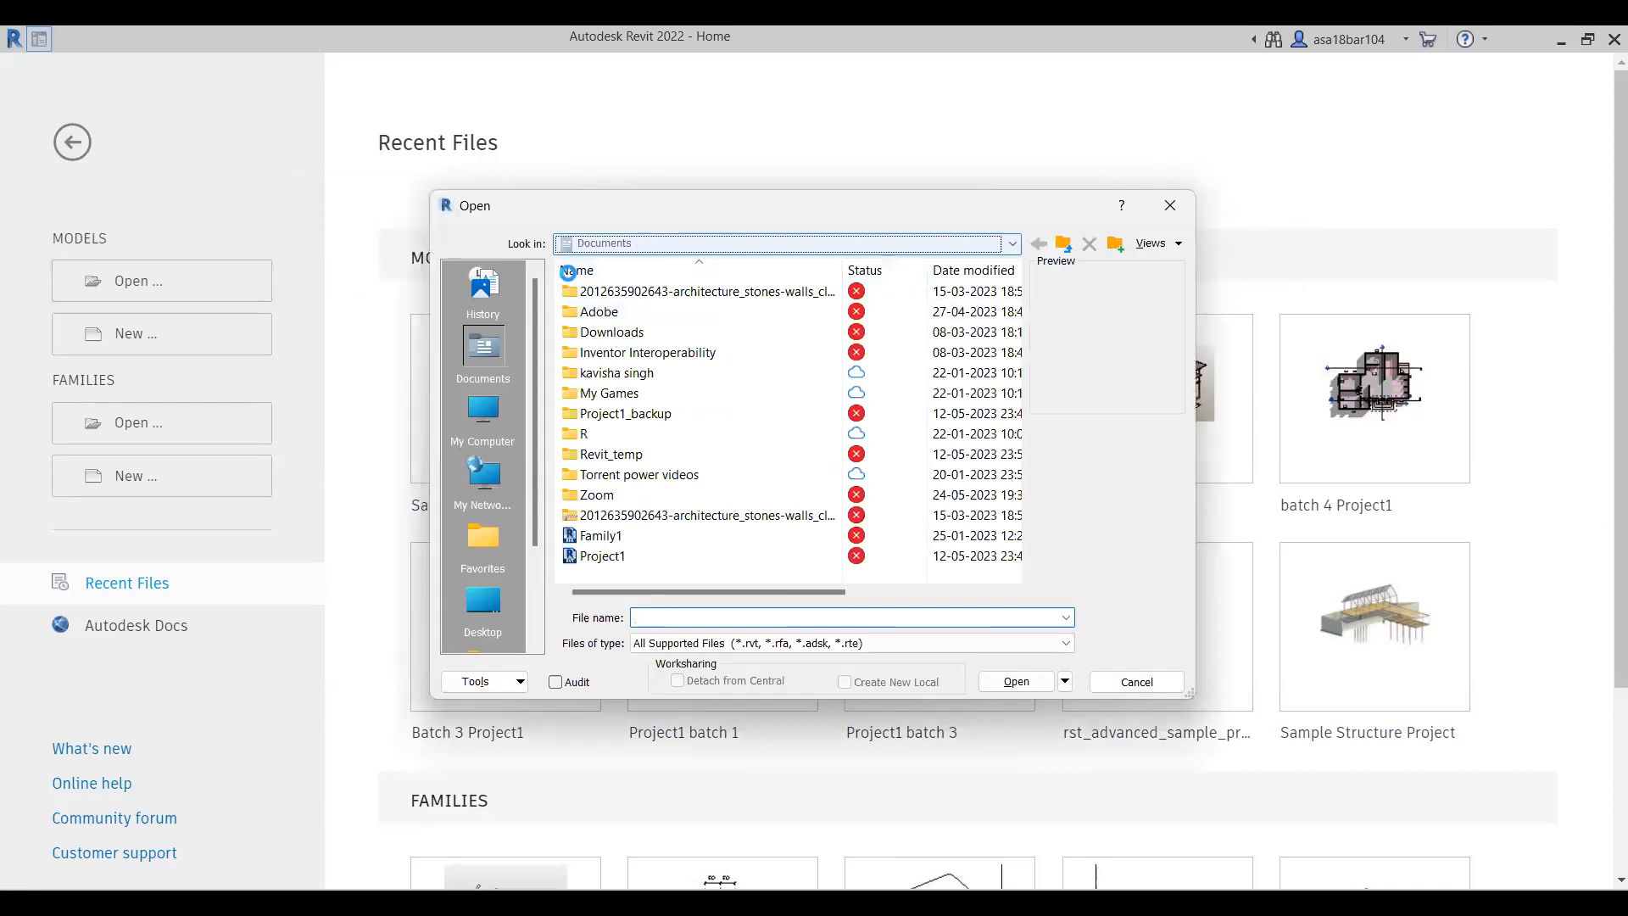
Browse to the Autodesk folder under Program Files on drive C: to look for sample files to open
{"action": "left_click", "coordinate": [645, 243]}
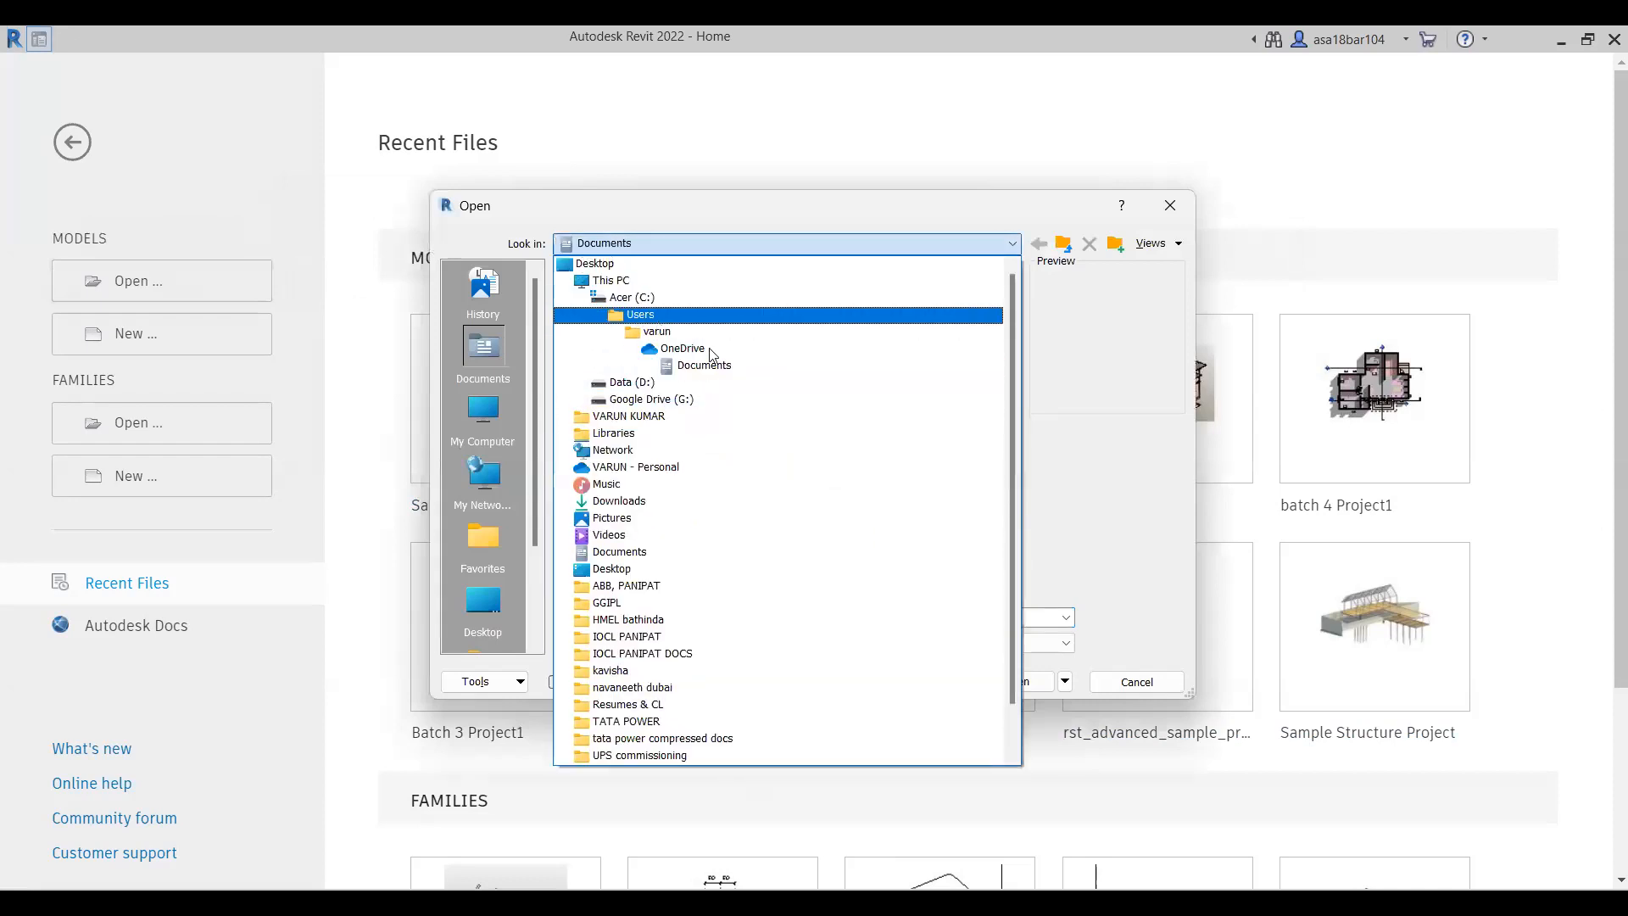
{"action": "left_click", "coordinate": [636, 285]}
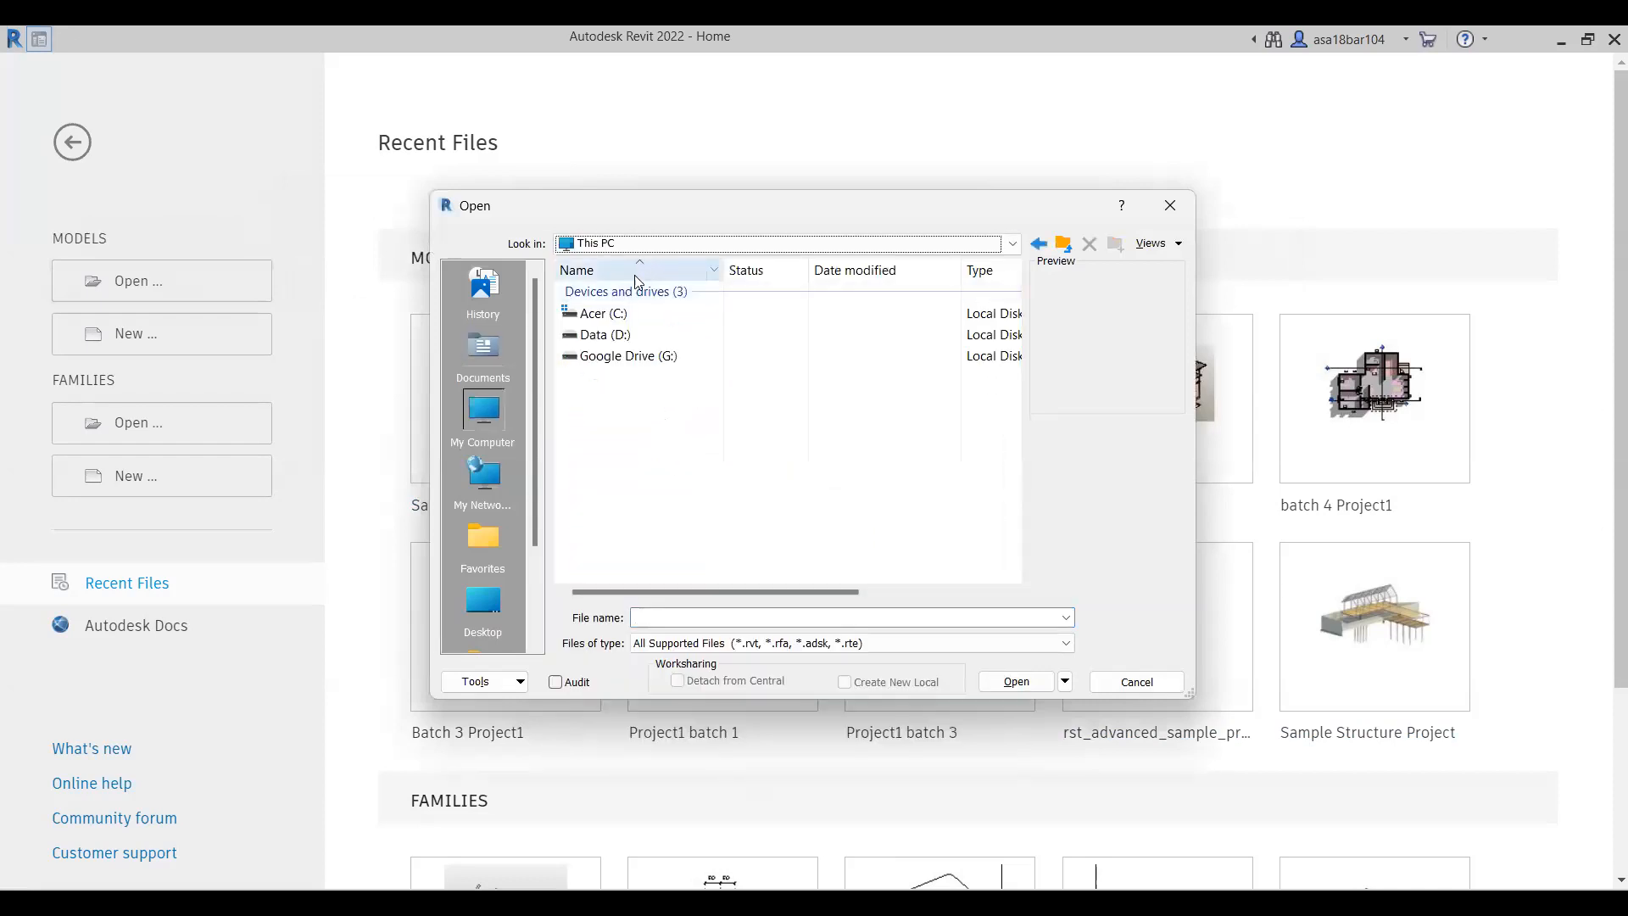
{"action": "left_click", "coordinate": [619, 316]}
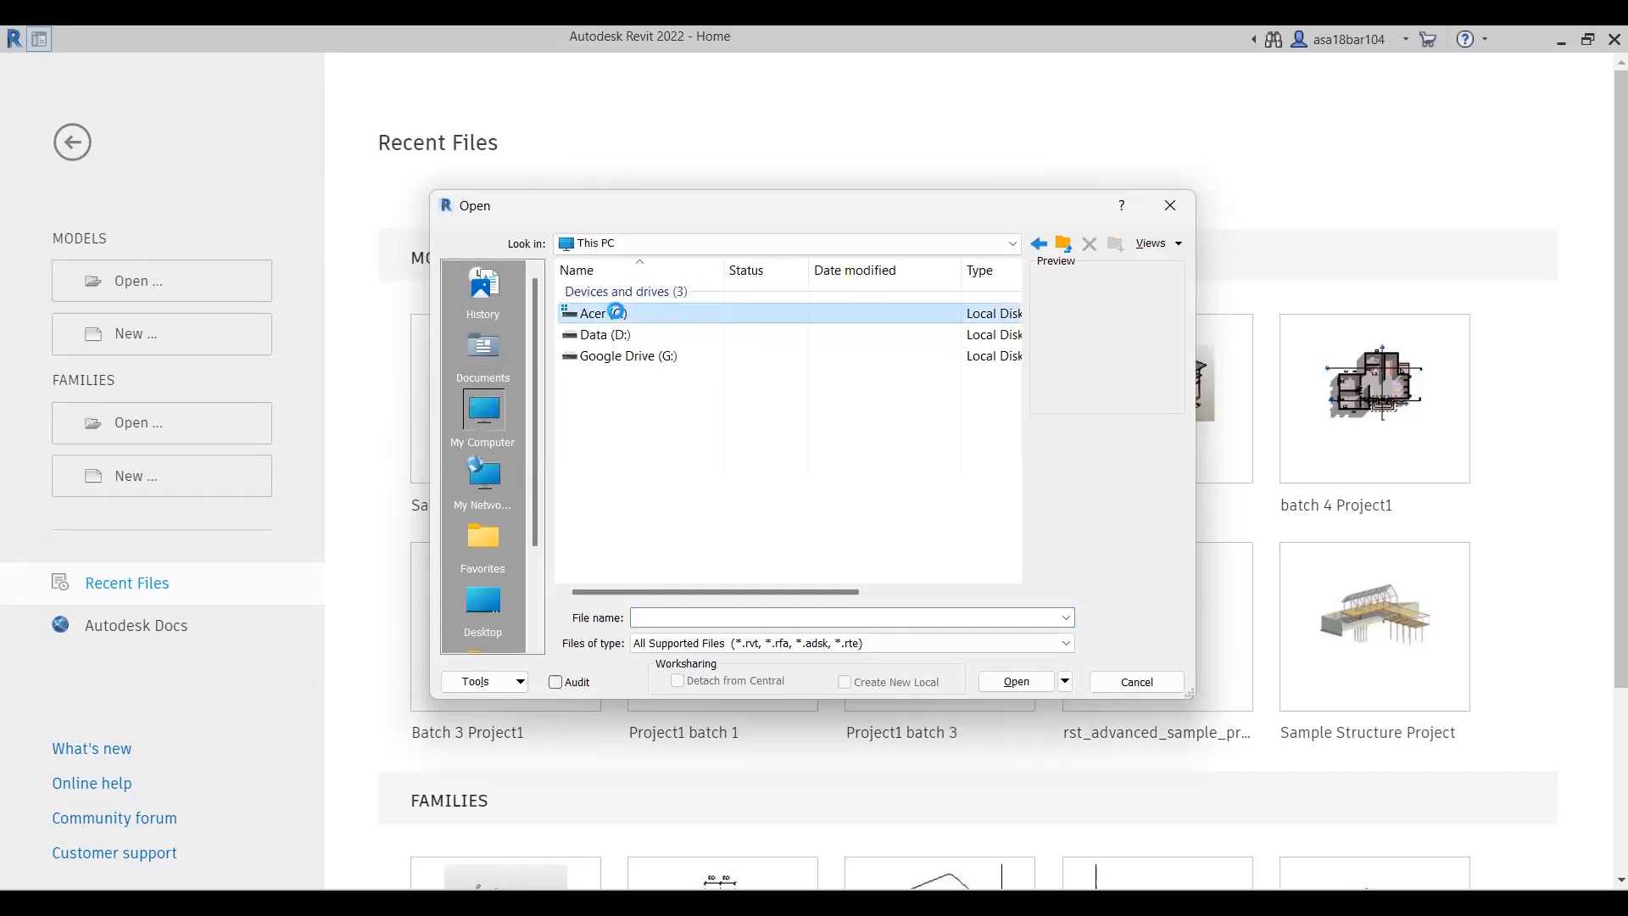
{"action": "double_click", "coordinate": [616, 312]}
{"action": "left_click", "coordinate": [641, 461]}
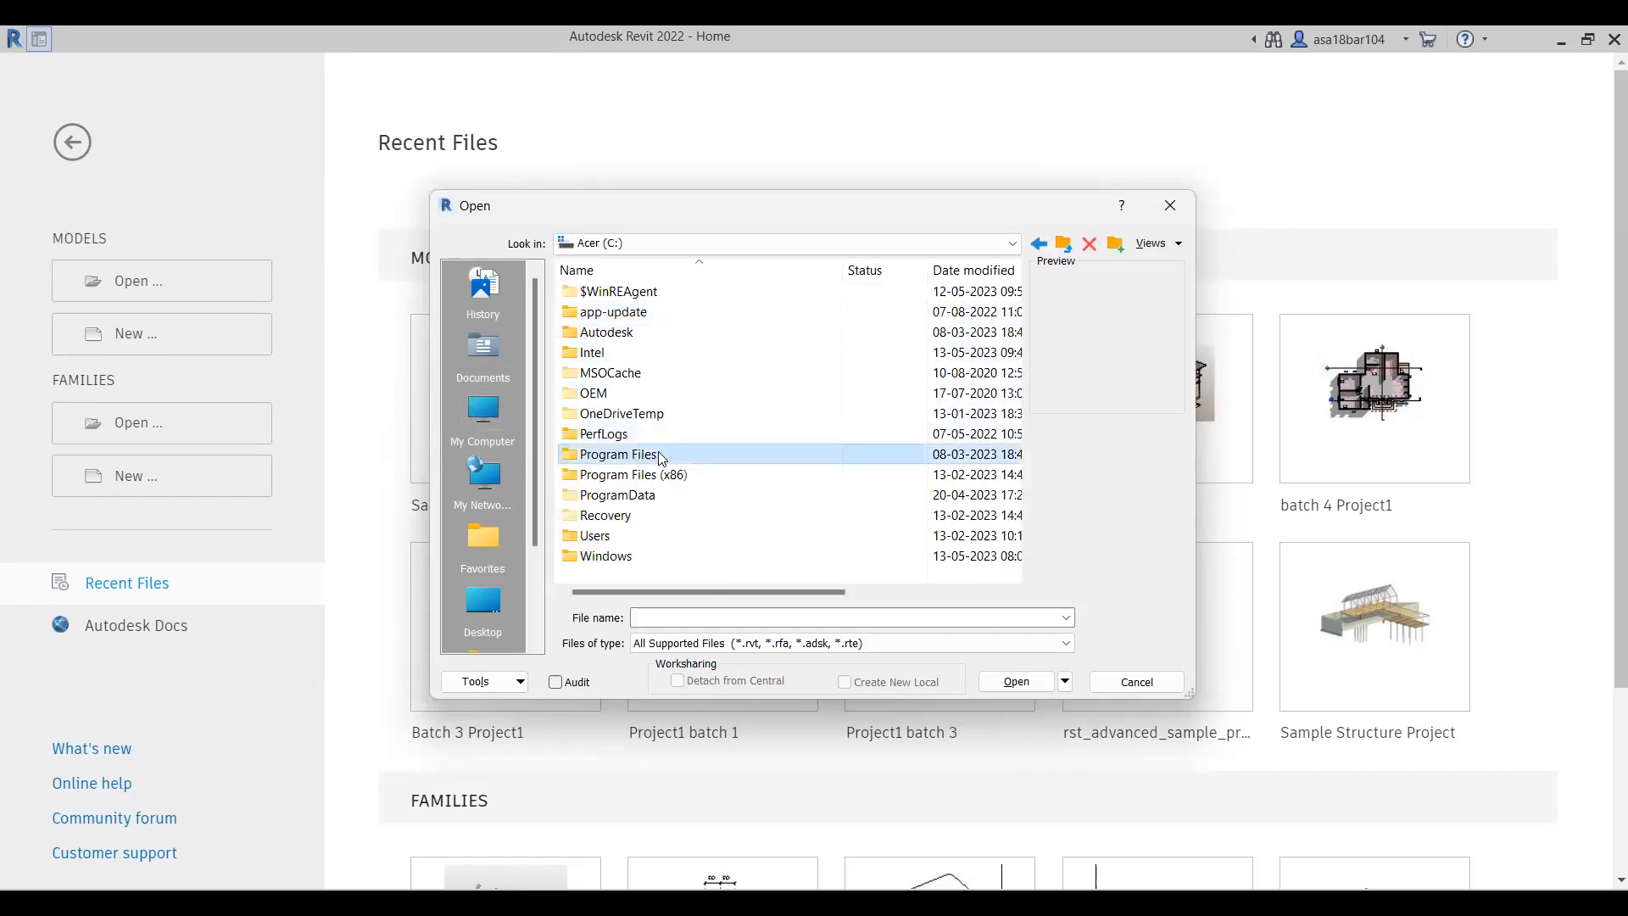
{"action": "double_click", "coordinate": [660, 457]}
{"action": "left_click", "coordinate": [628, 336]}
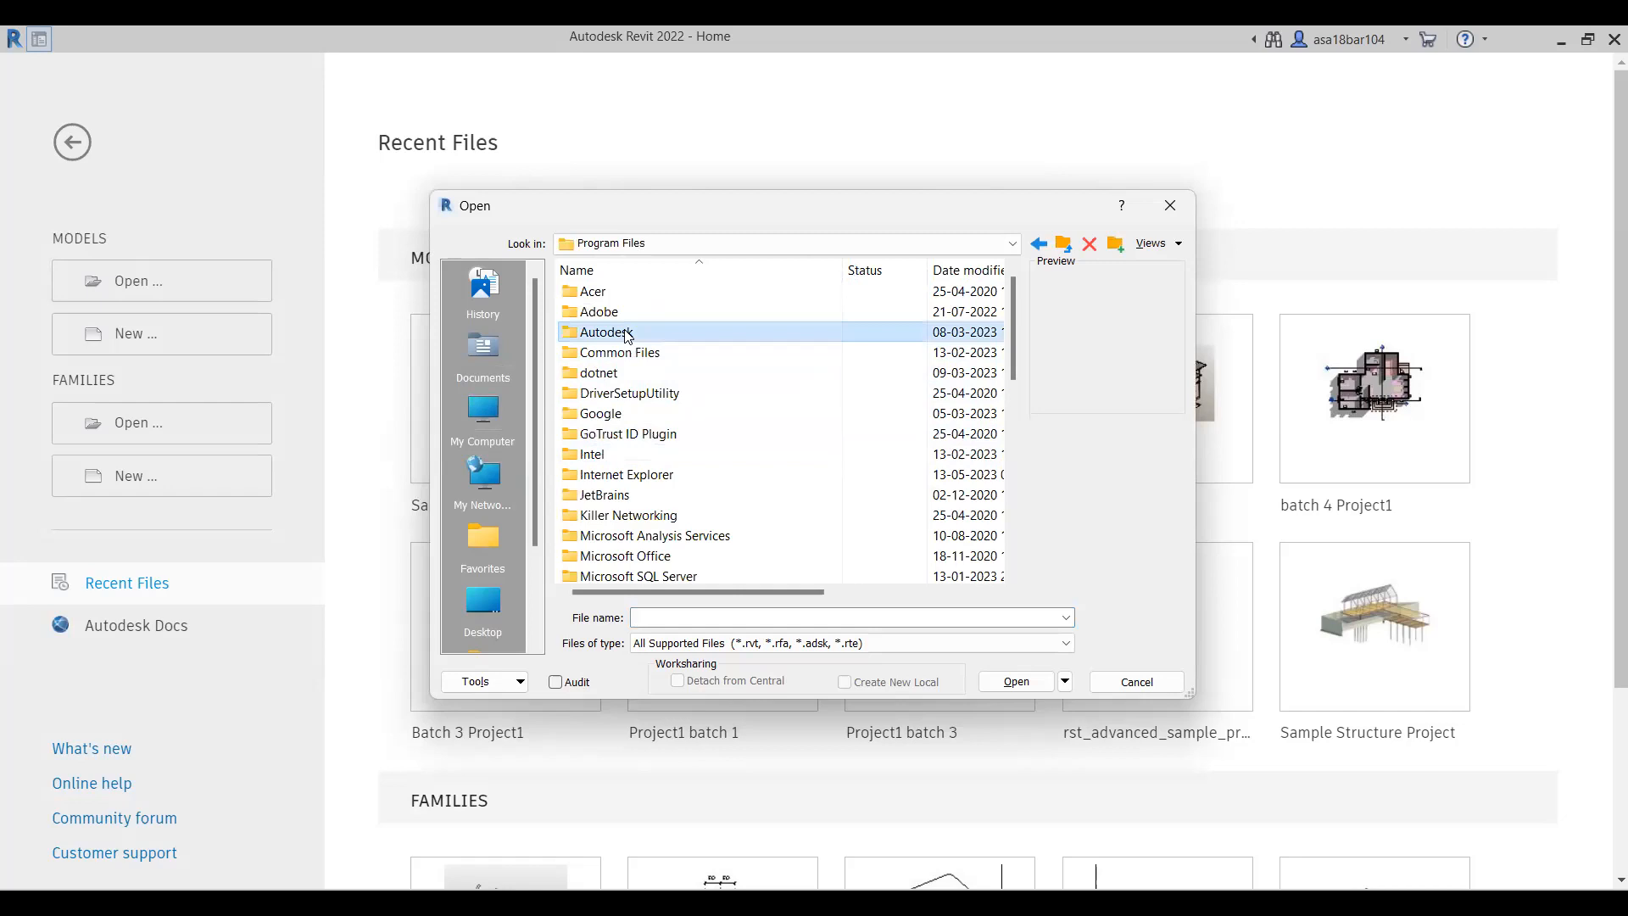
{"action": "double_click", "coordinate": [628, 336]}
Go into the Revit 2022 folder and show the contents of its Samples folder
{"action": "left_click", "coordinate": [631, 537]}
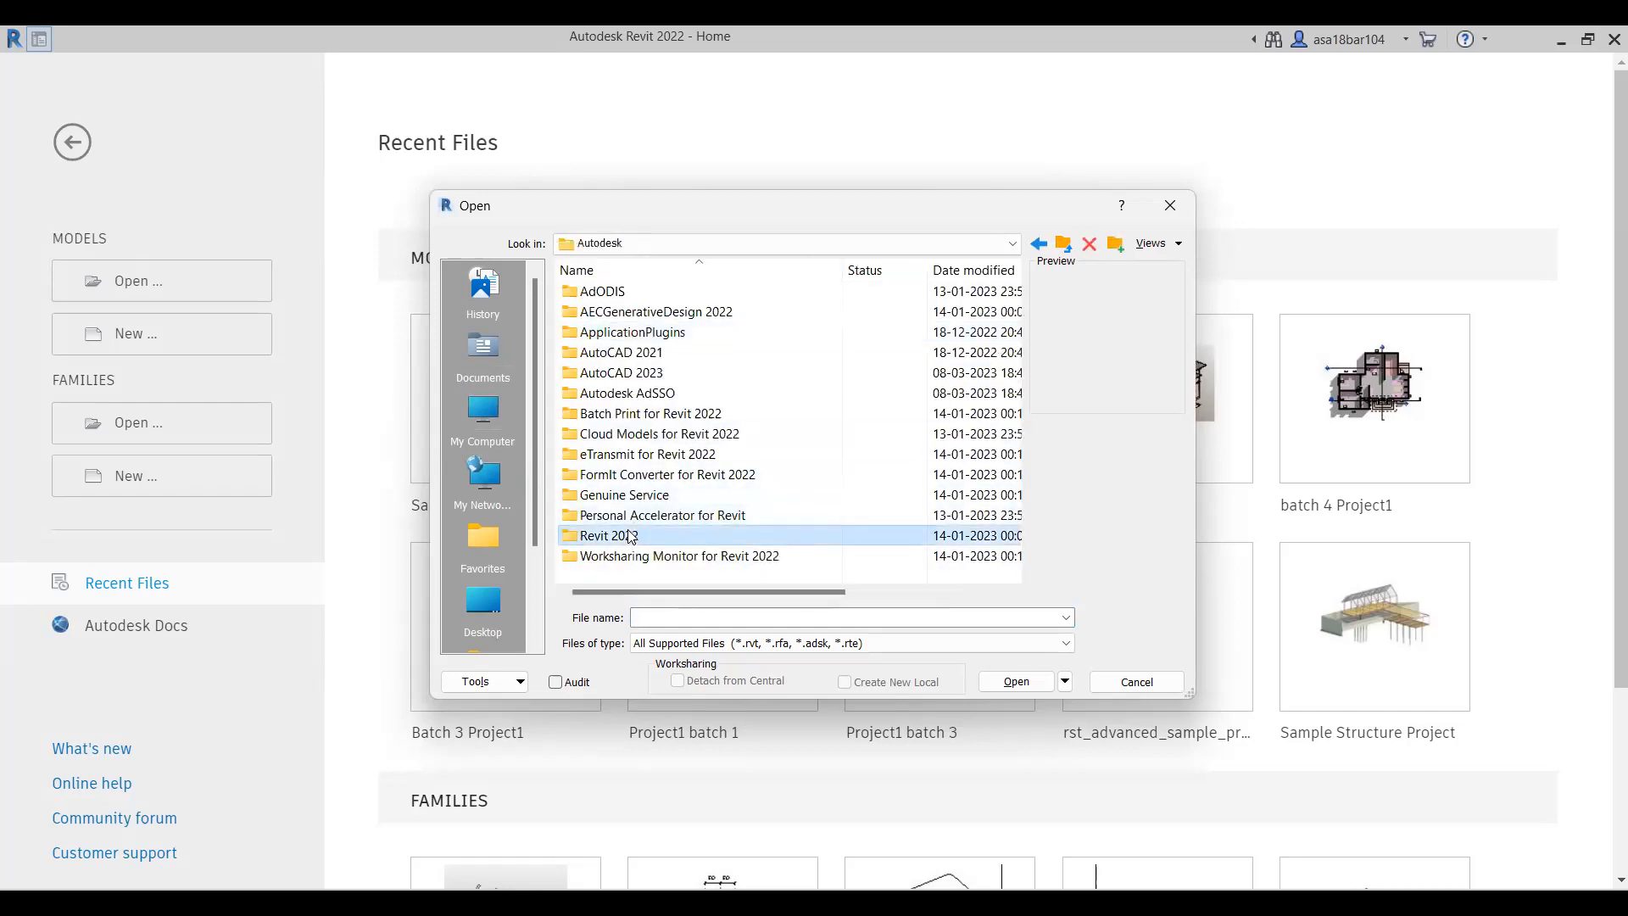
{"action": "double_click", "coordinate": [638, 535]}
{"action": "left_click", "coordinate": [660, 539]}
{"action": "double_click", "coordinate": [667, 537]}
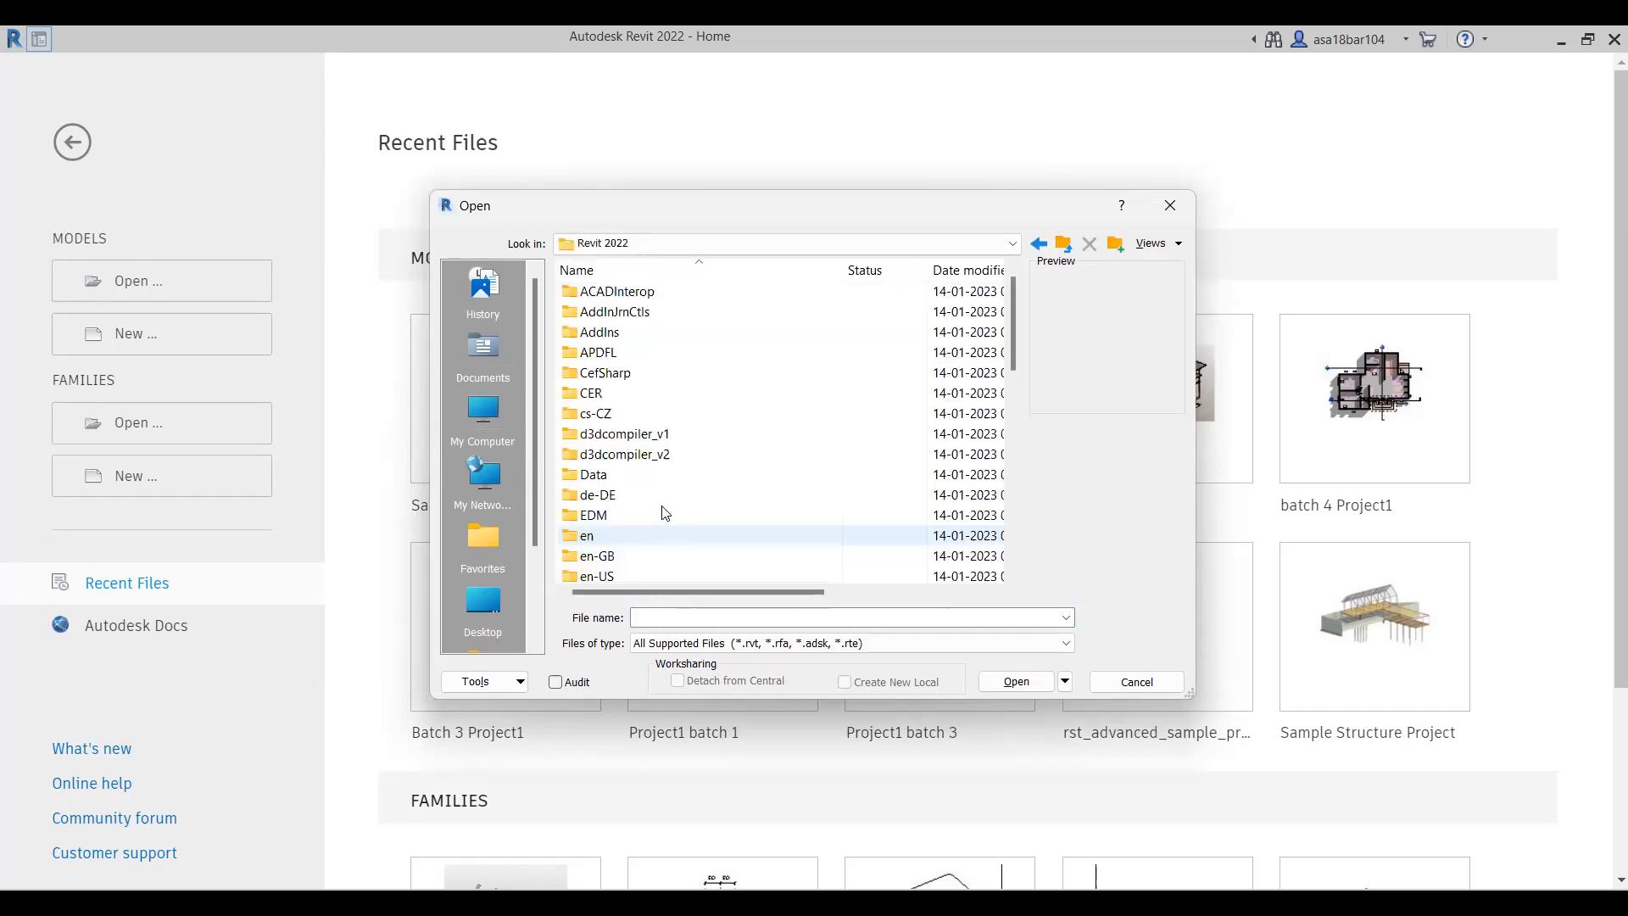
{"action": "scroll", "coordinate": [666, 517], "scroll_direction": "down", "scroll_amount": 4}
{"action": "left_click", "coordinate": [622, 496]}
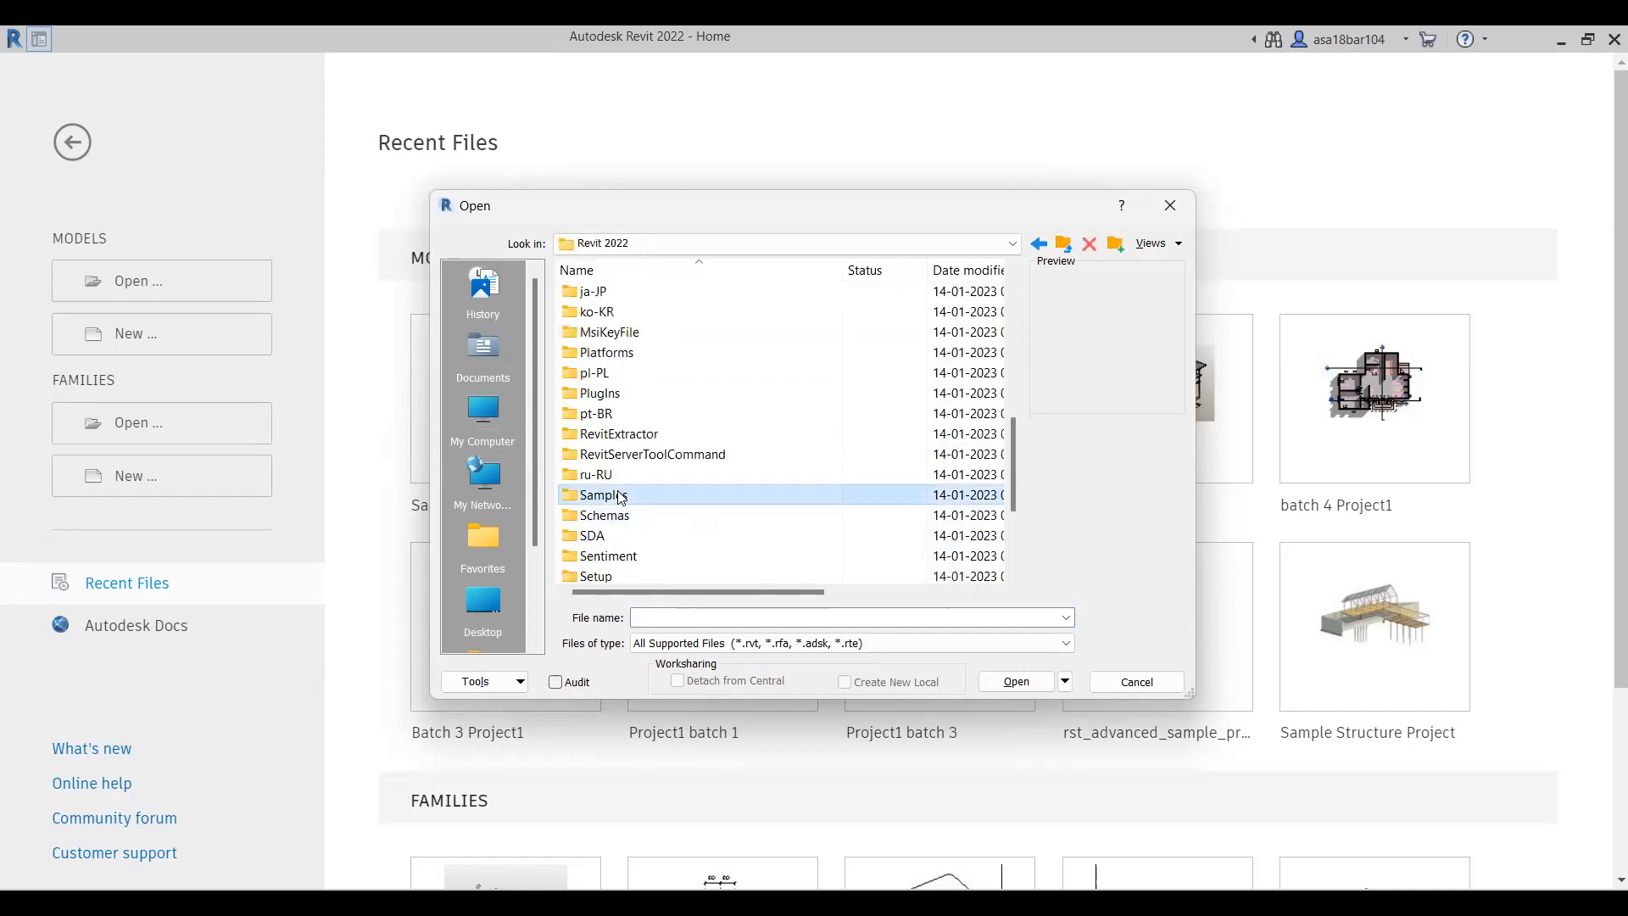
{"action": "double_click", "coordinate": [688, 494]}
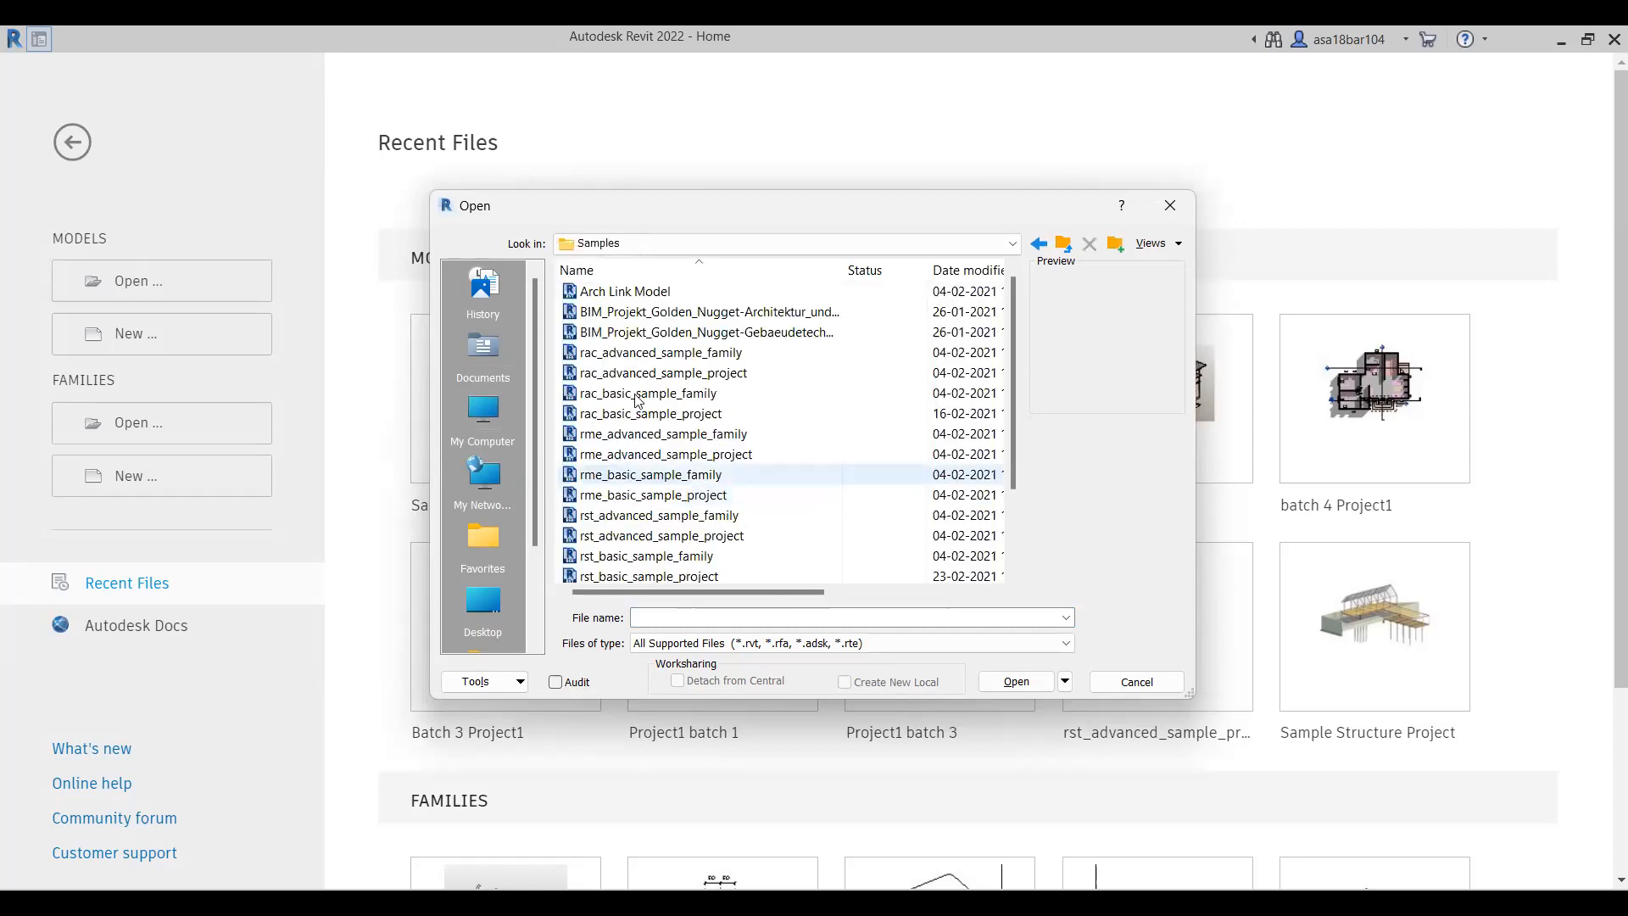
Preview several sample files, ending with rac_basic_sample_project, and close the file browser without opening any of them
{"action": "left_click", "coordinate": [631, 454]}
{"action": "left_click", "coordinate": [615, 353]}
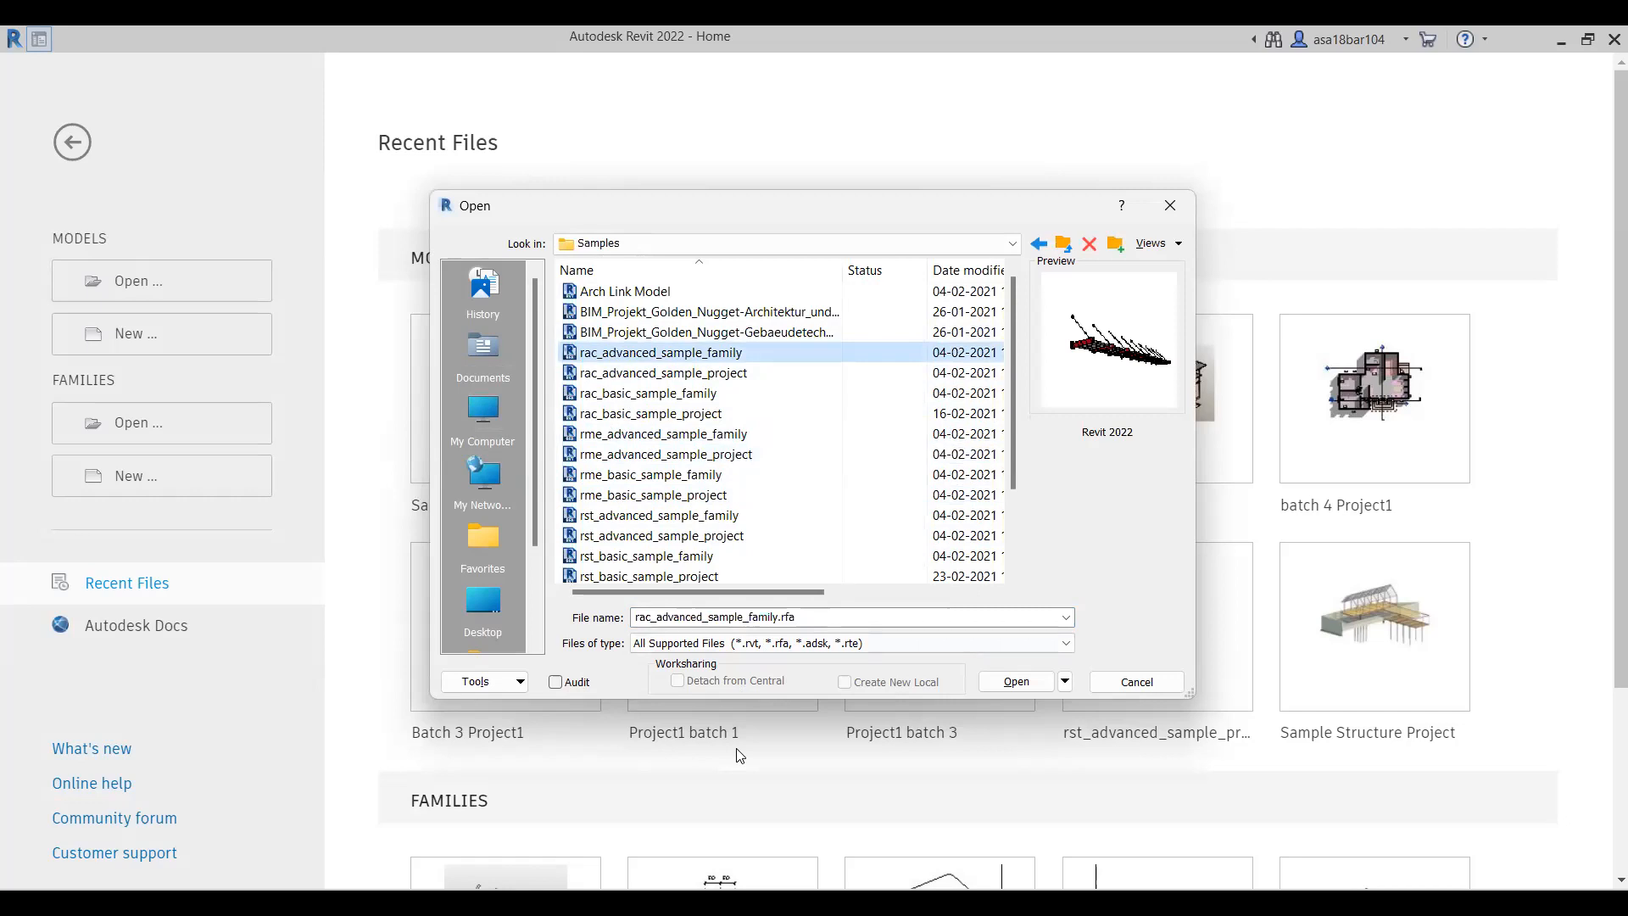
{"action": "left_click", "coordinate": [636, 394]}
{"action": "left_click", "coordinate": [637, 433]}
{"action": "left_click", "coordinate": [638, 454]}
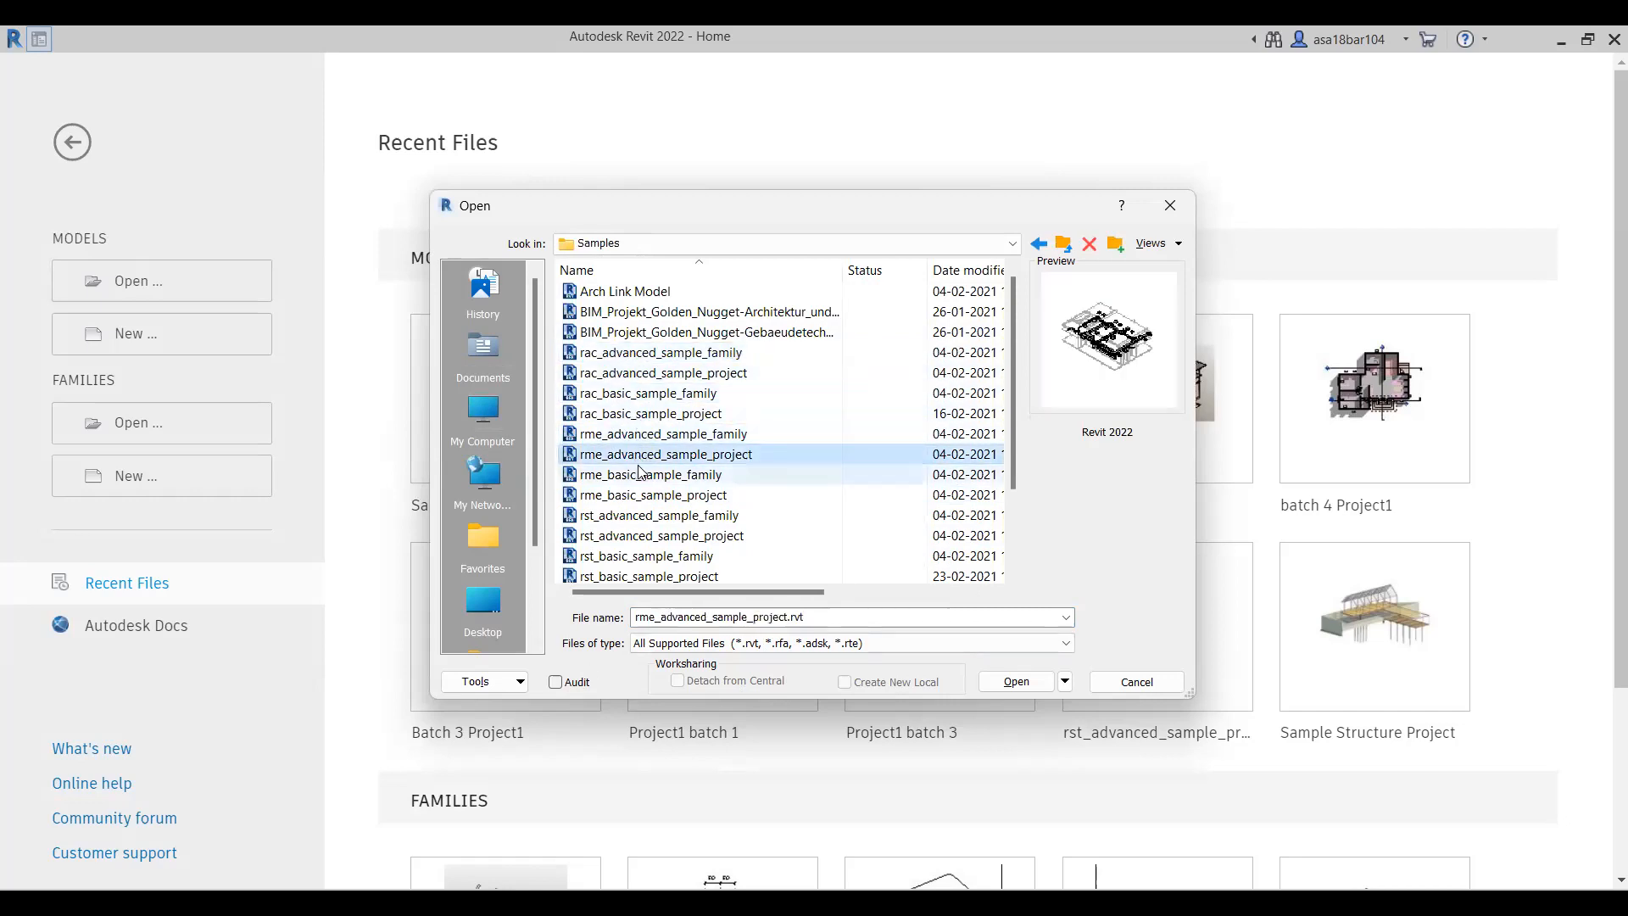
{"action": "left_click", "coordinate": [638, 474]}
{"action": "left_click", "coordinate": [615, 414]}
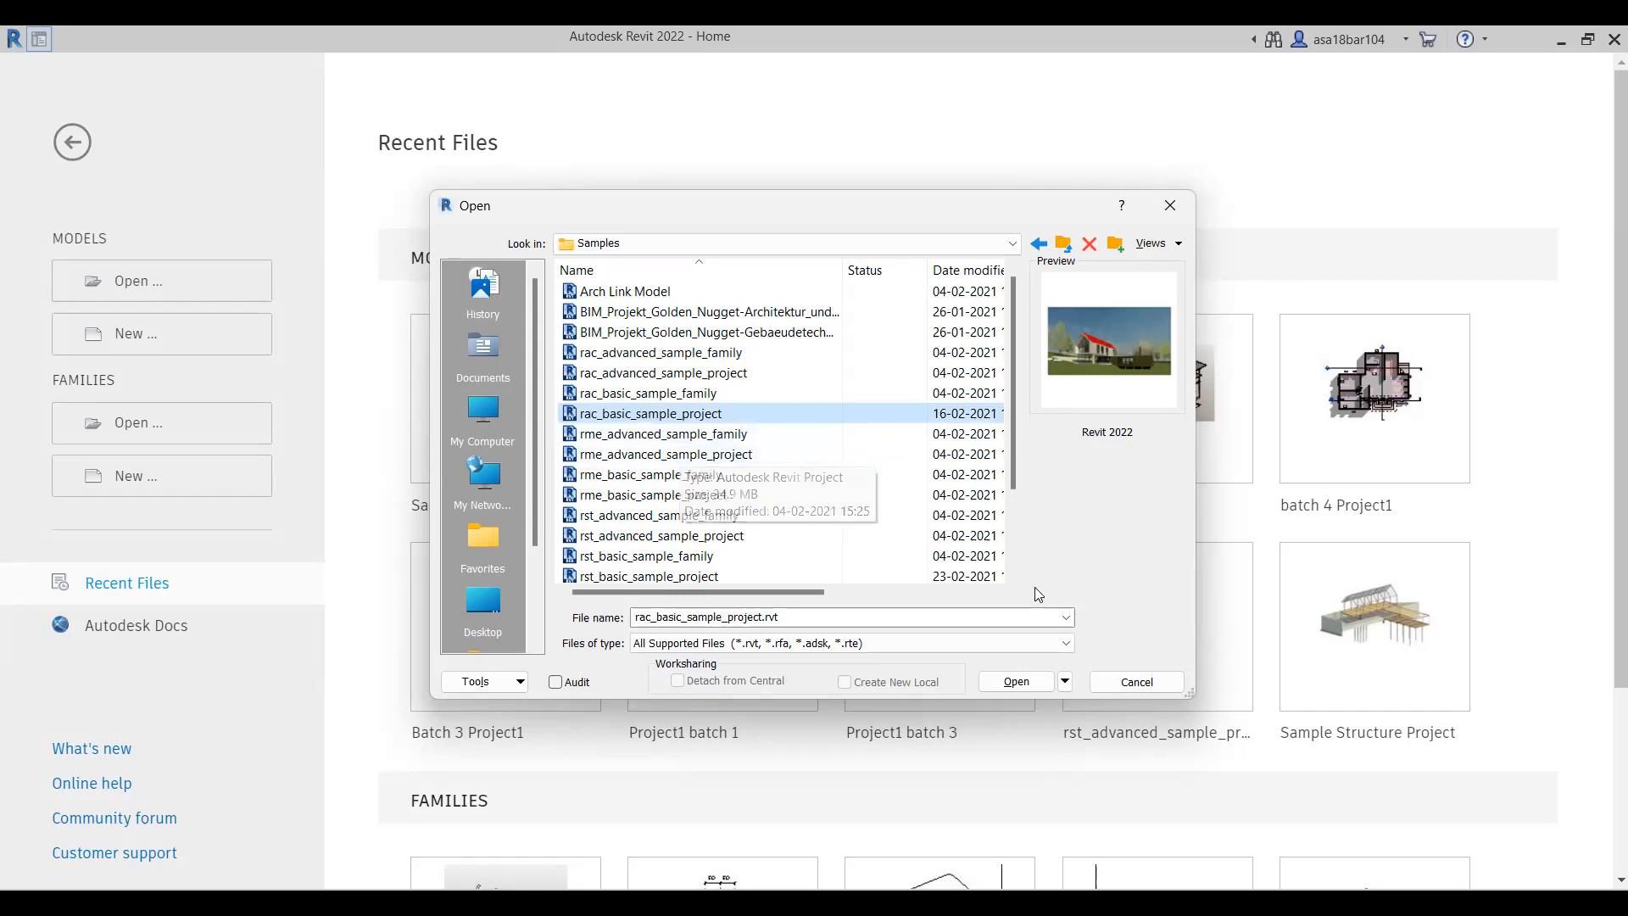
{"action": "left_click", "coordinate": [1153, 681]}
Open the sample architecture project from the recent files and show the house in the default 3D view
{"action": "left_click", "coordinate": [476, 456]}
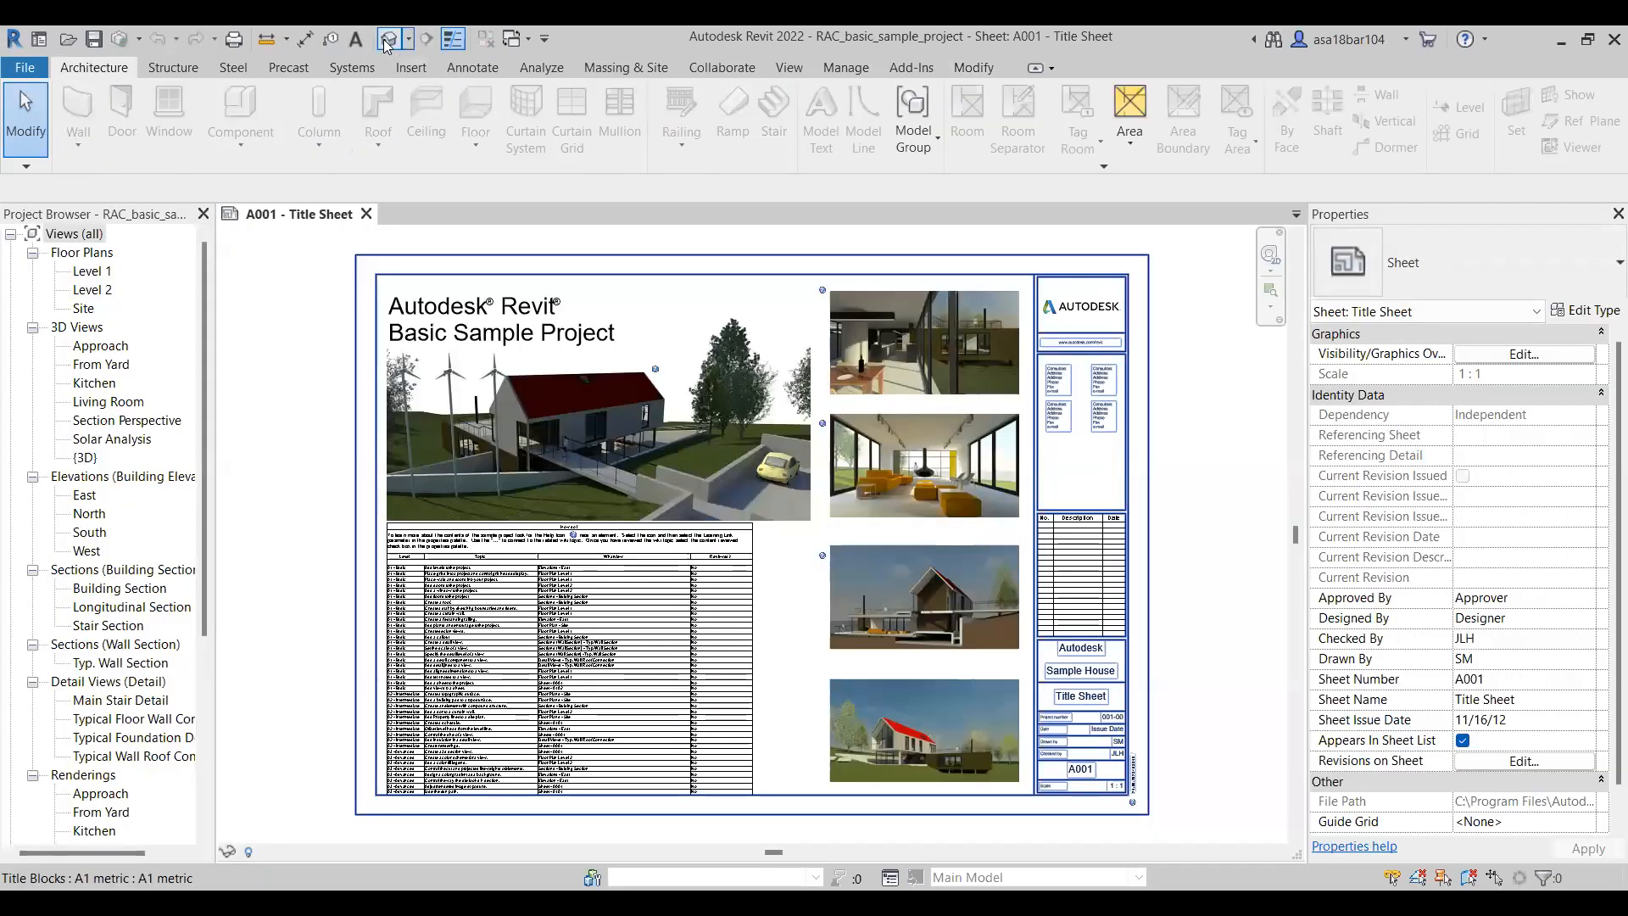
{"action": "left_click", "coordinate": [386, 41]}
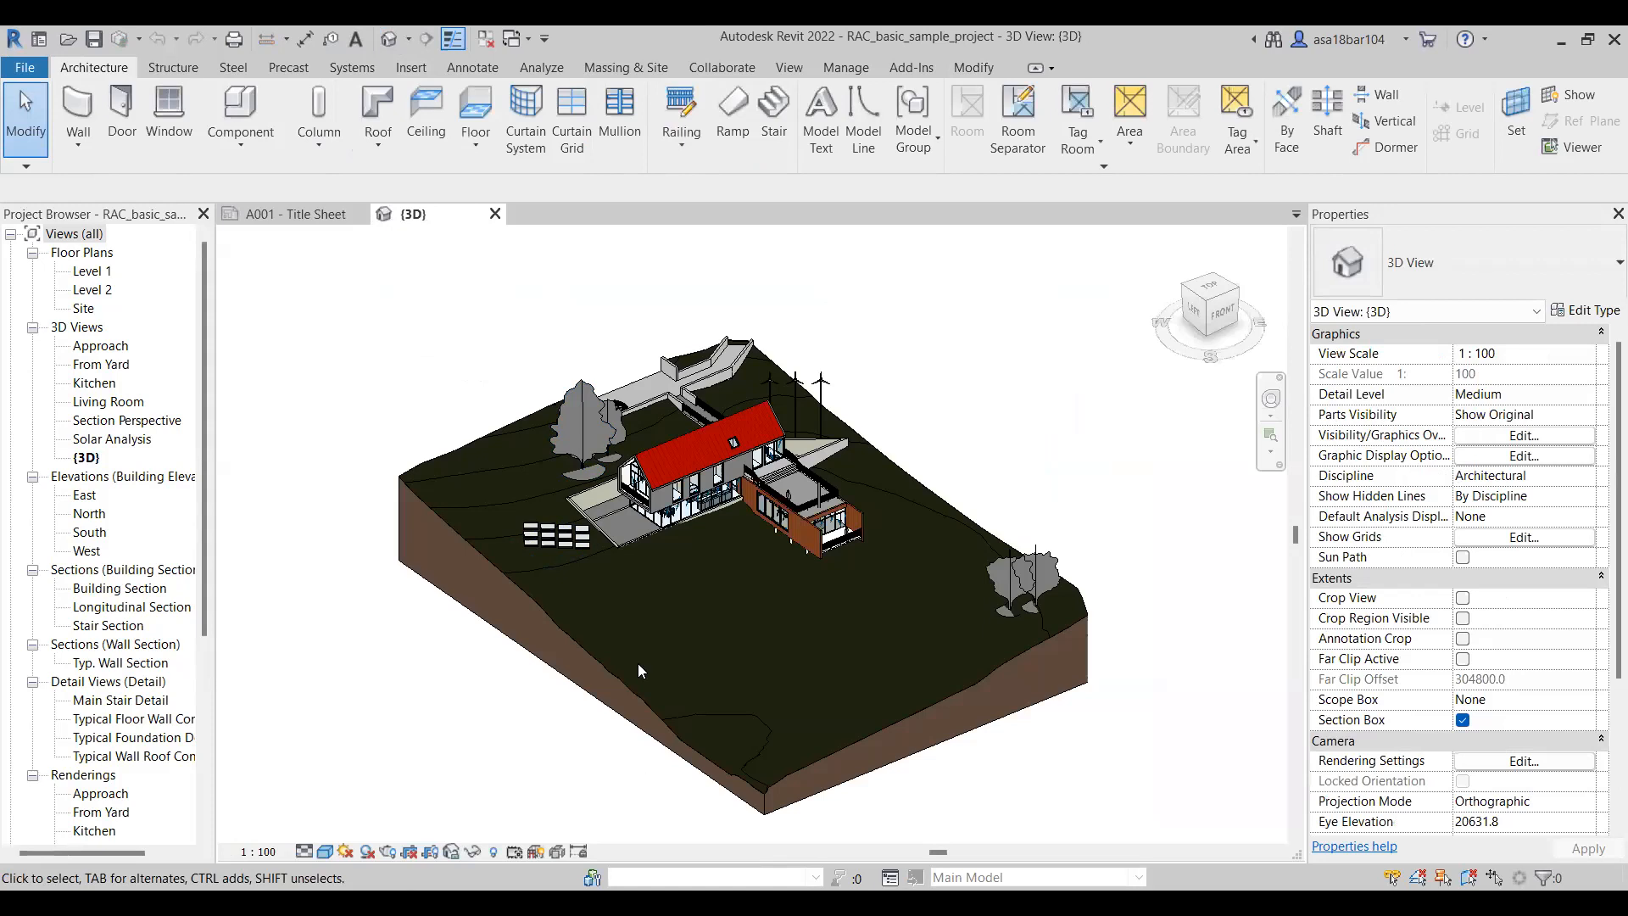
{"action": "middle_click_drag", "start_coordinate": [735, 566], "coordinate": [671, 485], "text": "shift"}
{"action": "scroll", "coordinate": [672, 484], "scroll_direction": "up", "scroll_amount": 5}
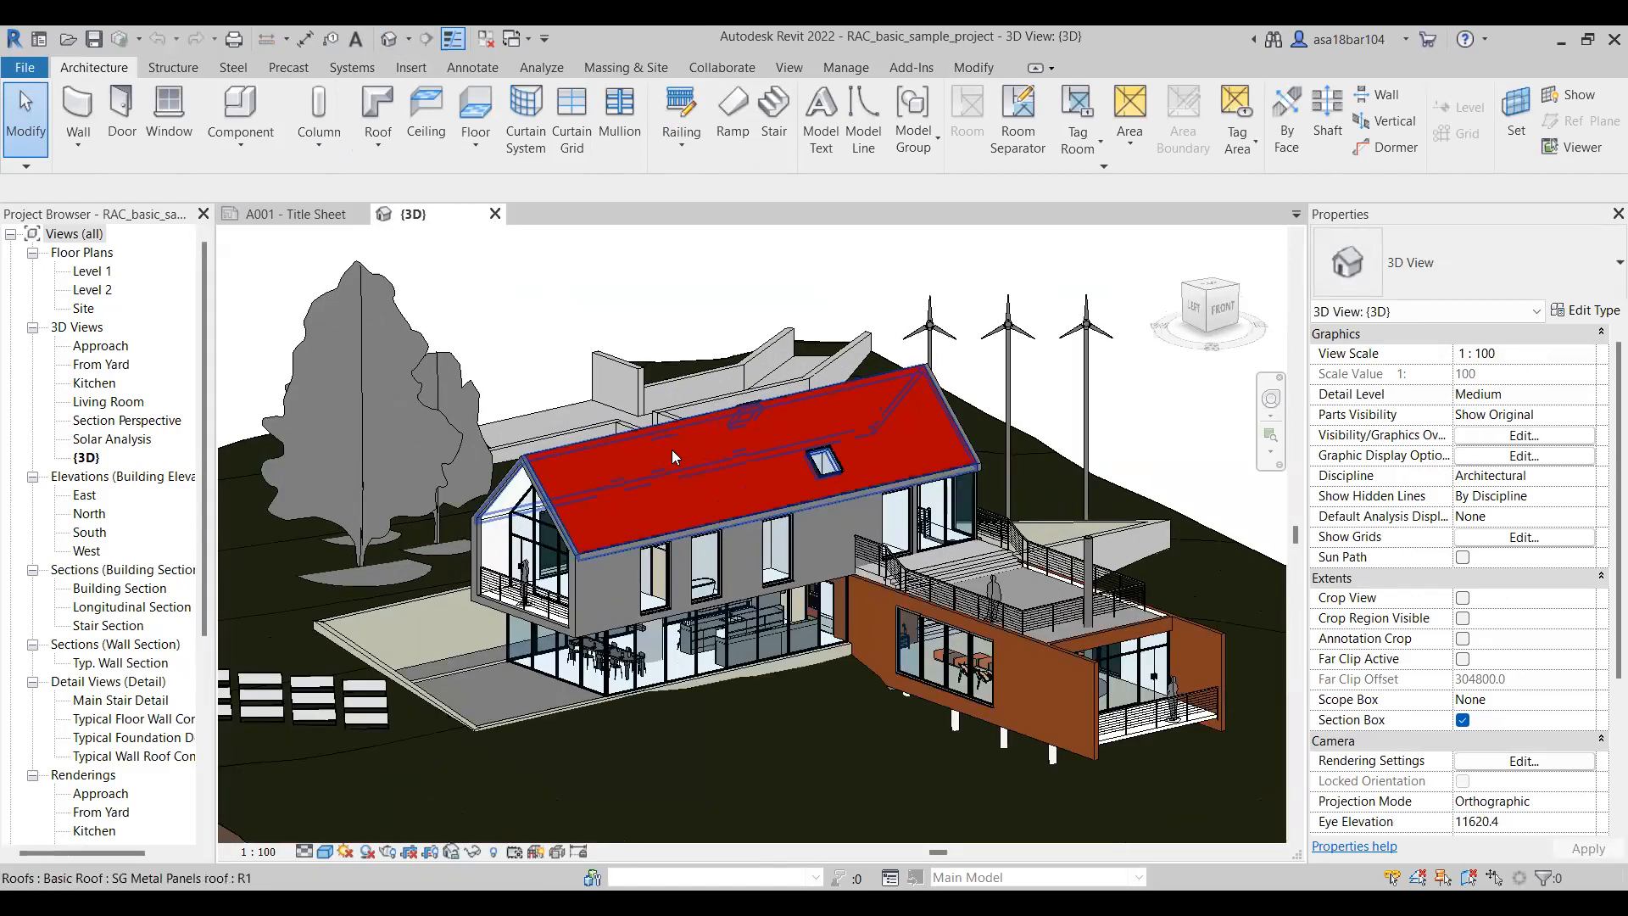
Examine the house's red roof, grey upper wall and brown extension wall by selecting them in turn, and clear the selection
{"action": "left_click", "coordinate": [636, 534]}
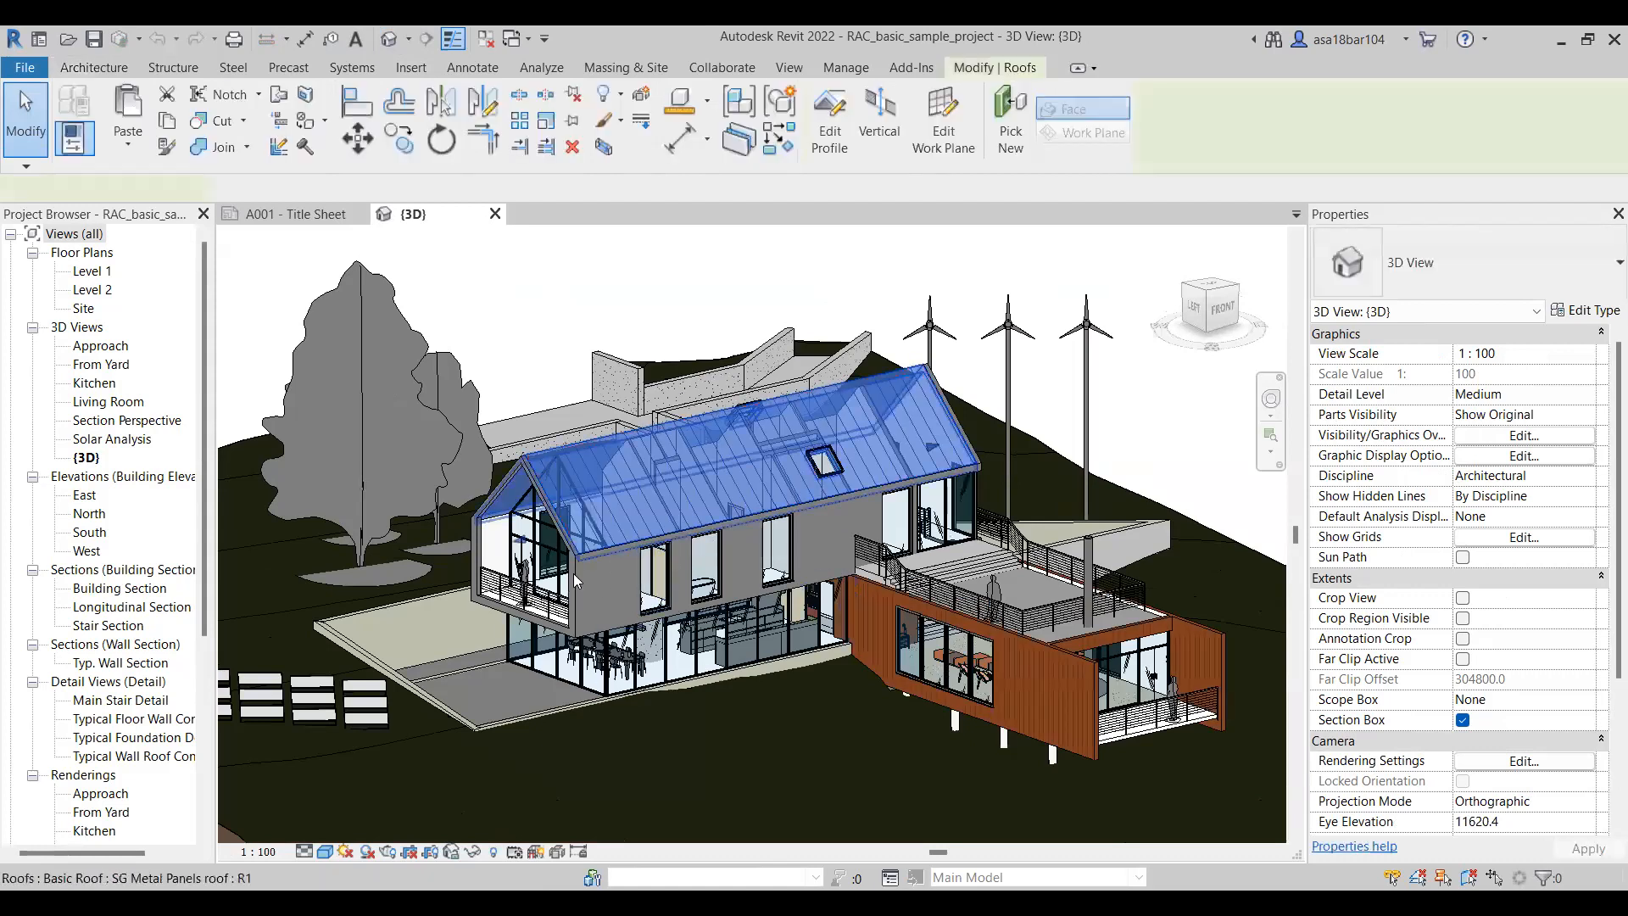
{"action": "left_click", "coordinate": [614, 589]}
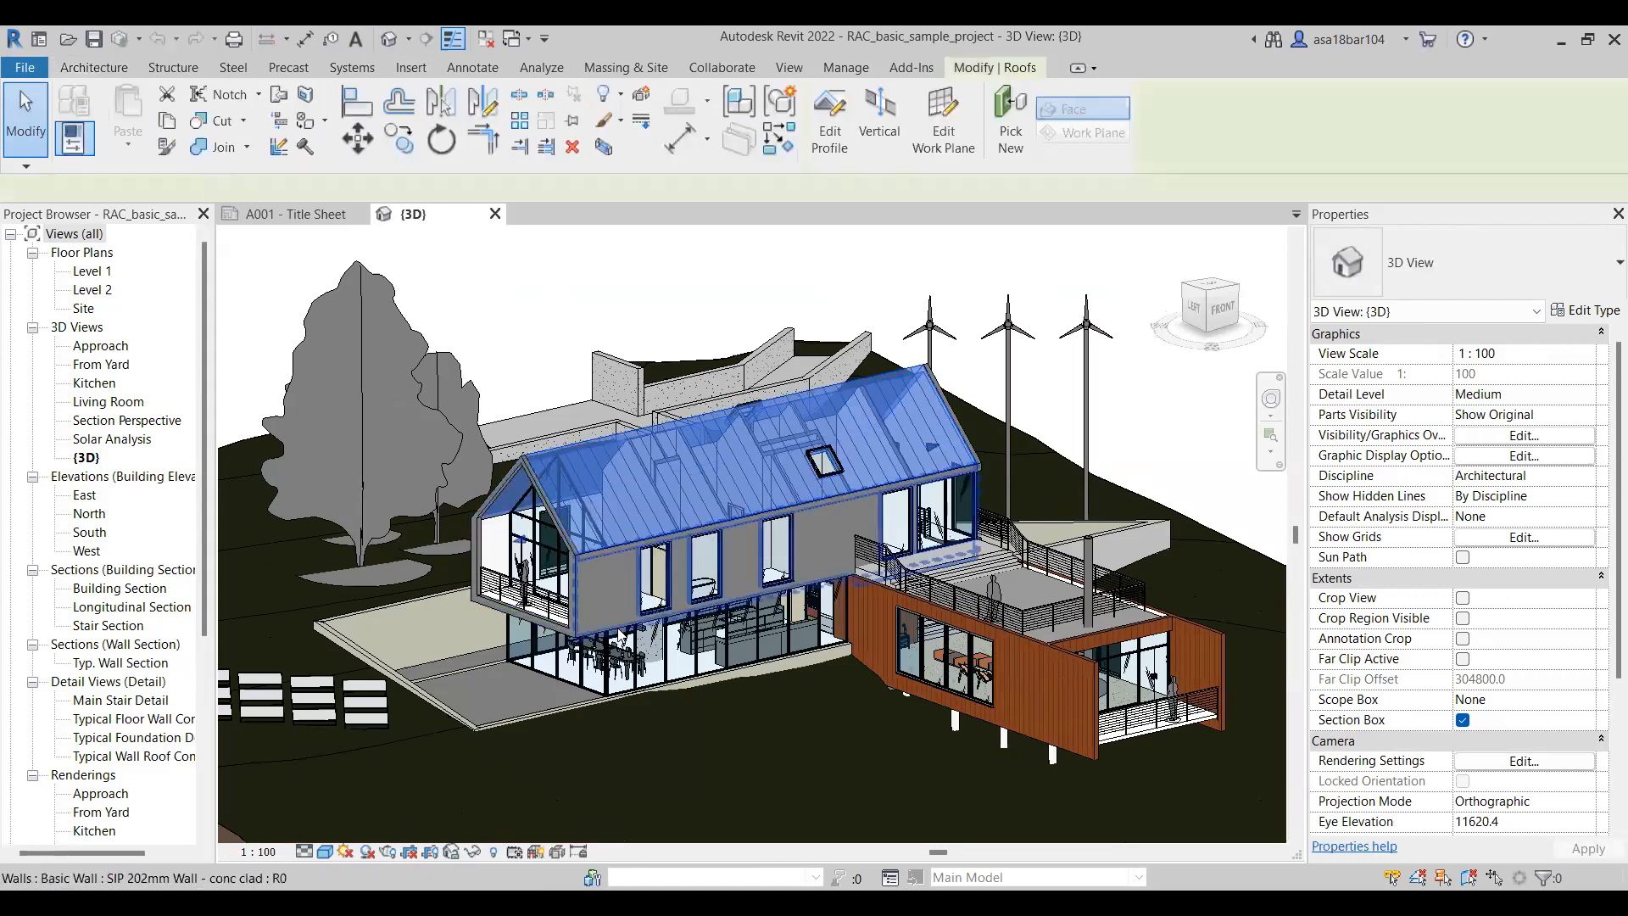
{"action": "left_click", "coordinate": [1053, 651]}
{"action": "scroll", "coordinate": [1009, 481], "scroll_direction": "down", "scroll_amount": 2}
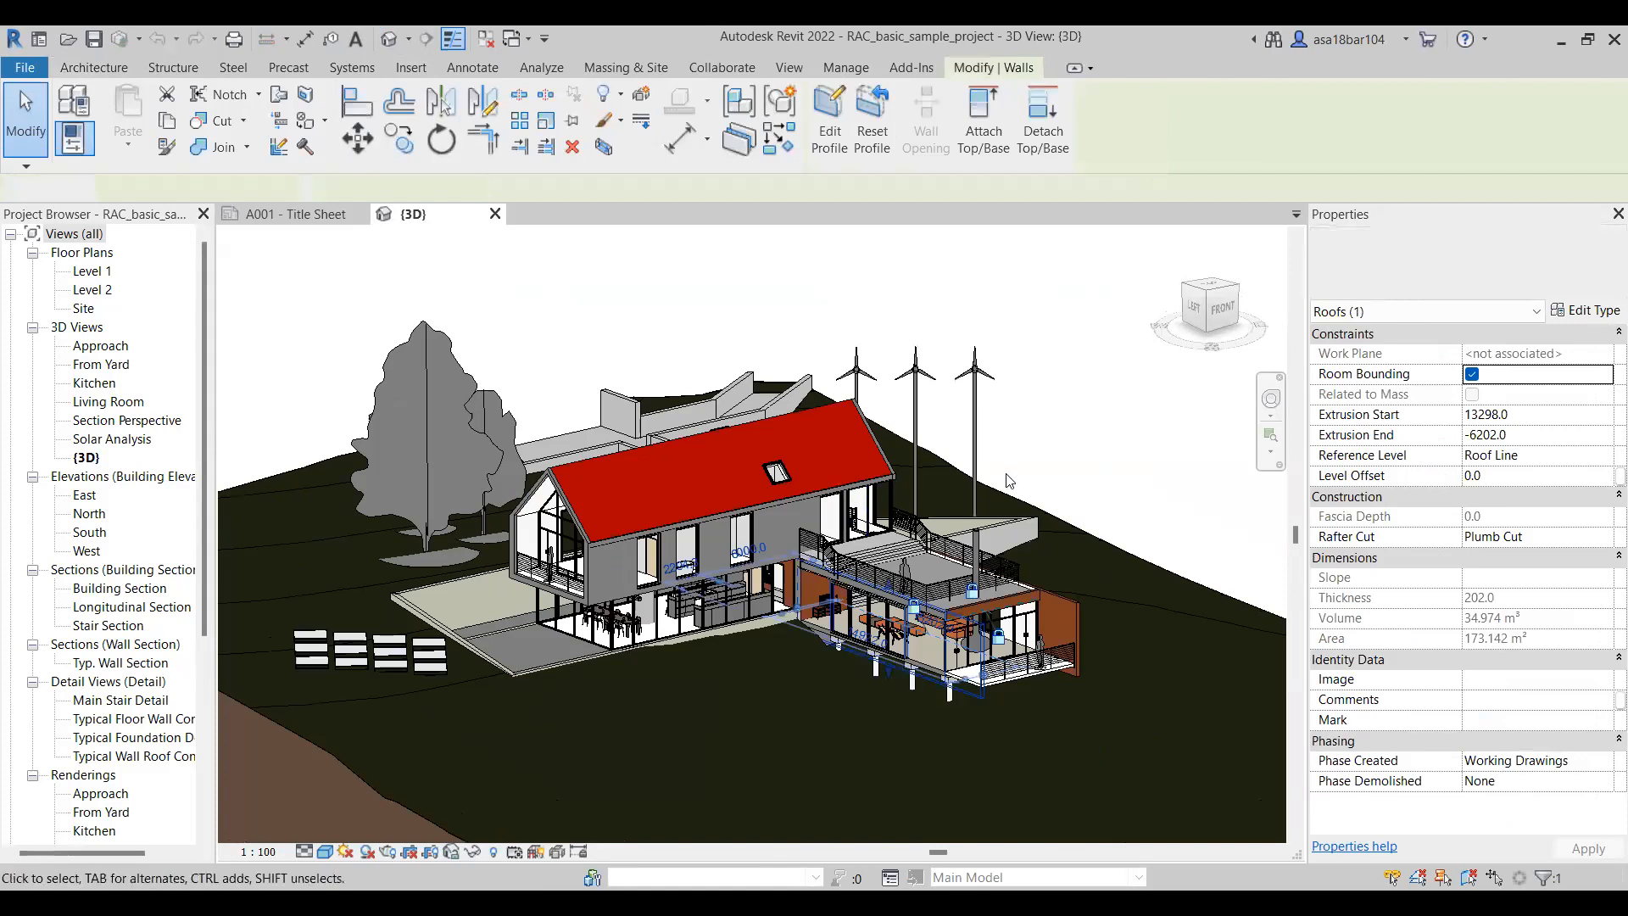
{"action": "key", "text": "Escape"}
{"action": "mouse_move", "coordinate": [831, 519]}
{"action": "middle_mouse_down", "text": "shift"}
{"action": "mouse_move", "coordinate": [792, 534]}
{"action": "mouse_move", "coordinate": [828, 533]}
{"action": "middle_mouse_up", "text": "shift"}
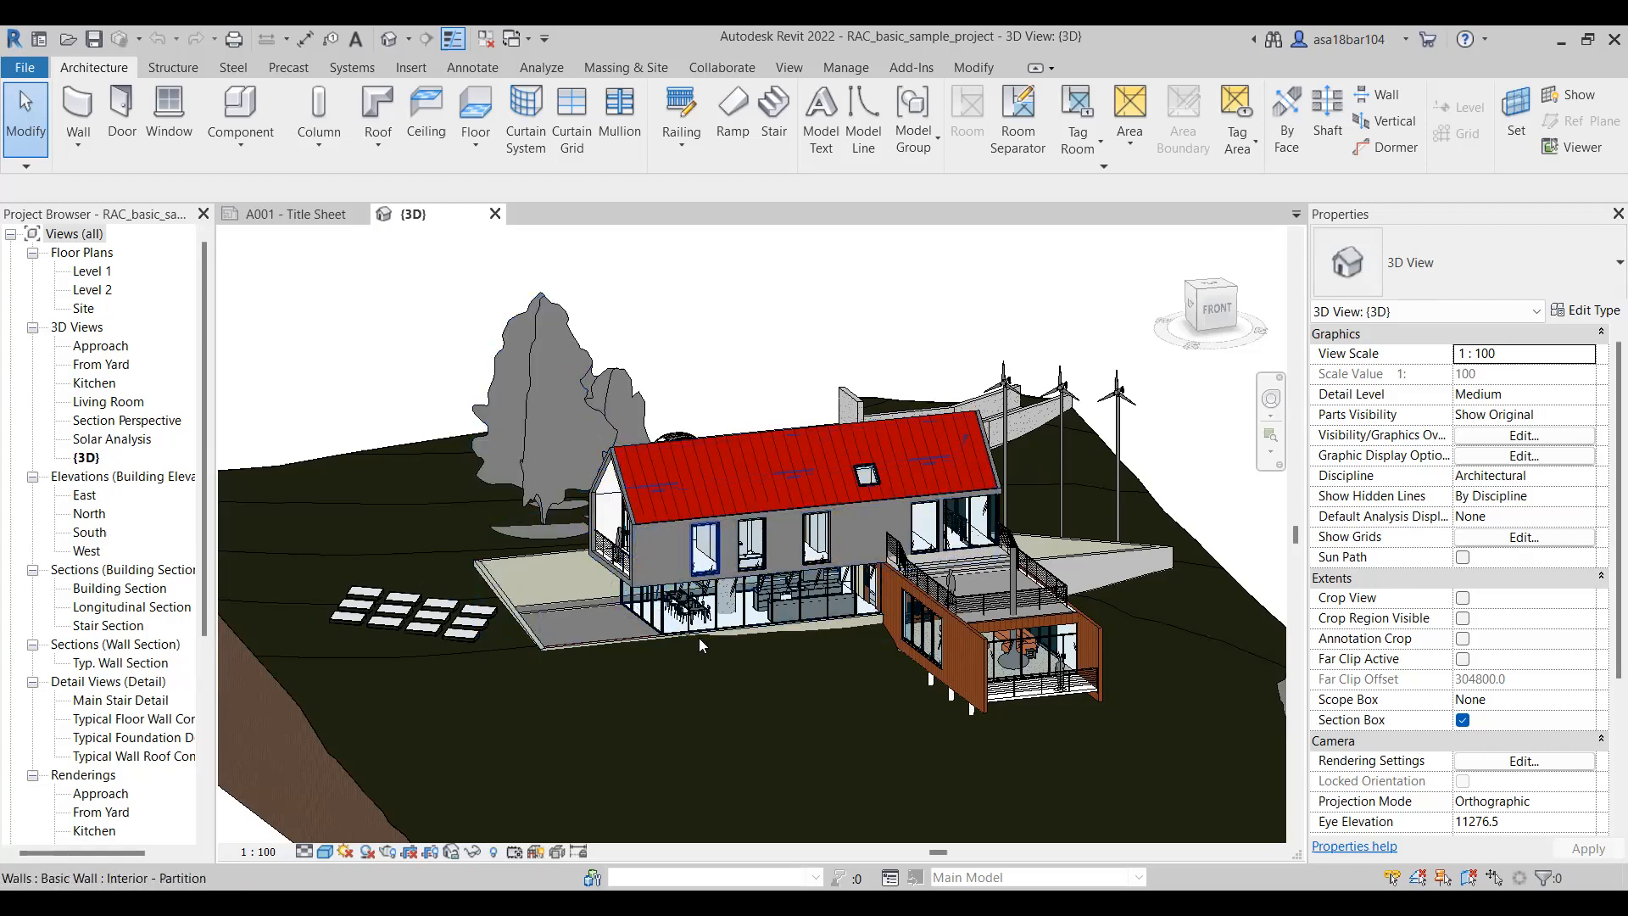
{"action": "scroll", "coordinate": [706, 666], "scroll_direction": "down", "scroll_amount": 1}
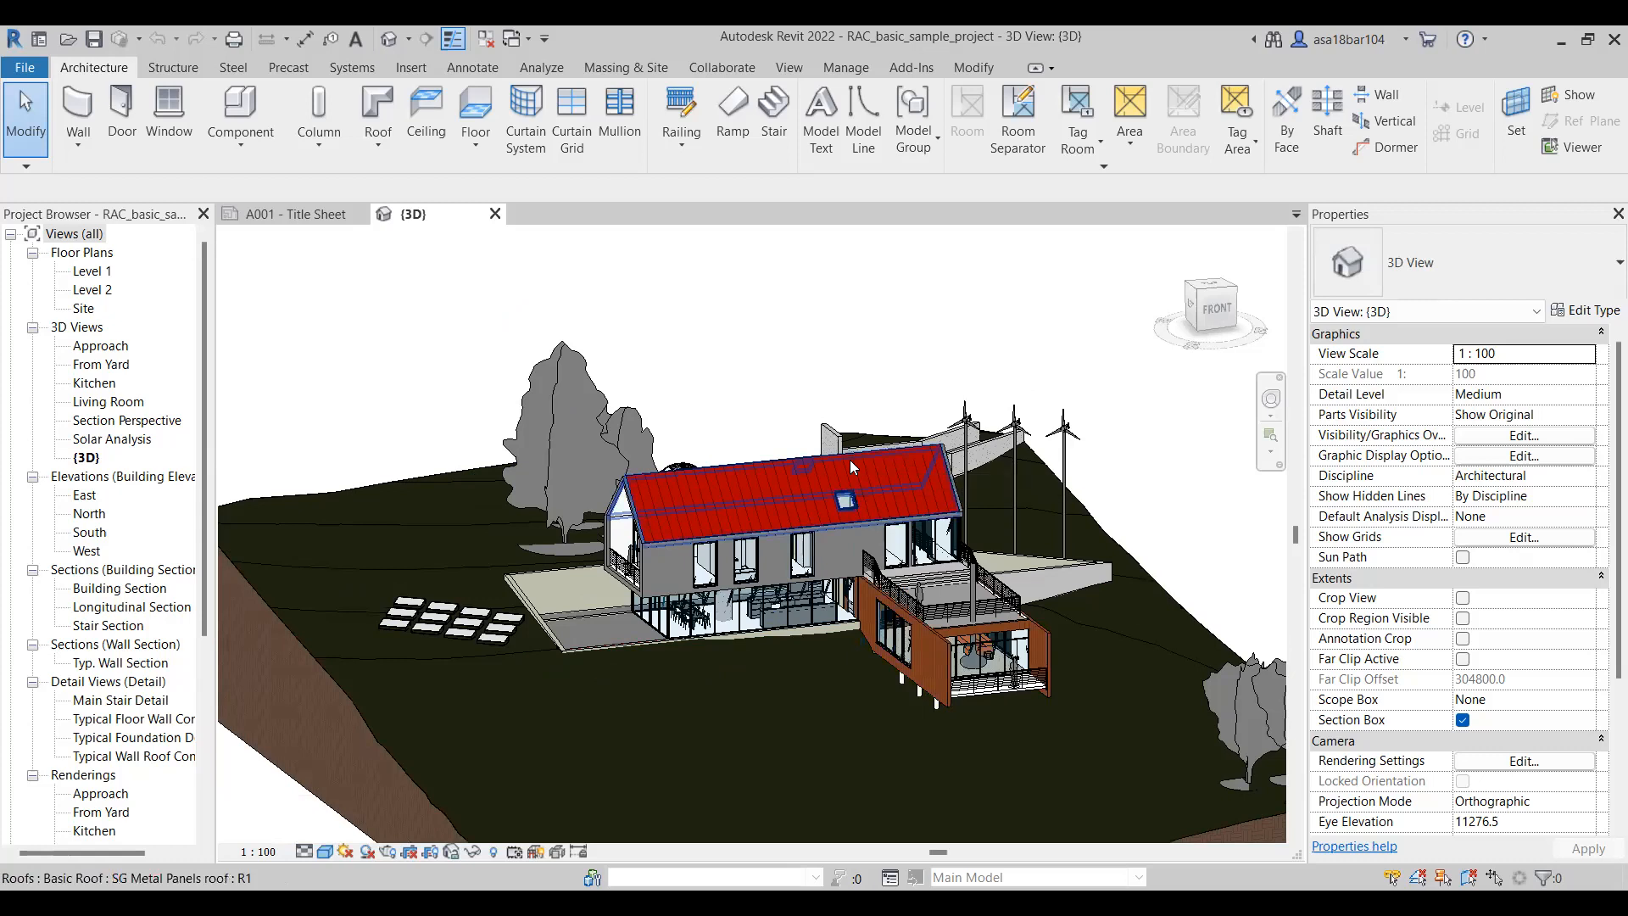
Create a displacement set from the red SG Metal Panels roof in the 3D view
{"action": "middle_click_drag", "start_coordinate": [812, 437], "coordinate": [677, 534], "text": "shift"}
{"action": "left_click", "coordinate": [677, 536]}
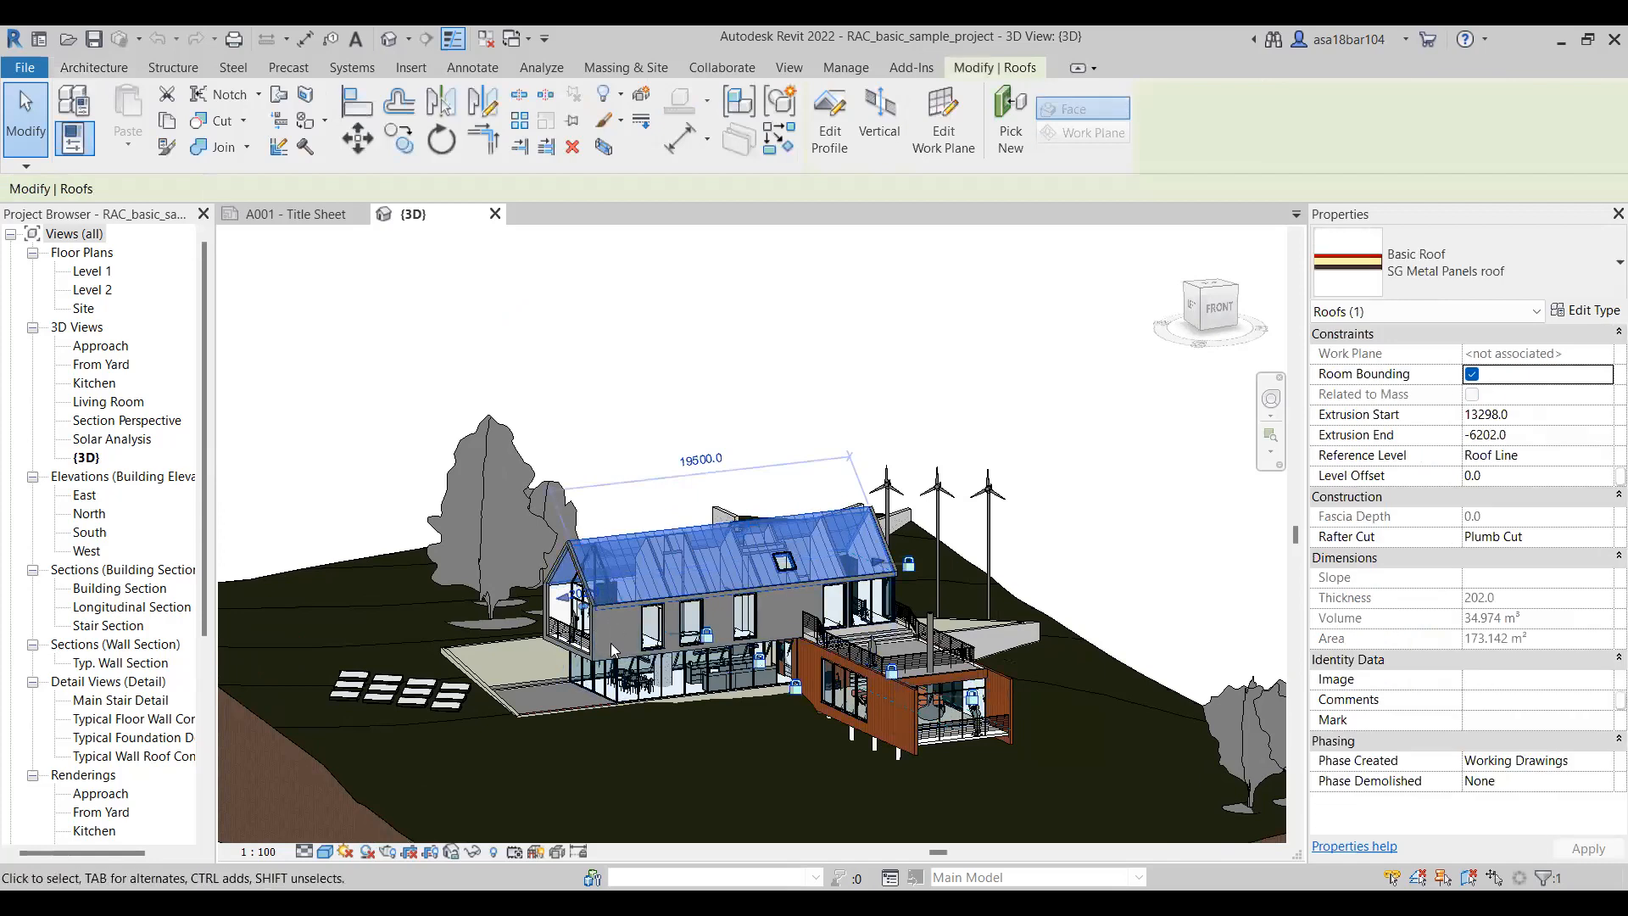
{"action": "key", "text": "Escape"}
{"action": "left_click", "coordinate": [720, 567]}
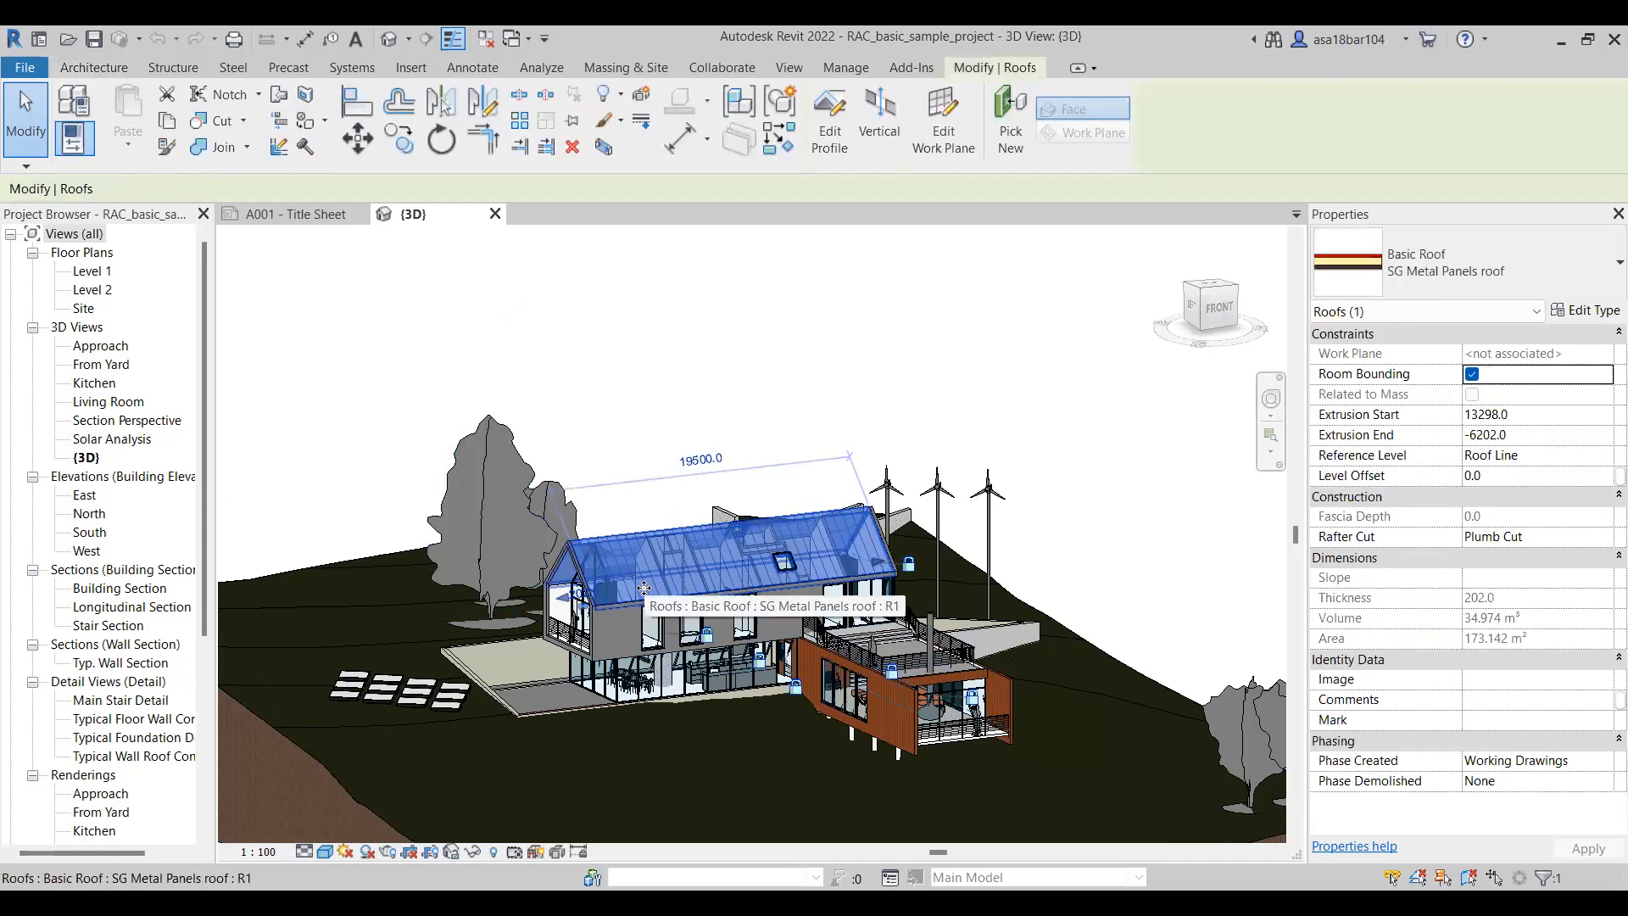
{"action": "scroll", "coordinate": [643, 587], "scroll_direction": "up", "scroll_amount": 2}
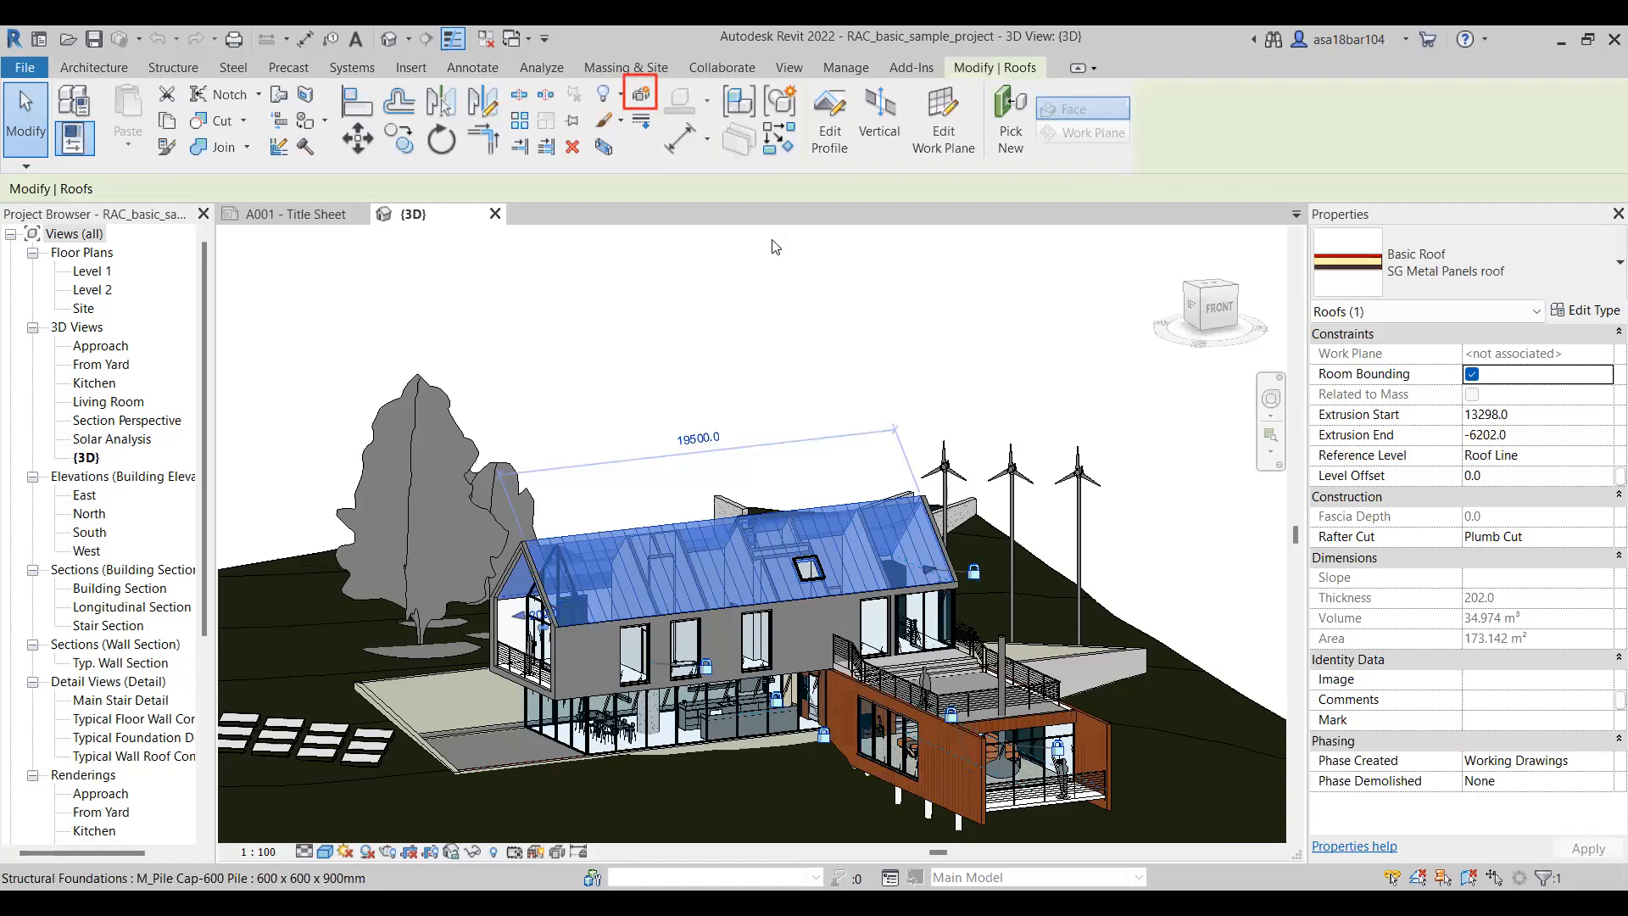
{"action": "left_click", "coordinate": [642, 96]}
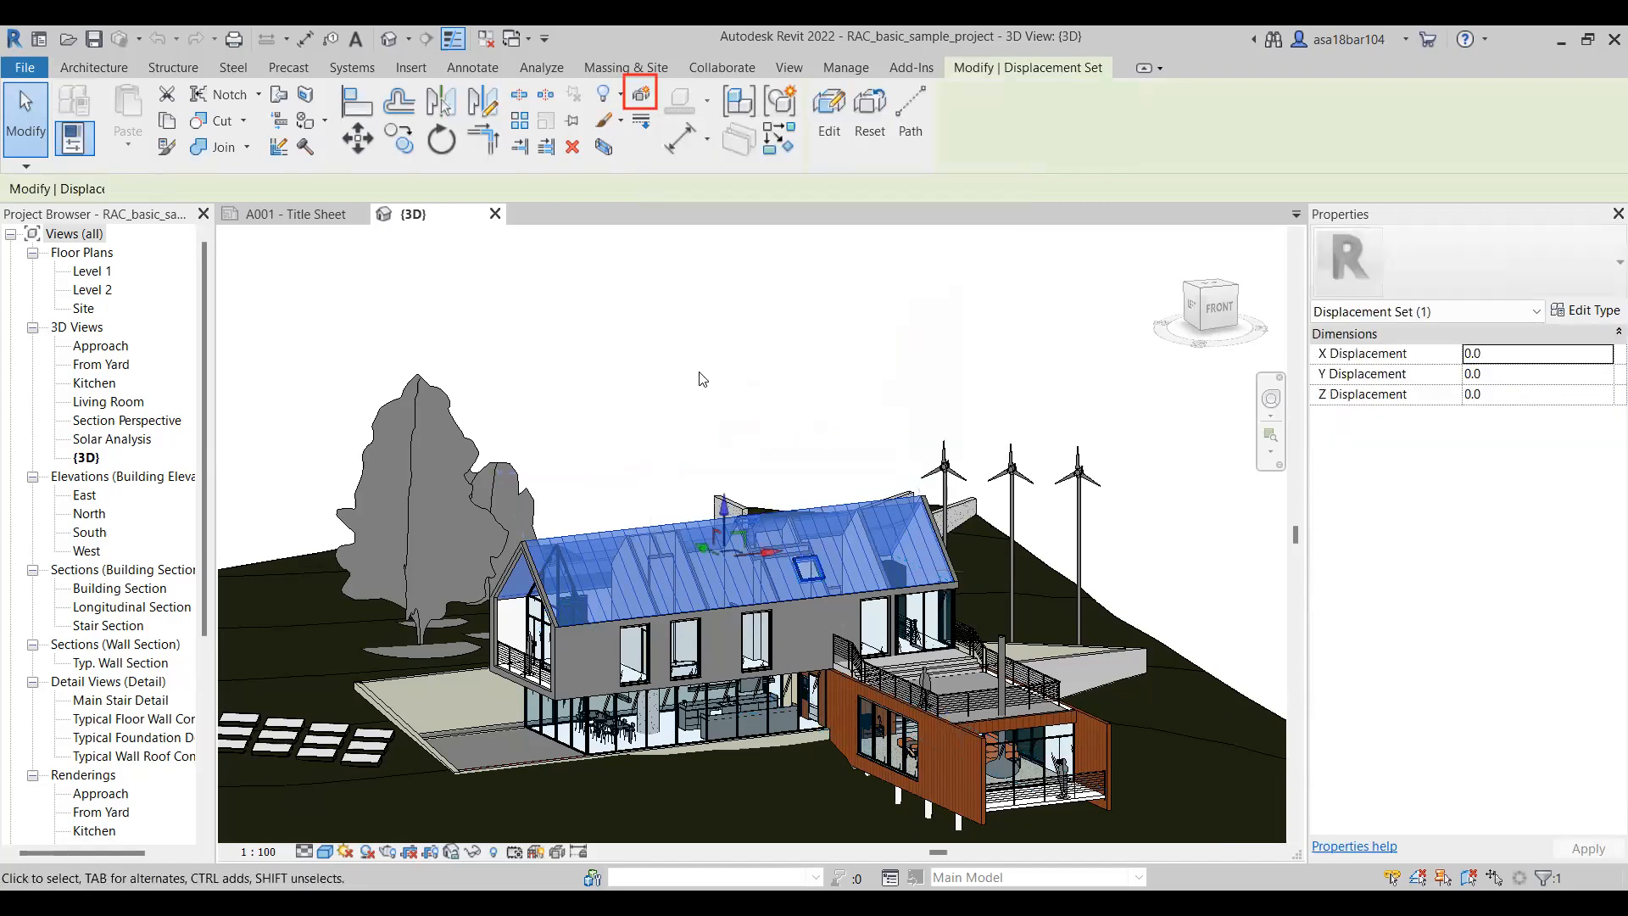
Displace the roof straight up along the Z axis so it floats well above the house, and clear the selection
{"action": "middle_click_drag", "start_coordinate": [625, 575], "coordinate": [669, 557], "text": "shift"}
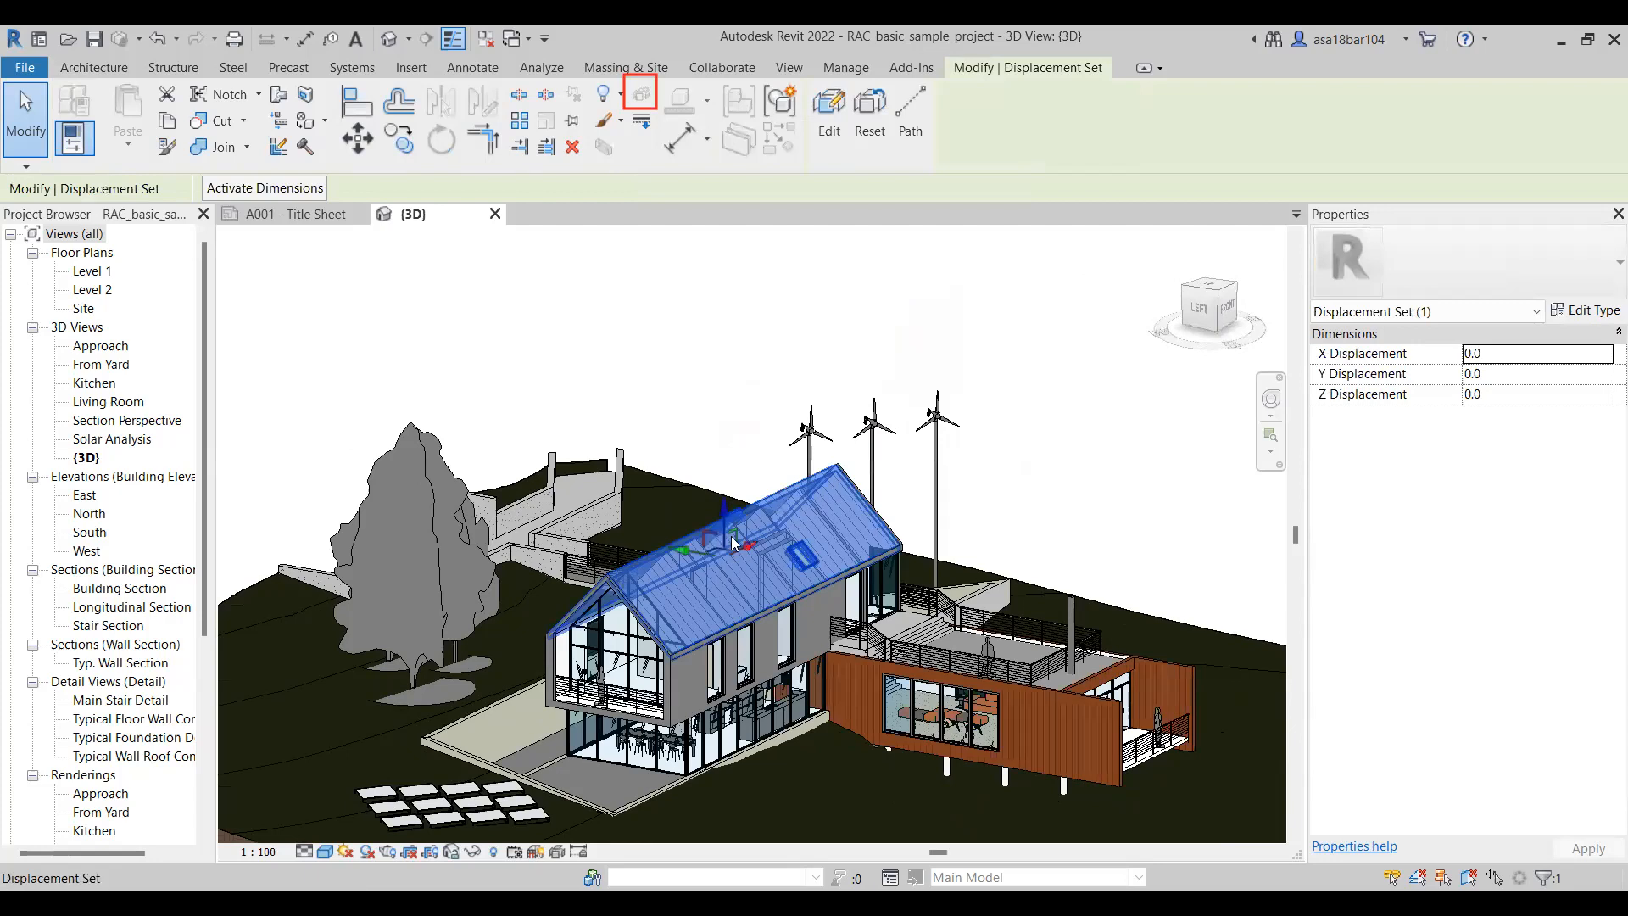
{"action": "middle_click_drag", "start_coordinate": [772, 521], "coordinate": [782, 473], "text": "shift"}
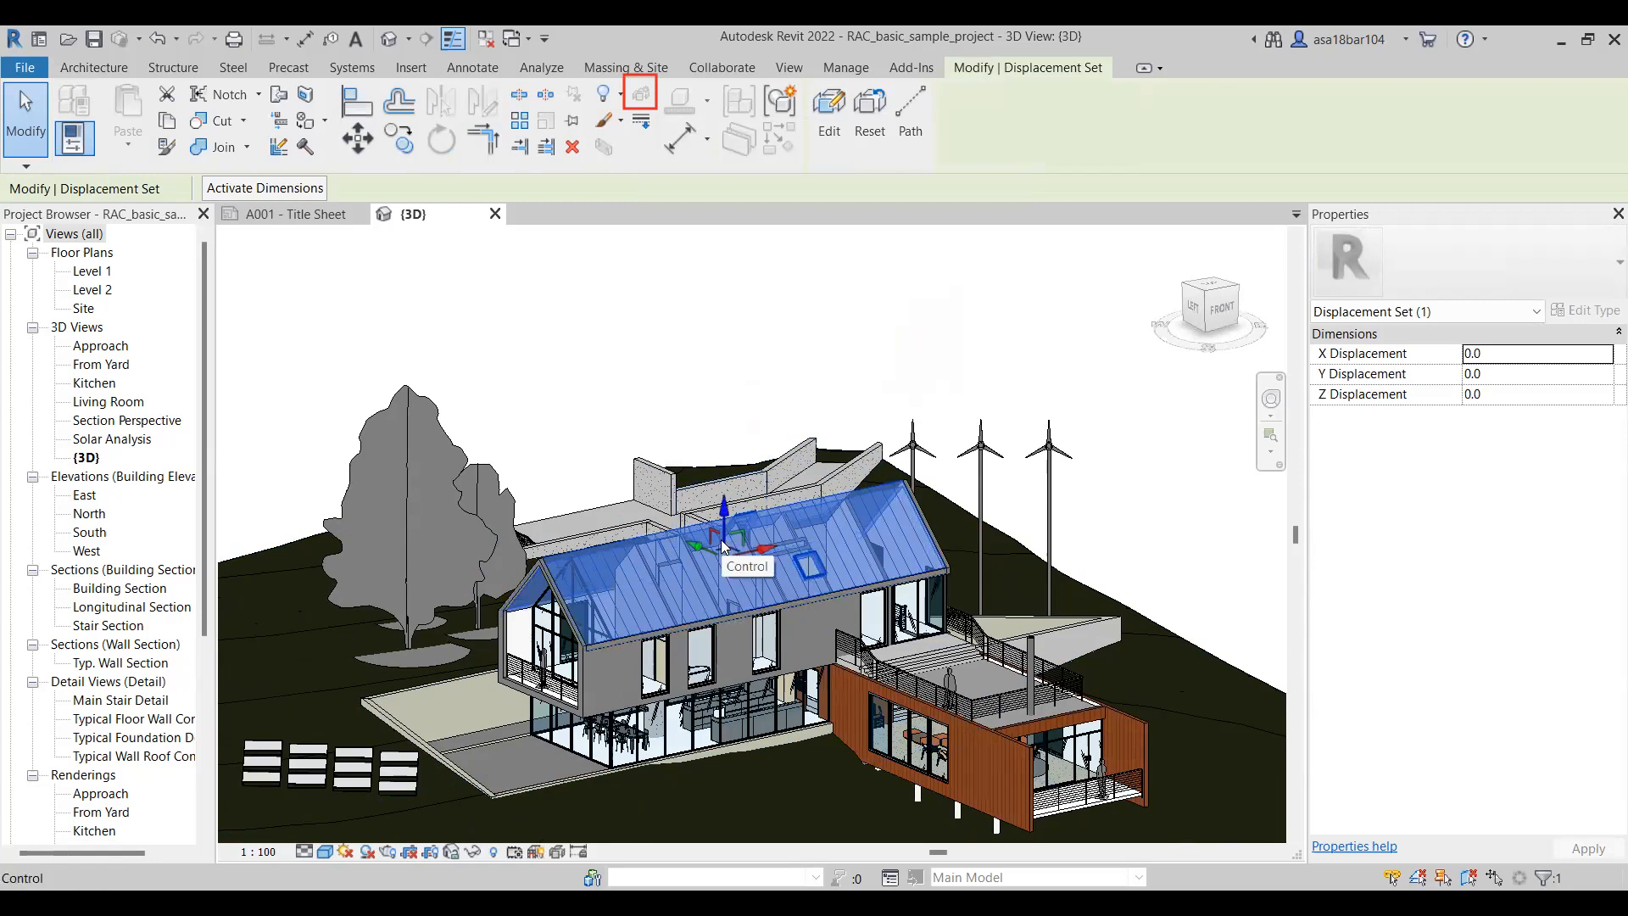
{"action": "middle_click_drag", "start_coordinate": [726, 530], "coordinate": [696, 507], "text": "shift"}
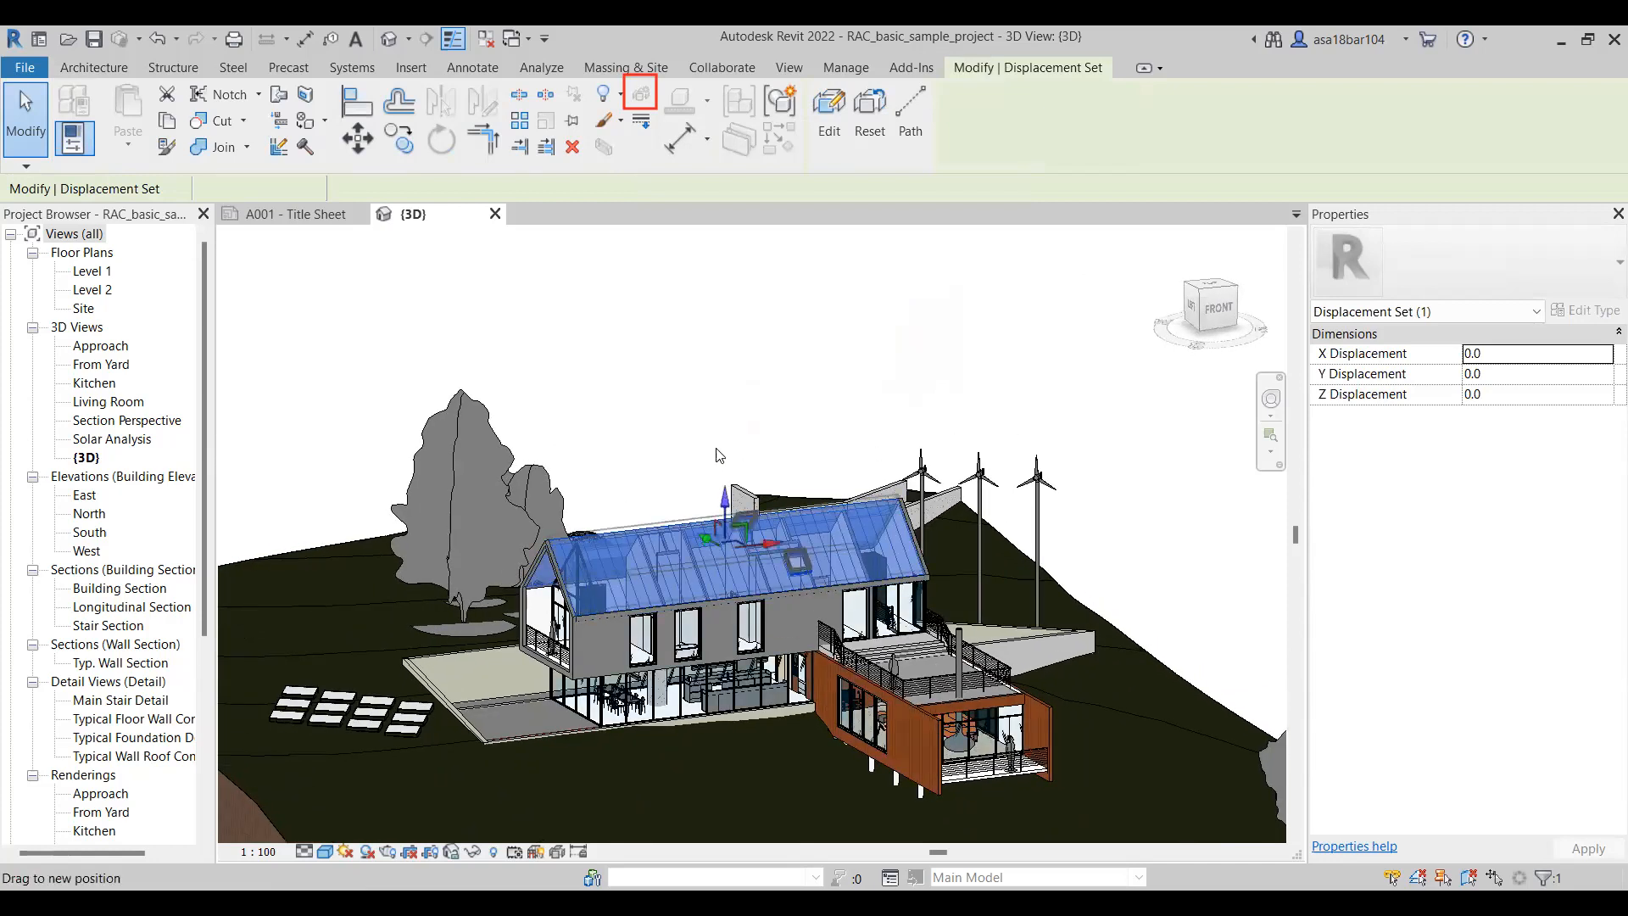
{"action": "left_click", "coordinate": [735, 375]}
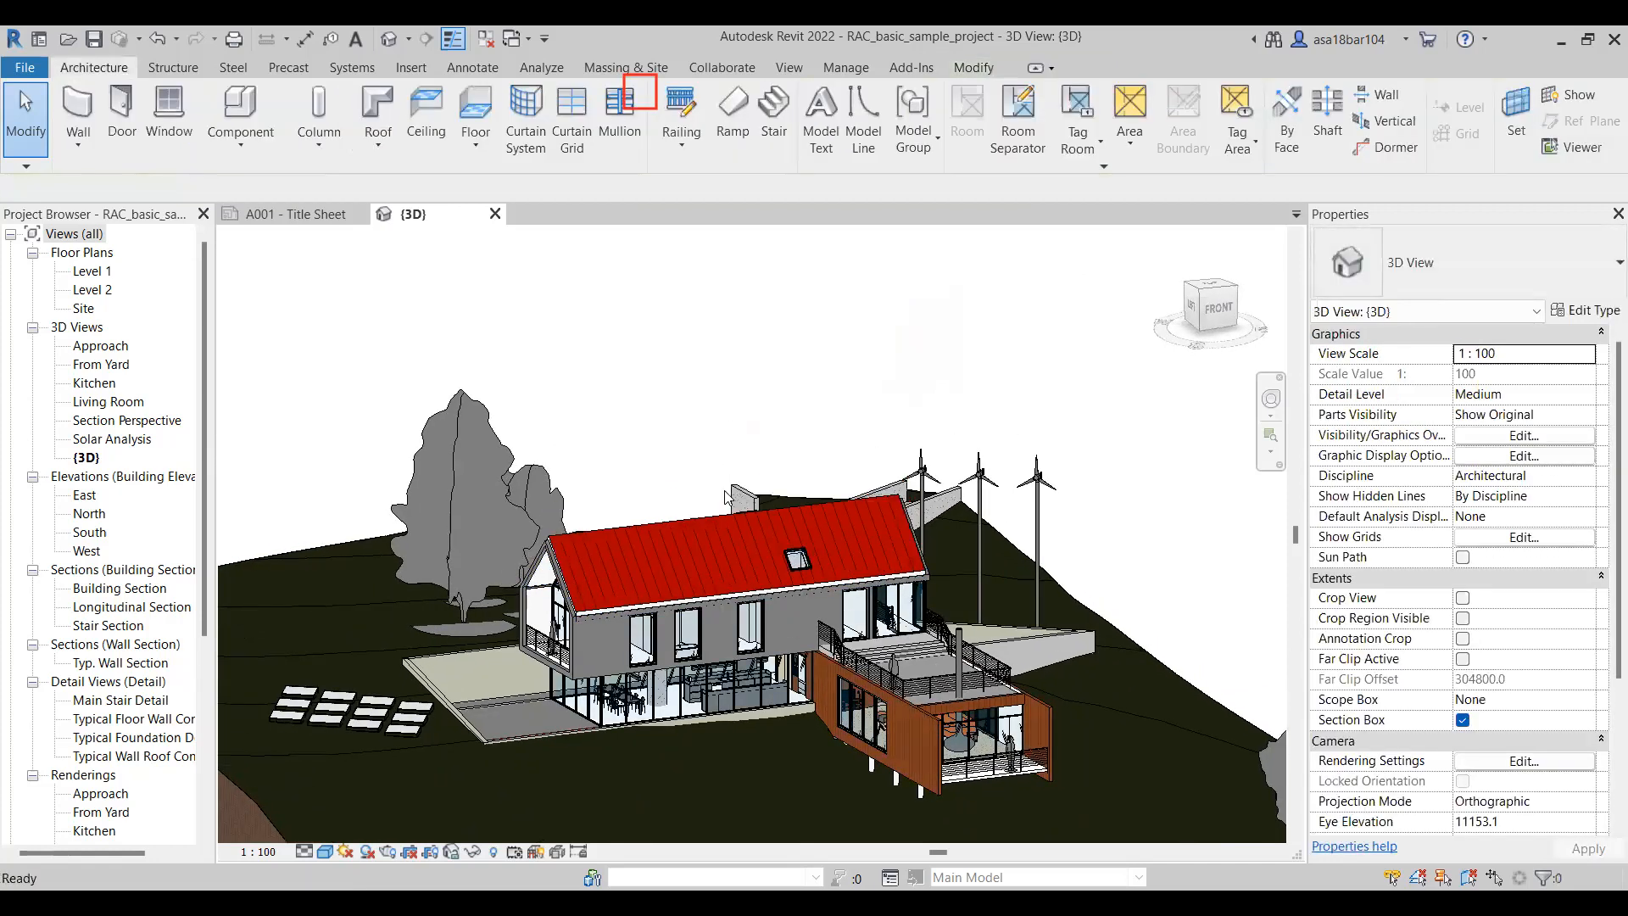
{"action": "left_click", "coordinate": [736, 519]}
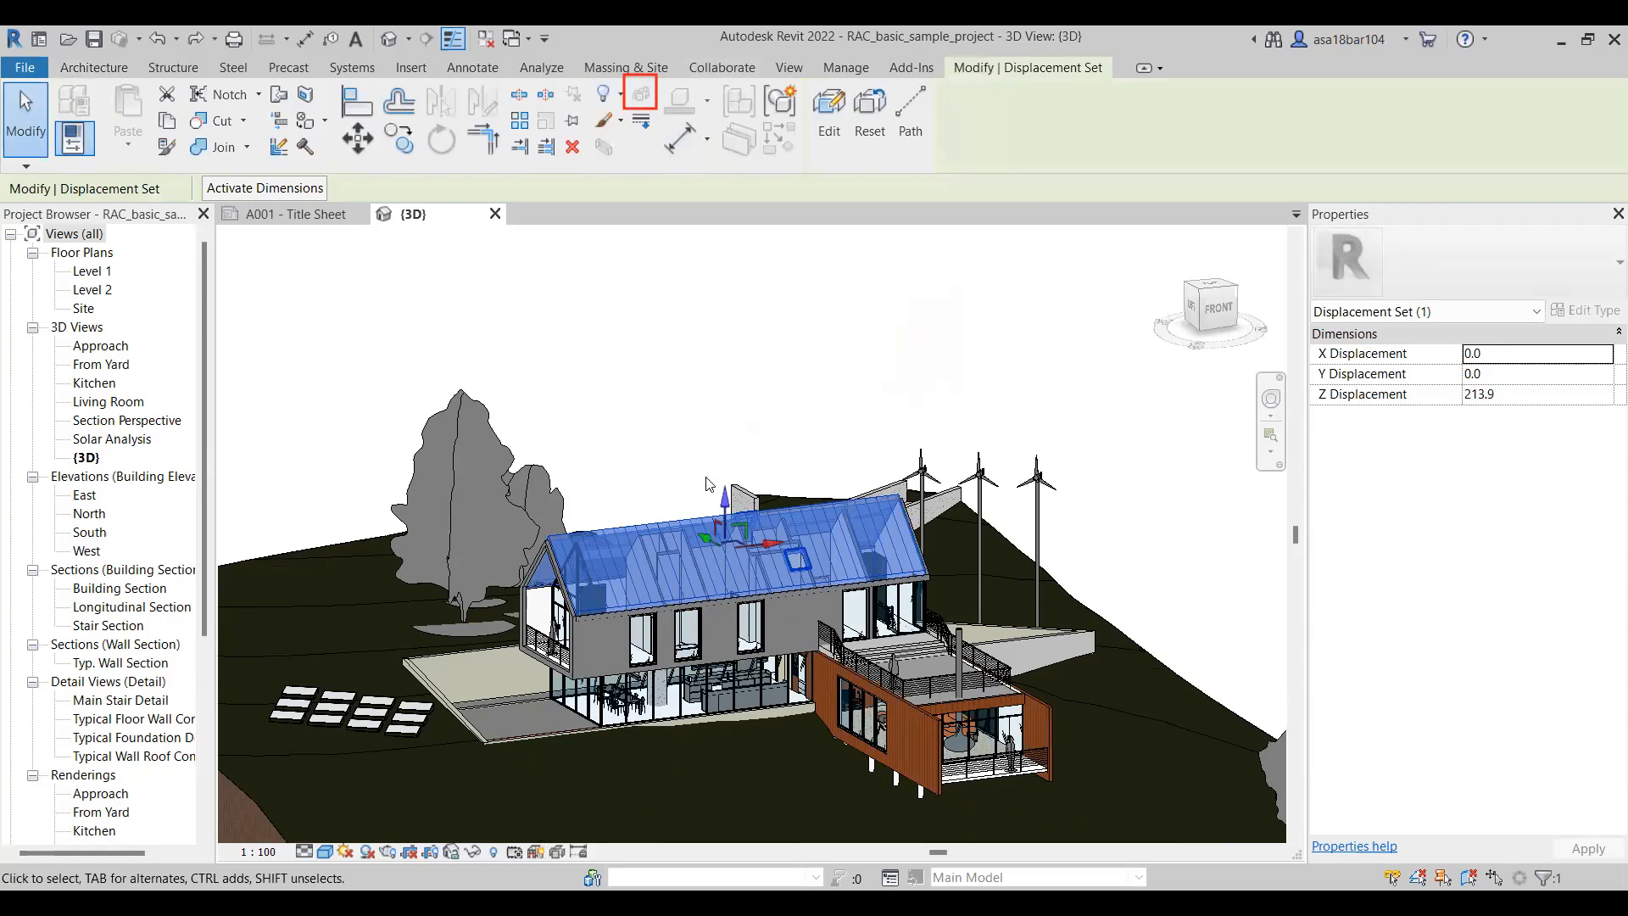
{"action": "left_click_drag", "start_coordinate": [726, 501], "coordinate": [730, 293]}
{"action": "left_click", "coordinate": [1009, 395]}
Examine the upper-floor rooms beneath the lifted roof from above and from the front
{"action": "middle_click_drag", "start_coordinate": [653, 424], "coordinate": [879, 561], "text": "shift"}
{"action": "middle_click_drag", "start_coordinate": [746, 661], "coordinate": [551, 594], "text": "shift"}
{"action": "scroll", "coordinate": [673, 559], "scroll_direction": "up", "scroll_amount": 2}
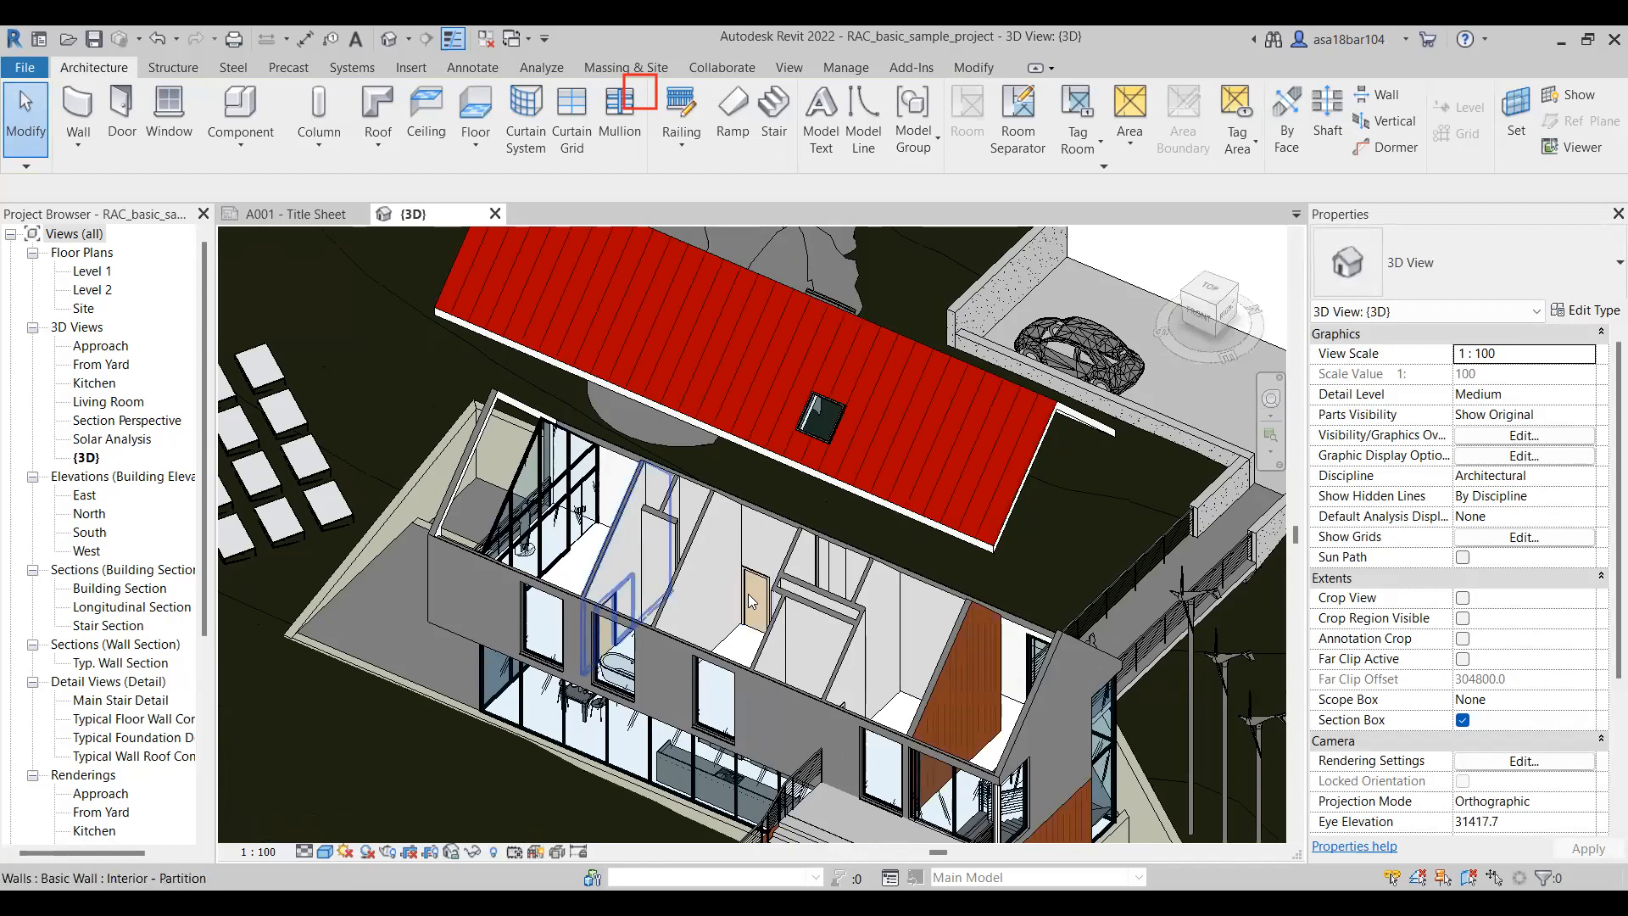
{"action": "middle_click_drag", "start_coordinate": [800, 639], "coordinate": [888, 485], "text": "shift"}
{"action": "scroll", "coordinate": [725, 558], "scroll_direction": "down", "scroll_amount": 2}
{"action": "middle_click_drag", "start_coordinate": [725, 558], "coordinate": [720, 592], "text": "shift"}
{"action": "scroll", "coordinate": [636, 620], "scroll_direction": "up", "scroll_amount": 2}
{"action": "scroll", "coordinate": [636, 620], "scroll_direction": "up", "scroll_amount": 2}
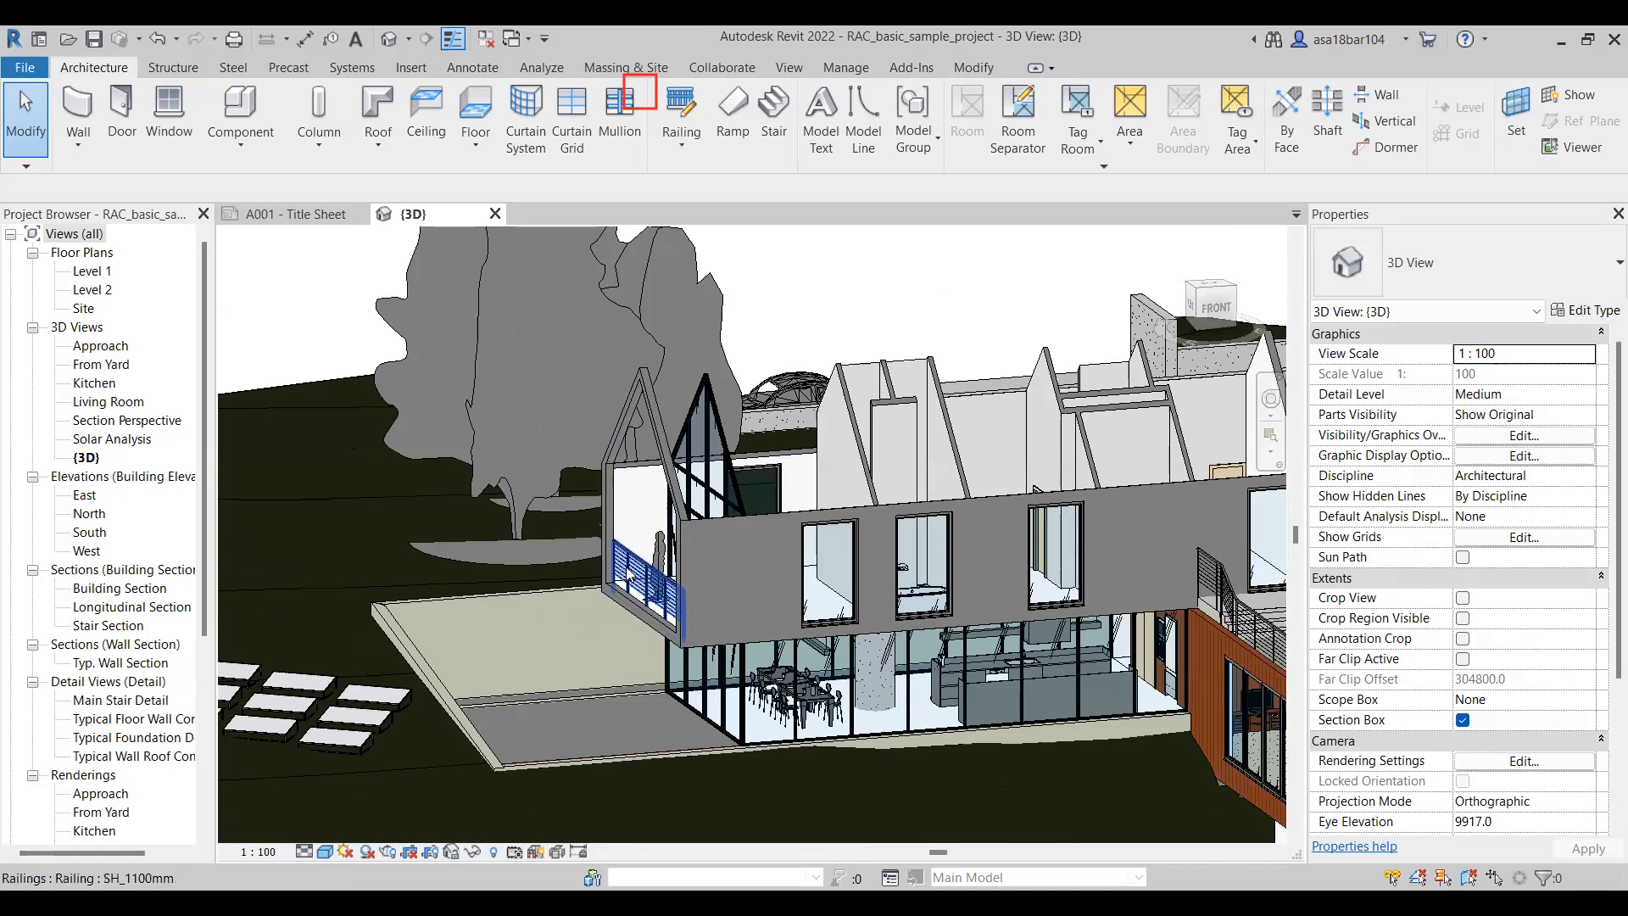
Create a displacement set from the SH_Curtain wall at the gable end of the upper floor
{"action": "left_click", "coordinate": [628, 574]}
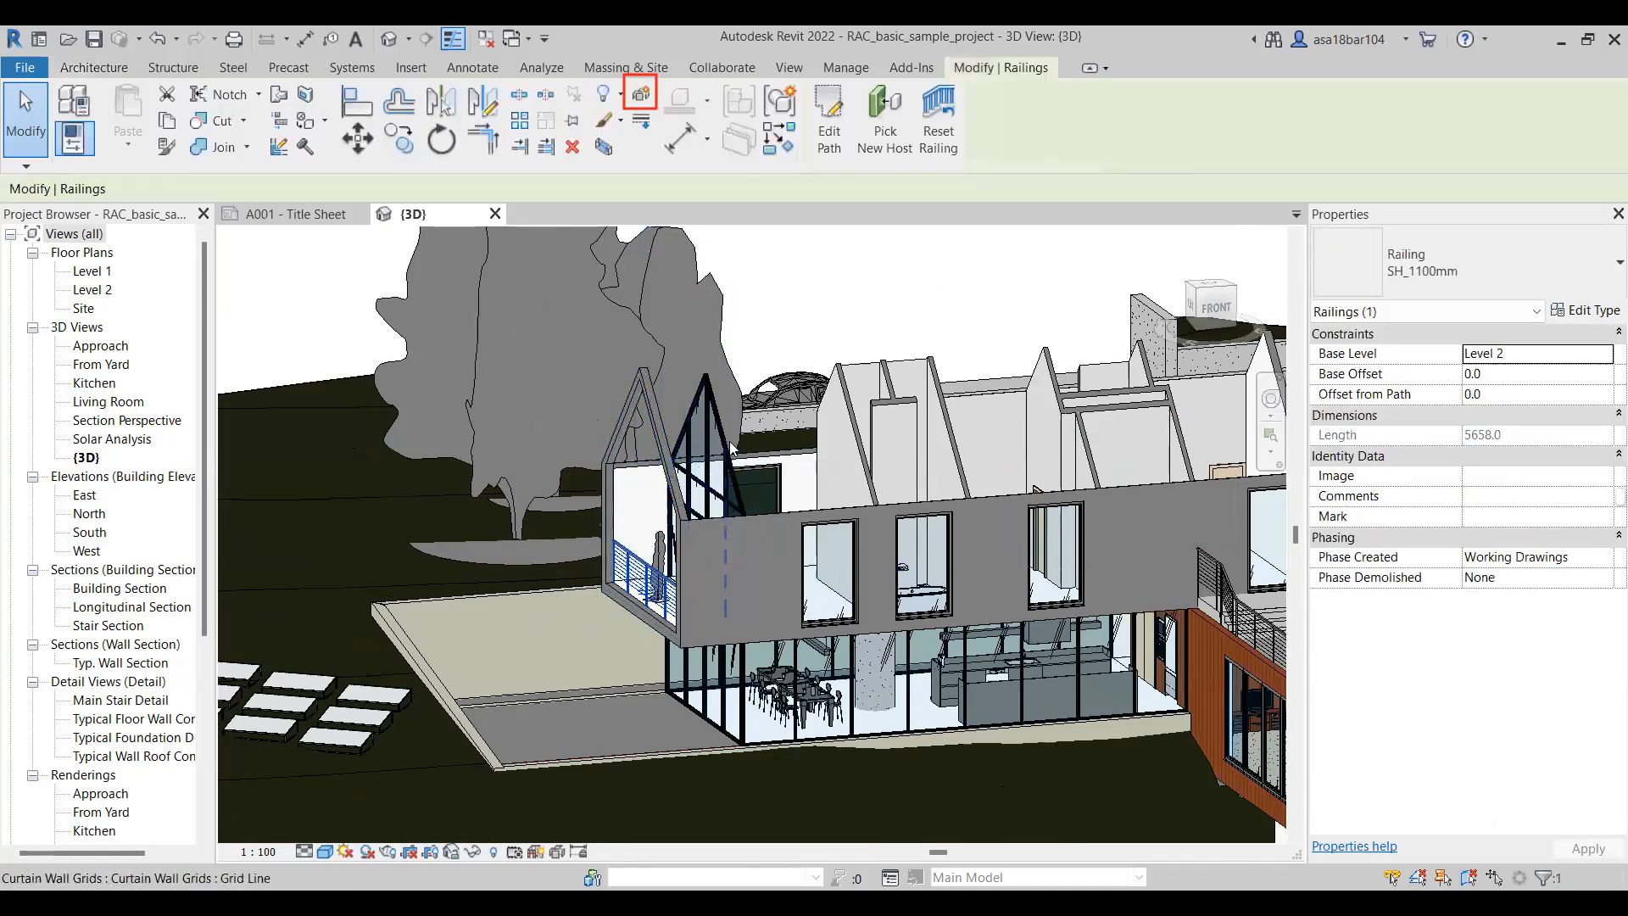
{"action": "left_click", "coordinate": [709, 490]}
{"action": "key", "text": "Escape"}
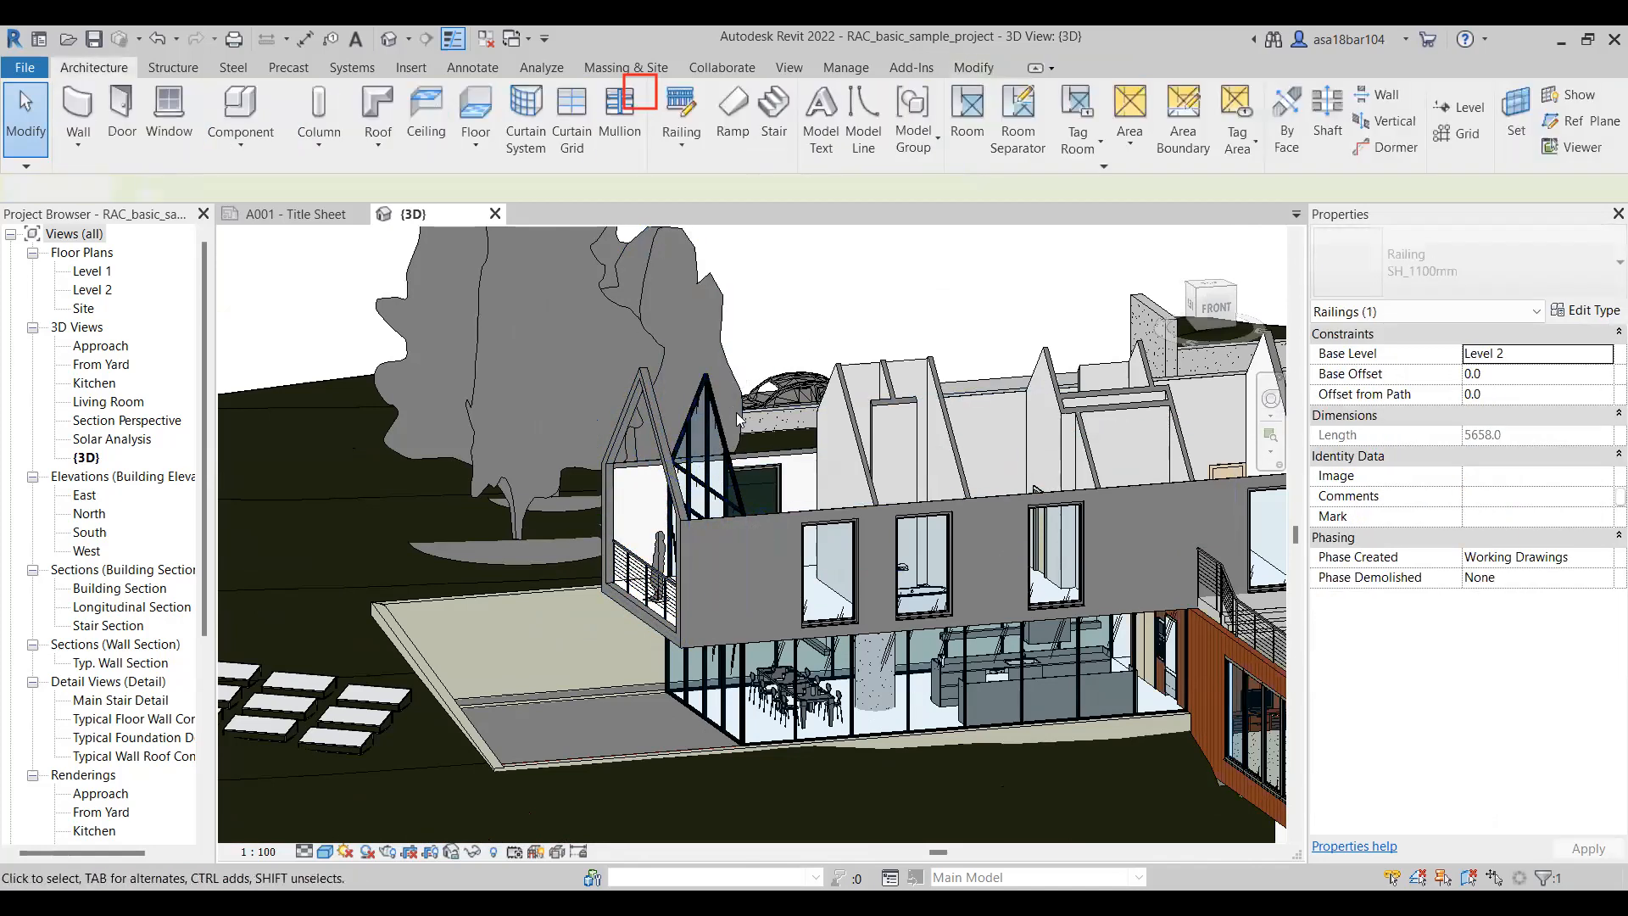
{"action": "left_click", "coordinate": [705, 490]}
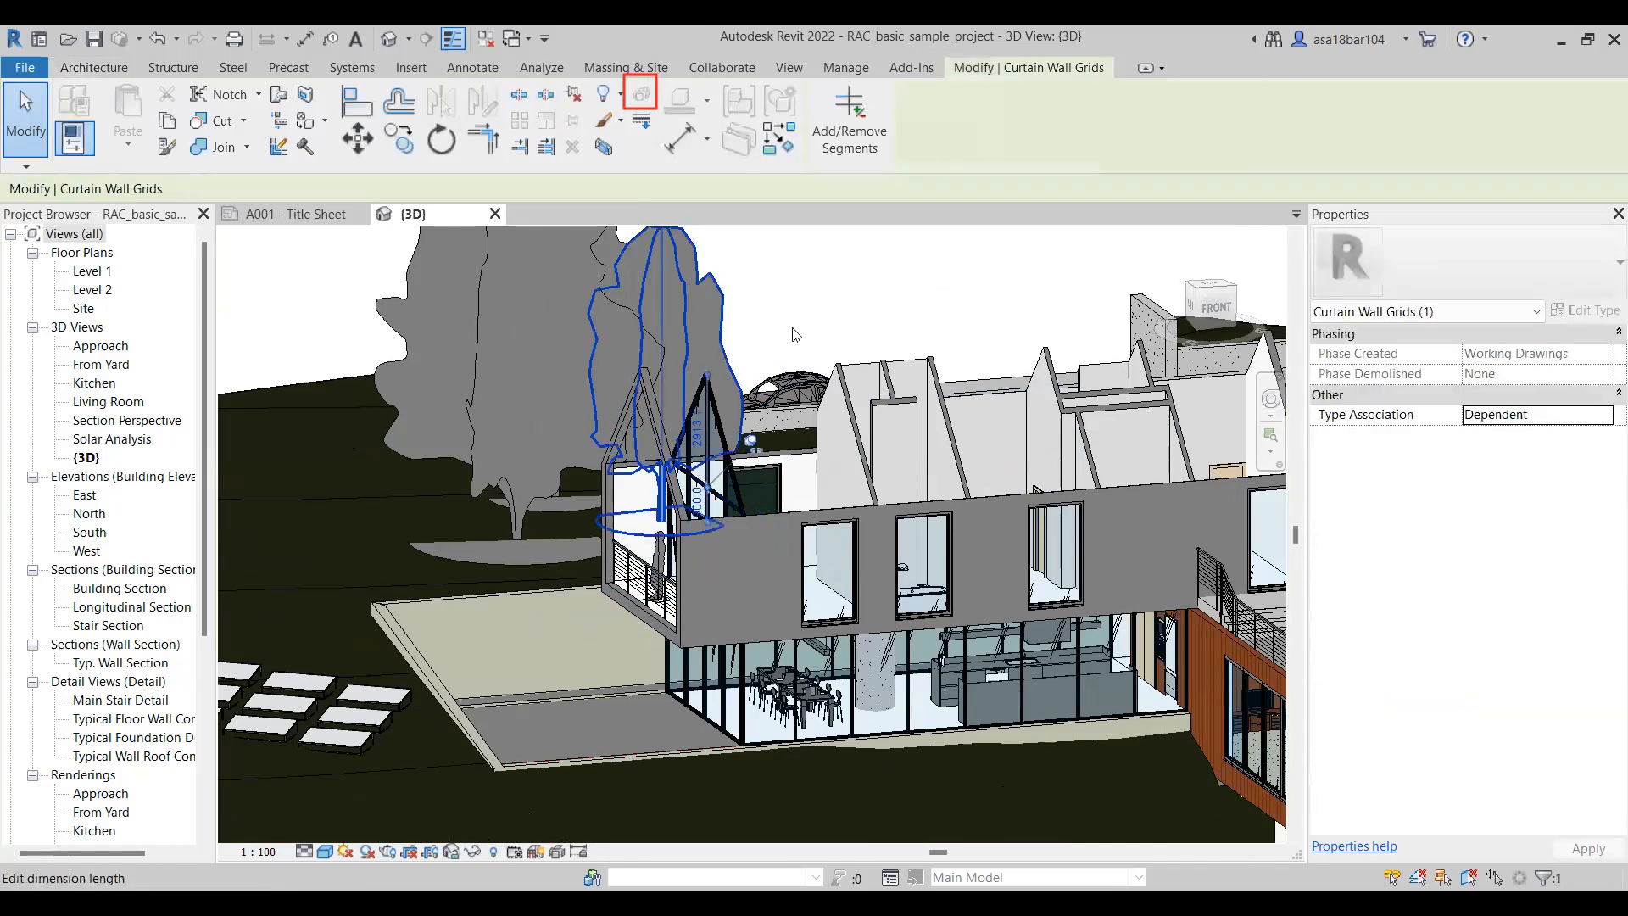
{"action": "left_click", "coordinate": [729, 495]}
{"action": "scroll", "coordinate": [731, 494], "scroll_direction": "down", "scroll_amount": 3}
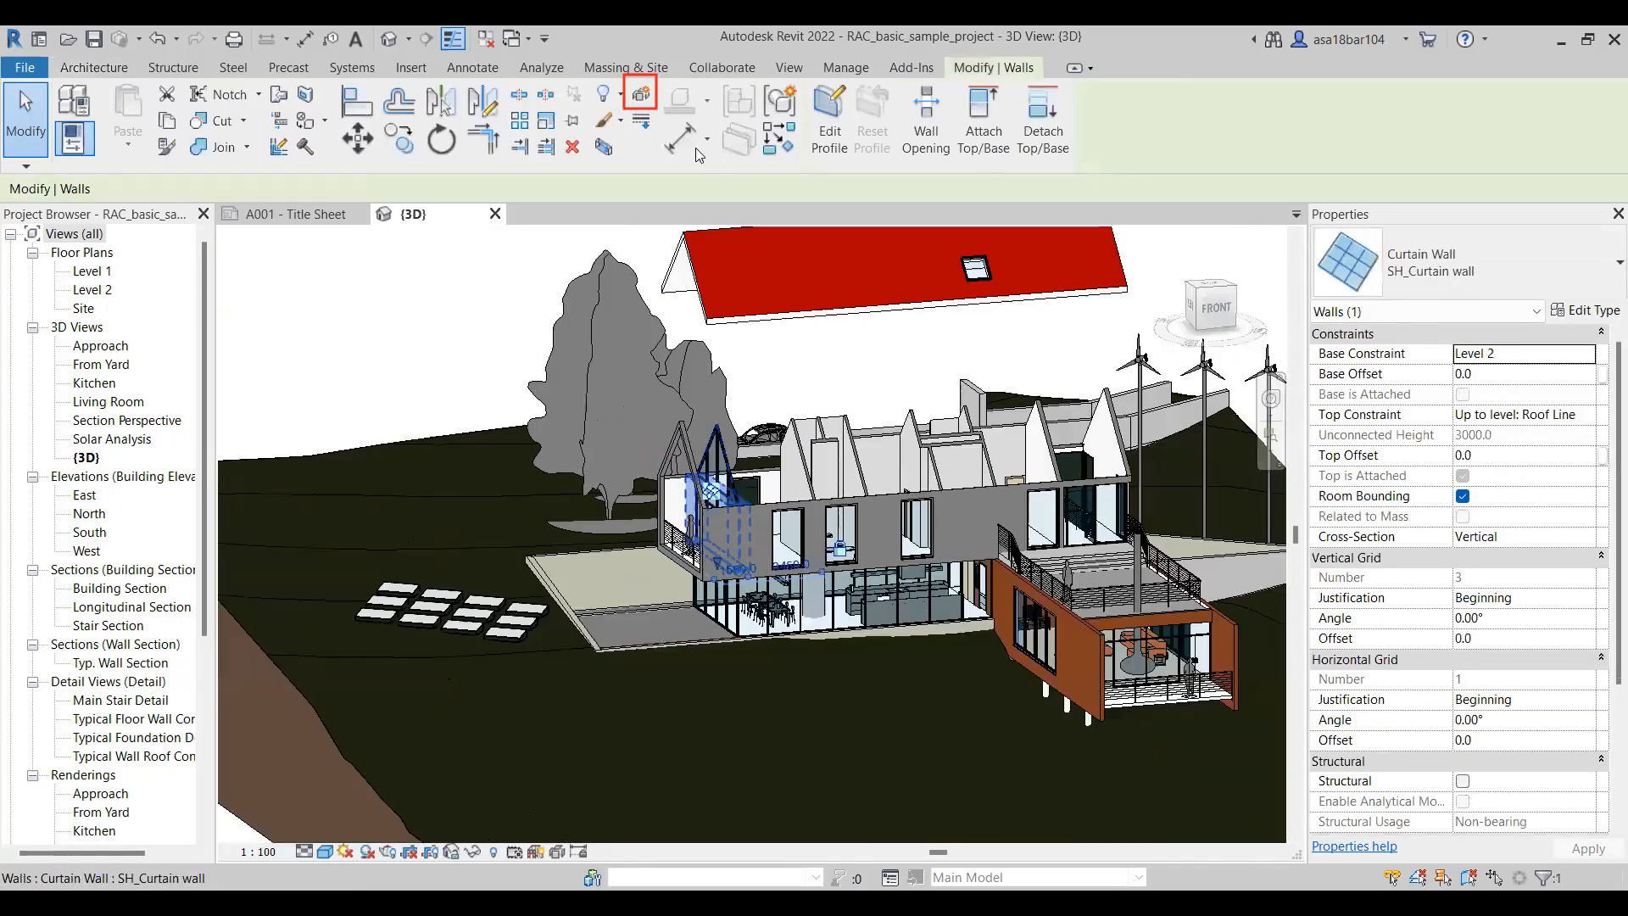
{"action": "left_click", "coordinate": [641, 94]}
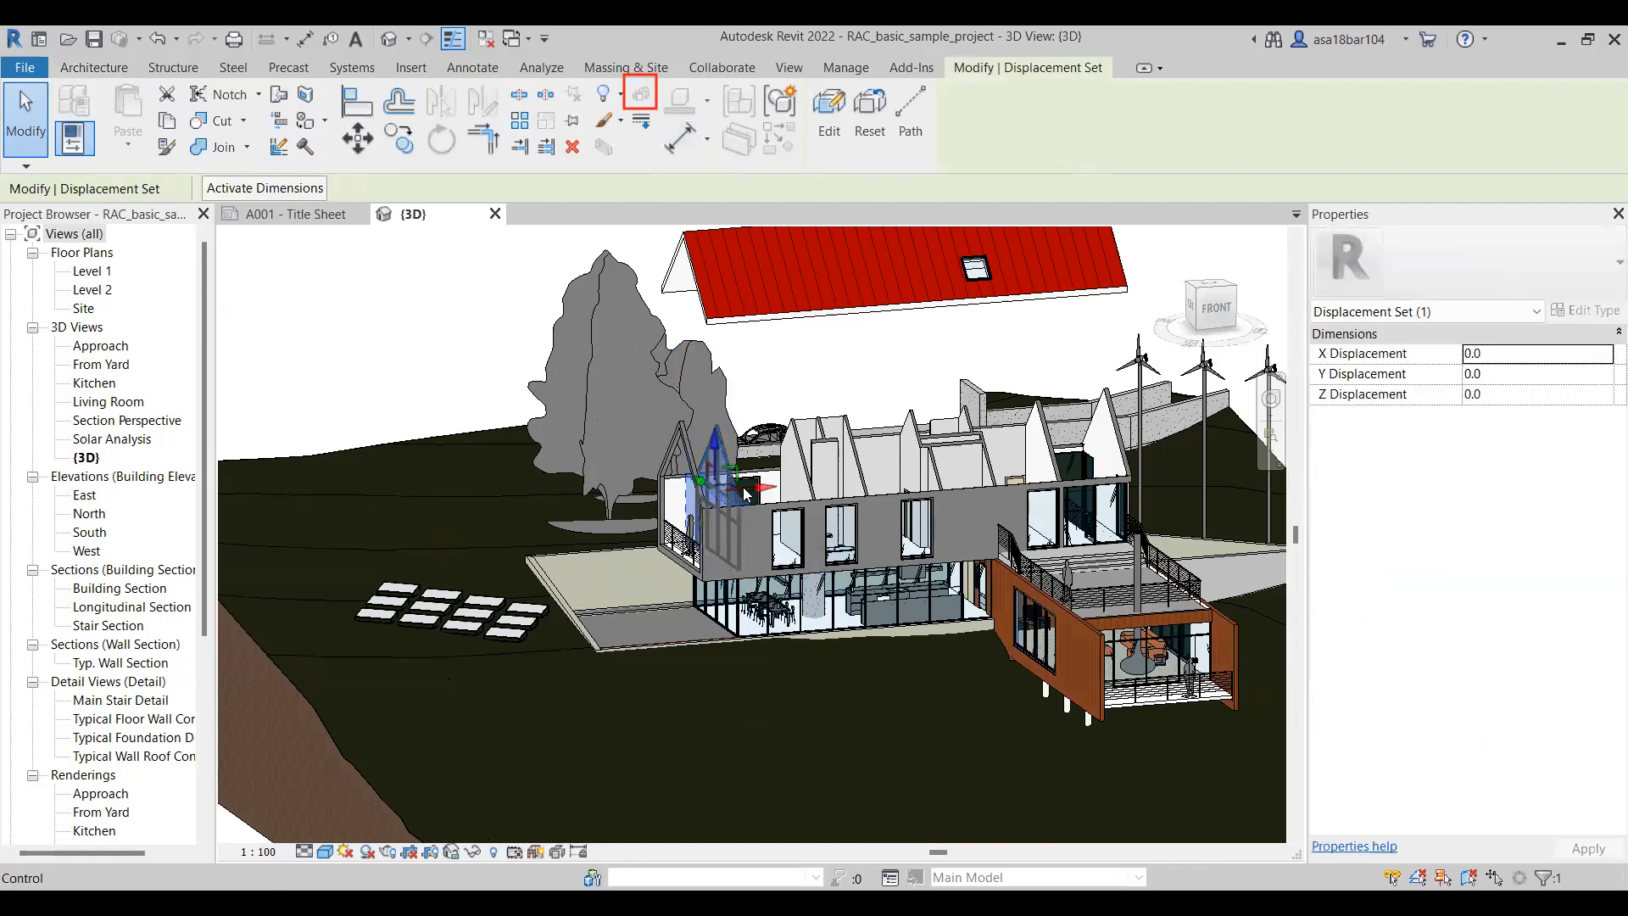
Displace the curtain wall out from the house, by about -5893 in X, 333 in Y and -327 in Z
{"action": "left_click_drag", "start_coordinate": [745, 492], "coordinate": [636, 502]}
{"action": "scroll", "coordinate": [489, 596], "scroll_direction": "down", "scroll_amount": 3}
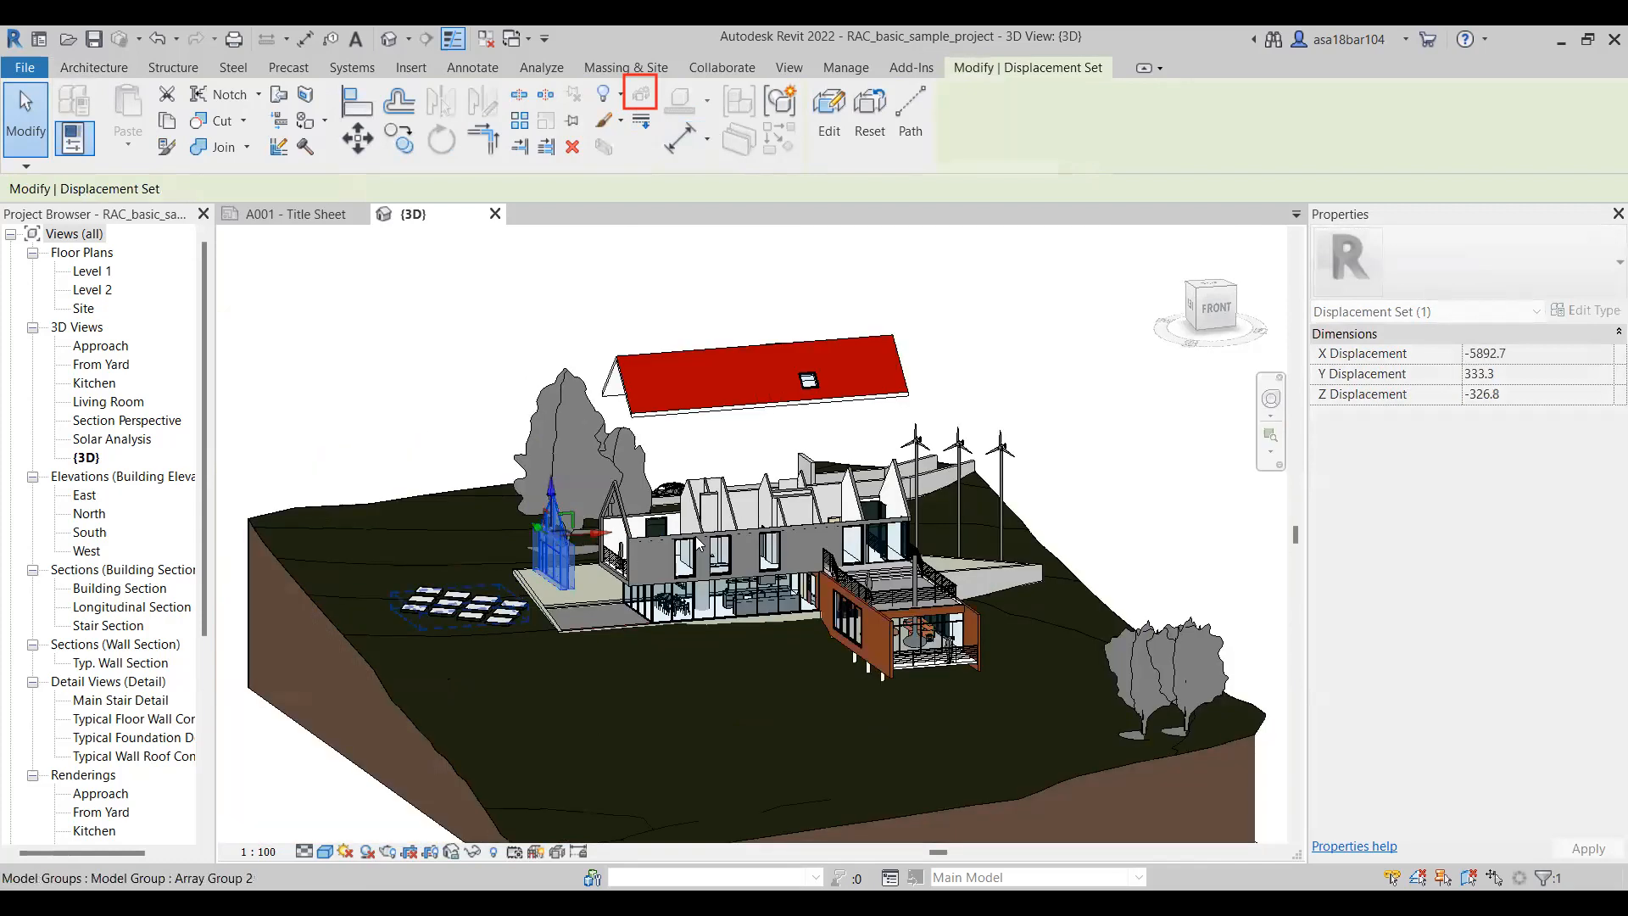
{"action": "scroll", "coordinate": [699, 543], "scroll_direction": "up", "scroll_amount": 4}
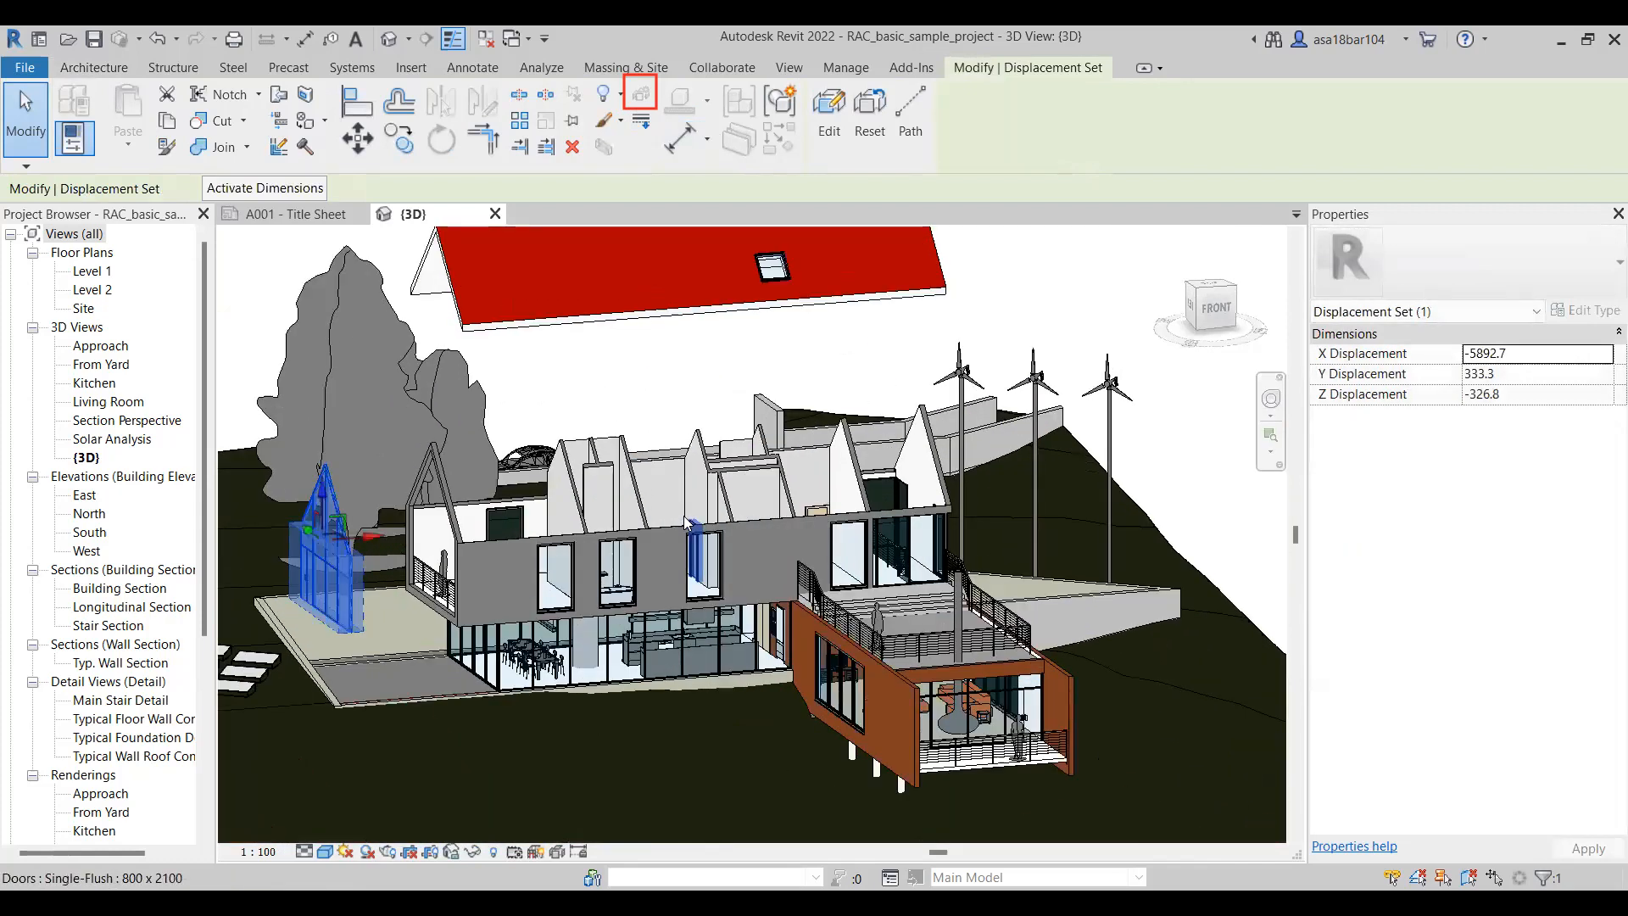
Create a displacement set from the extension's front Timber Clad wall, displace it about -5576 in X, and clear the selection
{"action": "middle_click_drag", "start_coordinate": [887, 561], "coordinate": [930, 555], "text": "shift"}
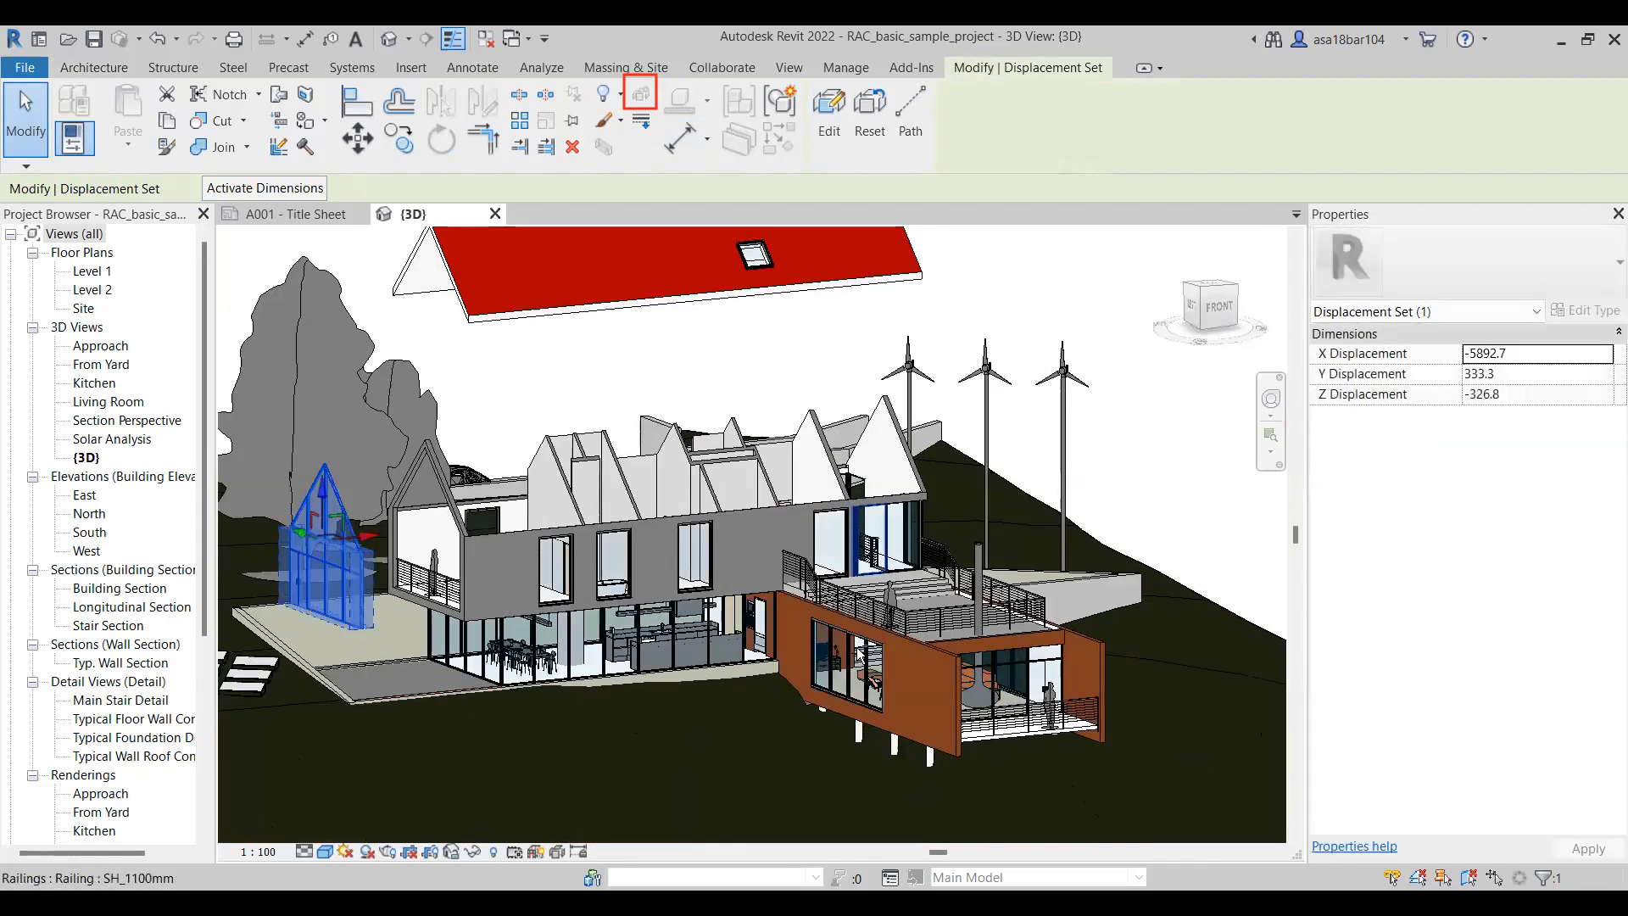
{"action": "left_click", "coordinate": [858, 653]}
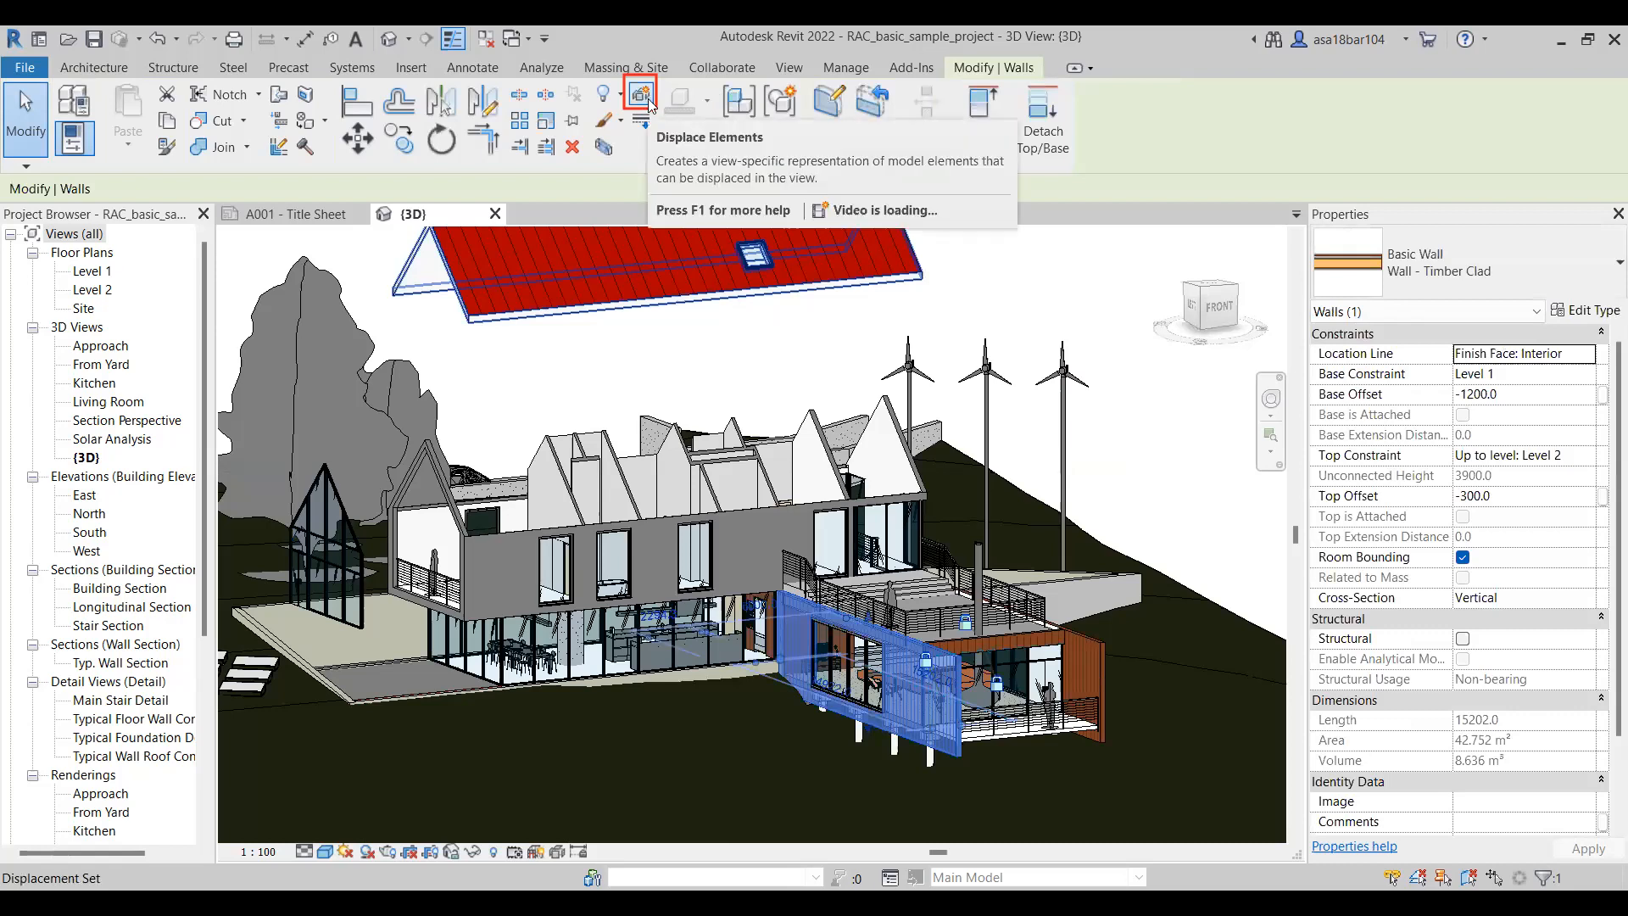
{"action": "left_click", "coordinate": [640, 96]}
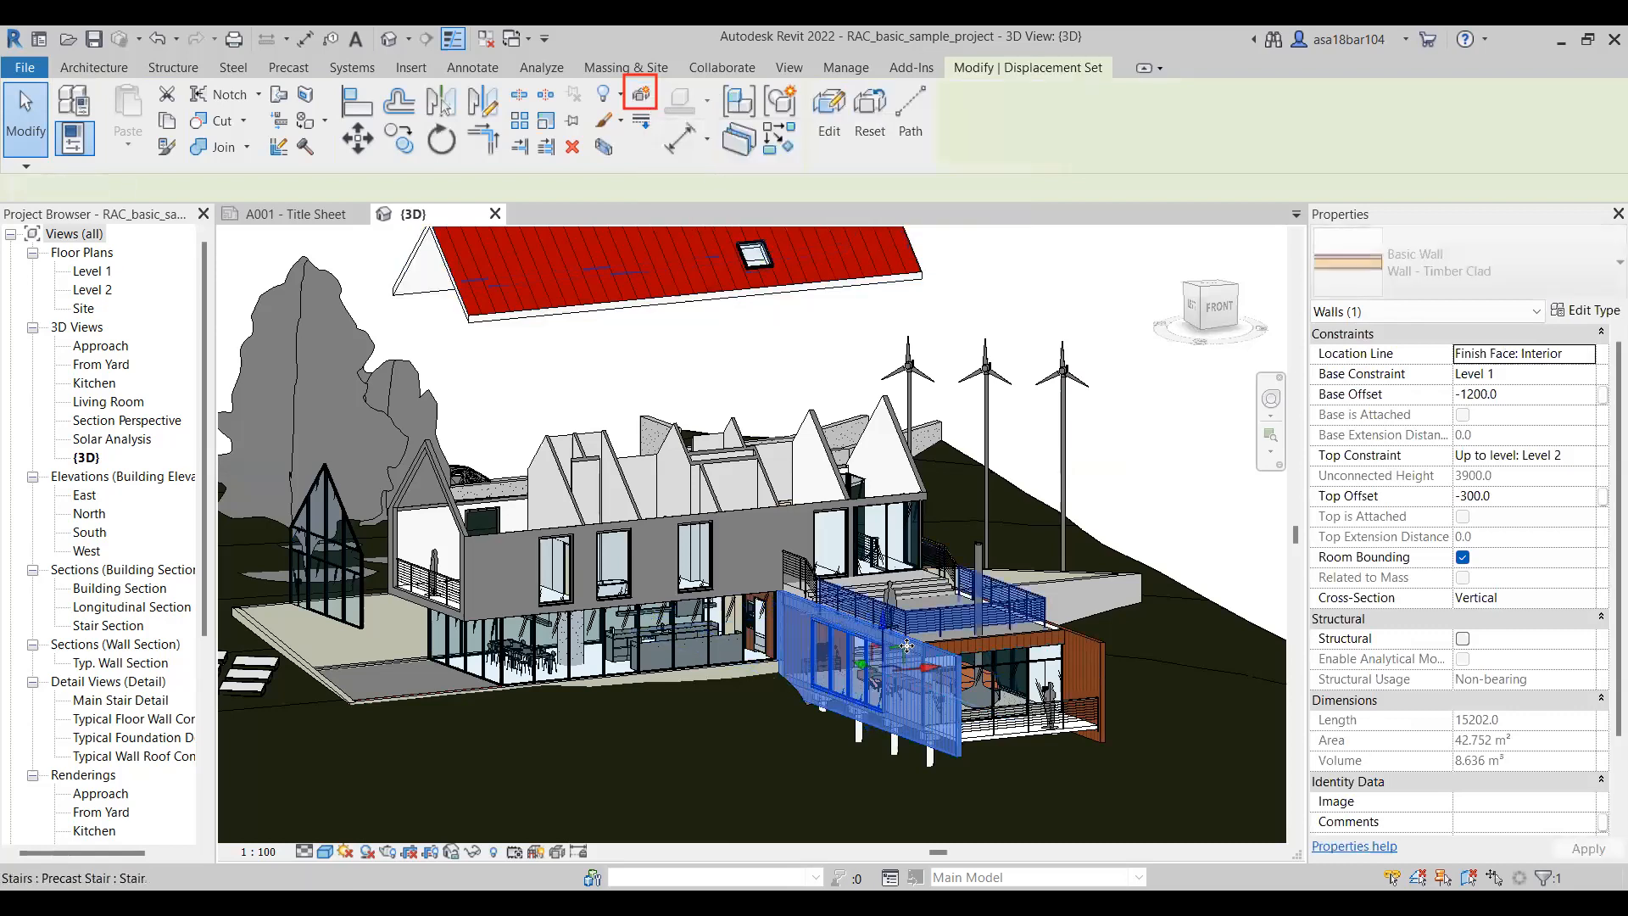
{"action": "scroll", "coordinate": [902, 660], "scroll_direction": "down", "scroll_amount": 2}
{"action": "left_click_drag", "start_coordinate": [901, 660], "coordinate": [831, 680]}
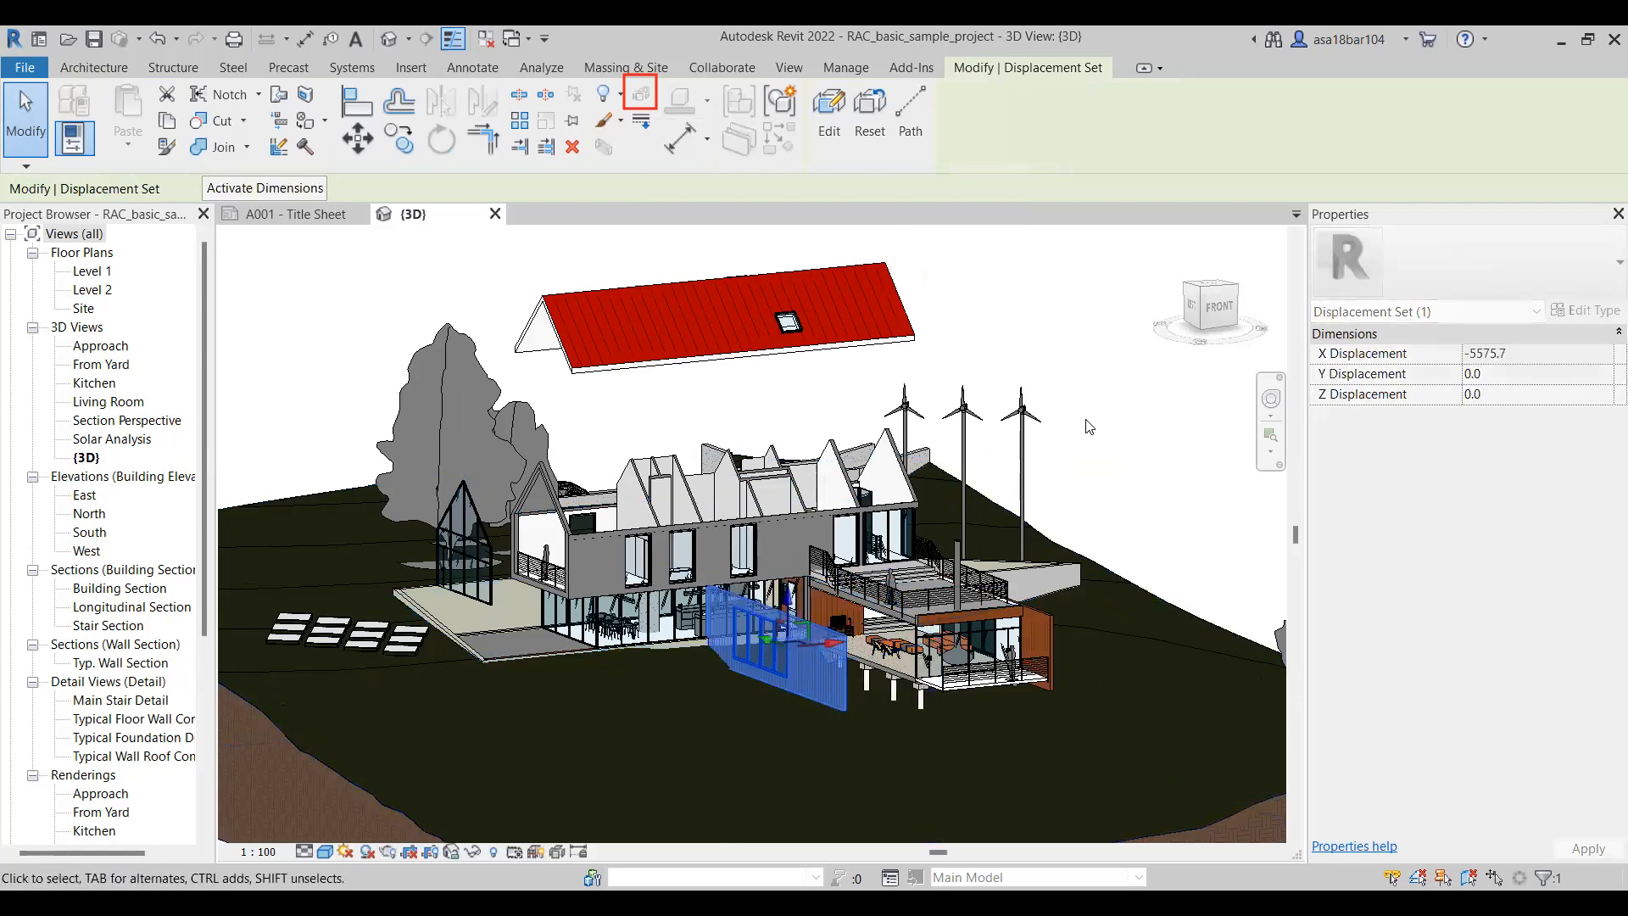
{"action": "left_click", "coordinate": [1086, 426]}
Create a displacement set from the SIP 202mm gable wall at the upper floor's far end, displace it outward, and clear the selection
{"action": "scroll", "coordinate": [916, 688], "scroll_direction": "up", "scroll_amount": 3}
{"action": "middle_click_drag", "start_coordinate": [931, 642], "coordinate": [797, 668], "text": "shift"}
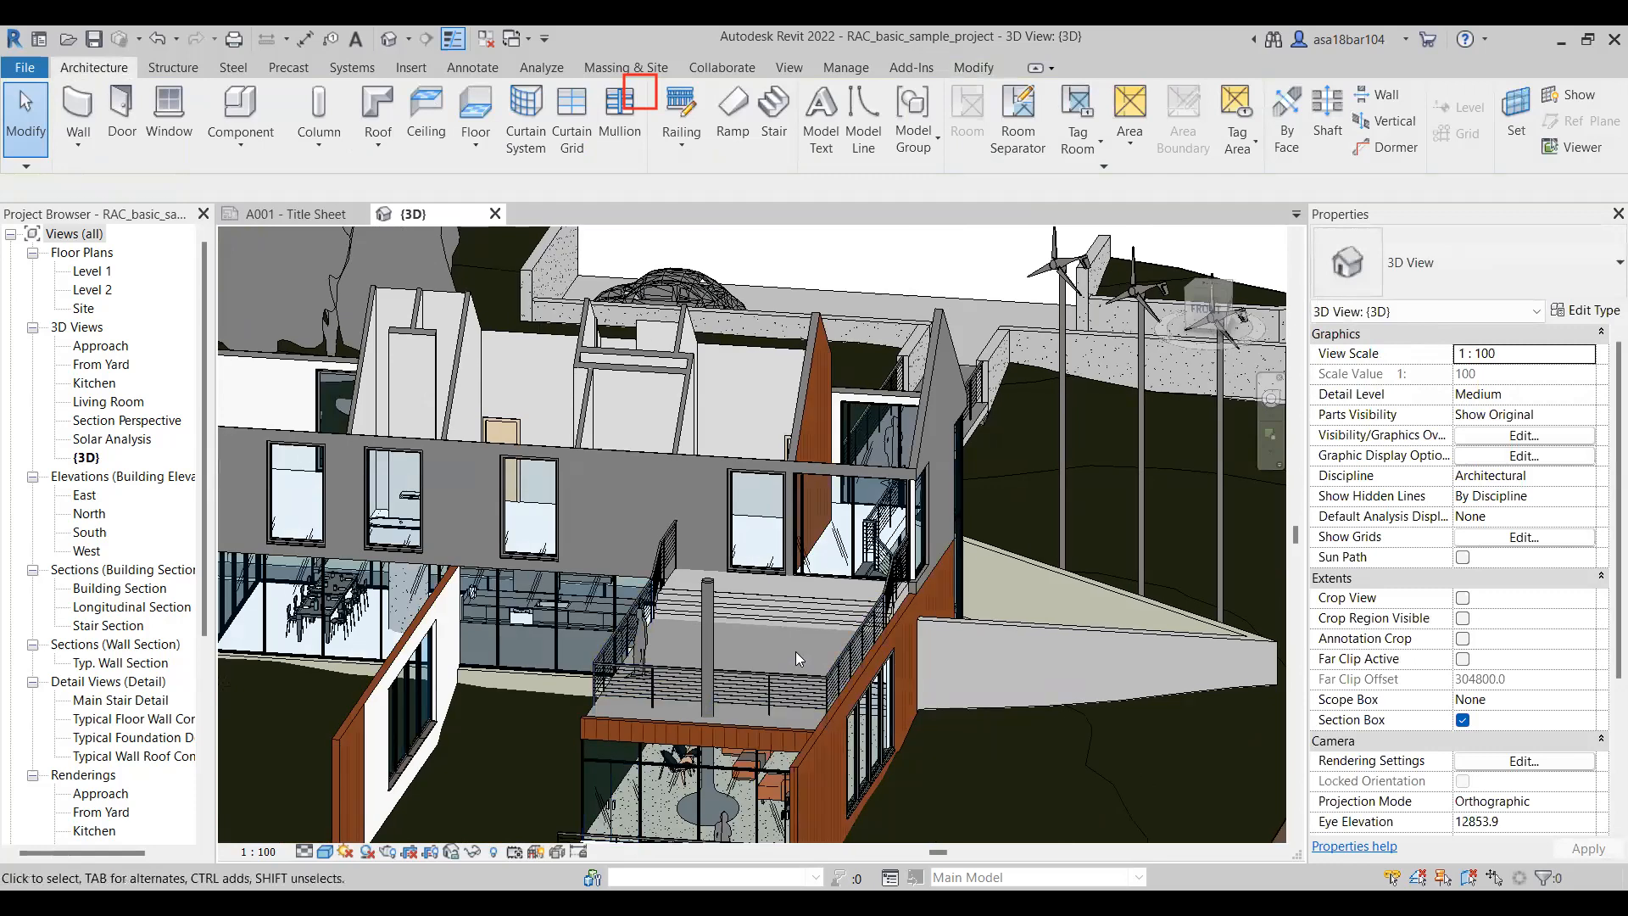
{"action": "scroll", "coordinate": [795, 651], "scroll_direction": "up", "scroll_amount": 3}
{"action": "left_click", "coordinate": [884, 415]}
{"action": "scroll", "coordinate": [802, 442], "scroll_direction": "down", "scroll_amount": 4}
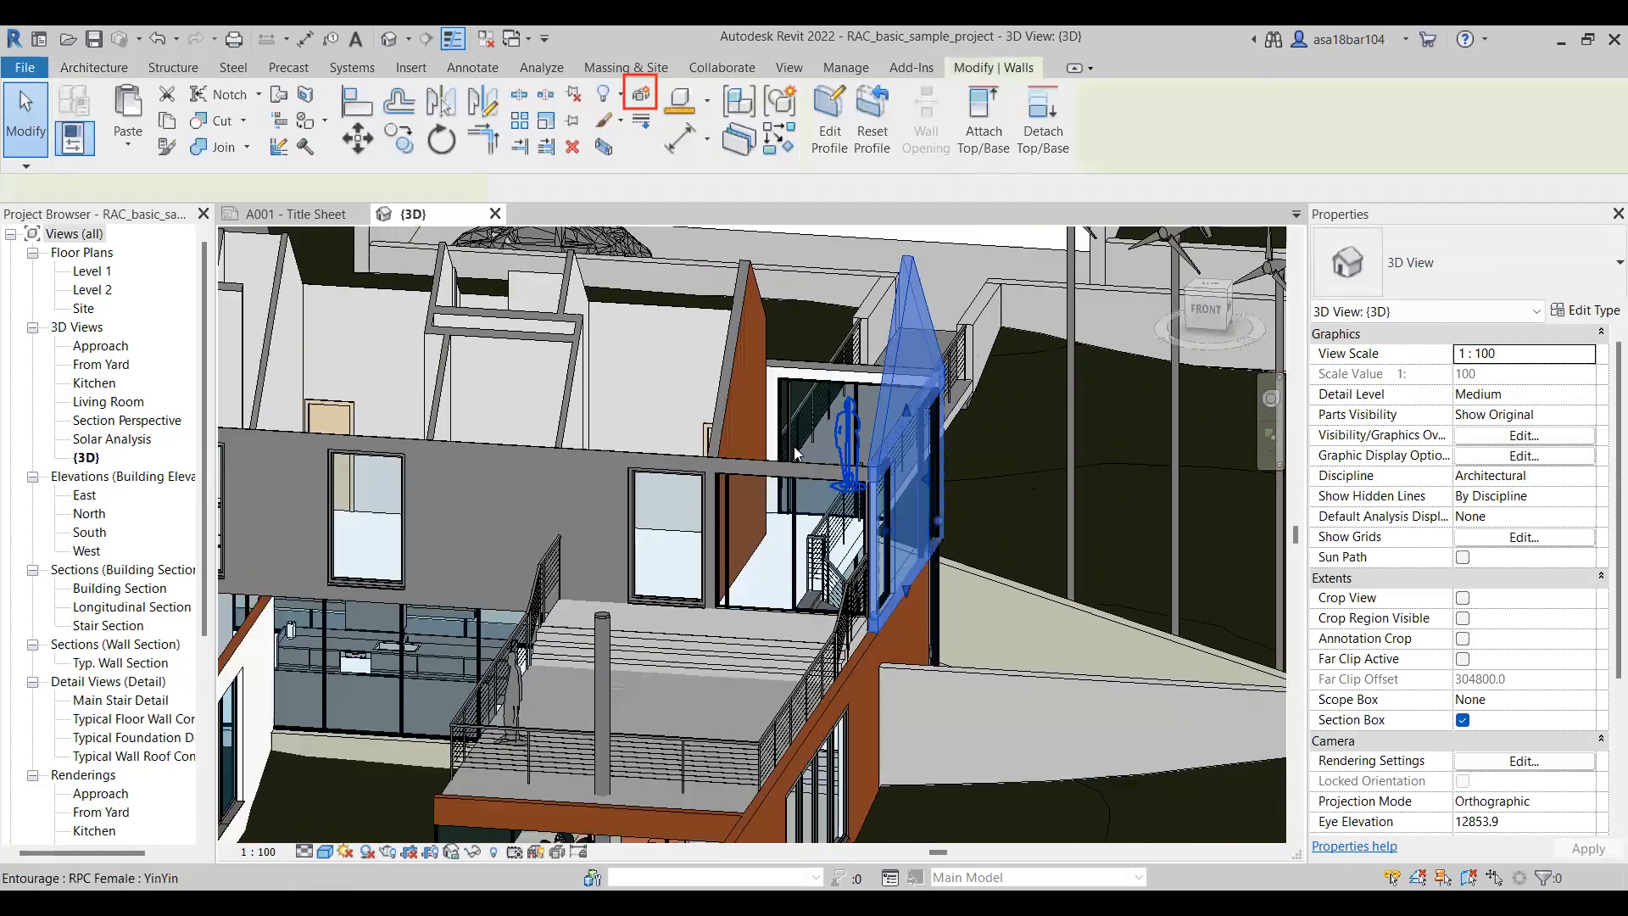
{"action": "left_click", "coordinate": [641, 95]}
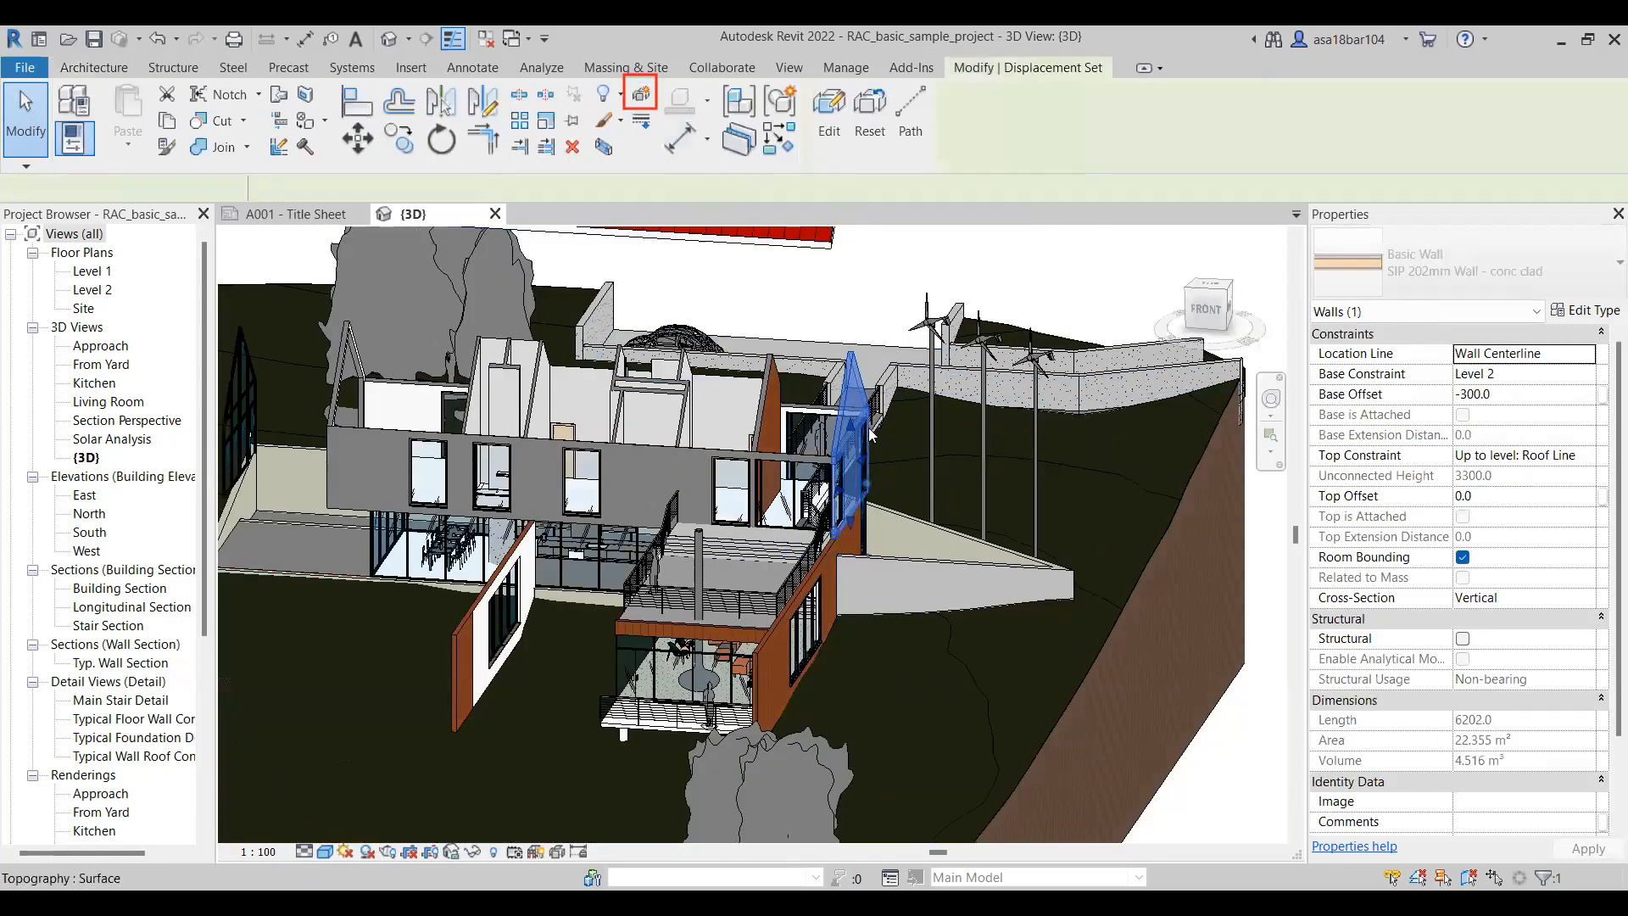
{"action": "left_click_drag", "start_coordinate": [904, 439], "coordinate": [984, 437]}
{"action": "left_click", "coordinate": [1003, 294]}
Examine the exploded house from several angles, checking the displaced roof, curtain wall, timber wall and gable wall
{"action": "scroll", "coordinate": [948, 390], "scroll_direction": "down", "scroll_amount": 3}
{"action": "middle_click_drag", "start_coordinate": [895, 519], "coordinate": [964, 489], "text": "shift"}
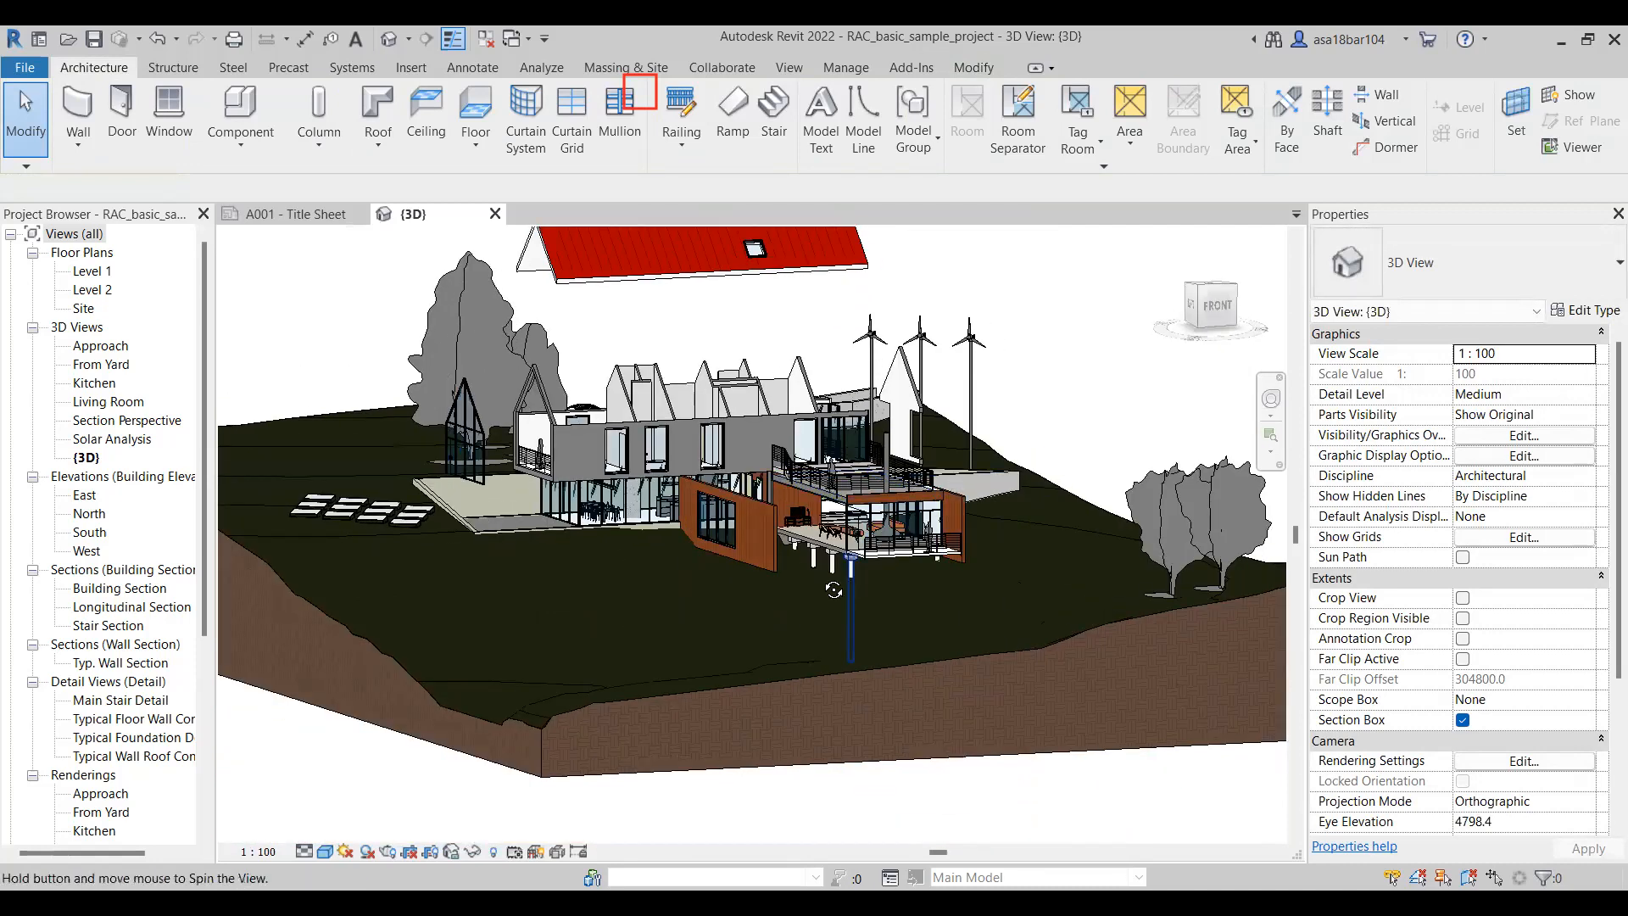
{"action": "middle_click_drag", "start_coordinate": [841, 584], "coordinate": [803, 598], "text": "shift"}
{"action": "scroll", "coordinate": [746, 531], "scroll_direction": "down", "scroll_amount": 1}
{"action": "middle_click_drag", "start_coordinate": [728, 500], "coordinate": [798, 471], "text": "shift"}
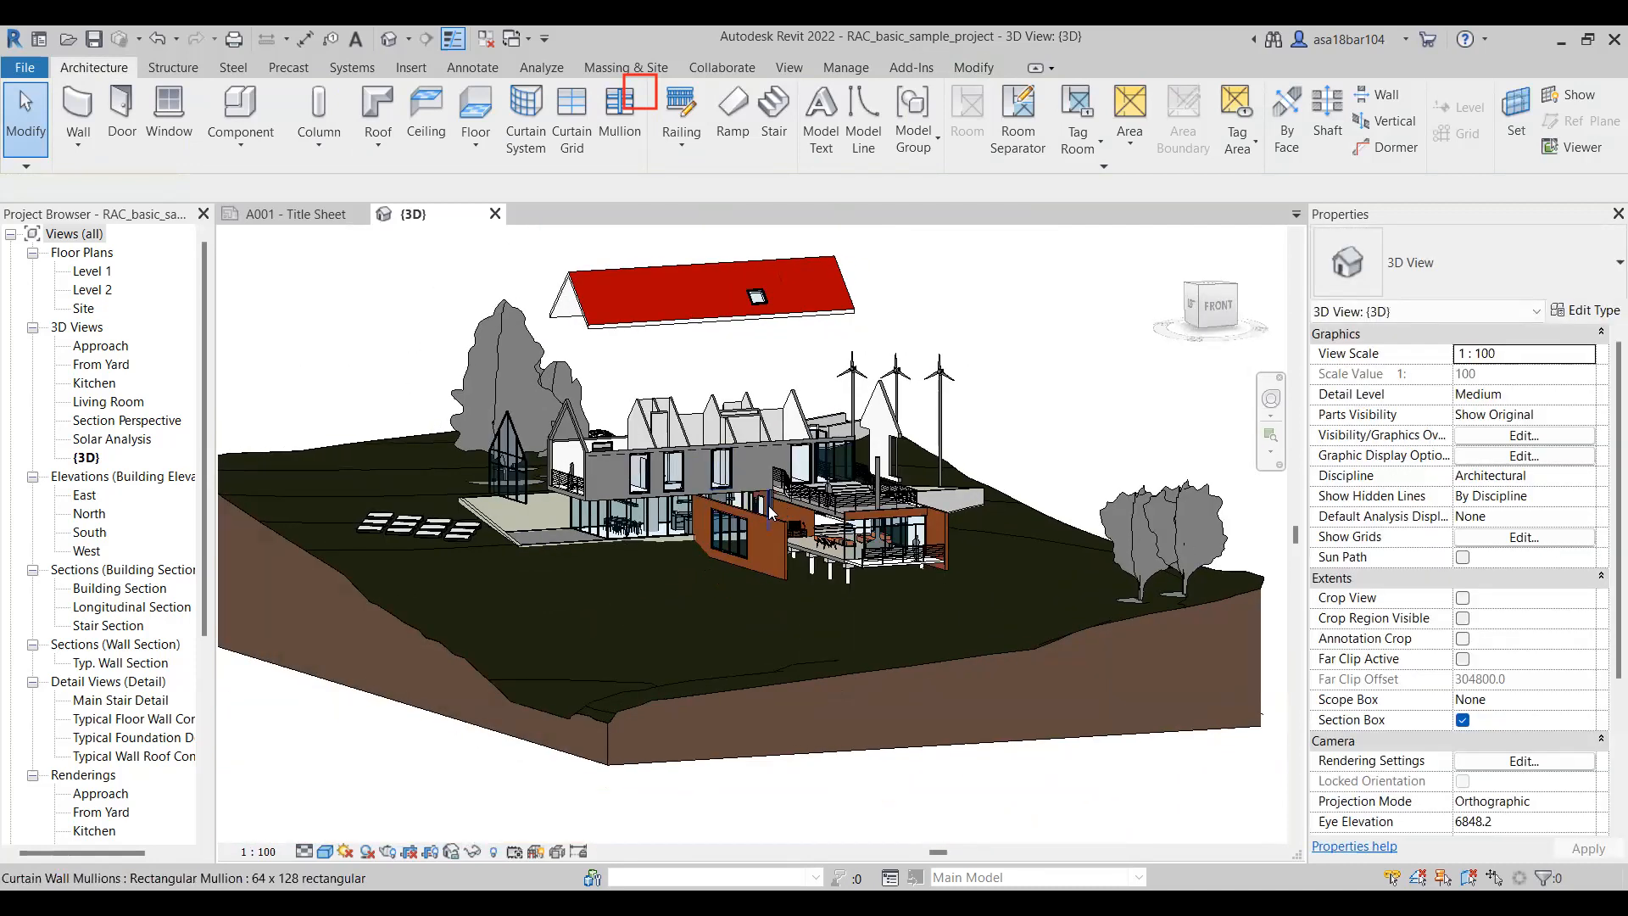
{"action": "scroll", "coordinate": [715, 626], "scroll_direction": "down", "scroll_amount": 2}
{"action": "scroll", "coordinate": [756, 405], "scroll_direction": "up", "scroll_amount": 2}
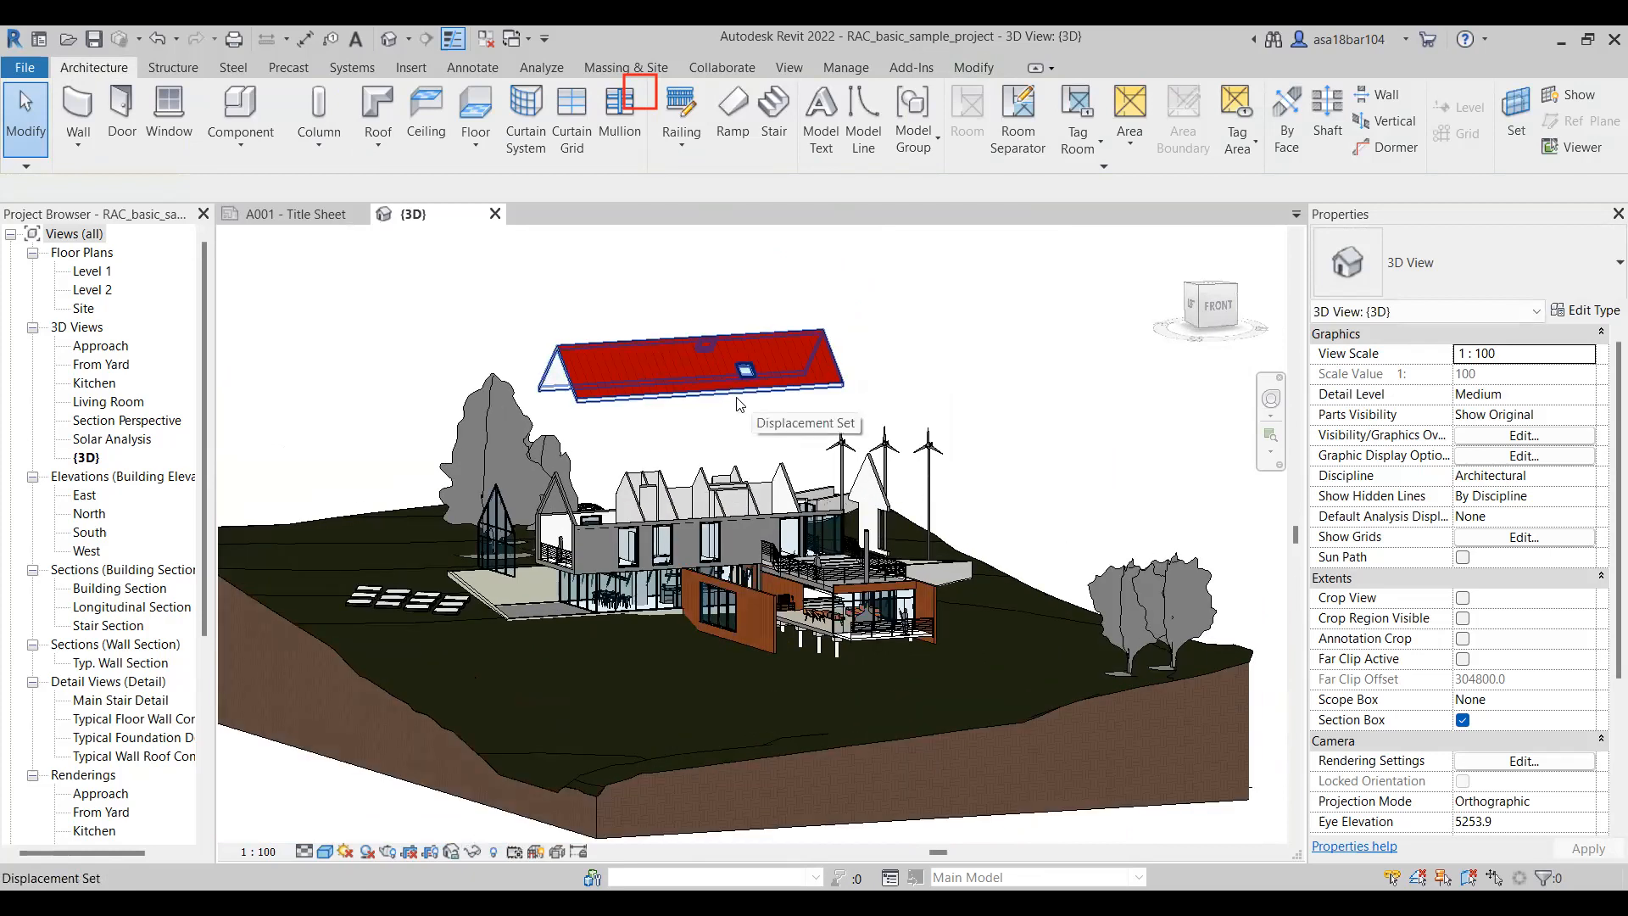
{"action": "scroll", "coordinate": [448, 641], "scroll_direction": "down", "scroll_amount": 2}
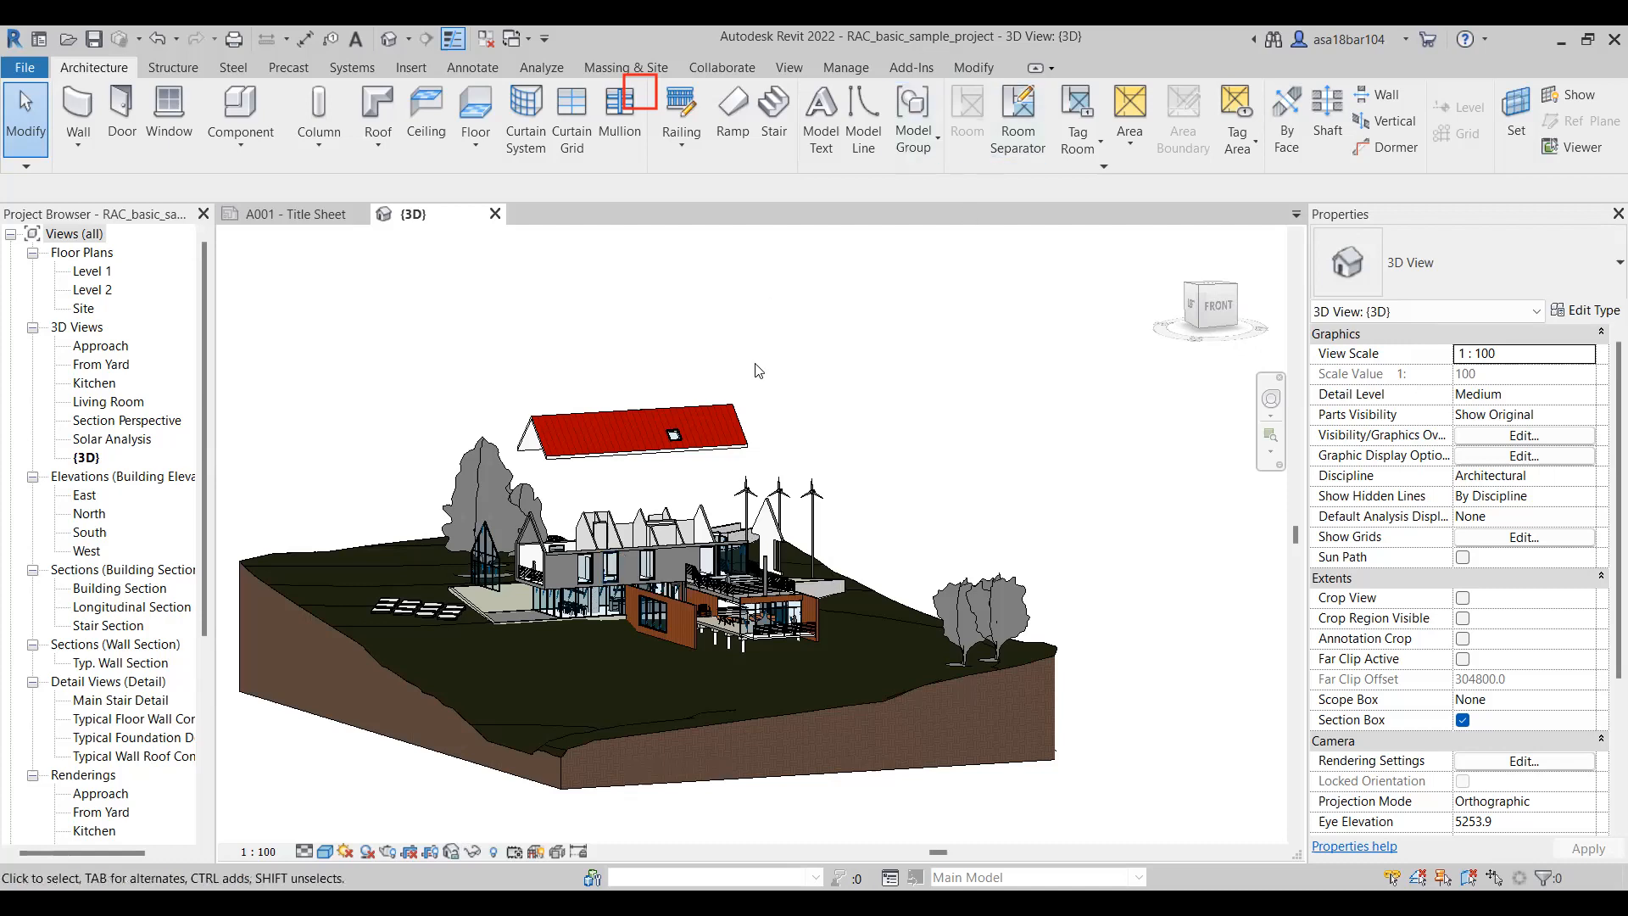
{"action": "scroll", "coordinate": [757, 370], "scroll_direction": "up", "scroll_amount": 2}
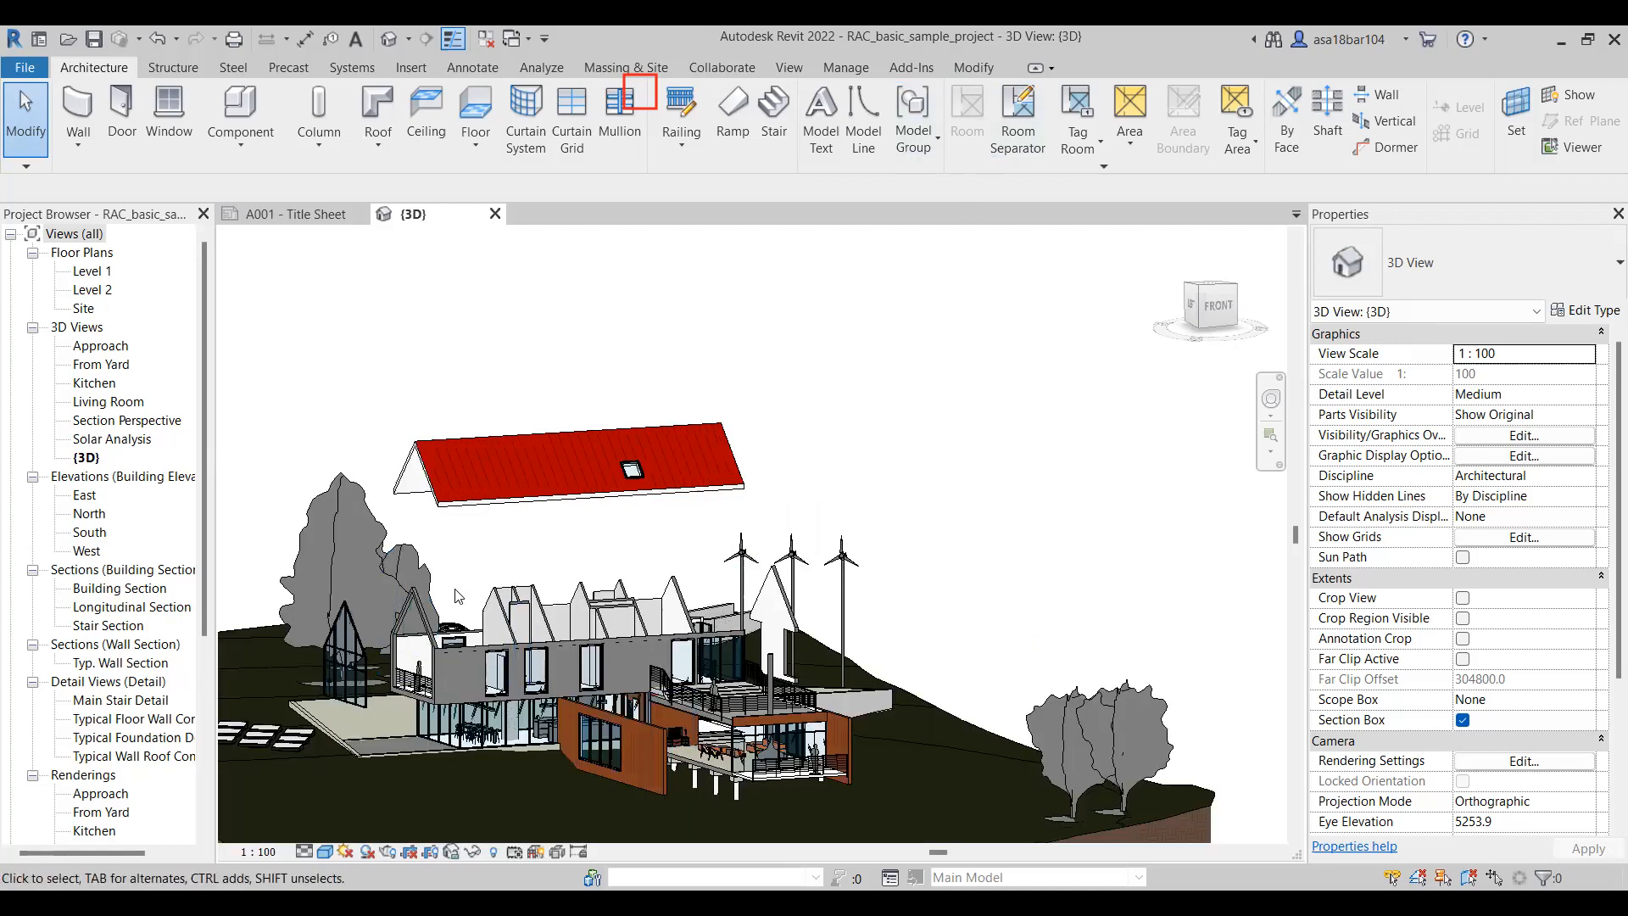
{"action": "scroll", "coordinate": [952, 392], "scroll_direction": "down", "scroll_amount": 1}
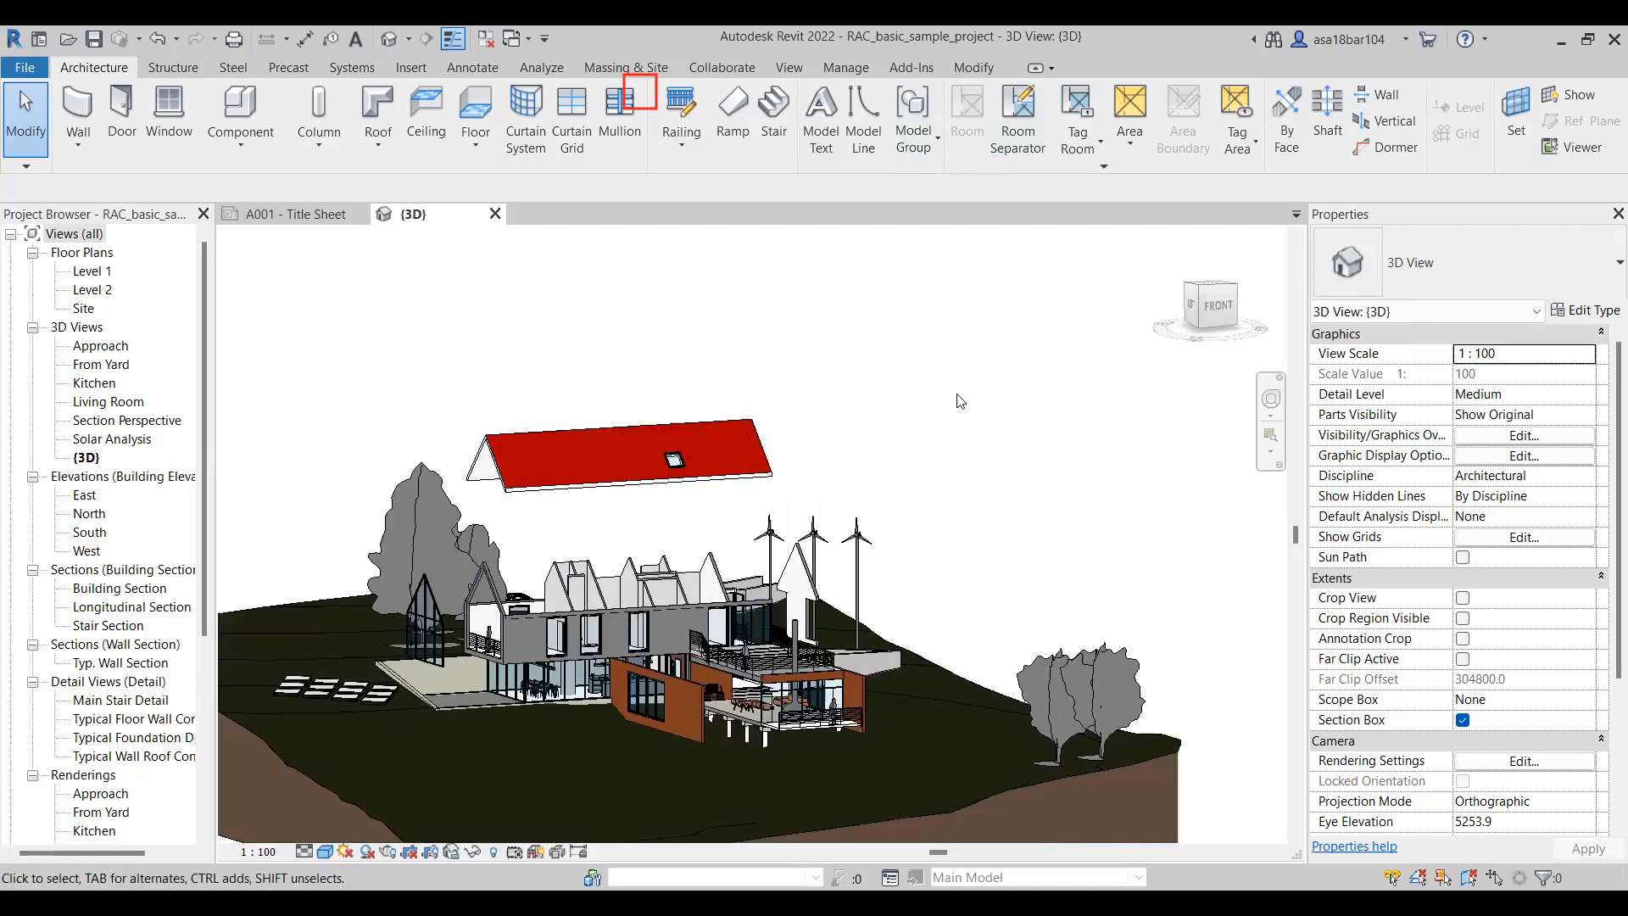
Add displacement paths from the lifted roof's eave corners and gable peak down to the house
{"action": "scroll", "coordinate": [751, 485], "scroll_direction": "up", "scroll_amount": 2}
{"action": "left_click", "coordinate": [624, 447]}
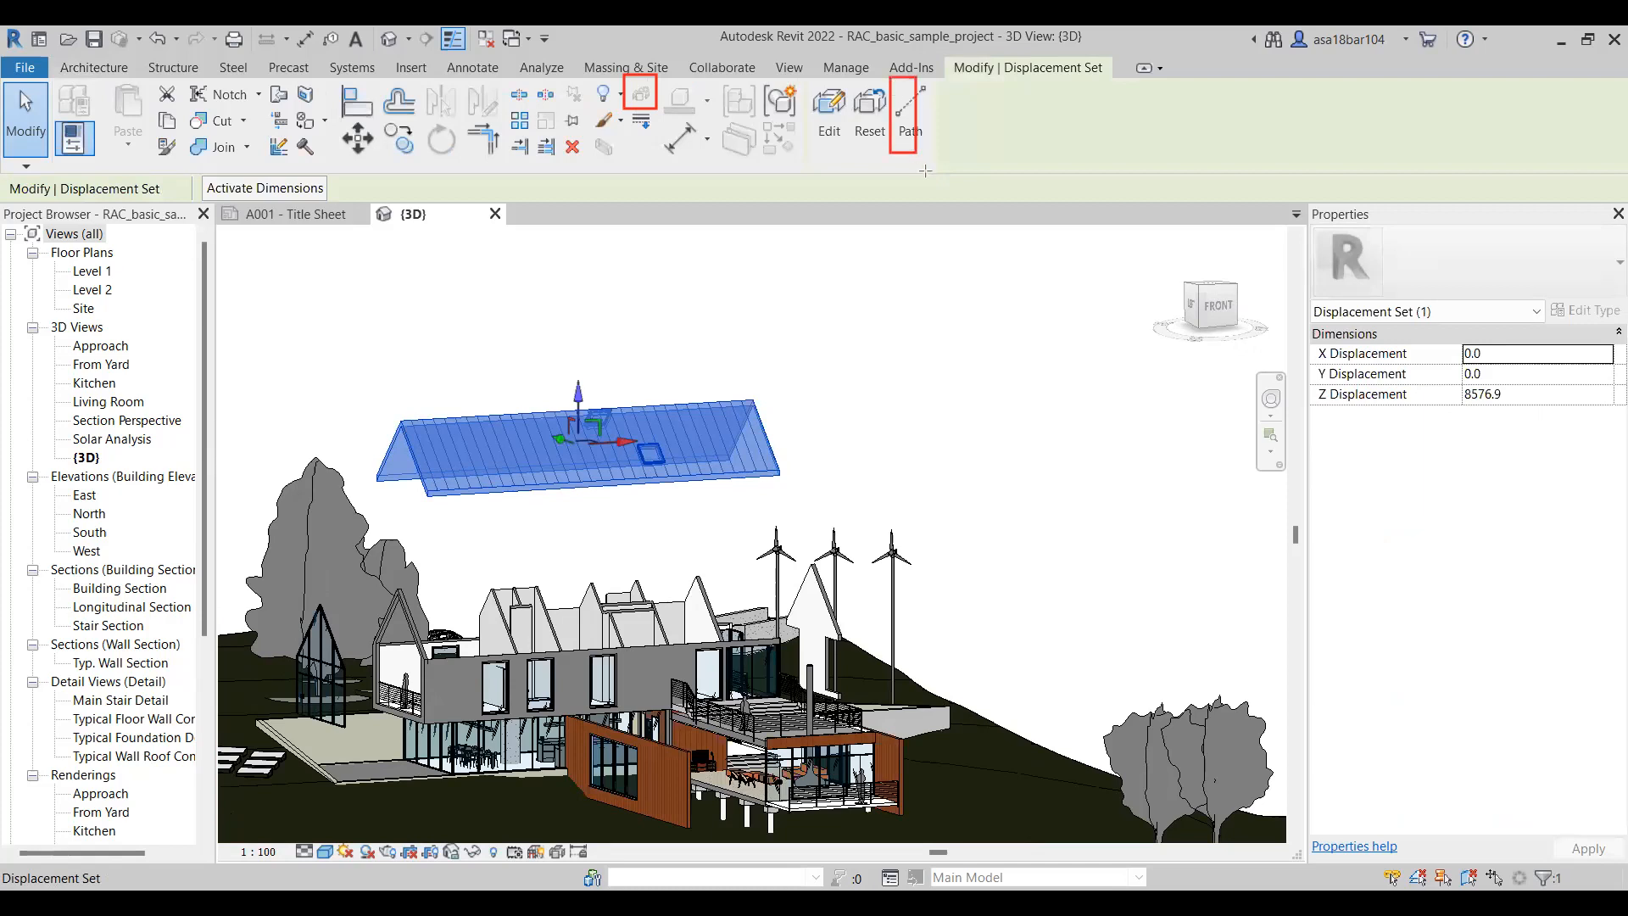
{"action": "left_click", "coordinate": [911, 118]}
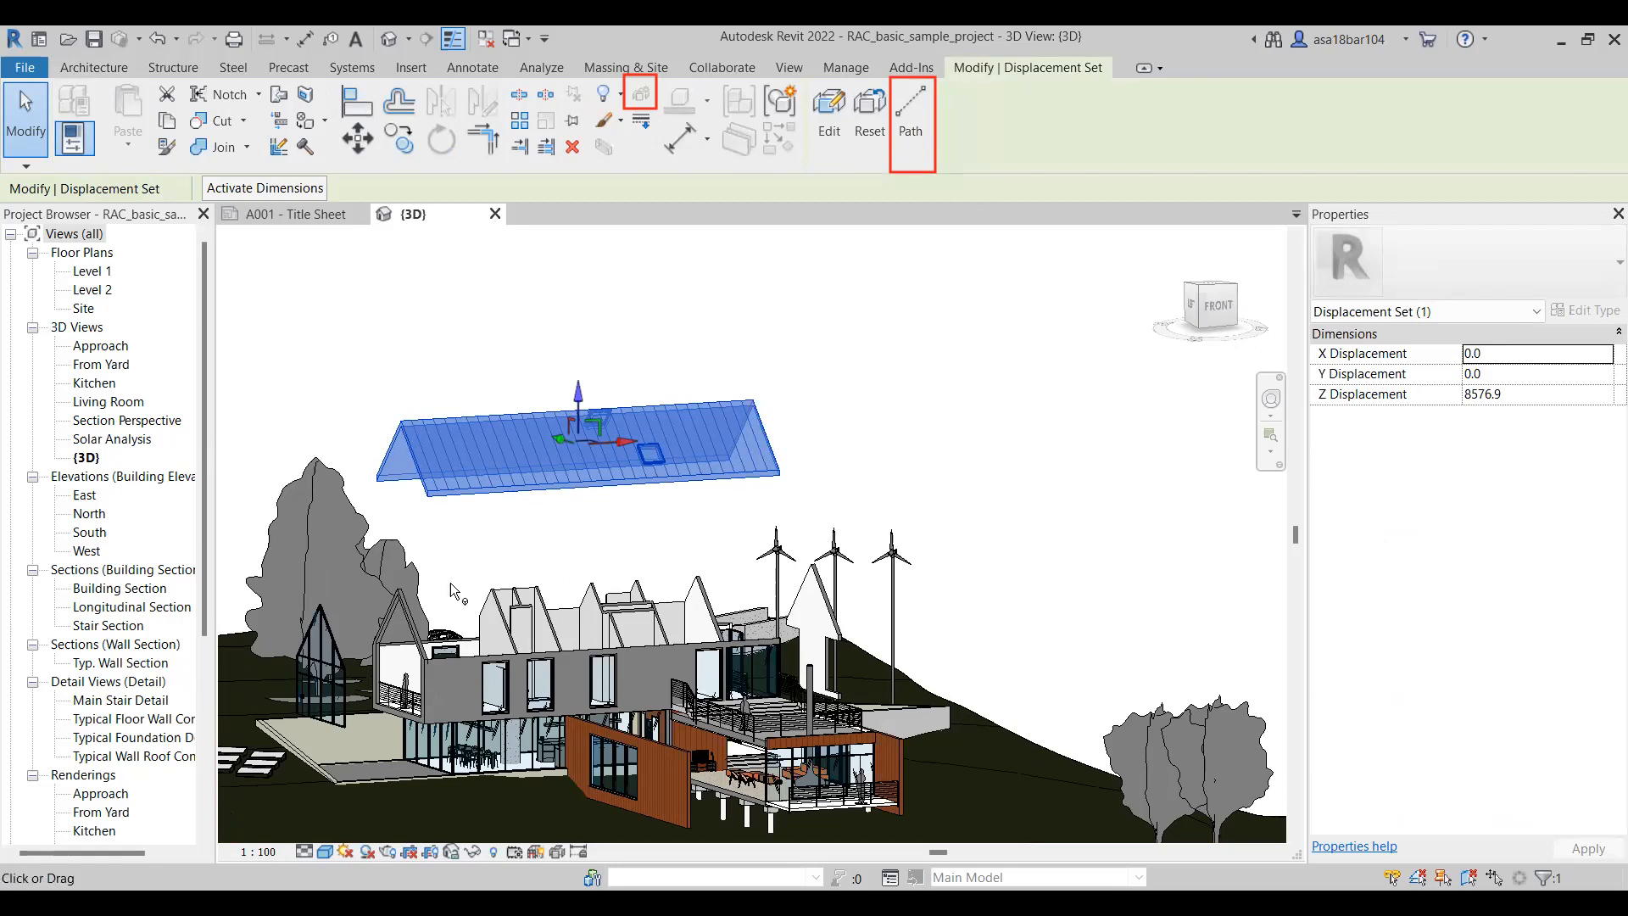
{"action": "left_click", "coordinate": [909, 132]}
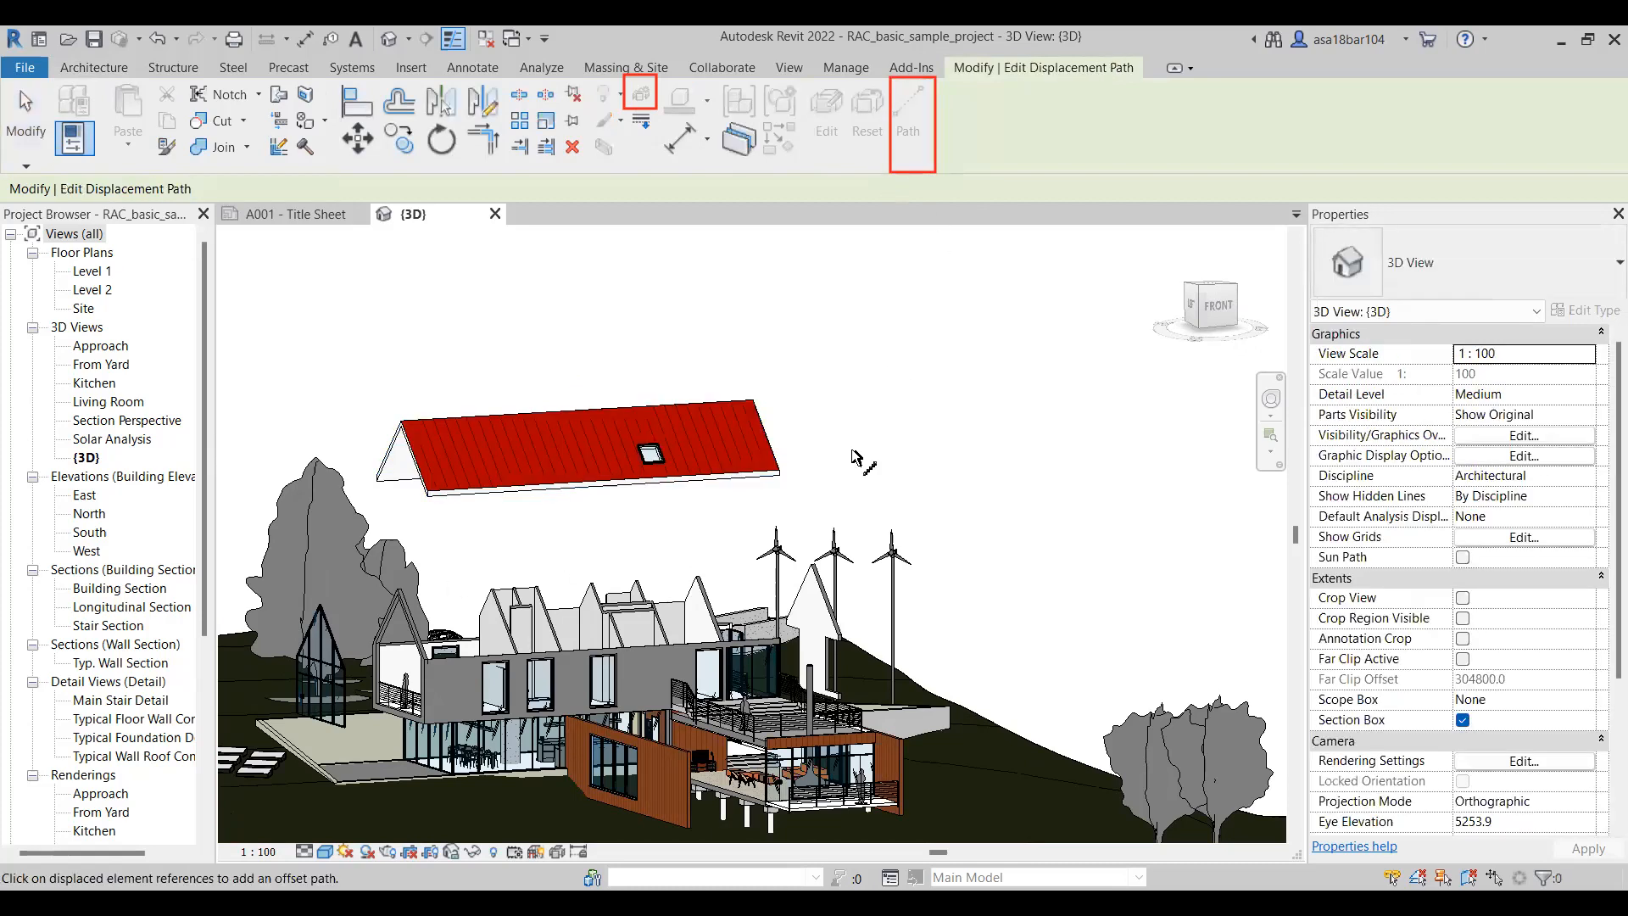
{"action": "left_click", "coordinate": [782, 485]}
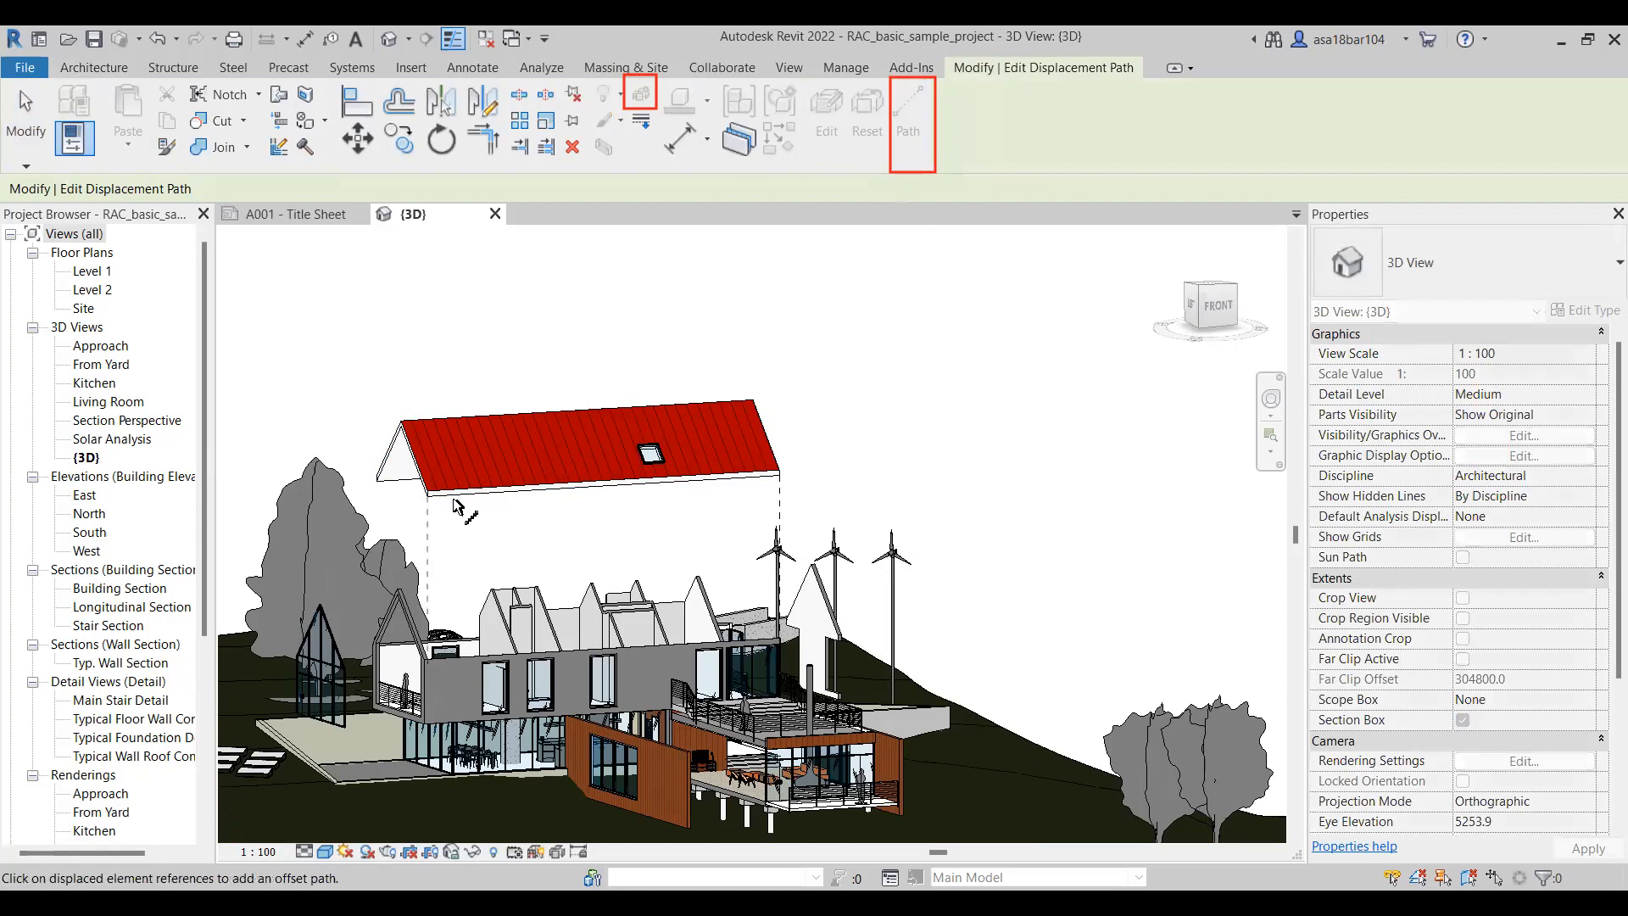
{"action": "left_click", "coordinate": [379, 481]}
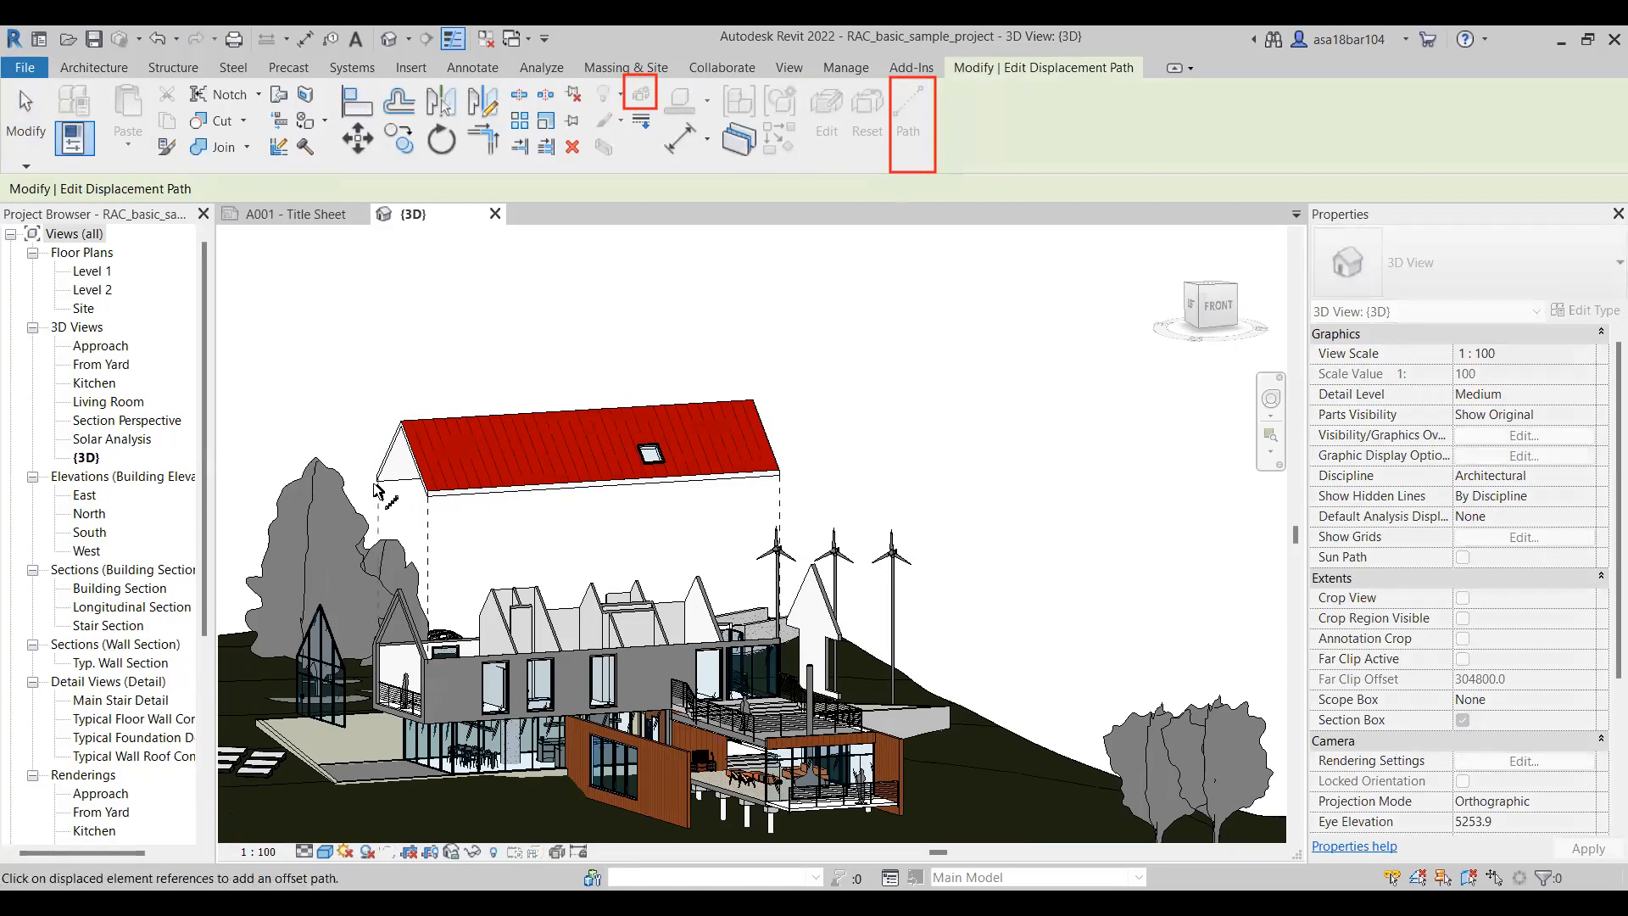
{"action": "middle_click_drag", "start_coordinate": [824, 535], "coordinate": [724, 540], "text": "shift"}
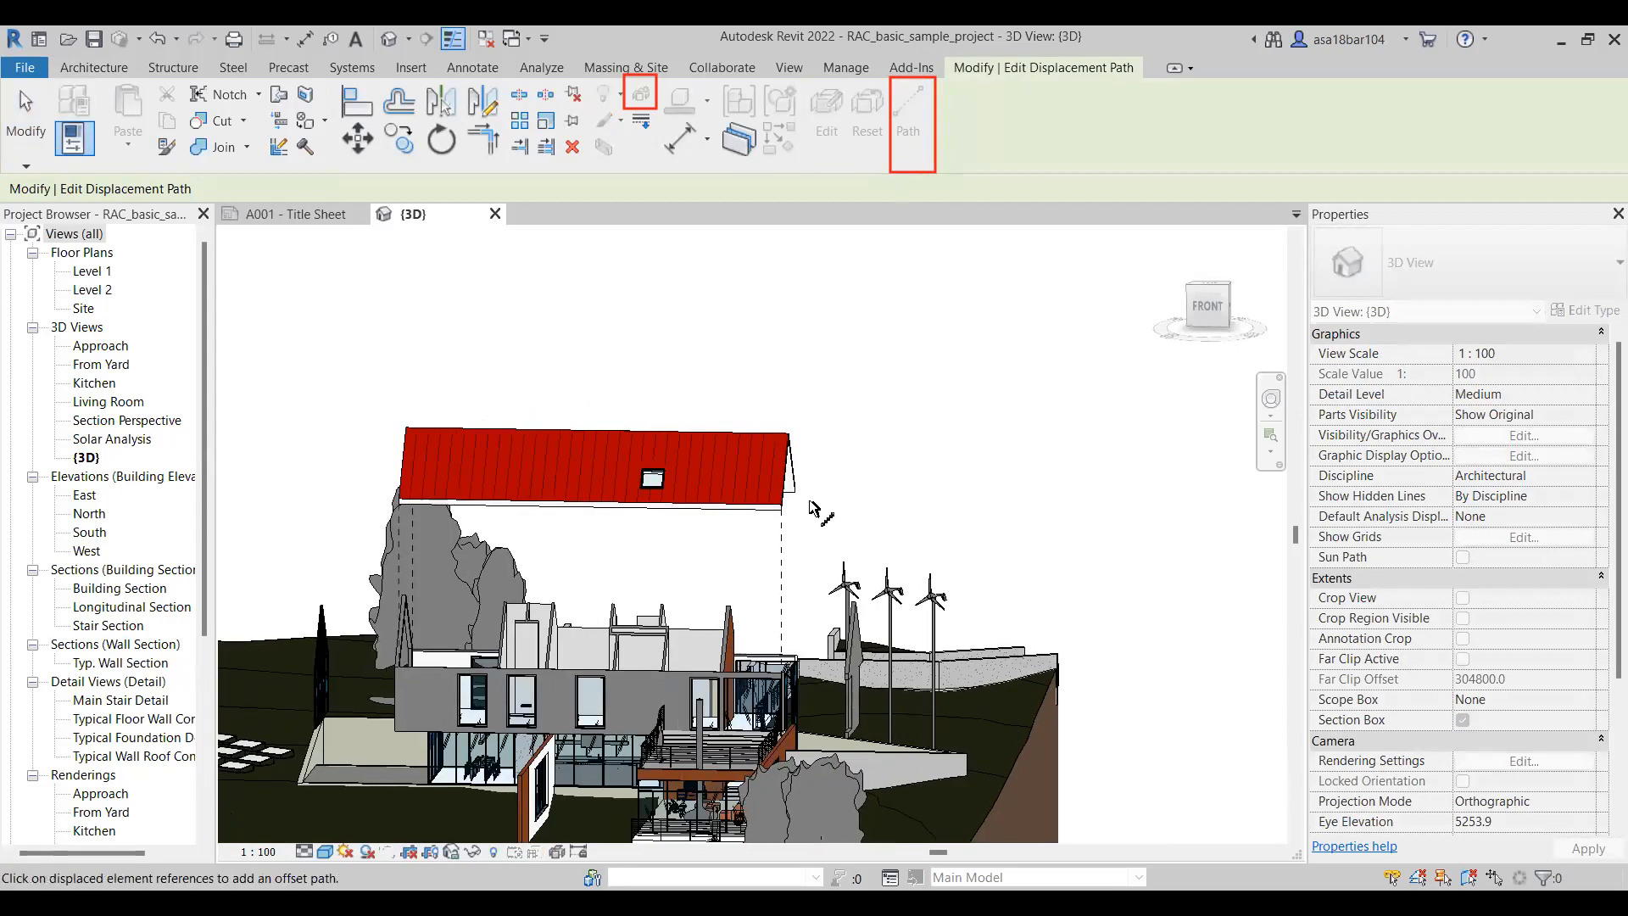
{"action": "middle_click_drag", "start_coordinate": [852, 542], "coordinate": [517, 481], "text": "shift"}
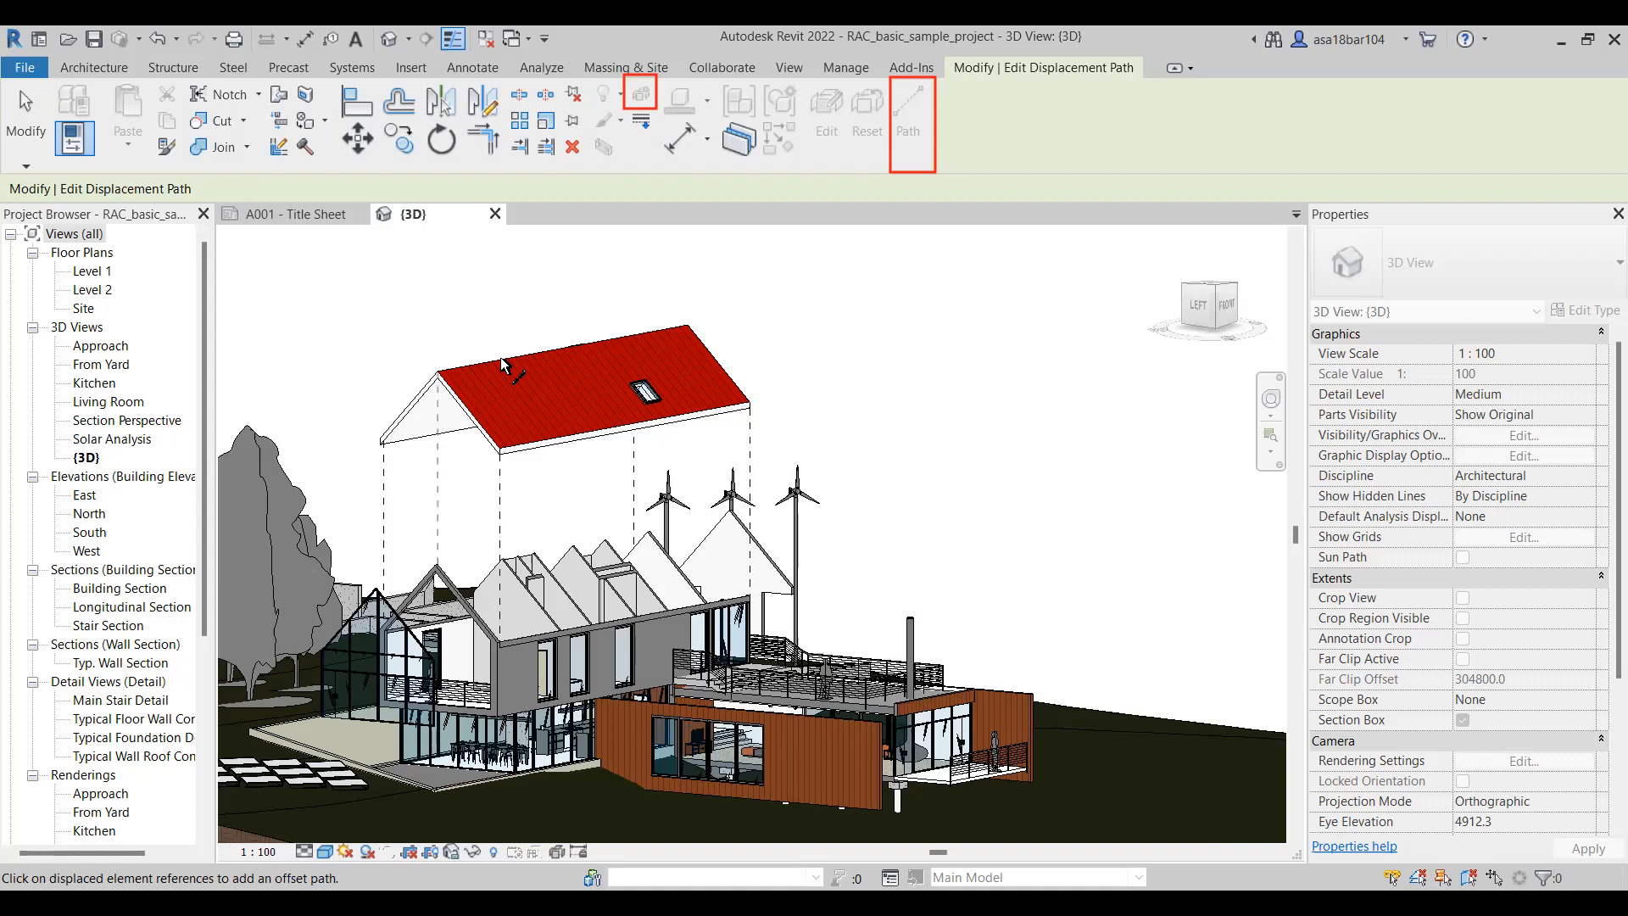
Add displacement paths from the displaced curtain wall's peak and corners back to the house
{"action": "middle_click_drag", "start_coordinate": [780, 421], "coordinate": [640, 497], "text": "shift"}
{"action": "scroll", "coordinate": [522, 591], "scroll_direction": "up", "scroll_amount": 4}
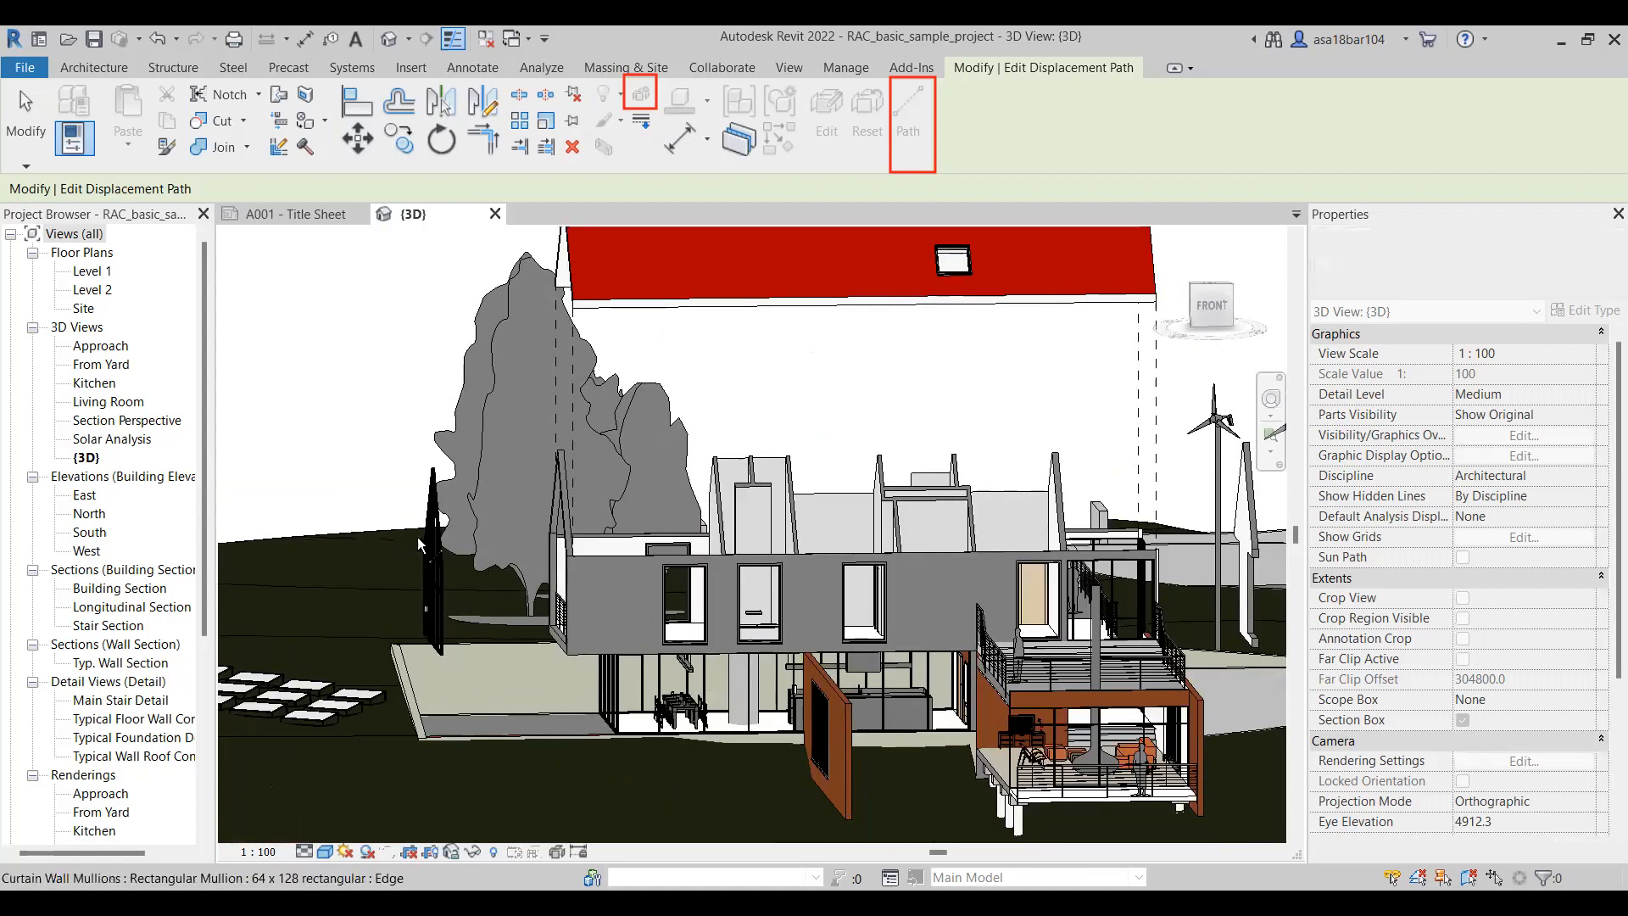
{"action": "middle_click_drag", "start_coordinate": [521, 590], "coordinate": [466, 649], "text": "shift"}
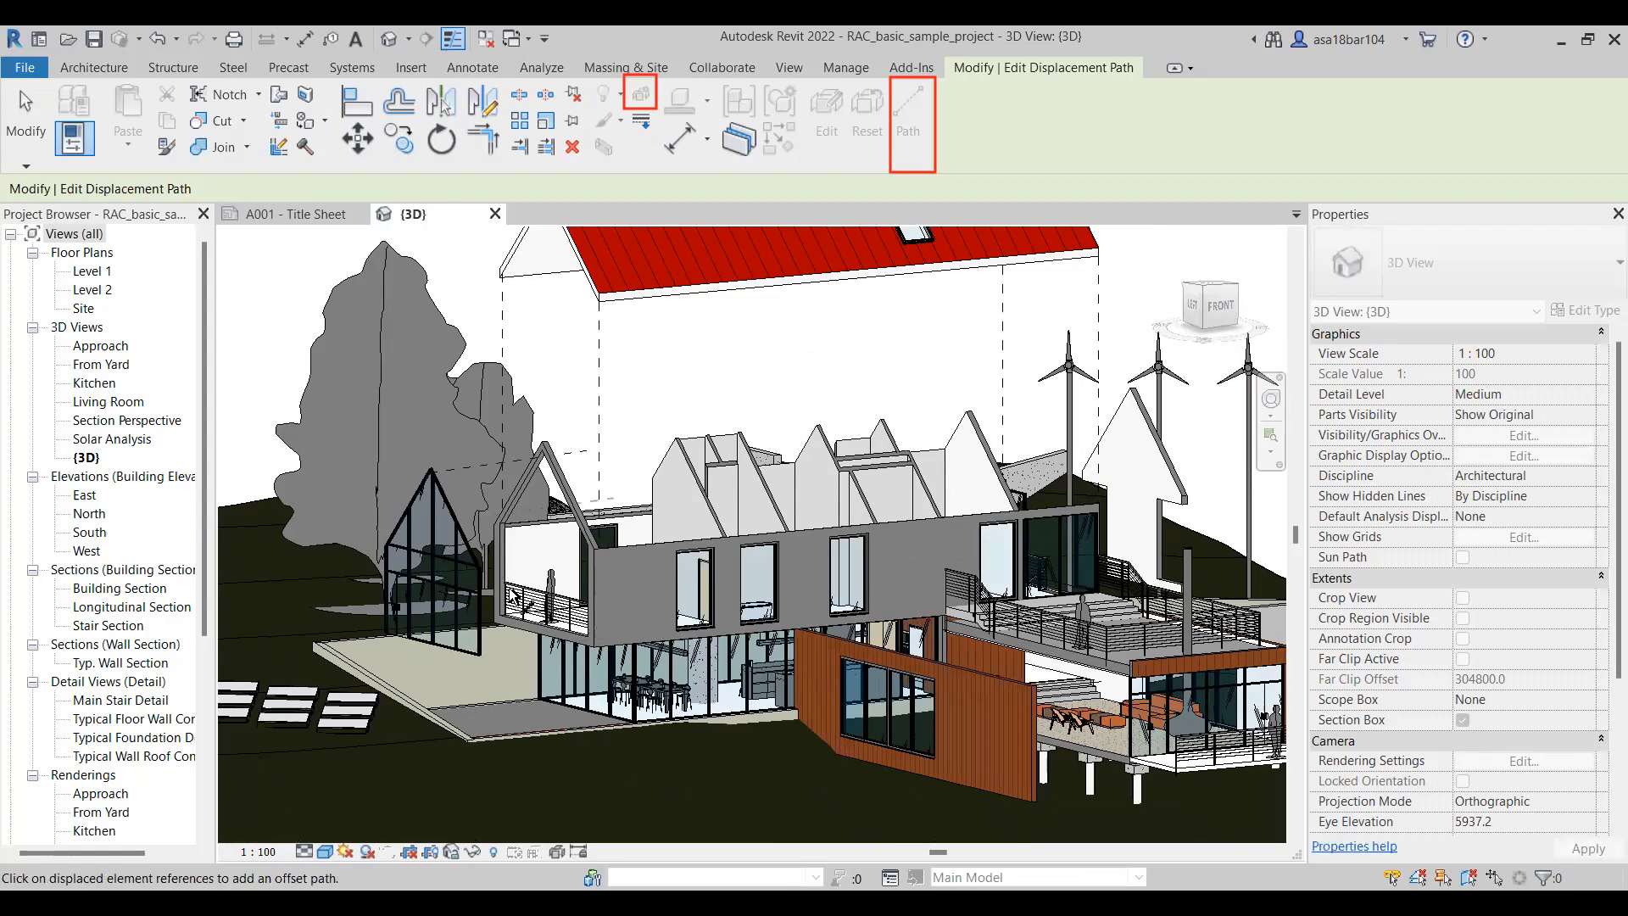
{"action": "scroll", "coordinate": [508, 596], "scroll_direction": "up", "scroll_amount": 3}
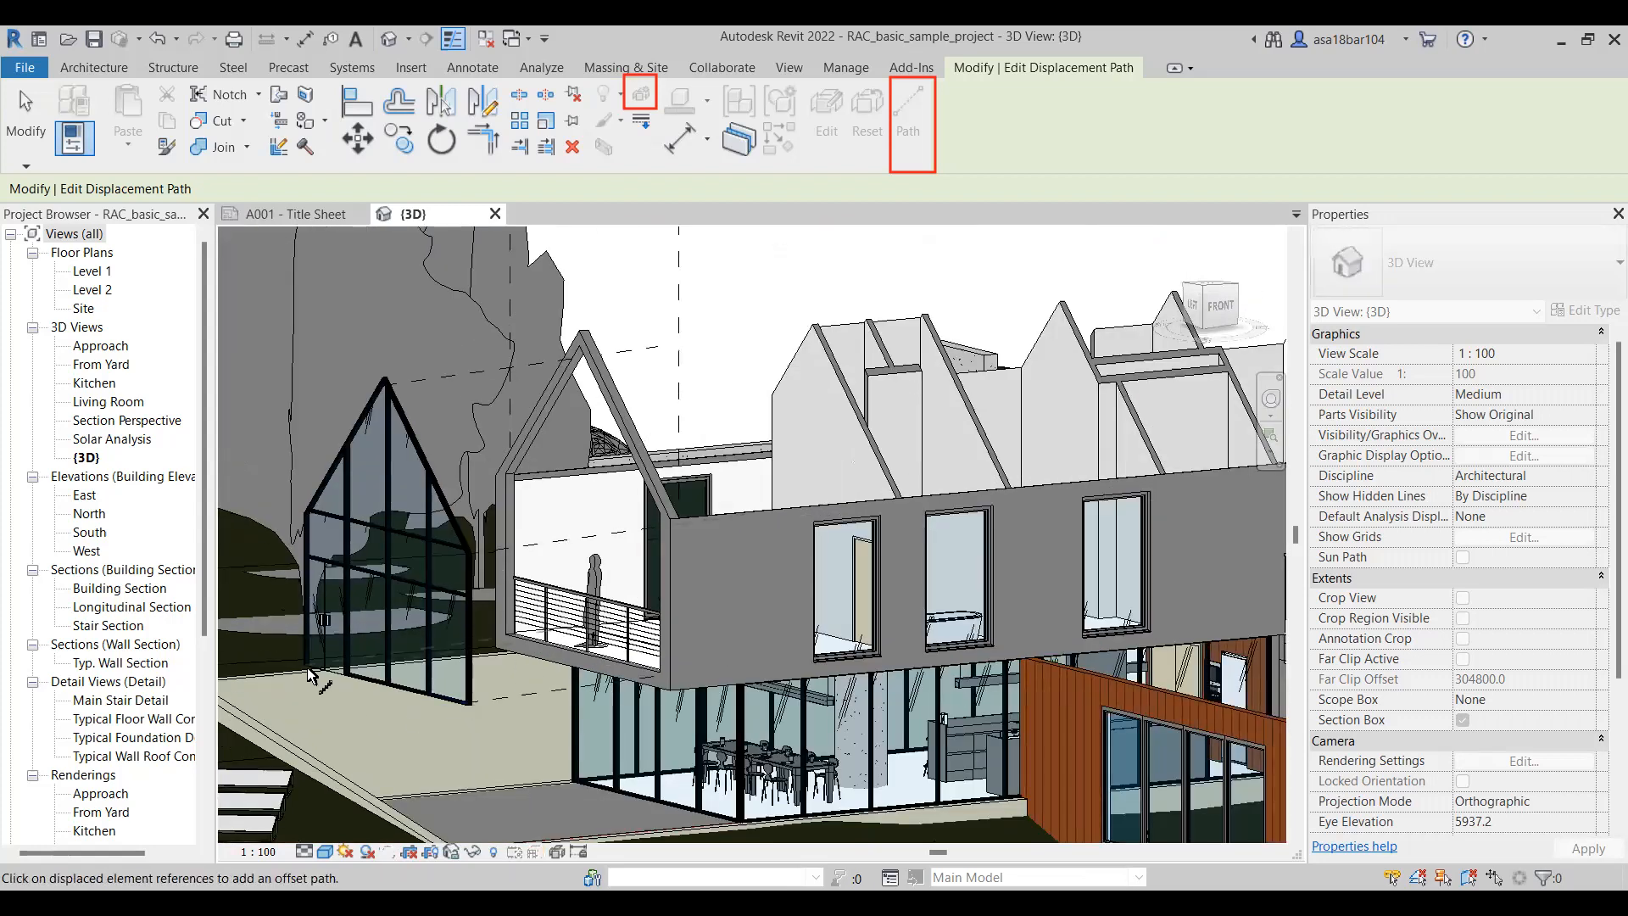
Add displacement paths to the displaced upper gable wall and the timber extension wall, and finish editing paths
{"action": "middle_click_drag", "start_coordinate": [385, 519], "coordinate": [1145, 462], "text": "shift"}
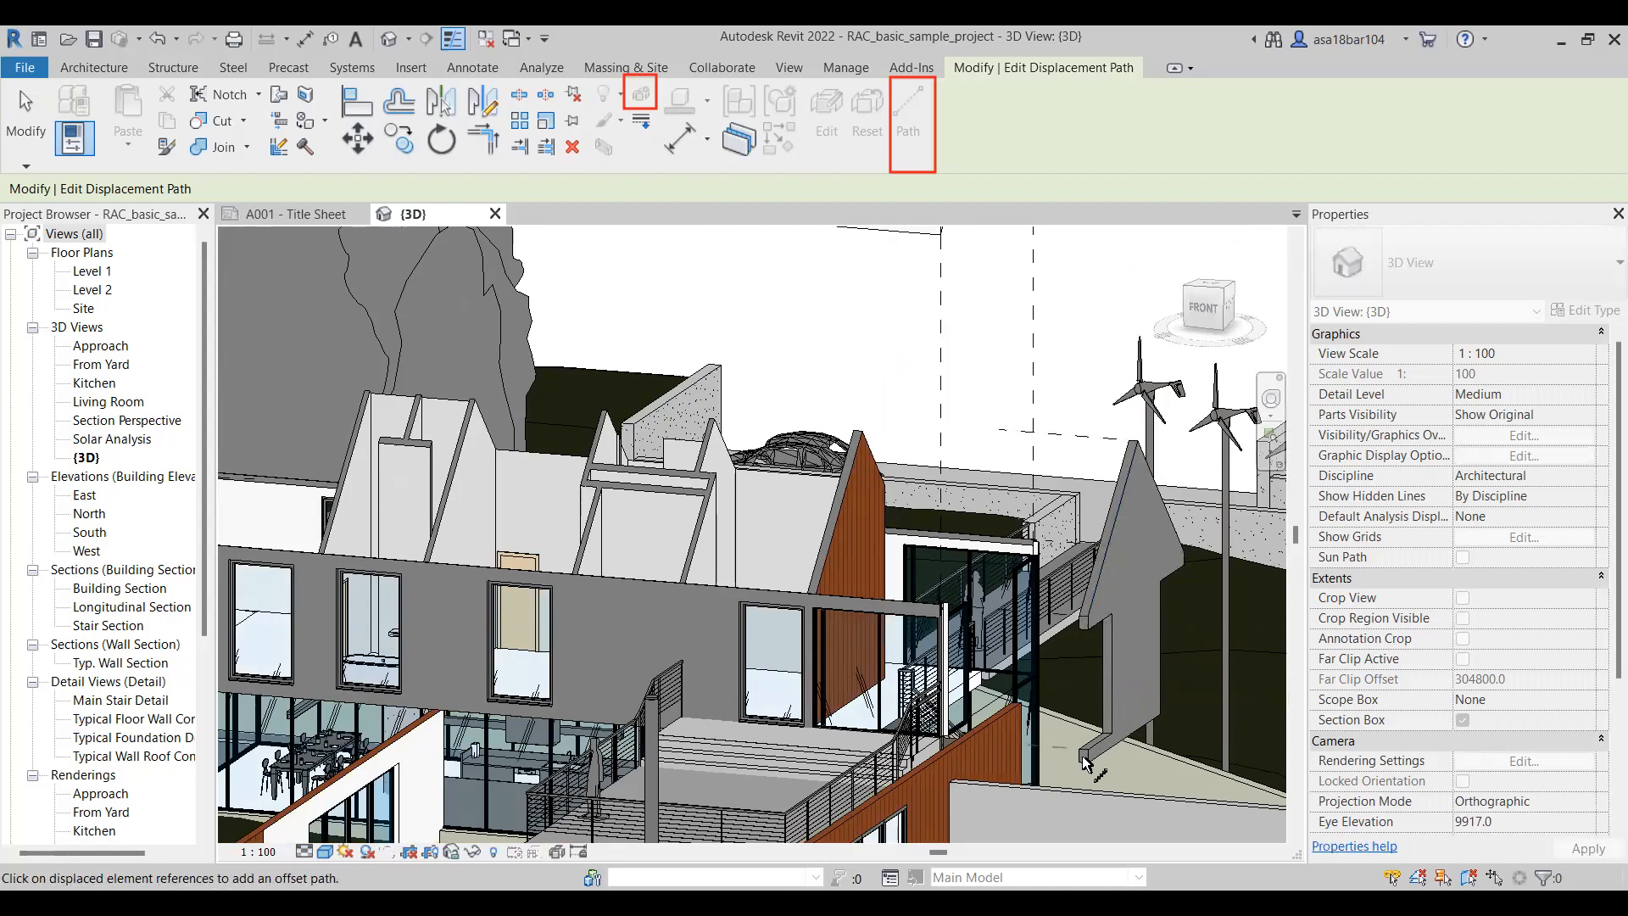
{"action": "middle_click_drag", "start_coordinate": [1166, 723], "coordinate": [619, 651], "text": "shift"}
{"action": "scroll", "coordinate": [888, 685], "scroll_direction": "down", "scroll_amount": 2}
{"action": "scroll", "coordinate": [618, 651], "scroll_direction": "up", "scroll_amount": 3}
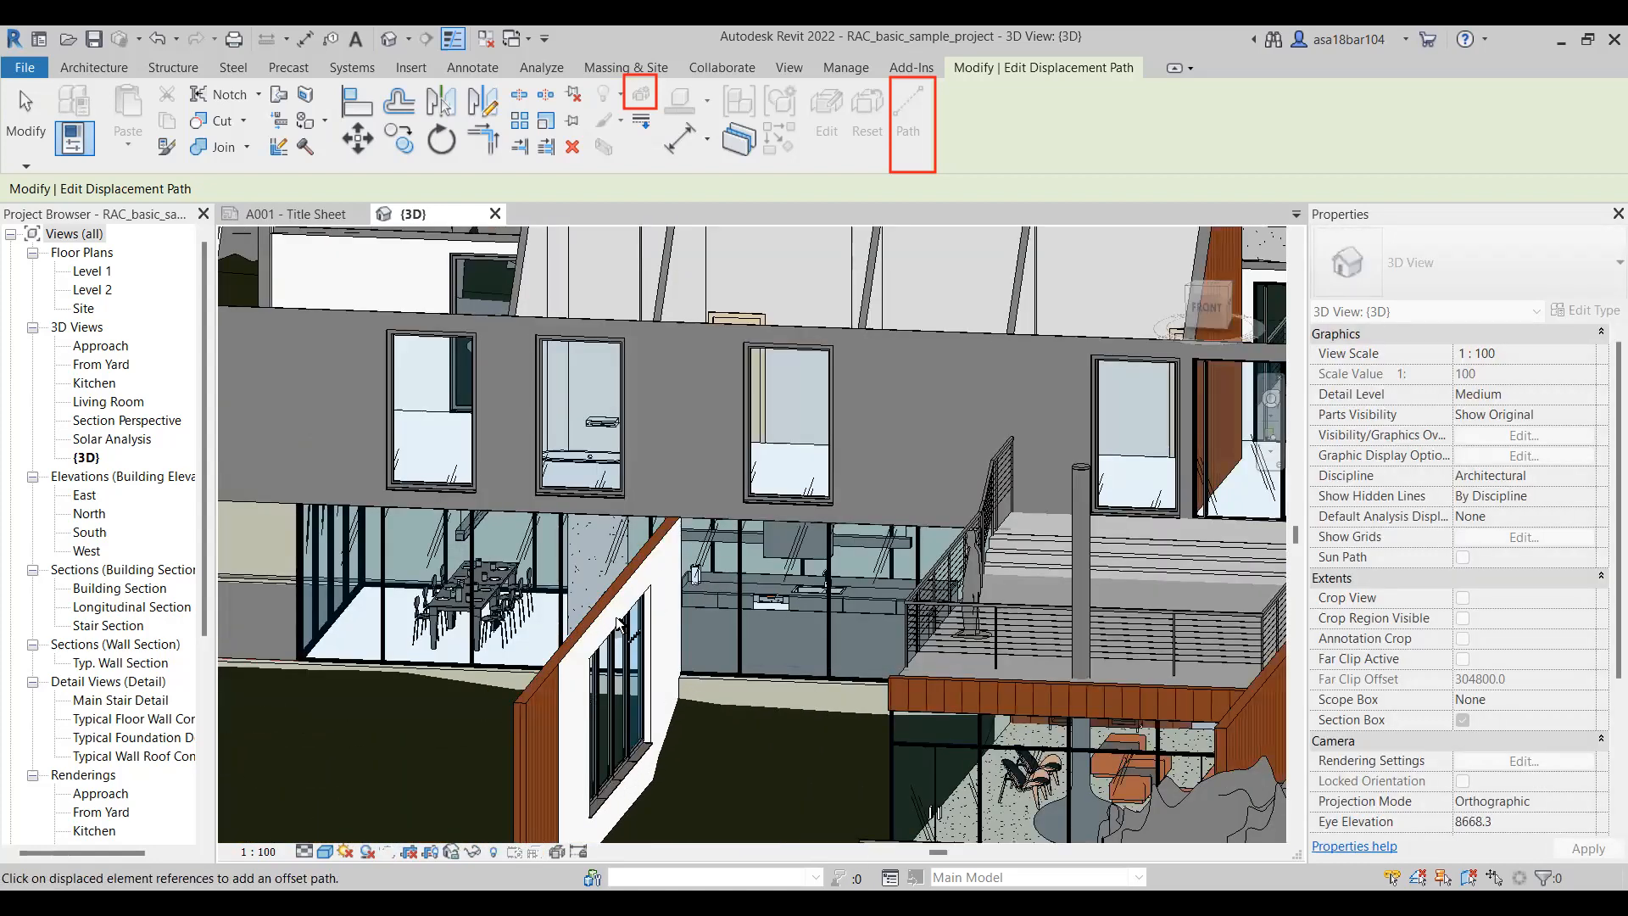
{"action": "scroll", "coordinate": [530, 604], "scroll_direction": "down", "scroll_amount": 2}
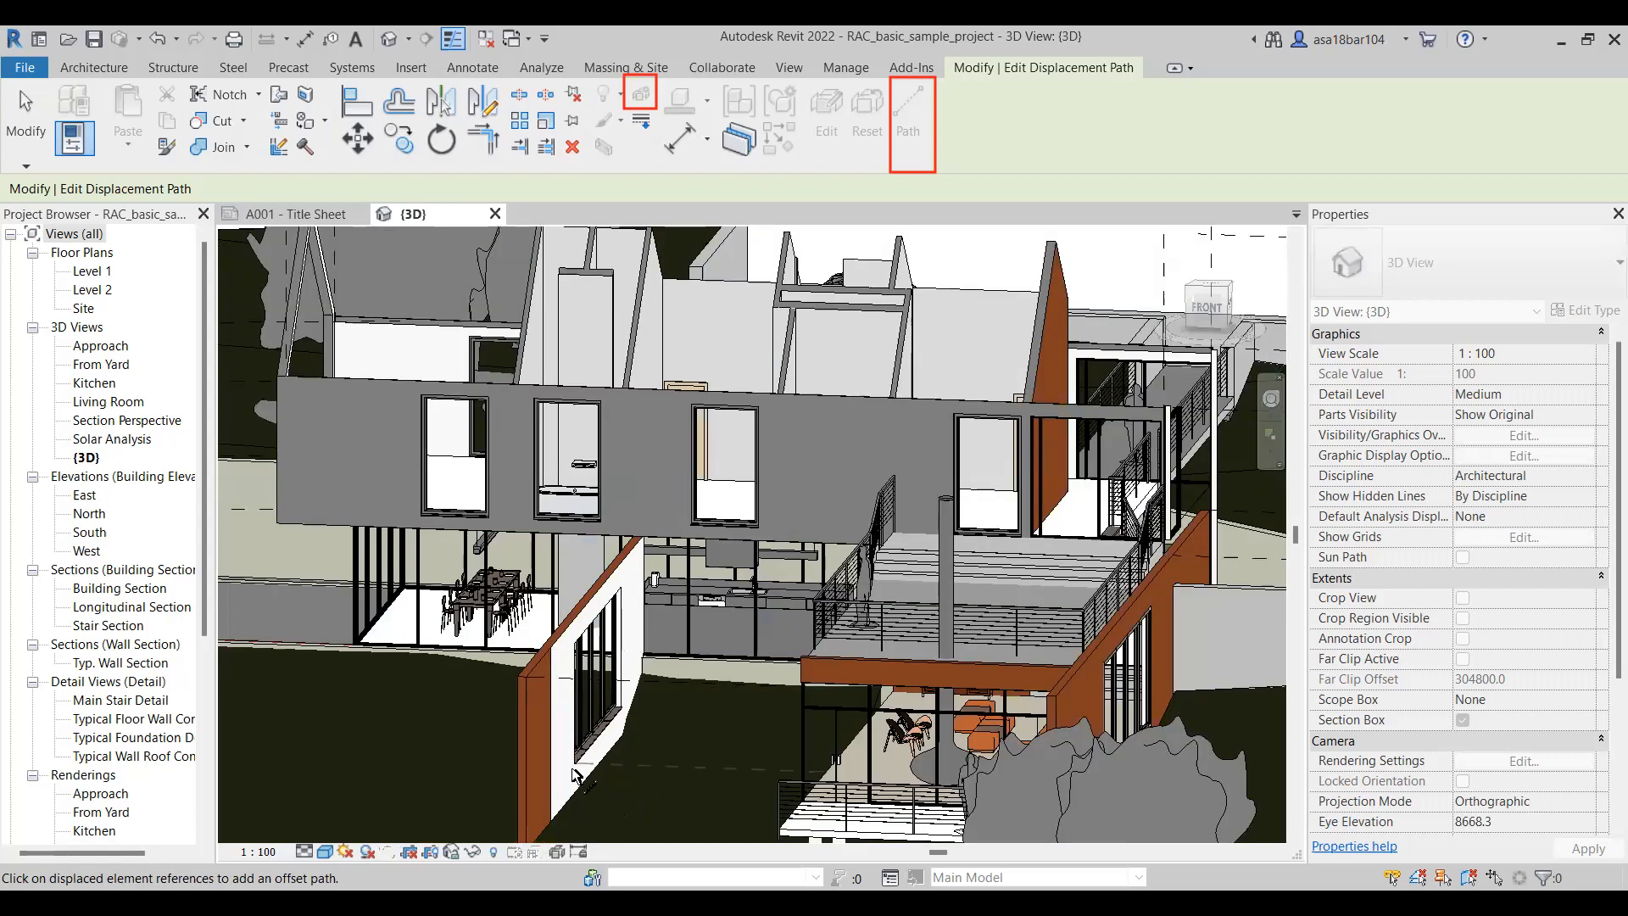
{"action": "scroll", "coordinate": [573, 774], "scroll_direction": "down", "scroll_amount": 2}
{"action": "middle_click_drag", "start_coordinate": [573, 774], "coordinate": [565, 744], "text": "shift"}
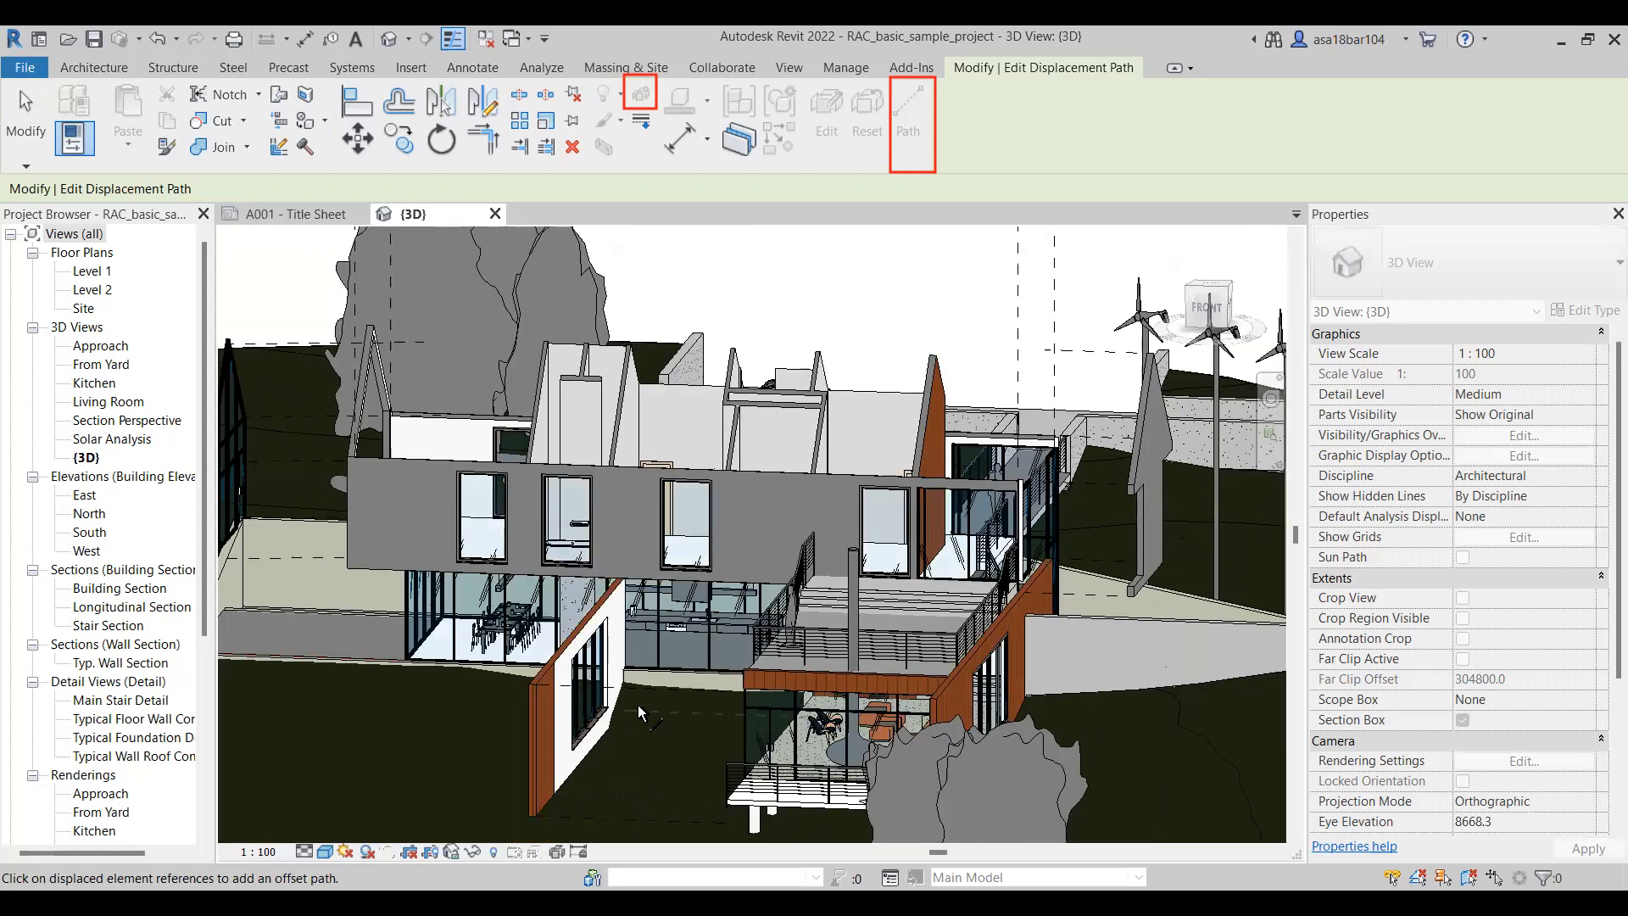
{"action": "scroll", "coordinate": [637, 616], "scroll_direction": "down", "scroll_amount": 2}
{"action": "key", "text": "Escape"}
{"action": "middle_click_drag", "start_coordinate": [695, 555], "coordinate": [864, 523], "text": "shift"}
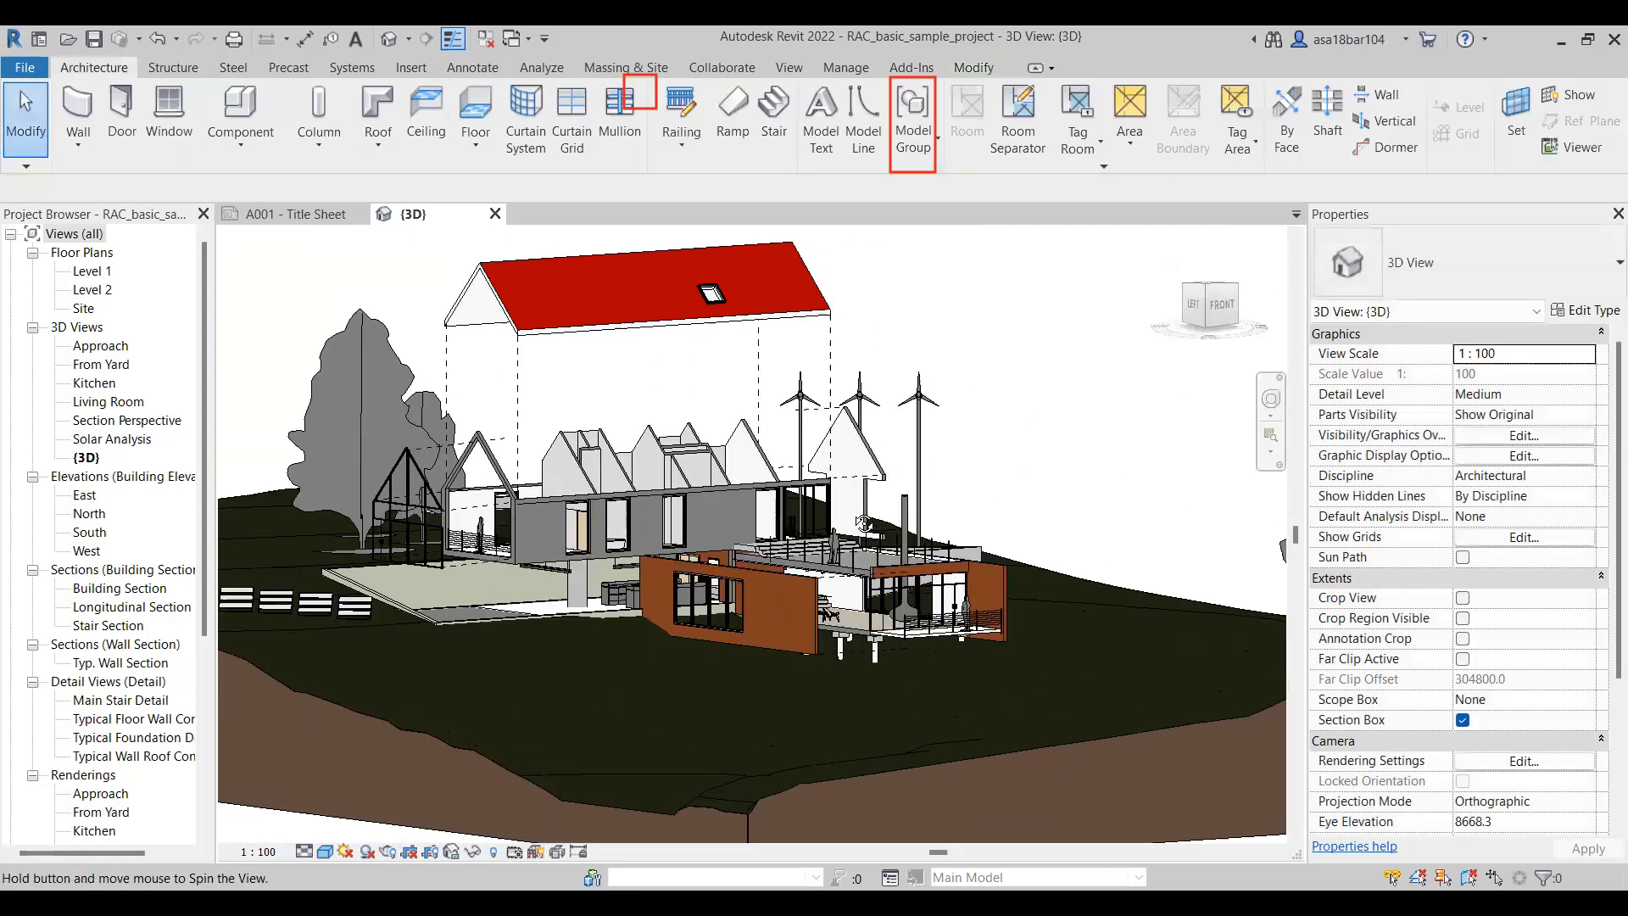
Reset the displacement of the lifted roof and the displaced gable curtain wall
{"action": "scroll", "coordinate": [509, 441], "scroll_direction": "up", "scroll_amount": 2}
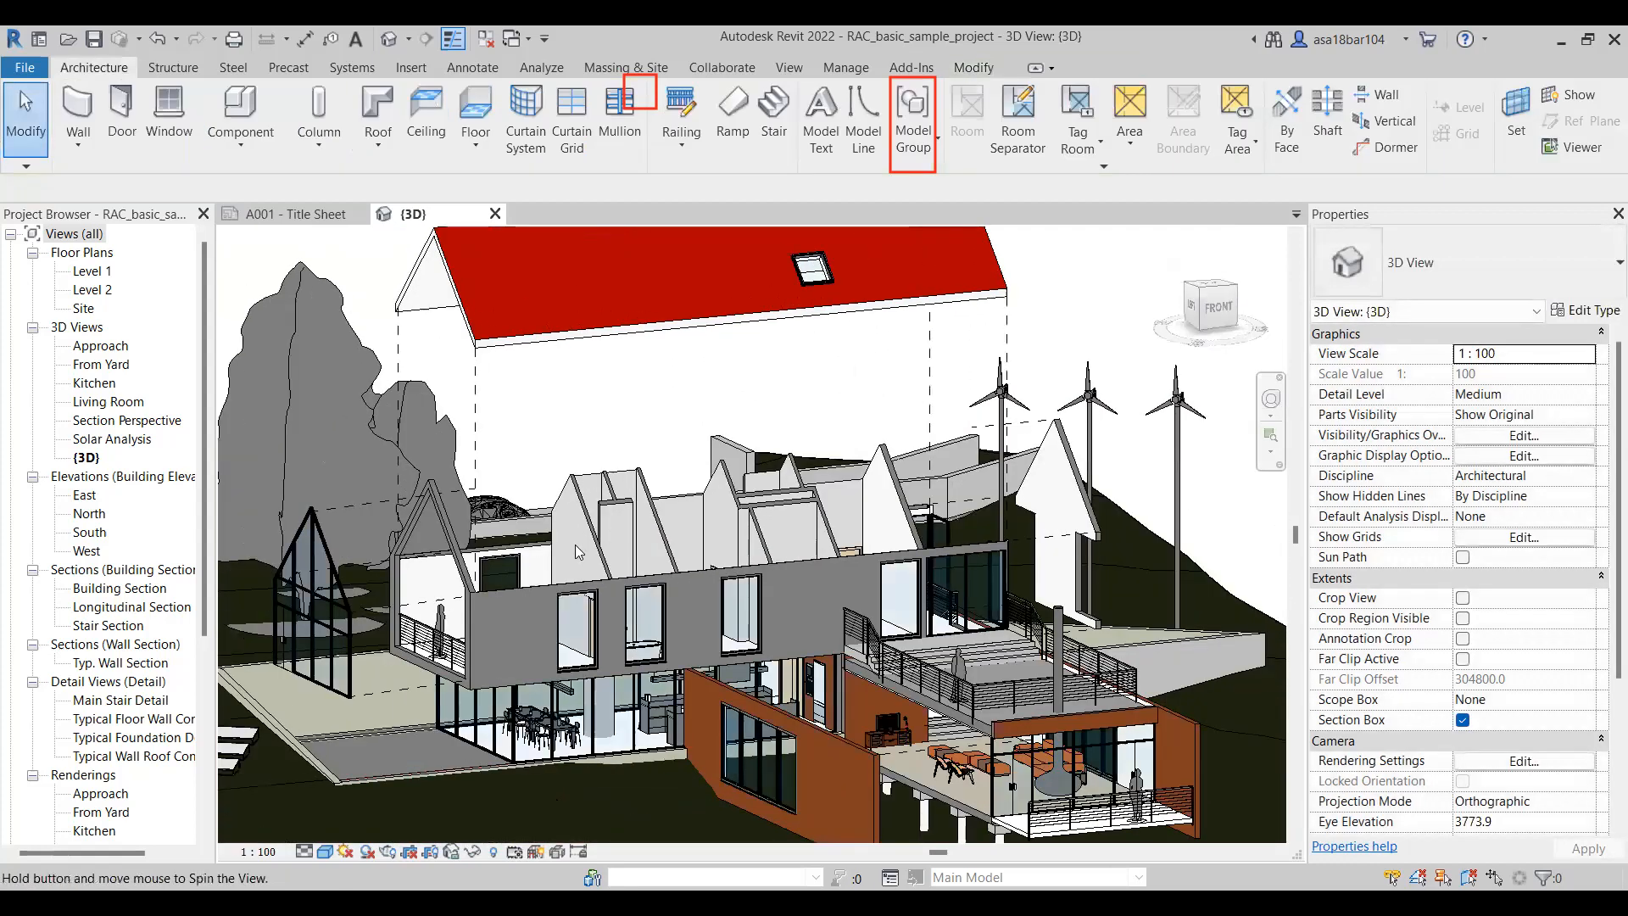
{"action": "scroll", "coordinate": [578, 552], "scroll_direction": "down", "scroll_amount": 2}
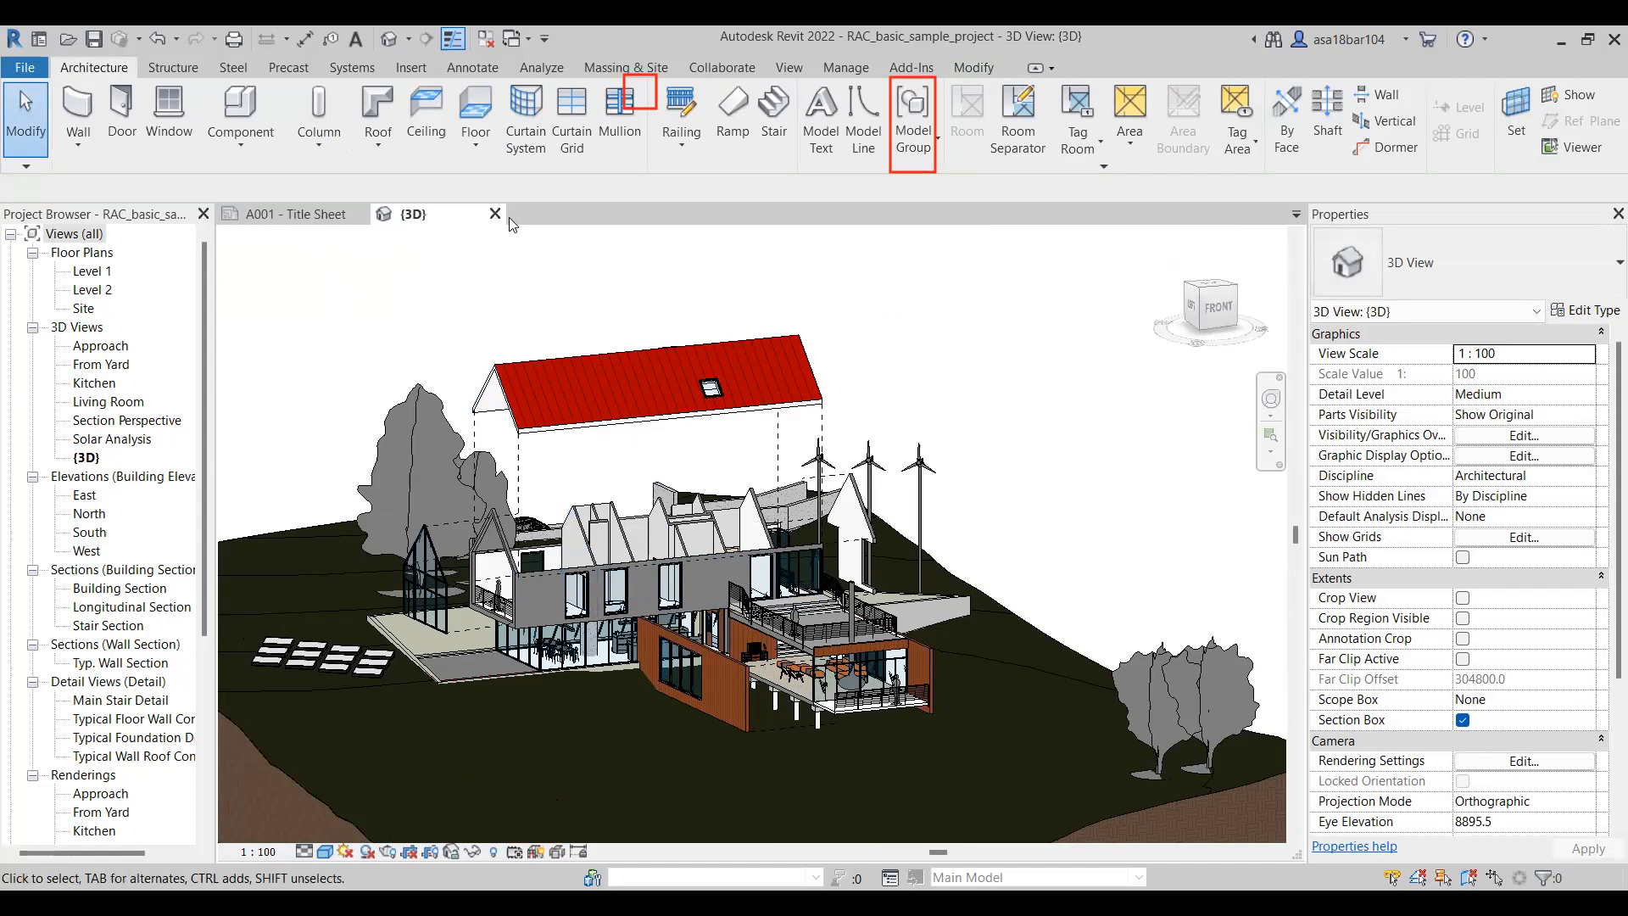
{"action": "left_click", "coordinate": [611, 359]}
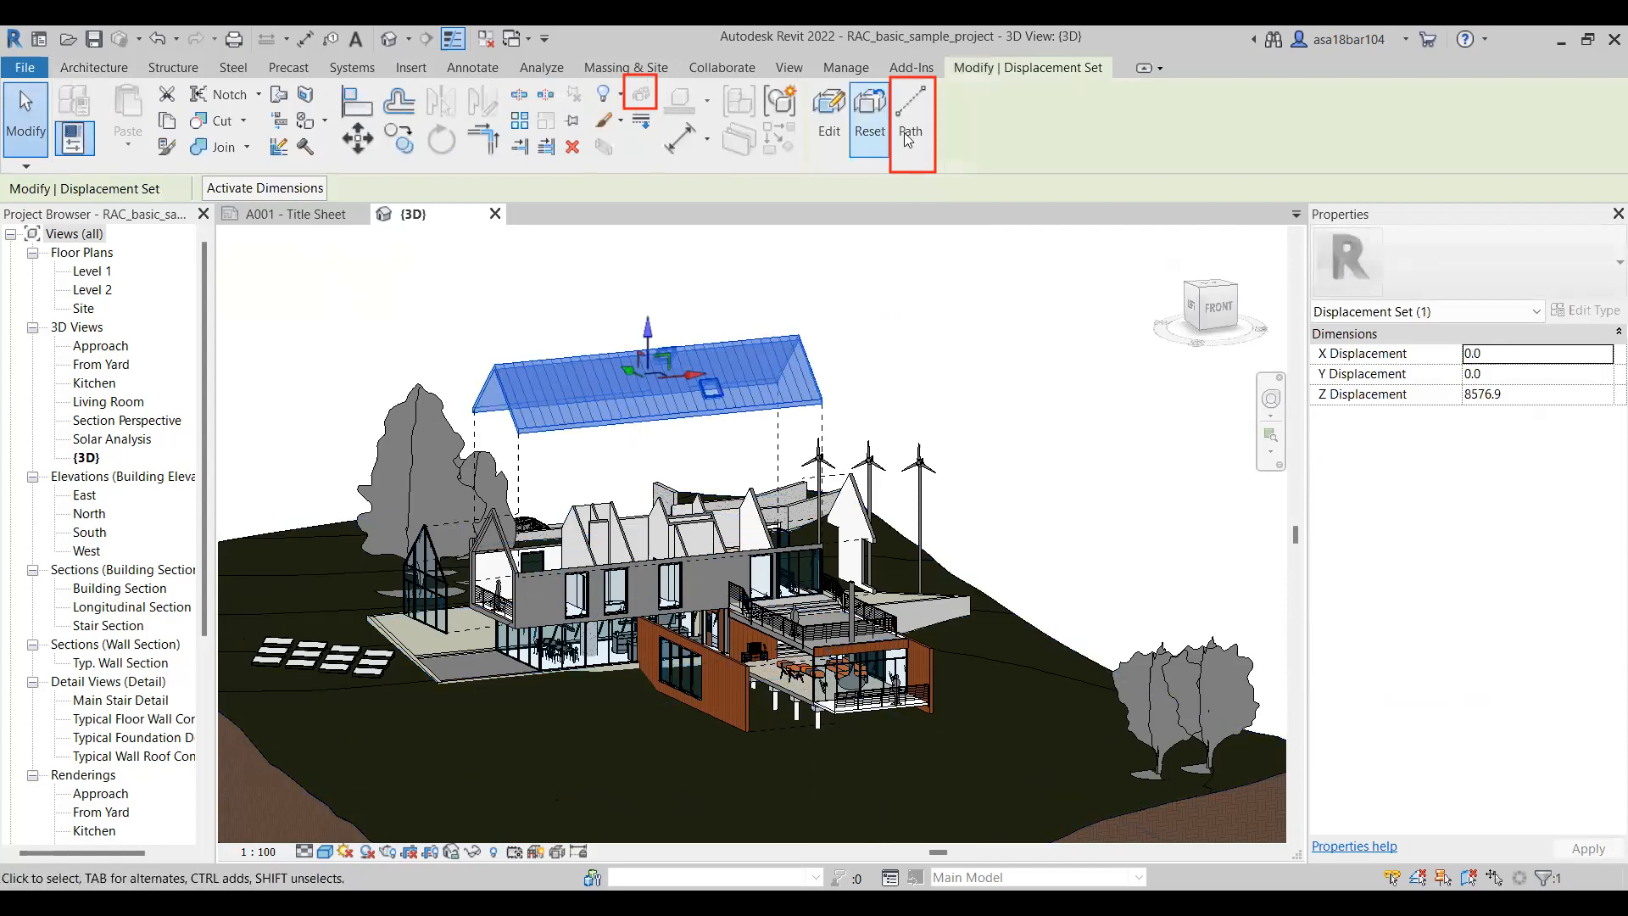
{"action": "left_click", "coordinate": [879, 140]}
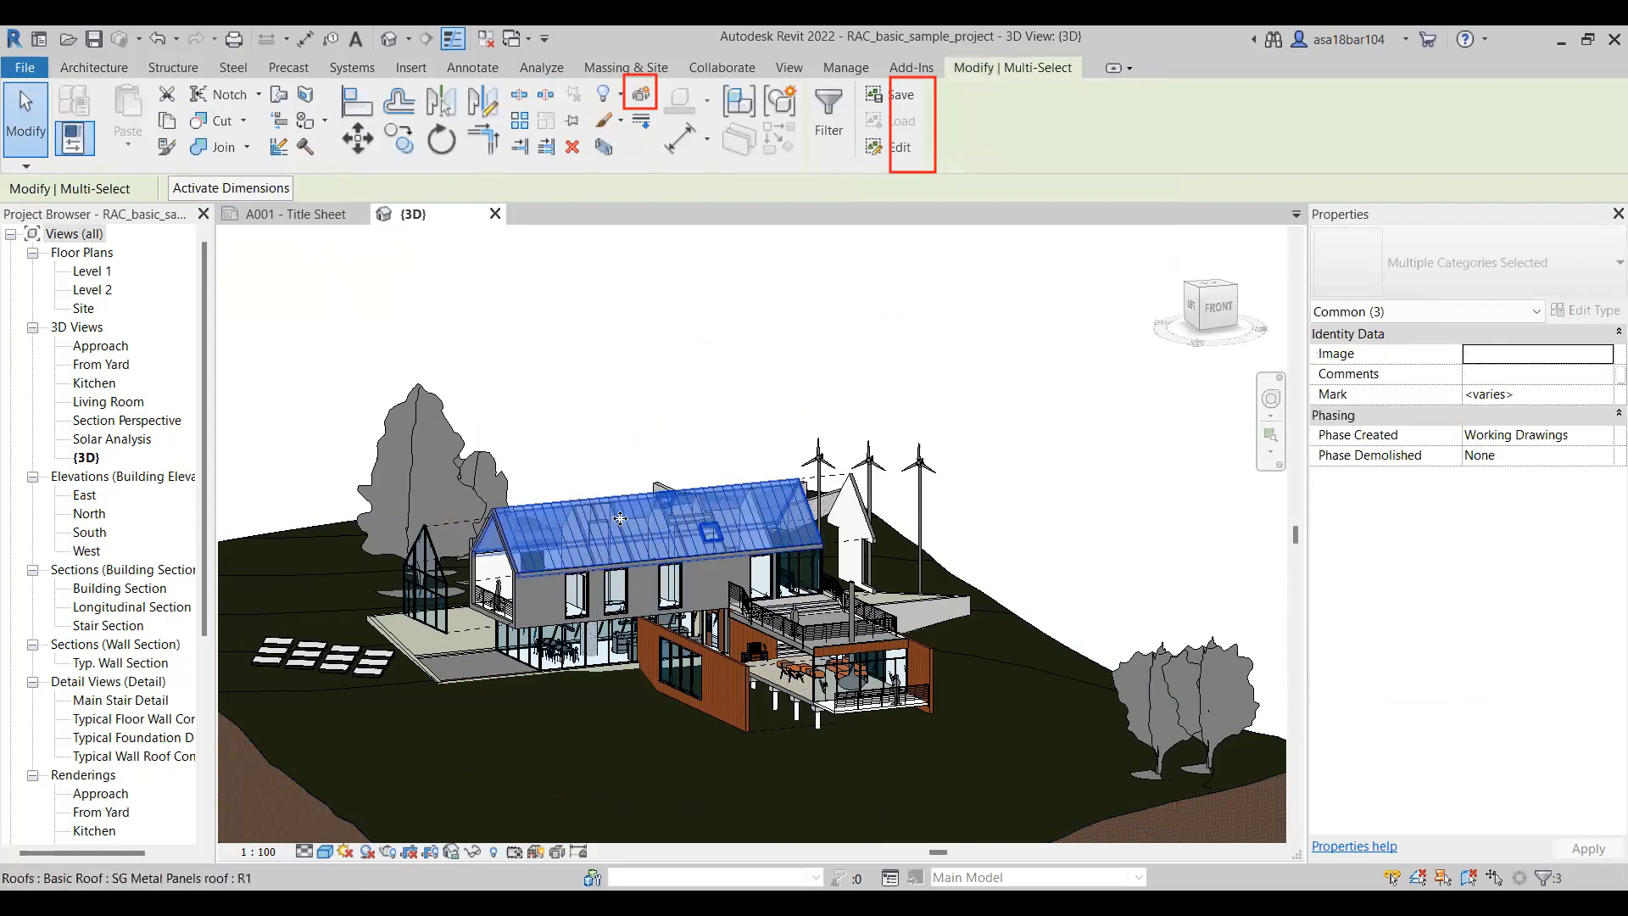
{"action": "left_click", "coordinate": [428, 575]}
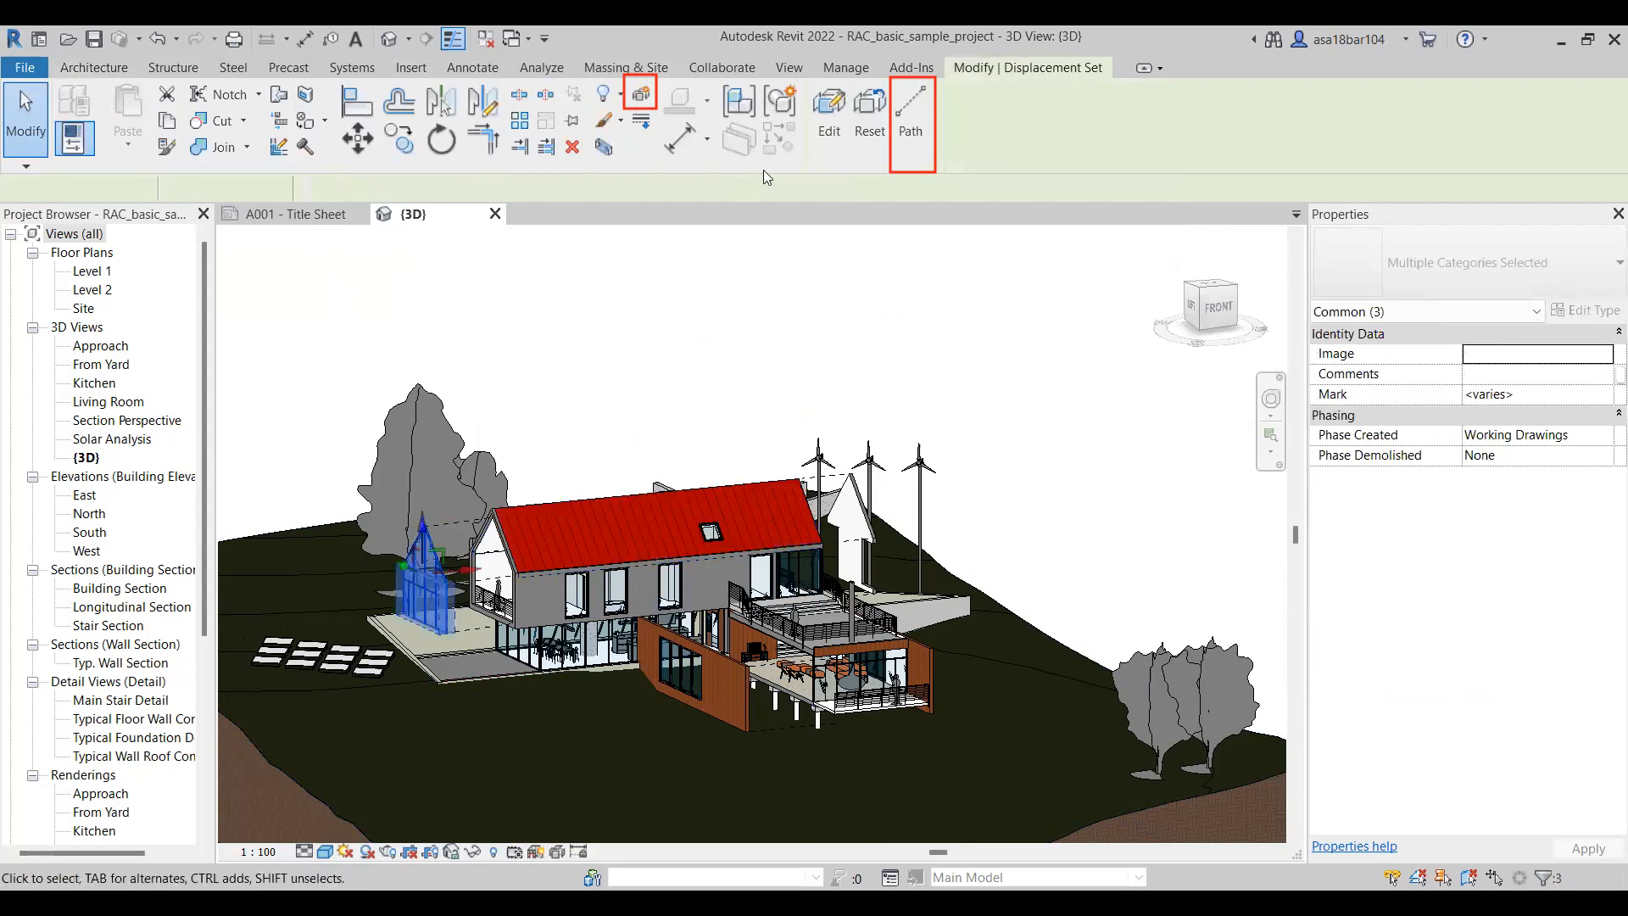
{"action": "left_click", "coordinate": [871, 118]}
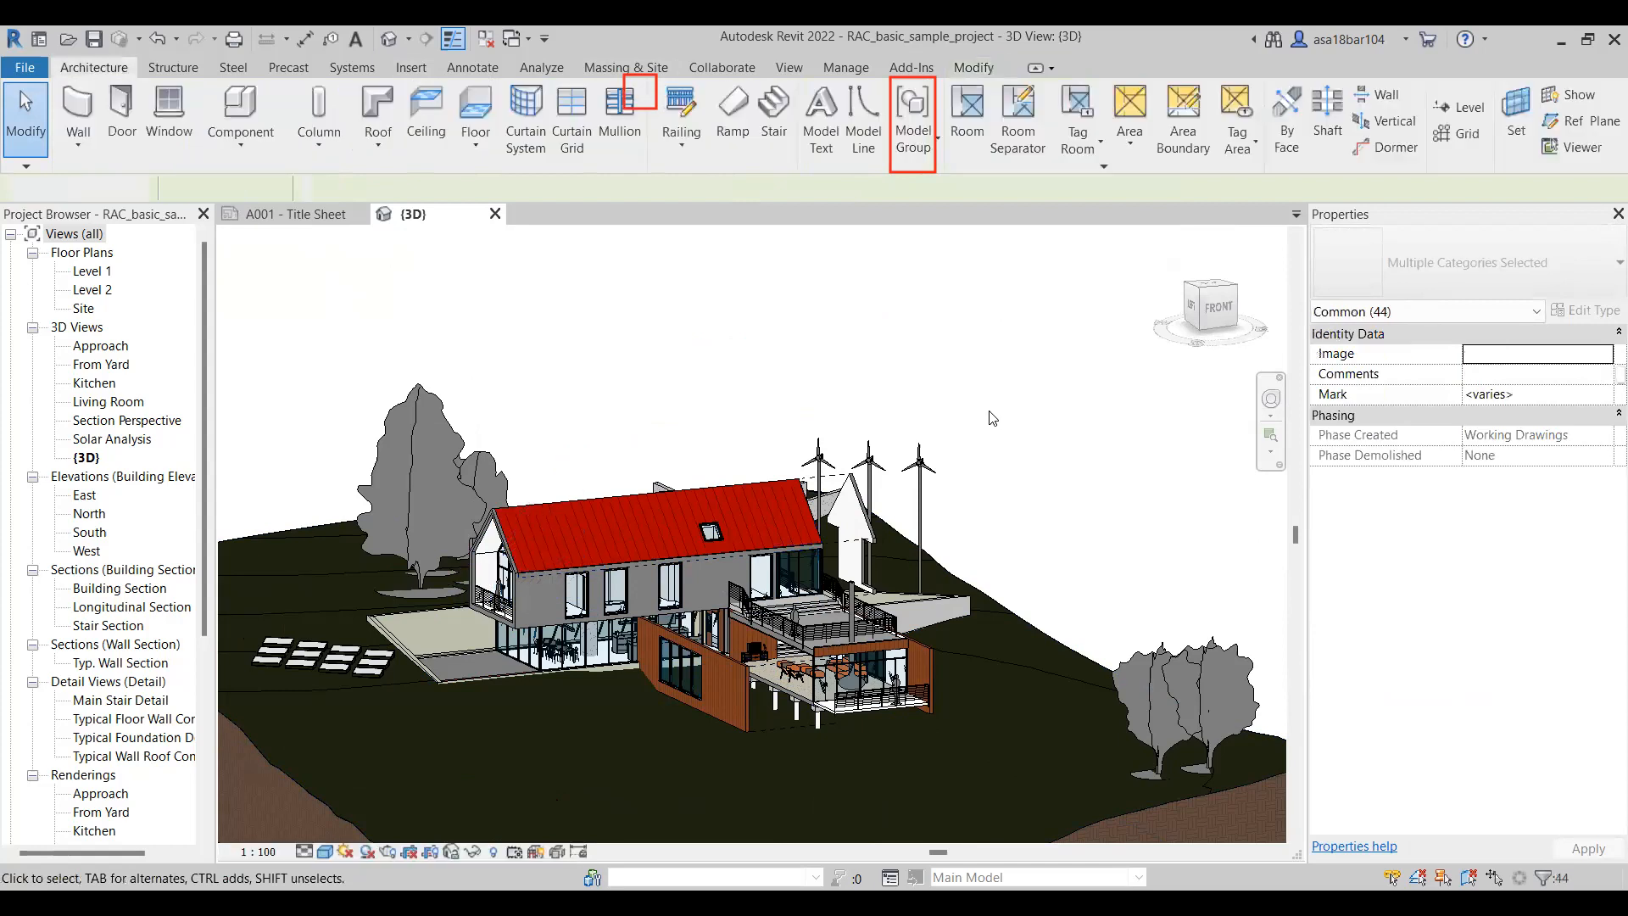
Reset the displacement of the upper gable wall and the timber extension wall, and clear the selection
{"action": "scroll", "coordinate": [895, 514], "scroll_direction": "up", "scroll_amount": 3}
{"action": "left_click", "coordinate": [847, 542]}
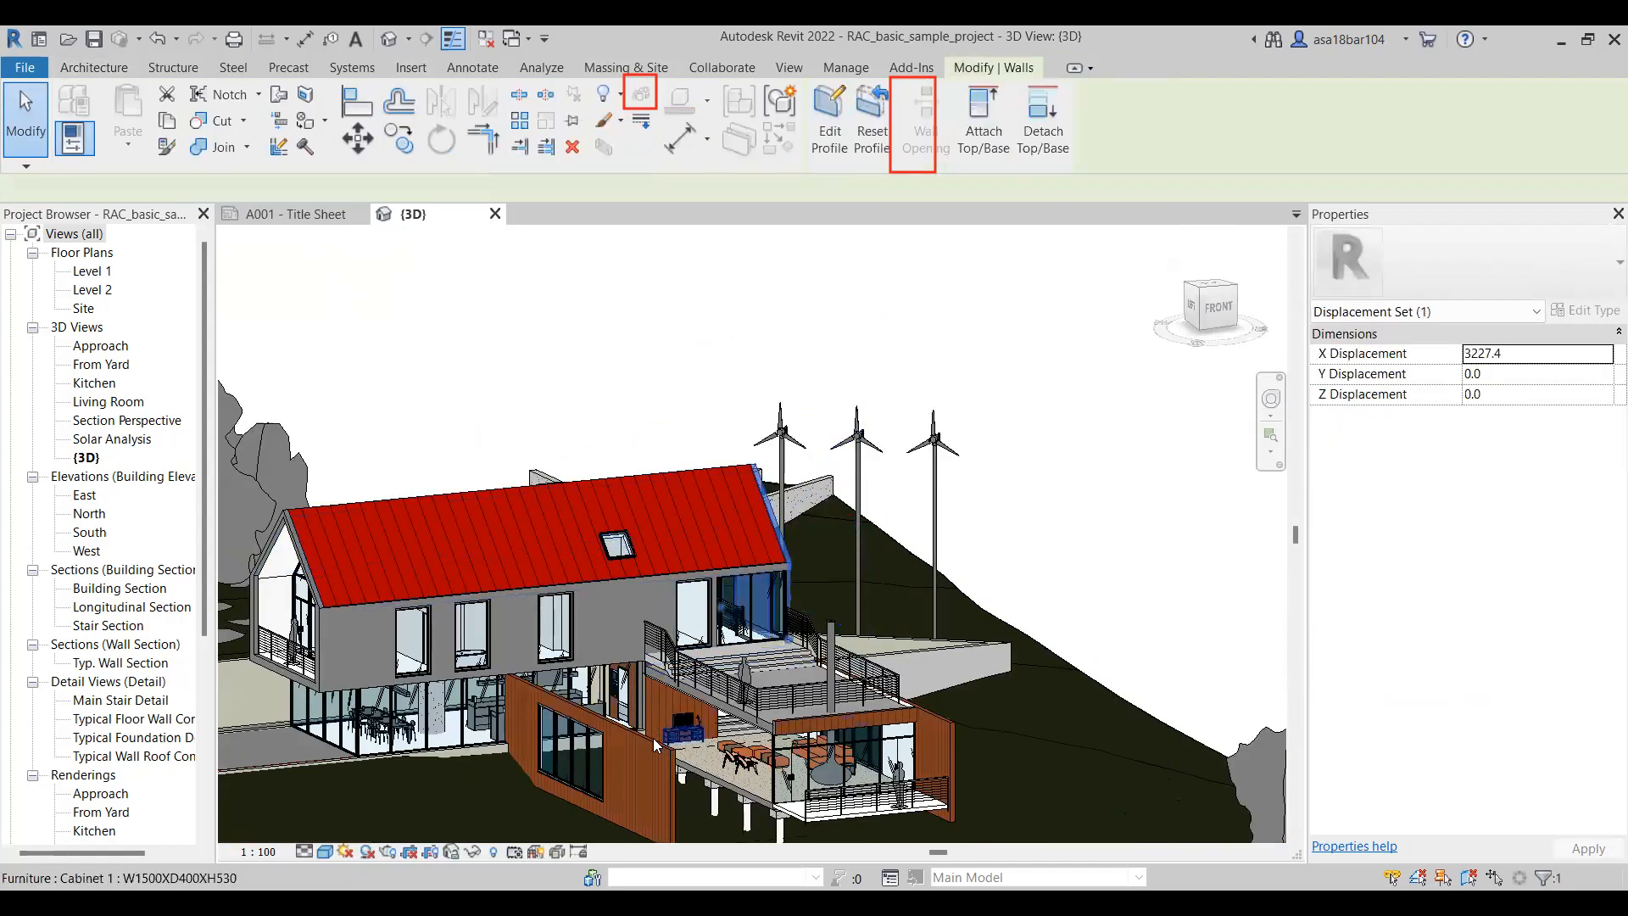
{"action": "left_click", "coordinate": [652, 738]}
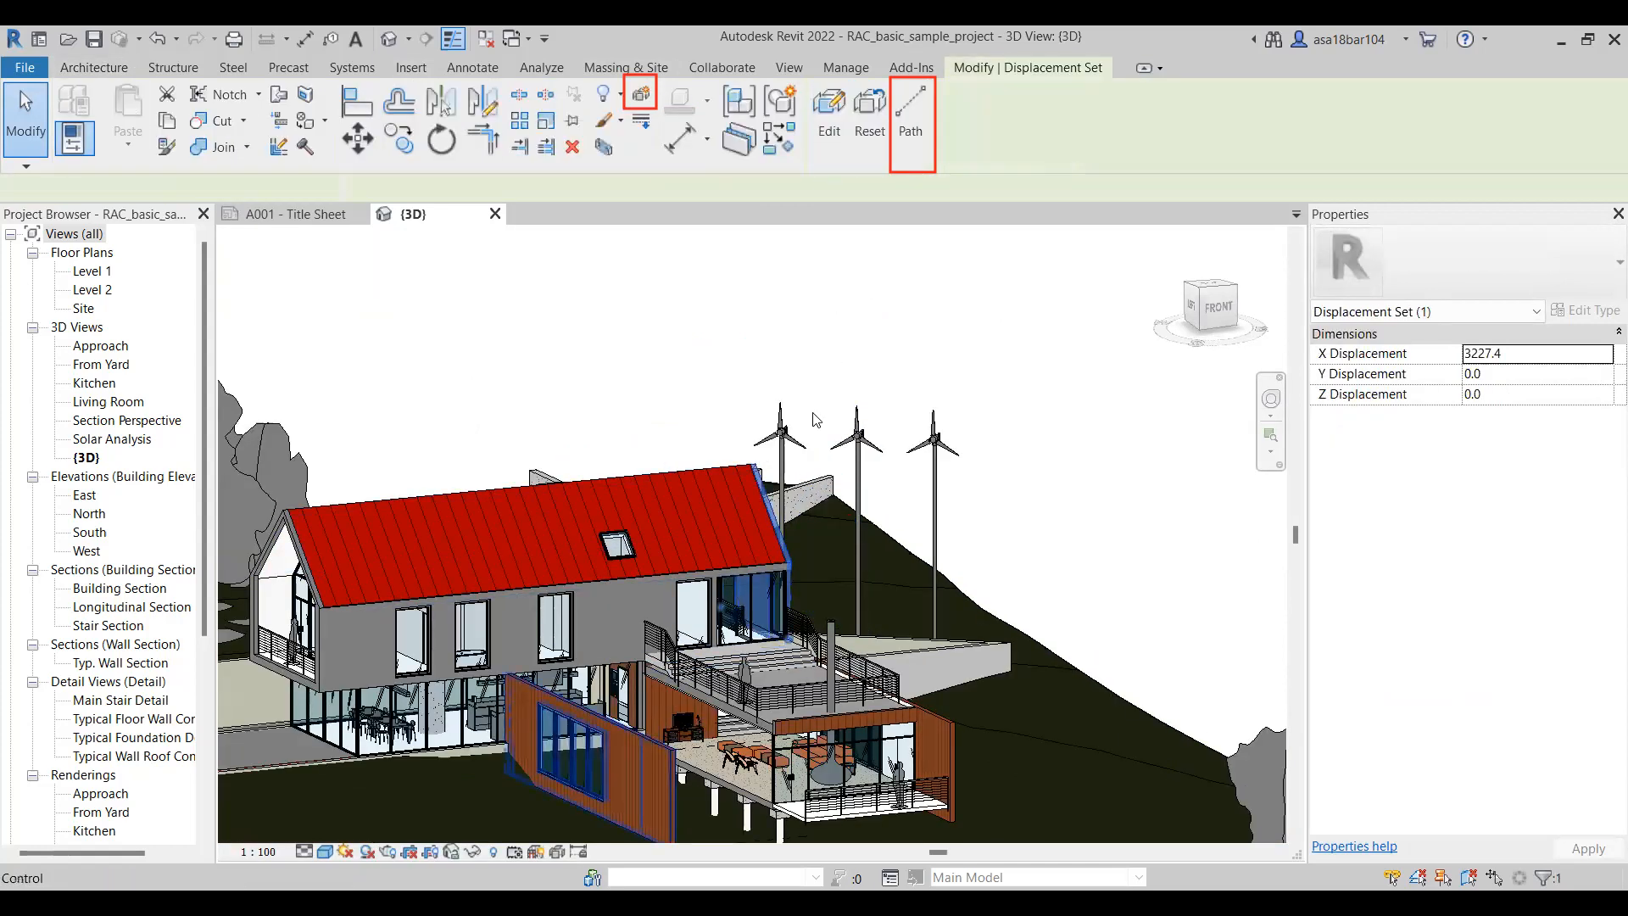
{"action": "left_click", "coordinate": [873, 106]}
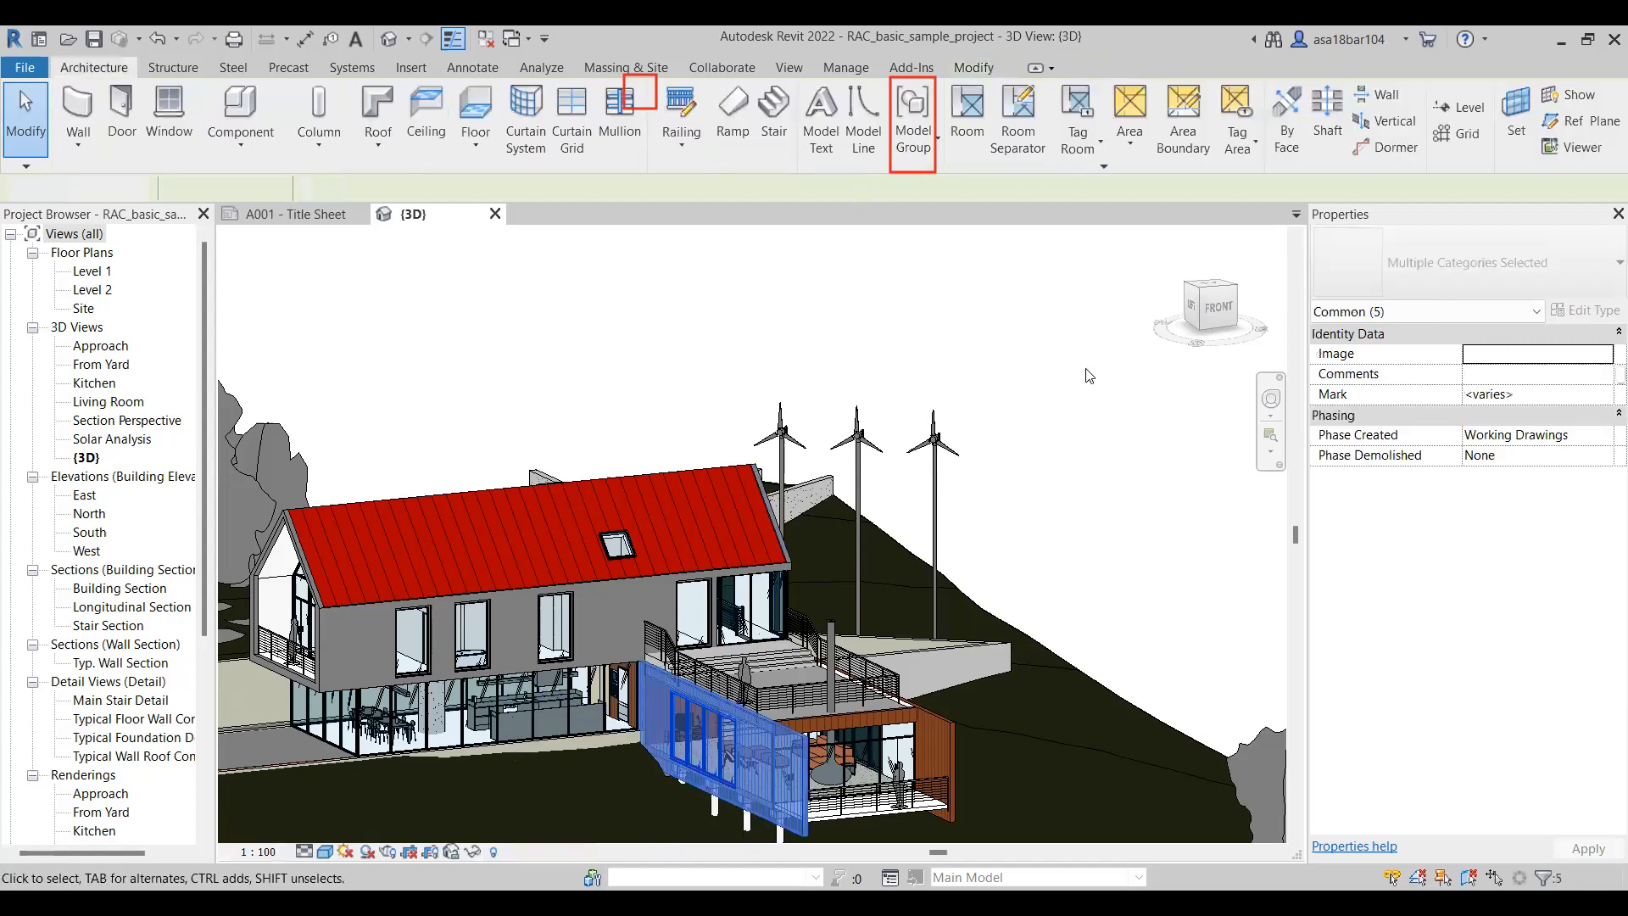
{"action": "left_click", "coordinate": [1006, 348]}
{"action": "scroll", "coordinate": [1005, 349], "scroll_direction": "down", "scroll_amount": 1}
{"action": "middle_click_drag", "start_coordinate": [1005, 349], "coordinate": [1060, 369], "text": "shift"}
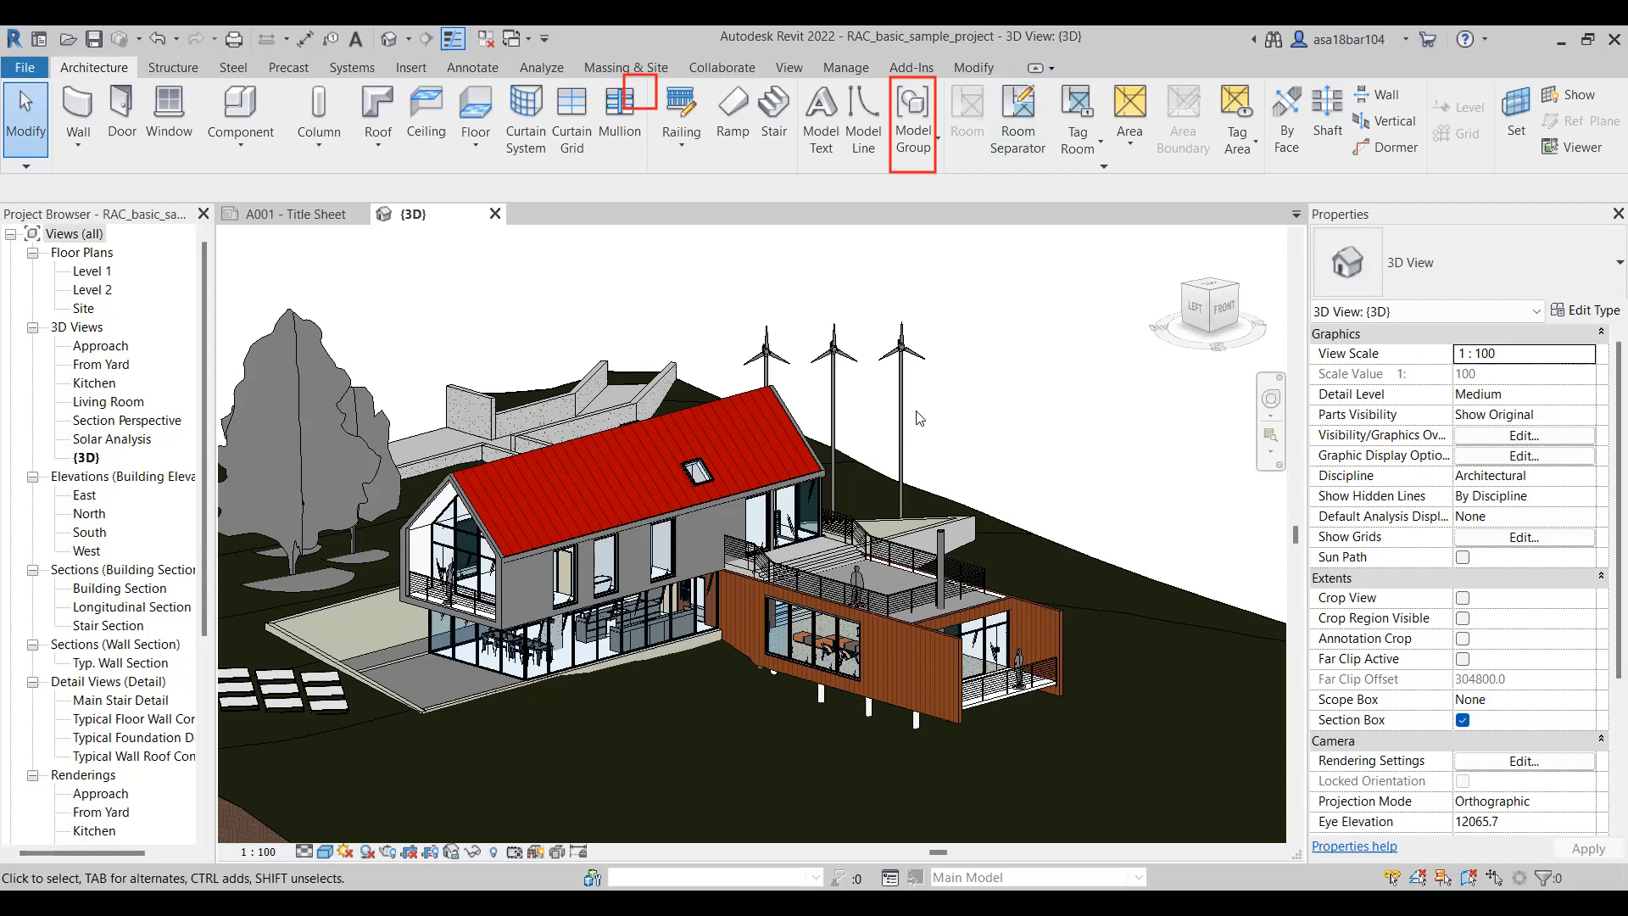
Hide only the red metal panel roof element in the 3D view
{"action": "scroll", "coordinate": [917, 412], "scroll_direction": "down", "scroll_amount": 4}
{"action": "scroll", "coordinate": [756, 487], "scroll_direction": "up", "scroll_amount": 3}
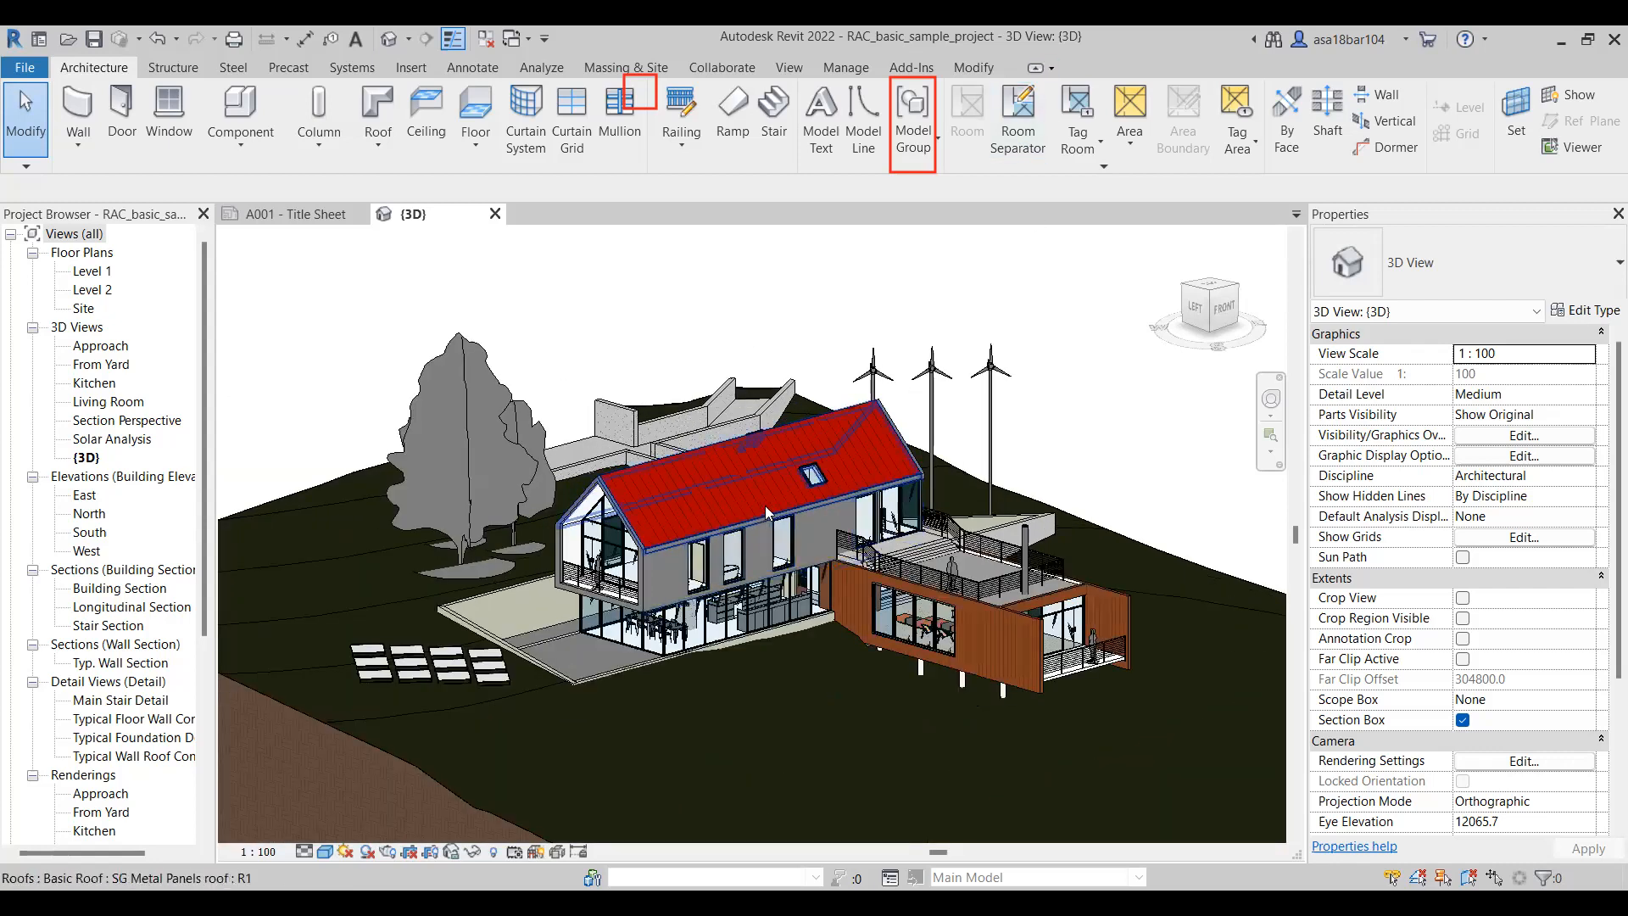
{"action": "left_click", "coordinate": [715, 466]}
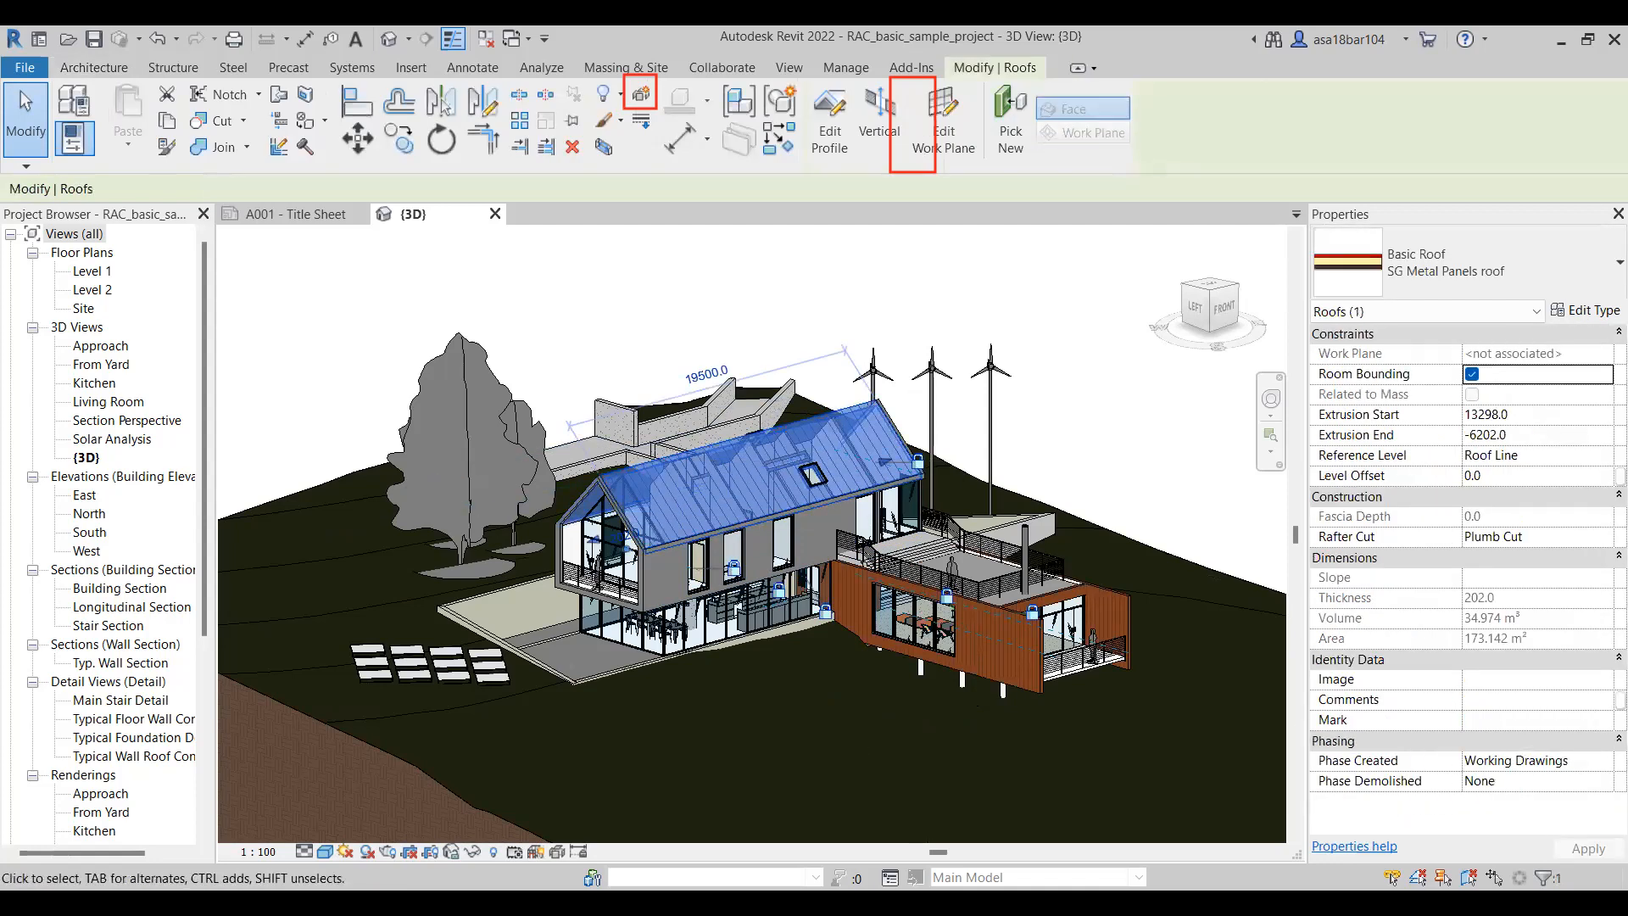
{"action": "right_click", "coordinate": [629, 490]}
{"action": "mouse_move", "coordinate": [688, 481]}
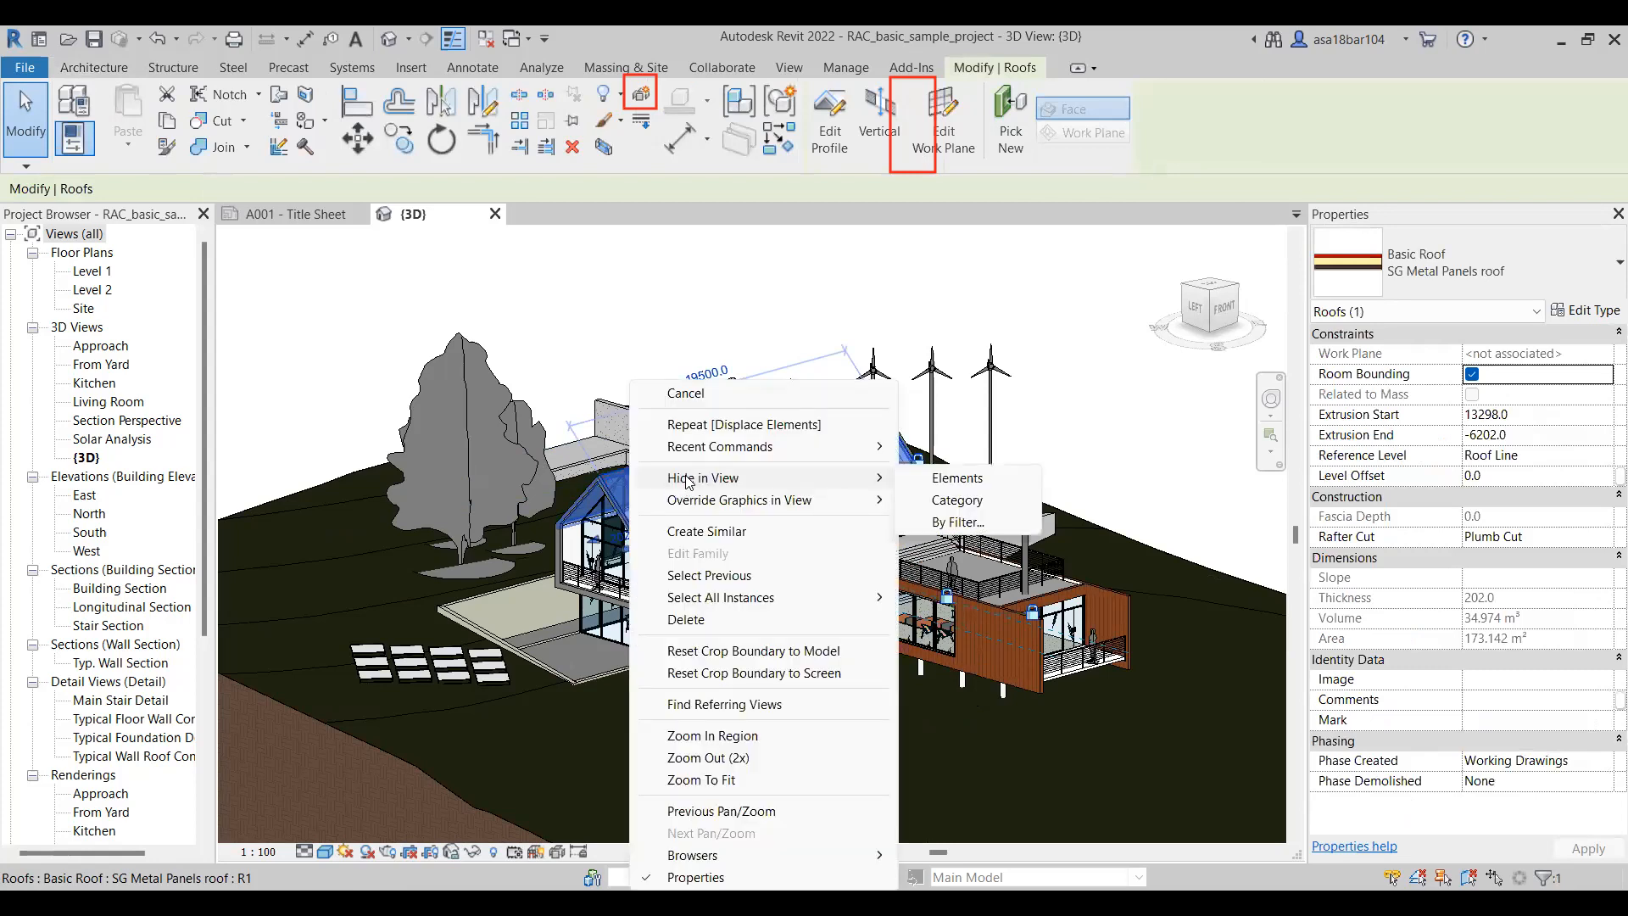
{"action": "left_click", "coordinate": [977, 479]}
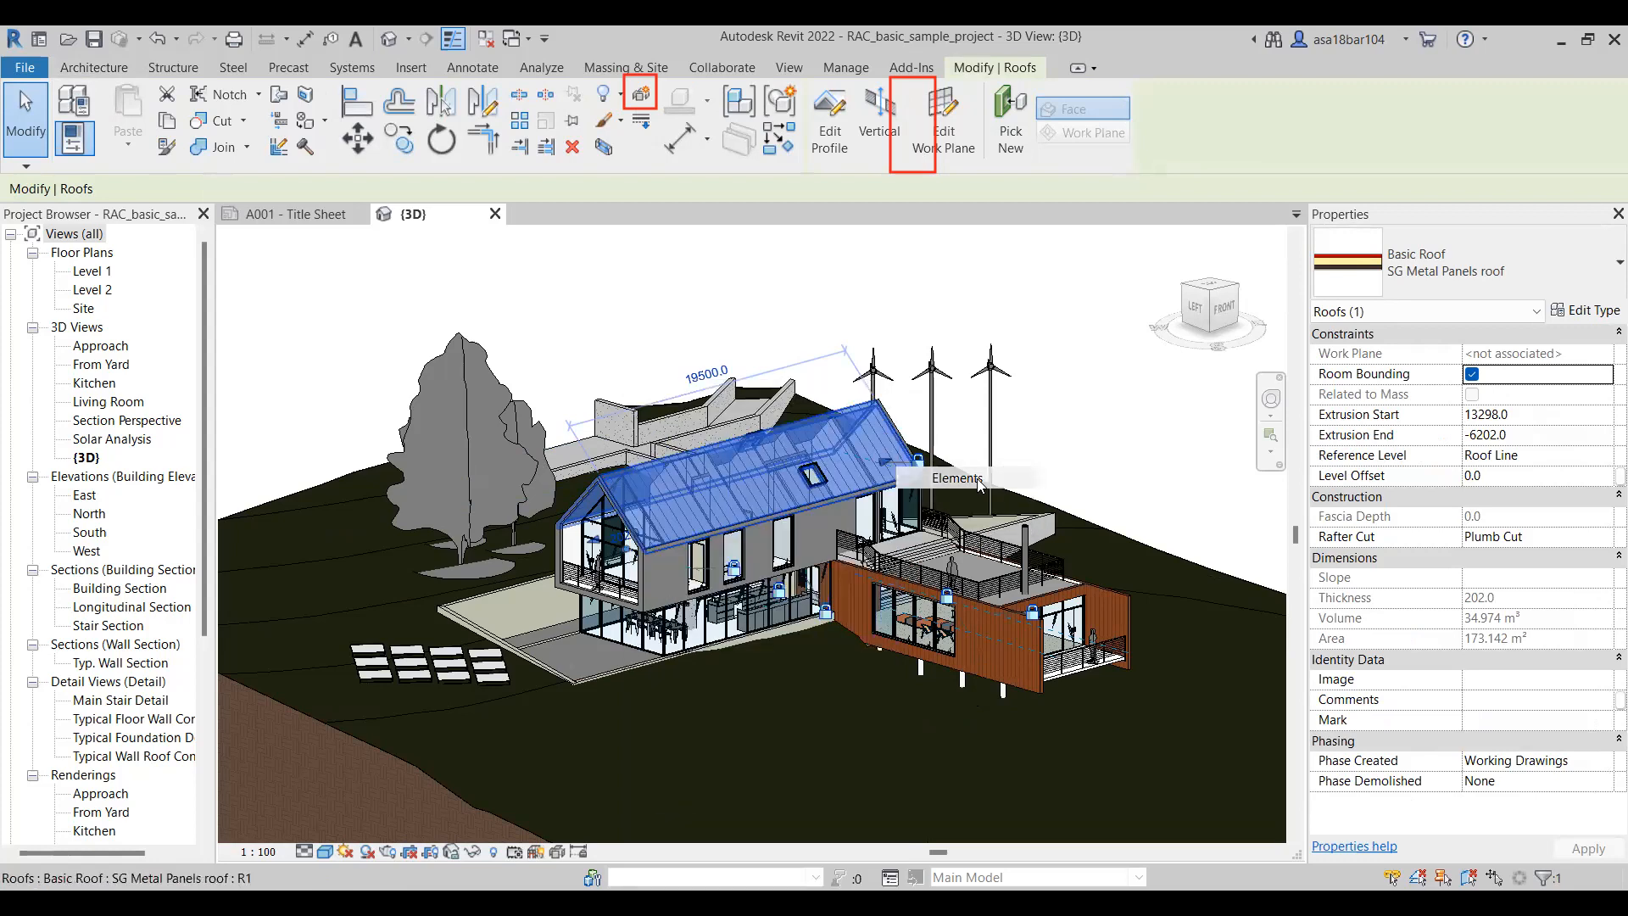
{"action": "left_click", "coordinate": [977, 479]}
{"action": "left_click", "coordinate": [1185, 326]}
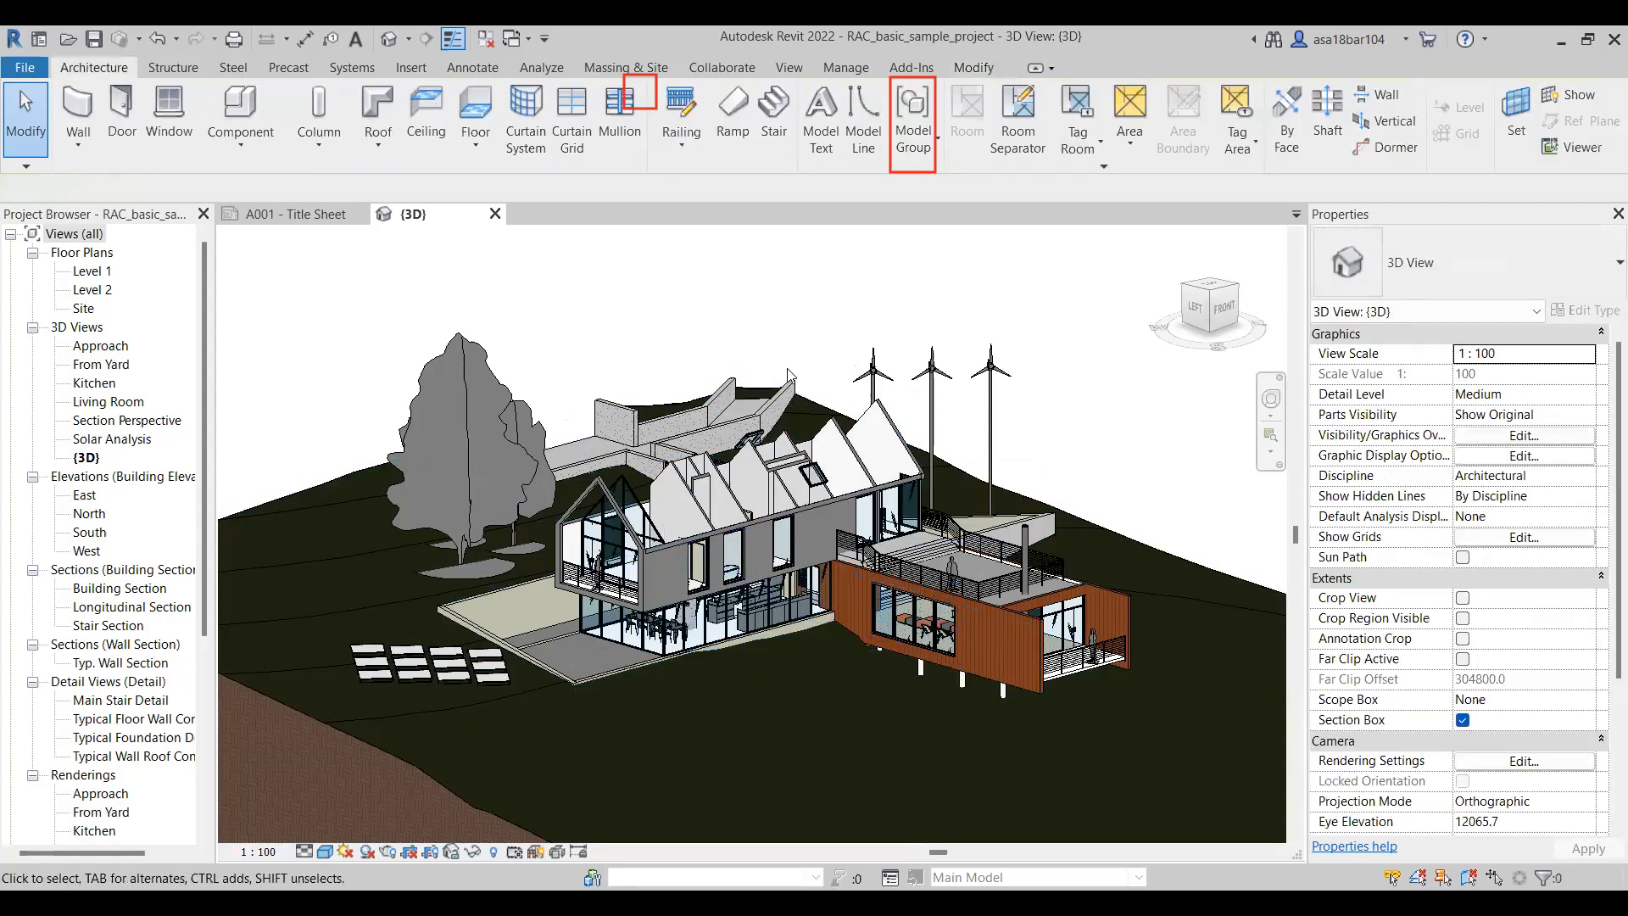
Examine the house with its roof hidden, including the exposed partition walls and the skylight
{"action": "scroll", "coordinate": [787, 367], "scroll_direction": "down", "scroll_amount": 2}
{"action": "scroll", "coordinate": [743, 506], "scroll_direction": "up", "scroll_amount": 6}
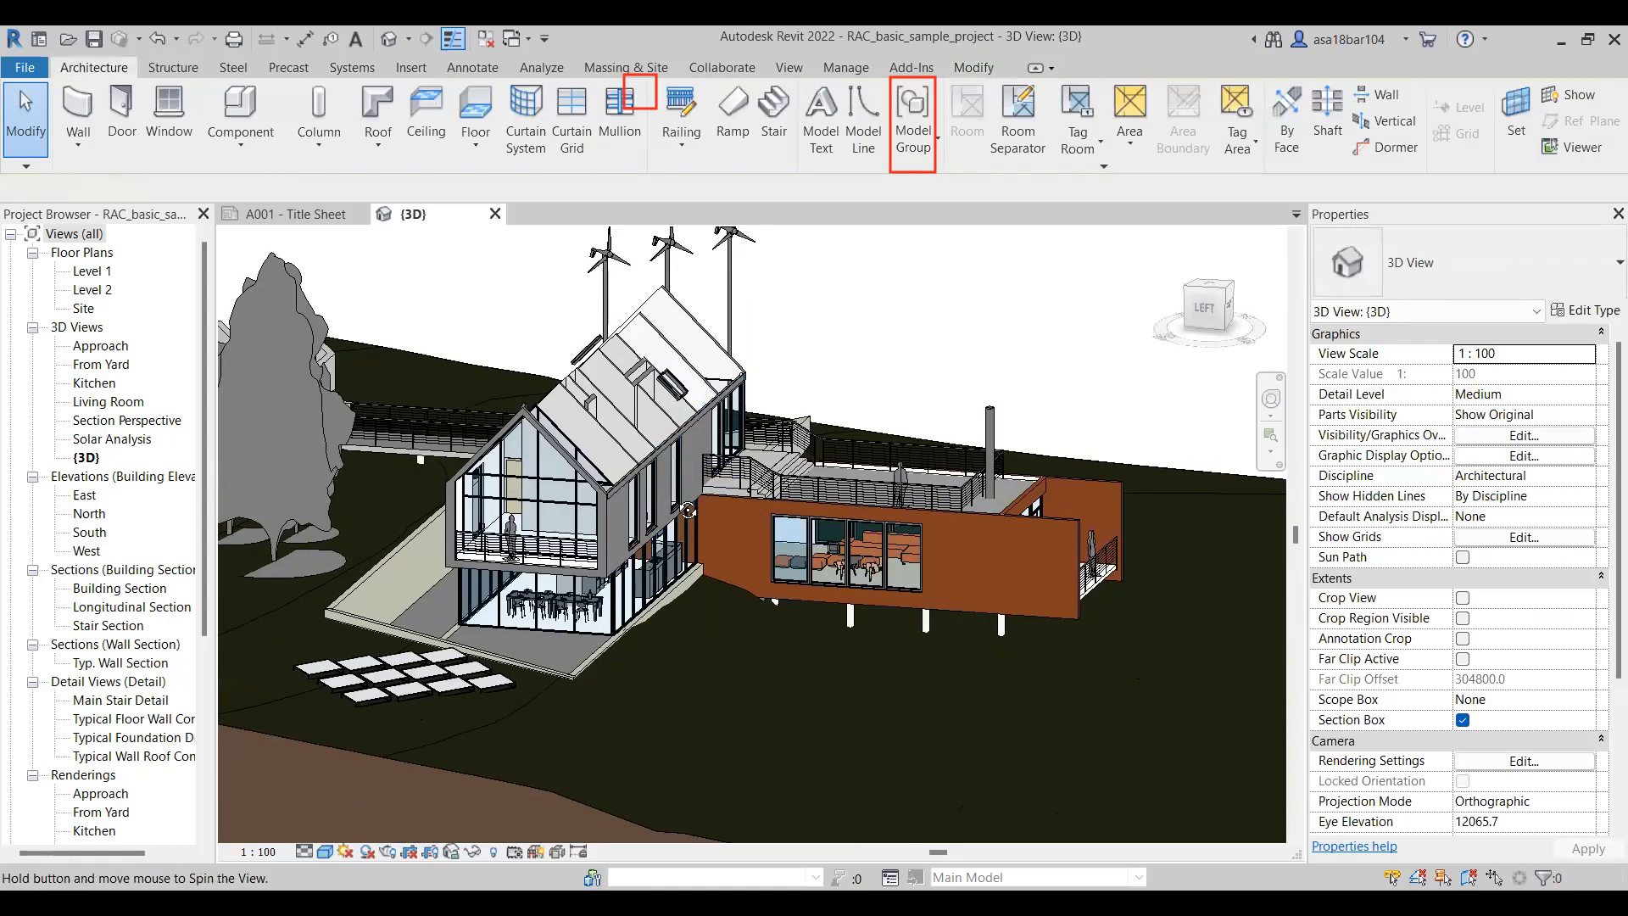
{"action": "scroll", "coordinate": [665, 500], "scroll_direction": "down", "scroll_amount": 1}
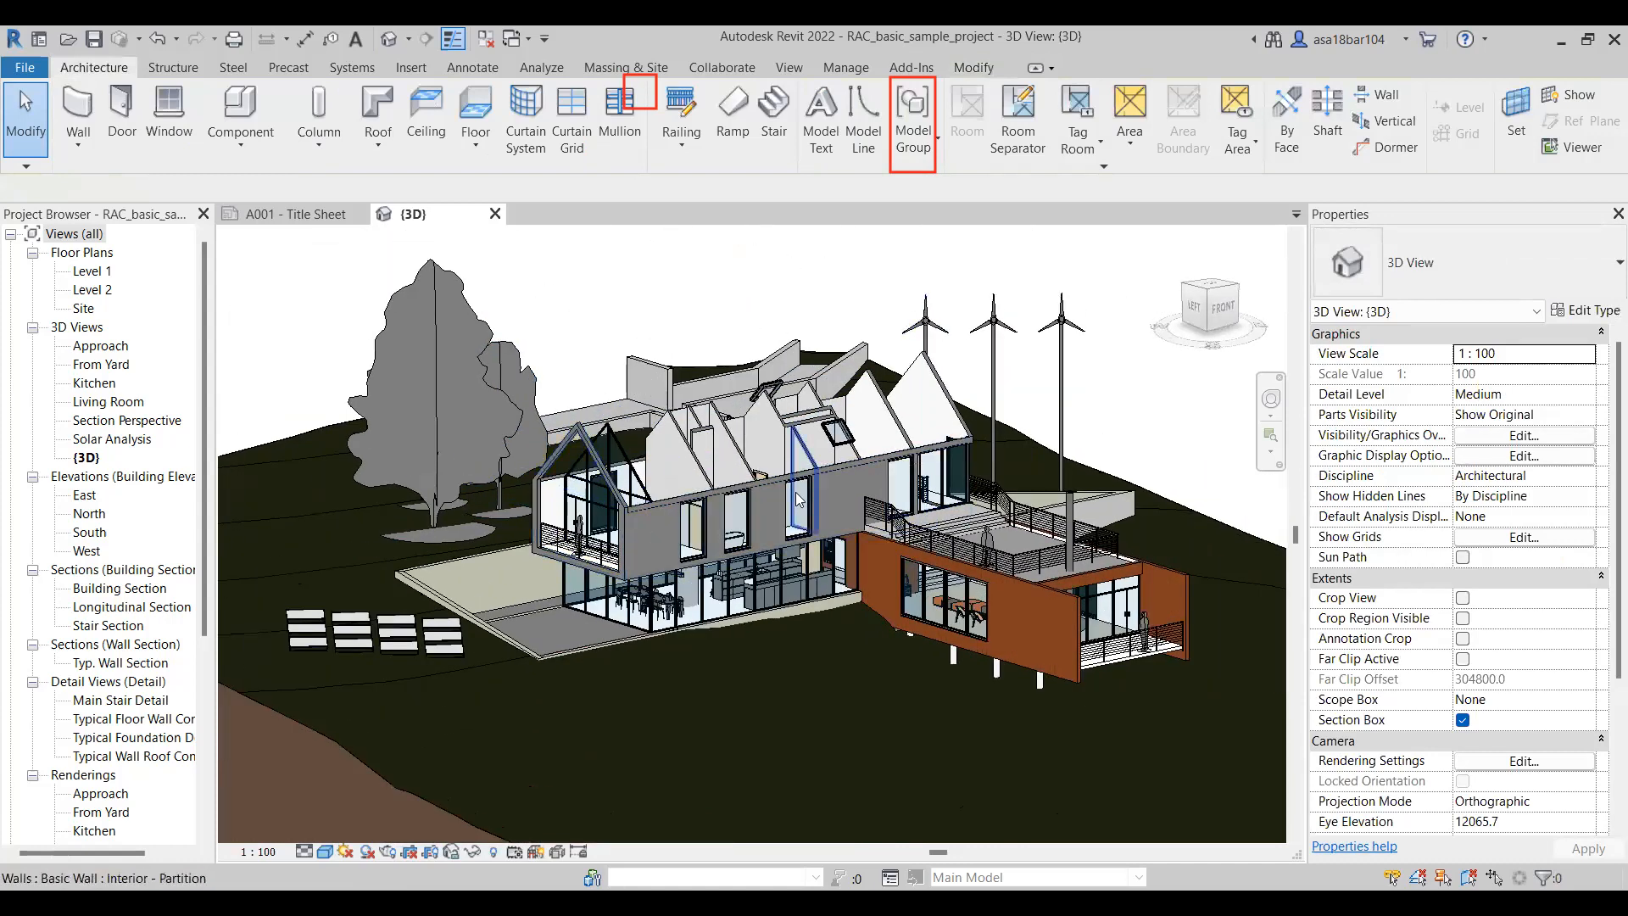
{"action": "left_click", "coordinate": [840, 432]}
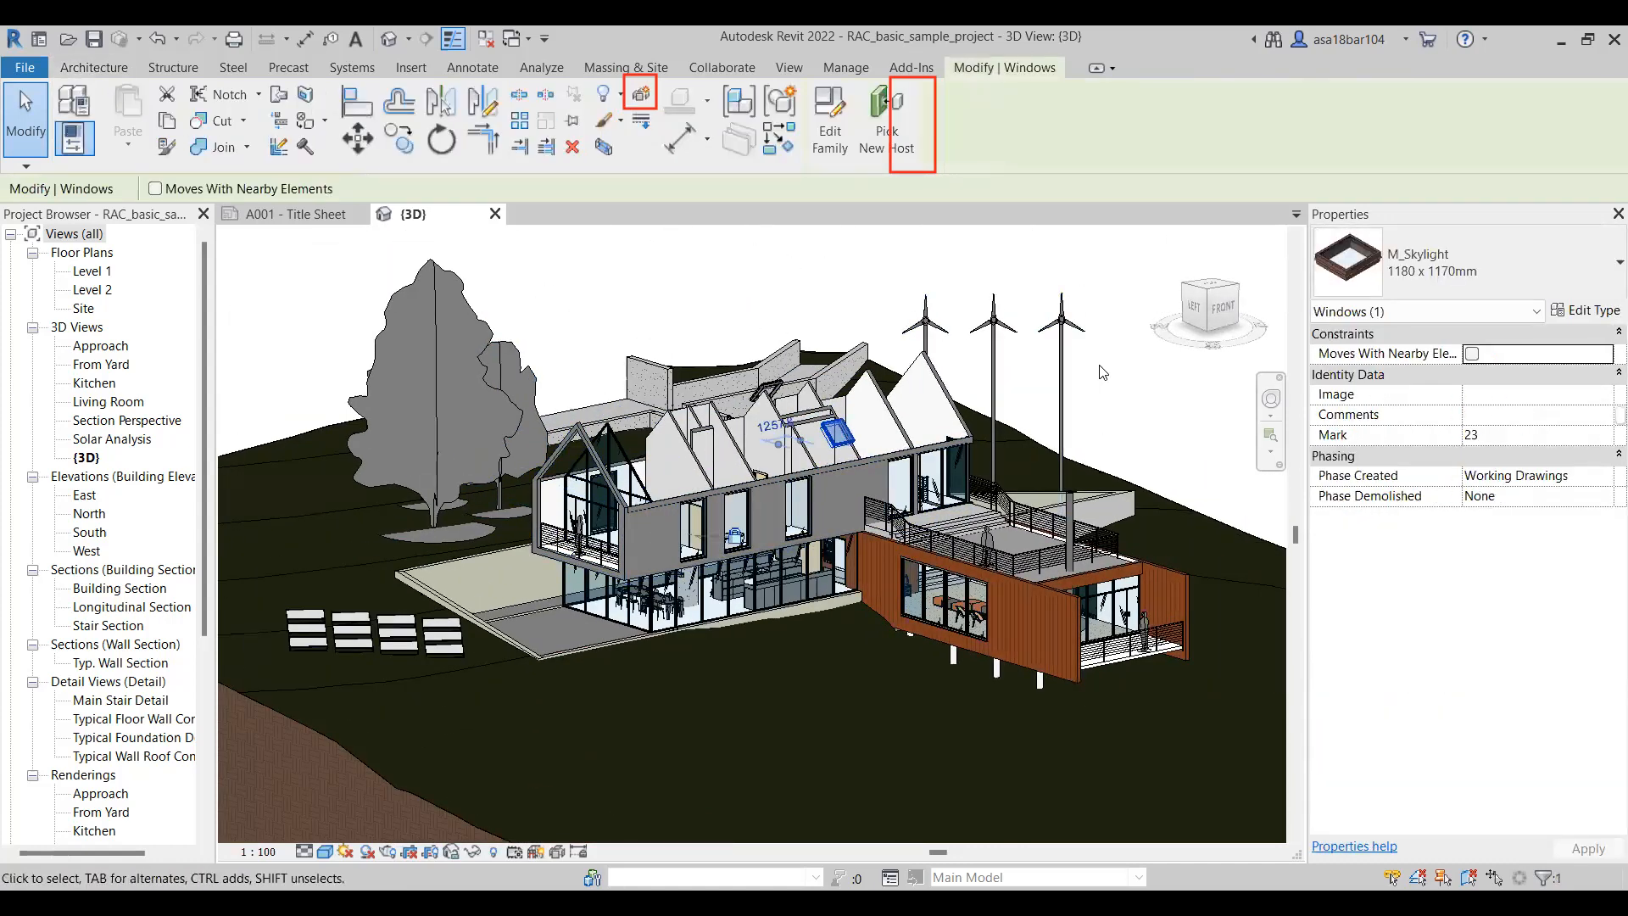
{"action": "key", "text": "Escape"}
{"action": "scroll", "coordinate": [749, 380], "scroll_direction": "down", "scroll_amount": 2}
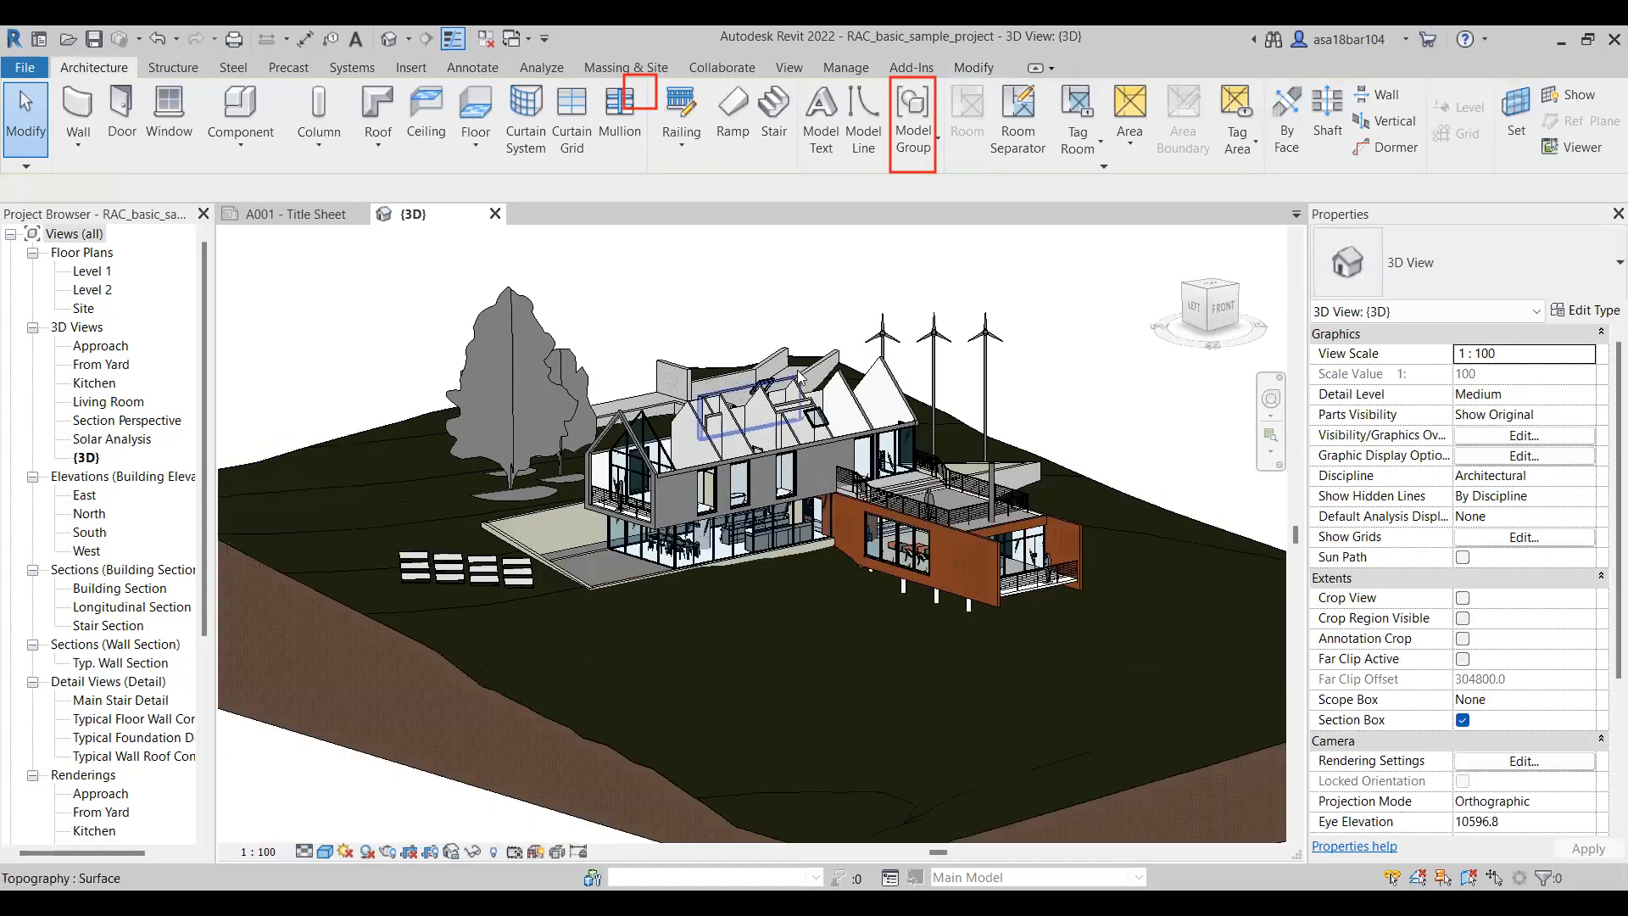
{"action": "scroll", "coordinate": [632, 445], "scroll_direction": "down", "scroll_amount": 2}
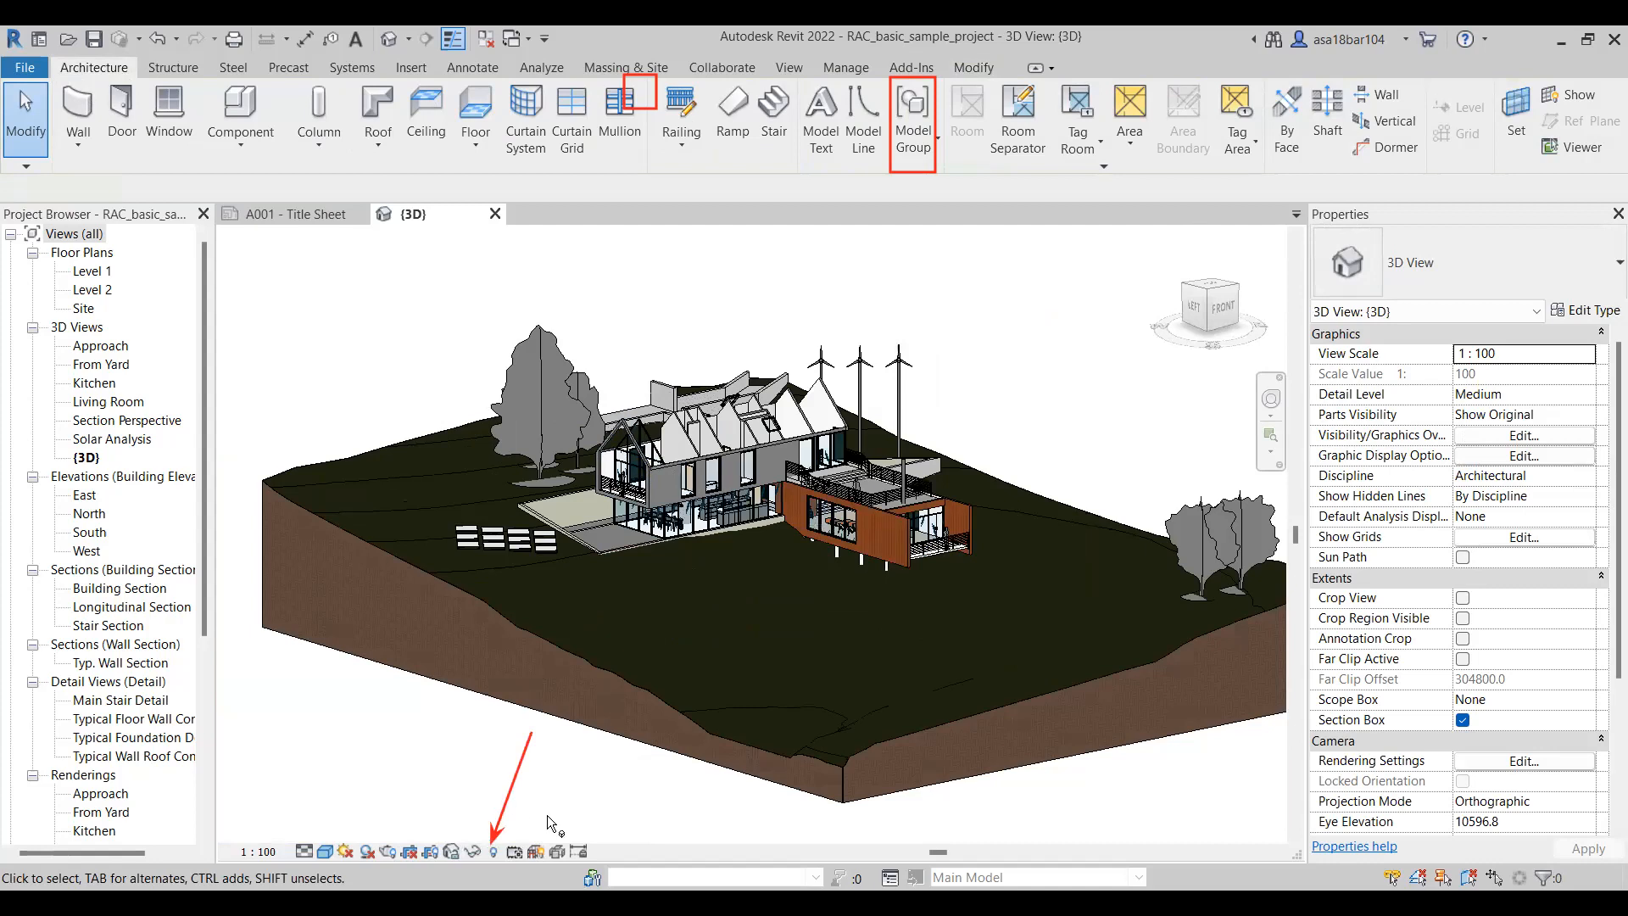
Turn on Reveal Hidden Elements for the 3D view
{"action": "left_click", "coordinate": [492, 852]}
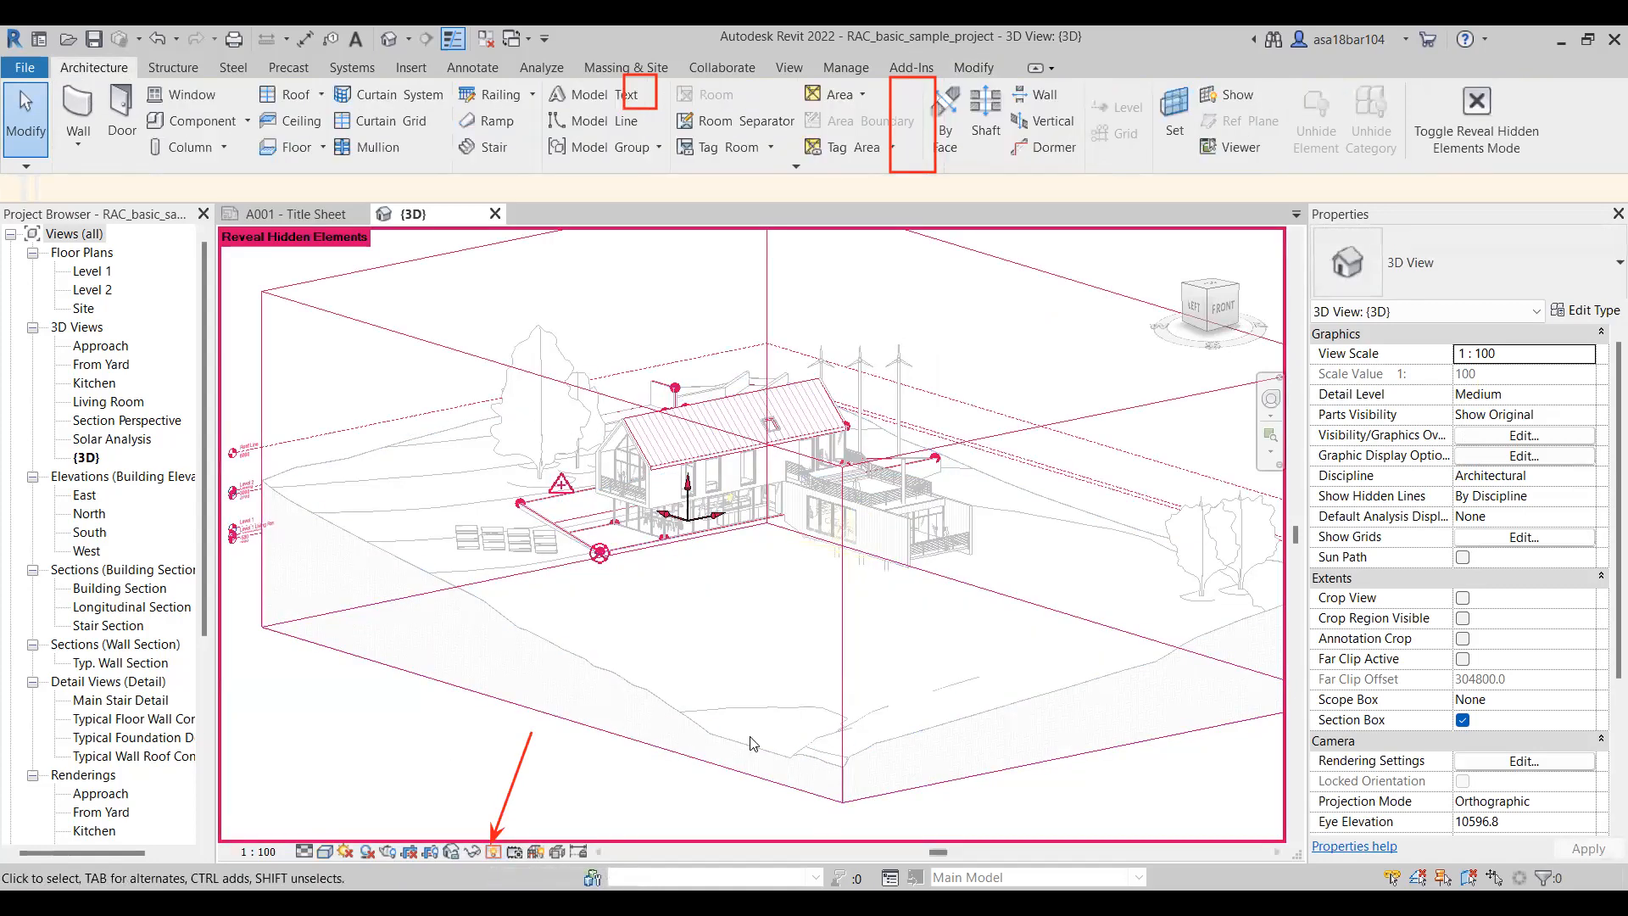
{"action": "scroll", "coordinate": [981, 379], "scroll_direction": "down", "scroll_amount": 1}
{"action": "scroll", "coordinate": [675, 462], "scroll_direction": "up", "scroll_amount": 1}
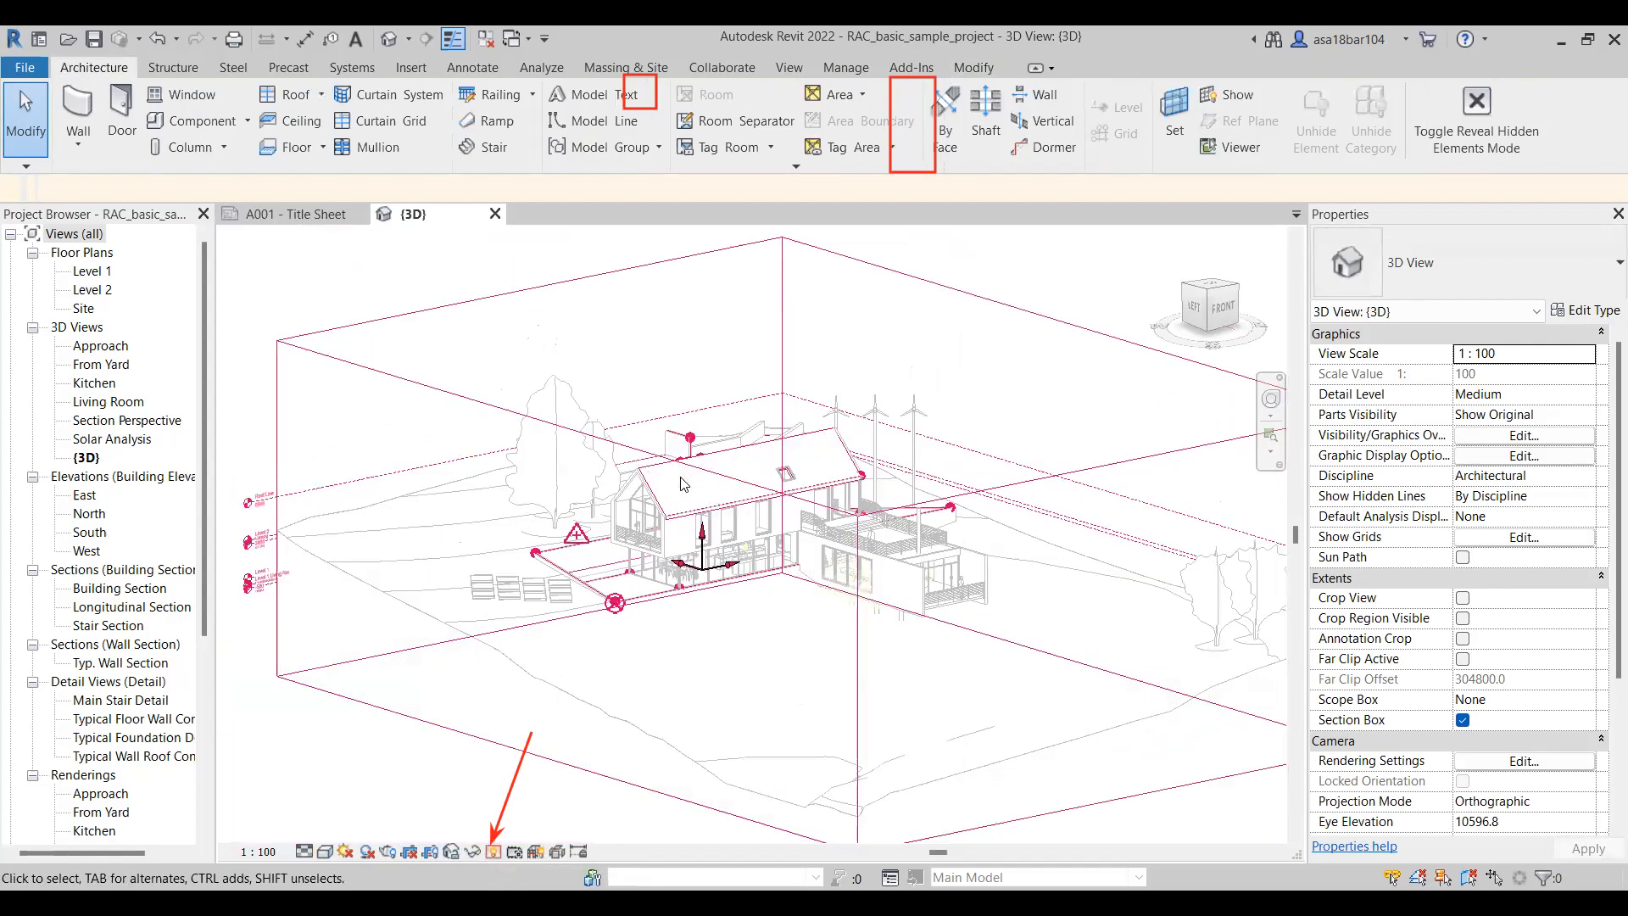
{"action": "scroll", "coordinate": [669, 523], "scroll_direction": "up", "scroll_amount": 1}
{"action": "scroll", "coordinate": [669, 523], "scroll_direction": "up", "scroll_amount": 1}
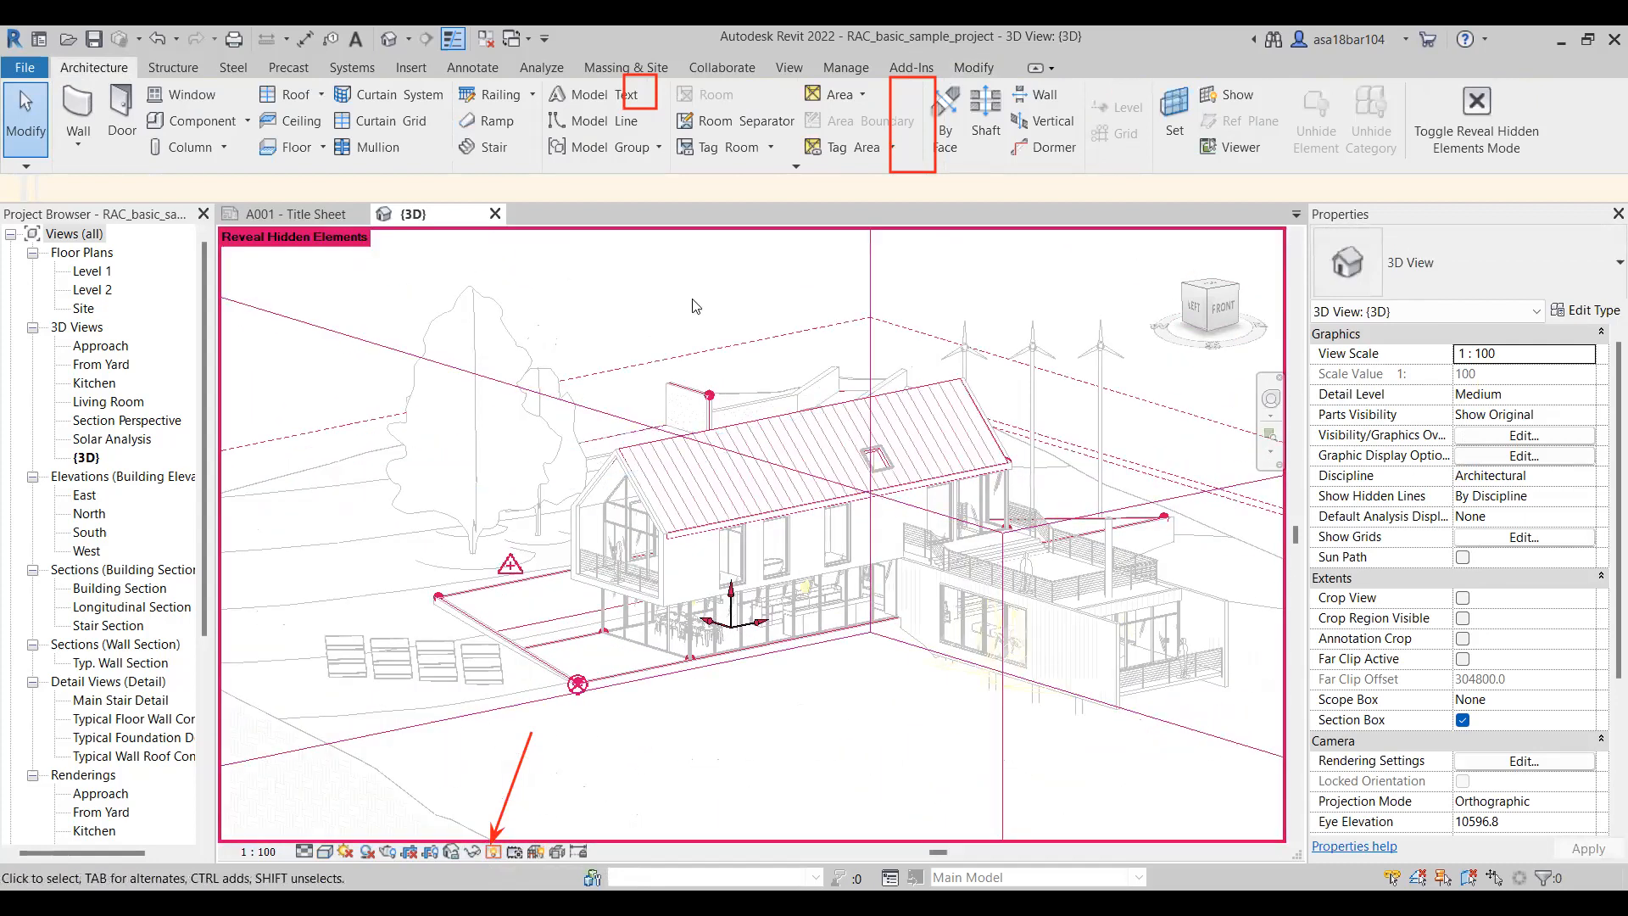
Unhide the roof element in the view and turn off Reveal Hidden Elements
{"action": "left_click", "coordinate": [672, 527]}
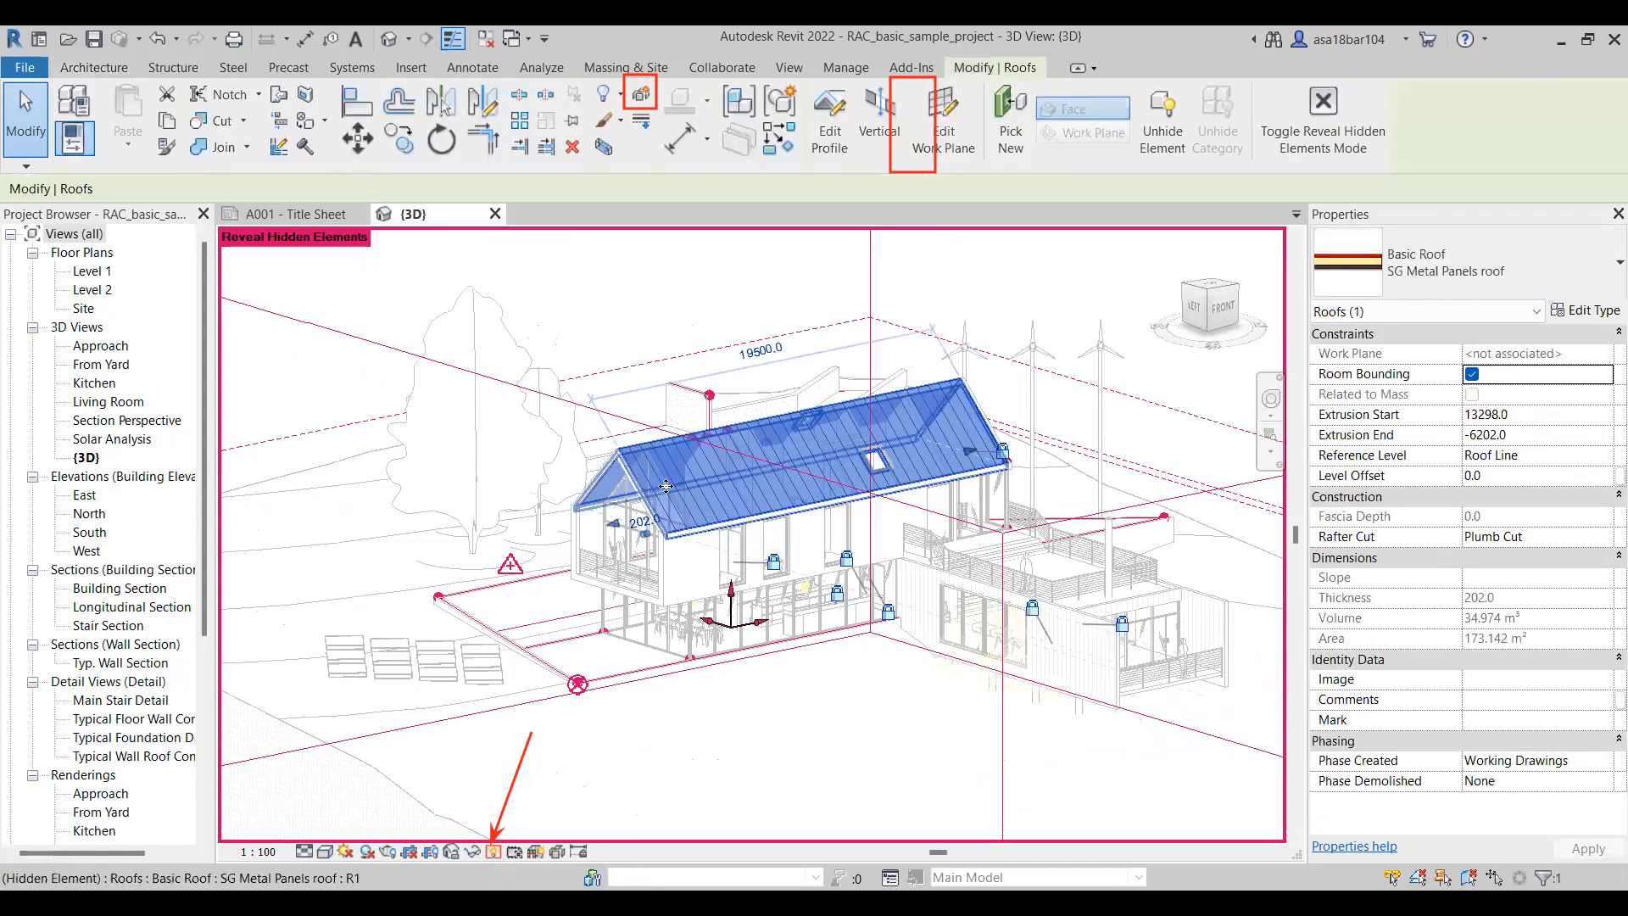
{"action": "right_click", "coordinate": [668, 487]}
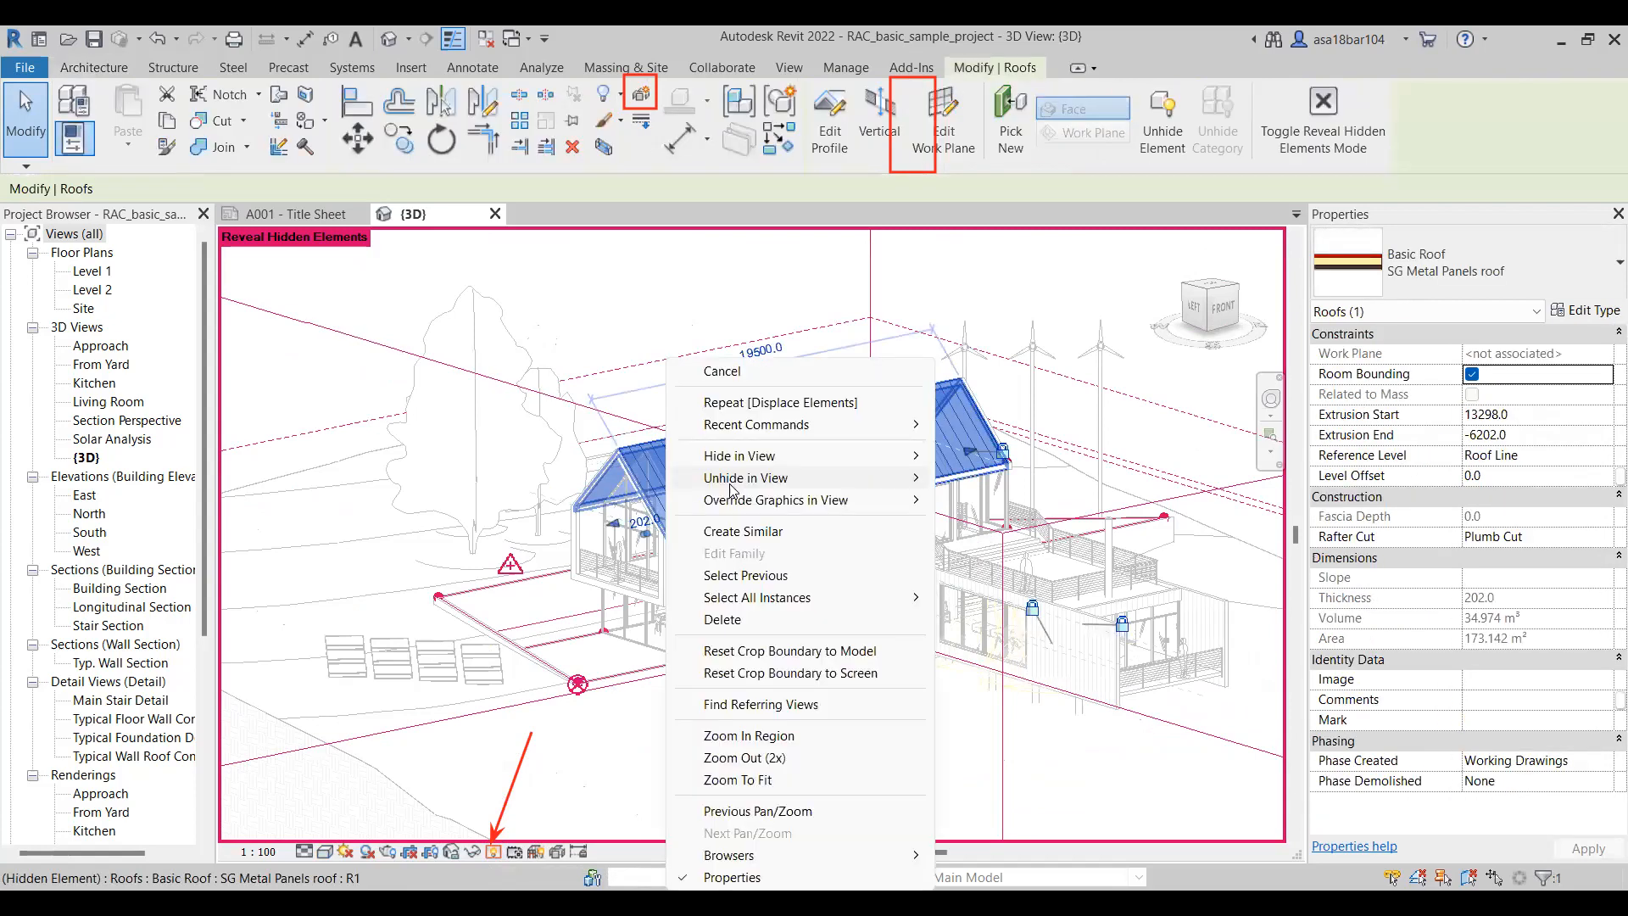
{"action": "mouse_move", "coordinate": [730, 484]}
{"action": "left_click", "coordinate": [973, 479]}
{"action": "scroll", "coordinate": [780, 485], "scroll_direction": "down", "scroll_amount": 4}
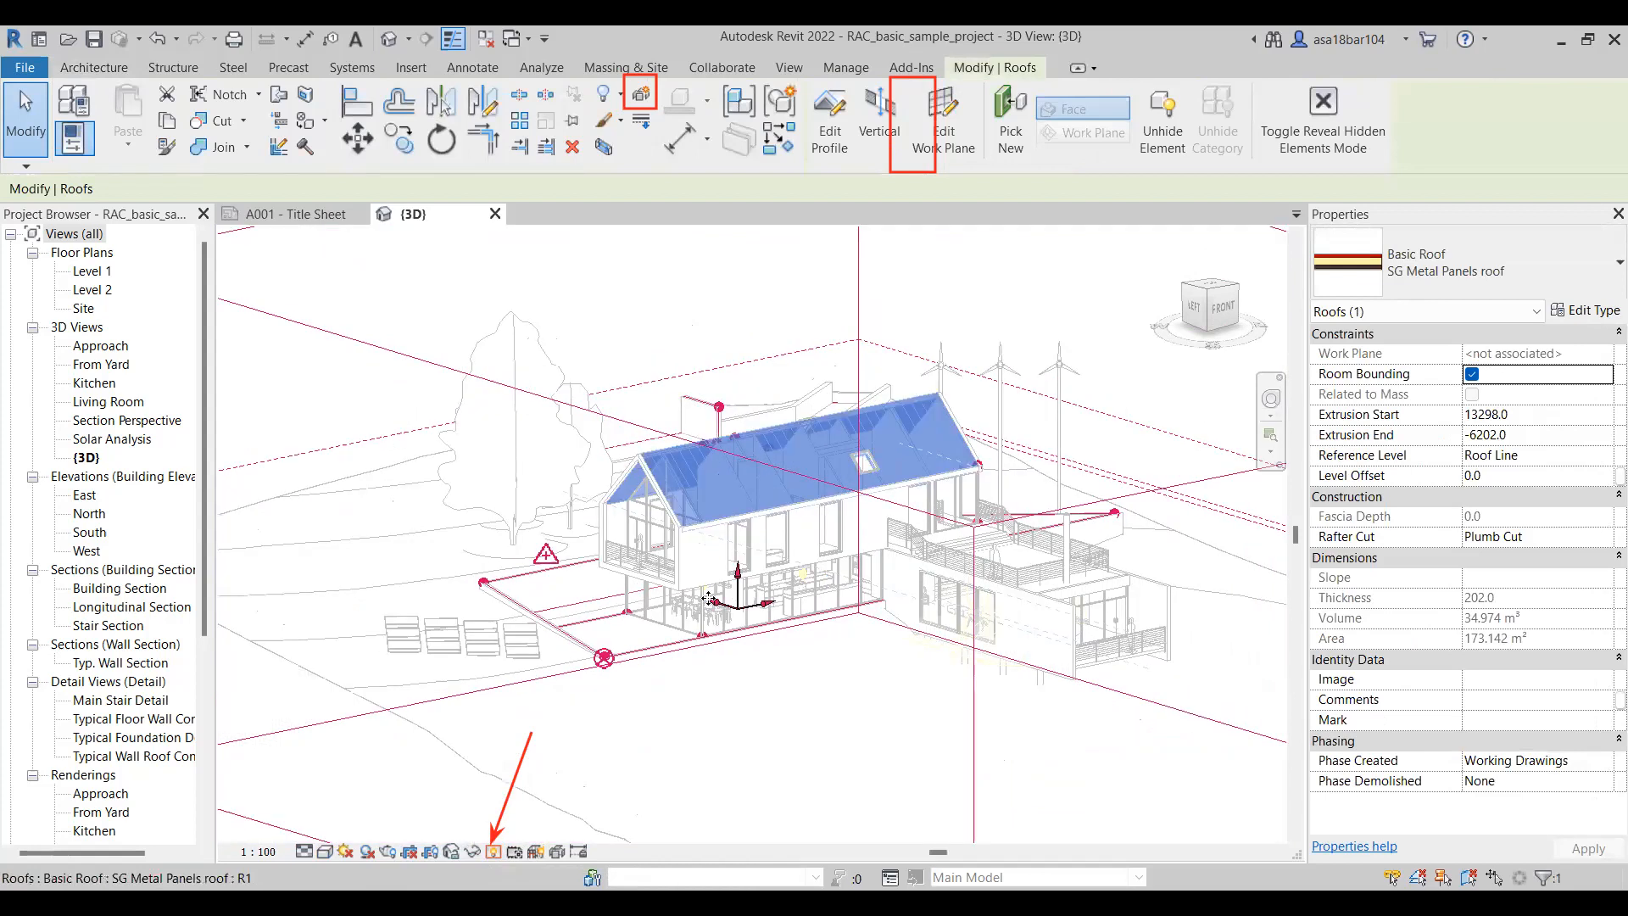
{"action": "key", "text": "Escape"}
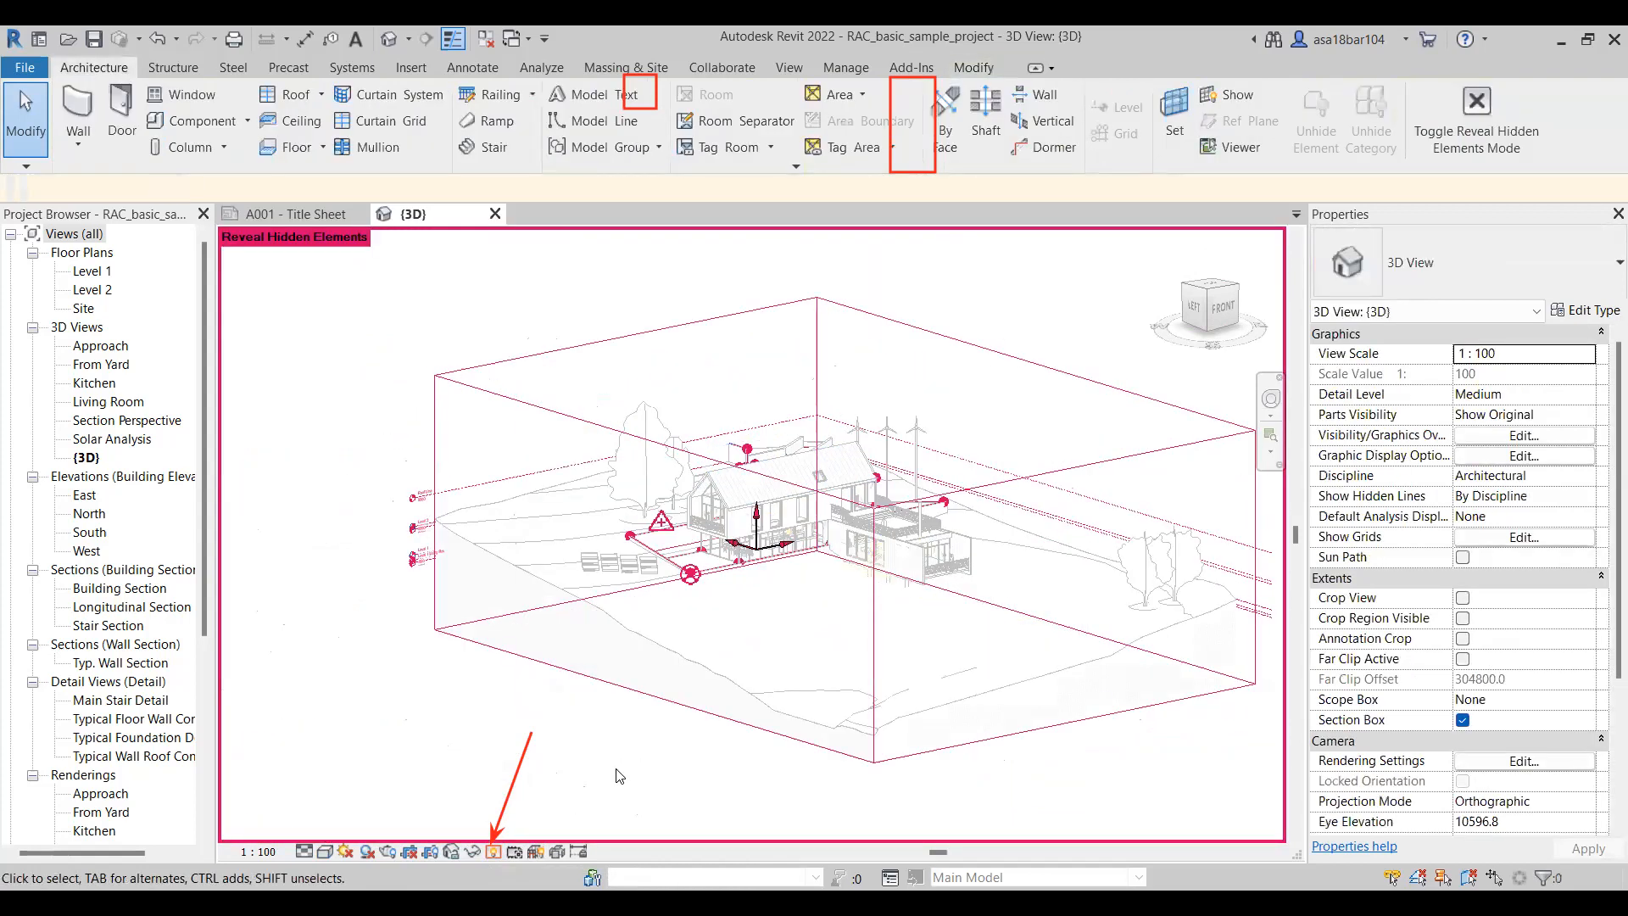
{"action": "left_click", "coordinate": [494, 852]}
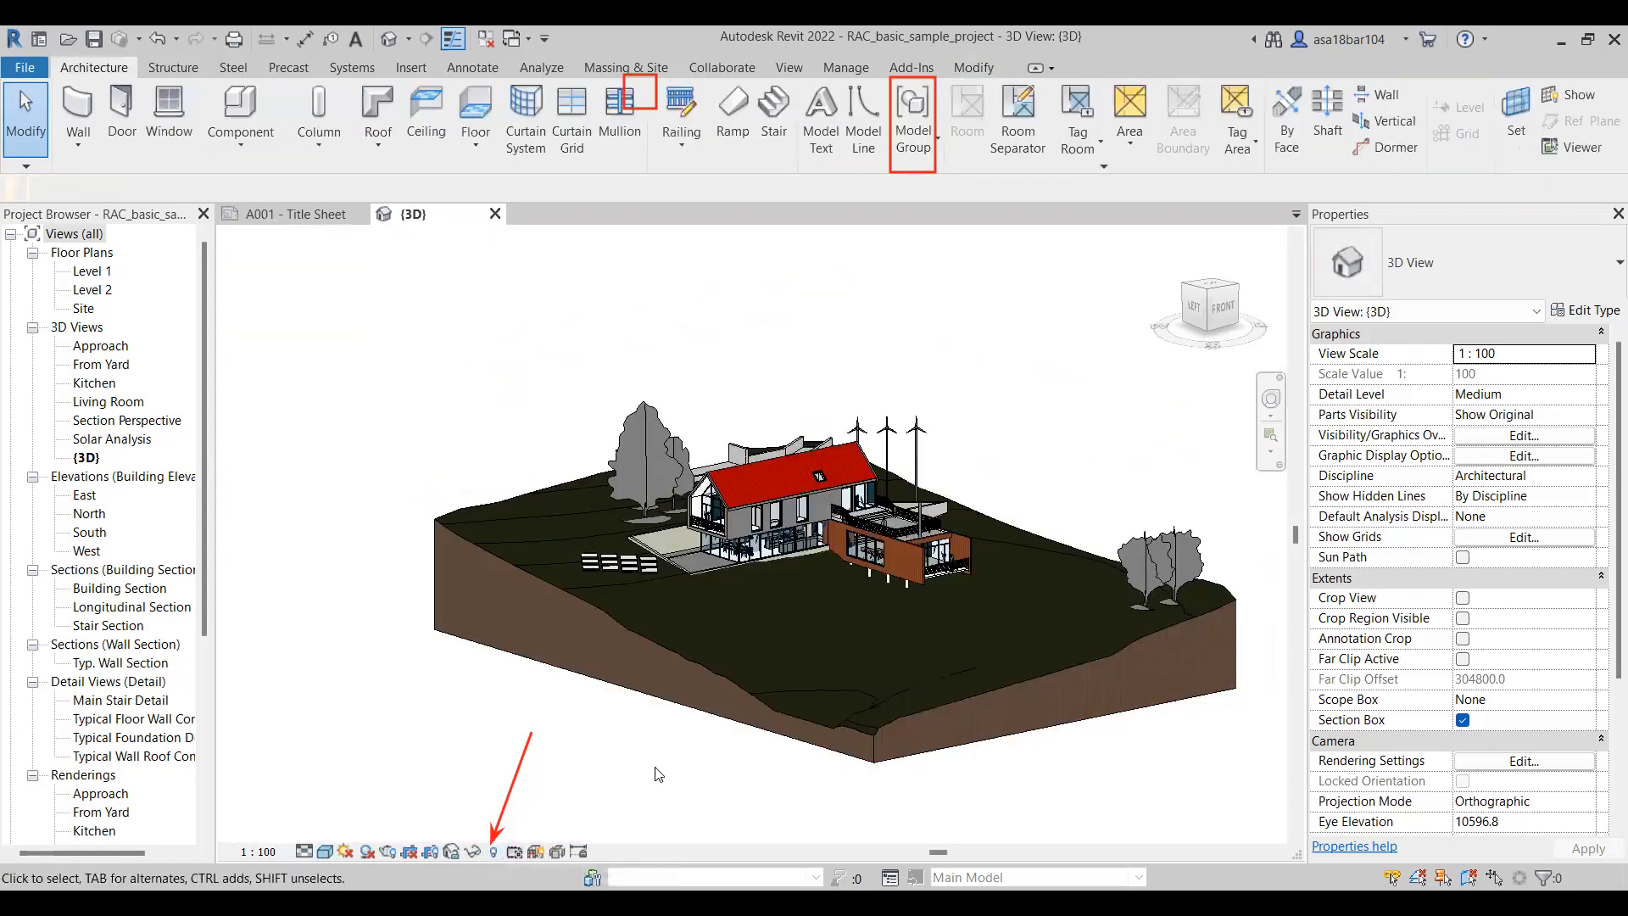
View the A001 - Title Sheet and return to the default 3D view
{"action": "scroll", "coordinate": [817, 455], "scroll_direction": "up", "scroll_amount": 2}
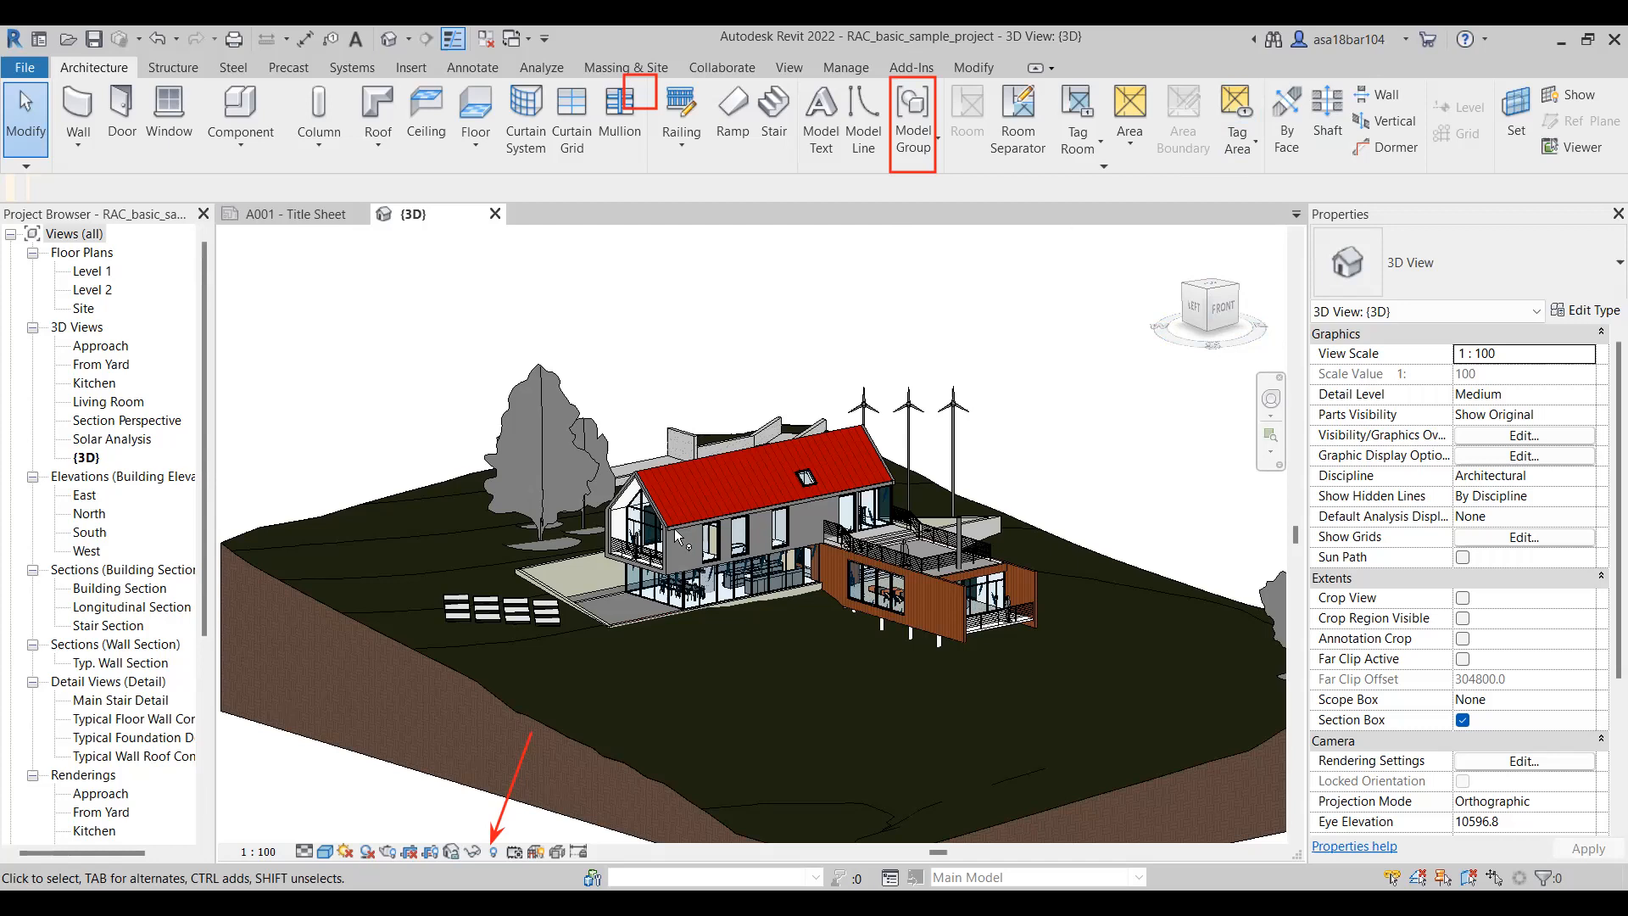
{"action": "scroll", "coordinate": [746, 407], "scroll_direction": "down", "scroll_amount": 2}
{"action": "scroll", "coordinate": [882, 365], "scroll_direction": "down", "scroll_amount": 2}
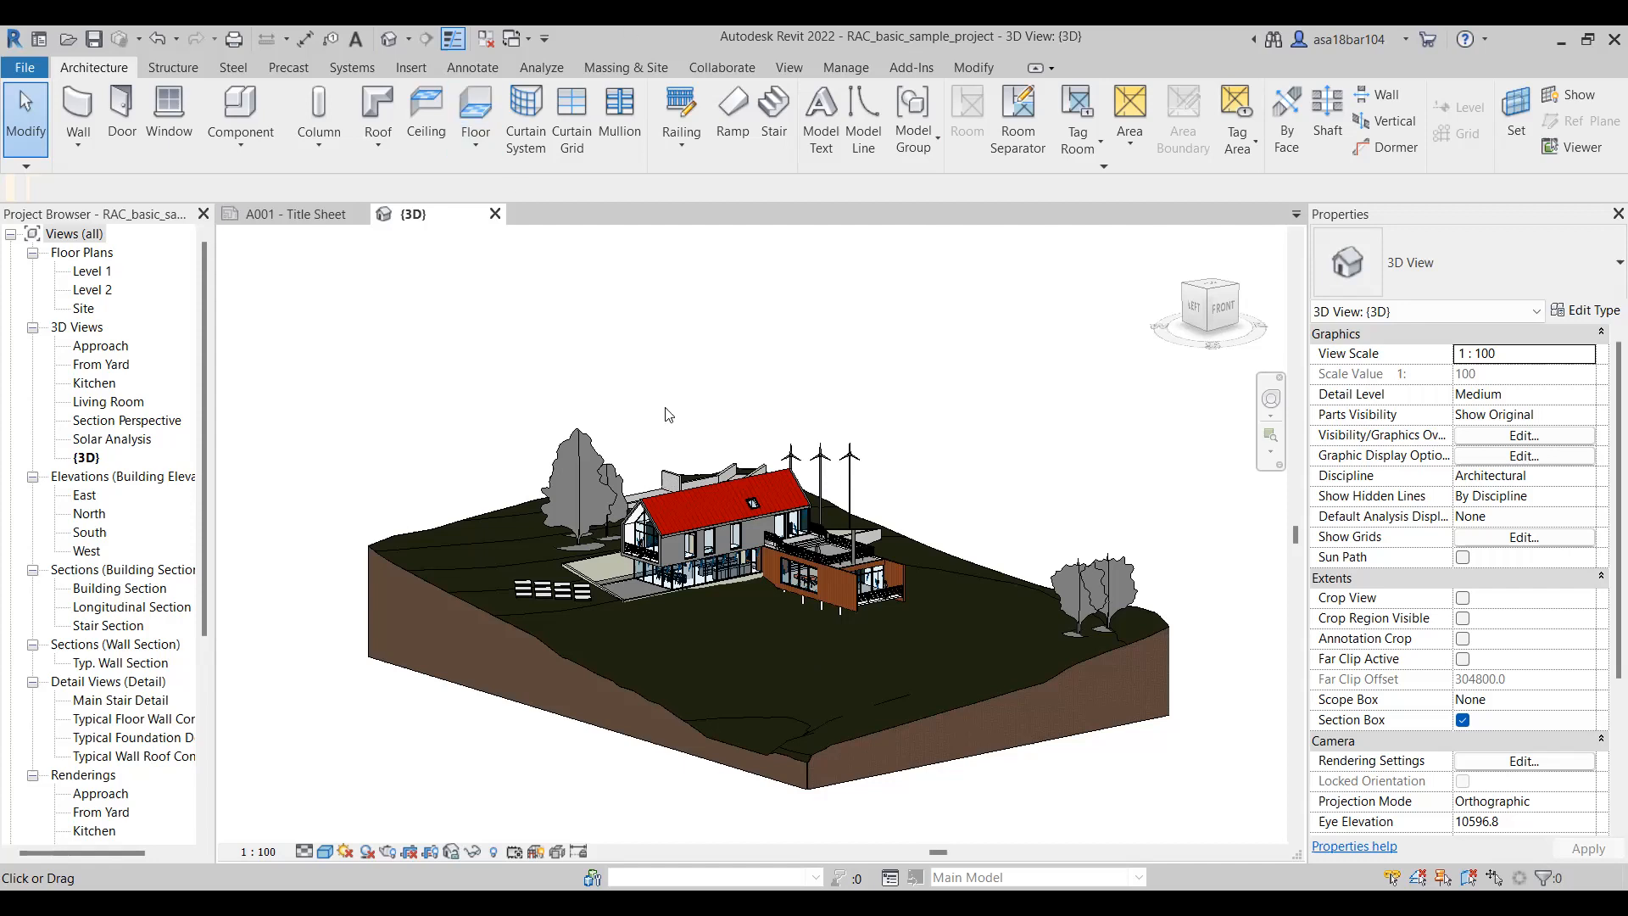
{"action": "left_click", "coordinate": [316, 211]}
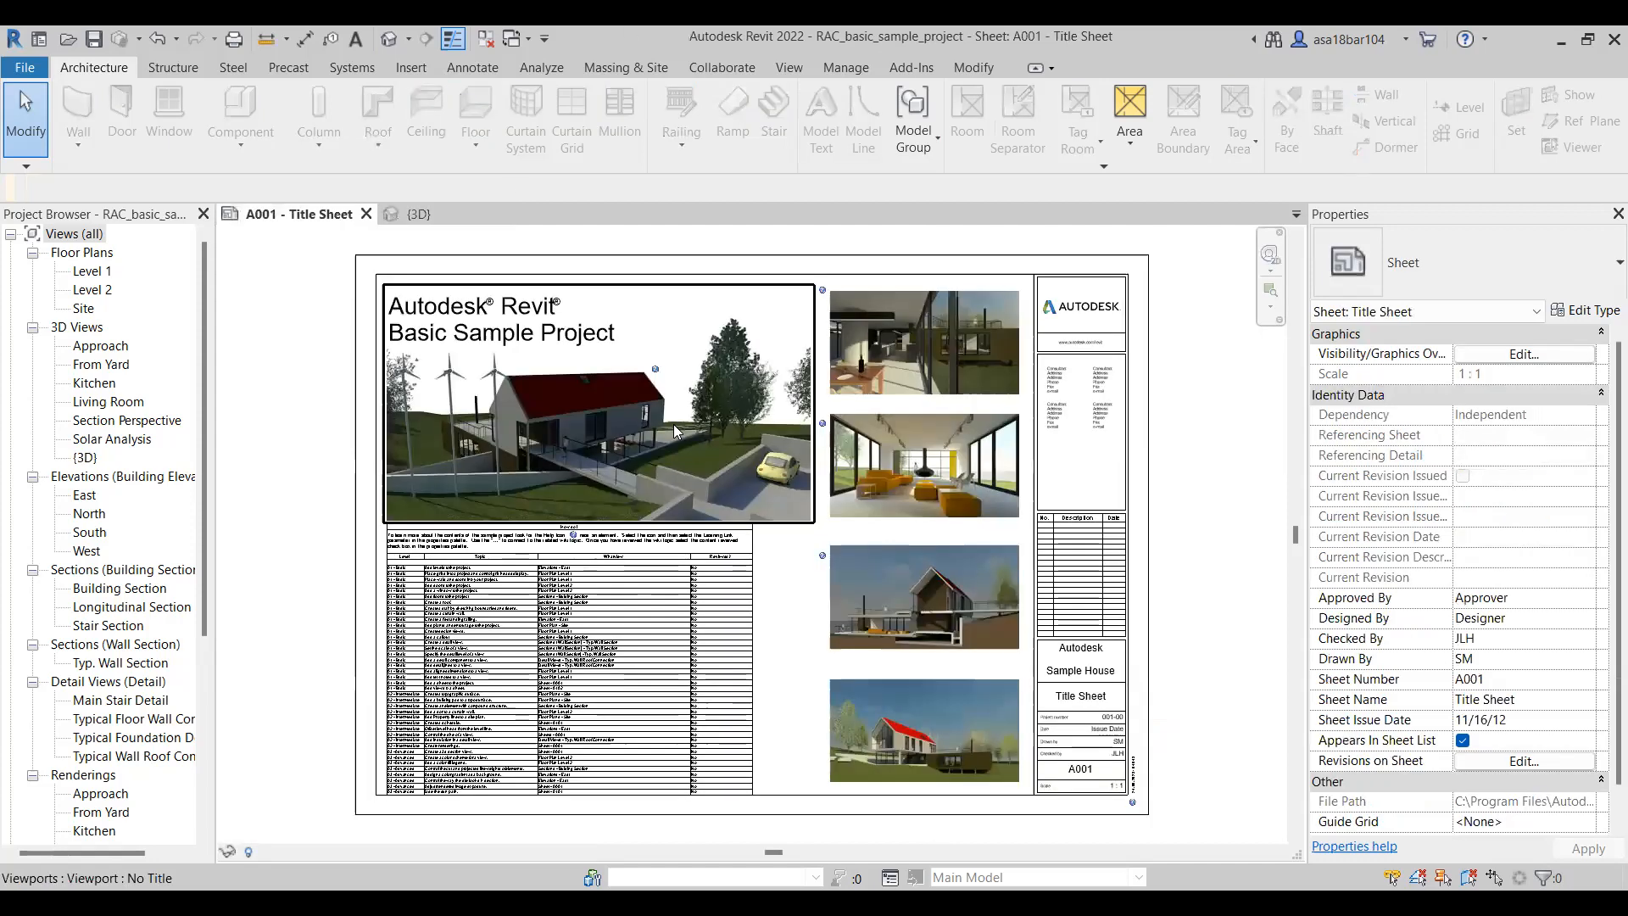
{"action": "left_click", "coordinate": [389, 42]}
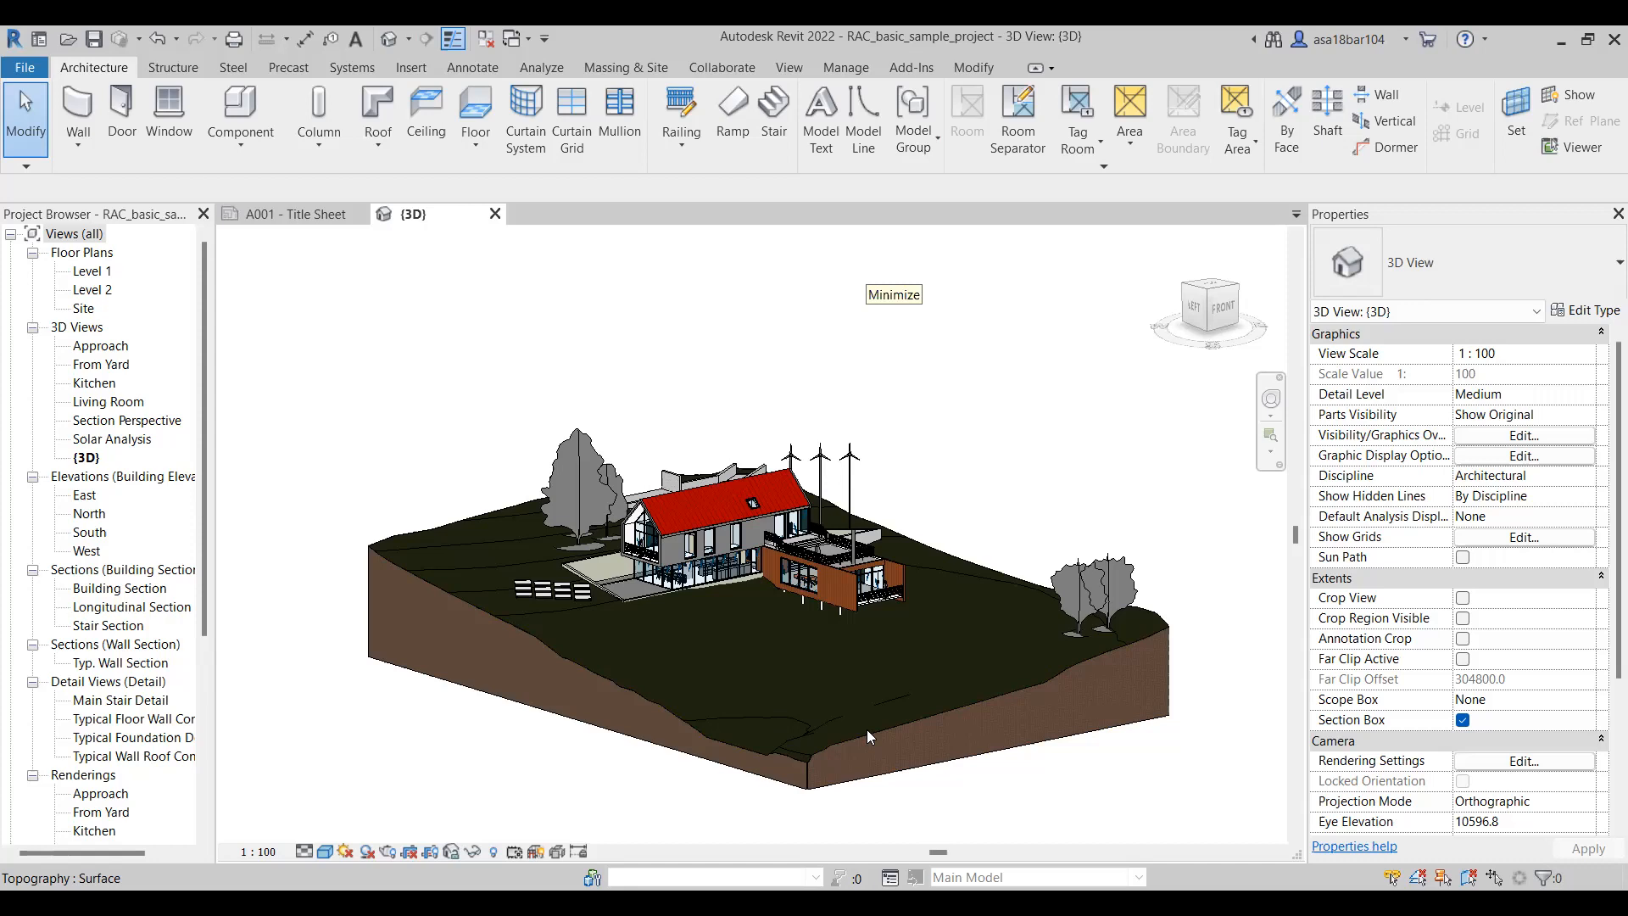
Browse for a file to open in the Samples folder under C:, Program Files, Autodesk, Revit 2022
{"action": "left_click", "coordinate": [34, 76]}
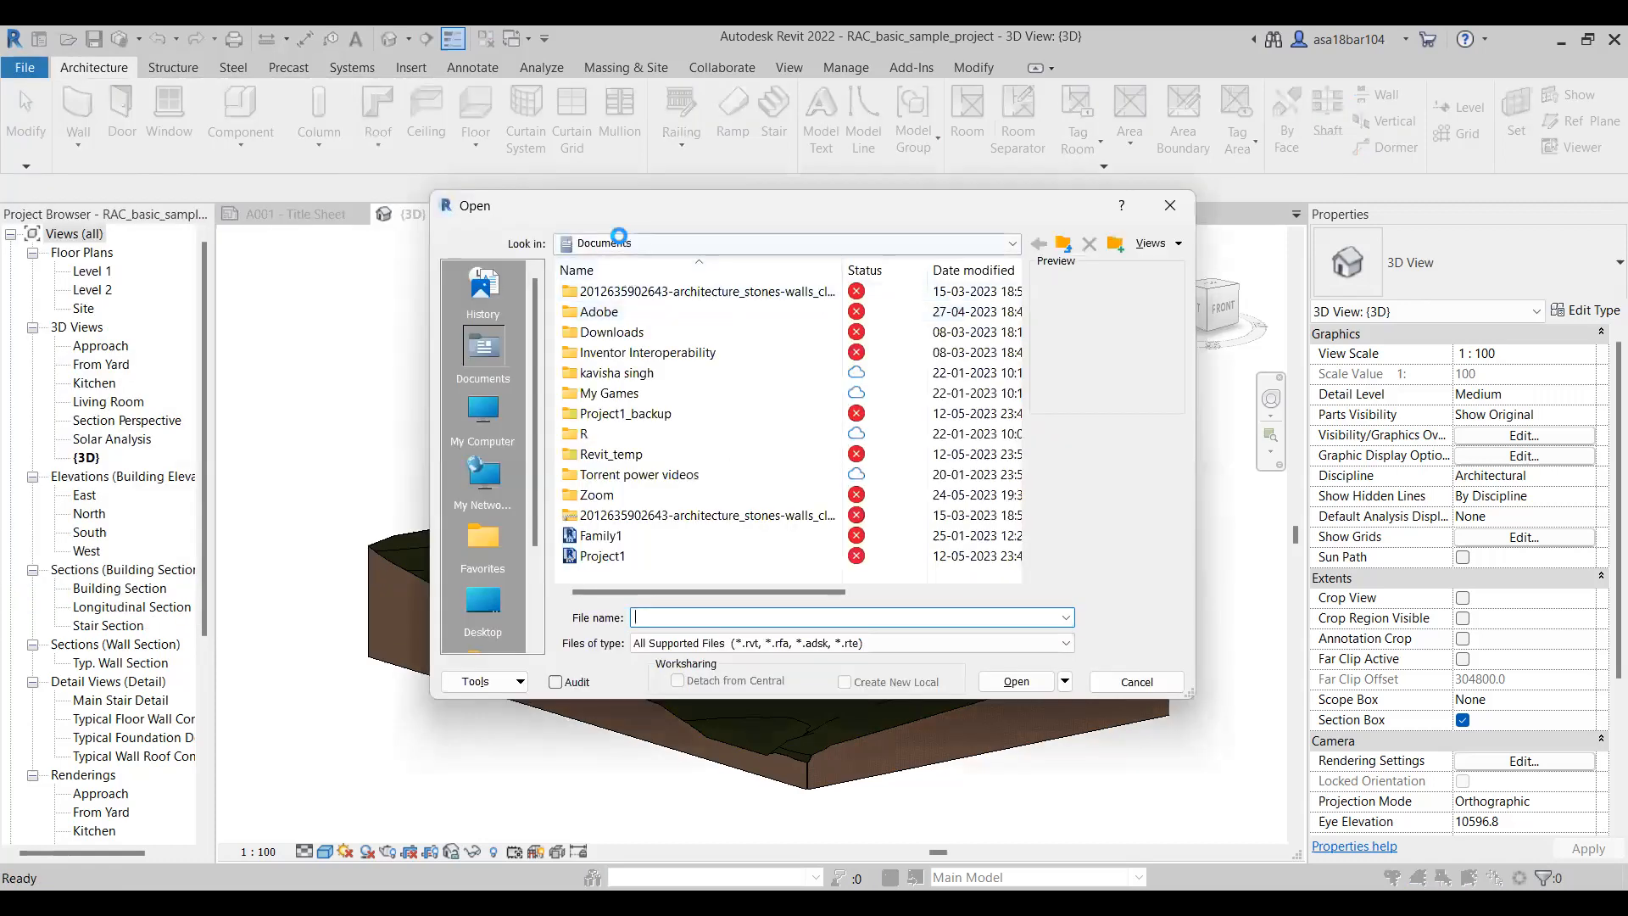
{"action": "left_click", "coordinate": [619, 241]}
{"action": "left_click", "coordinate": [654, 283]}
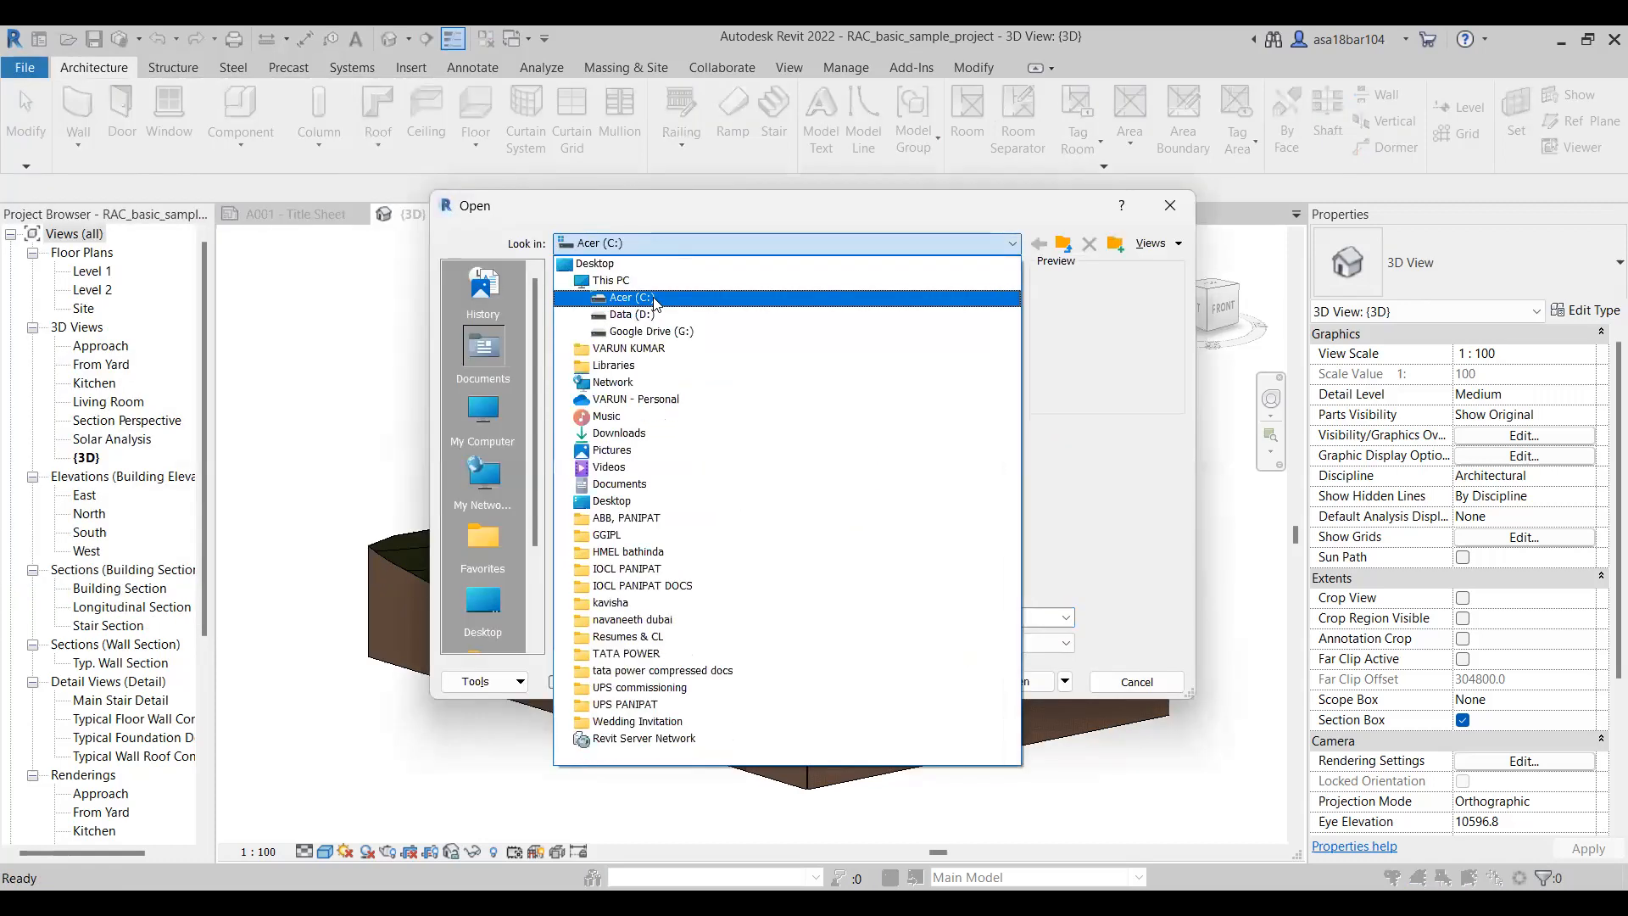
{"action": "left_click", "coordinate": [654, 298]}
{"action": "double_click", "coordinate": [616, 463]}
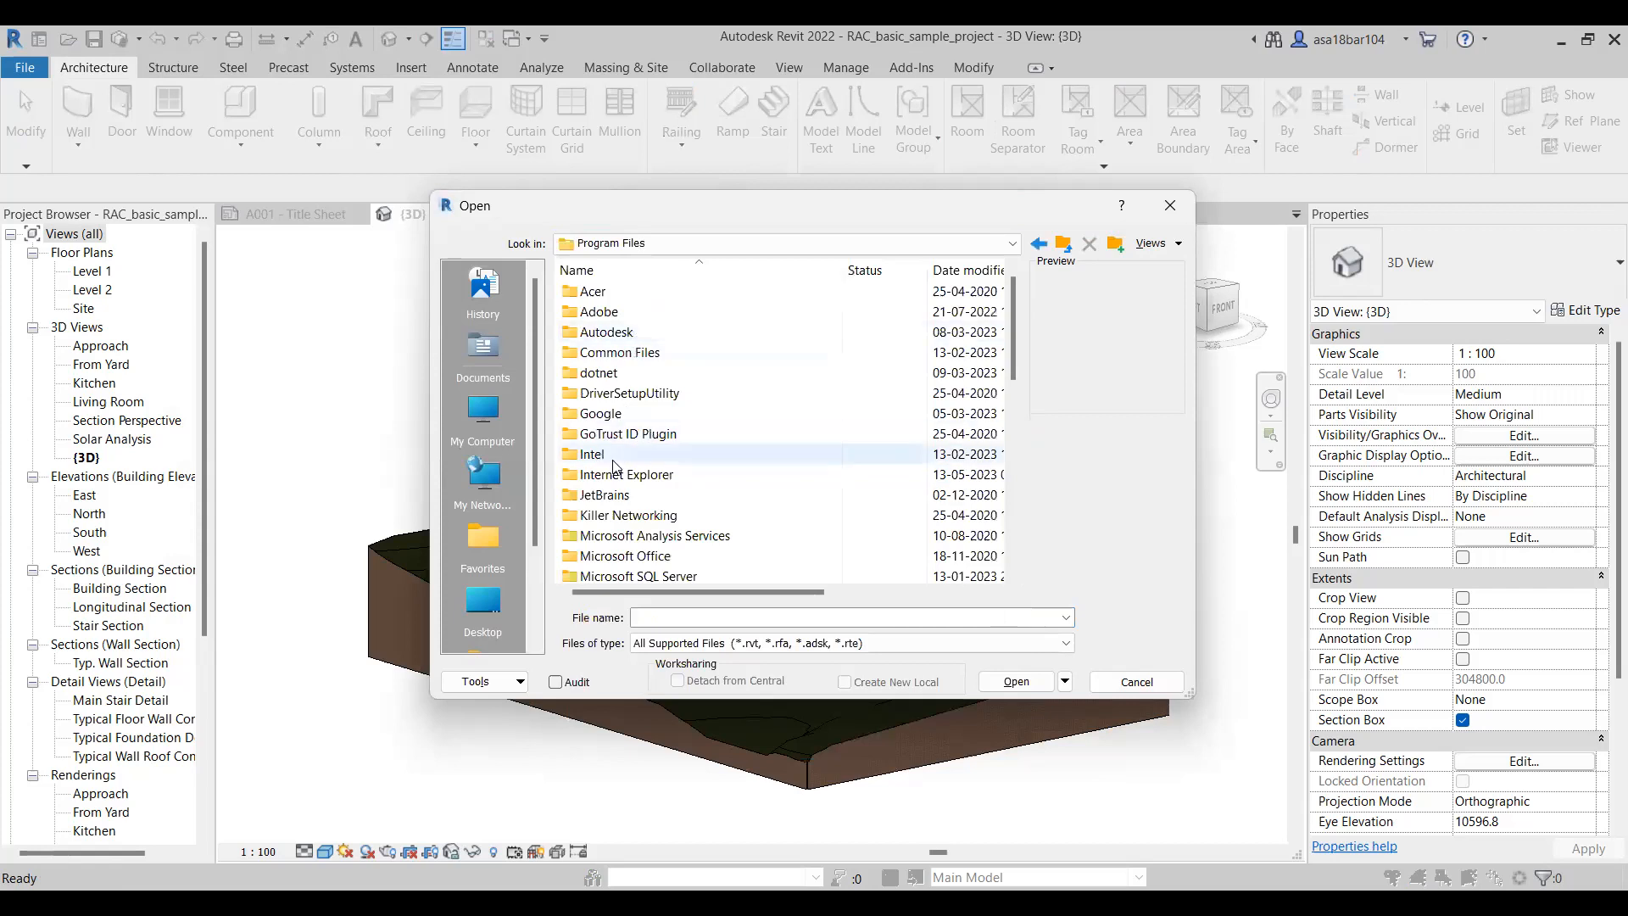
{"action": "double_click", "coordinate": [619, 330]}
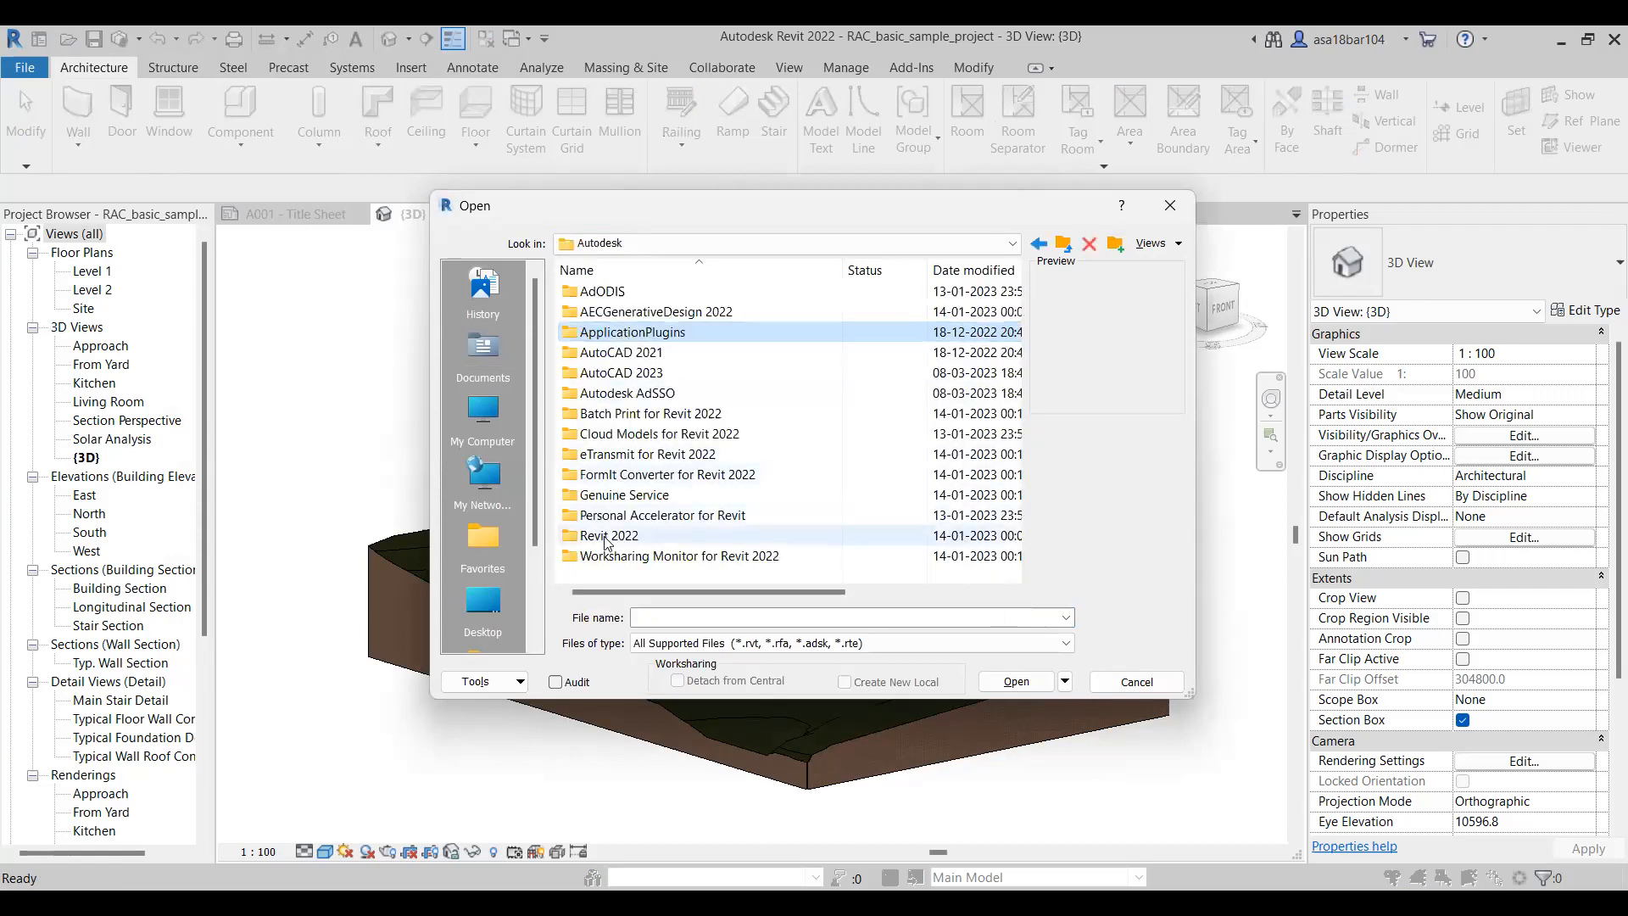
{"action": "double_click", "coordinate": [607, 536]}
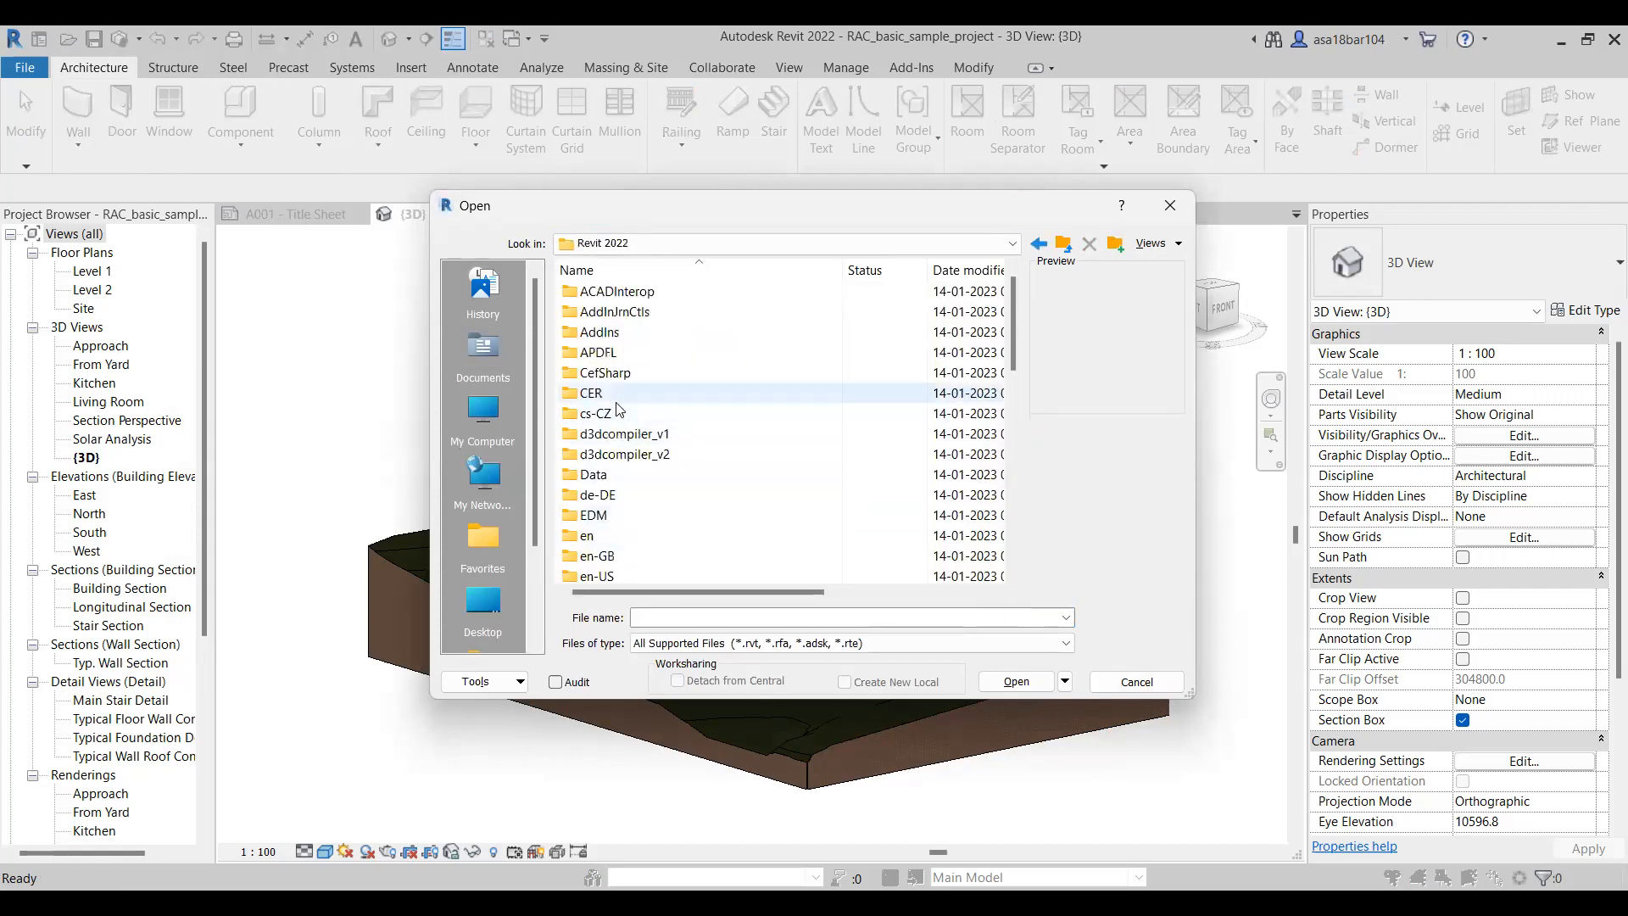
{"action": "scroll", "coordinate": [616, 408], "scroll_direction": "down", "scroll_amount": 6}
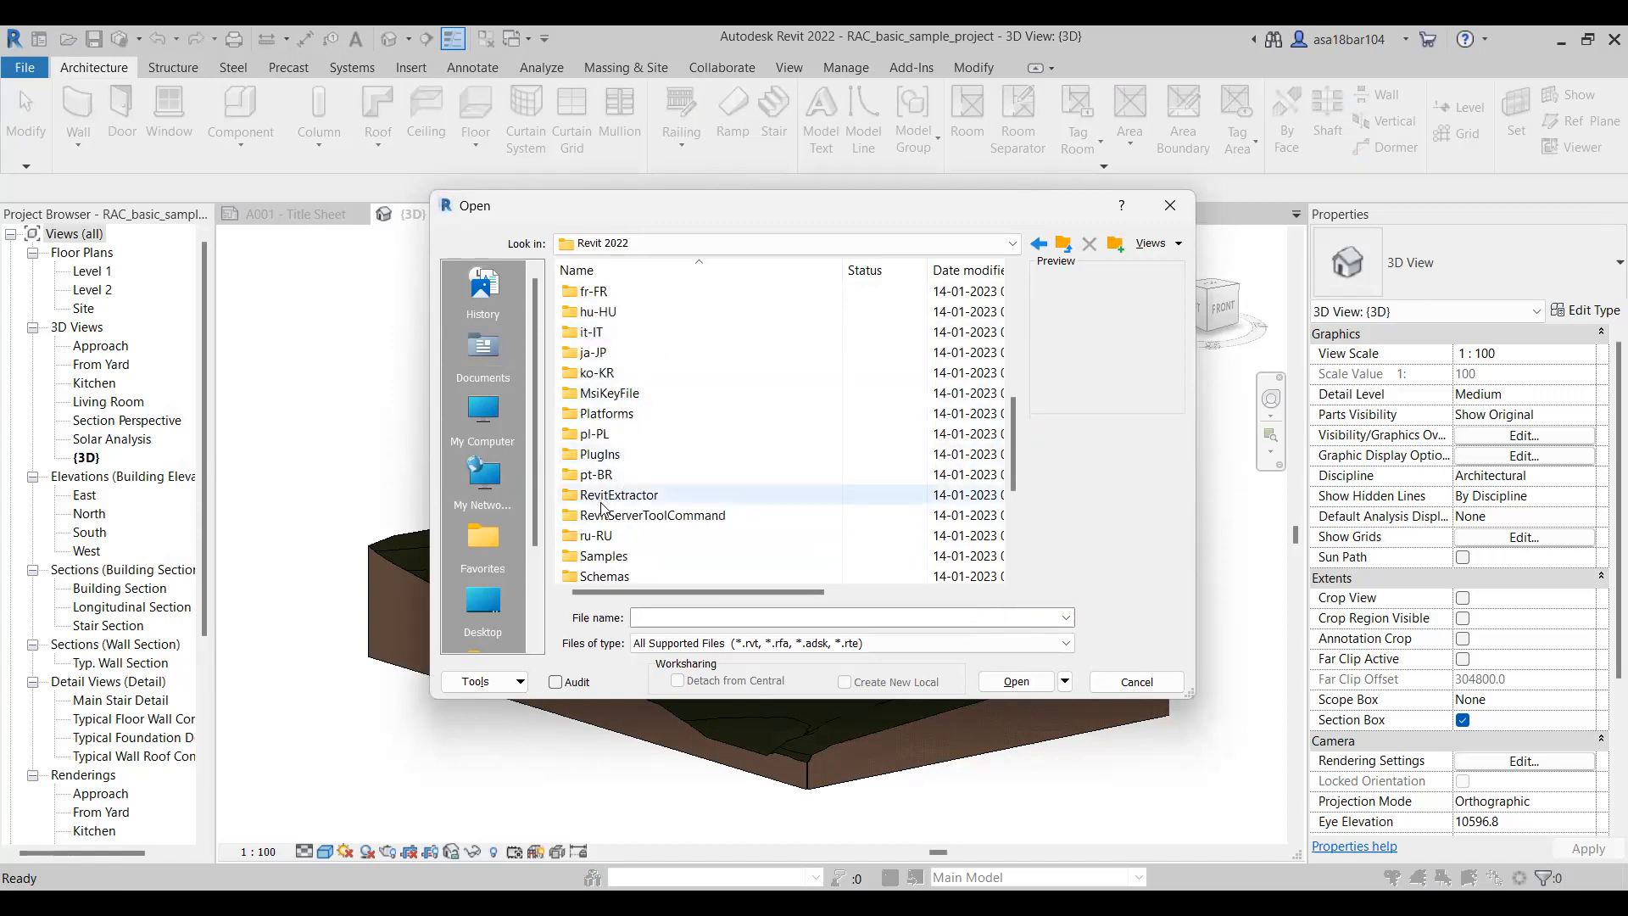
{"action": "double_click", "coordinate": [659, 556]}
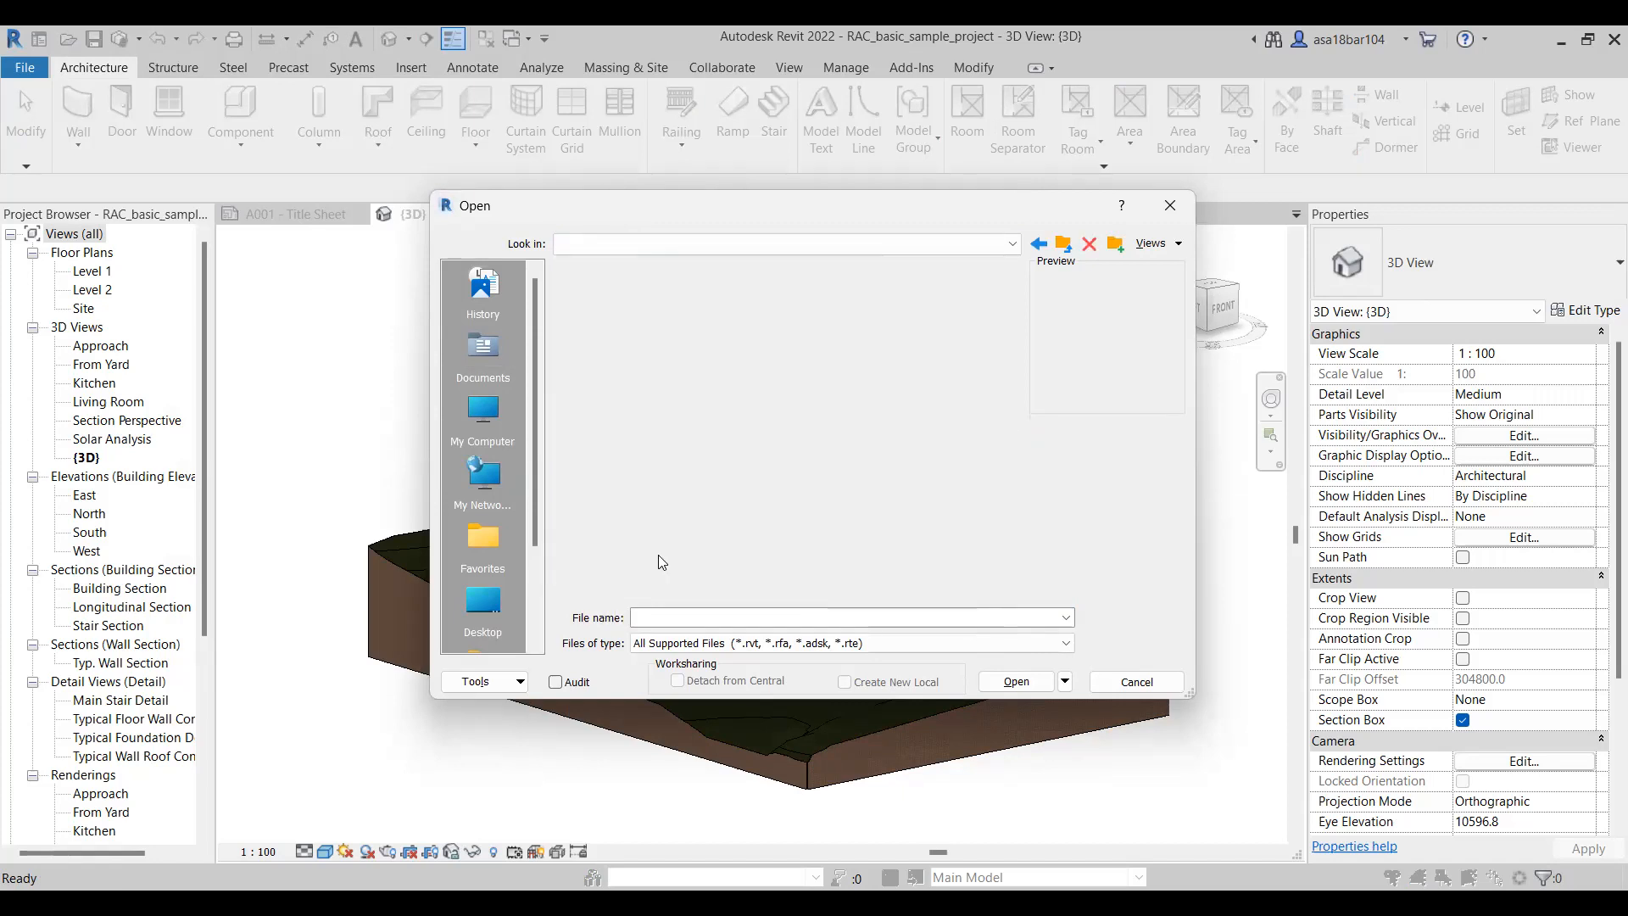
Preview the rac_basic_sample_project file, check its folder path, and close the Open dialog without opening it
{"action": "left_click", "coordinate": [644, 394]}
{"action": "left_click", "coordinate": [640, 414]}
{"action": "left_click", "coordinate": [723, 245]}
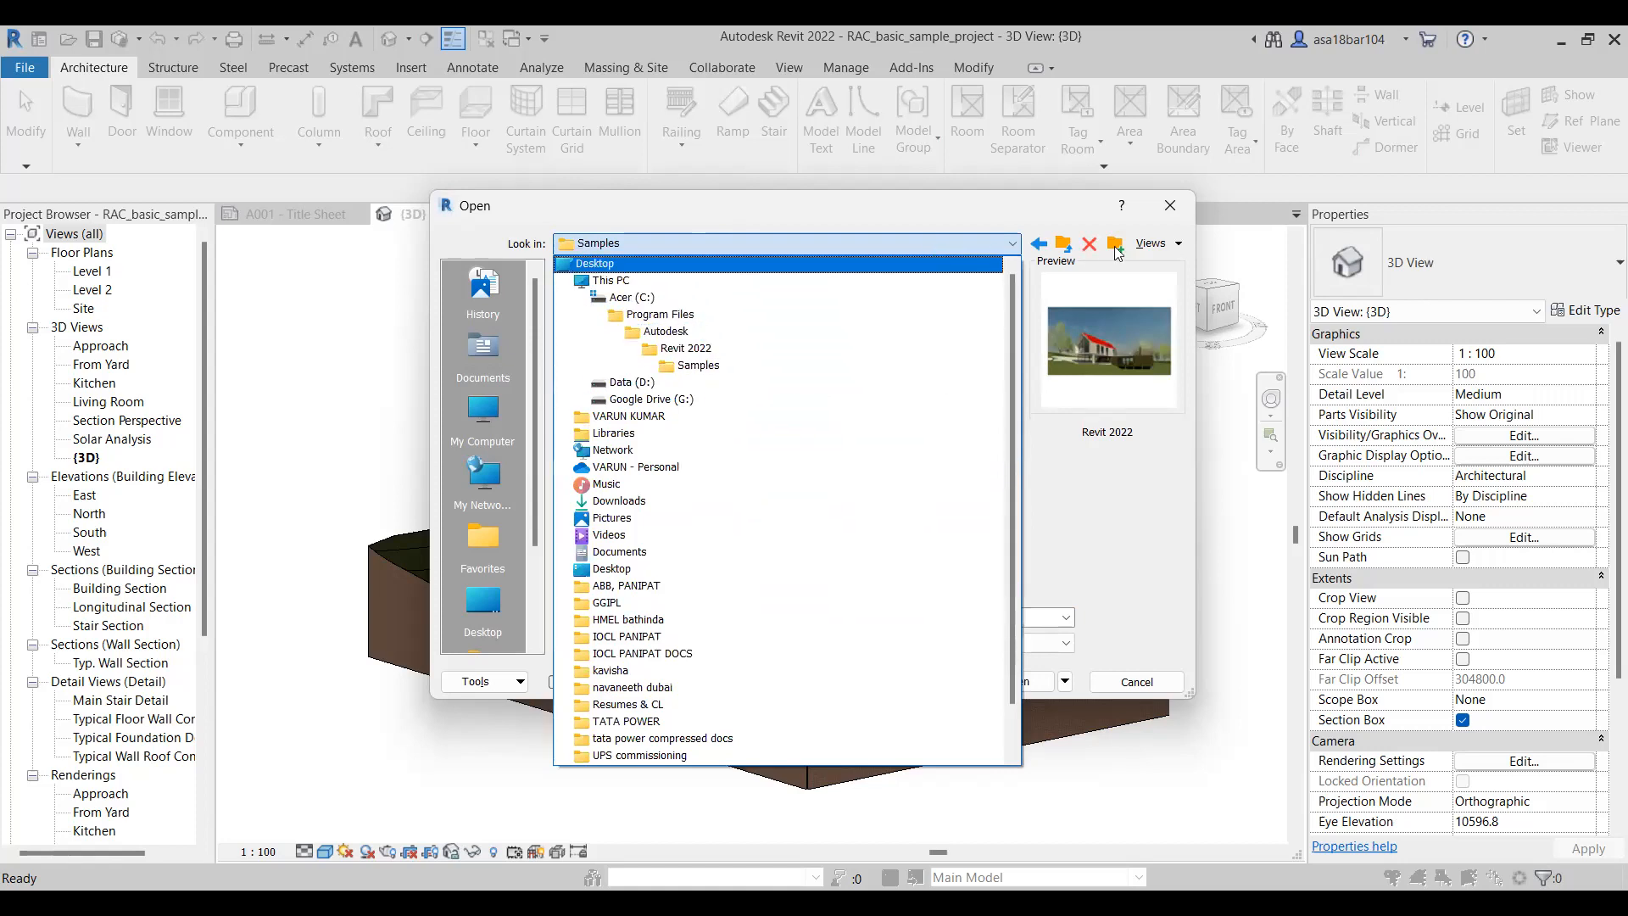
{"action": "left_click", "coordinate": [1171, 212]}
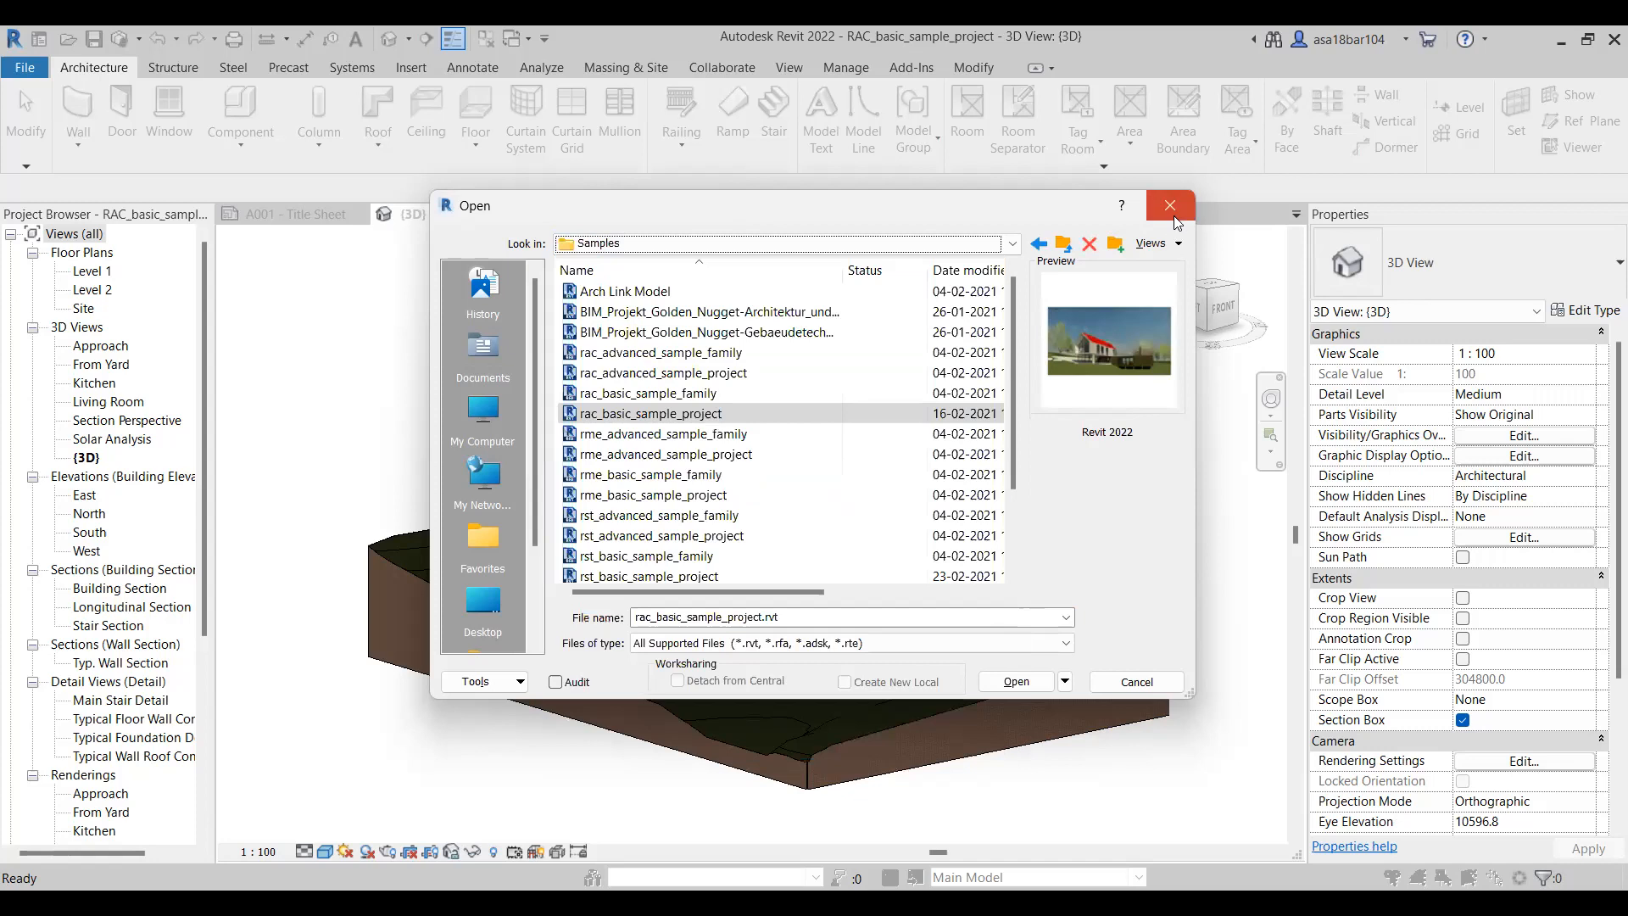
{"action": "left_click", "coordinate": [1175, 219]}
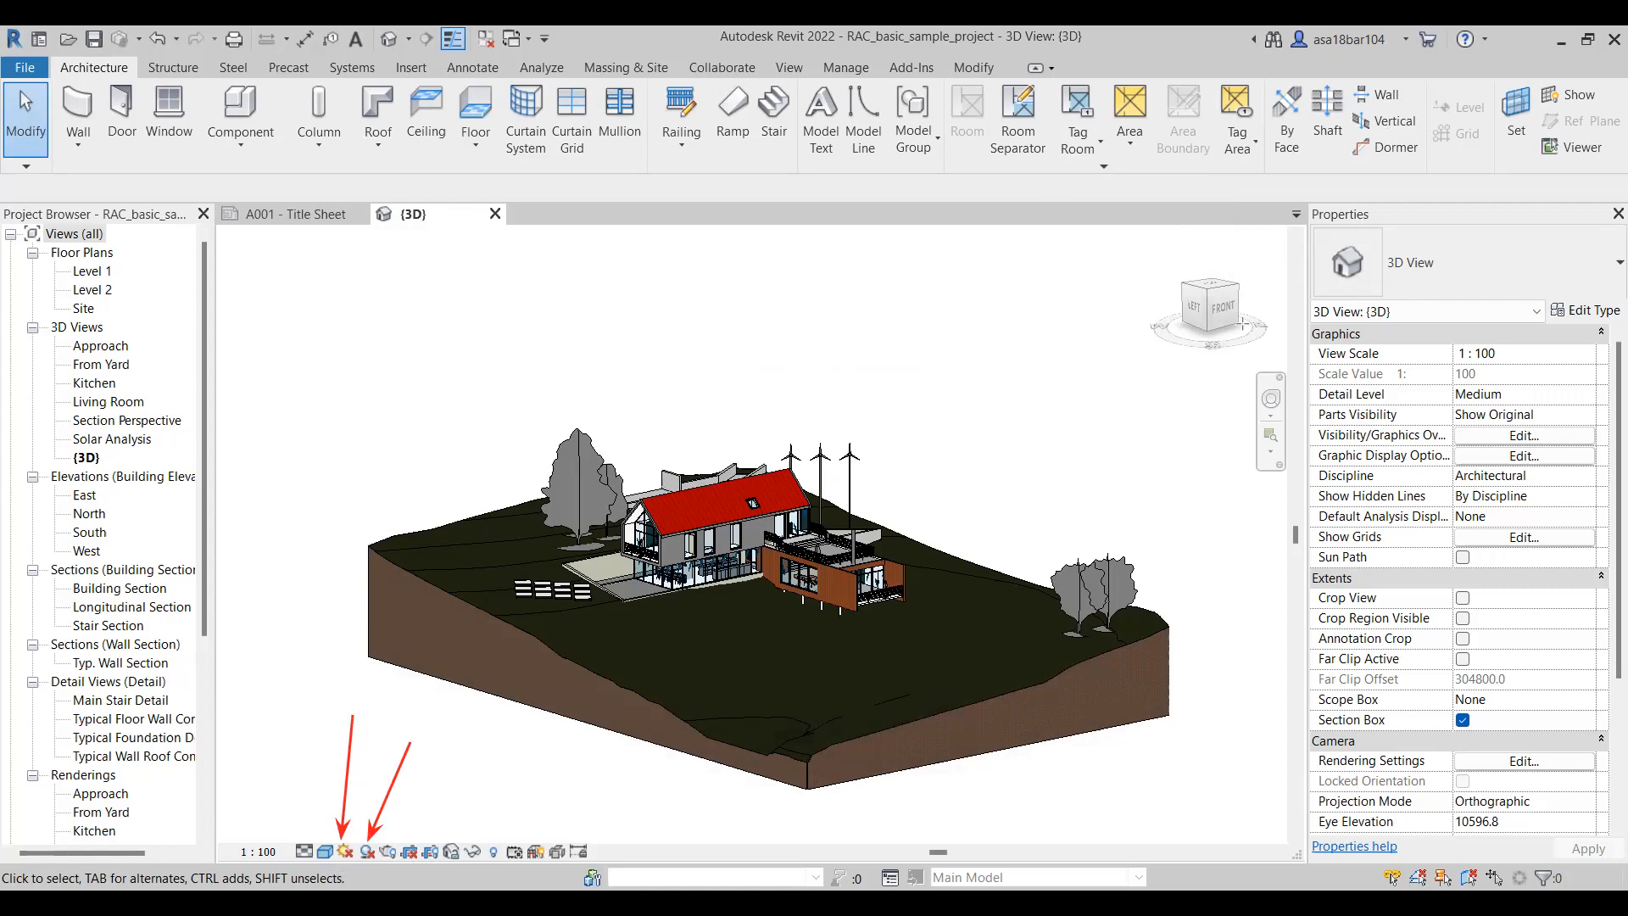
Turn on the sun path in the 3D view, using the specified project location, date, and time
{"action": "left_click", "coordinate": [345, 853]}
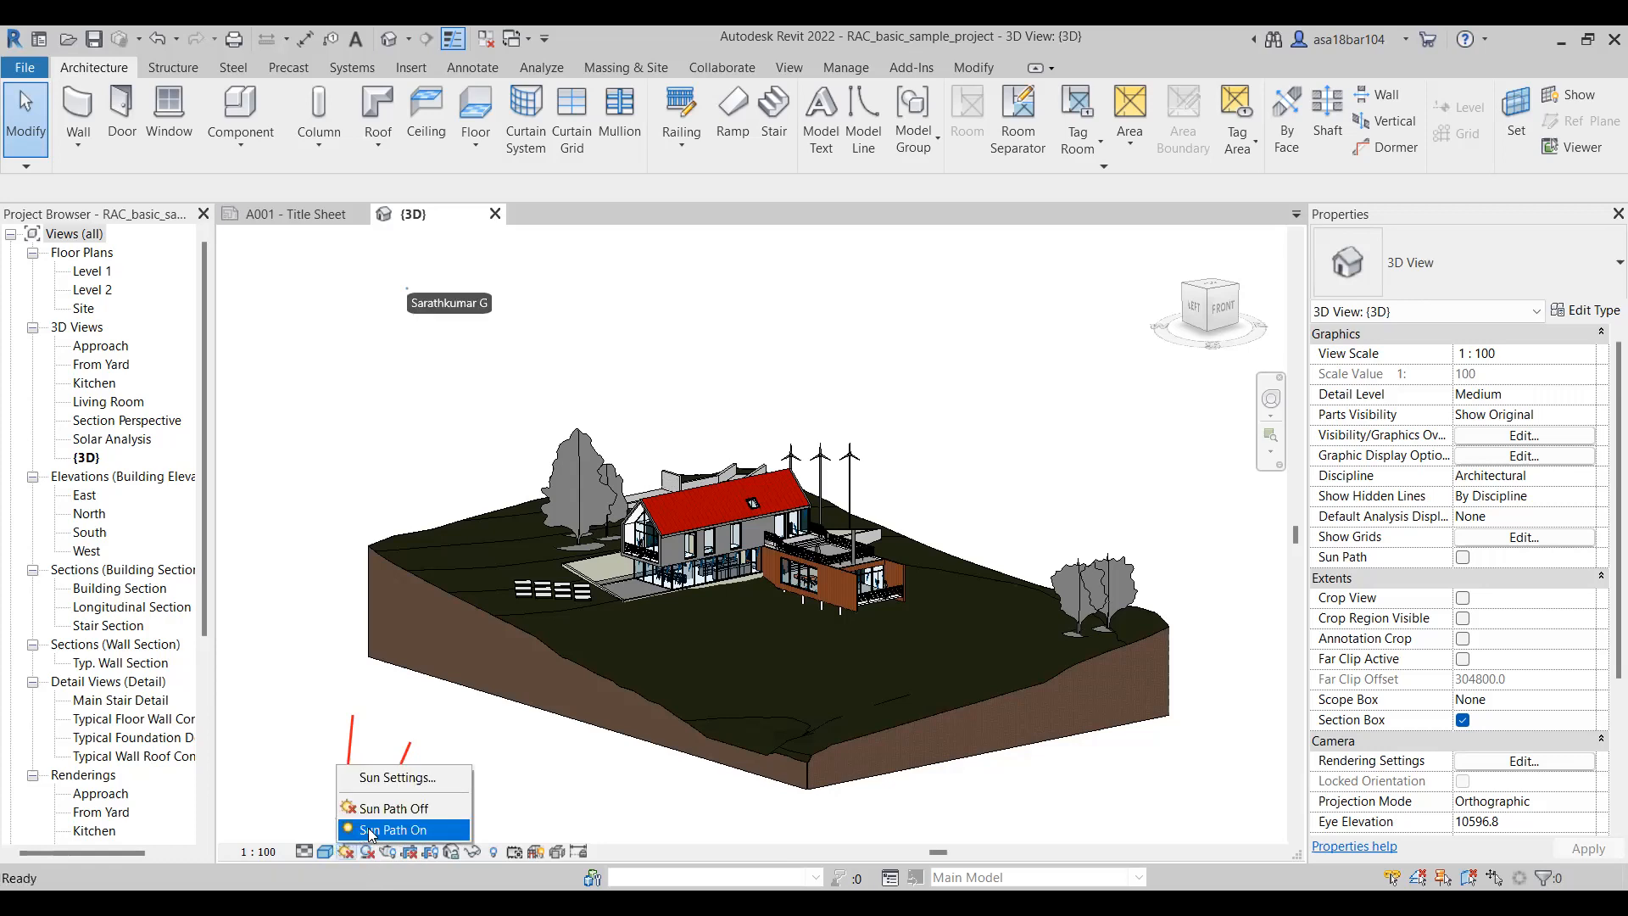
{"action": "left_click", "coordinate": [370, 830]}
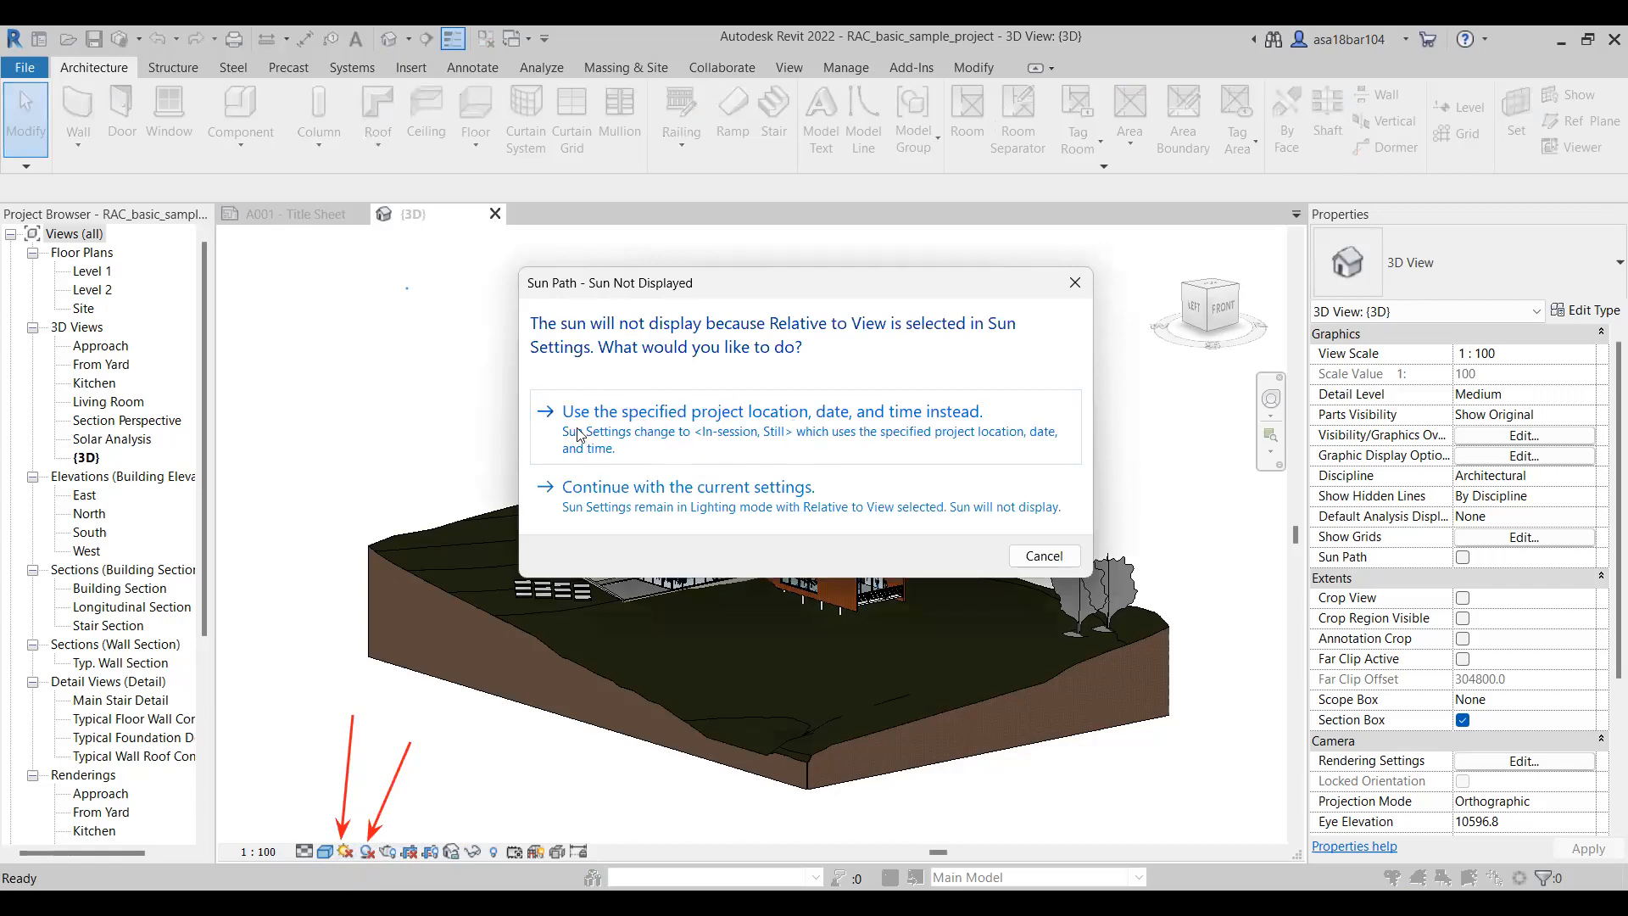
{"action": "left_click", "coordinate": [733, 413]}
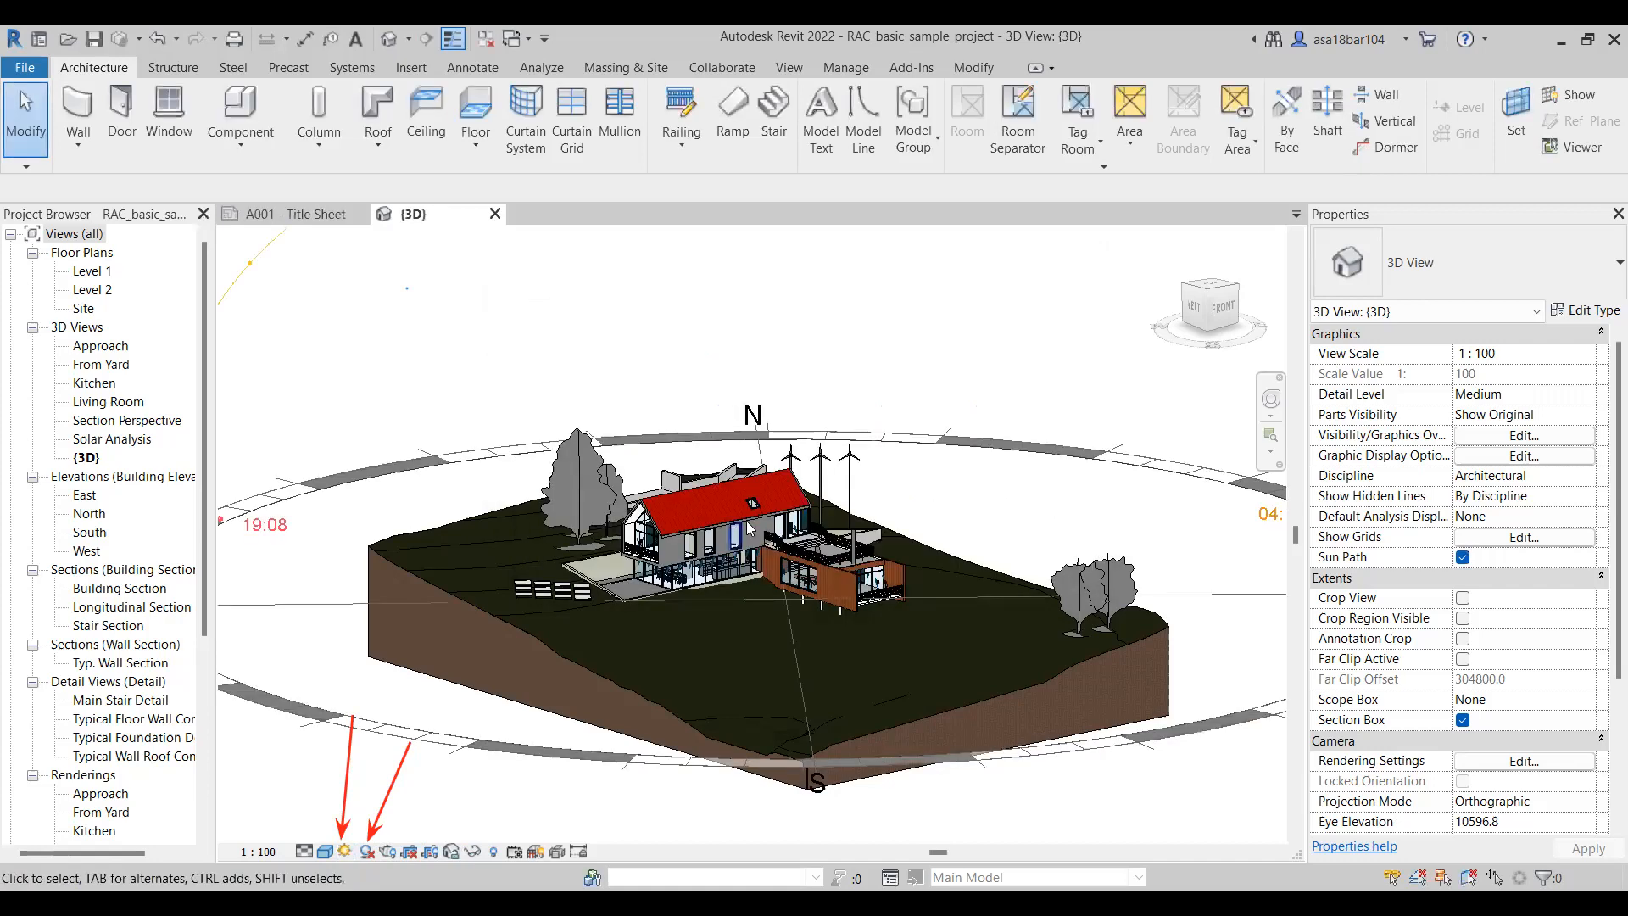
Examine the sun path around the house, including the compass ring, the sun's position, and the sunrise and sunset ends
{"action": "scroll", "coordinate": [642, 541], "scroll_direction": "down", "scroll_amount": 2}
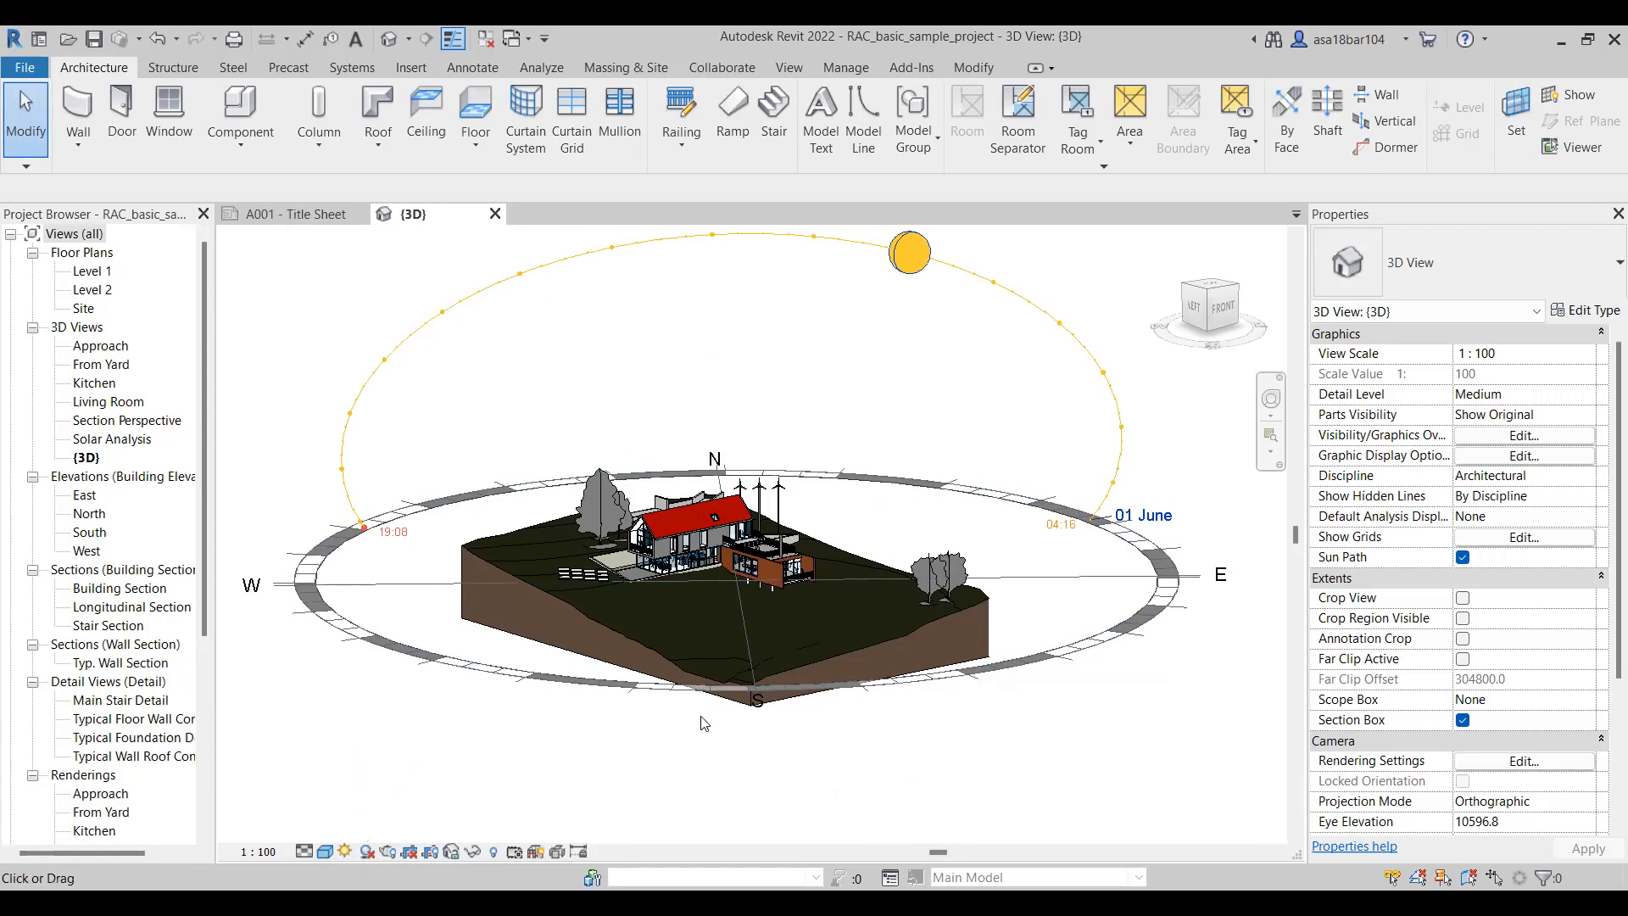
{"action": "scroll", "coordinate": [734, 623], "scroll_direction": "down", "scroll_amount": 2}
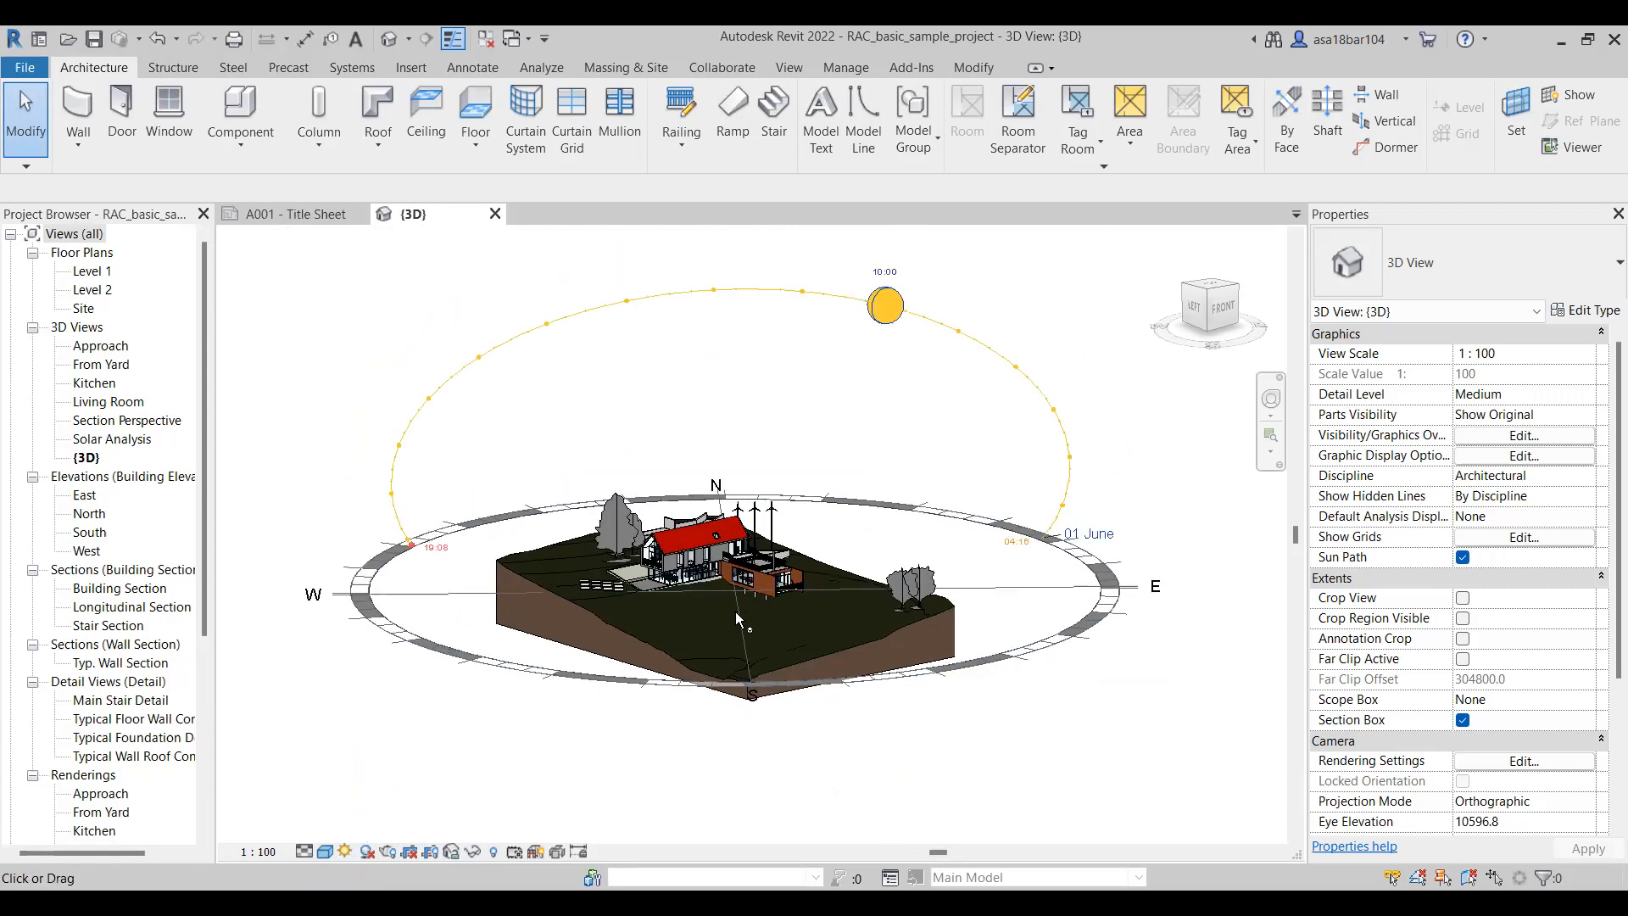
{"action": "scroll", "coordinate": [764, 490], "scroll_direction": "up", "scroll_amount": 2}
{"action": "middle_click_drag", "start_coordinate": [814, 502], "coordinate": [835, 578], "text": "shift"}
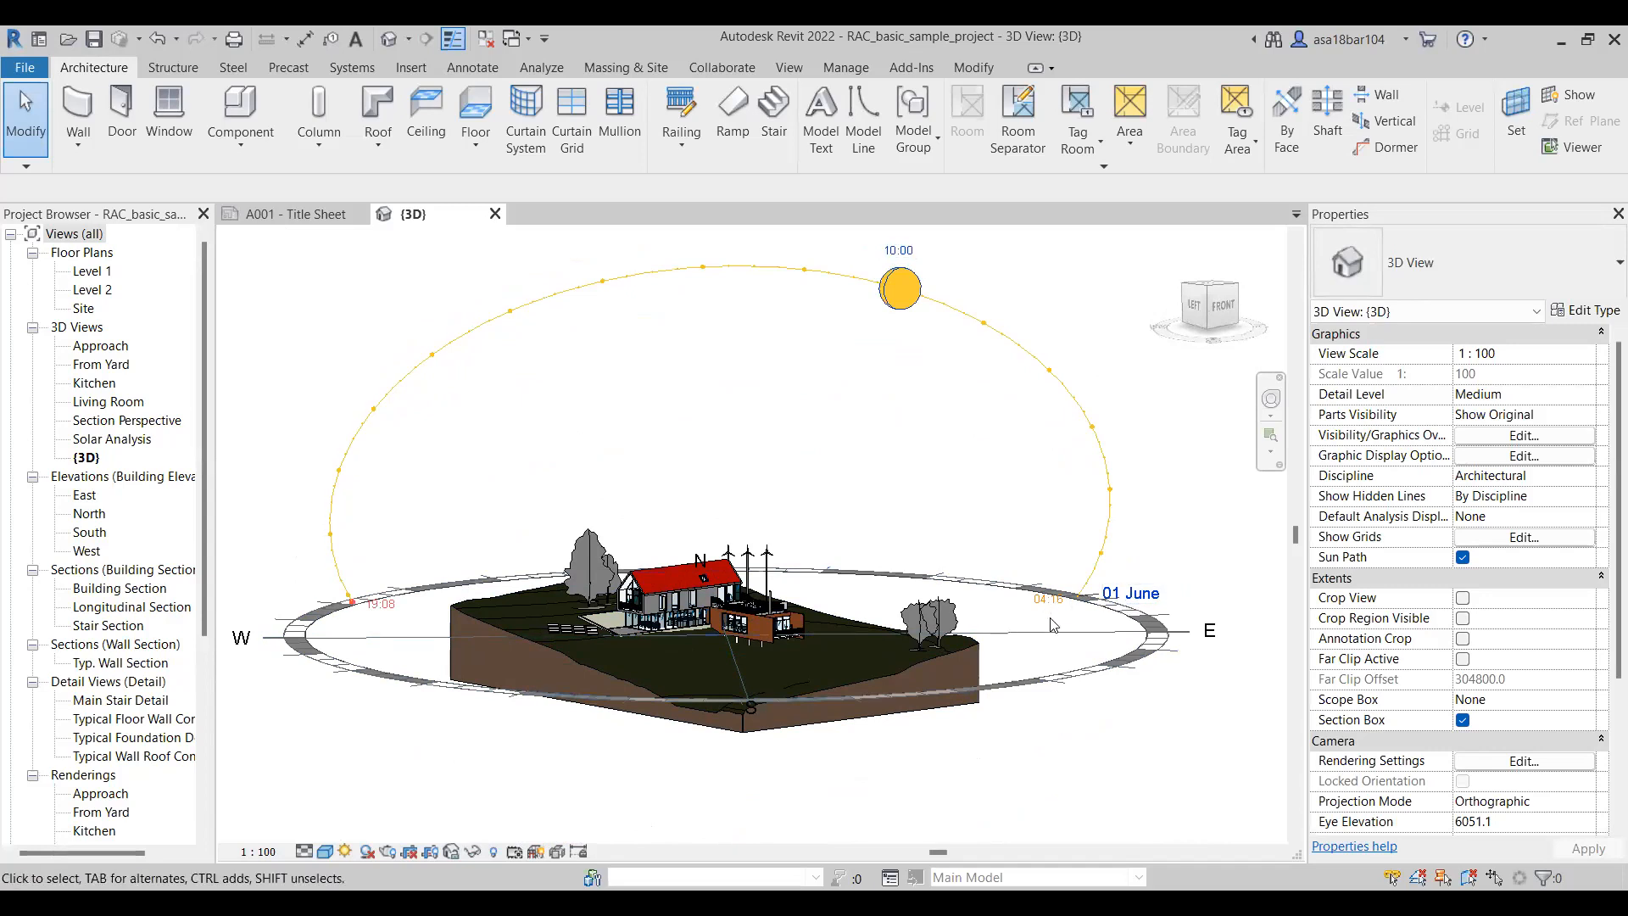
{"action": "scroll", "coordinate": [1060, 551], "scroll_direction": "down", "scroll_amount": 2}
{"action": "scroll", "coordinate": [962, 369], "scroll_direction": "up", "scroll_amount": 2}
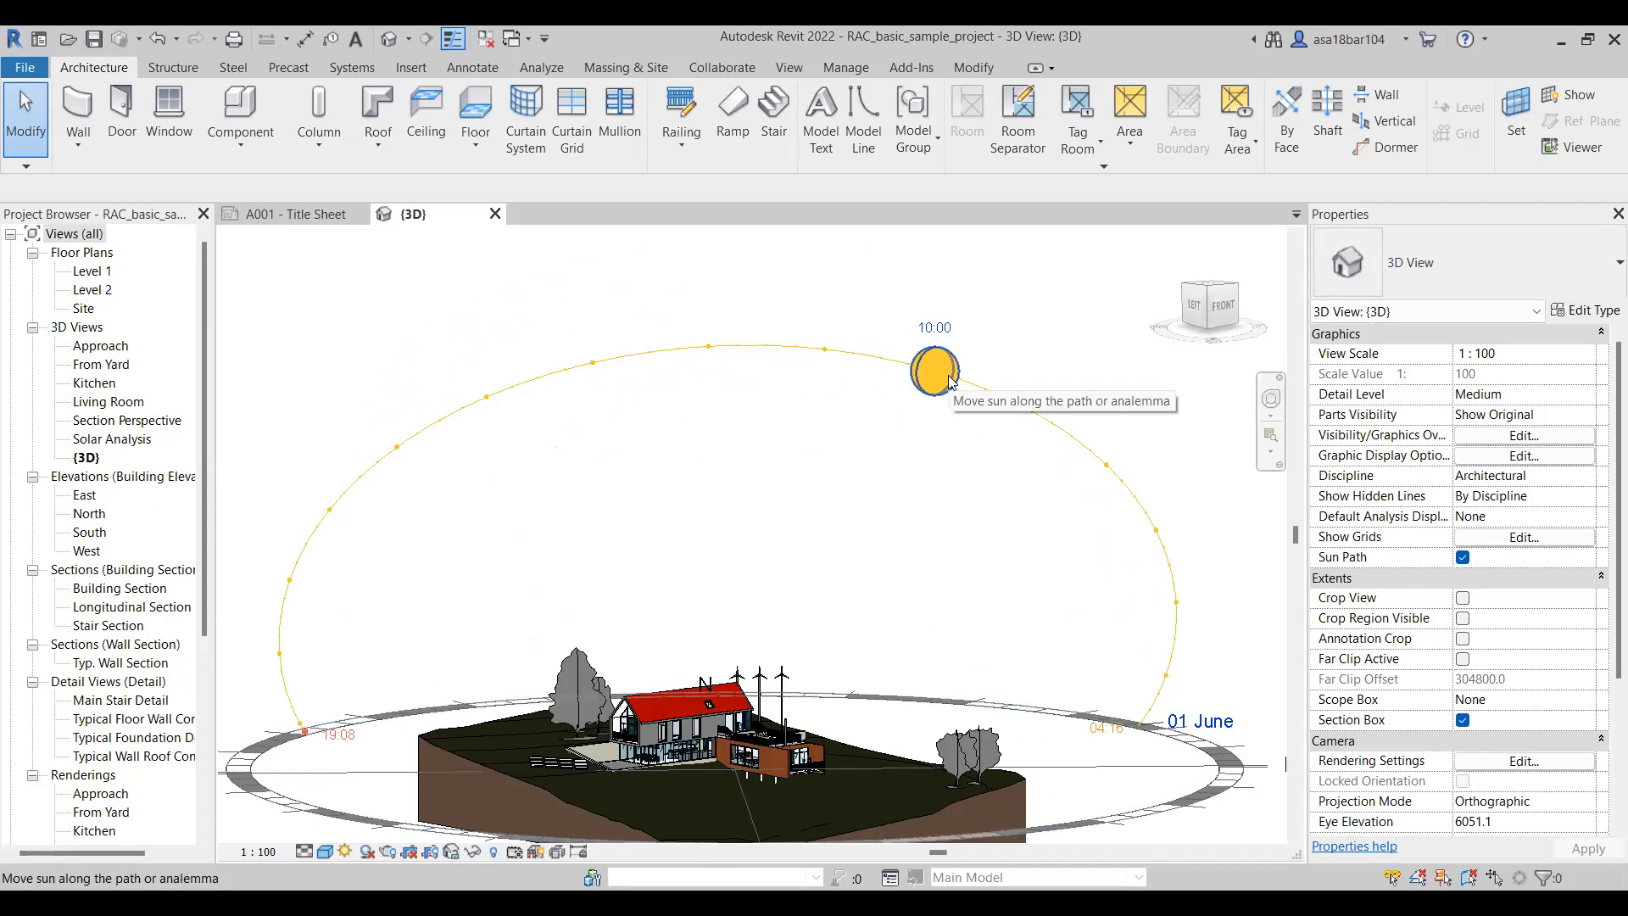
{"action": "scroll", "coordinate": [949, 381], "scroll_direction": "down", "scroll_amount": 2}
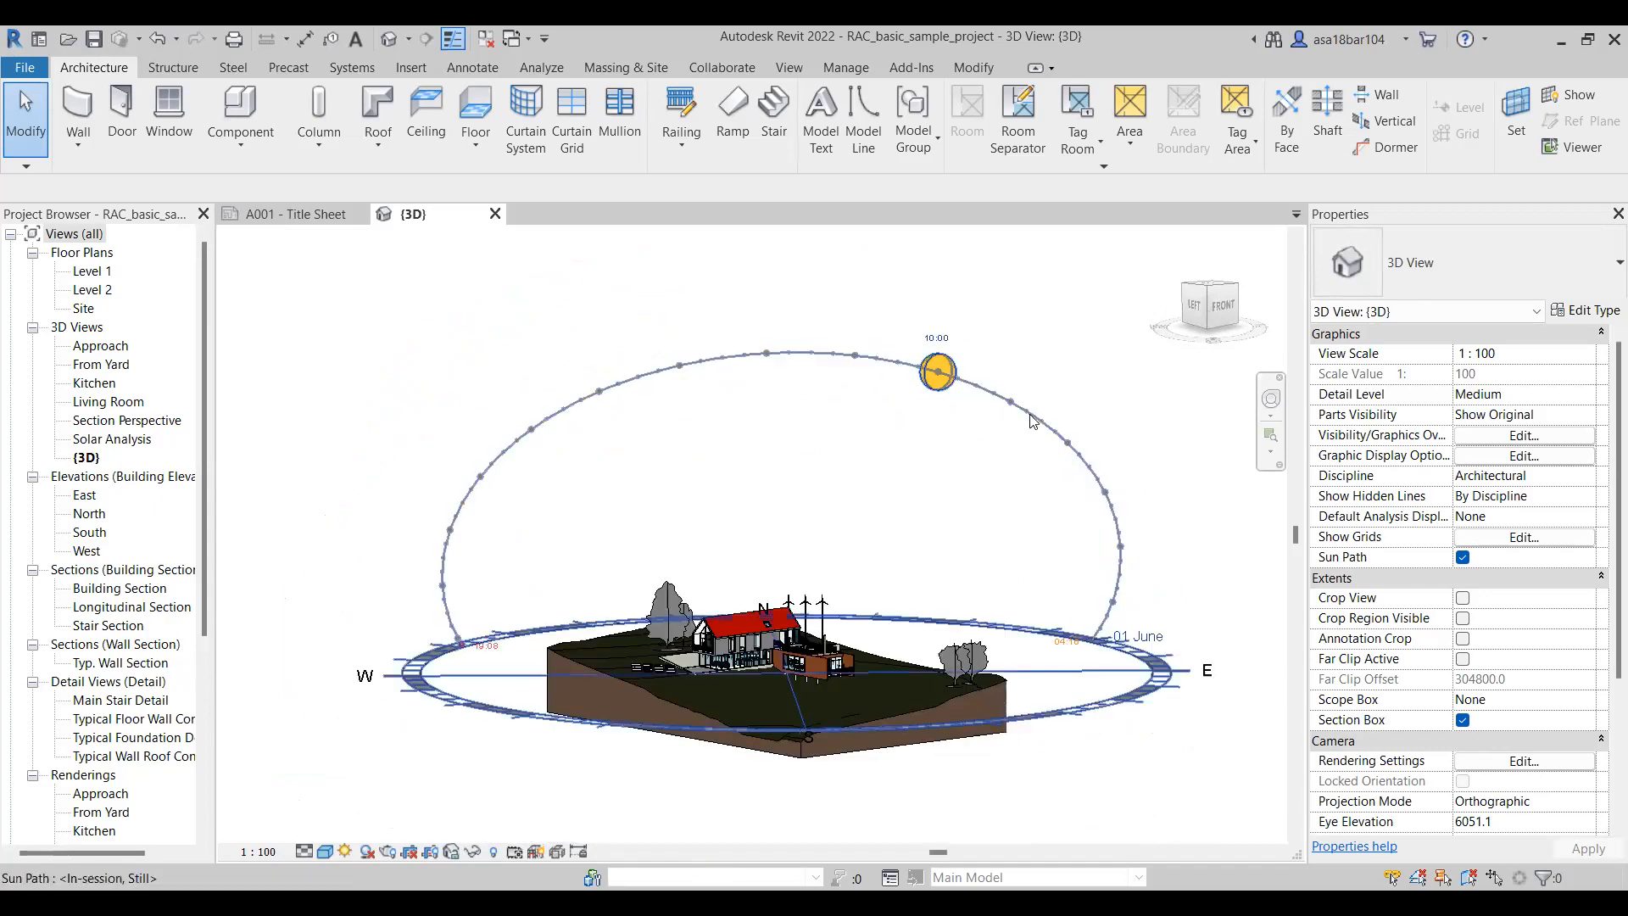
{"action": "scroll", "coordinate": [697, 636], "scroll_direction": "up", "scroll_amount": 1}
{"action": "middle_click_drag", "start_coordinate": [770, 514], "coordinate": [712, 591], "text": "shift"}
{"action": "scroll", "coordinate": [730, 450], "scroll_direction": "down", "scroll_amount": 1}
{"action": "middle_click_drag", "start_coordinate": [732, 466], "coordinate": [786, 455], "text": "shift"}
{"action": "scroll", "coordinate": [787, 458], "scroll_direction": "up", "scroll_amount": 3}
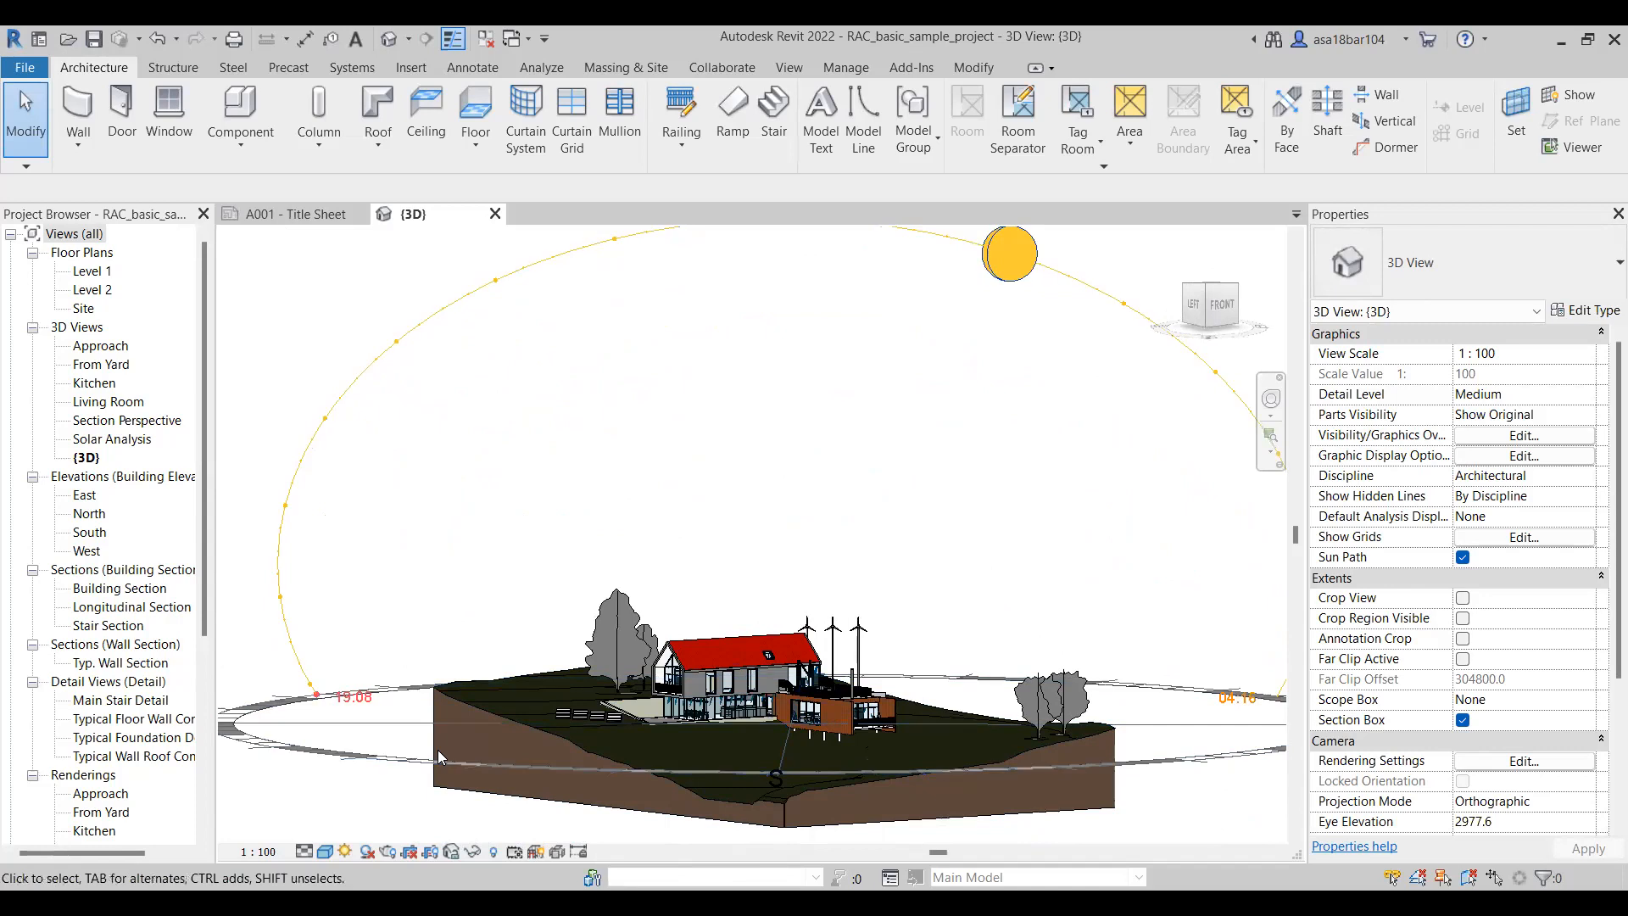
{"action": "middle_click_drag", "start_coordinate": [659, 761], "coordinate": [527, 754], "text": "shift"}
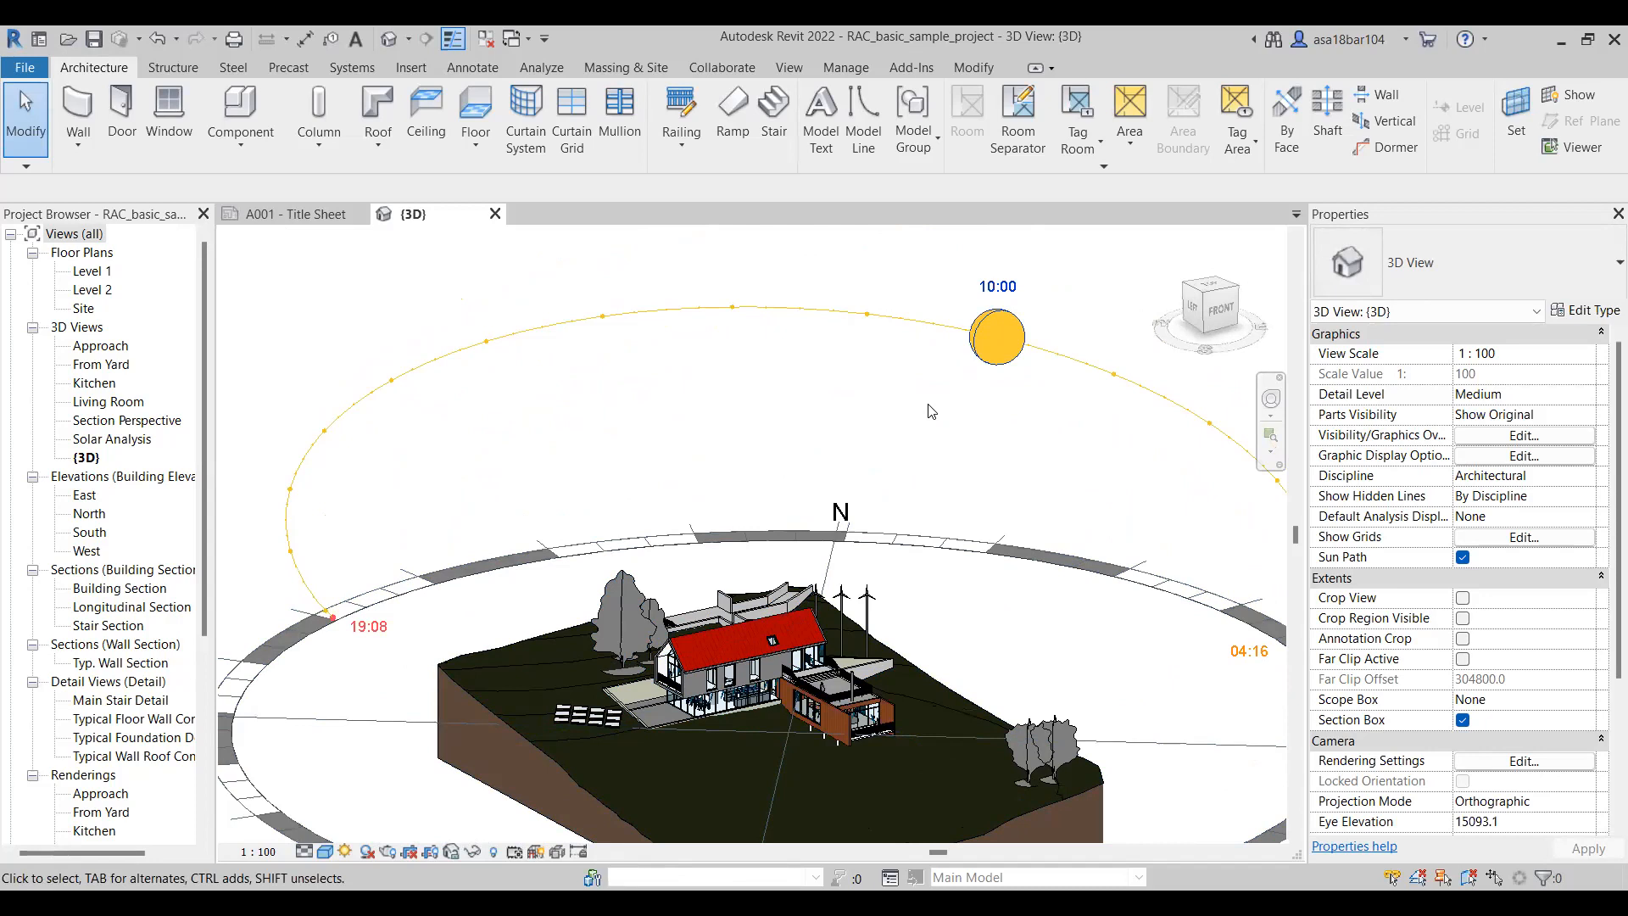
{"action": "left_click", "coordinate": [534, 746]}
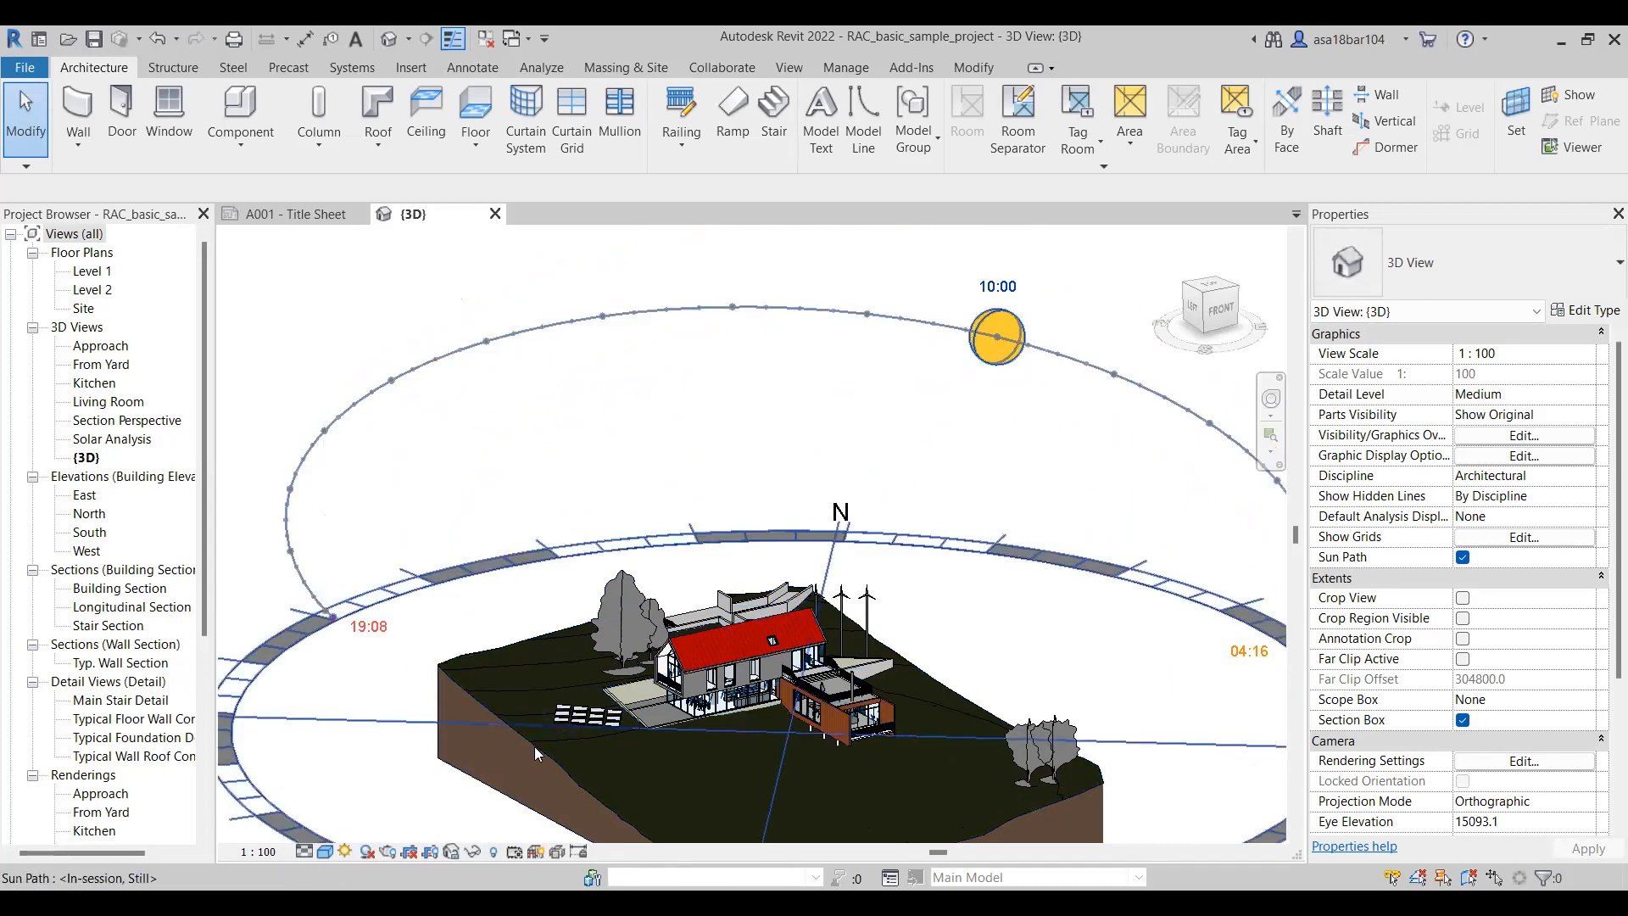
Turn on shadows in the 3D view and inspect them around the house and trees
{"action": "left_click", "coordinate": [365, 852]}
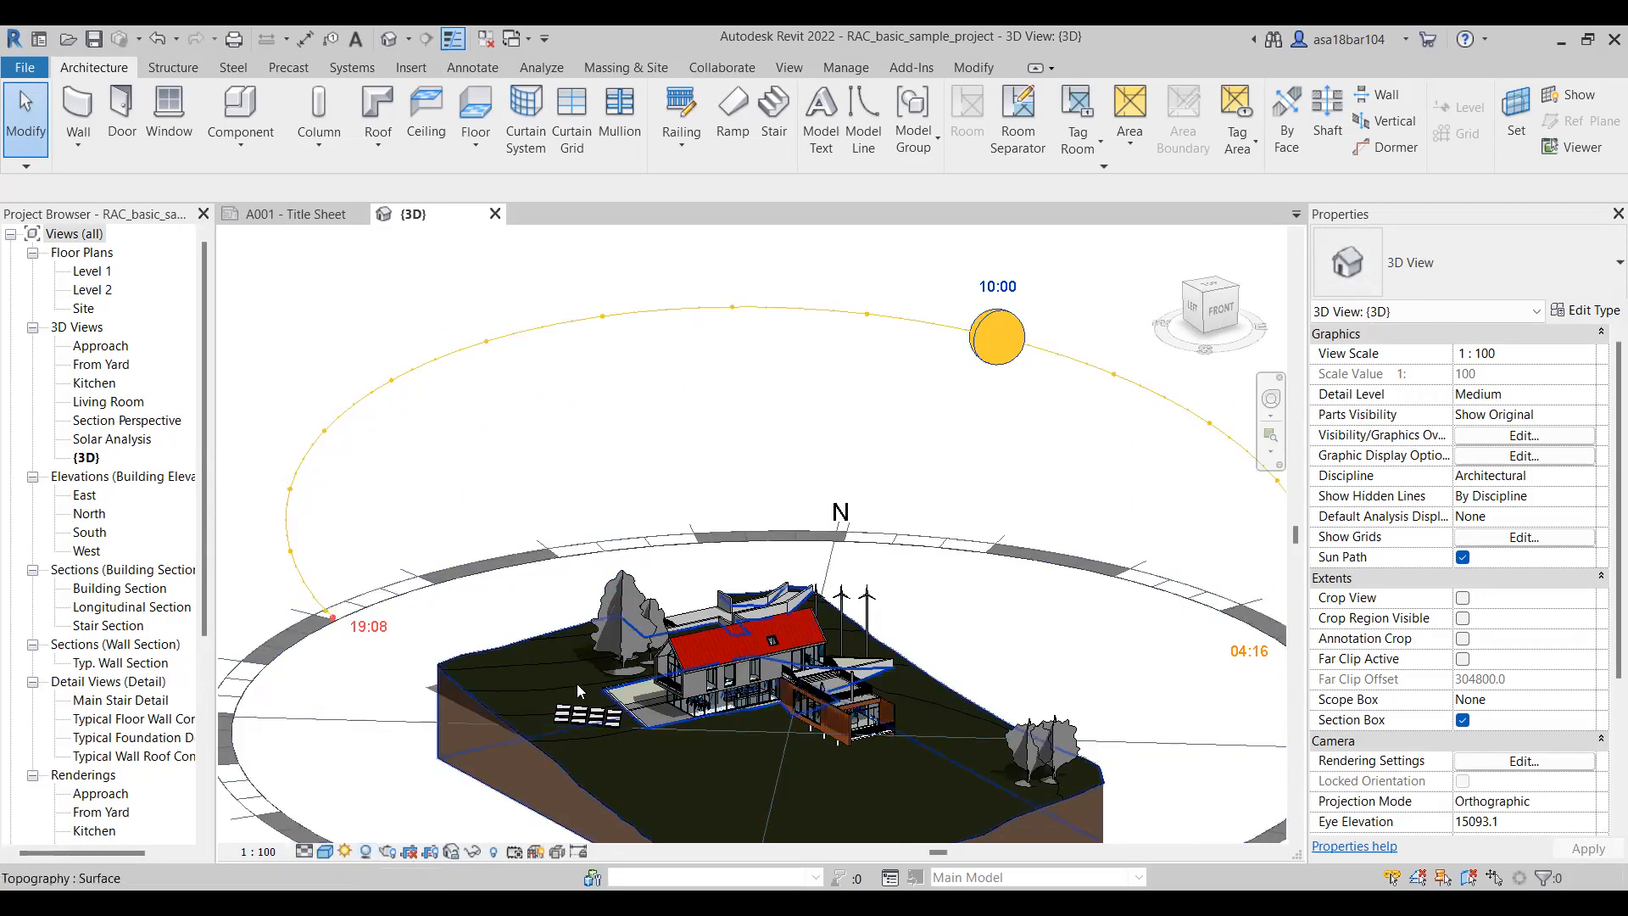
{"action": "scroll", "coordinate": [585, 691], "scroll_direction": "up", "scroll_amount": 5}
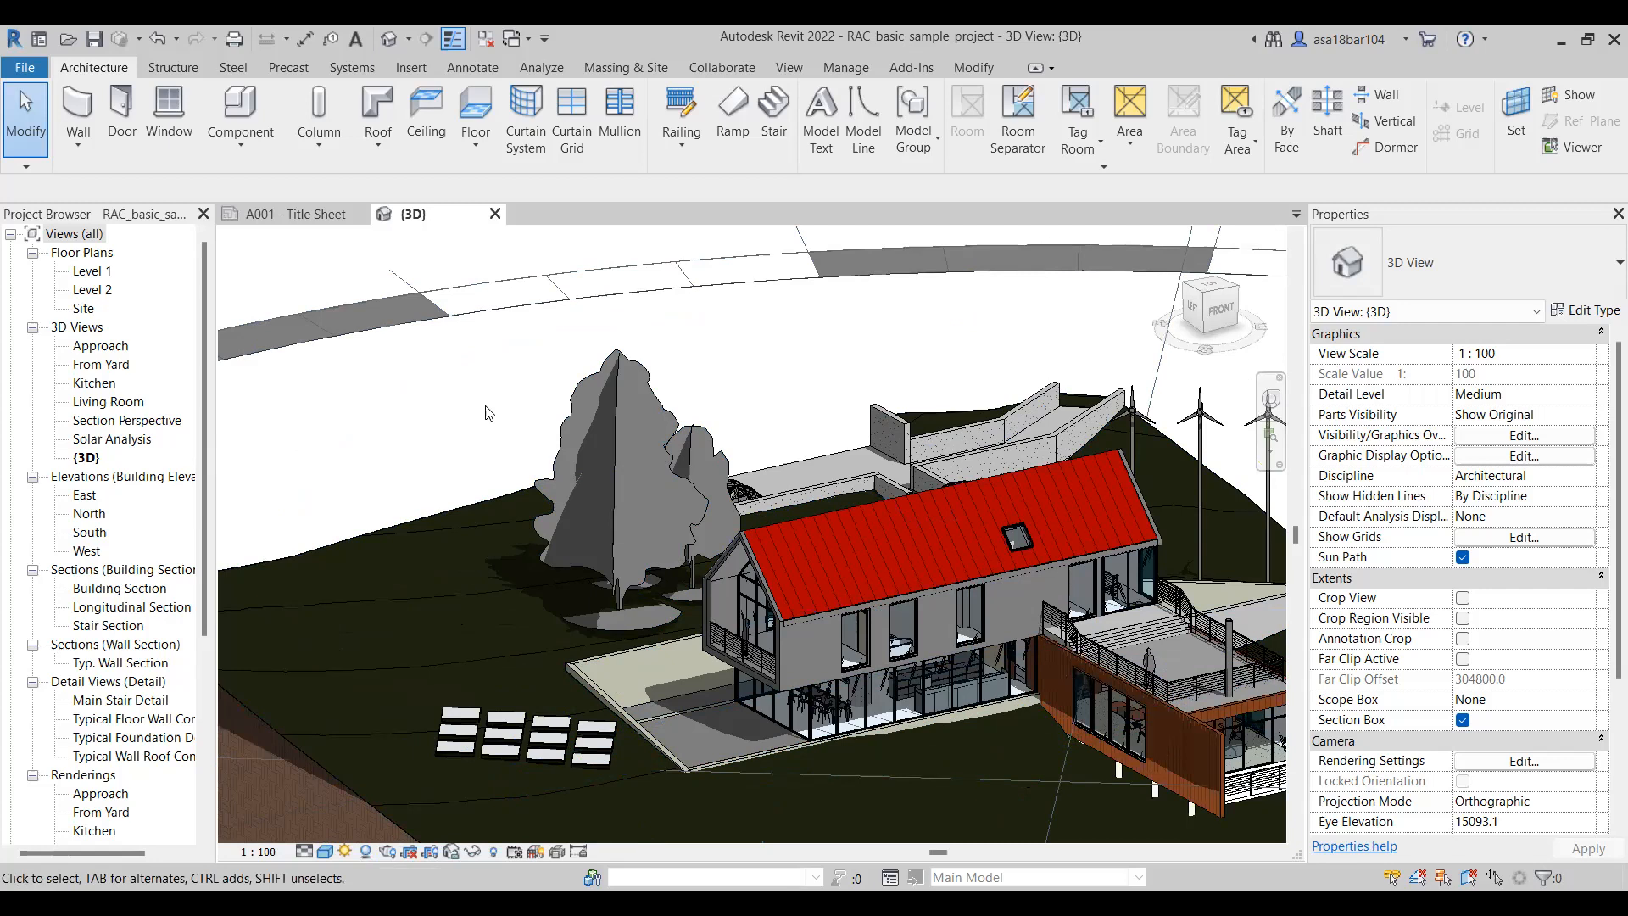
{"action": "scroll", "coordinate": [486, 413], "scroll_direction": "down", "scroll_amount": 5}
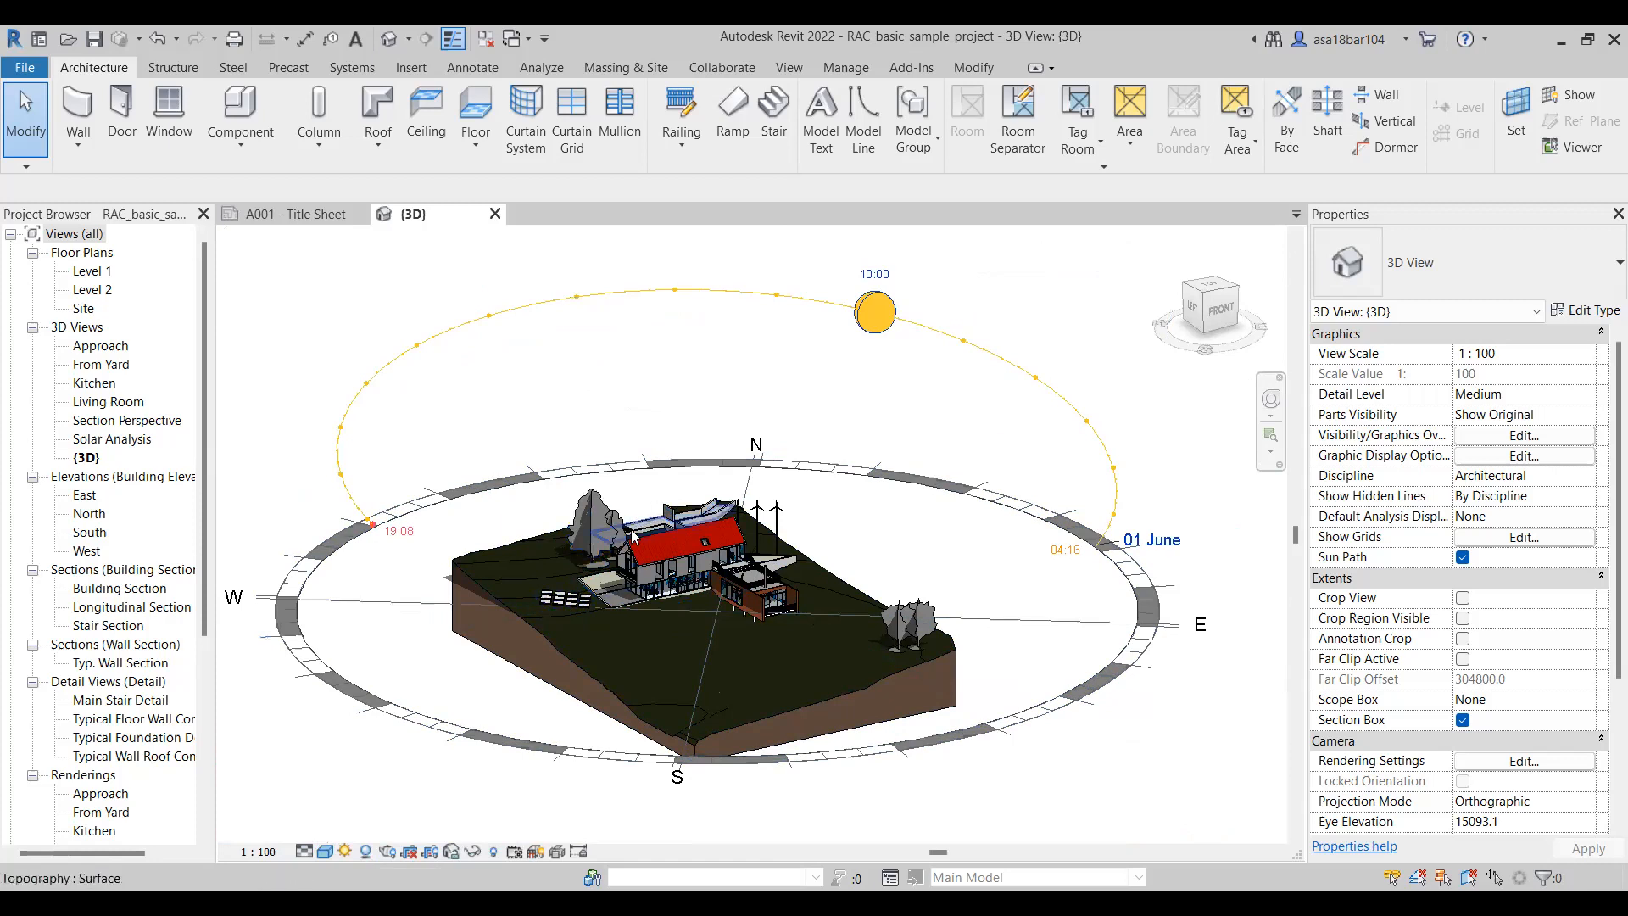
{"action": "middle_click_drag", "start_coordinate": [733, 642], "coordinate": [775, 624], "text": "shift"}
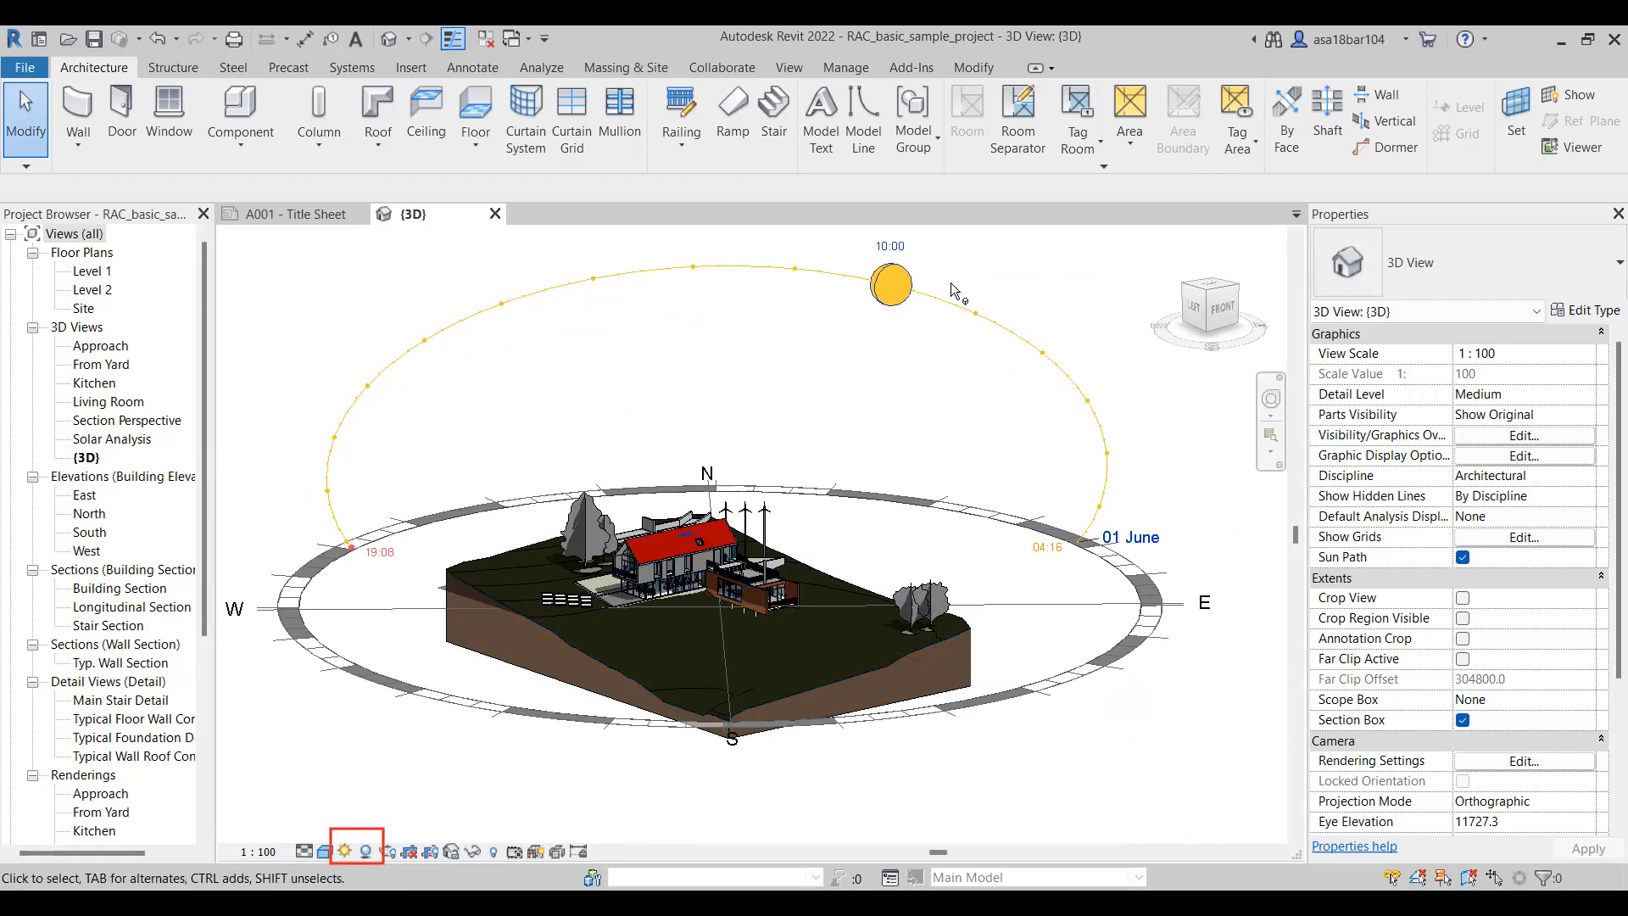
{"action": "scroll", "coordinate": [984, 603], "scroll_direction": "down", "scroll_amount": 1}
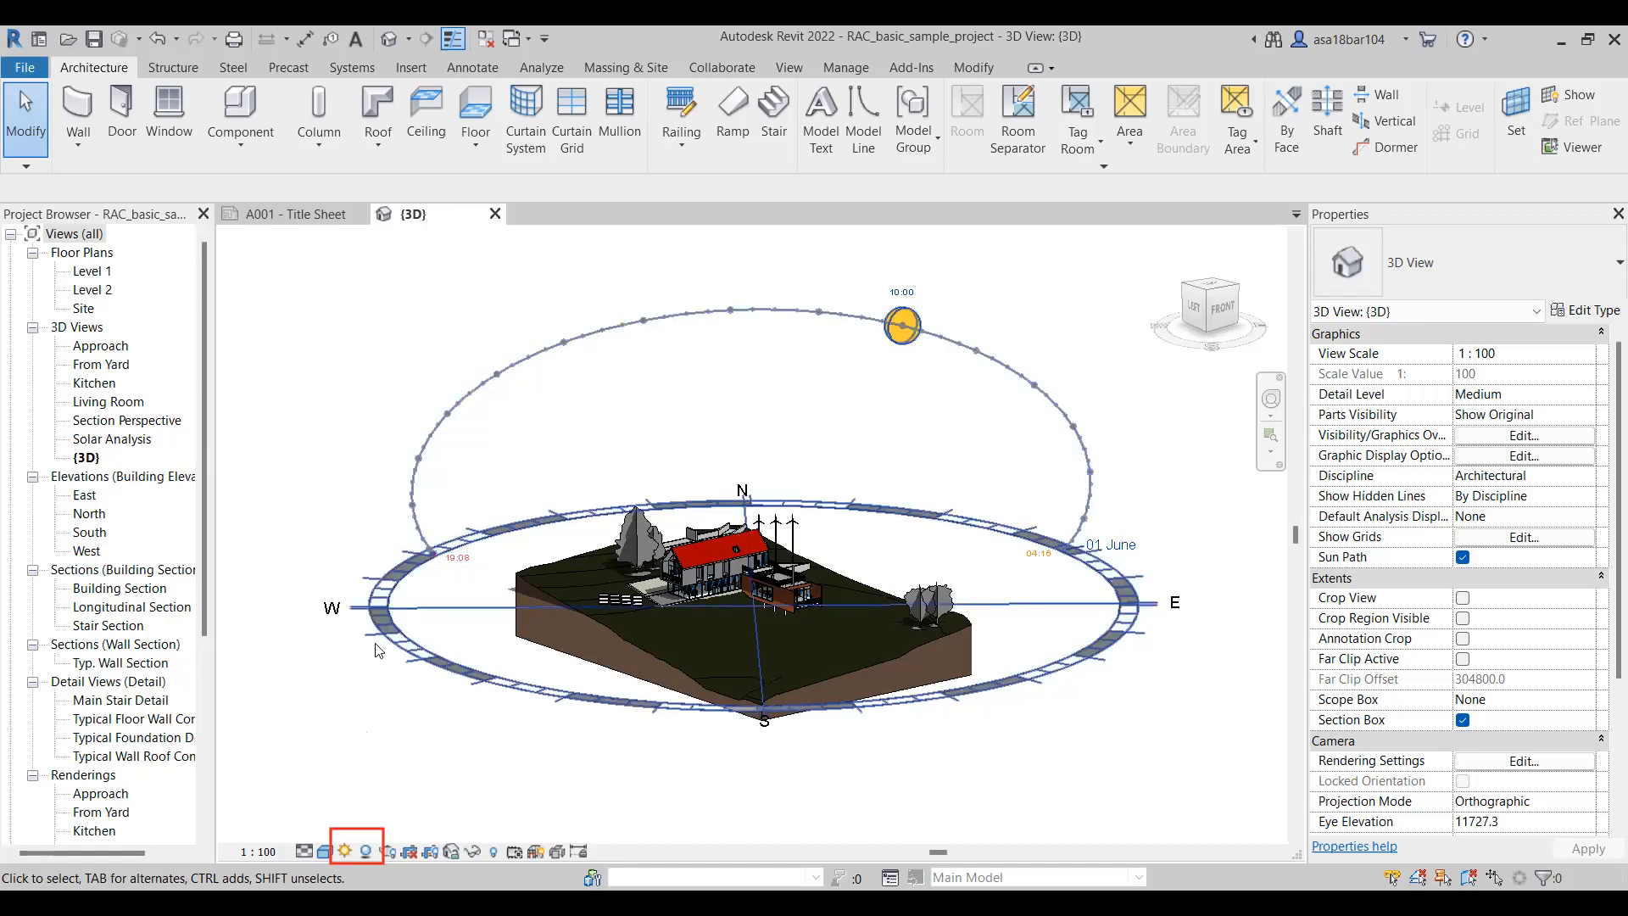
Open the Sun Settings and compare the Lighting, Single Day, and Still solar study options
{"action": "left_click", "coordinate": [344, 851]}
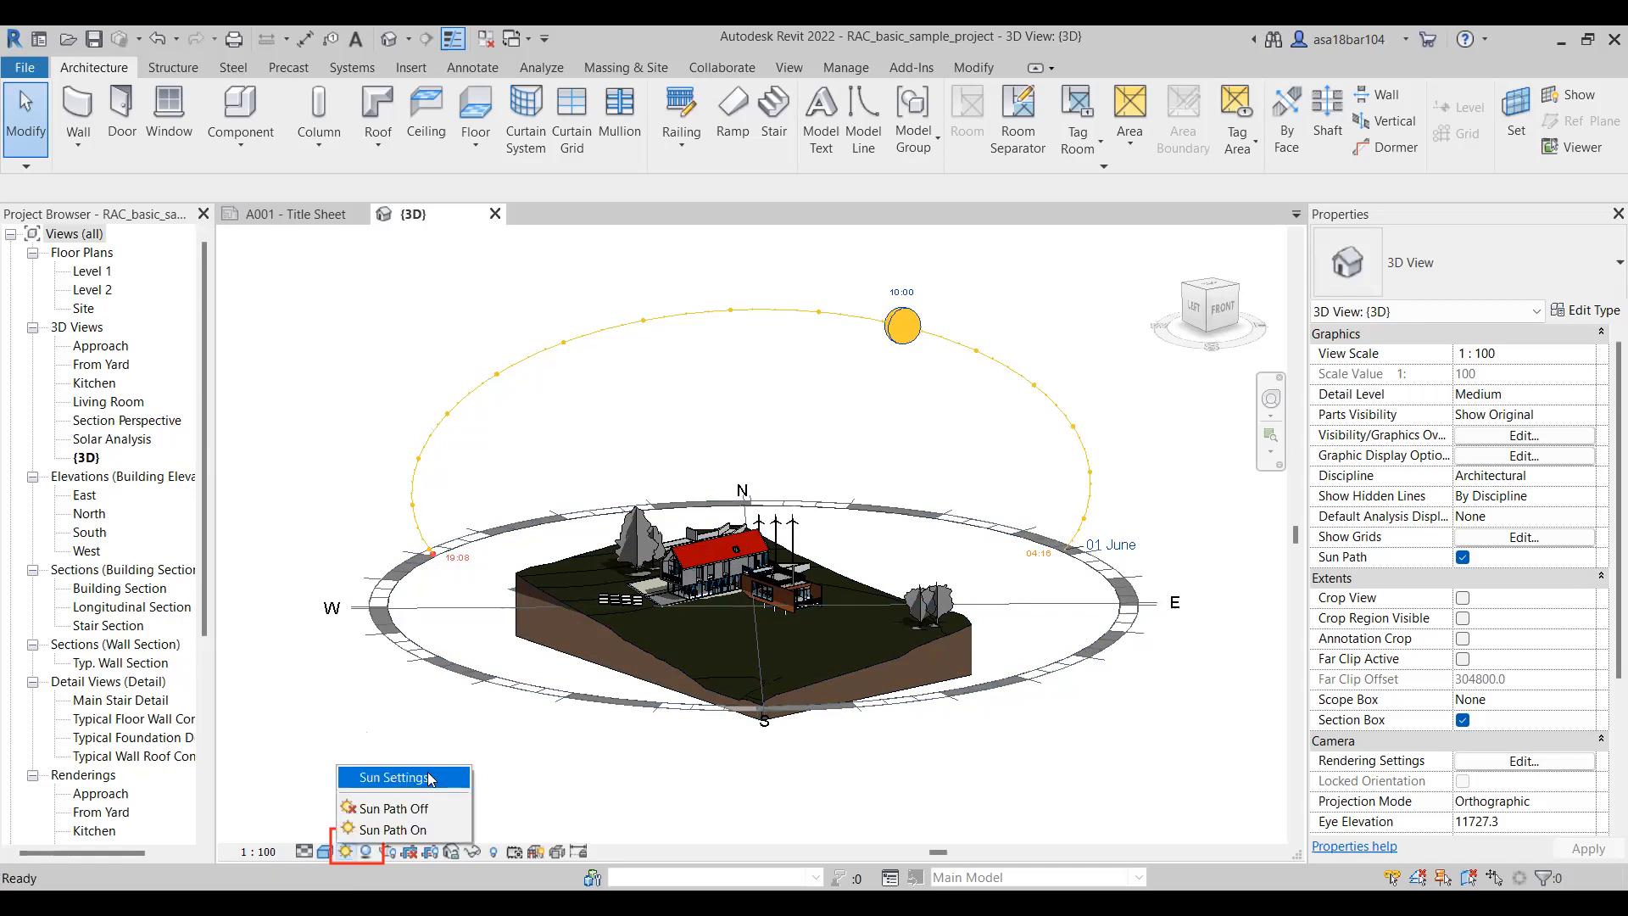
{"action": "left_click", "coordinate": [430, 778]}
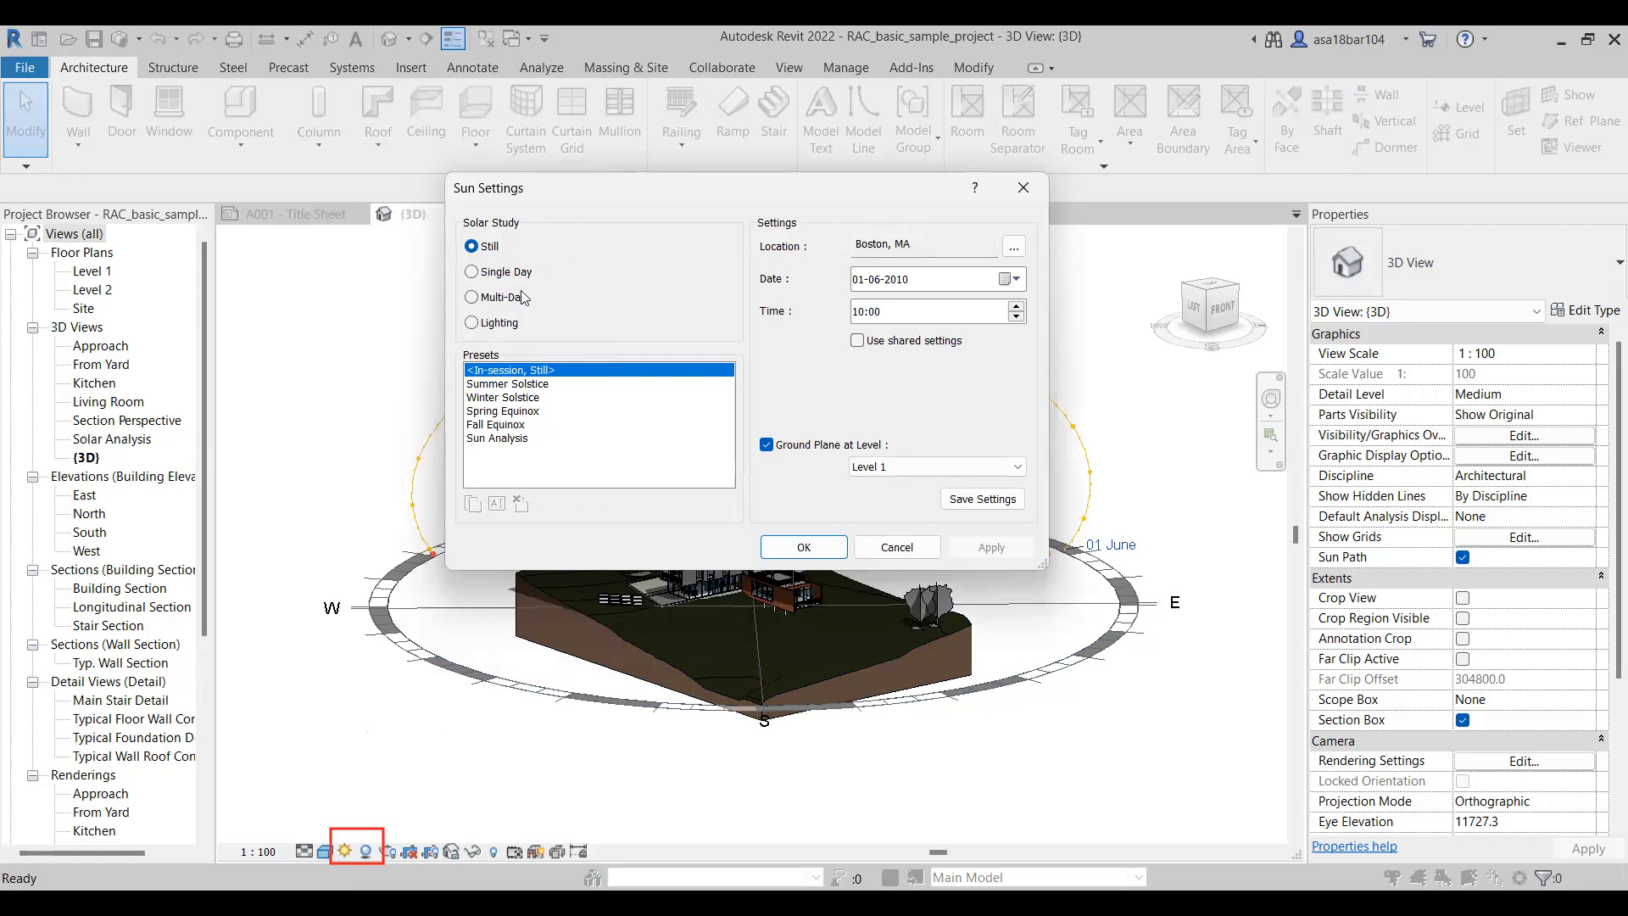
{"action": "left_click", "coordinate": [502, 330]}
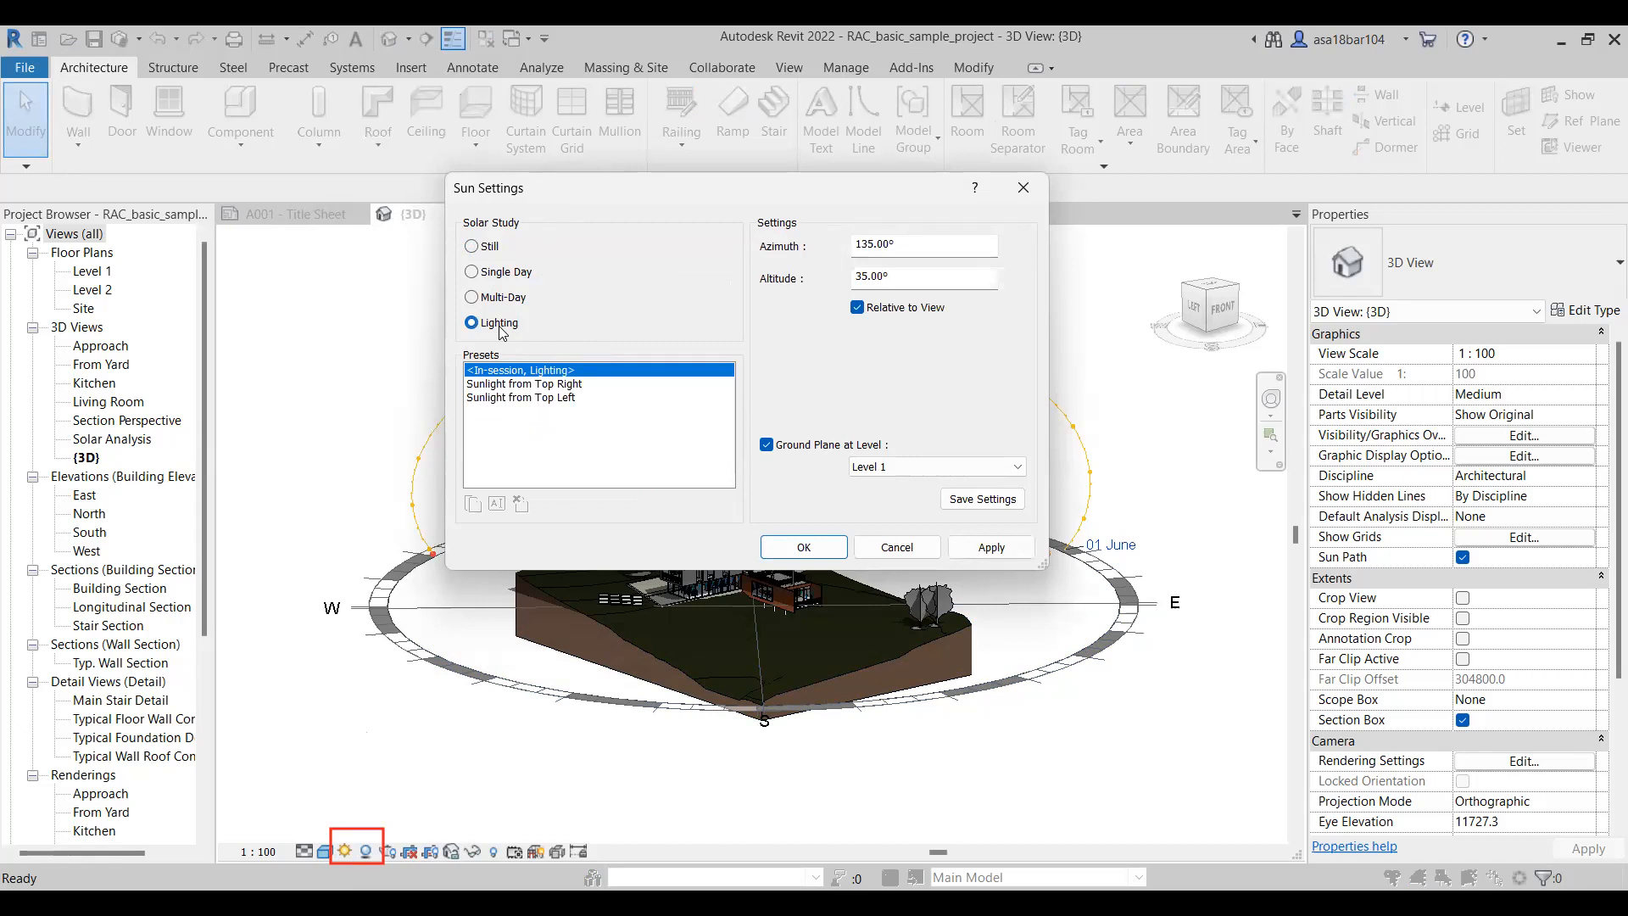
{"action": "left_click", "coordinate": [500, 273]}
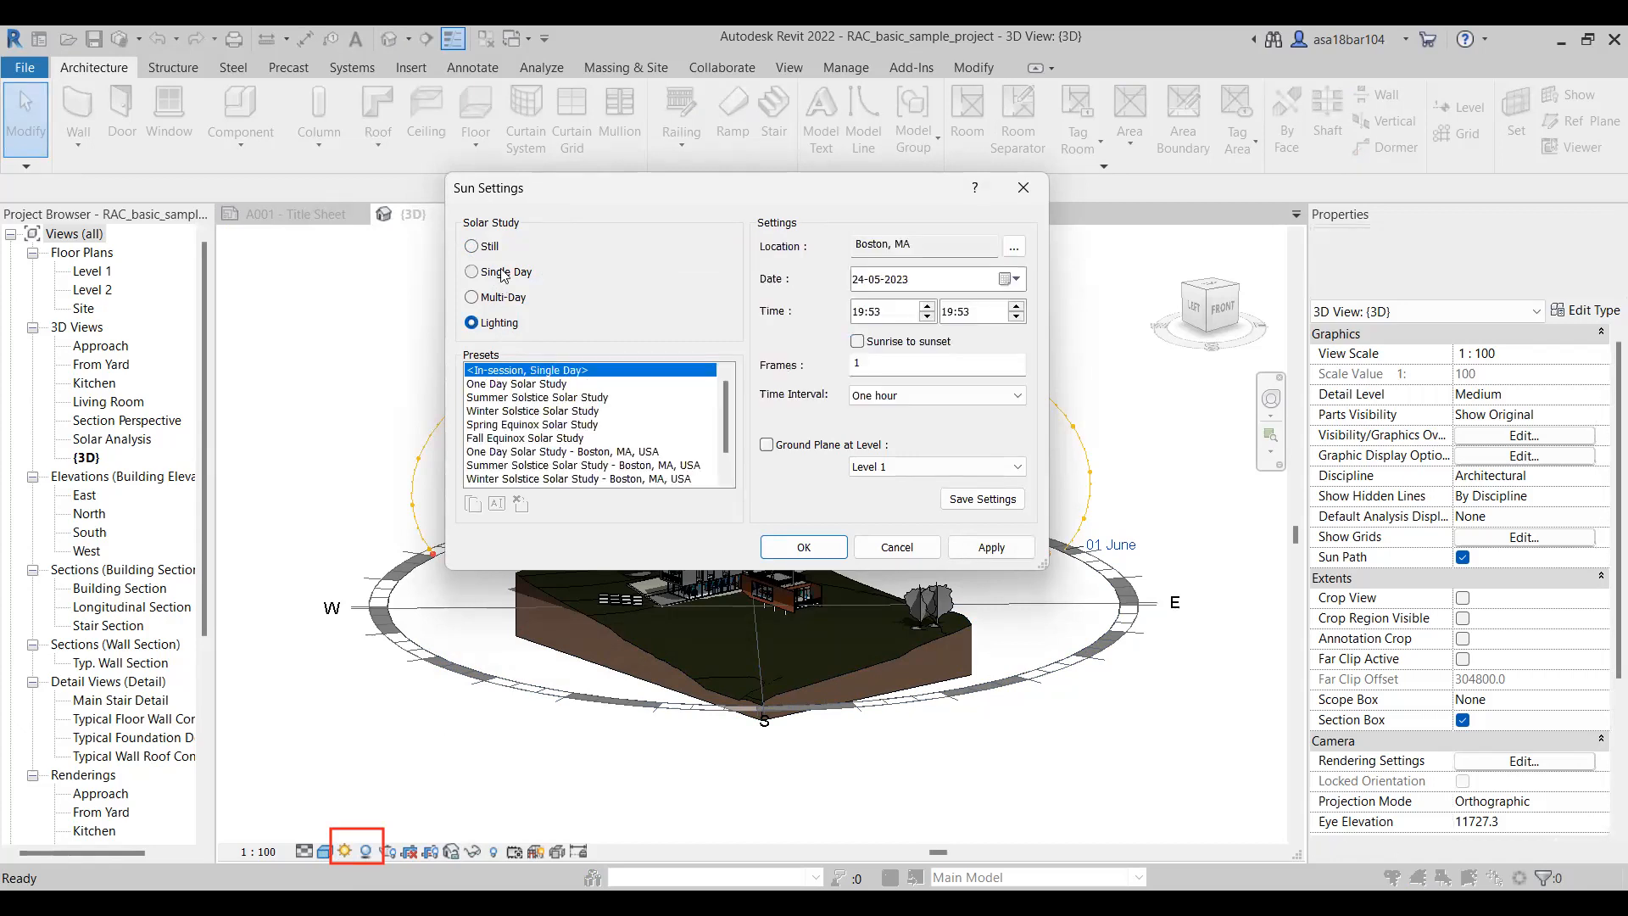
{"action": "left_click", "coordinate": [492, 246]}
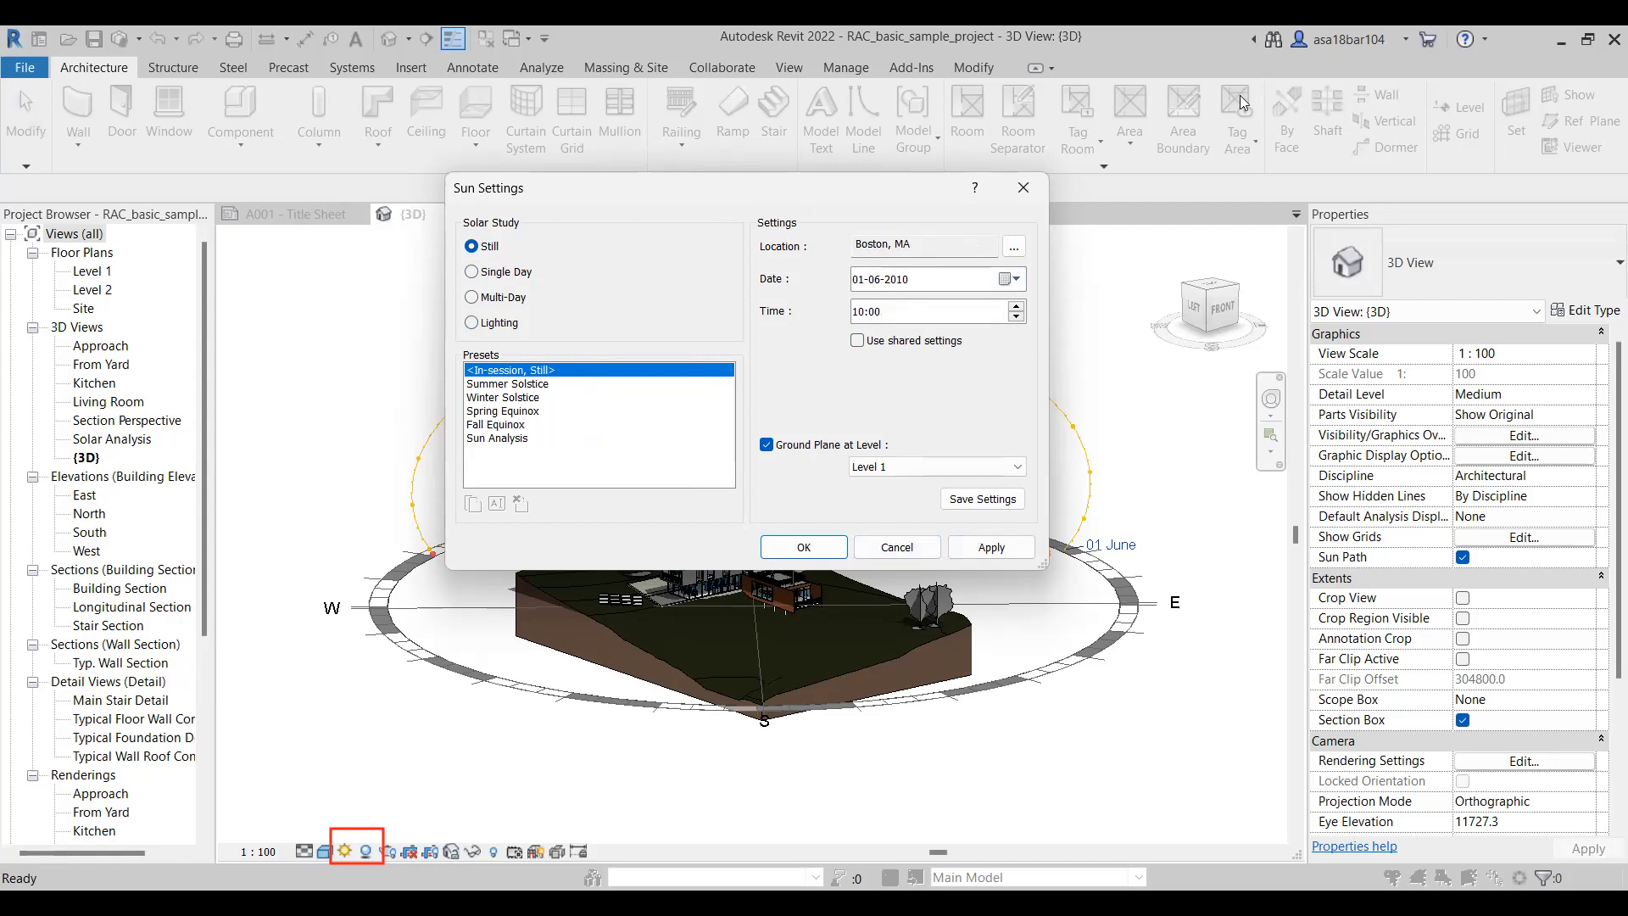
{"action": "left_click_drag", "start_coordinate": [804, 193], "coordinate": [1221, 63]}
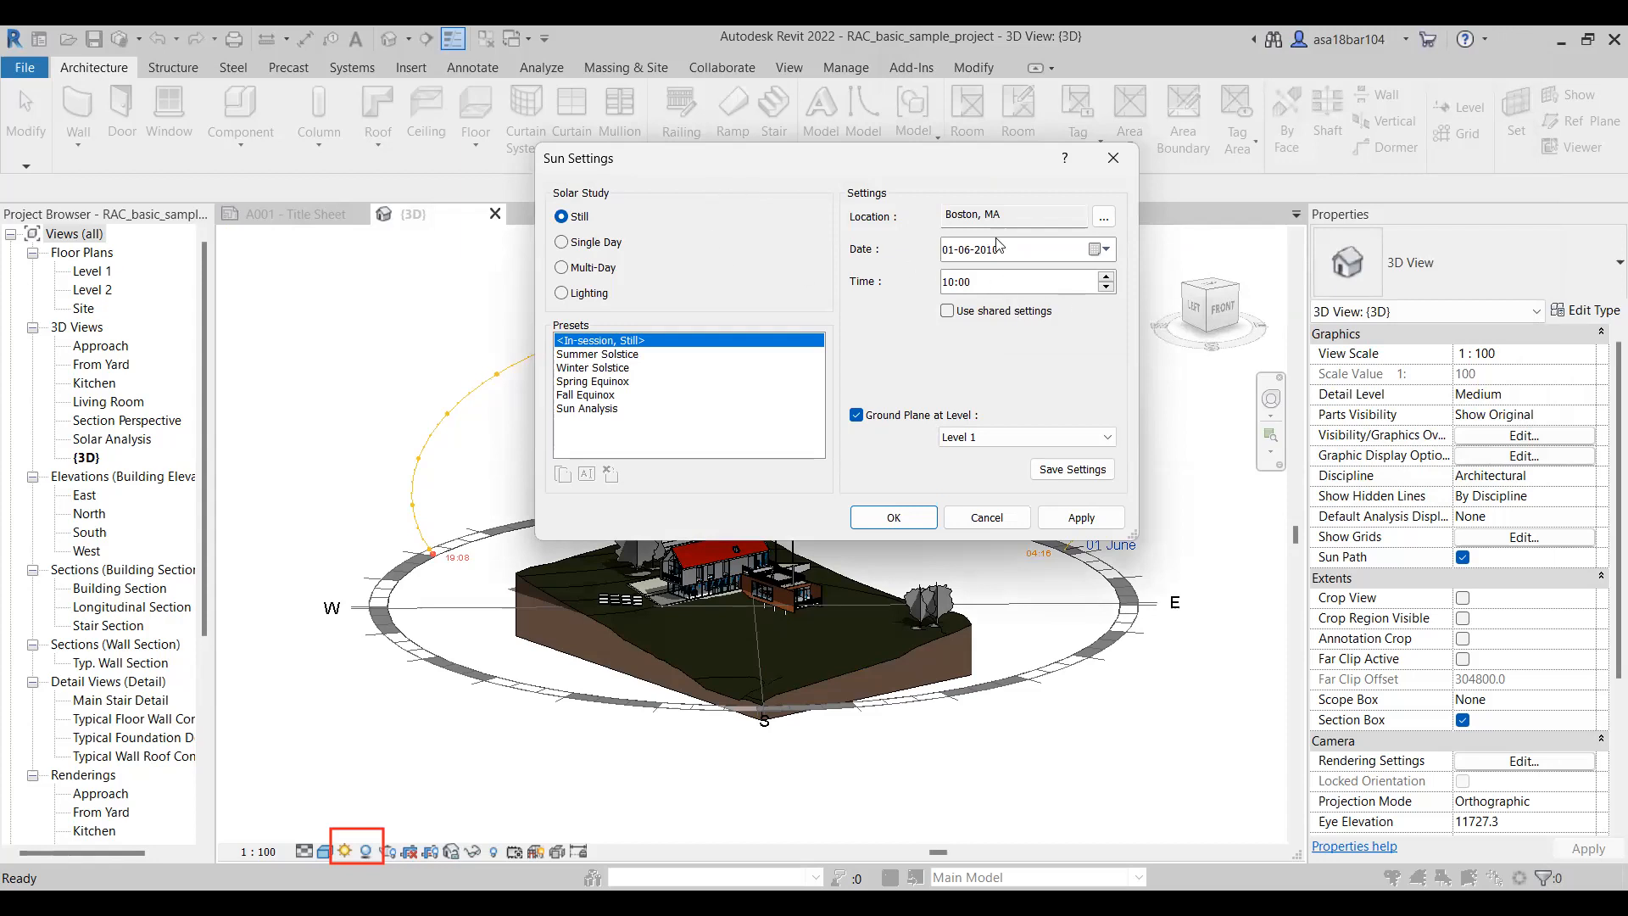
Set up a Single Day solar study from sunrise to sunset at 15-minute intervals and compare it with the Multi-Day option
{"action": "left_click", "coordinate": [562, 243]}
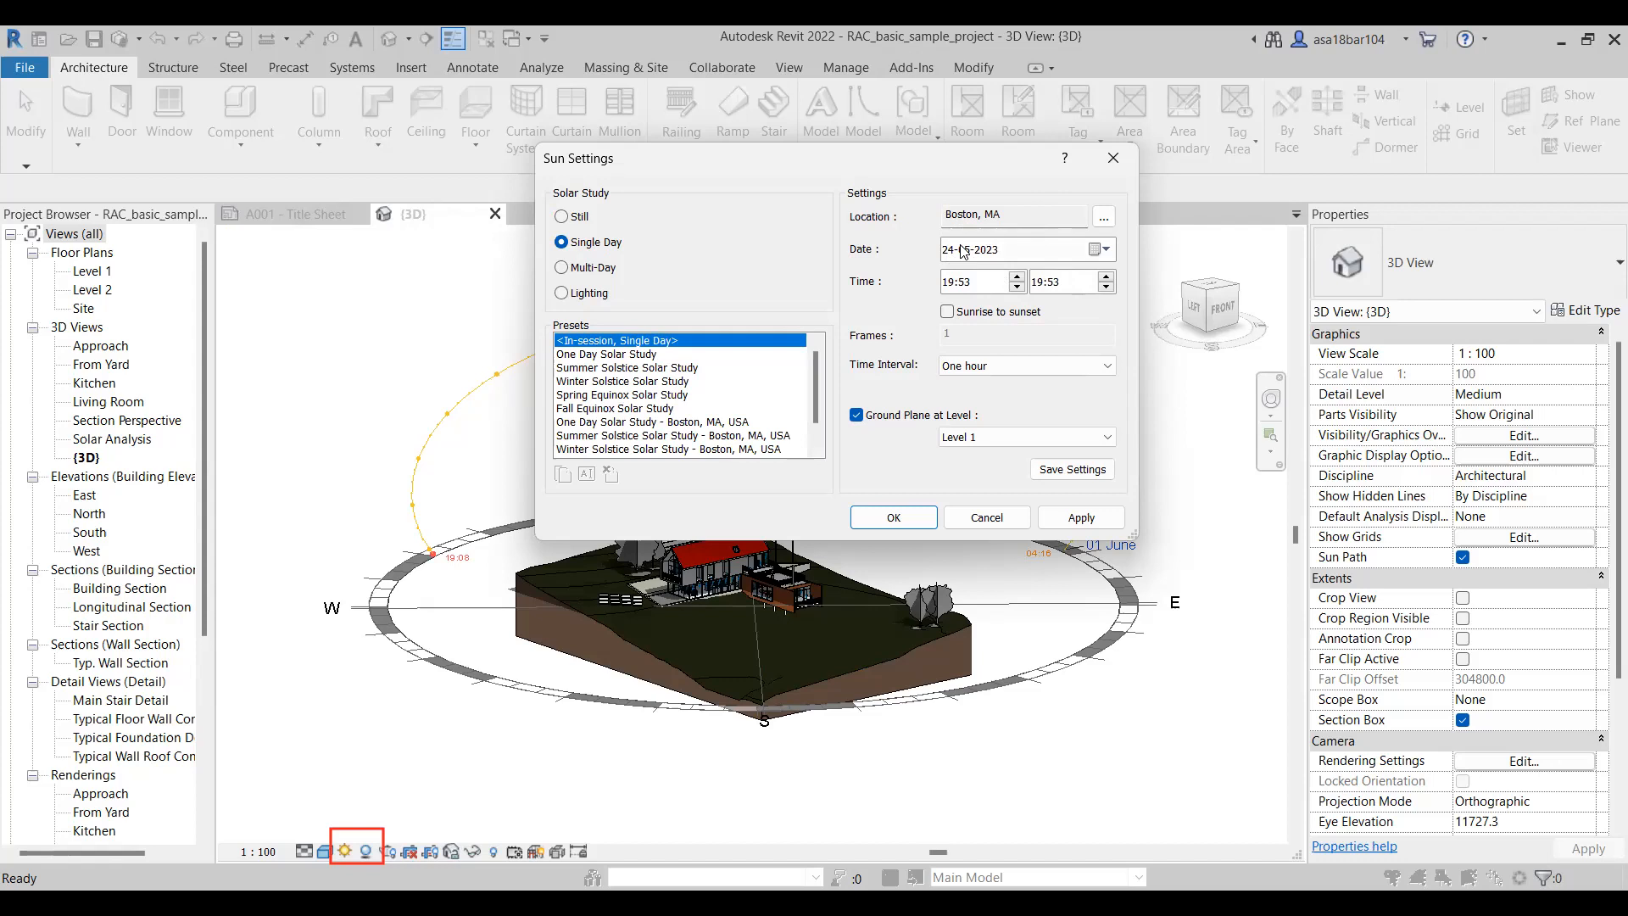
{"action": "left_click", "coordinate": [947, 312]}
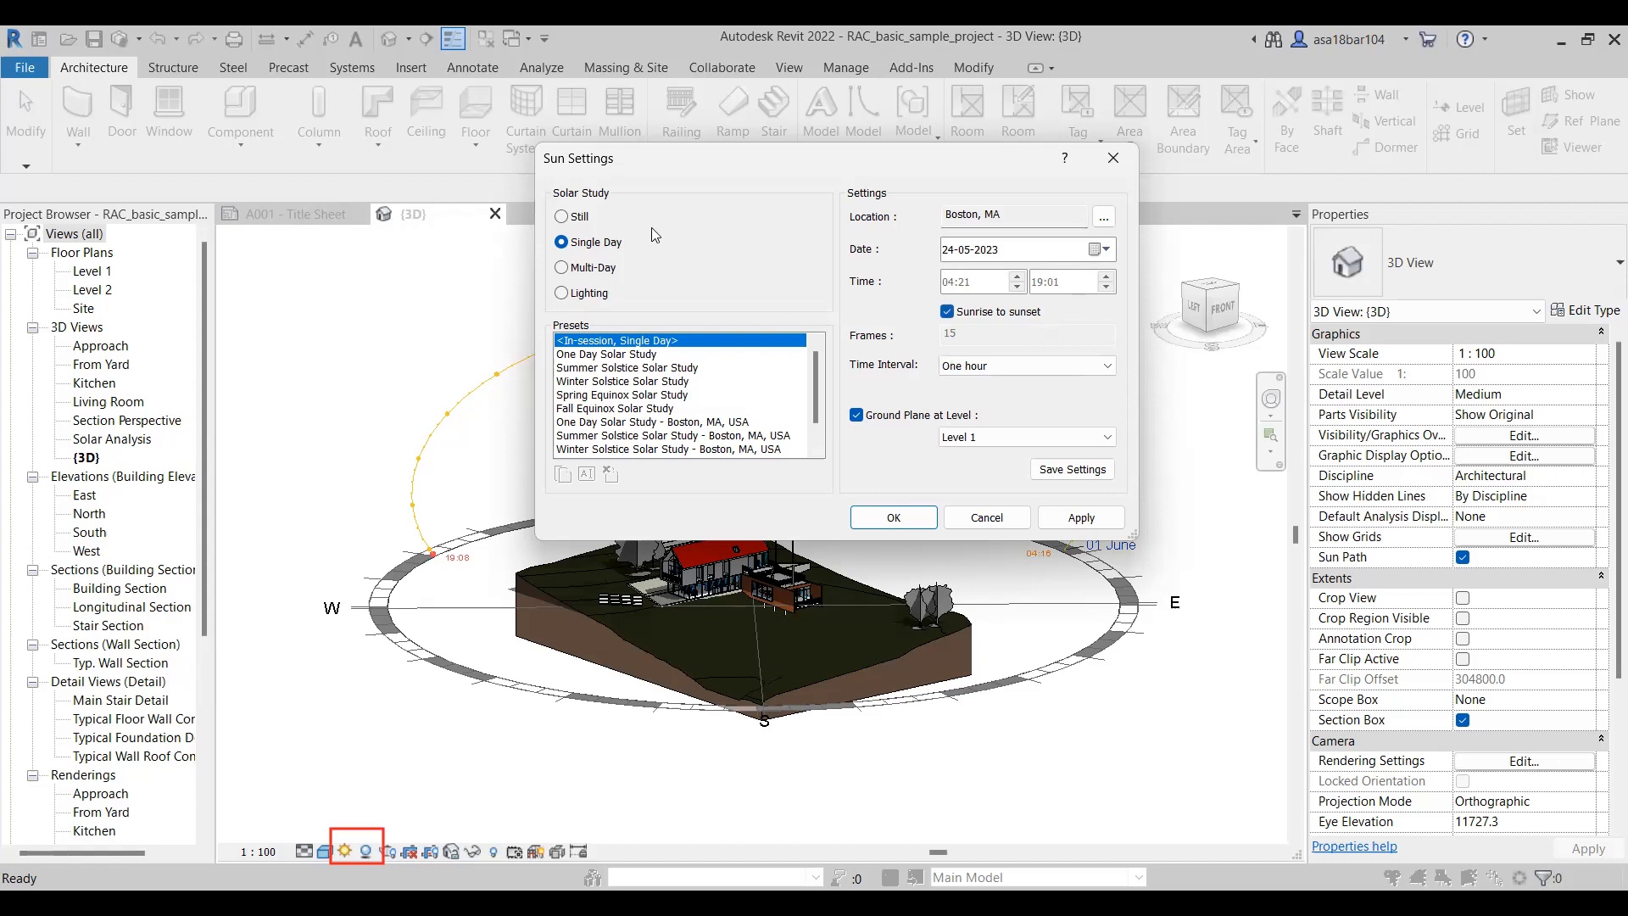
{"action": "left_click", "coordinate": [1008, 370]}
{"action": "left_click", "coordinate": [1031, 382]}
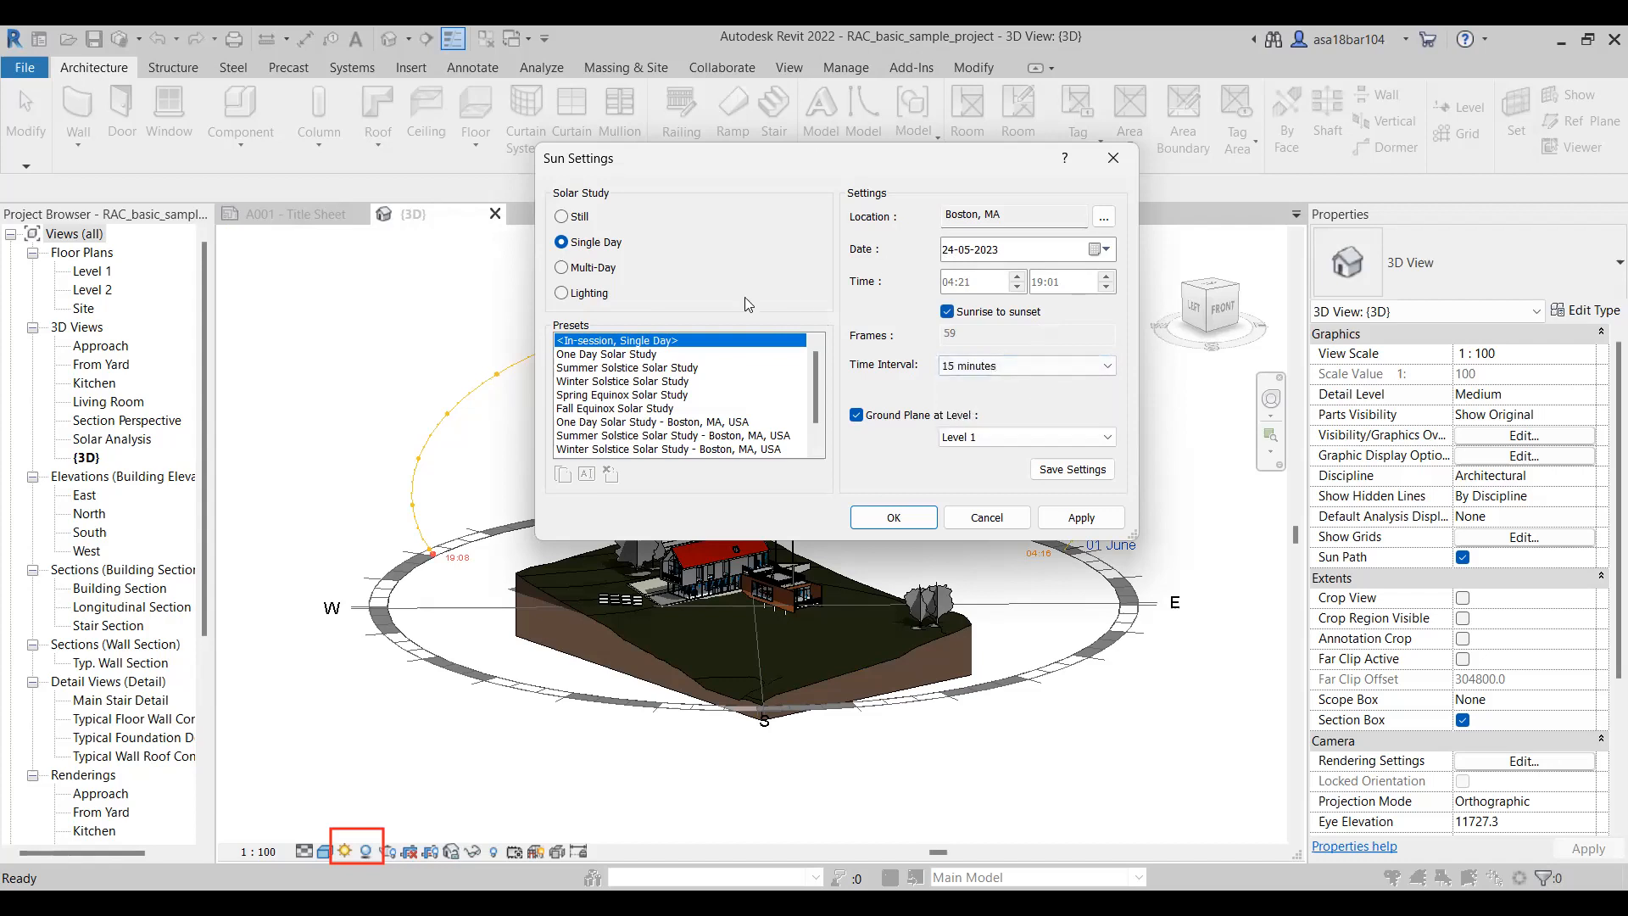
{"action": "left_click", "coordinate": [563, 268]}
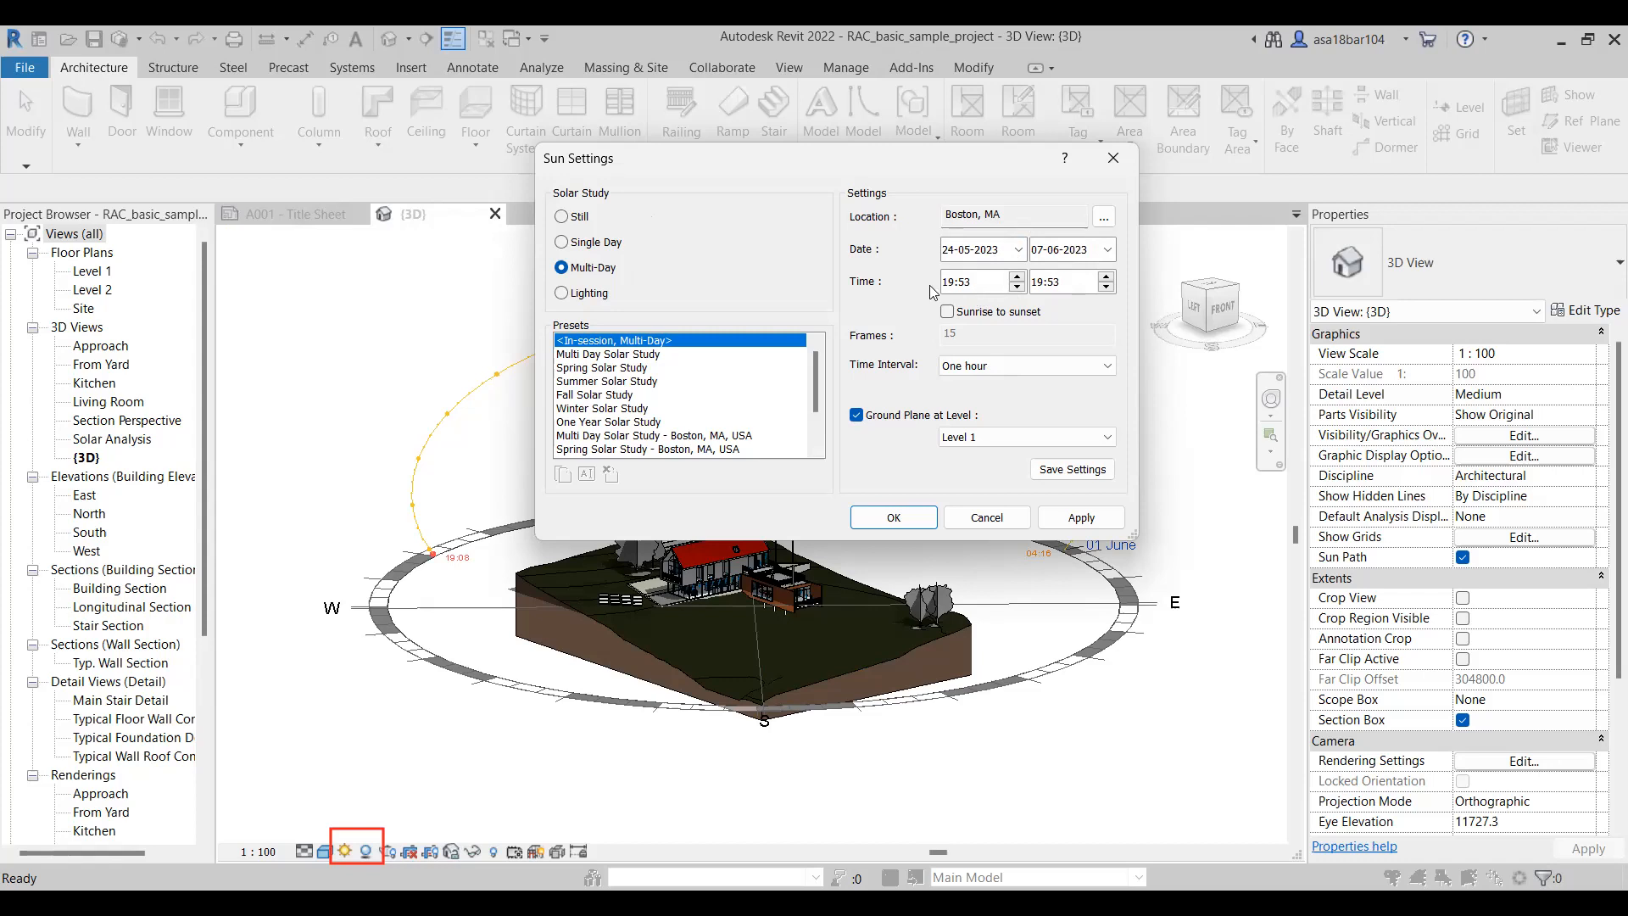
{"action": "left_click", "coordinate": [567, 244]}
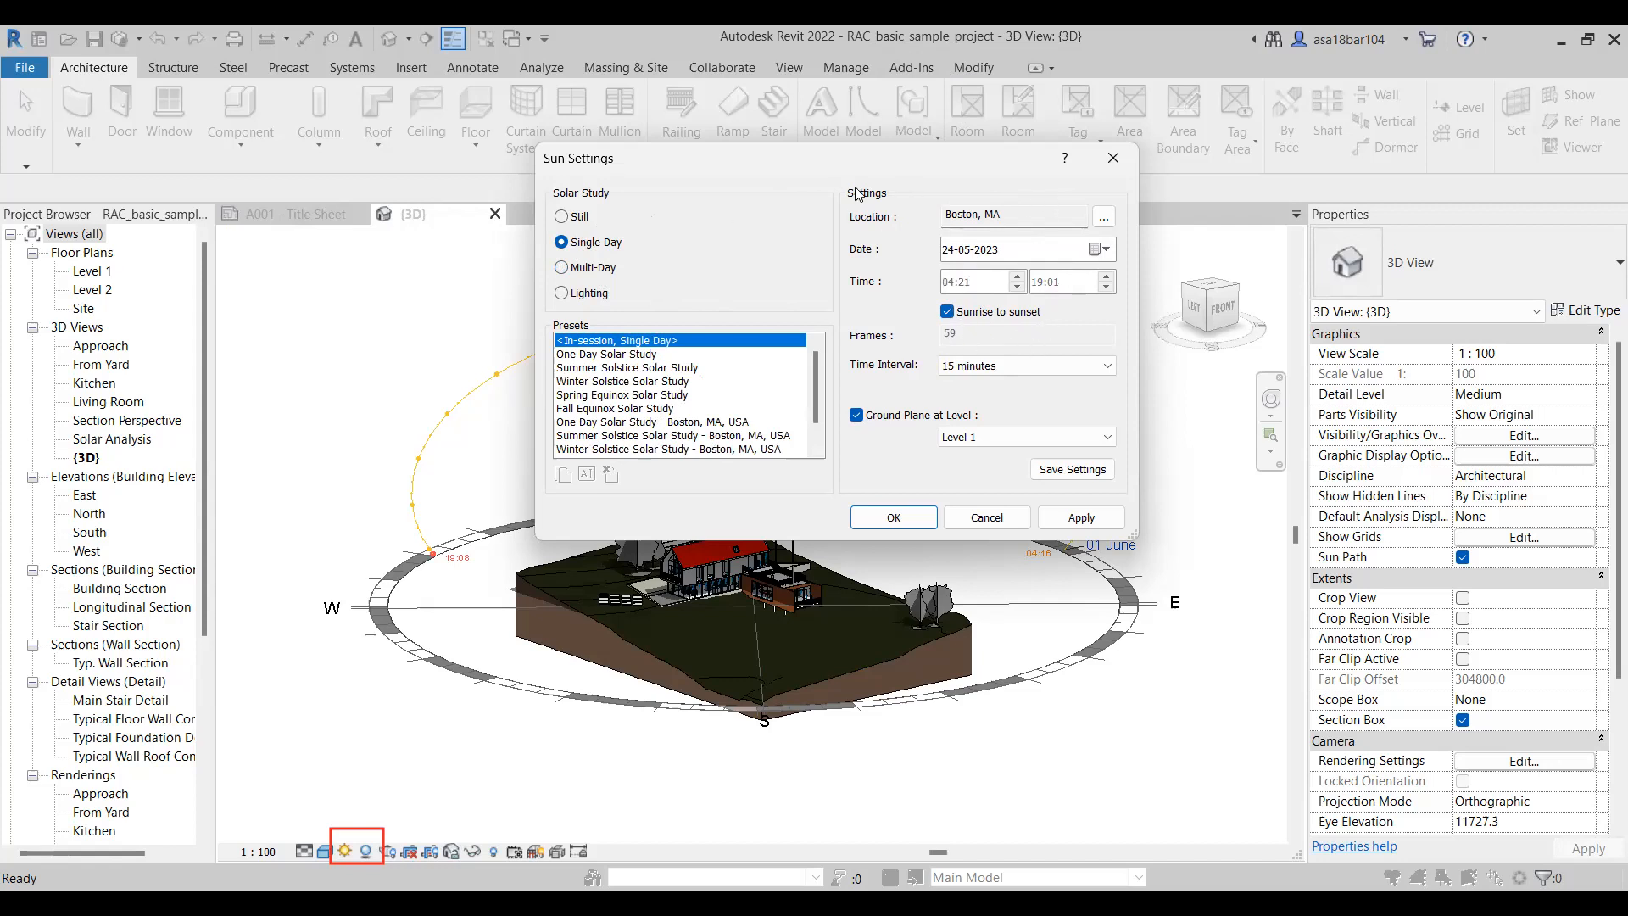
Set the project location to Chennai, India, using the Default City List
{"action": "left_click", "coordinate": [1104, 218]}
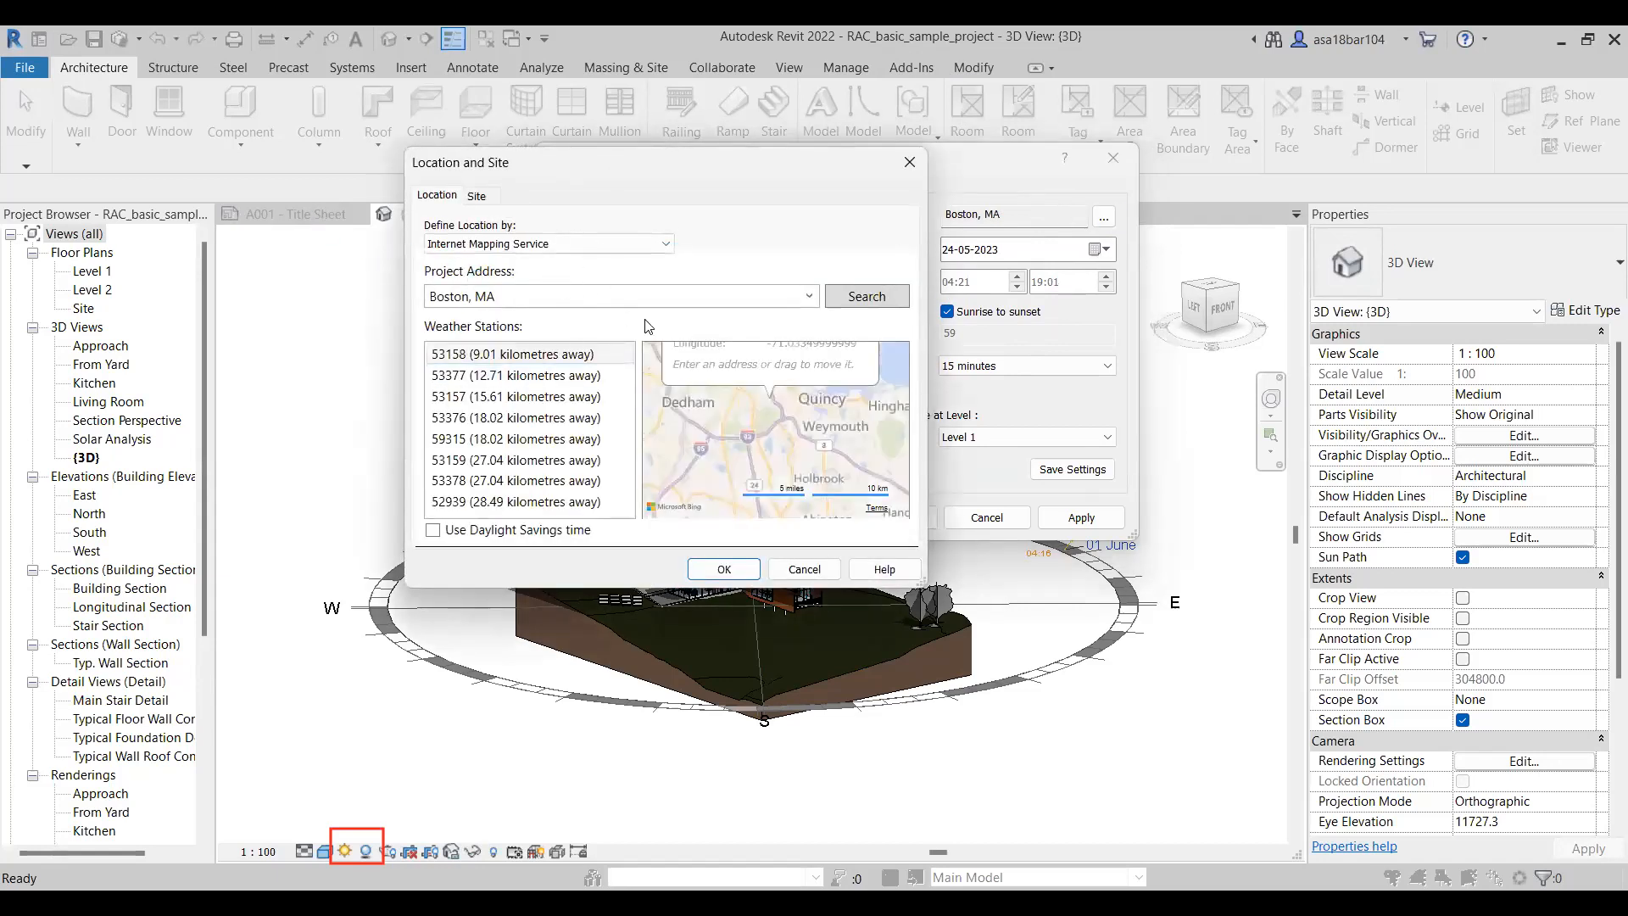
{"action": "scroll", "coordinate": [731, 446], "scroll_direction": "down", "scroll_amount": 4}
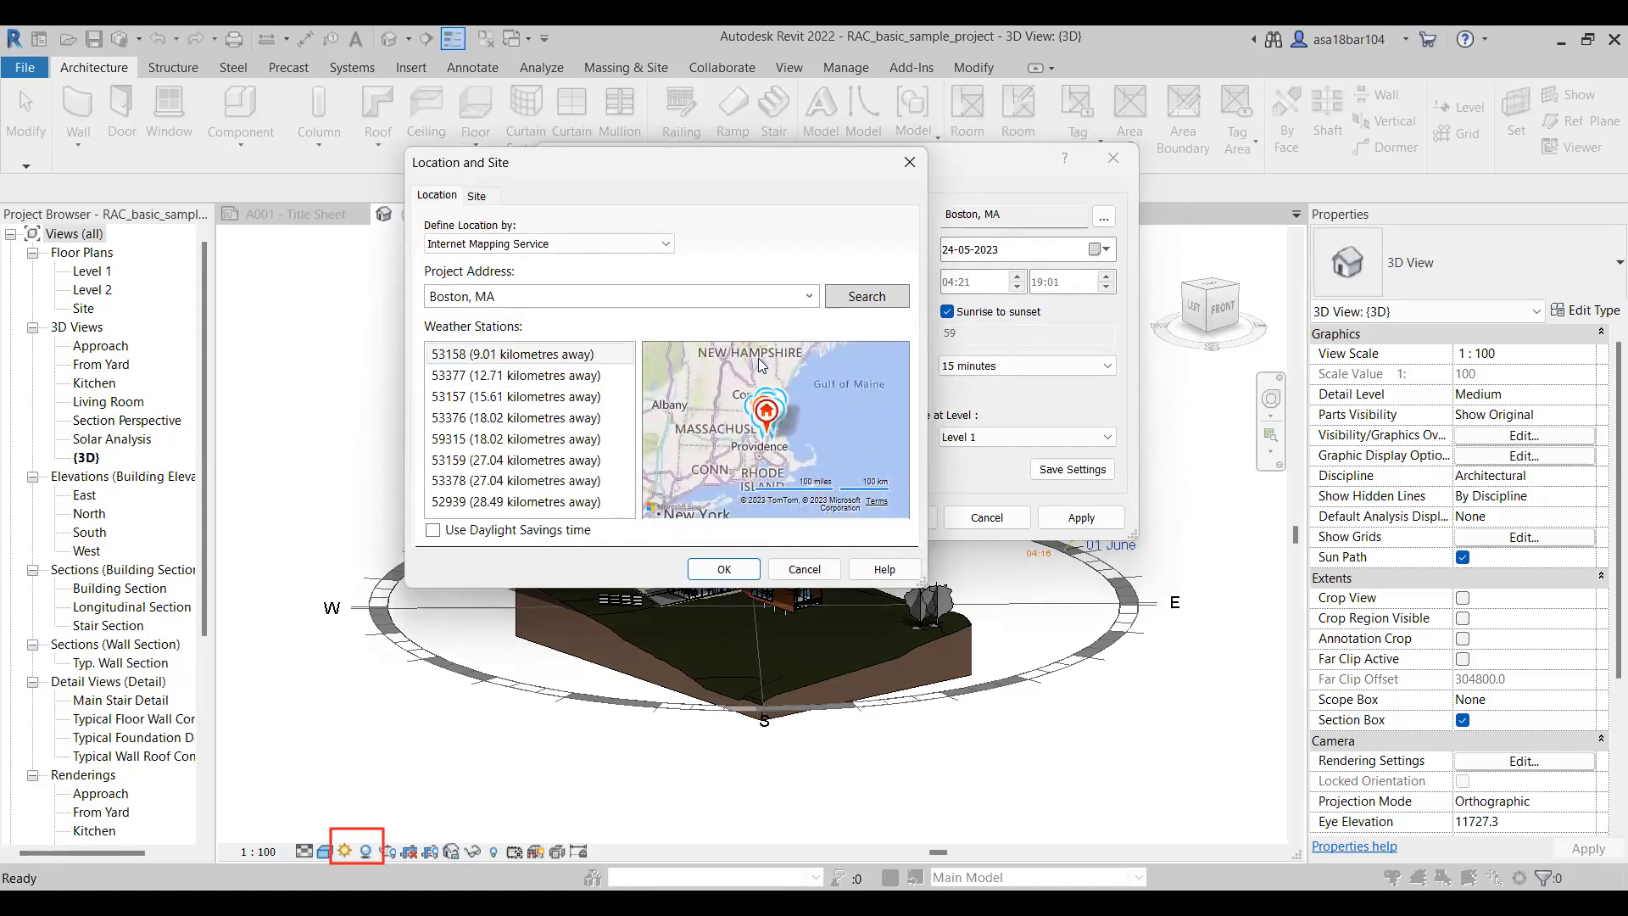
{"action": "left_click", "coordinate": [517, 244]}
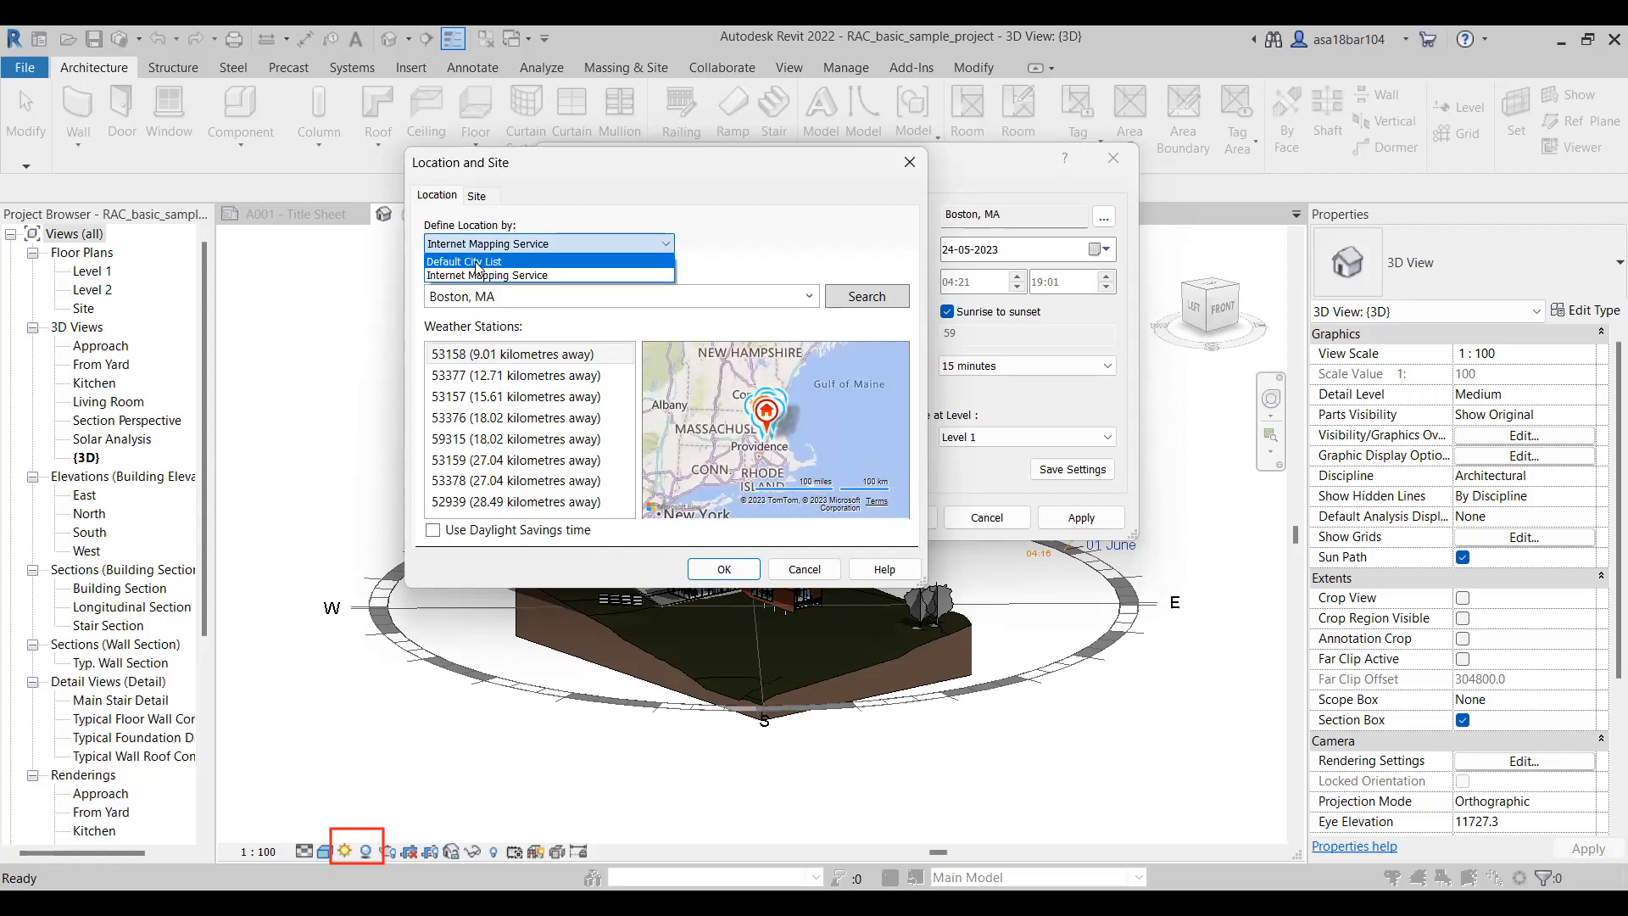
{"action": "left_click", "coordinate": [479, 264]}
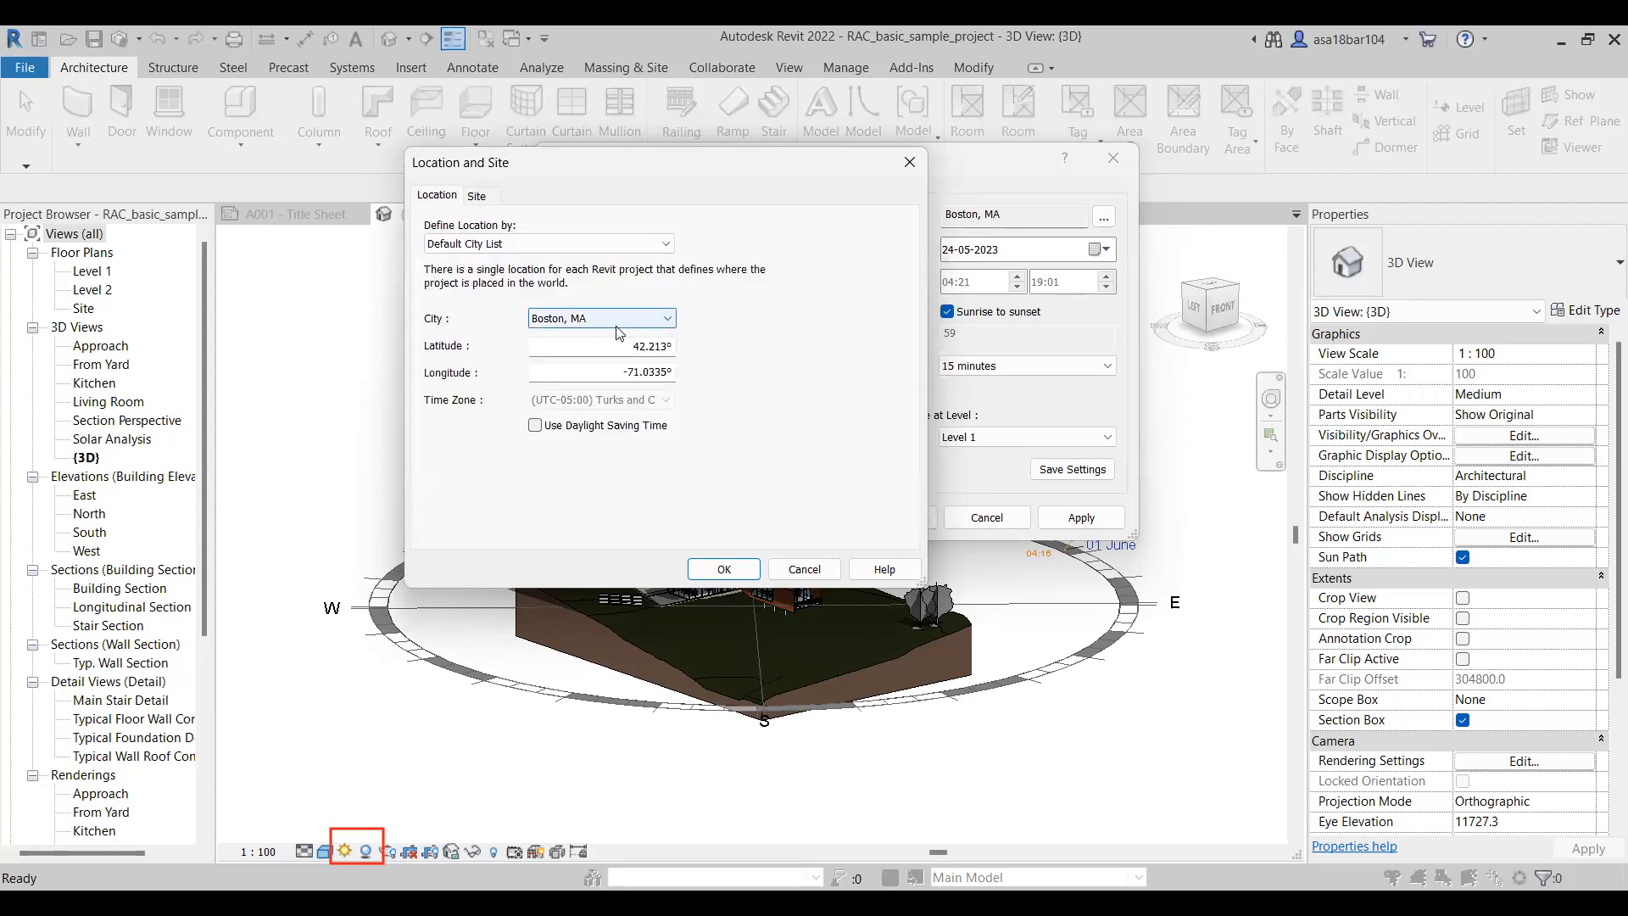
{"action": "left_click", "coordinate": [626, 321]}
{"action": "scroll", "coordinate": [600, 454], "scroll_direction": "down", "scroll_amount": 5}
{"action": "scroll", "coordinate": [599, 453], "scroll_direction": "down", "scroll_amount": 8}
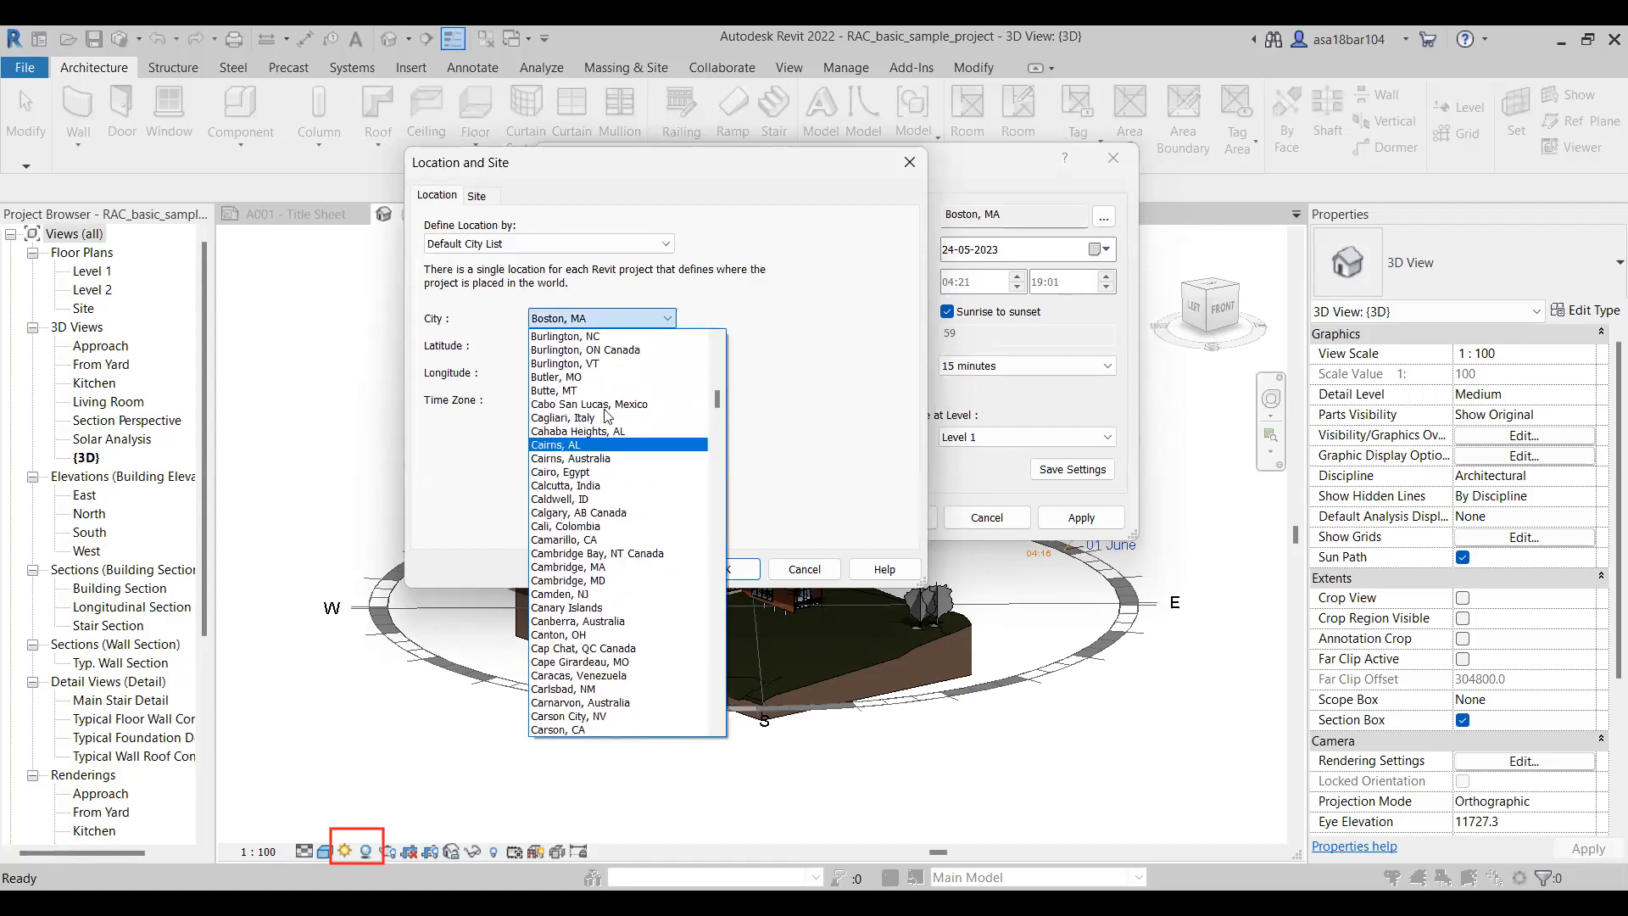
{"action": "scroll", "coordinate": [612, 574], "scroll_direction": "down", "scroll_amount": 8}
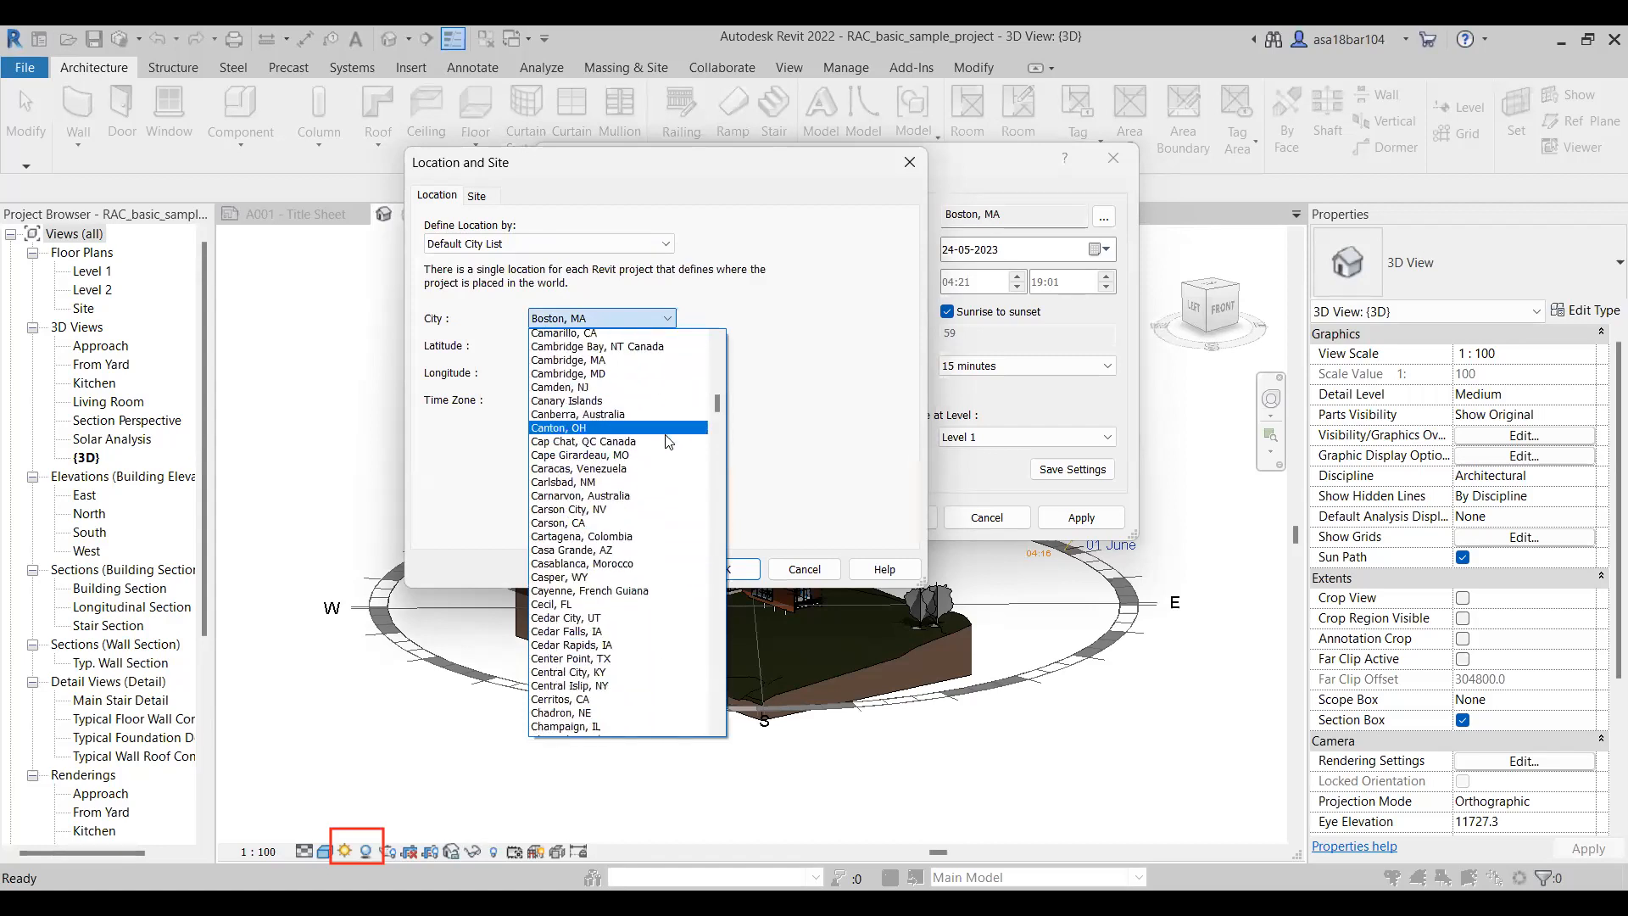
{"action": "scroll", "coordinate": [622, 602], "scroll_direction": "down", "scroll_amount": 4}
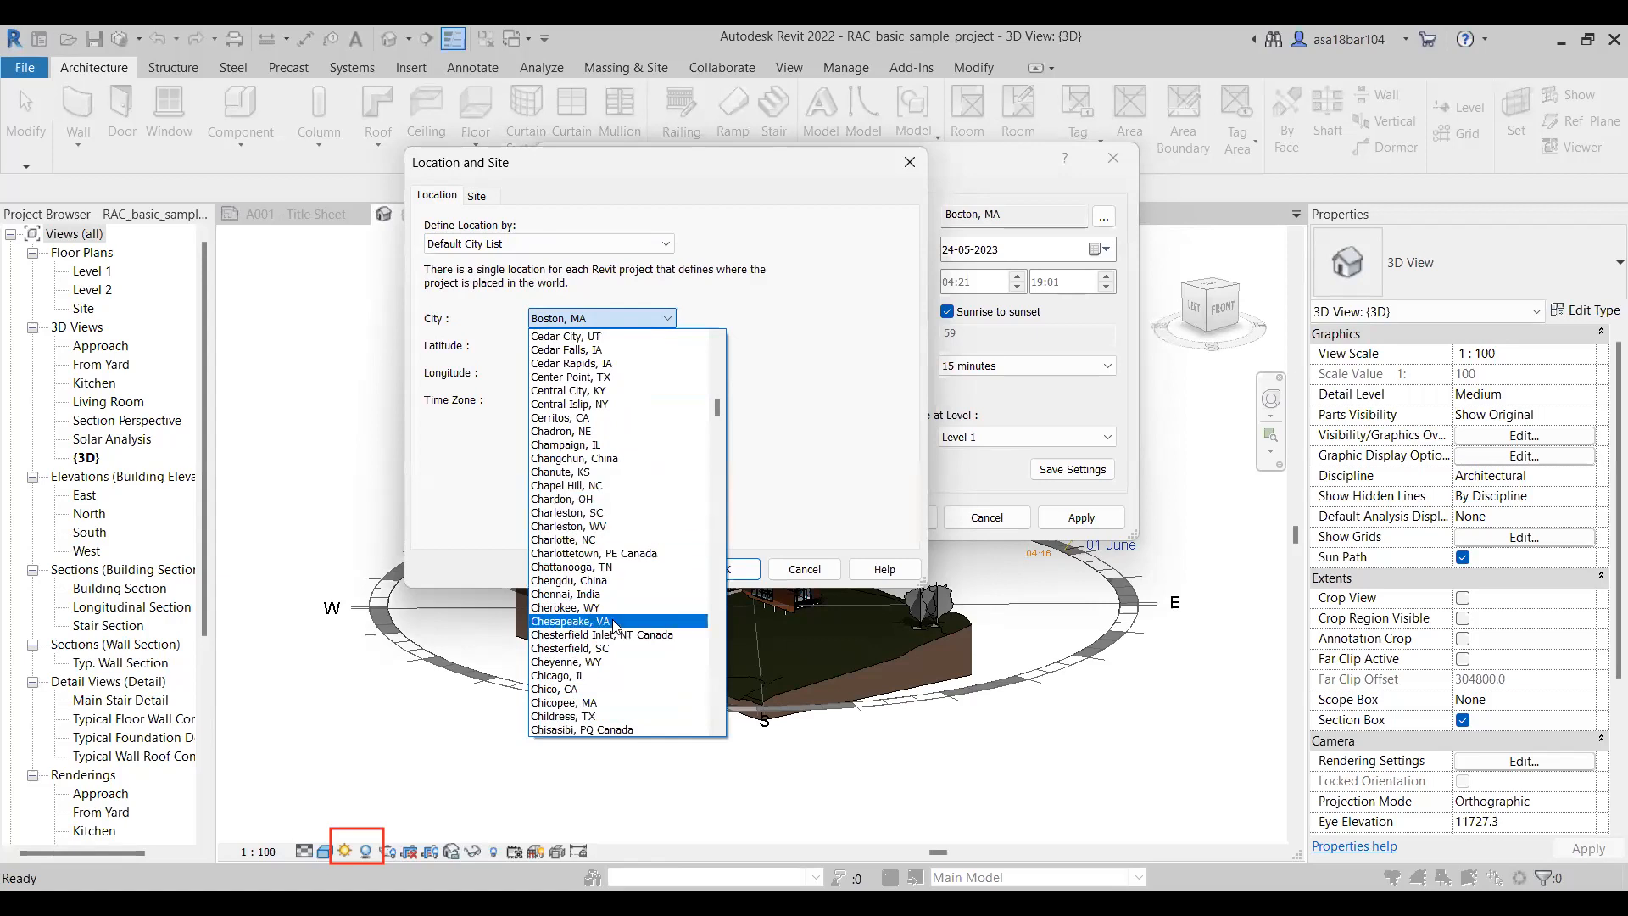
{"action": "left_click", "coordinate": [619, 594]}
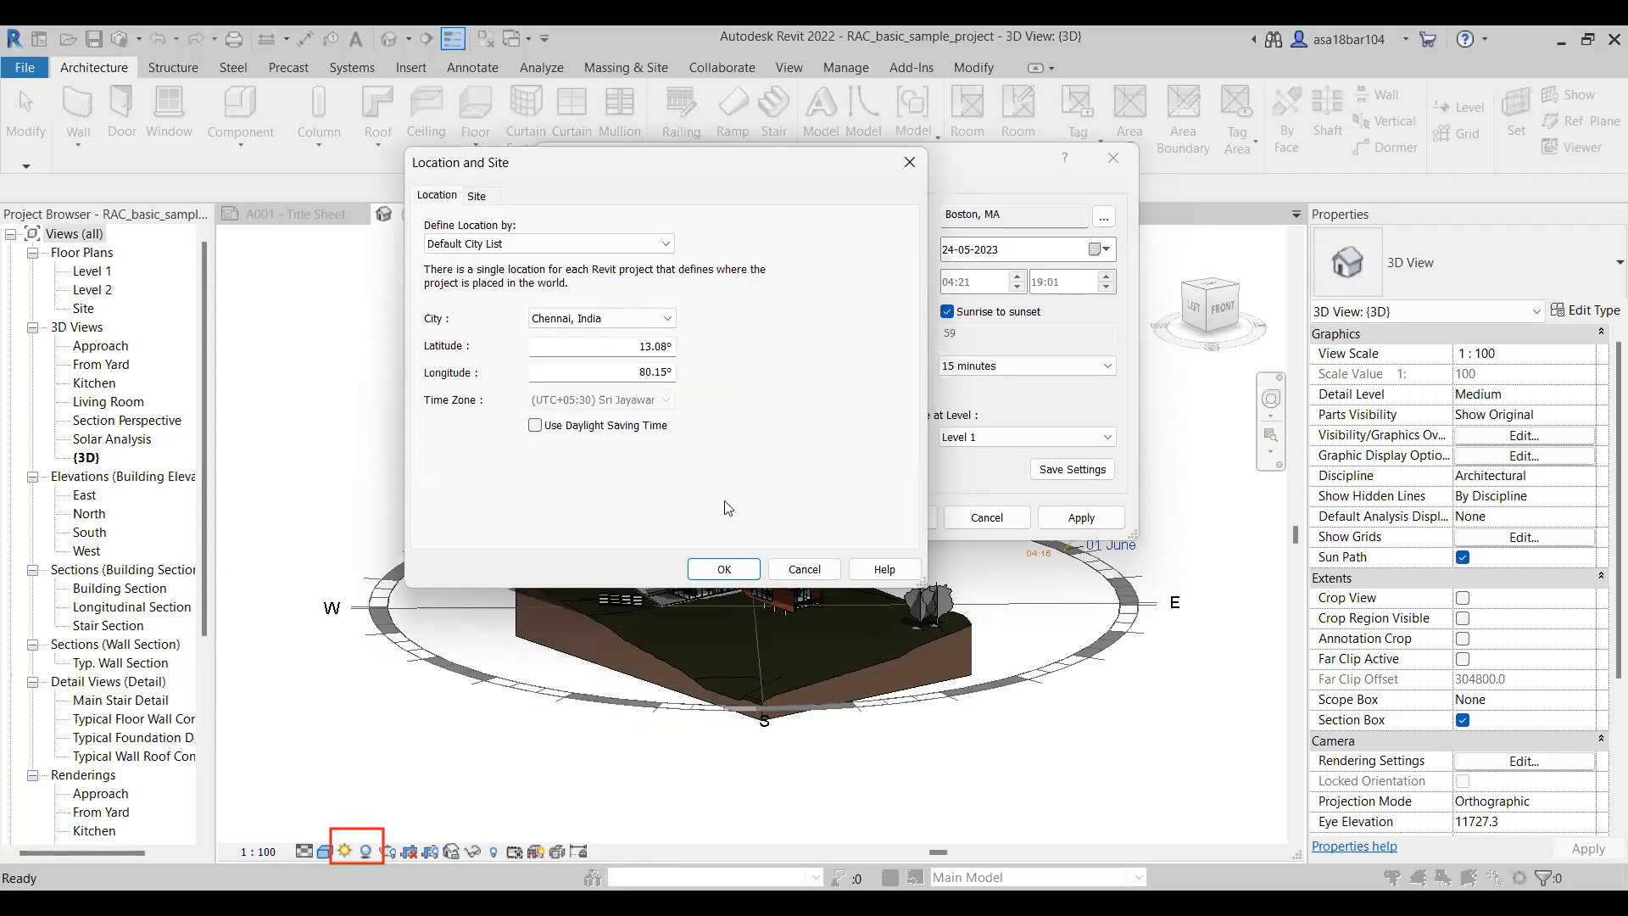
{"action": "left_click", "coordinate": [734, 576]}
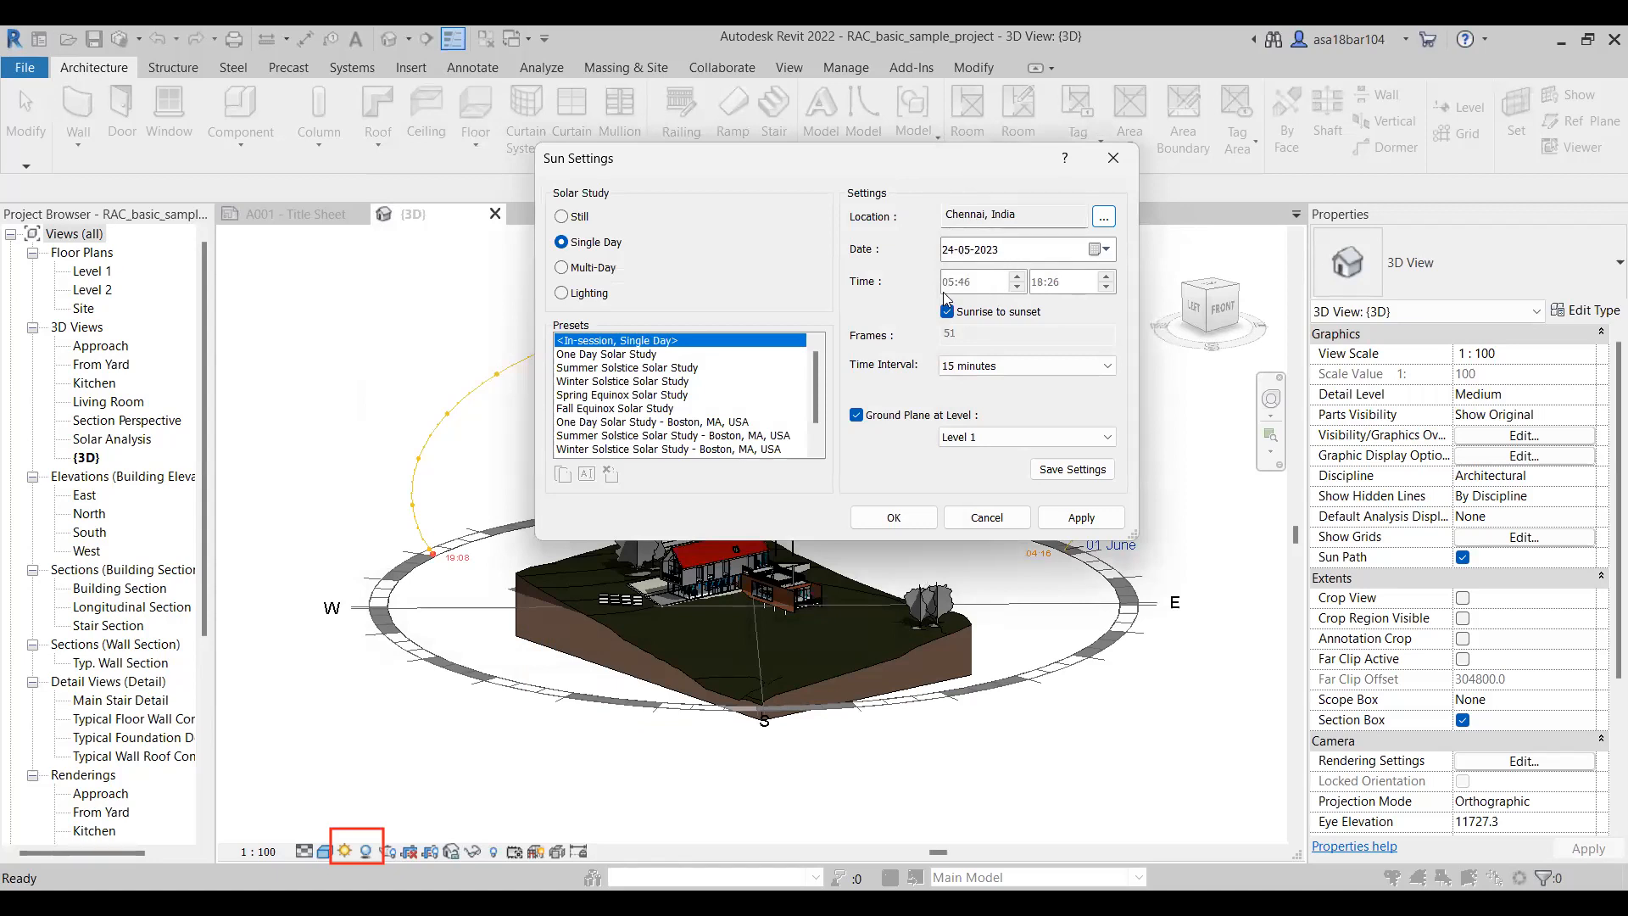
Set the solar study date to 25-05-2023 and apply the sun settings to the 3D view
{"action": "left_click", "coordinate": [1099, 248]}
{"action": "left_click", "coordinate": [1049, 376]}
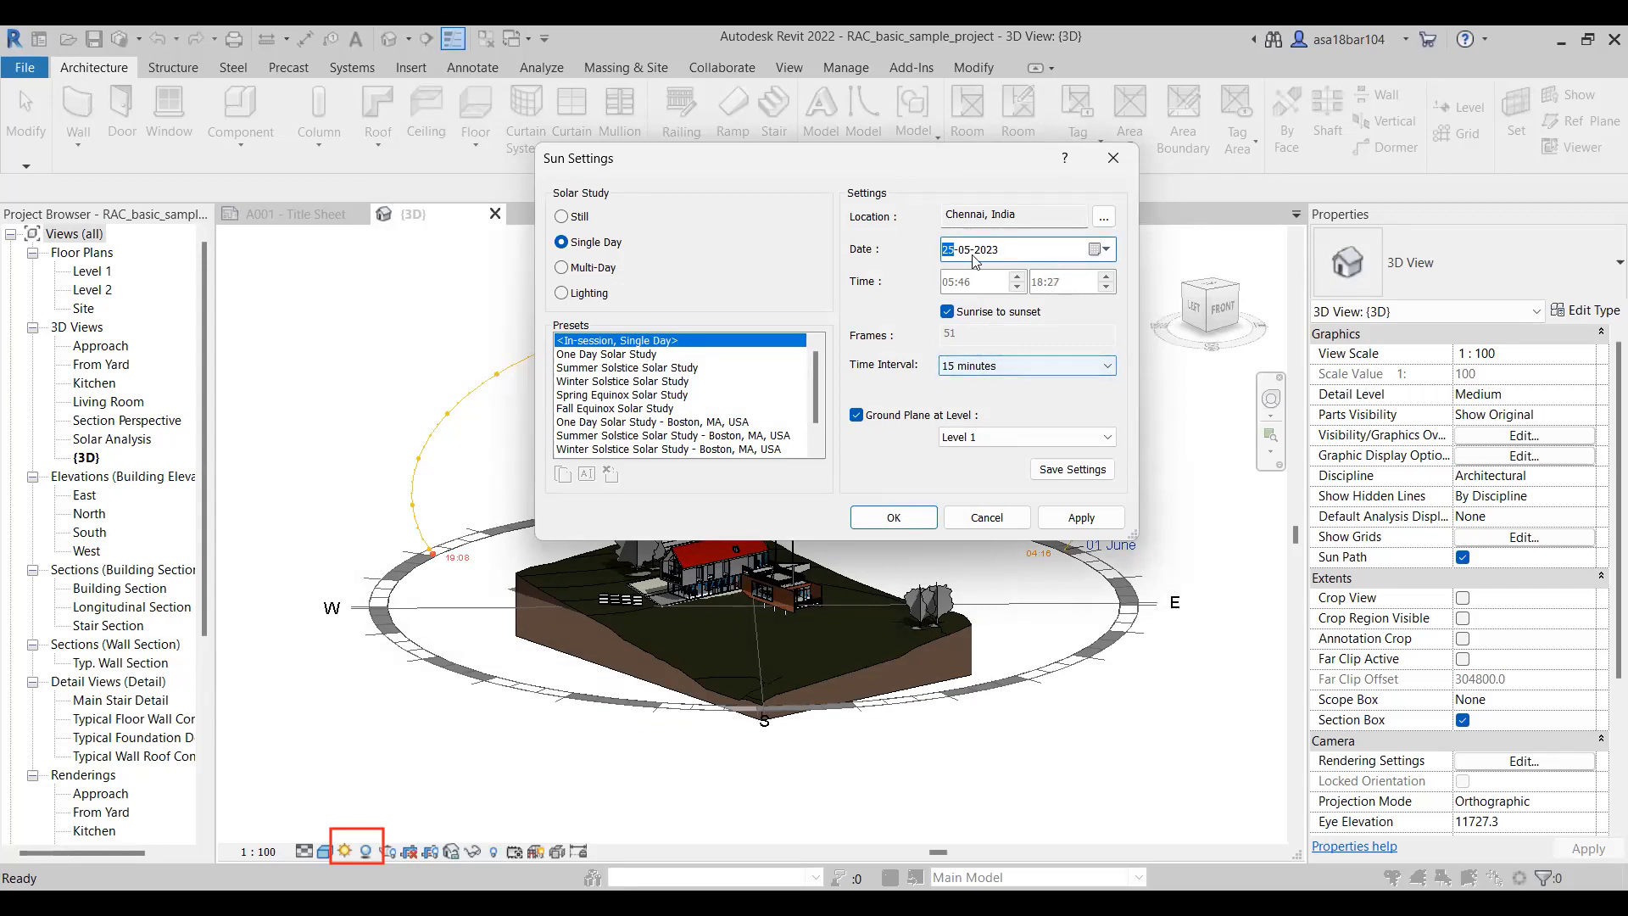
{"action": "left_click", "coordinate": [1079, 517]}
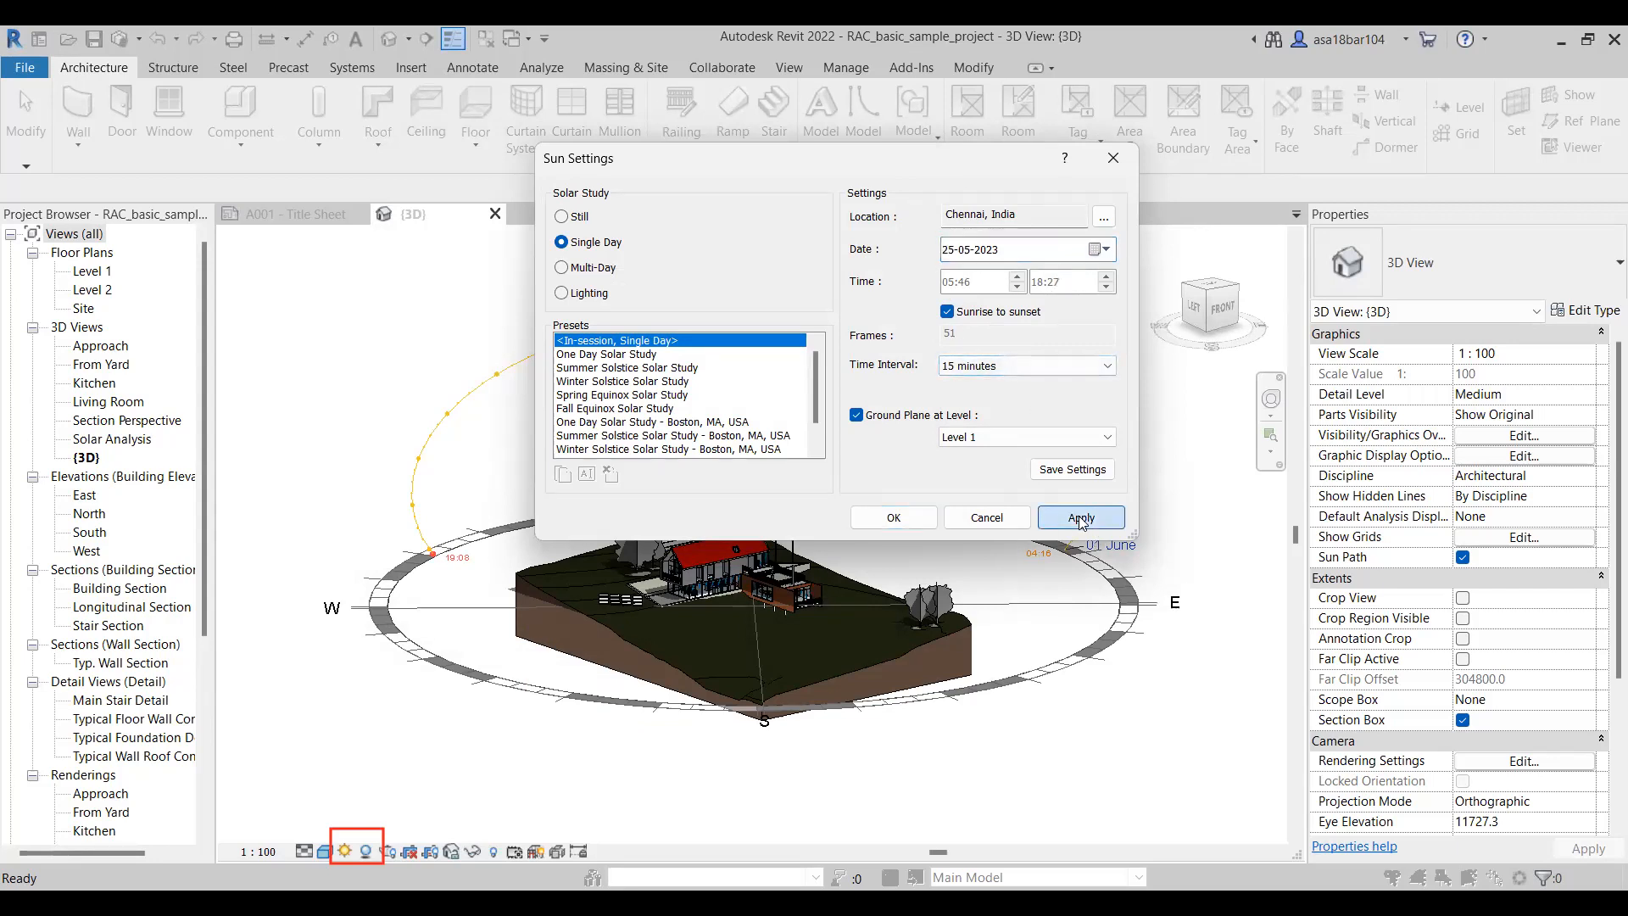
{"action": "left_click", "coordinate": [905, 519]}
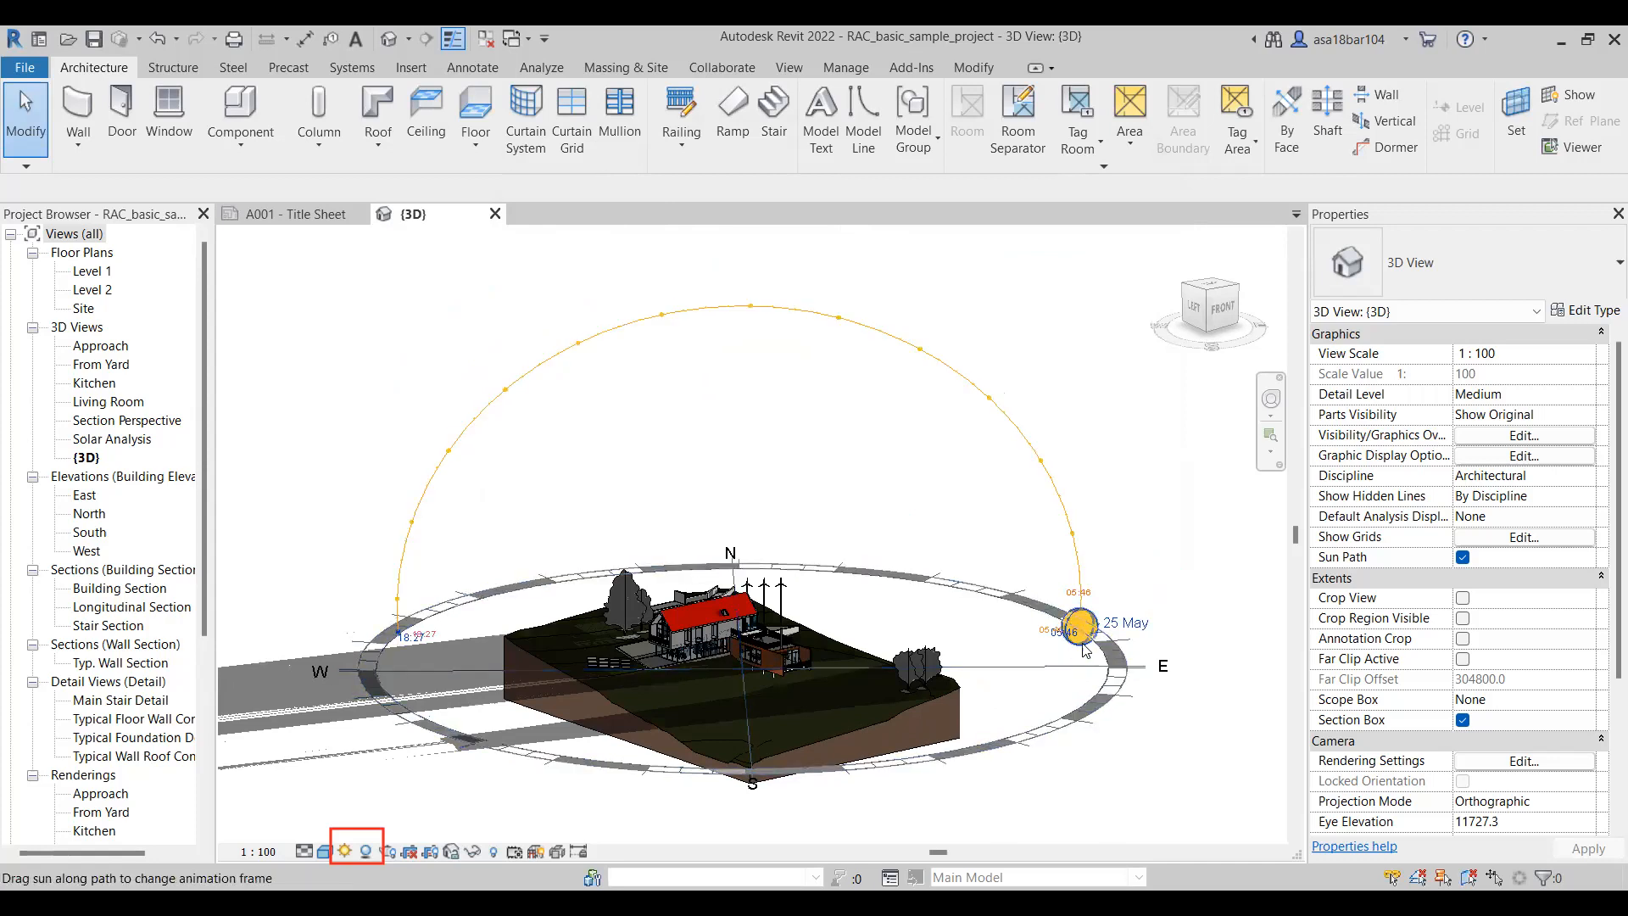
Inspect the 25 May sun path around the house, including its sunrise and sunset time labels
{"action": "mouse_move", "coordinate": [1088, 659]}
{"action": "middle_mouse_down", "text": "shift"}
{"action": "mouse_move", "coordinate": [1072, 656]}
{"action": "mouse_move", "coordinate": [1098, 647]}
{"action": "middle_mouse_up", "text": "shift"}
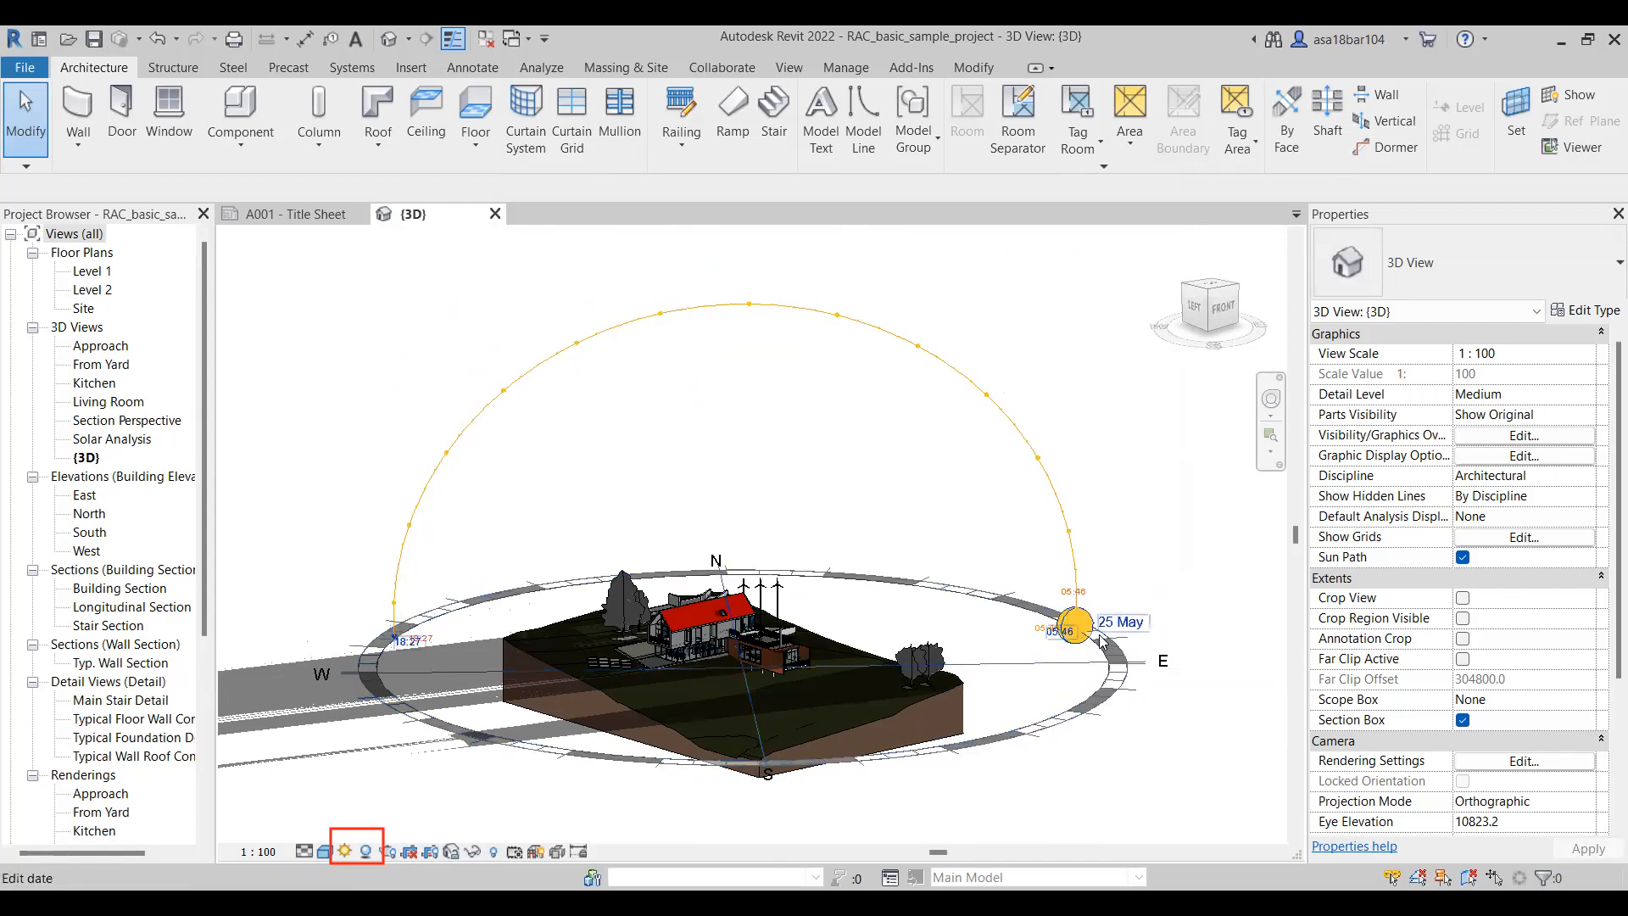
{"action": "middle_click_drag", "start_coordinate": [1100, 641], "coordinate": [1136, 635], "text": "shift"}
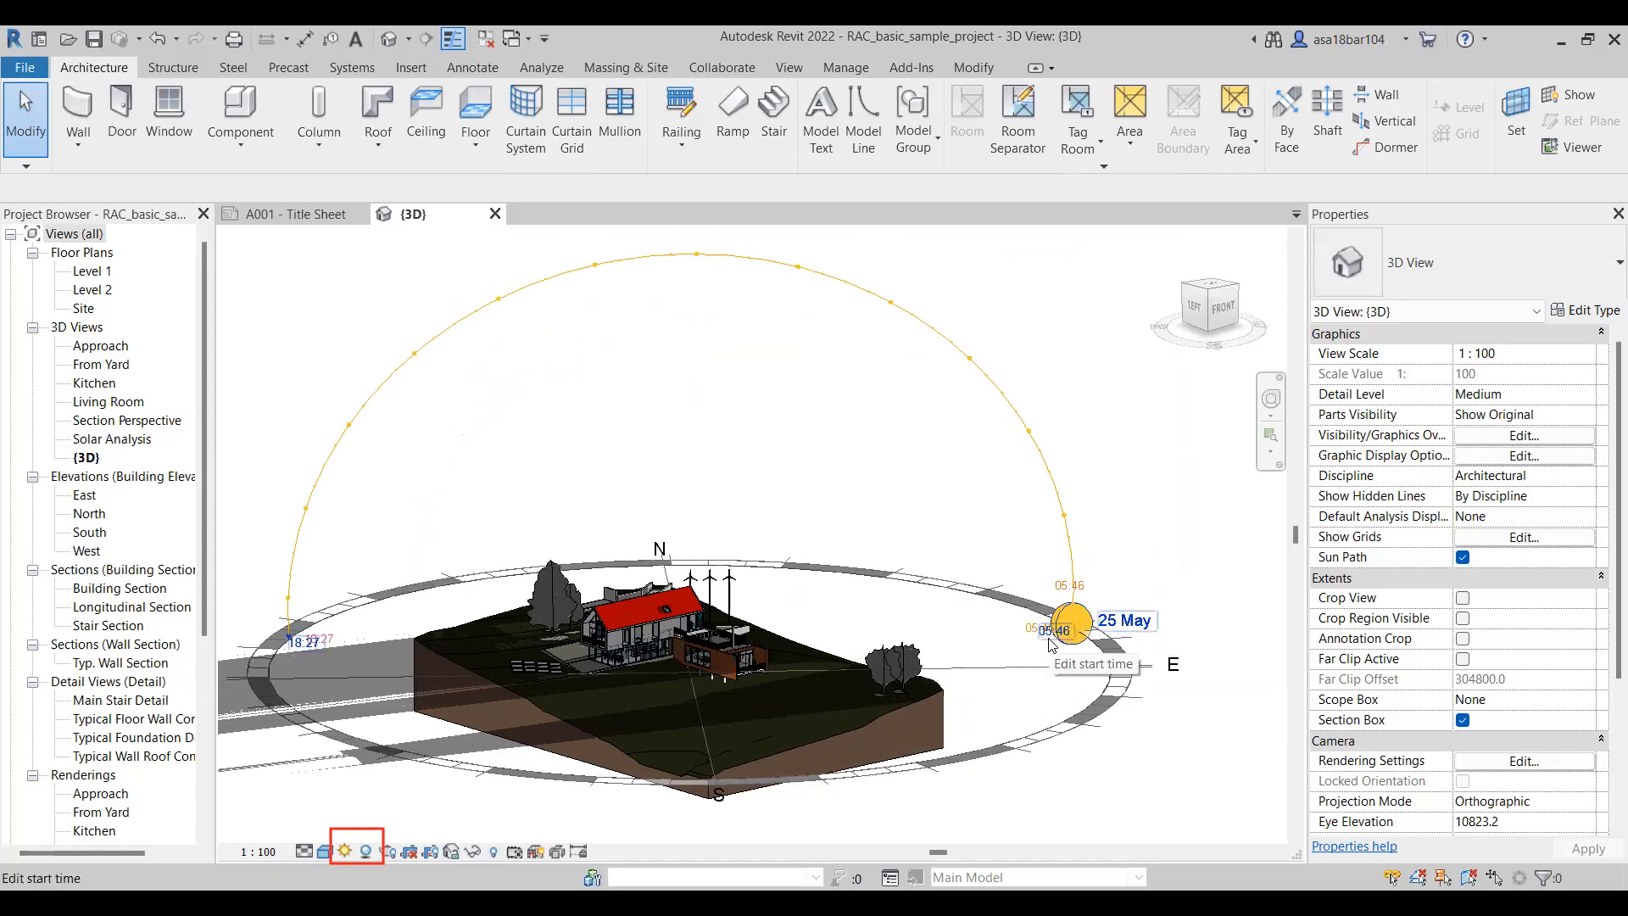
{"action": "scroll", "coordinate": [509, 649], "scroll_direction": "up", "scroll_amount": 4}
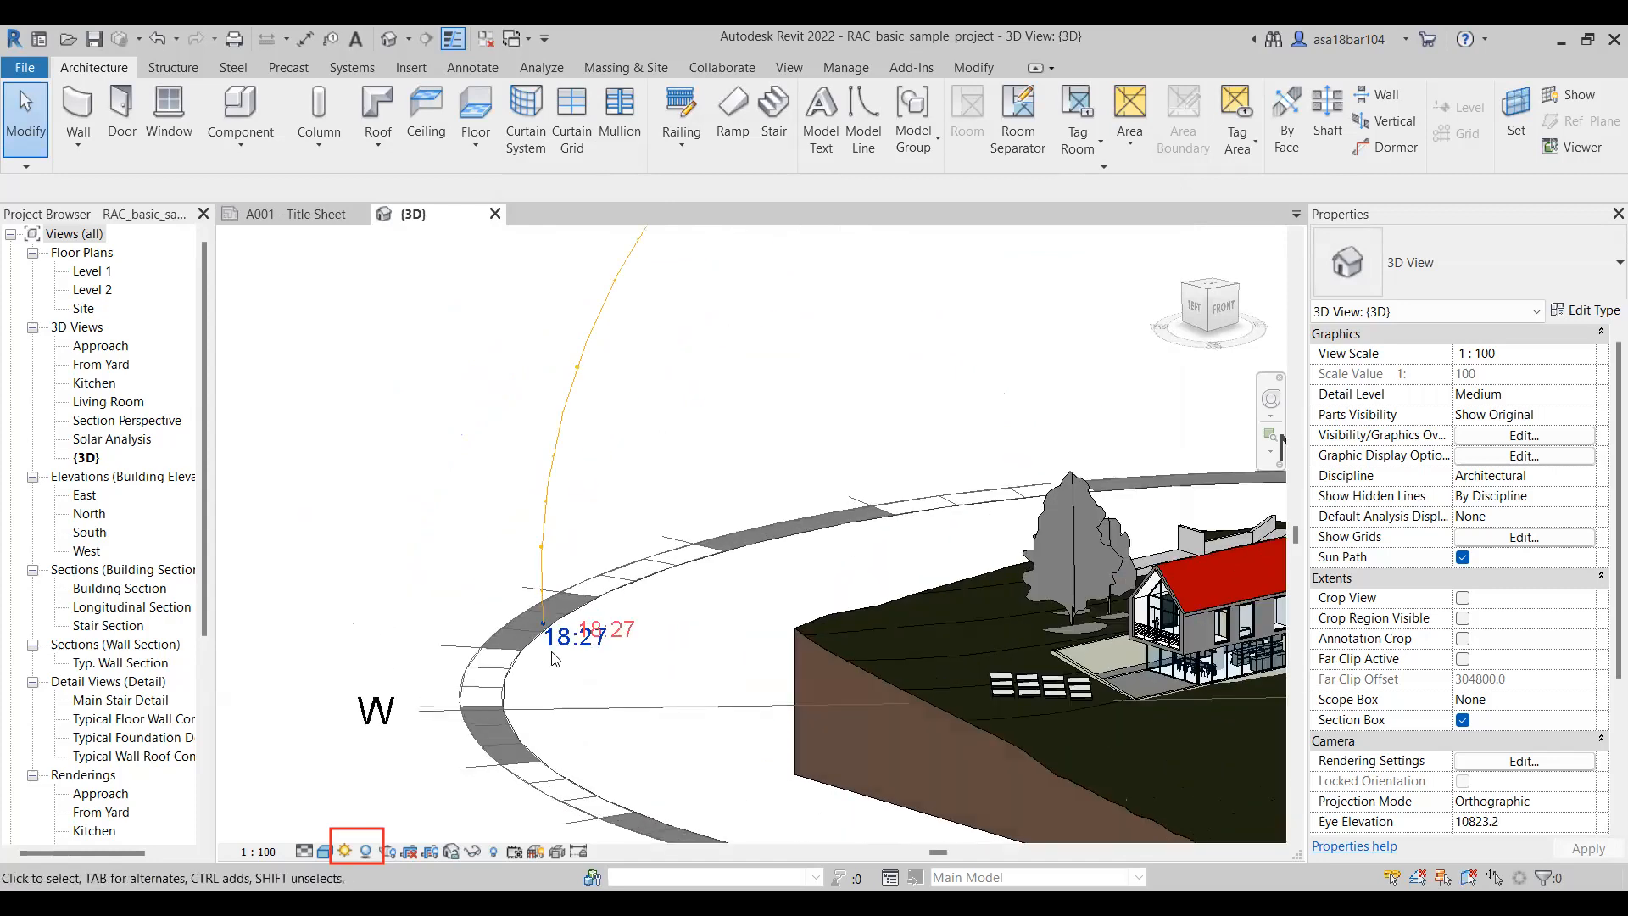
{"action": "scroll", "coordinate": [368, 581], "scroll_direction": "down", "scroll_amount": 4}
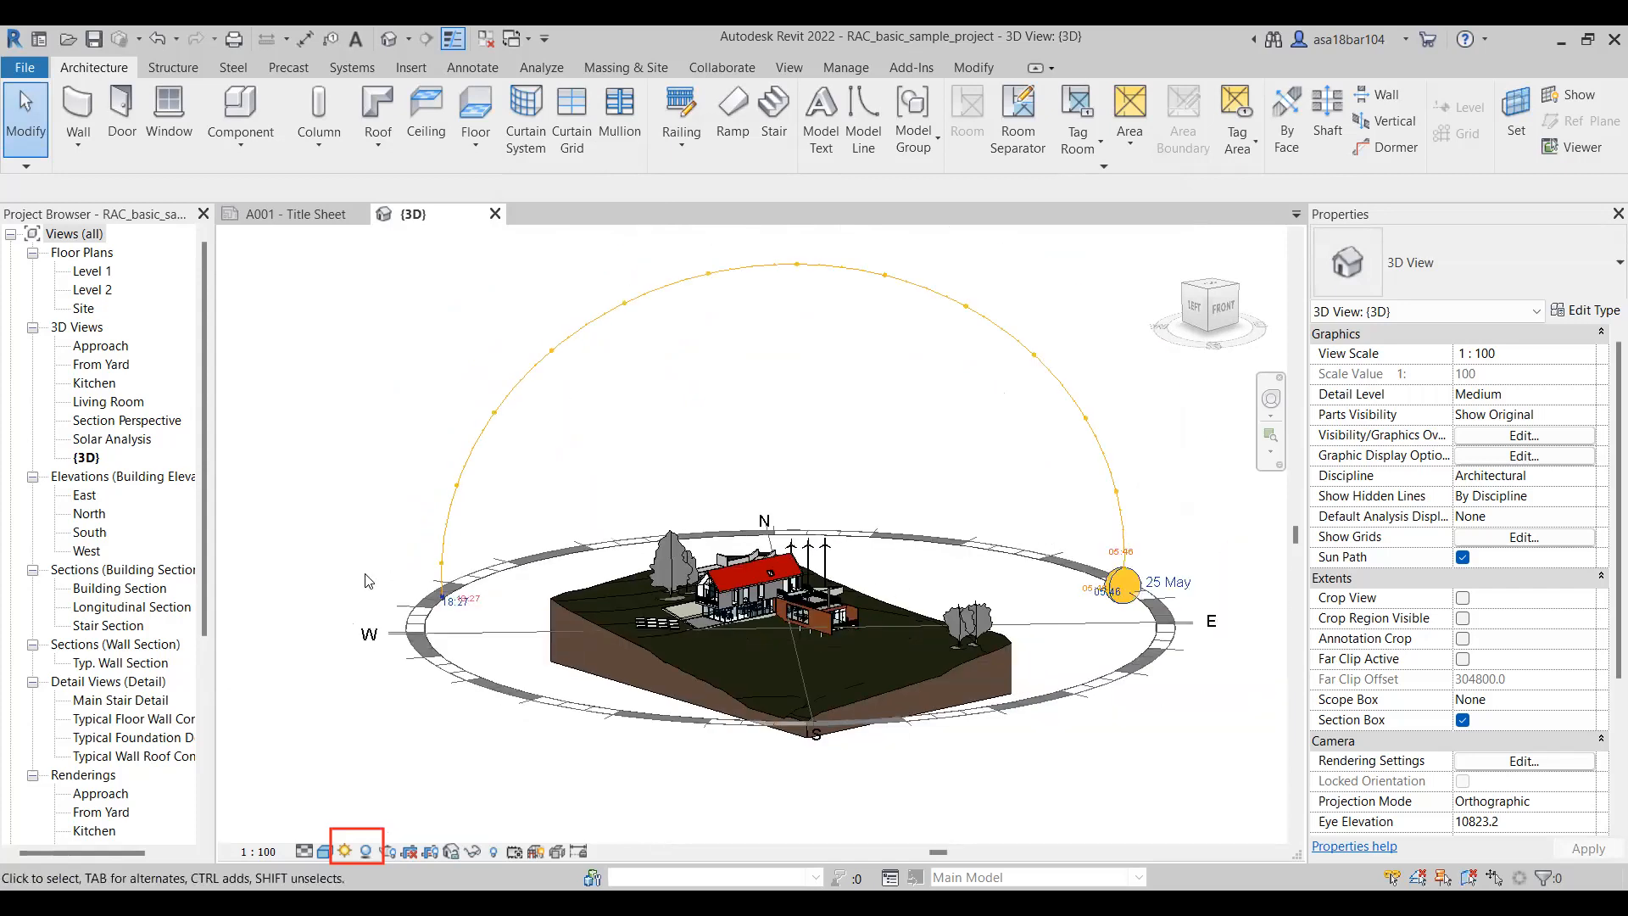
{"action": "middle_click_drag", "start_coordinate": [883, 474], "coordinate": [690, 410], "text": "shift"}
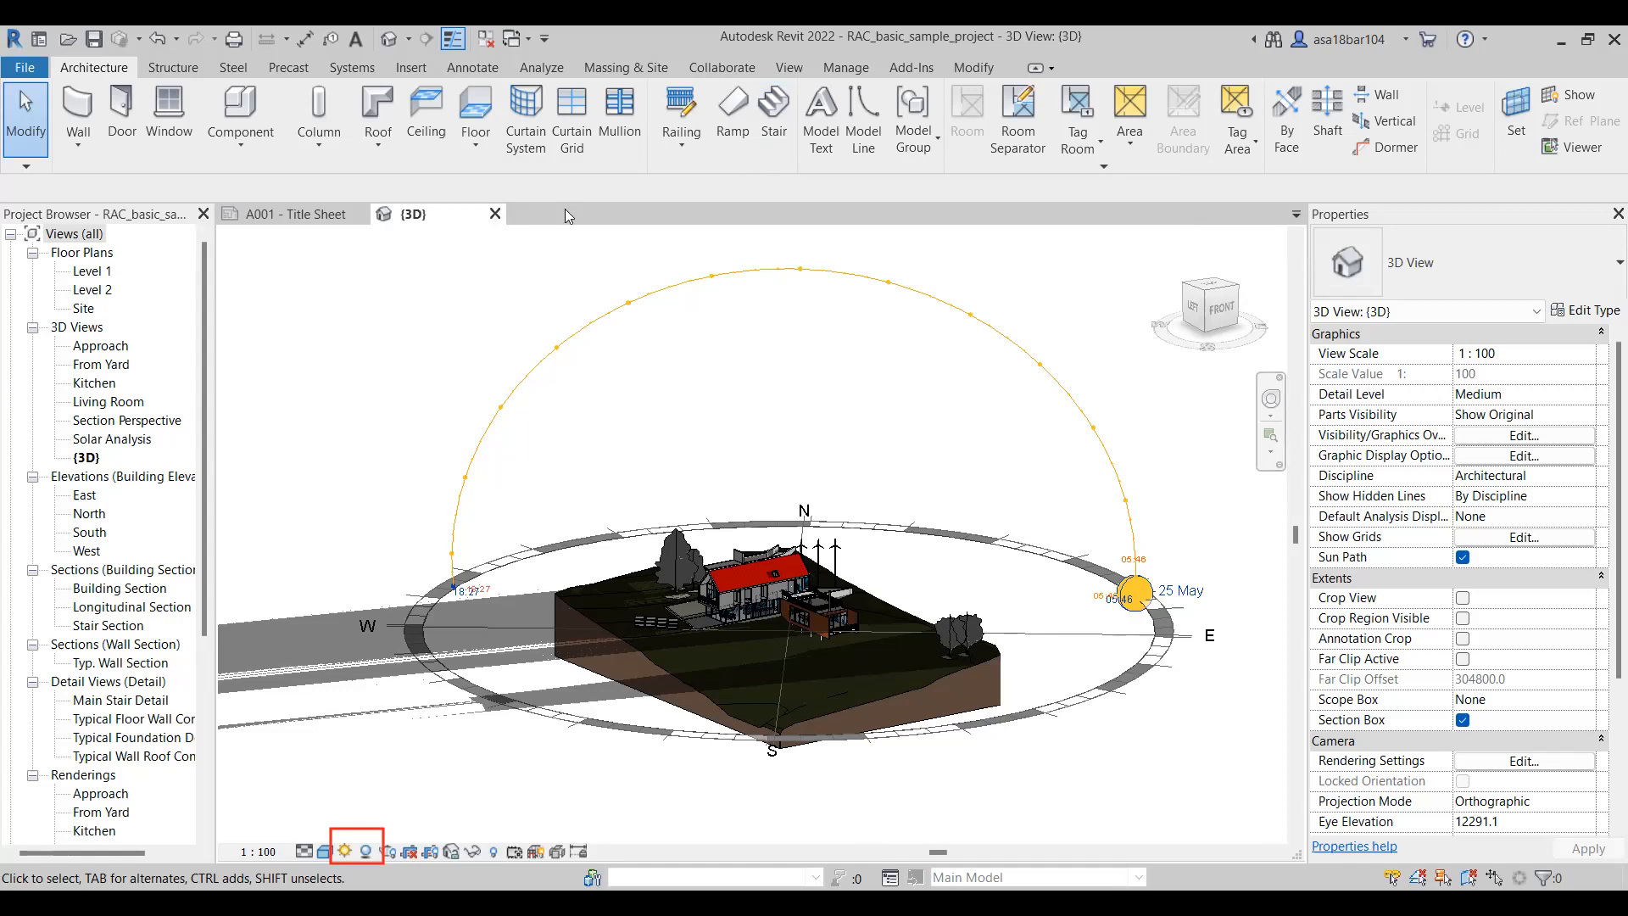
Start the solar study preview and play its animation with the whole sun path in view
{"action": "left_click", "coordinate": [343, 850]}
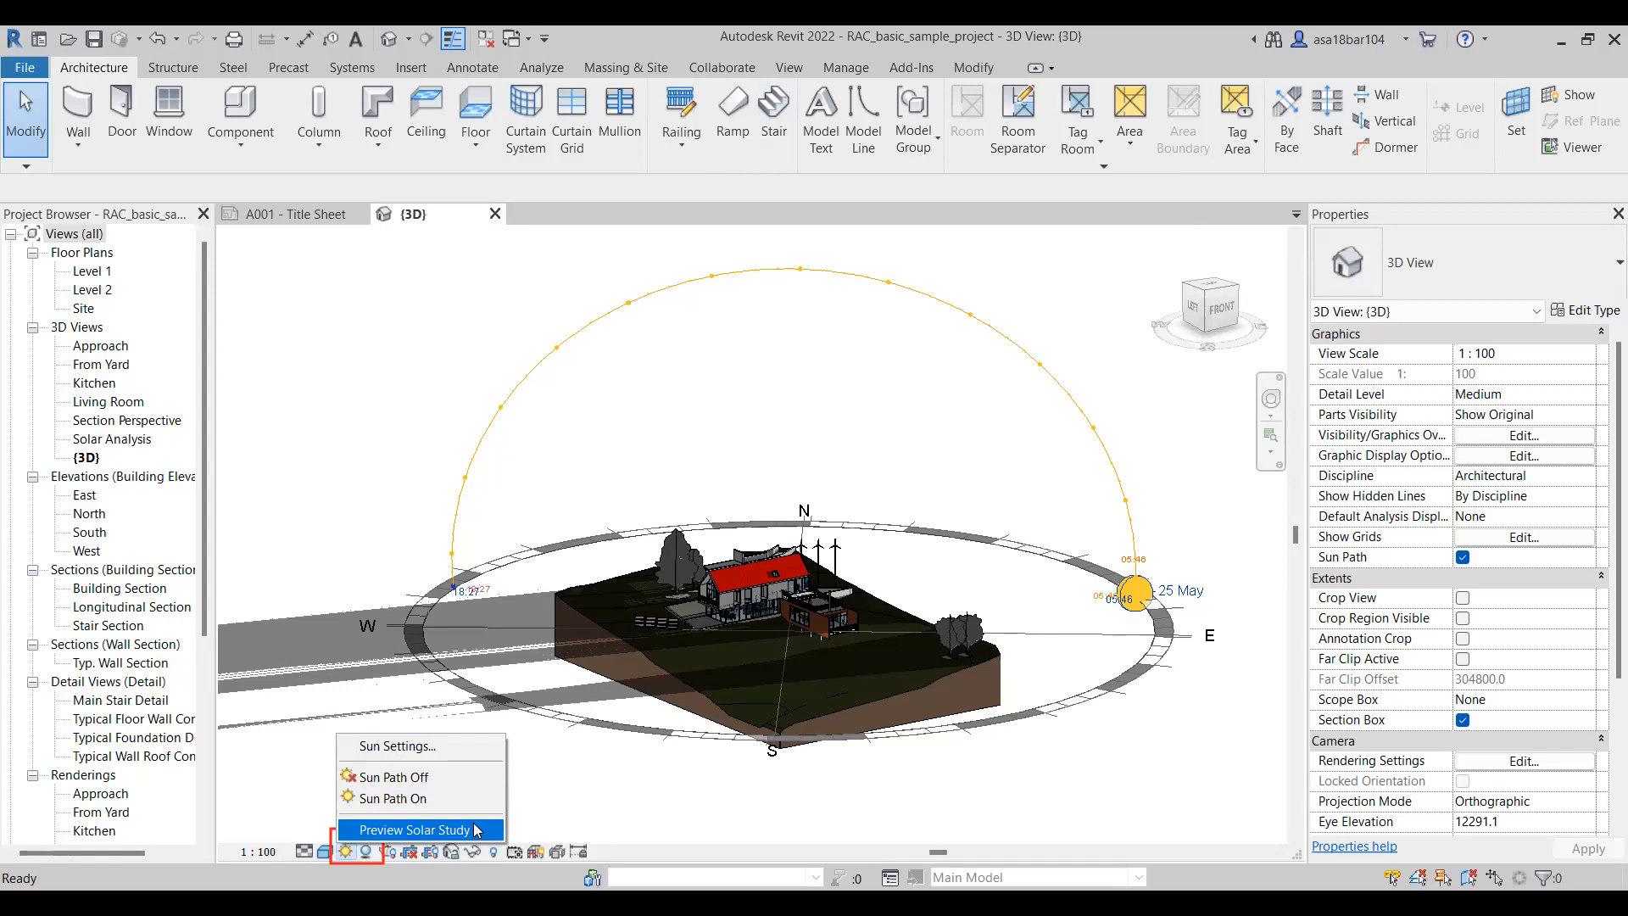
{"action": "left_click", "coordinate": [376, 830]}
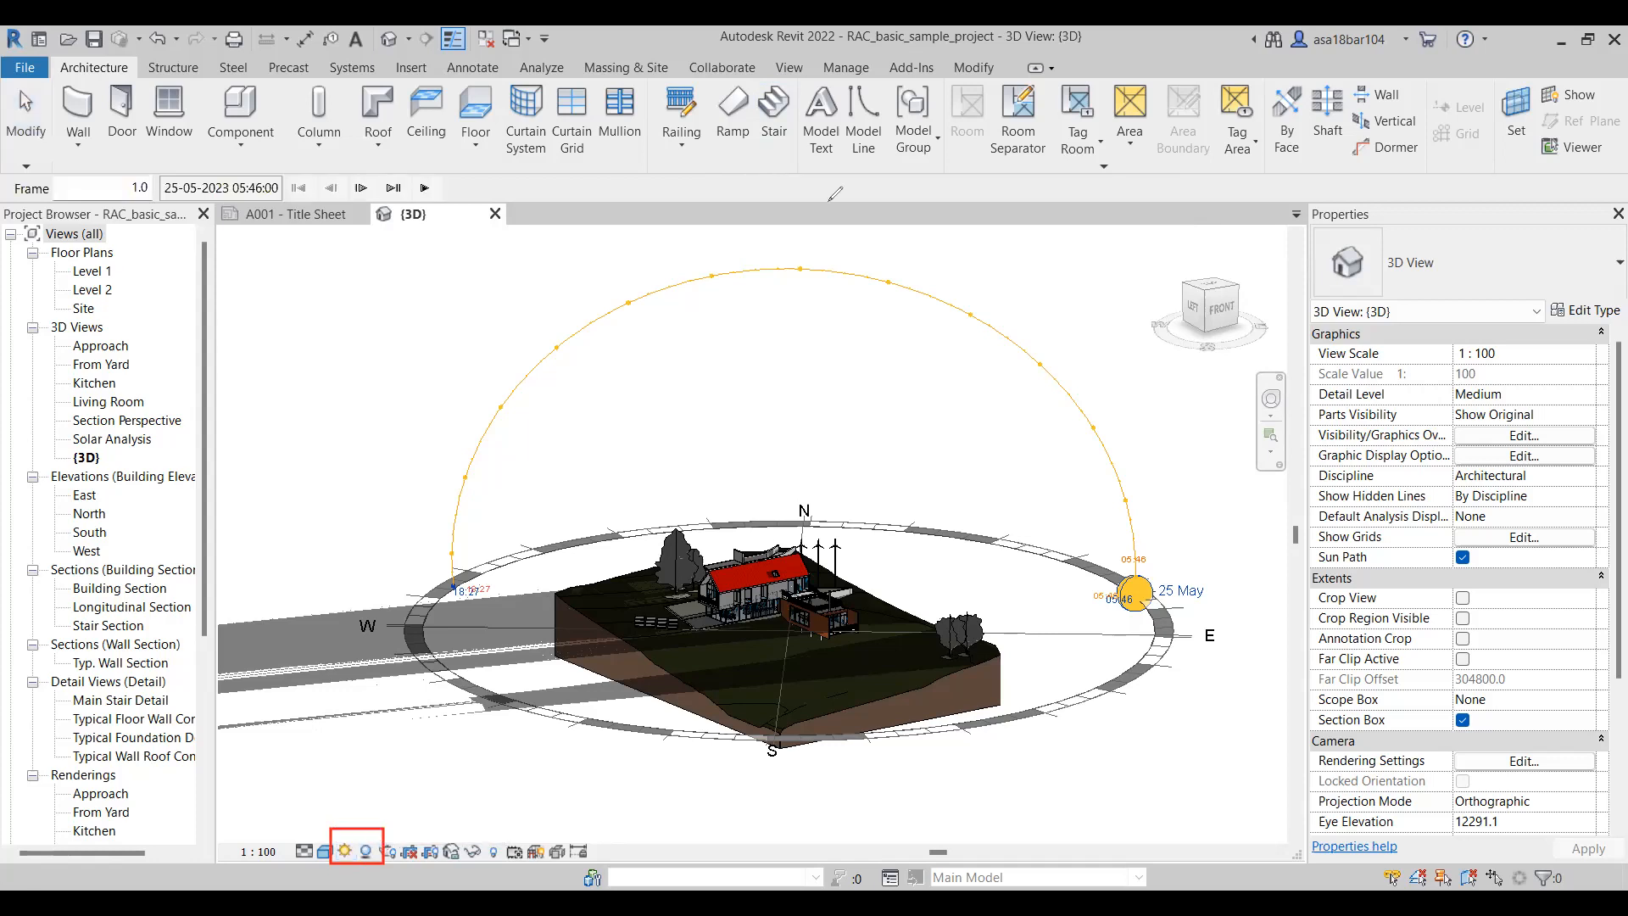
{"action": "left_click_drag", "start_coordinate": [279, 172], "coordinate": [447, 202]}
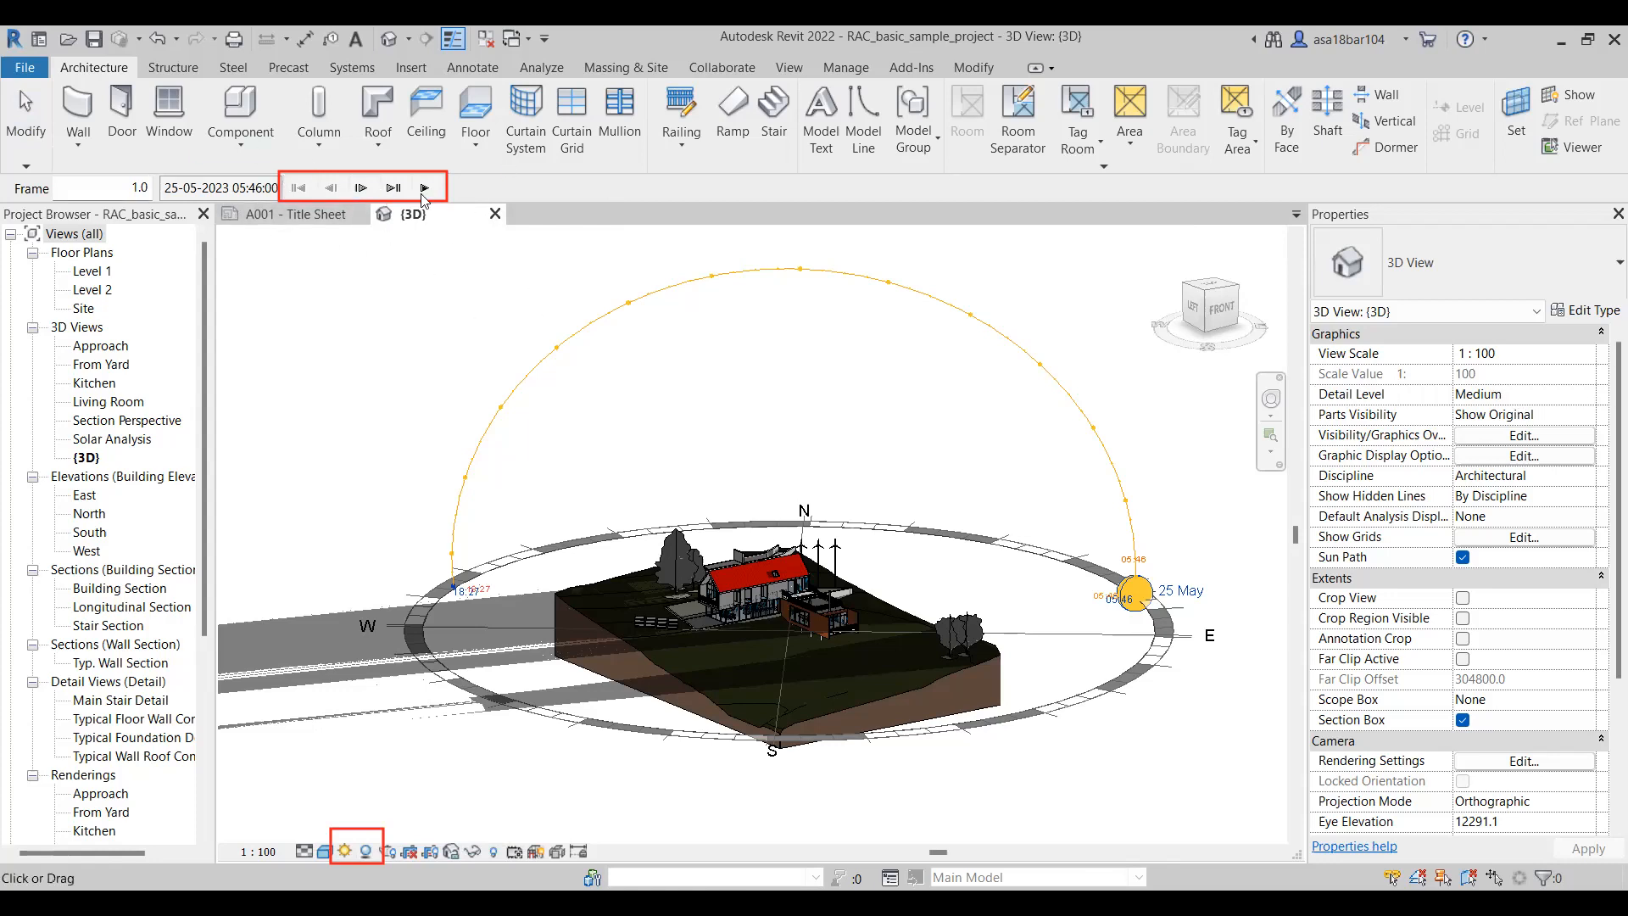
{"action": "scroll", "coordinate": [563, 419], "scroll_direction": "down", "scroll_amount": 1}
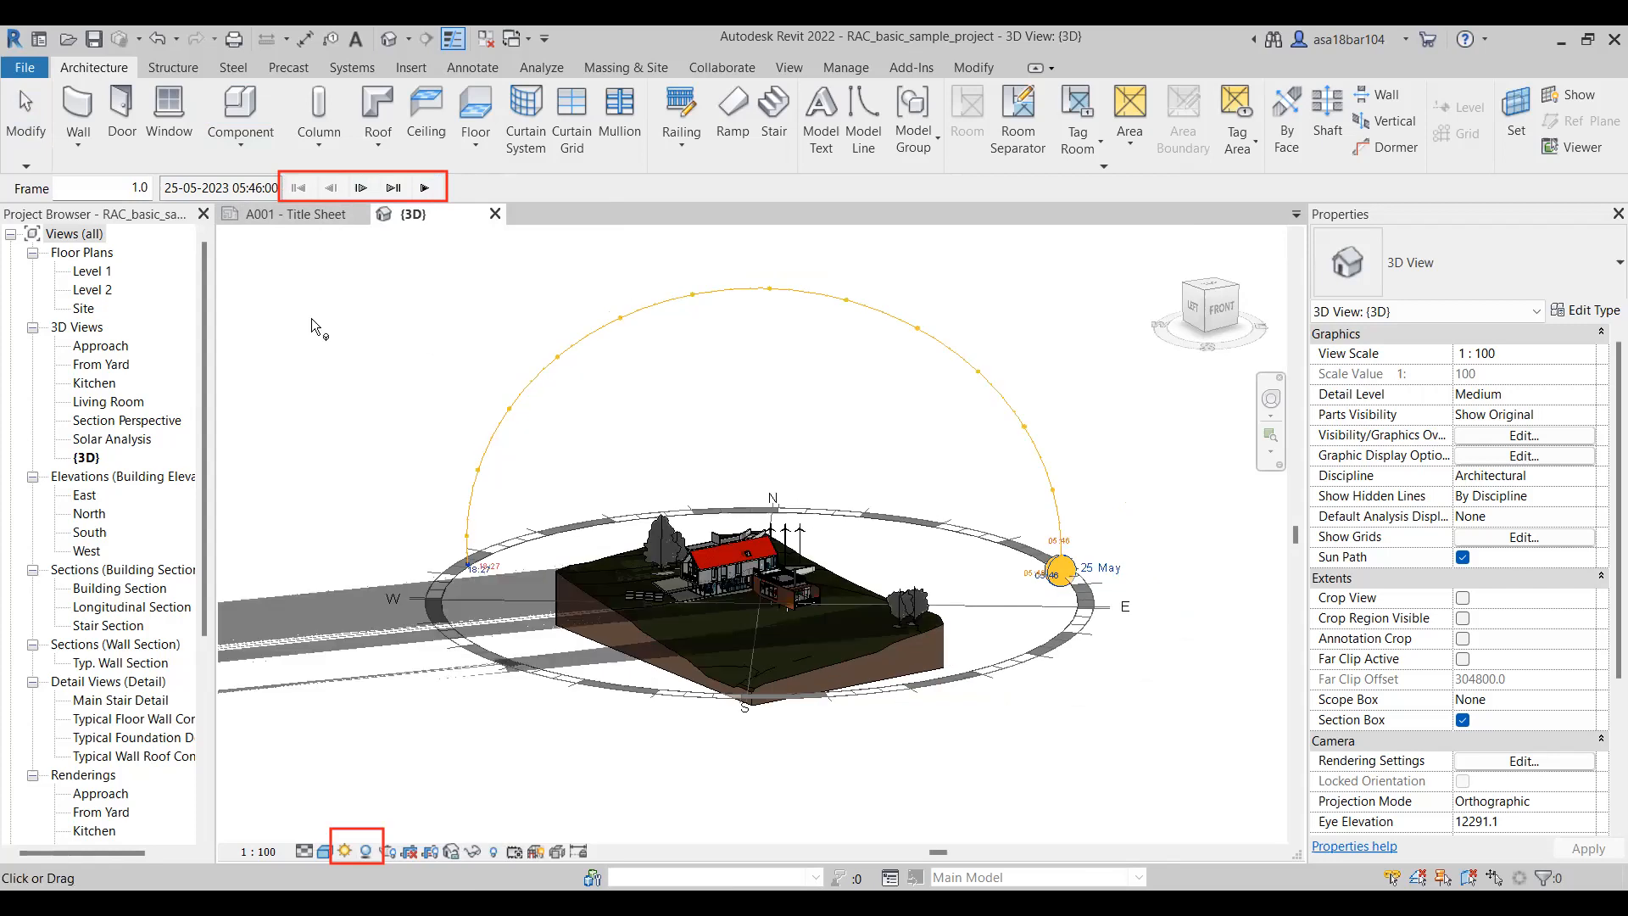
{"action": "left_click", "coordinate": [426, 189]}
Switch the 3D view to the Hidden Line visual style and play the solar study animation
{"action": "left_click", "coordinate": [326, 852]}
{"action": "left_click", "coordinate": [396, 767]}
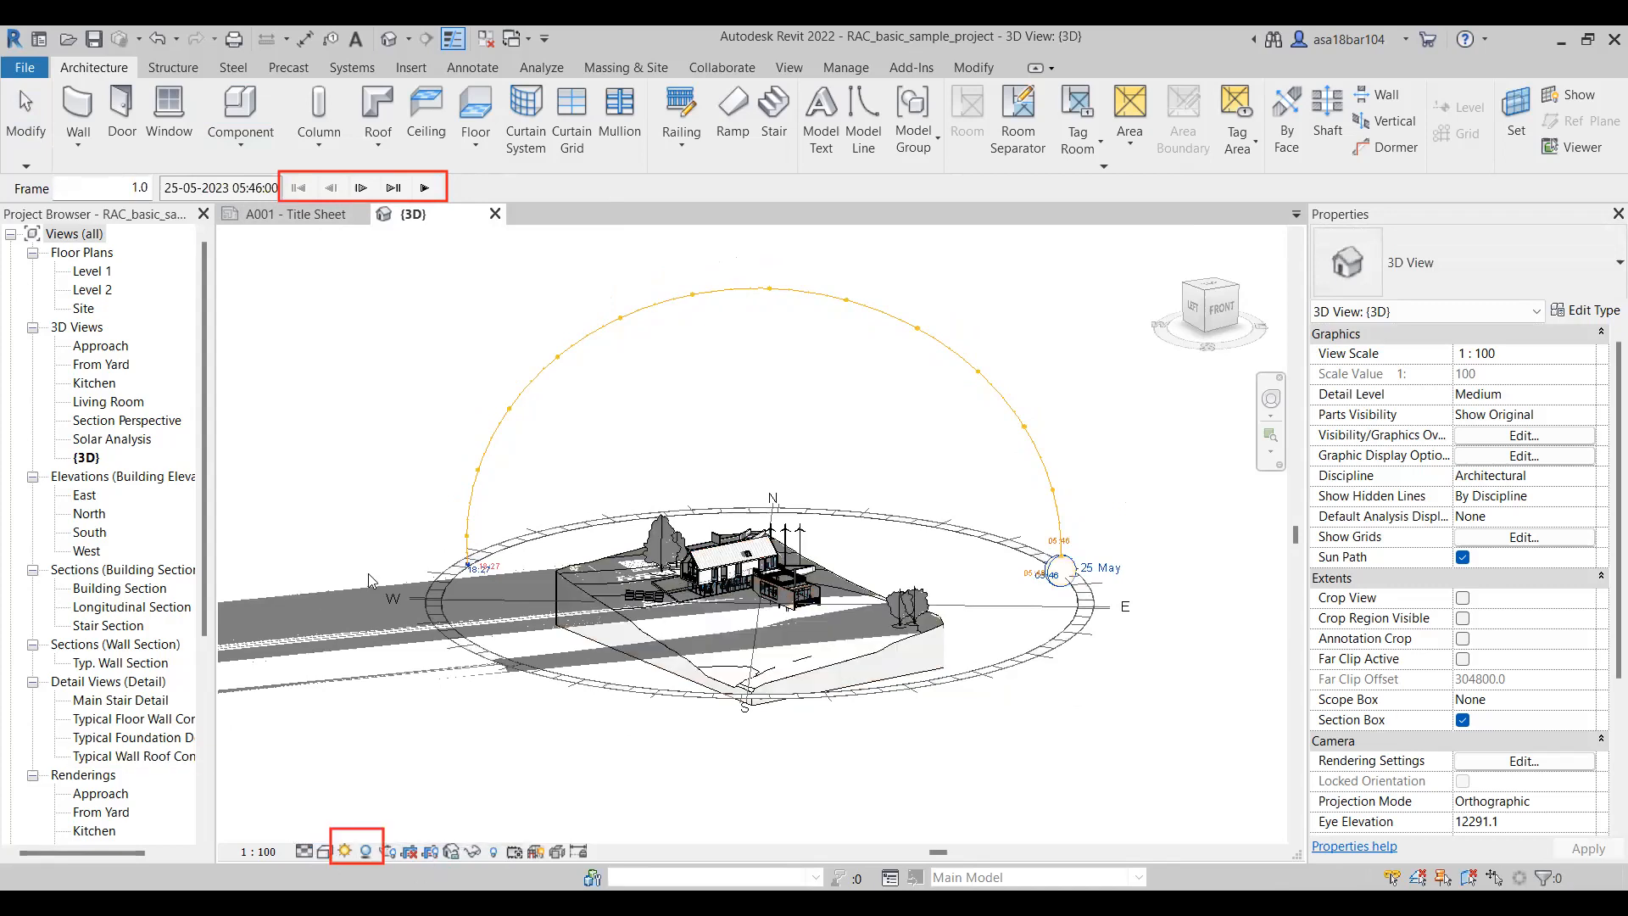
{"action": "left_click", "coordinate": [425, 185]}
Try the Shaded visual style on the 3D view and return it to Consistent Colors
{"action": "left_click", "coordinate": [325, 851]}
{"action": "left_click", "coordinate": [373, 782]}
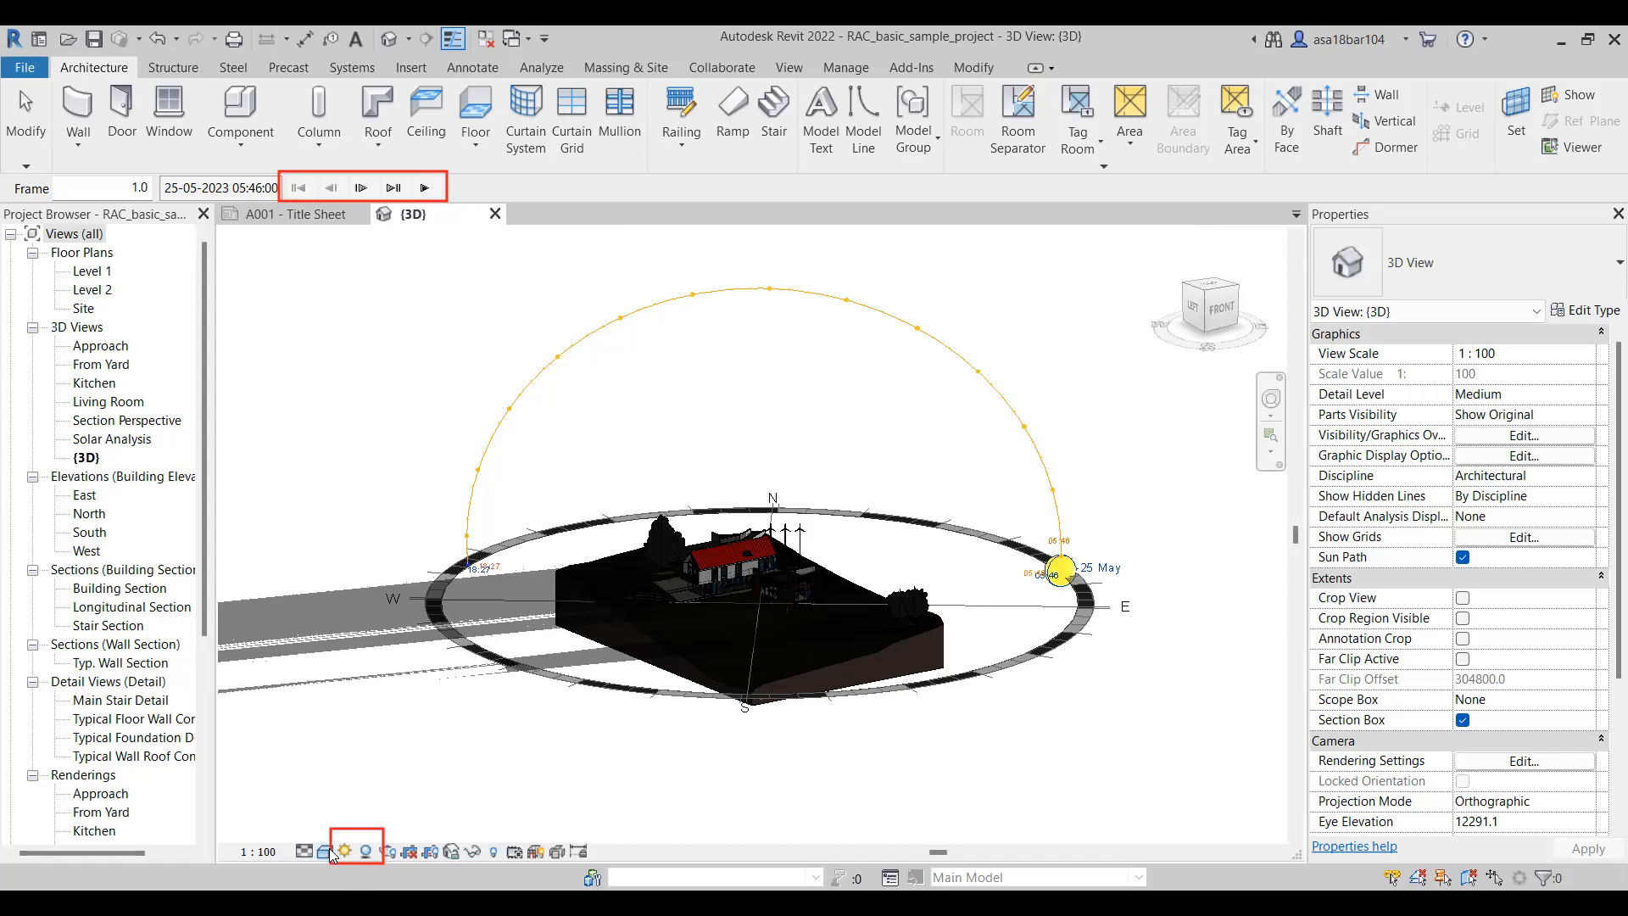
{"action": "left_click", "coordinate": [331, 853]}
{"action": "left_click", "coordinate": [381, 804]}
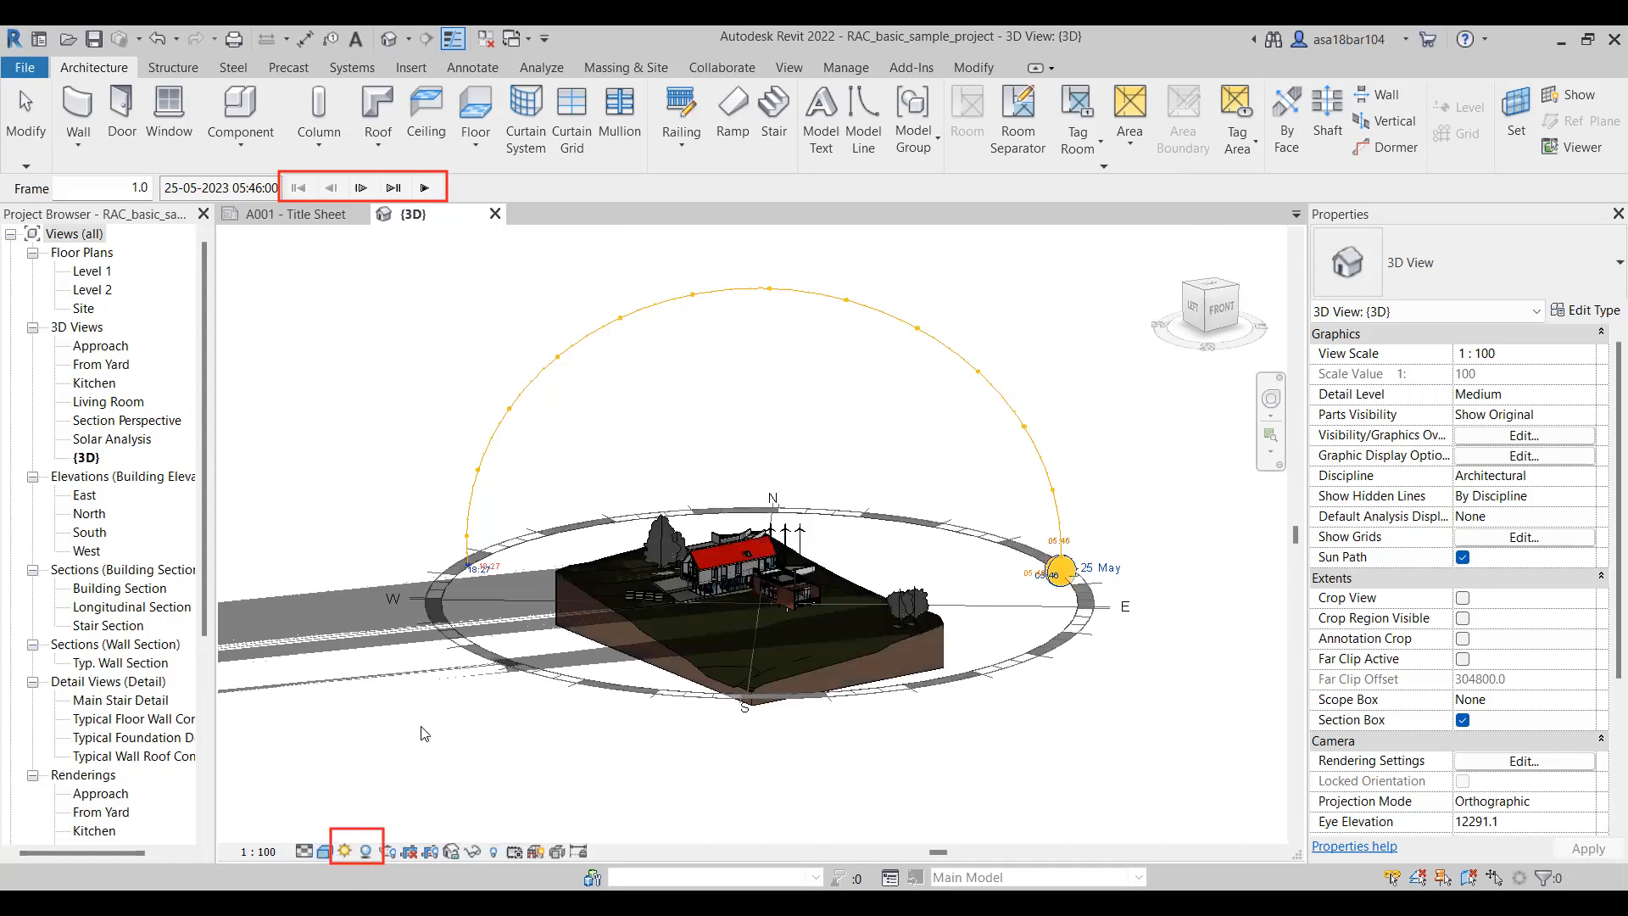
Review the Single Day sun settings without changing them and check the sun path options and solar study playback controls
{"action": "left_click", "coordinate": [345, 852]}
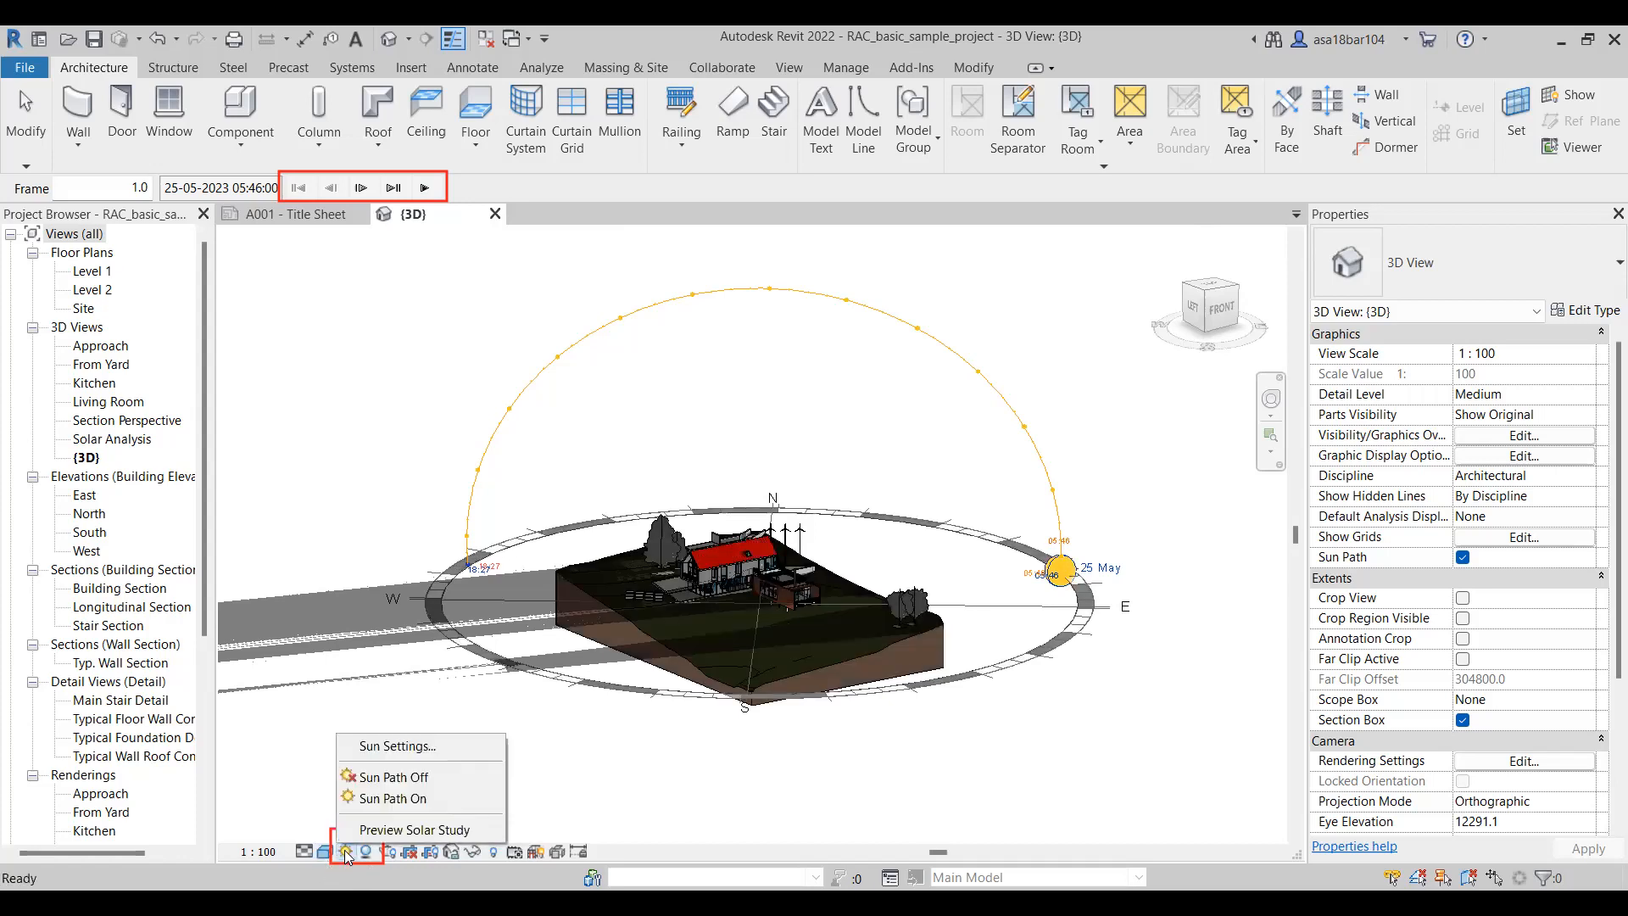
{"action": "left_click", "coordinate": [386, 746]}
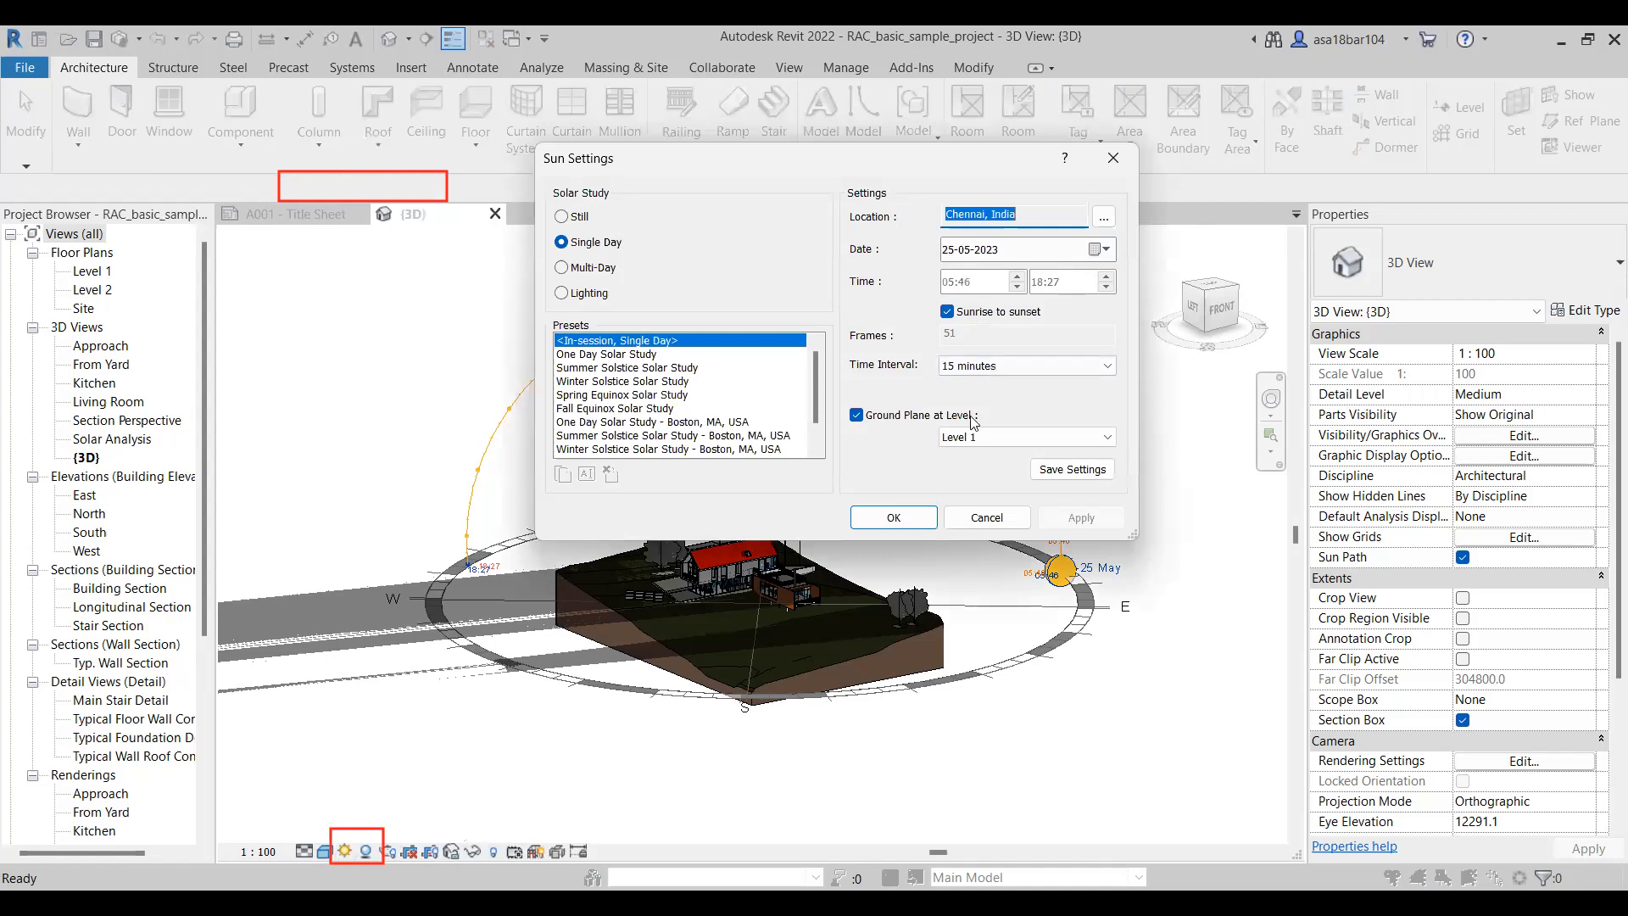
{"action": "left_click", "coordinate": [973, 519]}
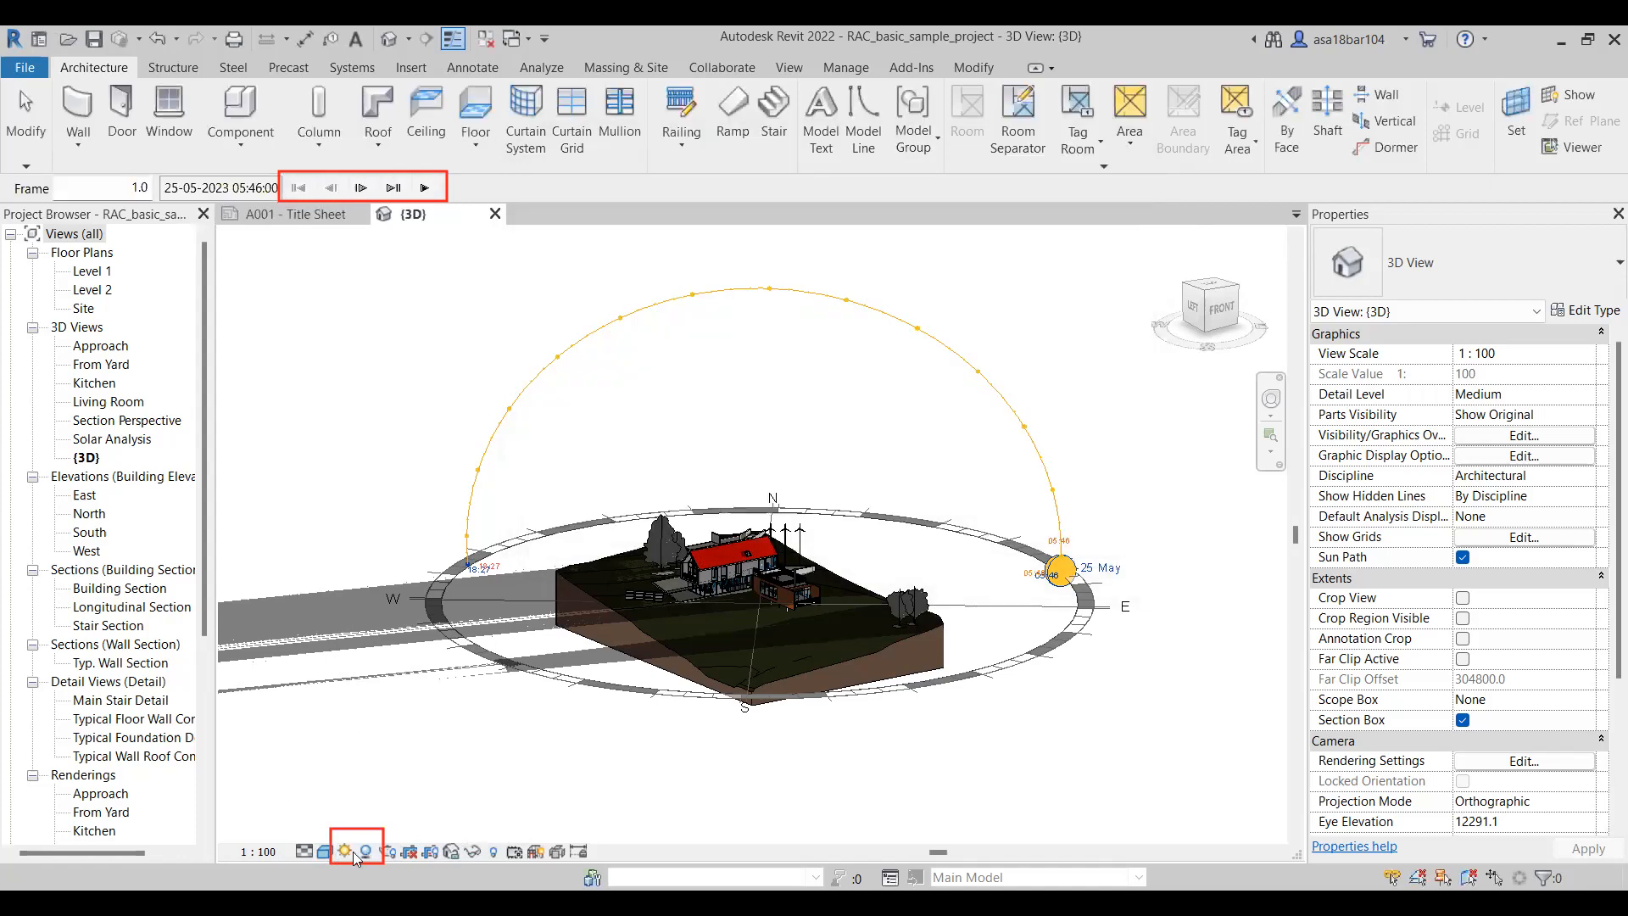
{"action": "left_click", "coordinate": [345, 852]}
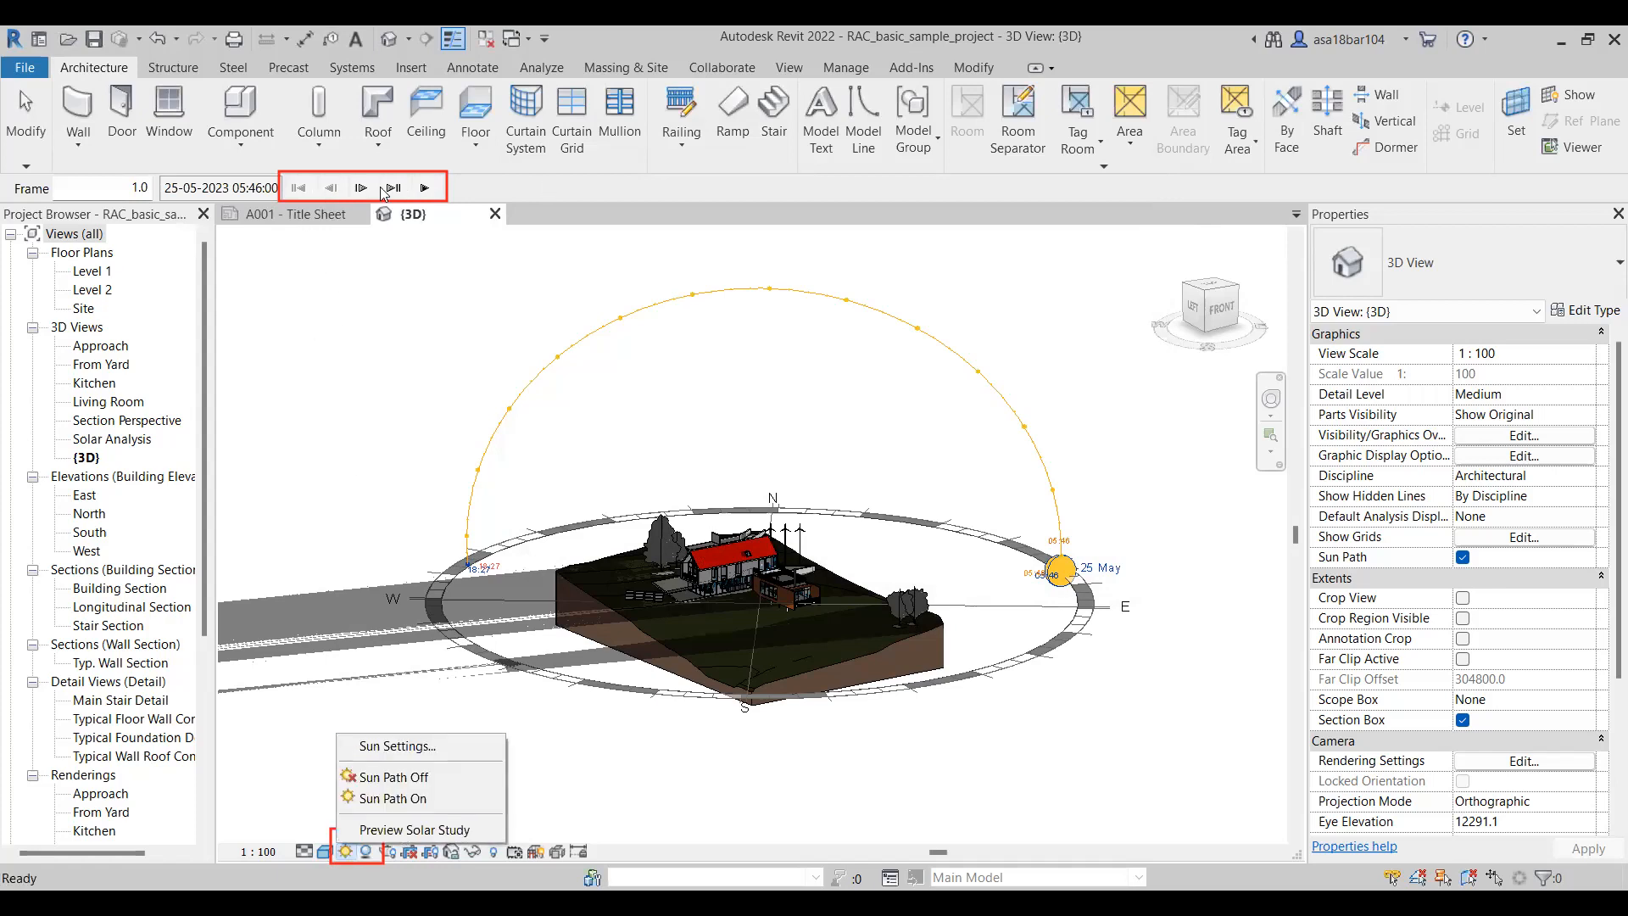
{"action": "left_click", "coordinate": [389, 276]}
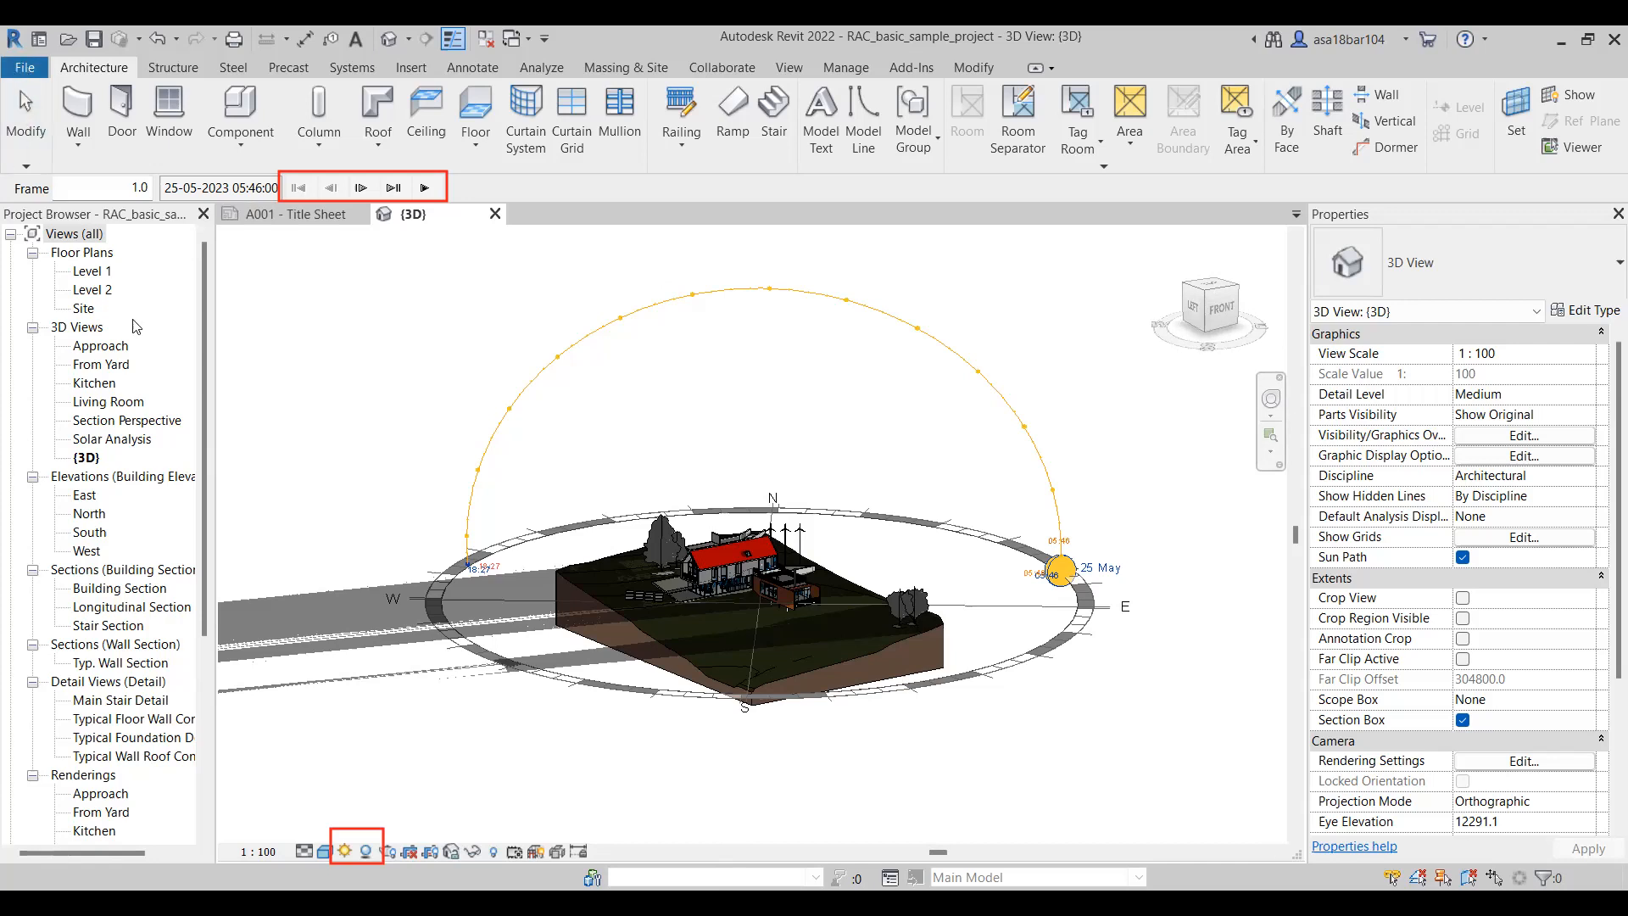
Start a solar study animation export from the 3D view
{"action": "left_click", "coordinate": [25, 68]}
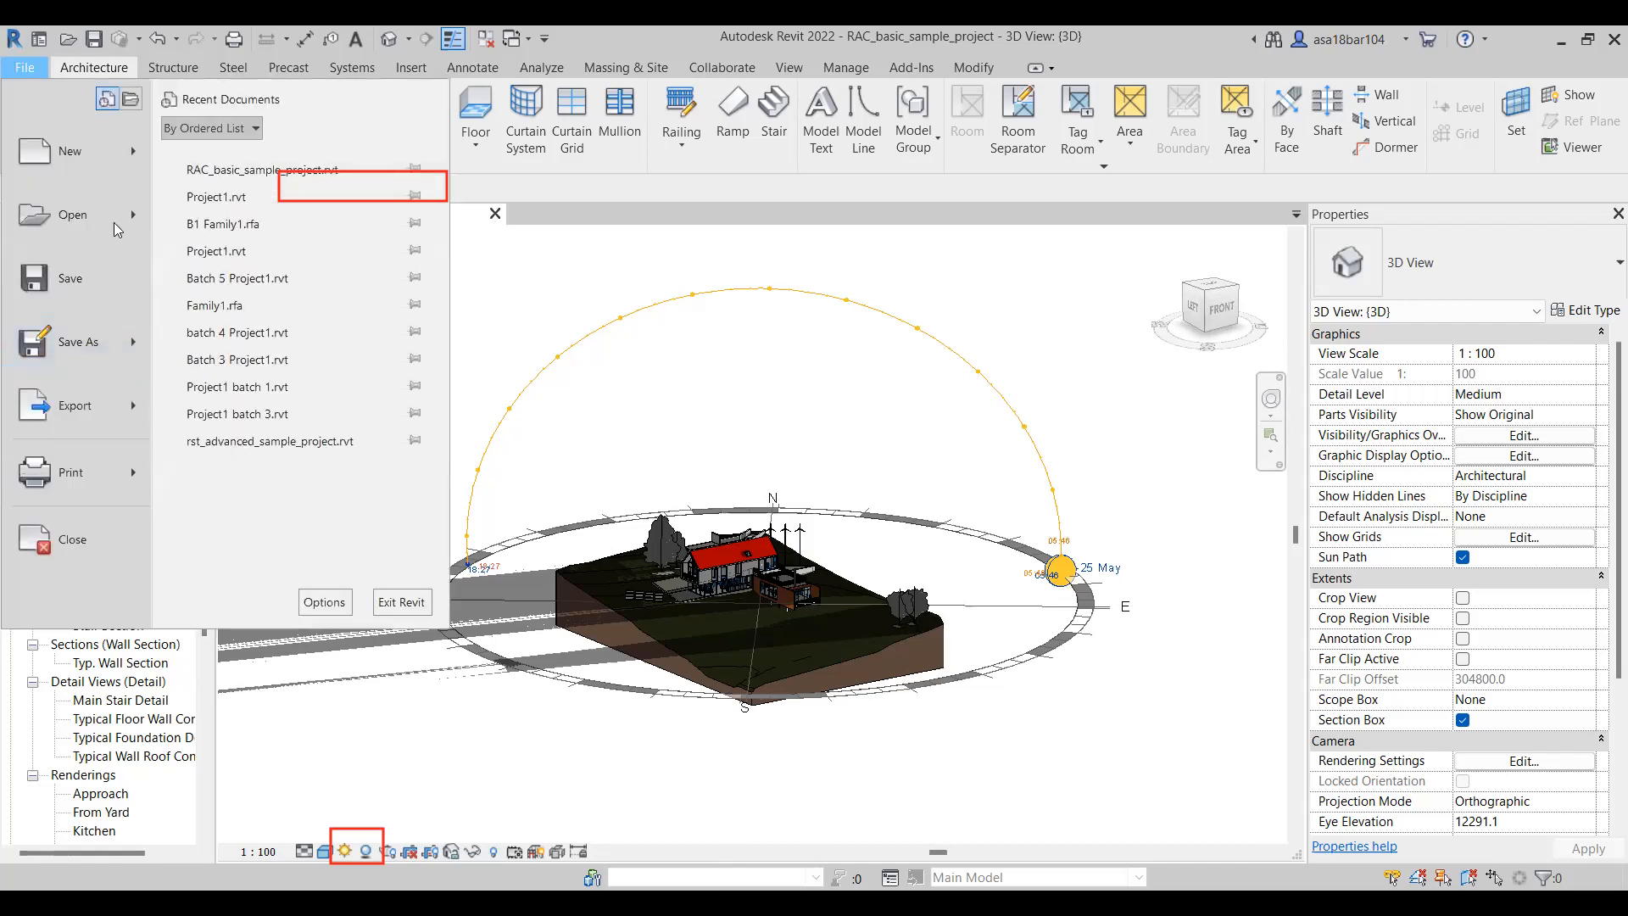
{"action": "mouse_move", "coordinate": [132, 415]}
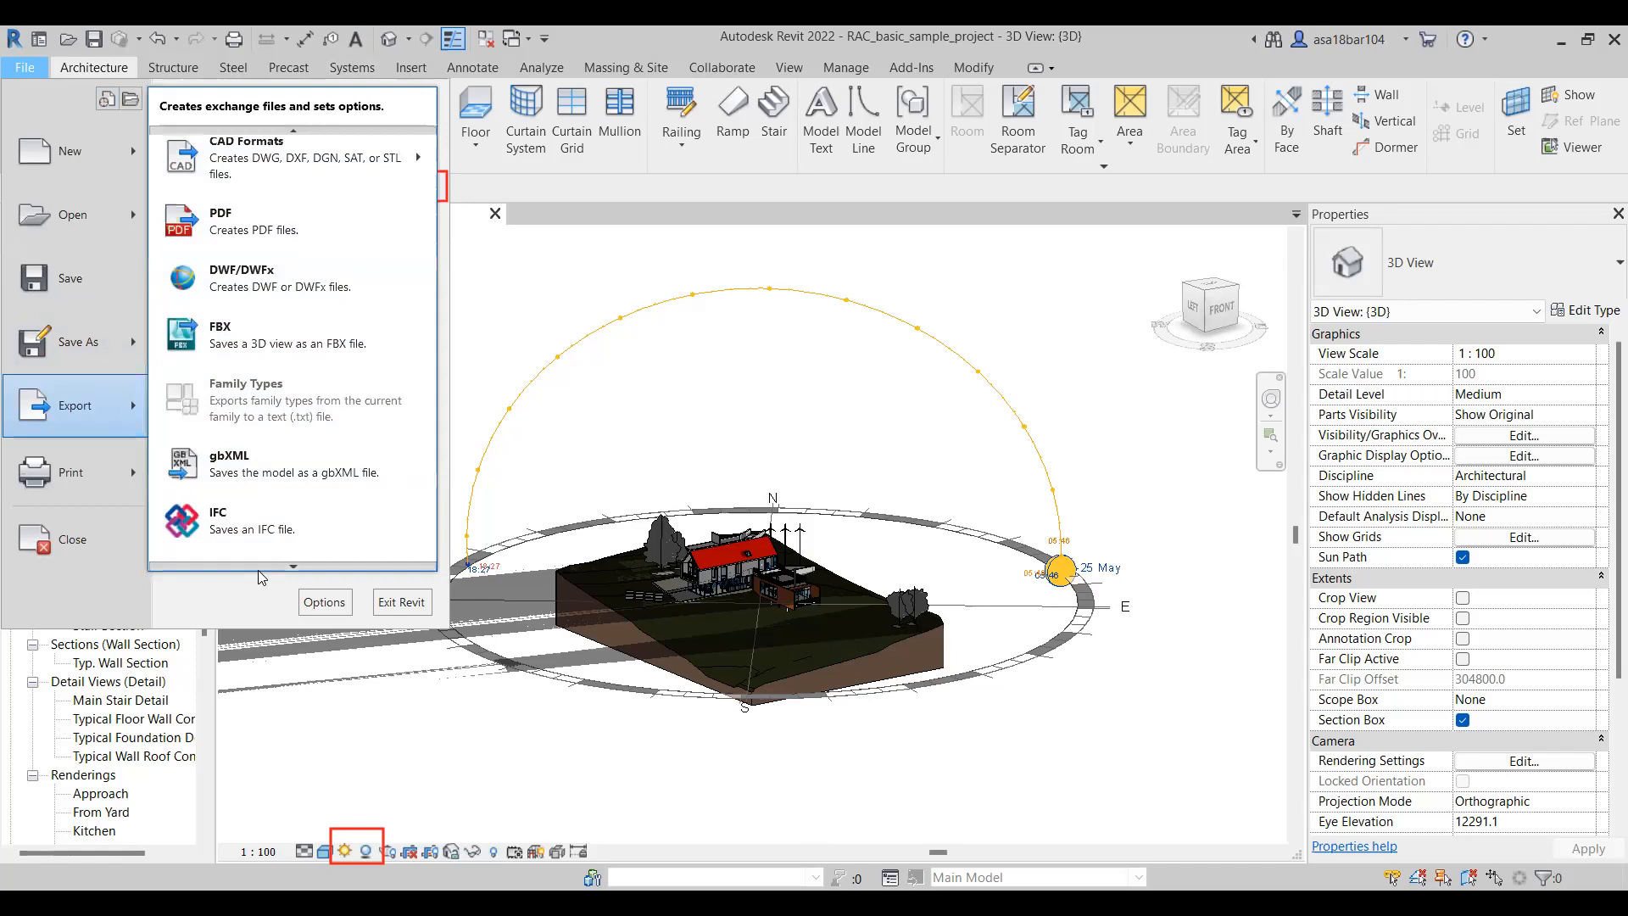
{"action": "mouse_move", "coordinate": [258, 563]}
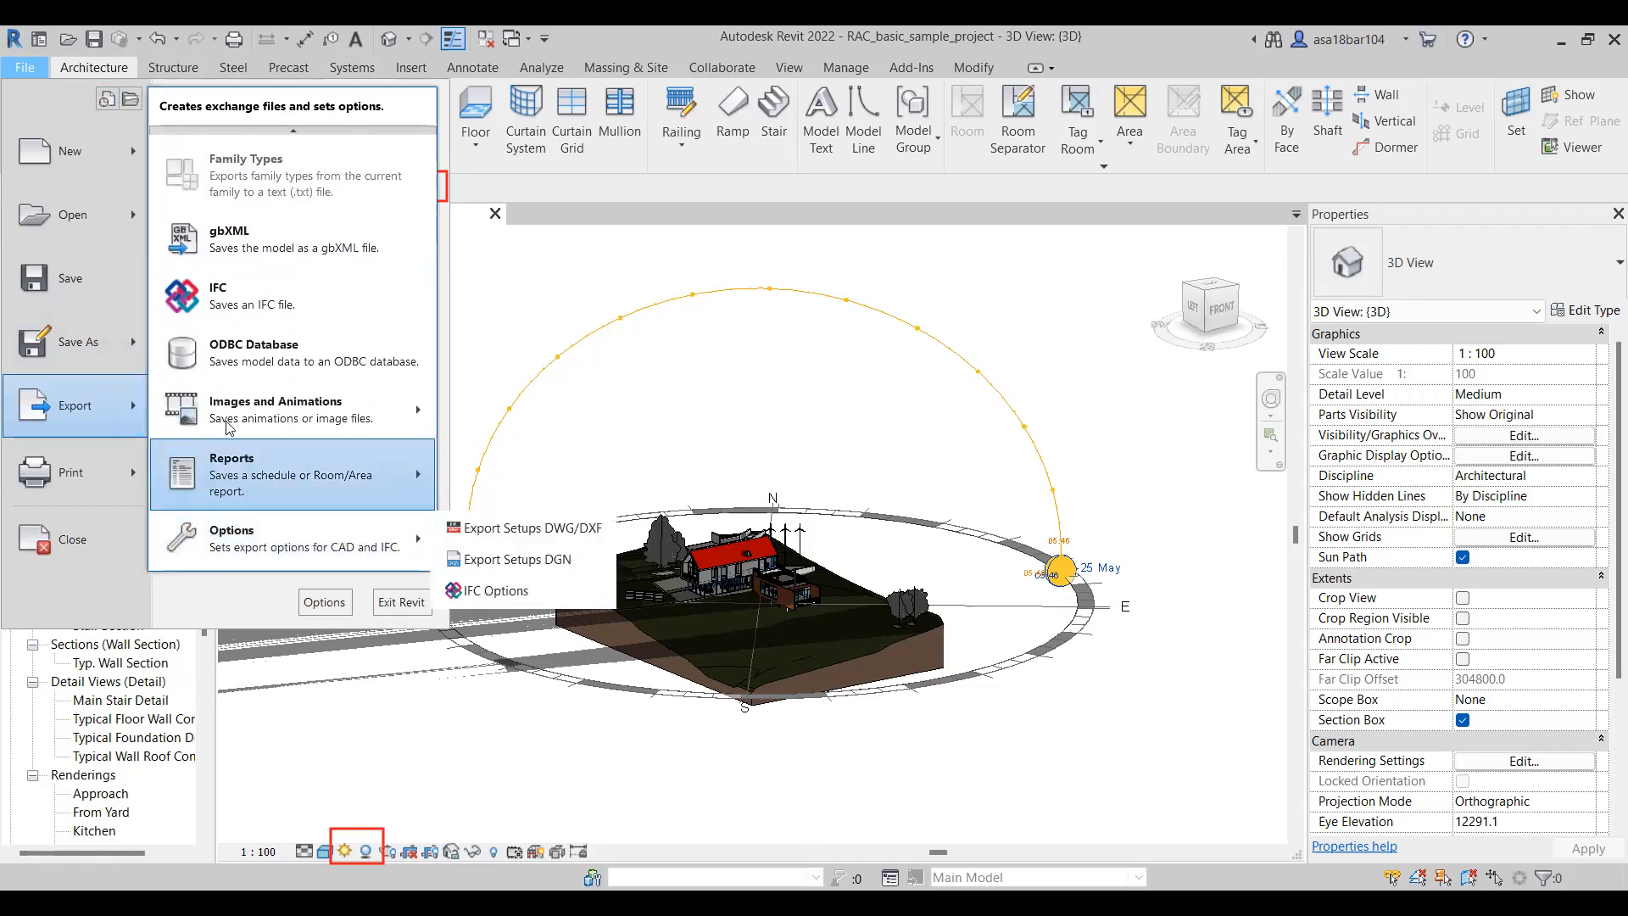
{"action": "mouse_move", "coordinate": [199, 429]}
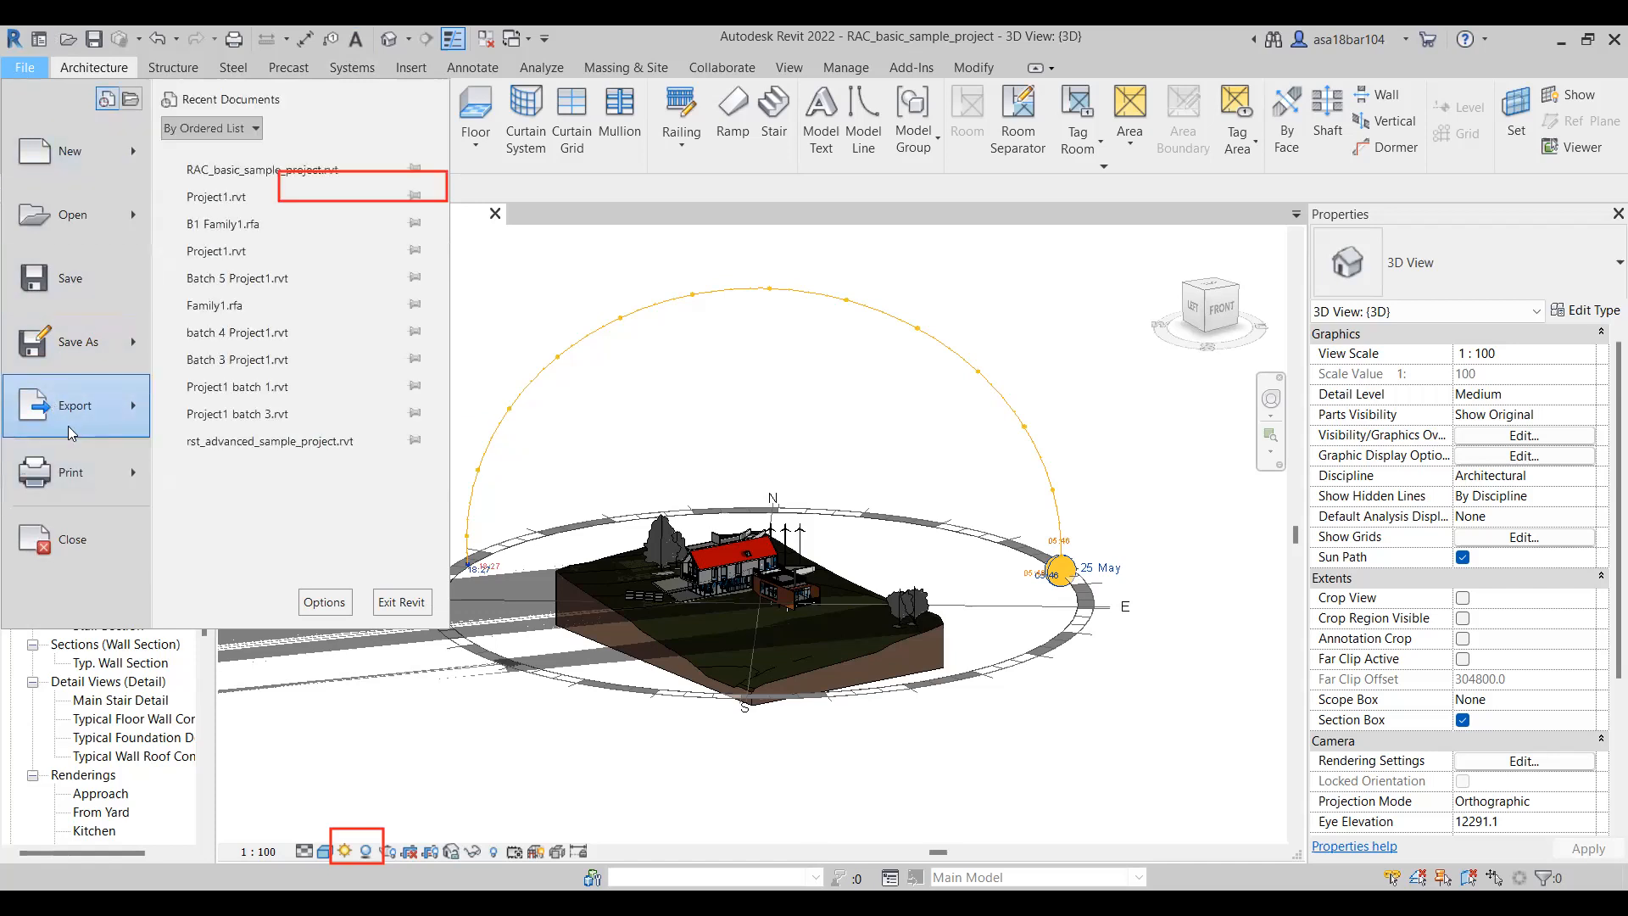
{"action": "mouse_move", "coordinate": [53, 404]}
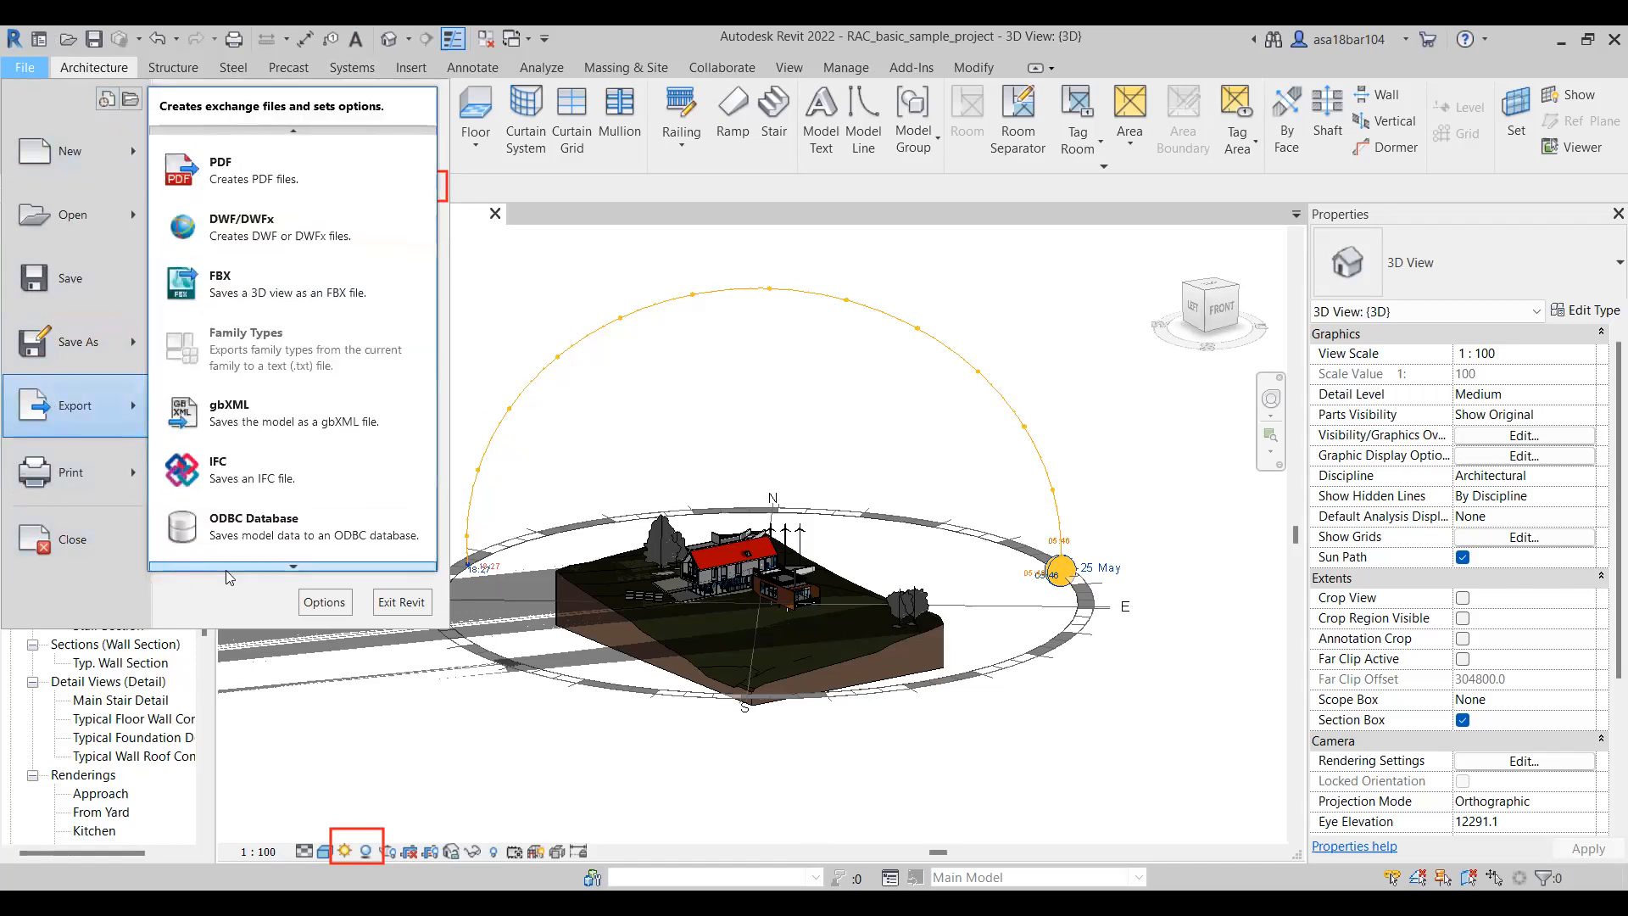
{"action": "mouse_move", "coordinate": [332, 492]}
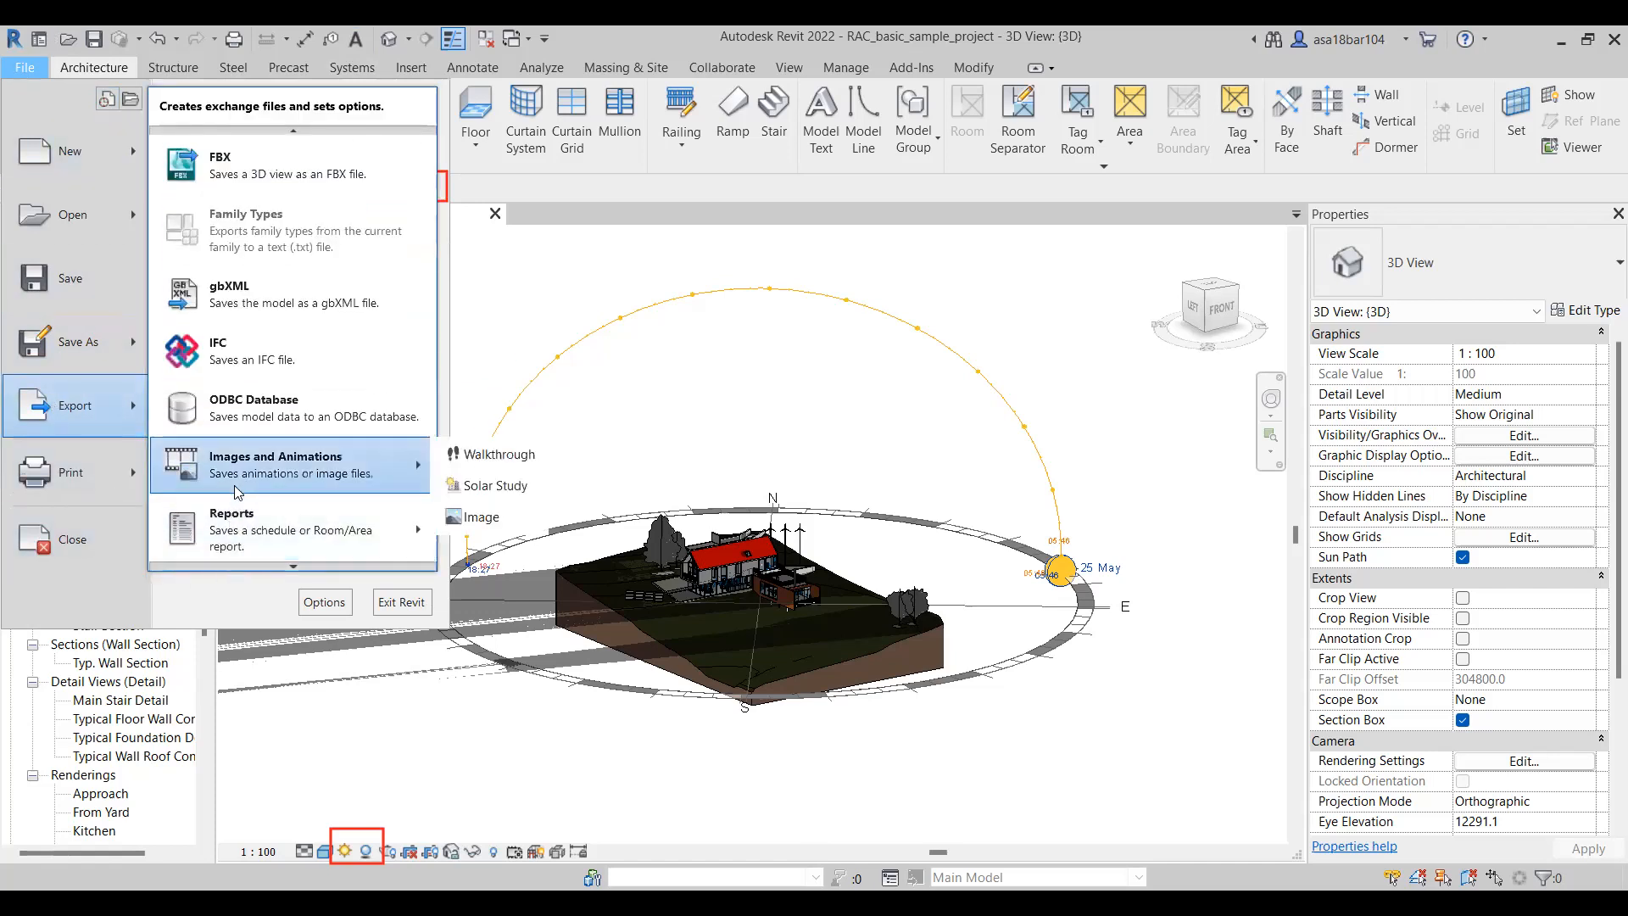
{"action": "left_click", "coordinate": [477, 489]}
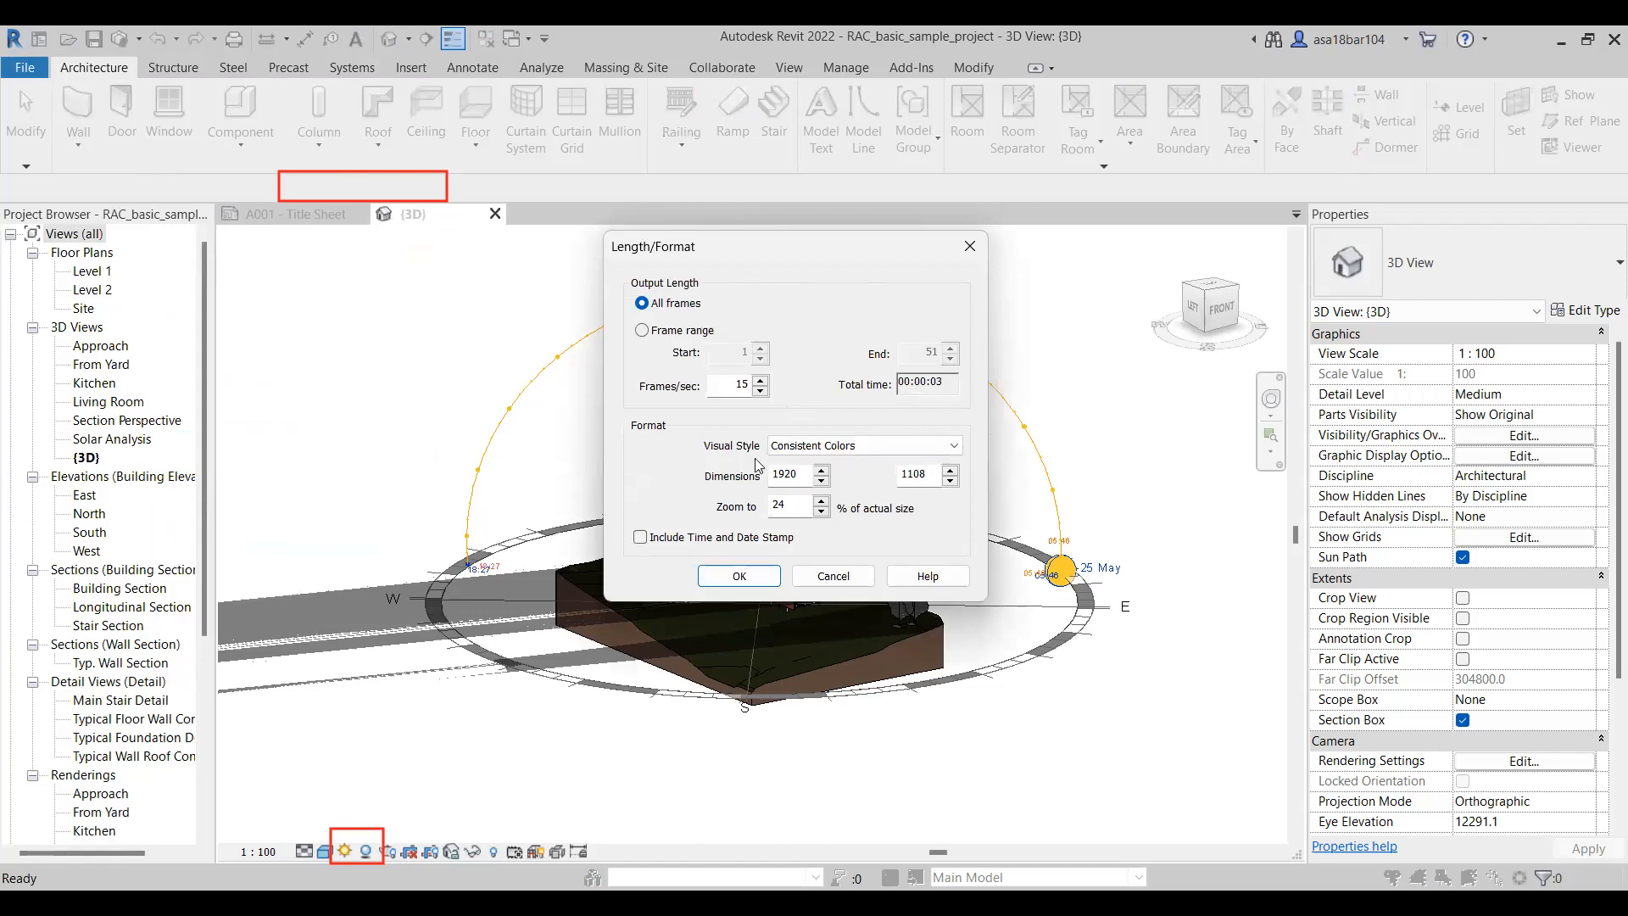
Keep the Consistent Colors visual style for all frames, lower the export zoom percentage and accept the length and format settings
{"action": "left_click", "coordinate": [859, 445]}
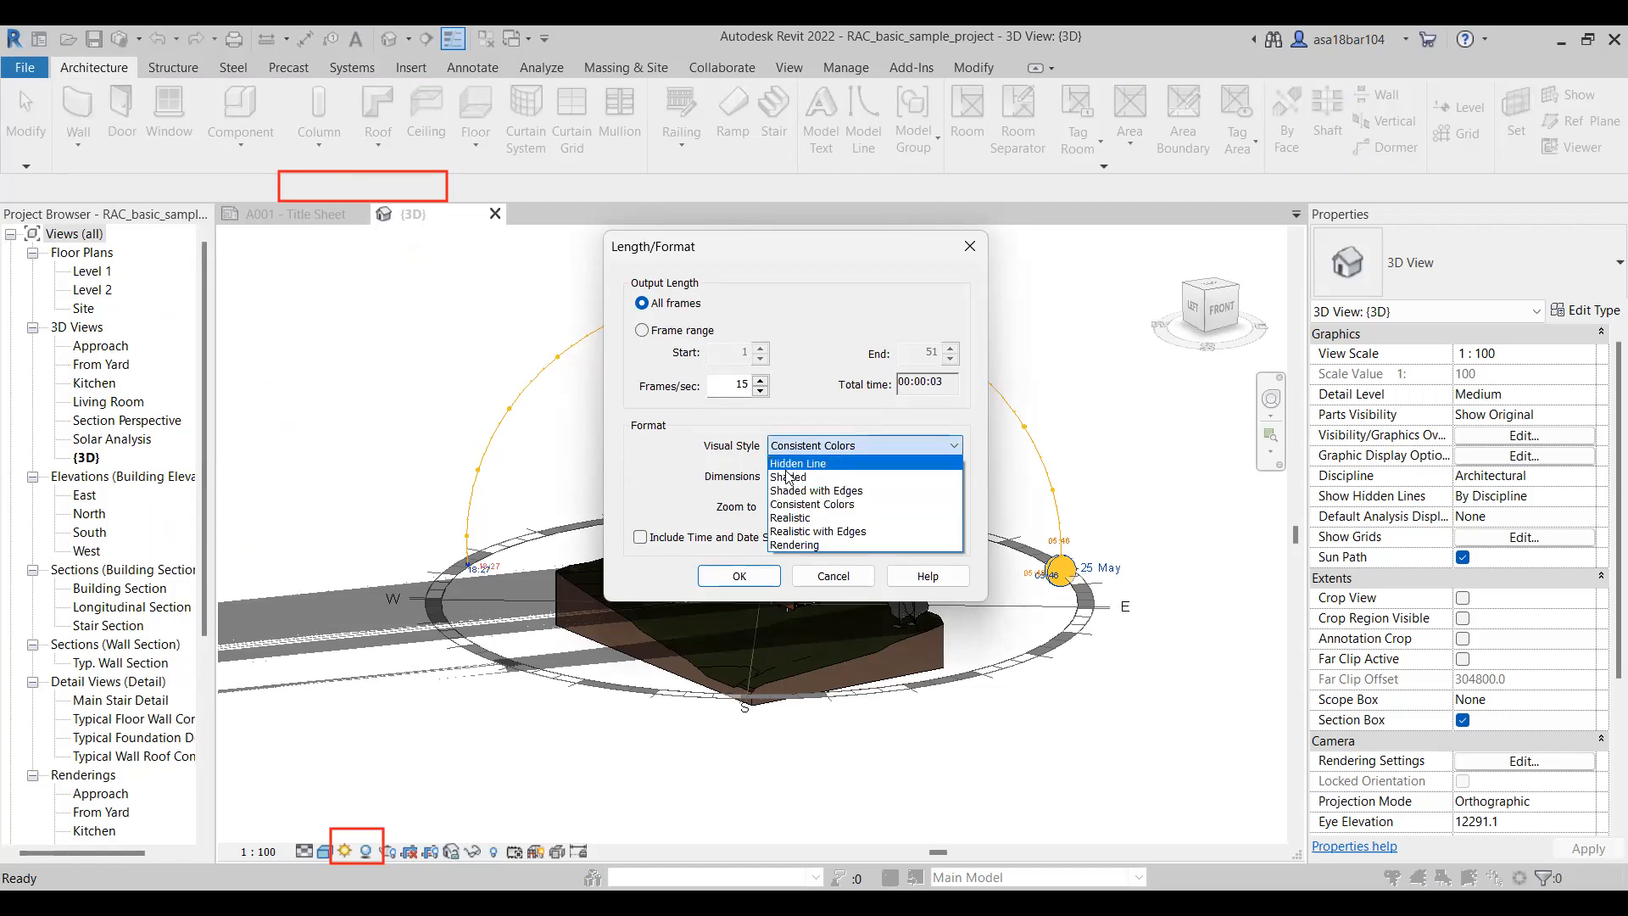
{"action": "left_click", "coordinate": [880, 443]}
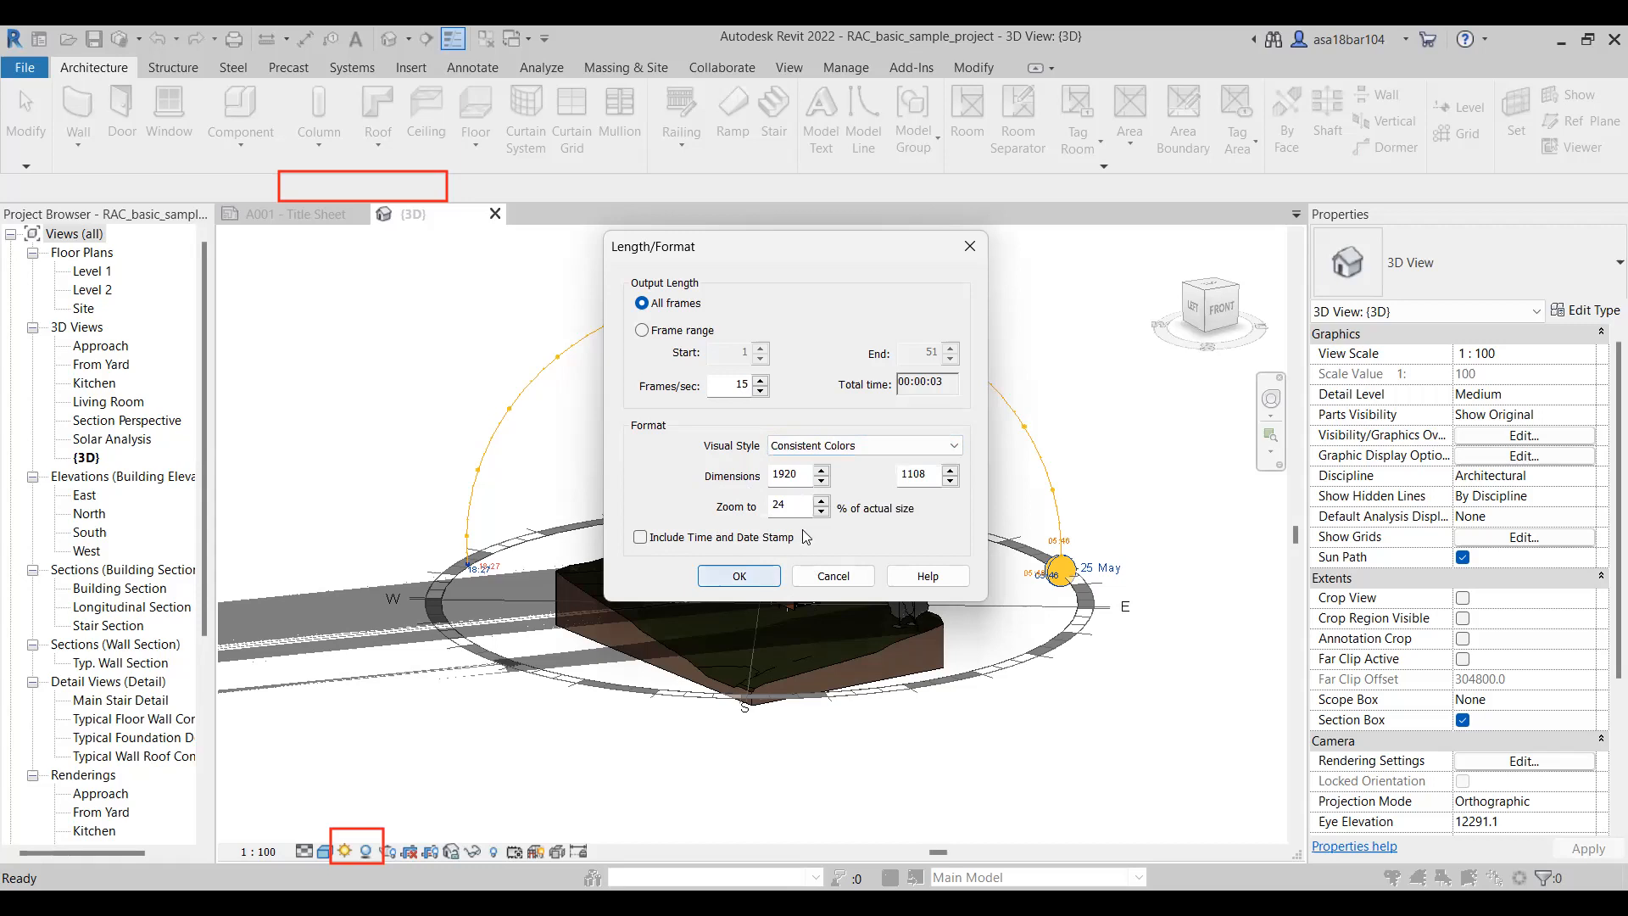
{"action": "left_click", "coordinate": [820, 511]}
{"action": "left_click", "coordinate": [820, 511]}
{"action": "left_click", "coordinate": [820, 511]}
{"action": "left_click", "coordinate": [820, 511]}
{"action": "left_click", "coordinate": [738, 578]}
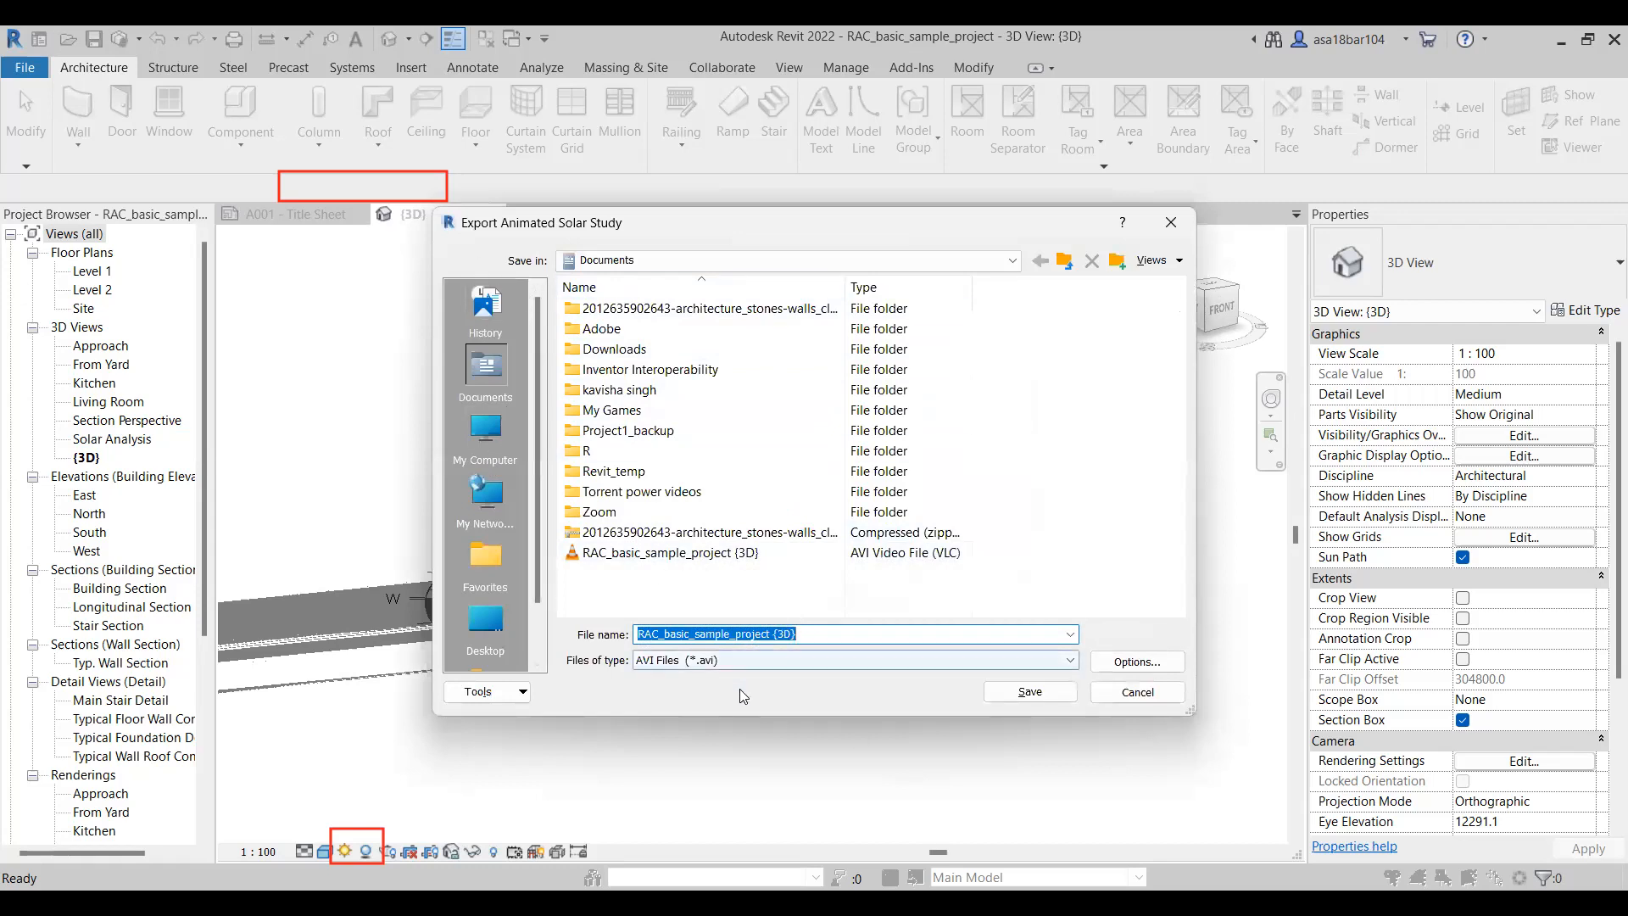
Save the solar study as AVI file RAC_basic_sample_project {3D} in Documents, replacing the existing file, with Full Frames (Uncompressed) compression
{"action": "left_click", "coordinate": [745, 659]}
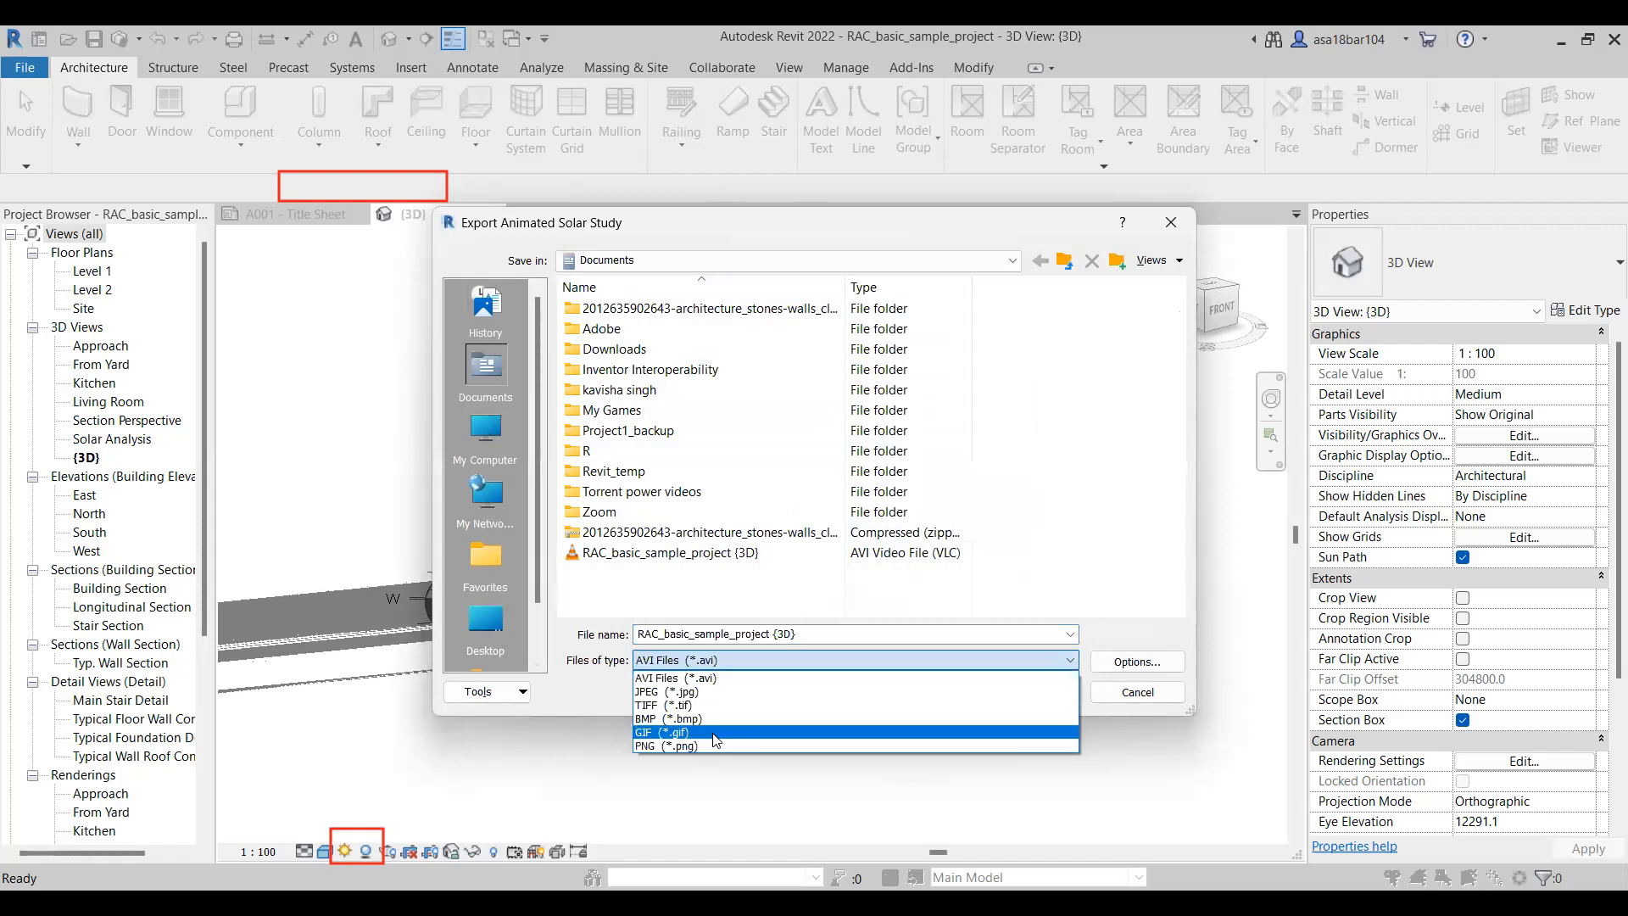
{"action": "left_click", "coordinate": [760, 675]}
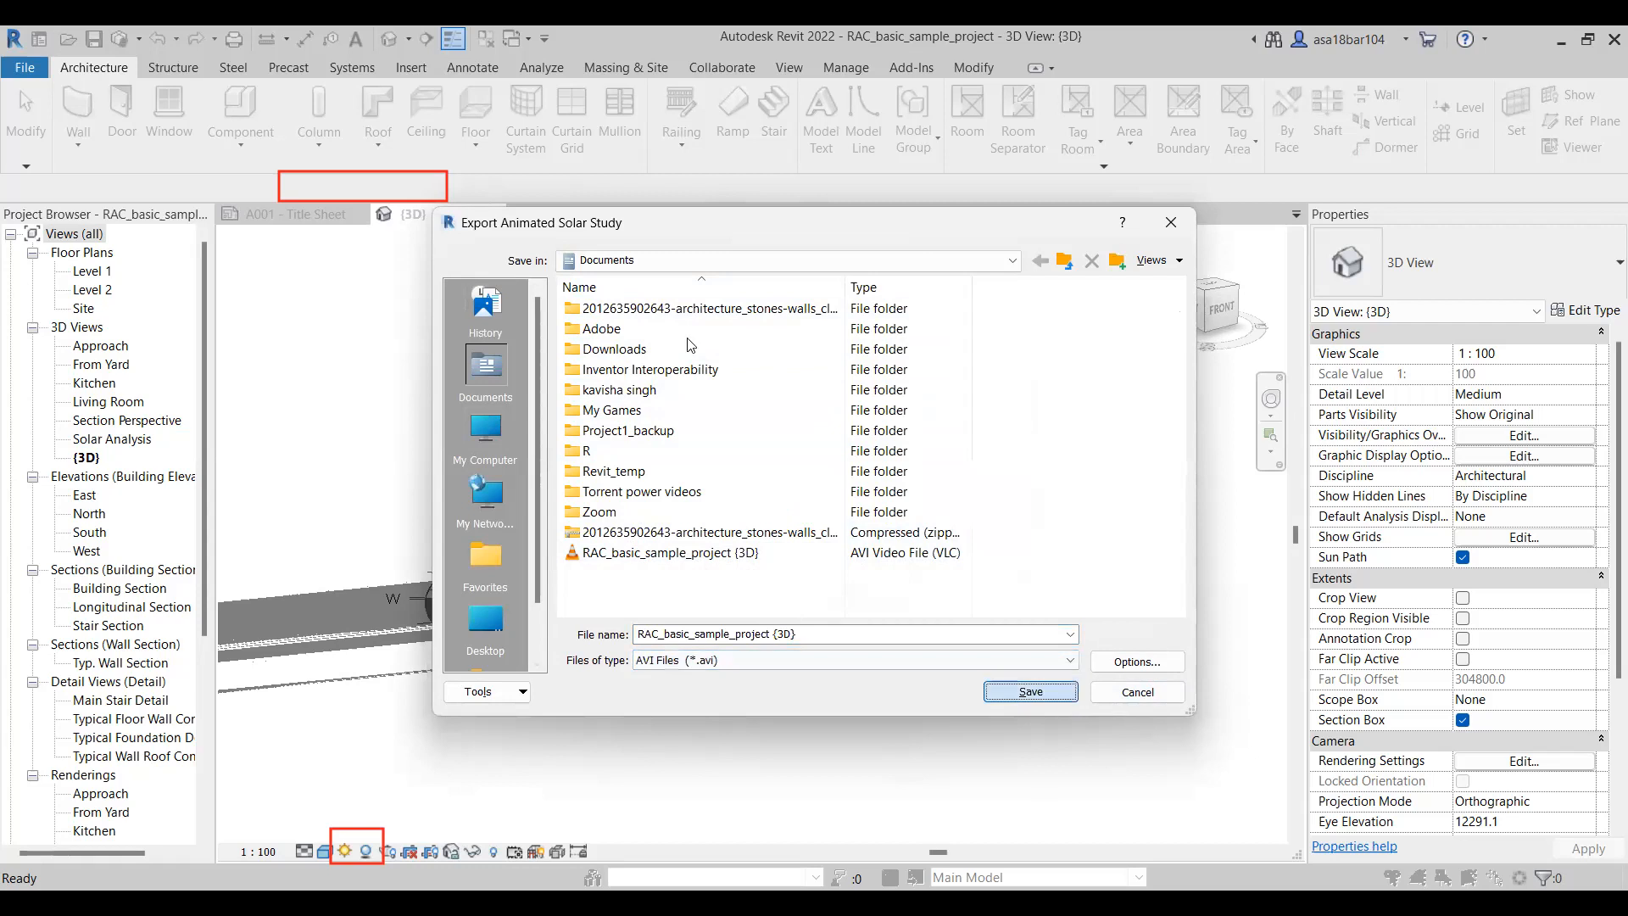
{"action": "key", "text": "Return"}
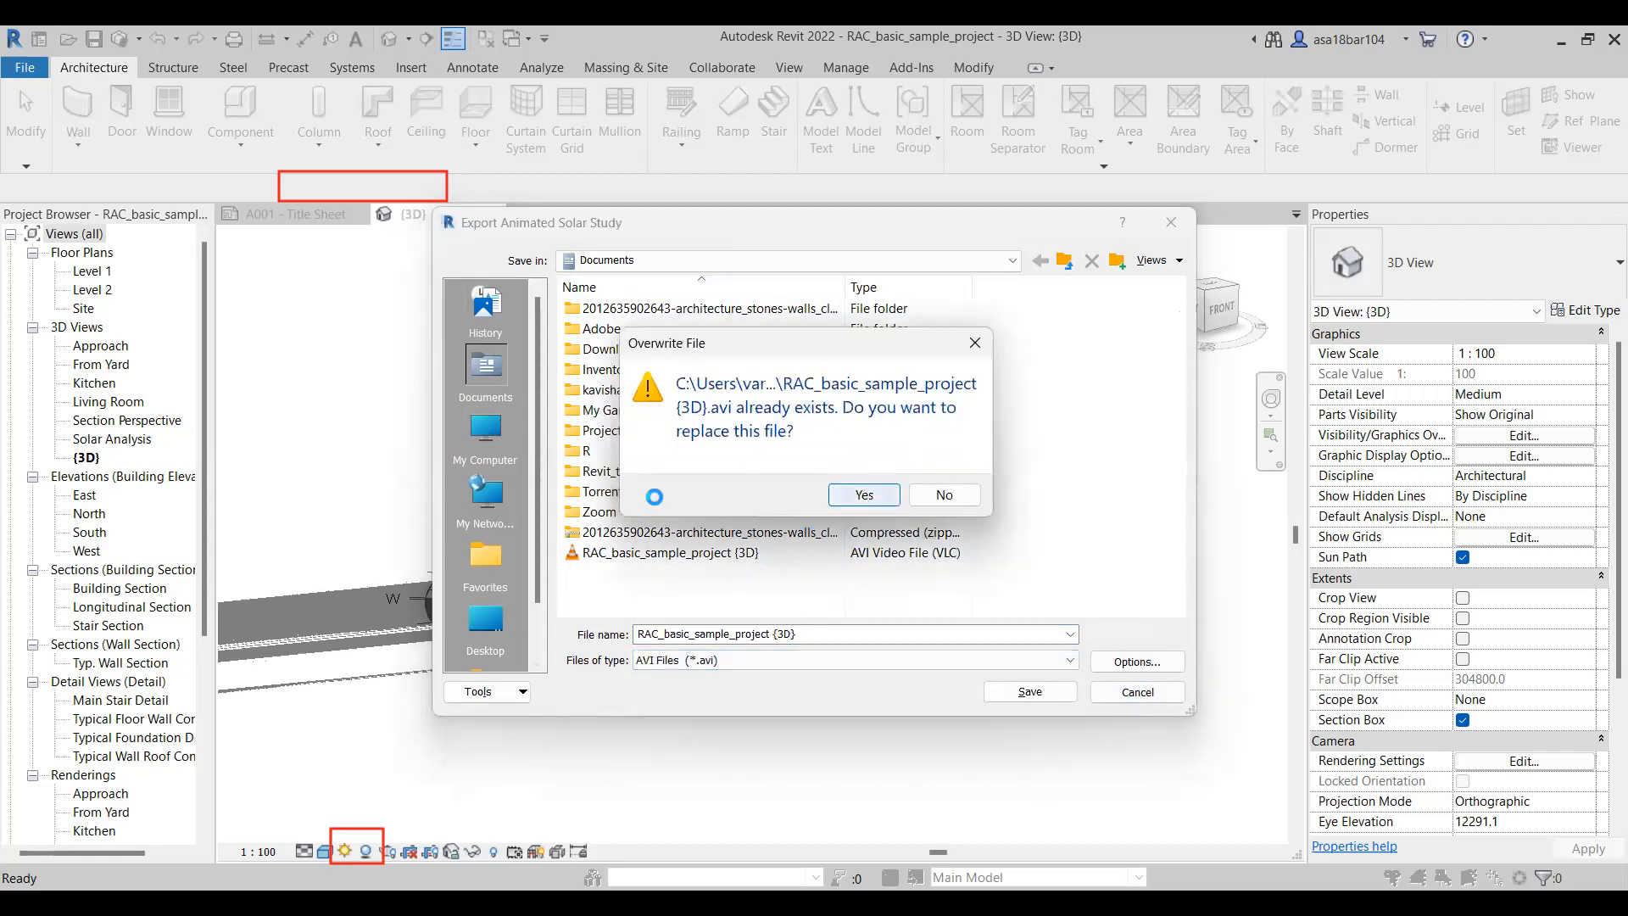
{"action": "left_click", "coordinate": [863, 495]}
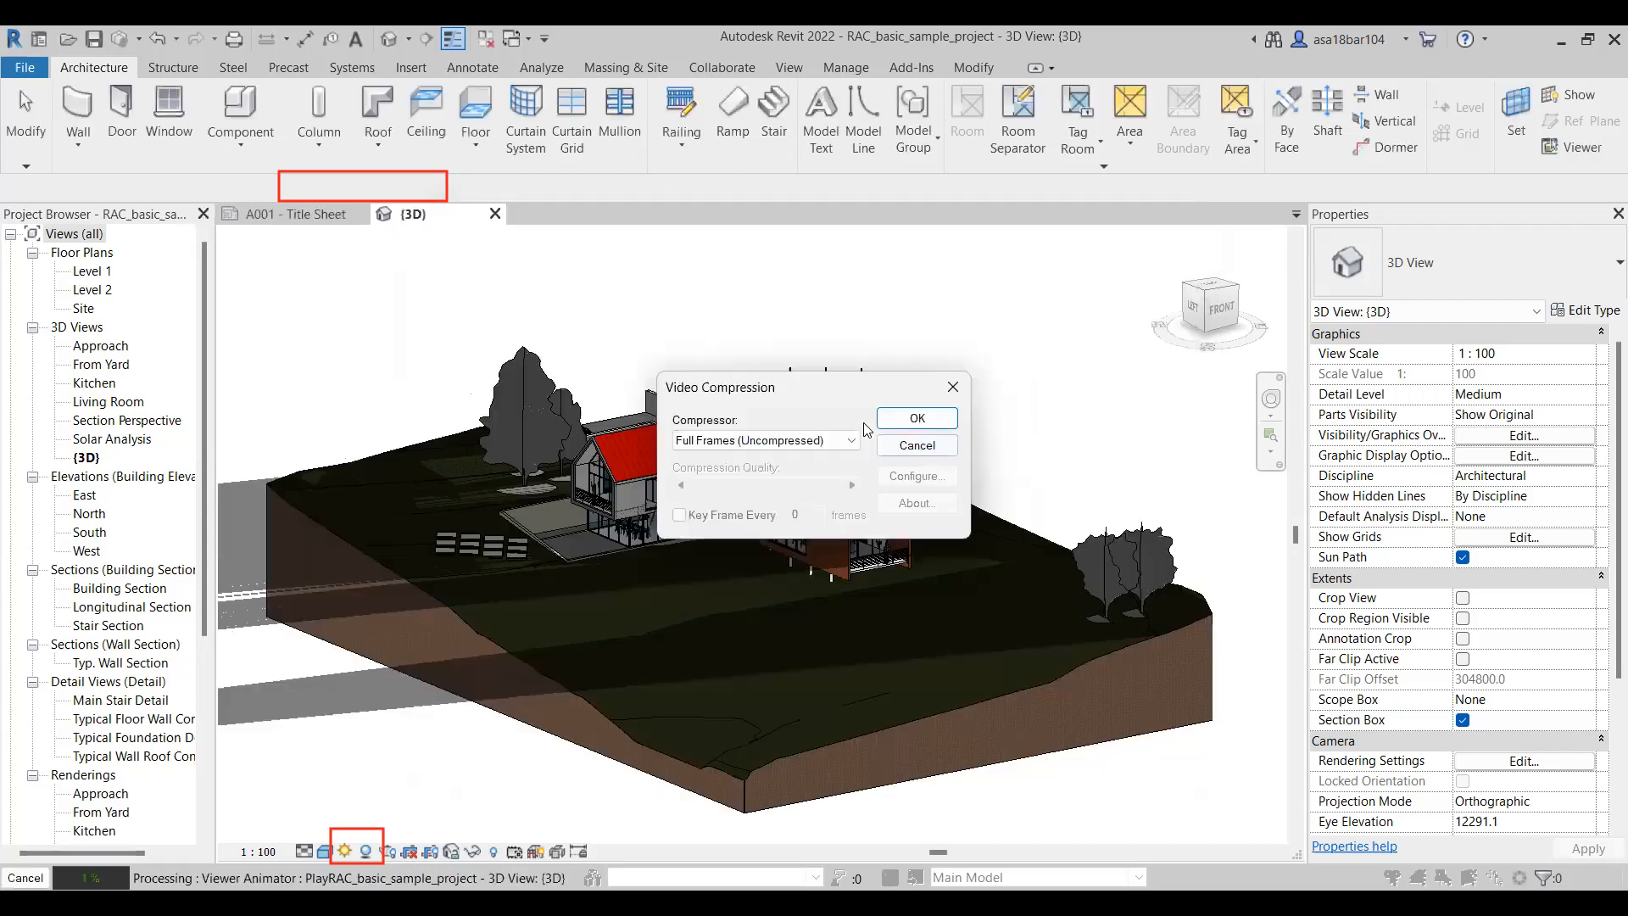
{"action": "left_click", "coordinate": [916, 420]}
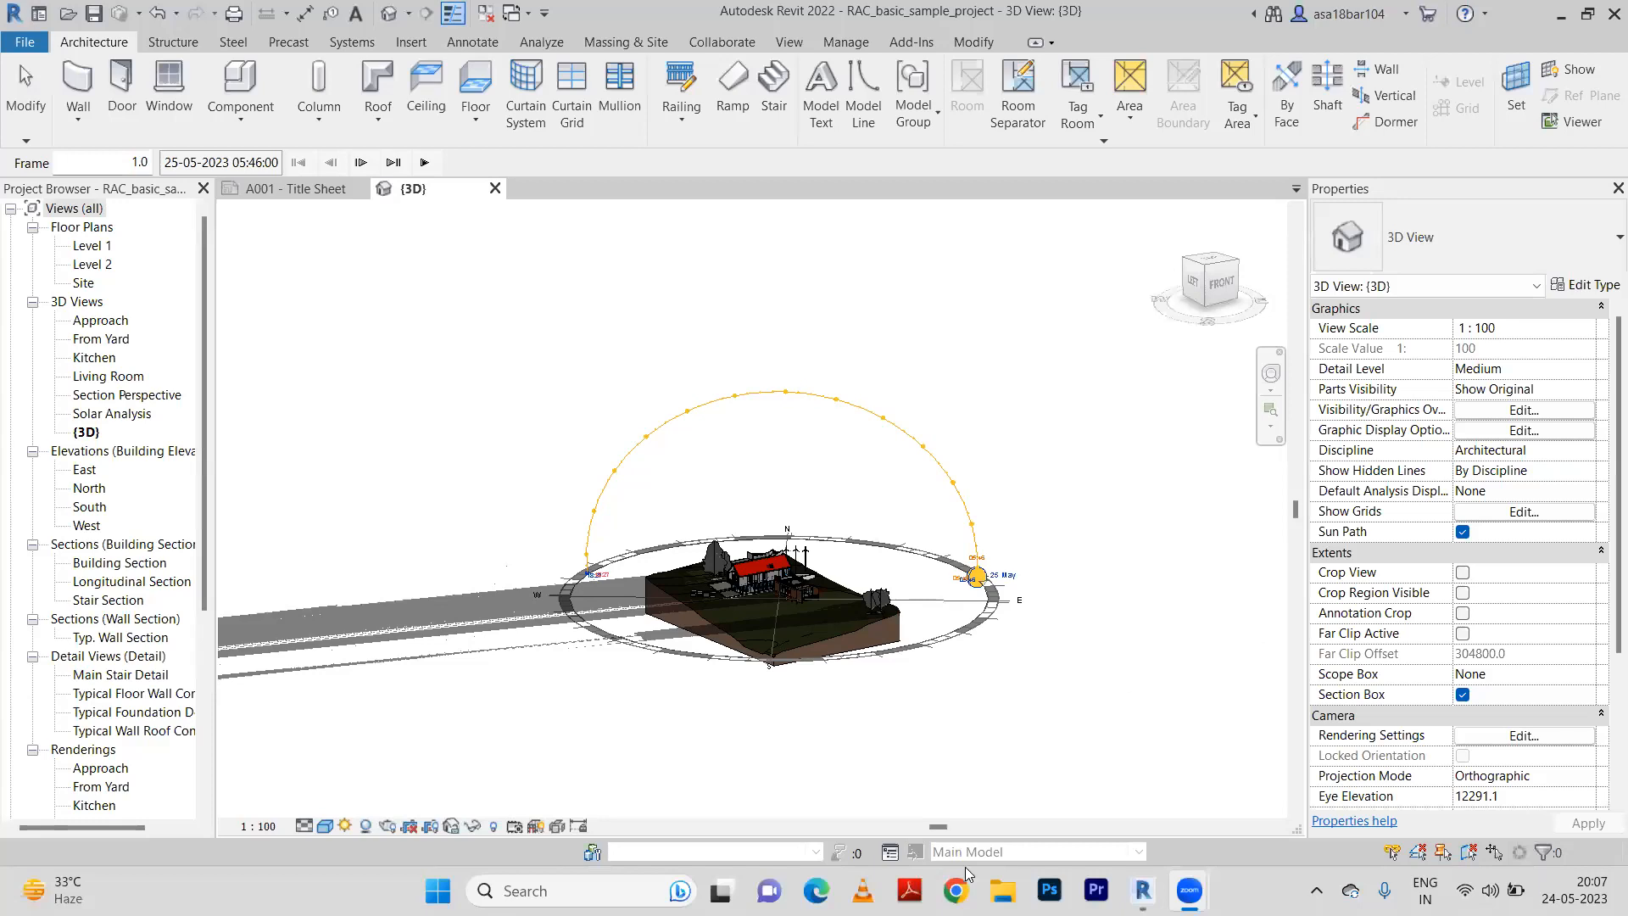
Switch to File Explorer, open the exported AVI from Documents in VLC, try to play it and close the player
{"action": "left_click", "coordinate": [1002, 890]}
{"action": "left_click", "coordinate": [89, 335]}
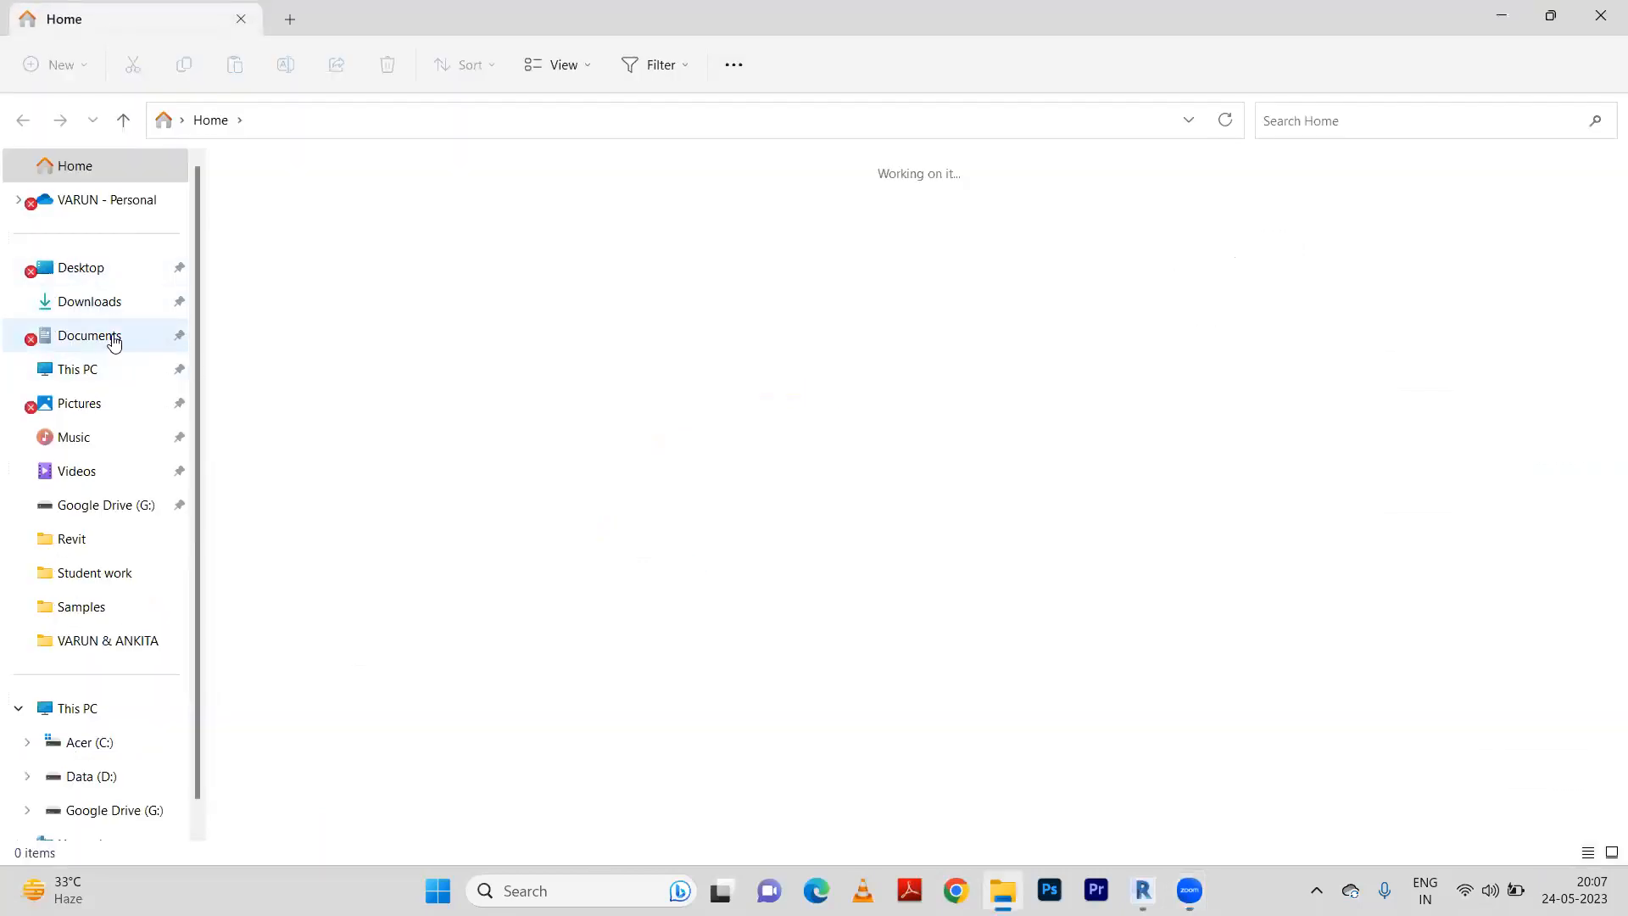
{"action": "scroll", "coordinate": [403, 432], "scroll_direction": "down", "scroll_amount": 6}
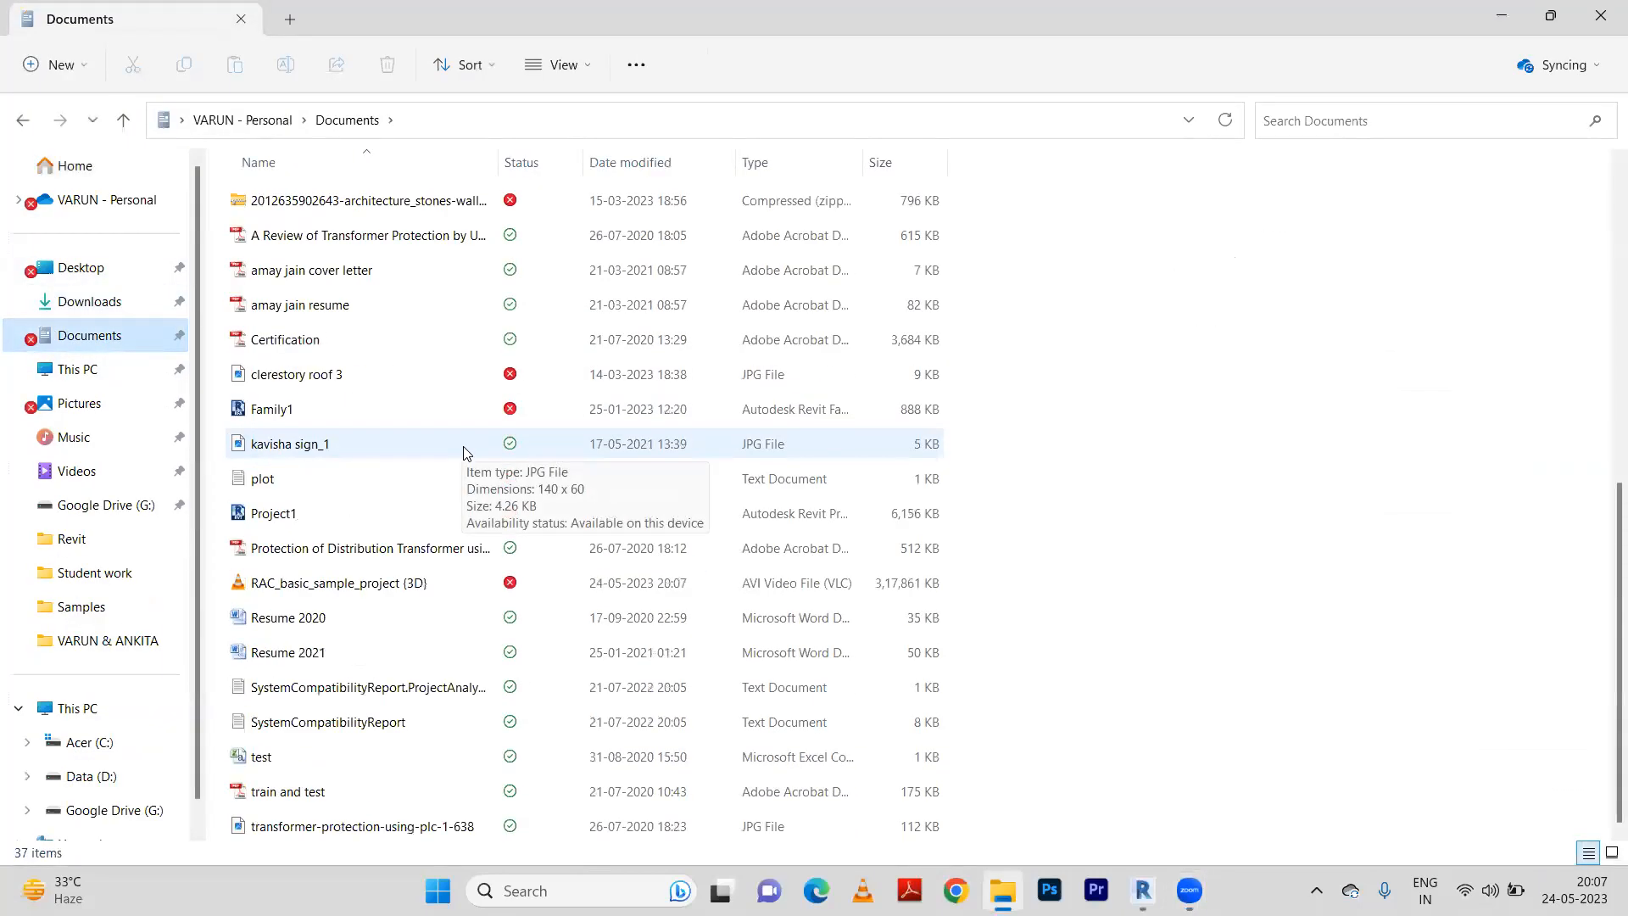
{"action": "double_click", "coordinate": [346, 581]}
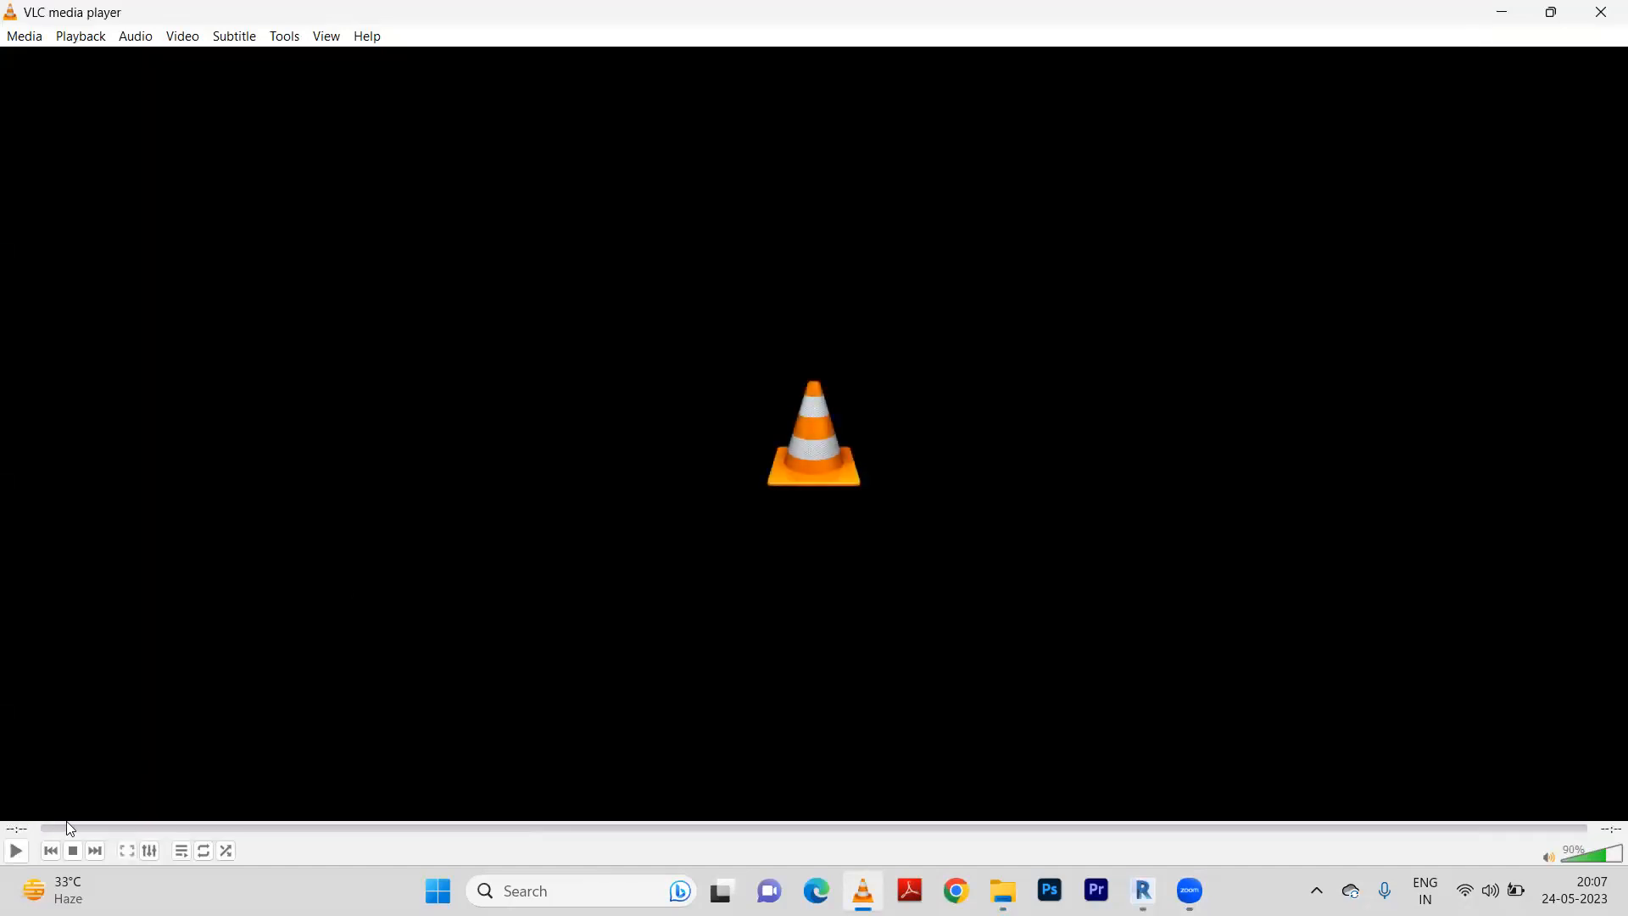
{"action": "left_click", "coordinate": [17, 851]}
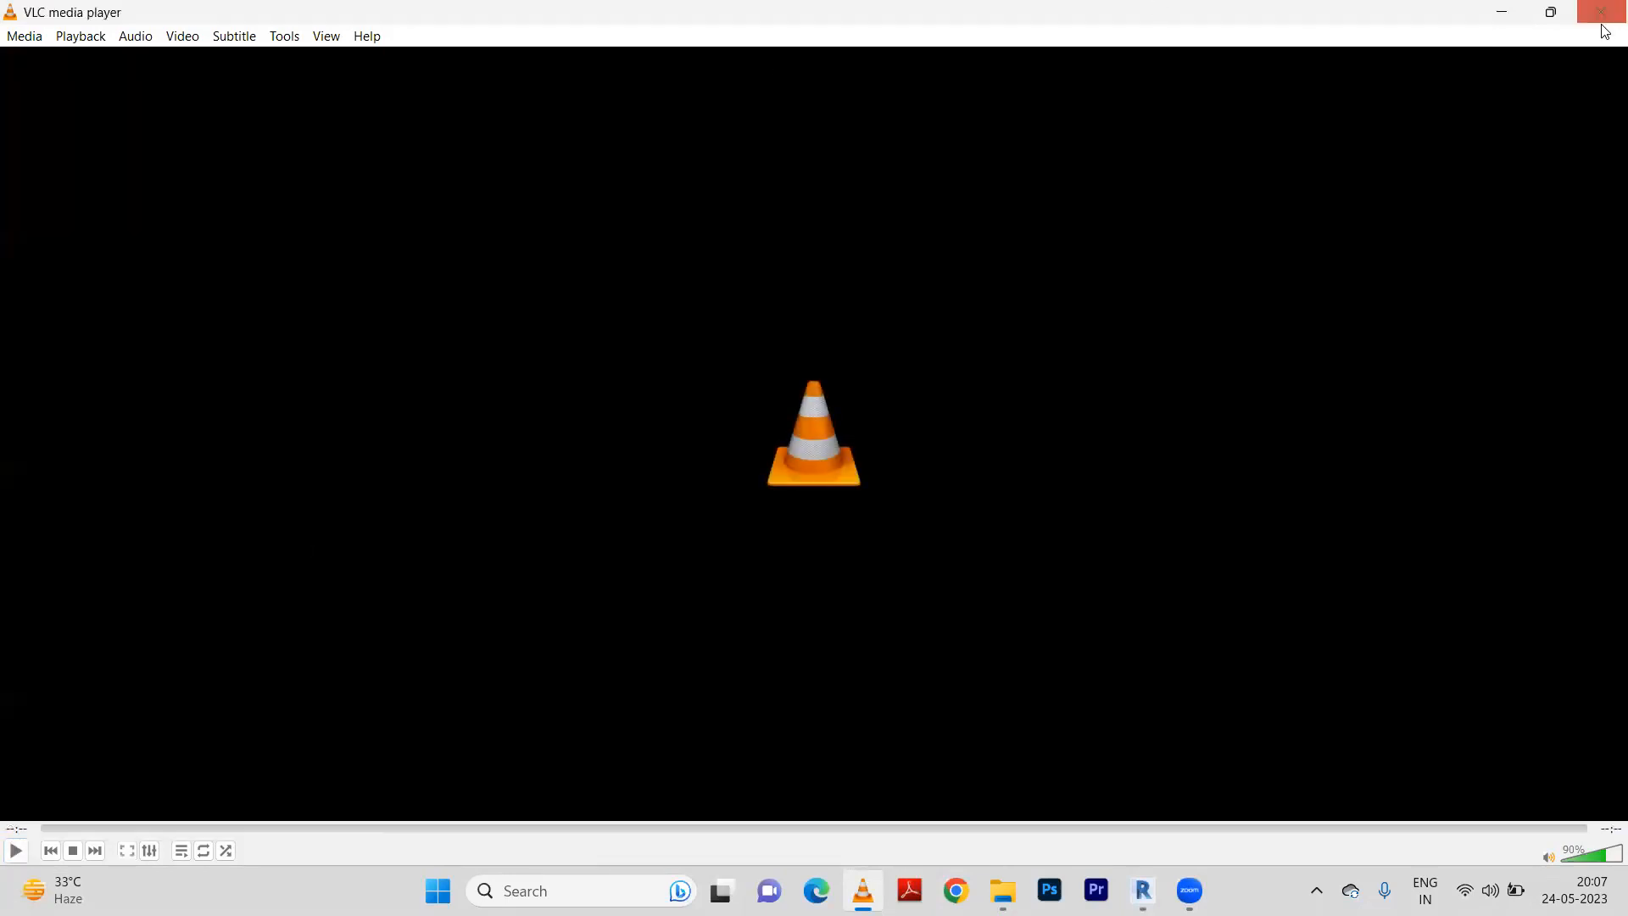
{"action": "left_click", "coordinate": [1601, 12]}
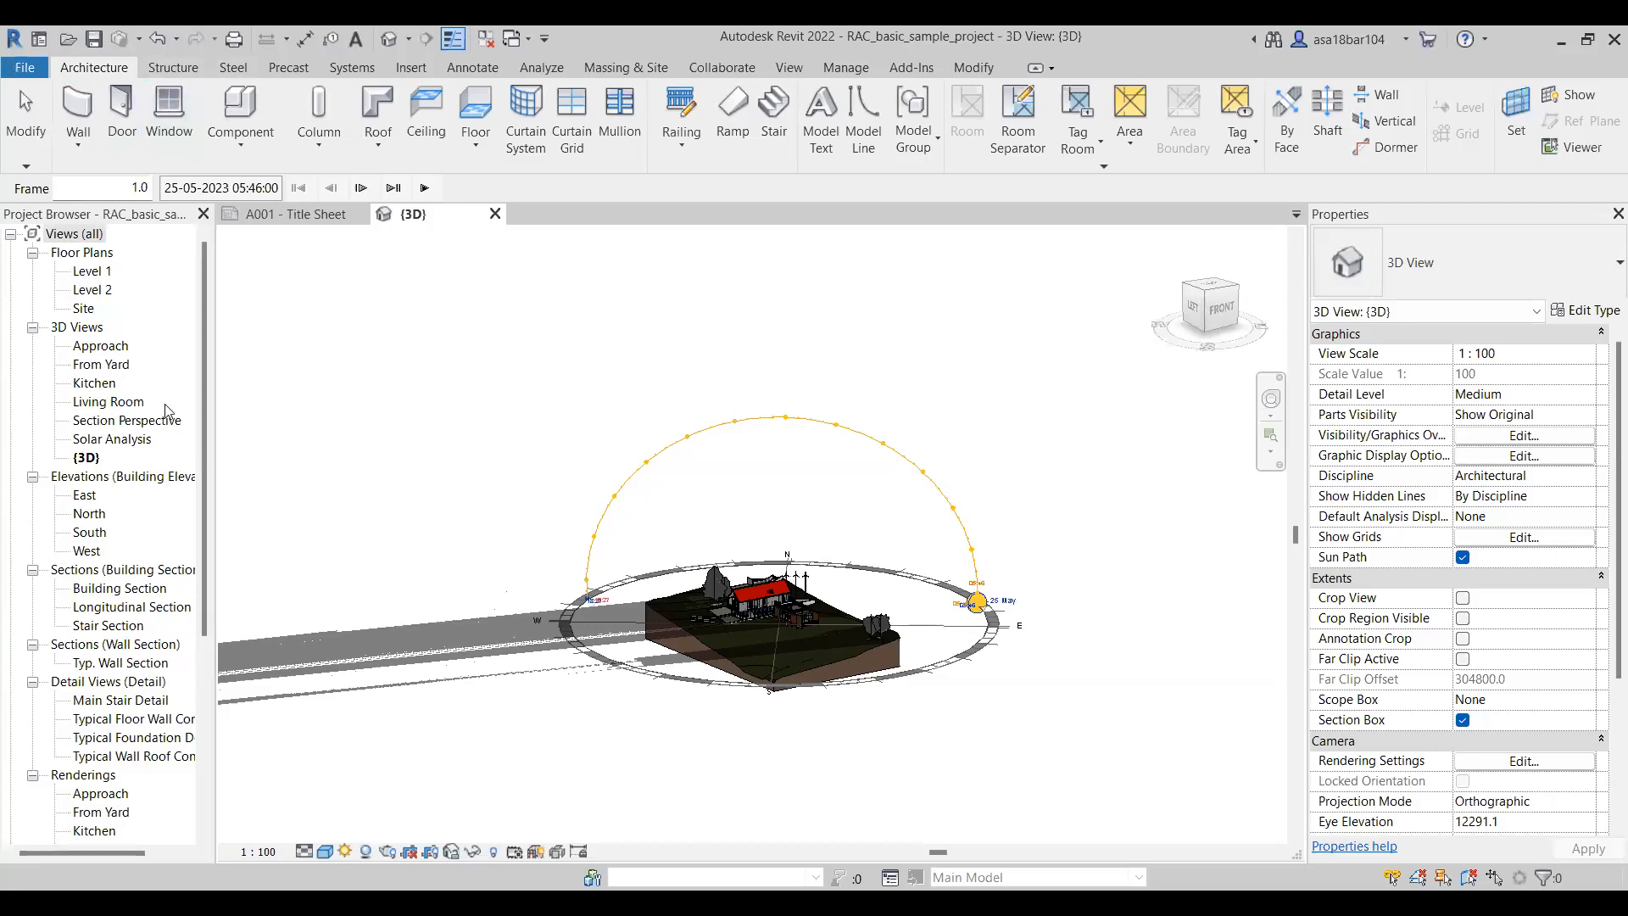
{"action": "mouse_move", "coordinate": [129, 395]}
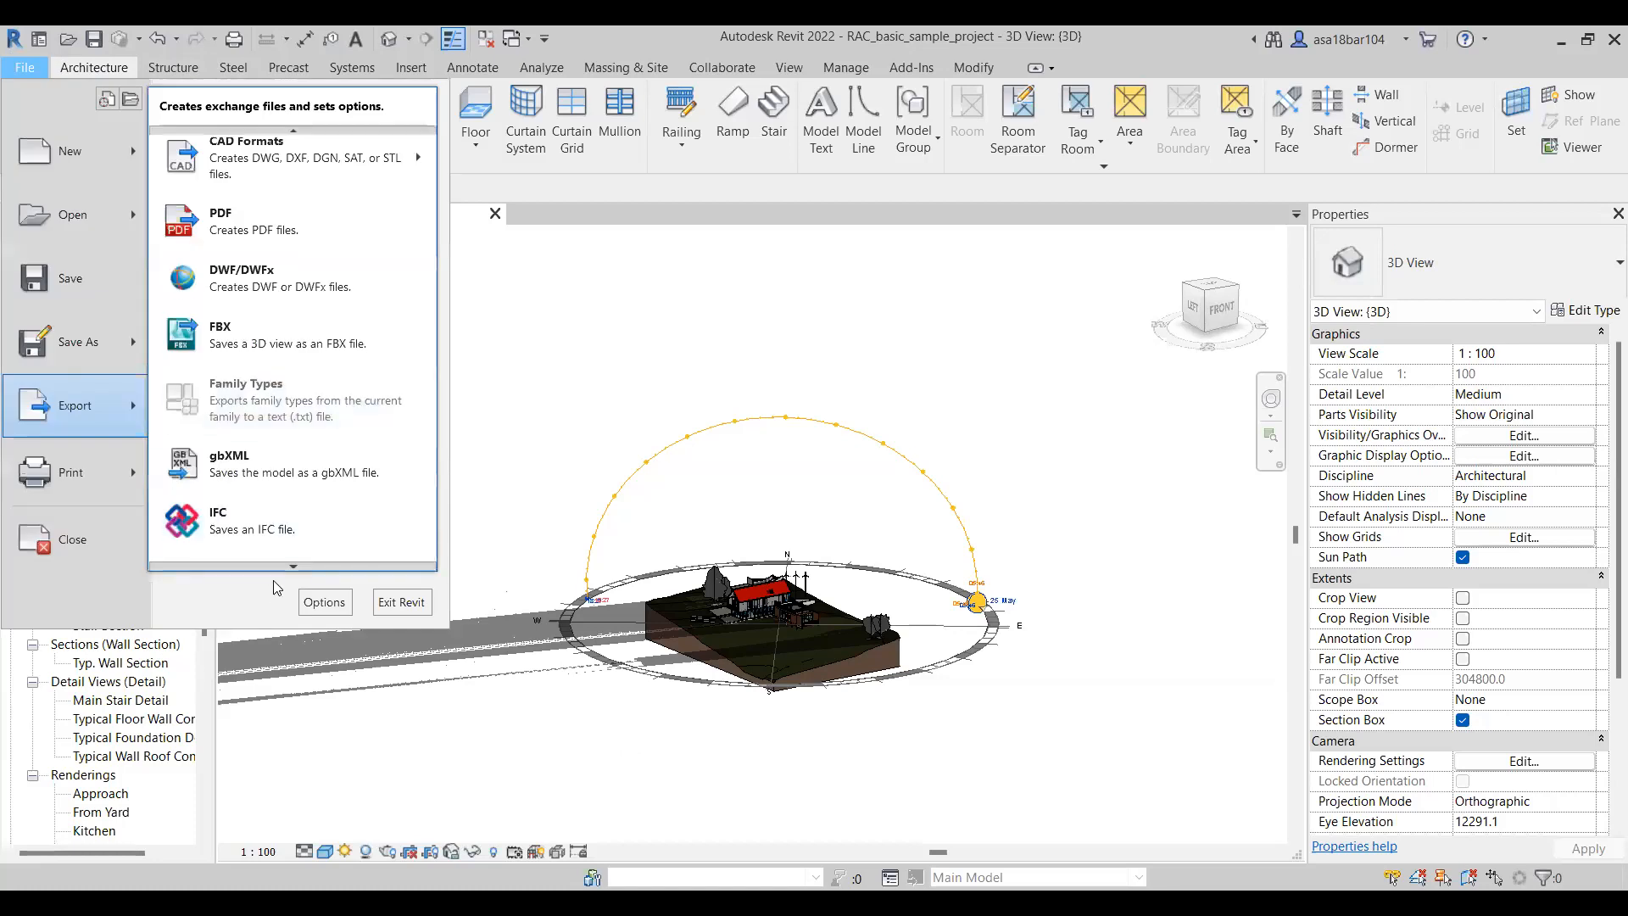
{"action": "scroll", "coordinate": [278, 566], "scroll_direction": "down", "scroll_amount": 2}
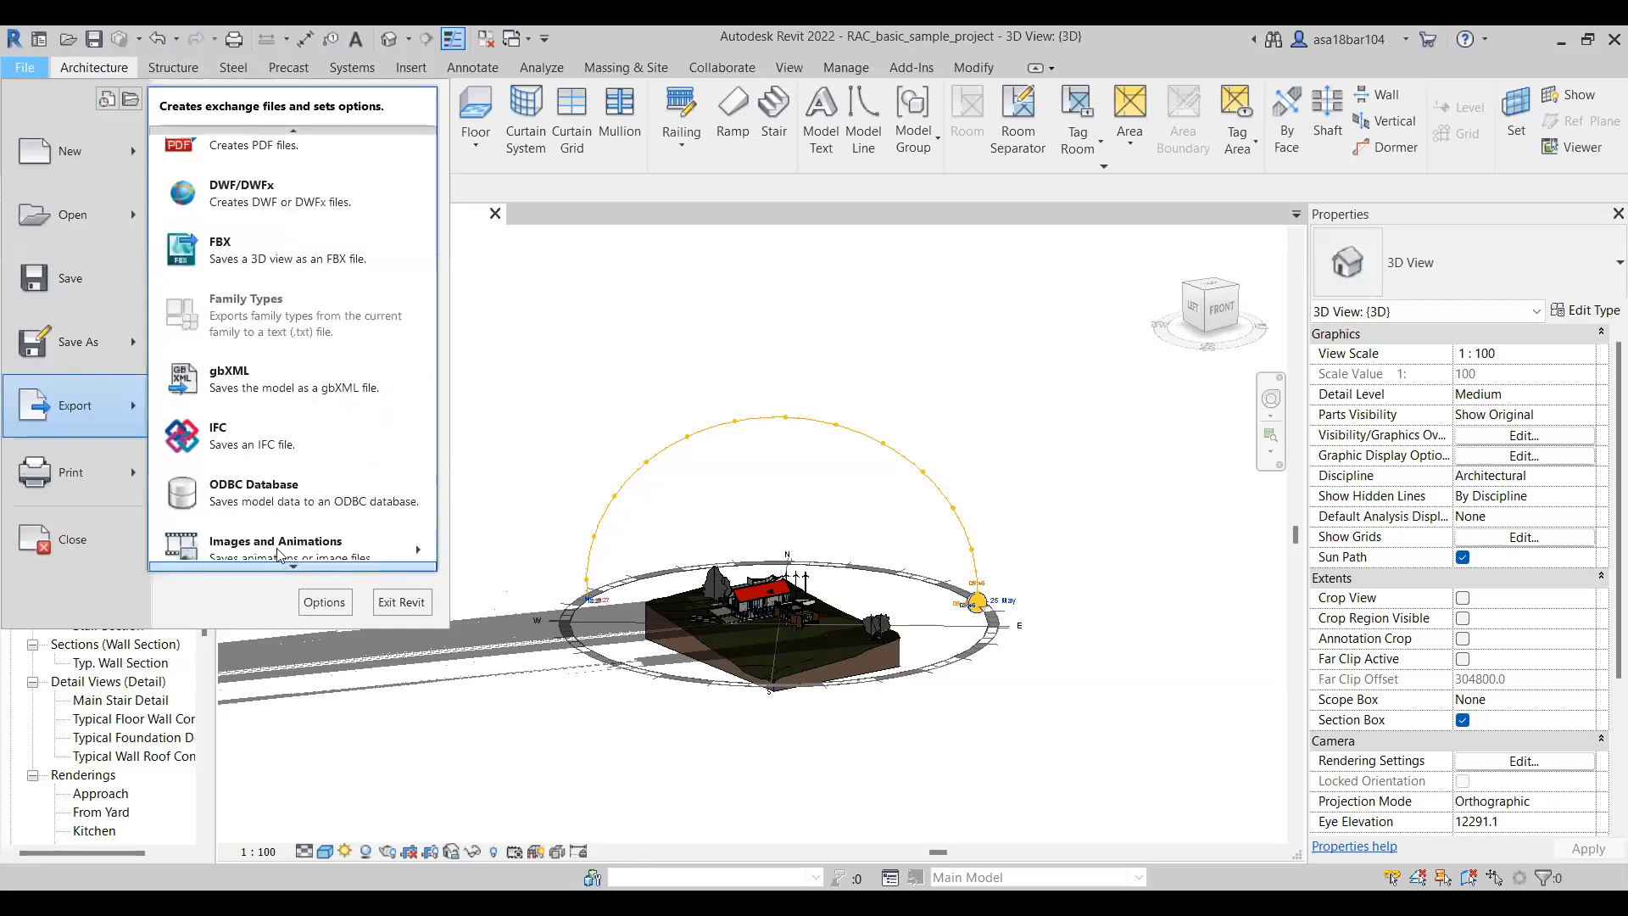
{"action": "mouse_move", "coordinate": [284, 551]}
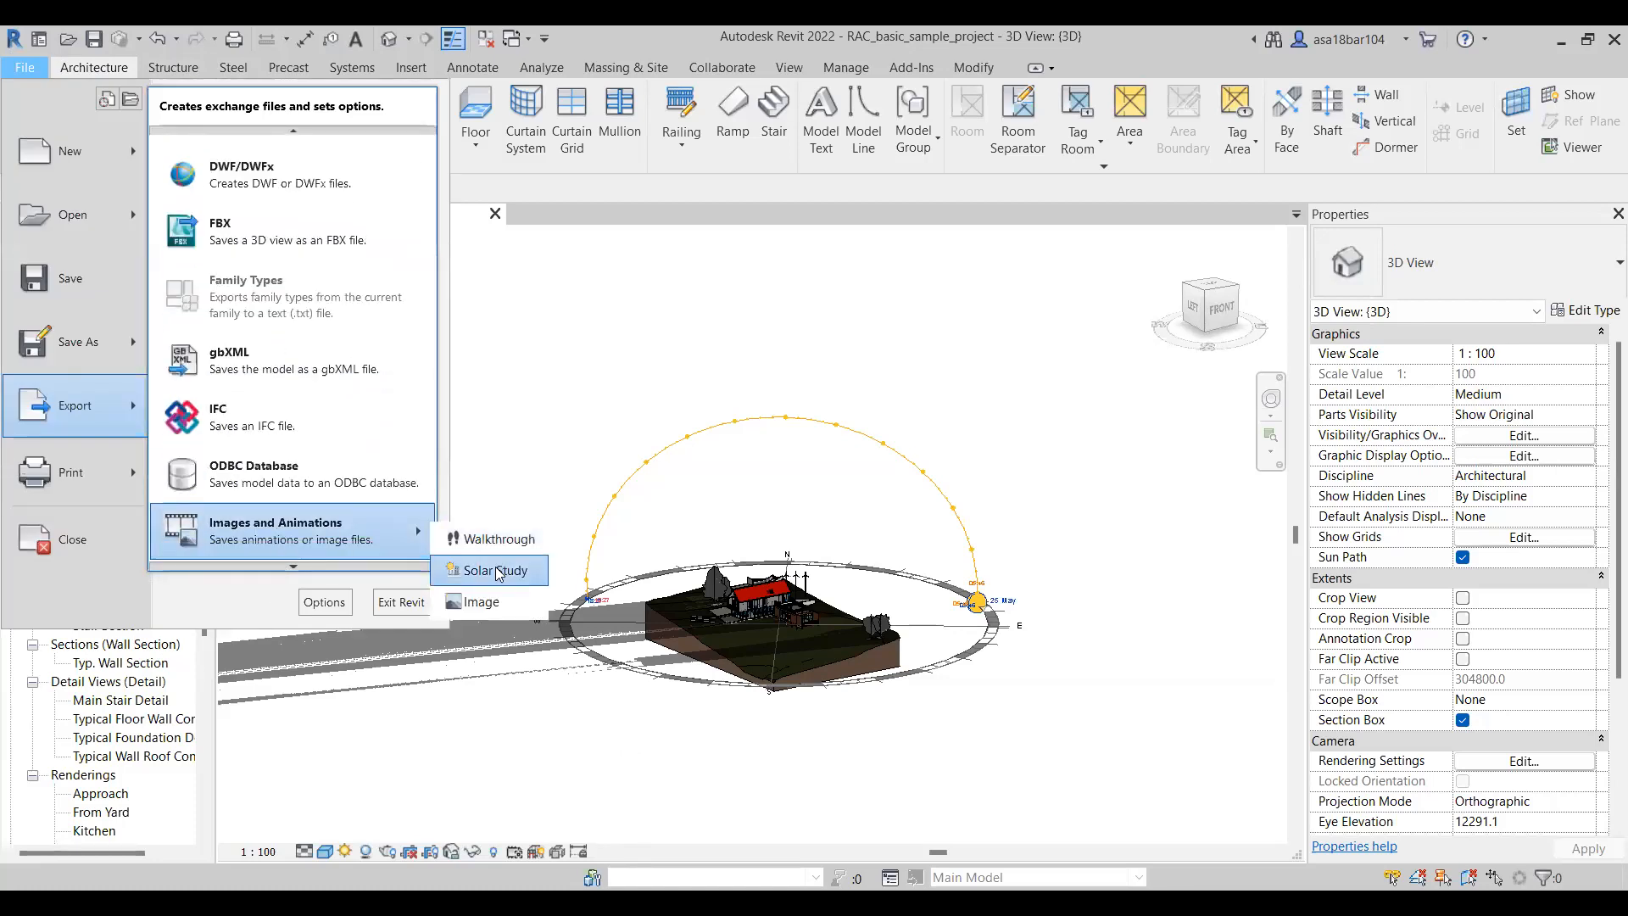
{"action": "left_click", "coordinate": [496, 570]}
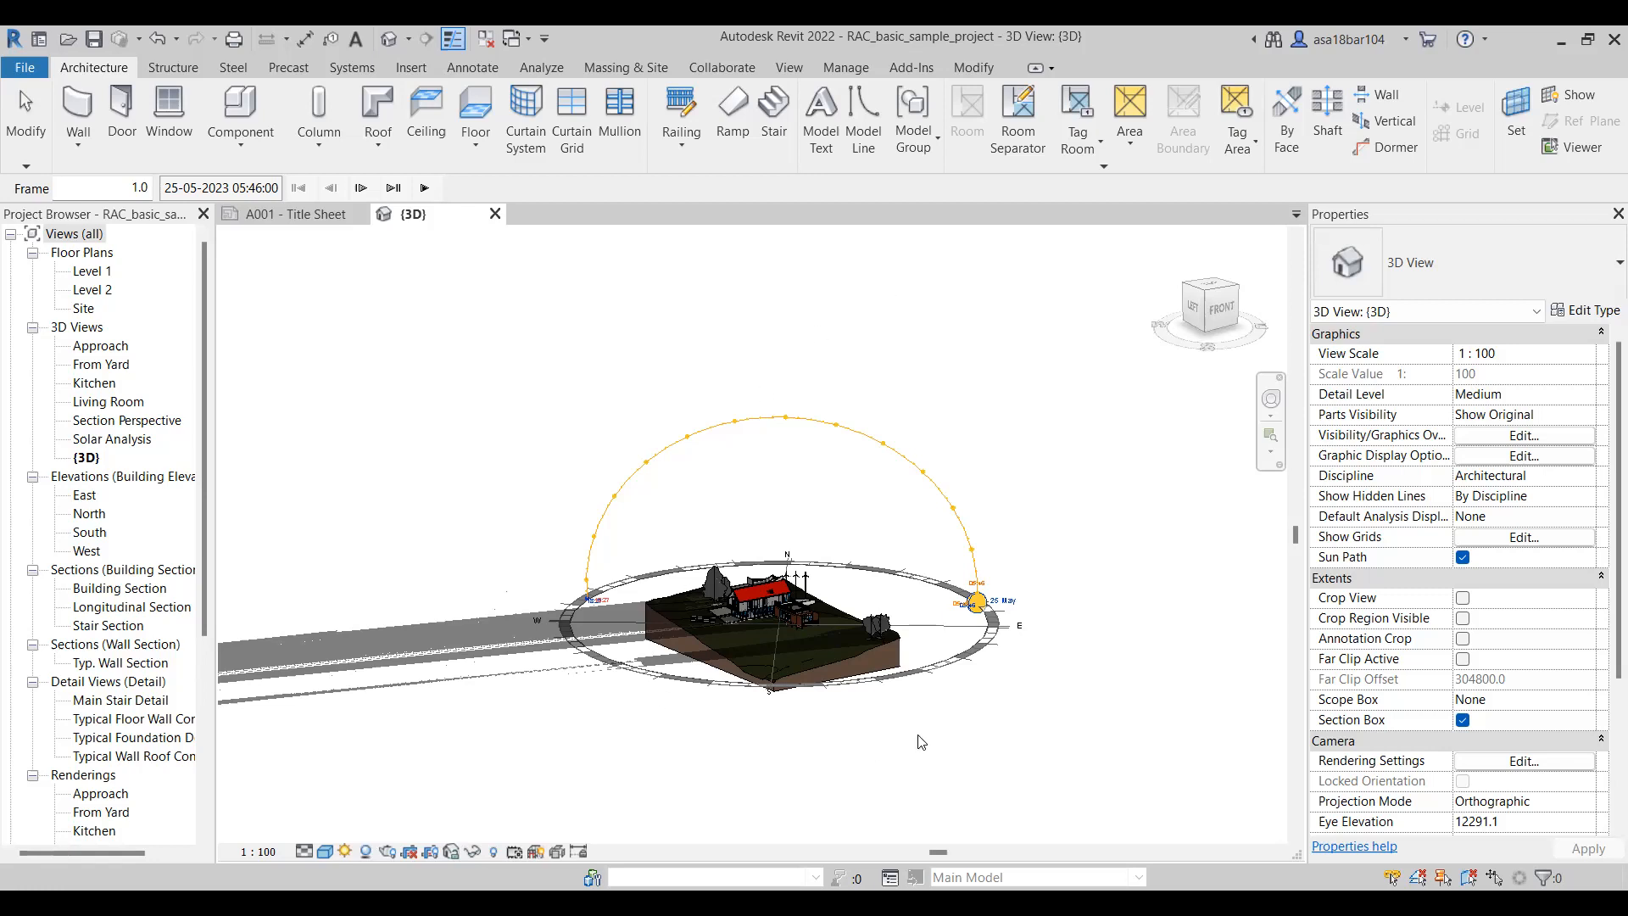
Start another solar study animation export with the 3D view turned to show the house closer and from the southeast
{"action": "left_click_drag", "start_coordinate": [930, 753], "coordinate": [1010, 720]}
{"action": "middle_click_drag", "start_coordinate": [588, 665], "coordinate": [654, 720], "text": "shift"}
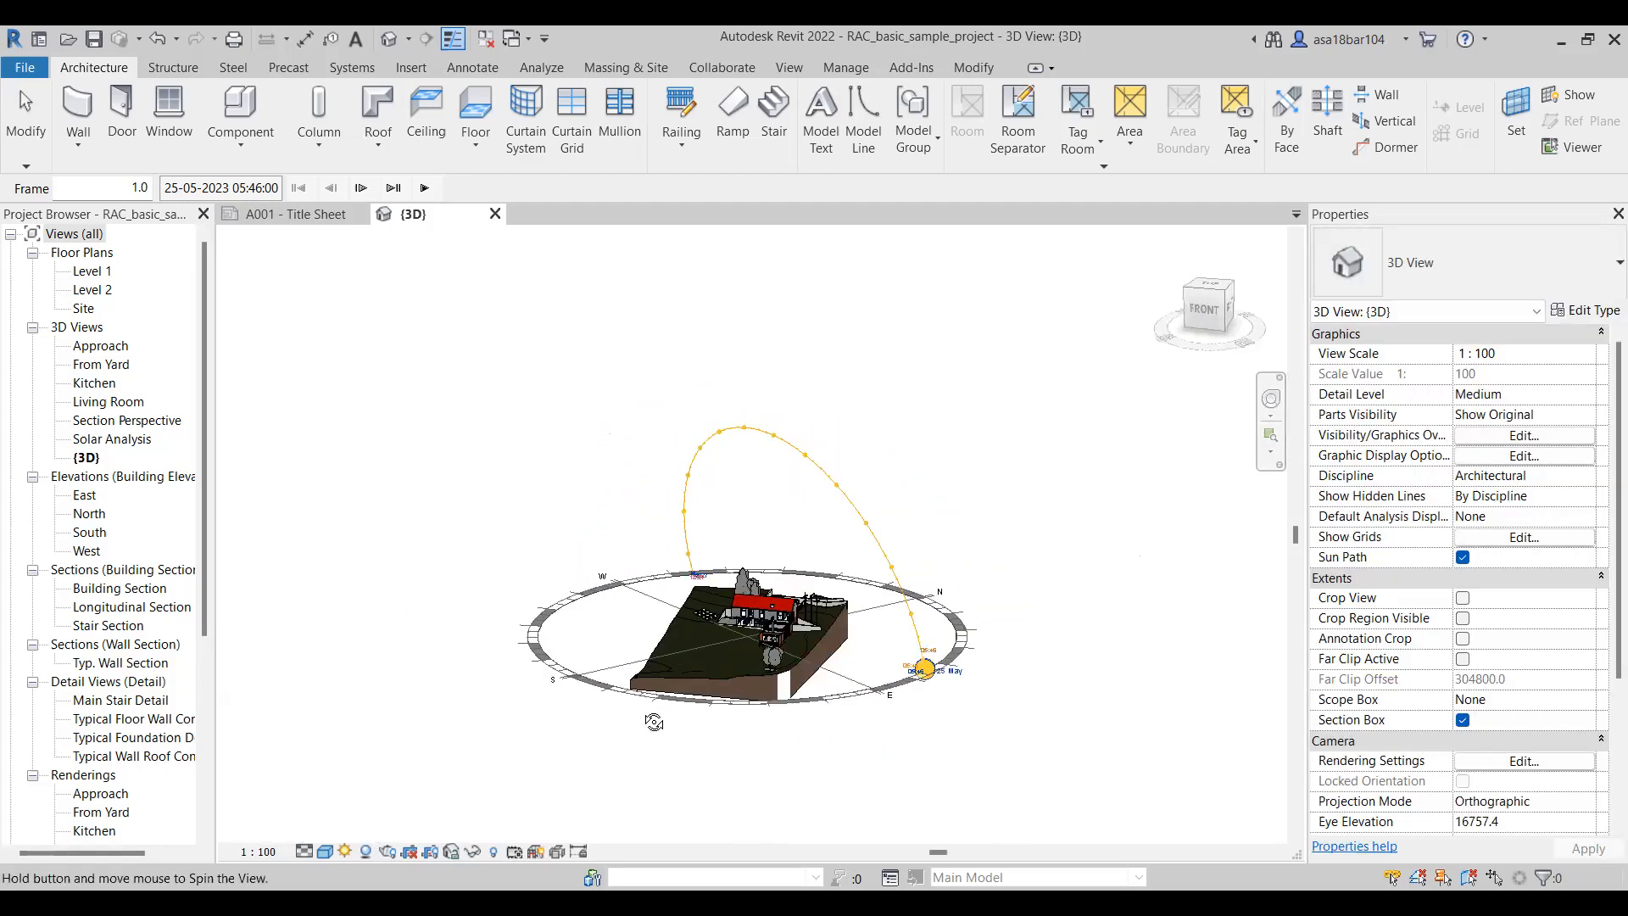
{"action": "scroll", "coordinate": [763, 666], "scroll_direction": "up", "scroll_amount": 3}
{"action": "middle_click_drag", "start_coordinate": [794, 639], "coordinate": [827, 657], "text": "shift"}
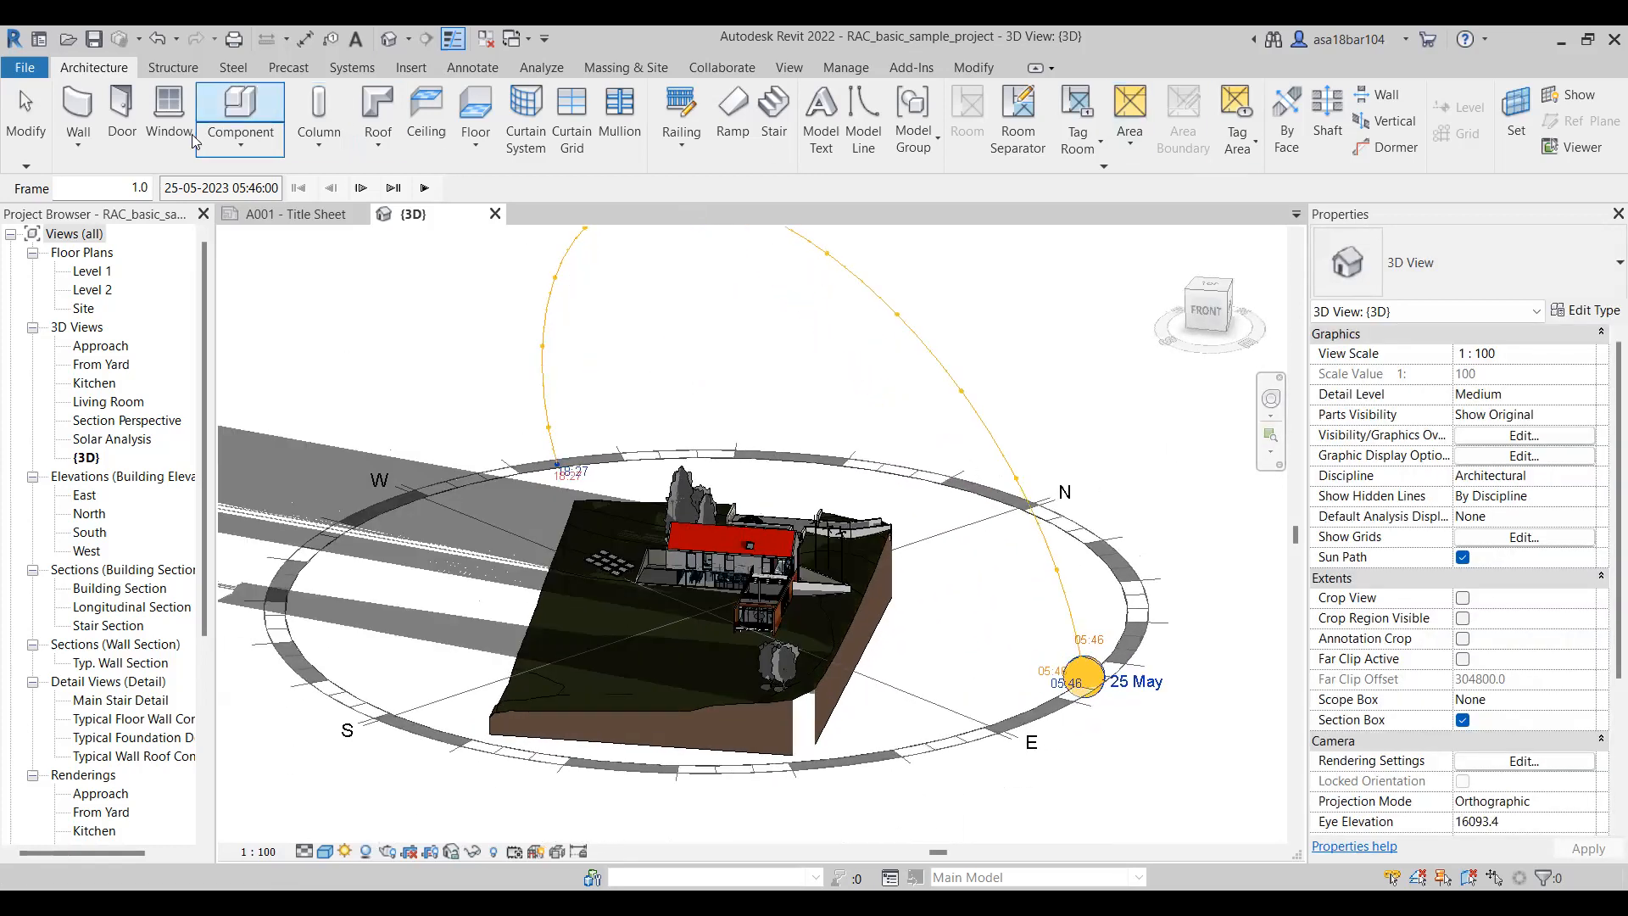
{"action": "left_click", "coordinate": [25, 68]}
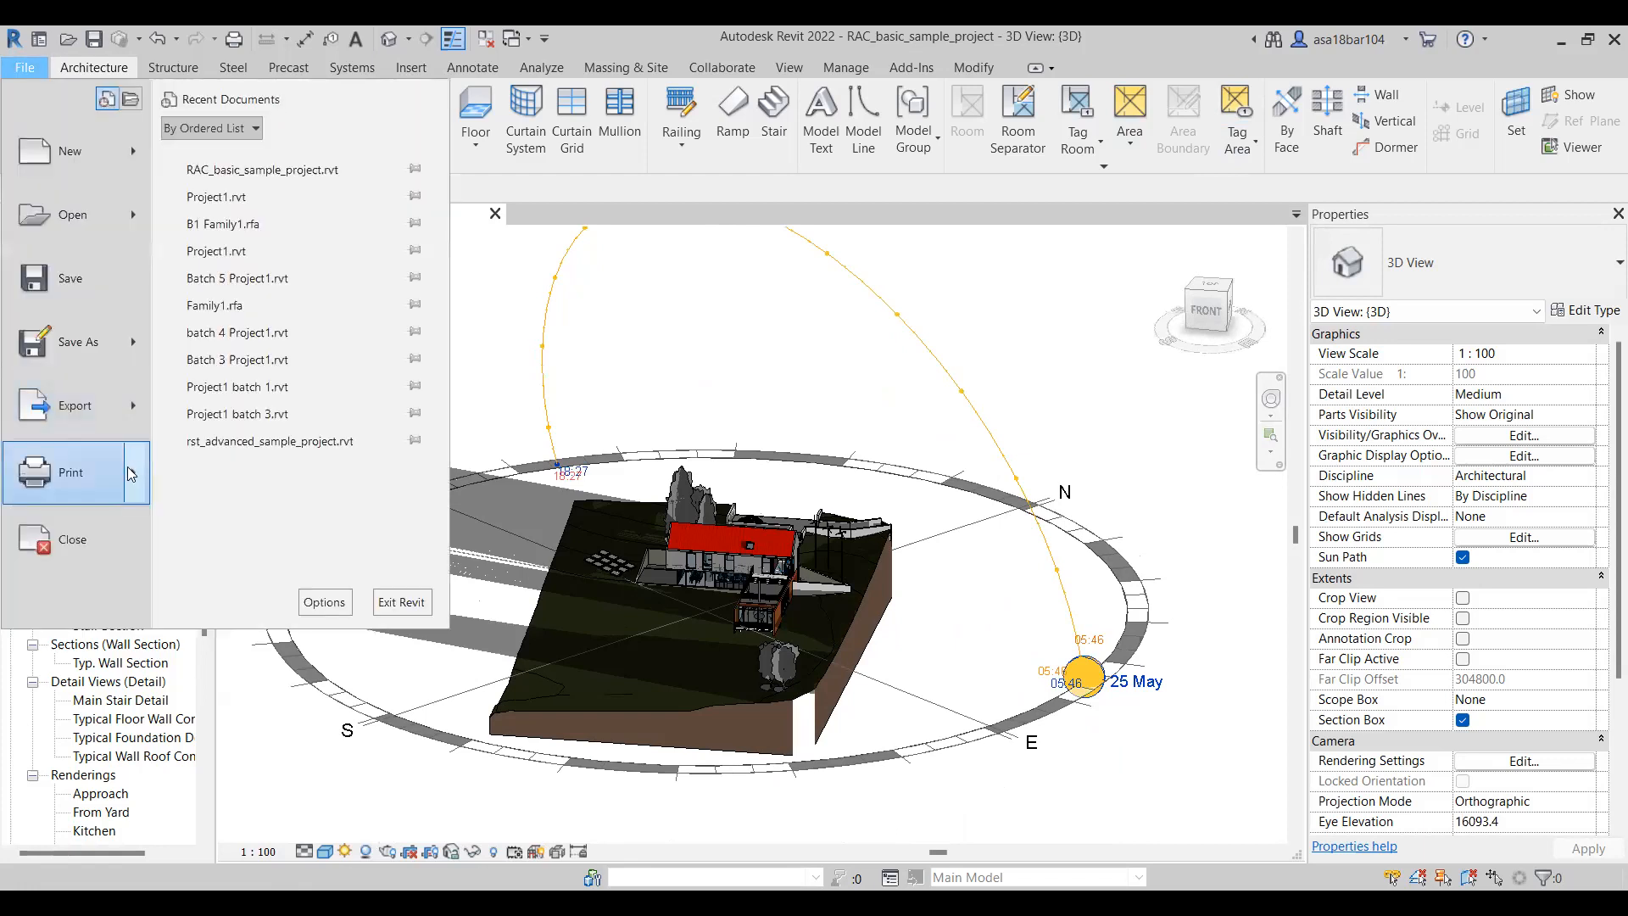
{"action": "mouse_move", "coordinate": [134, 407]}
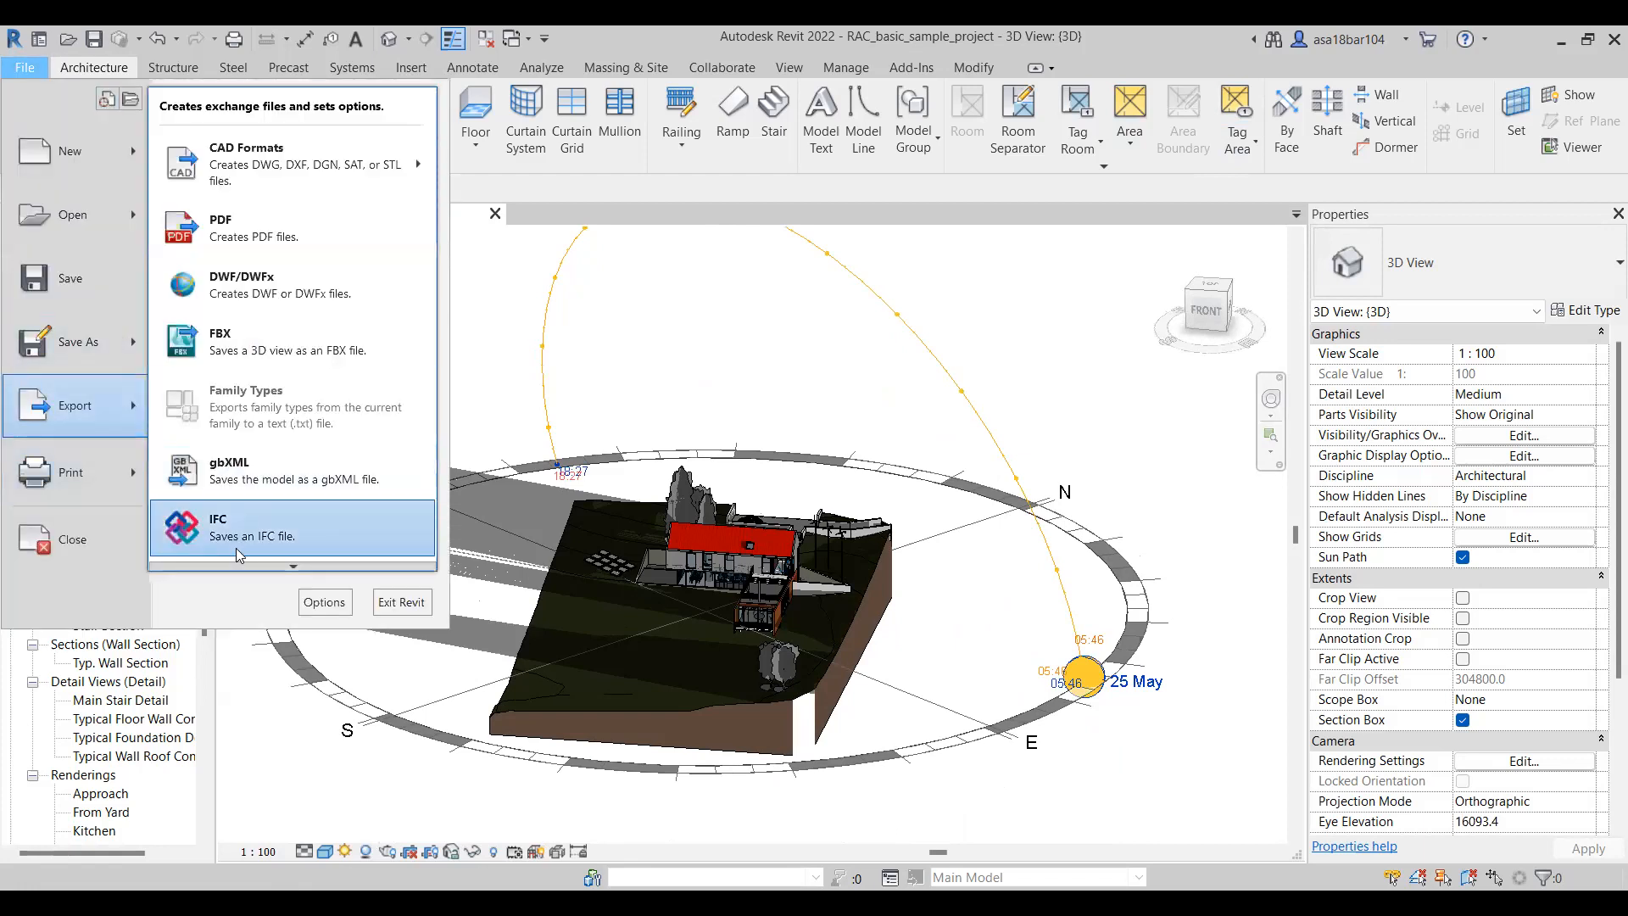
{"action": "mouse_move", "coordinate": [246, 566]}
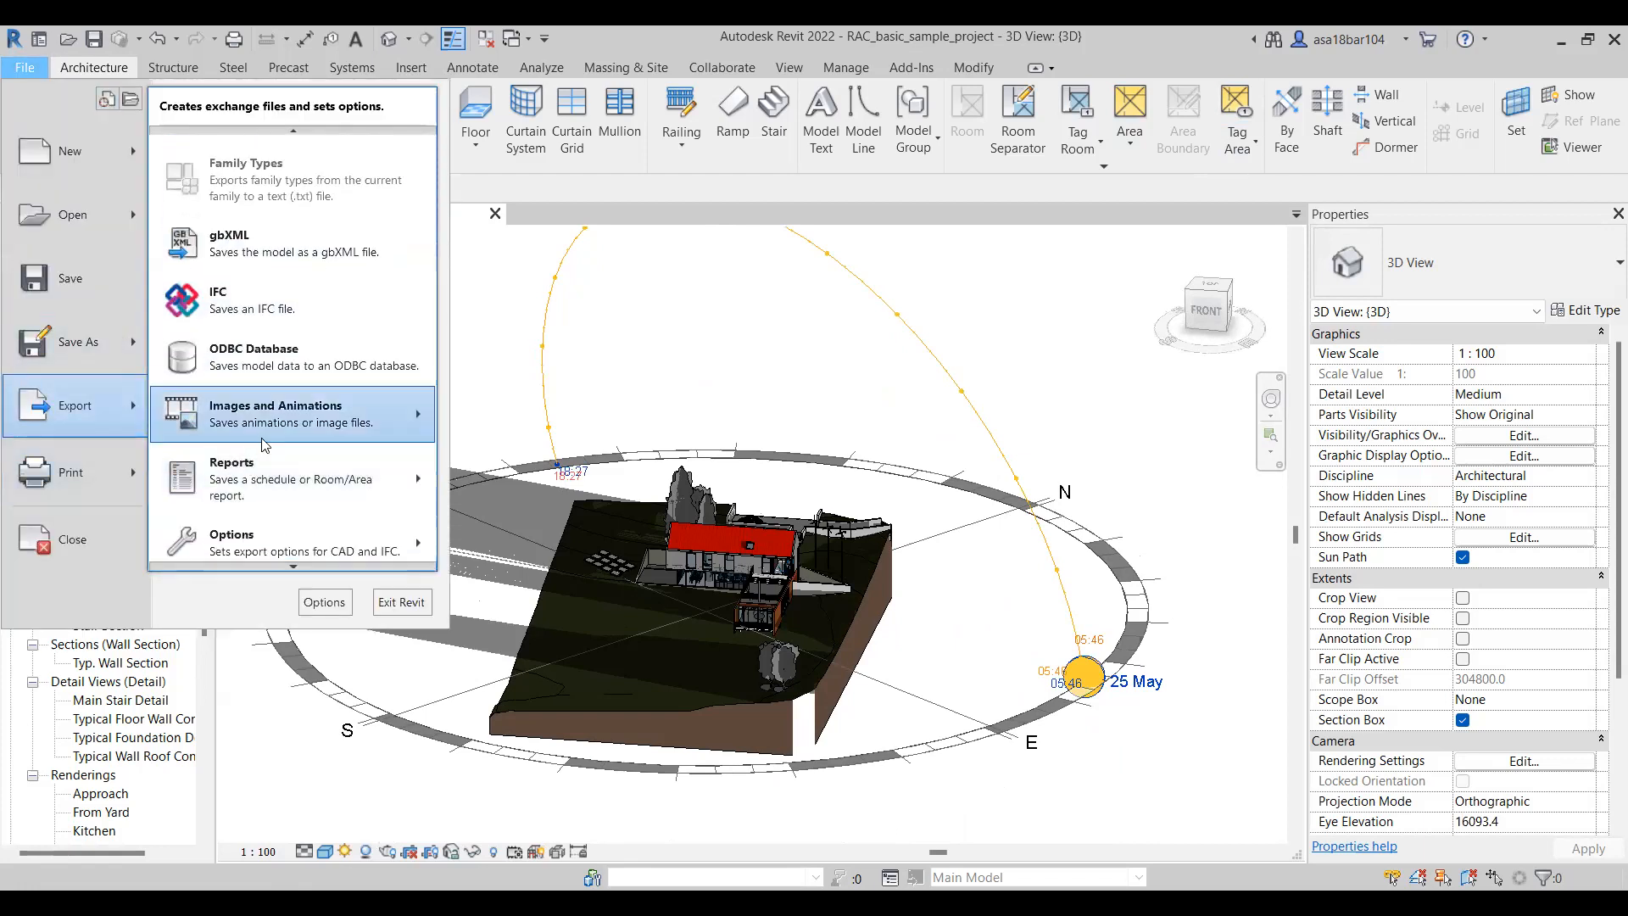
{"action": "mouse_move", "coordinate": [337, 431]}
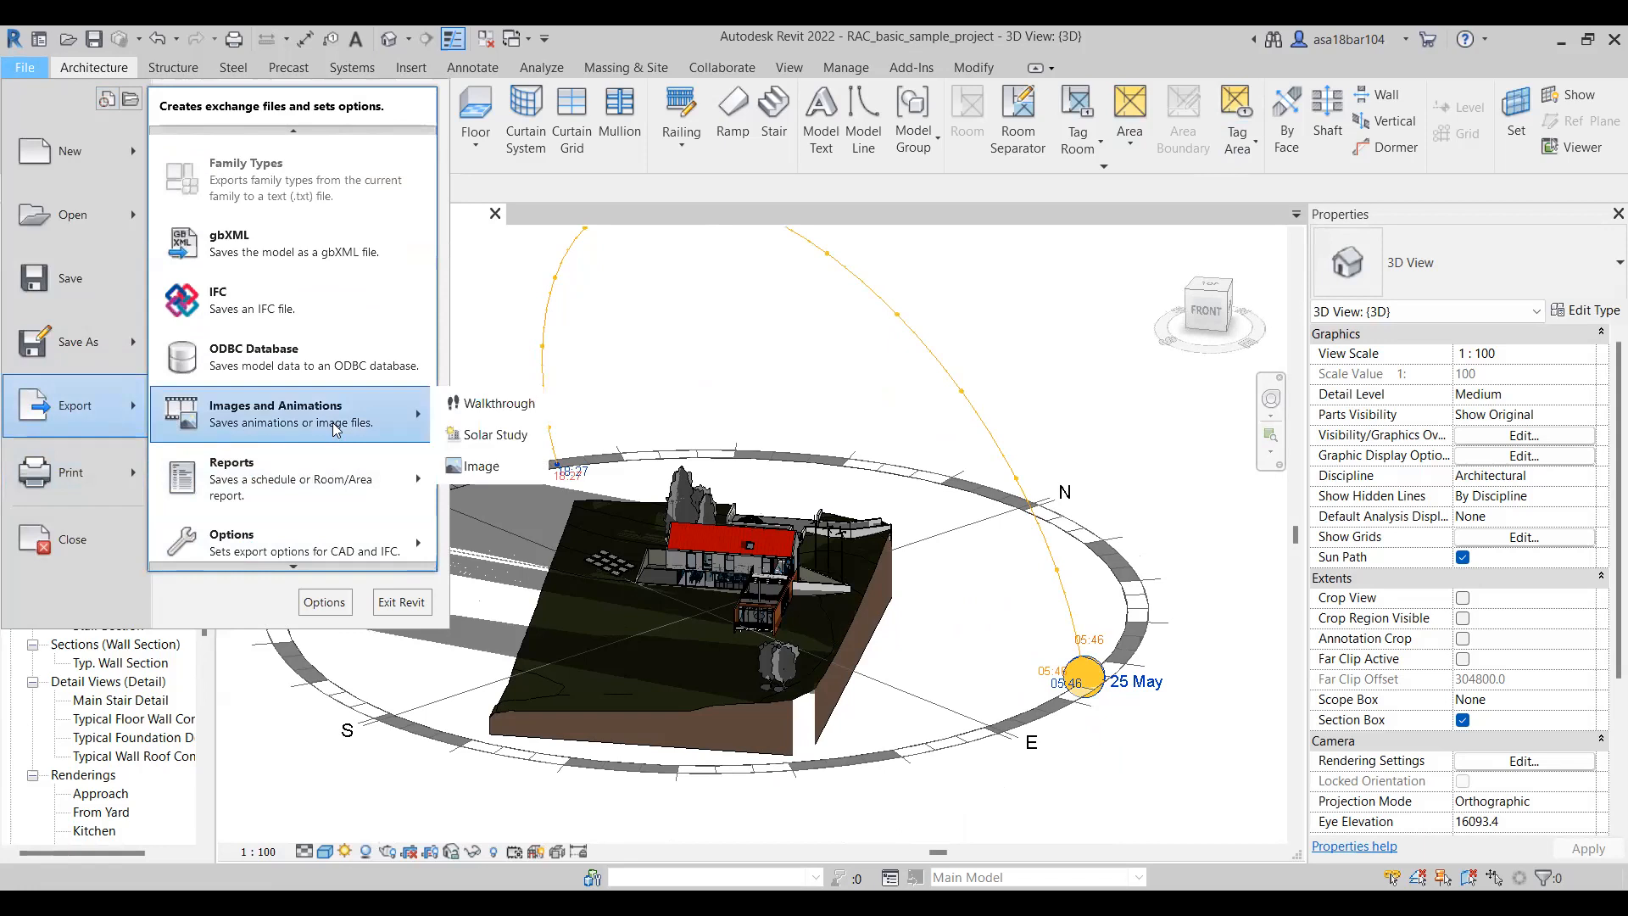
{"action": "left_click", "coordinate": [469, 439]}
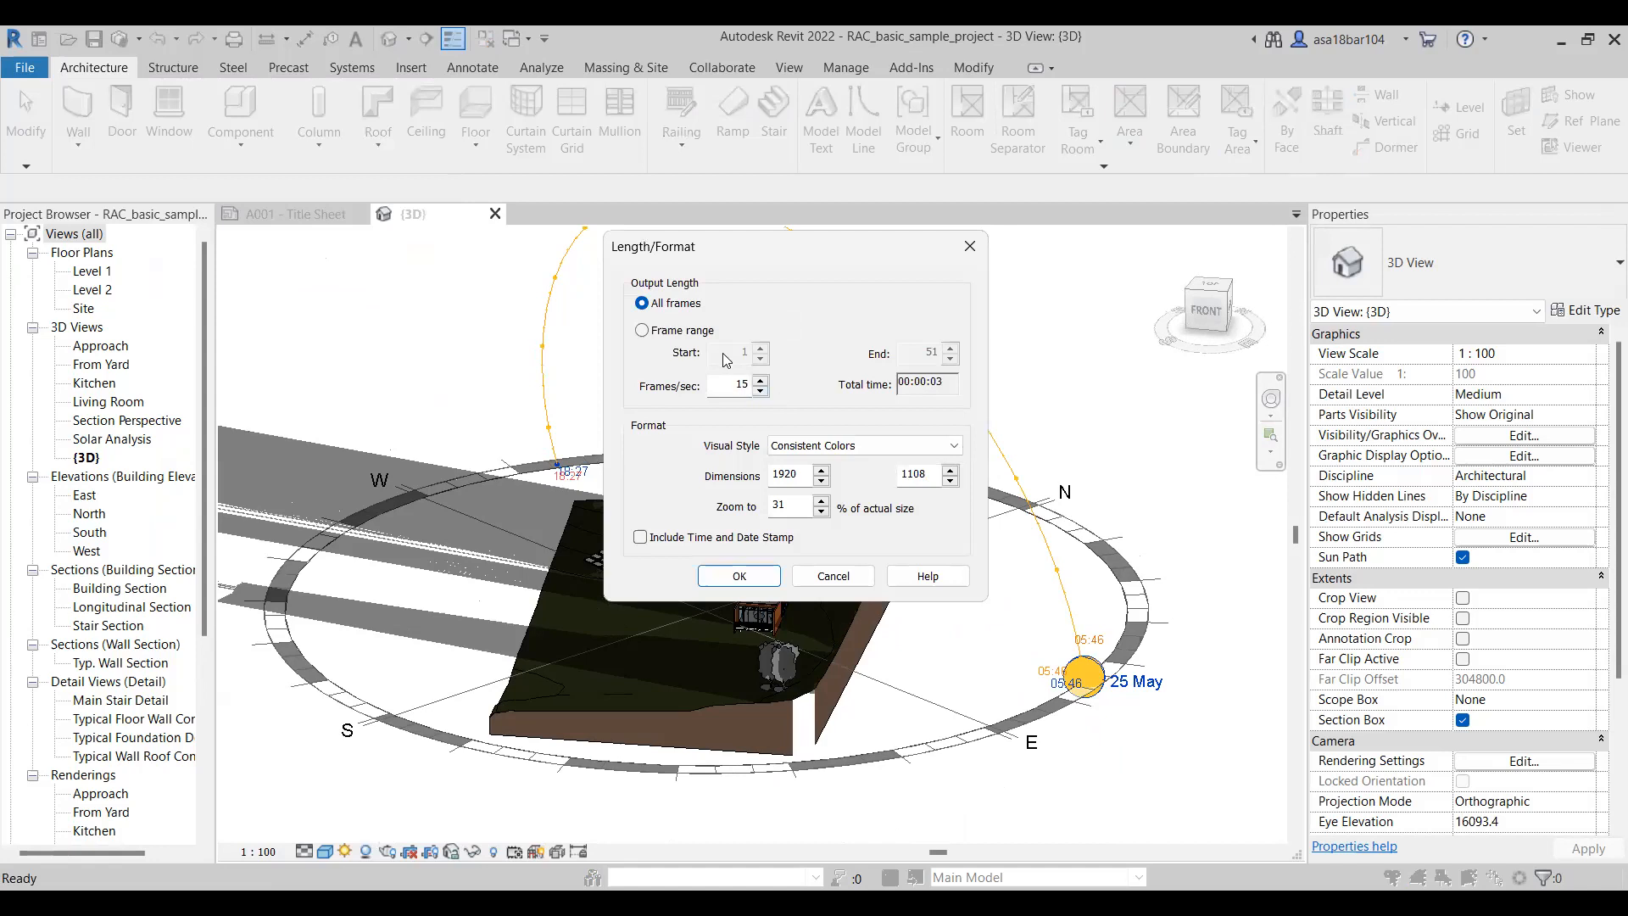
Try the frame range and time and date stamp options, then accept the export format with all frames and no stamp
{"action": "left_click", "coordinate": [642, 330]}
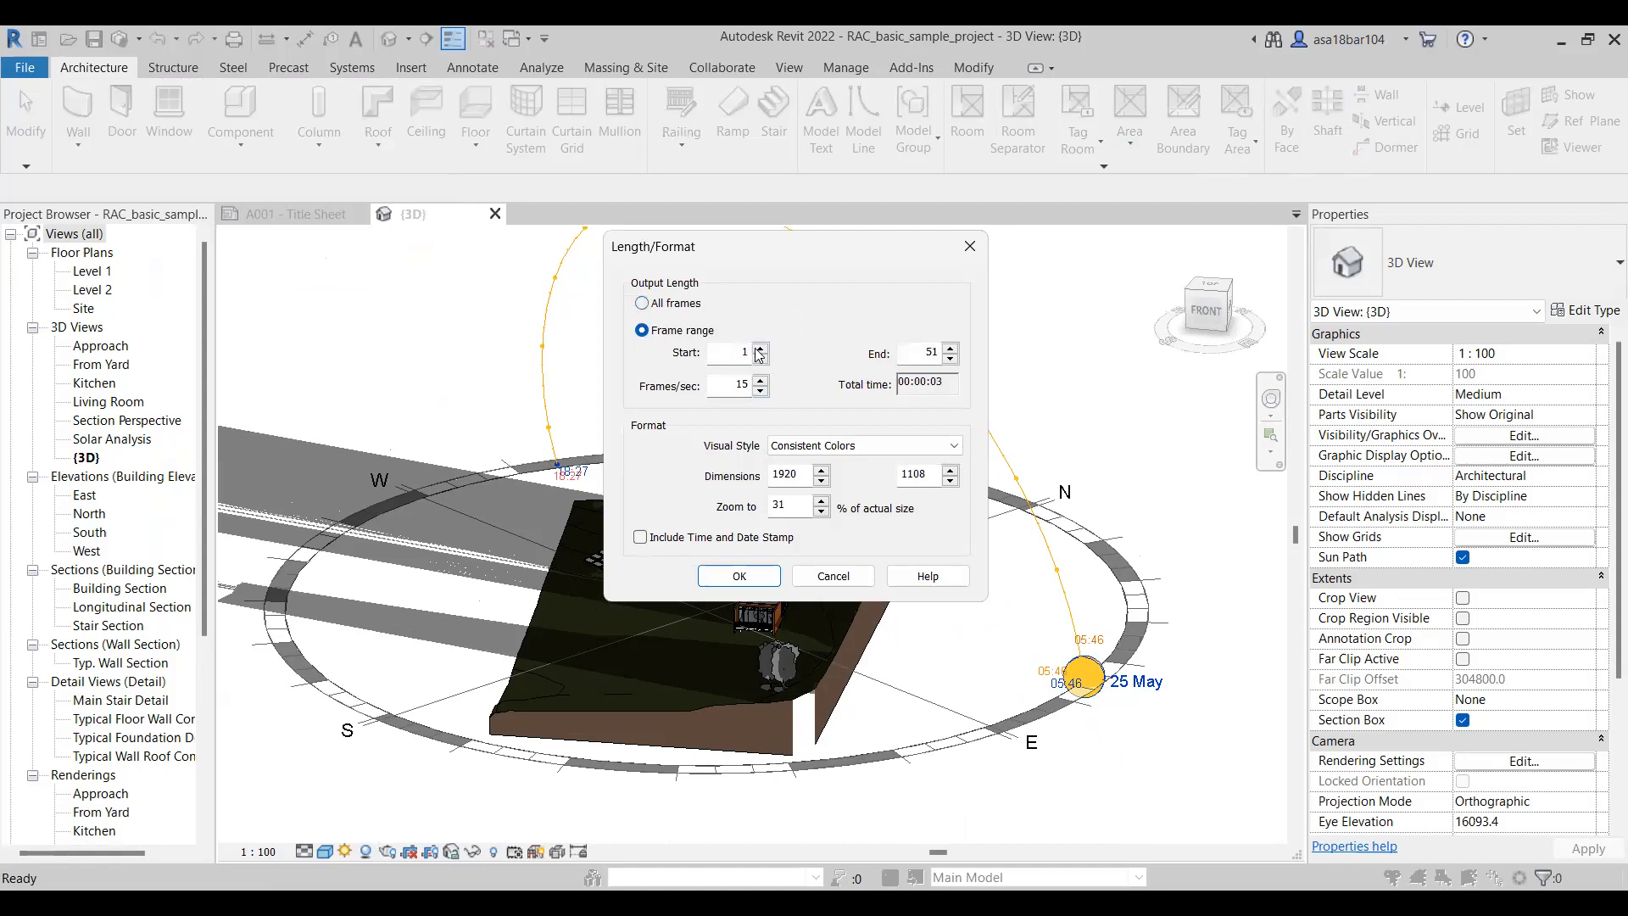
{"action": "left_click", "coordinate": [641, 303]}
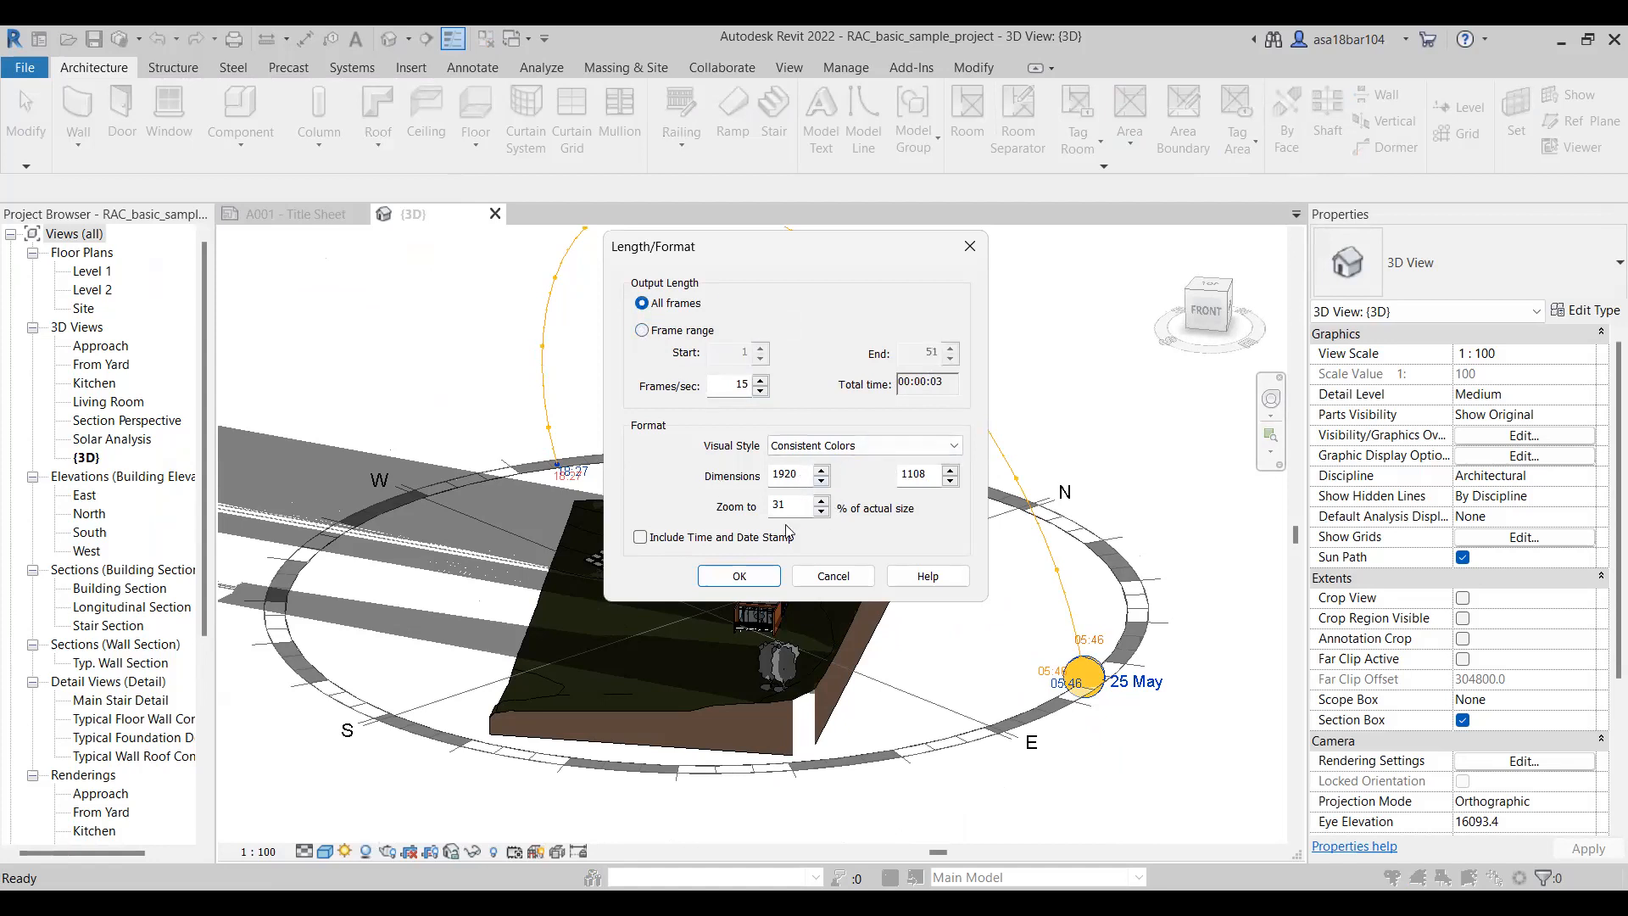
{"action": "left_click", "coordinate": [641, 538]}
{"action": "left_click", "coordinate": [640, 537]}
{"action": "double_click", "coordinate": [789, 504]}
{"action": "left_click", "coordinate": [640, 538]}
{"action": "left_click", "coordinate": [641, 539]}
{"action": "left_click", "coordinate": [740, 576]}
Save the solar study as AVI file RAC_basic_sample_project {3D}1 in Documents with Full Frames (Uncompressed) compression
{"action": "left_click", "coordinate": [806, 634]}
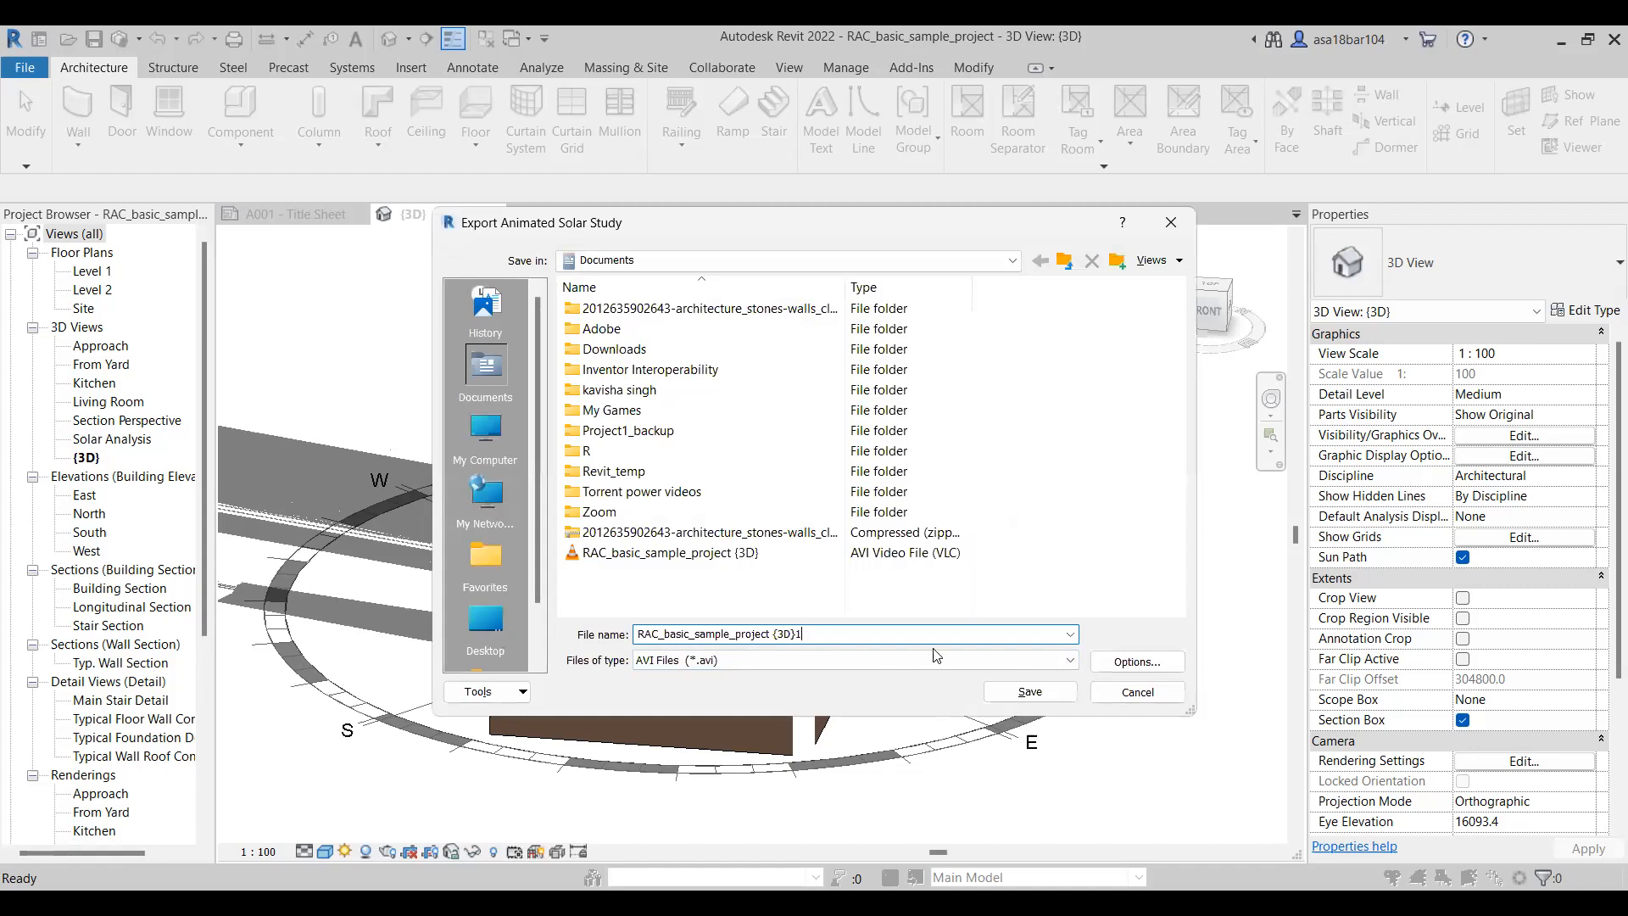
{"action": "left_click", "coordinate": [1030, 691]}
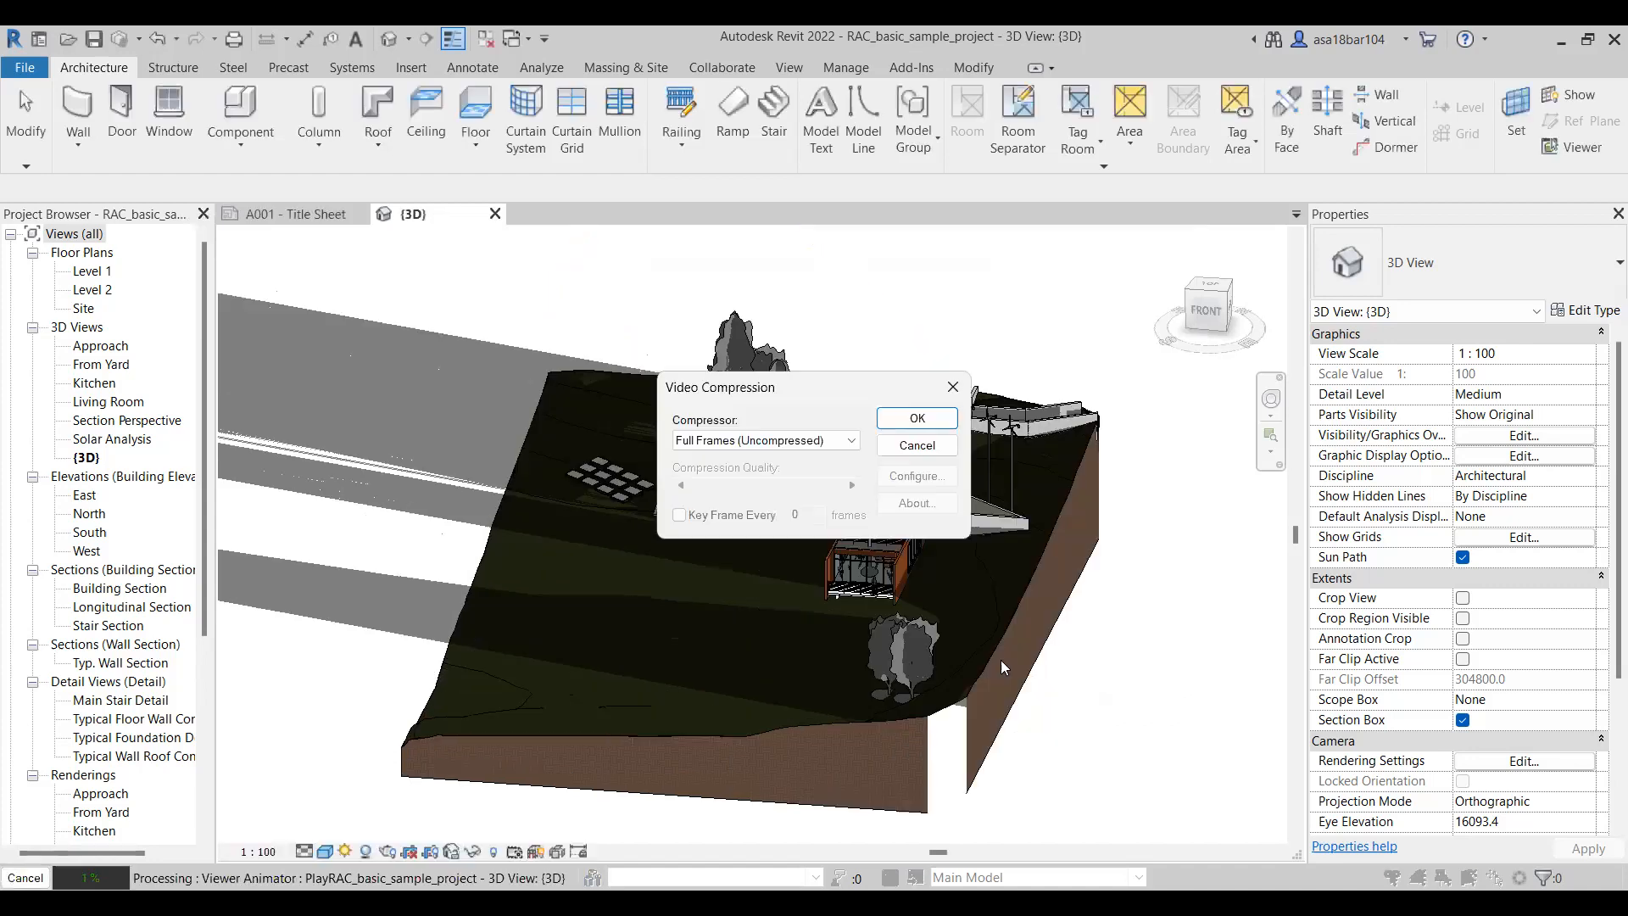
{"action": "left_click", "coordinate": [846, 442]}
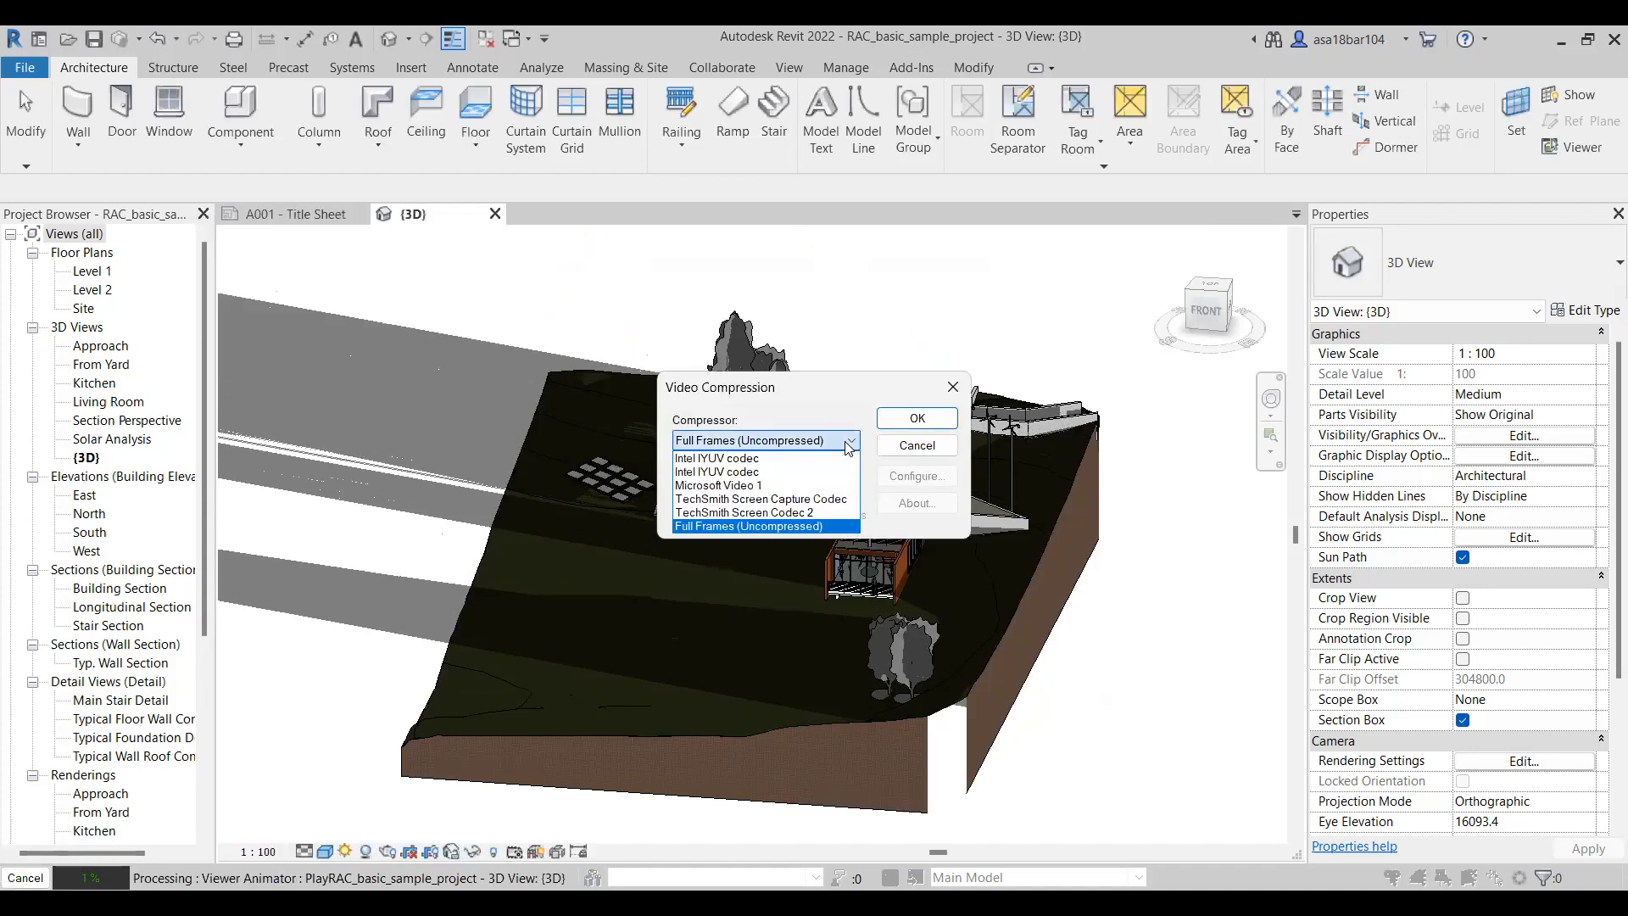
{"action": "left_click", "coordinate": [925, 427]}
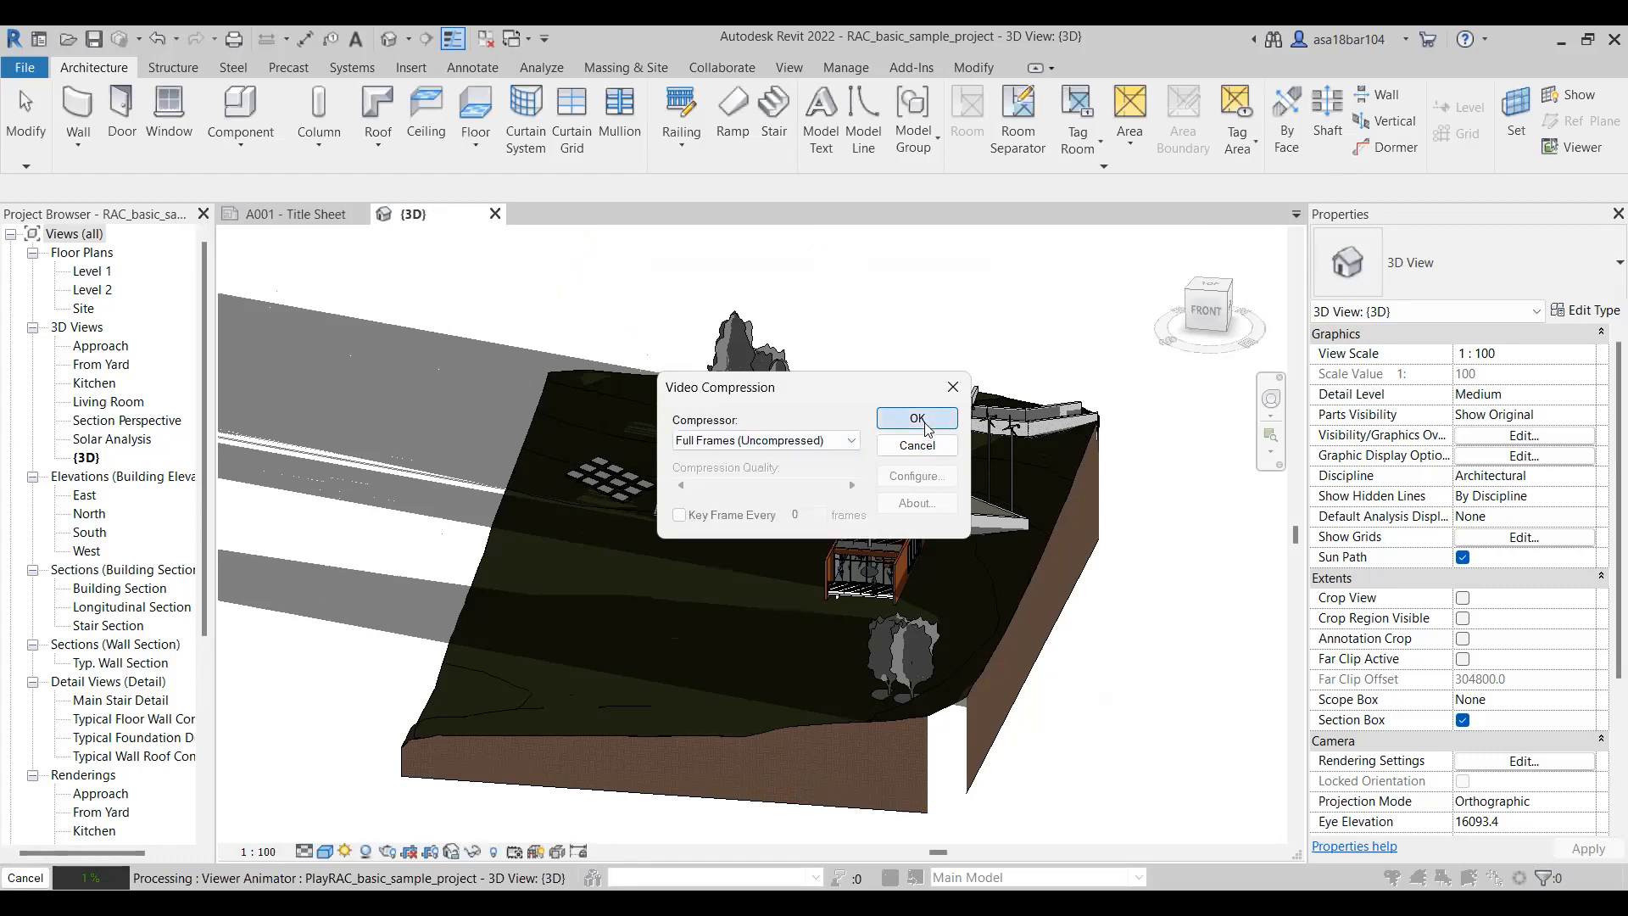
{"action": "left_click", "coordinate": [925, 426]}
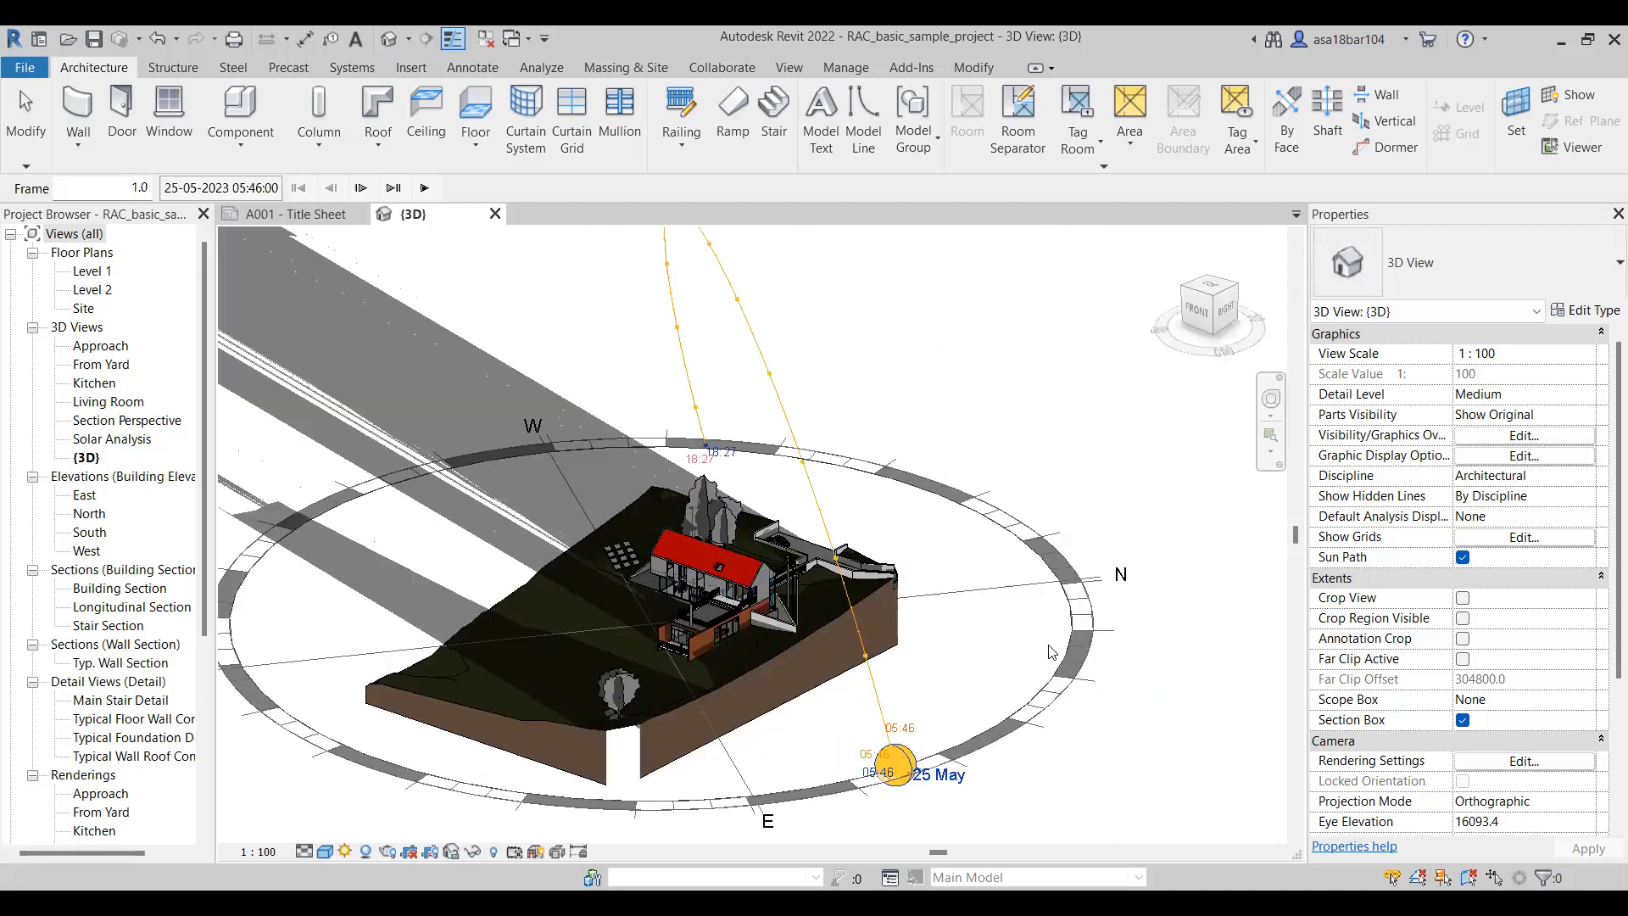
{"action": "middle_click_drag", "start_coordinate": [1051, 651], "coordinate": [657, 603], "text": "shift"}
{"action": "middle_click_drag", "start_coordinate": [959, 439], "coordinate": [383, 575], "text": "shift"}
{"action": "middle_click_drag", "start_coordinate": [928, 689], "coordinate": [925, 750], "text": "shift"}
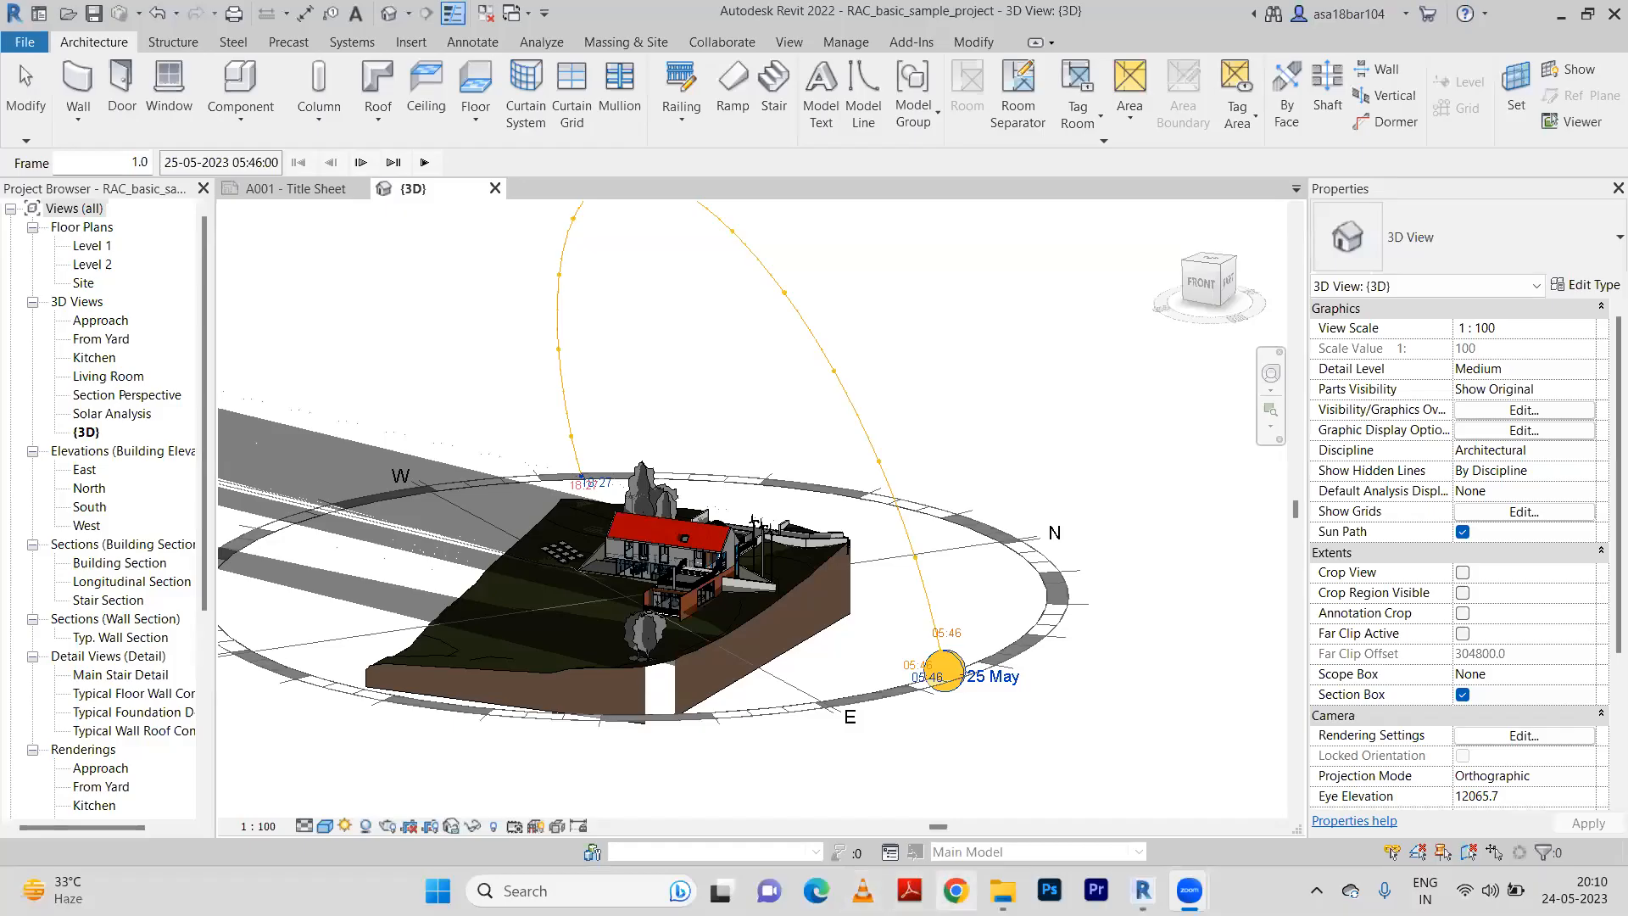
Switch to File Explorer, open an exported solar study AVI from Documents in VLC and close the player
{"action": "left_click", "coordinate": [1002, 891]}
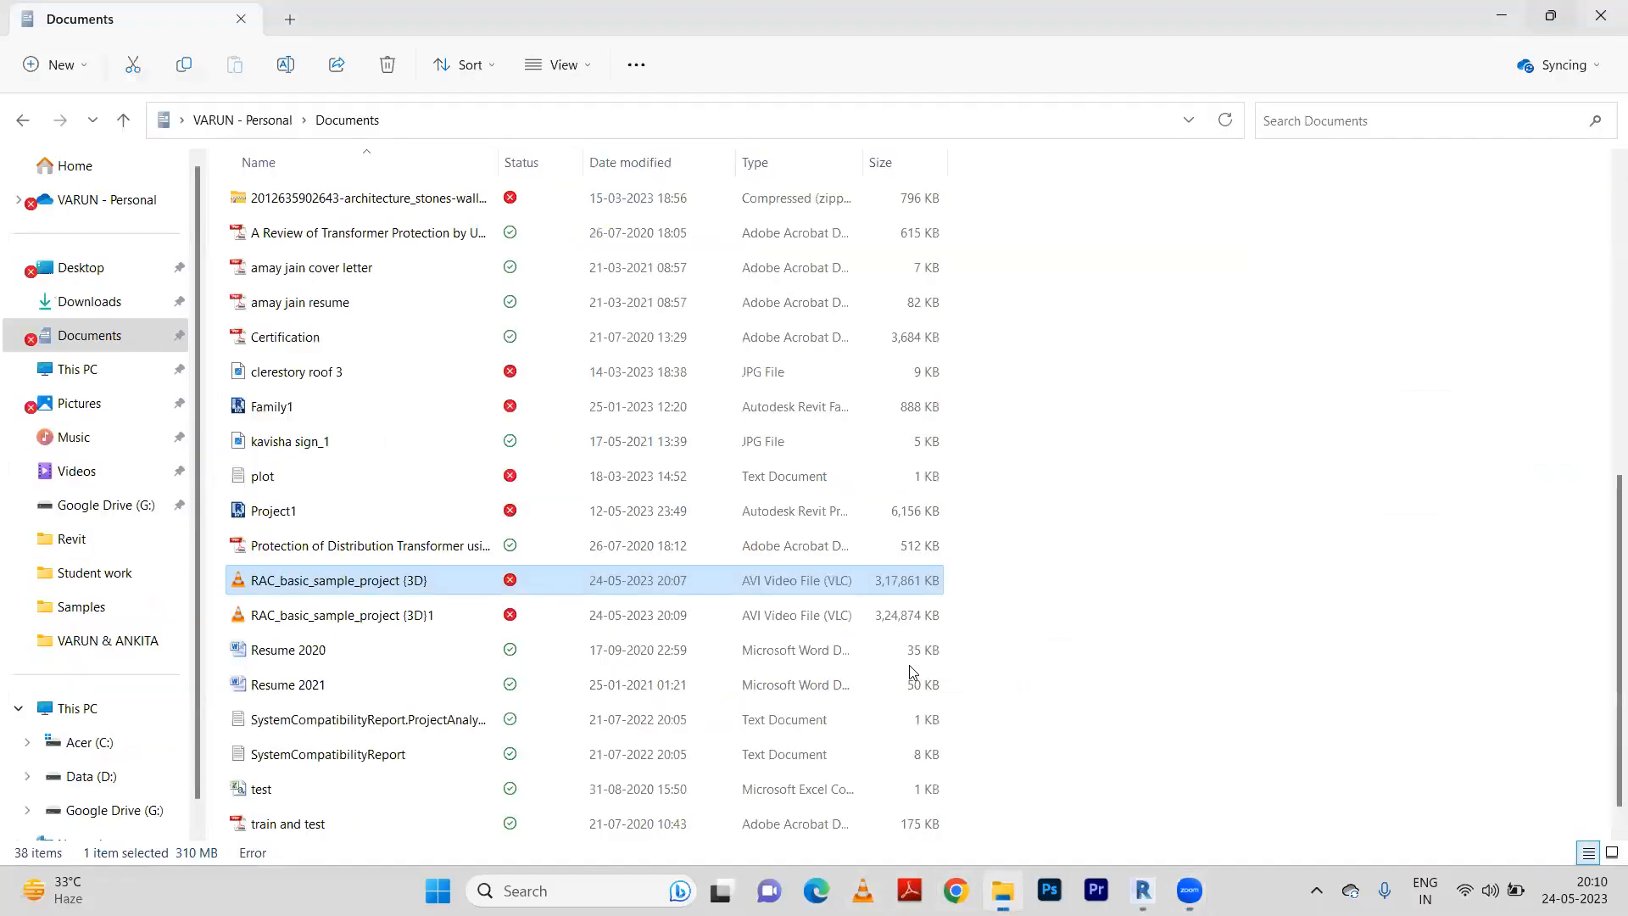
{"action": "scroll", "coordinate": [312, 429], "scroll_direction": "down", "scroll_amount": 1}
{"action": "double_click", "coordinate": [390, 580]}
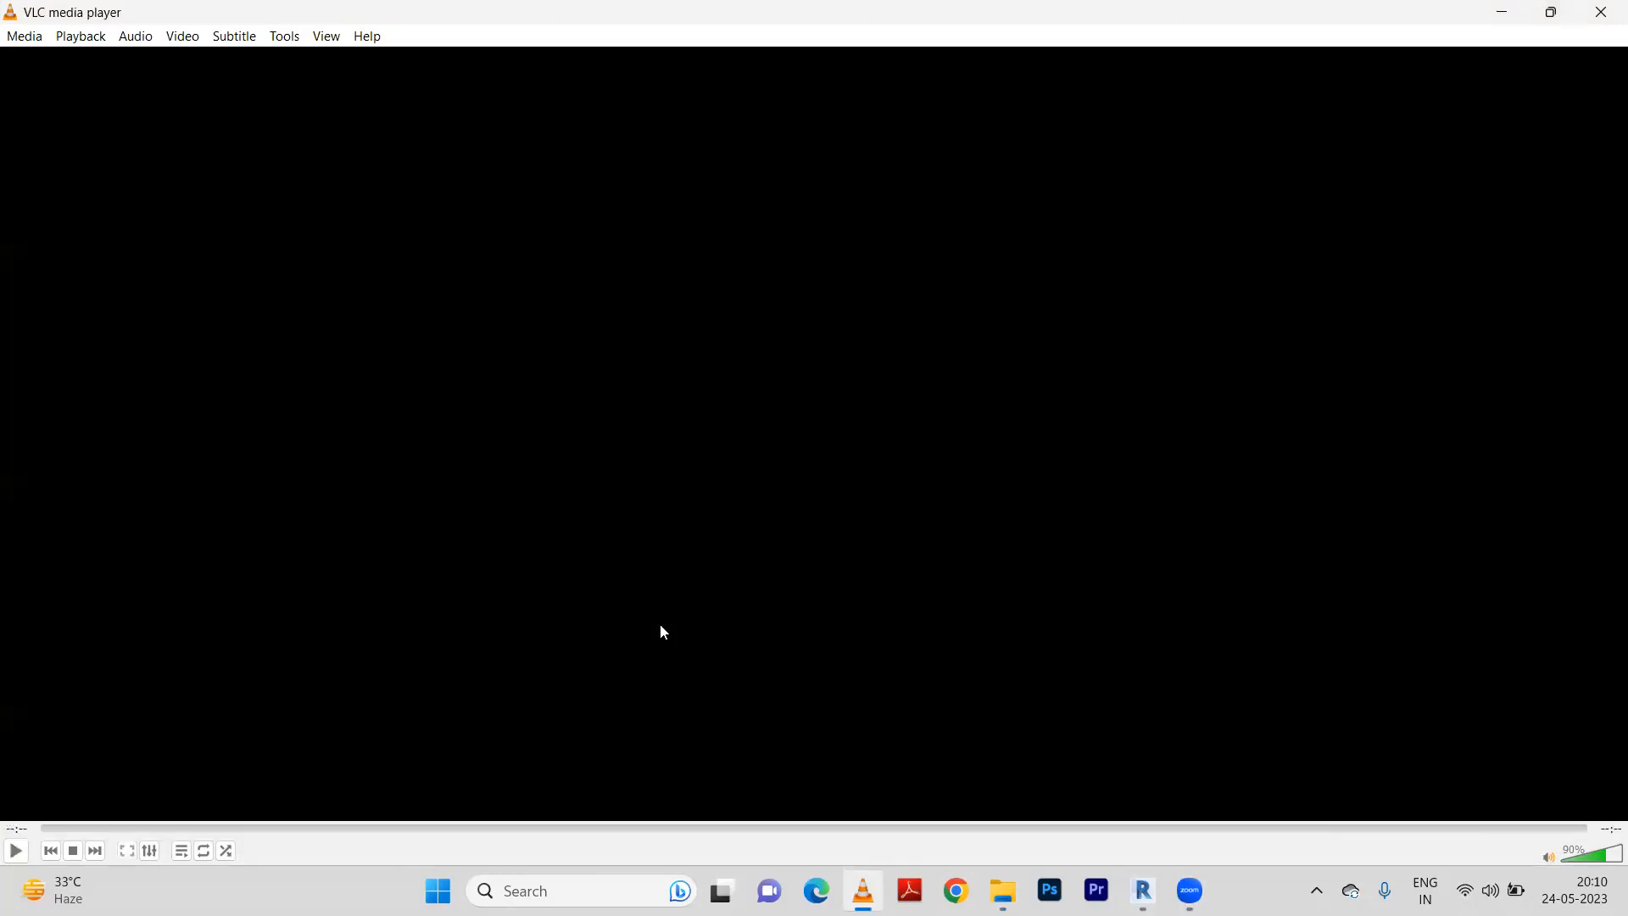
{"action": "left_click", "coordinate": [1605, 8]}
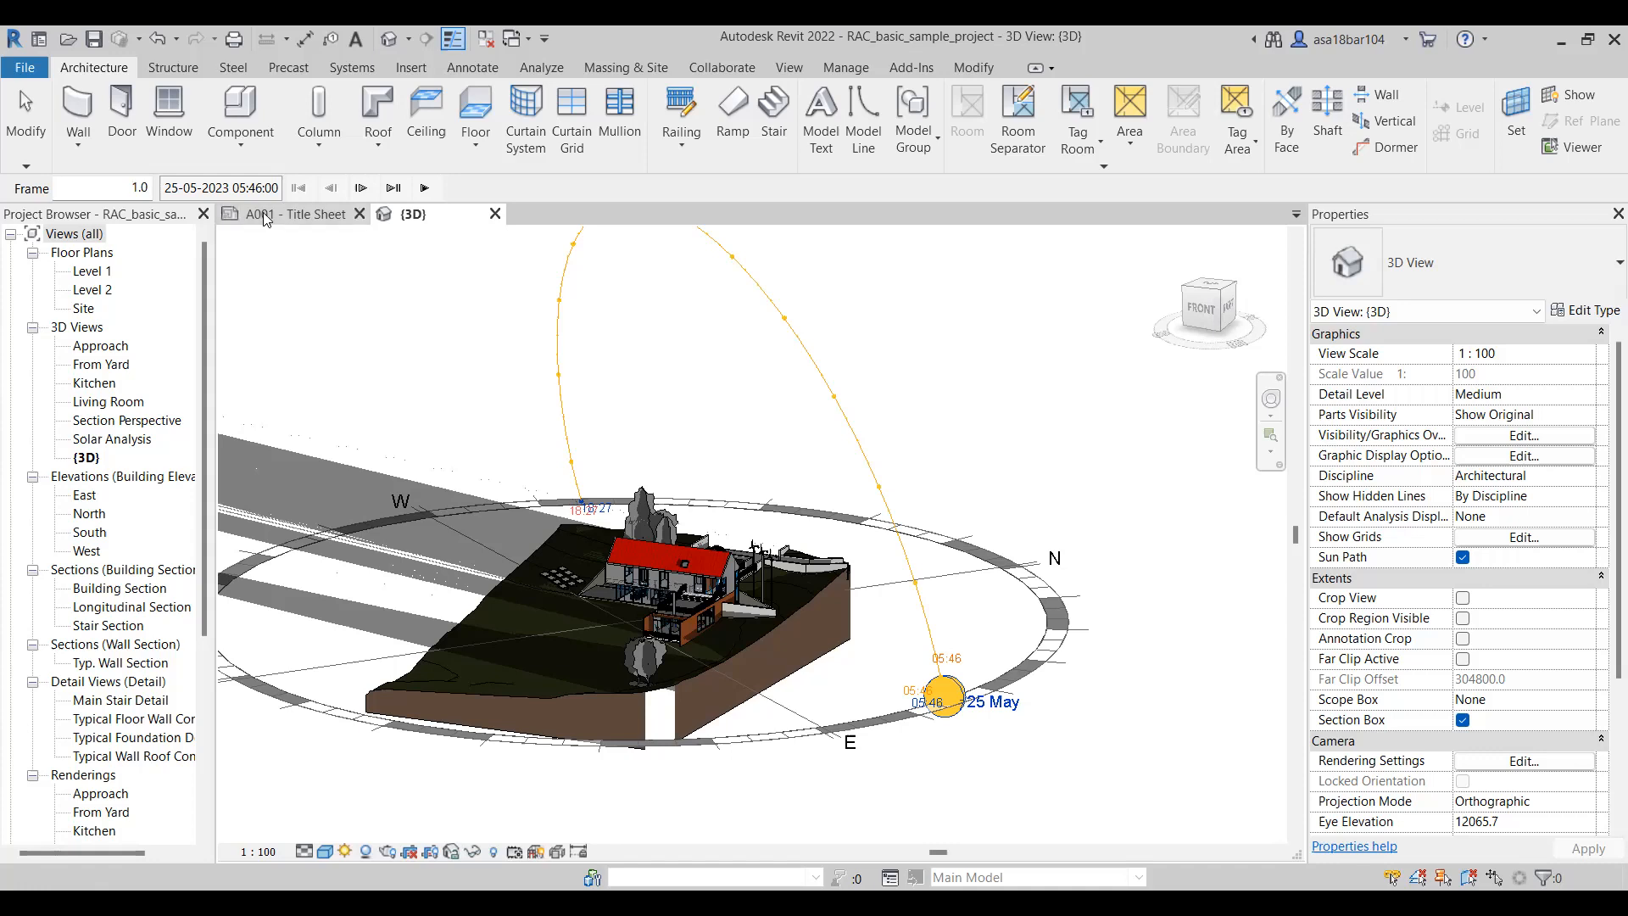
{"action": "scroll", "coordinate": [788, 526], "scroll_direction": "down", "scroll_amount": 3}
{"action": "middle_click_drag", "start_coordinate": [886, 712], "coordinate": [799, 454], "text": "shift"}
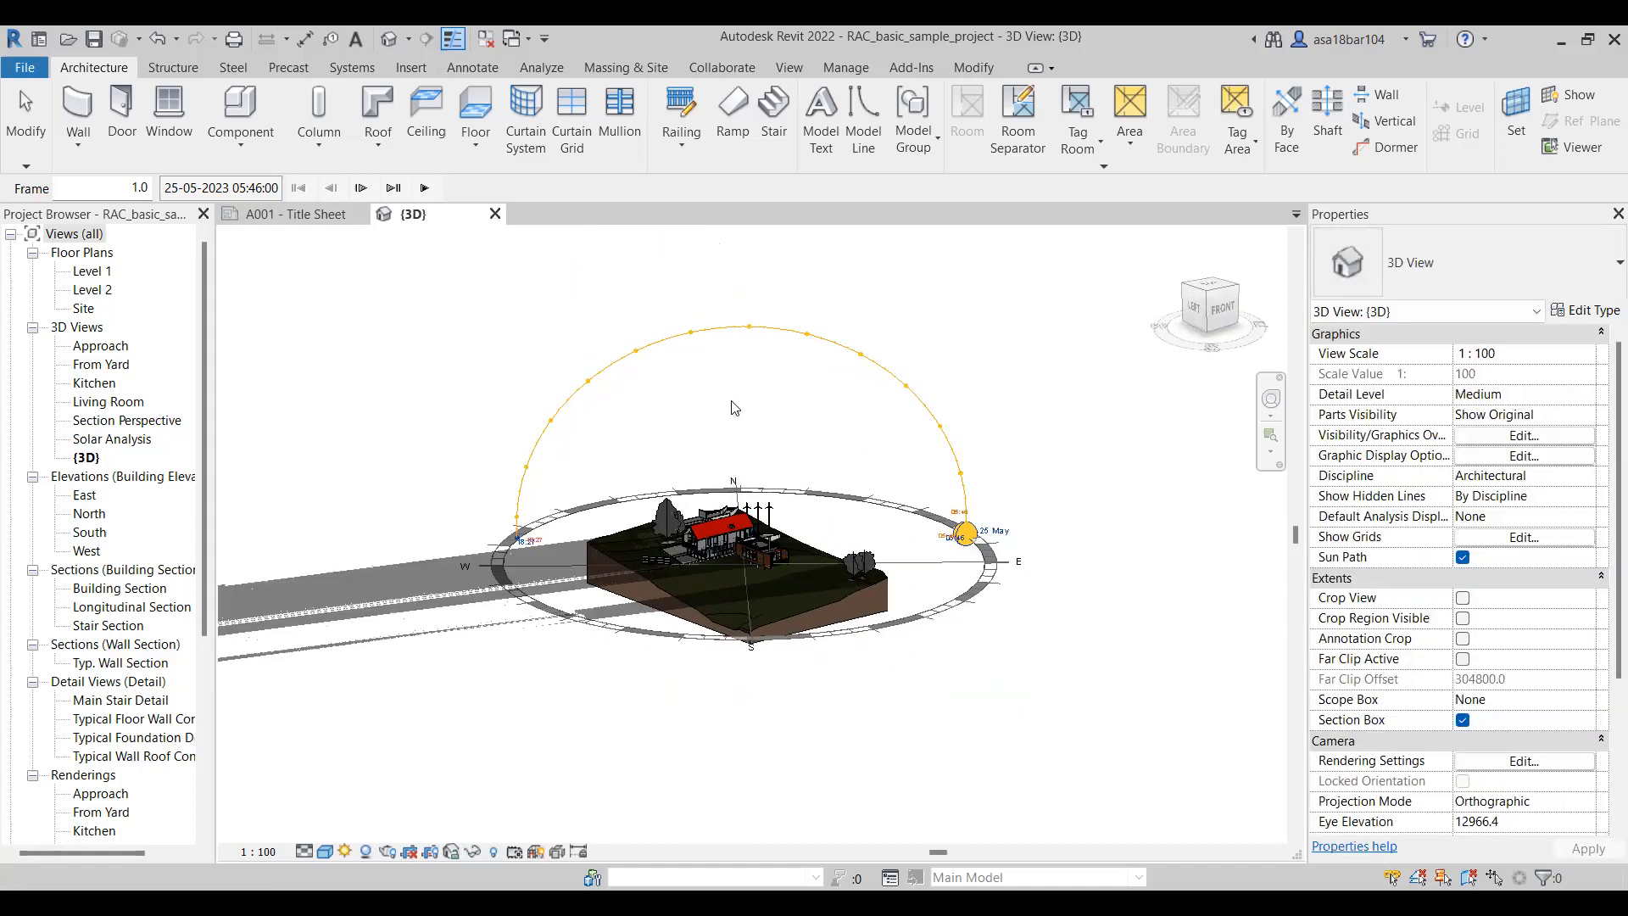
{"action": "scroll", "coordinate": [789, 390], "scroll_direction": "up", "scroll_amount": 2}
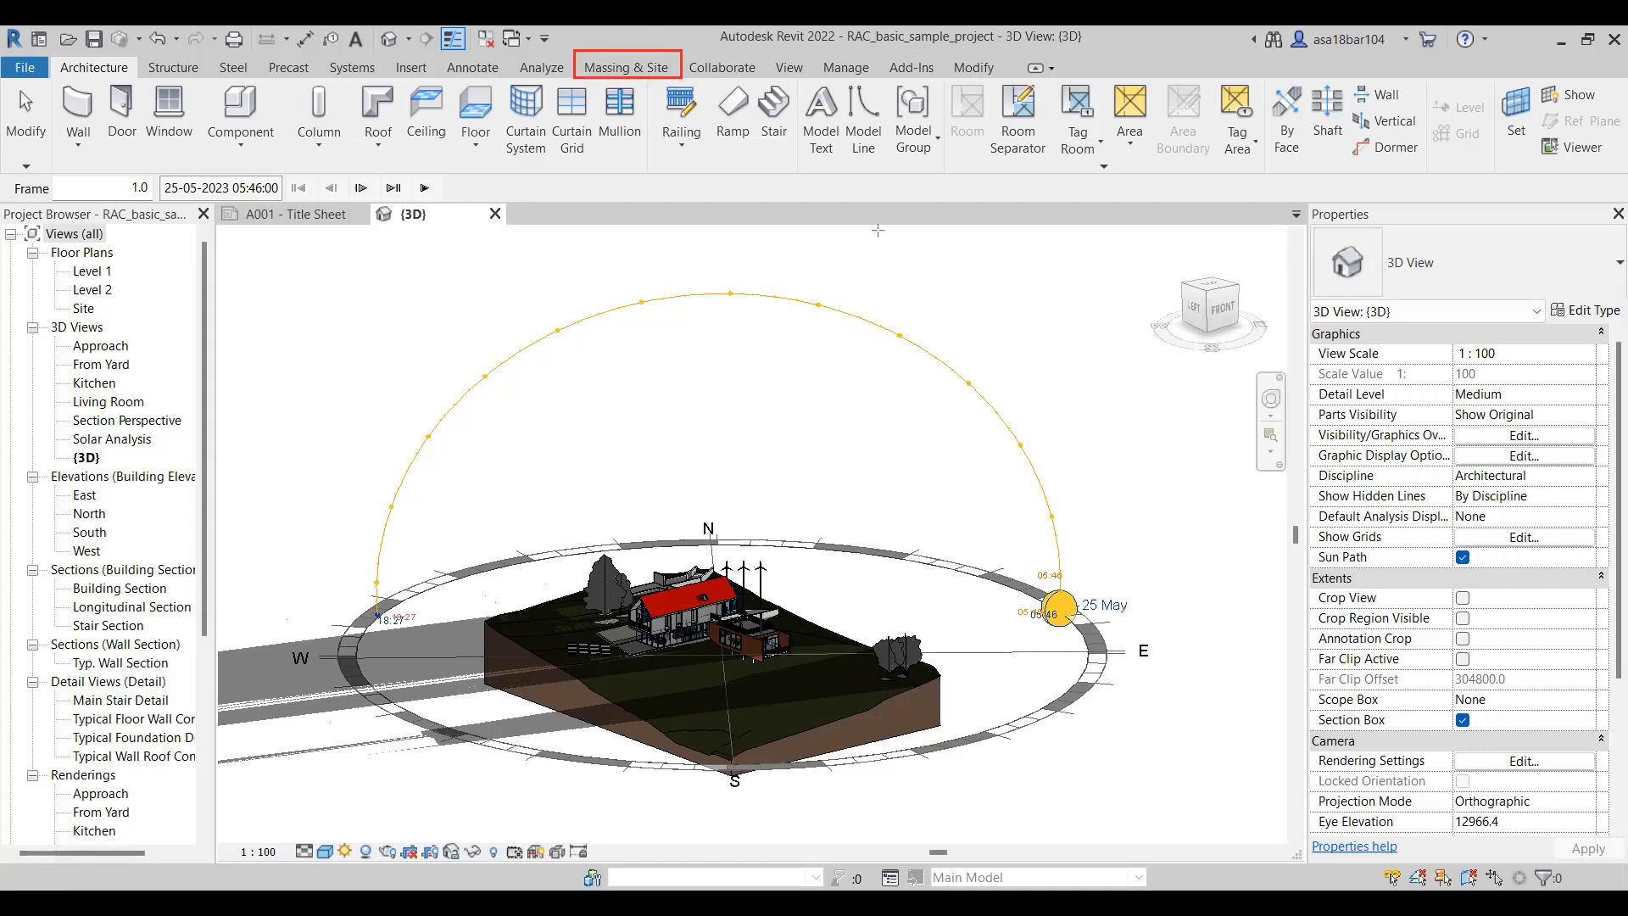
{"action": "left_click", "coordinate": [590, 66]}
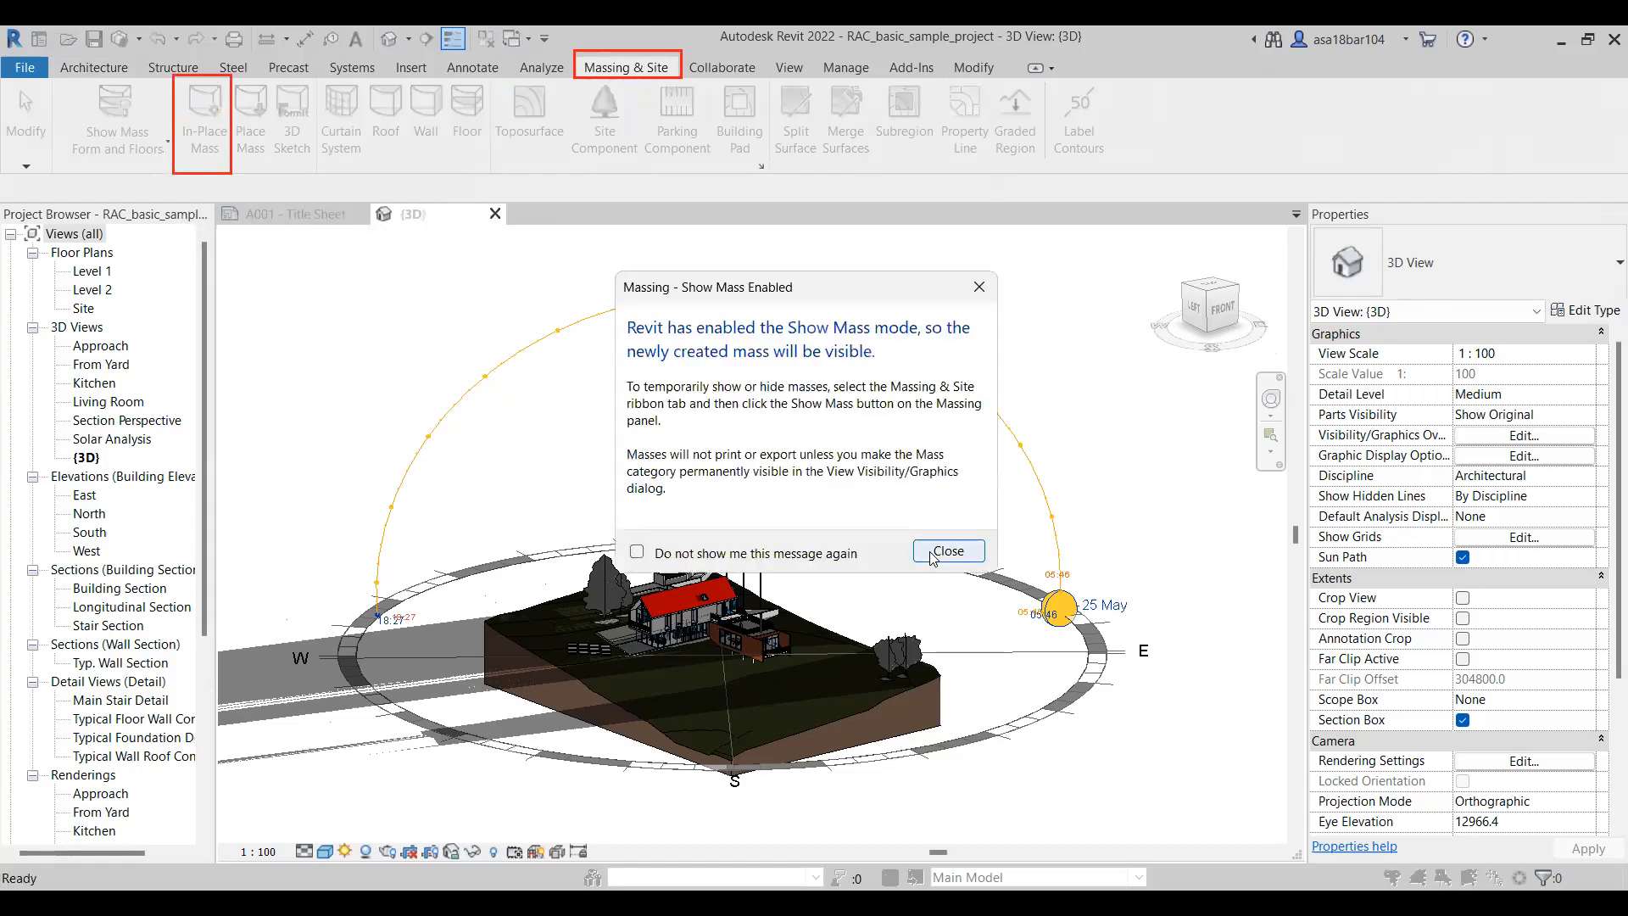
{"action": "left_click", "coordinate": [947, 551]}
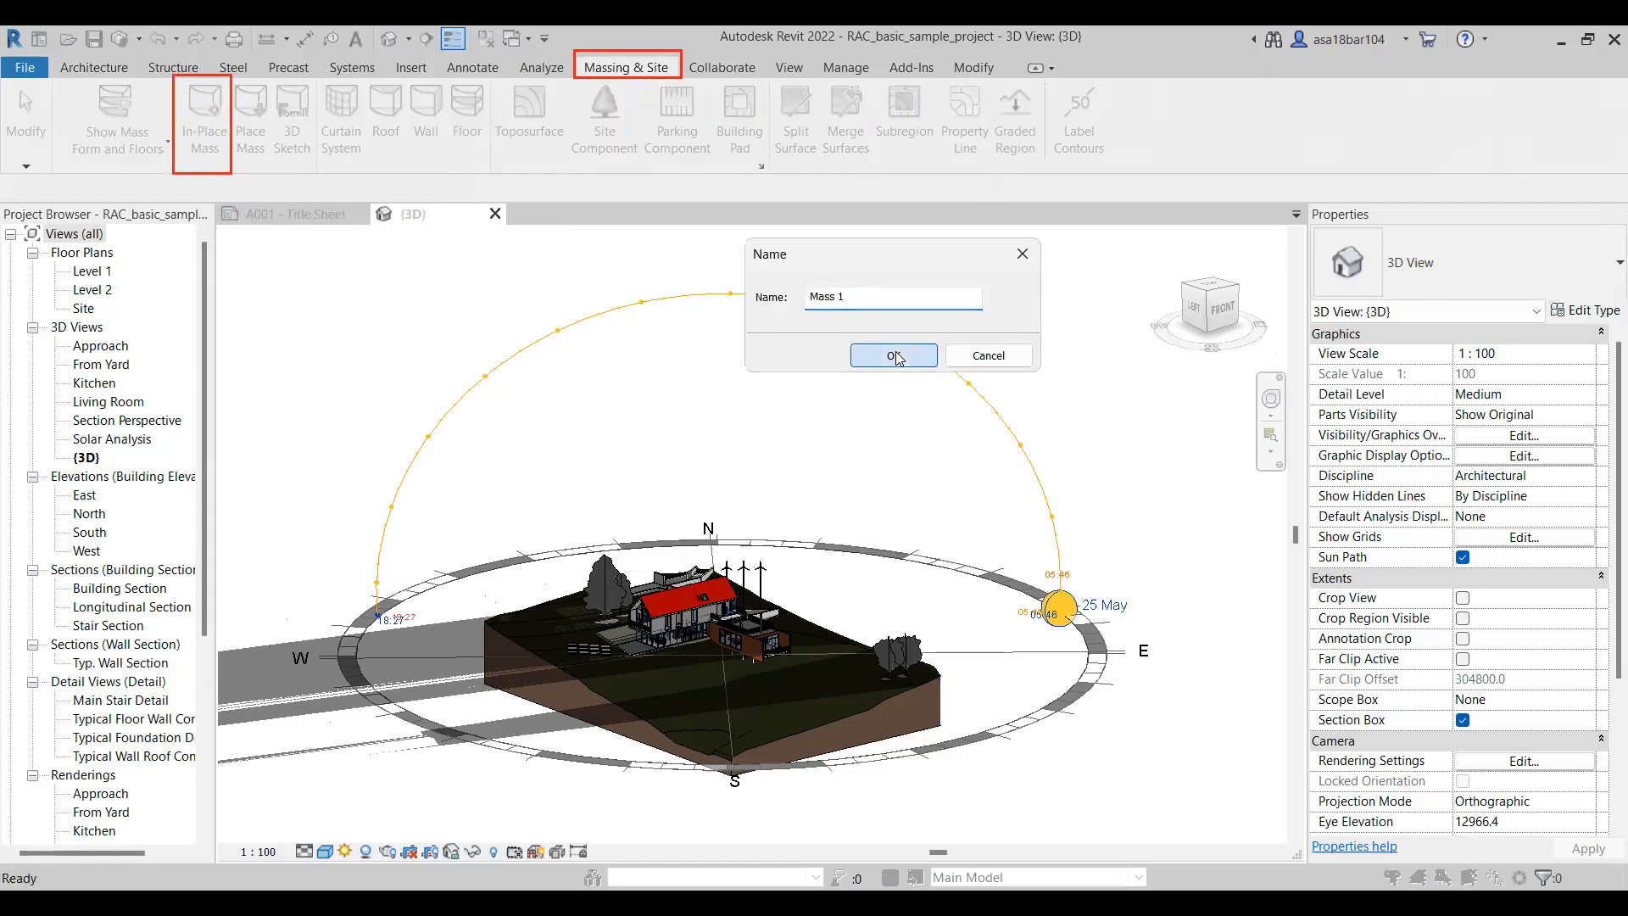
{"action": "left_click", "coordinate": [871, 356]}
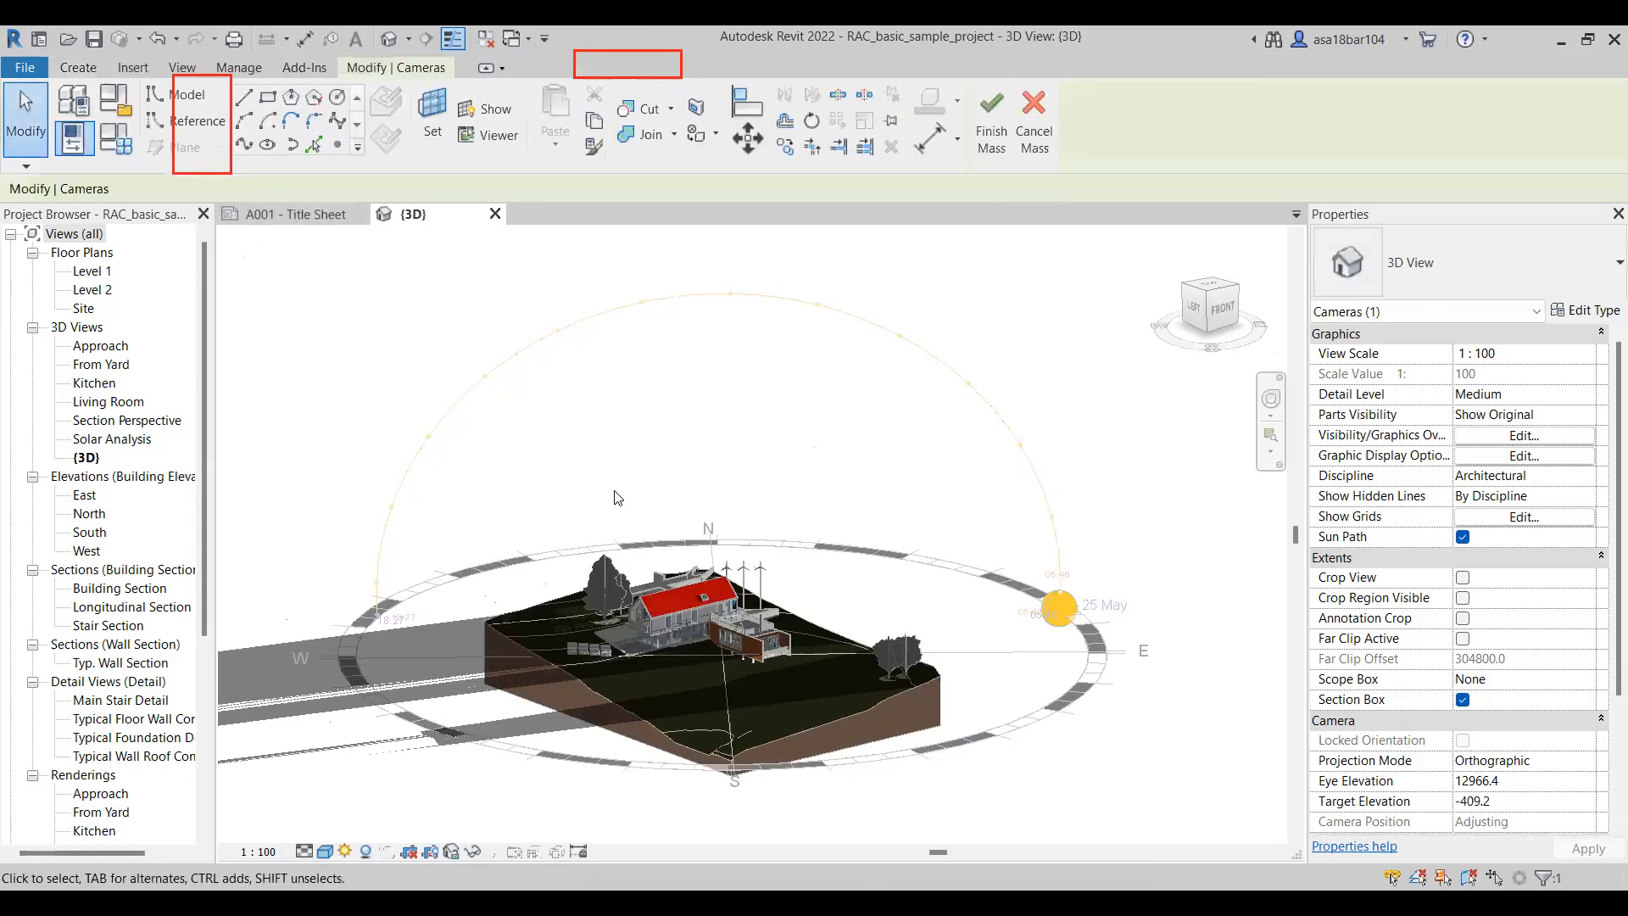
{"action": "scroll", "coordinate": [378, 588], "scroll_direction": "down", "scroll_amount": 2}
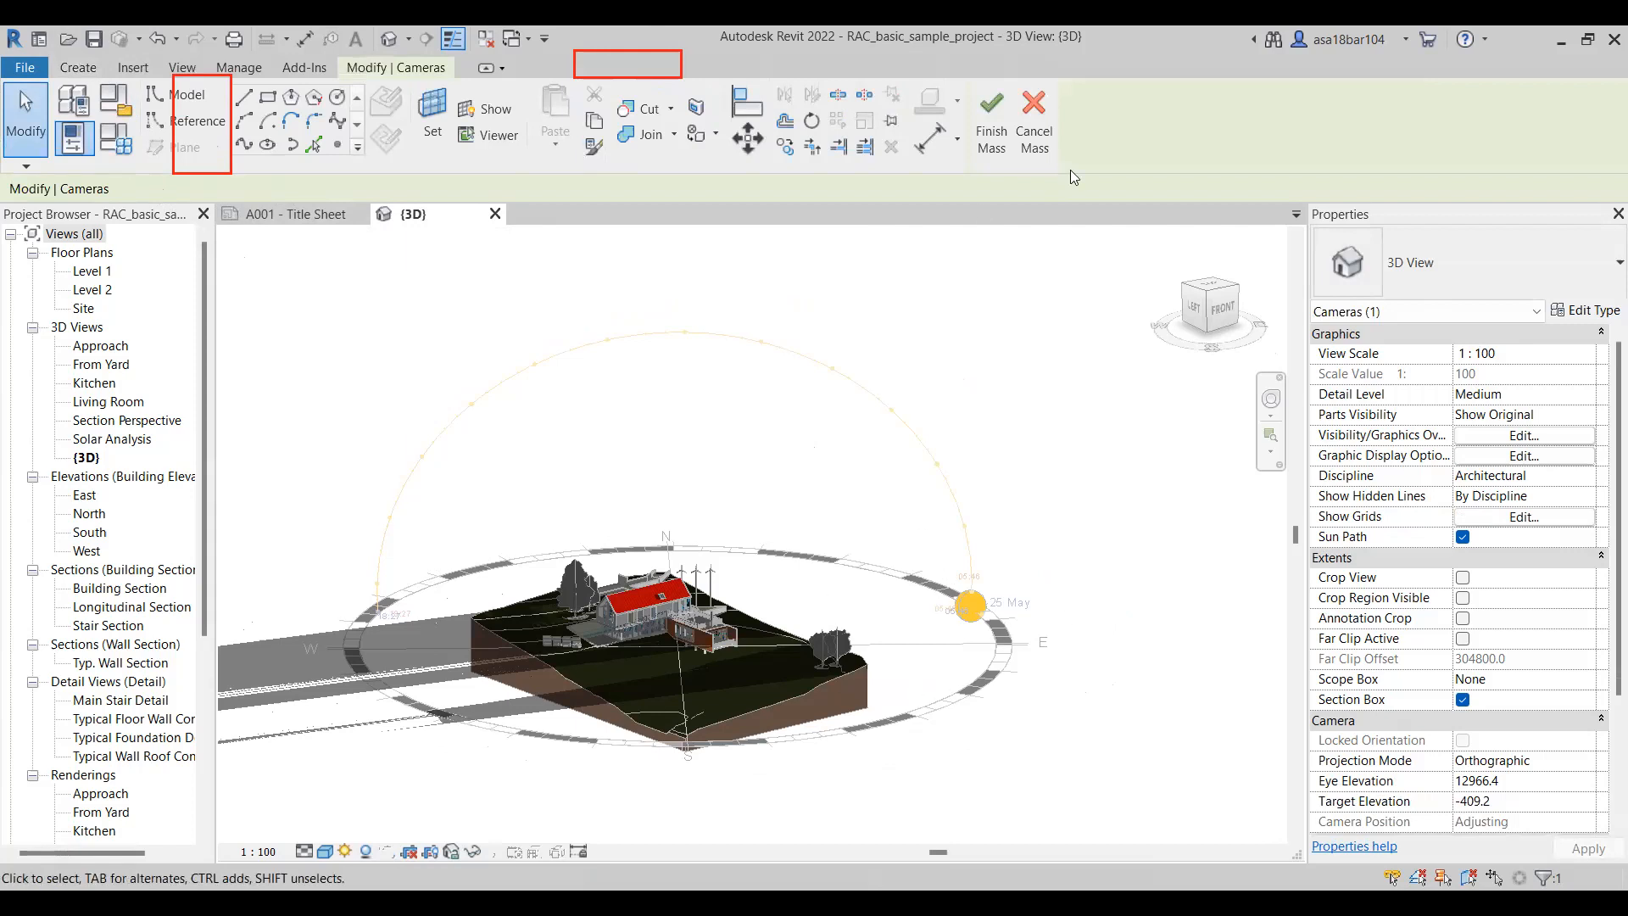
{"action": "left_click", "coordinate": [1034, 119]}
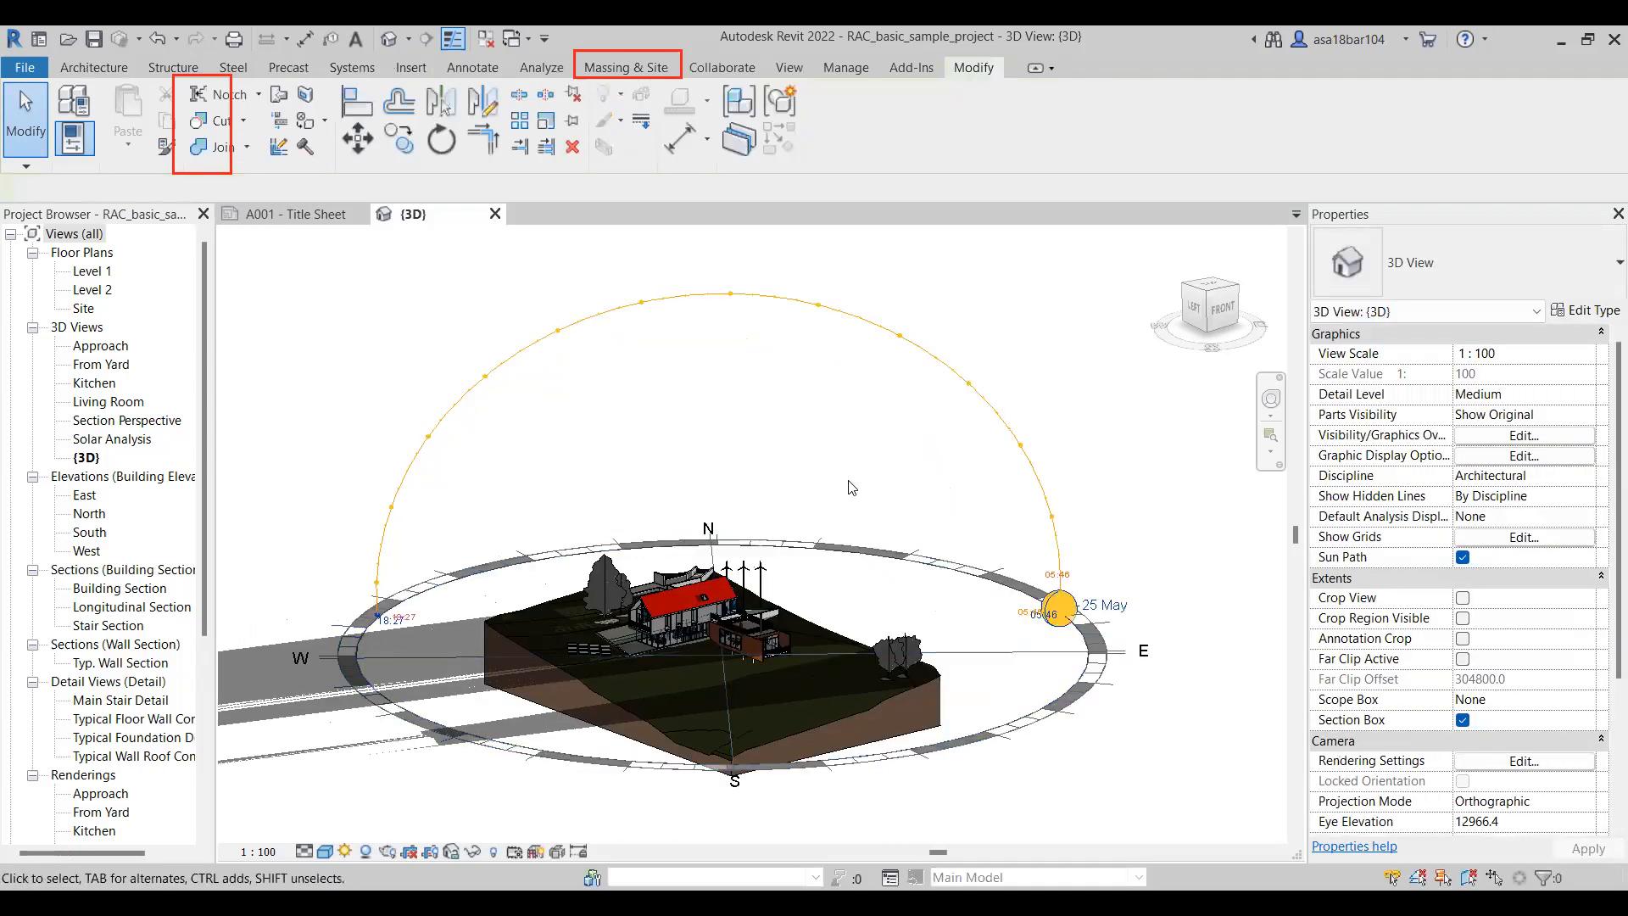
Close the sample project by closing its 3D view and title sheet
{"action": "left_click", "coordinate": [495, 214]}
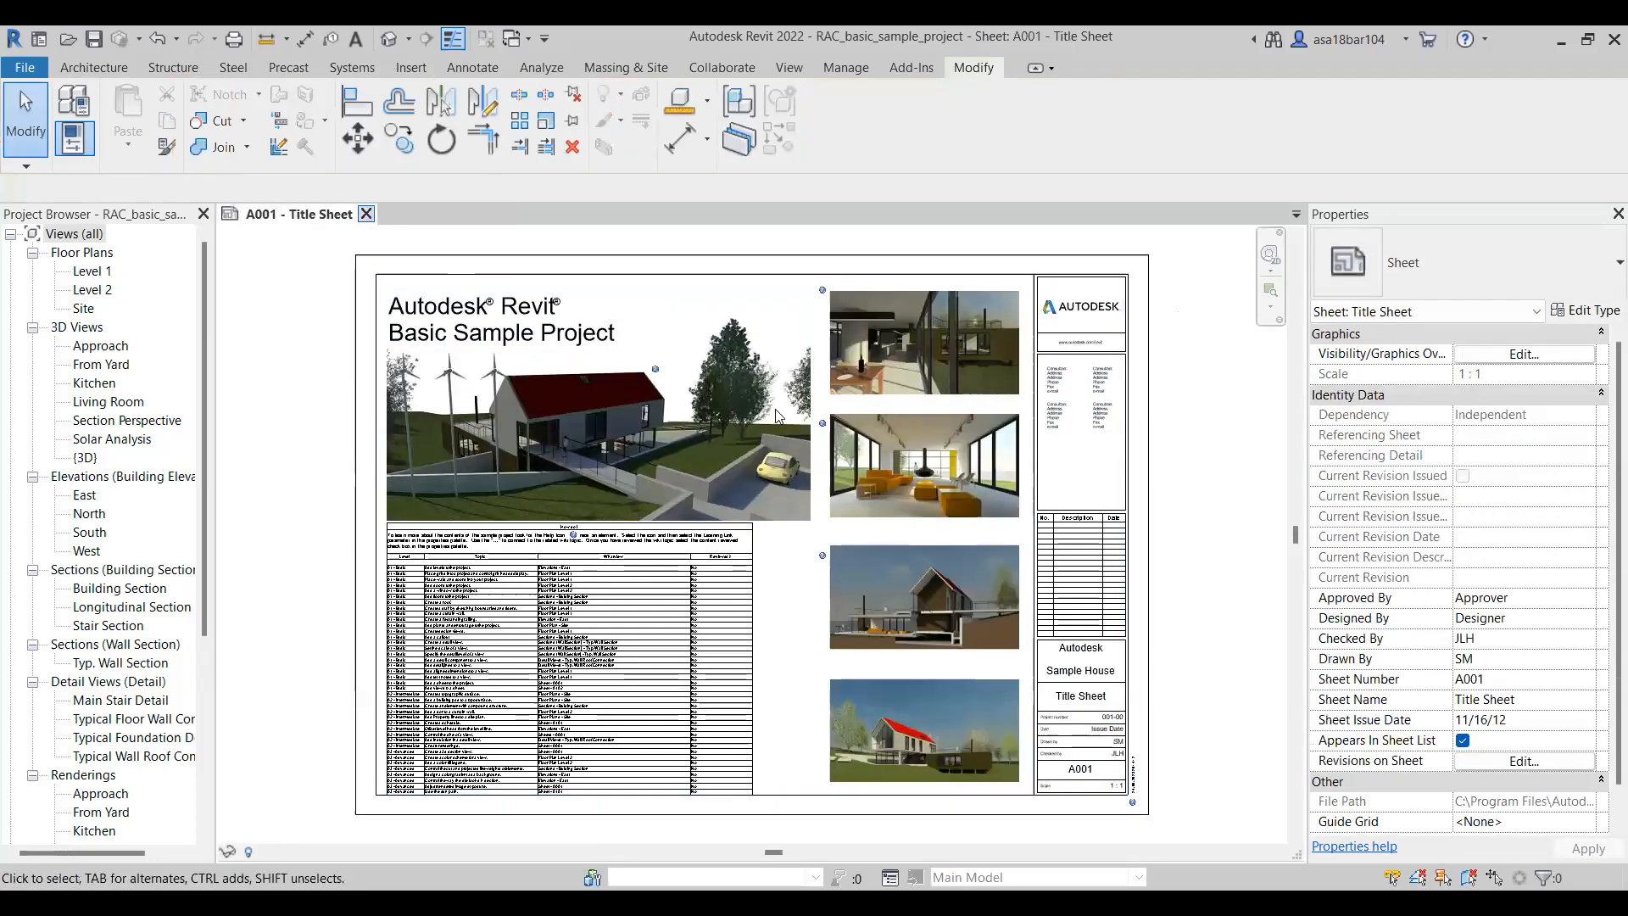
{"action": "left_click", "coordinate": [366, 214]}
{"action": "left_click", "coordinate": [827, 477]}
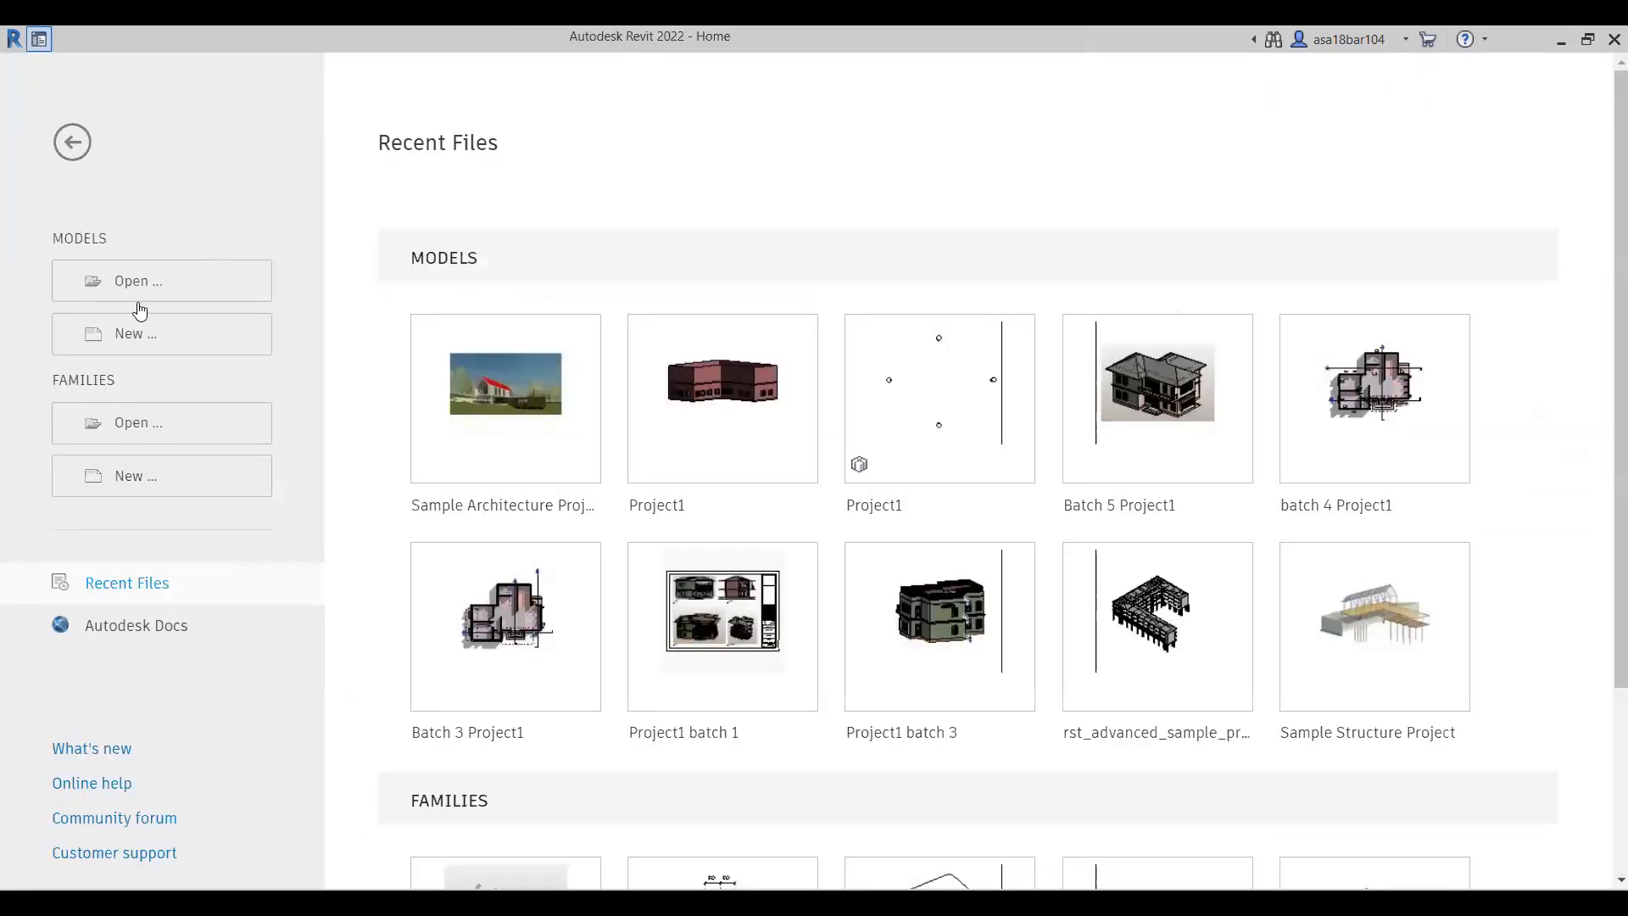
Create a new project from the Architectural Template
{"action": "left_click", "coordinate": [225, 326]}
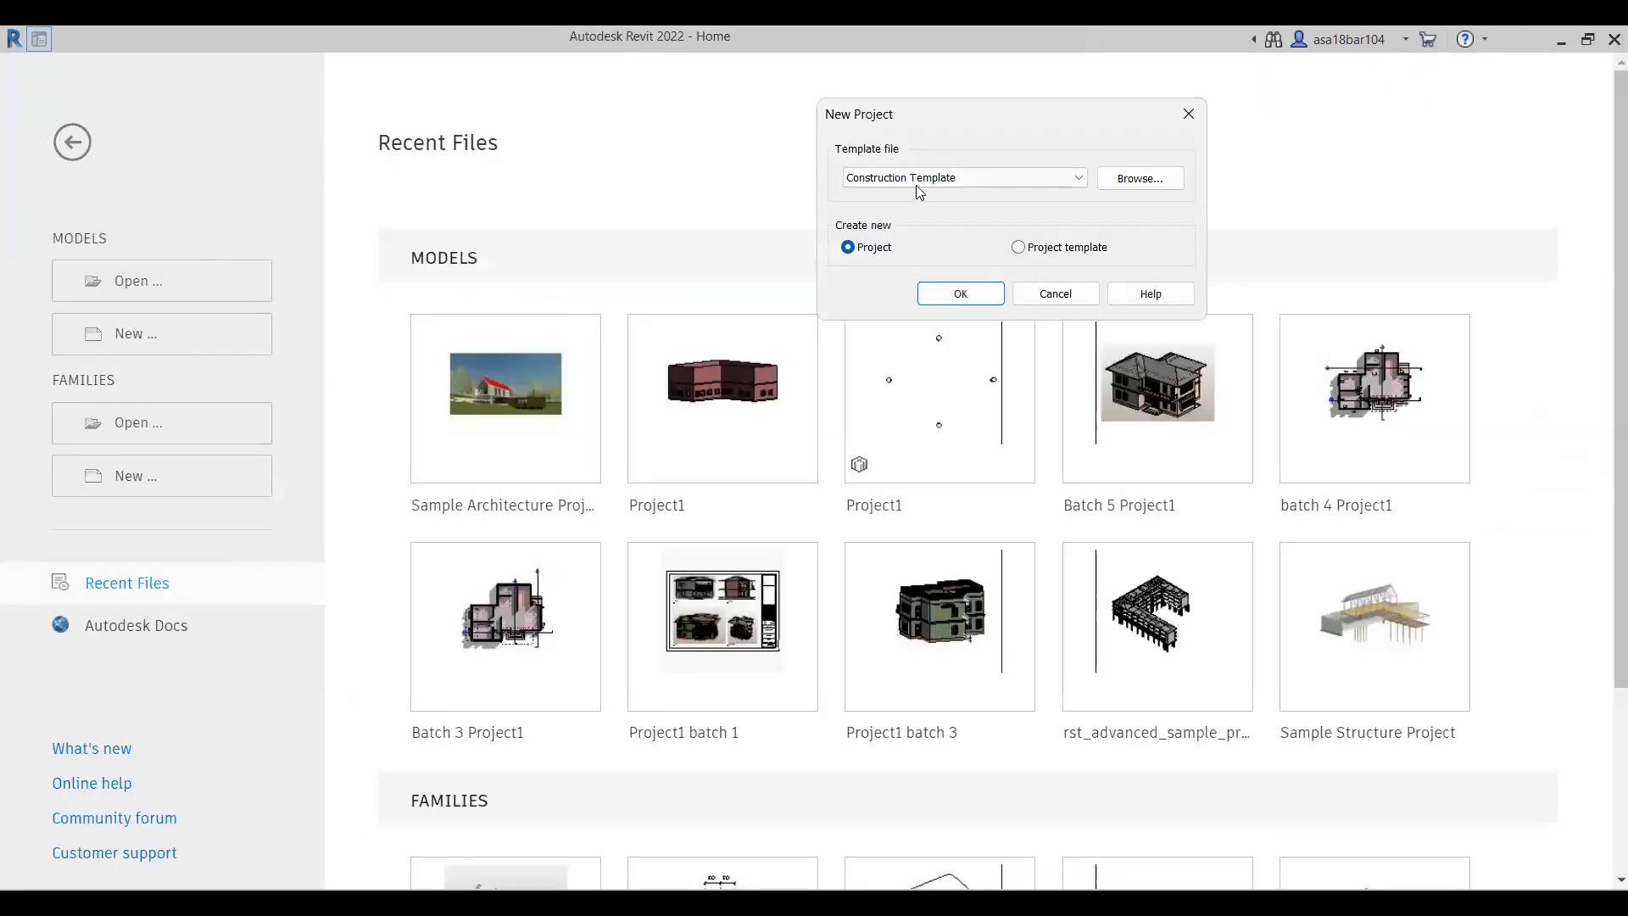
{"action": "left_click", "coordinate": [916, 182]}
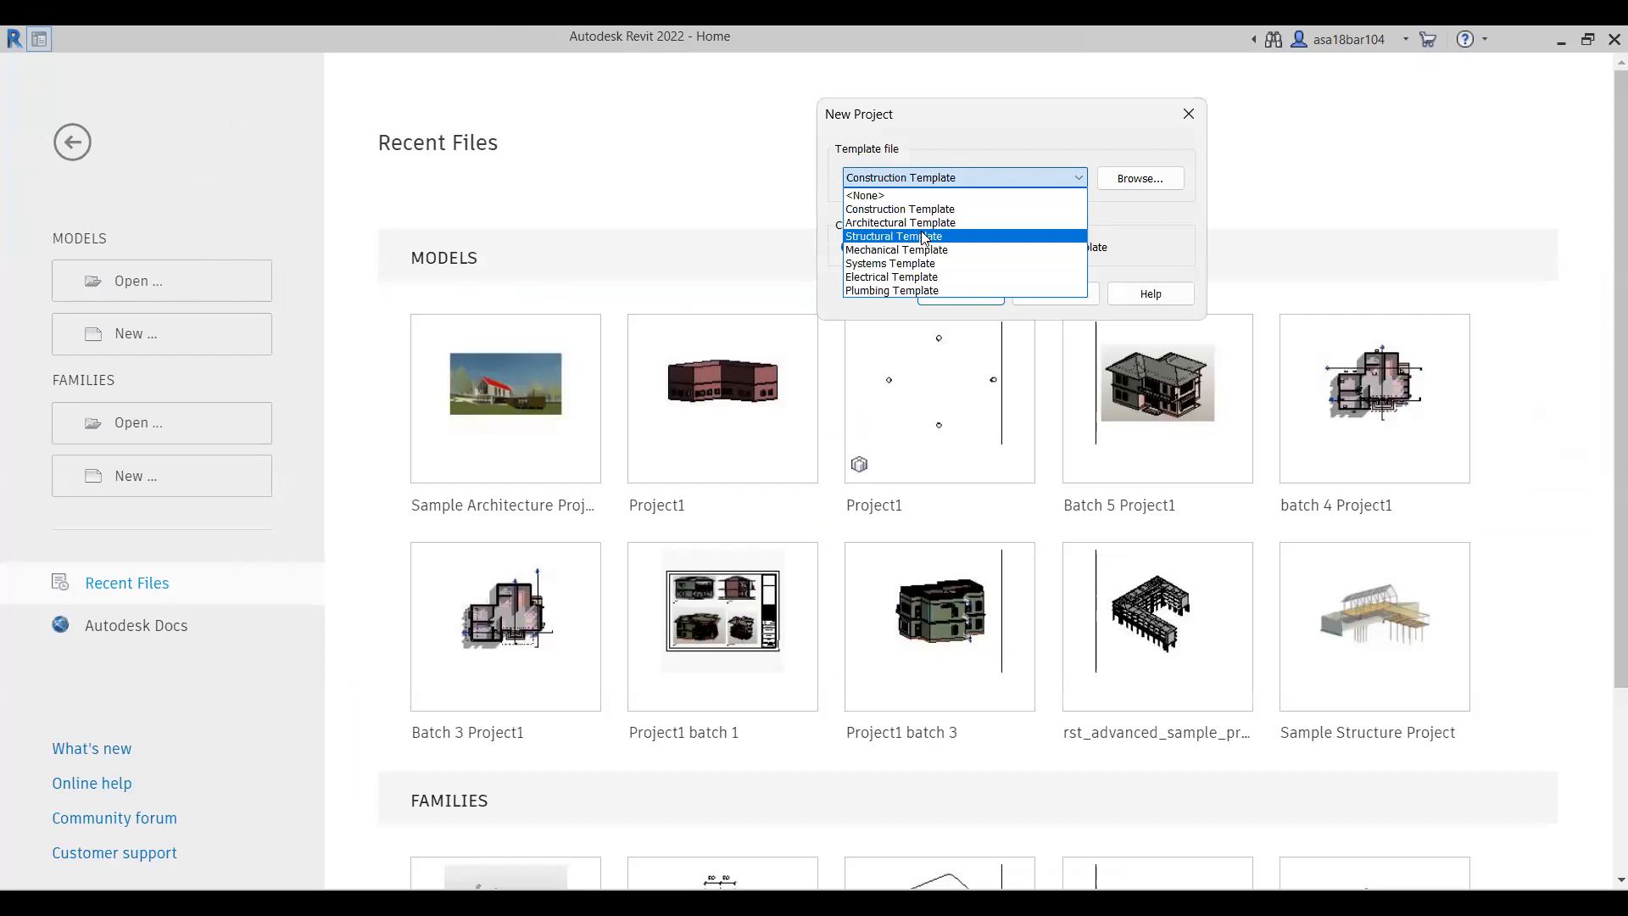
{"action": "left_click", "coordinate": [922, 233]}
{"action": "left_click", "coordinate": [926, 183]}
{"action": "left_click", "coordinate": [924, 224]}
{"action": "left_click", "coordinate": [956, 294]}
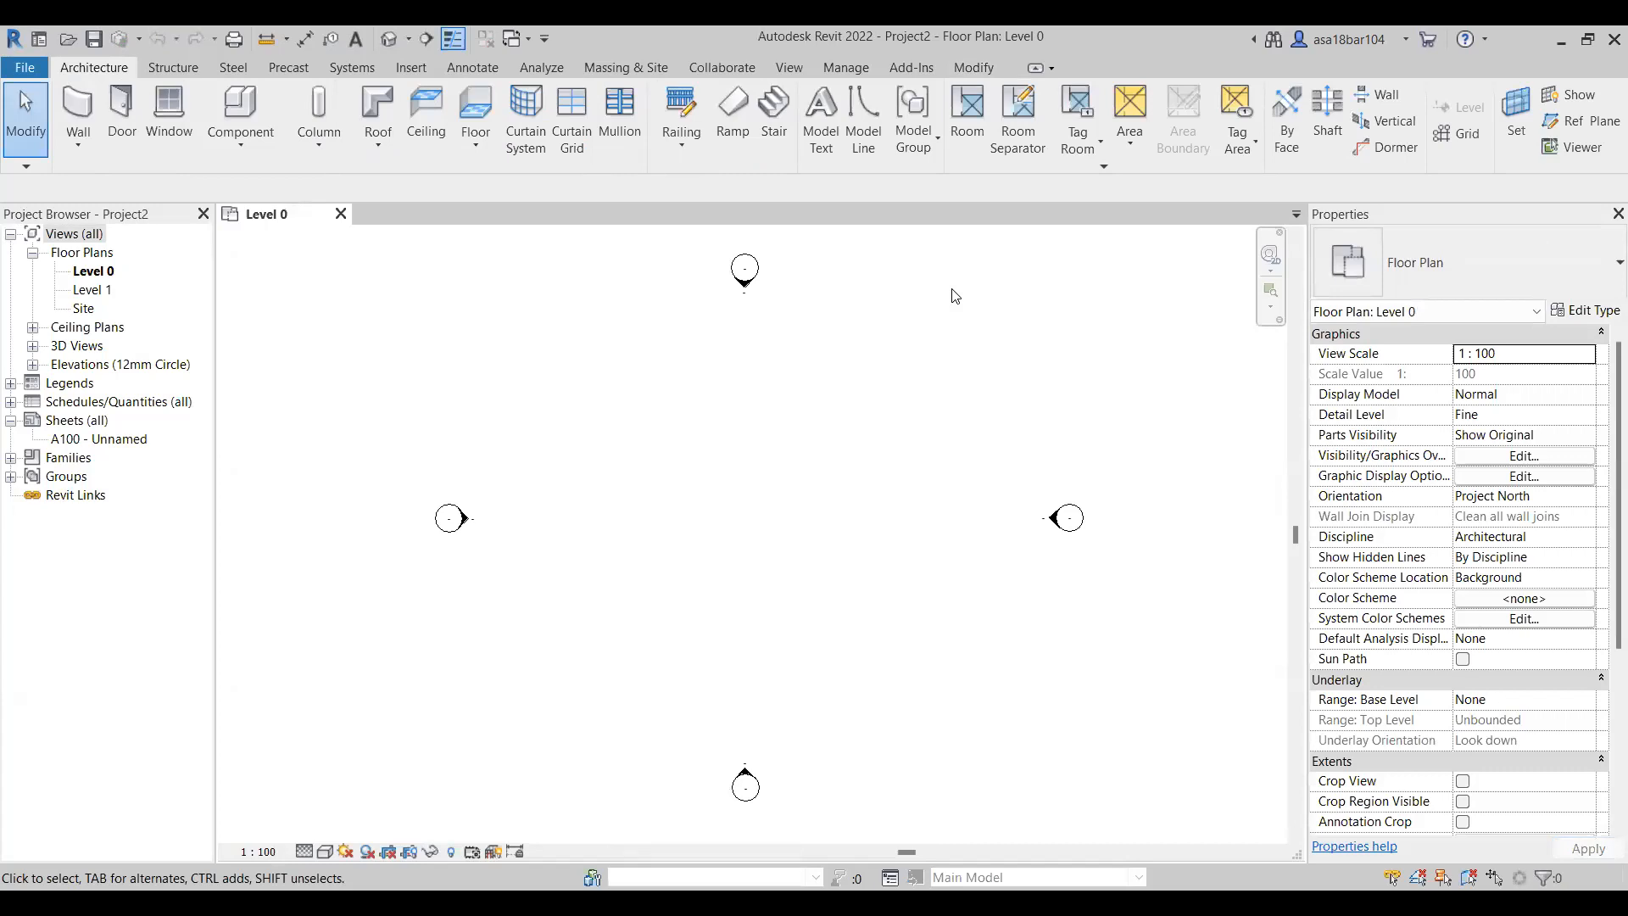
{"action": "scroll", "coordinate": [684, 454], "scroll_direction": "down", "scroll_amount": 1}
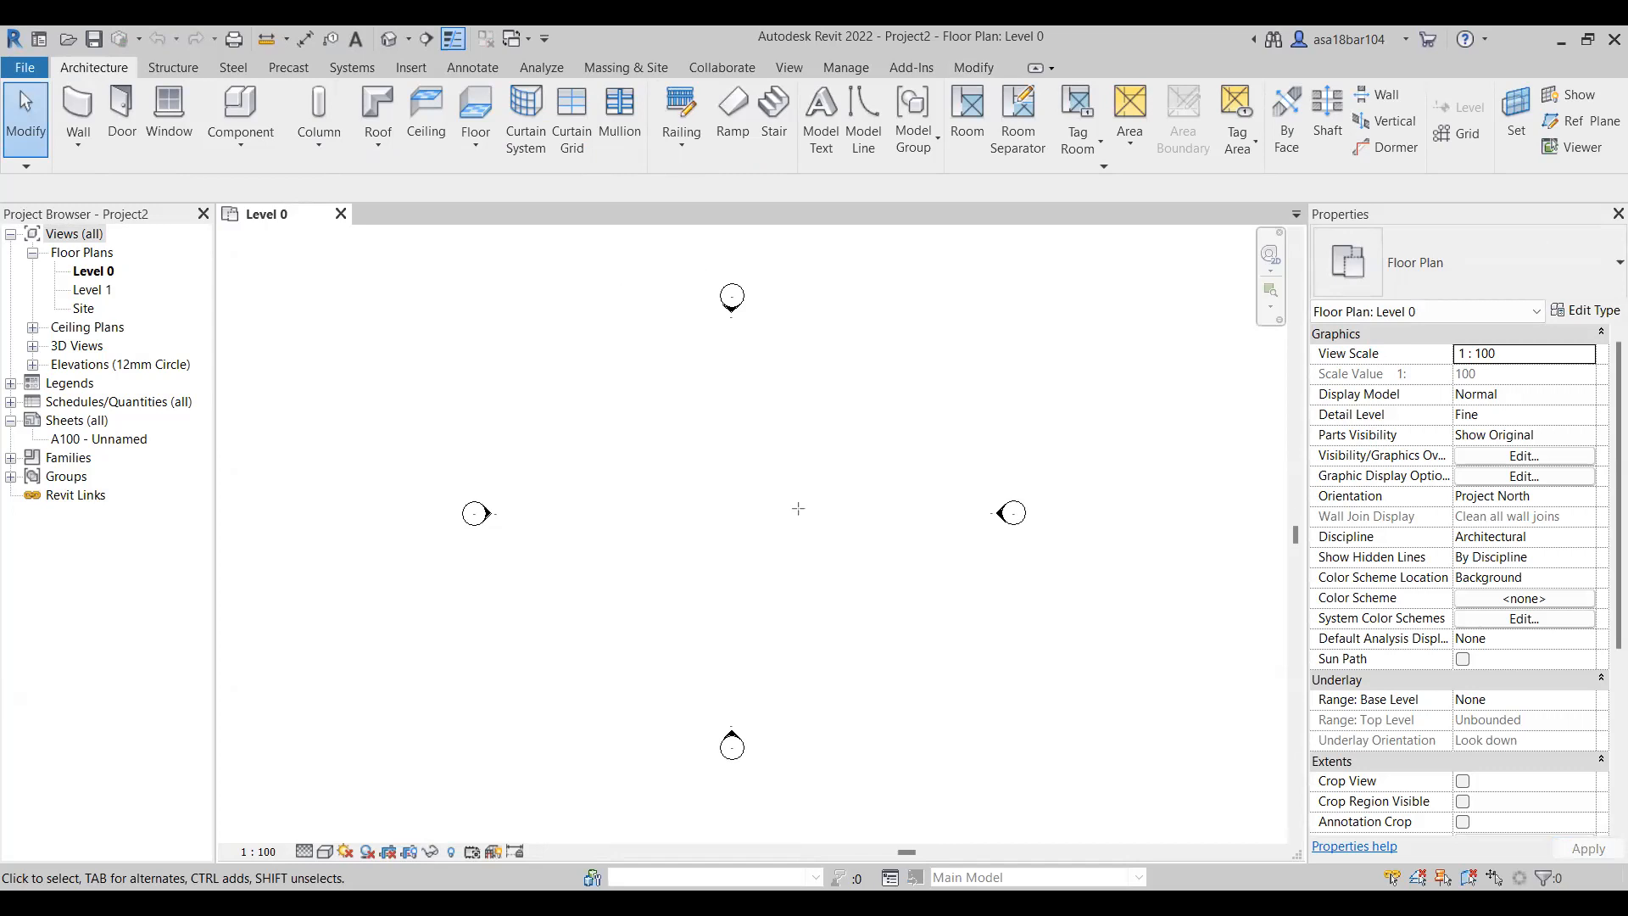
{"action": "left_click_drag", "start_coordinate": [585, 392], "coordinate": [827, 604]}
{"action": "left_click", "coordinate": [596, 400]}
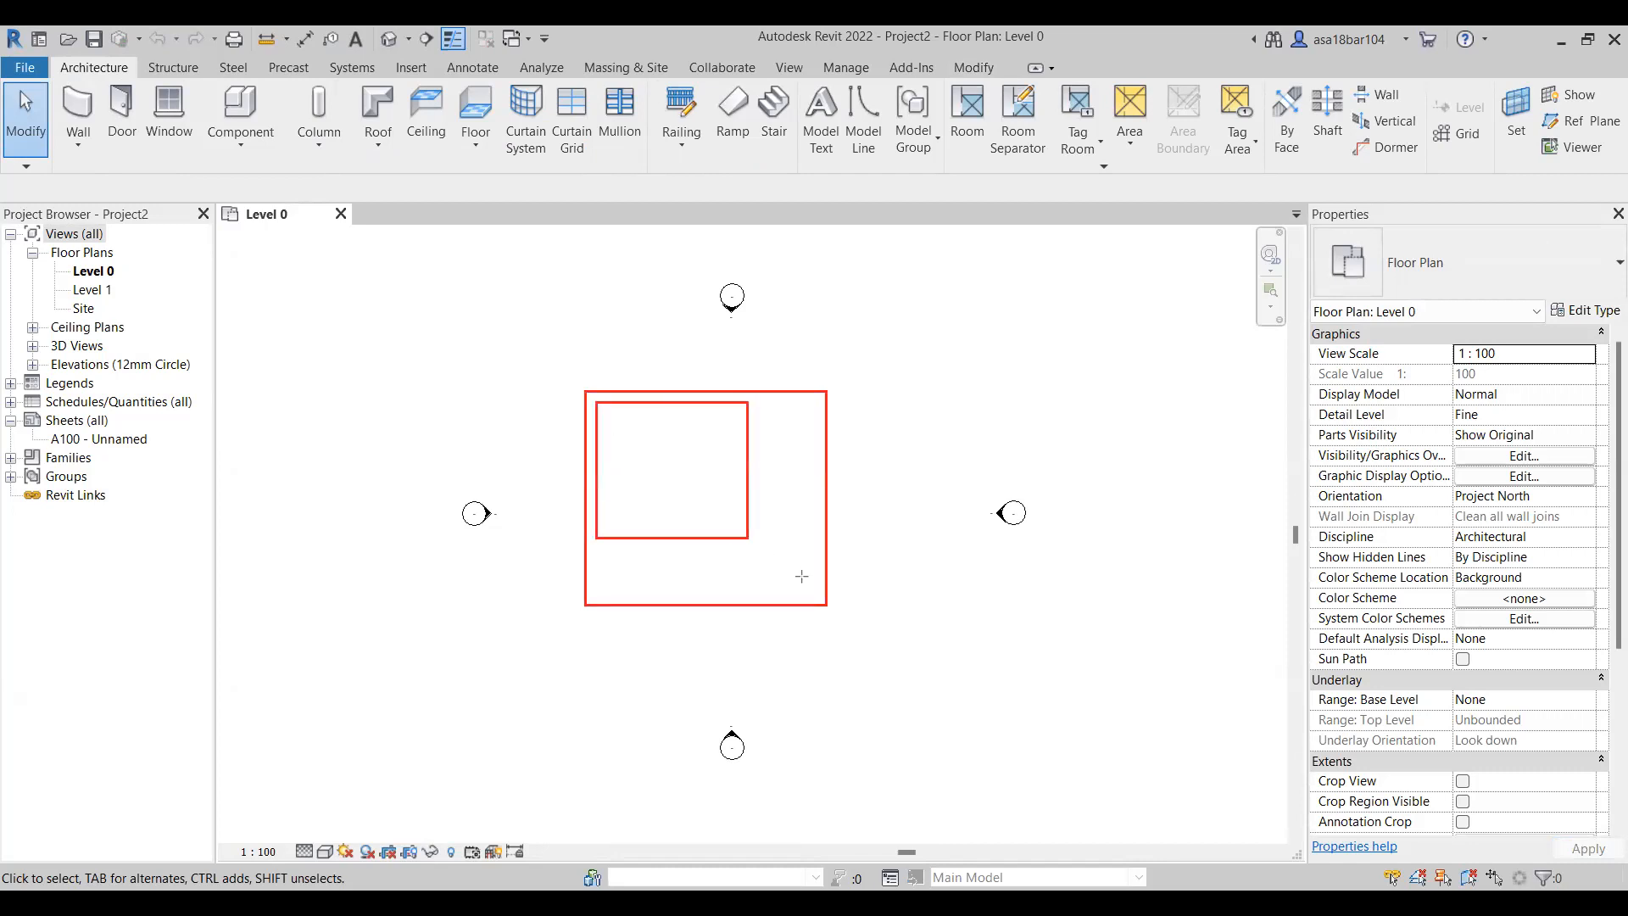
{"action": "left_click", "coordinate": [817, 597]}
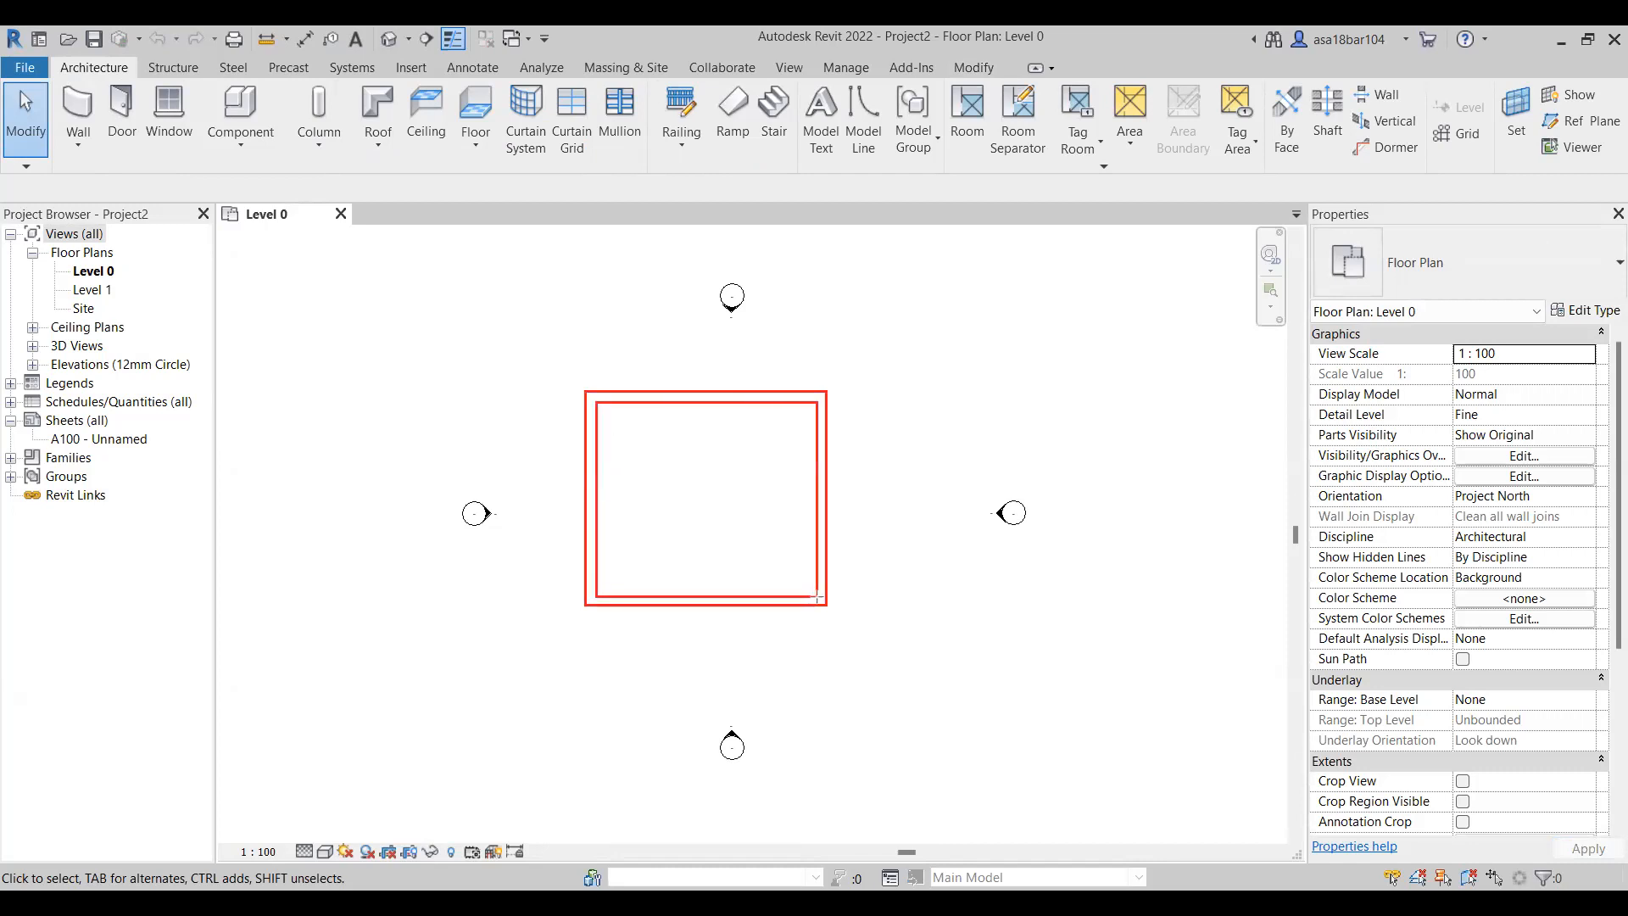
{"action": "left_click", "coordinate": [702, 404]}
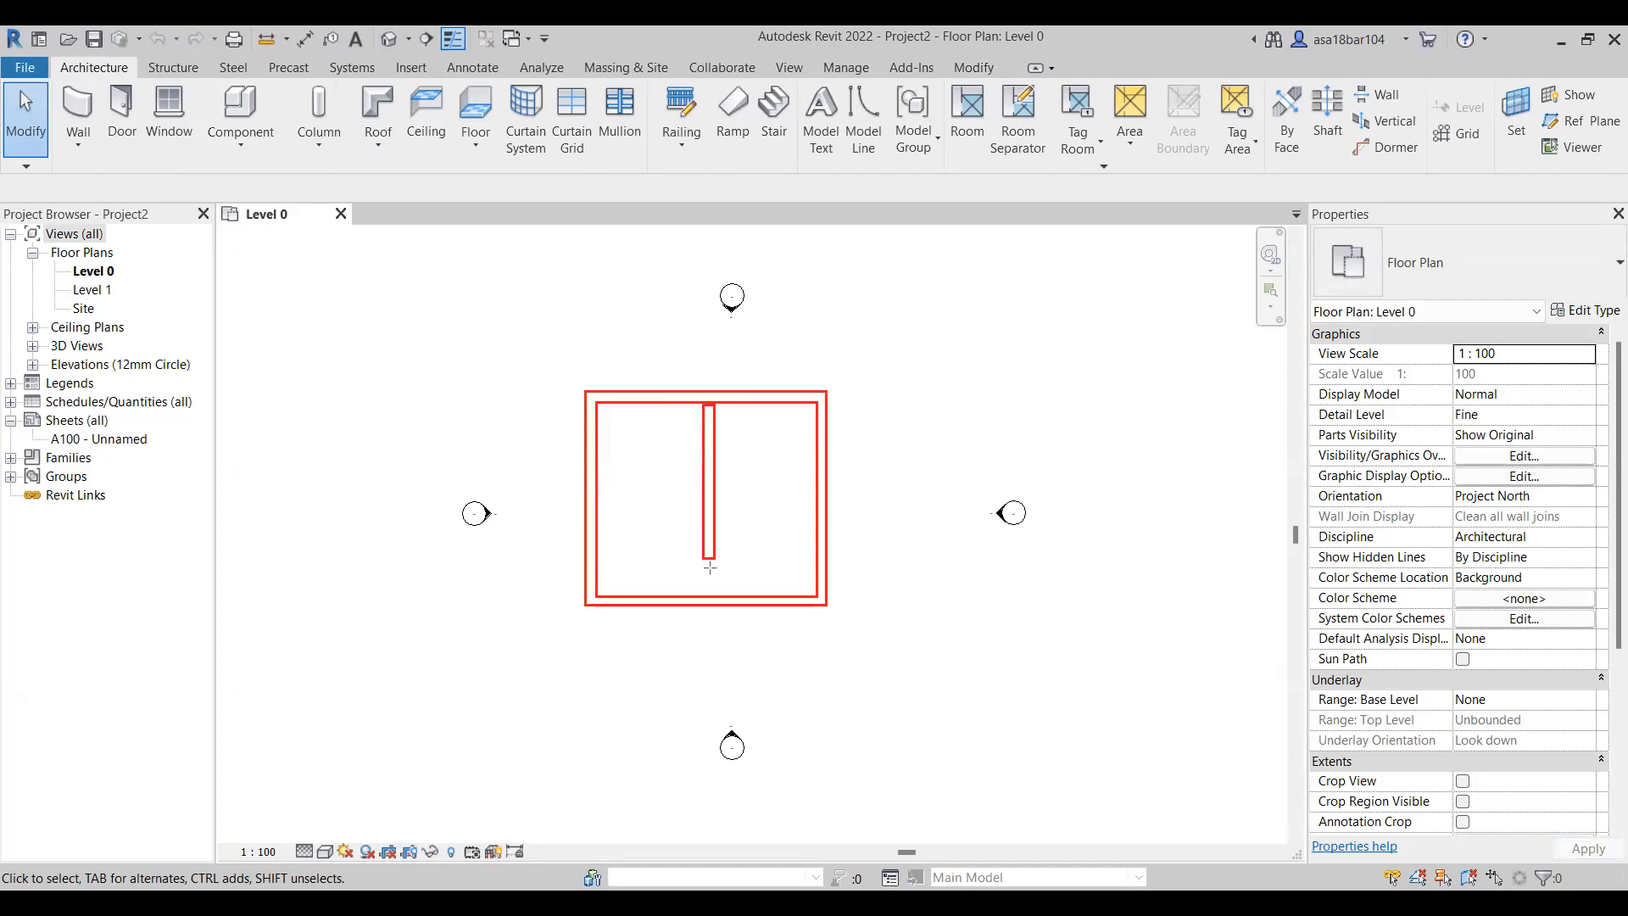
{"action": "left_click", "coordinate": [711, 596]}
{"action": "left_click", "coordinate": [598, 494]}
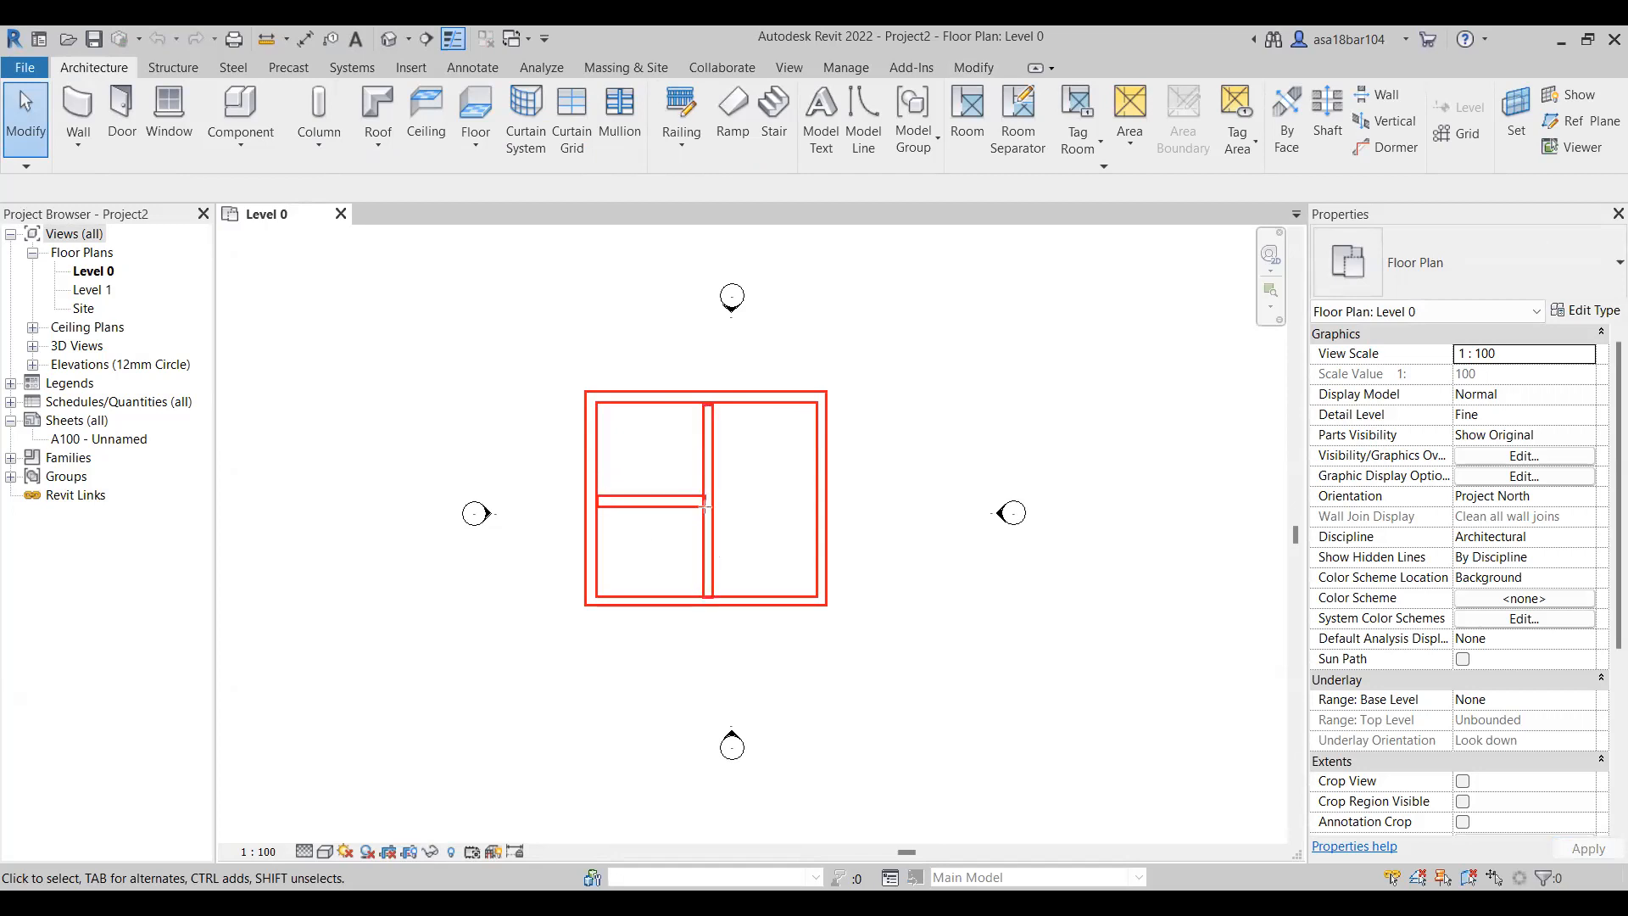
{"action": "left_click", "coordinate": [702, 502]}
{"action": "mouse_move", "coordinate": [878, 299]}
{"action": "left_mouse_down"}
{"action": "mouse_move", "coordinate": [1025, 477]}
{"action": "mouse_move", "coordinate": [1143, 571]}
{"action": "left_mouse_up"}
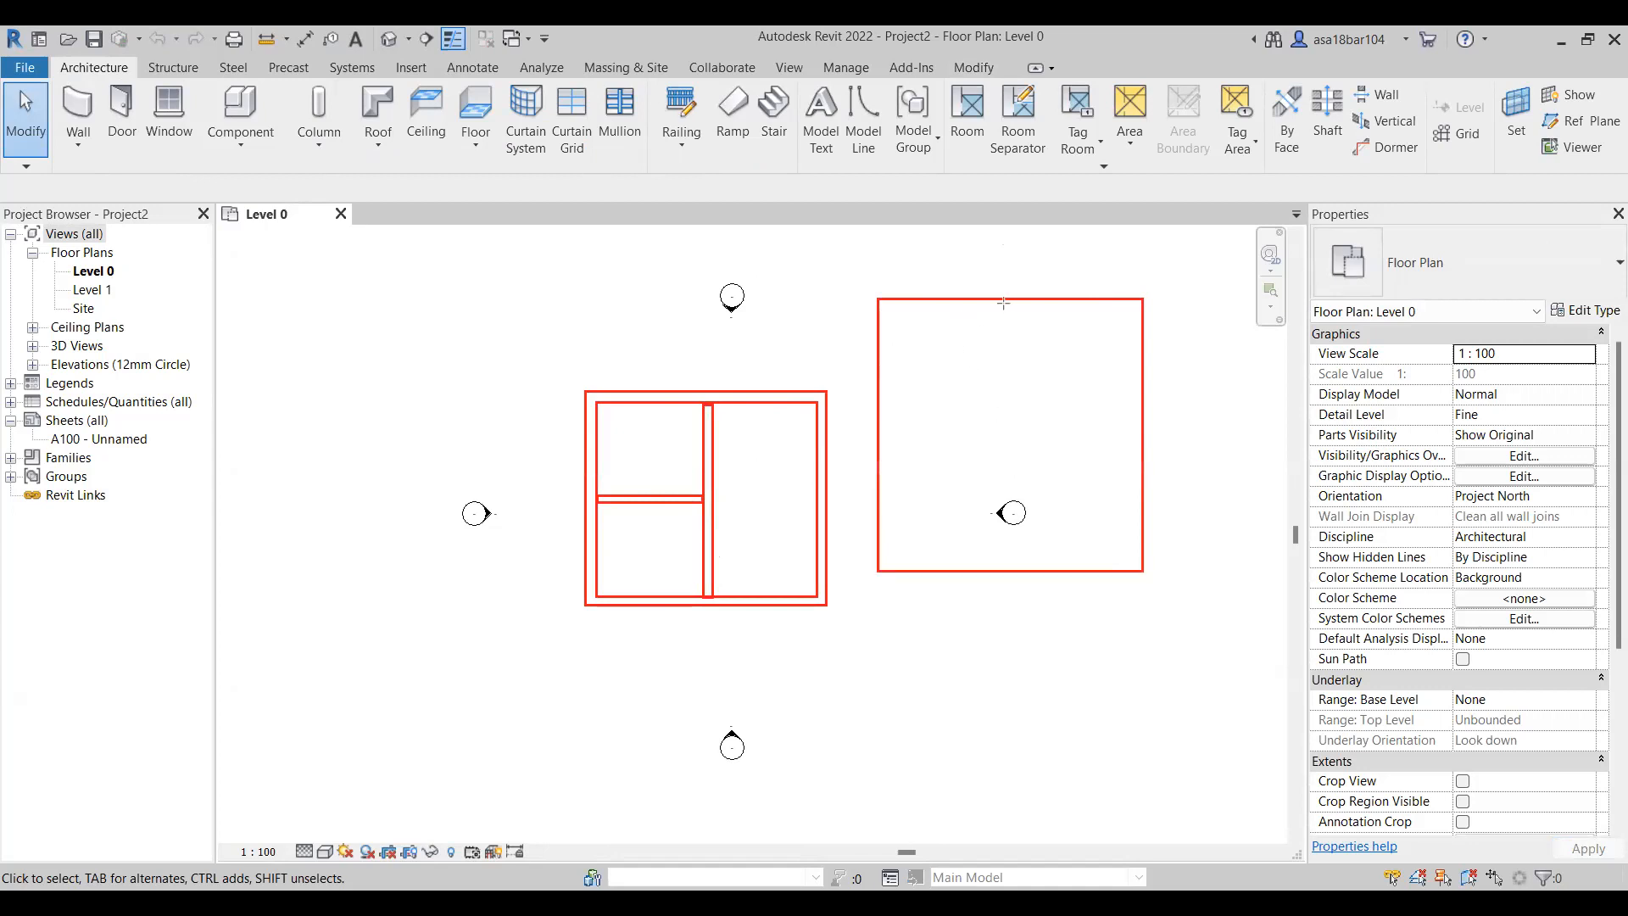
{"action": "left_click_drag", "start_coordinate": [1005, 299], "coordinate": [1007, 571]}
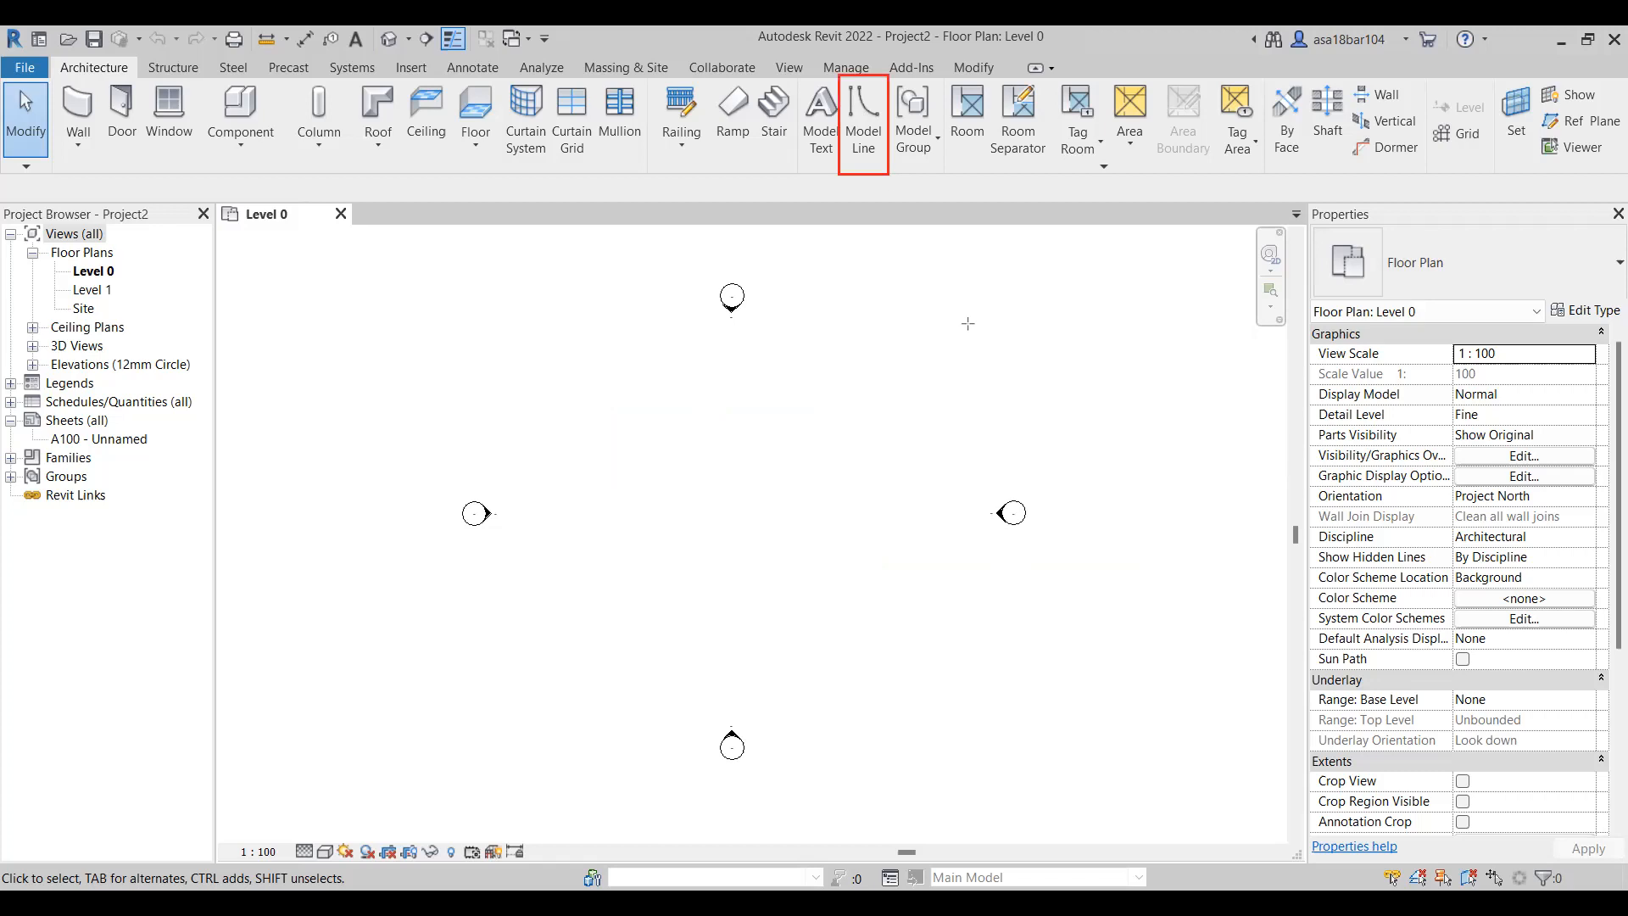
Draw a model-line rectangle about 14700 mm wide and 16400 mm high between the elevation markers on Level 0
{"action": "left_click", "coordinate": [864, 127]}
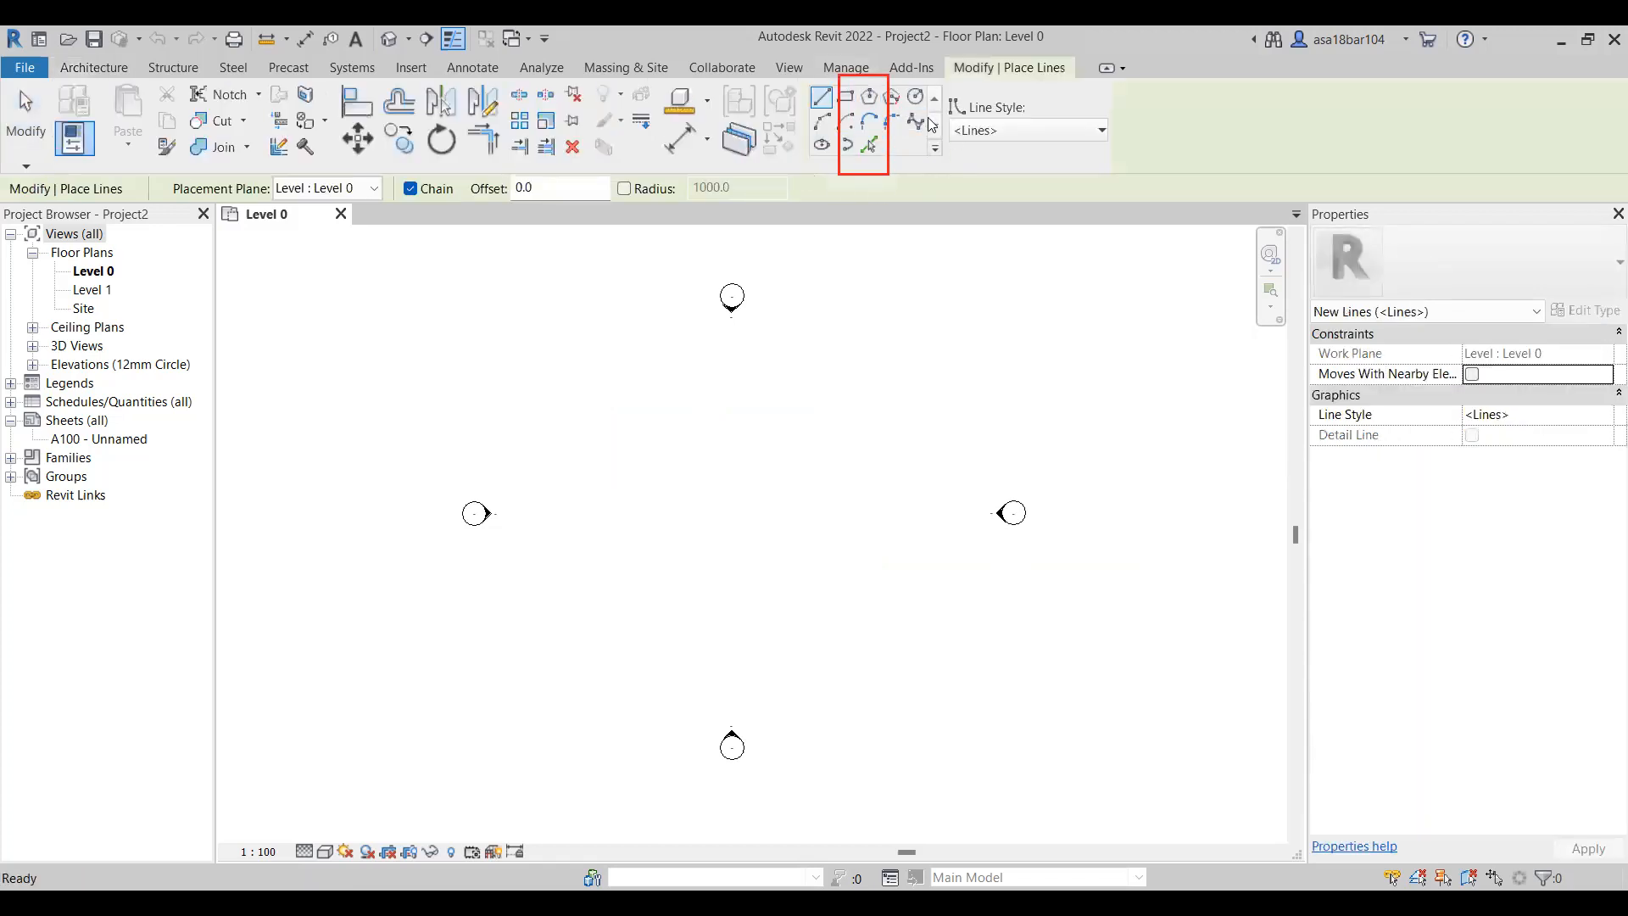
{"action": "left_click", "coordinate": [847, 103]}
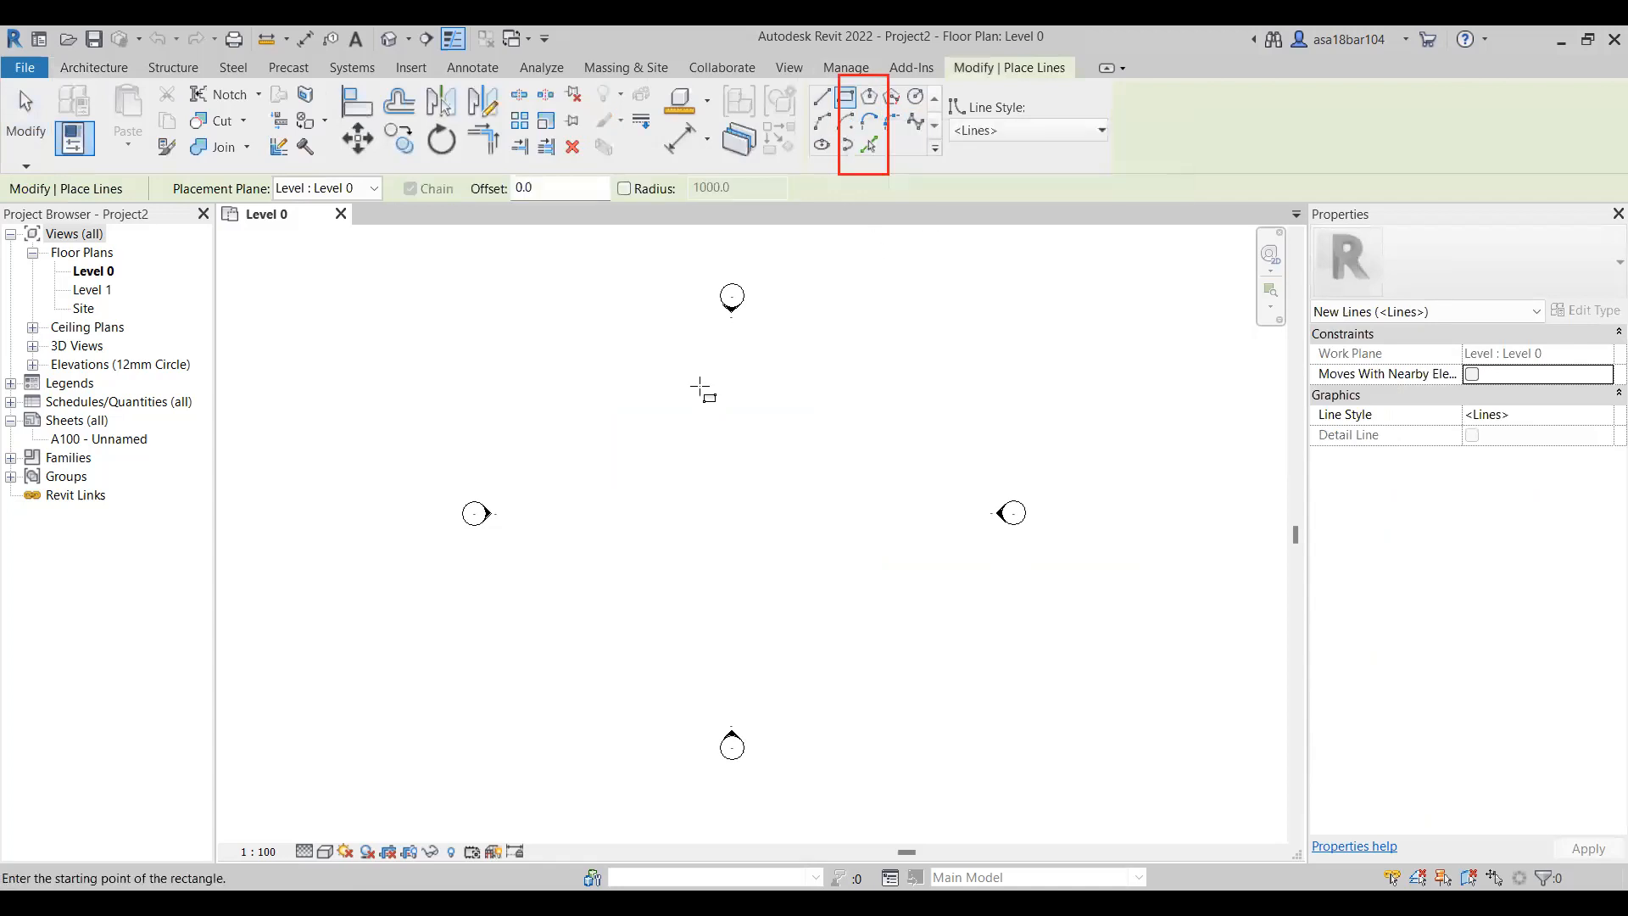
{"action": "left_click", "coordinate": [602, 356]}
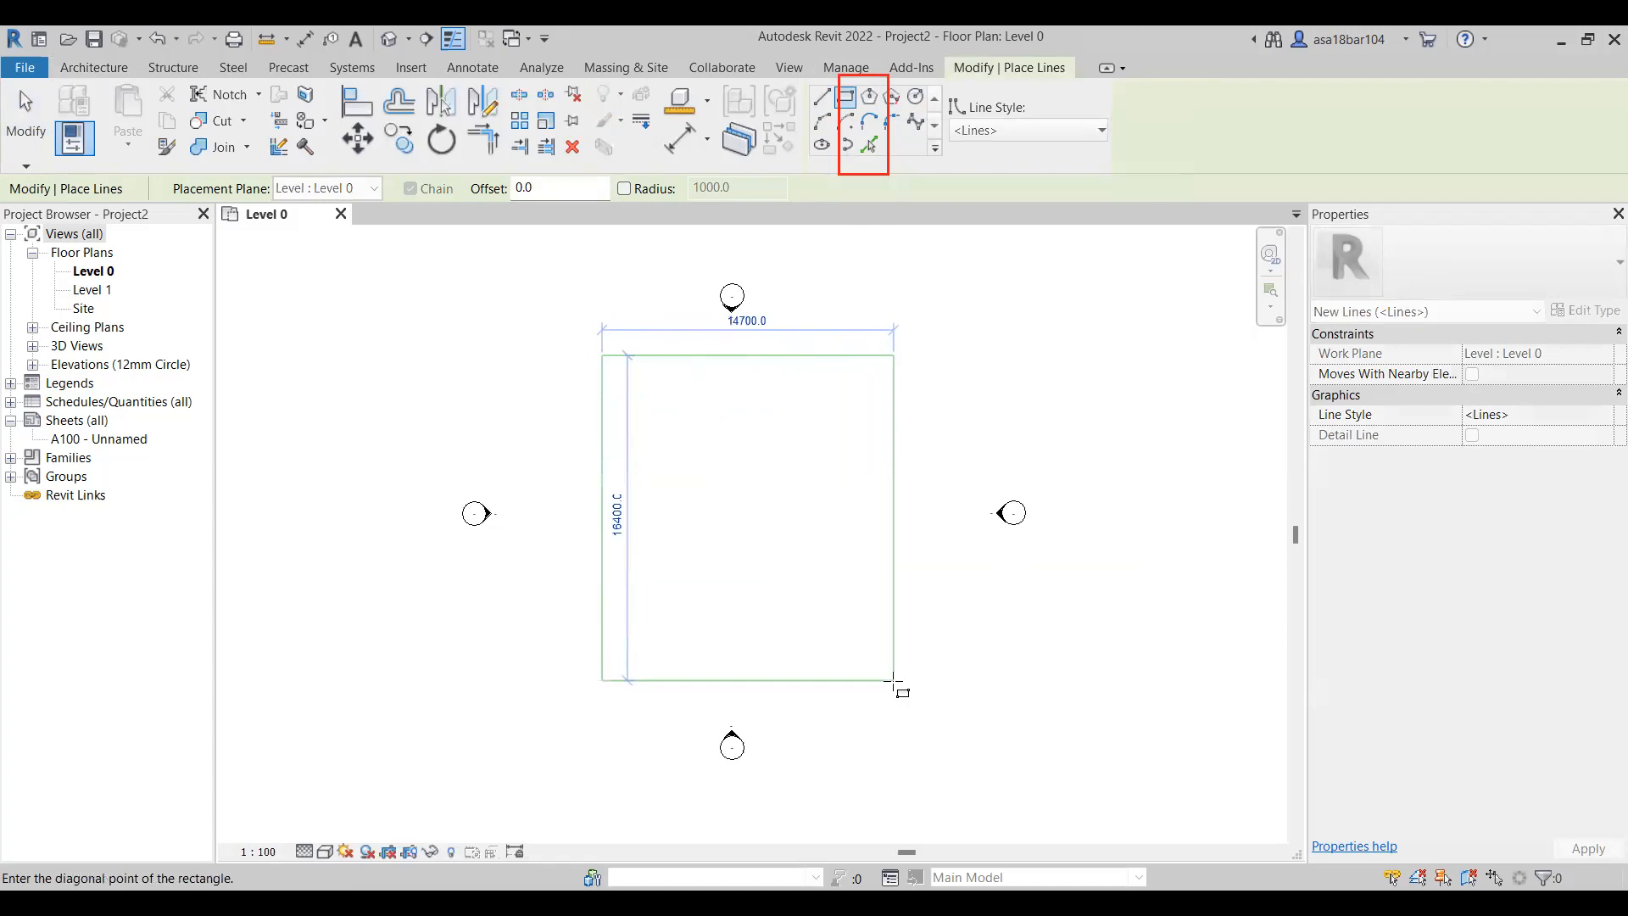
{"action": "left_click", "coordinate": [894, 680]}
{"action": "key", "text": "Escape"}
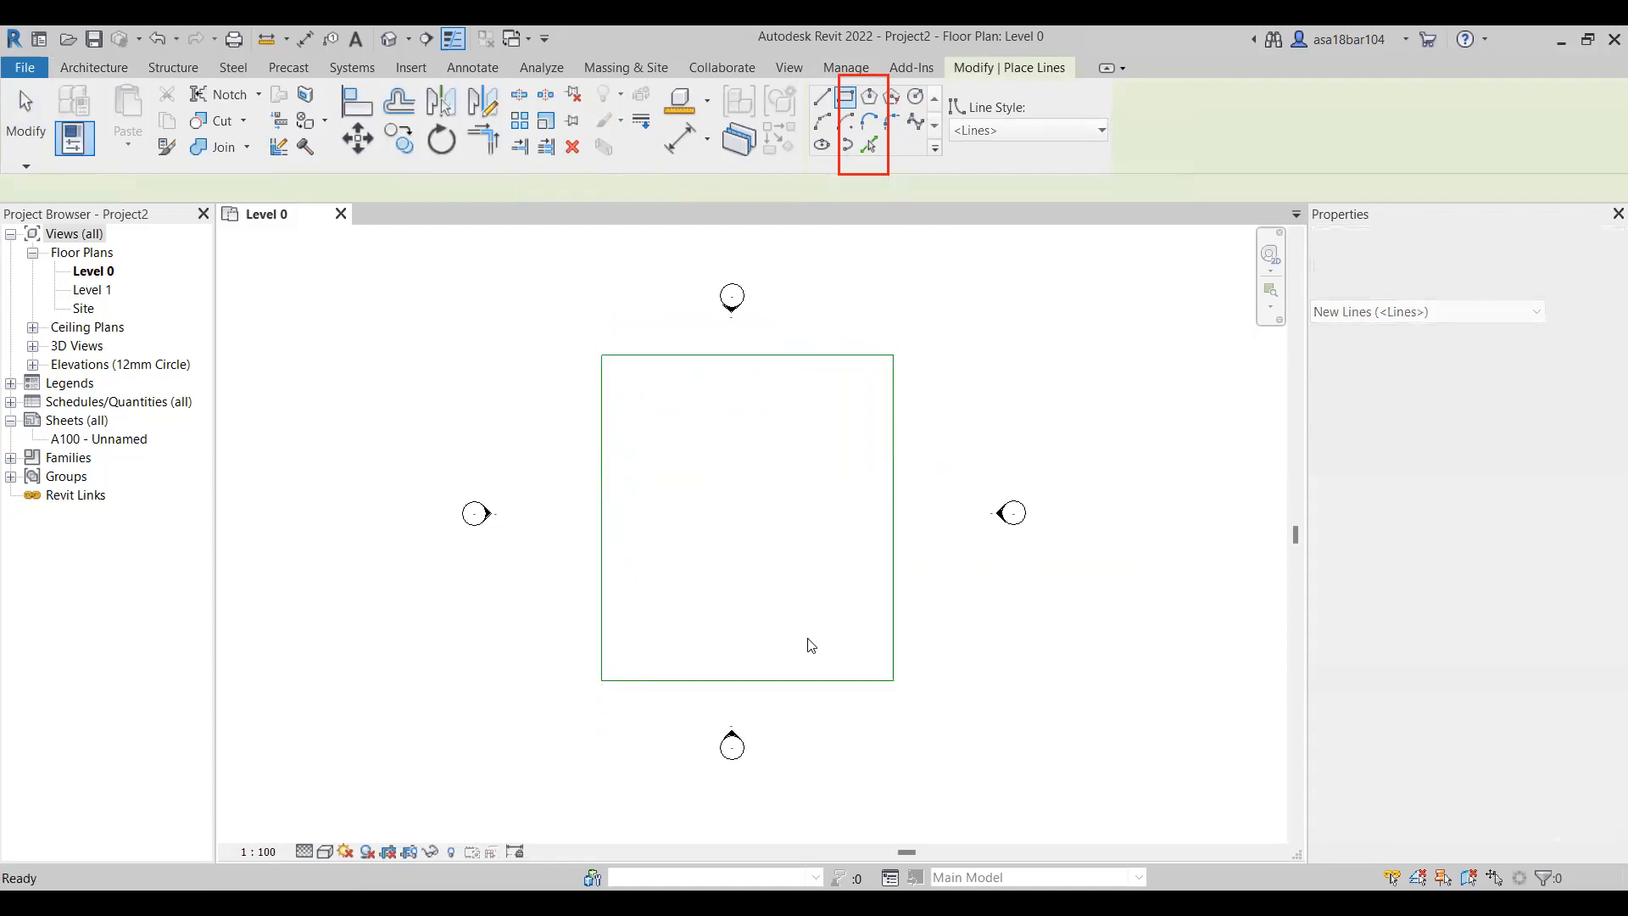
Divide the rectangle with a vertical model line from the midpoint of its upper edge to its lower edge
{"action": "left_click", "coordinate": [822, 96]}
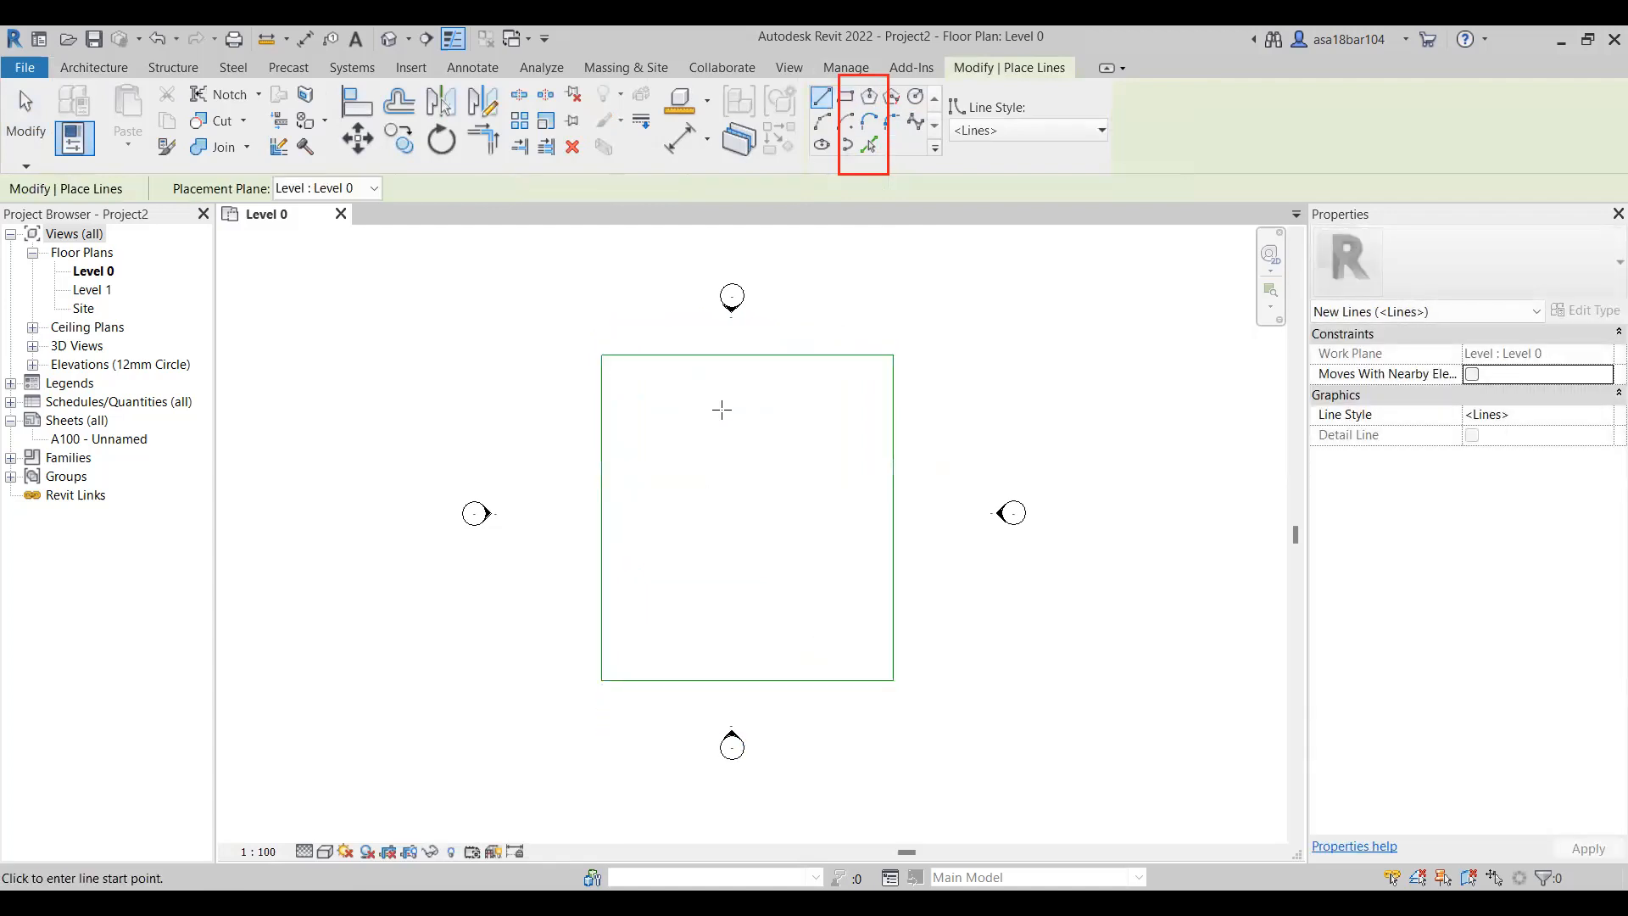
{"action": "left_click", "coordinate": [748, 354]}
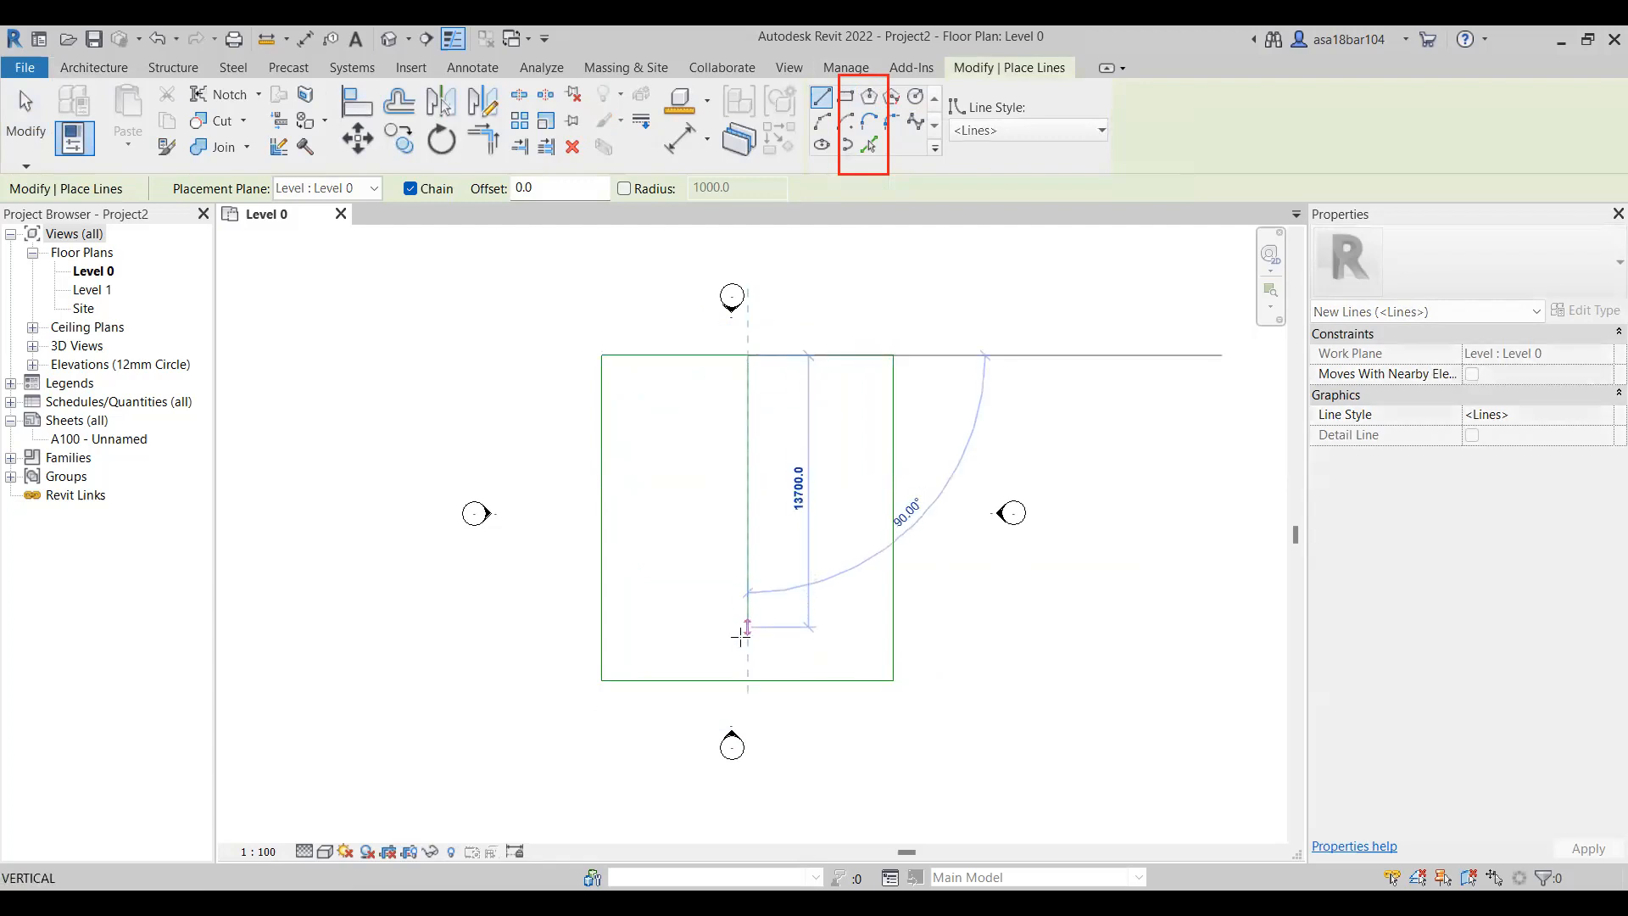
{"action": "left_click", "coordinate": [748, 680]}
{"action": "key", "text": "Escape"}
{"action": "scroll", "coordinate": [734, 469], "scroll_direction": "up", "scroll_amount": 2}
{"action": "scroll", "coordinate": [712, 422], "scroll_direction": "down", "scroll_amount": 1}
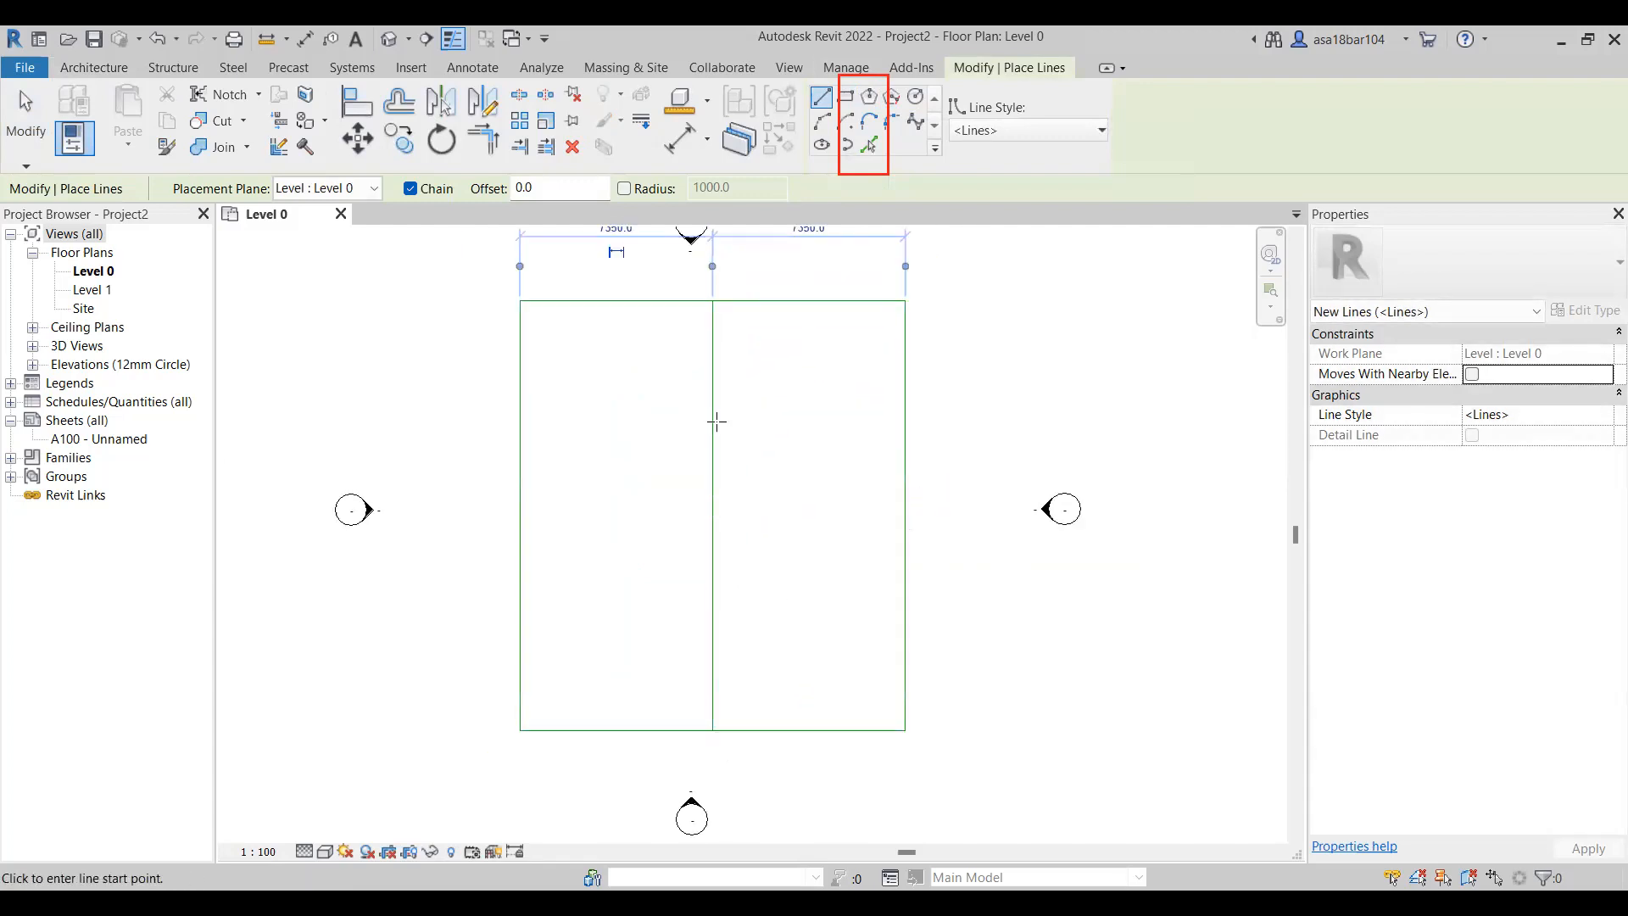
Draw horizontal model lines from the central divider to the right edge's midpoint and to the left edge, the latter about 5800 mm above the lower edge
{"action": "left_click", "coordinate": [712, 514]}
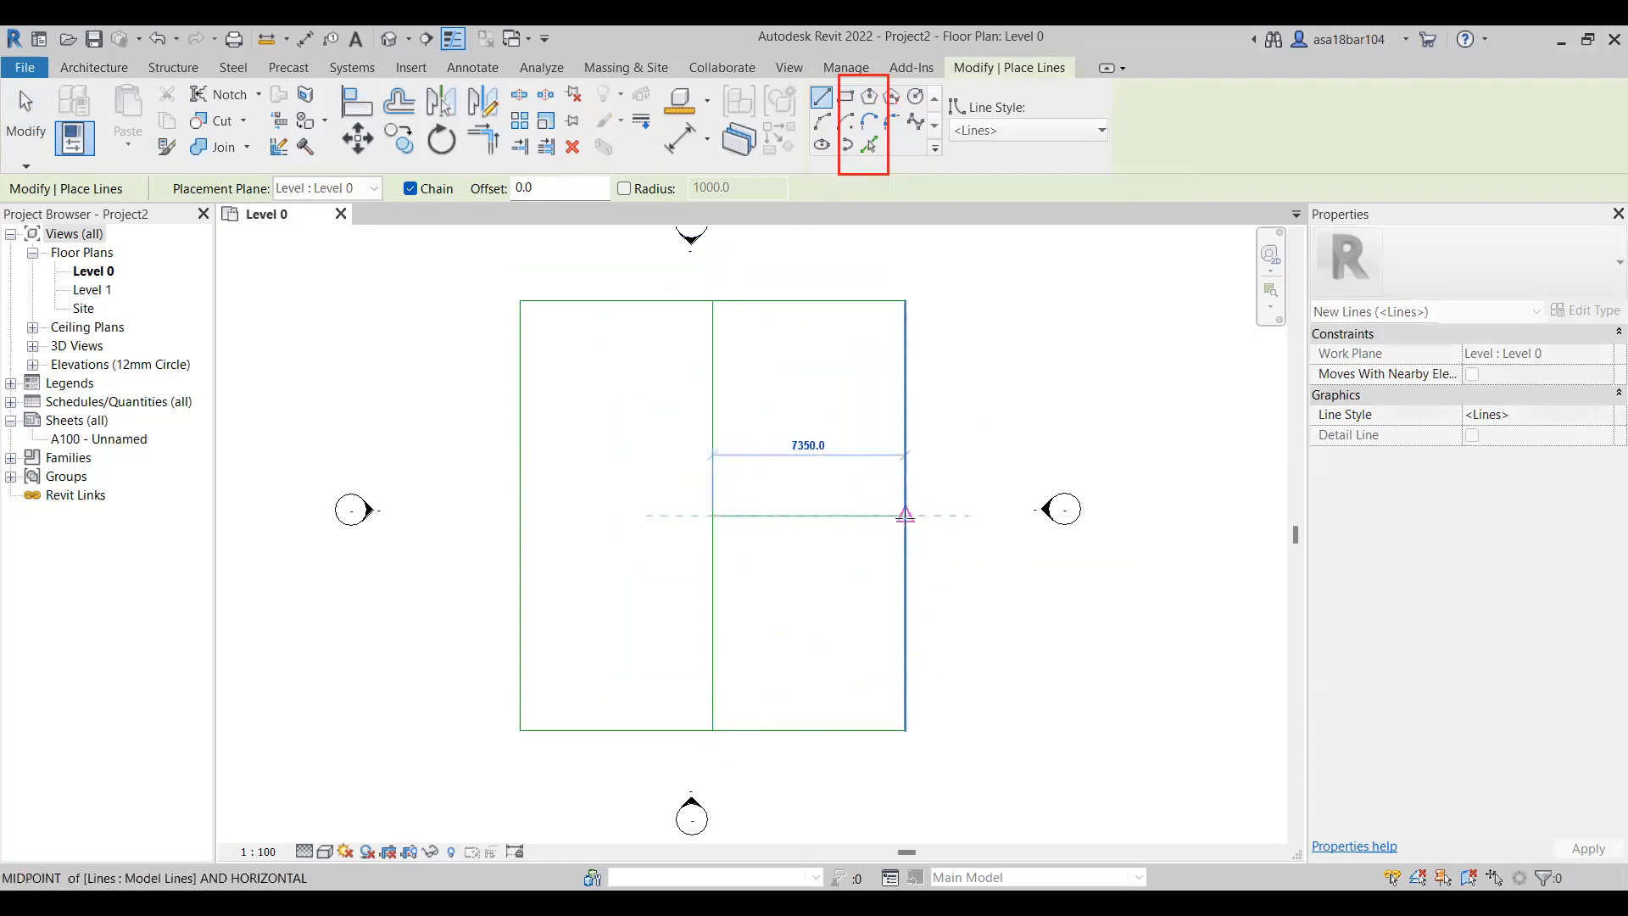
{"action": "left_click", "coordinate": [904, 514]}
{"action": "key", "text": "Escape"}
{"action": "left_click", "coordinate": [712, 577]}
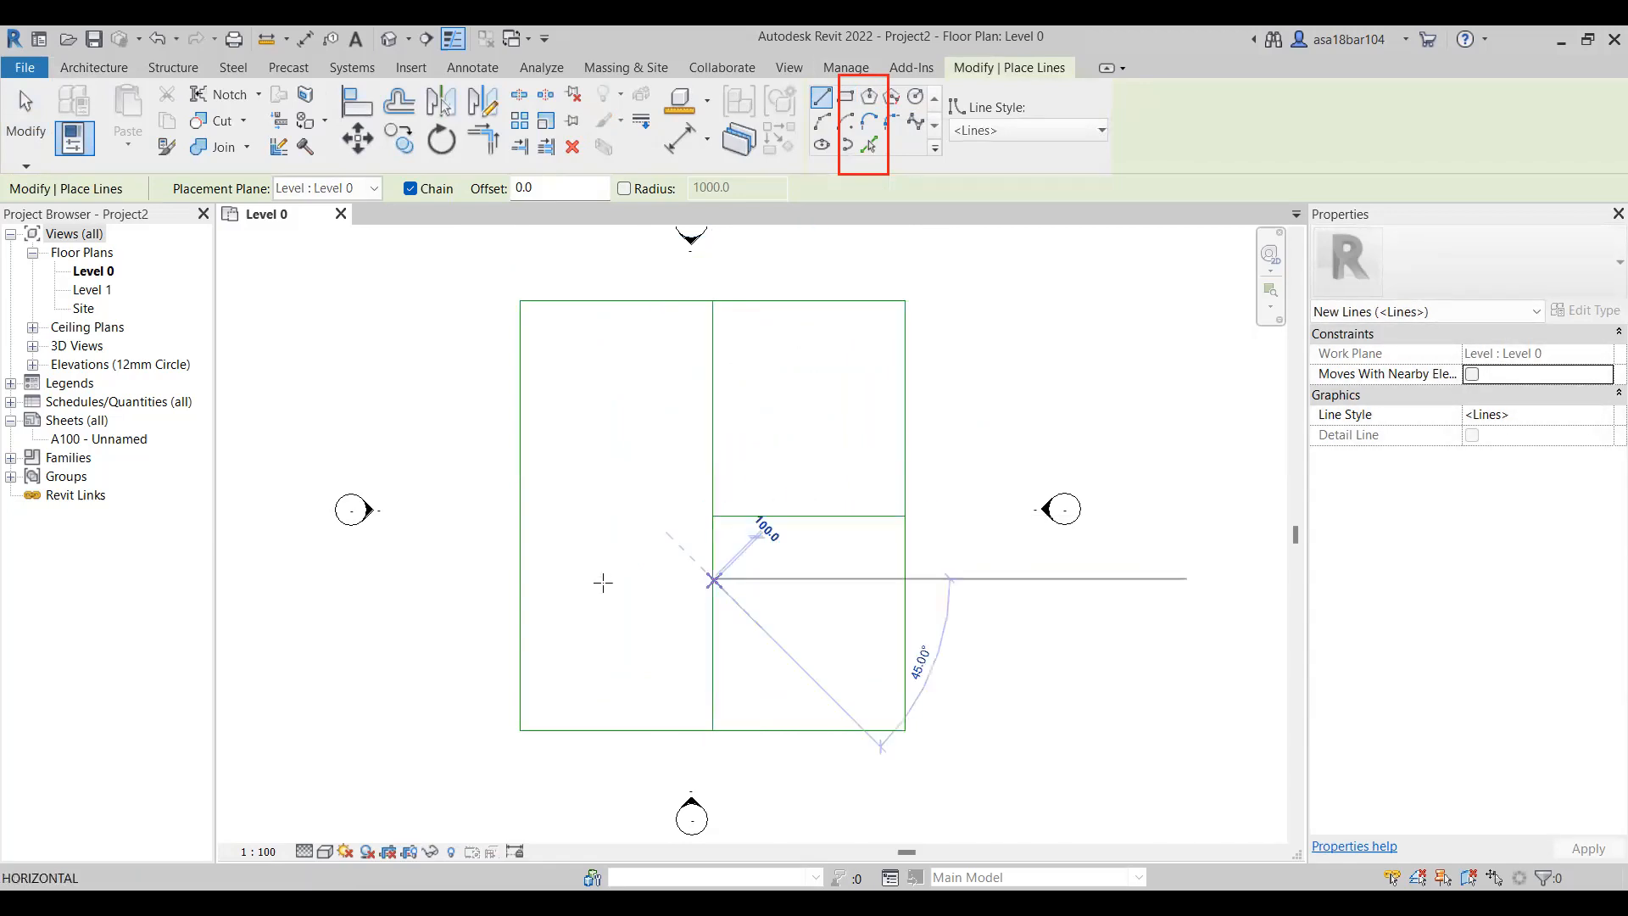
{"action": "left_click", "coordinate": [520, 578]}
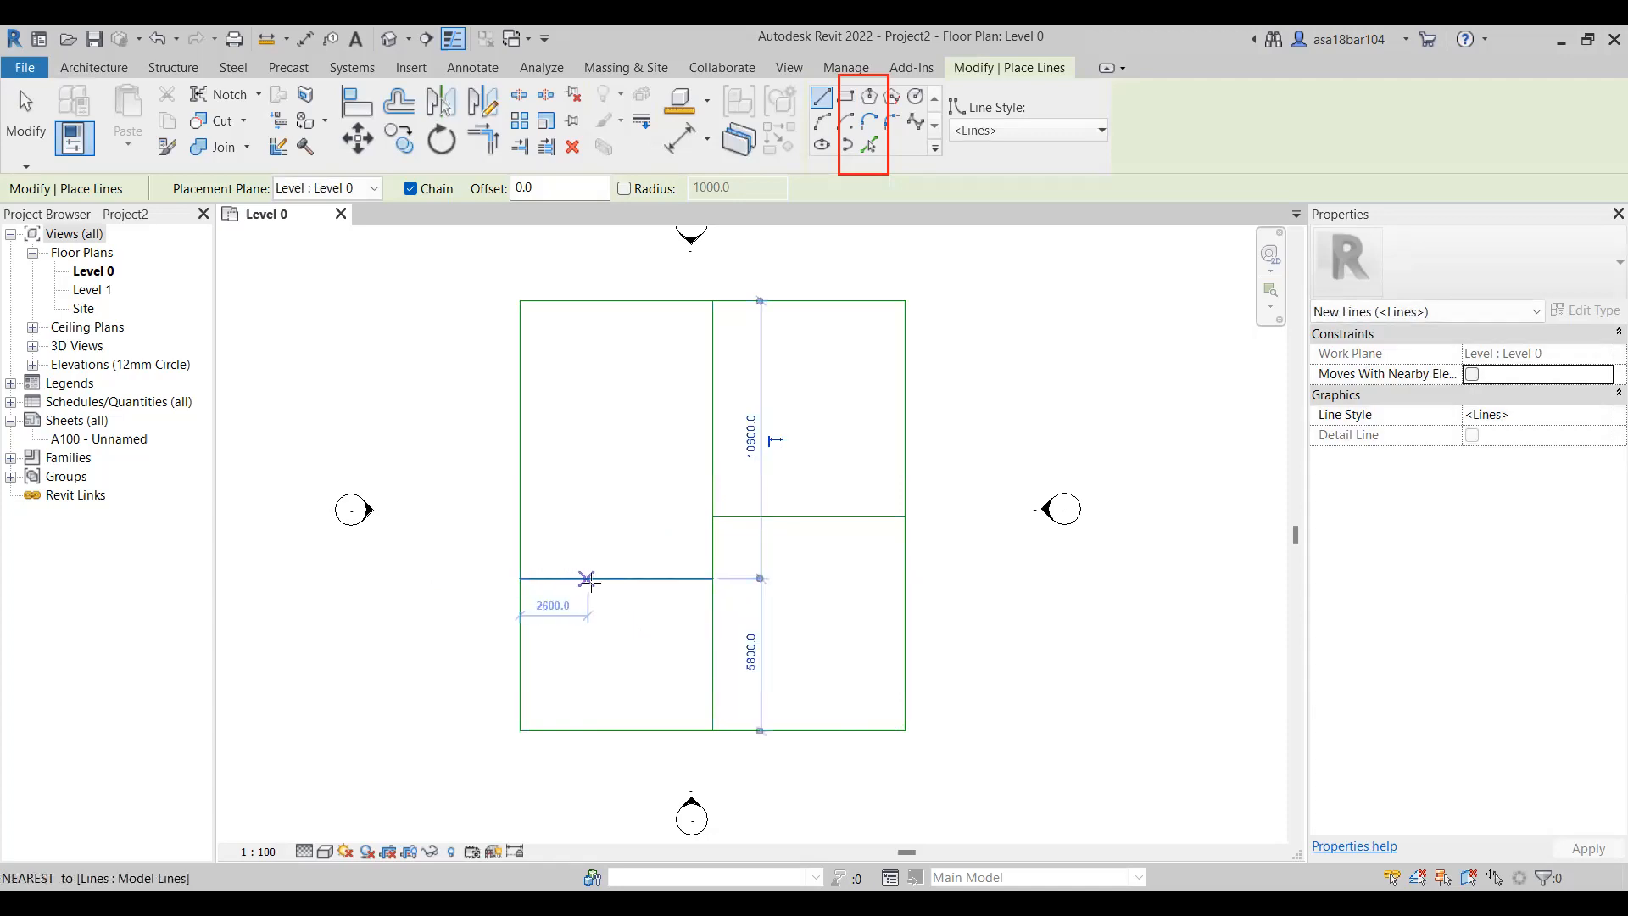
Split the lower-left room with a vertical model line about 5800 mm long, positioned about 3200 mm from the central divider
{"action": "left_click", "coordinate": [639, 578]}
{"action": "left_click", "coordinate": [638, 730]}
{"action": "key", "text": "Escape"}
{"action": "key", "text": "Escape"}
{"action": "left_click", "coordinate": [636, 646]}
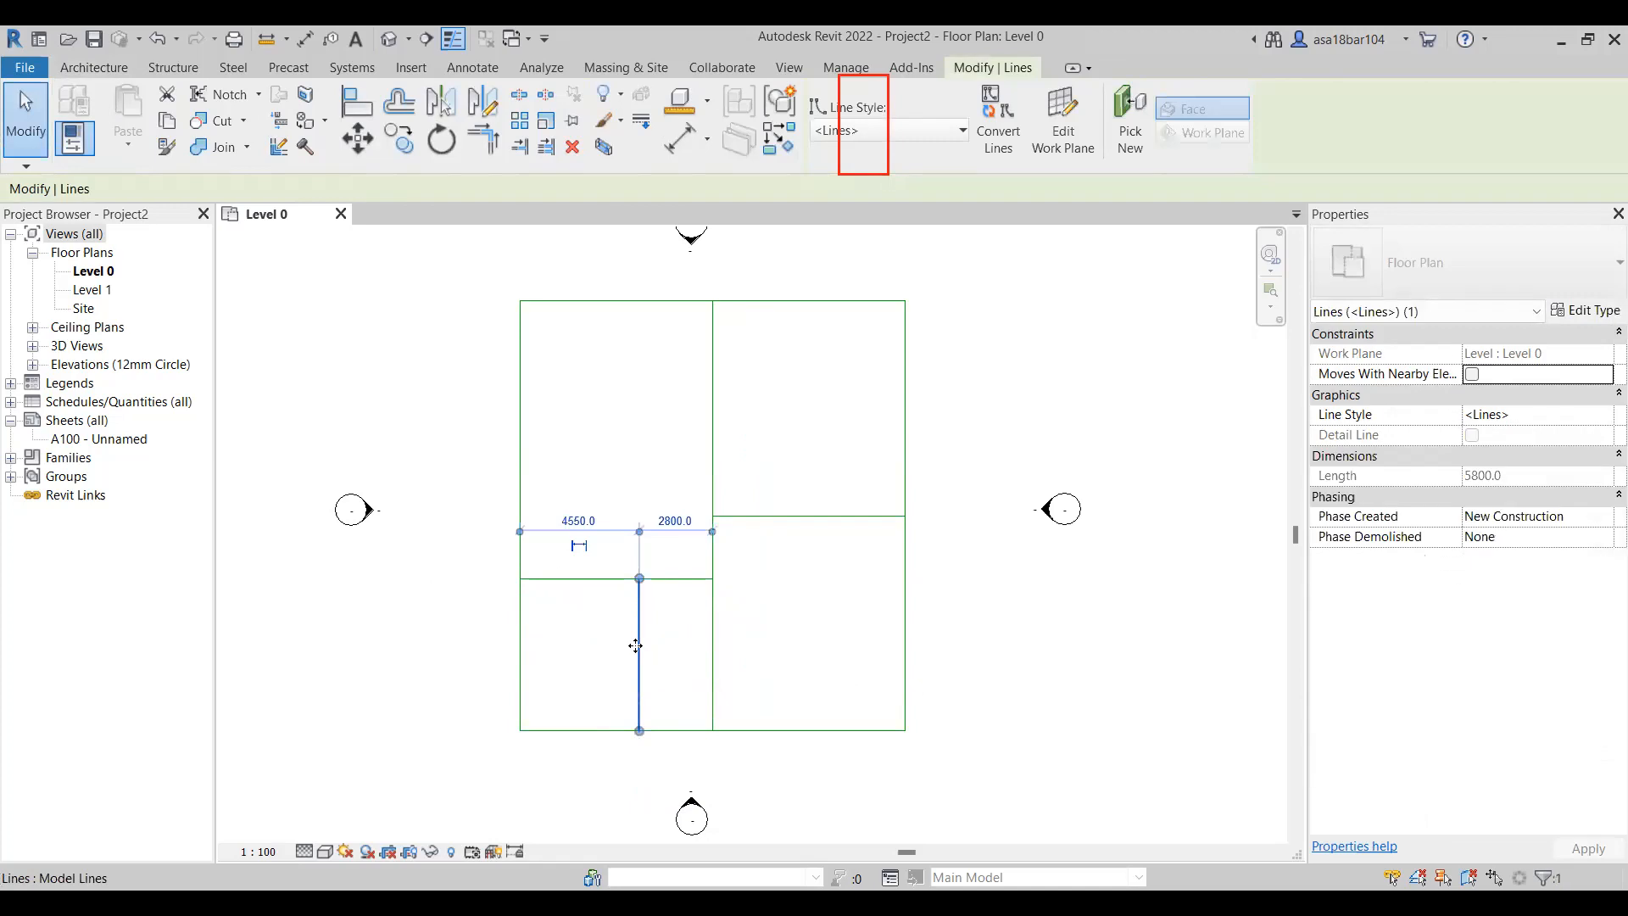
{"action": "left_click_drag", "start_coordinate": [636, 646], "coordinate": [628, 646]}
{"action": "left_click", "coordinate": [640, 508]}
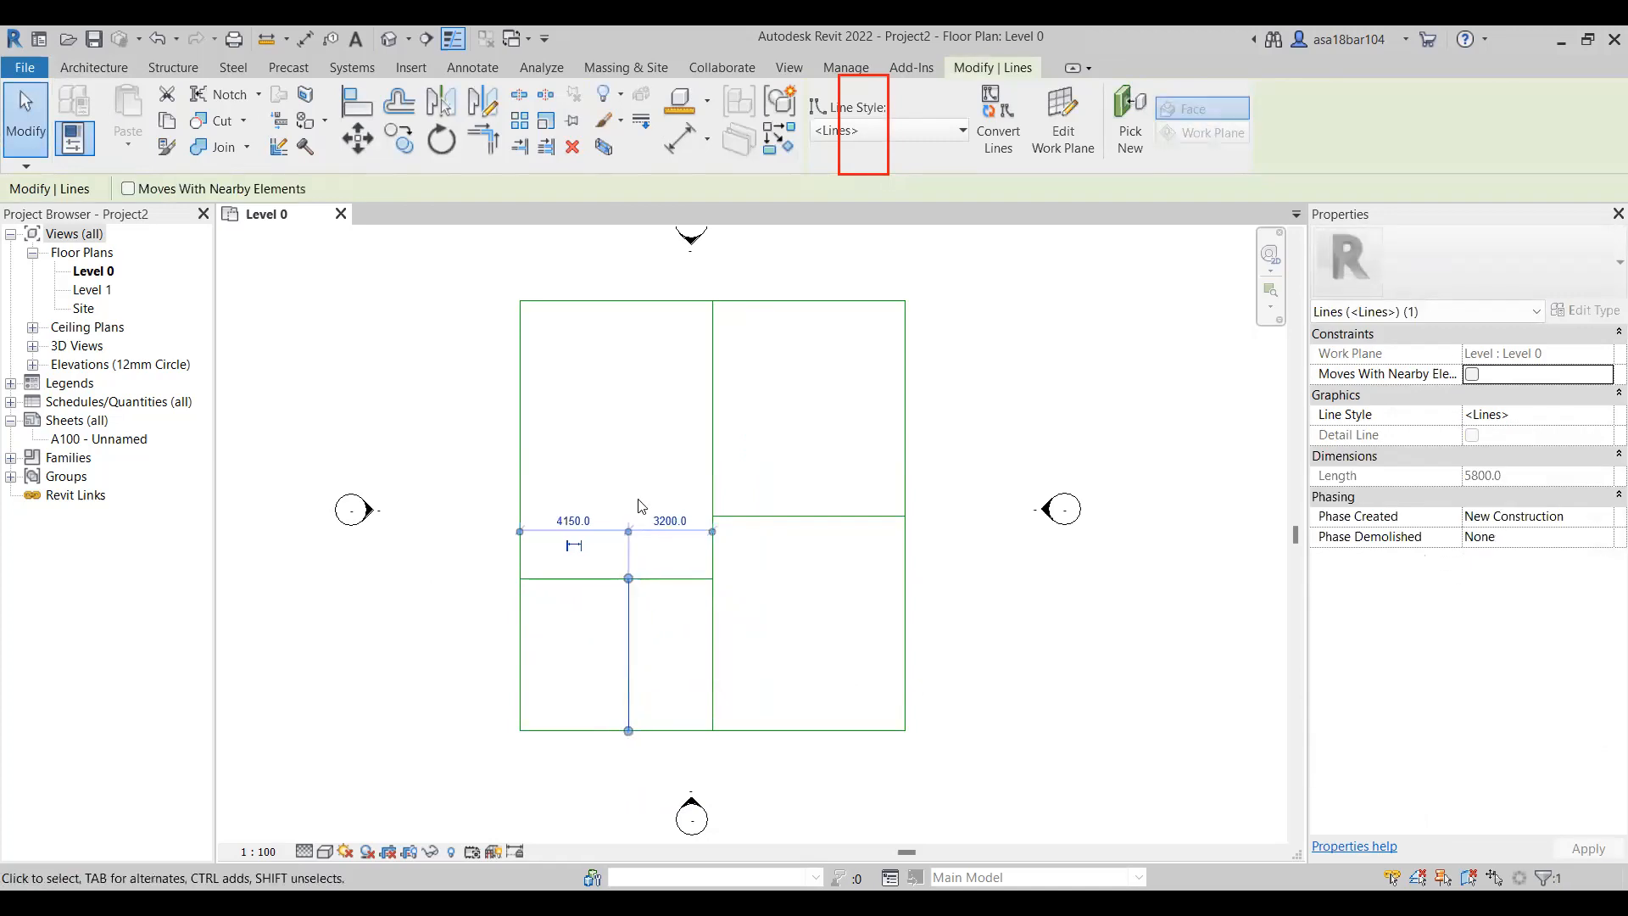
Move the rectangle's left edge outward to about 4550 mm from the short vertical line in the lower-left area
{"action": "left_click", "coordinate": [520, 537]}
{"action": "left_click_drag", "start_coordinate": [521, 537], "coordinate": [509, 537]}
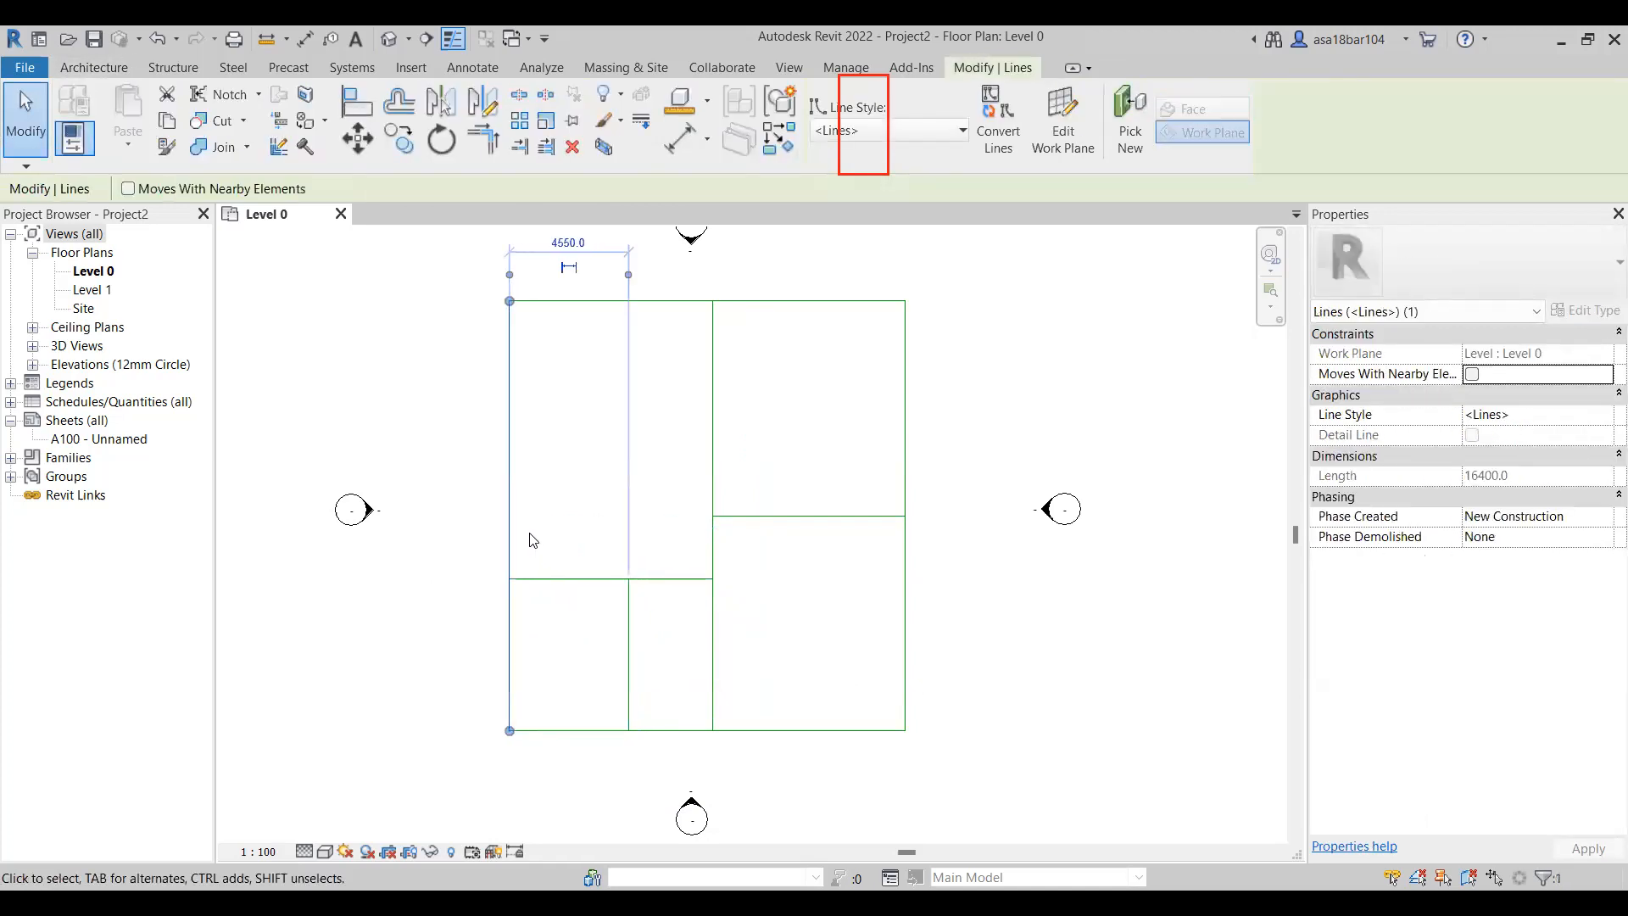
{"action": "left_click", "coordinate": [554, 498]}
Add model lines outside the rectangle's four outer edges using Pick Lines with a 230 mm offset
{"action": "scroll", "coordinate": [592, 671], "scroll_direction": "down", "scroll_amount": 3}
{"action": "scroll", "coordinate": [563, 612], "scroll_direction": "up", "scroll_amount": 2}
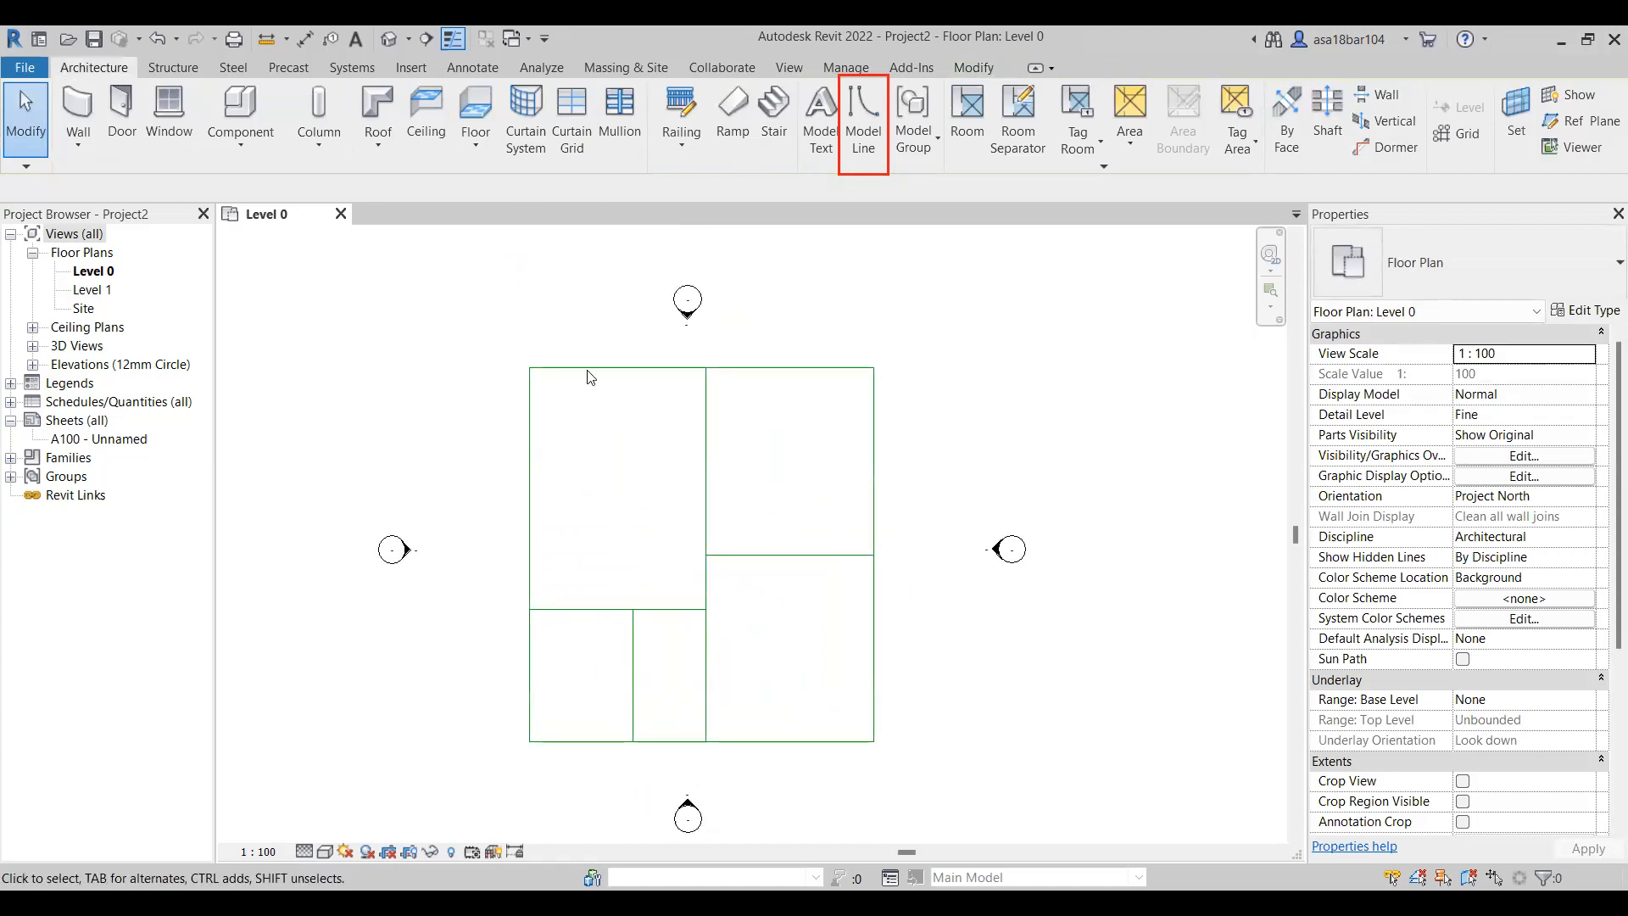
{"action": "scroll", "coordinate": [495, 566], "scroll_direction": "up", "scroll_amount": 1}
{"action": "scroll", "coordinate": [599, 432], "scroll_direction": "down", "scroll_amount": 1}
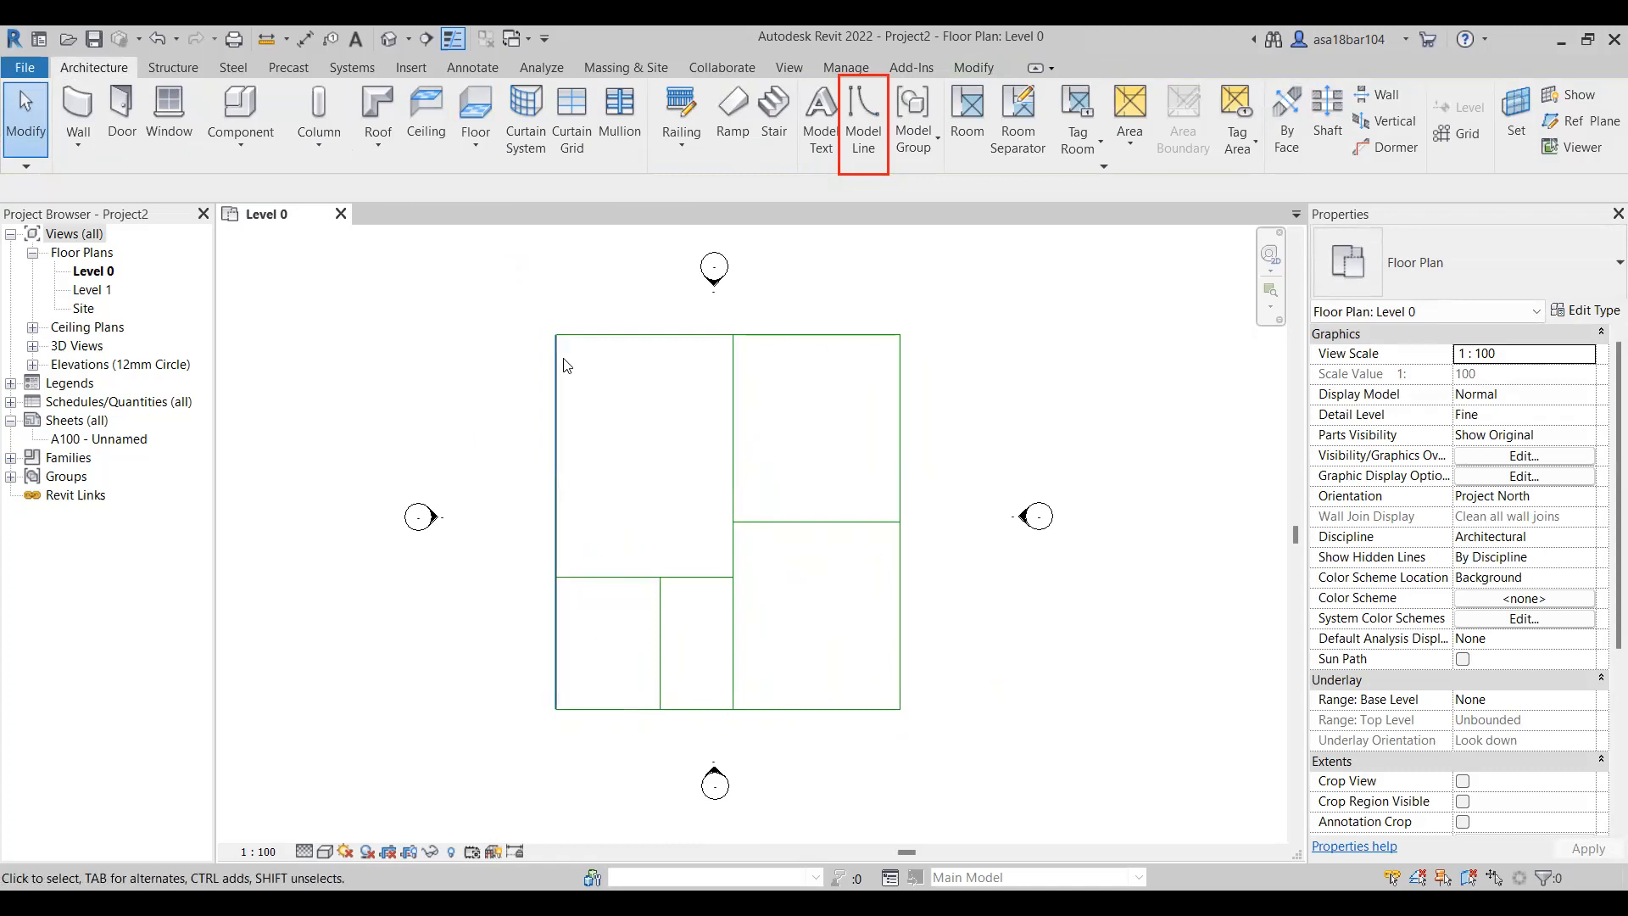
{"action": "scroll", "coordinate": [750, 383], "scroll_direction": "up", "scroll_amount": 1}
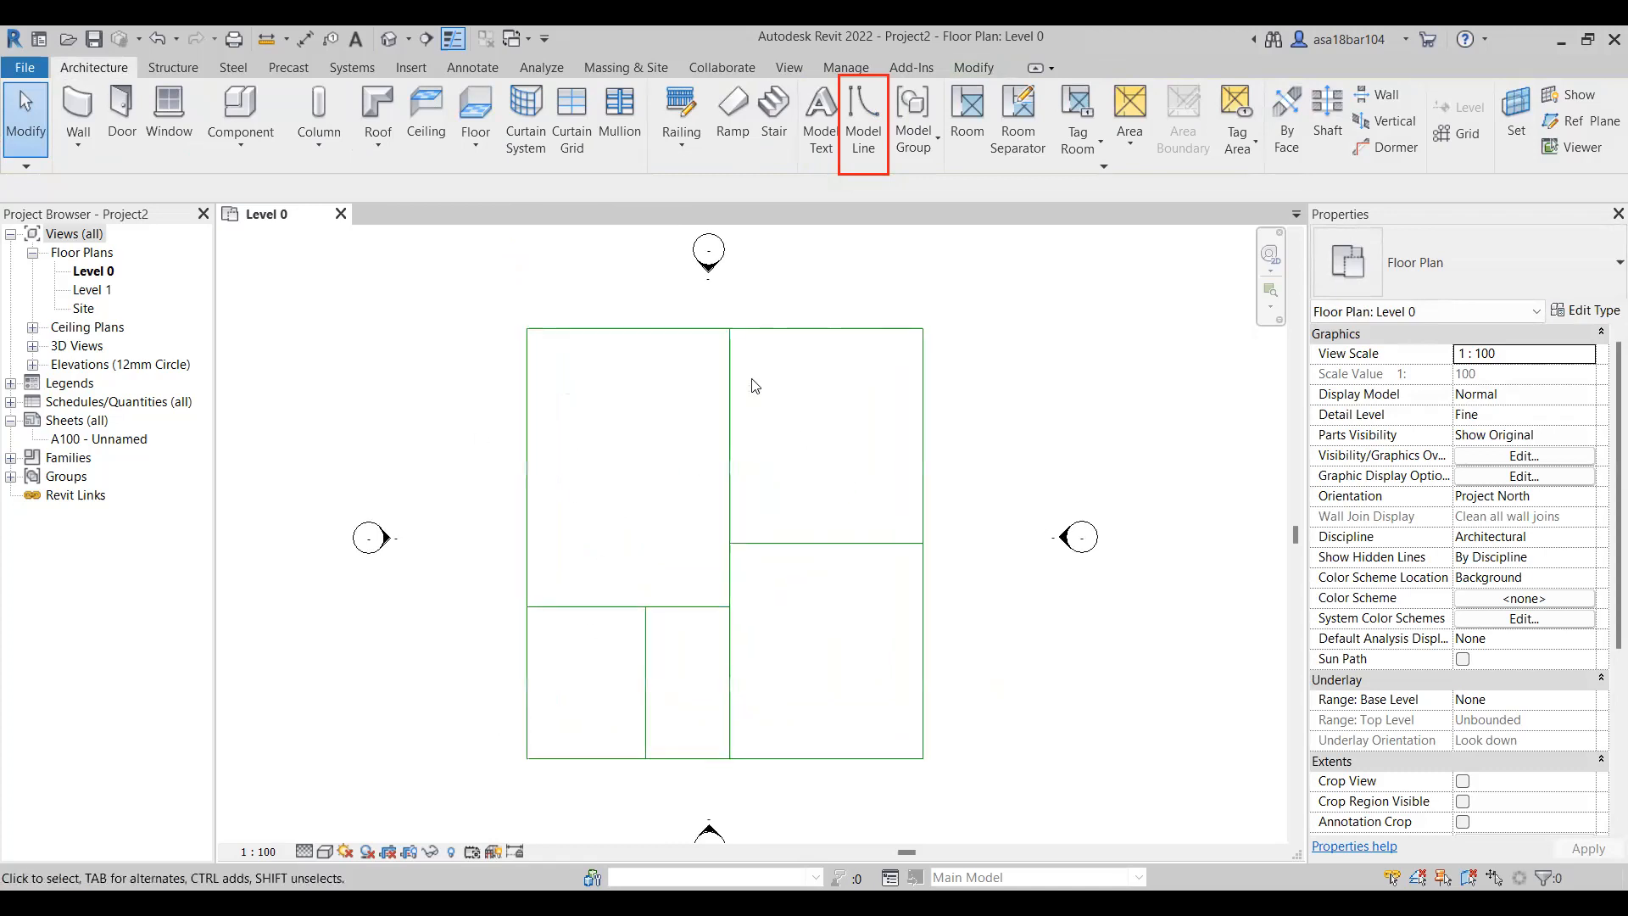
{"action": "left_click", "coordinate": [858, 138]}
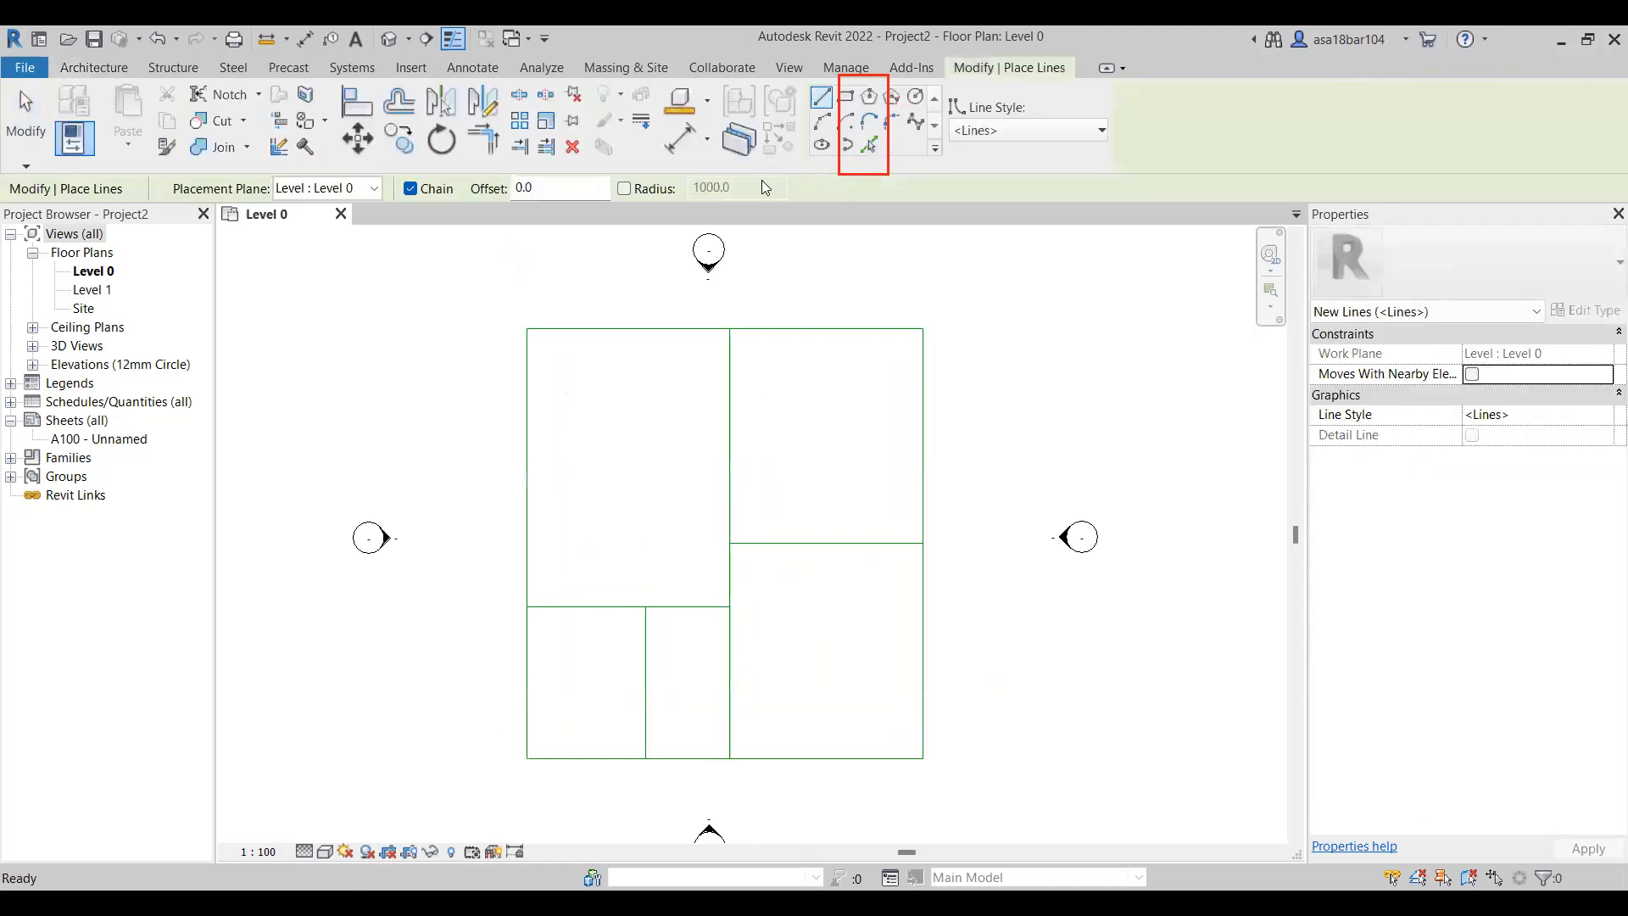
{"action": "left_click", "coordinate": [869, 145]}
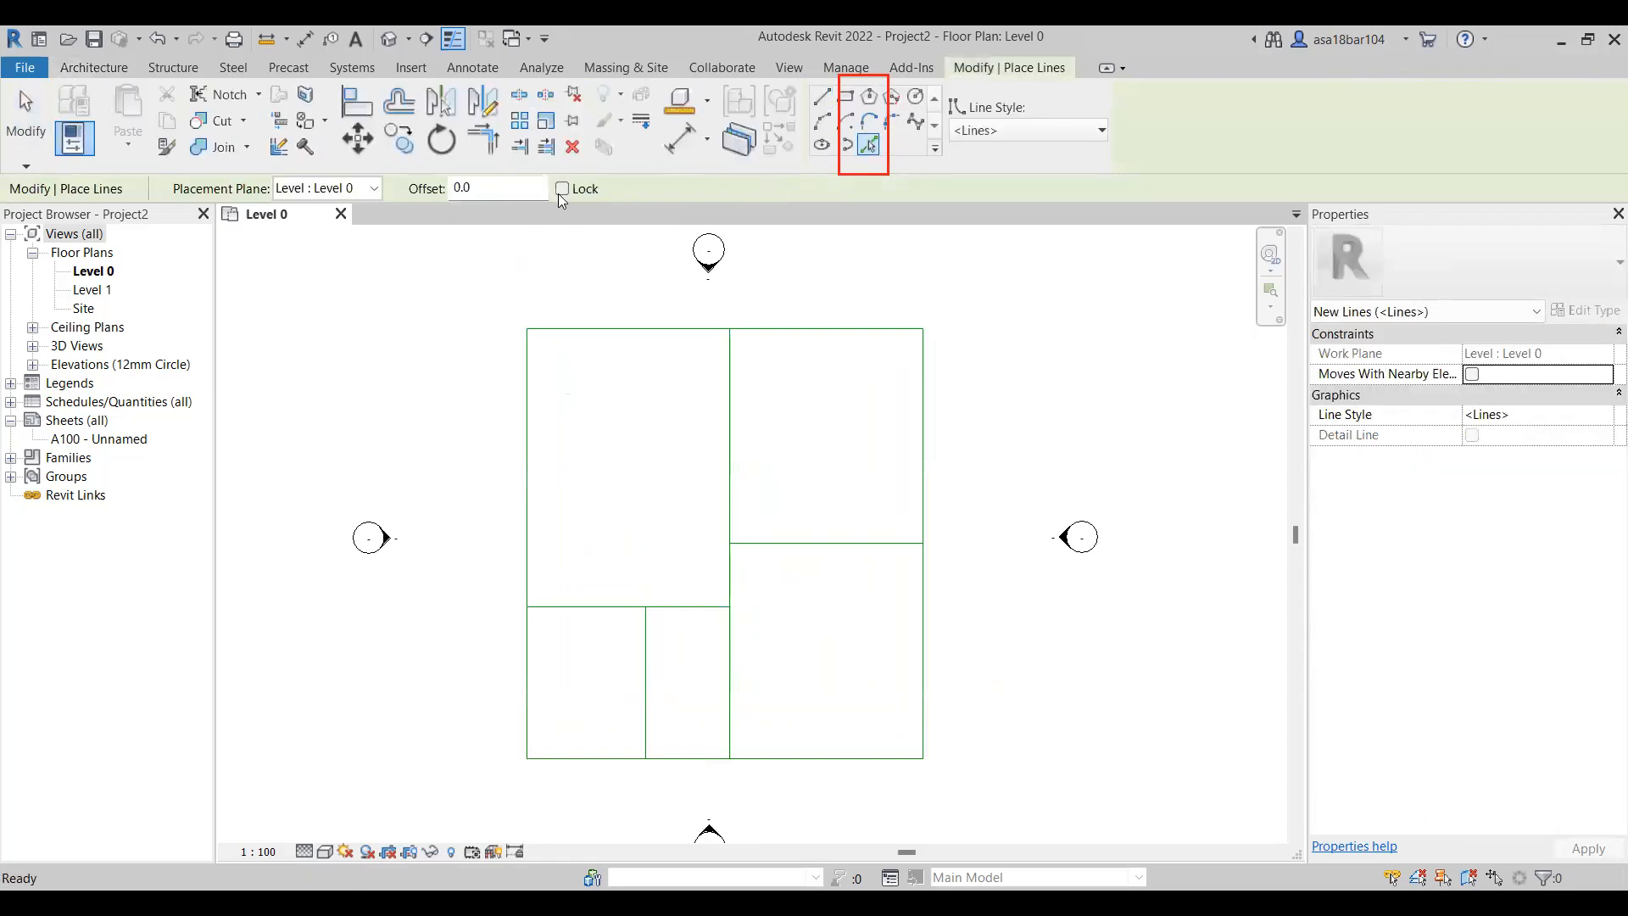
{"action": "double_click", "coordinate": [490, 191]}
{"action": "type", "text": "230"}
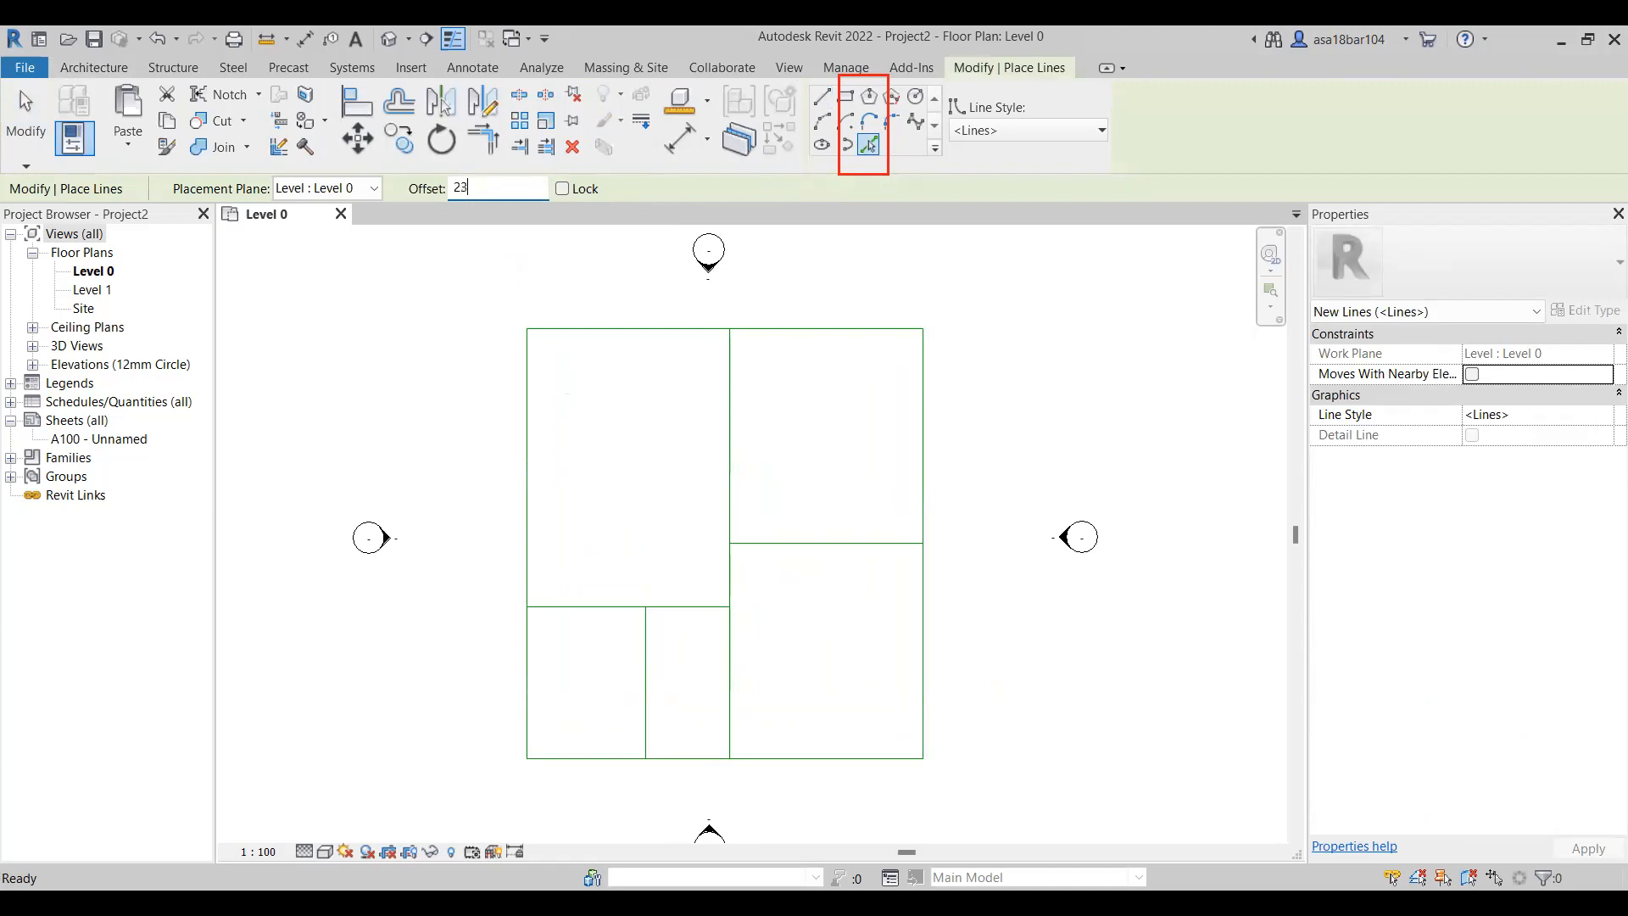
{"action": "left_click", "coordinate": [690, 329]}
{"action": "left_click", "coordinate": [528, 400]}
{"action": "left_click", "coordinate": [596, 757]}
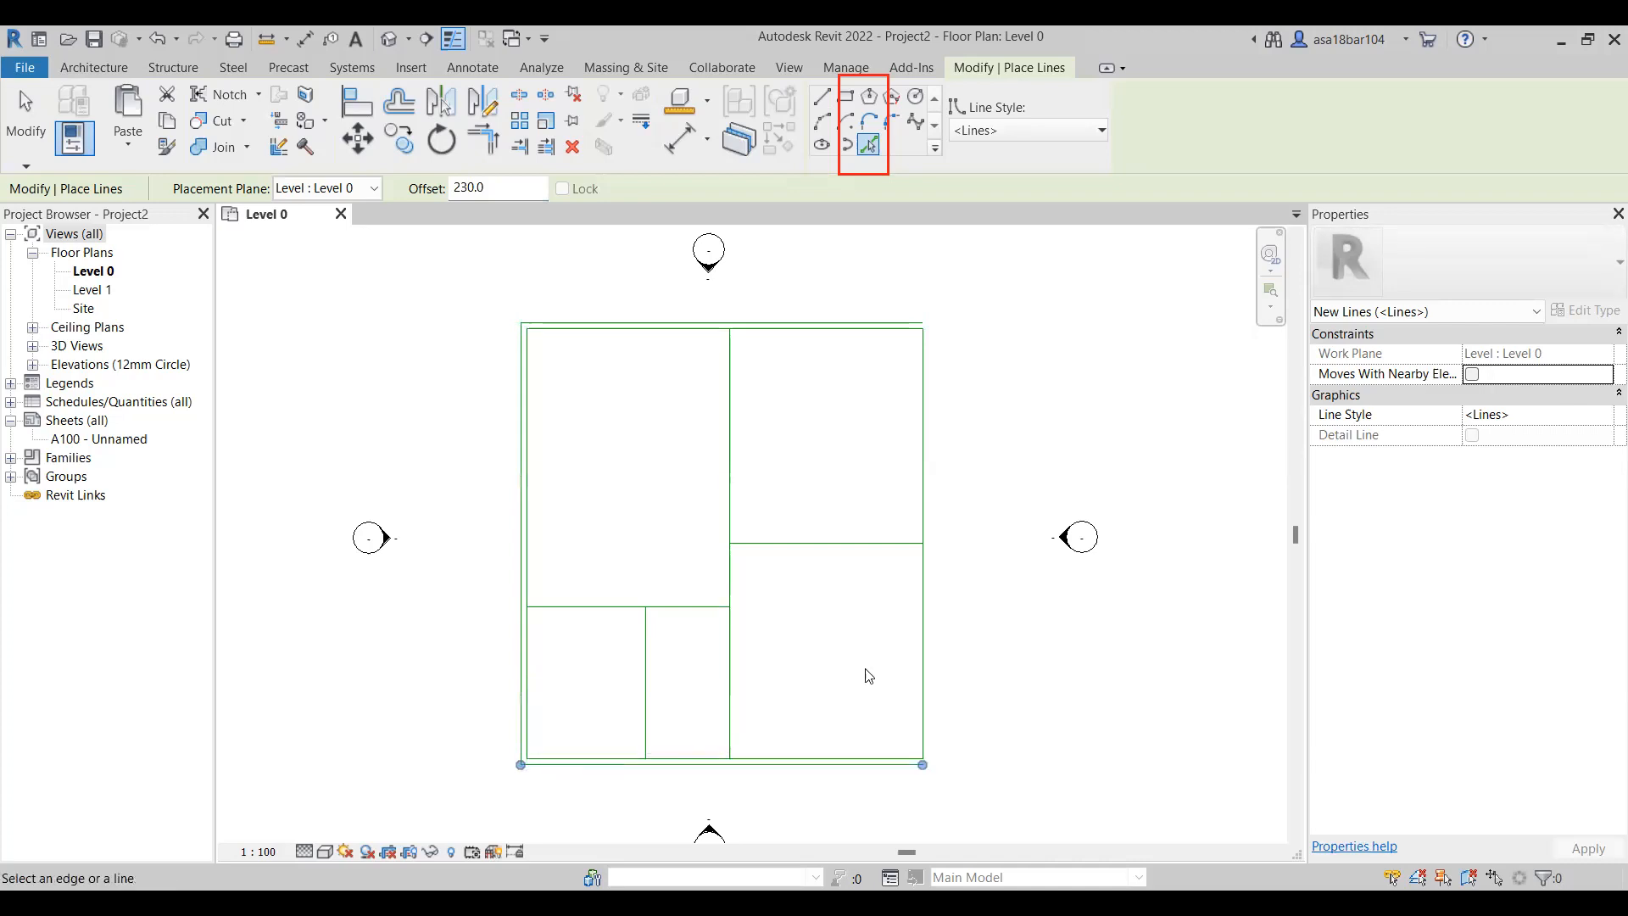
{"action": "left_click", "coordinate": [922, 669]}
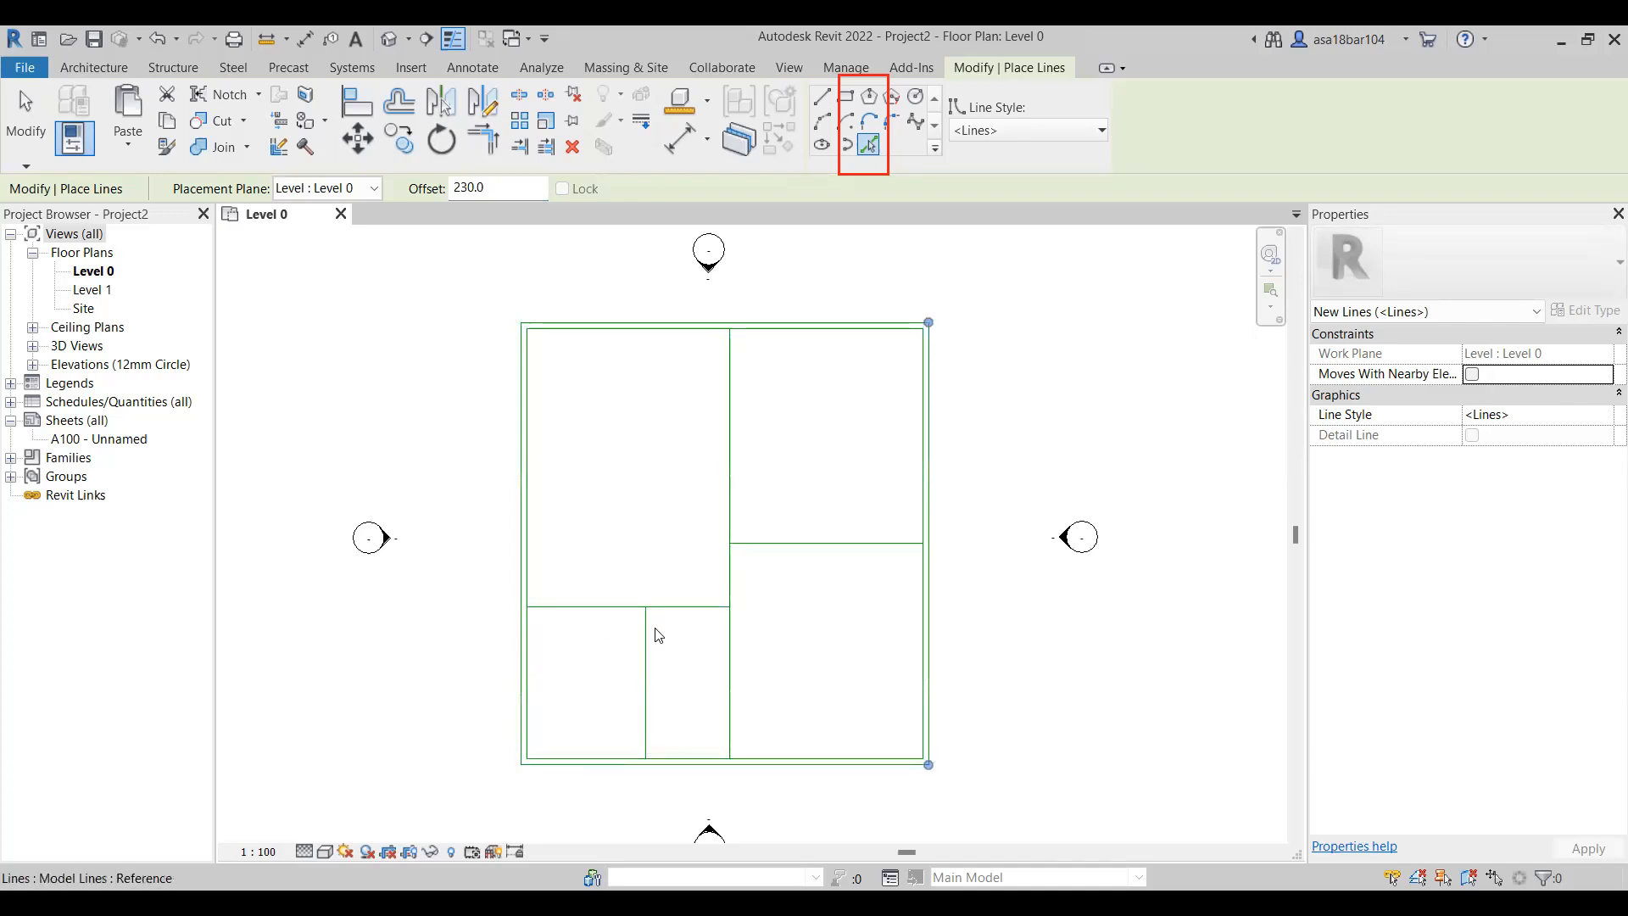
Undo the four offset model lines around the outline and leave the line command
{"action": "key", "text": "Escape"}
{"action": "key", "text": "ctrl+z"}
{"action": "key", "text": "ctrl+z"}
{"action": "key", "text": "ctrl+z"}
{"action": "key", "text": "ctrl+z"}
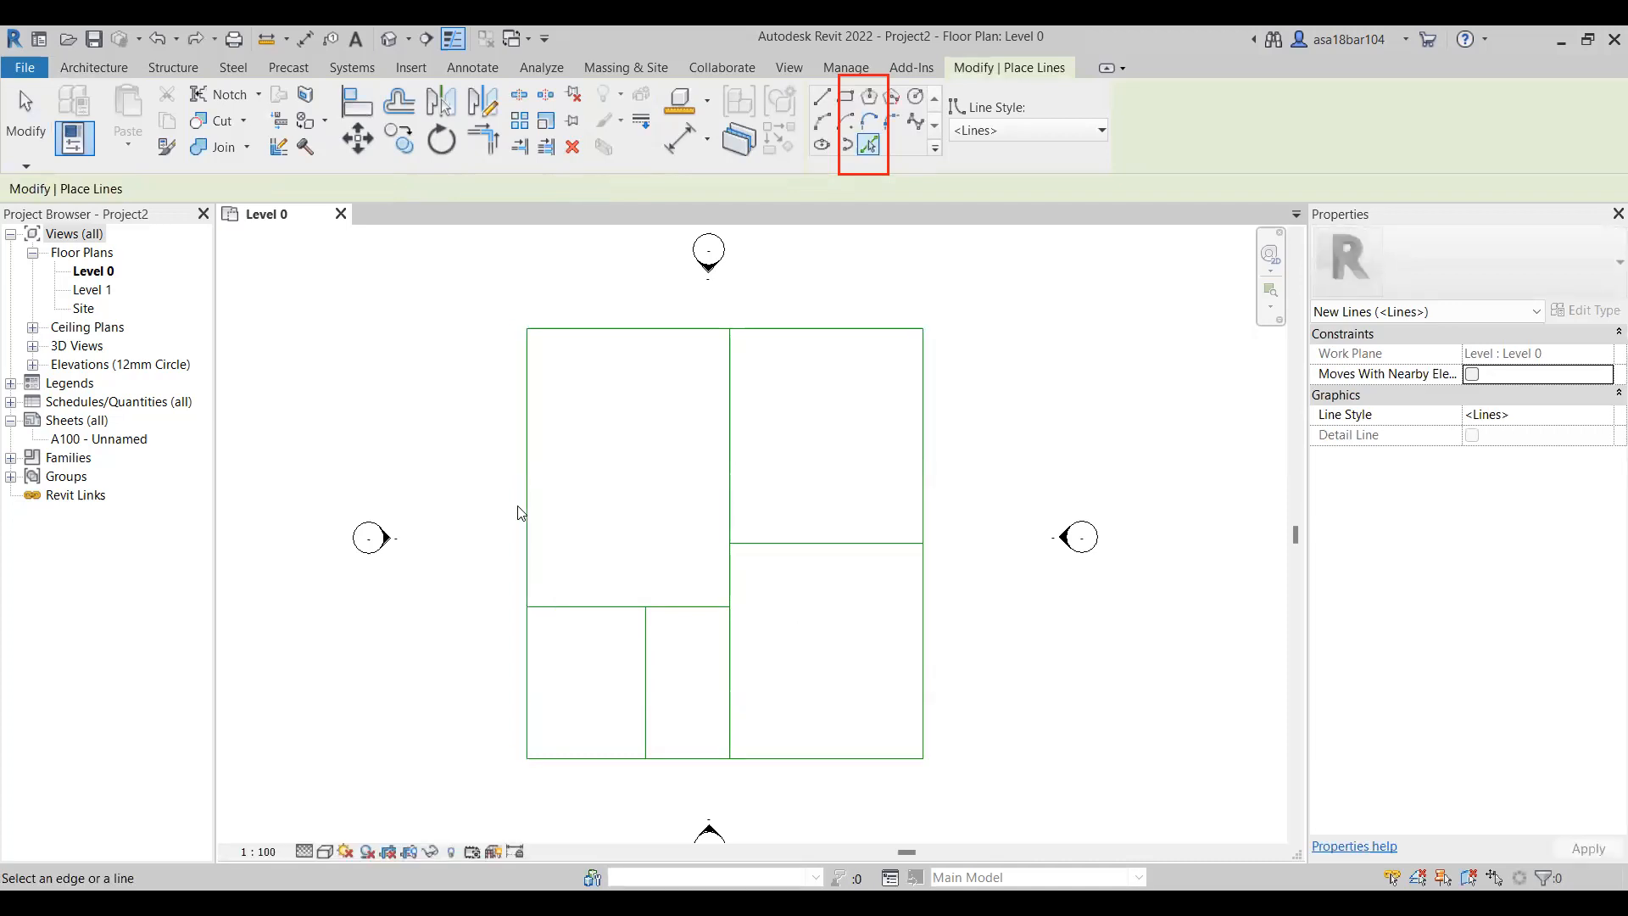
{"action": "scroll", "coordinate": [522, 592], "scroll_direction": "down", "scroll_amount": 1}
{"action": "key", "text": "Escape"}
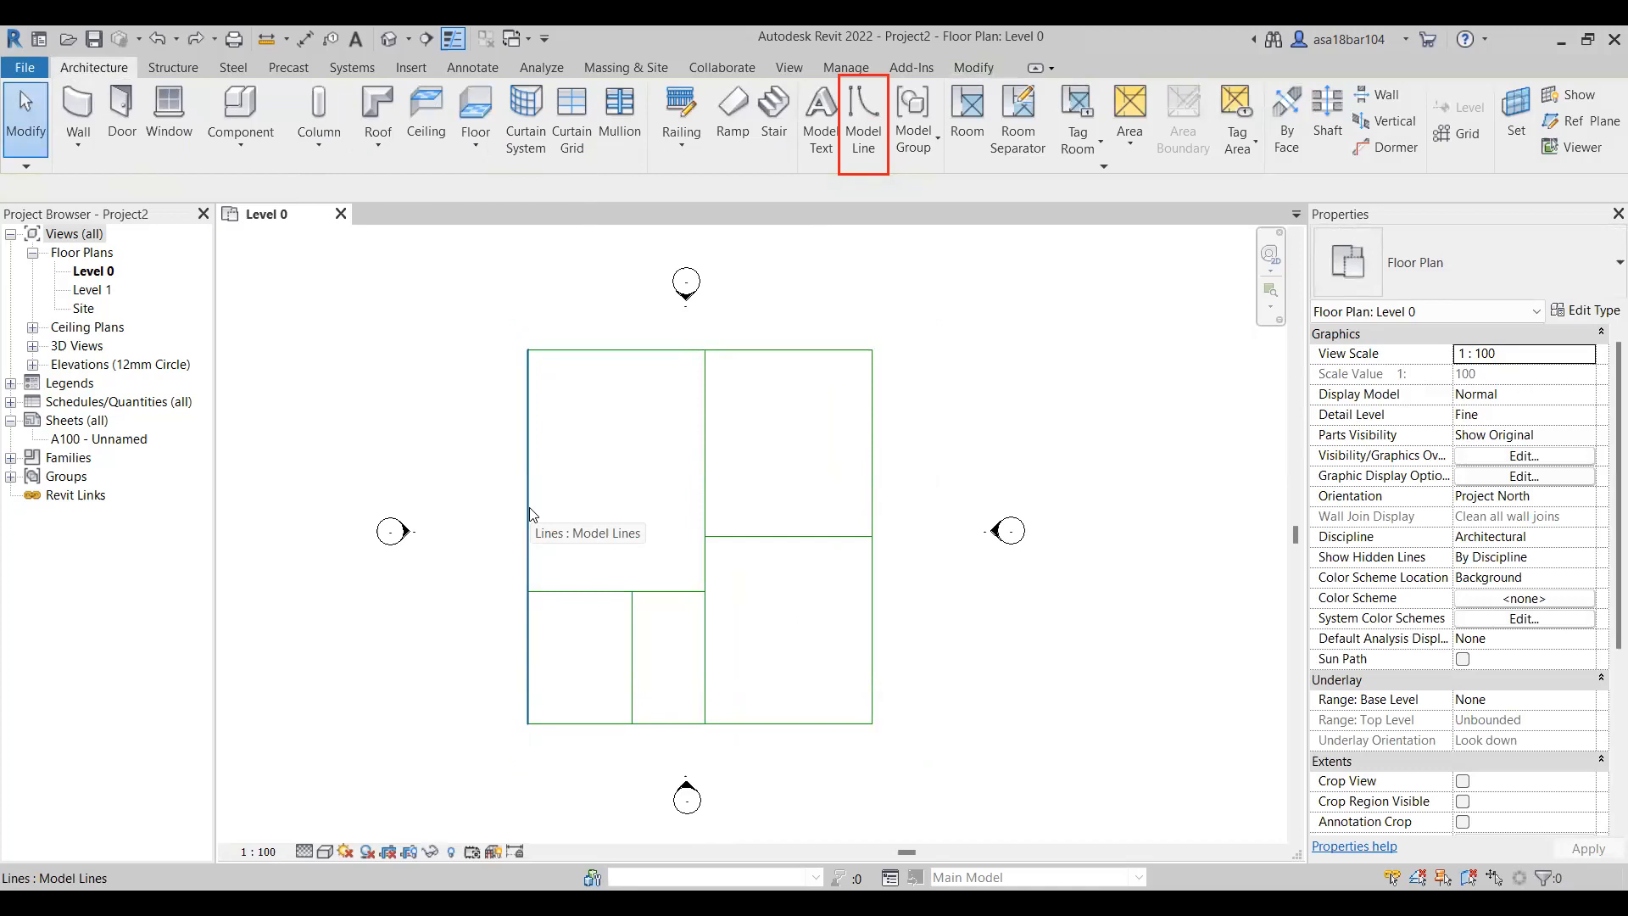
Start an architectural wall with the basic wall type Wall-Ext_215Bwk
{"action": "scroll", "coordinate": [822, 399], "scroll_direction": "down", "scroll_amount": 1}
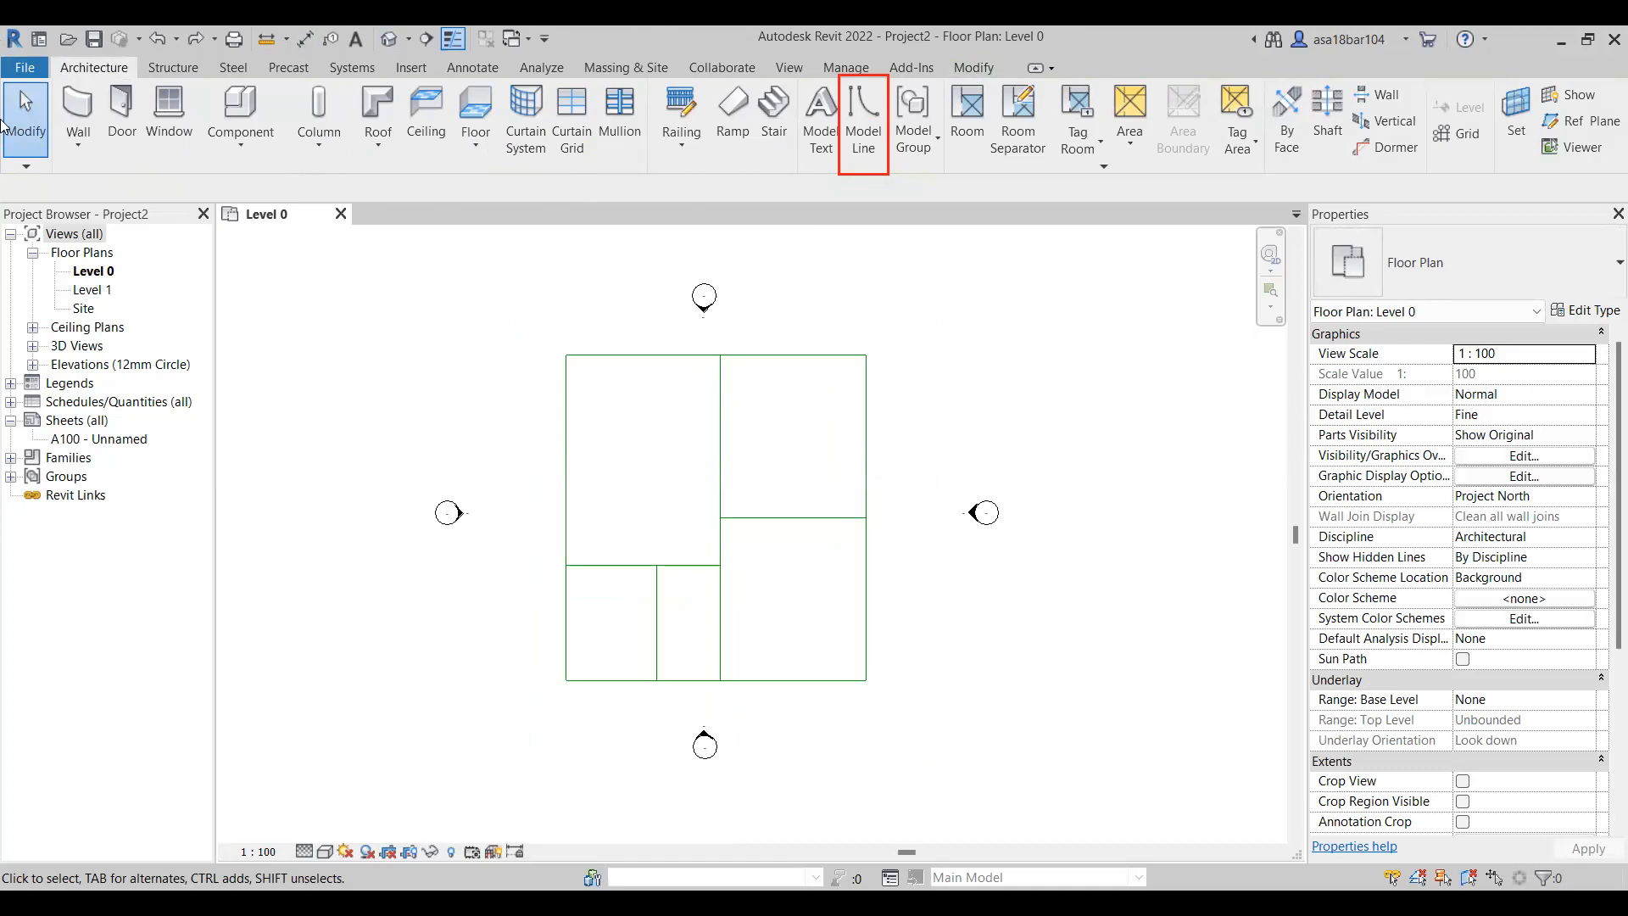
{"action": "left_click", "coordinate": [78, 140]}
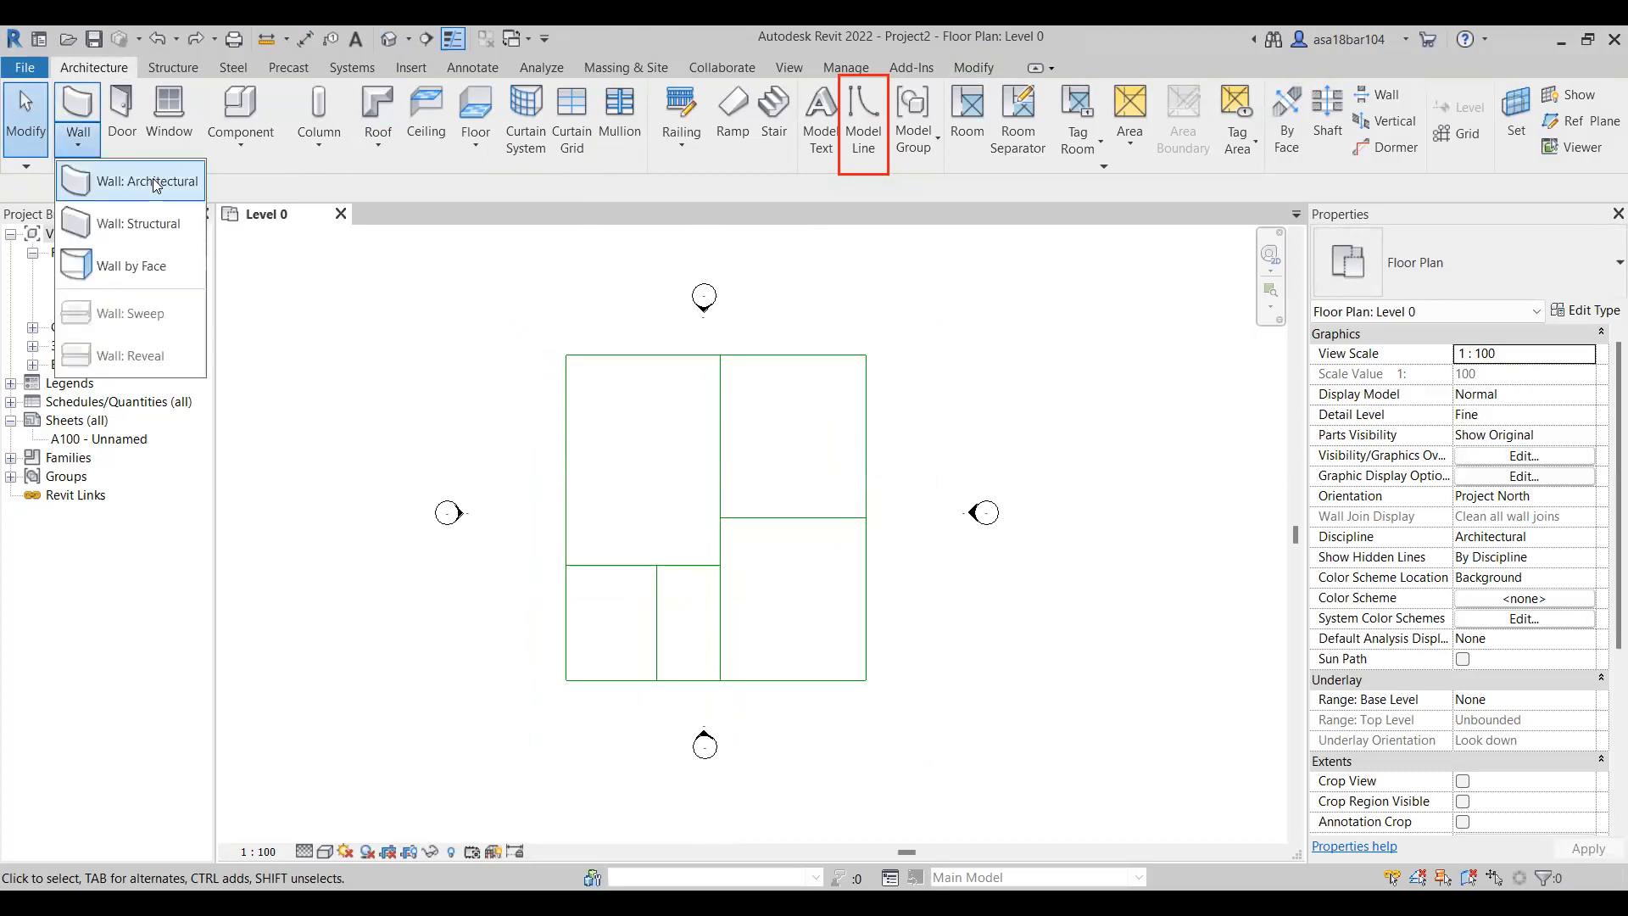
{"action": "left_click", "coordinate": [155, 182]}
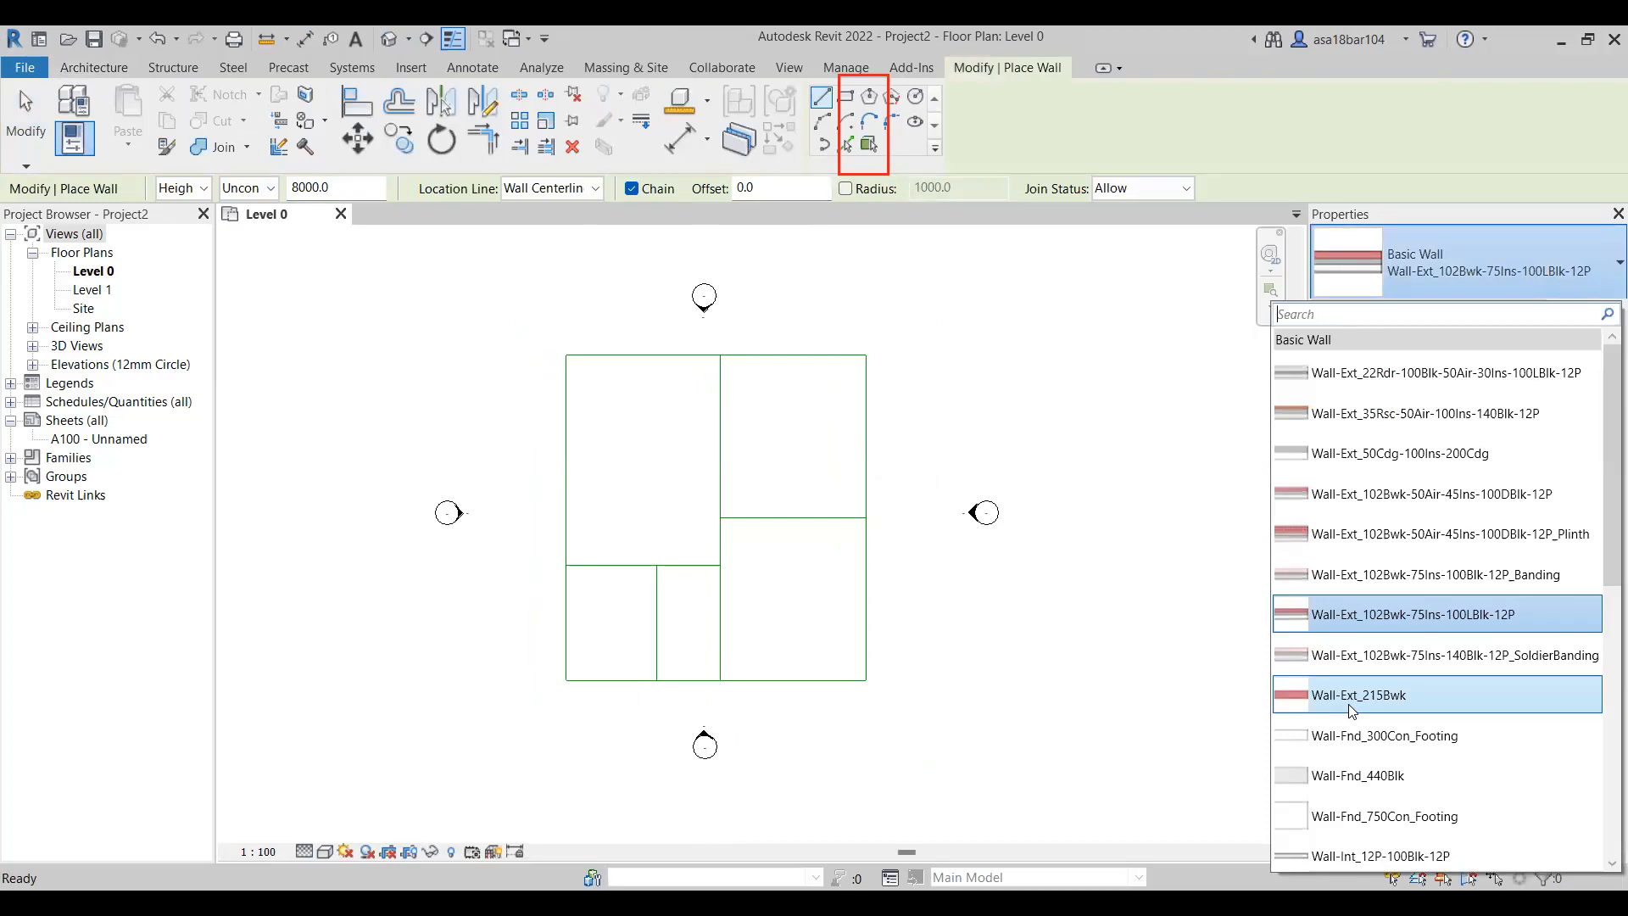
{"action": "left_click", "coordinate": [1353, 697]}
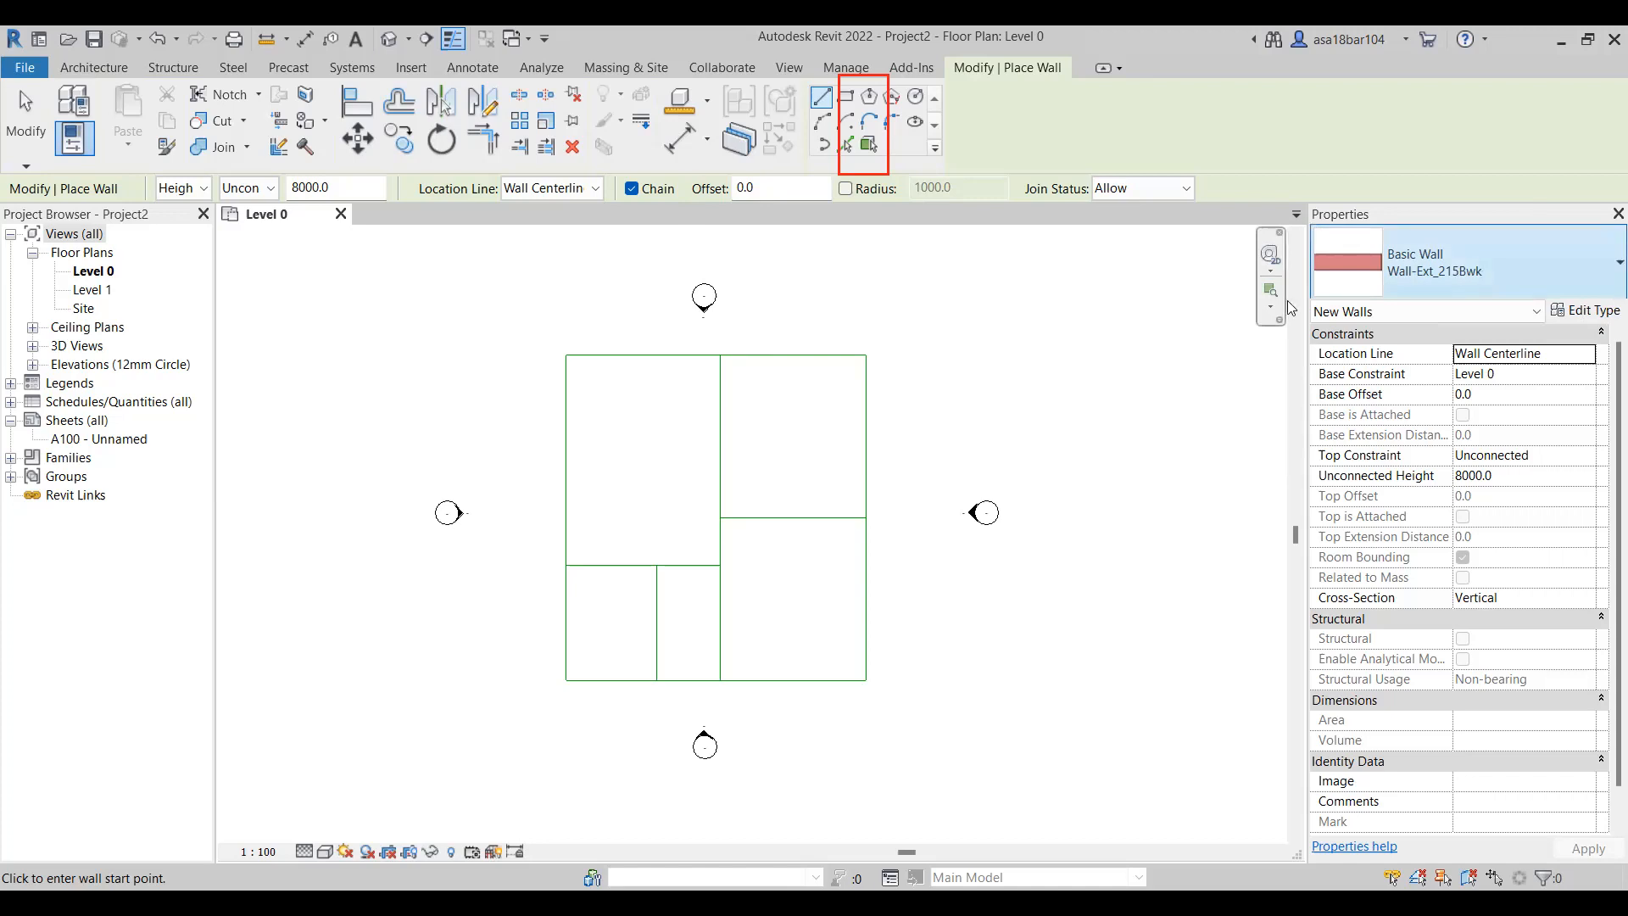
Duplicate the Wall-Ext_215Bwk wall type under the name Wall-Ext_230Bwk
{"action": "scroll", "coordinate": [659, 343], "scroll_direction": "up", "scroll_amount": 1}
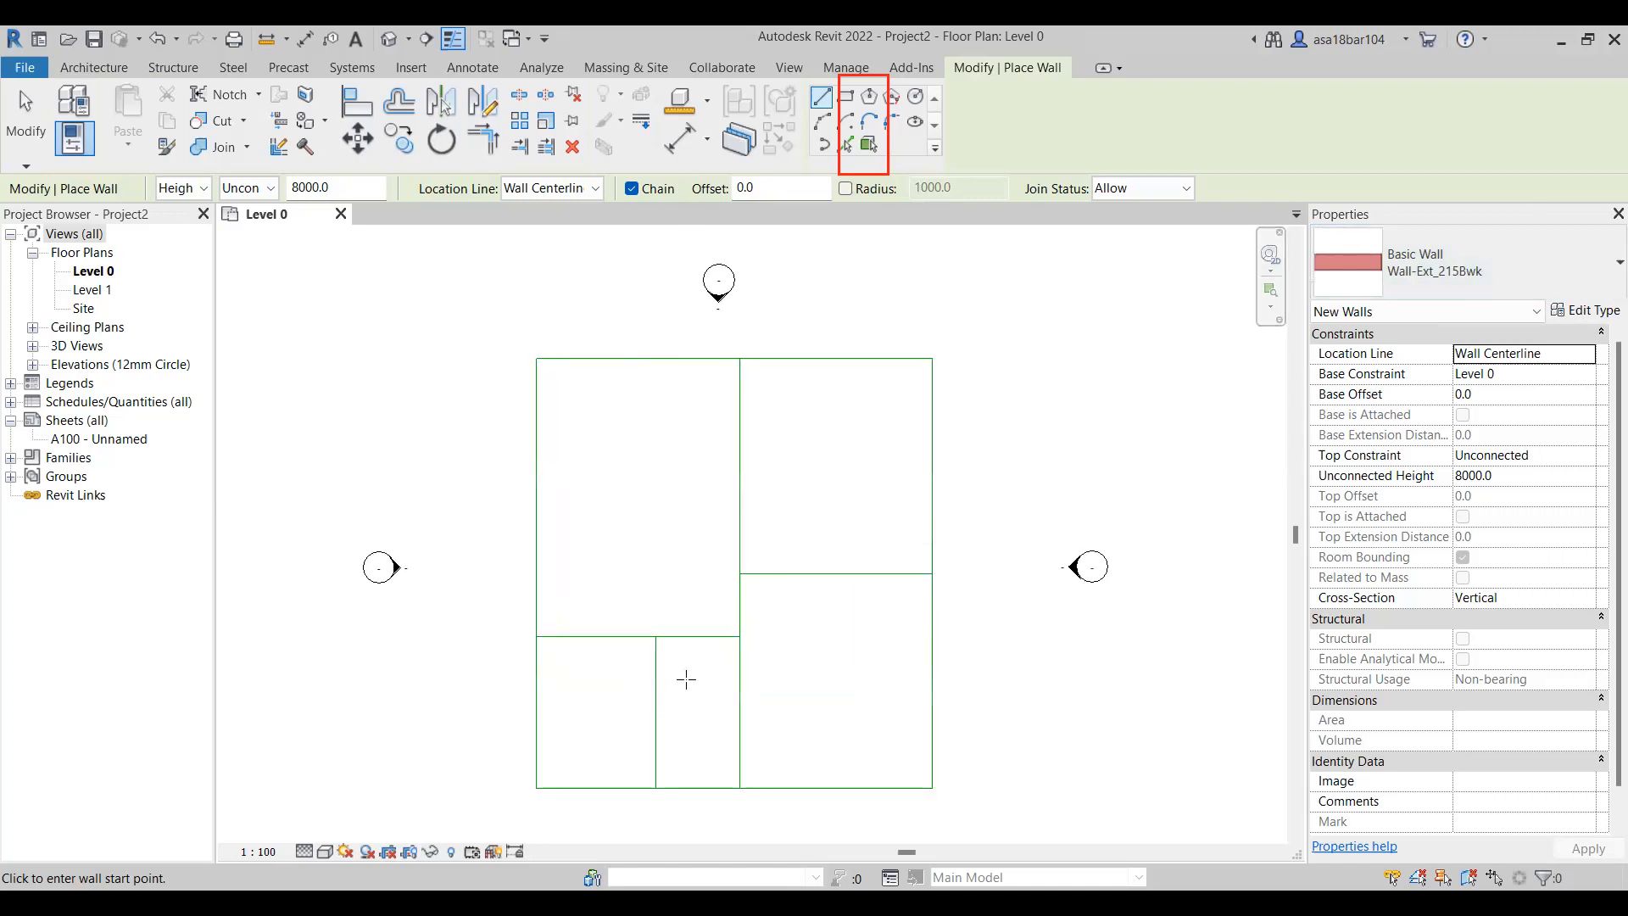
{"action": "left_click", "coordinate": [1594, 310]}
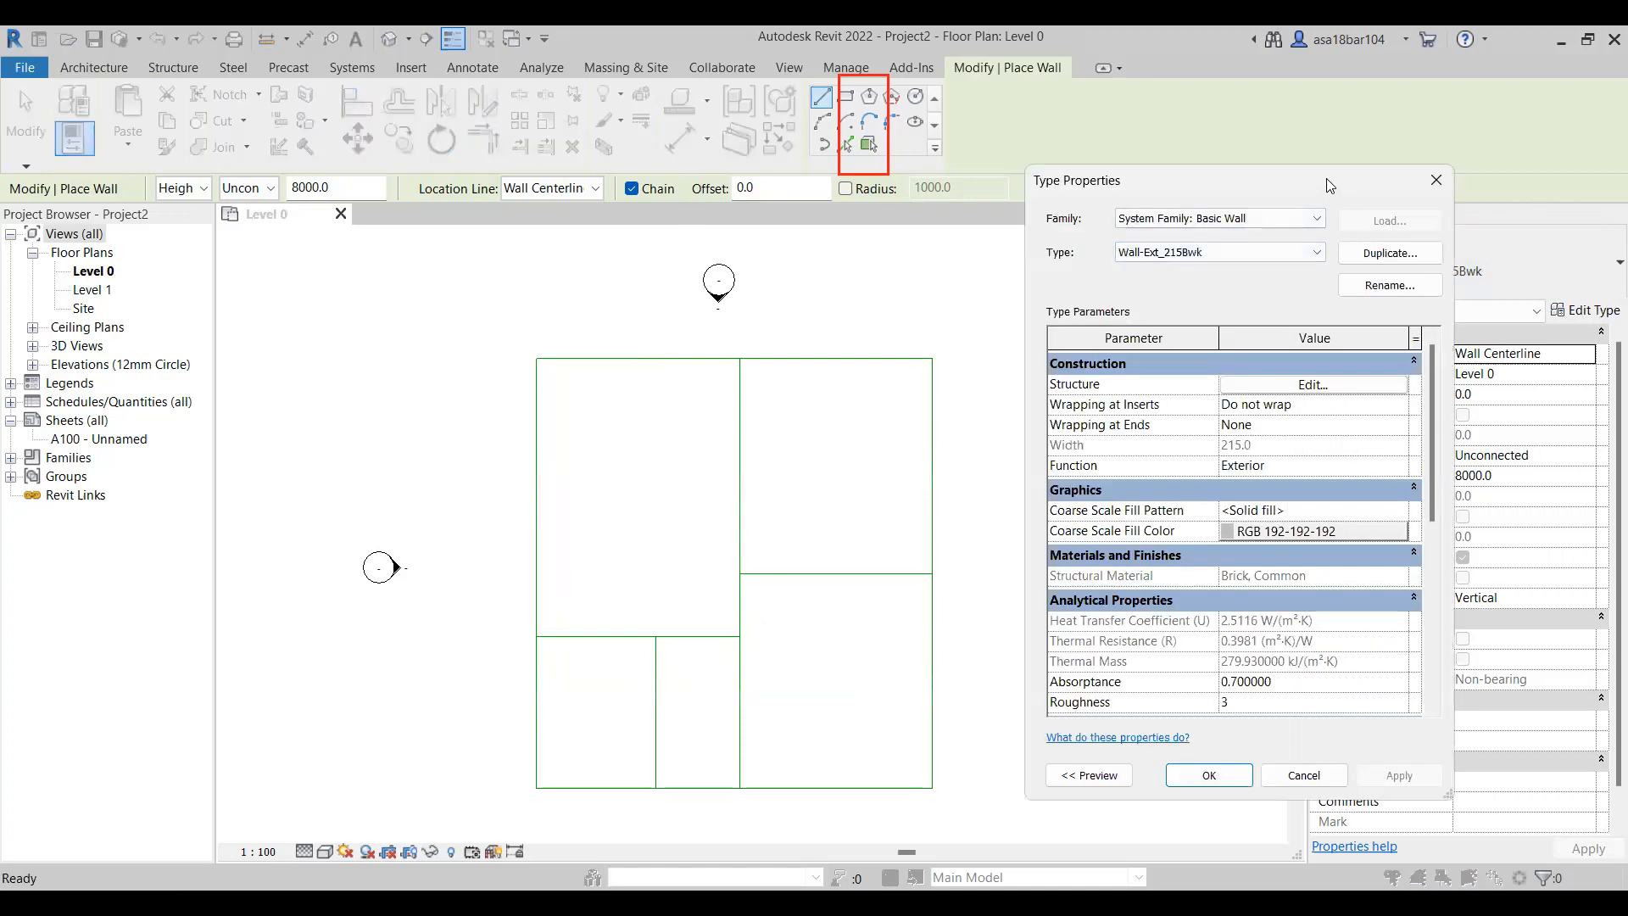
{"action": "left_click_drag", "start_coordinate": [1327, 184], "coordinate": [1219, 125]}
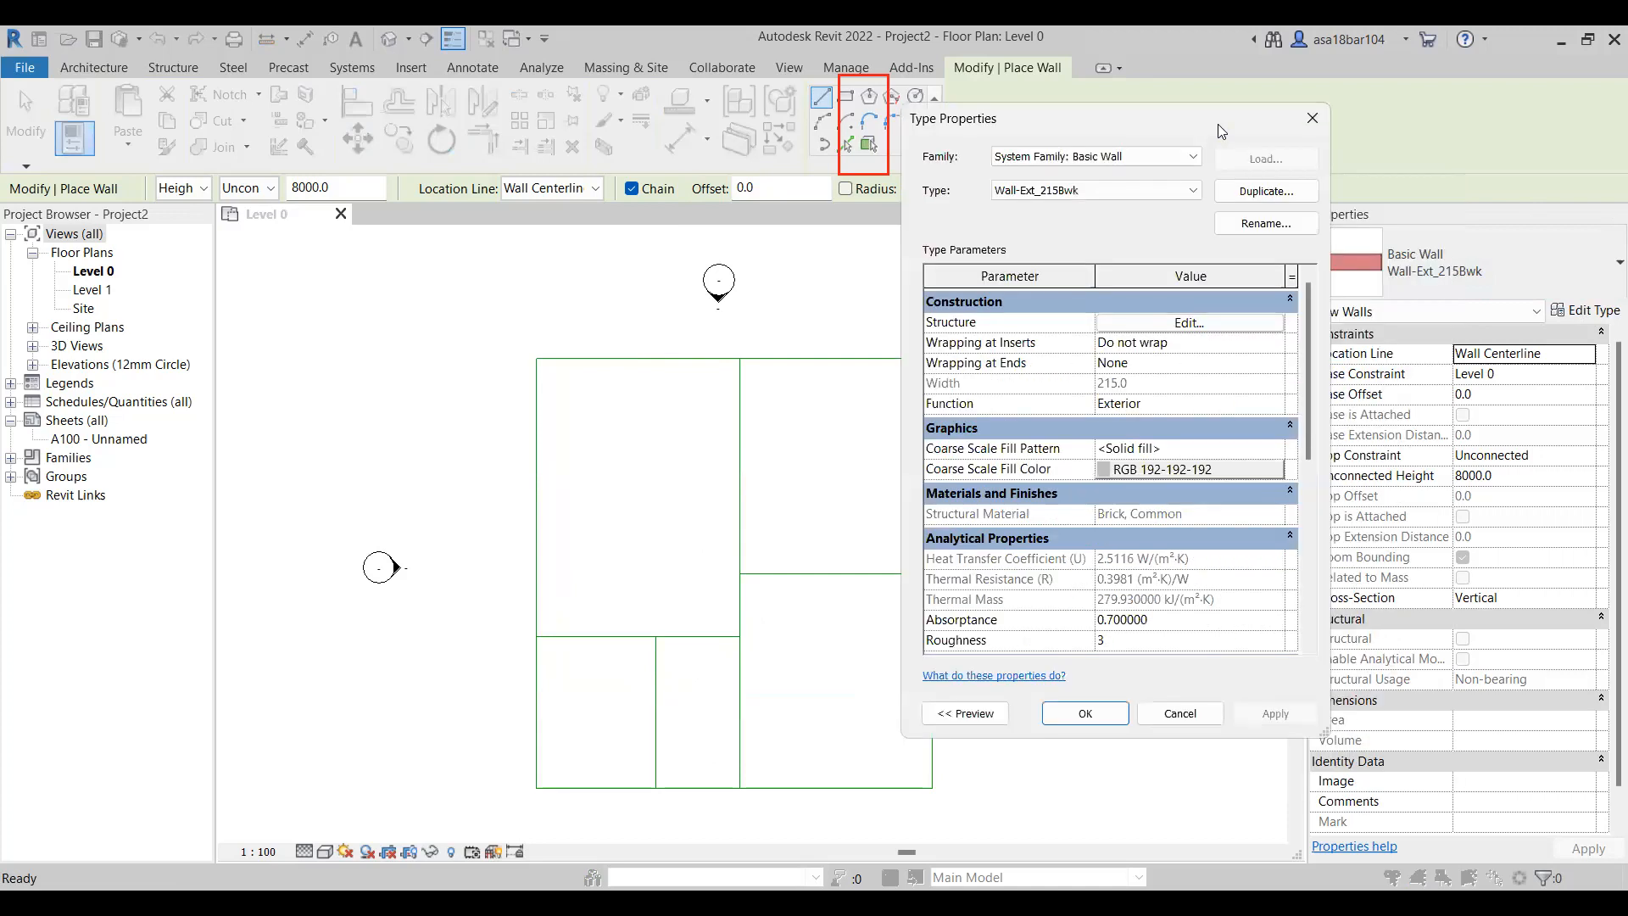
{"action": "left_click", "coordinate": [1303, 194]}
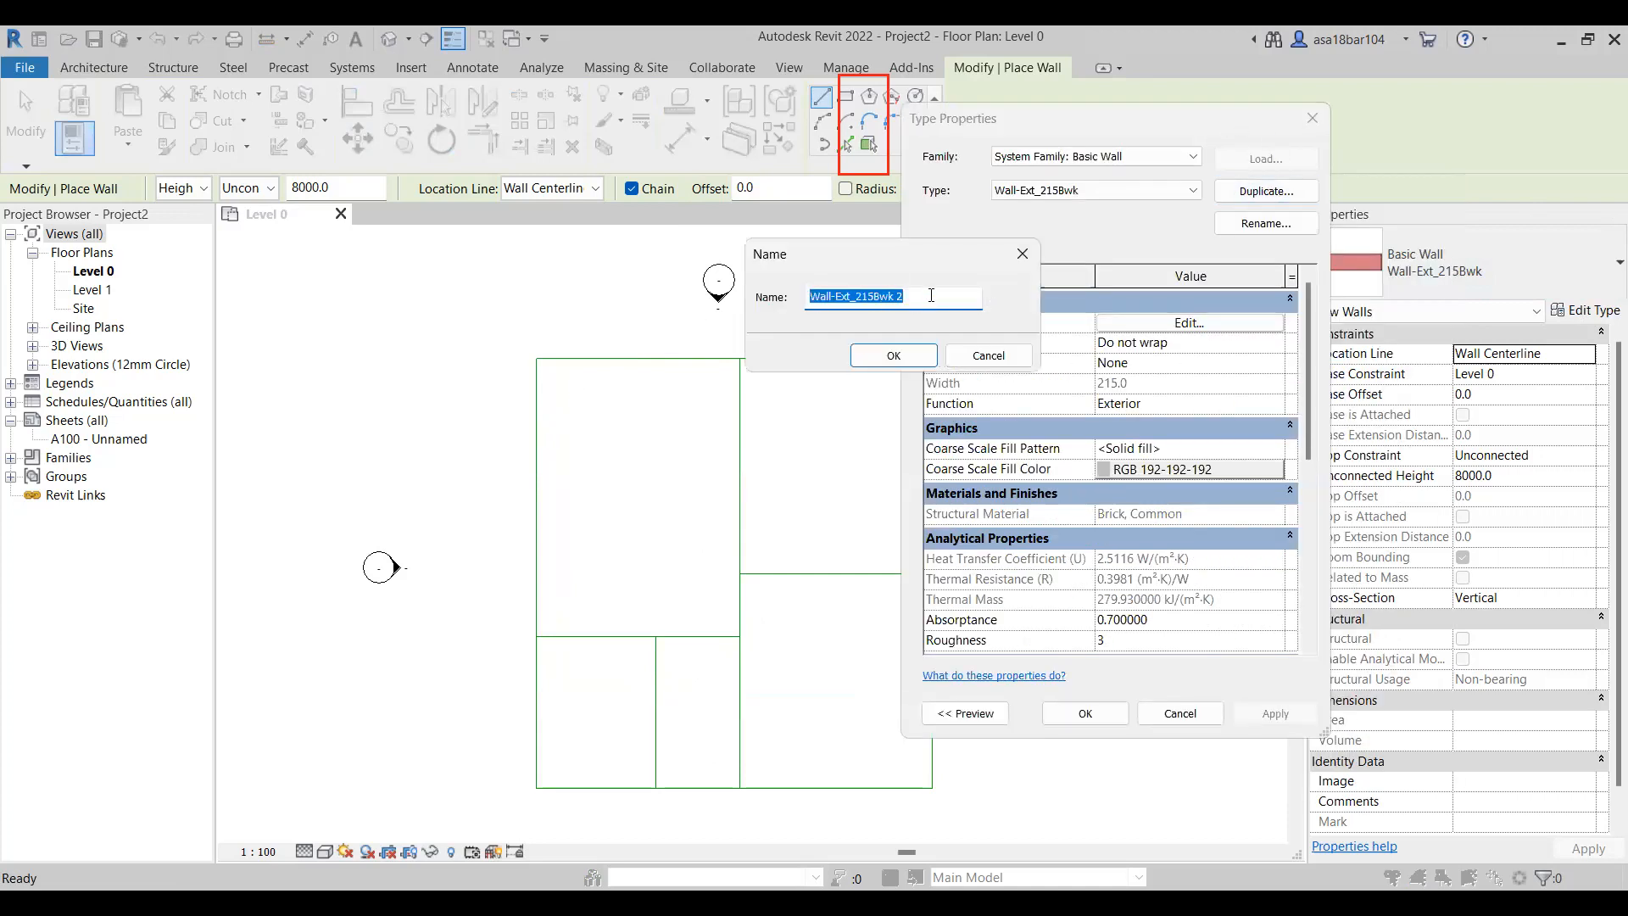
{"action": "left_click", "coordinate": [931, 295]}
{"action": "key", "text": "BackSpace"}
{"action": "key", "text": "BackSpace"}
{"action": "left_click_drag", "start_coordinate": [856, 297], "coordinate": [877, 299]}
{"action": "type", "text": "230"}
{"action": "left_click", "coordinate": [878, 360]}
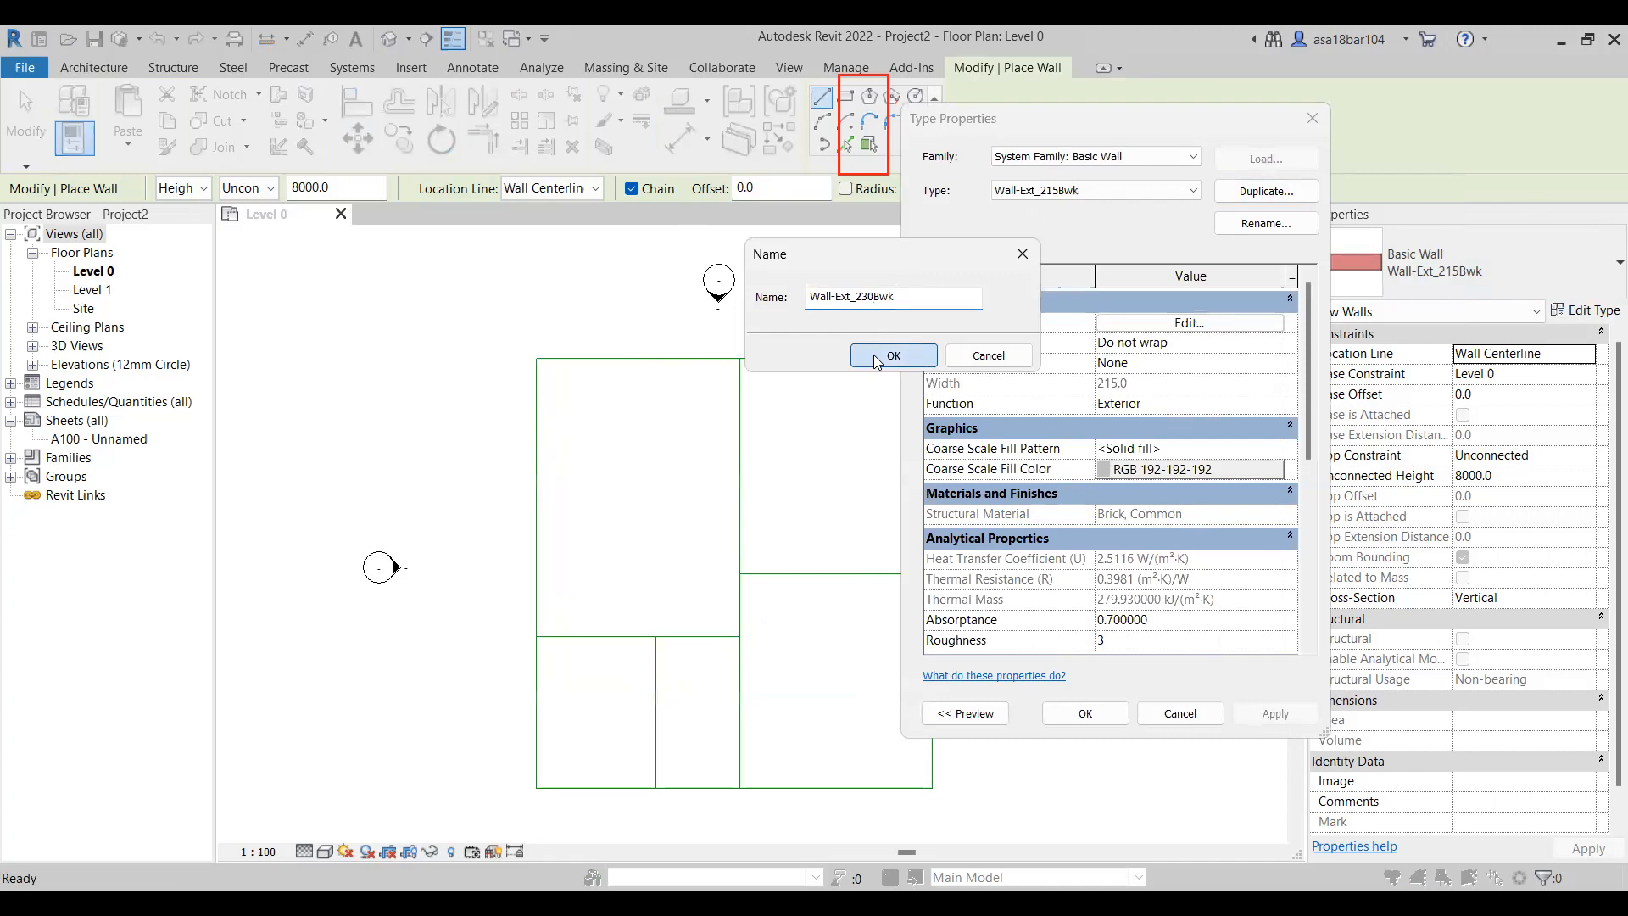
Set the brick structure layer of the Wall-Ext_230Bwk type to 230 mm thick and apply the type
{"action": "left_click", "coordinate": [1229, 324]}
{"action": "left_click", "coordinate": [1100, 336]}
{"action": "left_click_drag", "start_coordinate": [1099, 336], "coordinate": [1080, 337]}
{"action": "type", "text": "230"}
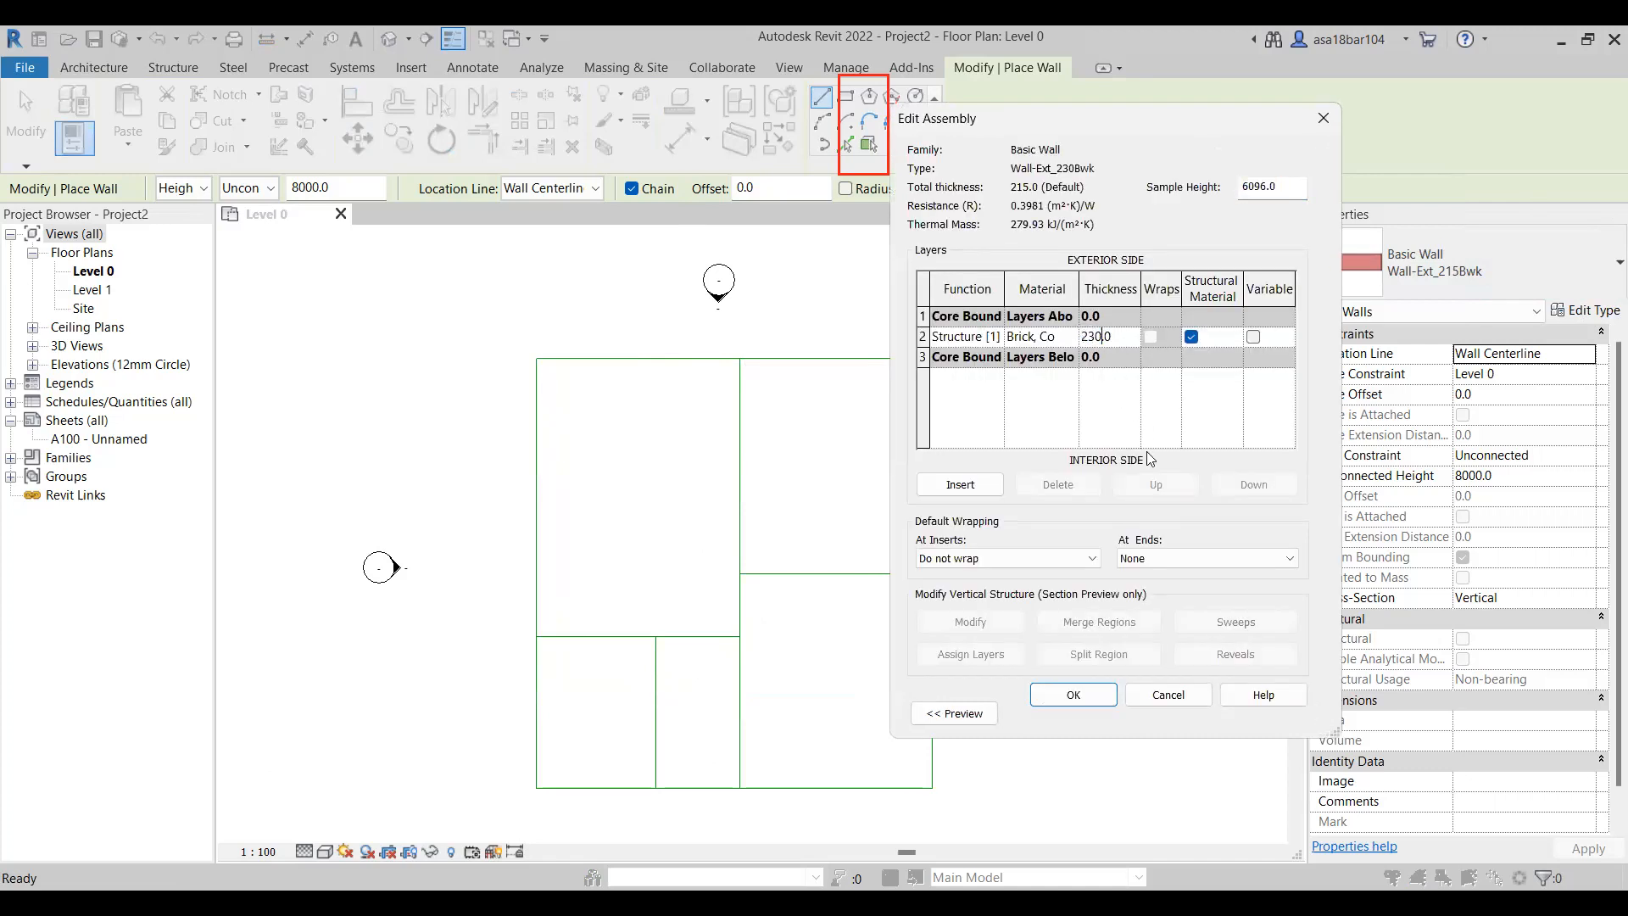
{"action": "left_click", "coordinate": [1104, 700]}
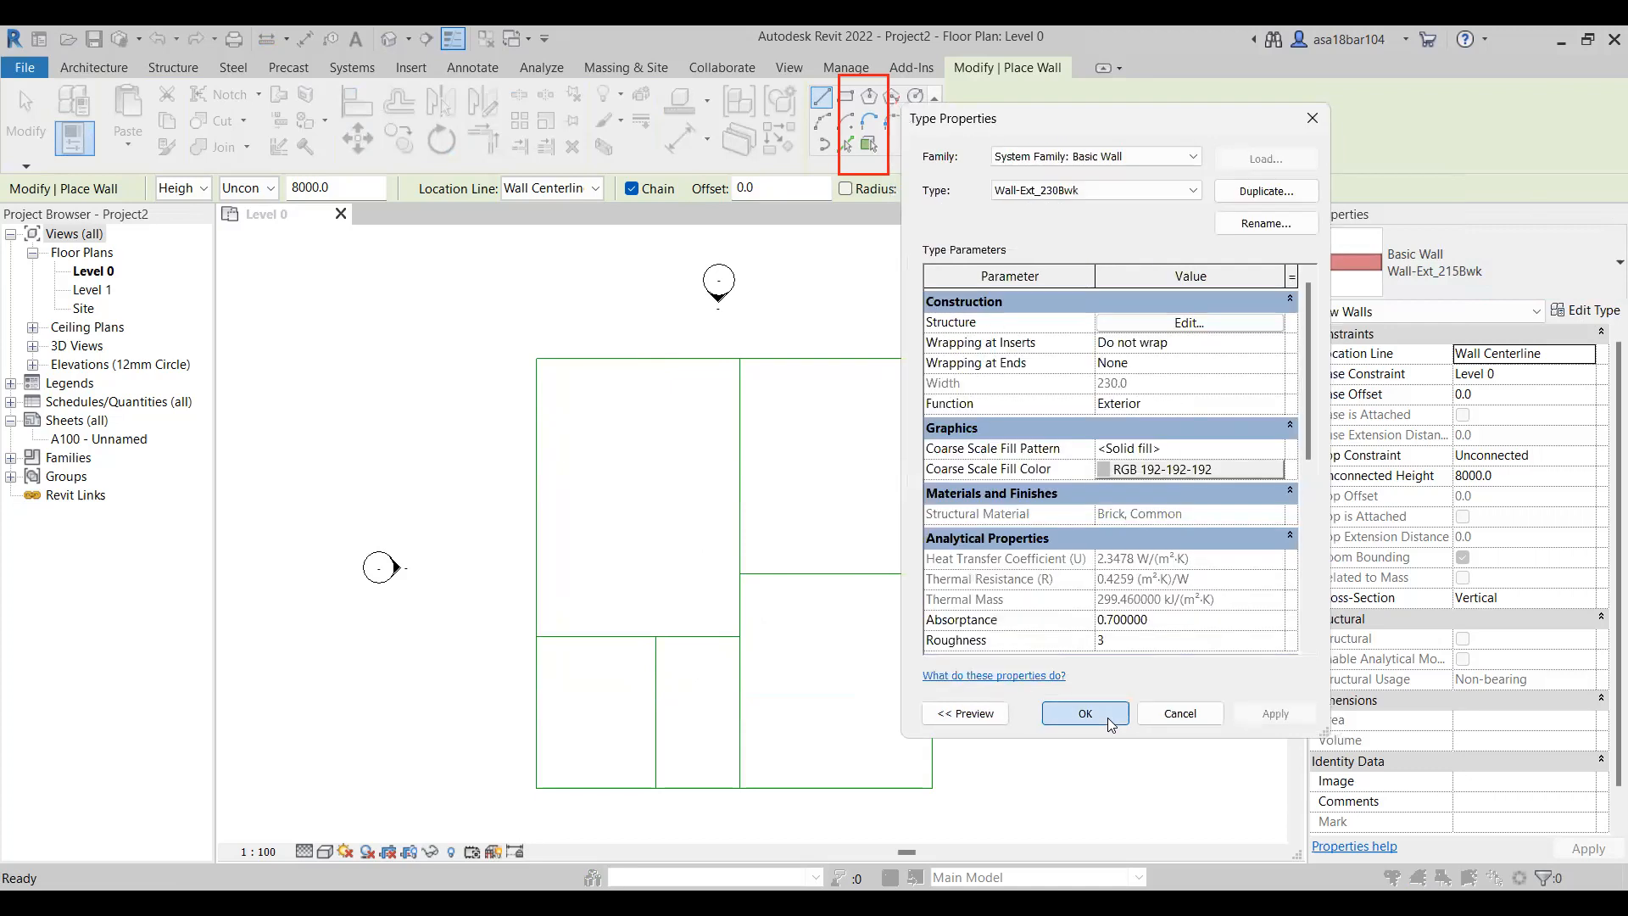
{"action": "left_click", "coordinate": [1085, 713]}
{"action": "left_click", "coordinate": [536, 357]}
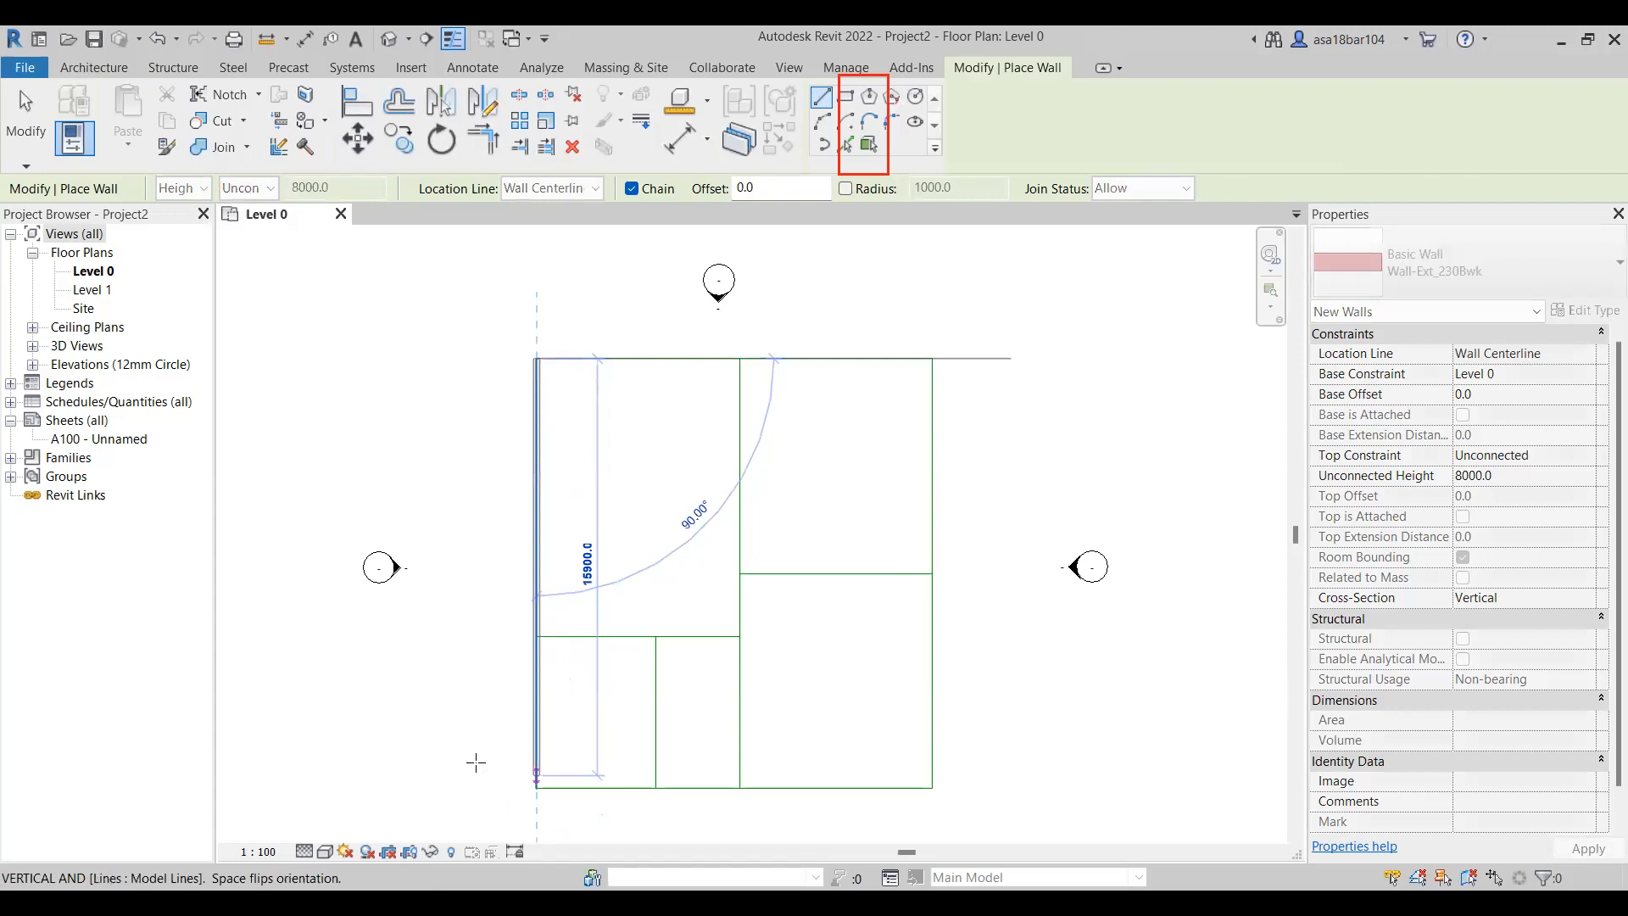
{"action": "scroll", "coordinate": [476, 762], "scroll_direction": "up", "scroll_amount": 3}
{"action": "scroll", "coordinate": [475, 762], "scroll_direction": "down", "scroll_amount": 3}
{"action": "key", "text": "Escape"}
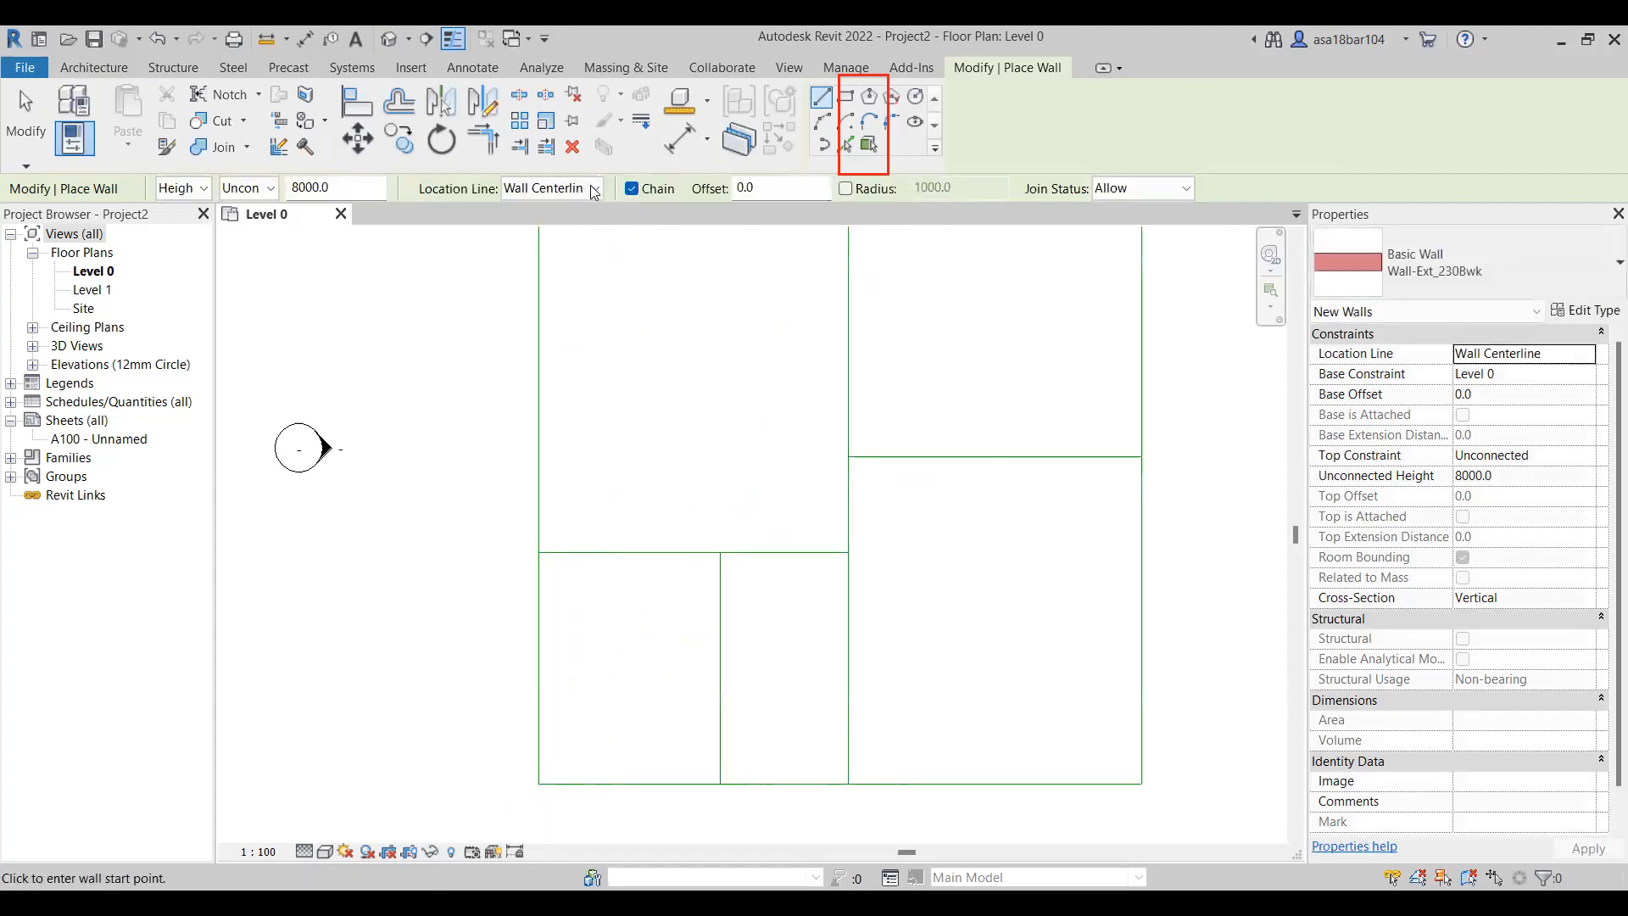
Place Wall-Ext_230Bwk walls along the four outer model lines using Pick Lines, with the location line at Finish Face: Interior
{"action": "left_click", "coordinate": [595, 189]}
{"action": "left_click", "coordinate": [597, 260]}
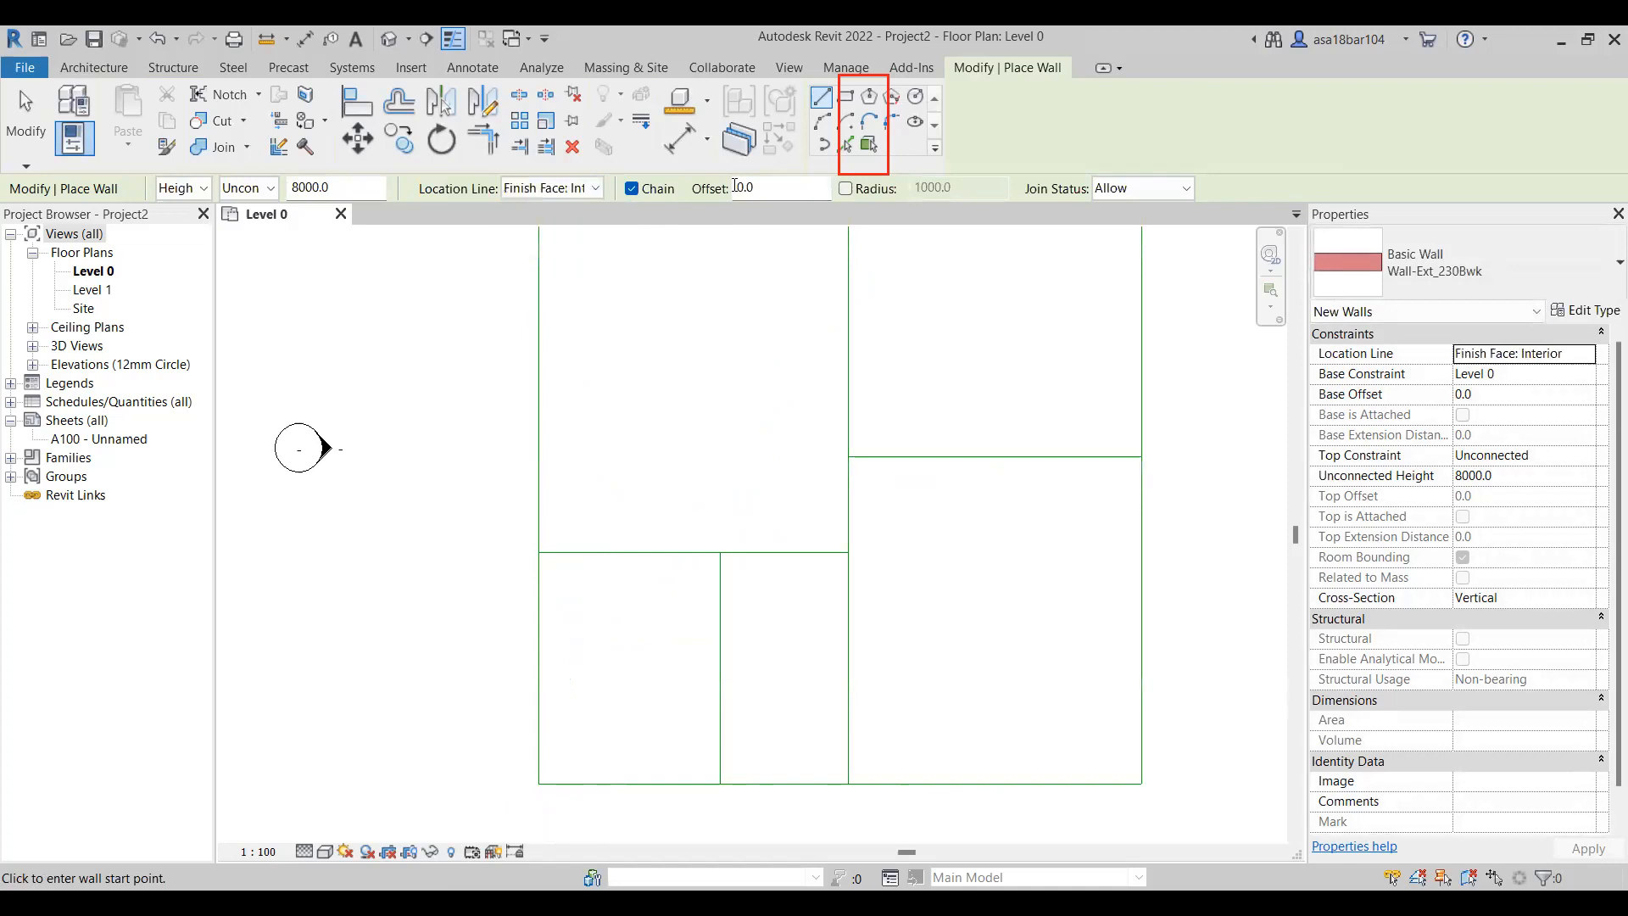
{"action": "key", "text": "p"}
{"action": "key", "text": "k"}
{"action": "scroll", "coordinate": [534, 560], "scroll_direction": "down", "scroll_amount": 2}
{"action": "scroll", "coordinate": [516, 334], "scroll_direction": "up", "scroll_amount": 3}
{"action": "left_click", "coordinate": [473, 363]}
{"action": "left_click", "coordinate": [581, 303]}
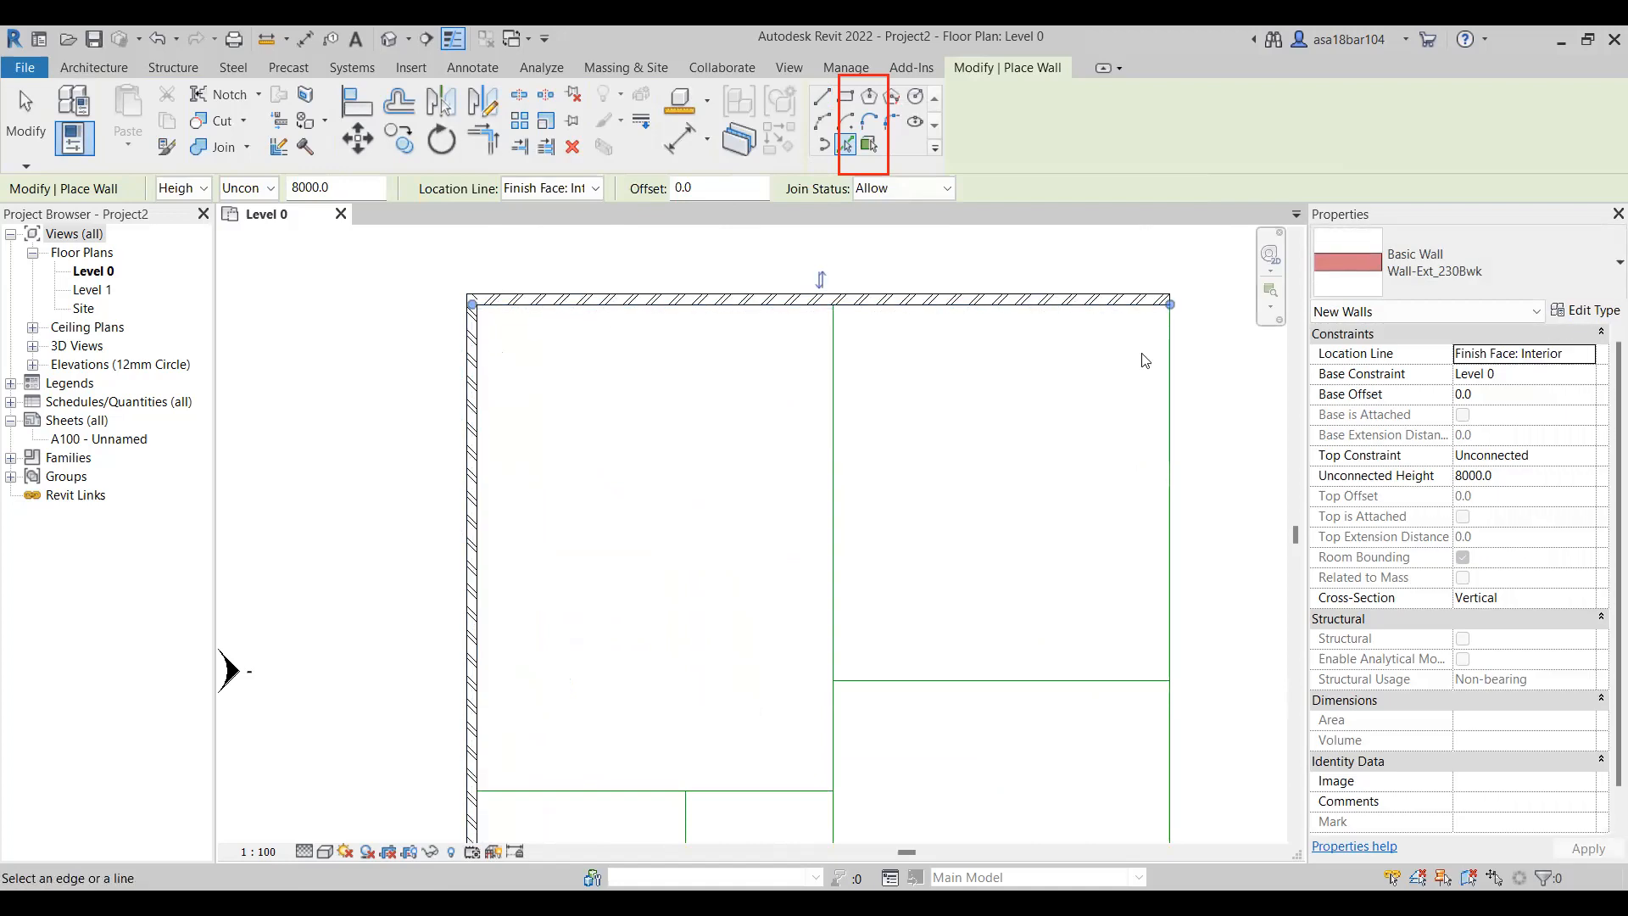
{"action": "left_click", "coordinate": [1170, 374]}
{"action": "scroll", "coordinate": [933, 632], "scroll_direction": "down", "scroll_amount": 3}
{"action": "scroll", "coordinate": [931, 638], "scroll_direction": "up", "scroll_amount": 2}
{"action": "left_click", "coordinate": [774, 644]}
{"action": "scroll", "coordinate": [792, 674], "scroll_direction": "down", "scroll_amount": 2}
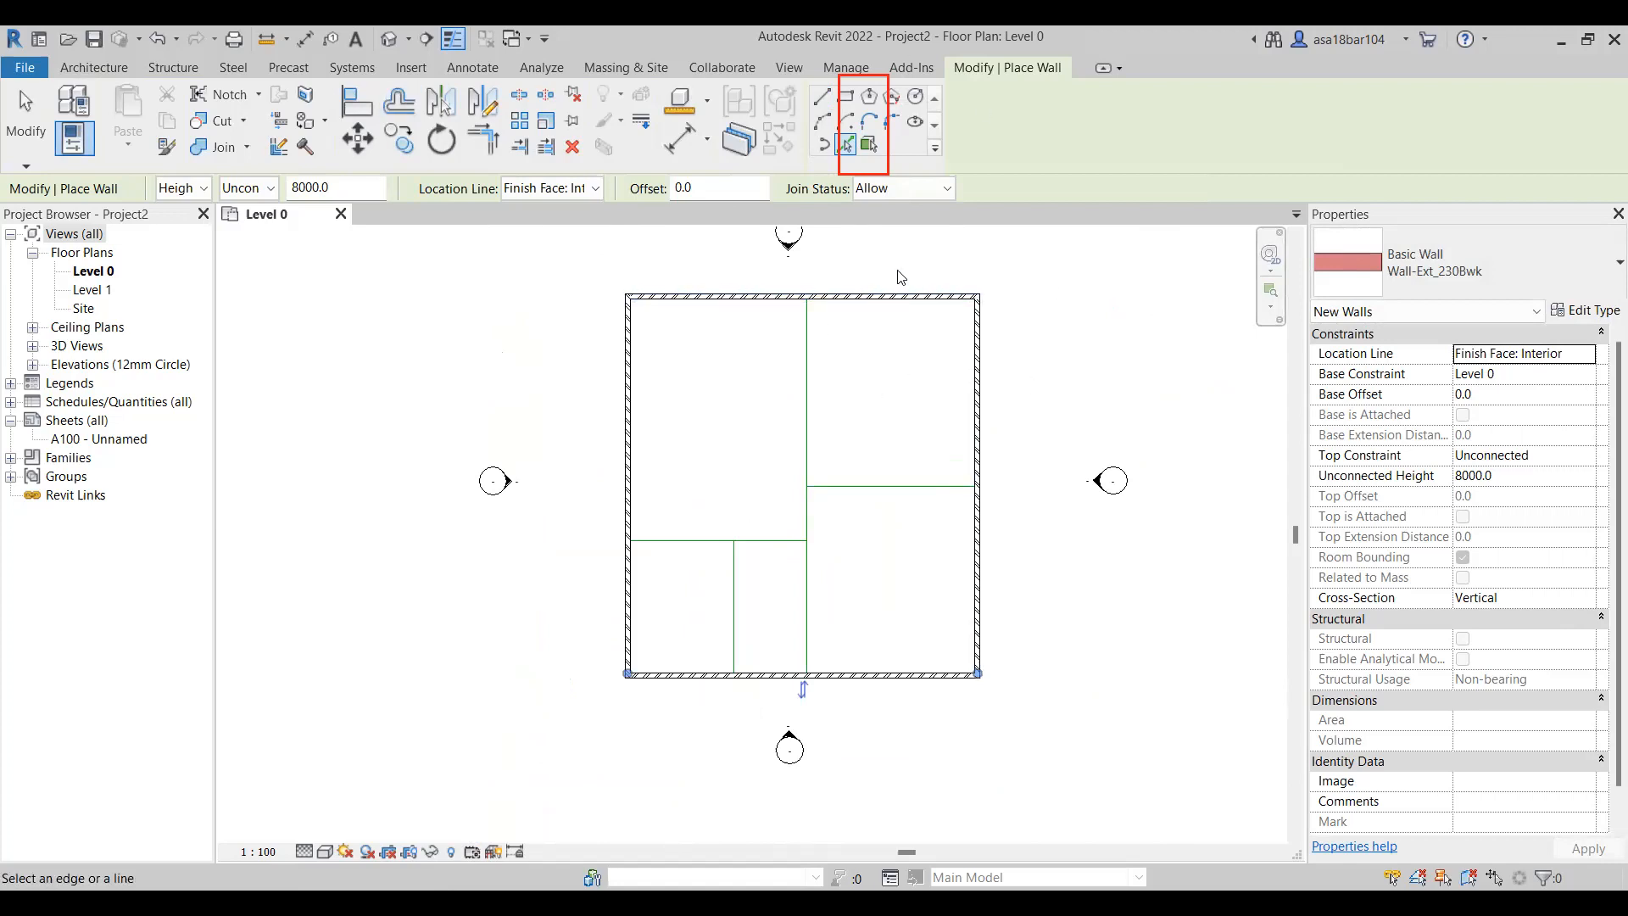
Duplicate the Wall-Ext_230Bwk wall type under the name Wall-Int_115Bwk
{"action": "left_click", "coordinate": [1601, 311]}
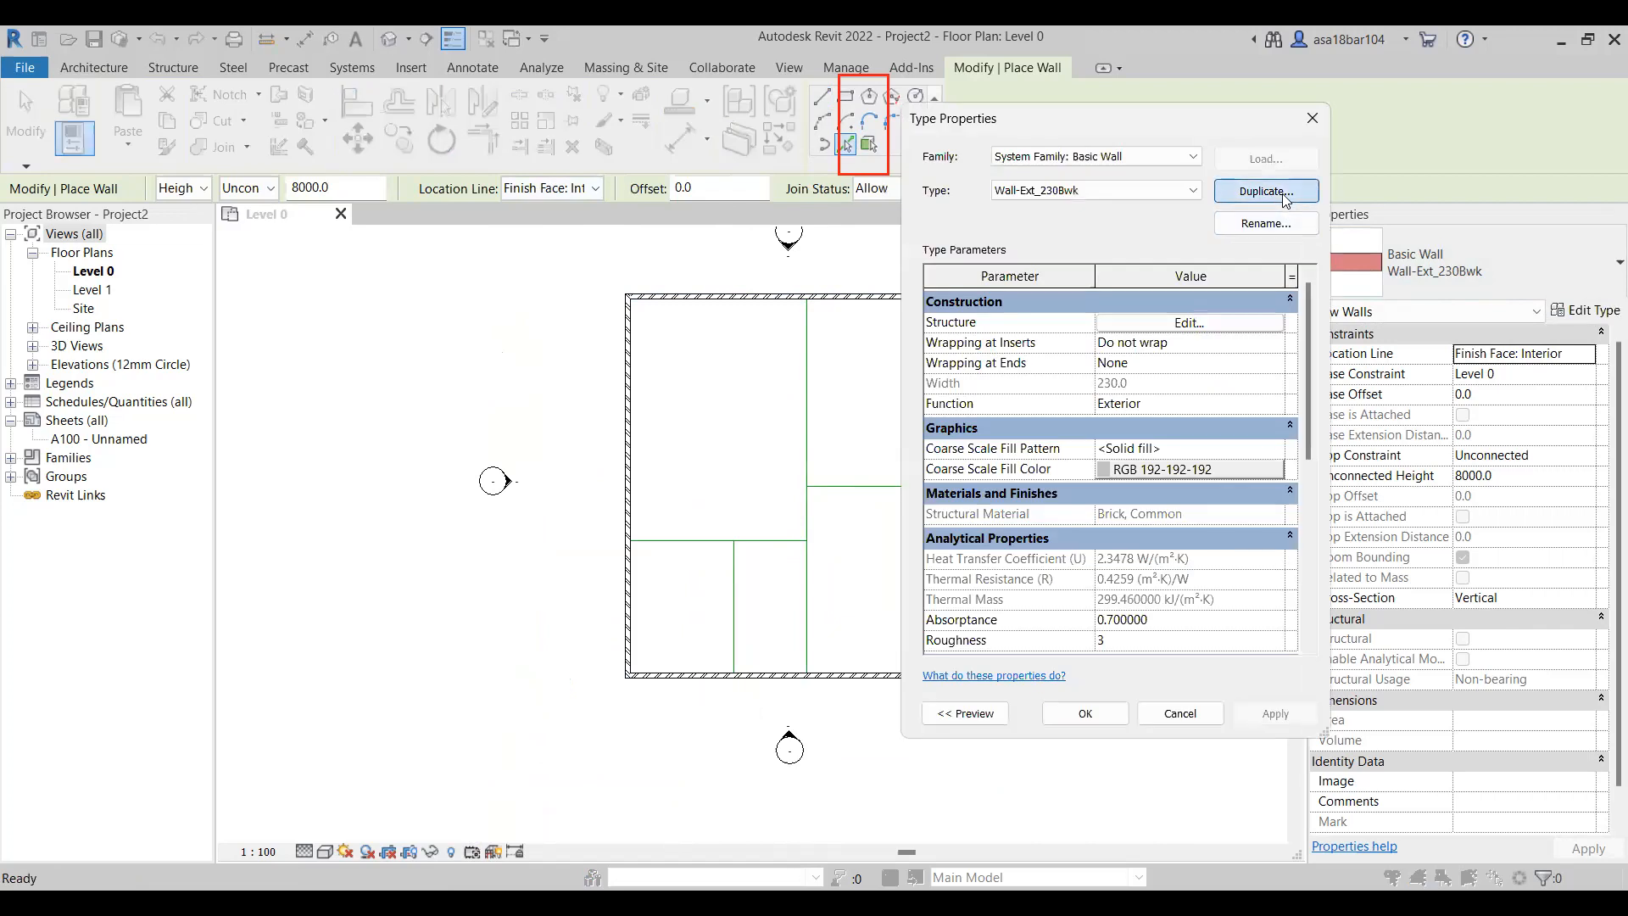
{"action": "left_click", "coordinate": [1266, 190]}
{"action": "left_click", "coordinate": [832, 296]}
{"action": "left_click_drag", "start_coordinate": [835, 296], "coordinate": [845, 300]}
{"action": "type", "text": "Int_230Bwk 2"}
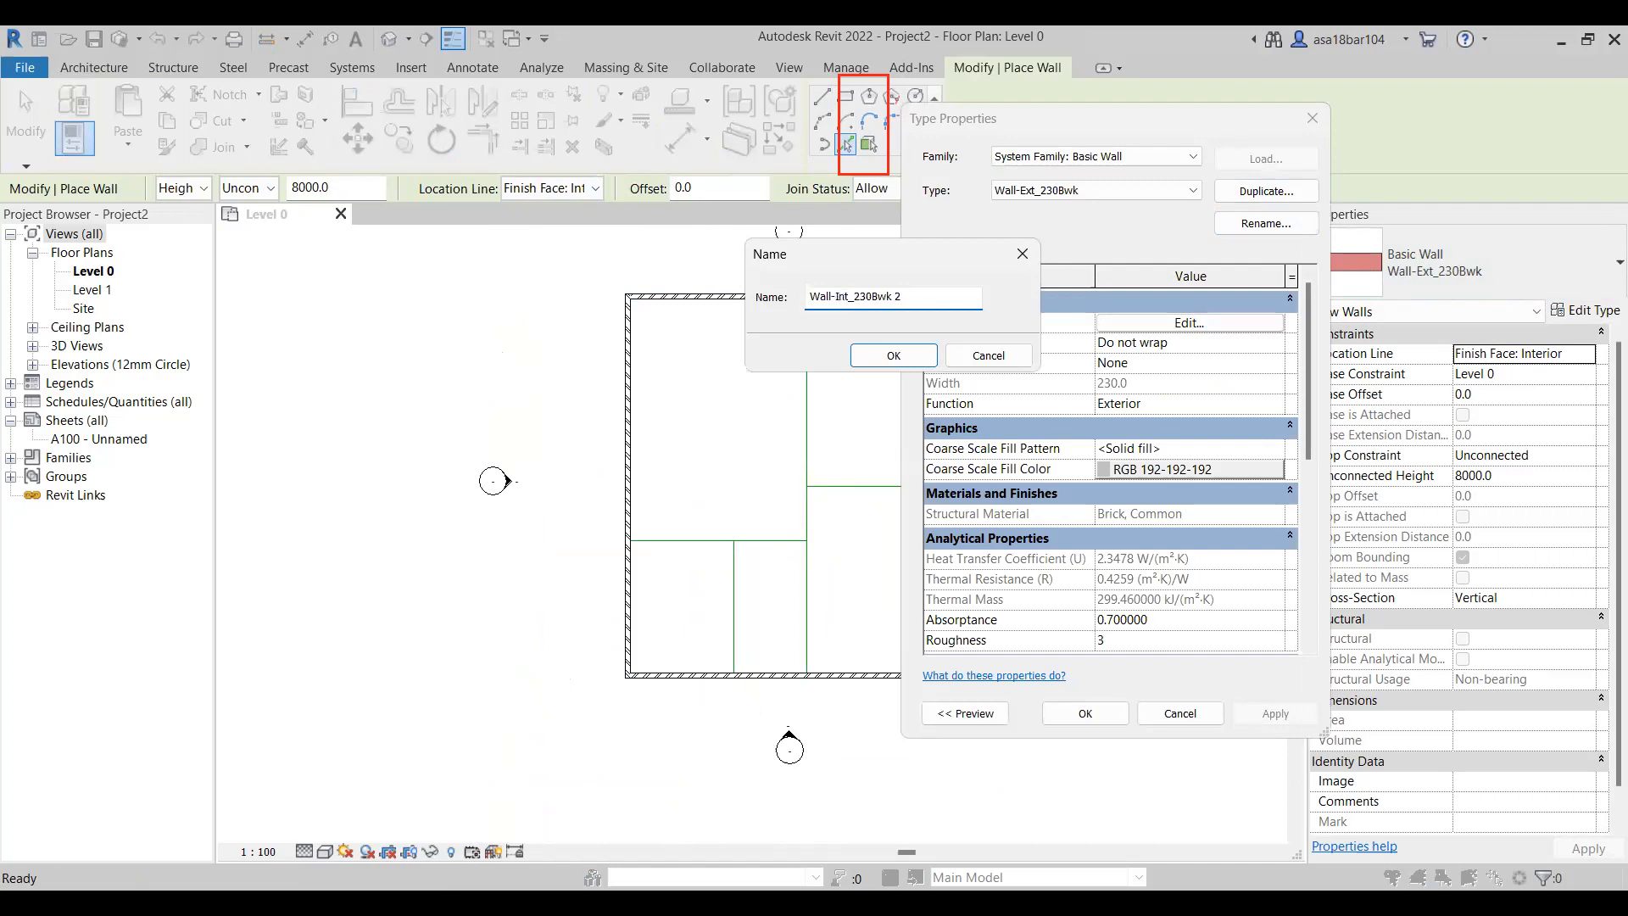
{"action": "left_click_drag", "start_coordinate": [853, 296], "coordinate": [890, 297]}
{"action": "type", "text": "115"}
{"action": "key", "text": "BackSpace"}
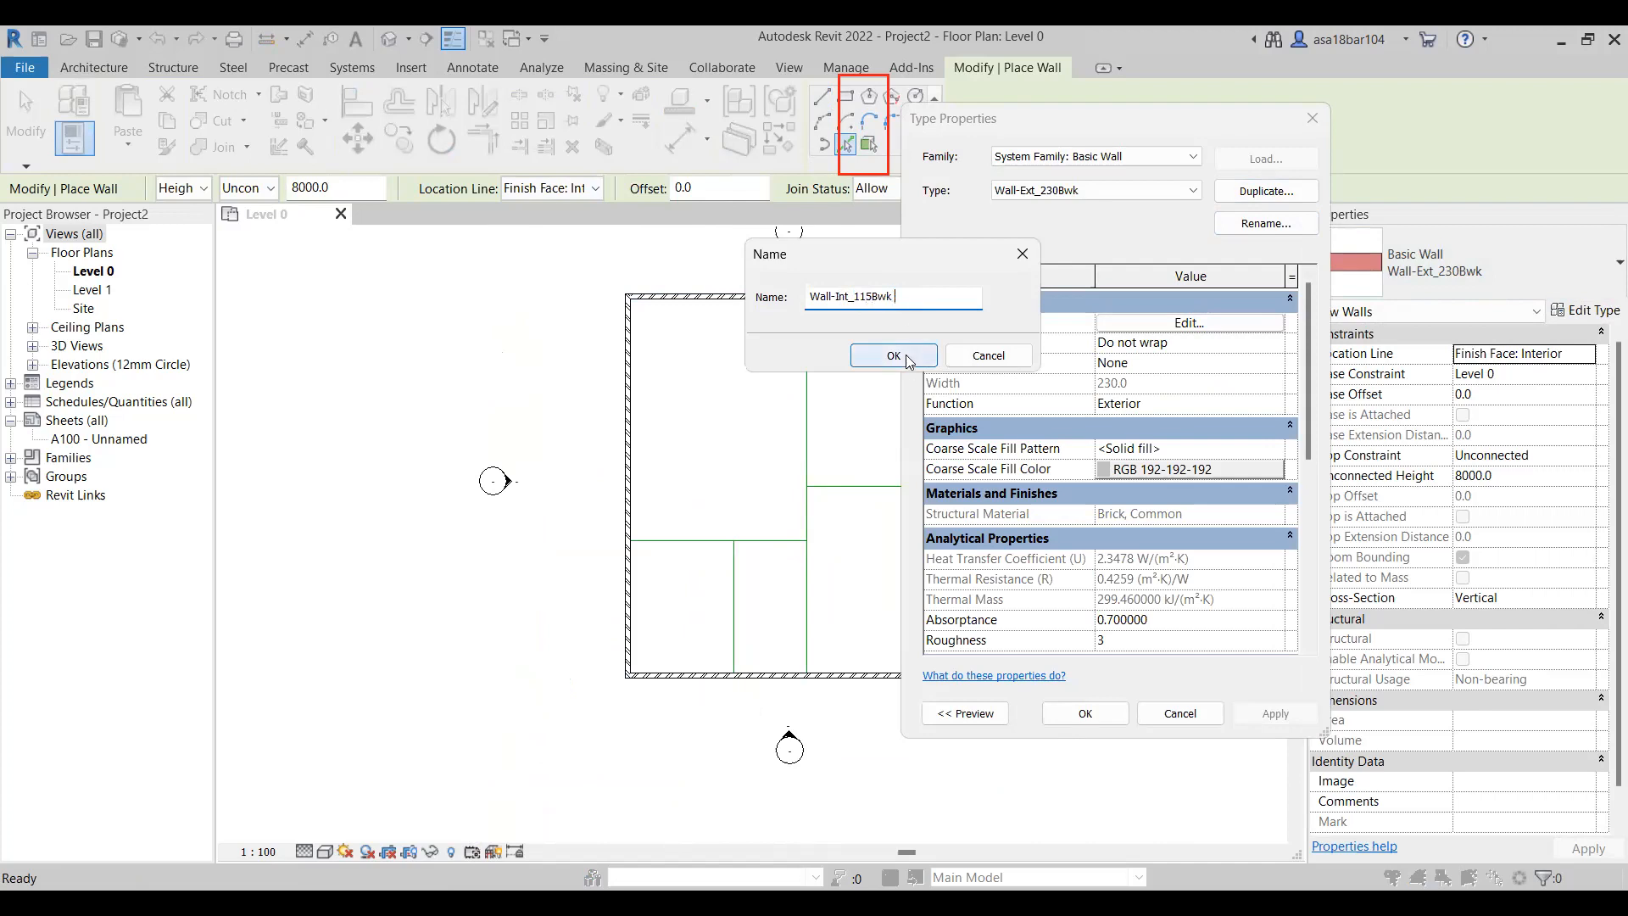
{"action": "left_click", "coordinate": [893, 355]}
Set the brick structure layer of the Wall-Int_115Bwk type to 115 mm thick and apply the type
{"action": "left_click", "coordinate": [1190, 322]}
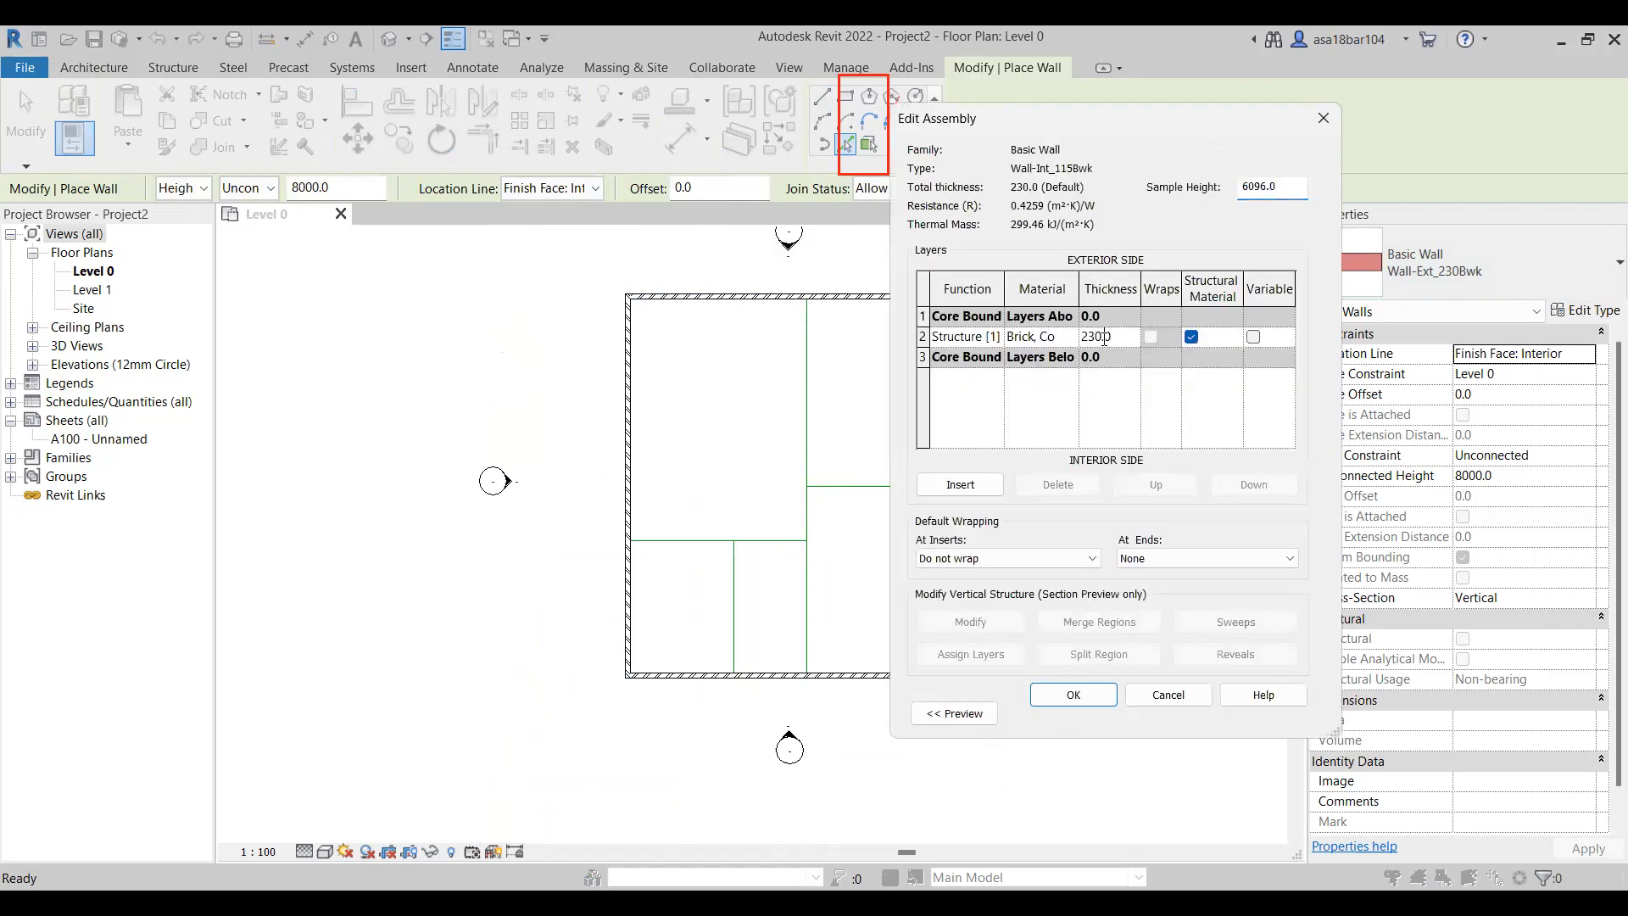
{"action": "left_click_drag", "start_coordinate": [1100, 337], "coordinate": [1082, 338]}
{"action": "type", "text": "115"}
{"action": "left_click", "coordinate": [1079, 693]}
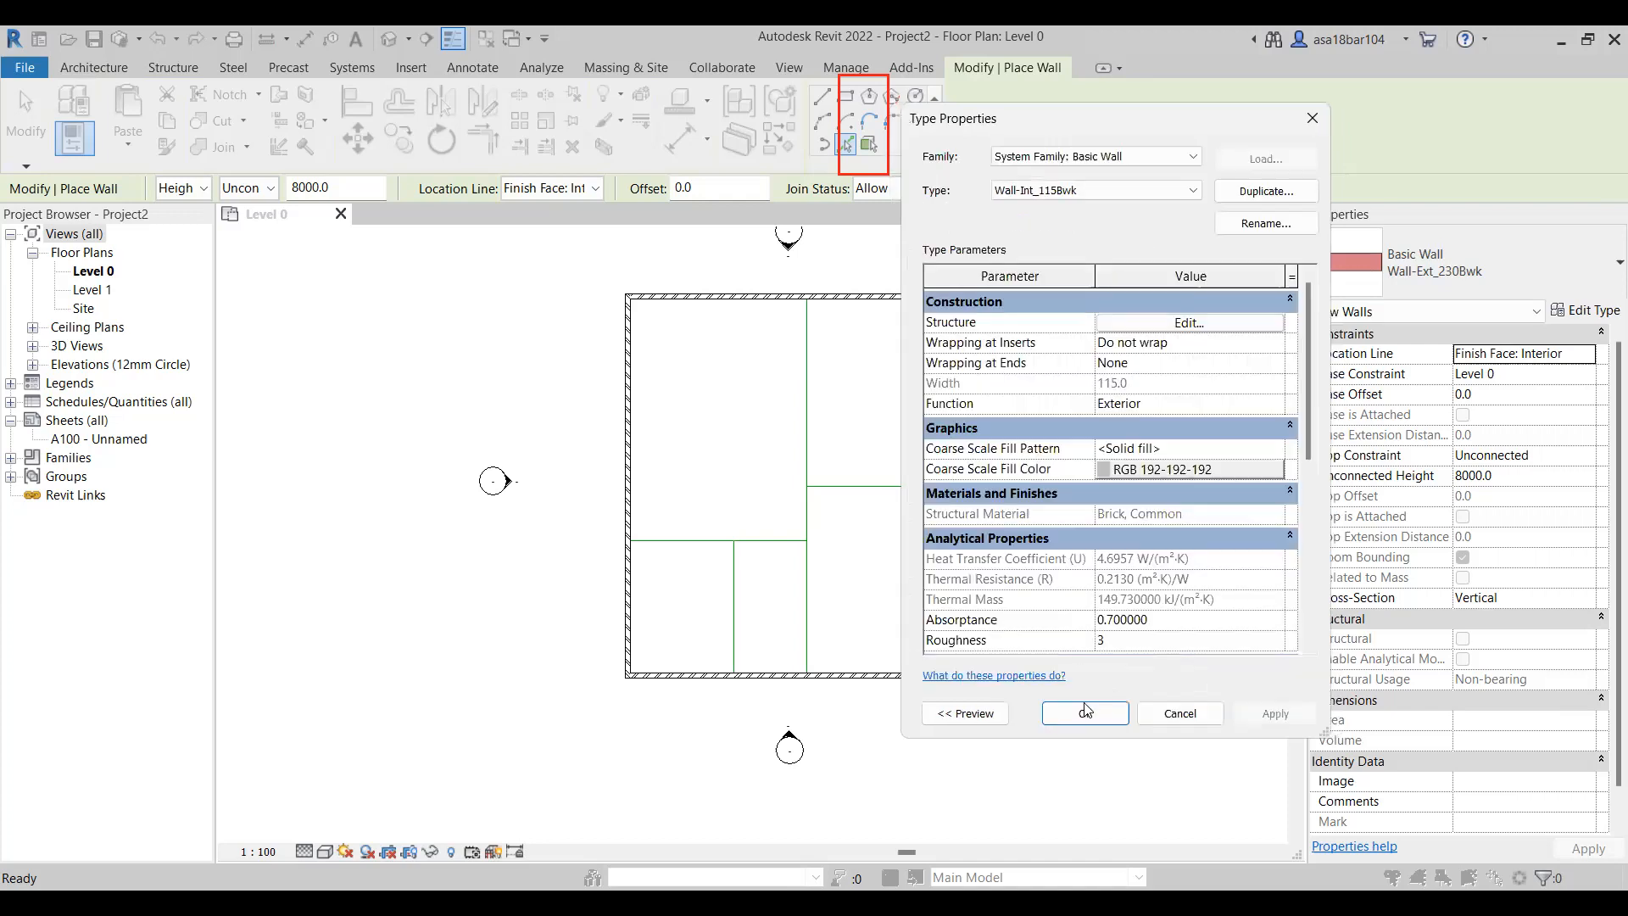
{"action": "left_click", "coordinate": [1090, 712]}
Place Wall-Int_115Bwk walls along the four inner model lines using Pick Lines, then leave the wall command
{"action": "left_click", "coordinate": [838, 148]}
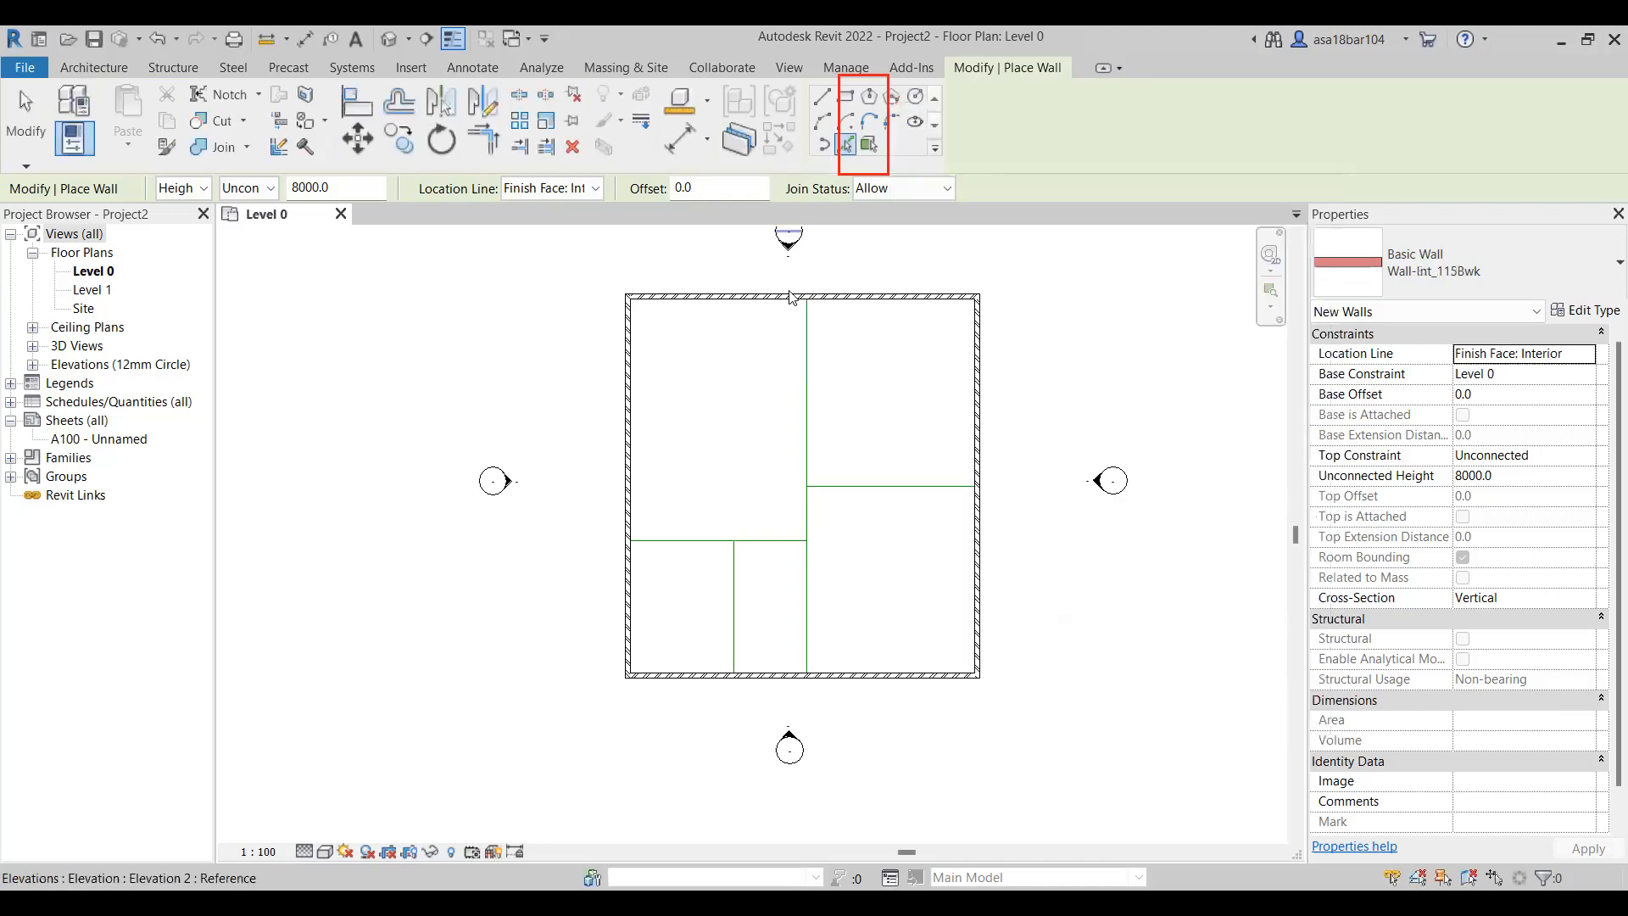
{"action": "left_click", "coordinate": [807, 386]}
{"action": "left_click", "coordinate": [866, 505]}
{"action": "left_click", "coordinate": [778, 553]}
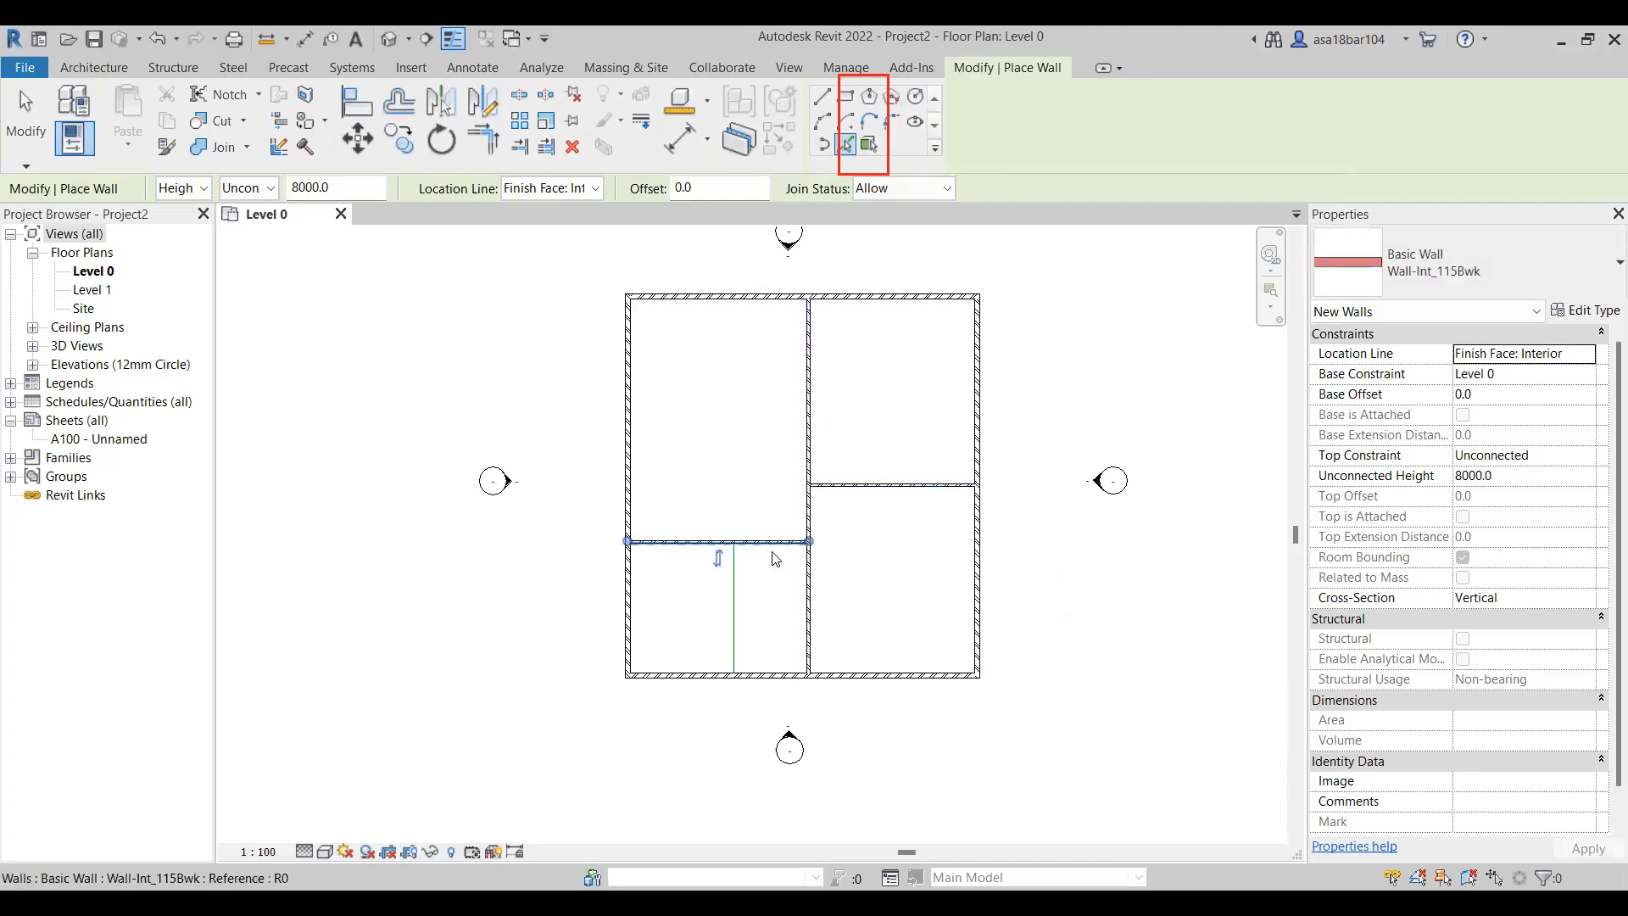
{"action": "left_click", "coordinate": [734, 583]}
{"action": "scroll", "coordinate": [695, 435], "scroll_direction": "up", "scroll_amount": 1}
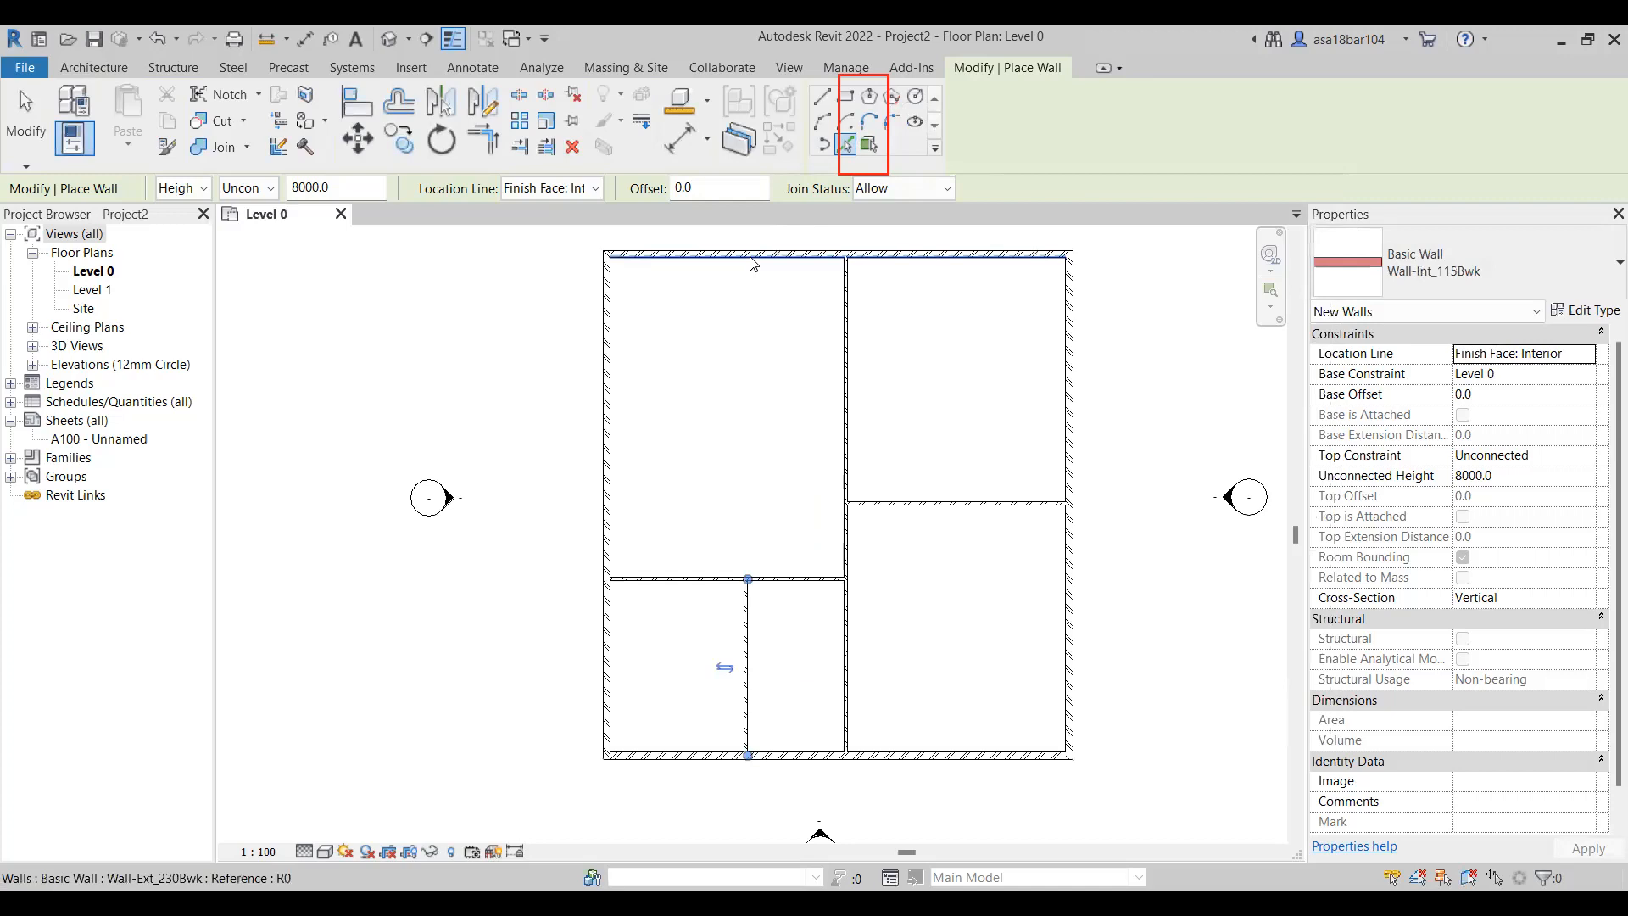
{"action": "key", "text": "Escape"}
{"action": "key", "text": "Escape"}
{"action": "scroll", "coordinate": [557, 371], "scroll_direction": "down", "scroll_amount": 1}
{"action": "scroll", "coordinate": [690, 367], "scroll_direction": "up", "scroll_amount": 2}
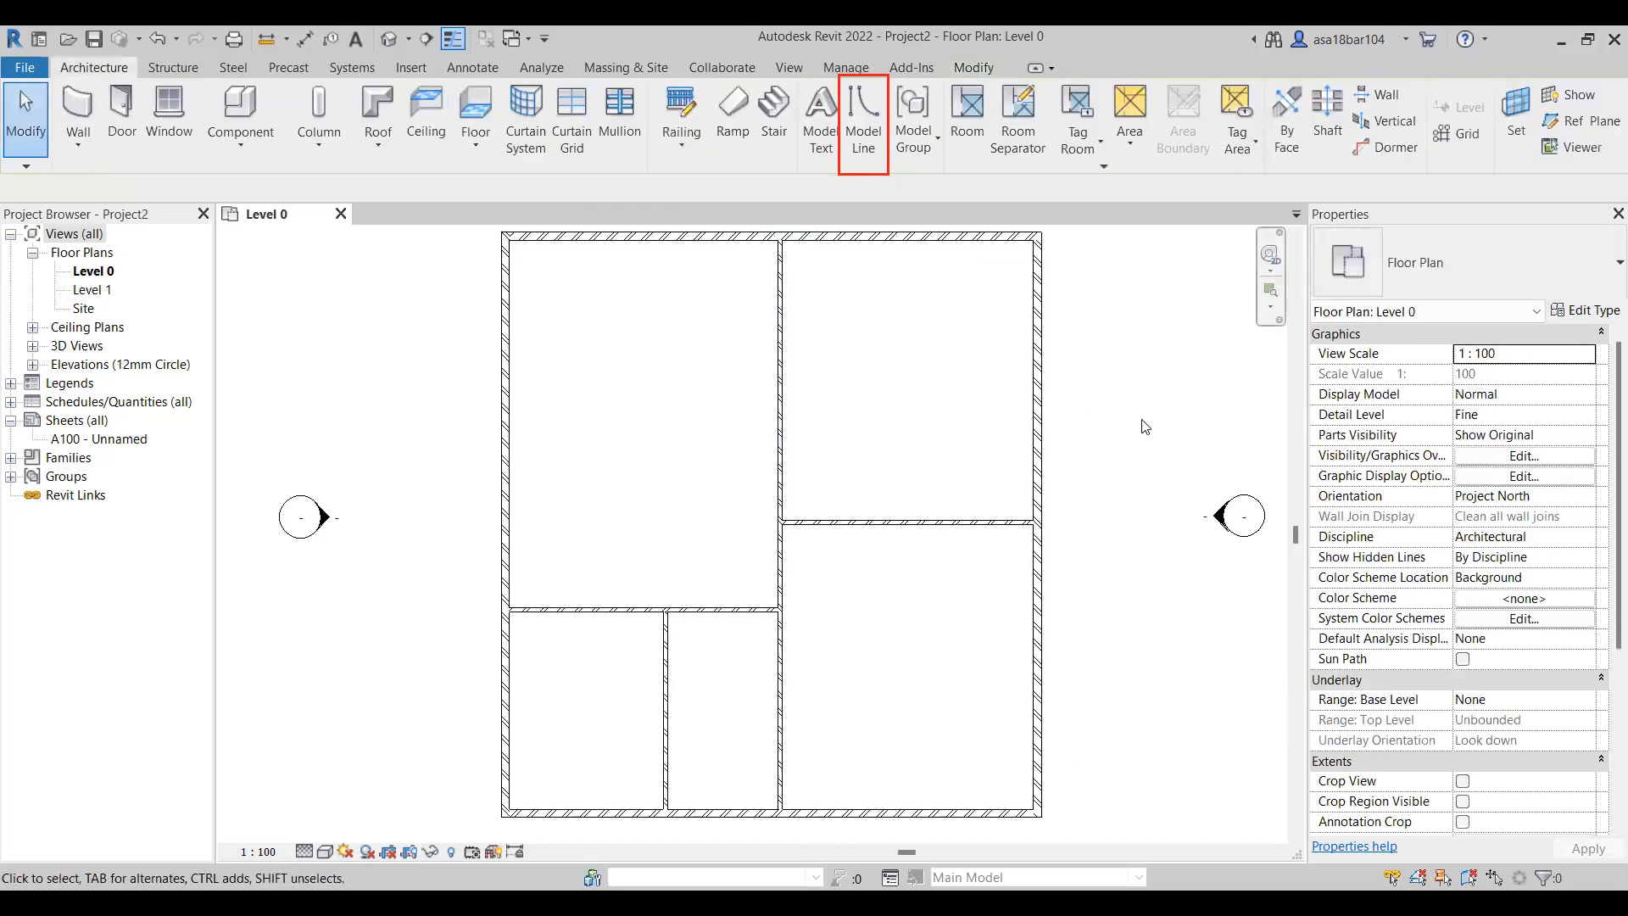
Open the default 3D view and examine the exterior and interior walls from several sides
{"action": "scroll", "coordinate": [588, 523], "scroll_direction": "down", "scroll_amount": 1}
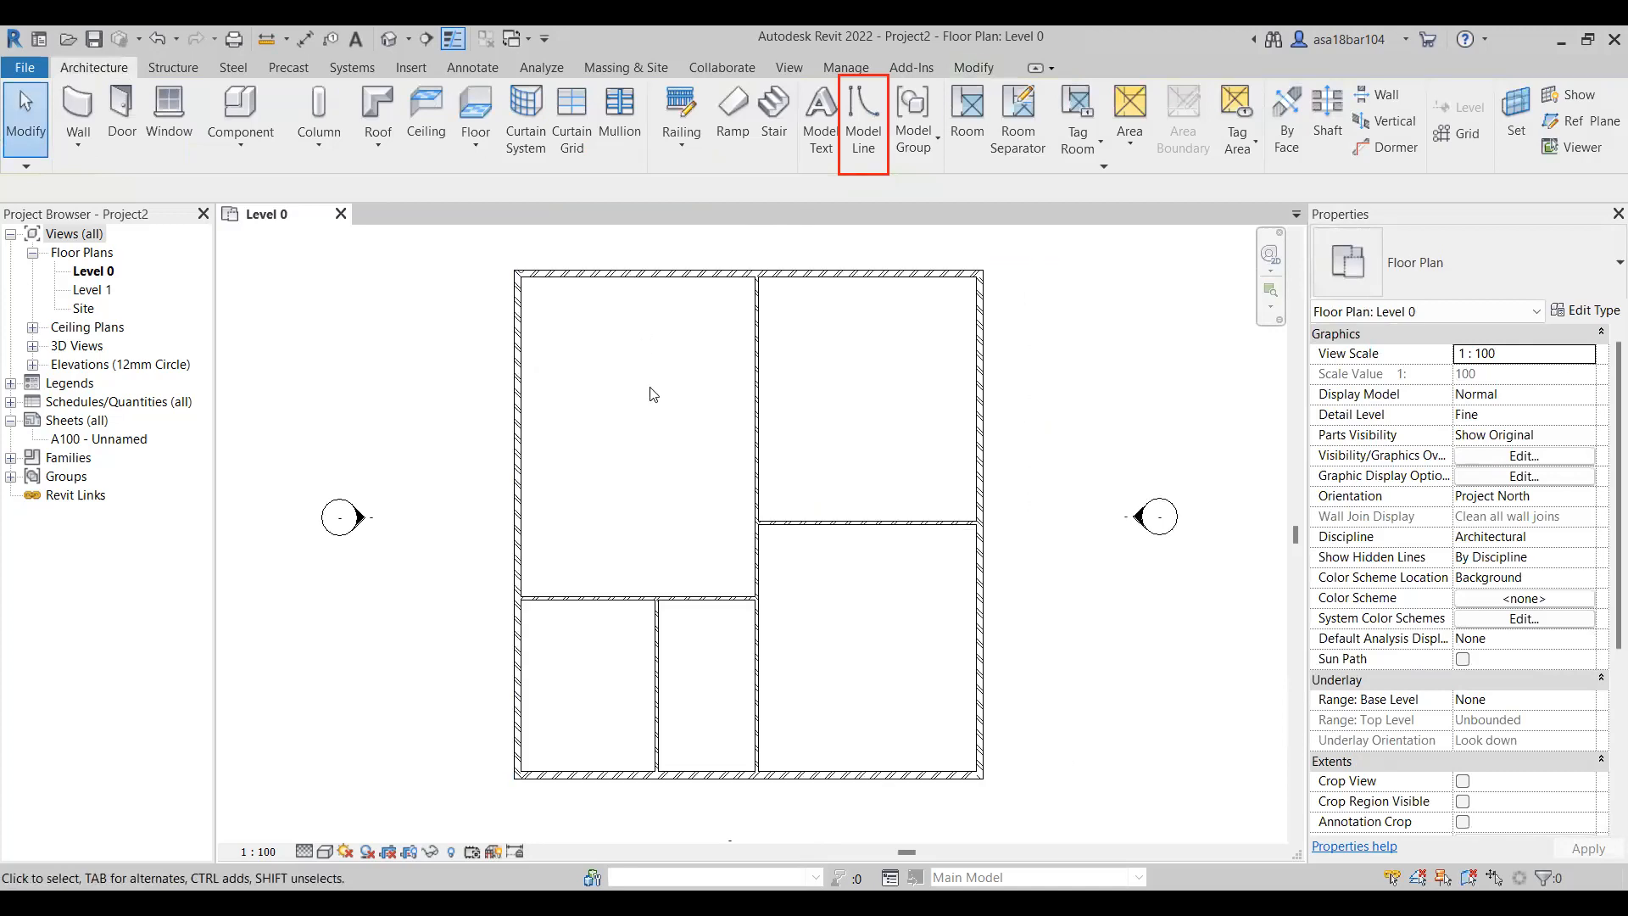
{"action": "scroll", "coordinate": [352, 455], "scroll_direction": "down", "scroll_amount": 1}
{"action": "scroll", "coordinate": [351, 456], "scroll_direction": "up", "scroll_amount": 1}
{"action": "left_click", "coordinate": [454, 37]}
{"action": "middle_click_drag", "start_coordinate": [1088, 769], "coordinate": [523, 653], "text": "shift"}
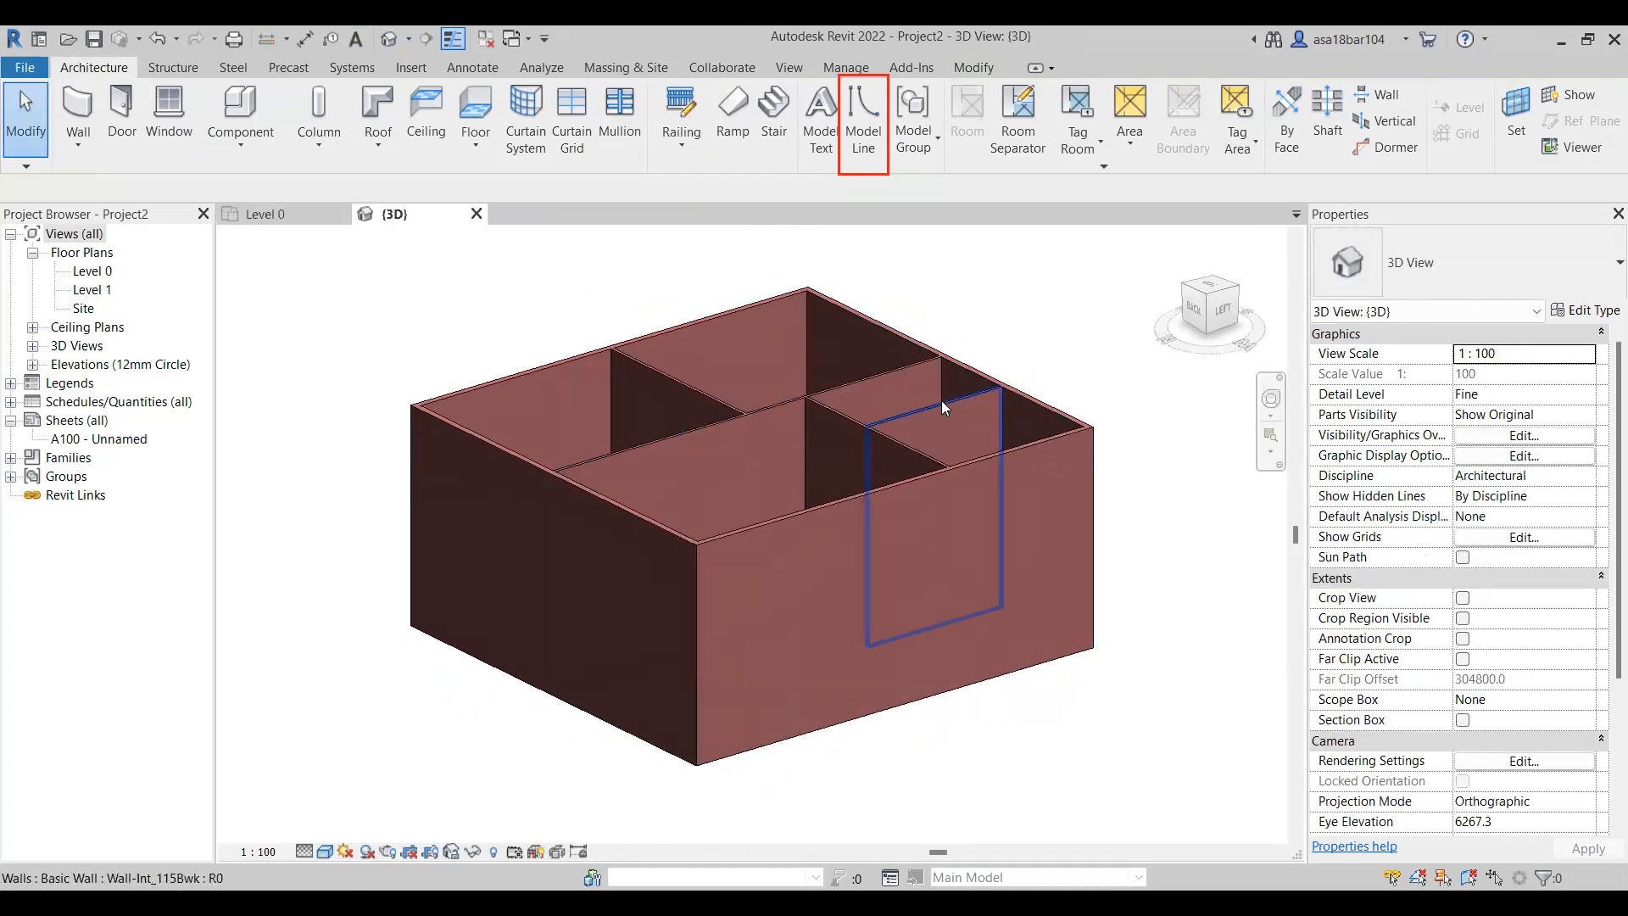
{"action": "middle_click_drag", "start_coordinate": [941, 465], "coordinate": [1042, 470], "text": "shift"}
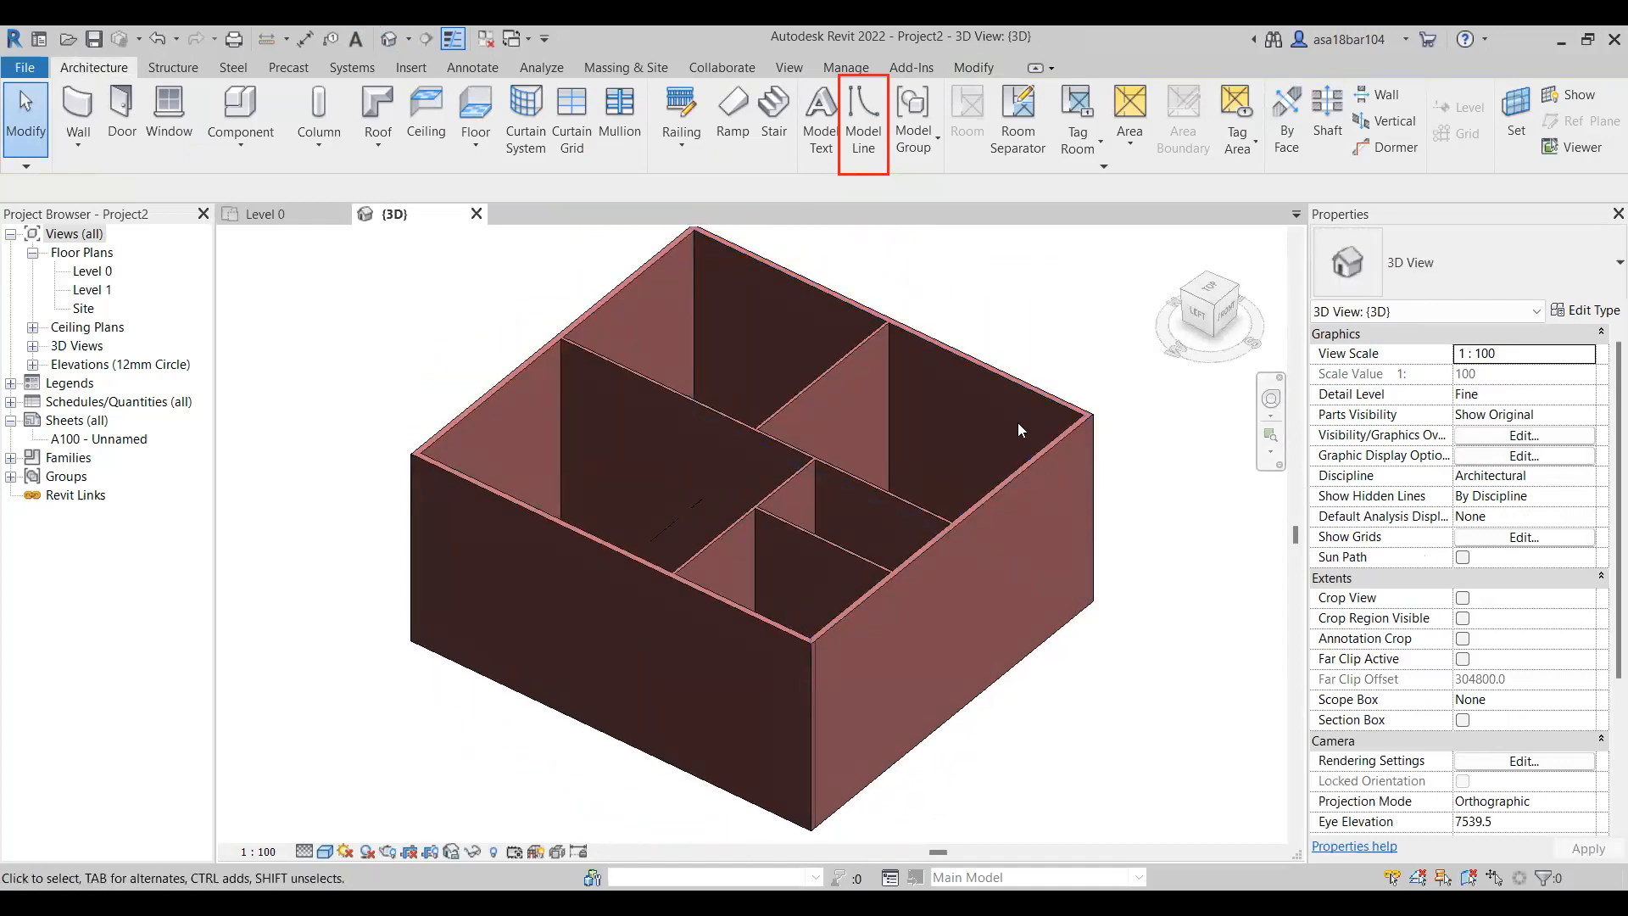
{"action": "left_click_drag", "start_coordinate": [1133, 372], "coordinate": [444, 589]}
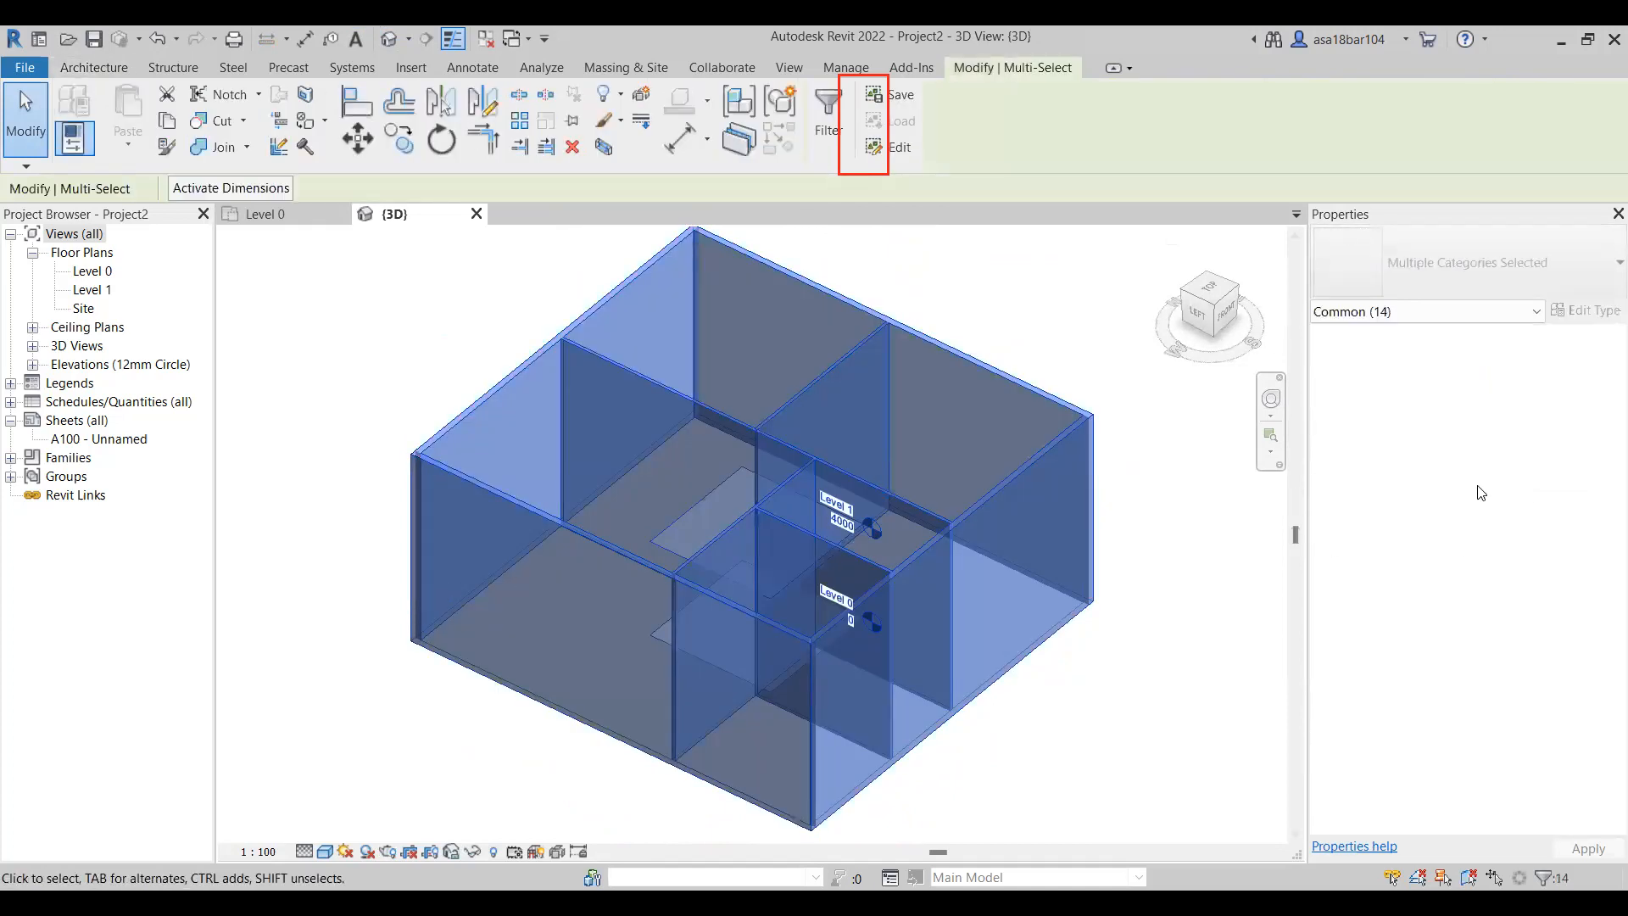
{"action": "left_click", "coordinate": [943, 308]}
Select all Wall-Ext_230Bwk instances in the entire project and set their top constraint to Level 1
{"action": "left_click", "coordinate": [992, 375]}
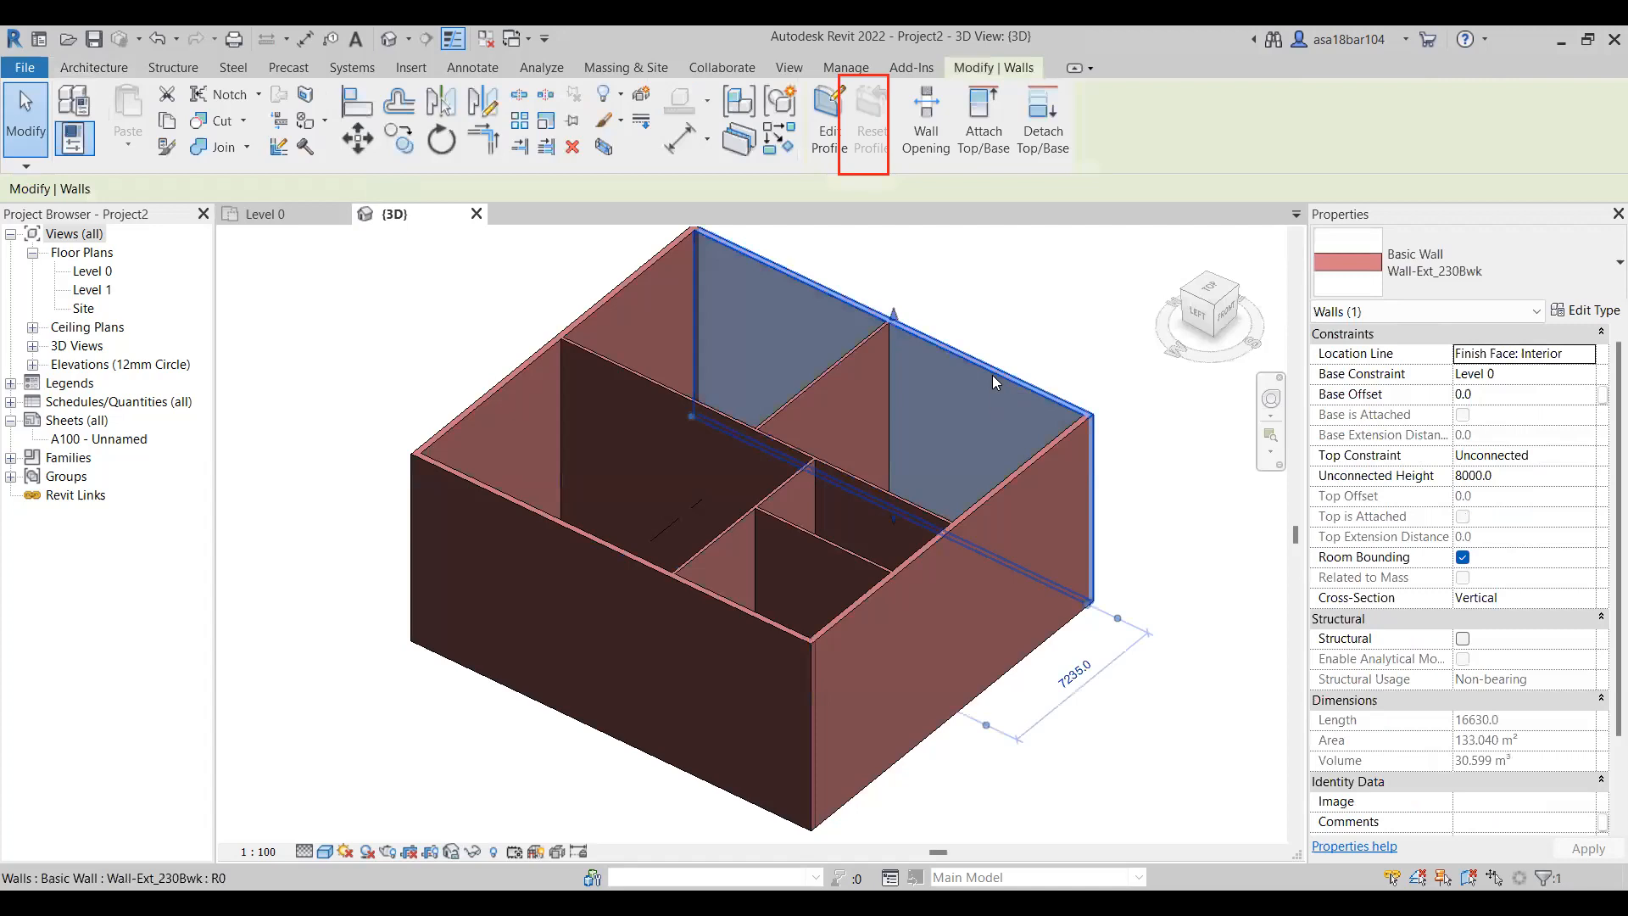
{"action": "right_click", "coordinate": [992, 375]}
{"action": "mouse_move", "coordinate": [1221, 596]}
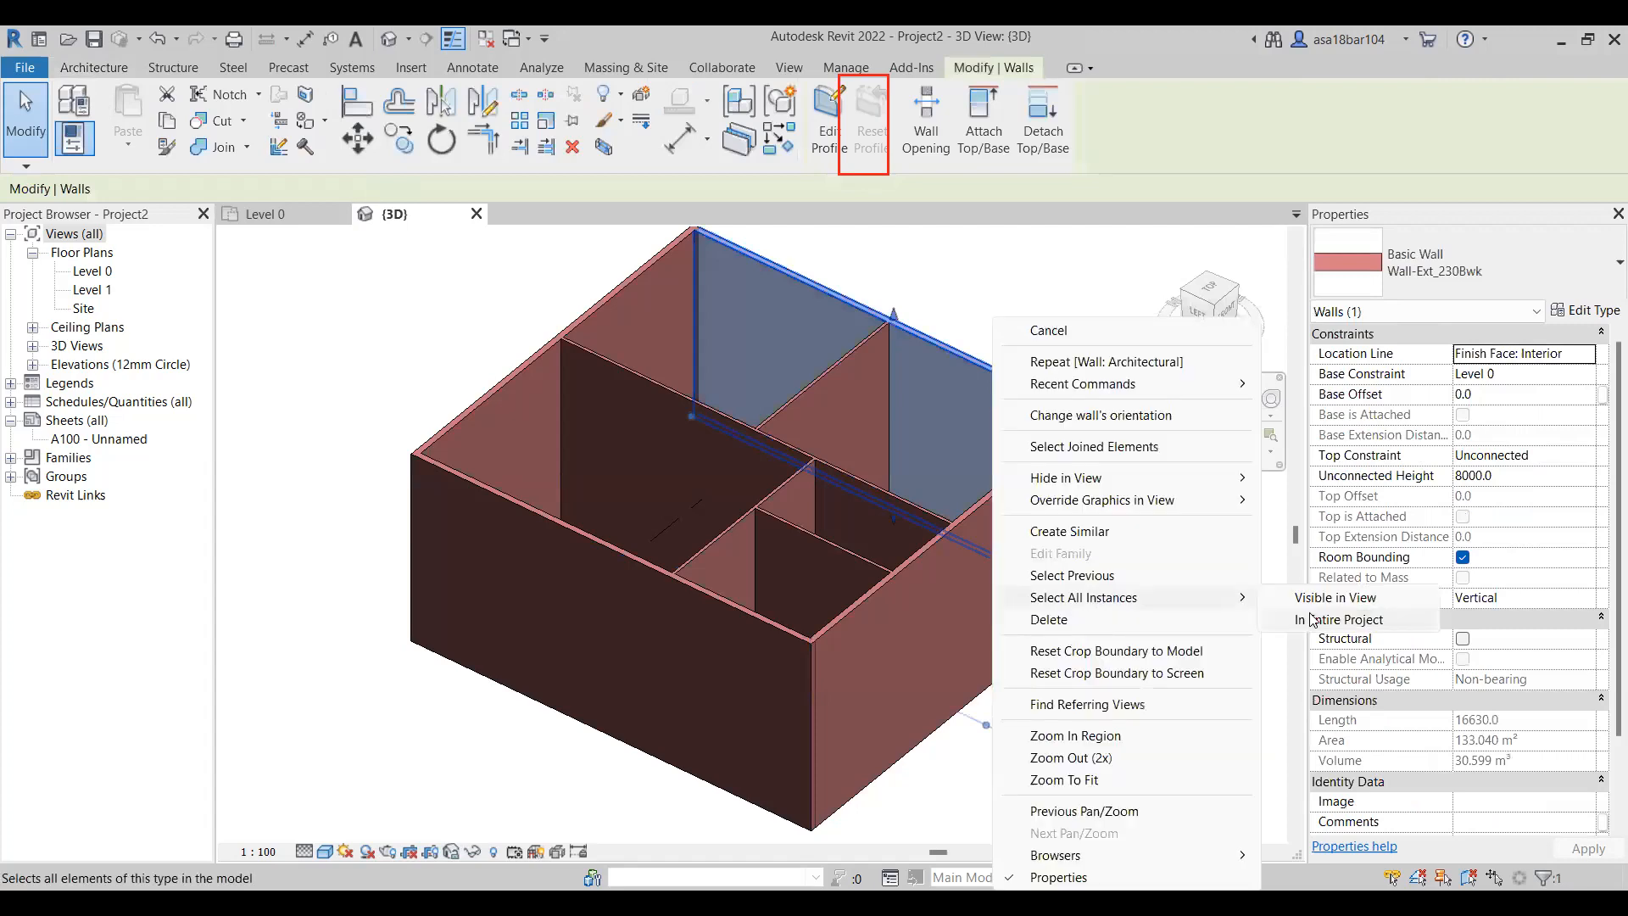
{"action": "left_click", "coordinate": [1311, 619]}
{"action": "left_click", "coordinate": [1577, 455]}
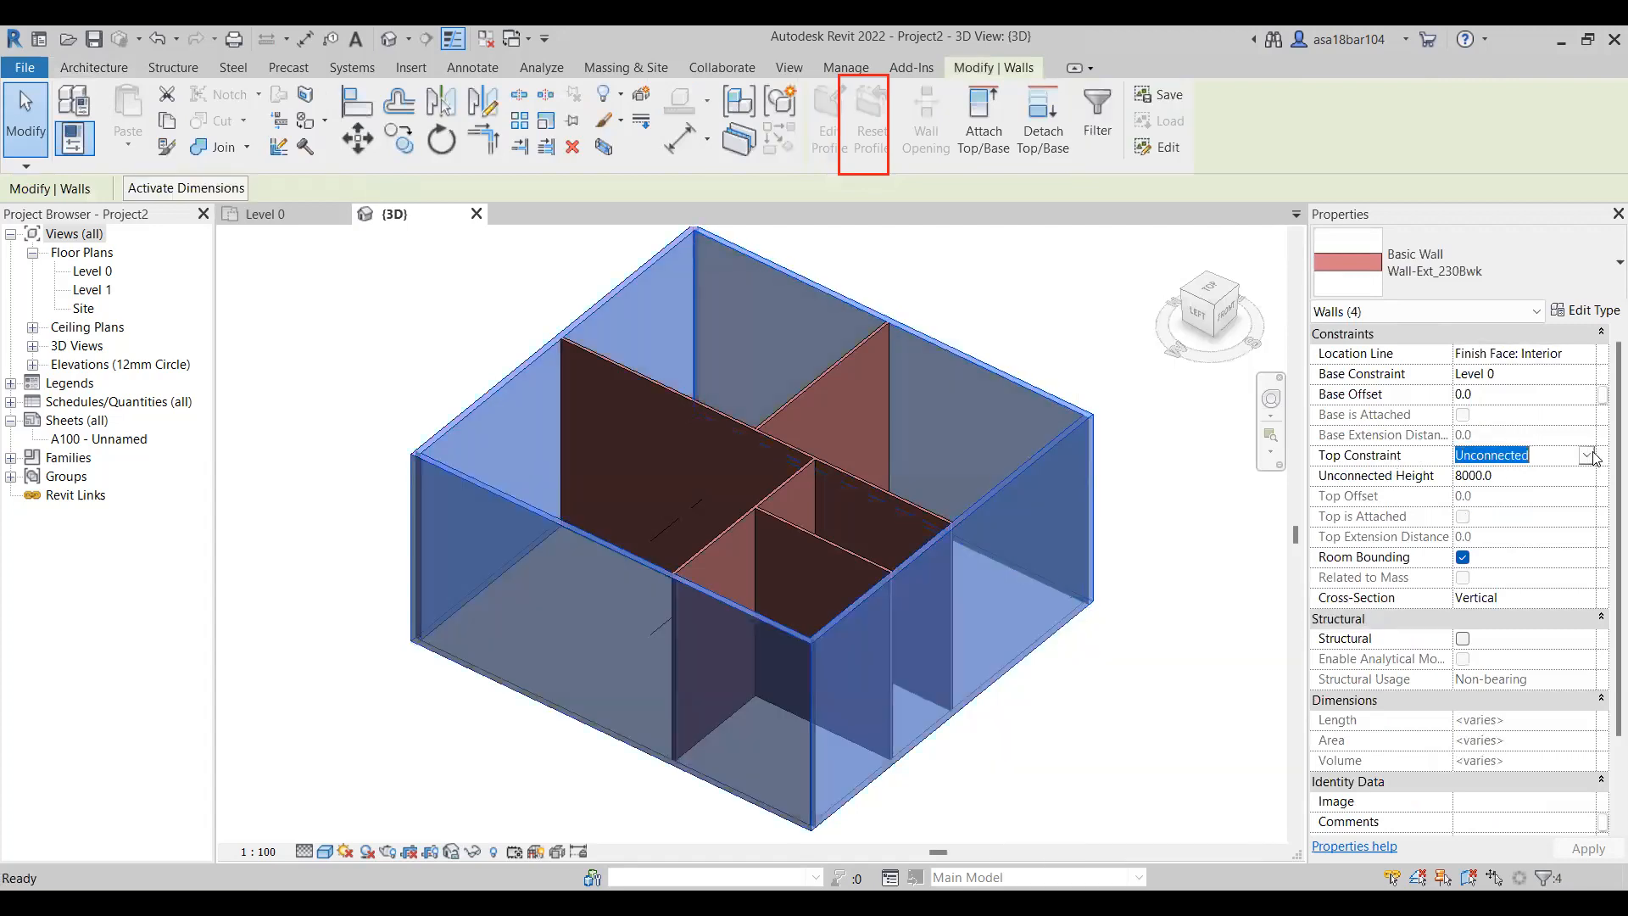
{"action": "left_click", "coordinate": [1587, 456]}
{"action": "left_click", "coordinate": [1514, 510]}
{"action": "left_click", "coordinate": [1208, 613]}
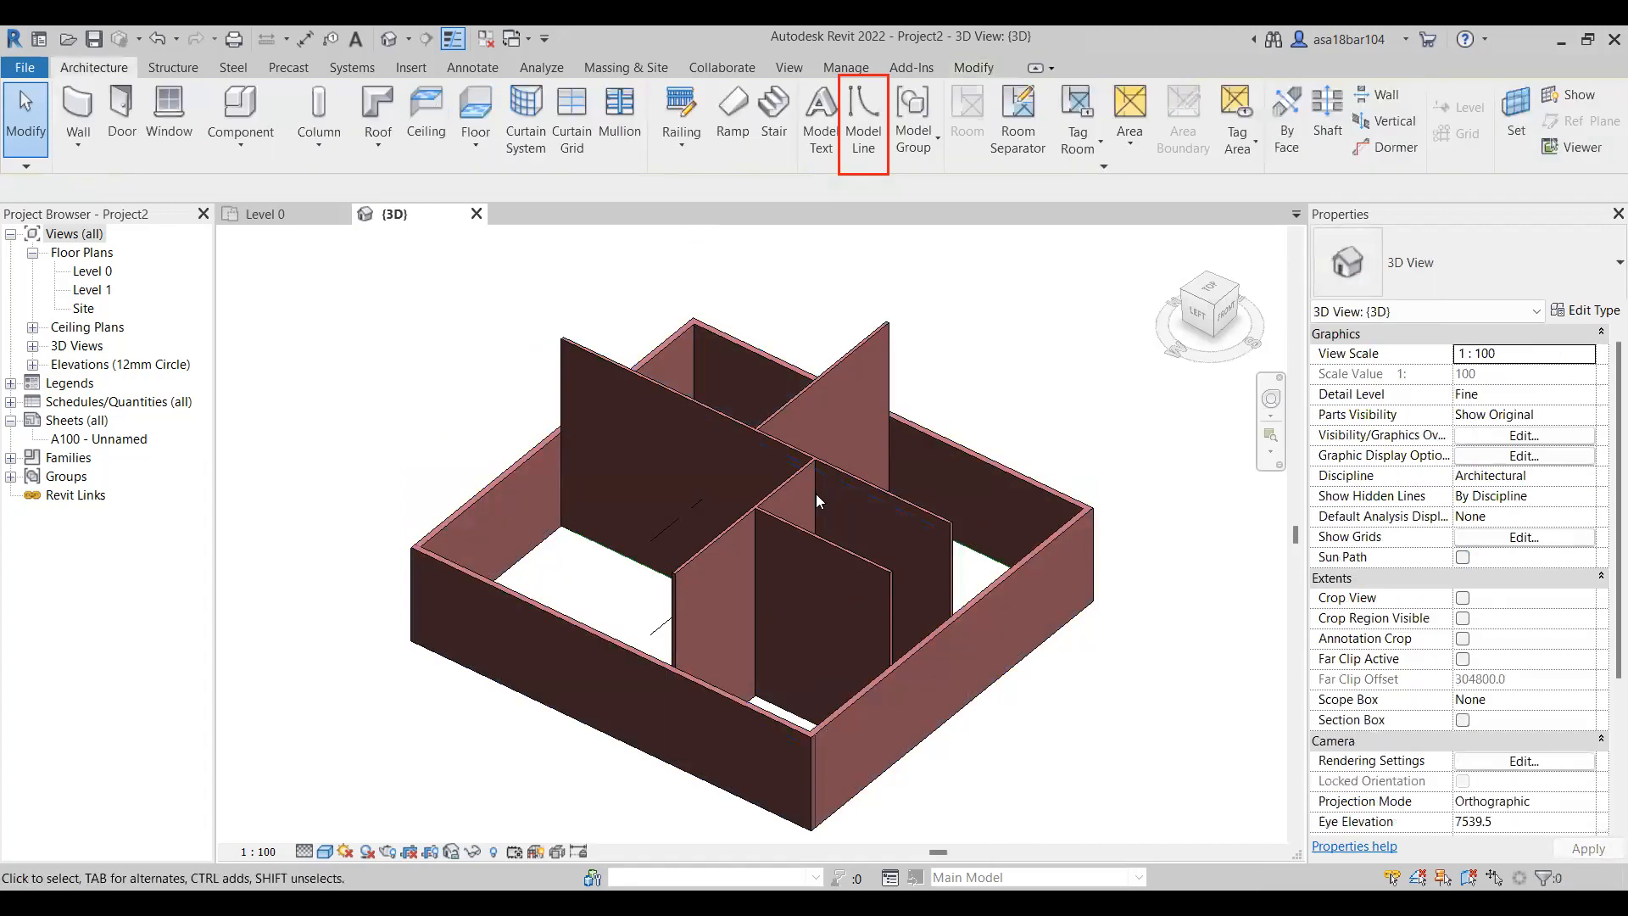
Select all visible Wall-Int_115Bwk instances and set their top constraint to Level 1
{"action": "left_click", "coordinate": [841, 465]}
{"action": "right_click", "coordinate": [842, 465]}
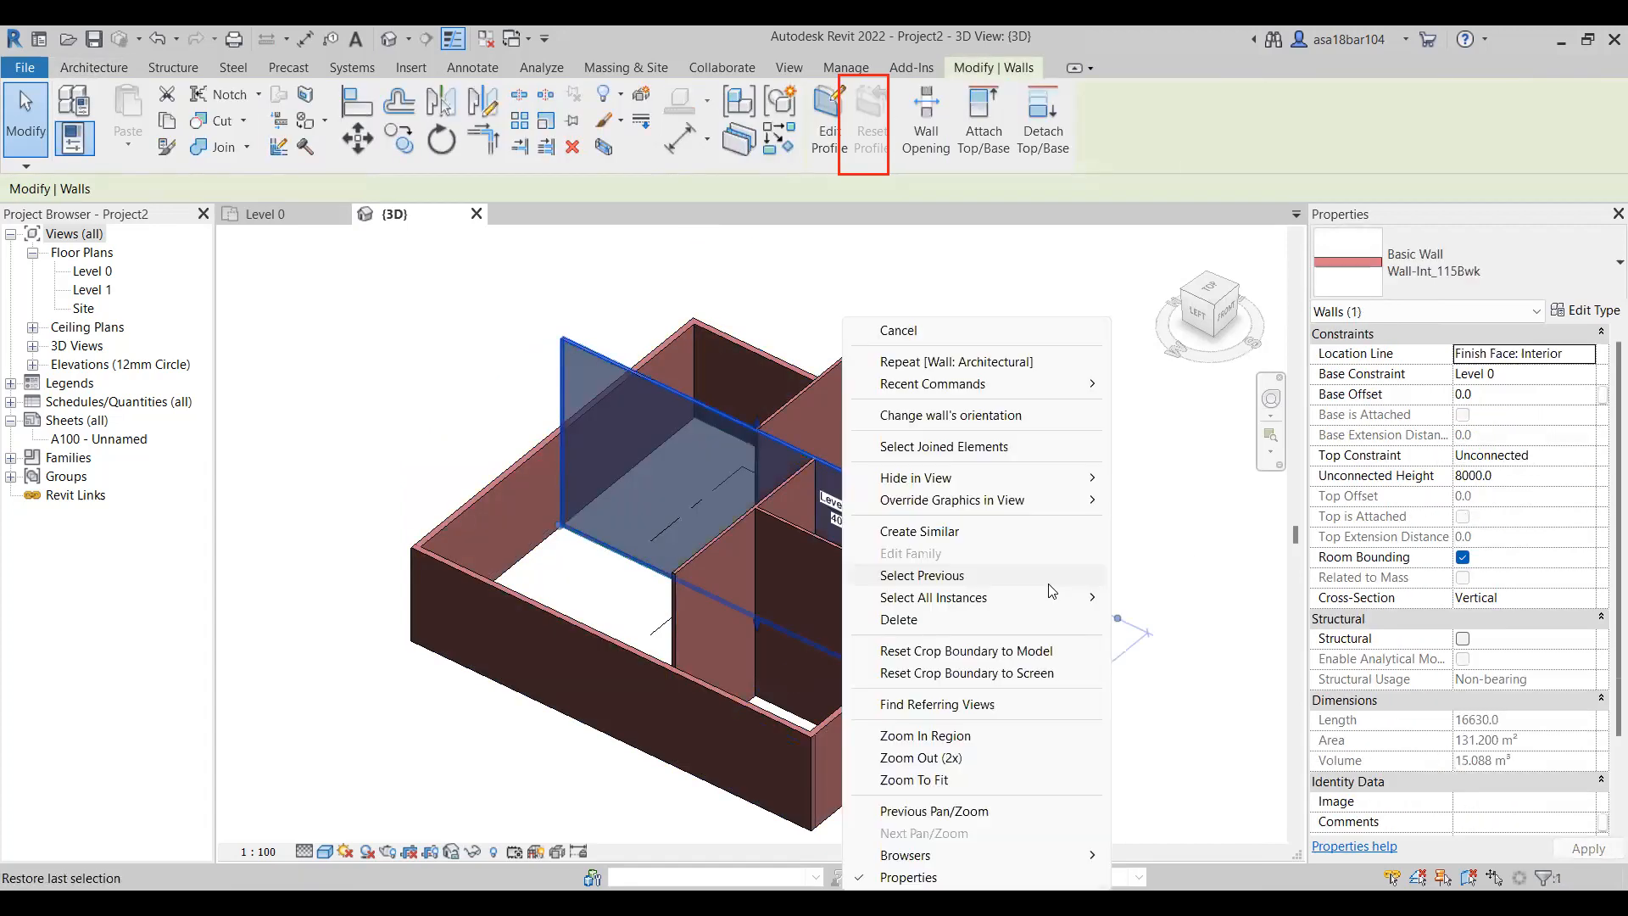
{"action": "mouse_move", "coordinate": [941, 596]}
{"action": "left_click", "coordinate": [1170, 596]}
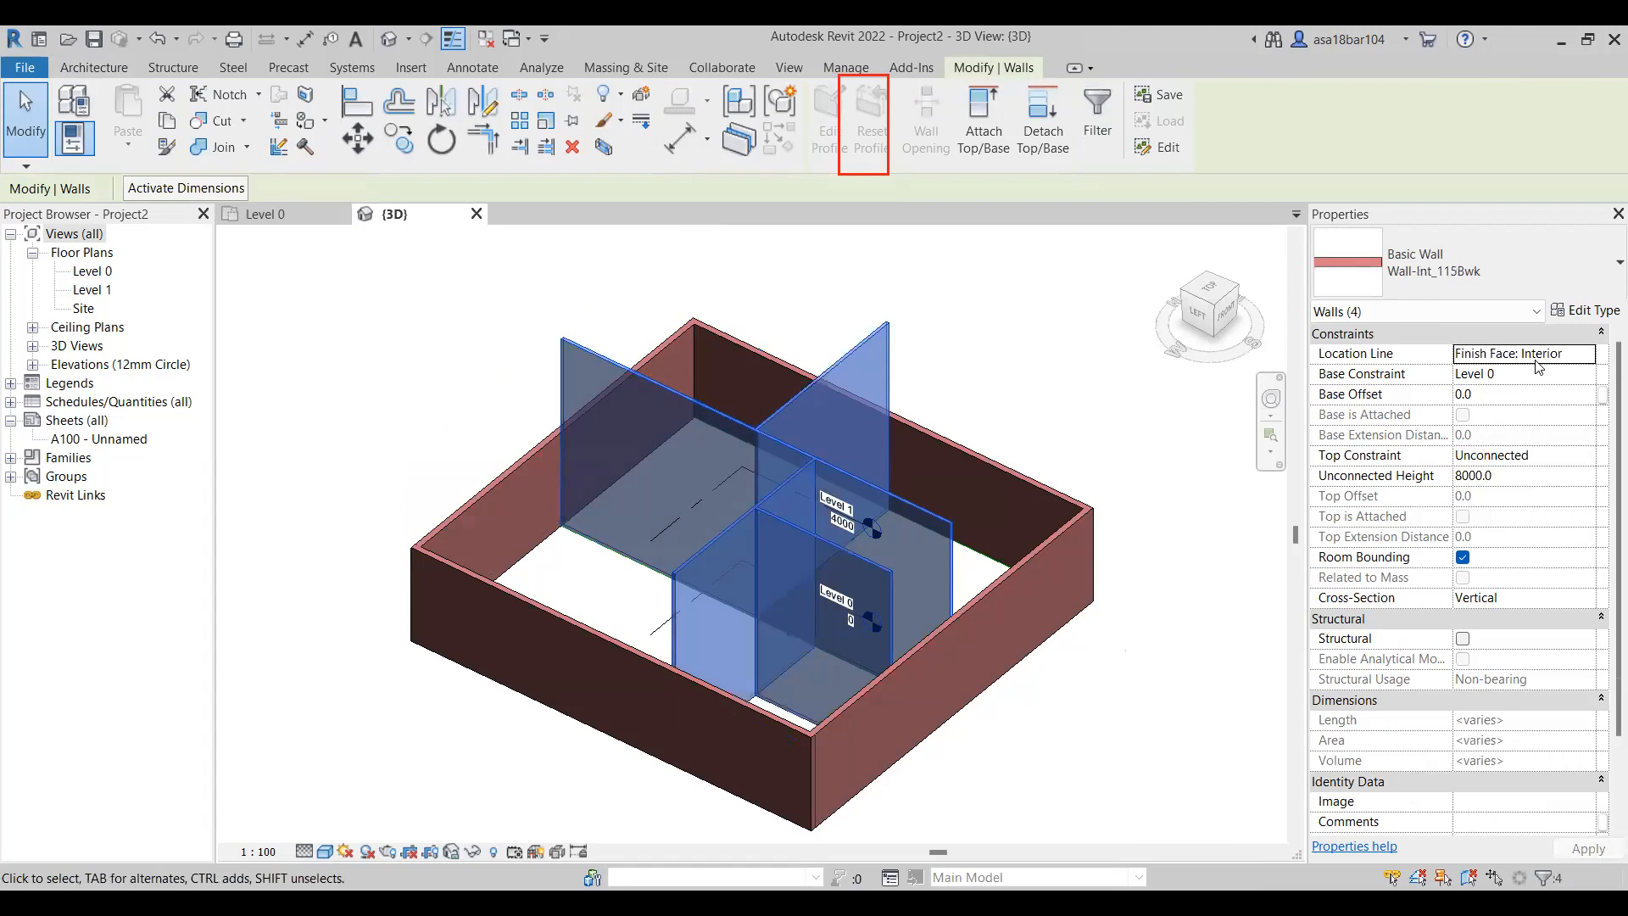
{"action": "left_click", "coordinate": [1576, 459]}
{"action": "left_click", "coordinate": [1588, 459]}
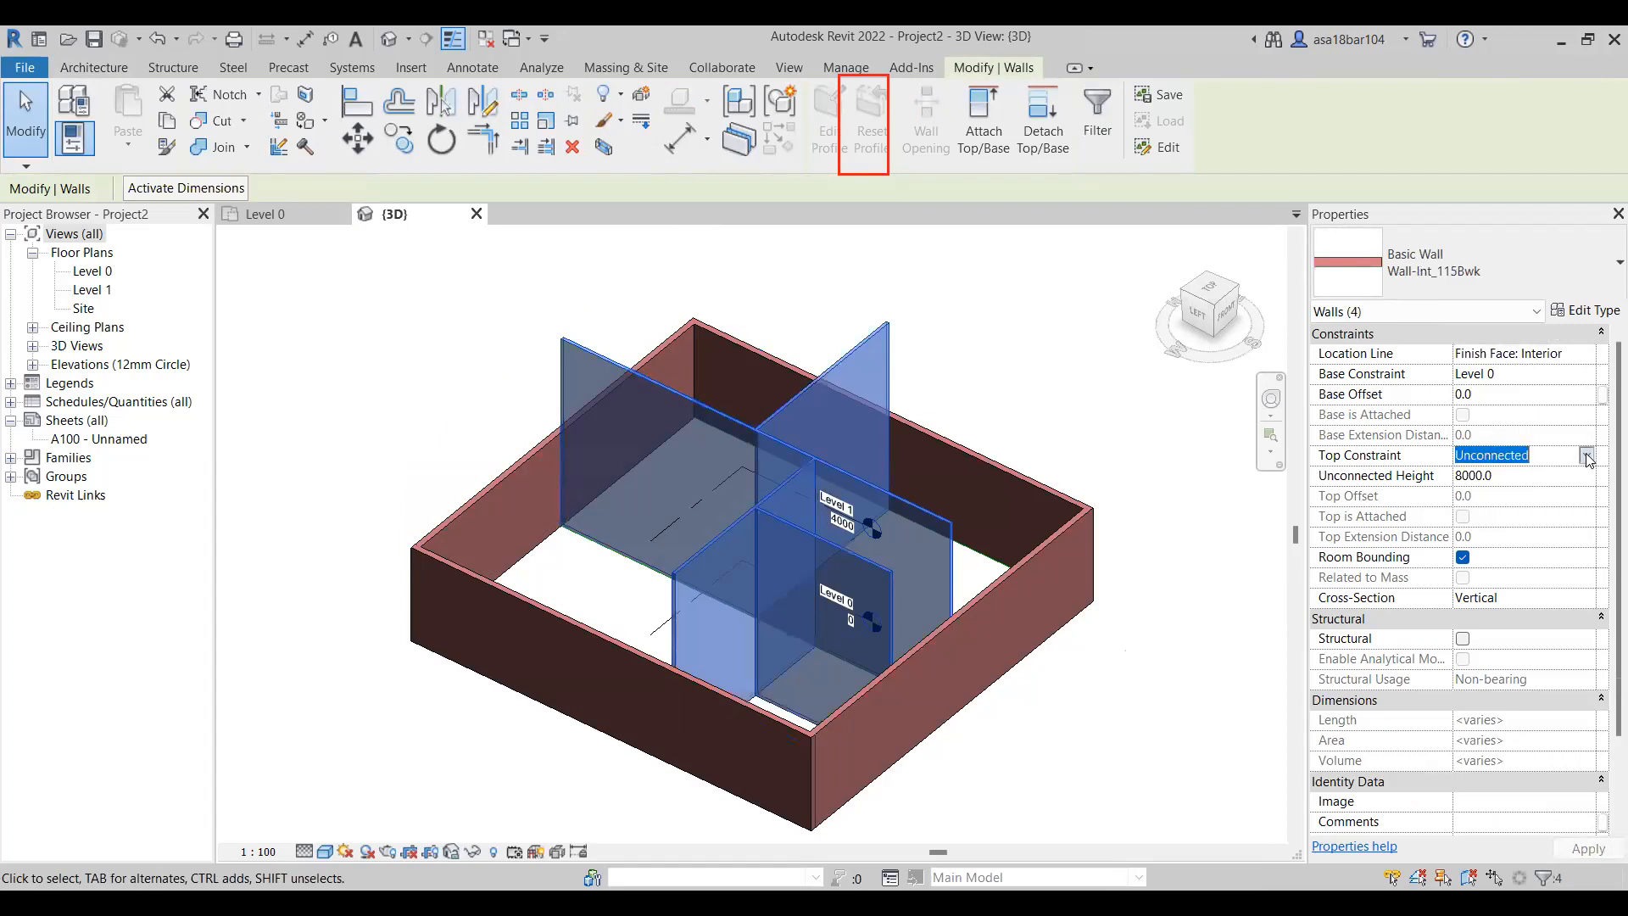
{"action": "left_click", "coordinate": [1510, 514]}
{"action": "key", "text": "Escape"}
{"action": "middle_click_drag", "start_coordinate": [907, 546], "coordinate": [975, 576], "text": "shift"}
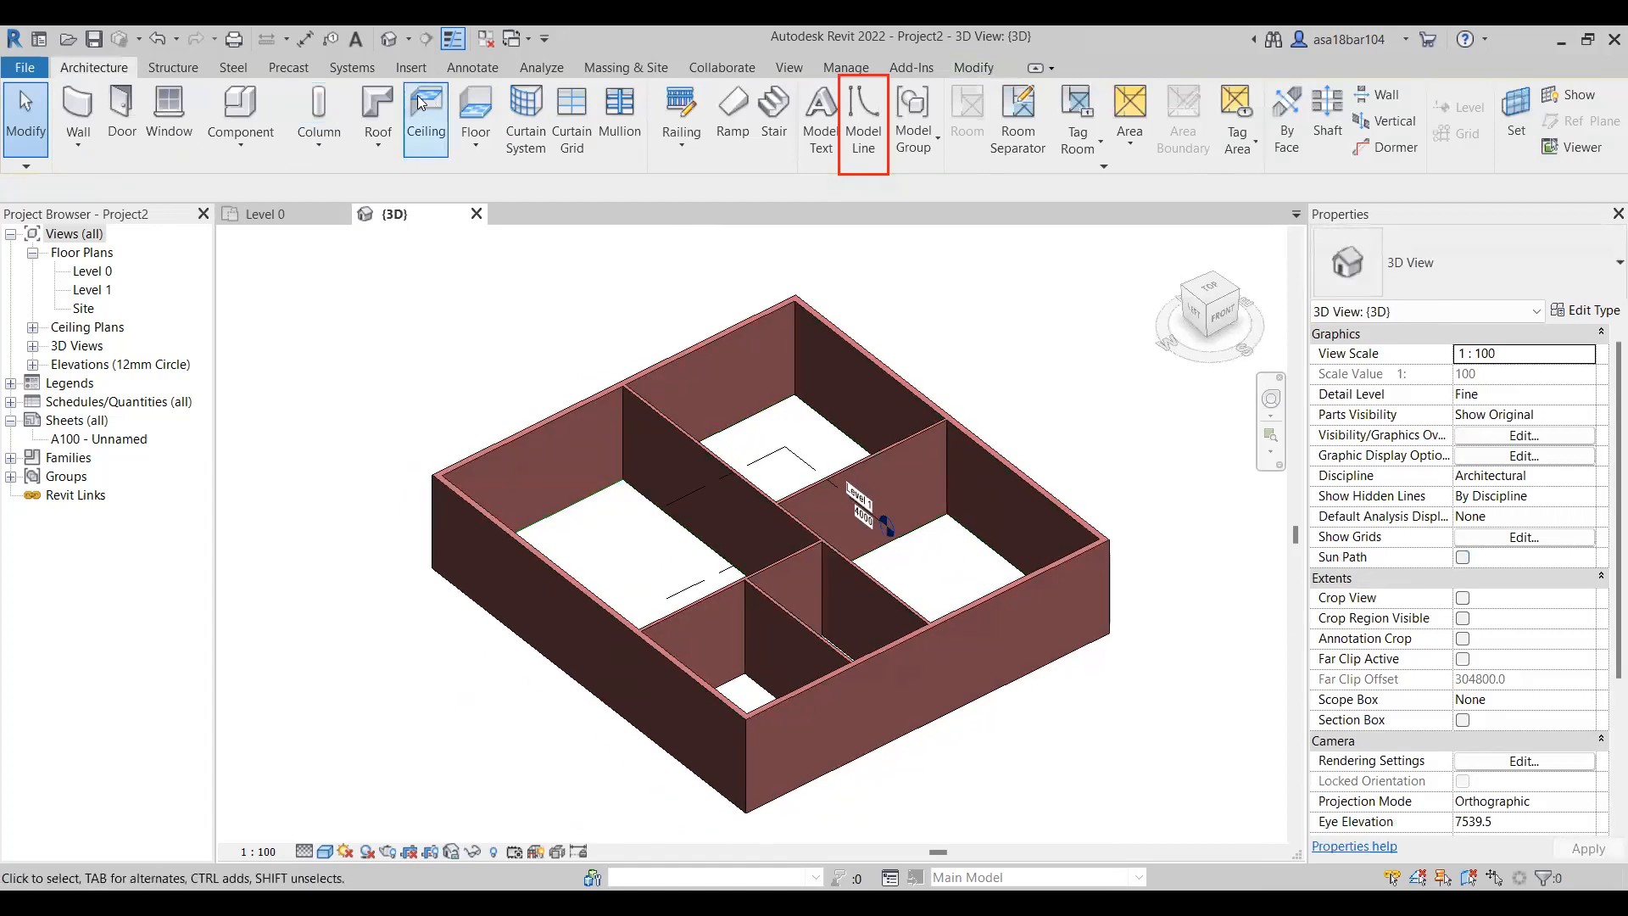
Start an architectural floor in the Level 0 plan with the type Floor_Timber_22Cbd-225Joist
{"action": "left_click", "coordinate": [264, 213]}
{"action": "scroll", "coordinate": [735, 384], "scroll_direction": "down", "scroll_amount": 1}
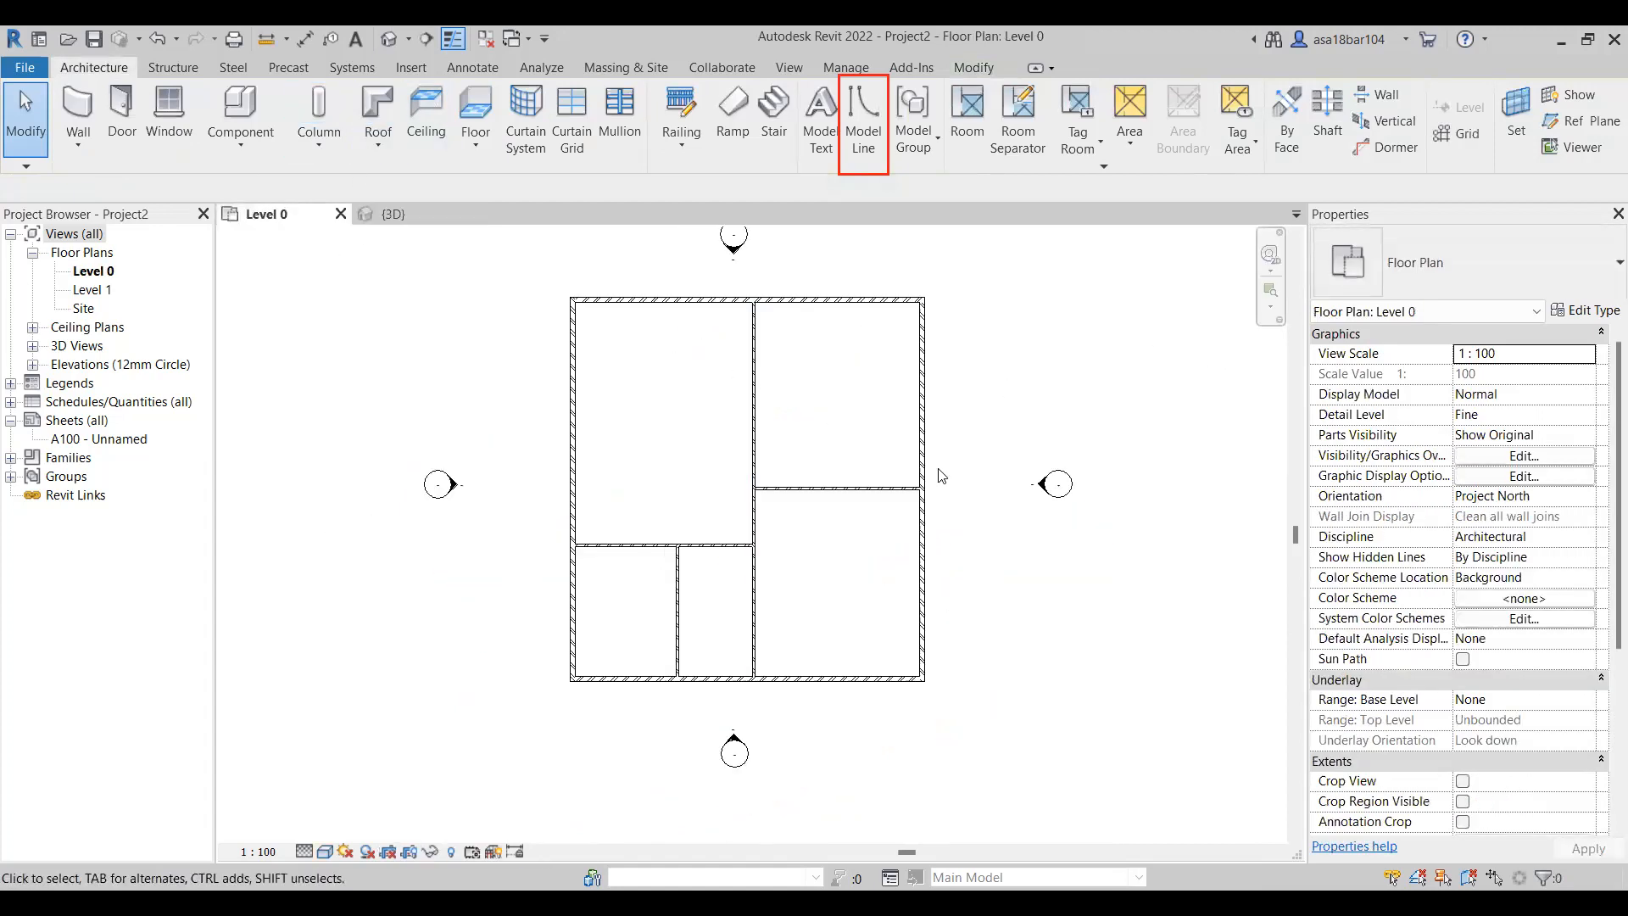
{"action": "scroll", "coordinate": [924, 471], "scroll_direction": "up", "scroll_amount": 1}
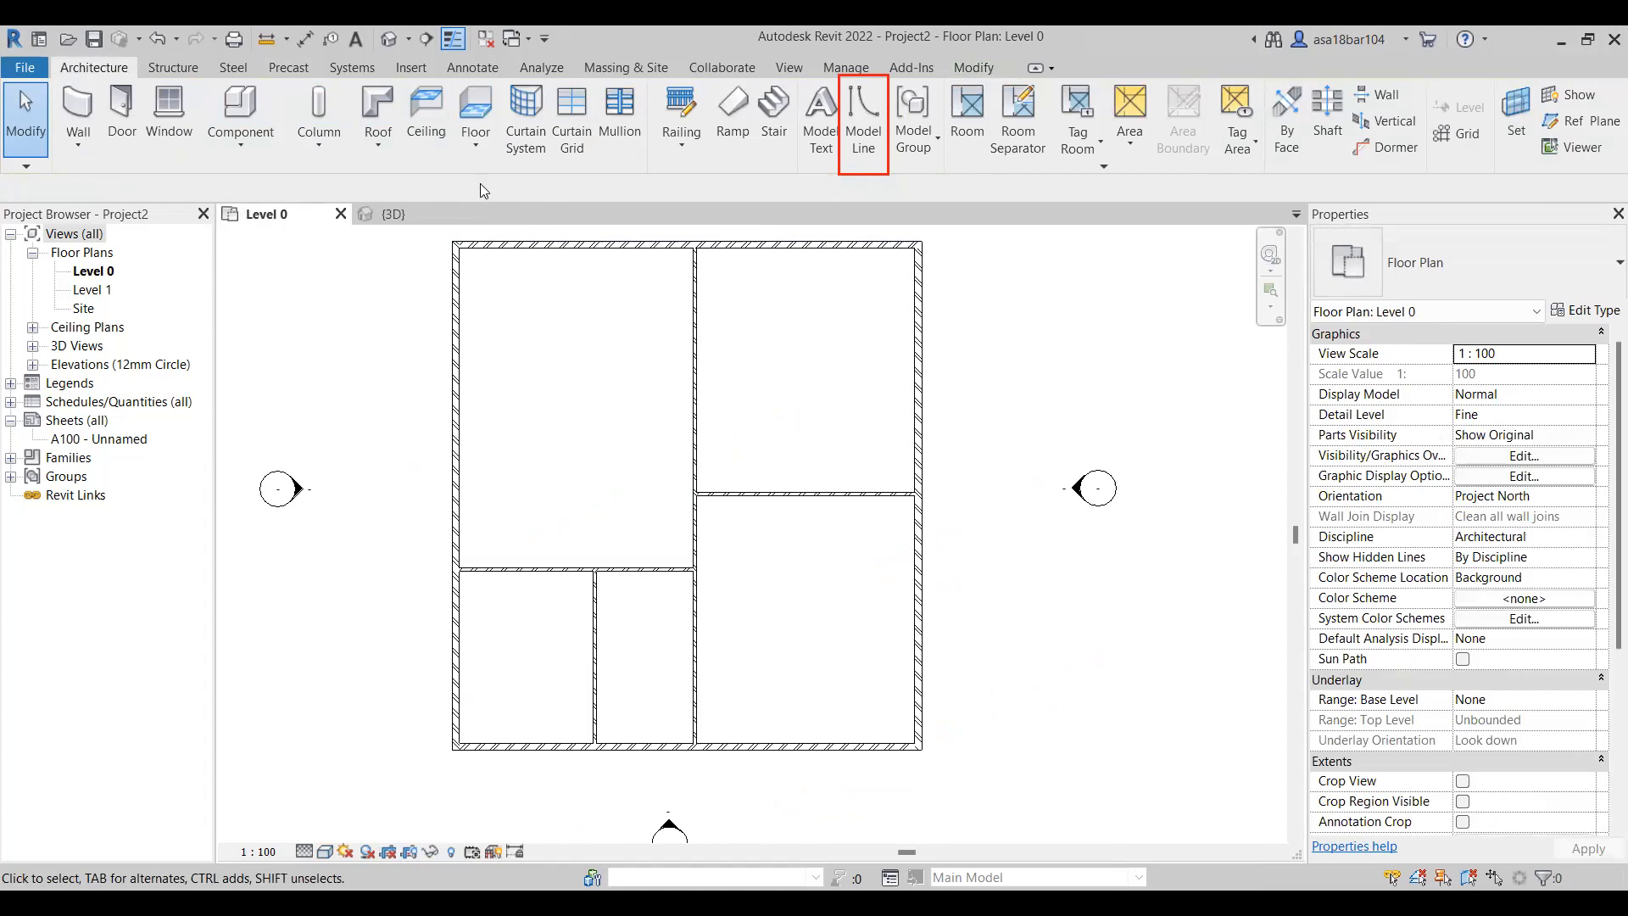
{"action": "left_click", "coordinate": [487, 151]}
{"action": "left_click", "coordinate": [531, 191]}
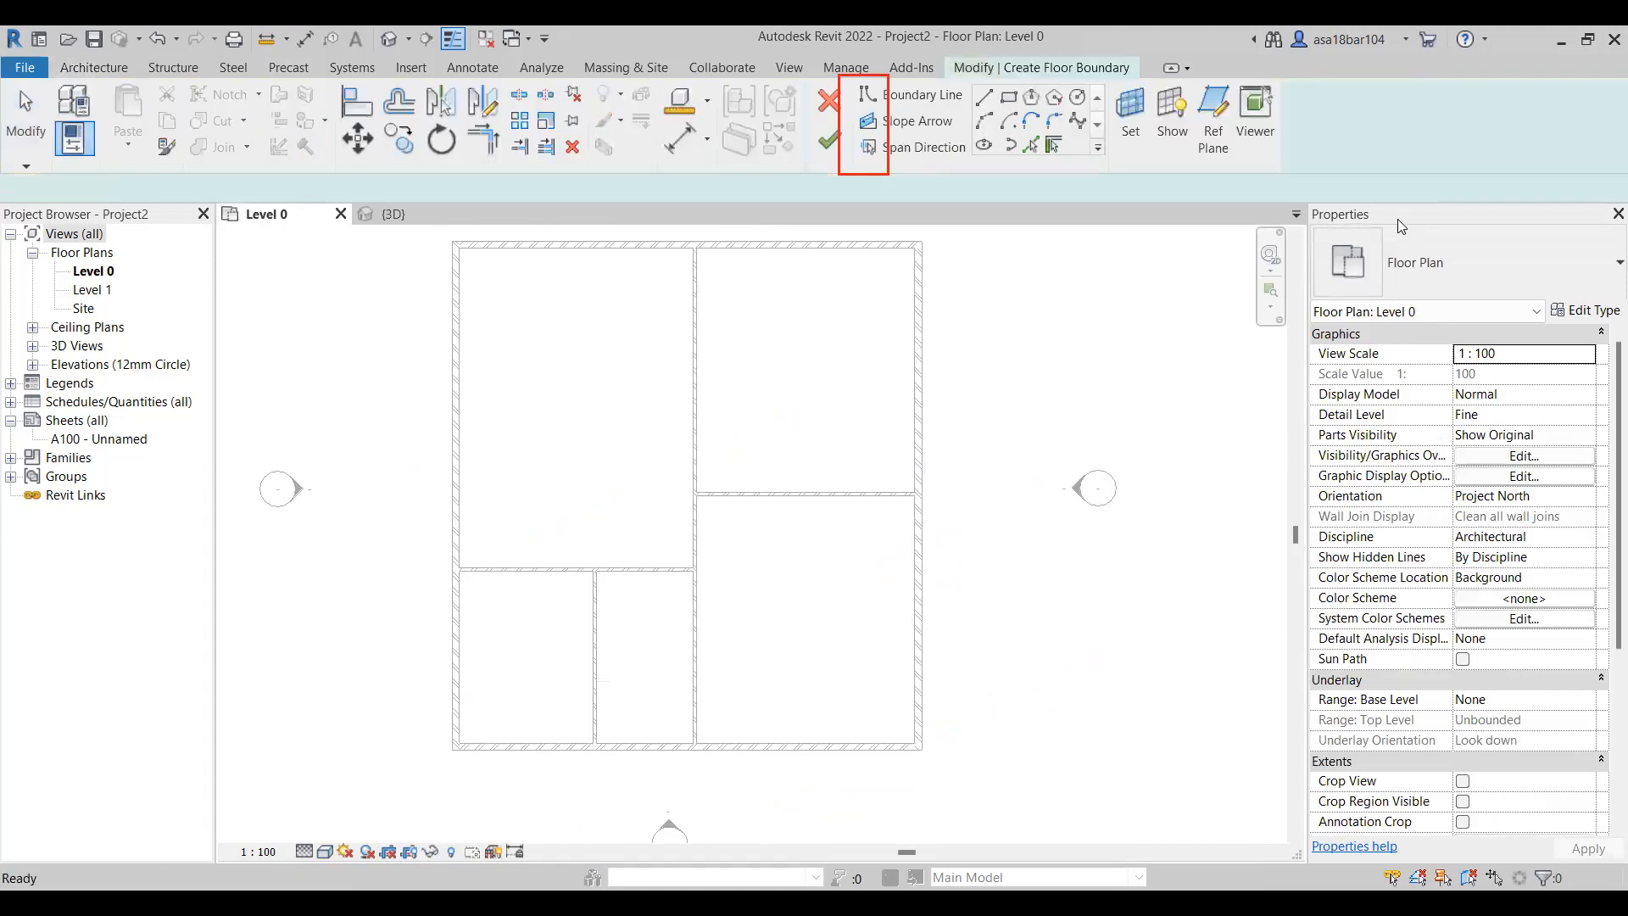
{"action": "left_click", "coordinate": [1593, 288]}
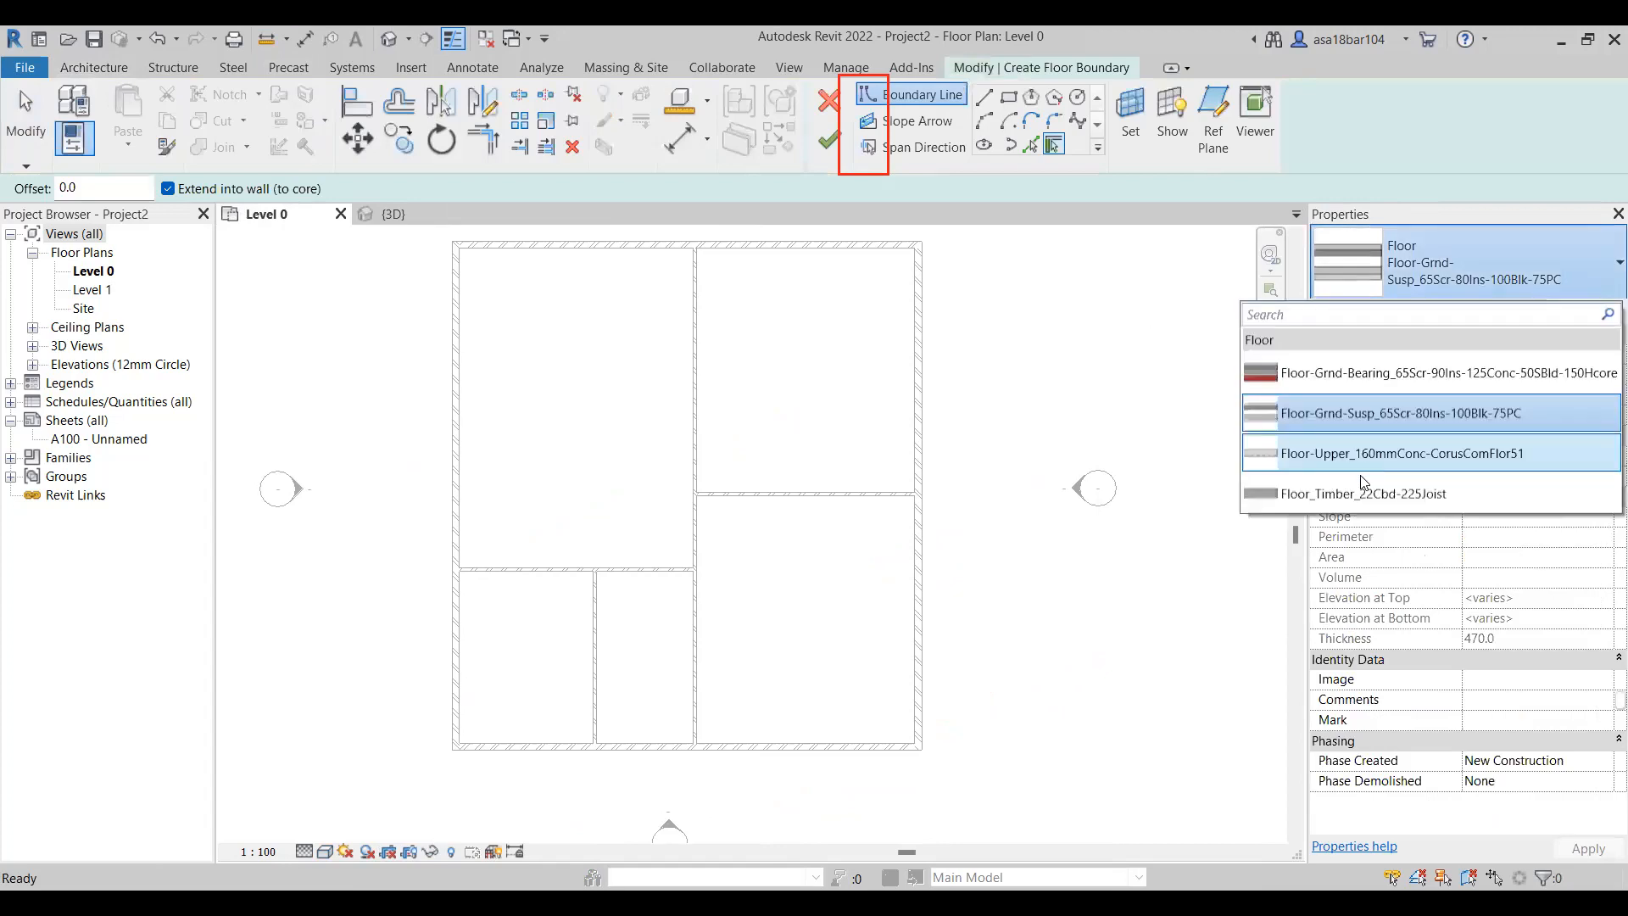
{"action": "left_click", "coordinate": [1361, 494]}
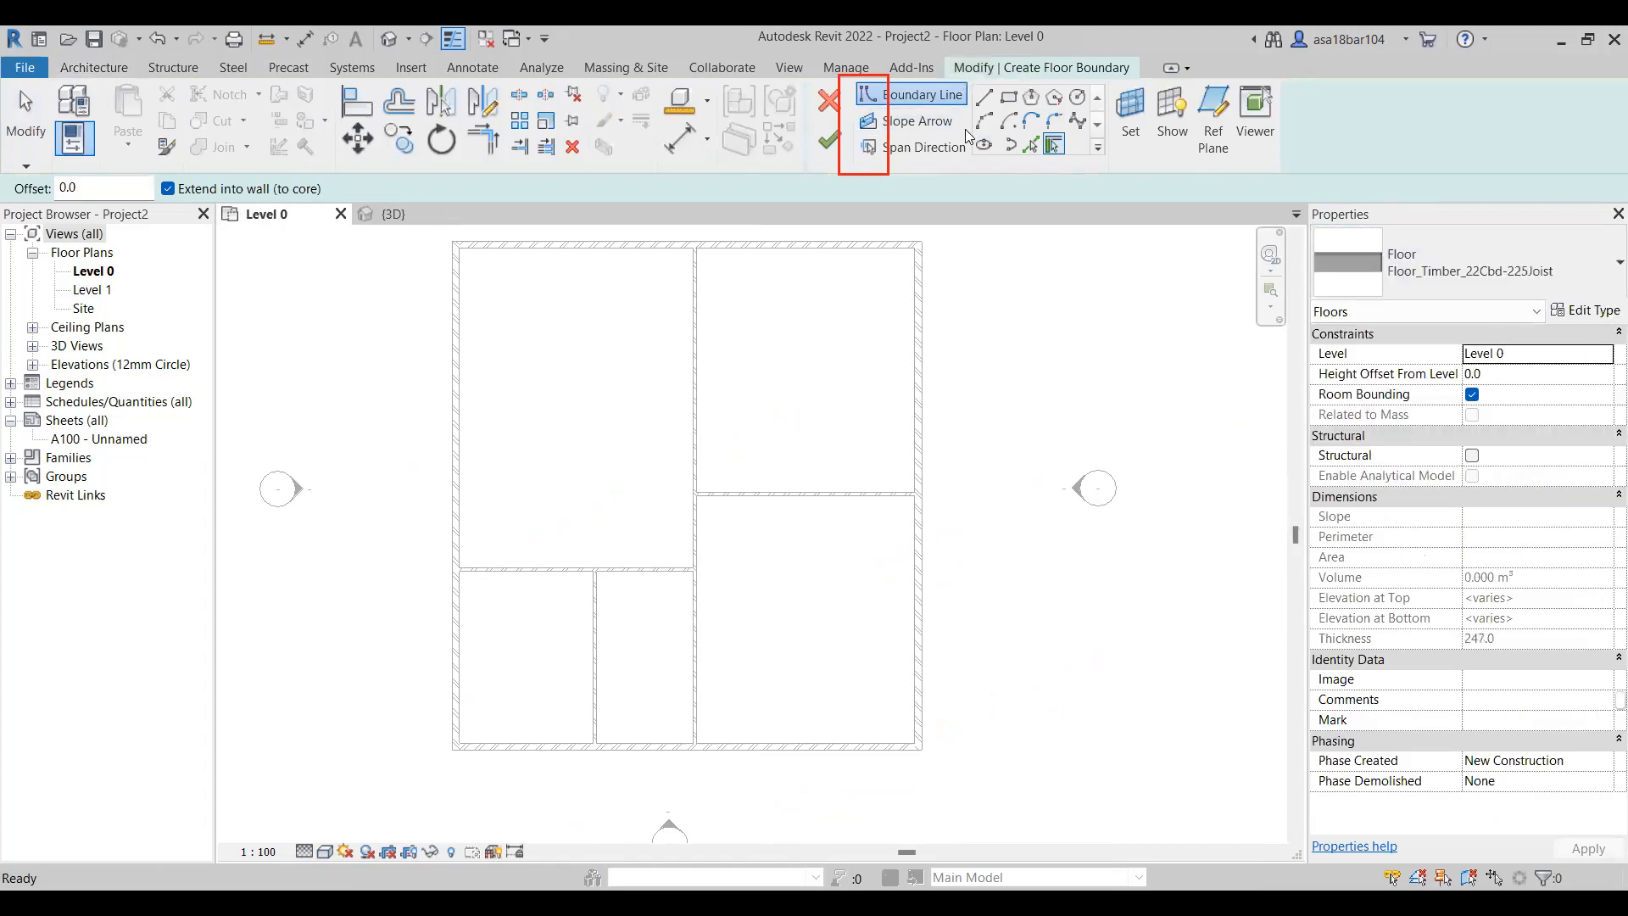
Sketch a rectangular floor boundary between opposite inner corners of the exterior walls and finish the floor
{"action": "left_click", "coordinate": [1008, 96]}
{"action": "left_click", "coordinate": [456, 245]}
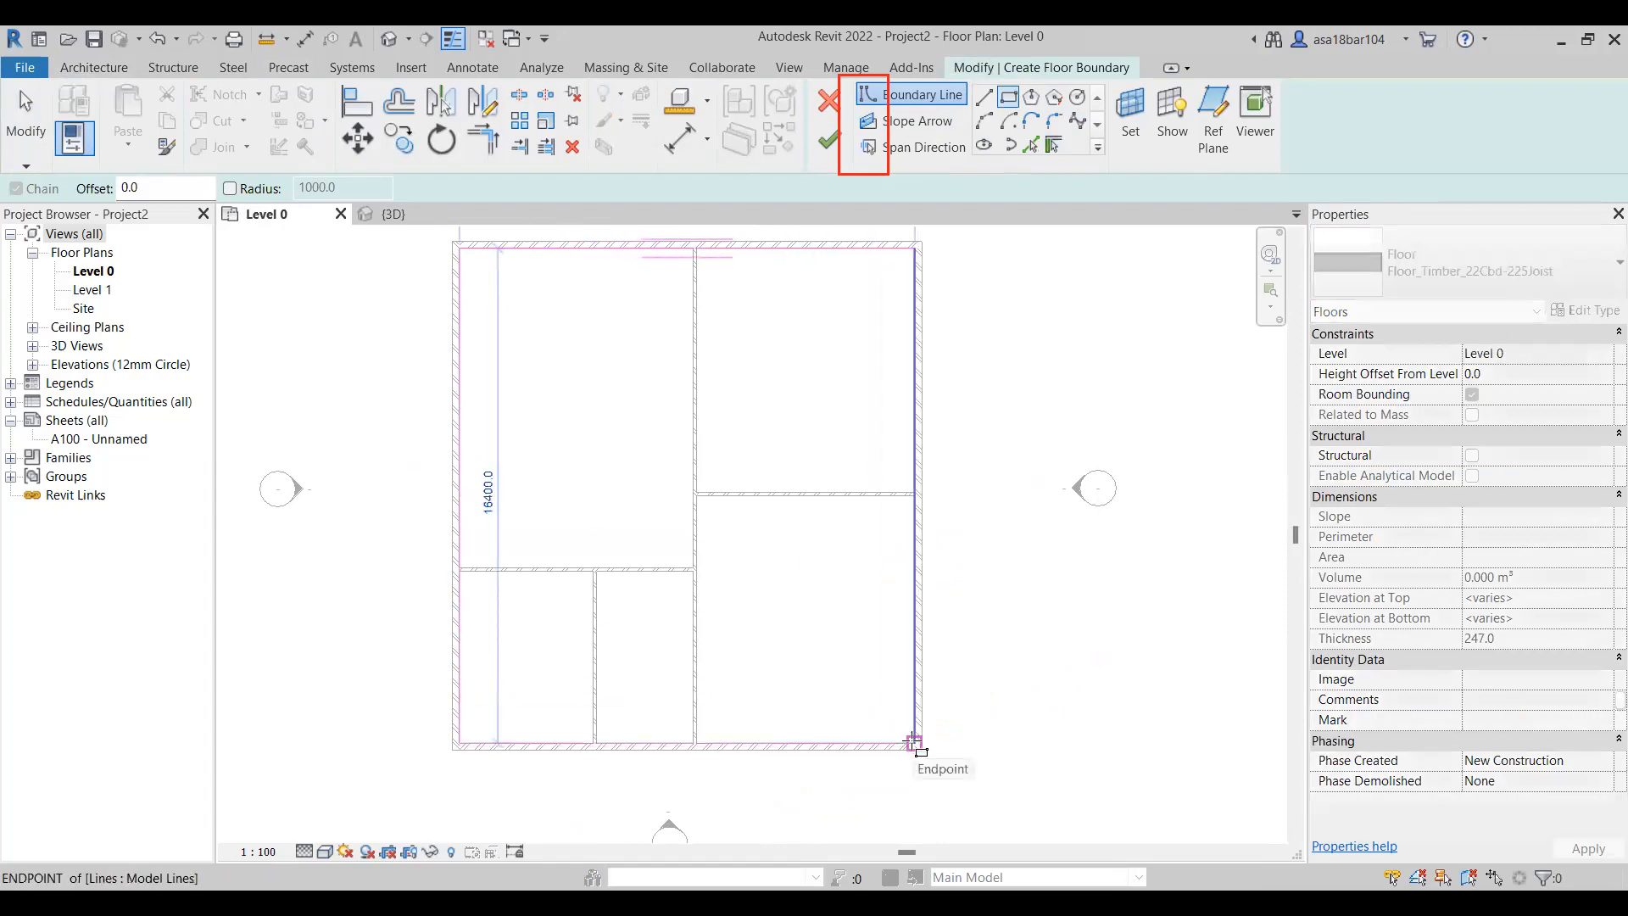
{"action": "left_click", "coordinate": [918, 747]}
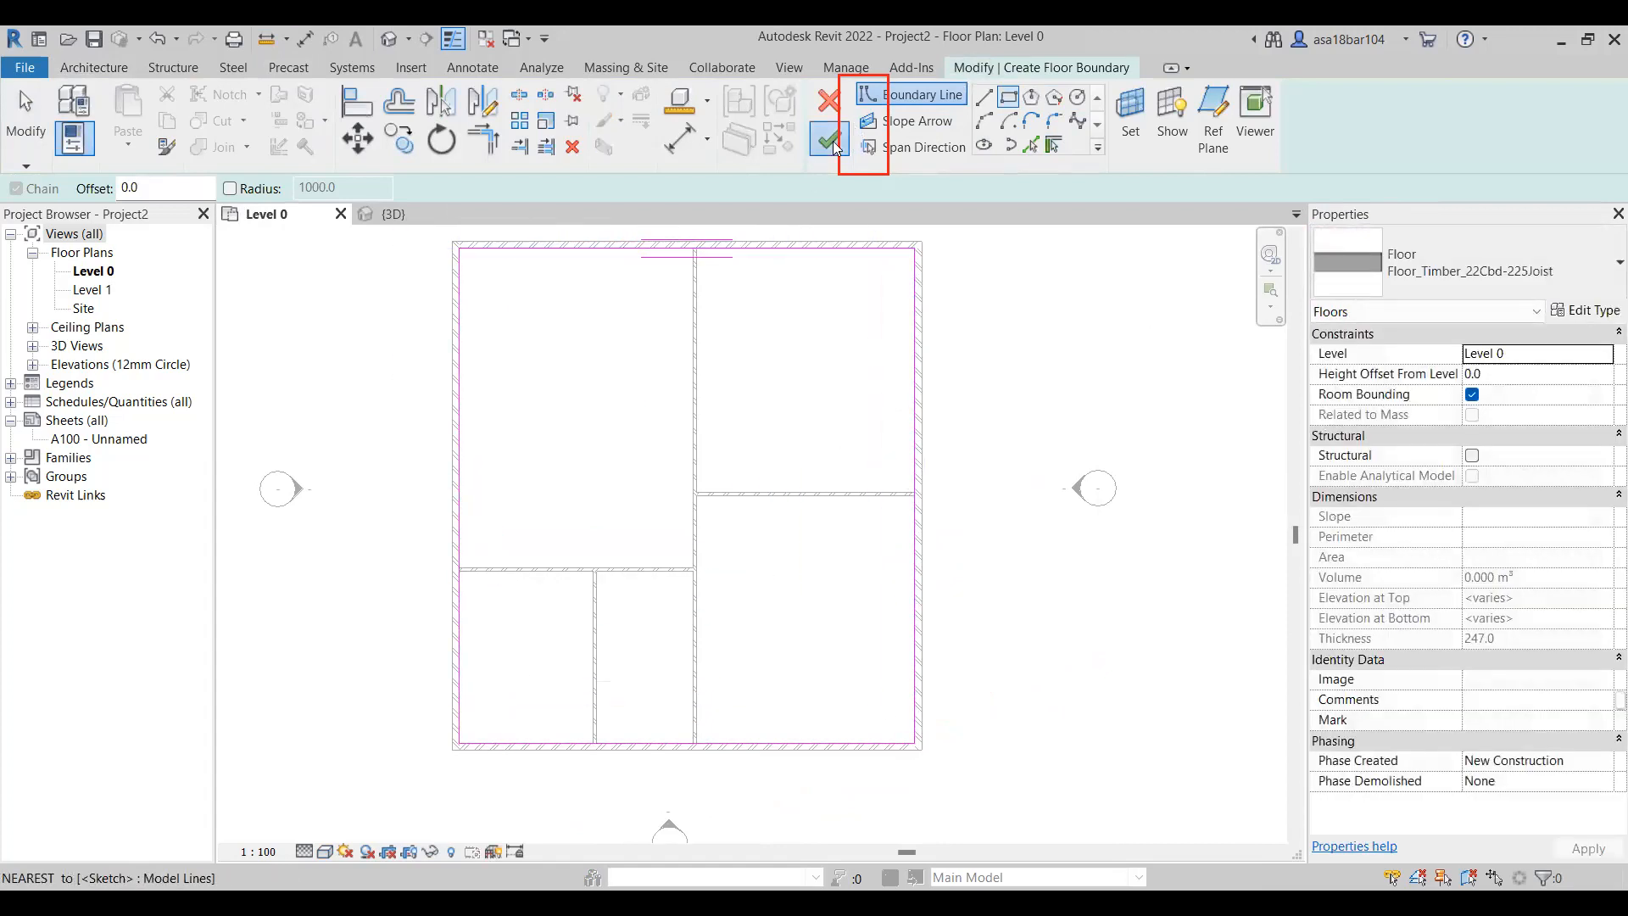
{"action": "left_click", "coordinate": [830, 140]}
Examine the floor's height relative to the wall bases in the 3D view and the East elevation
{"action": "left_click", "coordinate": [403, 212]}
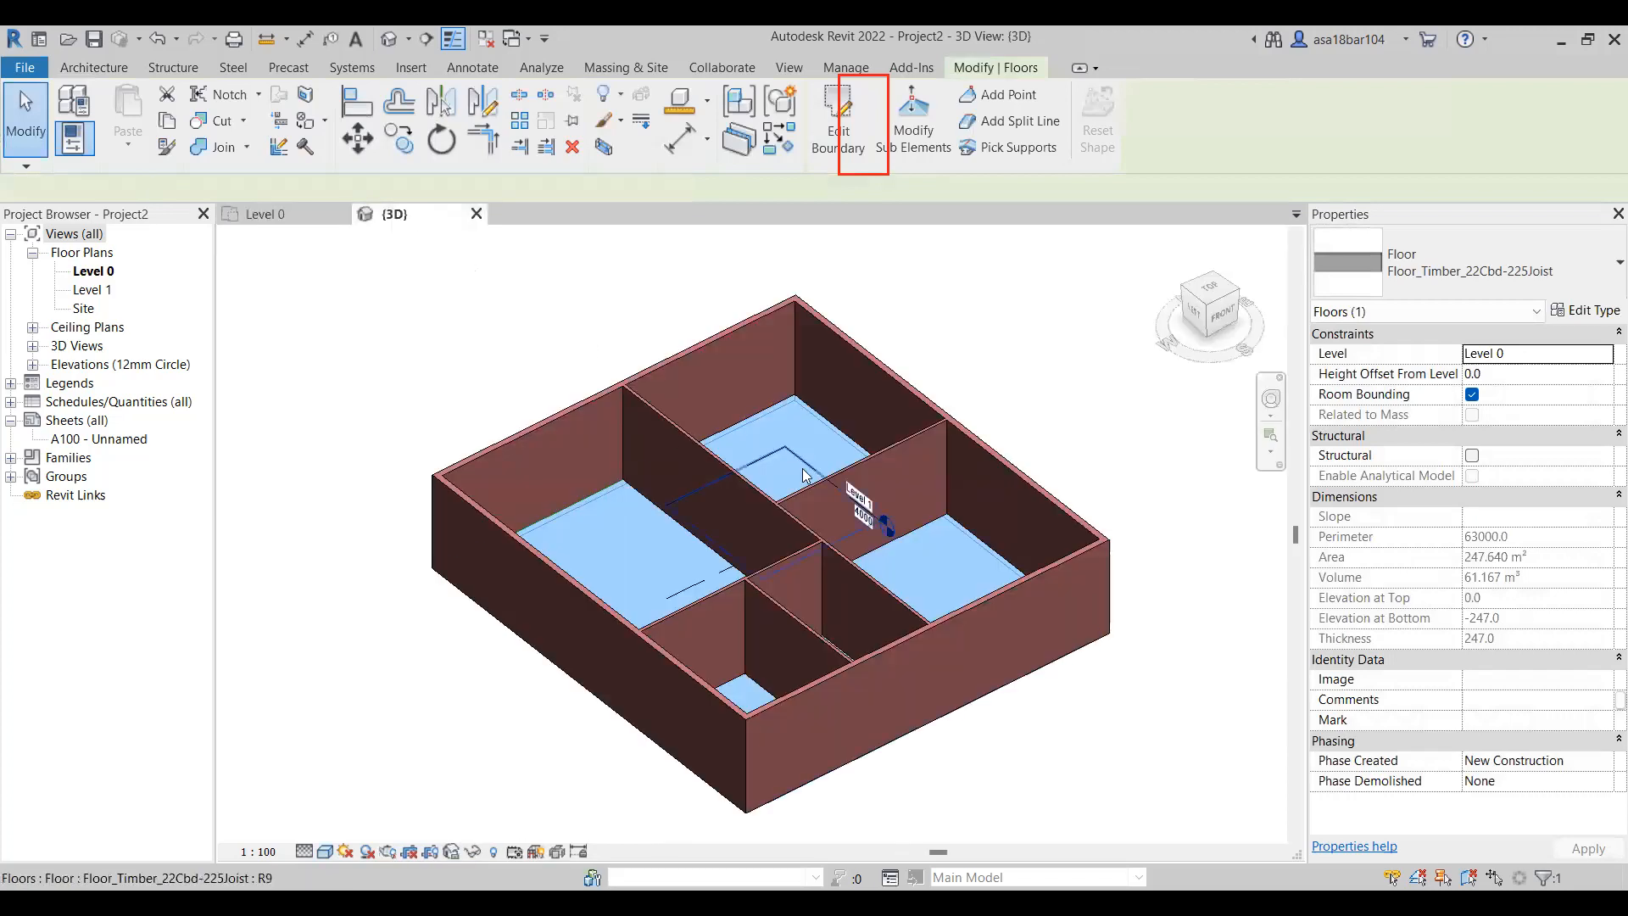
{"action": "middle_click_drag", "start_coordinate": [1024, 629], "coordinate": [874, 494], "text": "shift"}
{"action": "mouse_move", "coordinate": [860, 467]}
{"action": "middle_mouse_down", "text": "shift"}
{"action": "mouse_move", "coordinate": [765, 557]}
{"action": "mouse_move", "coordinate": [811, 546]}
{"action": "middle_mouse_up", "text": "shift"}
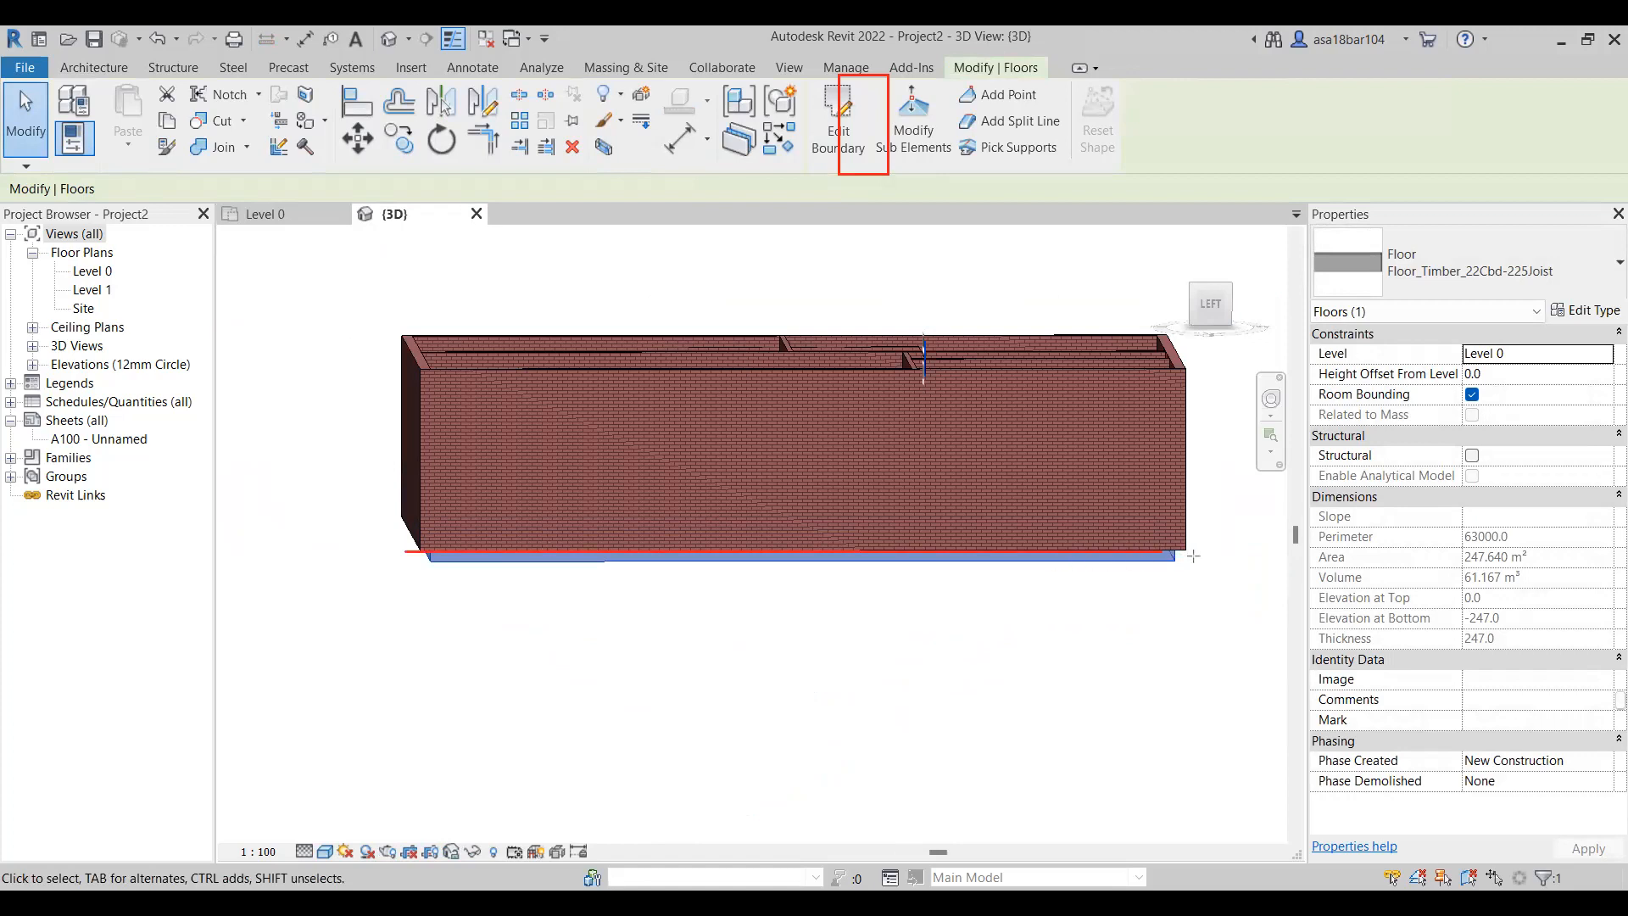
{"action": "mouse_move", "coordinate": [1218, 559]}
{"action": "left_mouse_down"}
{"action": "mouse_move", "coordinate": [1223, 634]}
{"action": "mouse_move", "coordinate": [1232, 614]}
{"action": "left_mouse_up"}
{"action": "left_click", "coordinate": [34, 366]}
{"action": "double_click", "coordinate": [84, 384]}
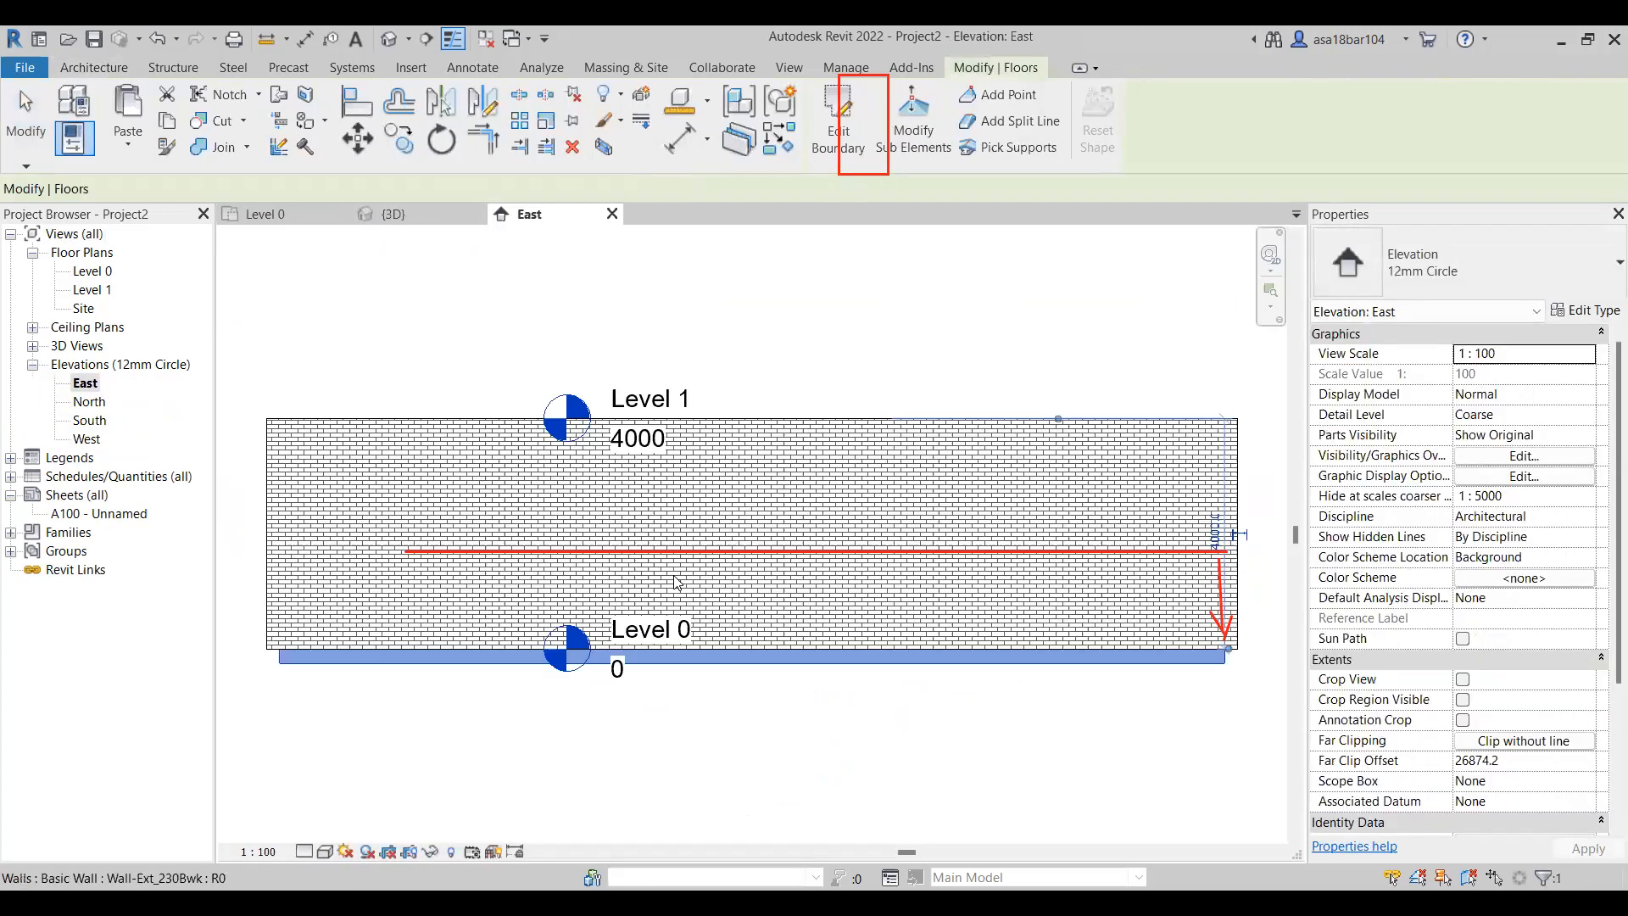
{"action": "scroll", "coordinate": [677, 583], "scroll_direction": "down", "scroll_amount": 1}
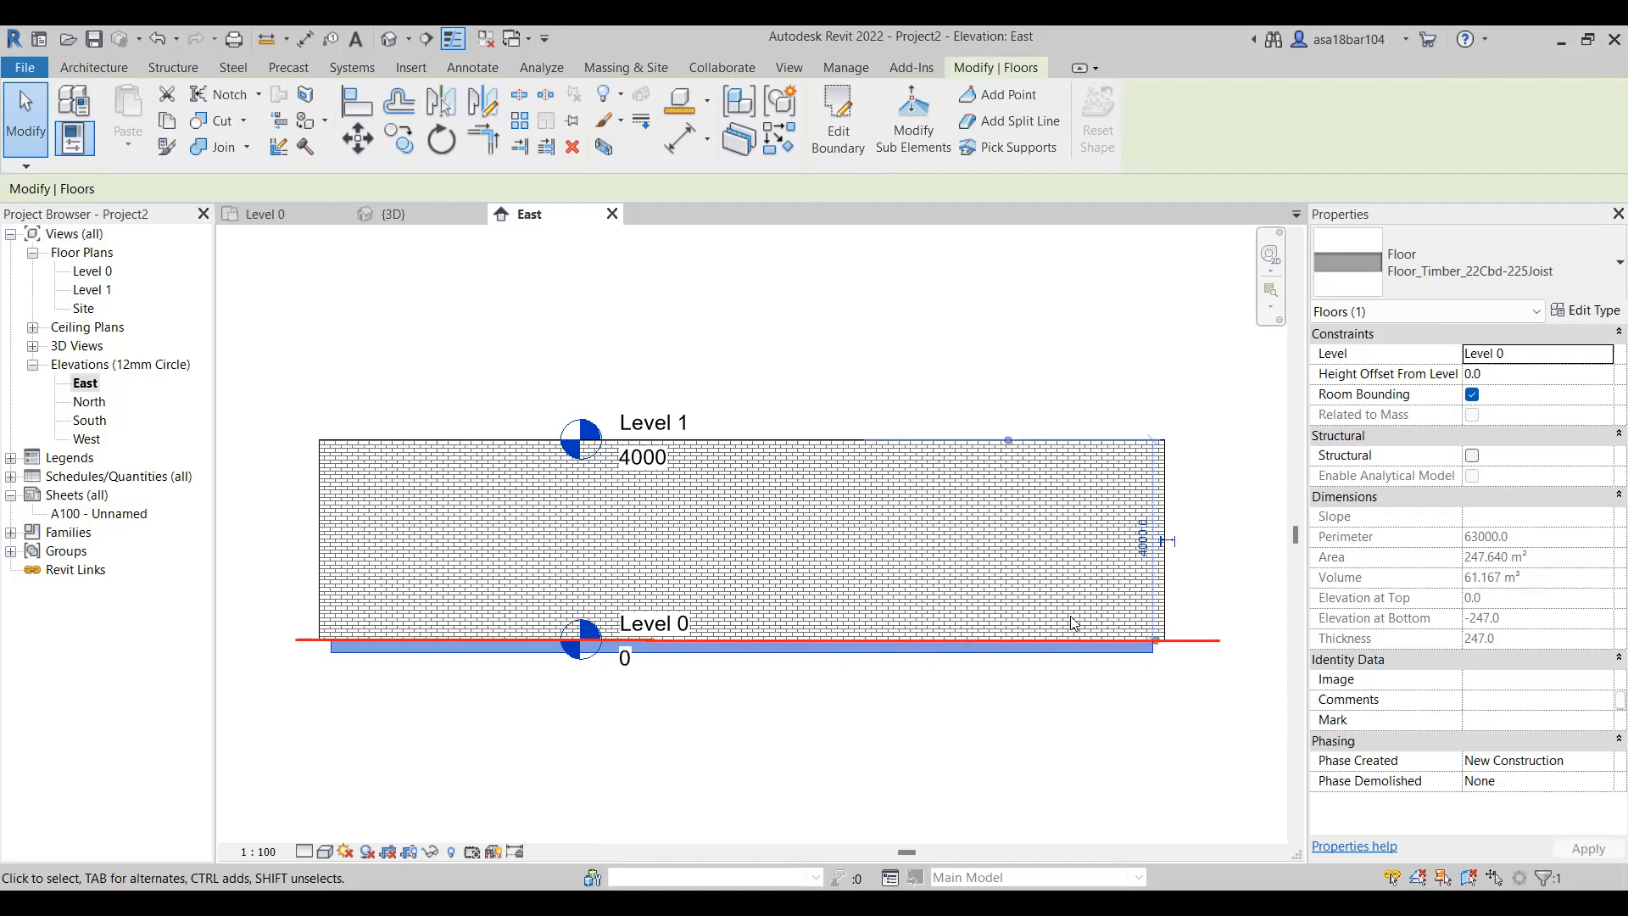
Set the timber floor's height offset from Level 0 to 247 mm and apply it
{"action": "left_click", "coordinate": [1490, 375]}
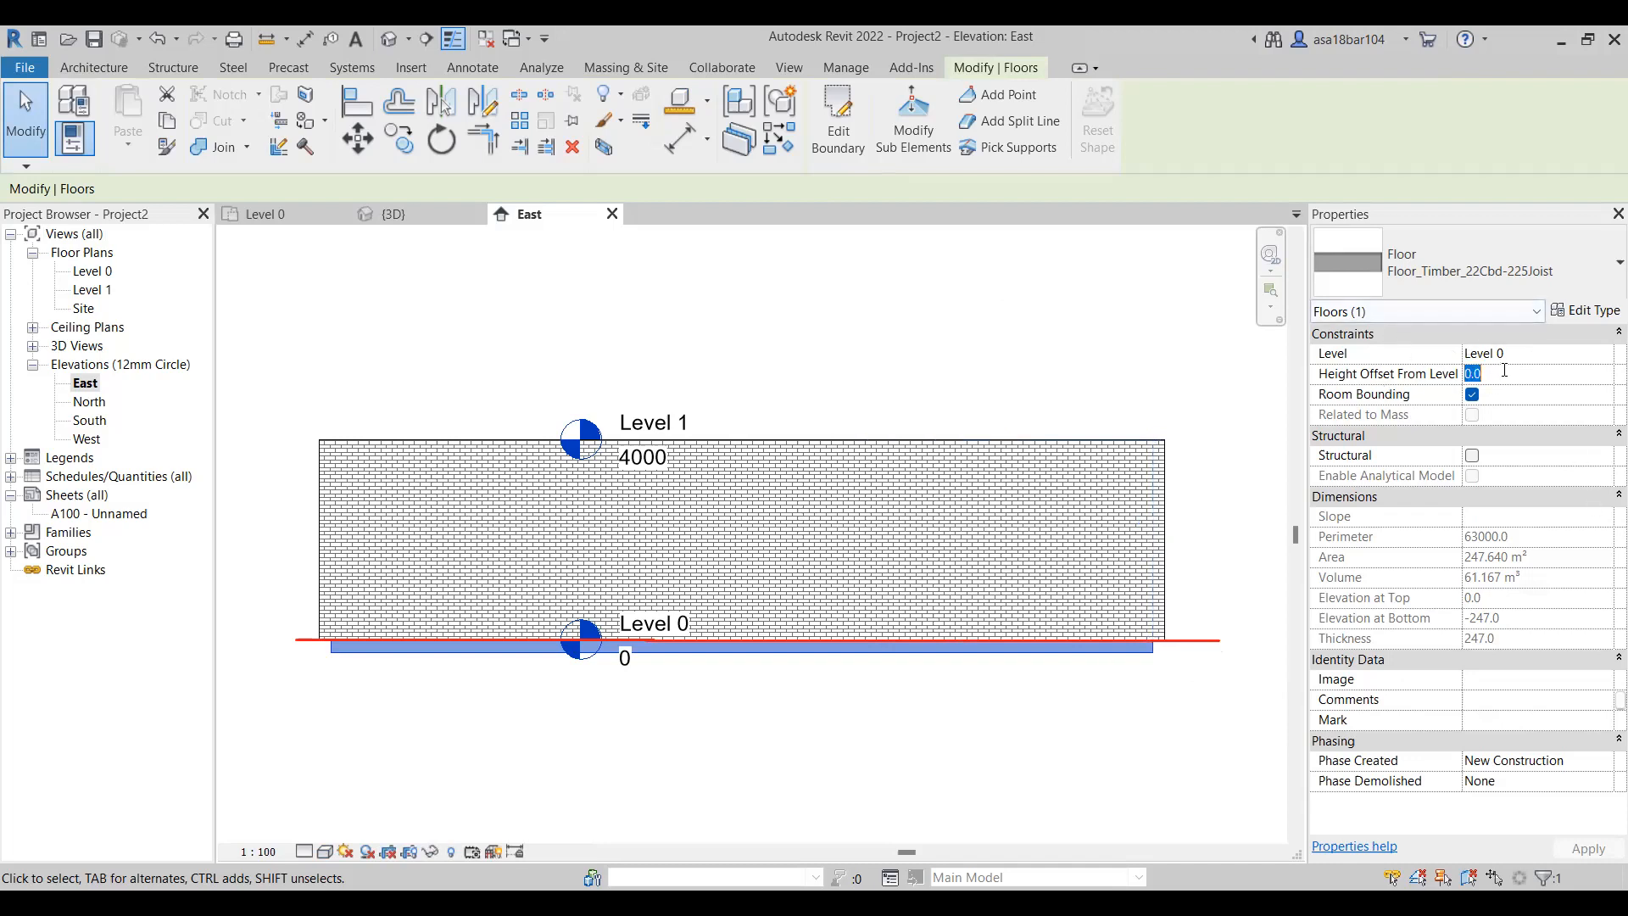
{"action": "type", "text": "247"}
{"action": "key", "text": "Return"}
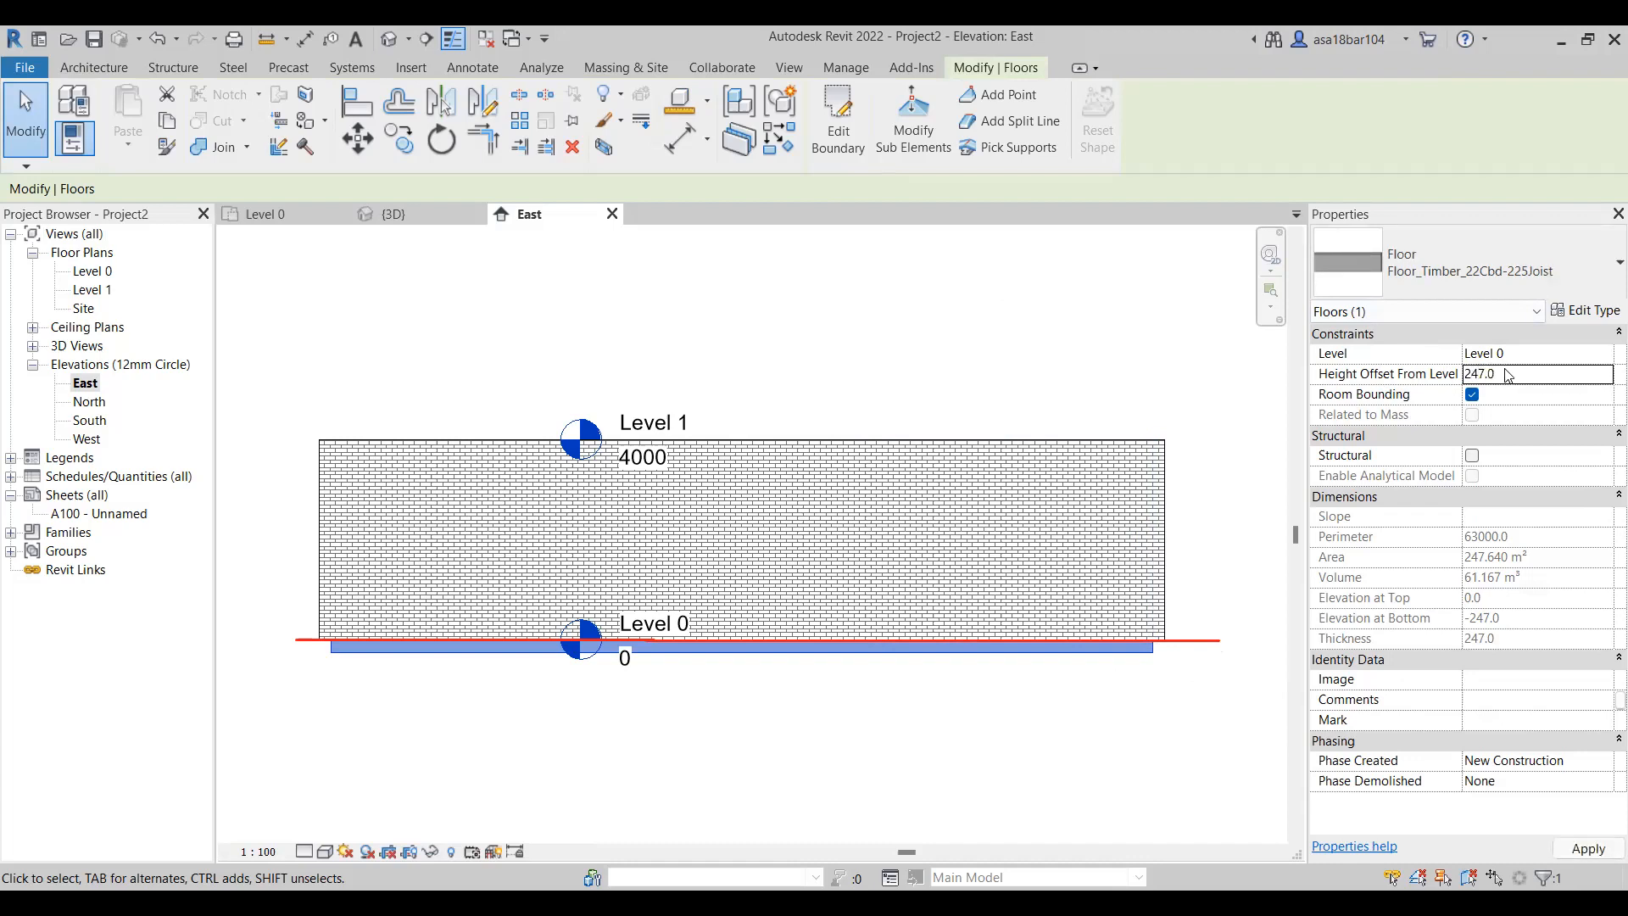
{"action": "left_click", "coordinate": [1588, 846]}
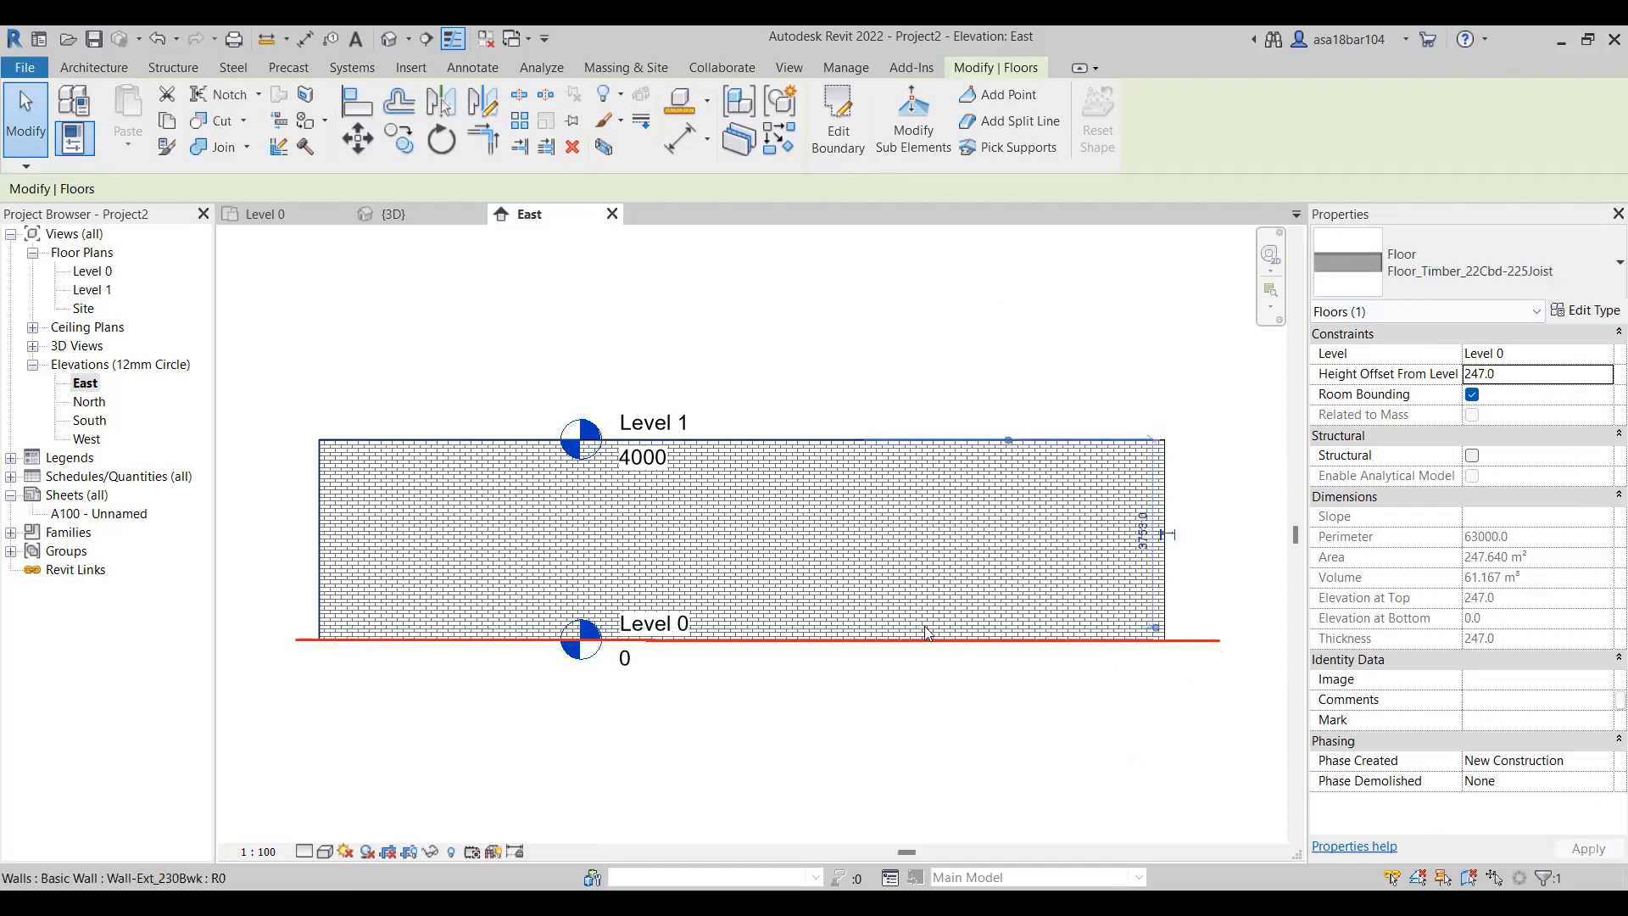
Examine the raised timber floor in the East elevation, the Level 0 plan, and from below and above in the 3D view
{"action": "scroll", "coordinate": [1057, 634], "scroll_direction": "up", "scroll_amount": 2}
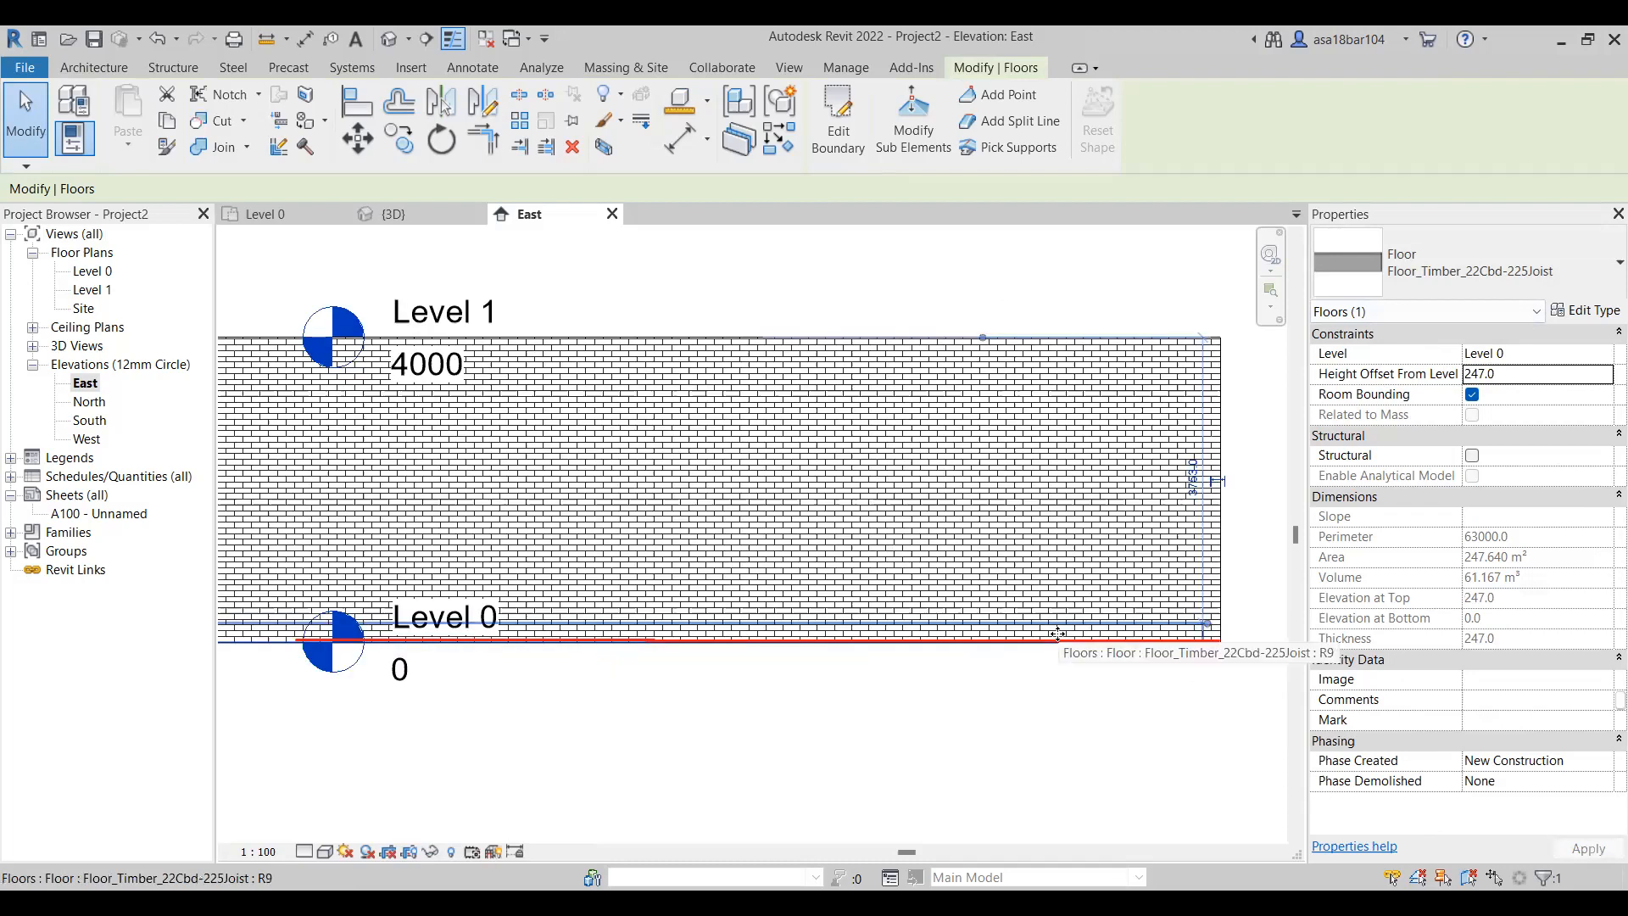
{"action": "scroll", "coordinate": [983, 627], "scroll_direction": "down", "scroll_amount": 2}
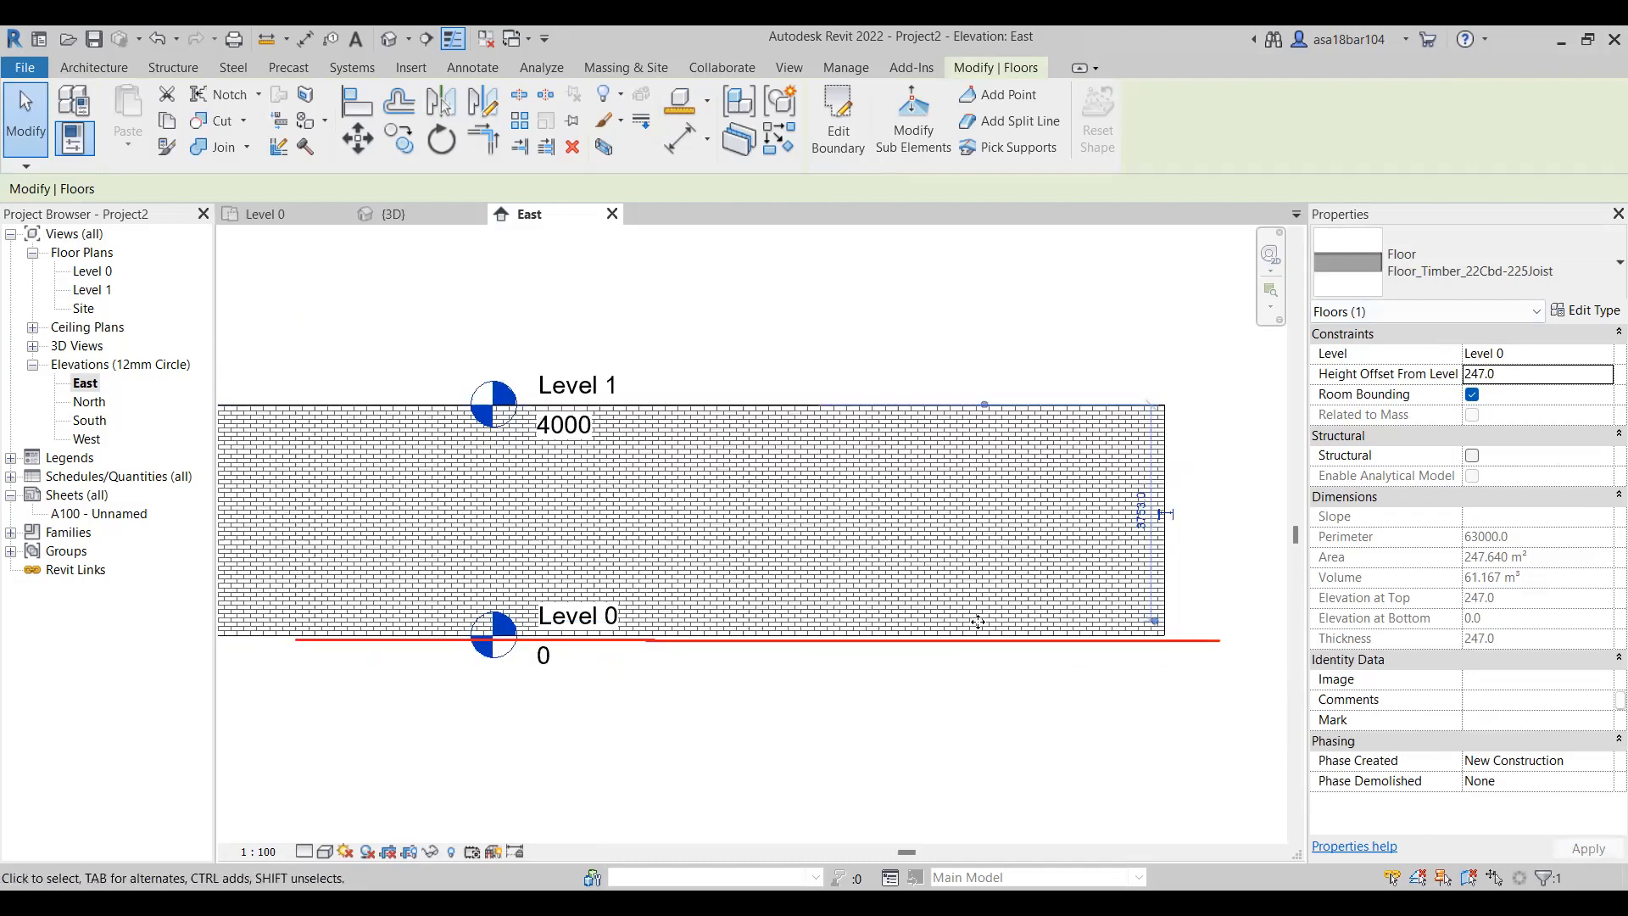
{"action": "scroll", "coordinate": [981, 629], "scroll_direction": "down", "scroll_amount": 2}
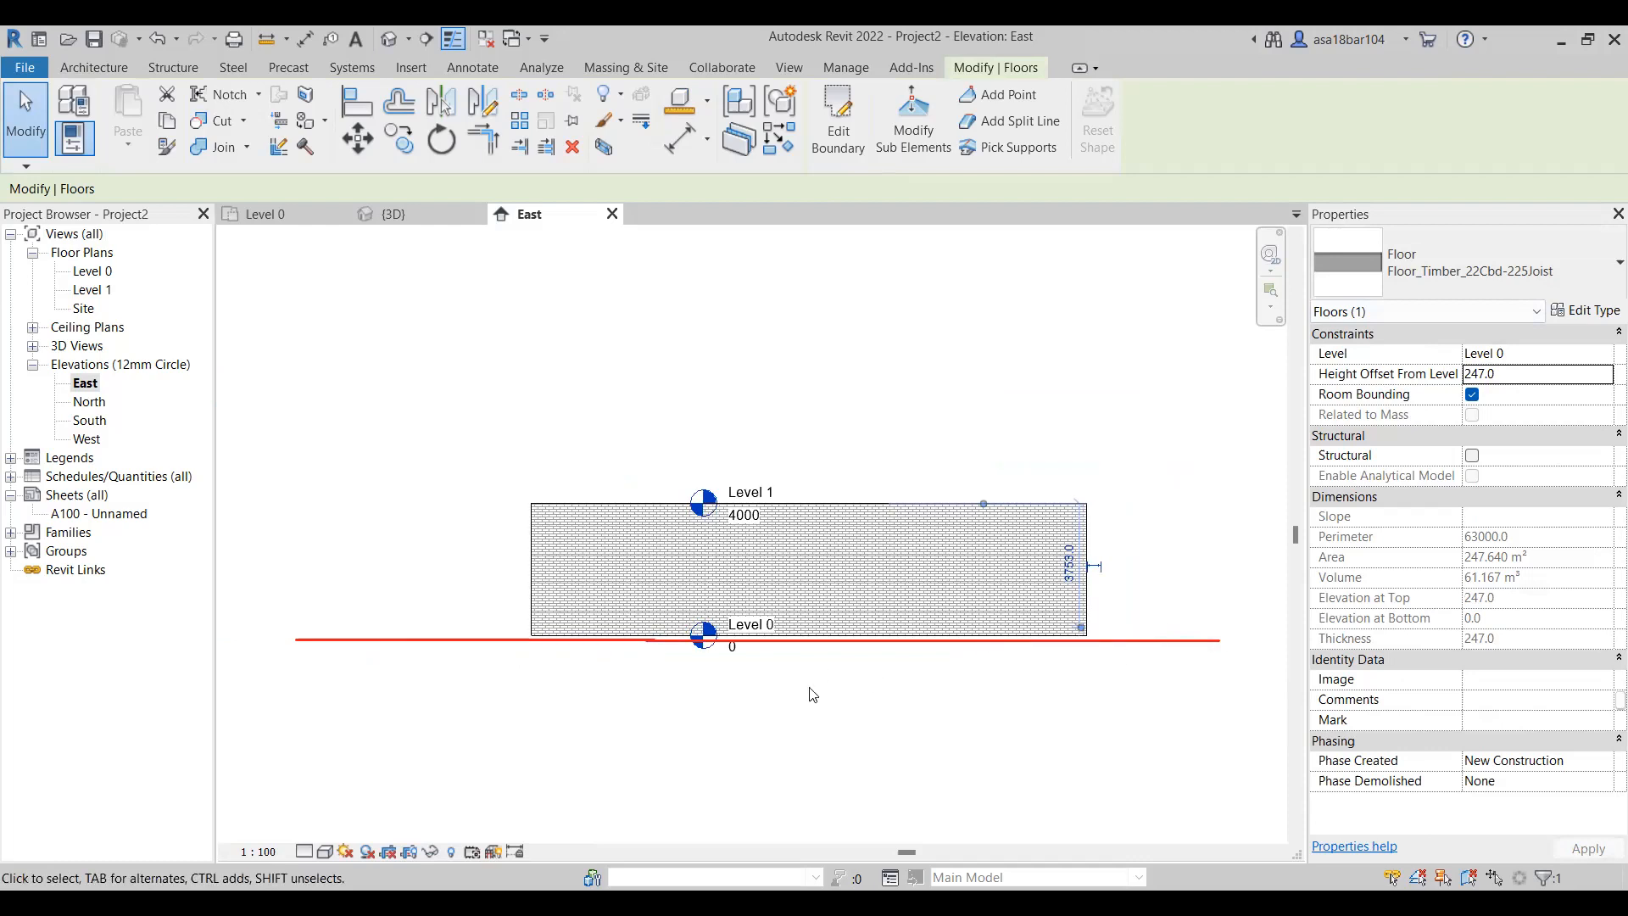
{"action": "left_click", "coordinate": [391, 214]}
{"action": "left_click", "coordinate": [248, 215]}
{"action": "scroll", "coordinate": [643, 741], "scroll_direction": "down", "scroll_amount": 2}
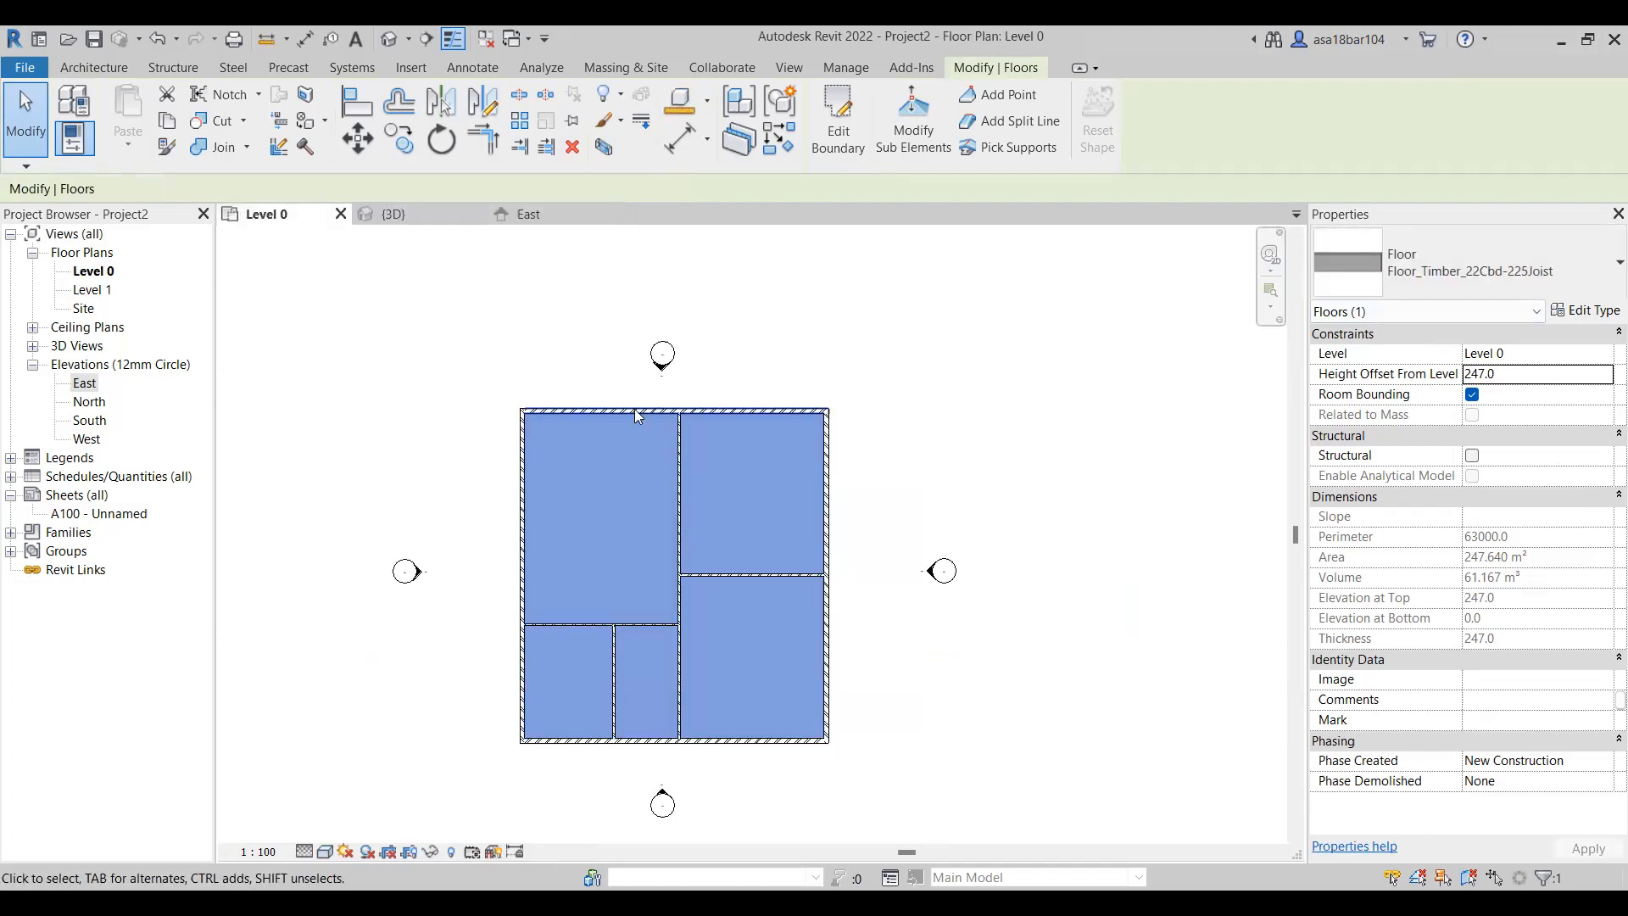
{"action": "left_click", "coordinate": [378, 214]}
{"action": "left_click", "coordinate": [915, 607]}
{"action": "middle_click_drag", "start_coordinate": [916, 607], "coordinate": [892, 368], "text": "shift"}
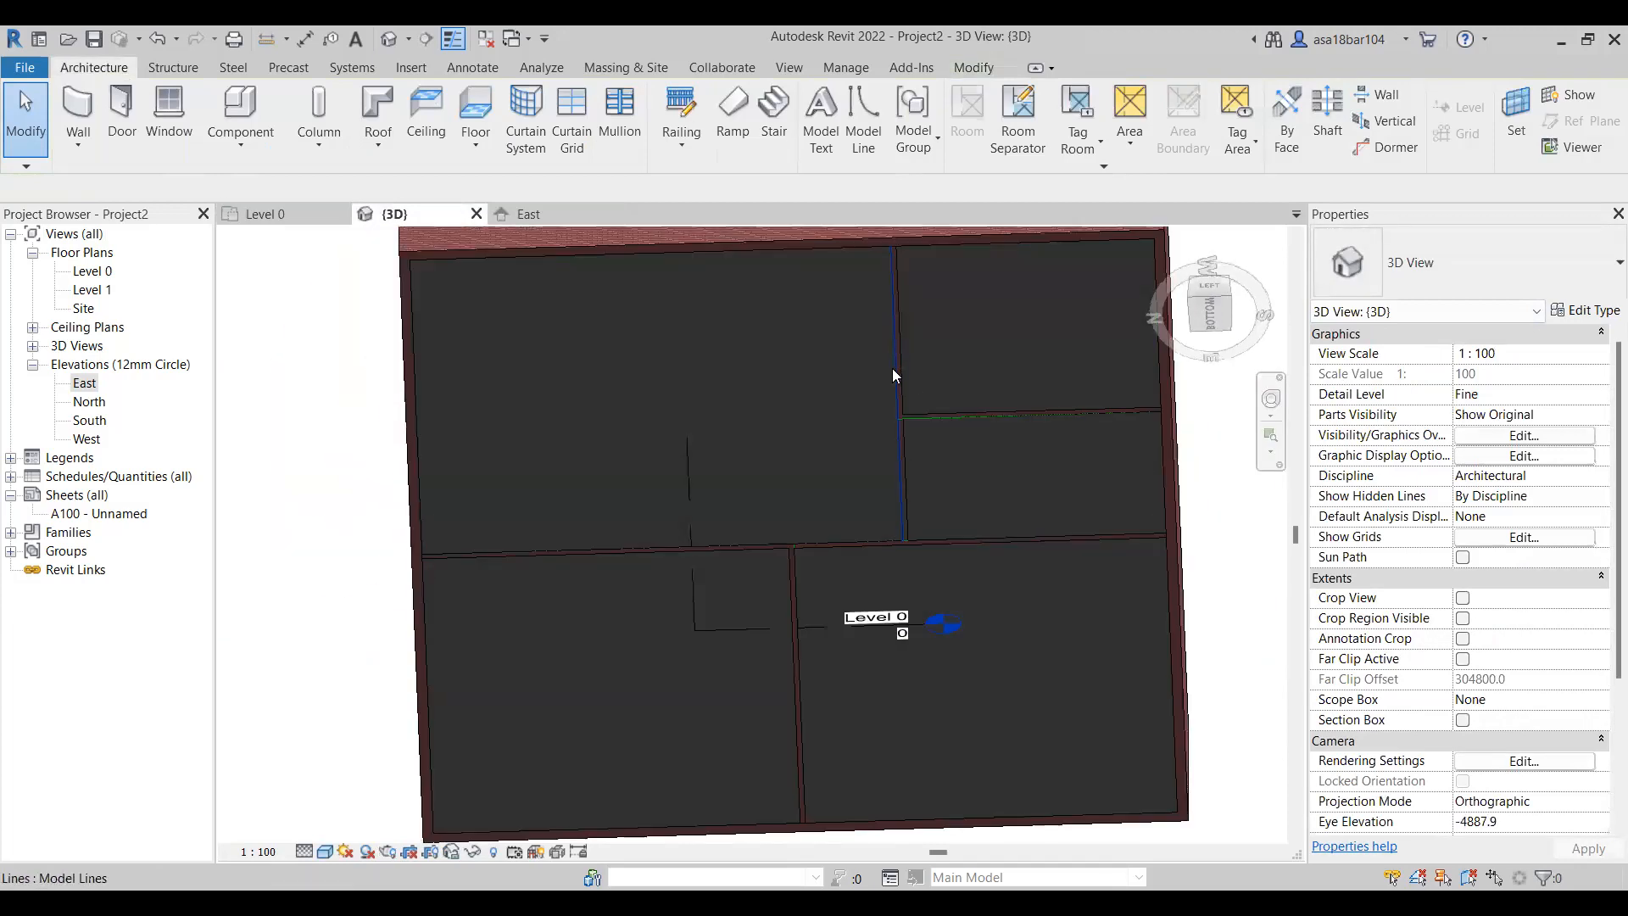
{"action": "scroll", "coordinate": [754, 386], "scroll_direction": "down", "scroll_amount": 2}
{"action": "middle_click_drag", "start_coordinate": [757, 386], "coordinate": [730, 580], "text": "shift"}
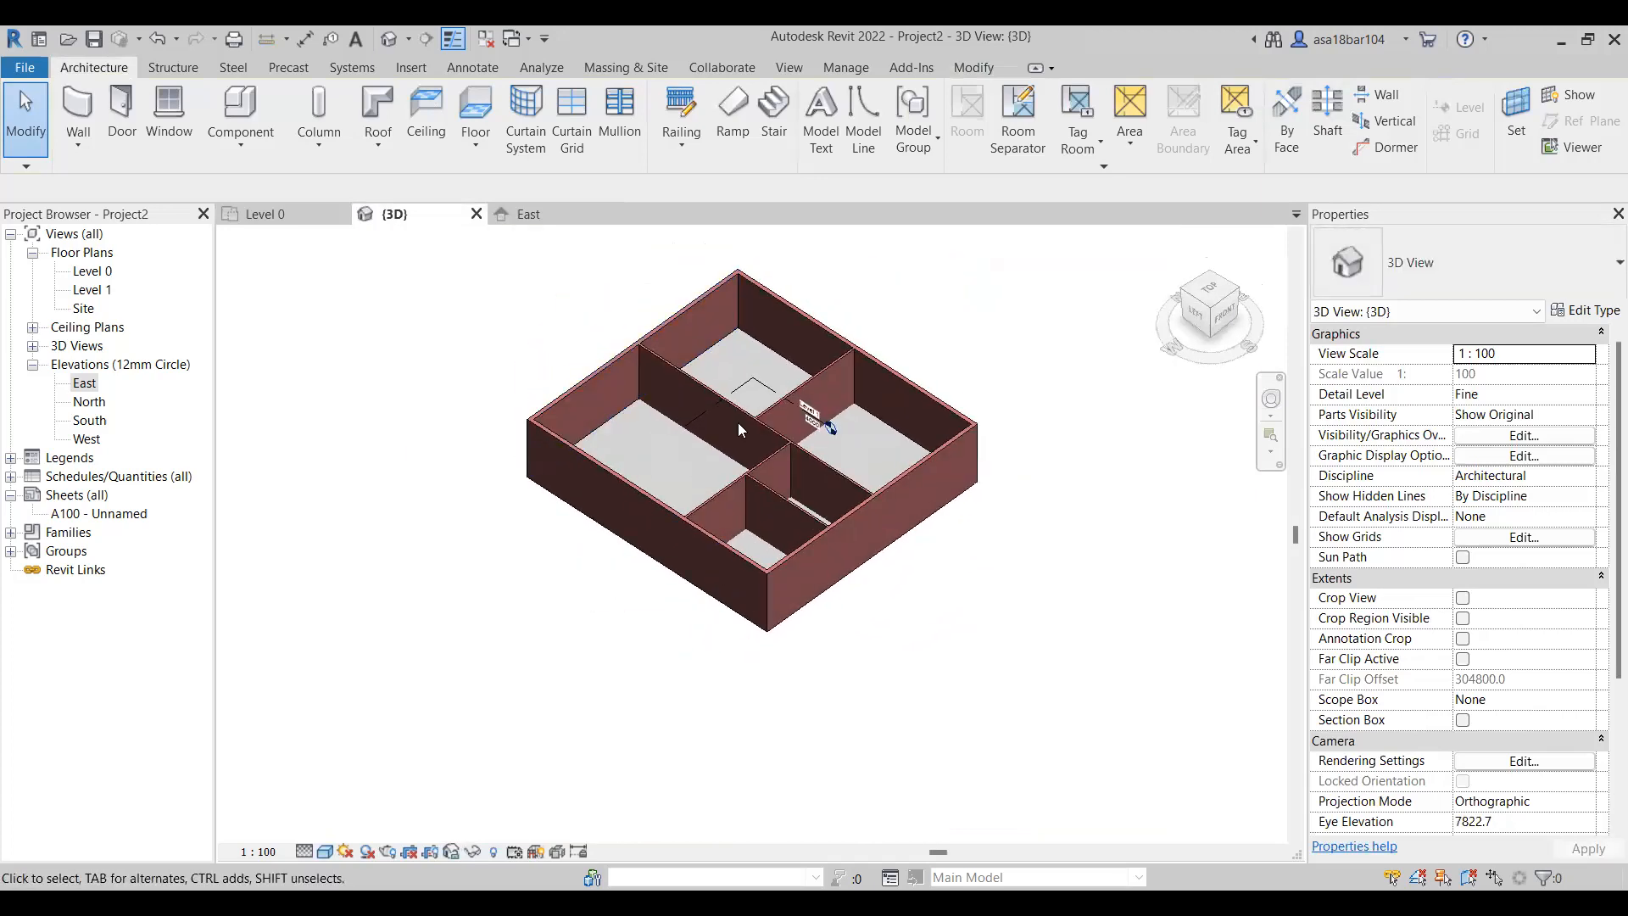
Place a Doors_ExtDbl_Flush 1810x2110mm door in the left exterior wall of the Level 0 plan, about 4000 mm below the upper wall
{"action": "left_click", "coordinate": [288, 218]}
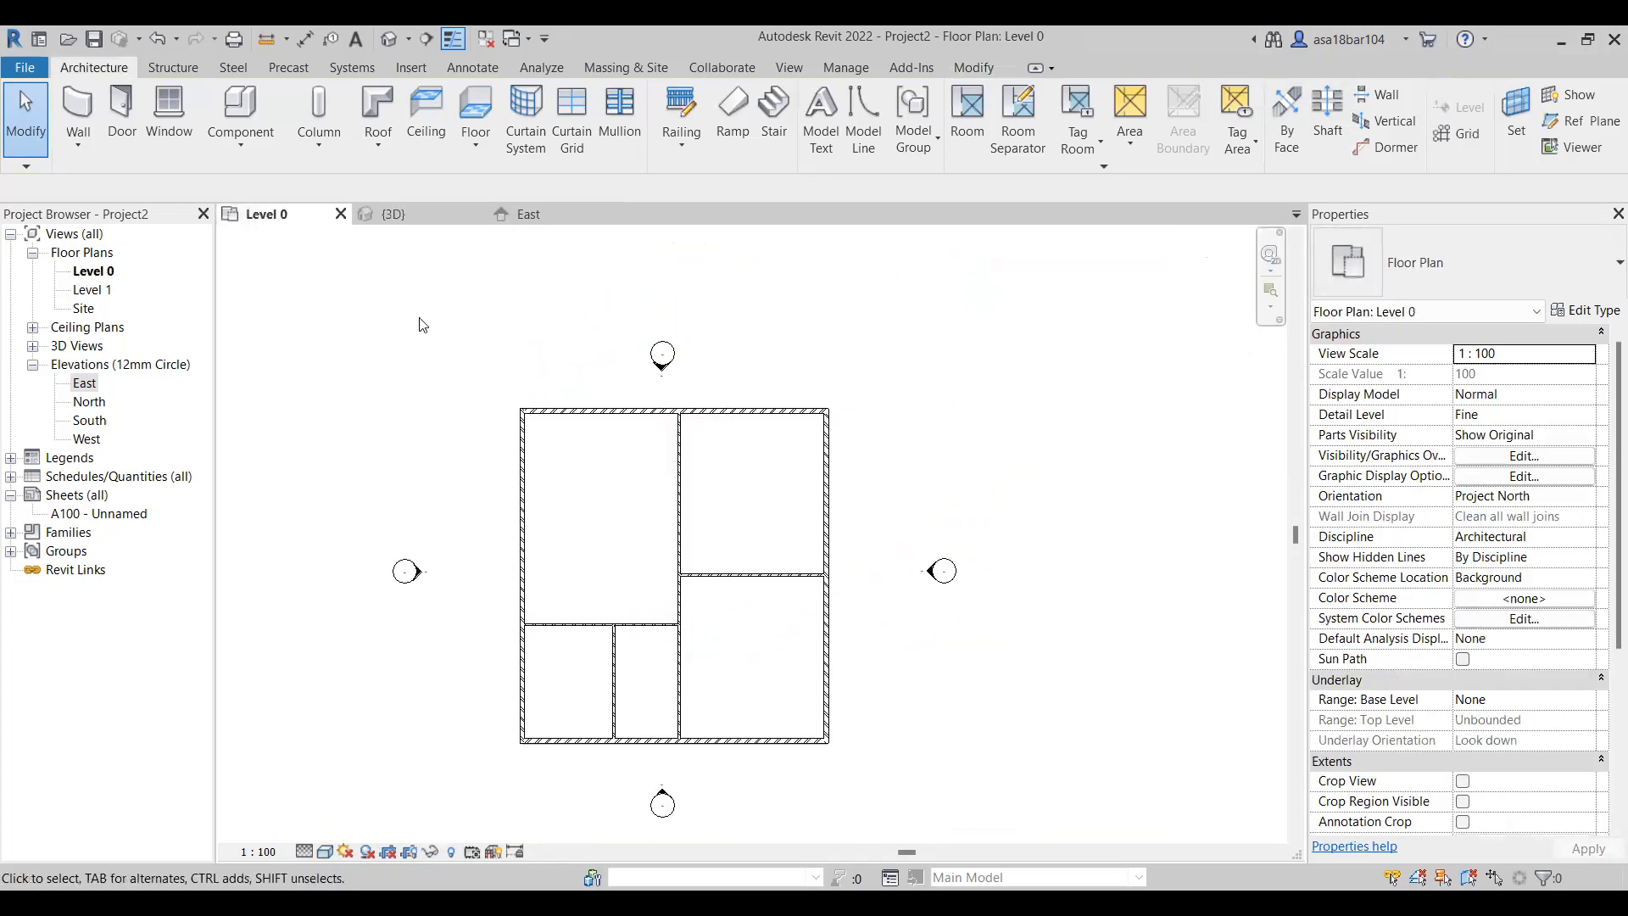
{"action": "scroll", "coordinate": [769, 602], "scroll_direction": "up", "scroll_amount": 3}
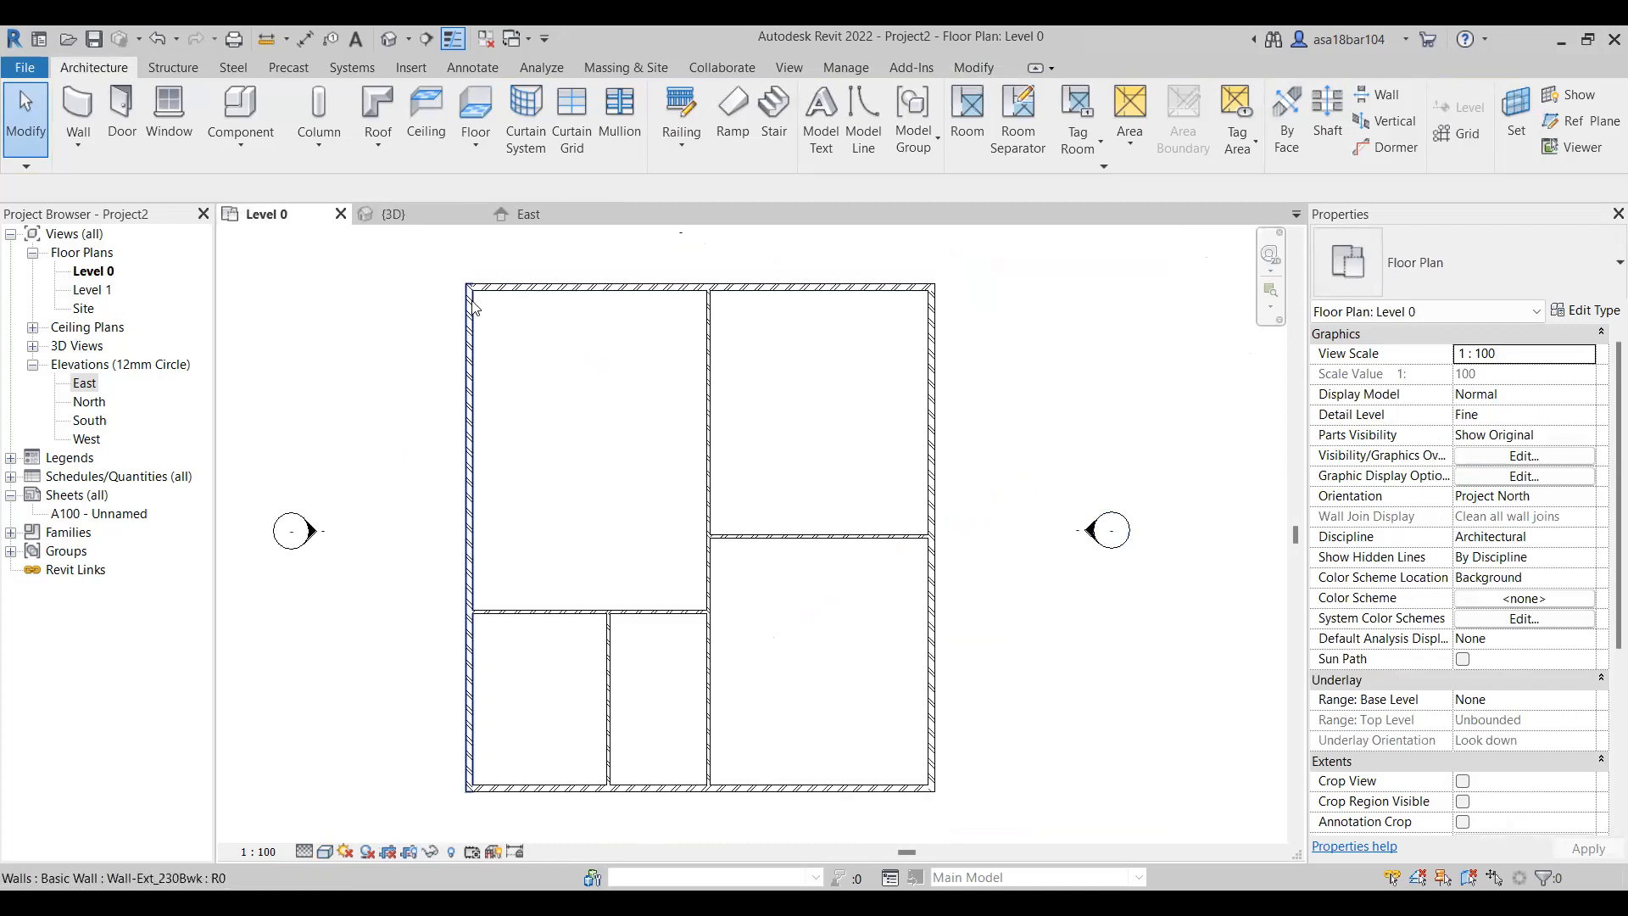
{"action": "left_click", "coordinate": [134, 131]}
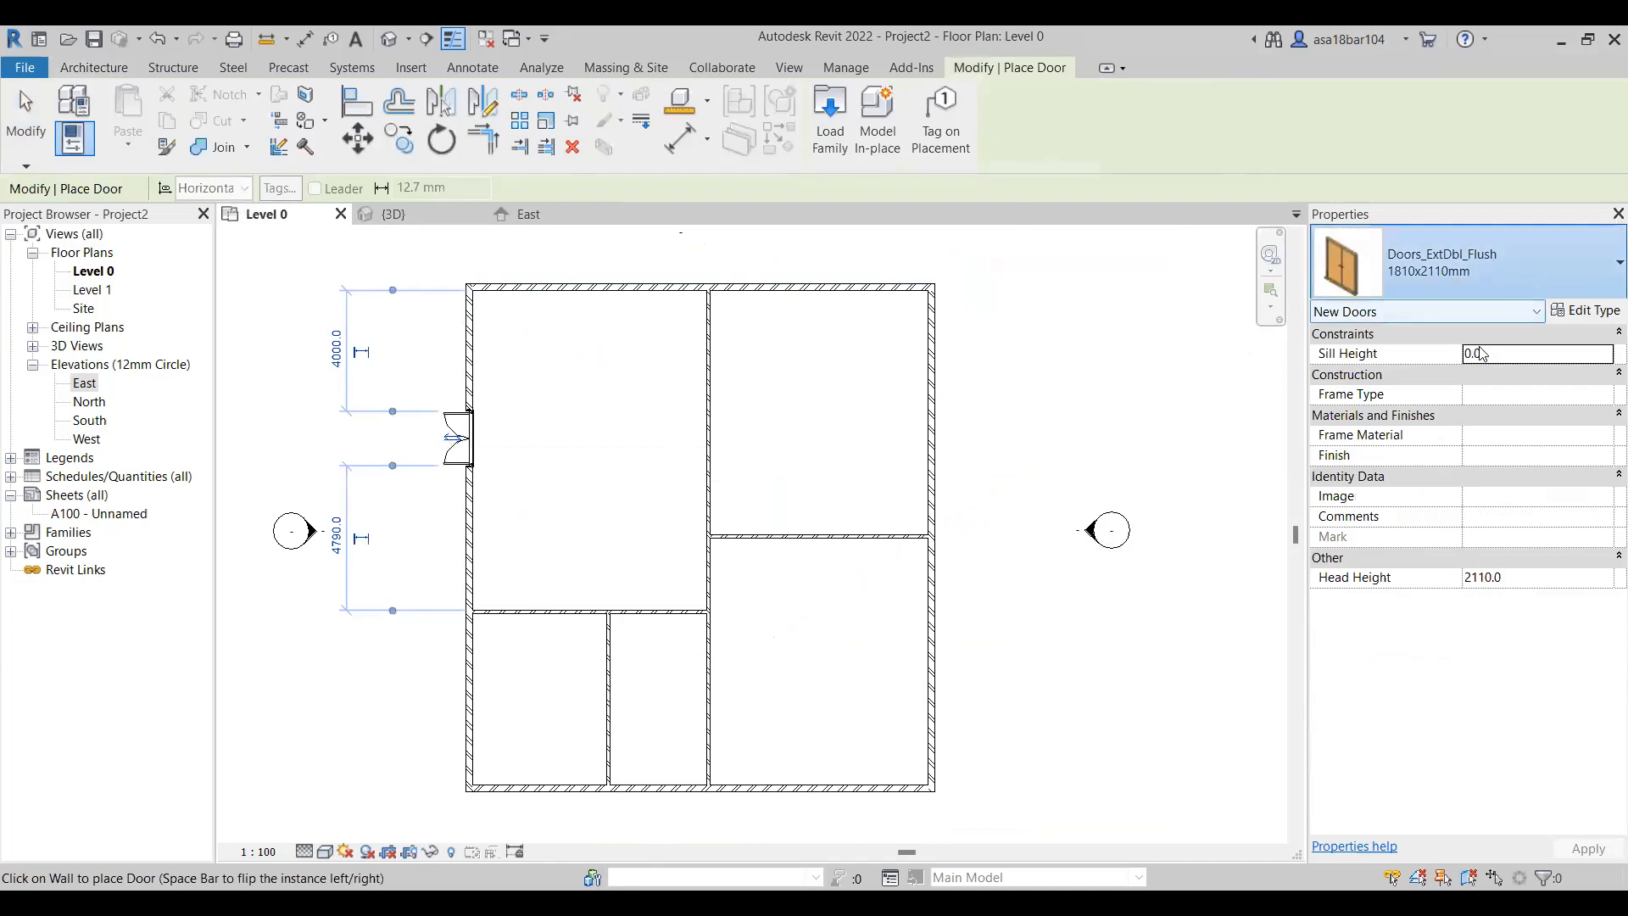
Place four Doors_IntSgl 910x2110mm doors: two in the central wall around the right-hand partition, one into each lower-left room
{"action": "left_click", "coordinate": [1475, 280]}
{"action": "left_click", "coordinate": [1402, 497]}
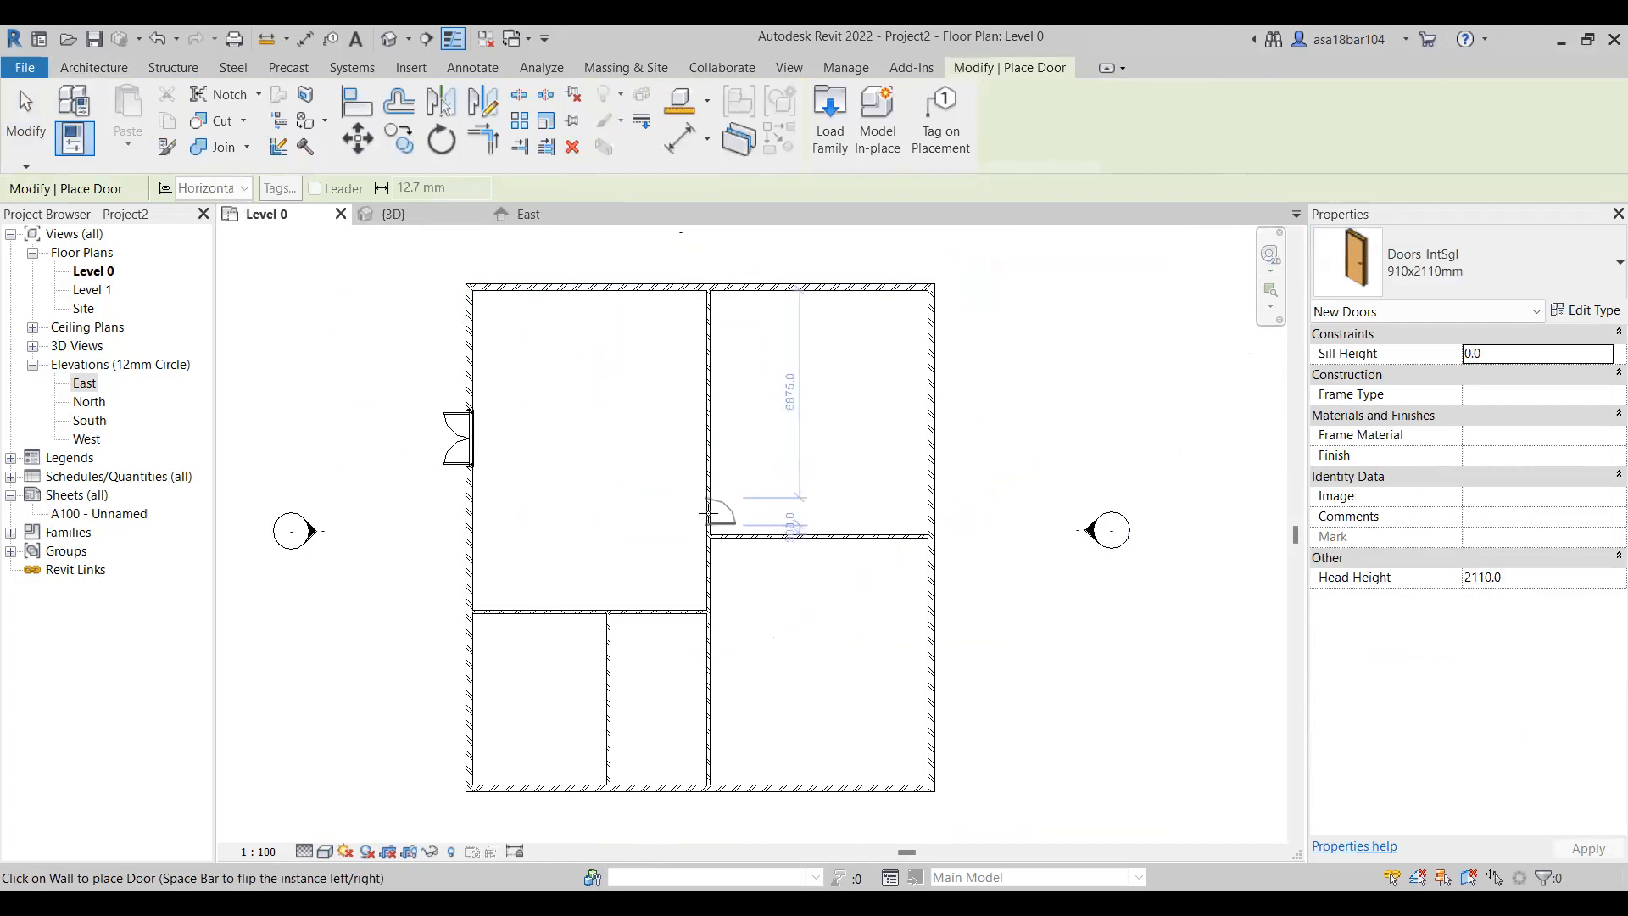
{"action": "left_click", "coordinate": [736, 512]}
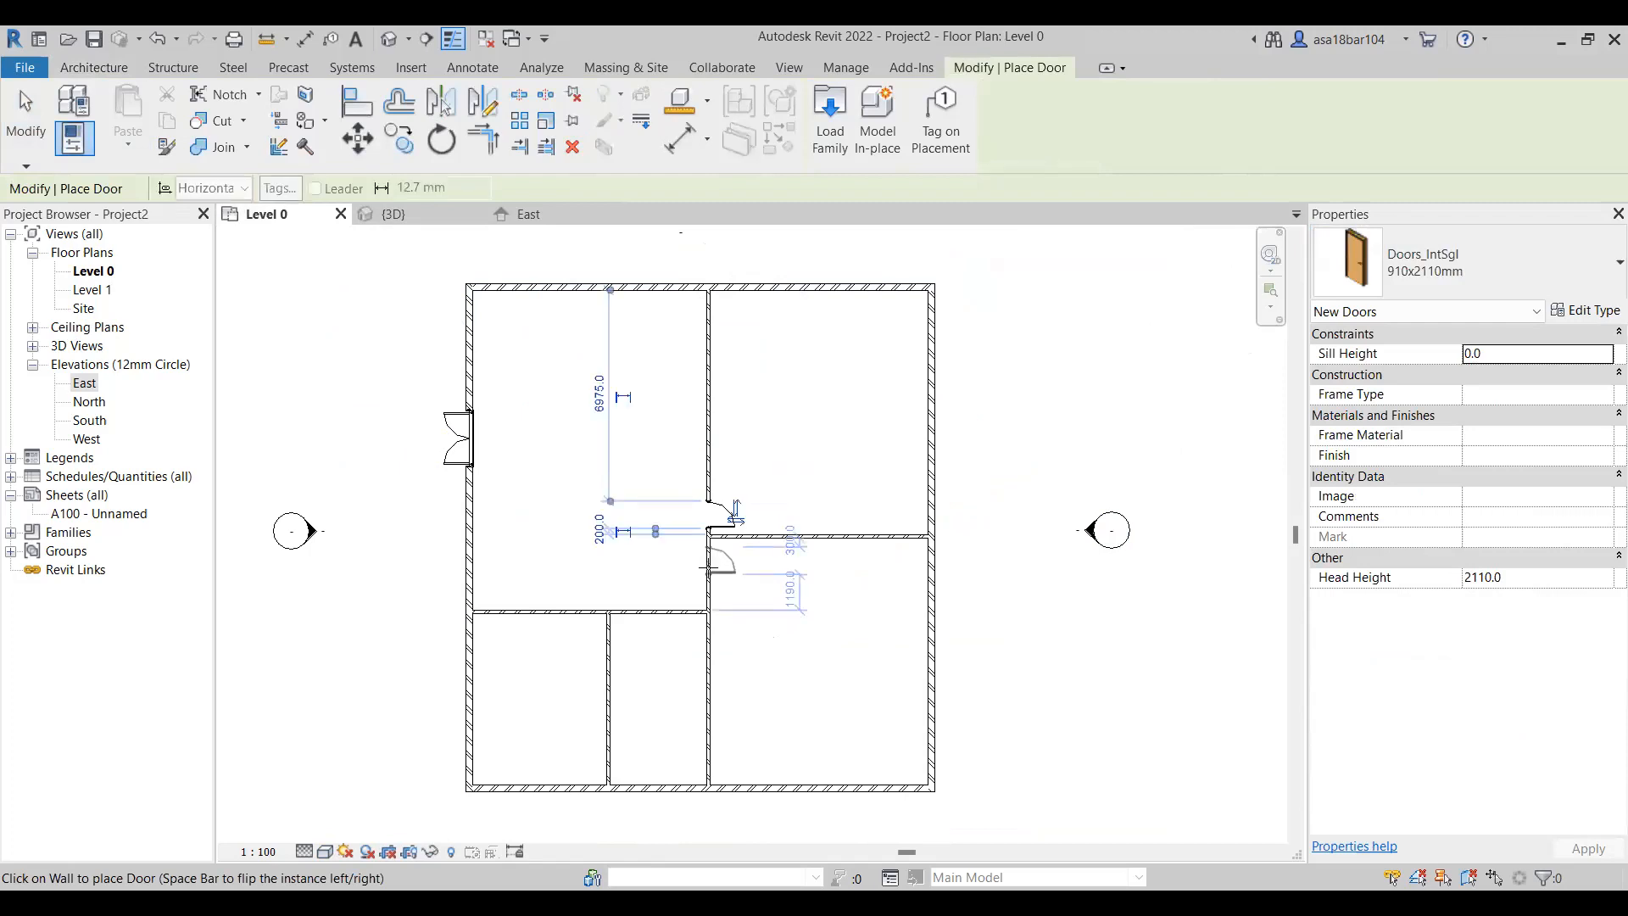
{"action": "left_click", "coordinate": [631, 615]}
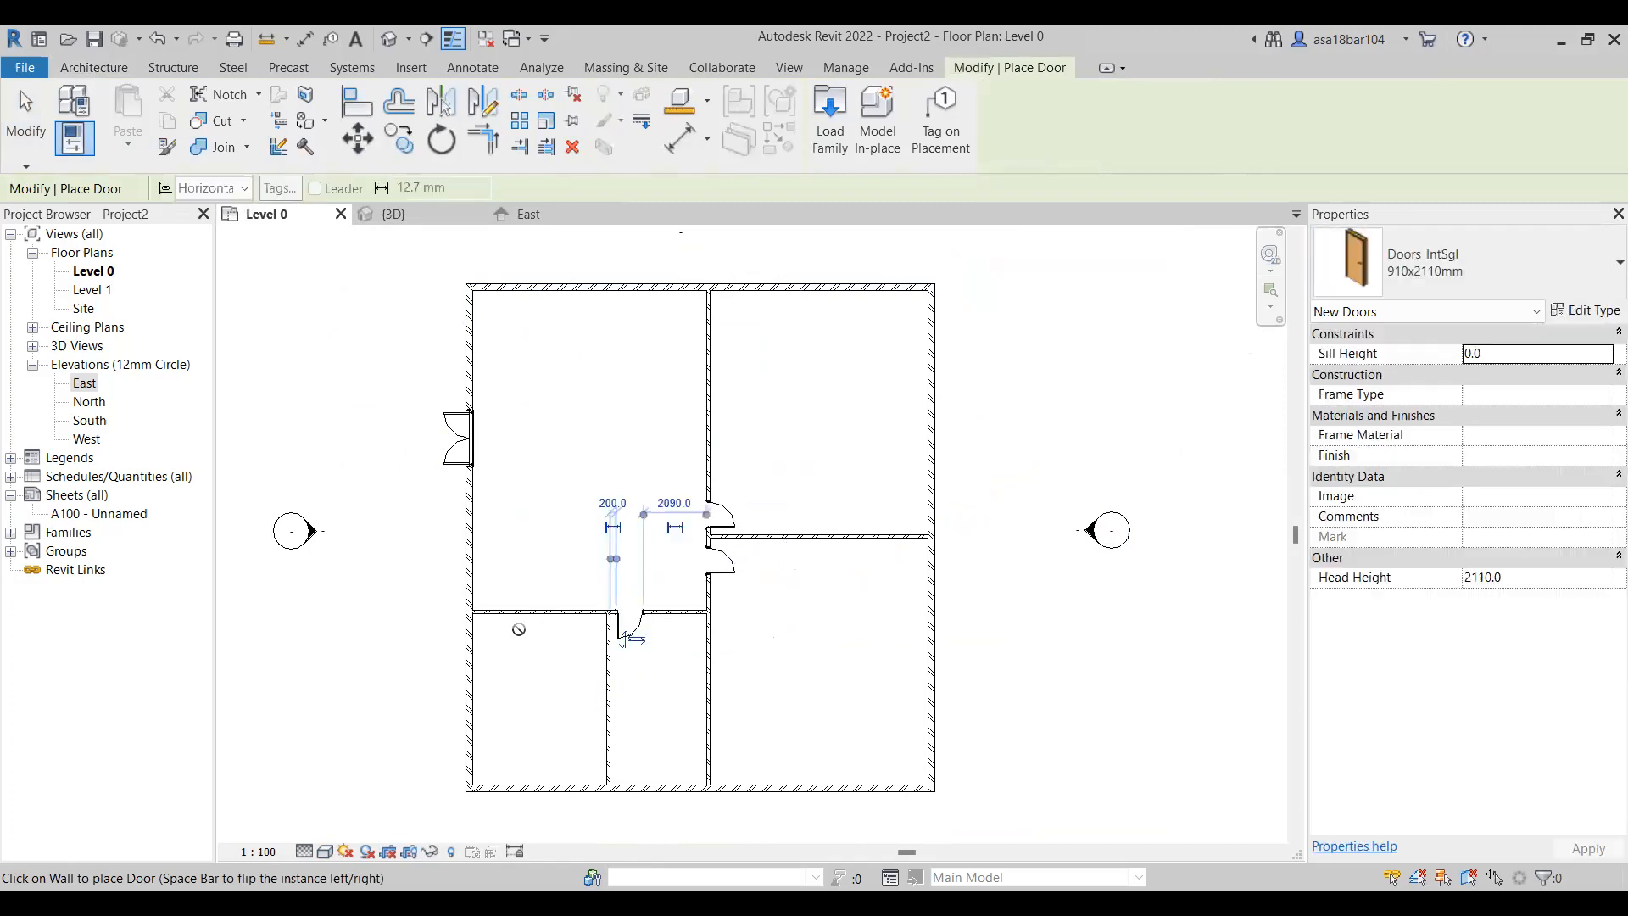
{"action": "left_click", "coordinate": [490, 621]}
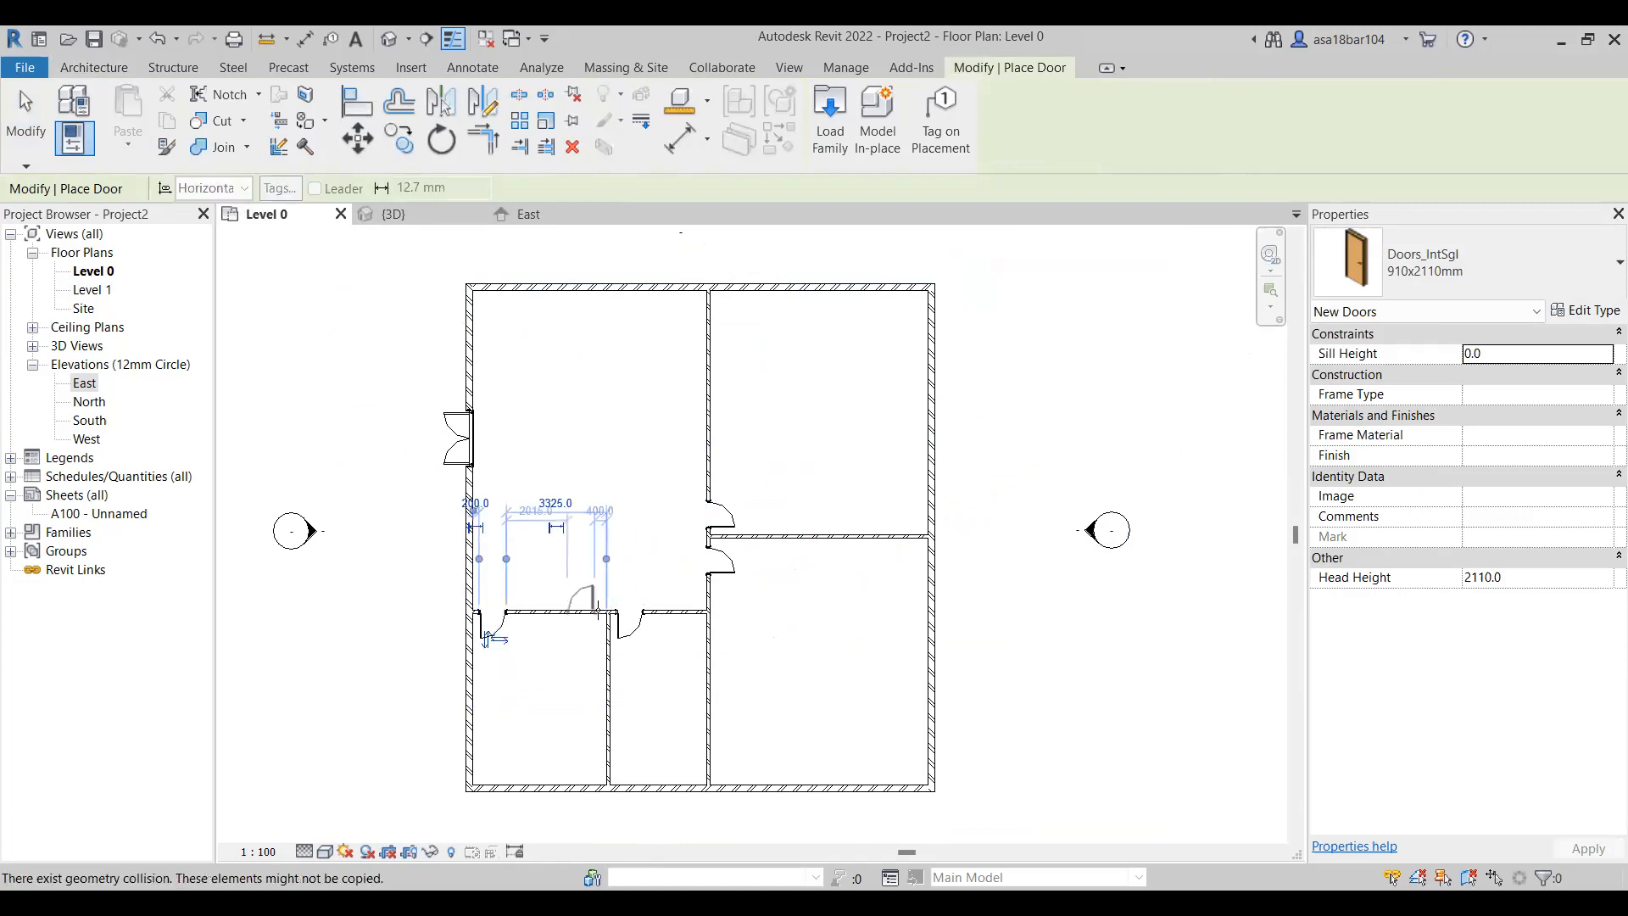
{"action": "key", "text": "Escape"}
{"action": "key", "text": "Escape"}
Flip the hand of the interior door just below the right-hand partition in the central wall
{"action": "left_click", "coordinate": [732, 580]}
{"action": "scroll", "coordinate": [733, 580], "scroll_direction": "up", "scroll_amount": 3}
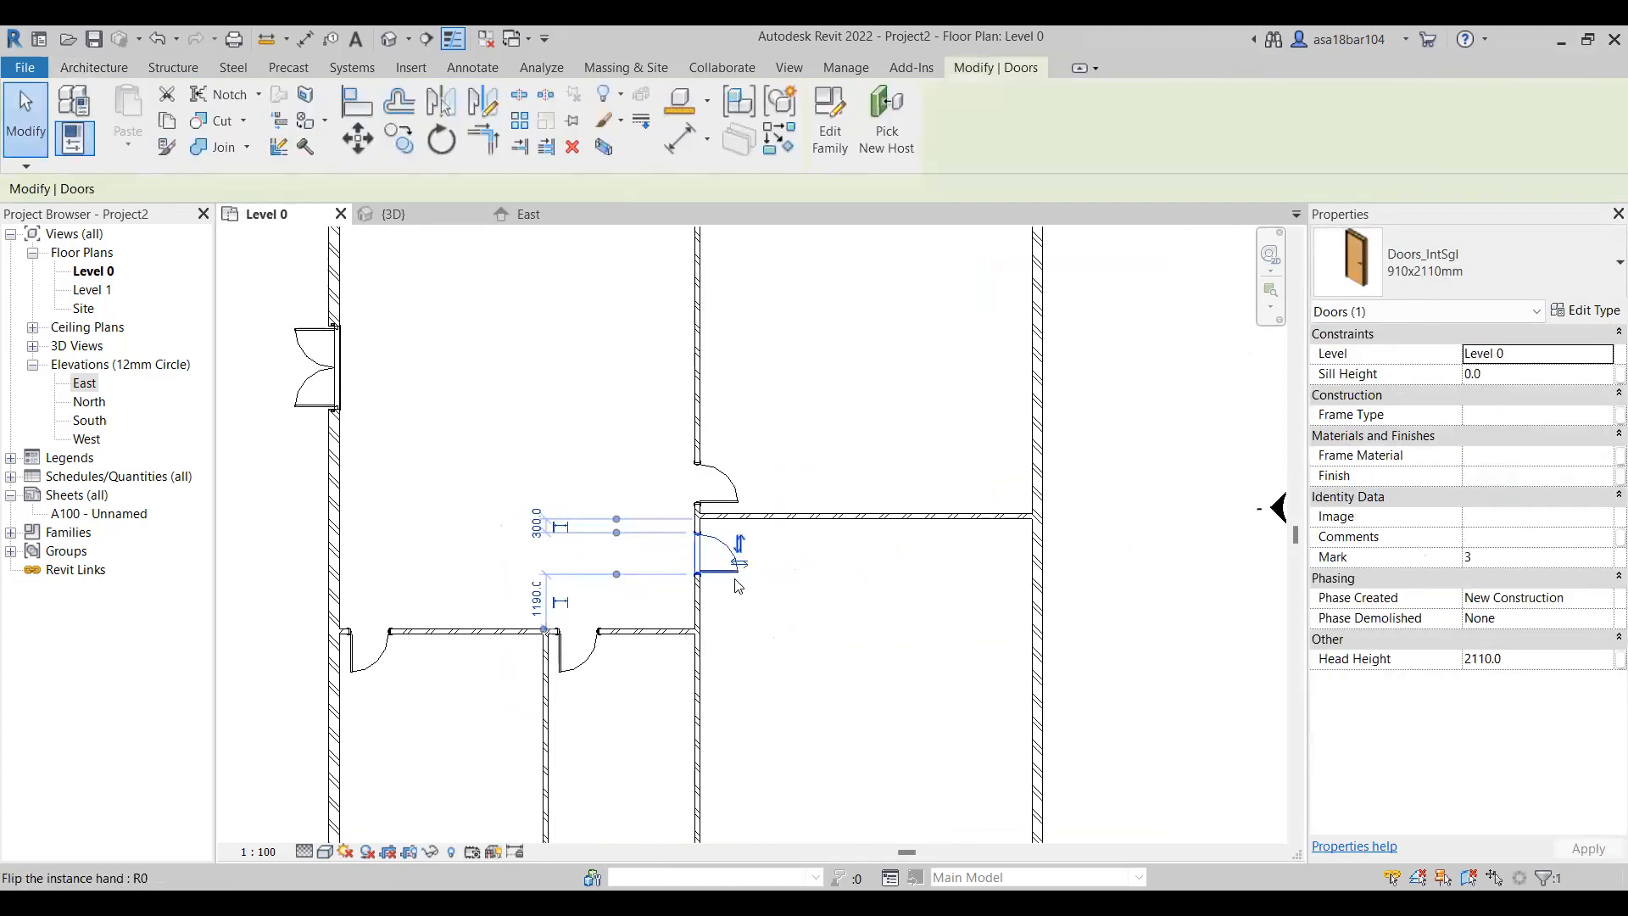
{"action": "scroll", "coordinate": [655, 452], "scroll_direction": "down", "scroll_amount": 3}
{"action": "key", "text": "Escape"}
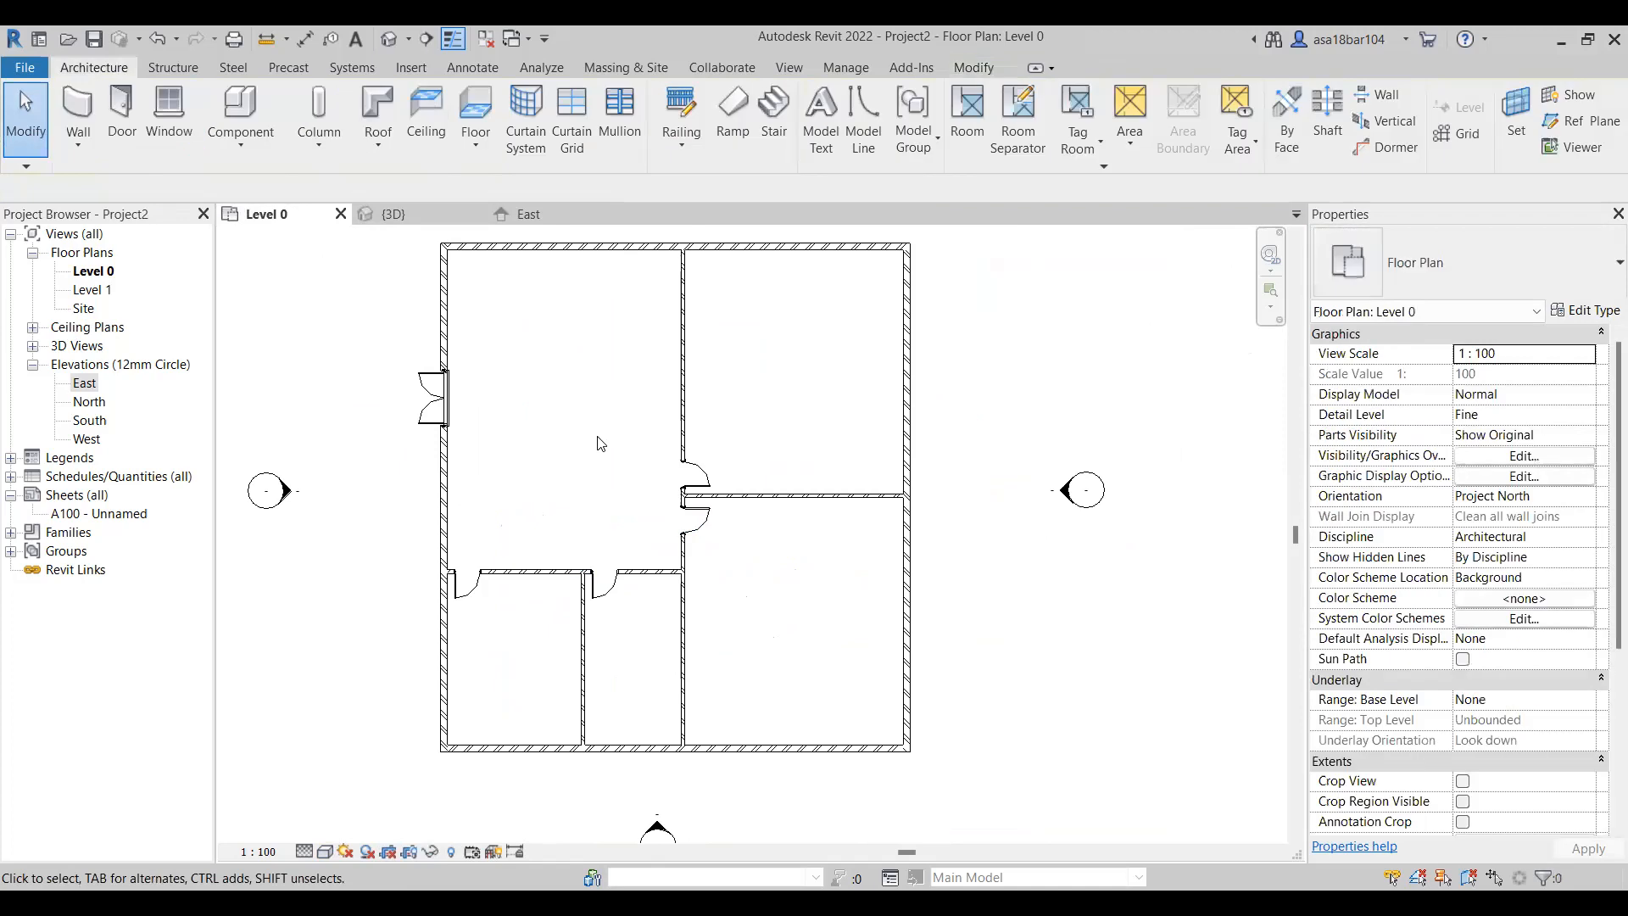
Place Windows_Sgl_Plain 1360x1210mm windows: one in the left exterior wall above the double door and four along the upper exterior wall
{"action": "left_click", "coordinate": [169, 115]}
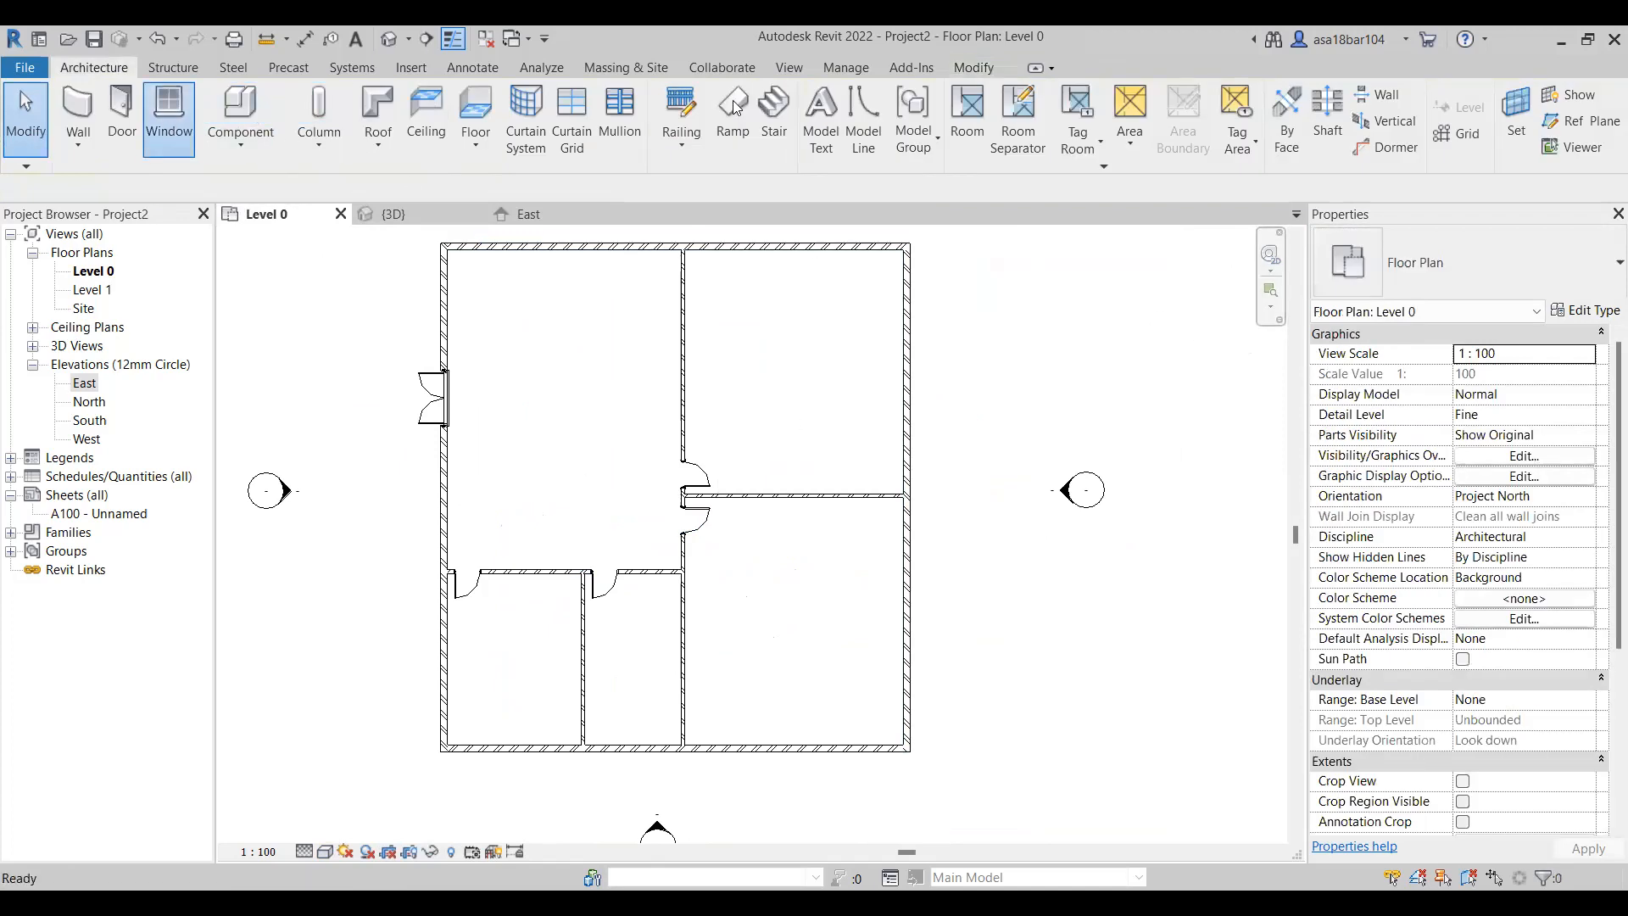
{"action": "left_click", "coordinate": [1469, 283]}
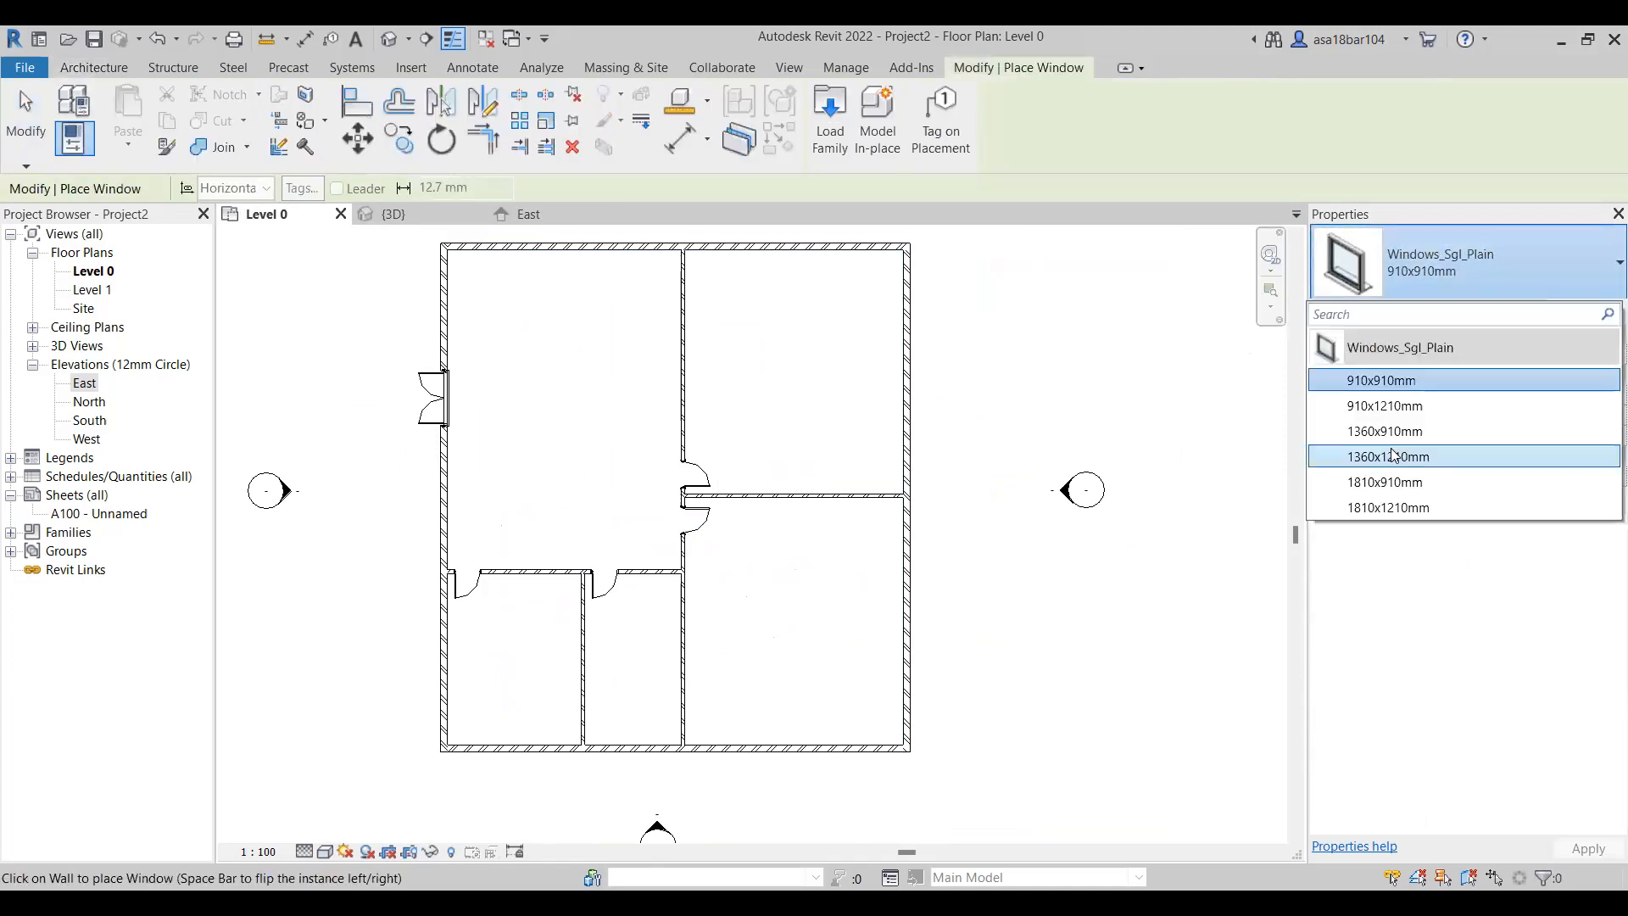
{"action": "left_click", "coordinate": [1395, 458]}
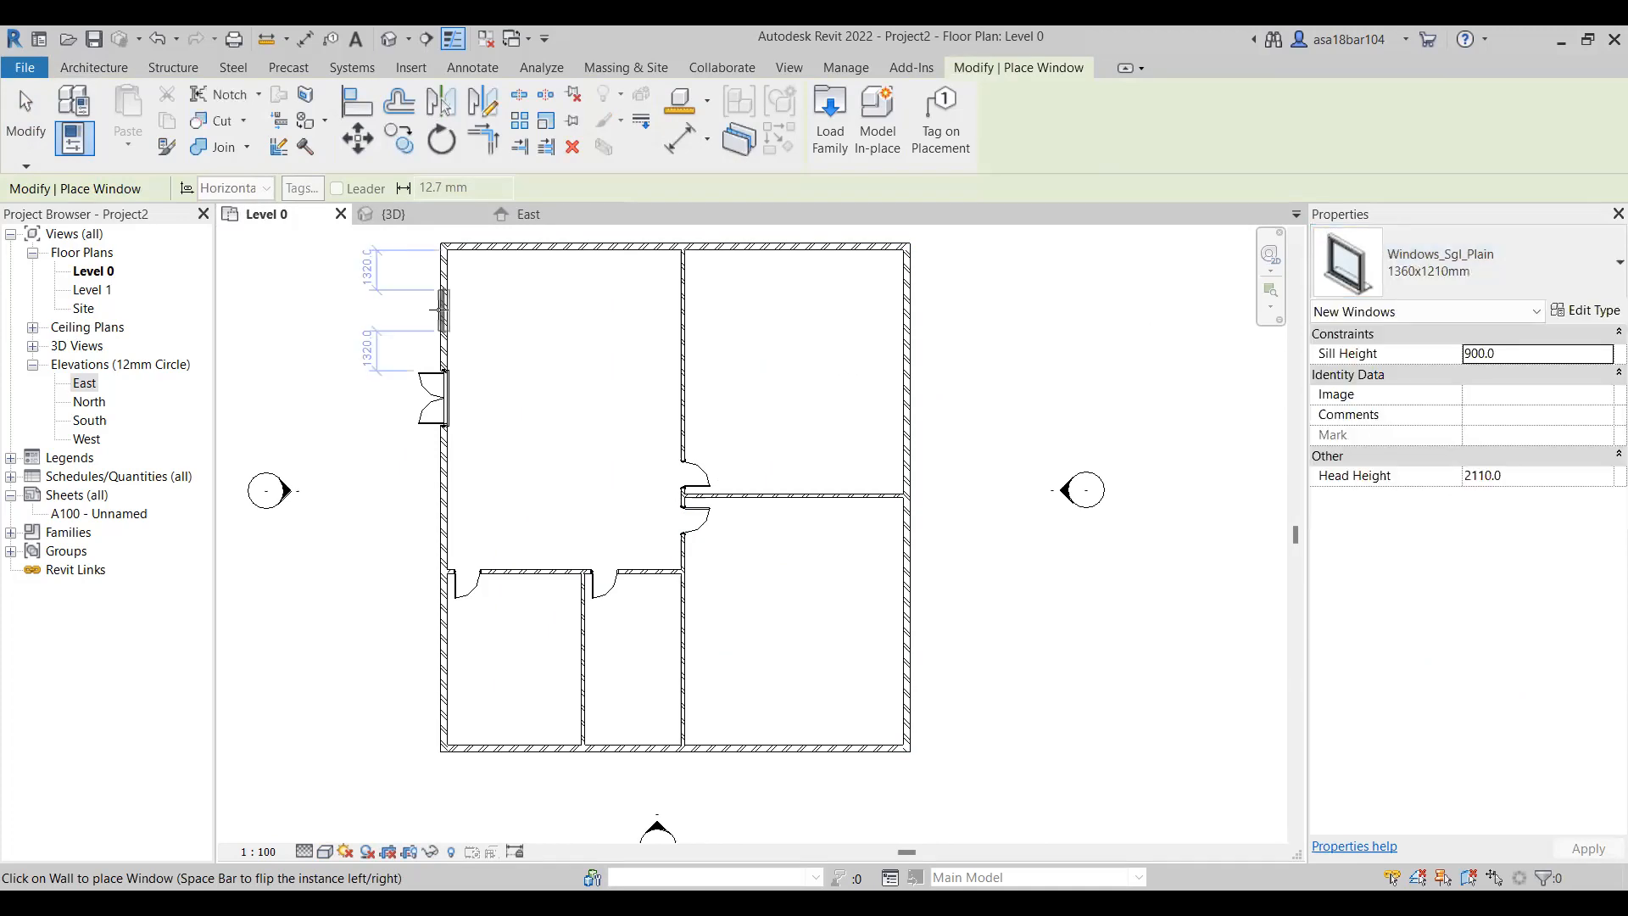
{"action": "left_click", "coordinate": [439, 310]}
{"action": "left_click", "coordinate": [516, 247]}
{"action": "left_click", "coordinate": [619, 247]}
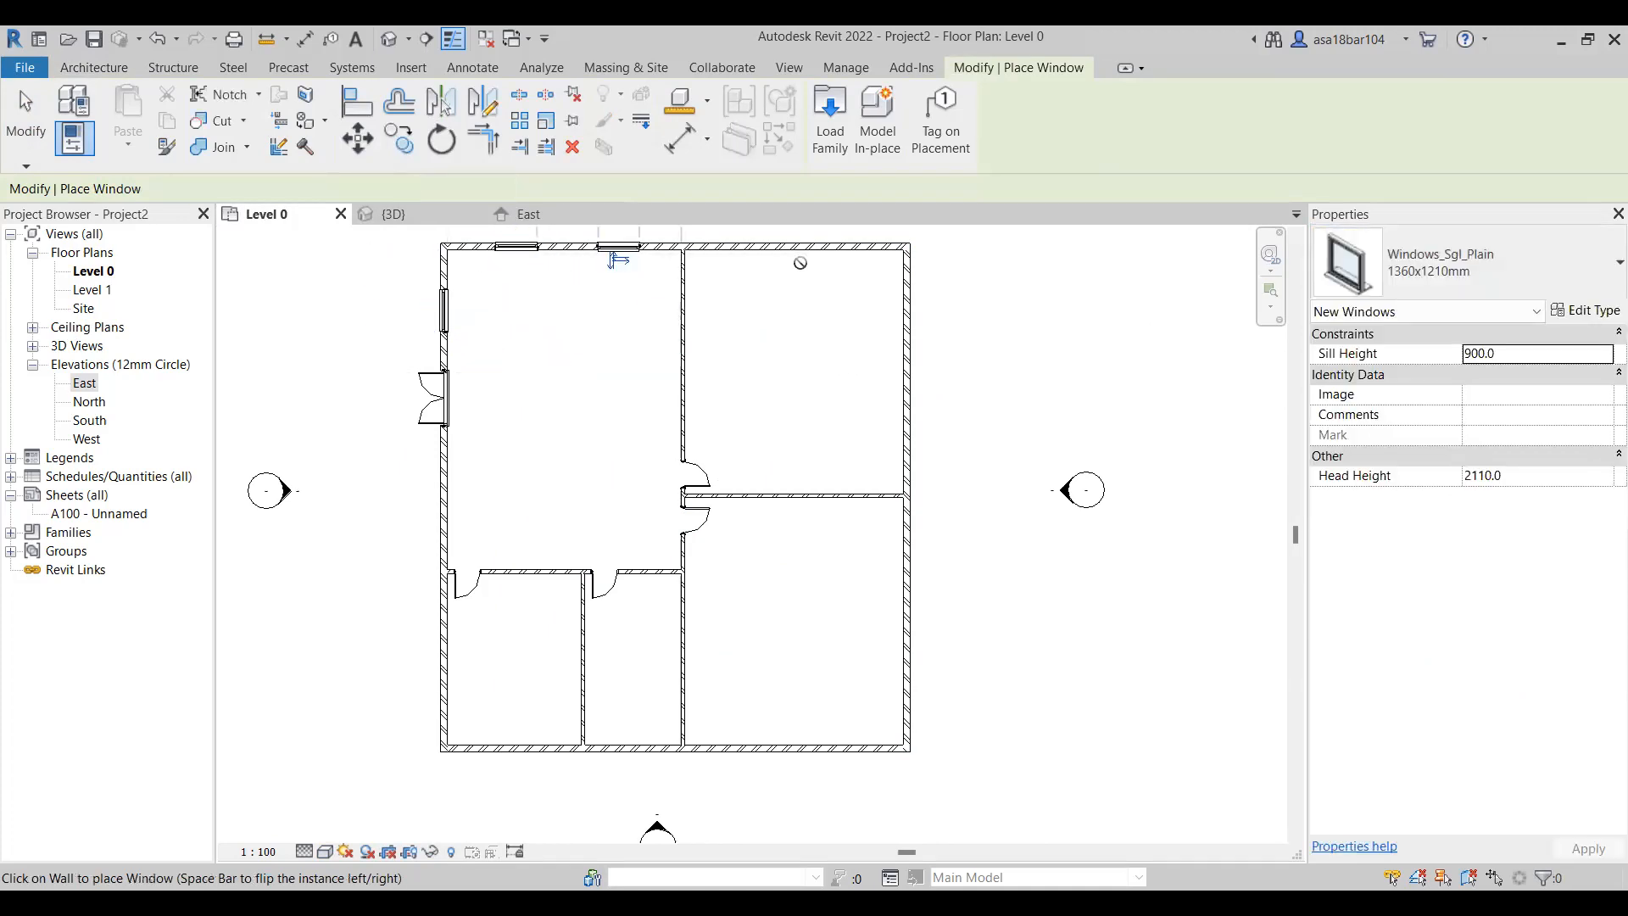
{"action": "left_click", "coordinate": [759, 247]}
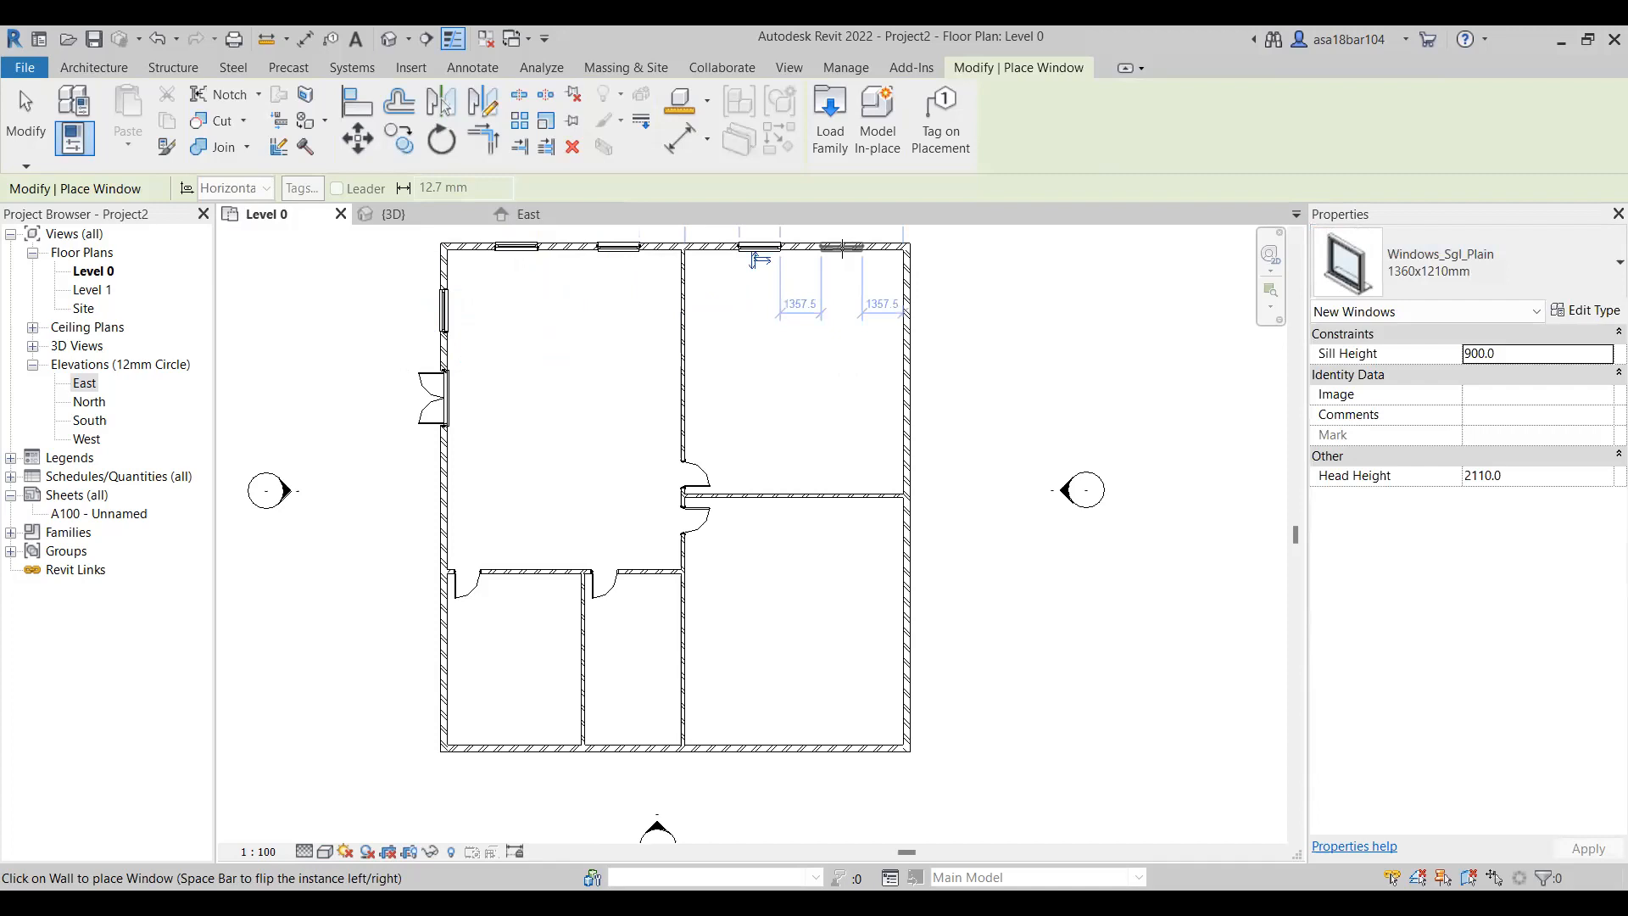
{"action": "left_click", "coordinate": [842, 247]}
Place four 1360x1210mm windows in the right exterior wall, two for each of the adjoining rooms
{"action": "left_click", "coordinate": [907, 316]}
{"action": "left_click", "coordinate": [907, 415]}
{"action": "left_click", "coordinate": [906, 587]}
{"action": "left_click", "coordinate": [907, 689]}
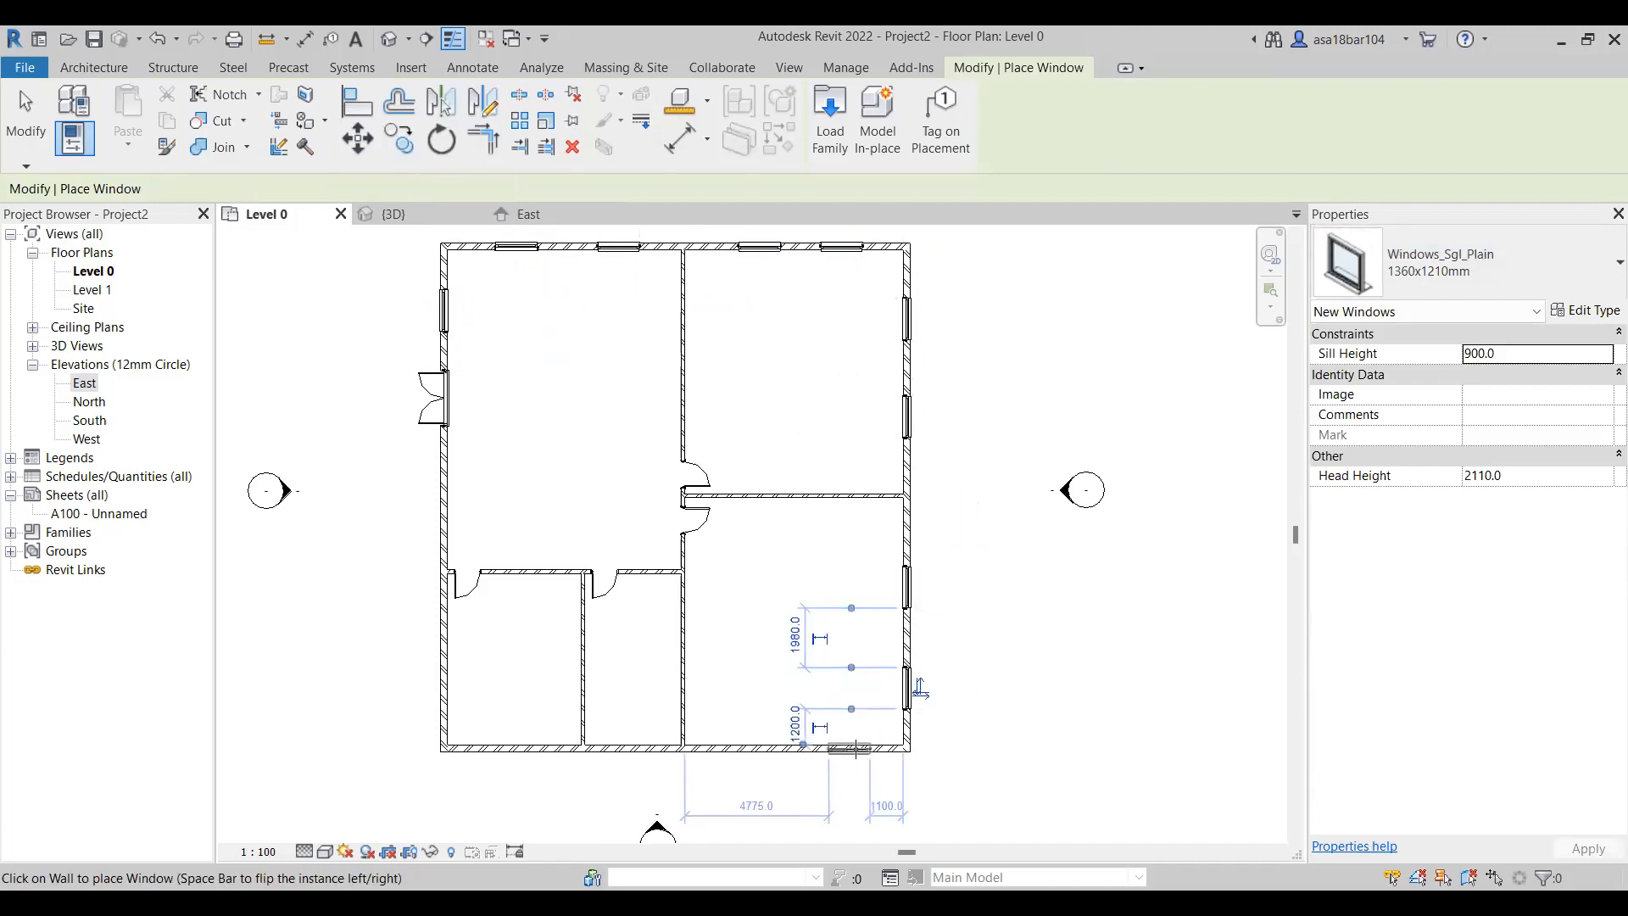
Place three 1360x1210mm windows in the lower exterior wall and two in the left wall below the double door, and check them in 3D
{"action": "left_click", "coordinate": [849, 748]}
{"action": "left_click", "coordinate": [756, 748]}
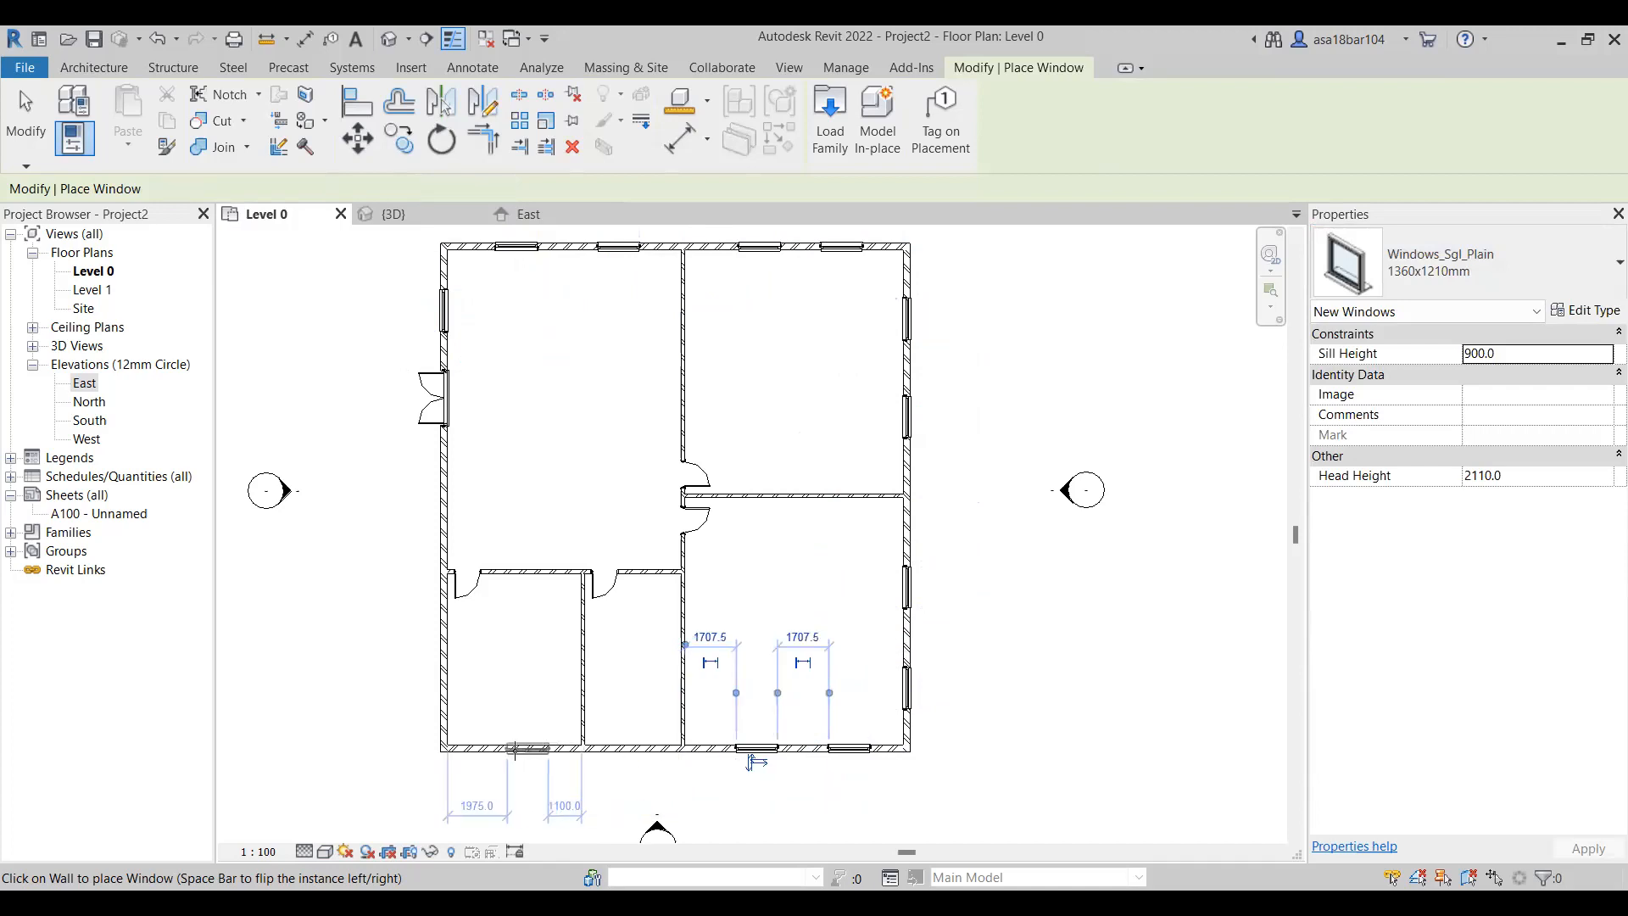
{"action": "left_click", "coordinate": [511, 748]}
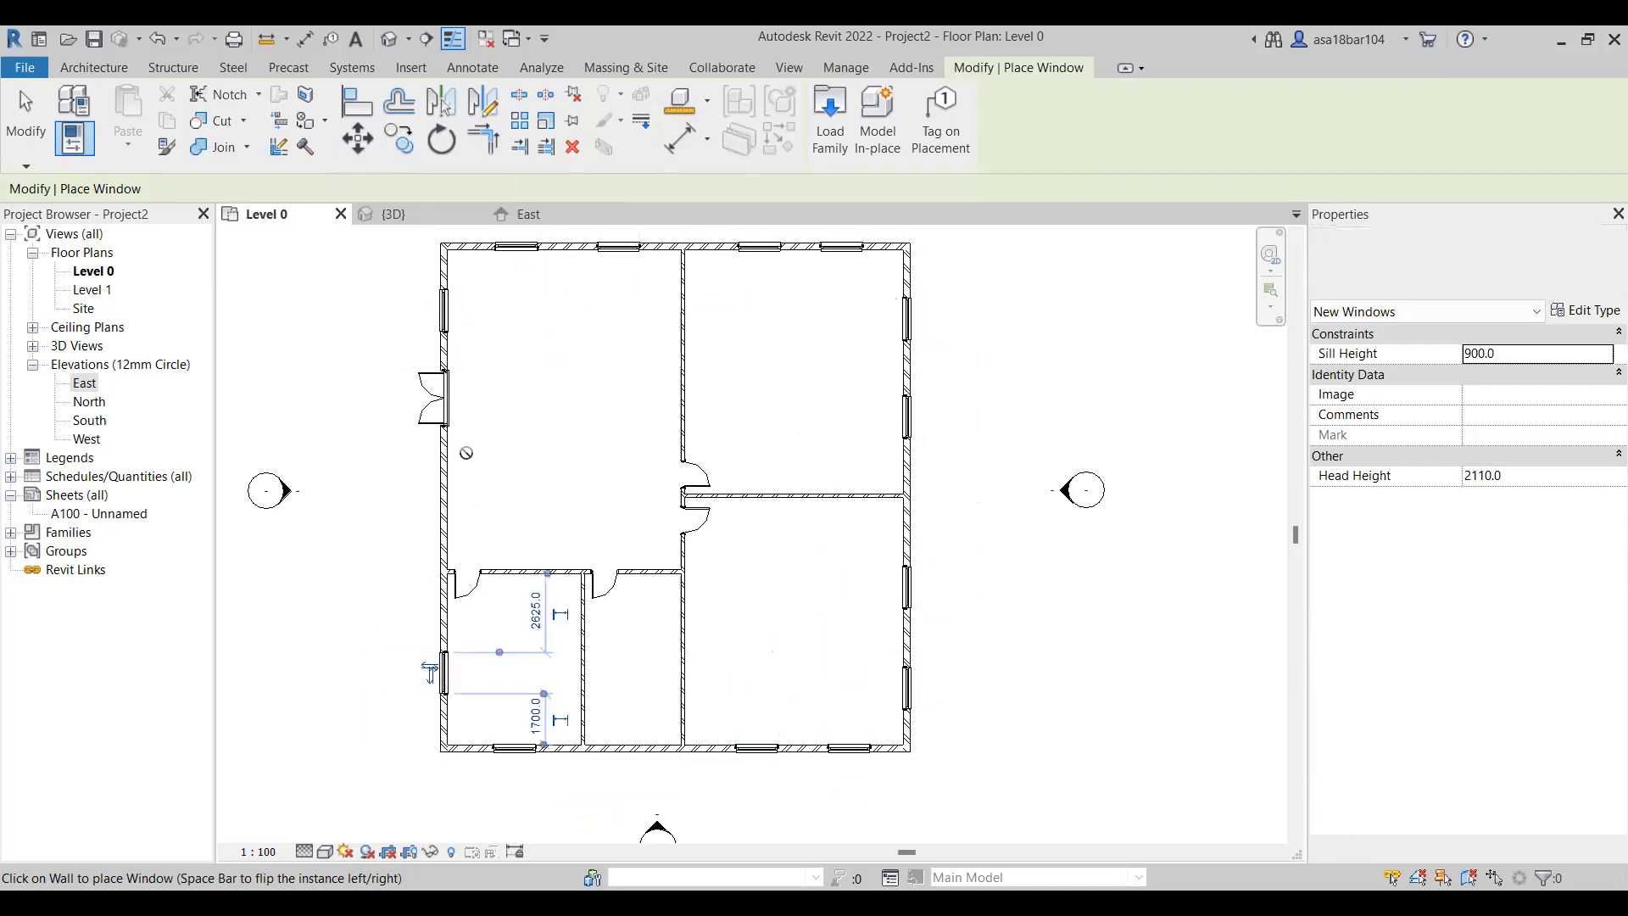
{"action": "left_click", "coordinate": [444, 496]}
{"action": "key", "text": "Escape"}
{"action": "key", "text": "Escape"}
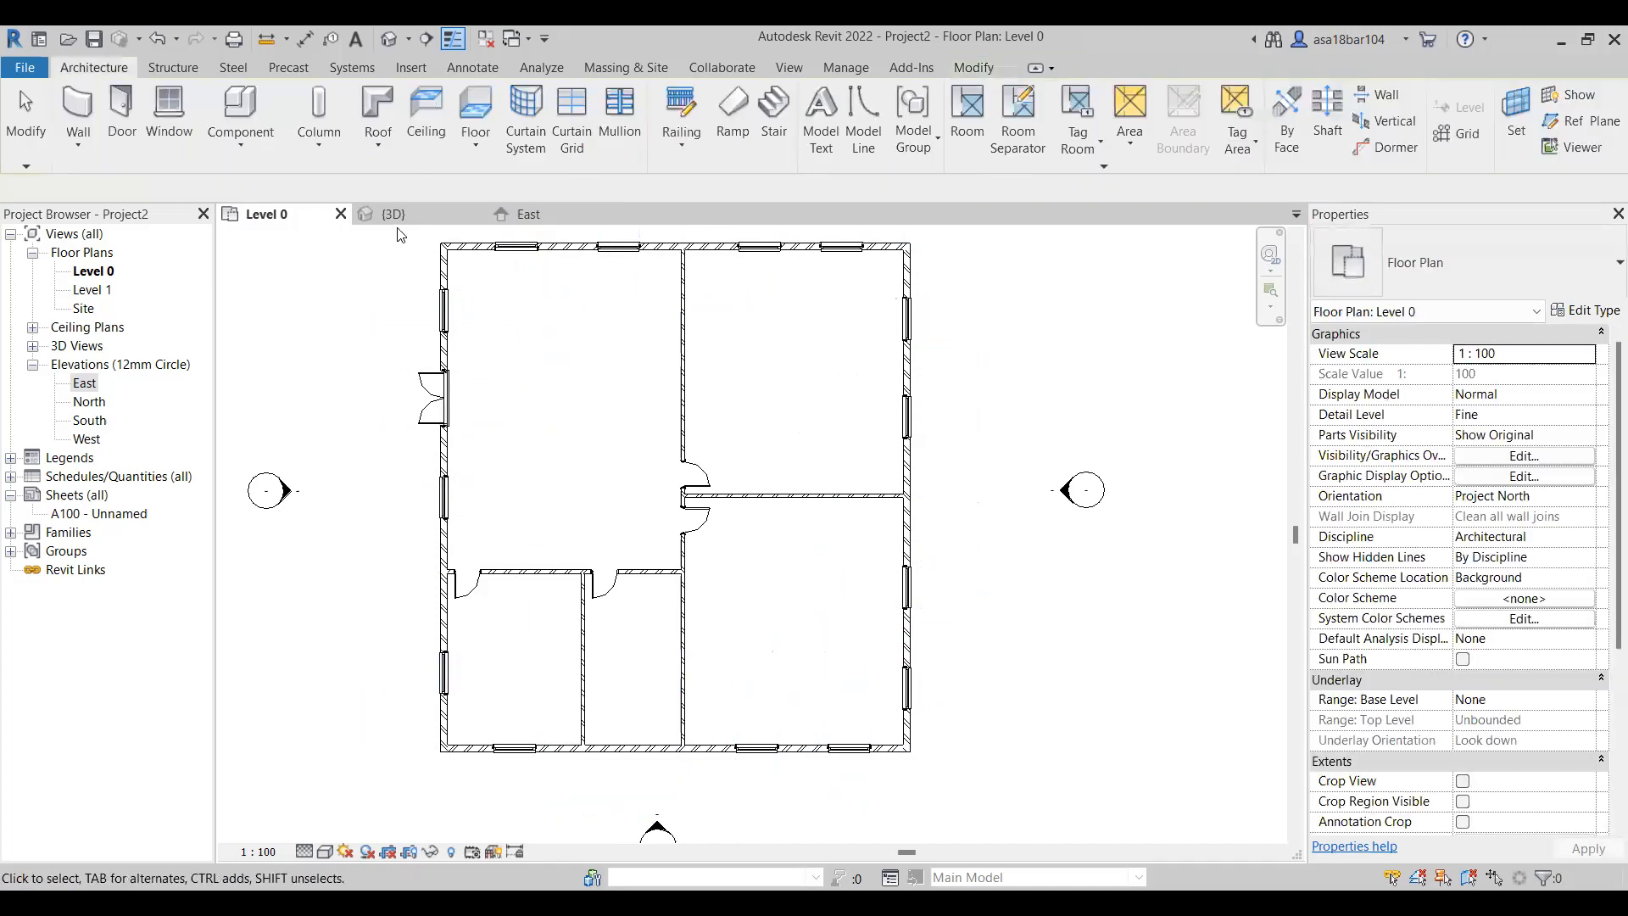
{"action": "left_click", "coordinate": [395, 215]}
{"action": "middle_click_drag", "start_coordinate": [928, 593], "coordinate": [782, 596], "text": "shift"}
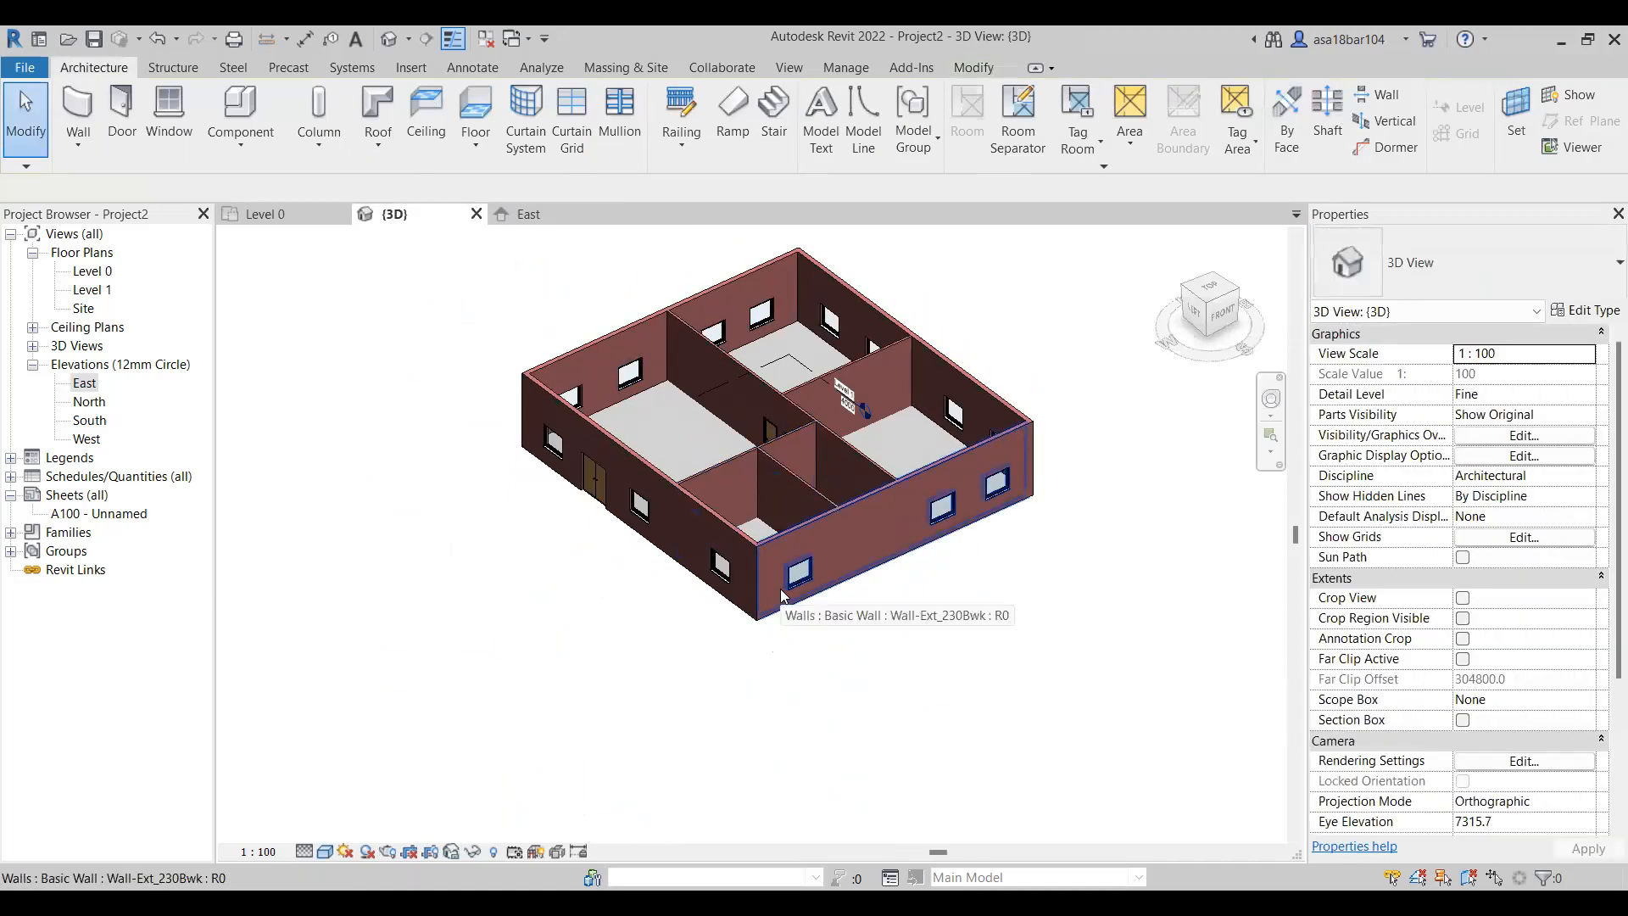
Look over the building in 3D and open the Level 0 floor plan
{"action": "middle_click_drag", "start_coordinate": [782, 596], "coordinate": [842, 594], "text": "shift"}
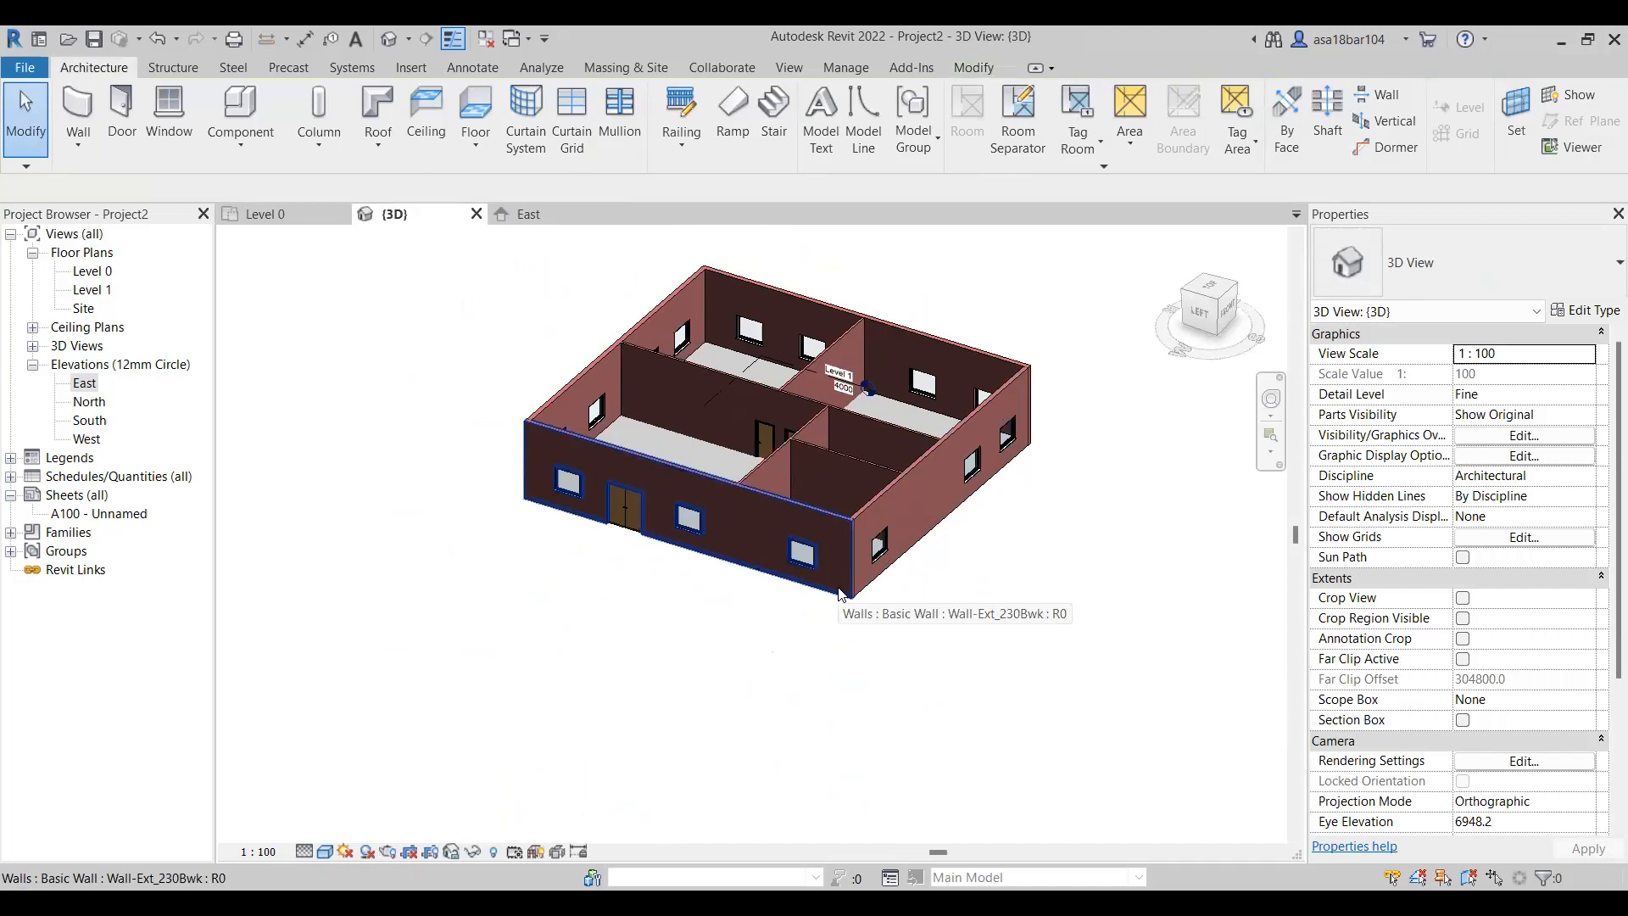
{"action": "middle_click_drag", "start_coordinate": [867, 509], "coordinate": [859, 351], "text": "shift"}
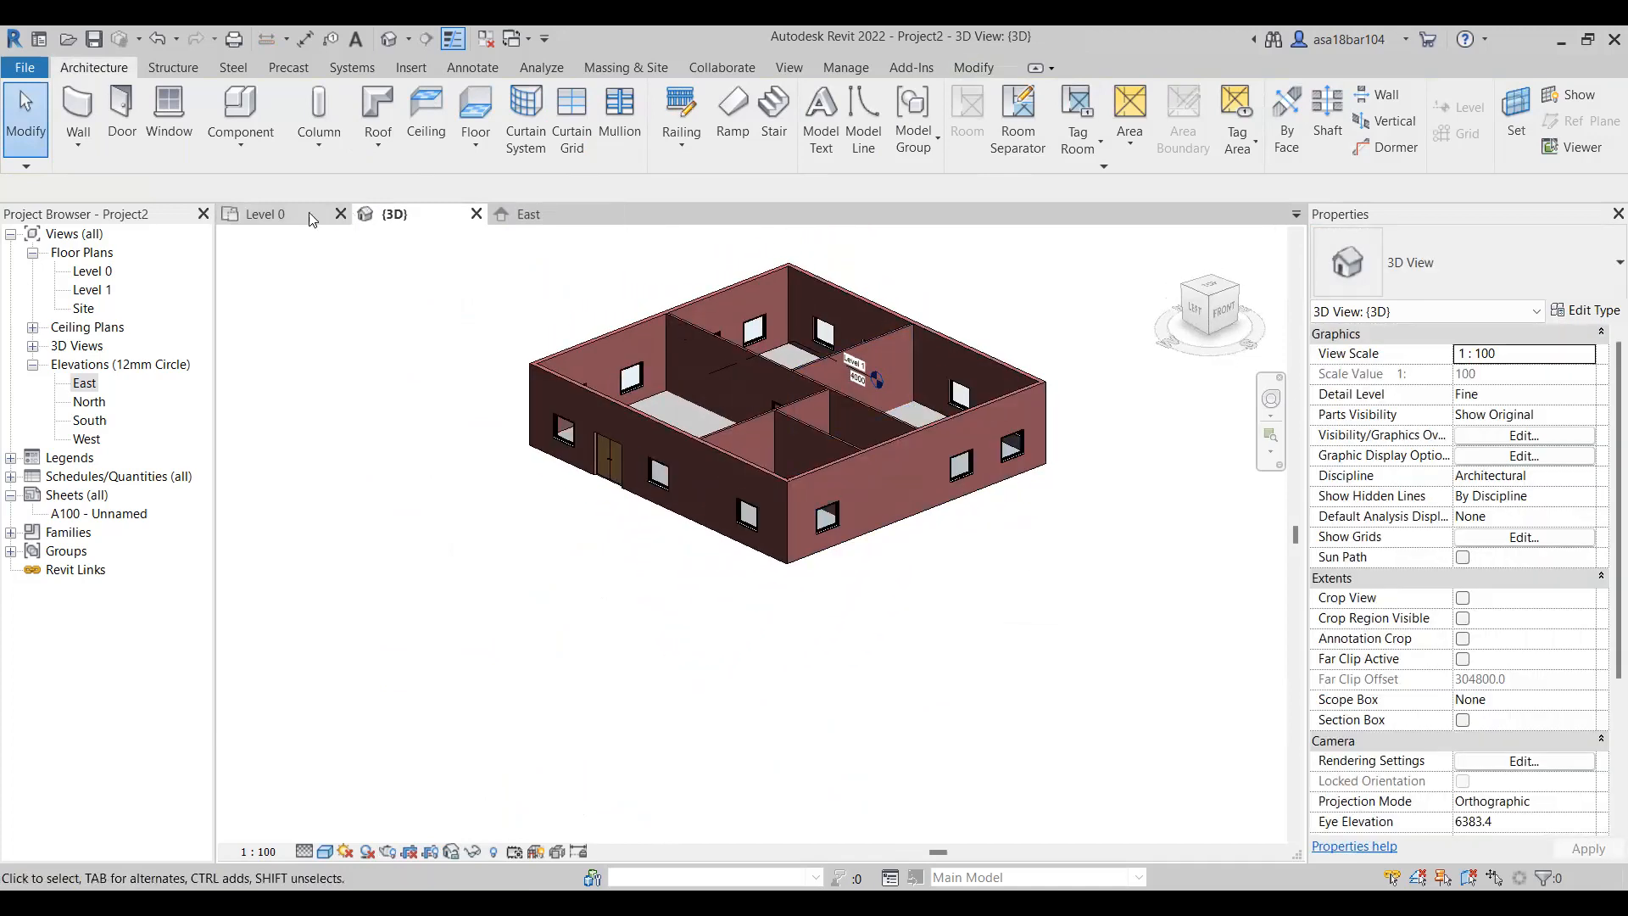
{"action": "left_click", "coordinate": [296, 213]}
{"action": "scroll", "coordinate": [392, 435], "scroll_direction": "down", "scroll_amount": 3}
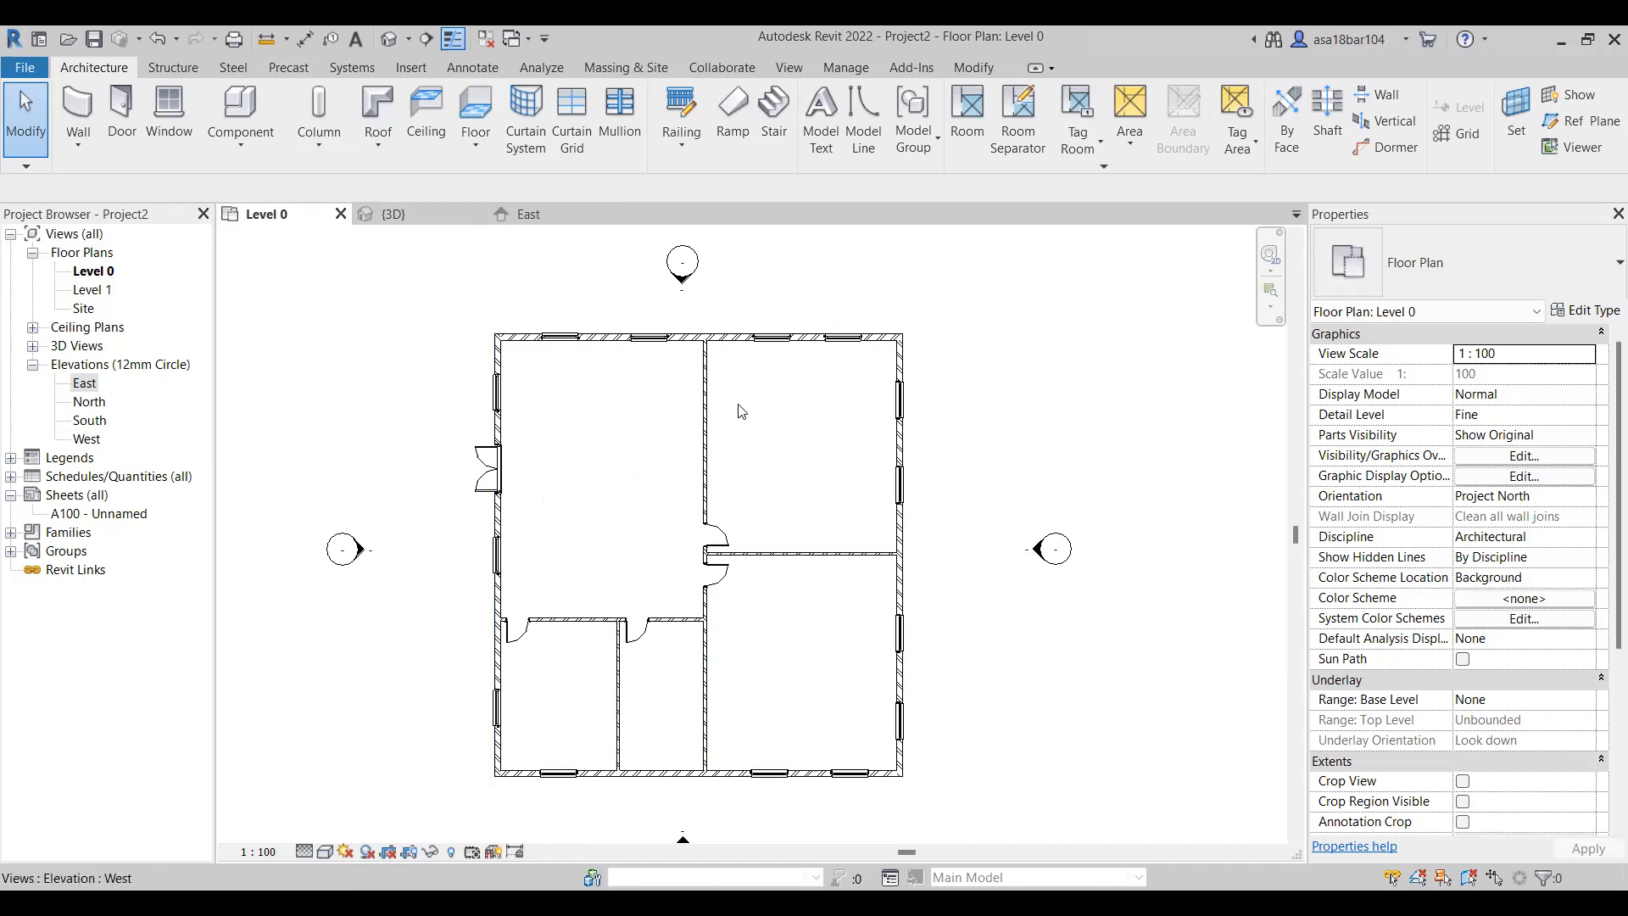
{"action": "scroll", "coordinate": [664, 629], "scroll_direction": "up", "scroll_amount": 1}
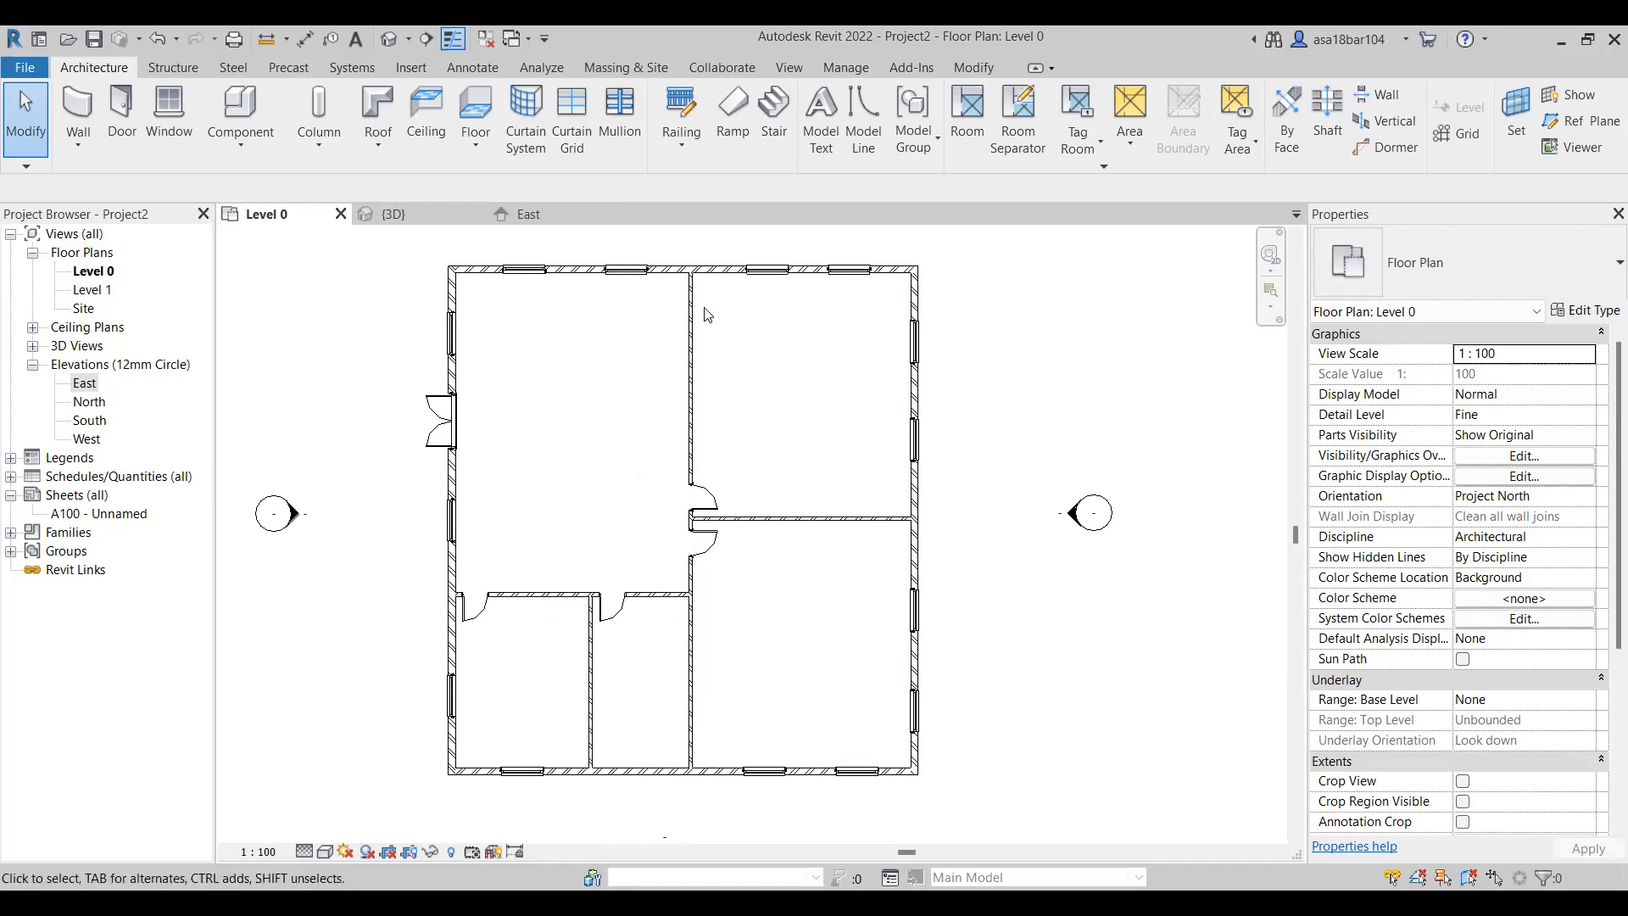
{"action": "left_click_drag", "start_coordinate": [945, 74], "coordinate": [1022, 145]}
{"action": "left_click_drag", "start_coordinate": [1022, 152], "coordinate": [1003, 174]}
{"action": "key", "text": "ctrl+z"}
{"action": "key", "text": "ctrl+z"}
{"action": "left_click_drag", "start_coordinate": [945, 78], "coordinate": [991, 175]}
Place tagged rooms in all five enclosed spaces of the Level 0 floor plan with the Room tool
{"action": "left_click", "coordinate": [962, 165]}
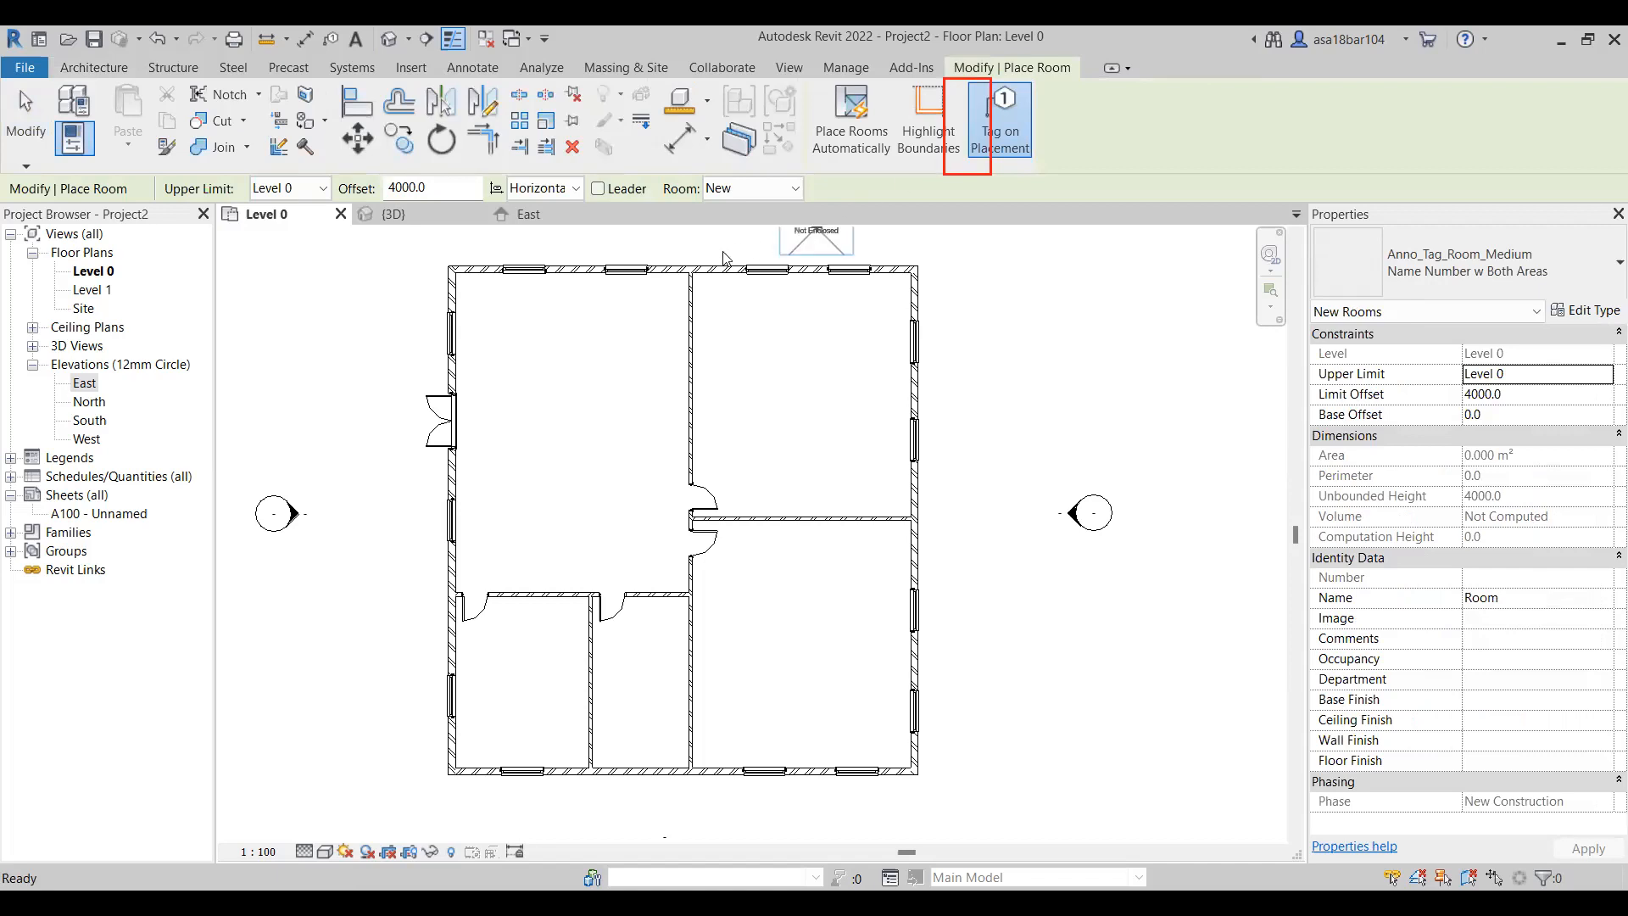
{"action": "scroll", "coordinate": [540, 432], "scroll_direction": "up", "scroll_amount": 4}
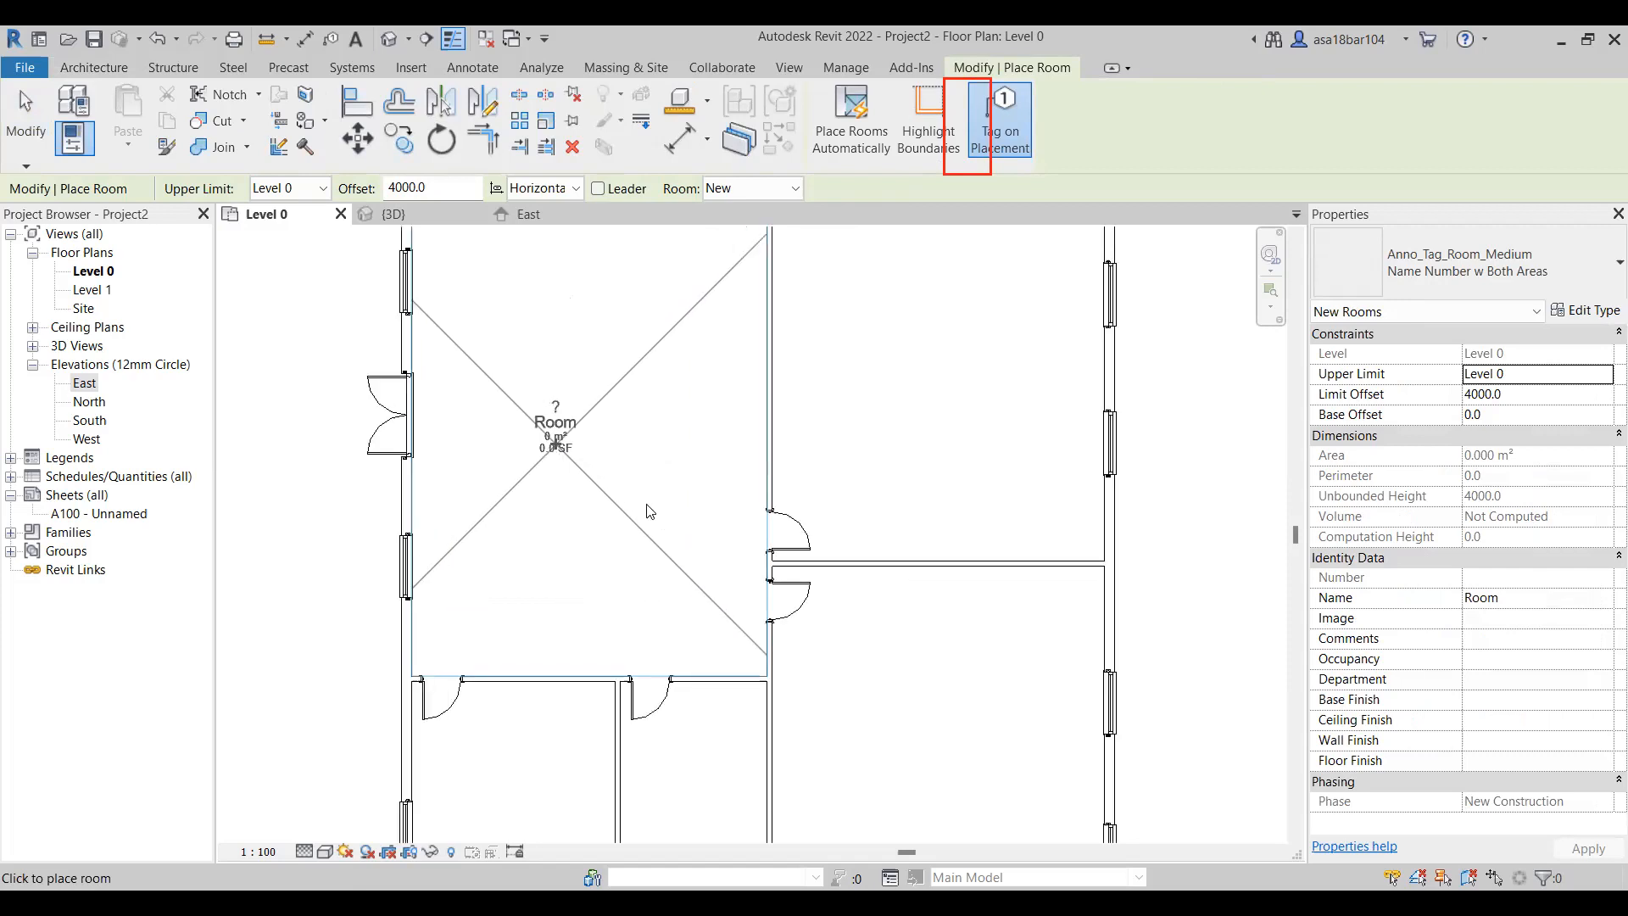
{"action": "scroll", "coordinate": [632, 466], "scroll_direction": "down", "scroll_amount": 1}
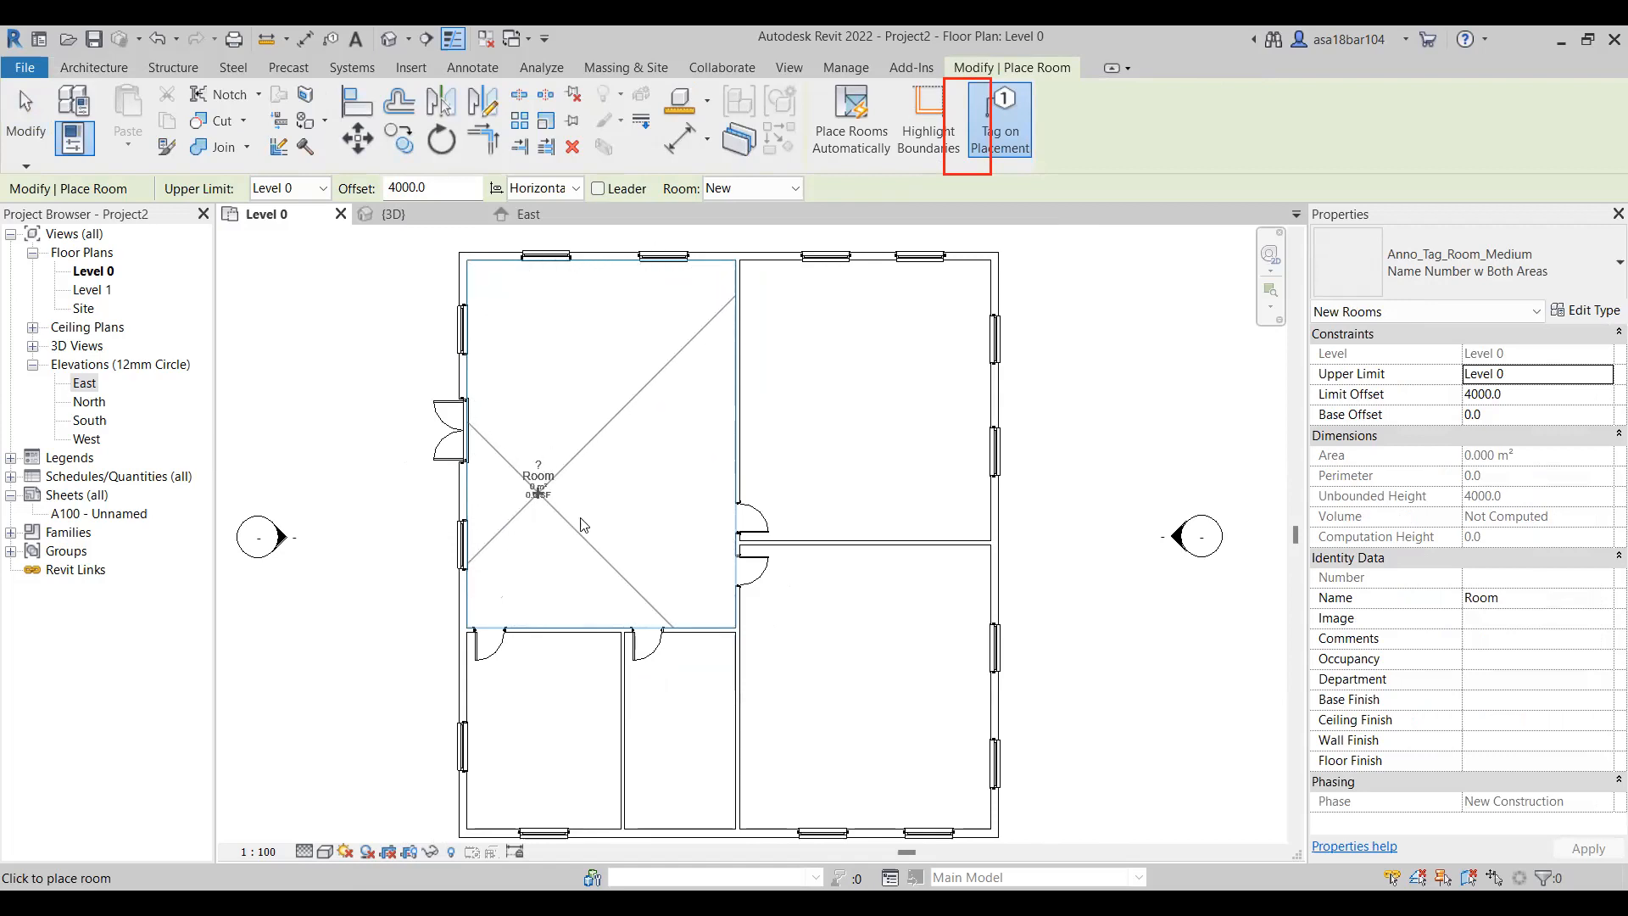
{"action": "left_click", "coordinate": [598, 449]}
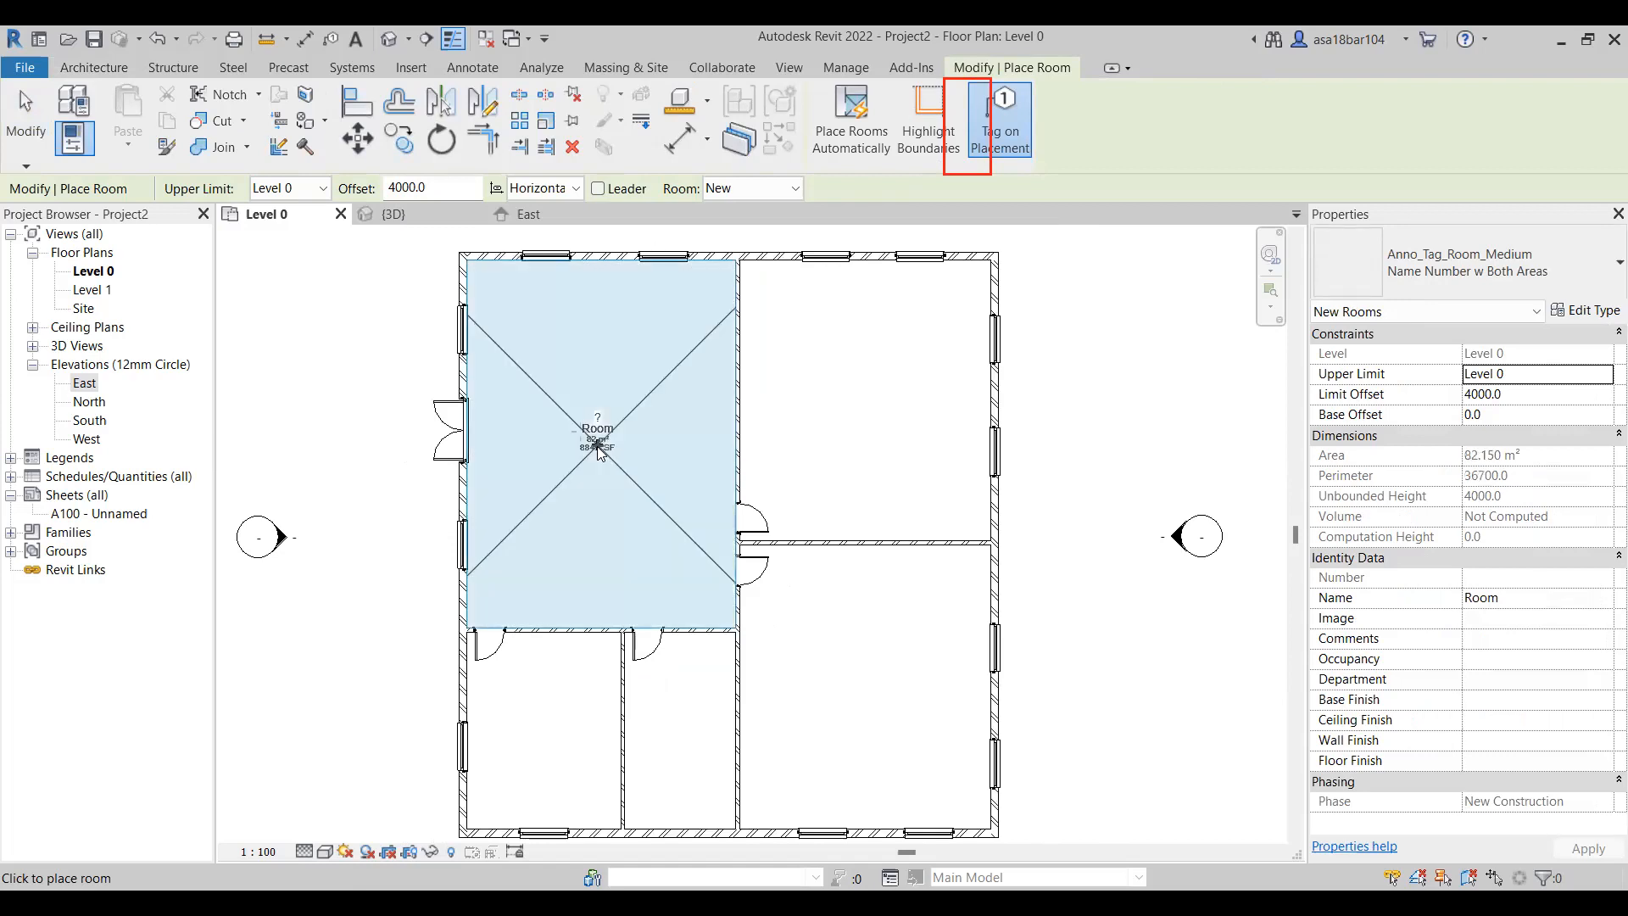
{"action": "scroll", "coordinate": [501, 445], "scroll_direction": "down", "scroll_amount": 1}
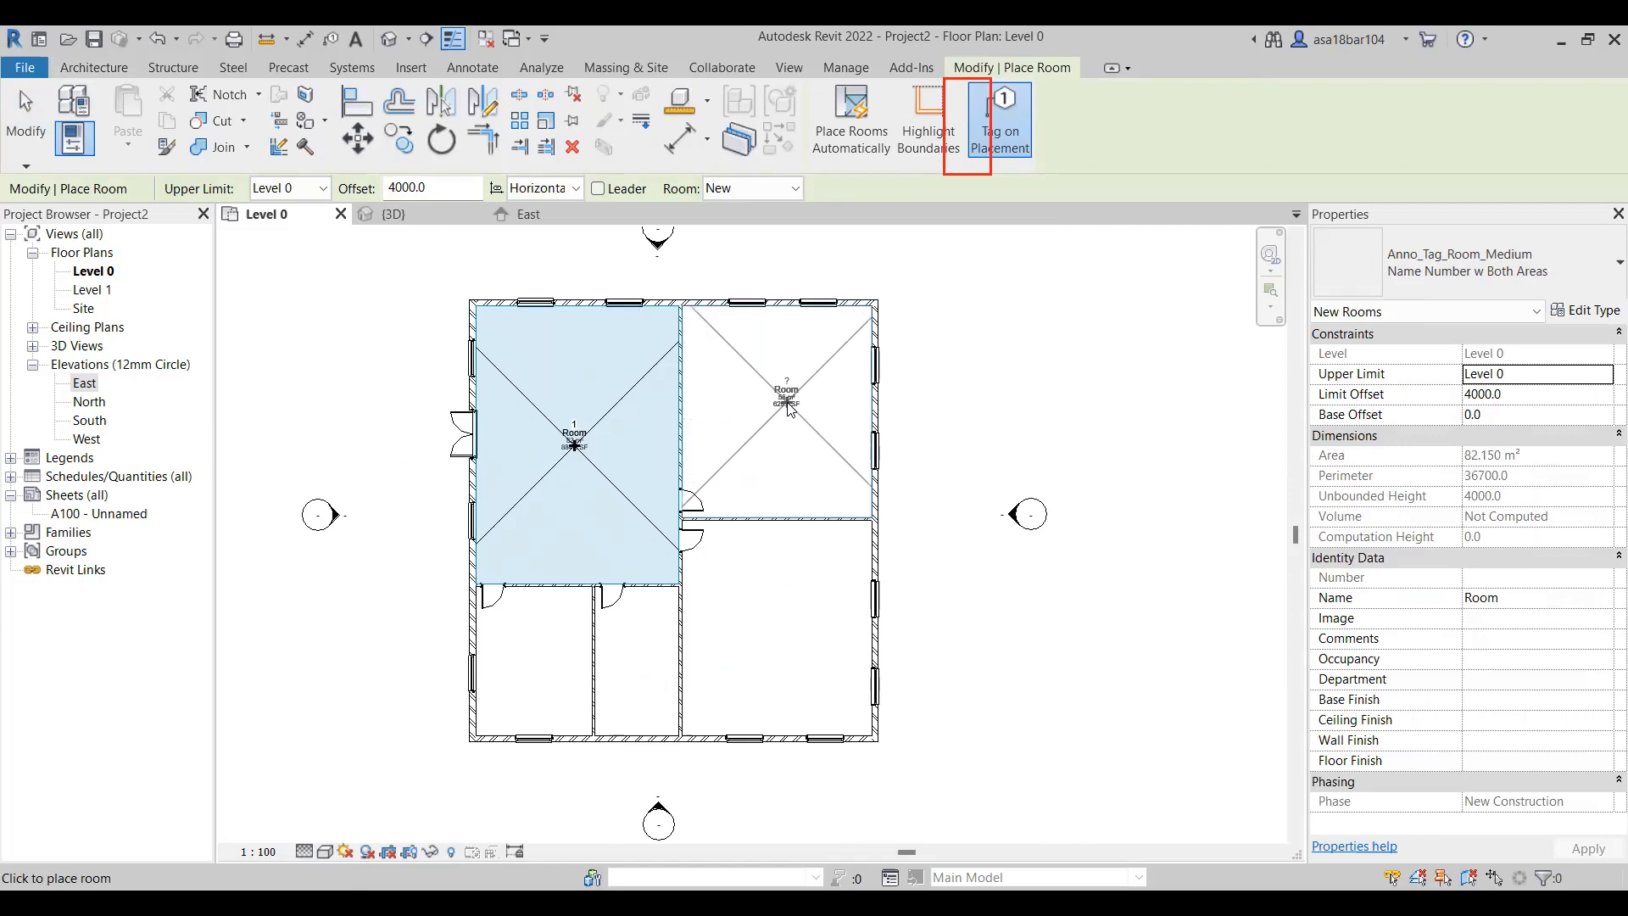
{"action": "left_click", "coordinate": [772, 638]}
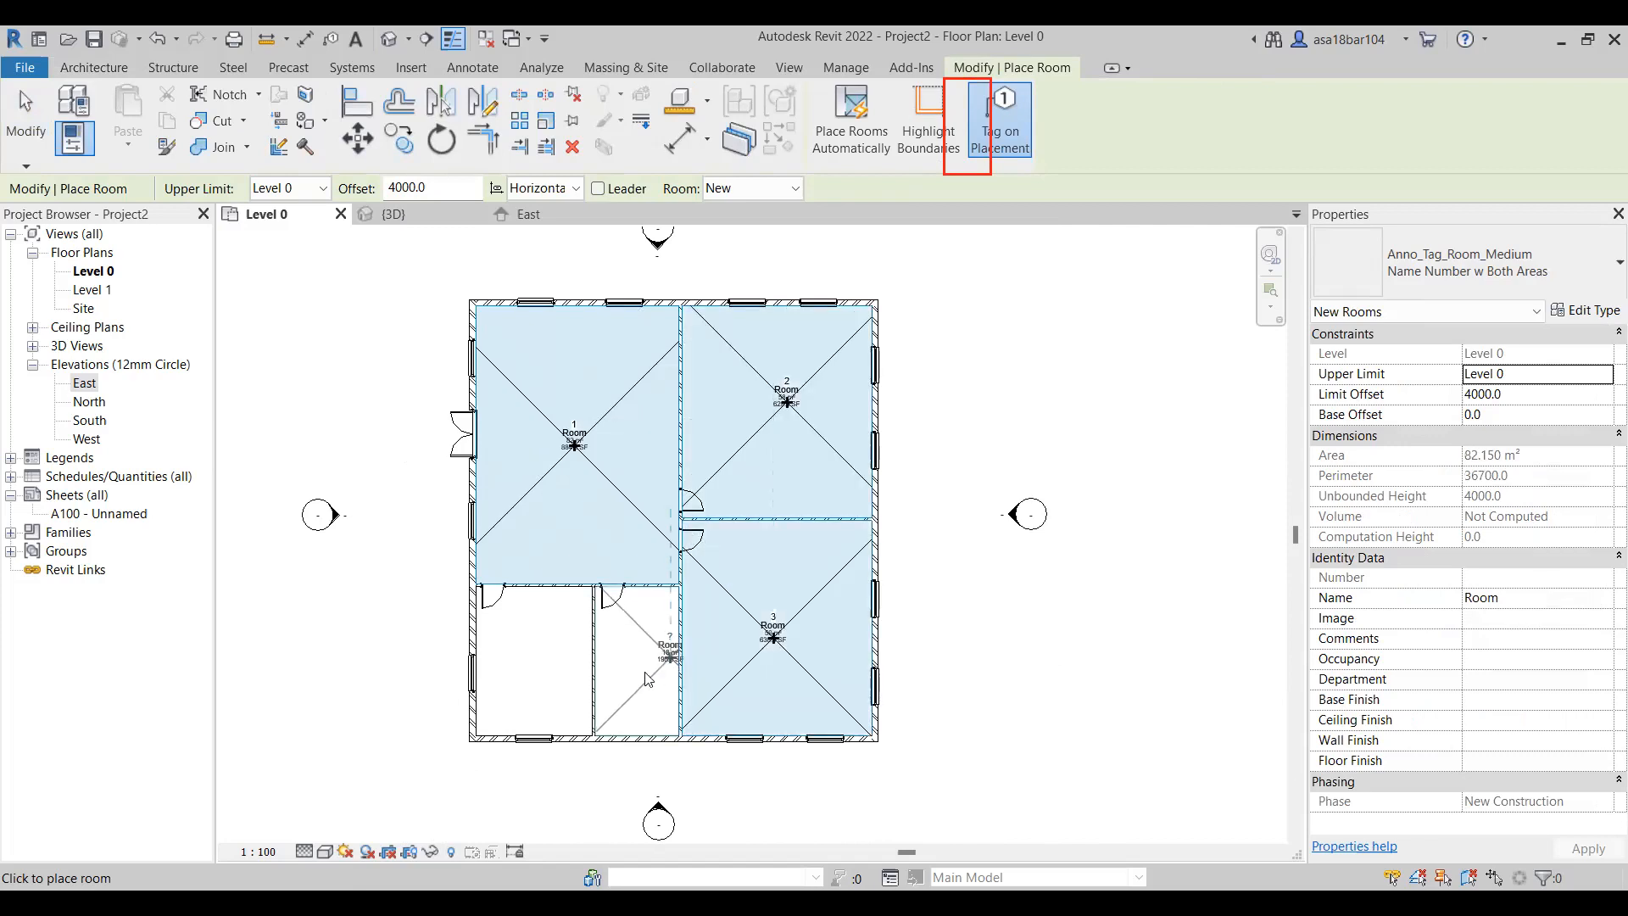
{"action": "left_click", "coordinate": [528, 670]}
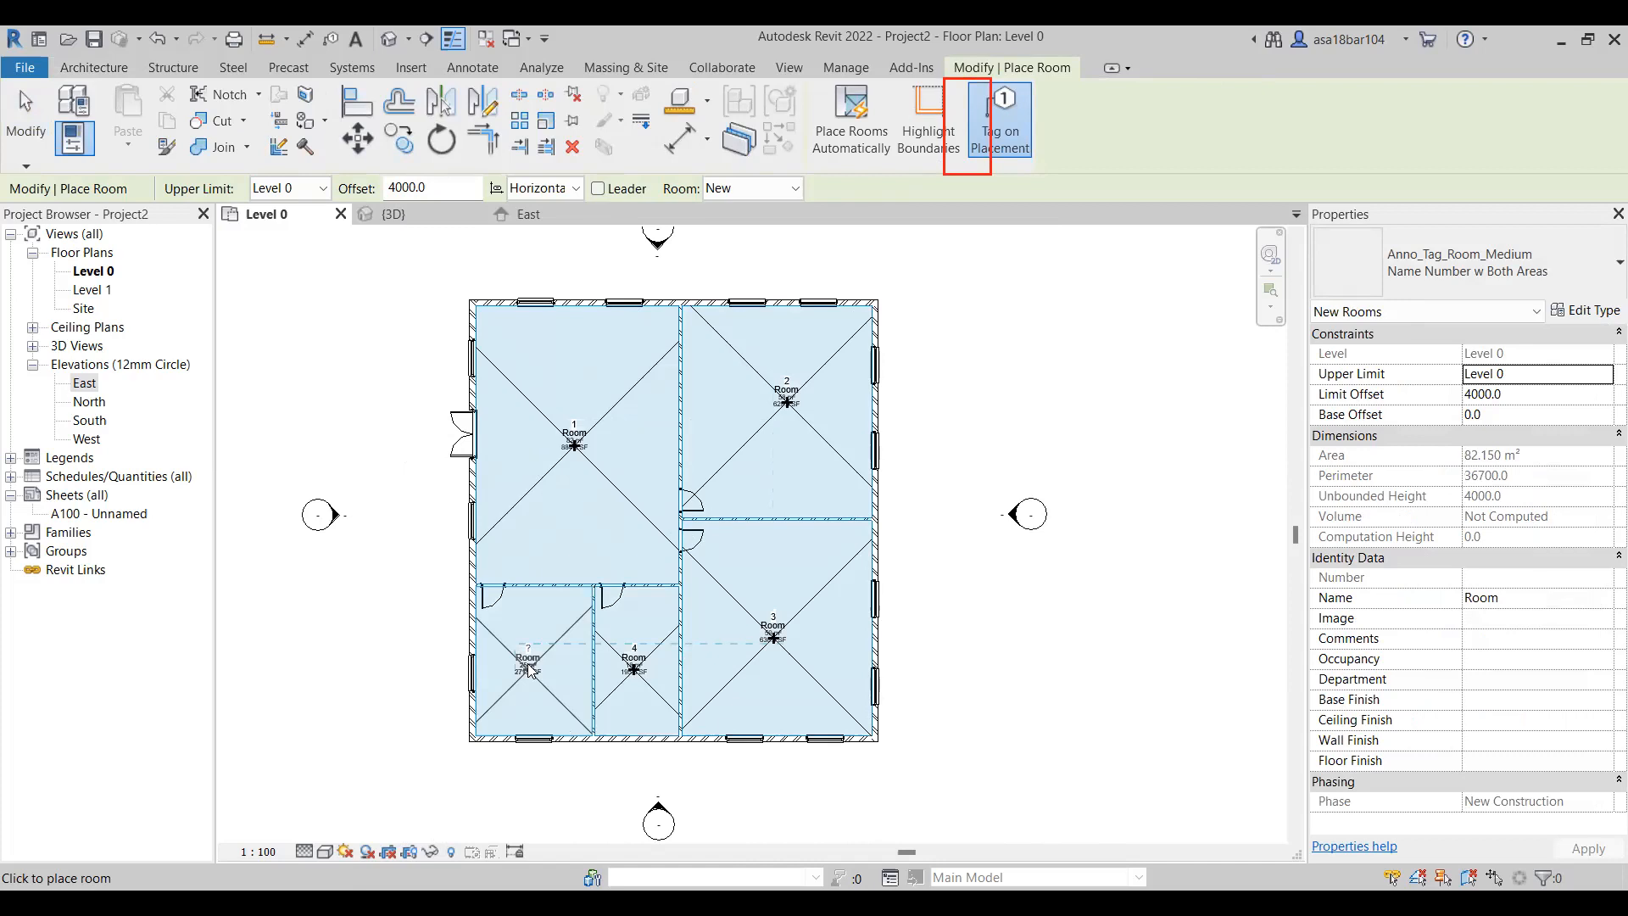
{"action": "key", "text": "Escape"}
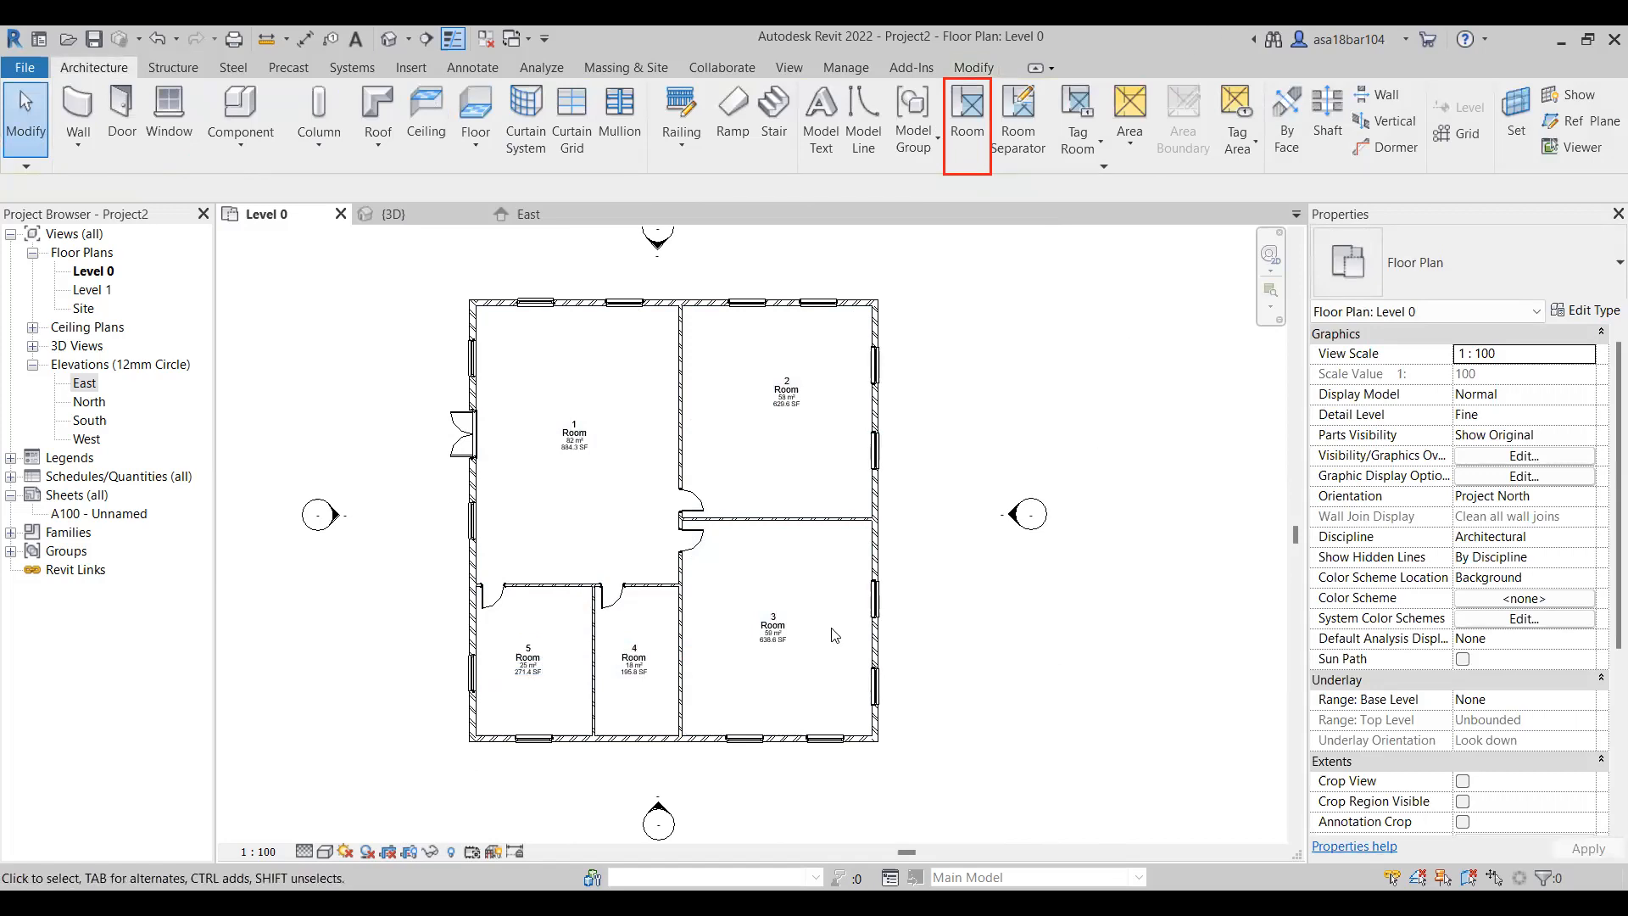
Open the tag family of room 1 for editing
{"action": "scroll", "coordinate": [873, 449], "scroll_direction": "up", "scroll_amount": 1}
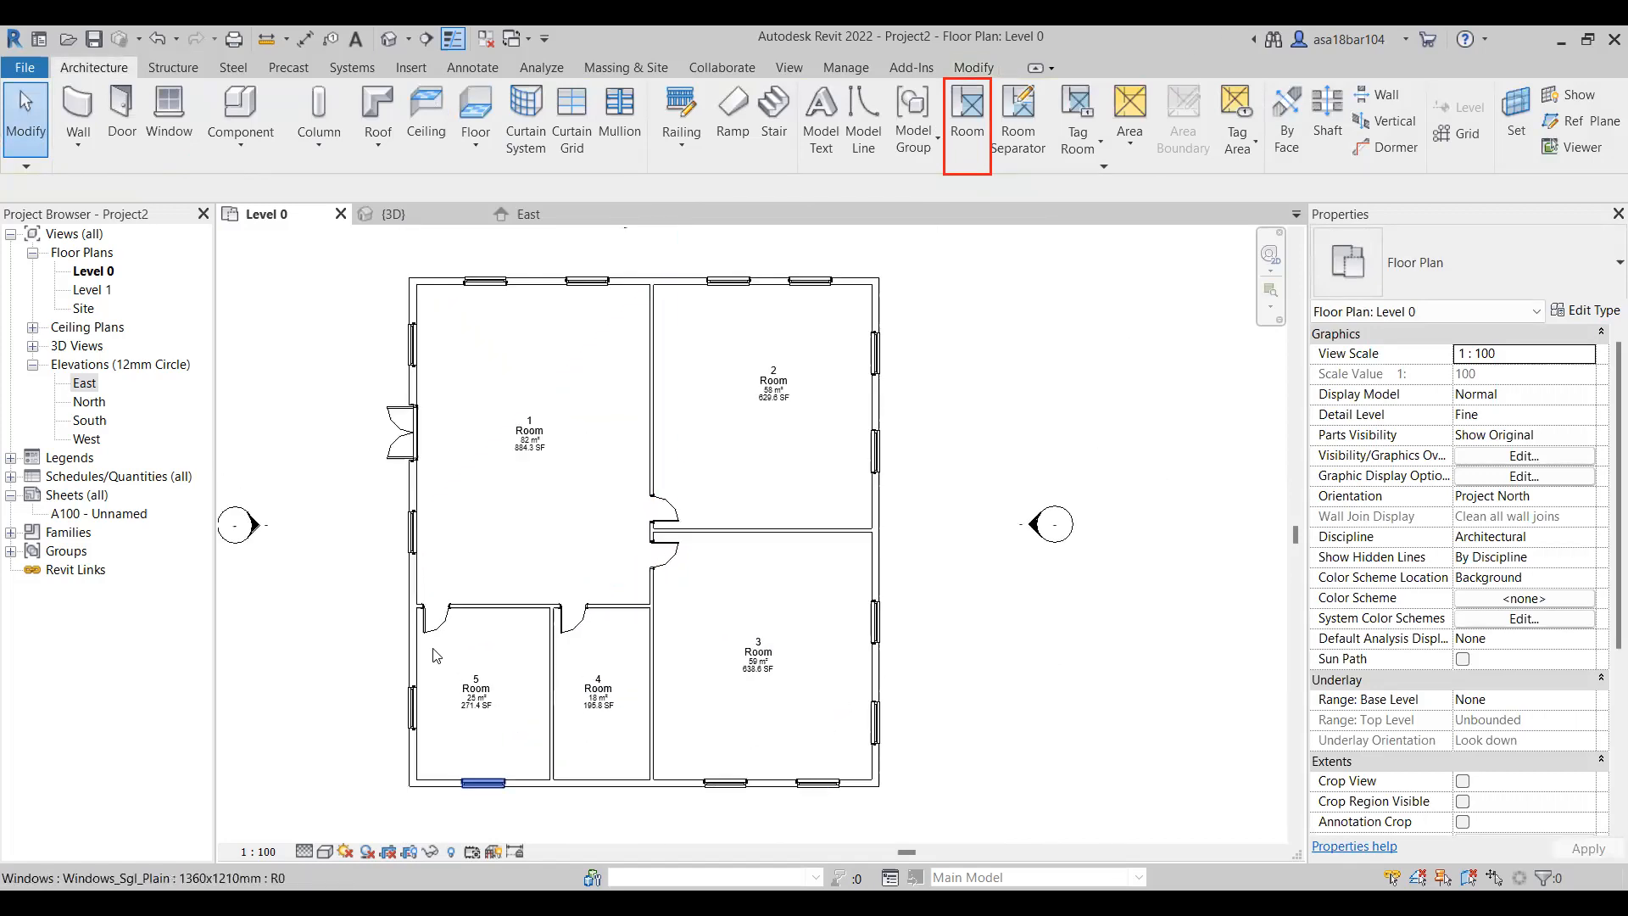
{"action": "left_click", "coordinate": [521, 473]}
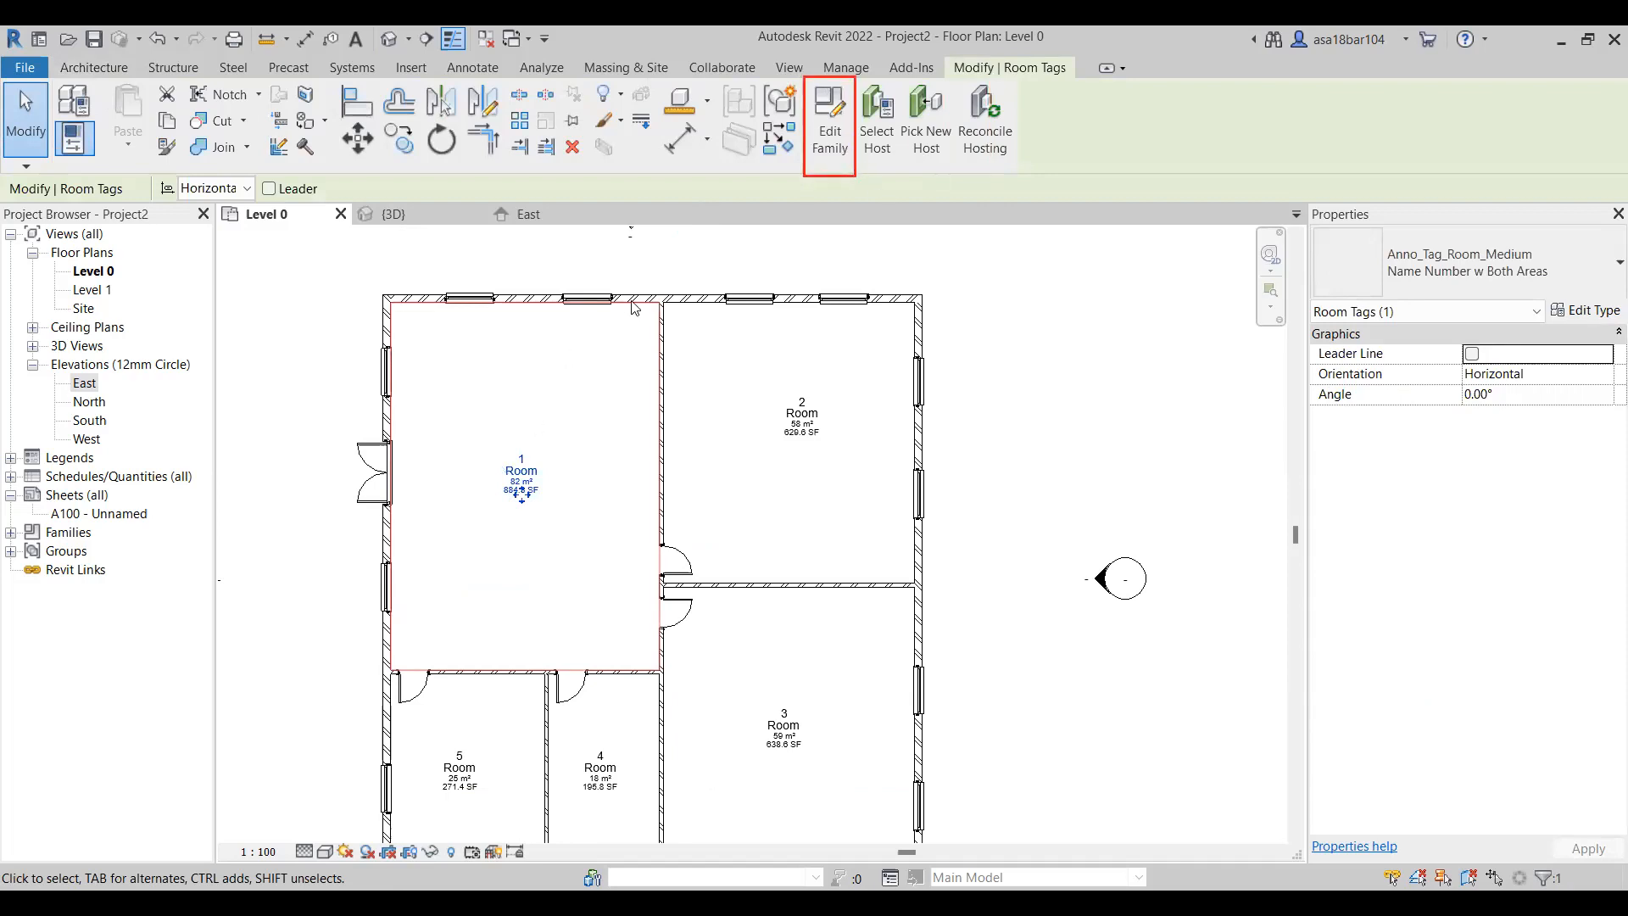
{"action": "left_click", "coordinate": [830, 138]}
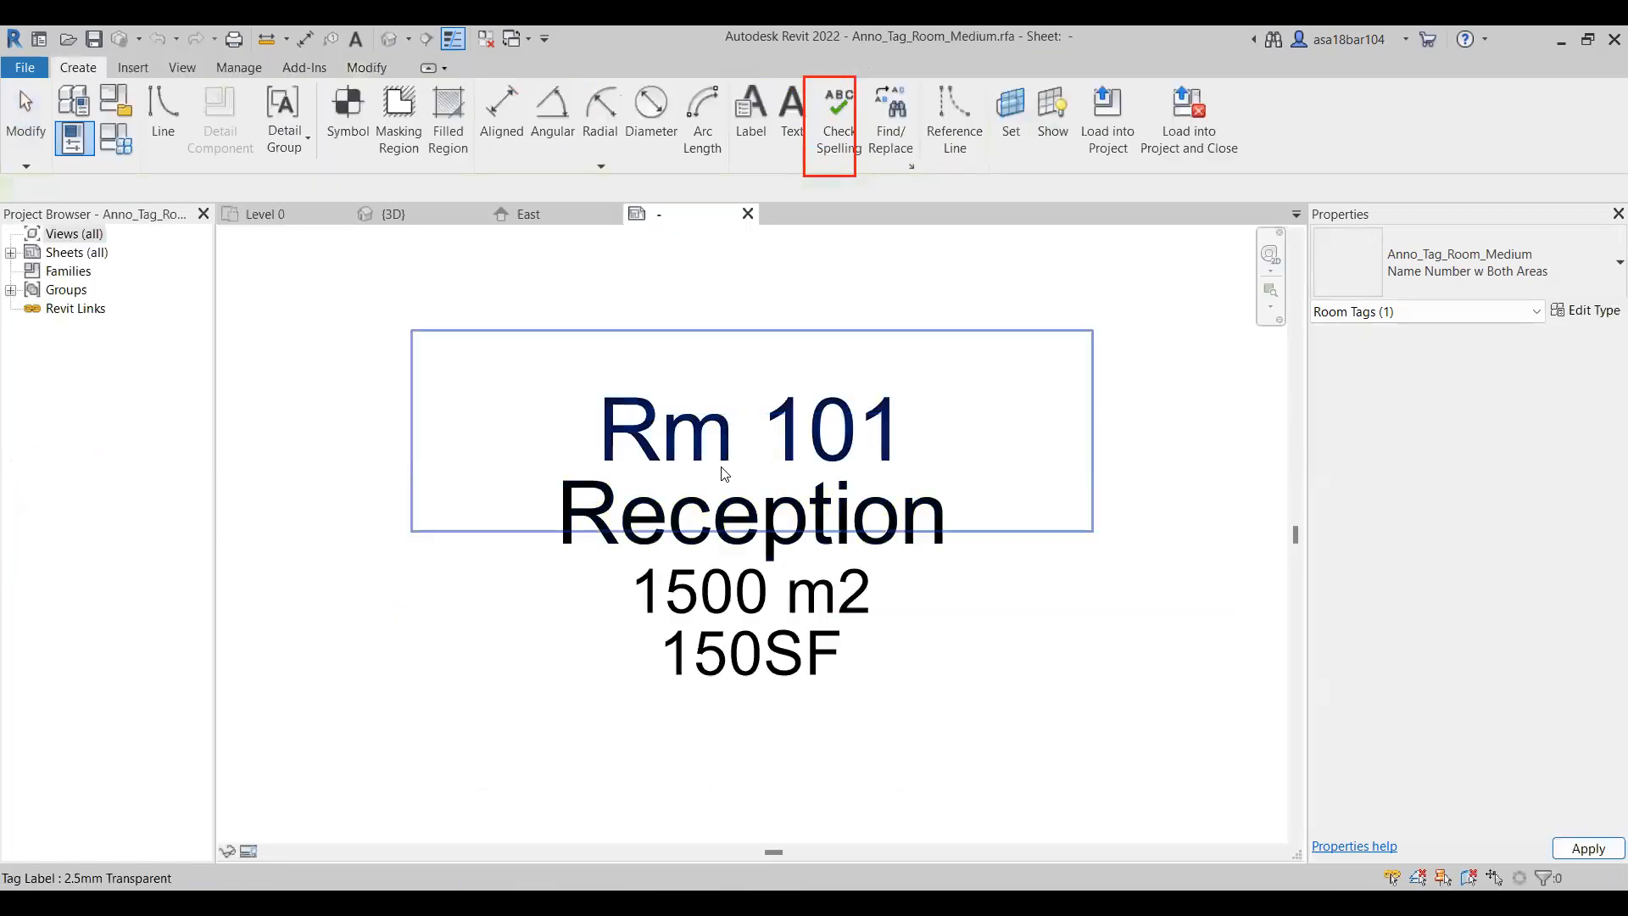
Delete the Rm 101 number label from the tag family and nudge the Reception label slightly upward
{"action": "left_click", "coordinate": [623, 391]}
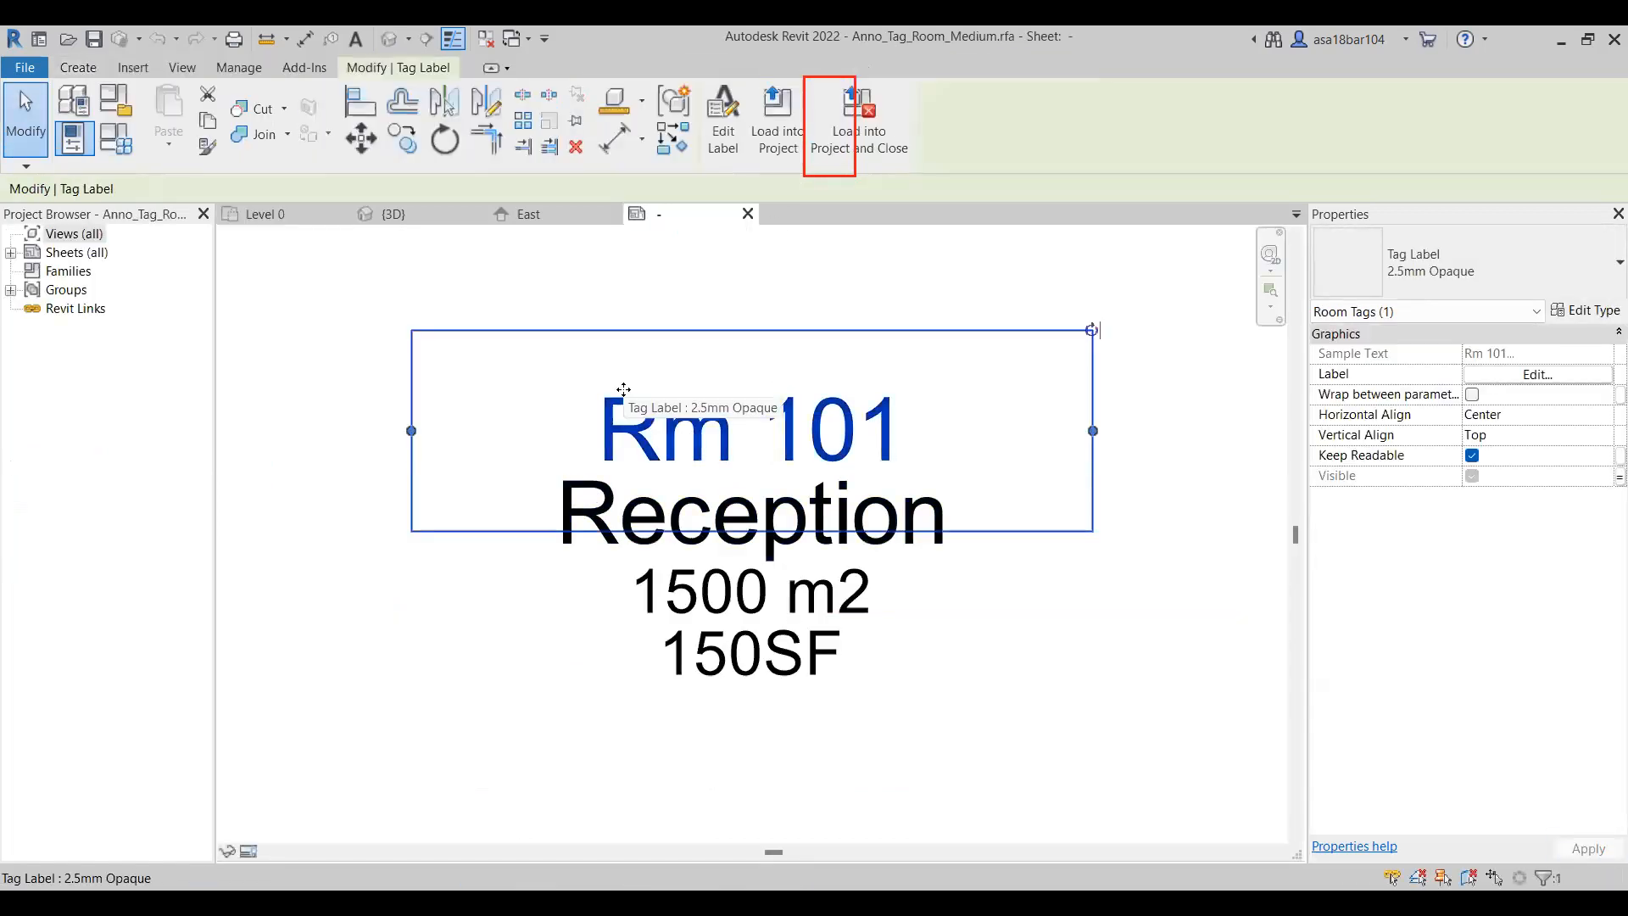
{"action": "key", "text": "Delete"}
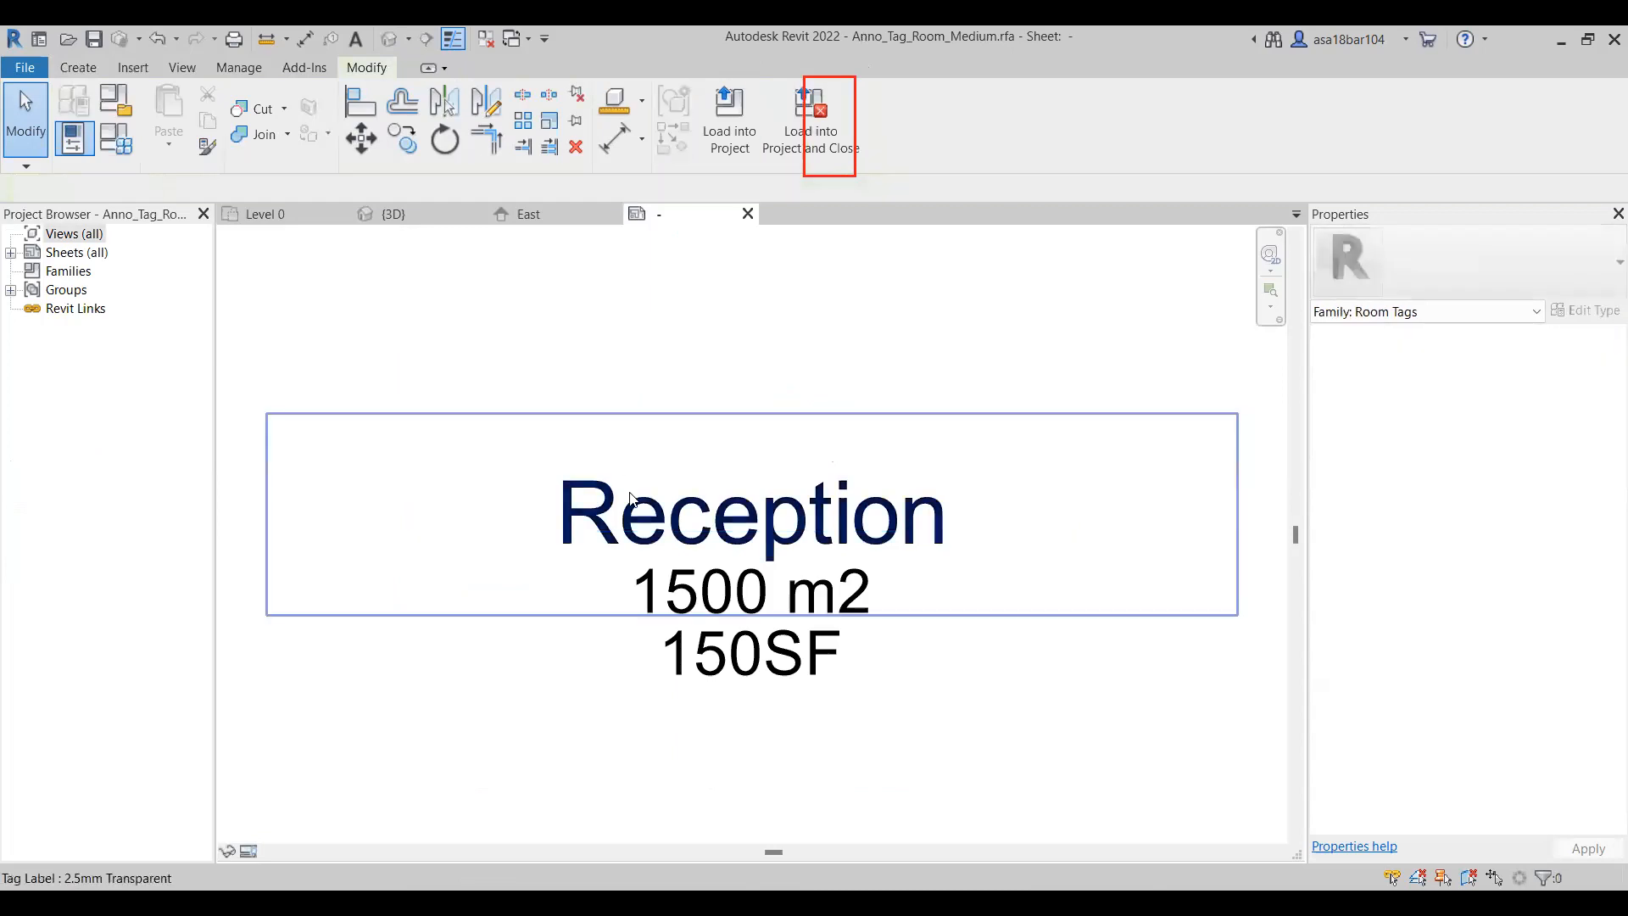
{"action": "left_click", "coordinate": [635, 505]}
{"action": "key", "text": "Up"}
{"action": "key", "text": "Up"}
{"action": "key", "text": "Up"}
{"action": "key", "text": "Up"}
{"action": "key", "text": "Up"}
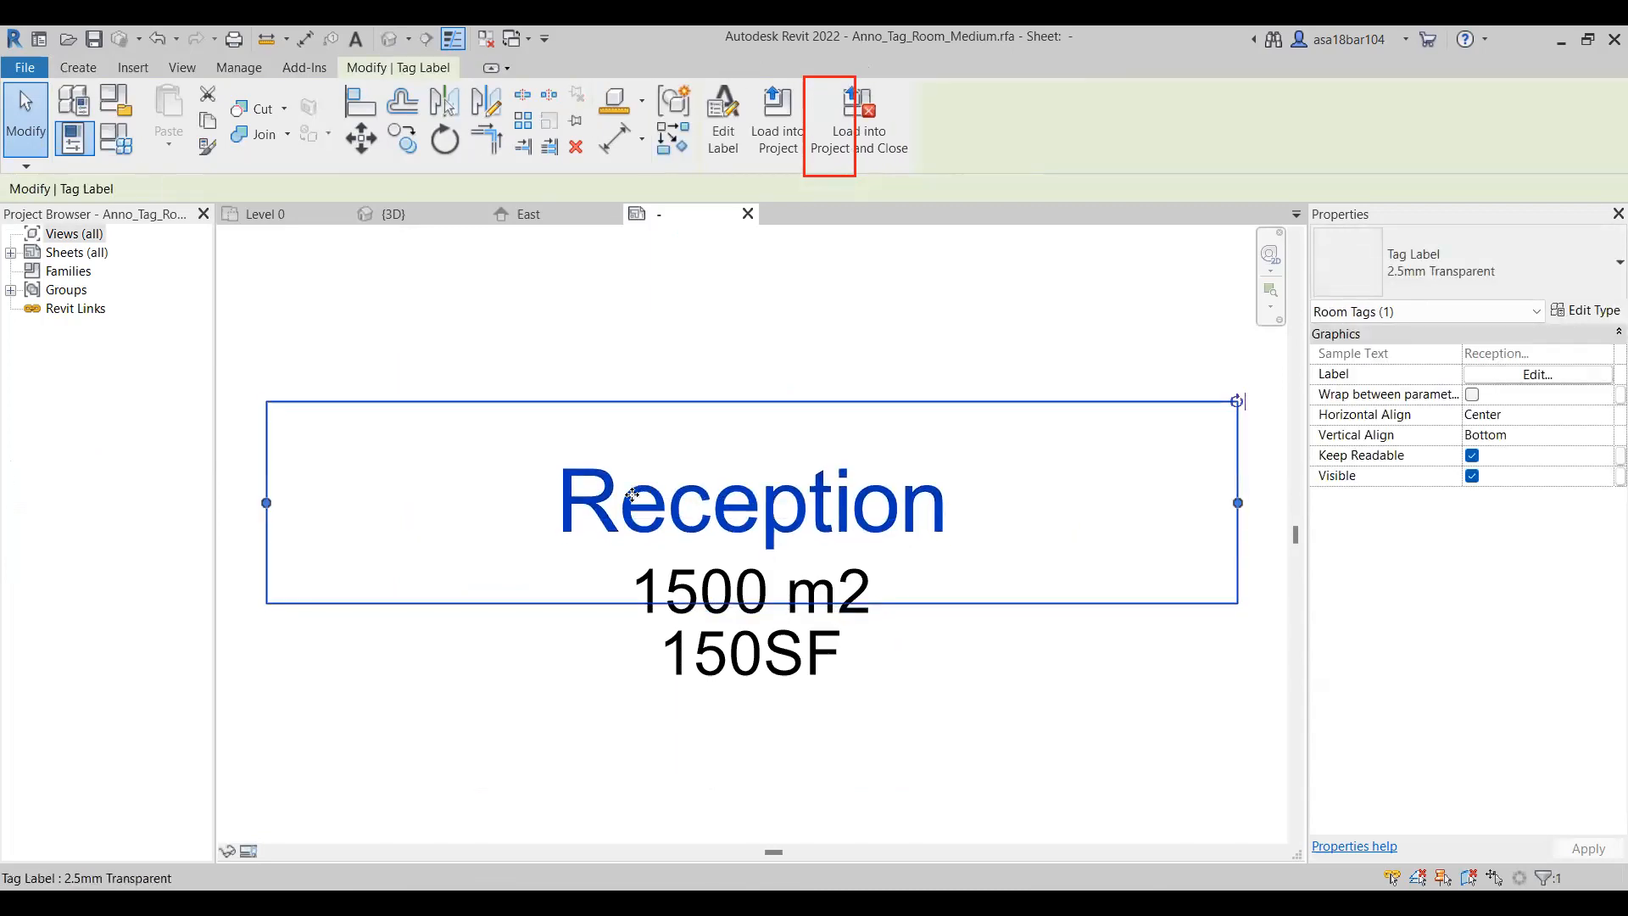
{"action": "left_click", "coordinate": [620, 329]}
{"action": "scroll", "coordinate": [507, 330], "scroll_direction": "down", "scroll_amount": 2}
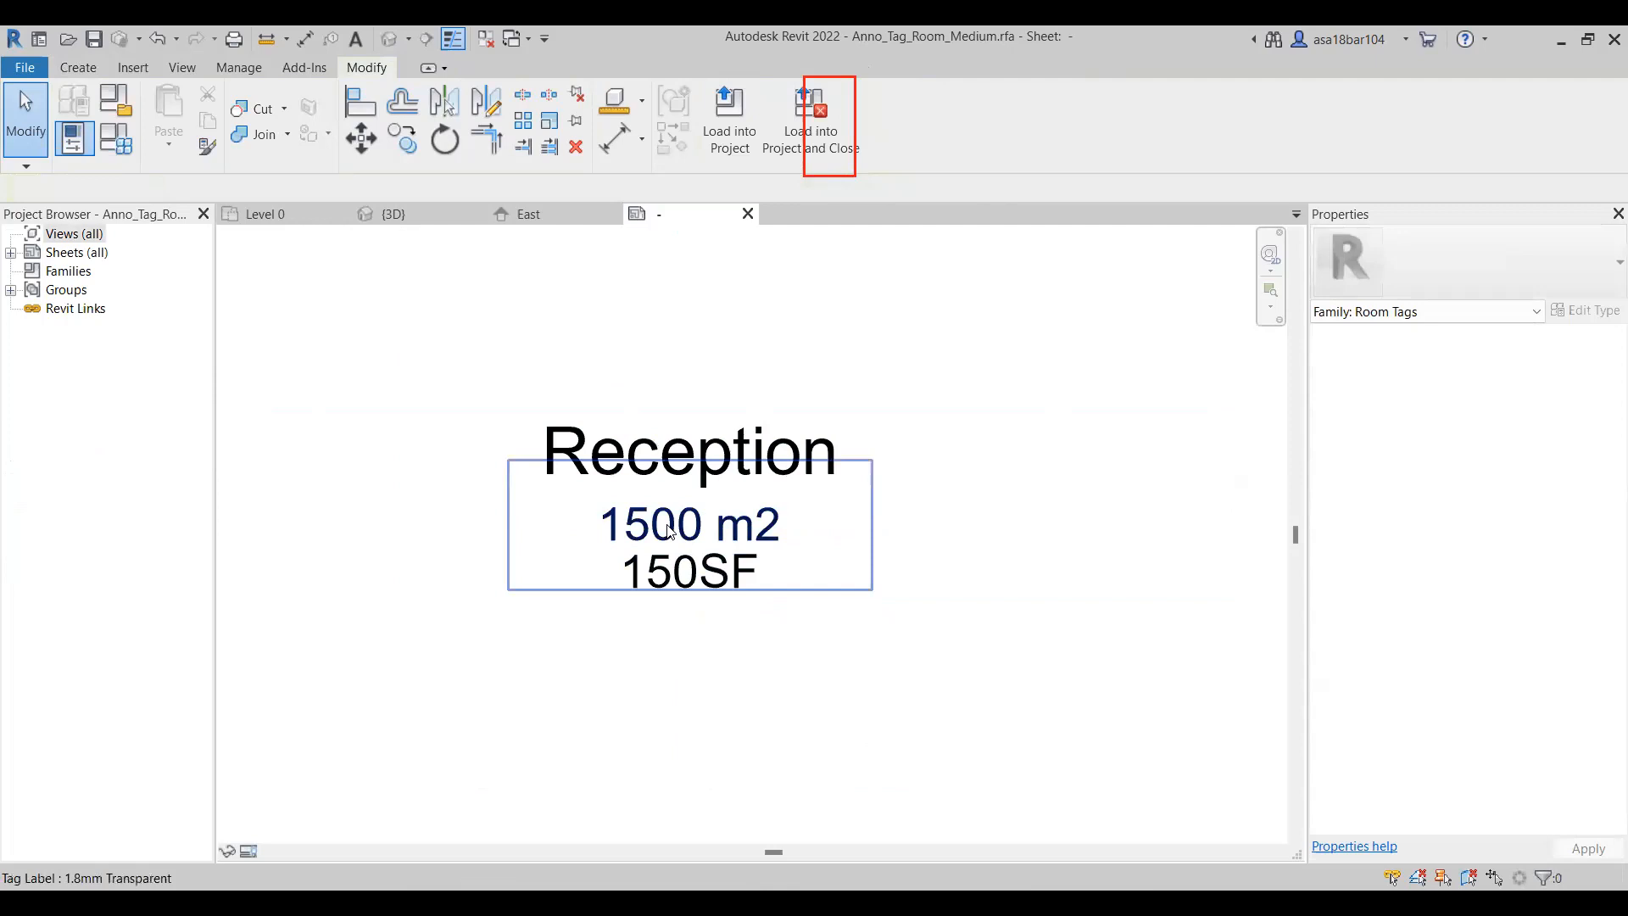
Delete the 150SF label and move the 1500 m2 area label slightly down, away from the Reception label
{"action": "scroll", "coordinate": [664, 524], "scroll_direction": "up", "scroll_amount": 1}
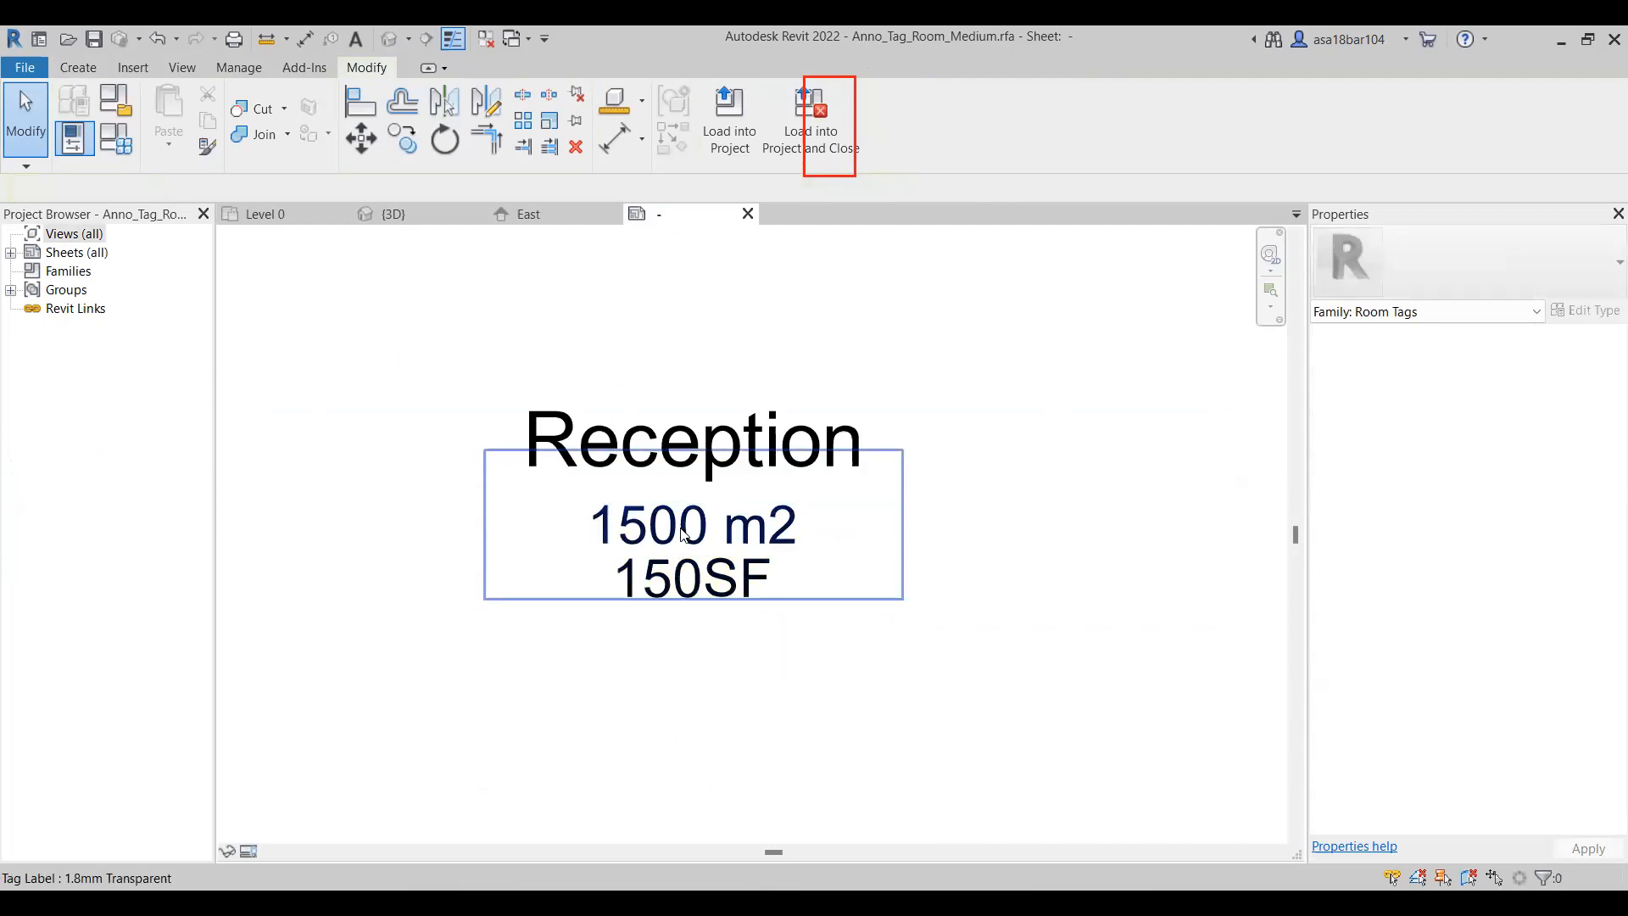
{"action": "left_click", "coordinate": [675, 592]}
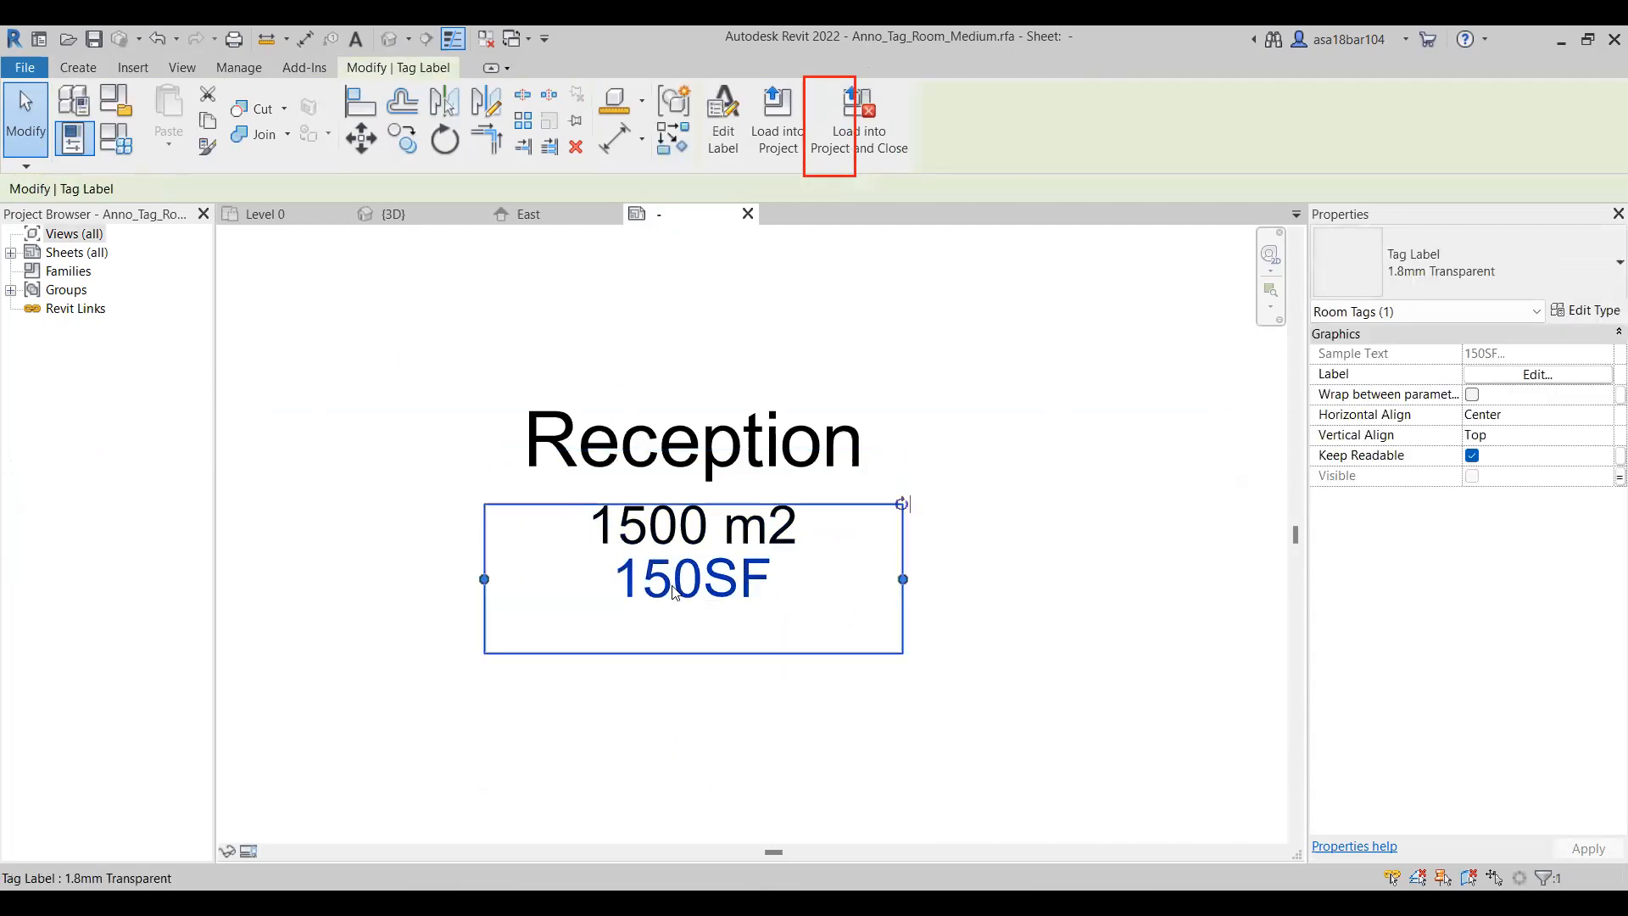
{"action": "key", "text": "Delete"}
{"action": "left_click", "coordinate": [675, 518]}
{"action": "left_click_drag", "start_coordinate": [676, 512], "coordinate": [735, 551]}
{"action": "left_click", "coordinate": [952, 312]}
{"action": "left_click", "coordinate": [734, 526]}
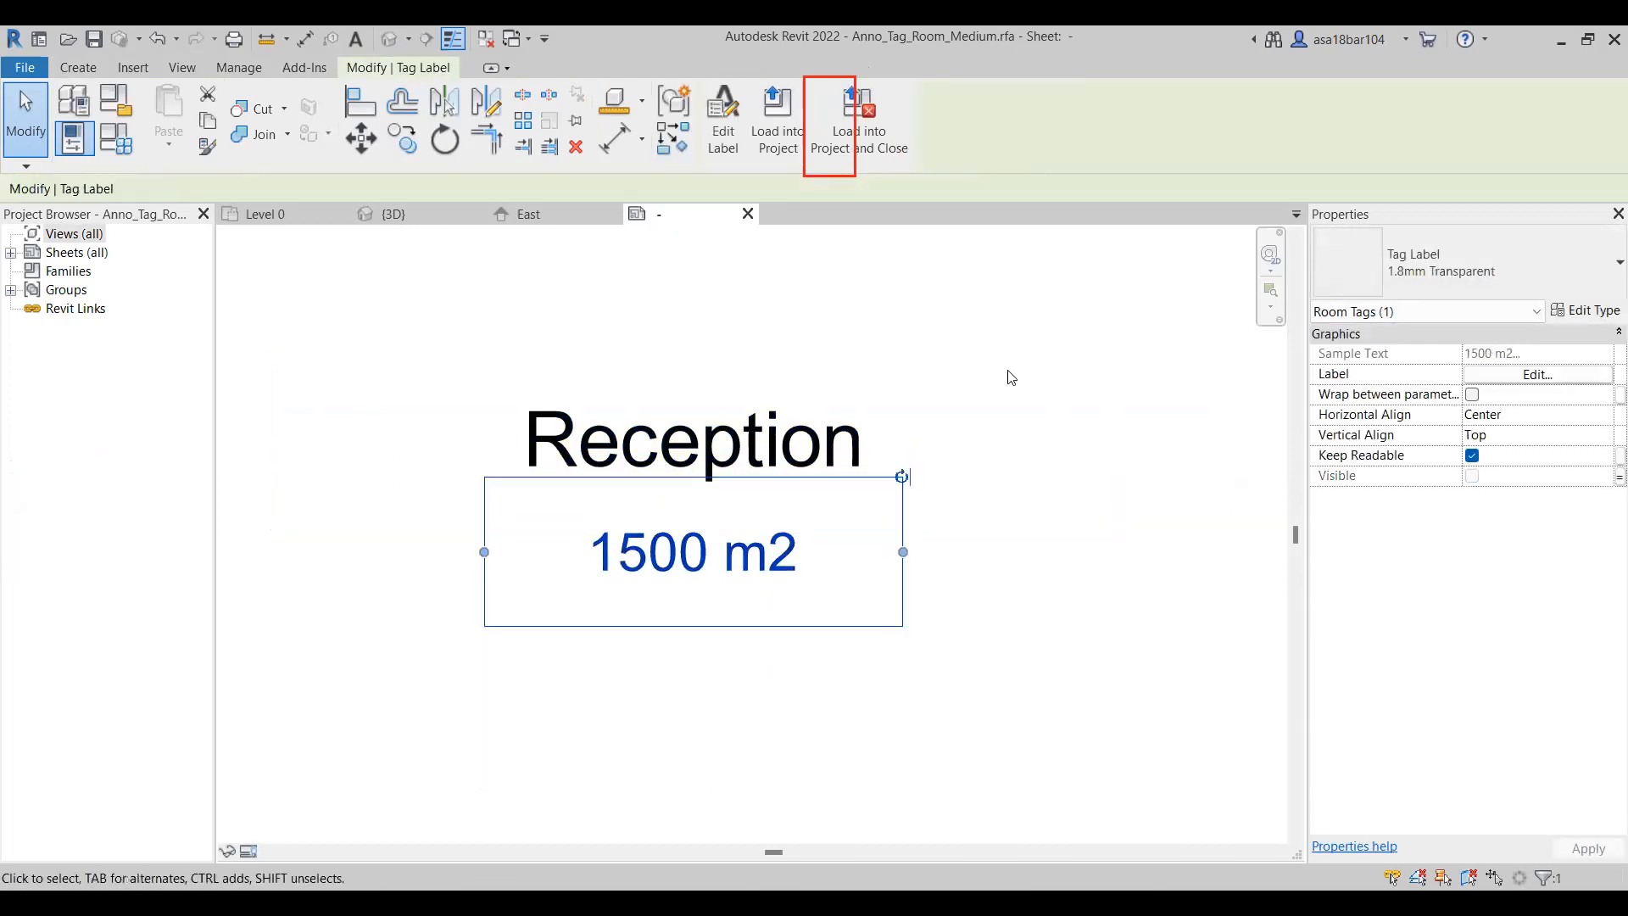
{"action": "left_click", "coordinate": [1011, 377]}
Set the 1500 m2 label type's colour to Blue and its text size to 2.5 mm
{"action": "left_click", "coordinate": [710, 543]}
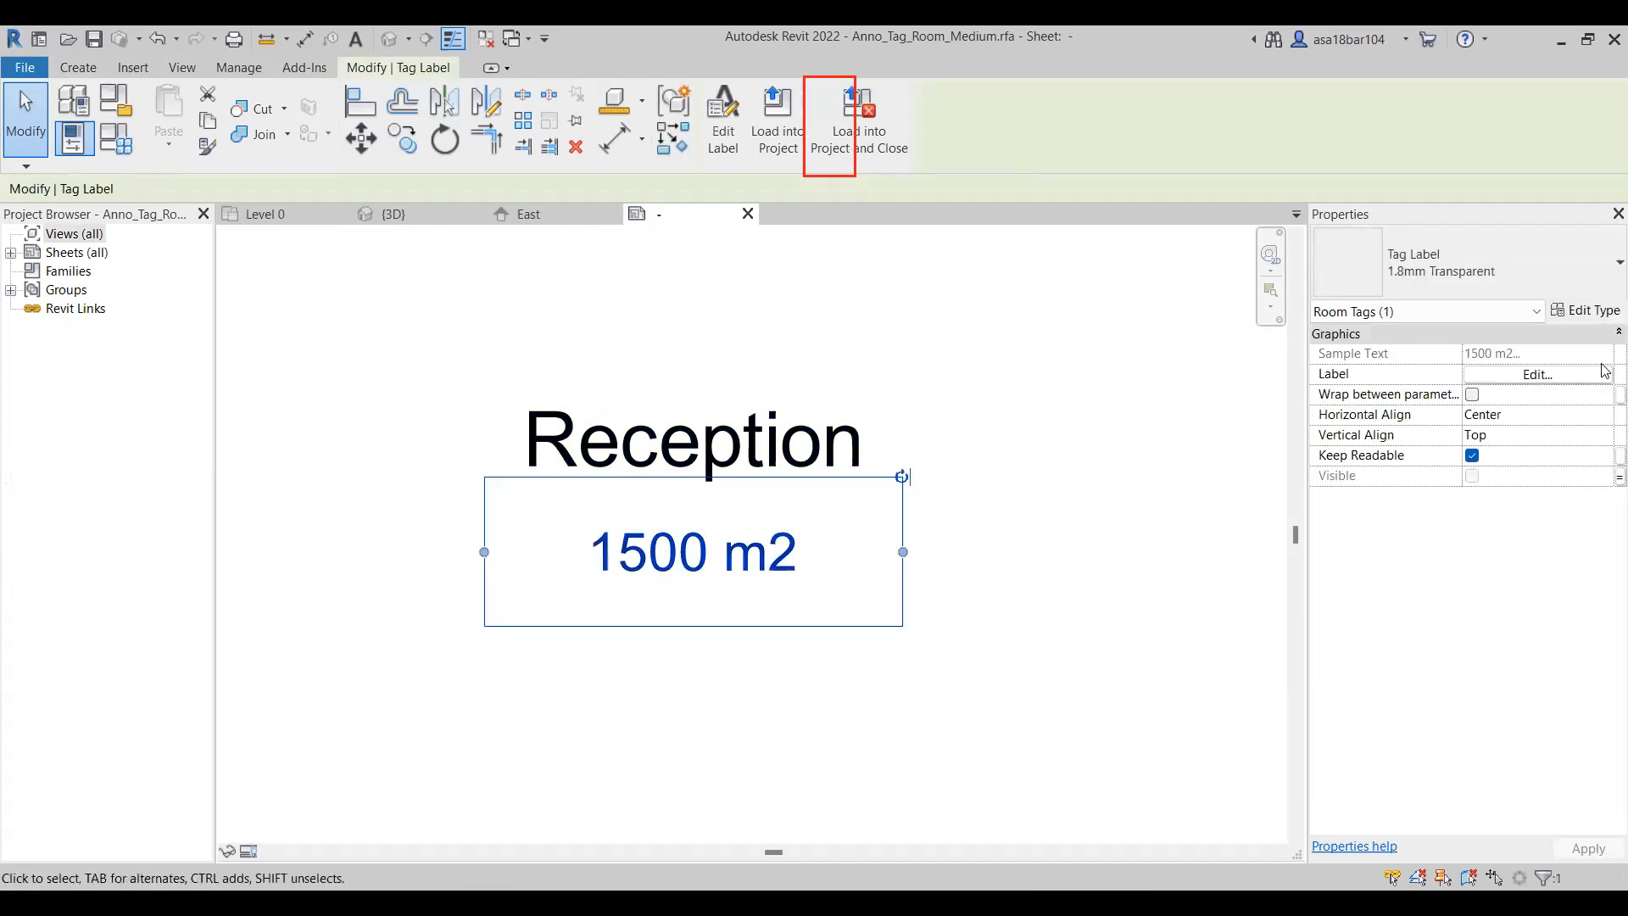
{"action": "left_click", "coordinate": [1582, 311]}
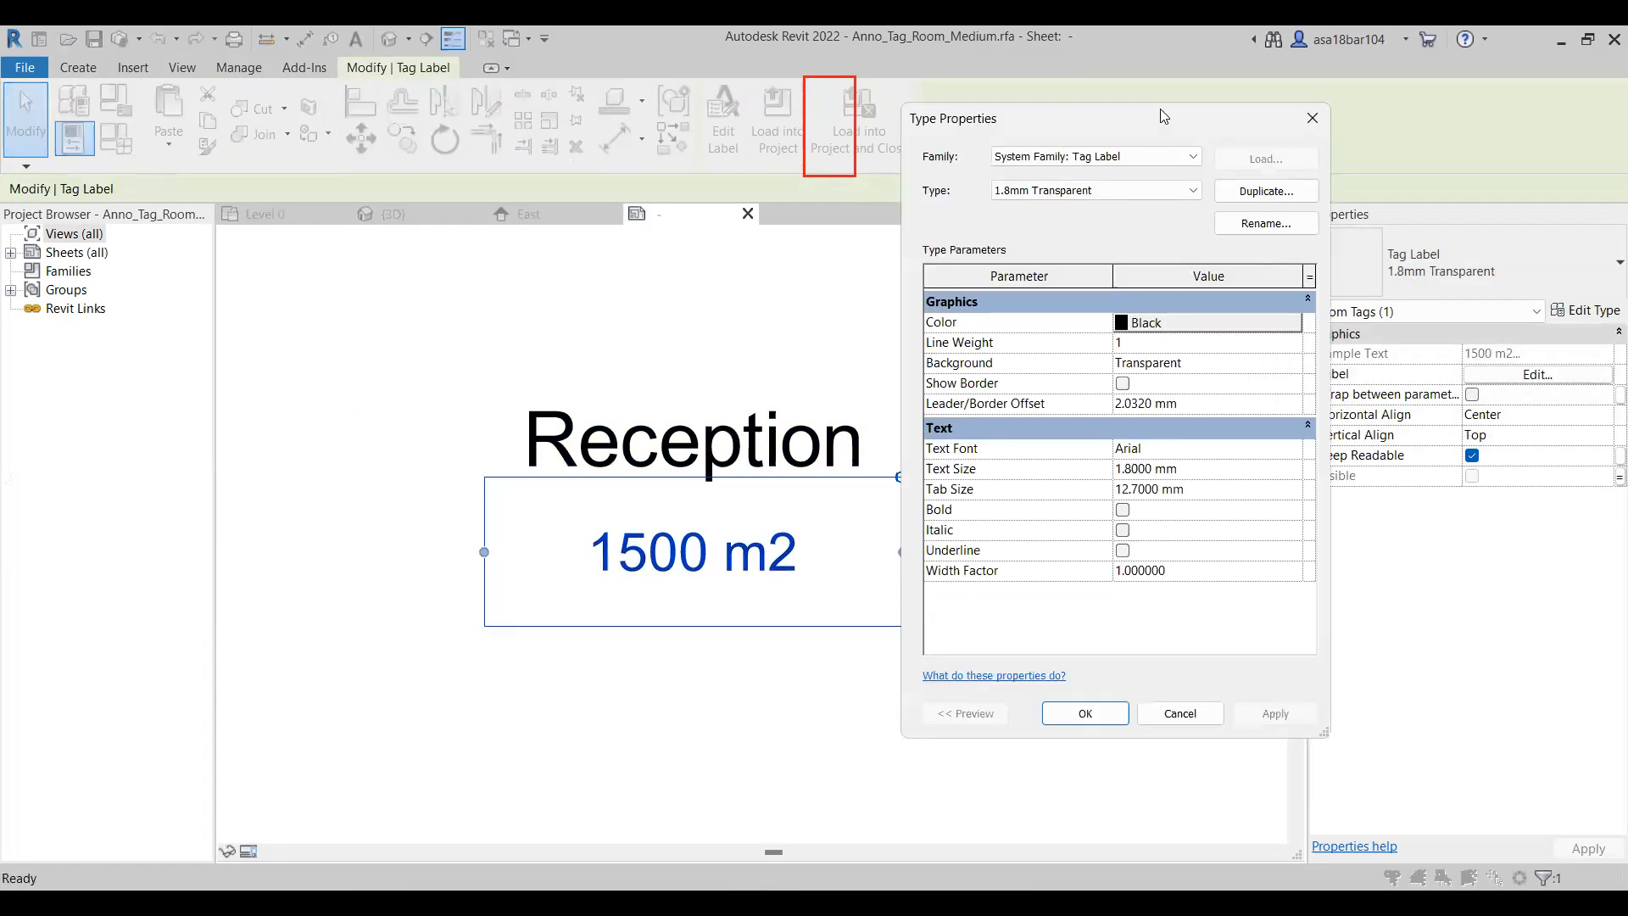
{"action": "left_click_drag", "start_coordinate": [1164, 116], "coordinate": [1233, 129]}
{"action": "left_click", "coordinate": [1217, 335]}
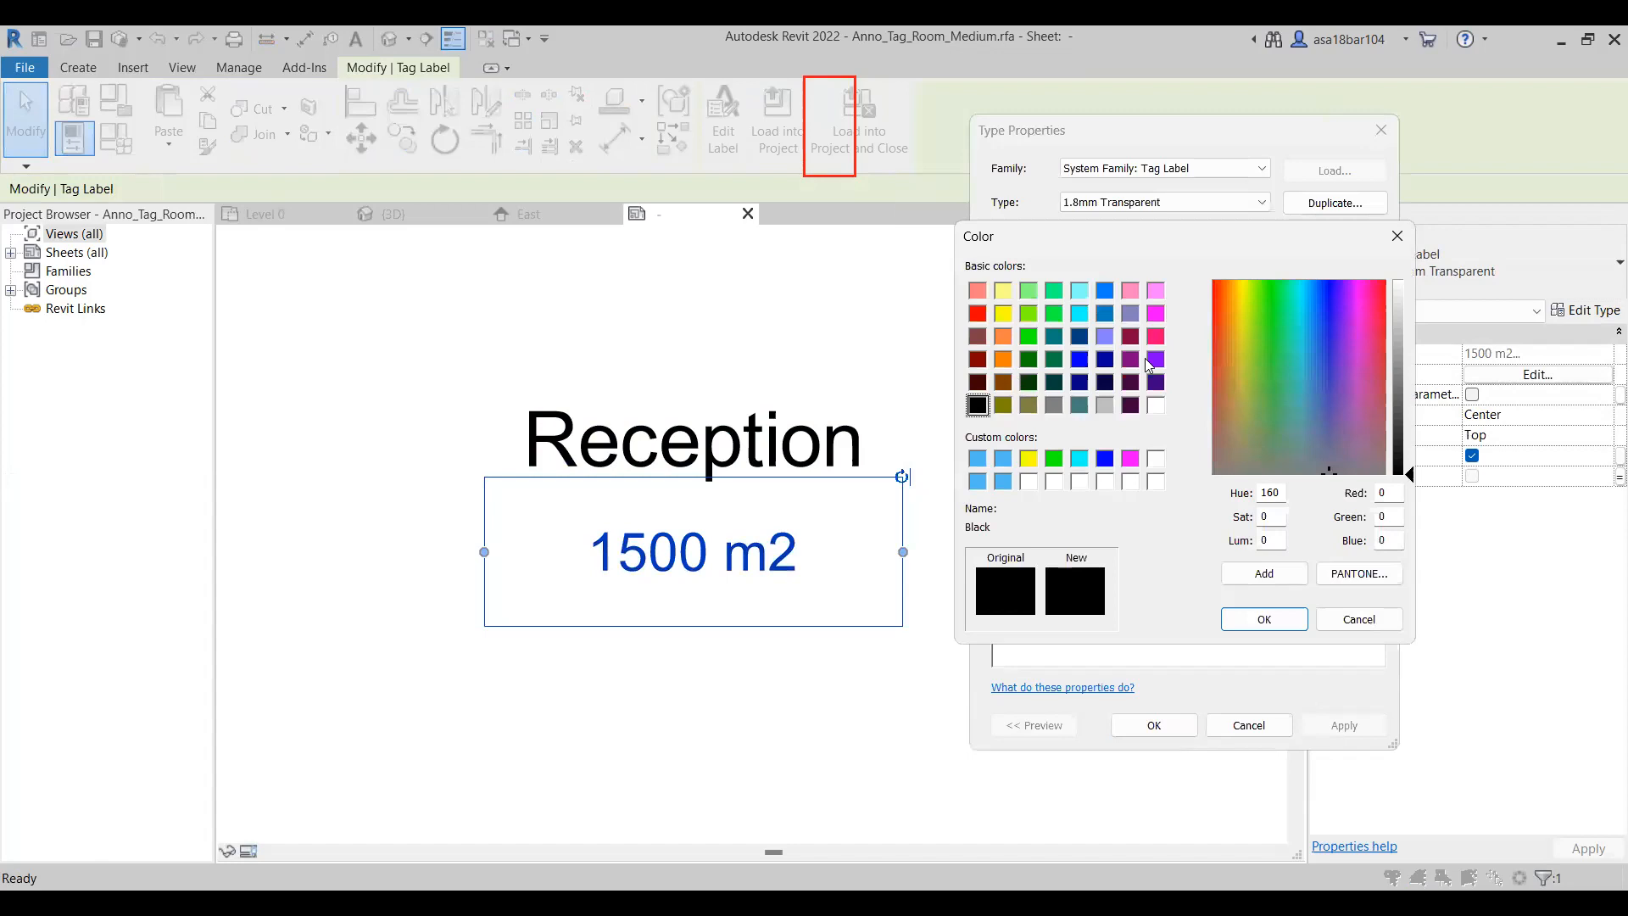
{"action": "left_click", "coordinate": [1079, 360]}
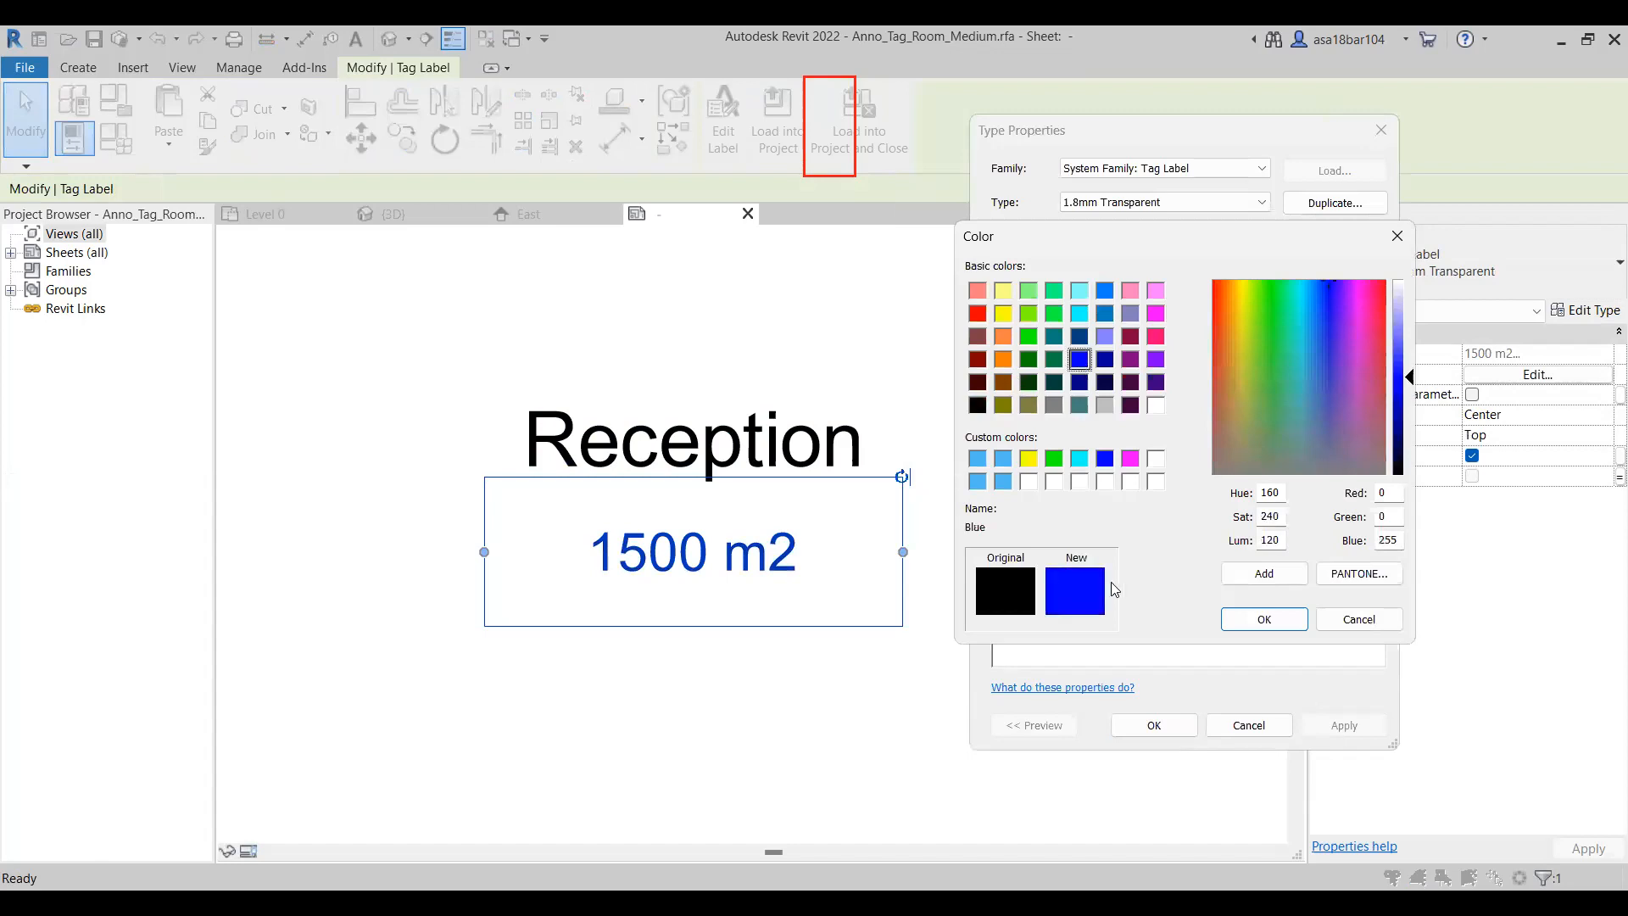
{"action": "left_click", "coordinate": [1262, 619]}
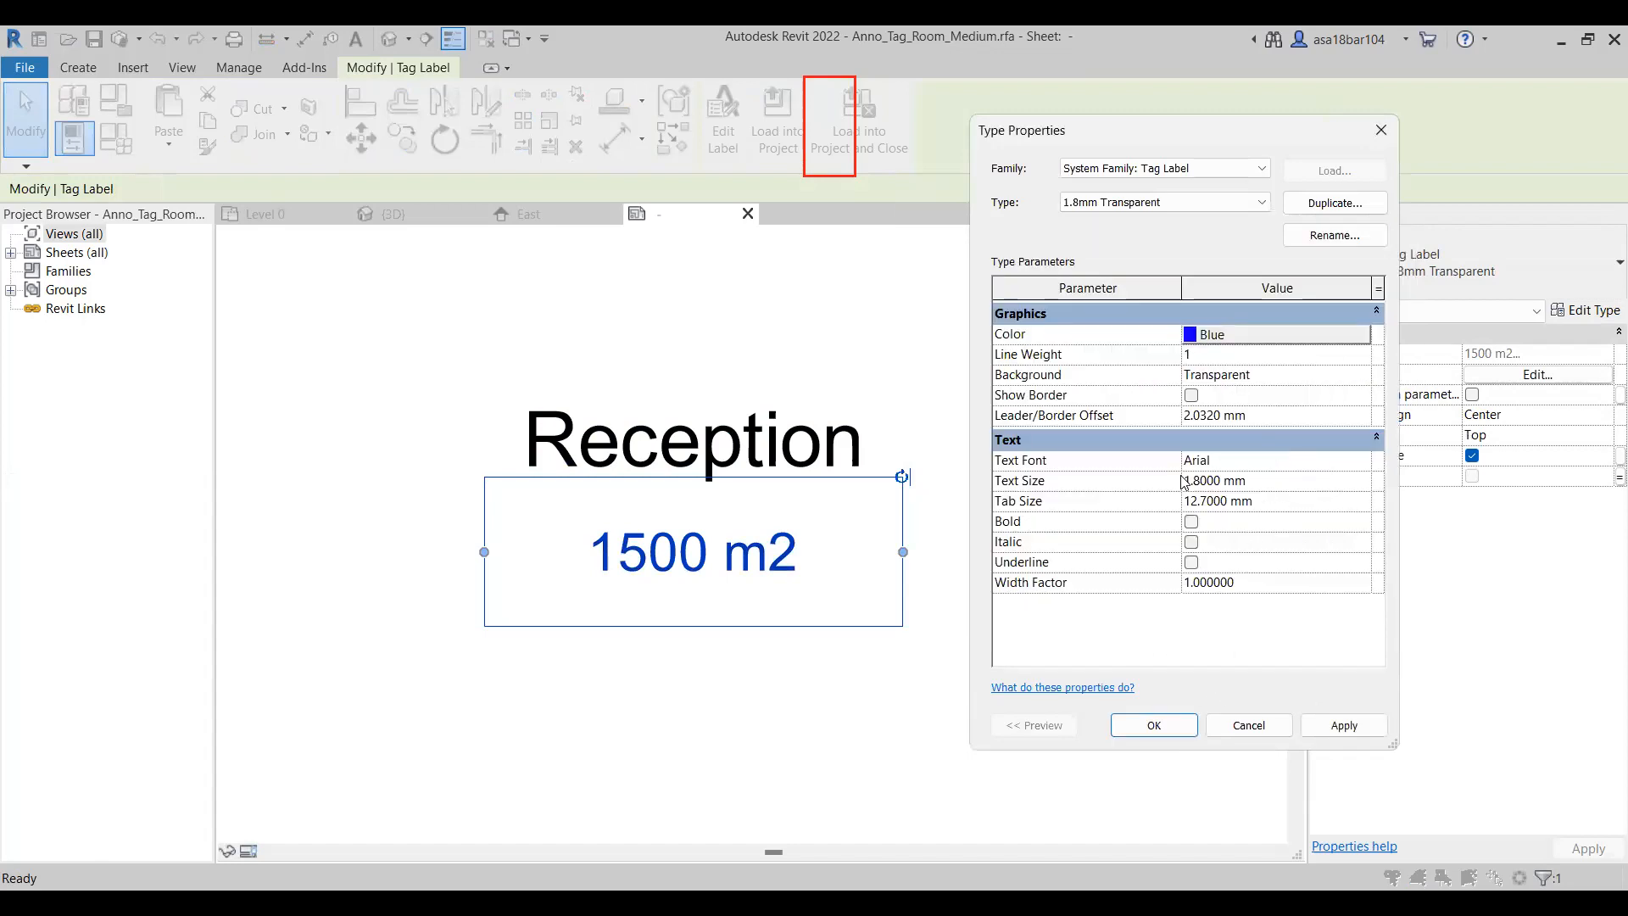
{"action": "left_click_drag", "start_coordinate": [1160, 488], "coordinate": [1159, 492]}
{"action": "type", "text": "2.5"}
Try the Better Grade font on the 1500 m2 label type
{"action": "left_click", "coordinate": [1306, 461]}
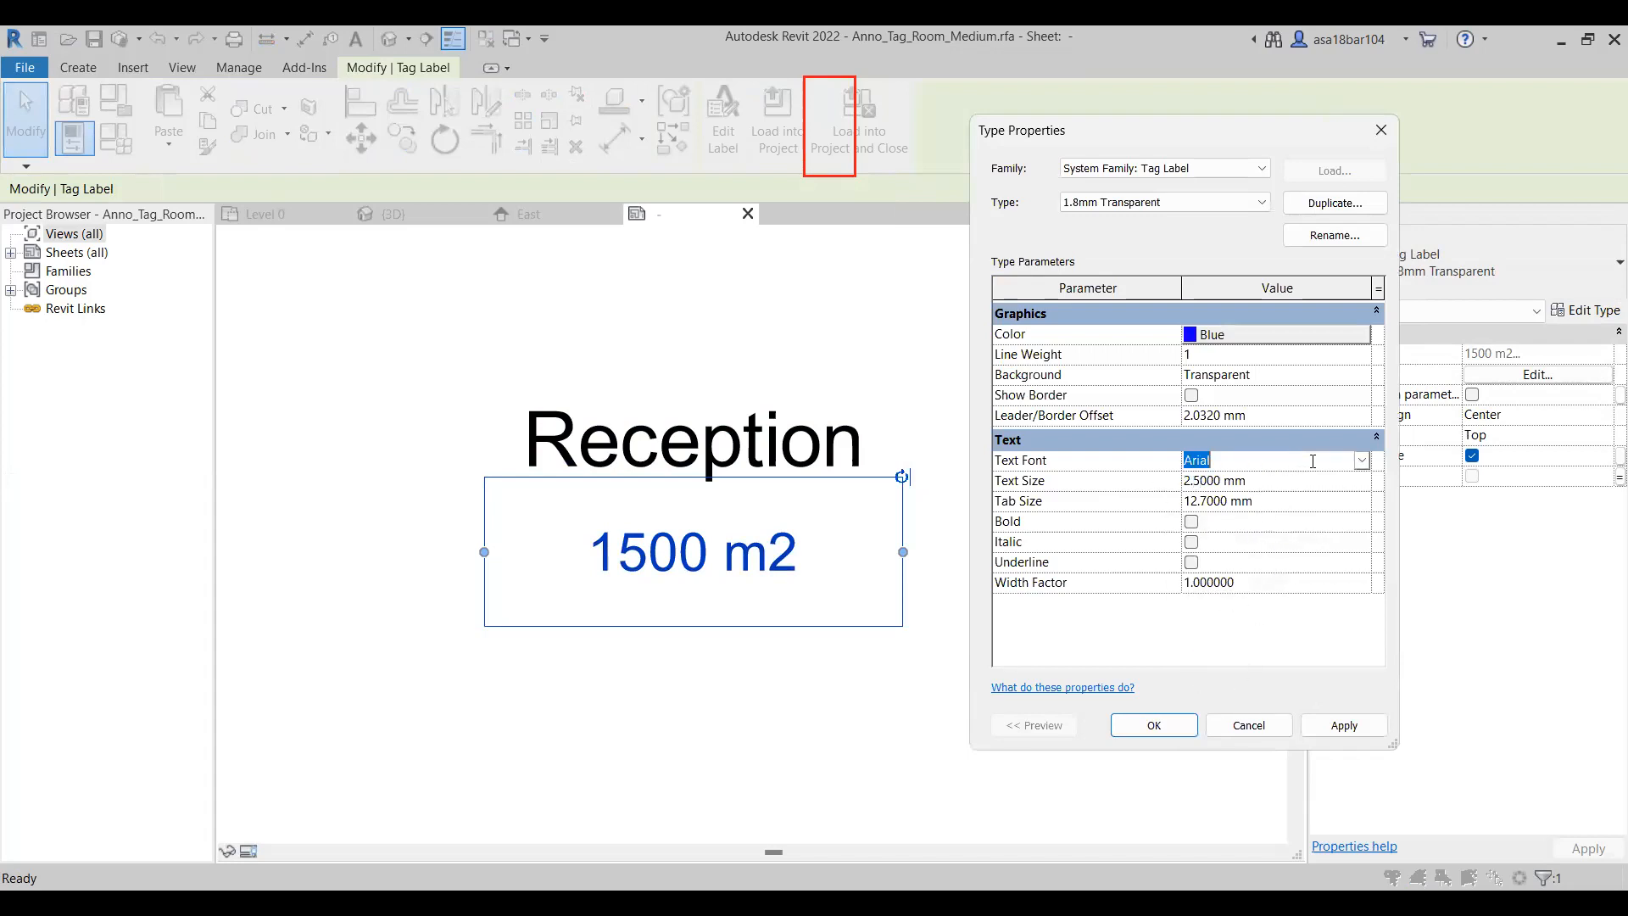
{"action": "left_click", "coordinate": [1361, 460]}
{"action": "scroll", "coordinate": [1218, 534], "scroll_direction": "down", "scroll_amount": 6}
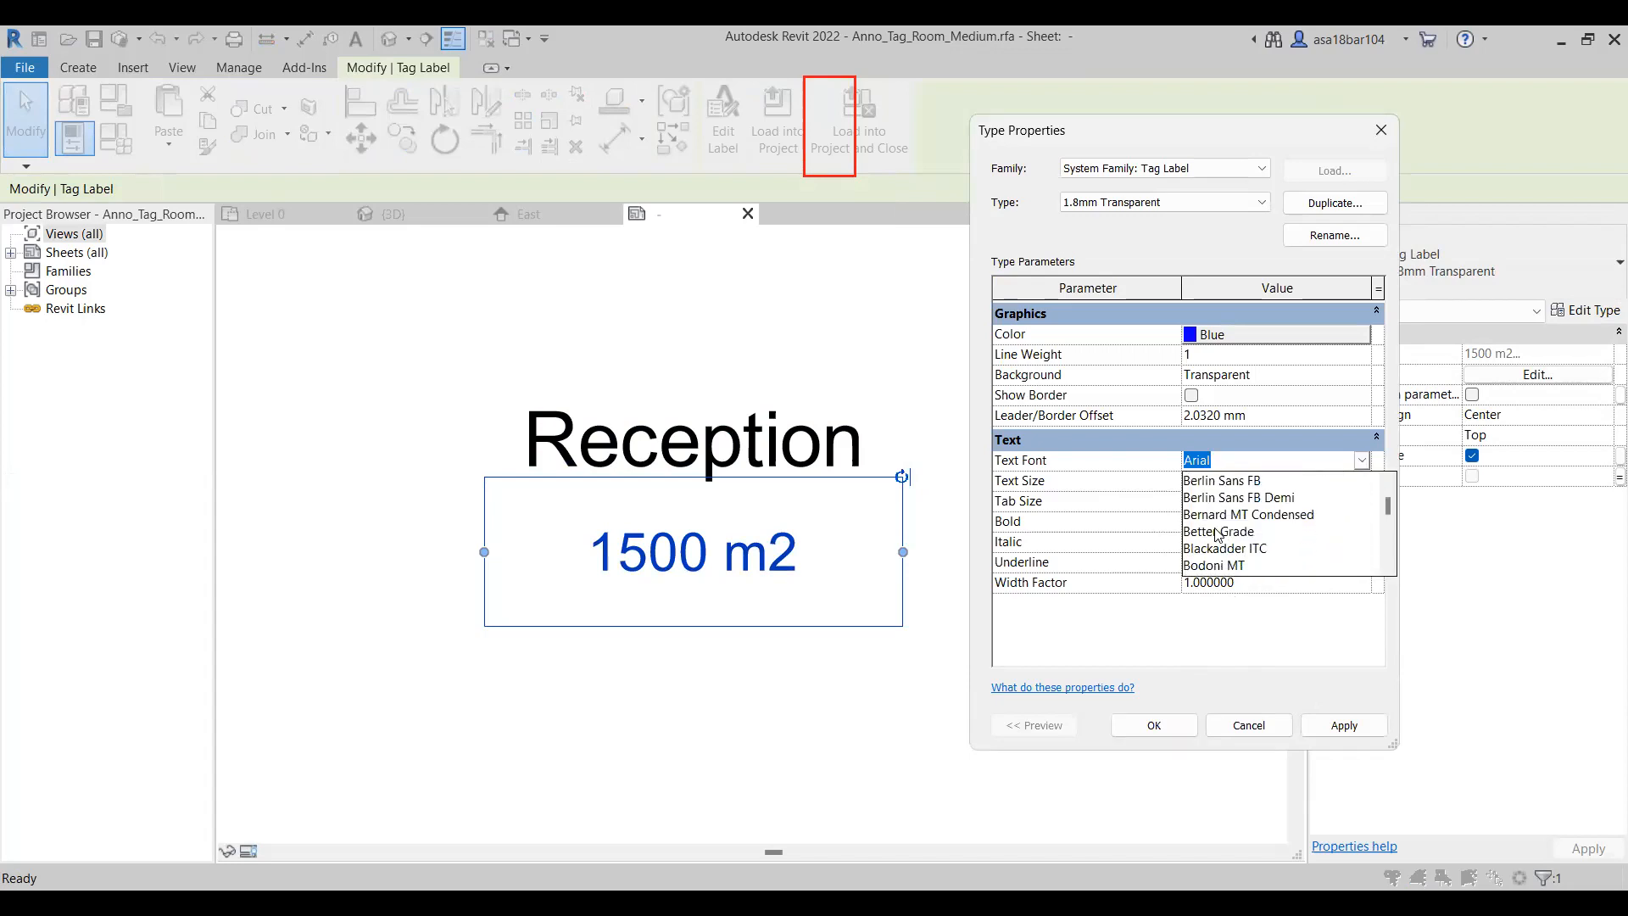
{"action": "left_click", "coordinate": [1352, 731]}
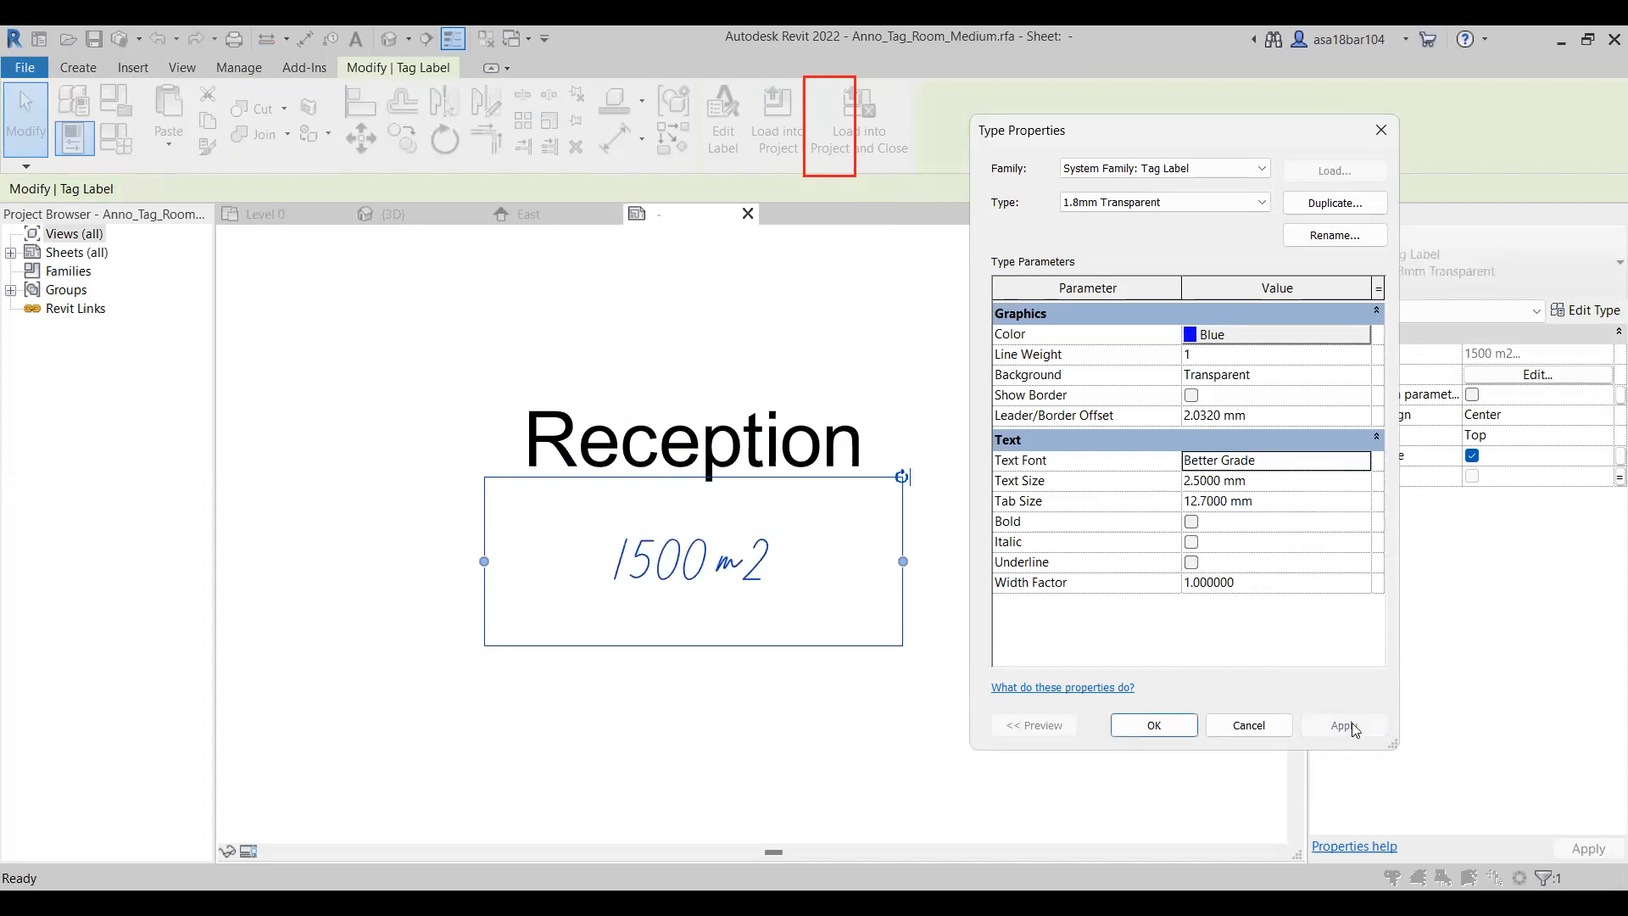
Set the text font of the 1500 m2 label type to Century and apply it
{"action": "left_click", "coordinate": [1353, 458]}
{"action": "left_click", "coordinate": [1360, 461]}
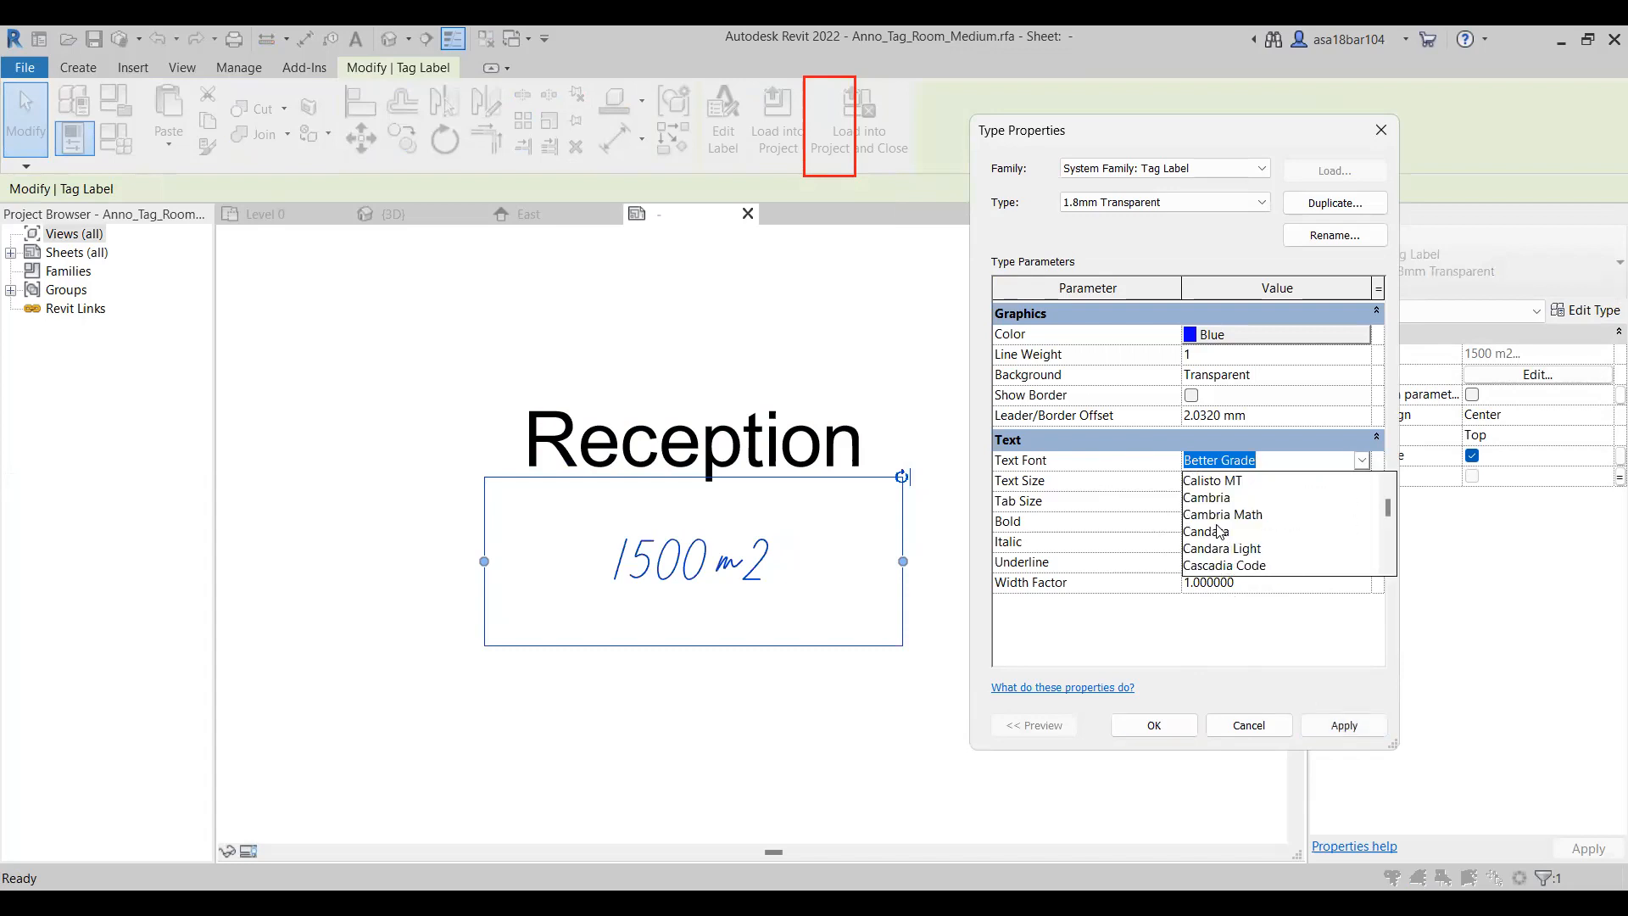
{"action": "left_click", "coordinate": [1218, 531]}
{"action": "left_click", "coordinate": [1345, 725]}
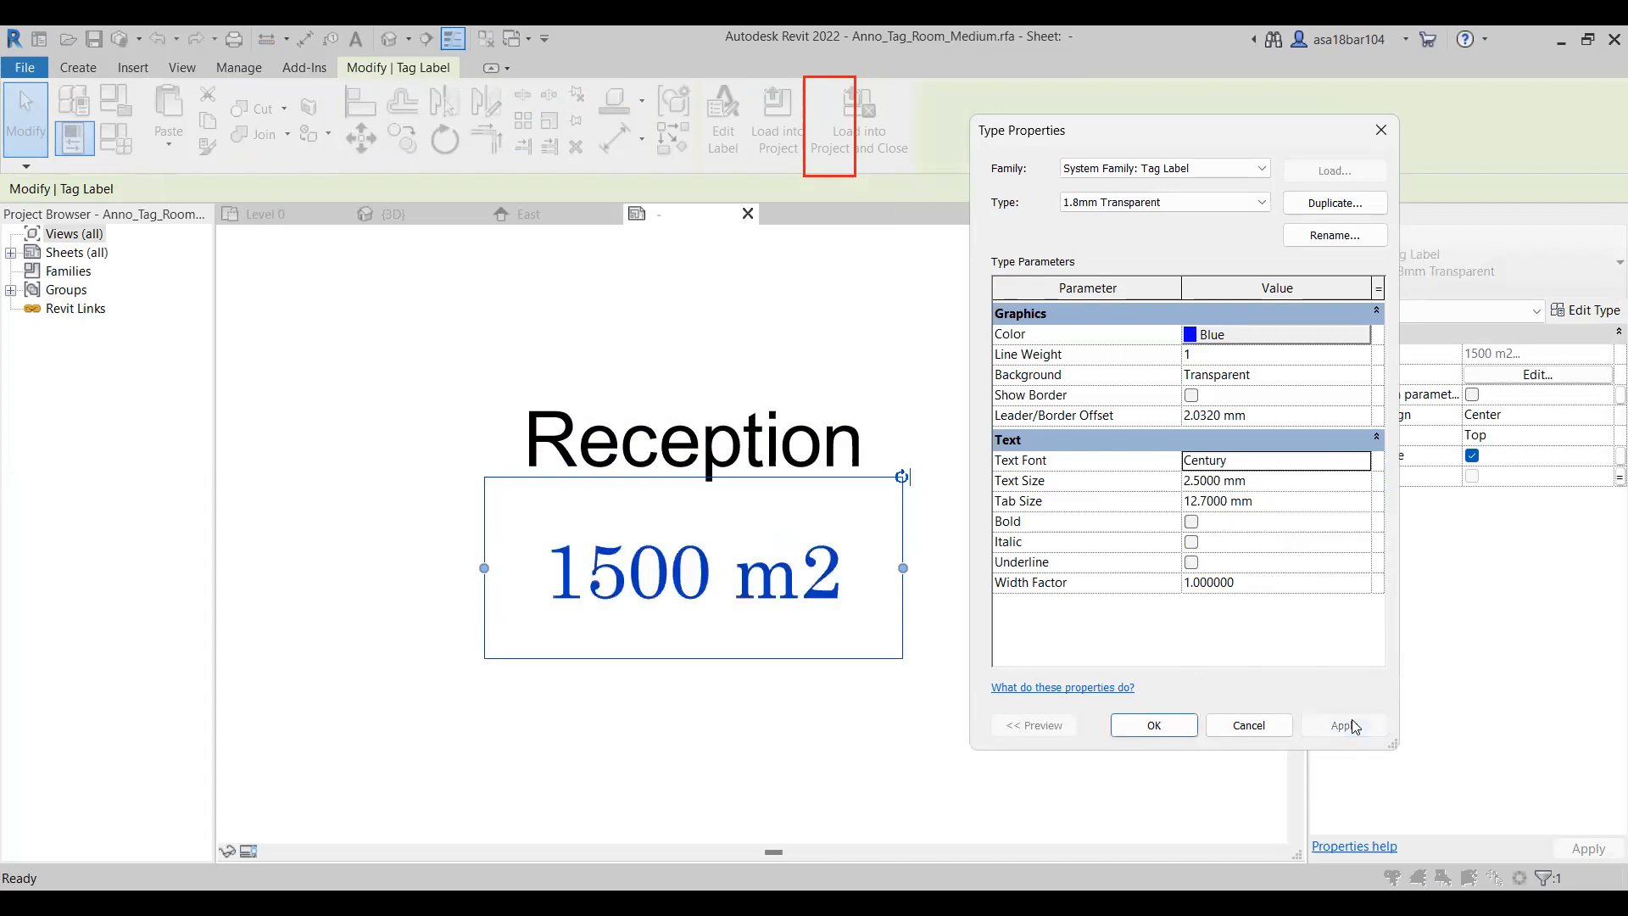
Try Century Gothic on the 1500 m2 label type, and return its text font to Century
{"action": "left_click", "coordinate": [1337, 463]}
{"action": "left_click", "coordinate": [1360, 460]}
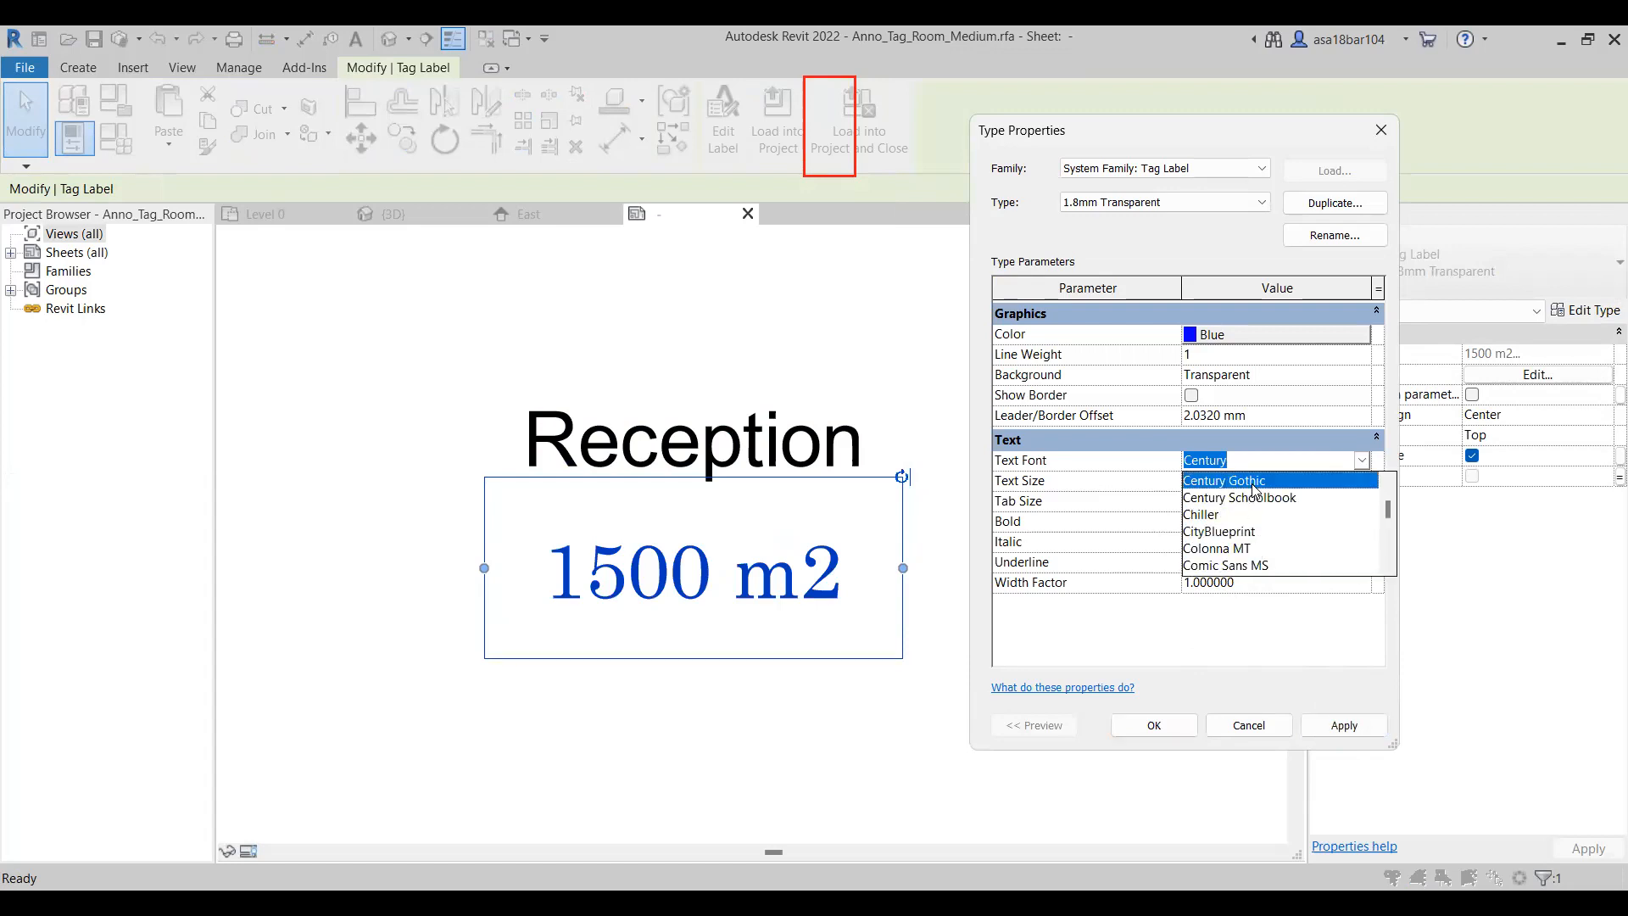
{"action": "left_click", "coordinate": [1251, 481]}
{"action": "left_click", "coordinate": [1344, 725]}
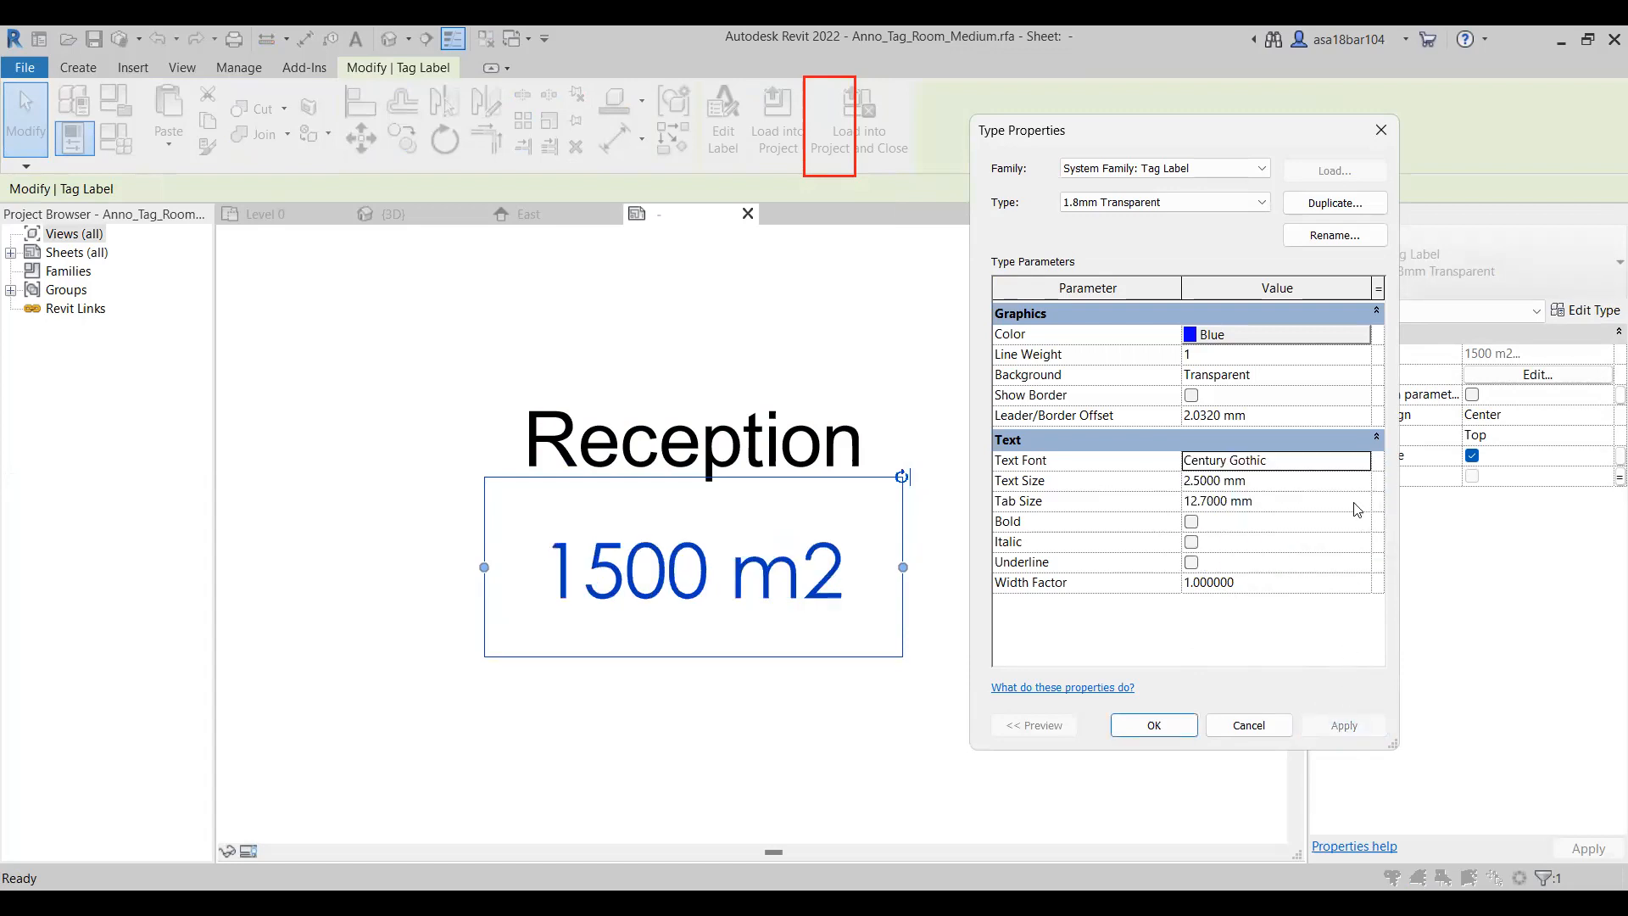
{"action": "left_click", "coordinate": [1340, 464]}
{"action": "left_click", "coordinate": [1360, 462]}
{"action": "left_click", "coordinate": [1287, 539]}
{"action": "left_click", "coordinate": [1345, 727]}
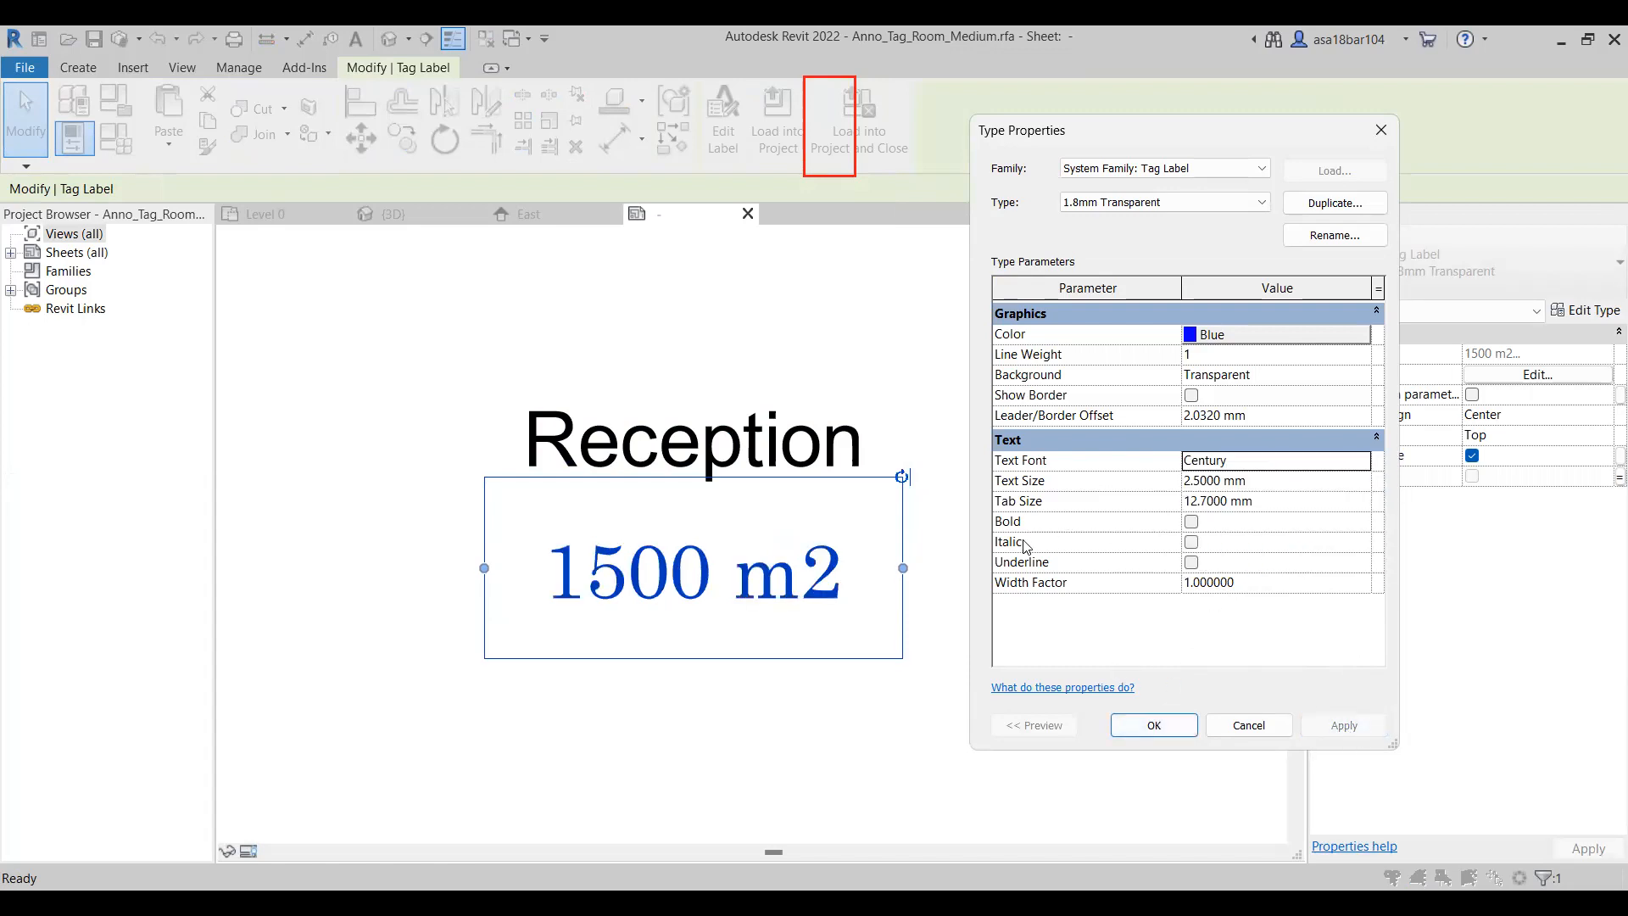
Set the text size of the Reception name label's type to 3.7 mm and apply it
{"action": "left_click", "coordinate": [1154, 724]}
{"action": "left_click", "coordinate": [707, 496]}
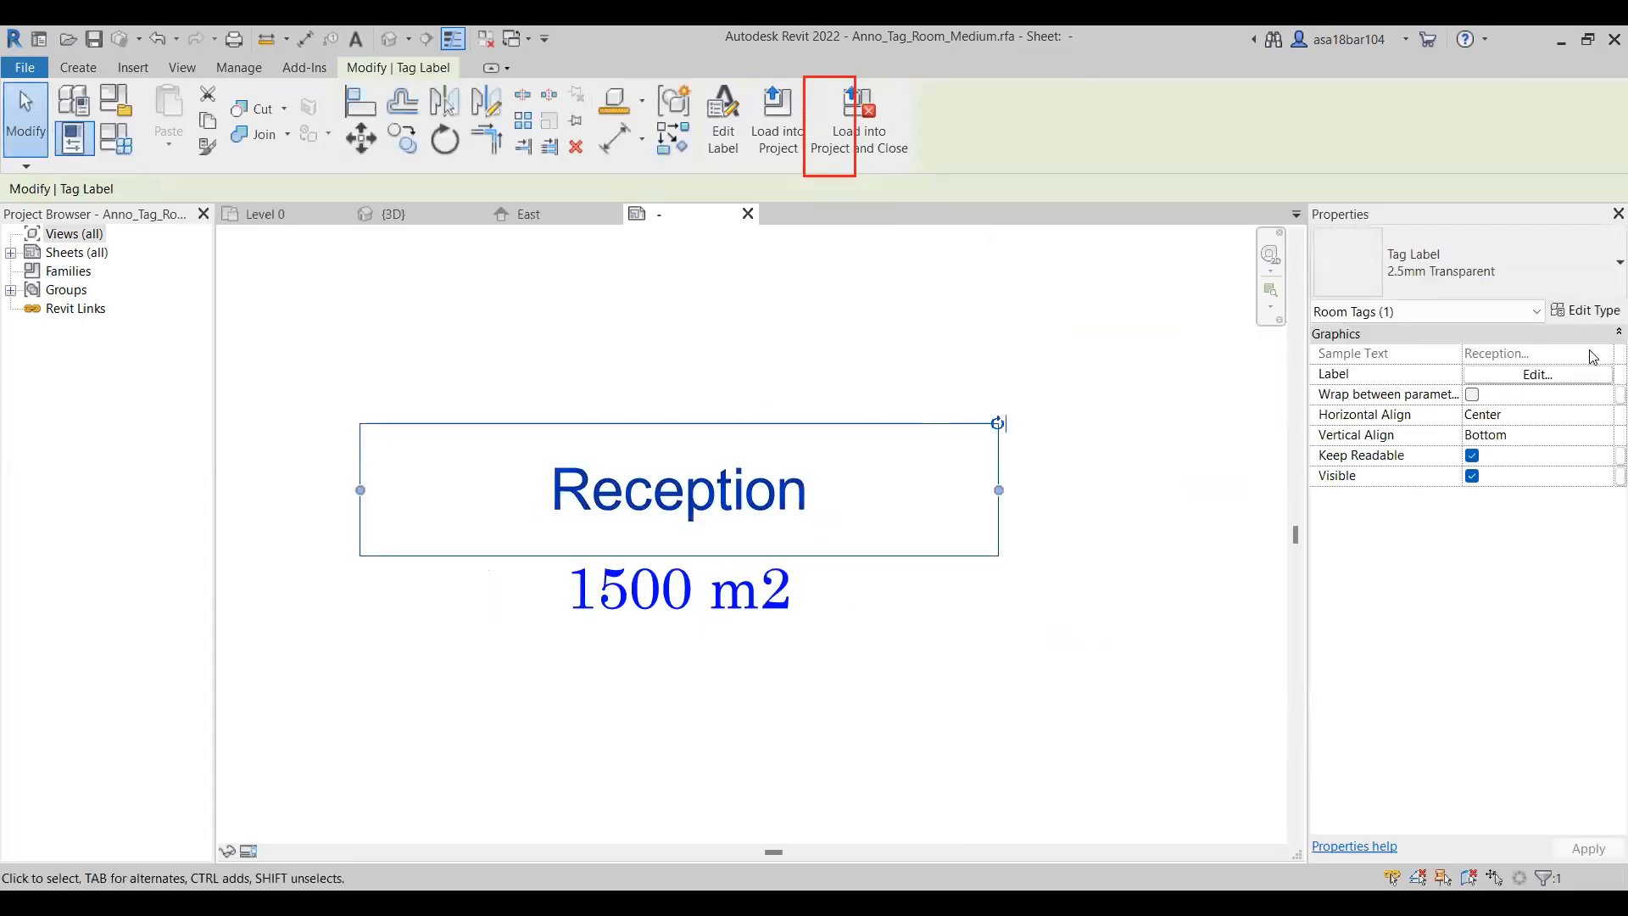
{"action": "left_click", "coordinate": [1577, 374]}
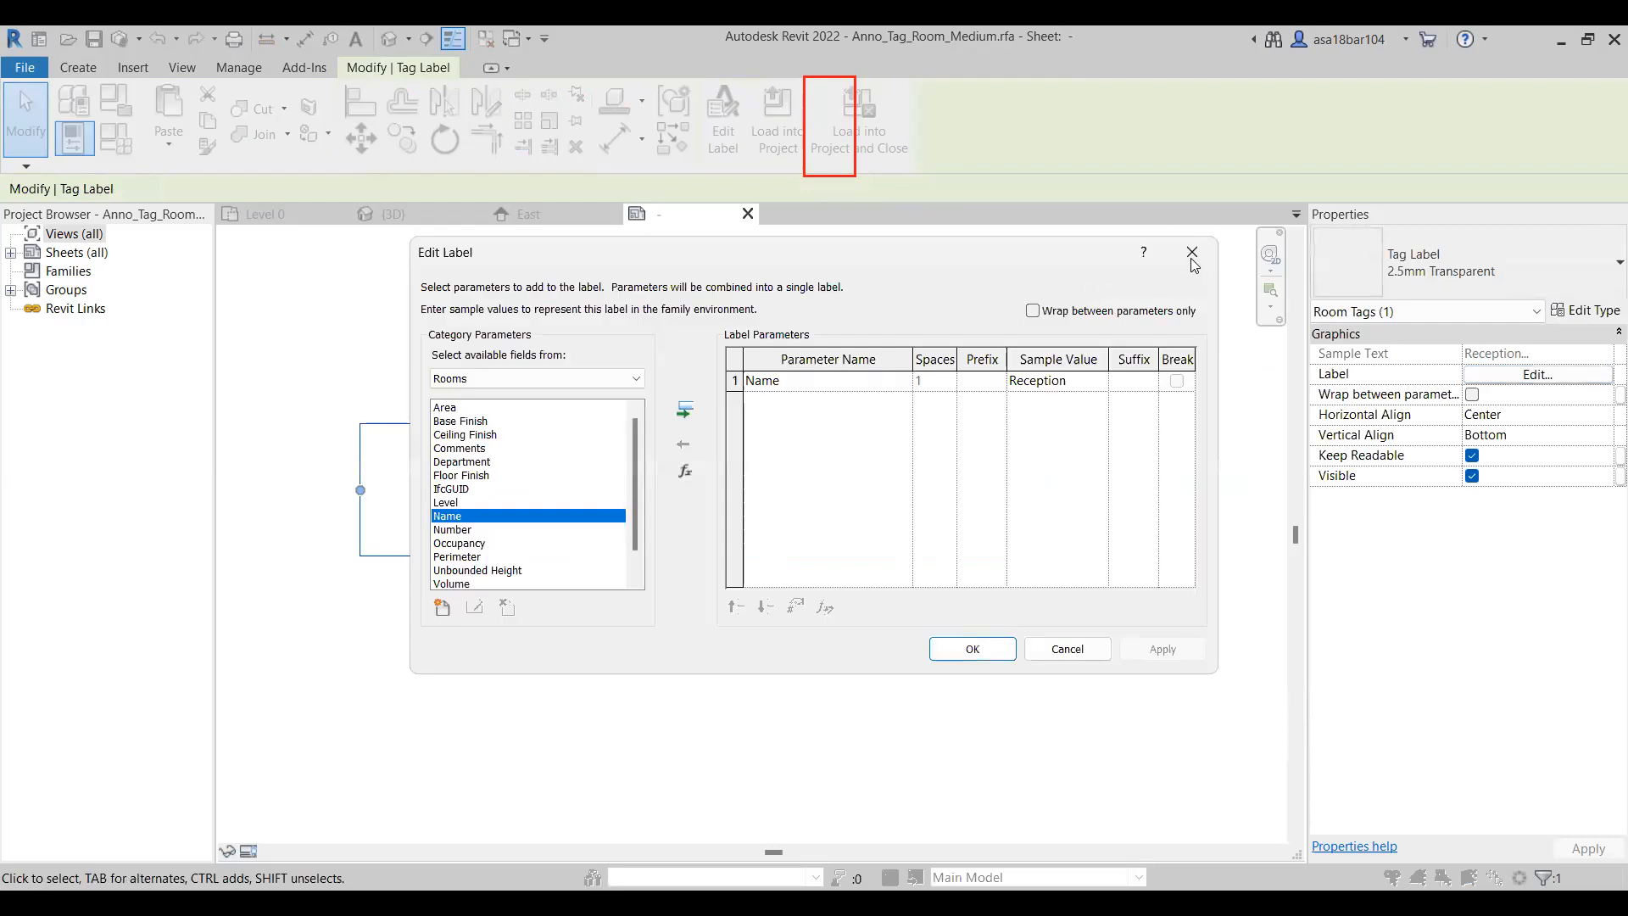
{"action": "left_click", "coordinate": [1191, 256]}
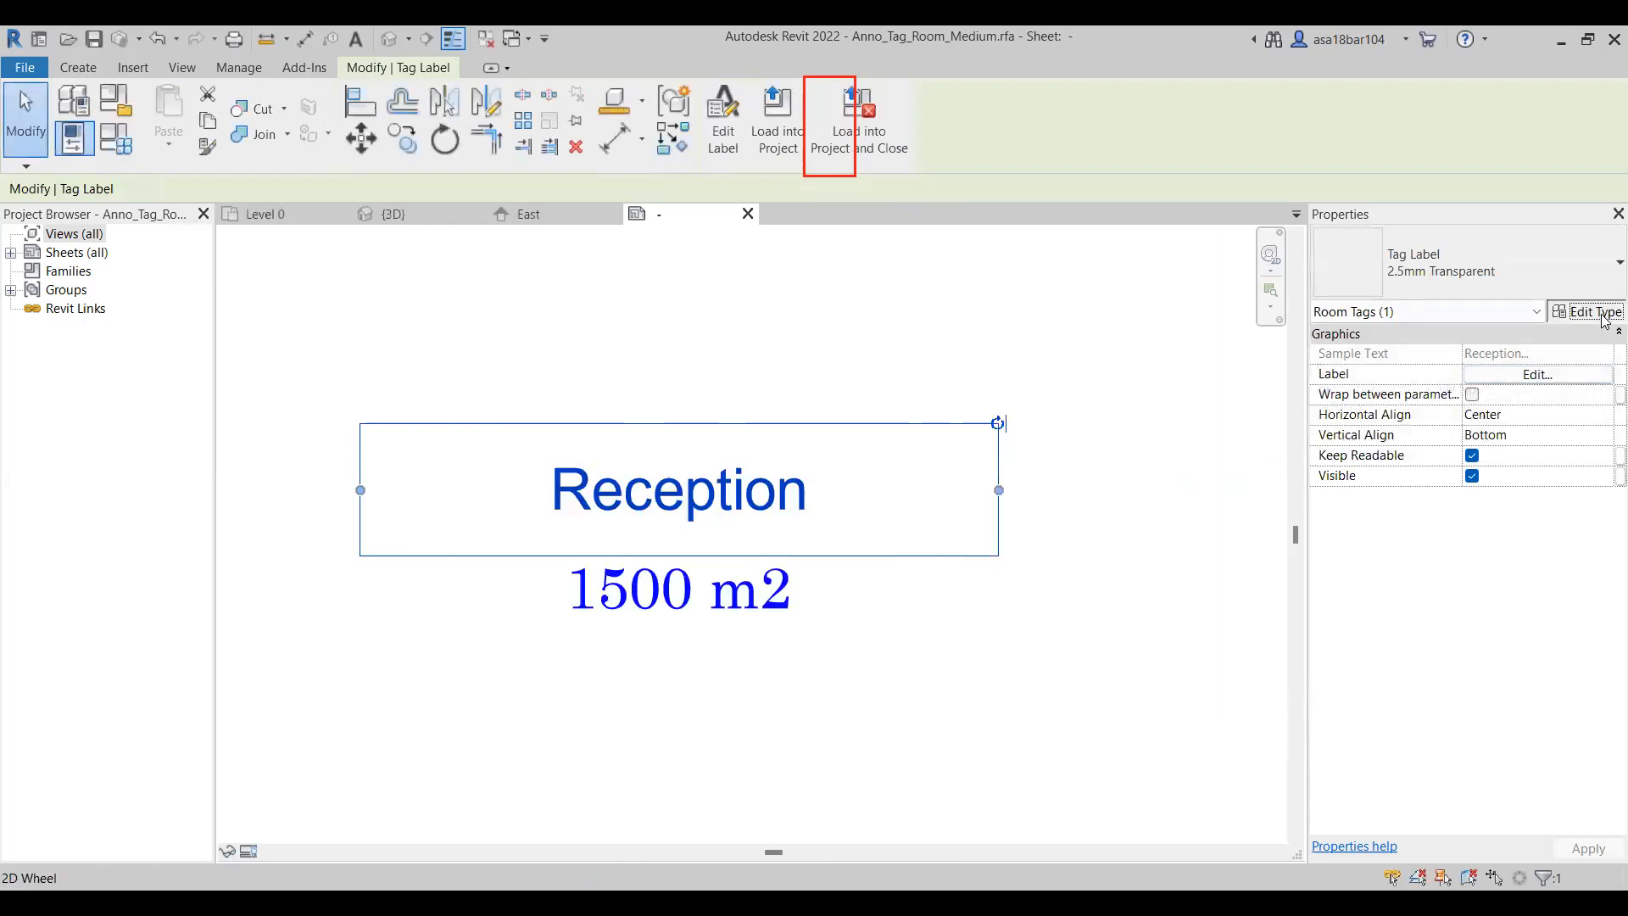
{"action": "left_click", "coordinate": [1586, 310]}
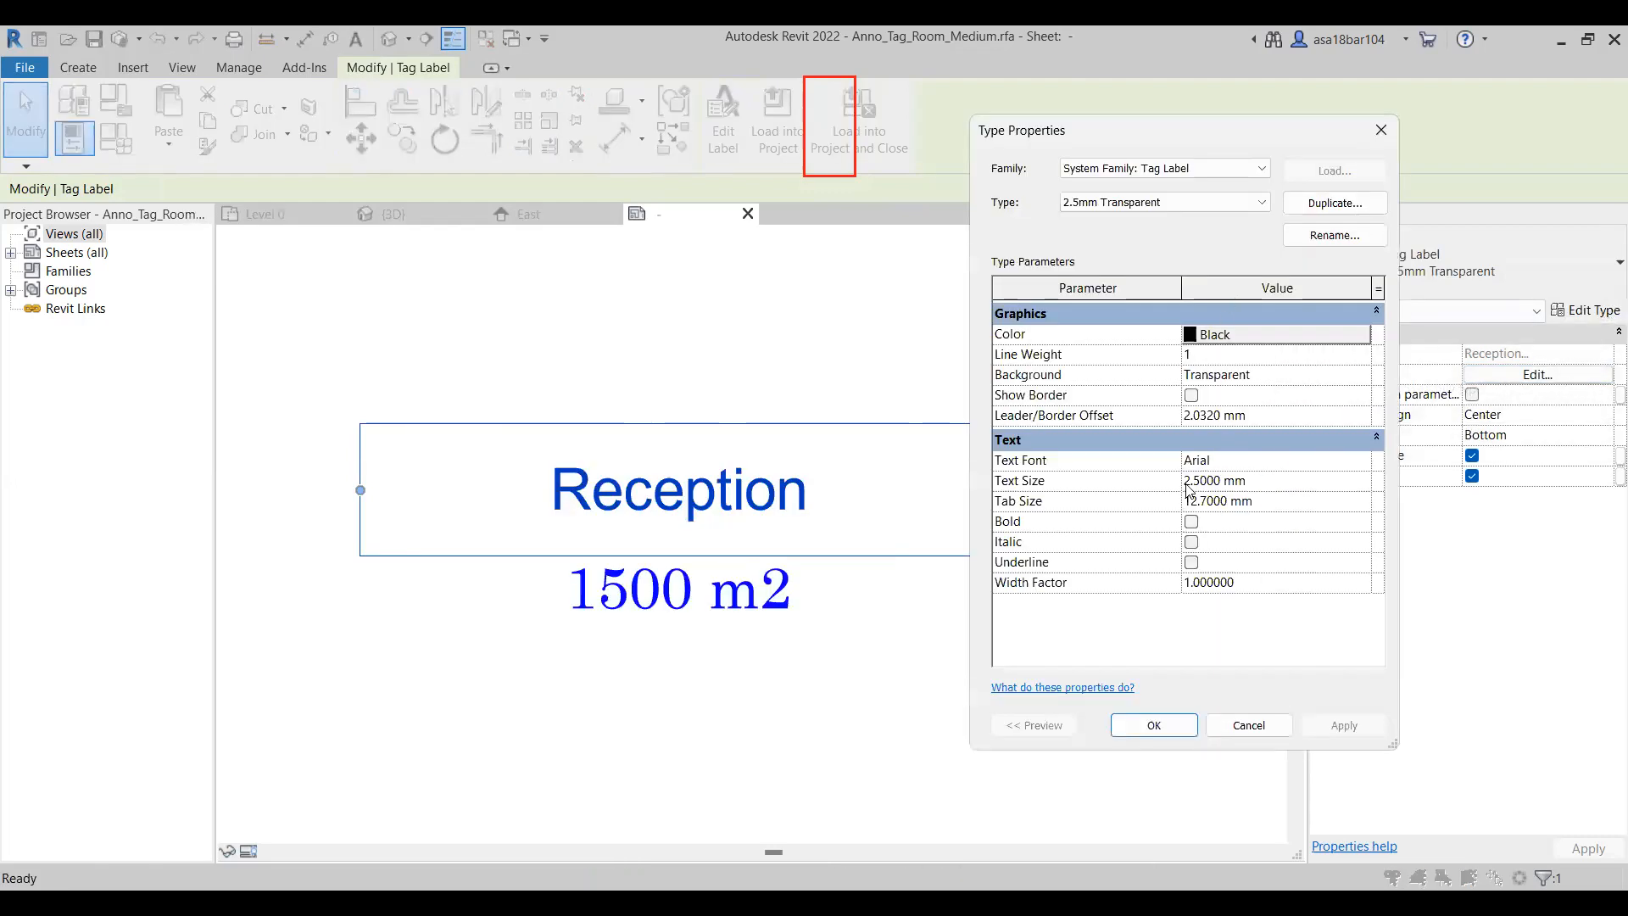
{"action": "type", "text": "3"}
{"action": "double_click", "coordinate": [1199, 480]}
{"action": "left_click", "coordinate": [1197, 481]}
{"action": "key", "text": "Delete"}
{"action": "type", "text": "7"}
{"action": "left_click", "coordinate": [1344, 725]}
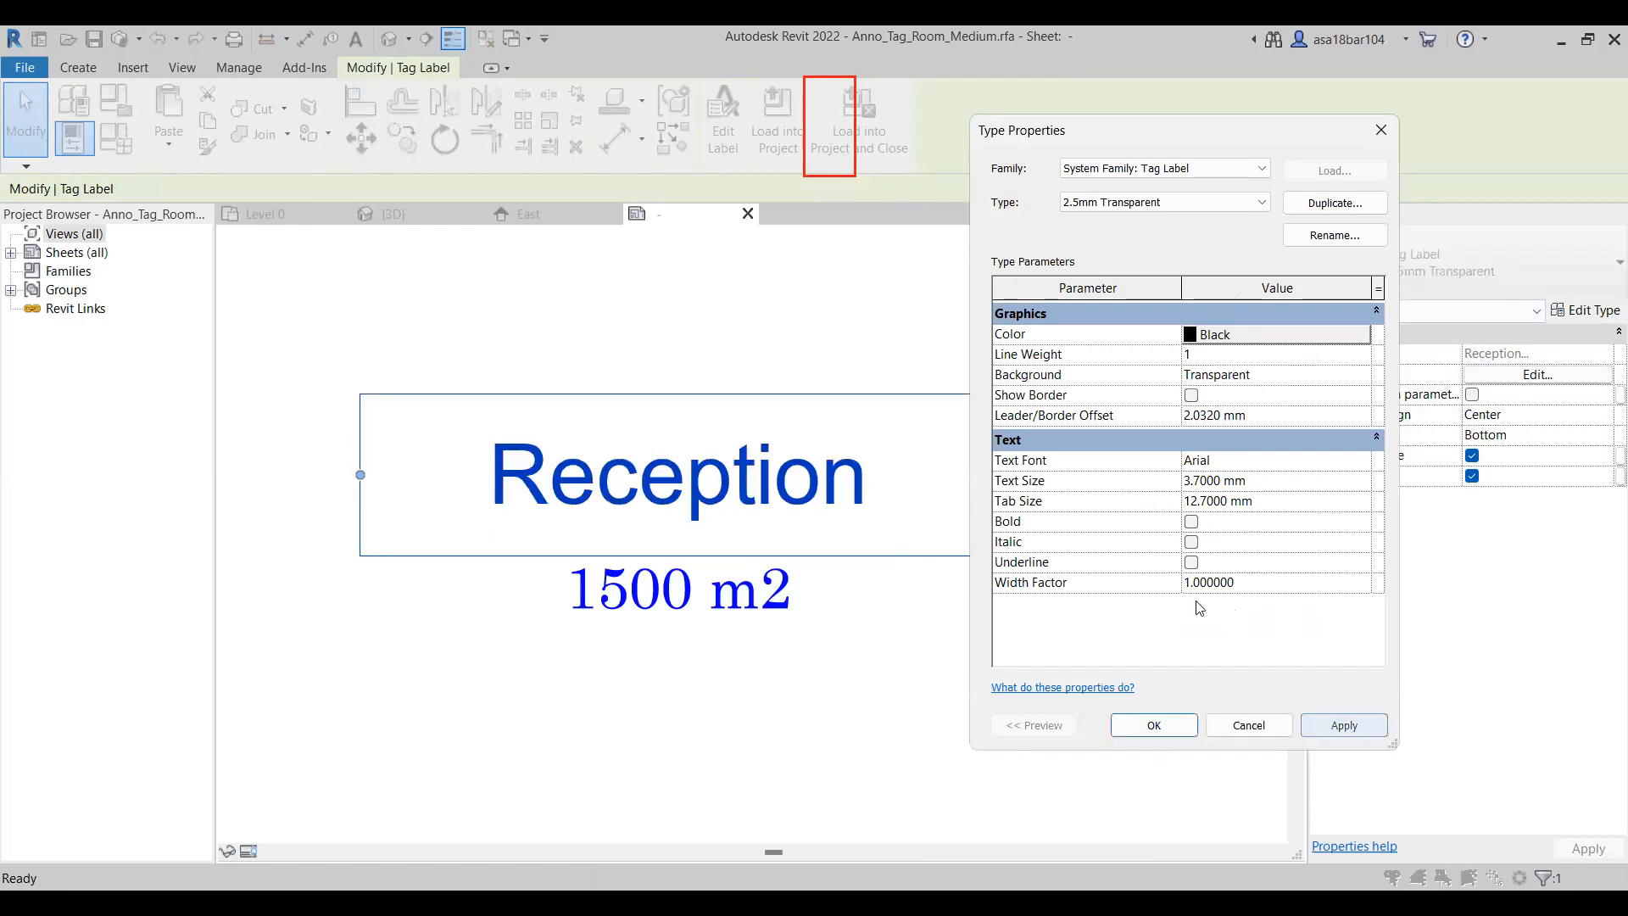
Make the Reception name label's type bold and accept the type properties
{"action": "left_click", "coordinate": [1191, 522]}
{"action": "left_click", "coordinate": [1154, 725]}
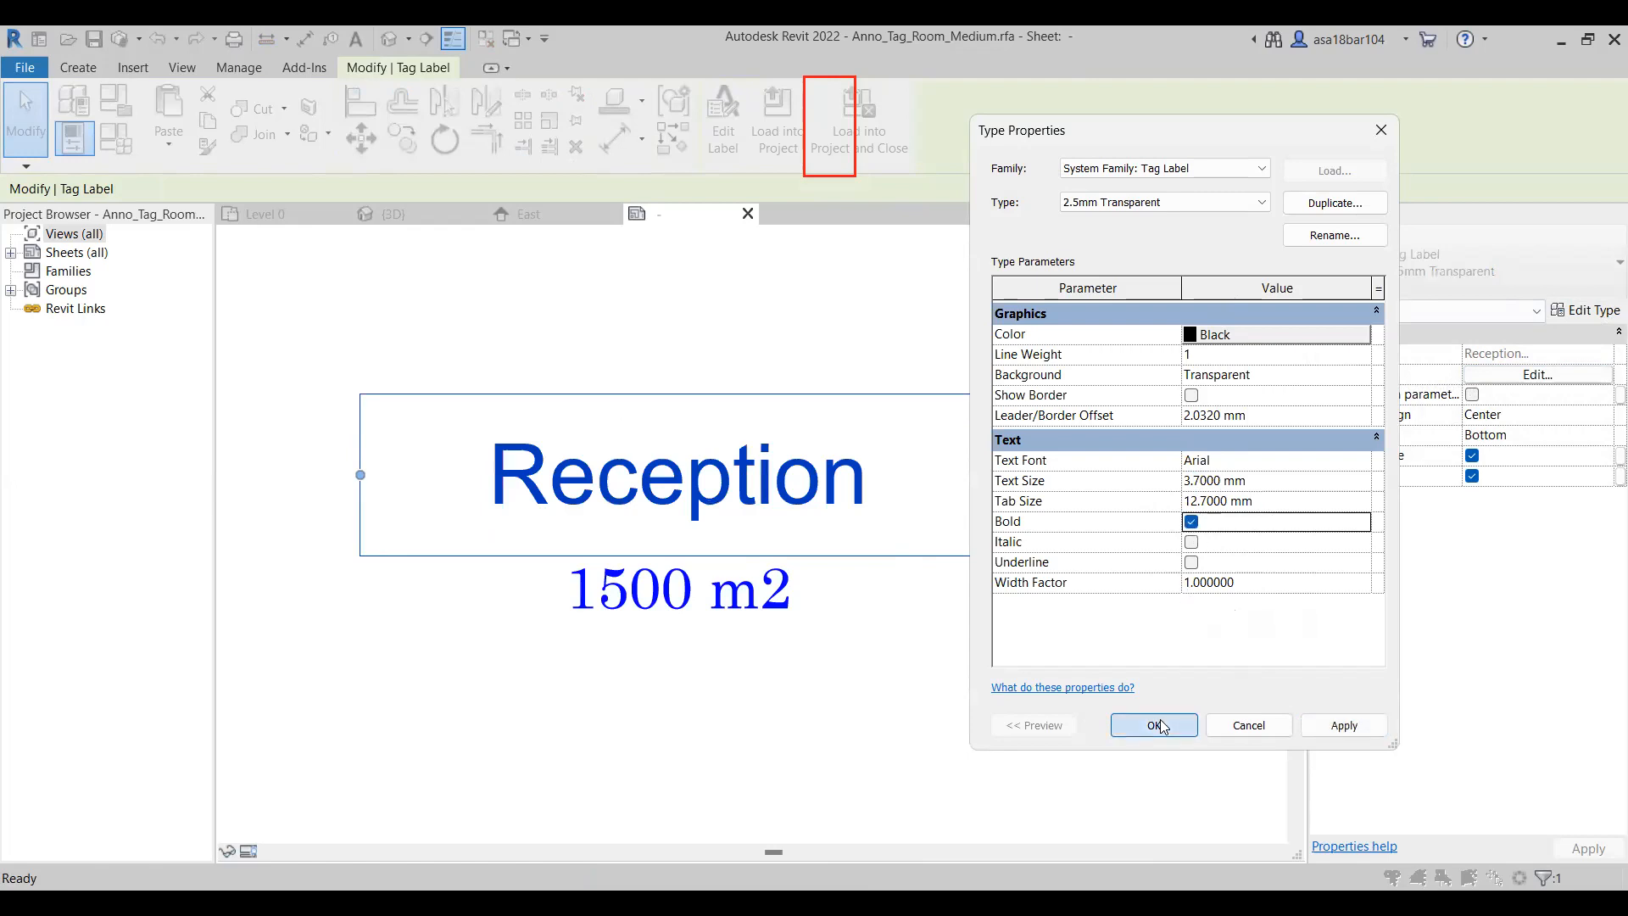
{"action": "left_click", "coordinate": [1000, 762]}
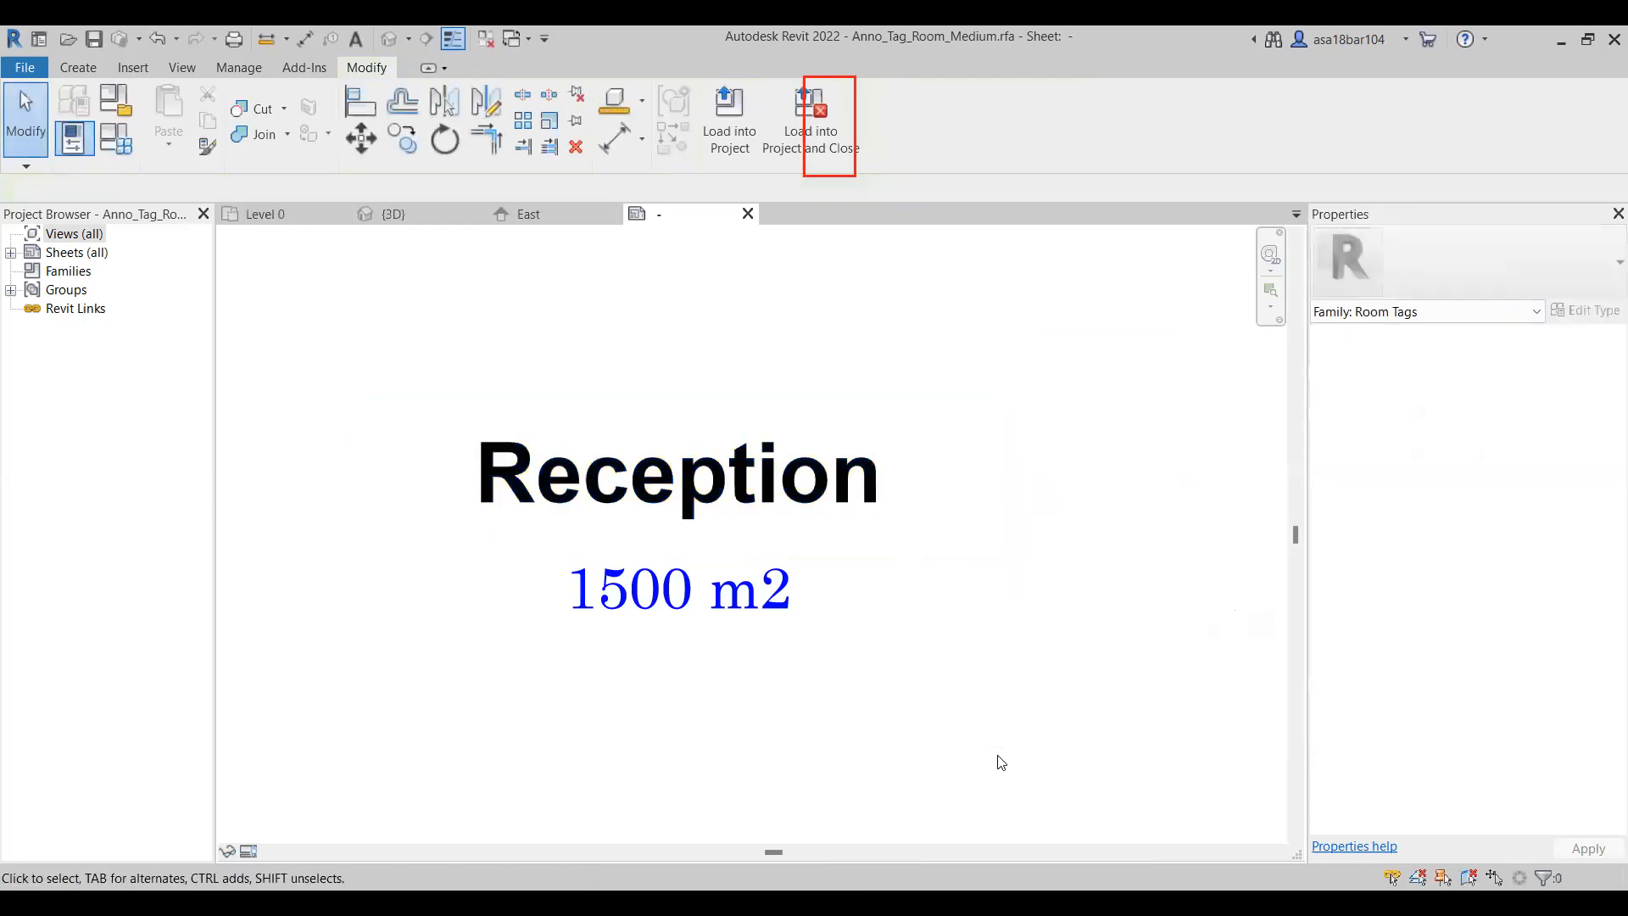
Load the edited room tag family into the project, overwriting the existing version and its parameter values
{"action": "left_click", "coordinate": [723, 133]}
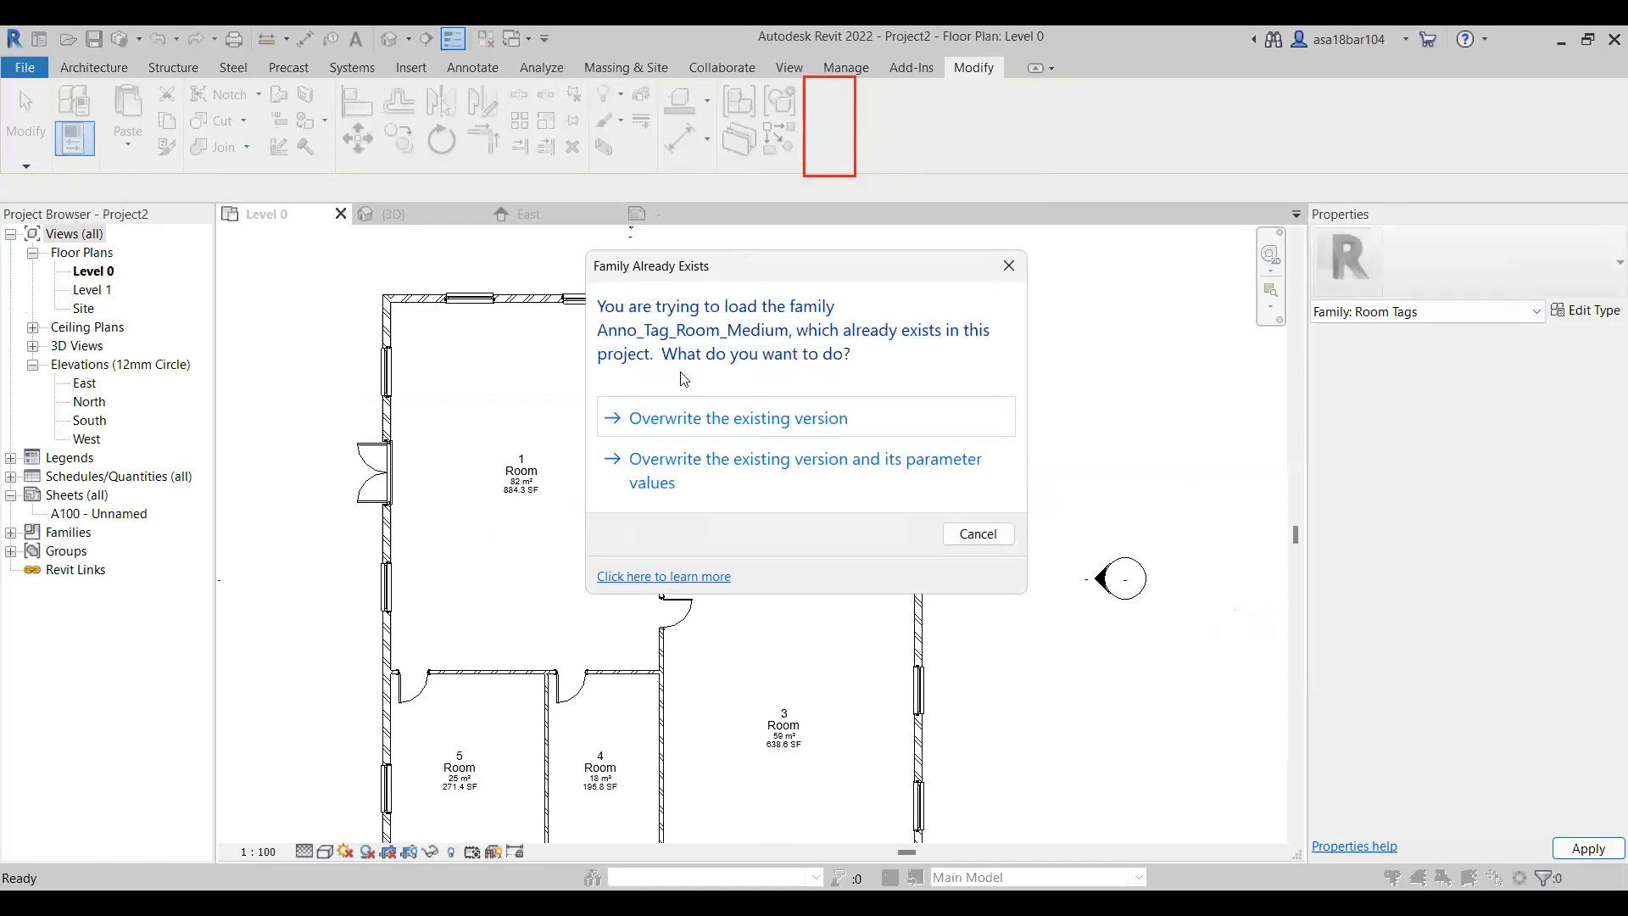
{"action": "left_click", "coordinate": [822, 476]}
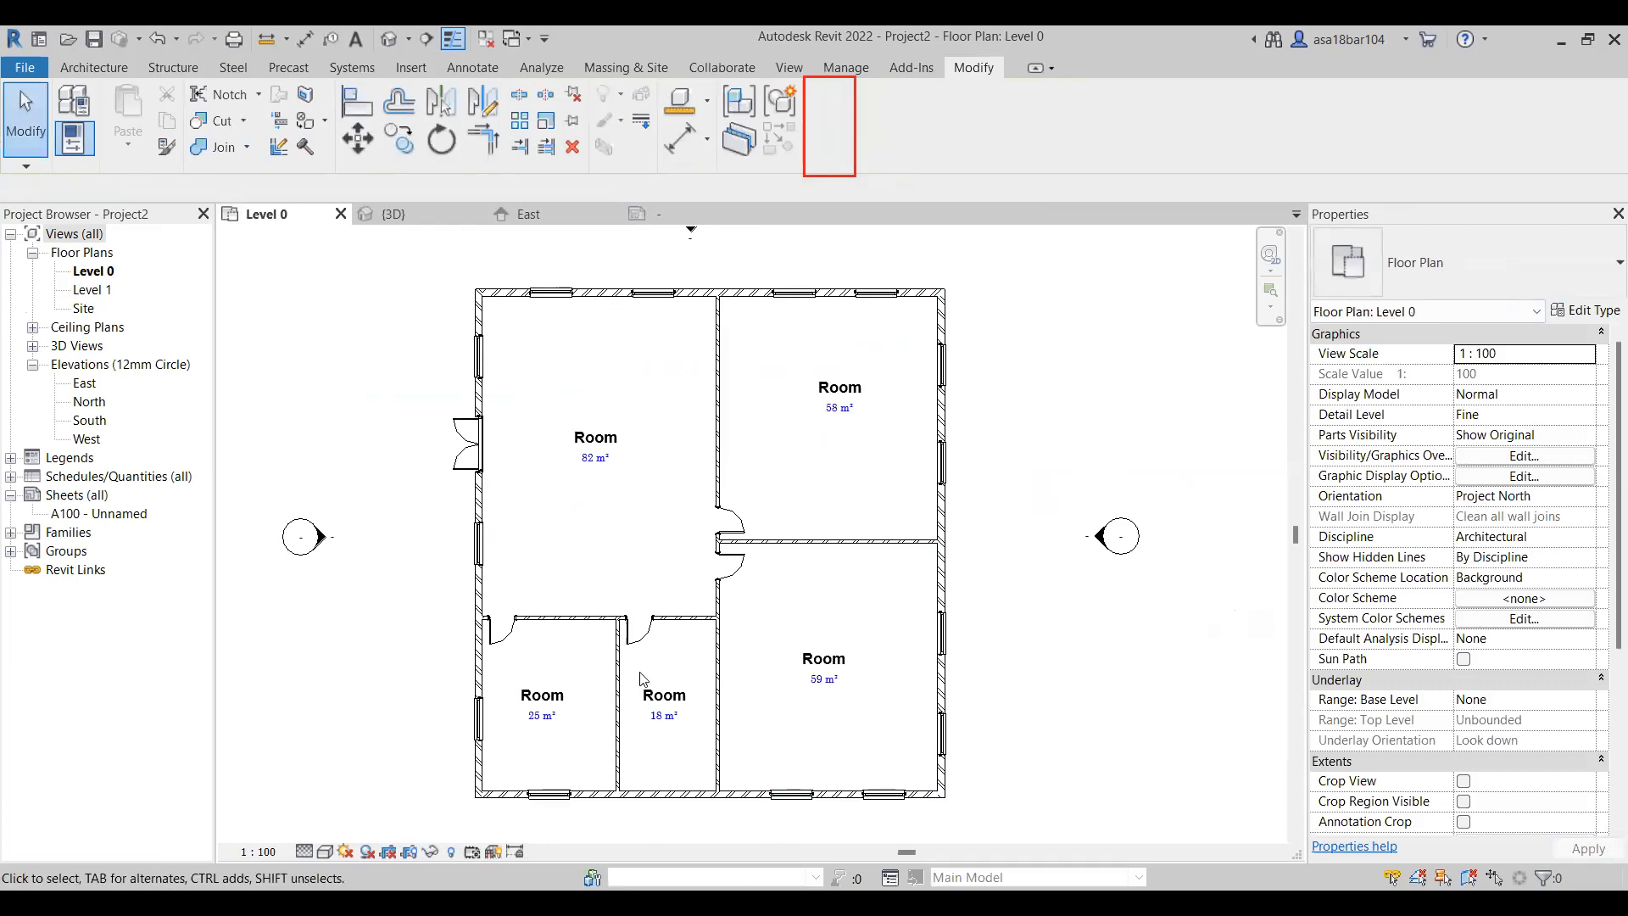
Rename the upper-left room of the plan as Living Area and the upper-right room as Bedroom 1
{"action": "scroll", "coordinate": [642, 679], "scroll_direction": "up", "scroll_amount": 2}
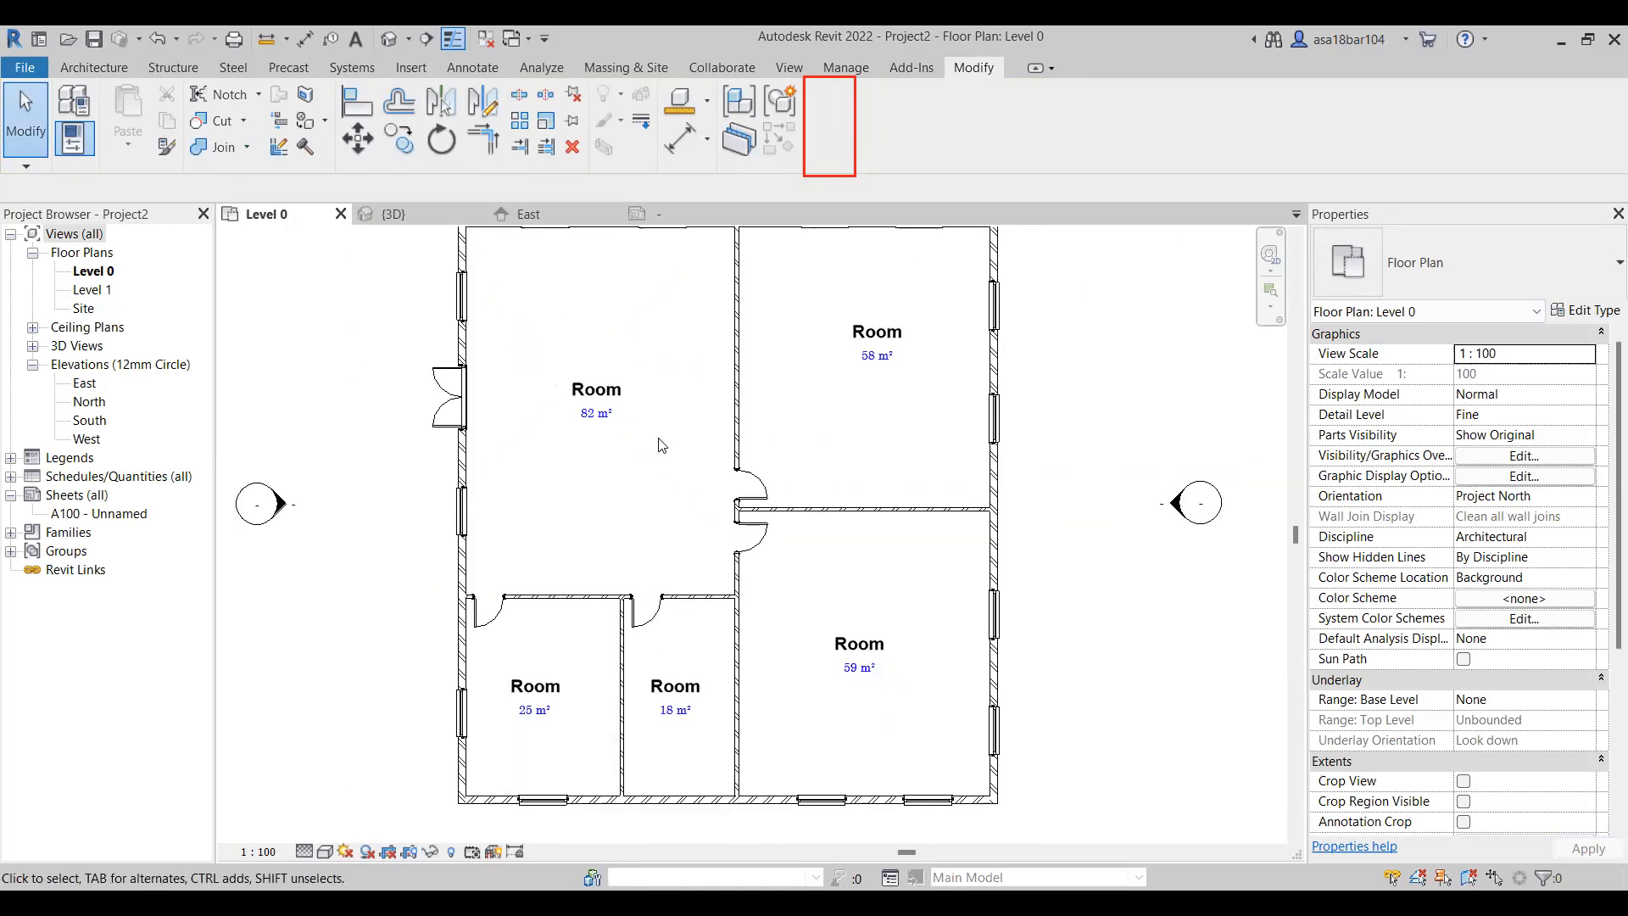
{"action": "scroll", "coordinate": [594, 390], "scroll_direction": "up", "scroll_amount": 2}
{"action": "double_click", "coordinate": [563, 371]}
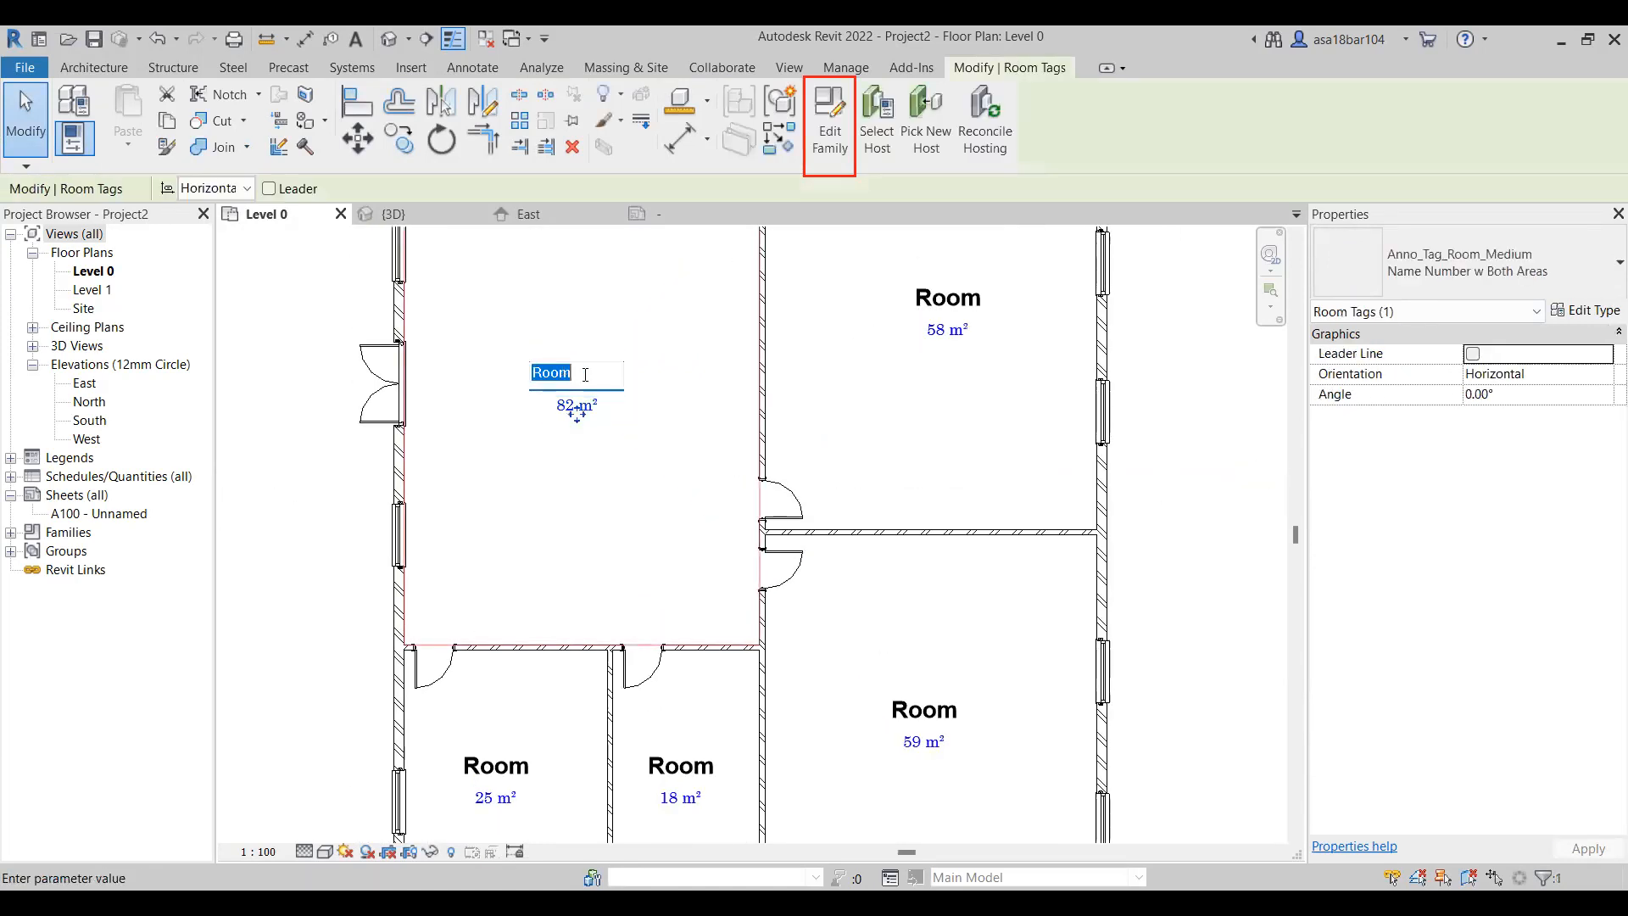
{"action": "type", "text": "Living Area"}
{"action": "left_click", "coordinate": [975, 293]}
{"action": "left_click", "coordinate": [980, 290]}
{"action": "type", "text": "Bedroom 1"}
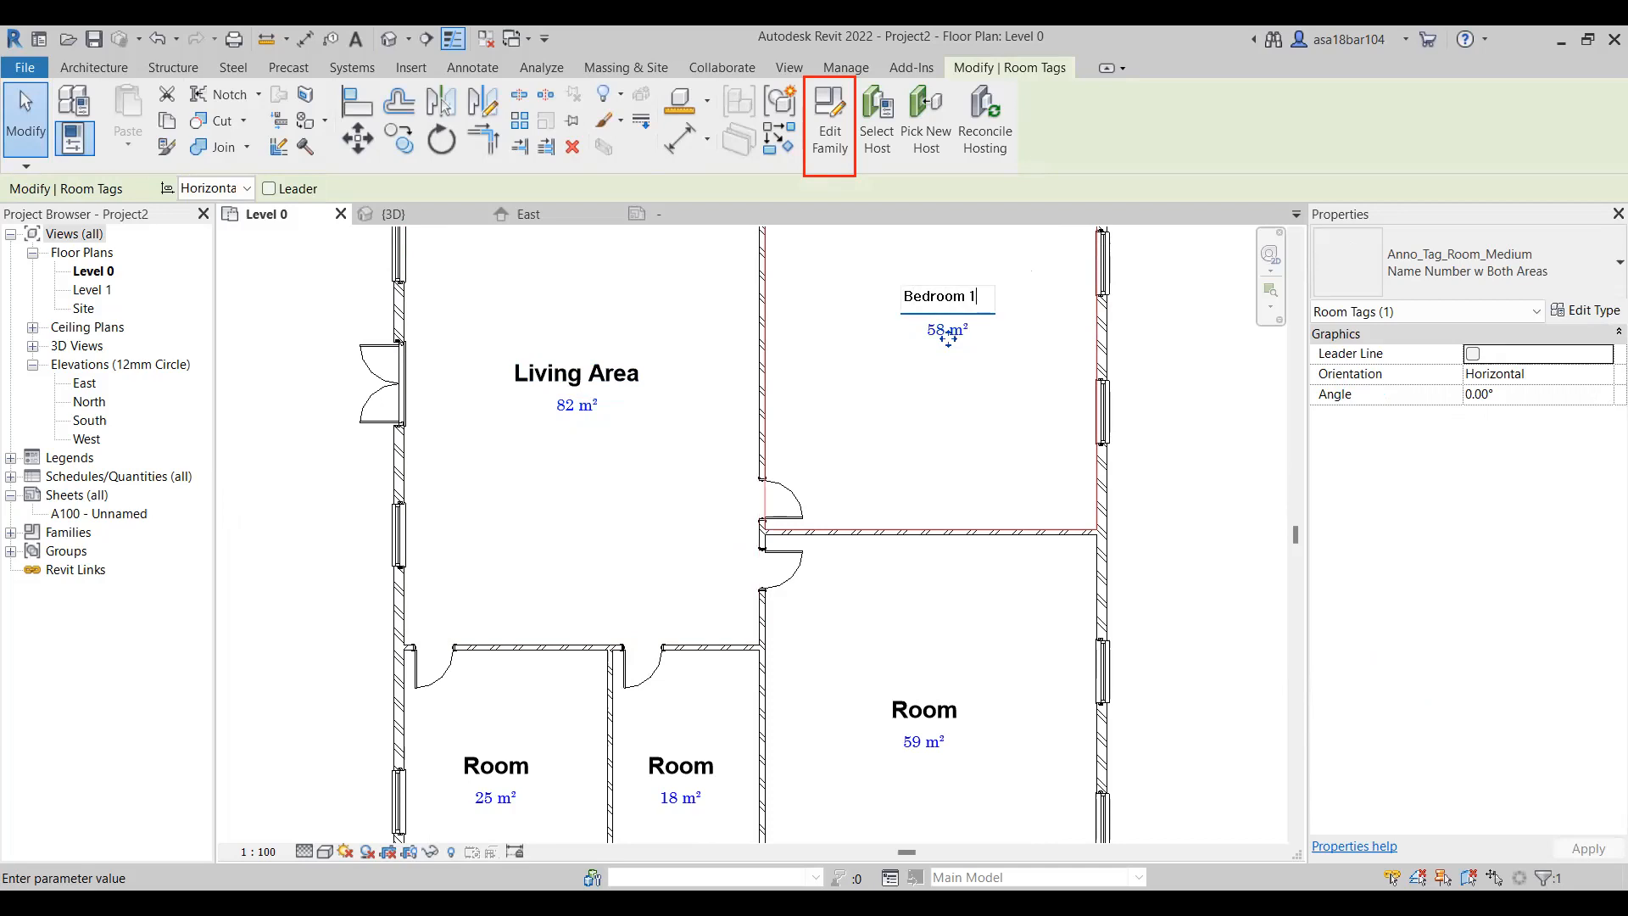
{"action": "left_click", "coordinate": [935, 423]}
Rename the lower-right room of the plan as Bedroom 2 and the small lower middle room as Washroom
{"action": "left_click", "coordinate": [926, 709]}
{"action": "left_click", "coordinate": [933, 709]}
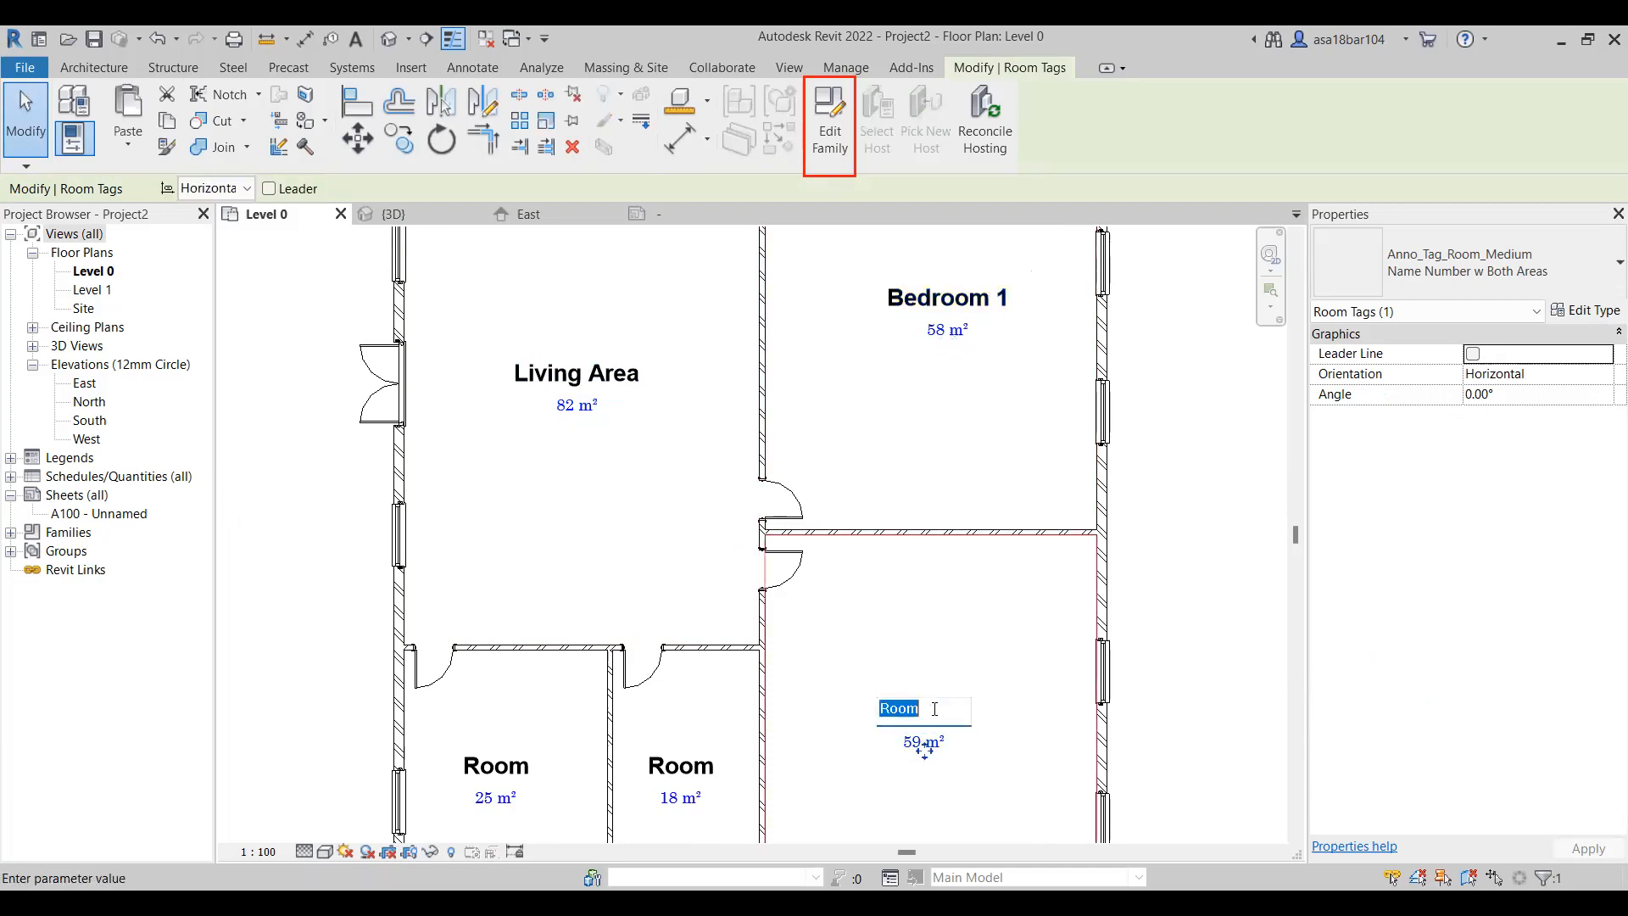
{"action": "type", "text": "Bedr"}
{"action": "left_click", "coordinate": [946, 653]}
{"action": "scroll", "coordinate": [969, 543], "scroll_direction": "down", "scroll_amount": 2}
{"action": "scroll", "coordinate": [756, 699], "scroll_direction": "up", "scroll_amount": 2}
{"action": "double_click", "coordinate": [786, 679]}
{"action": "type", "text": "Was"}
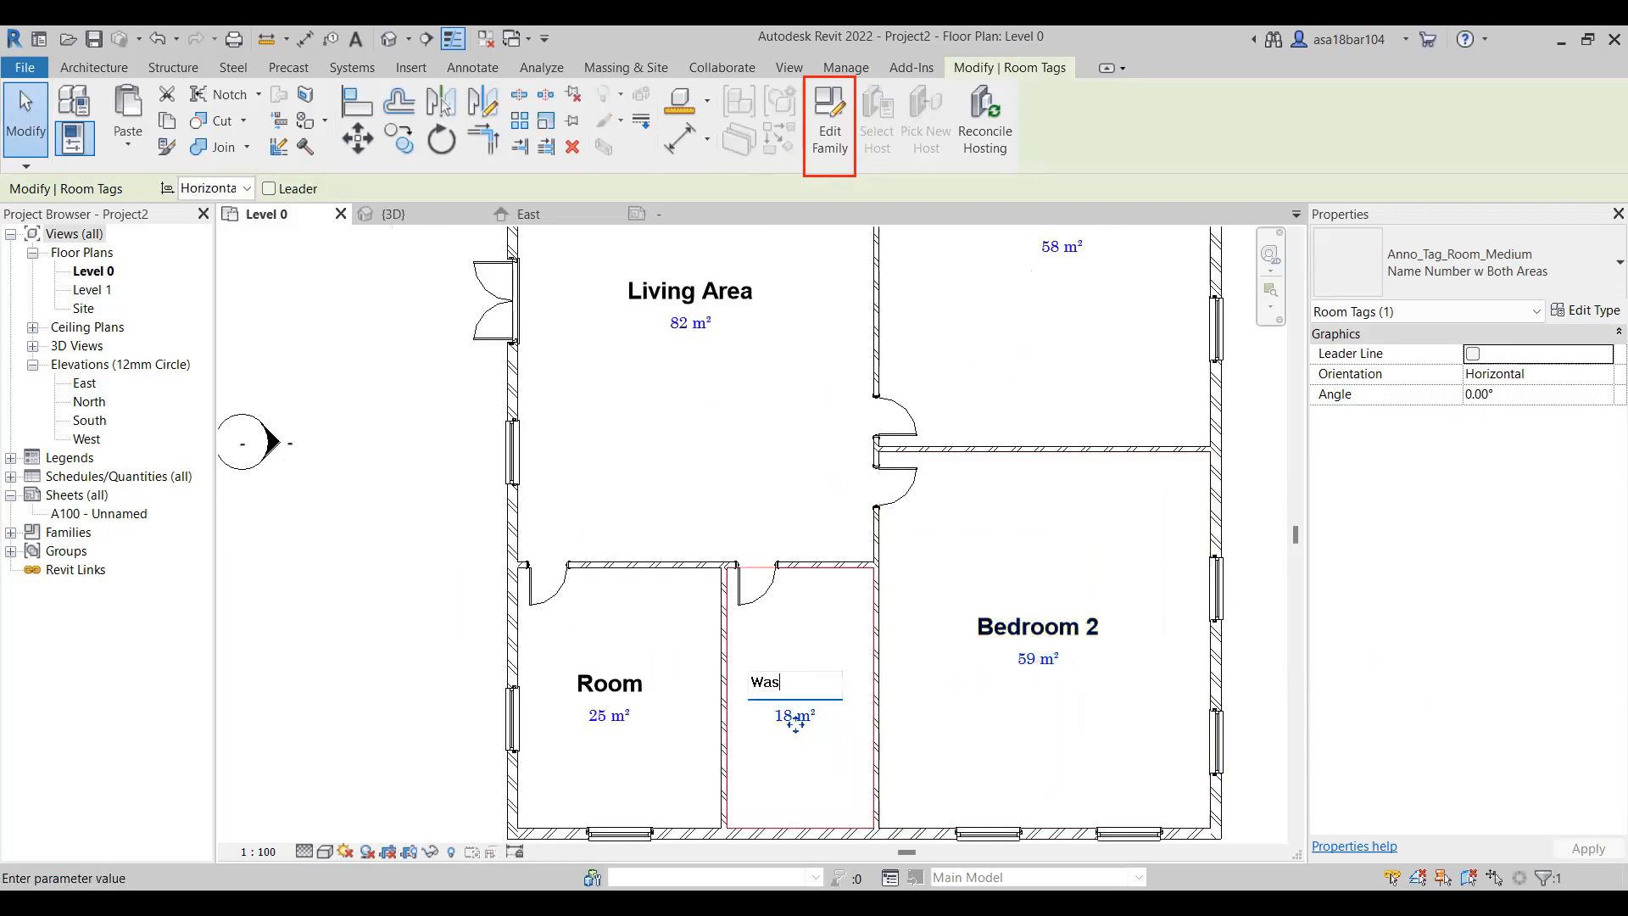
{"action": "type", "text": "hroom"}
{"action": "left_click", "coordinate": [795, 719]}
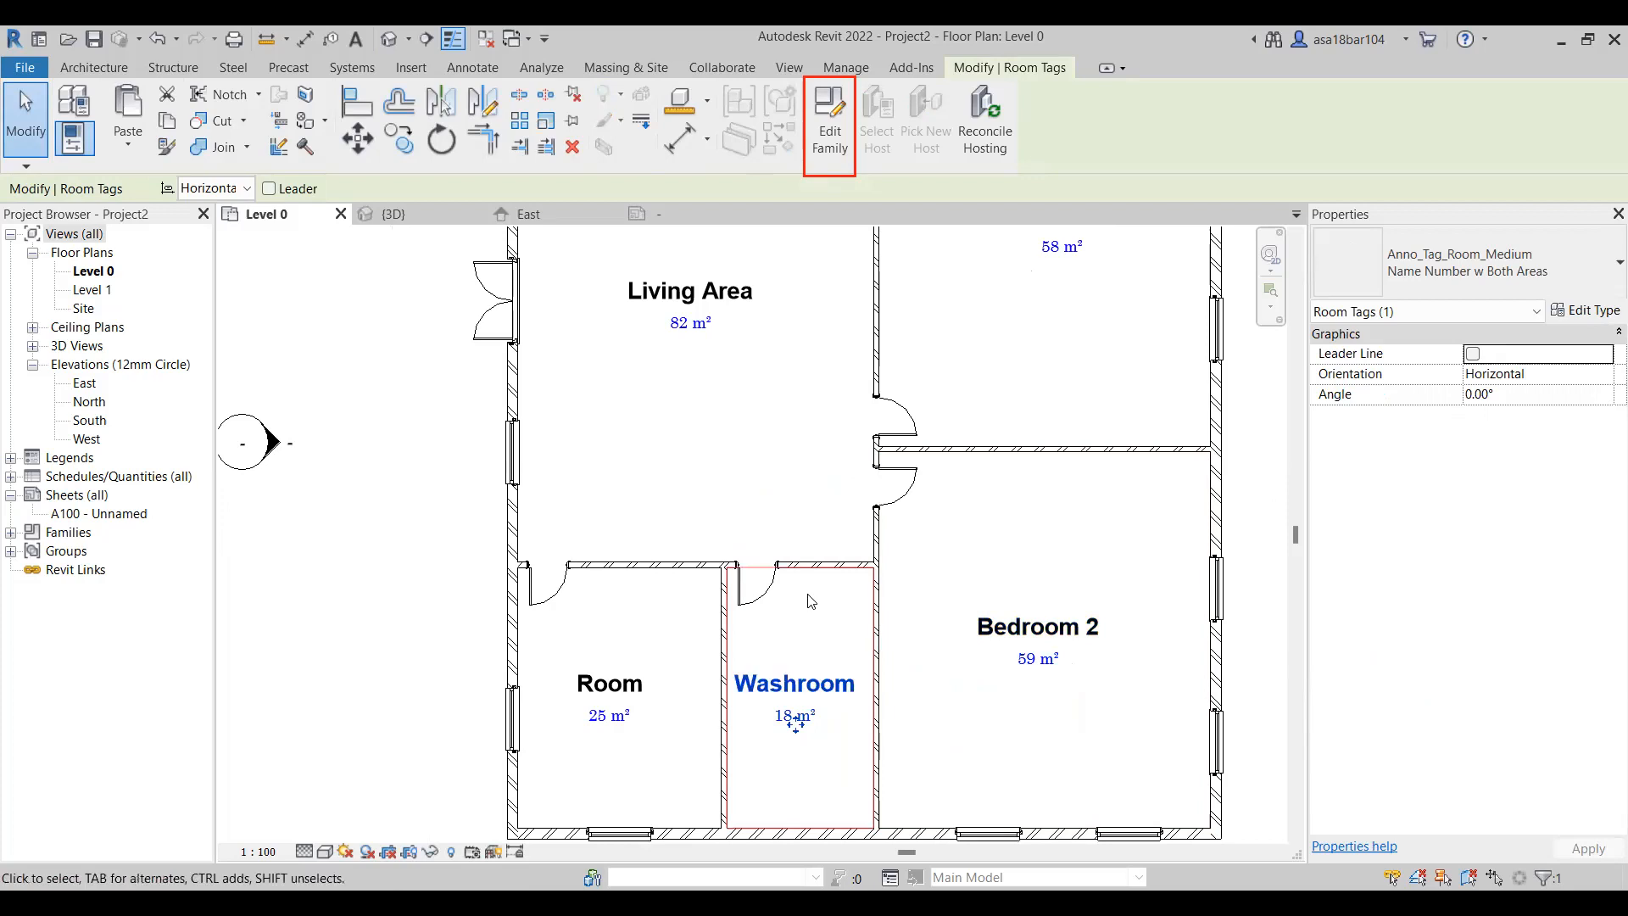
Rename the remaining lower-left room of the plan as Kitchen
{"action": "double_click", "coordinate": [583, 680]}
{"action": "type", "text": "K"}
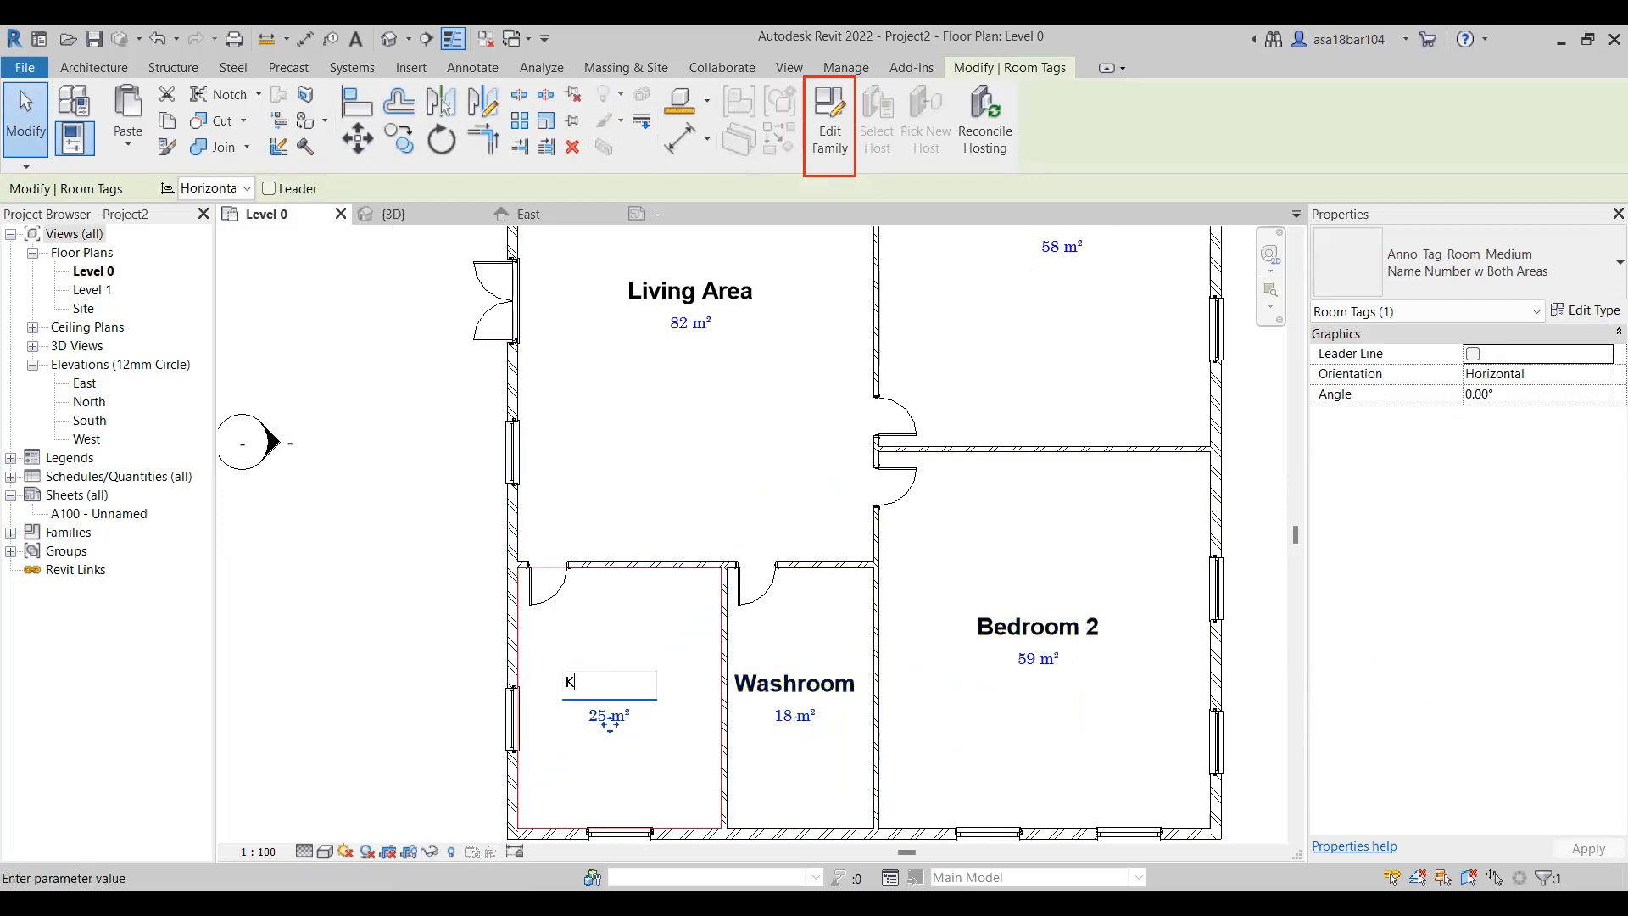
{"action": "type", "text": "itchen"}
{"action": "left_click", "coordinate": [654, 645]}
{"action": "scroll", "coordinate": [693, 430], "scroll_direction": "down", "scroll_amount": 5}
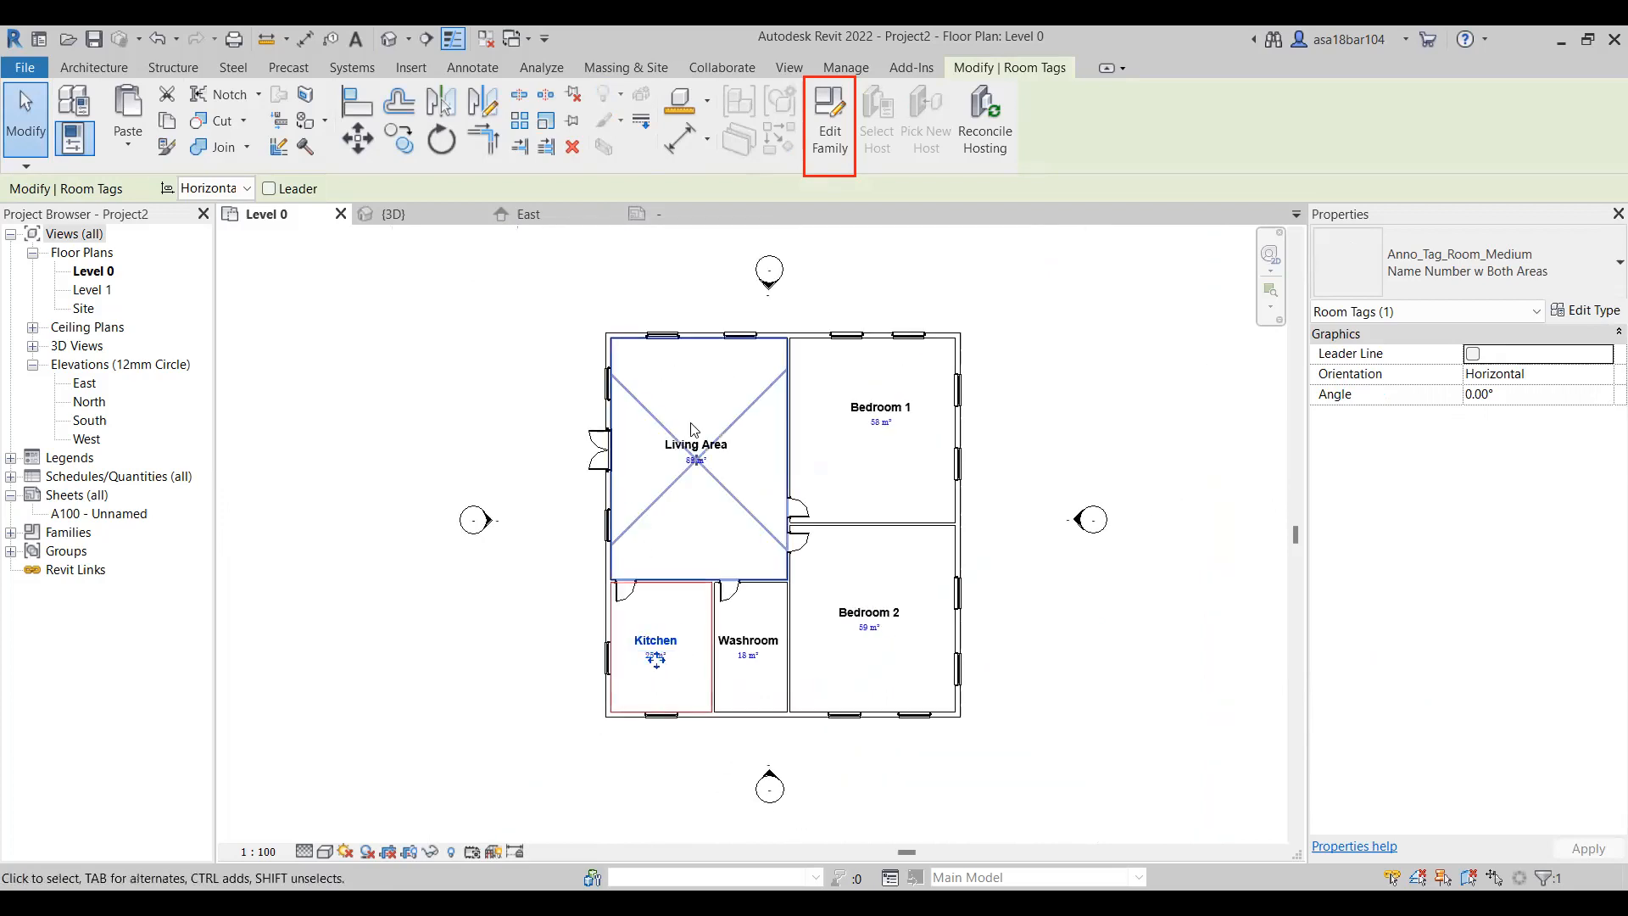
{"action": "scroll", "coordinate": [741, 394], "scroll_direction": "up", "scroll_amount": 2}
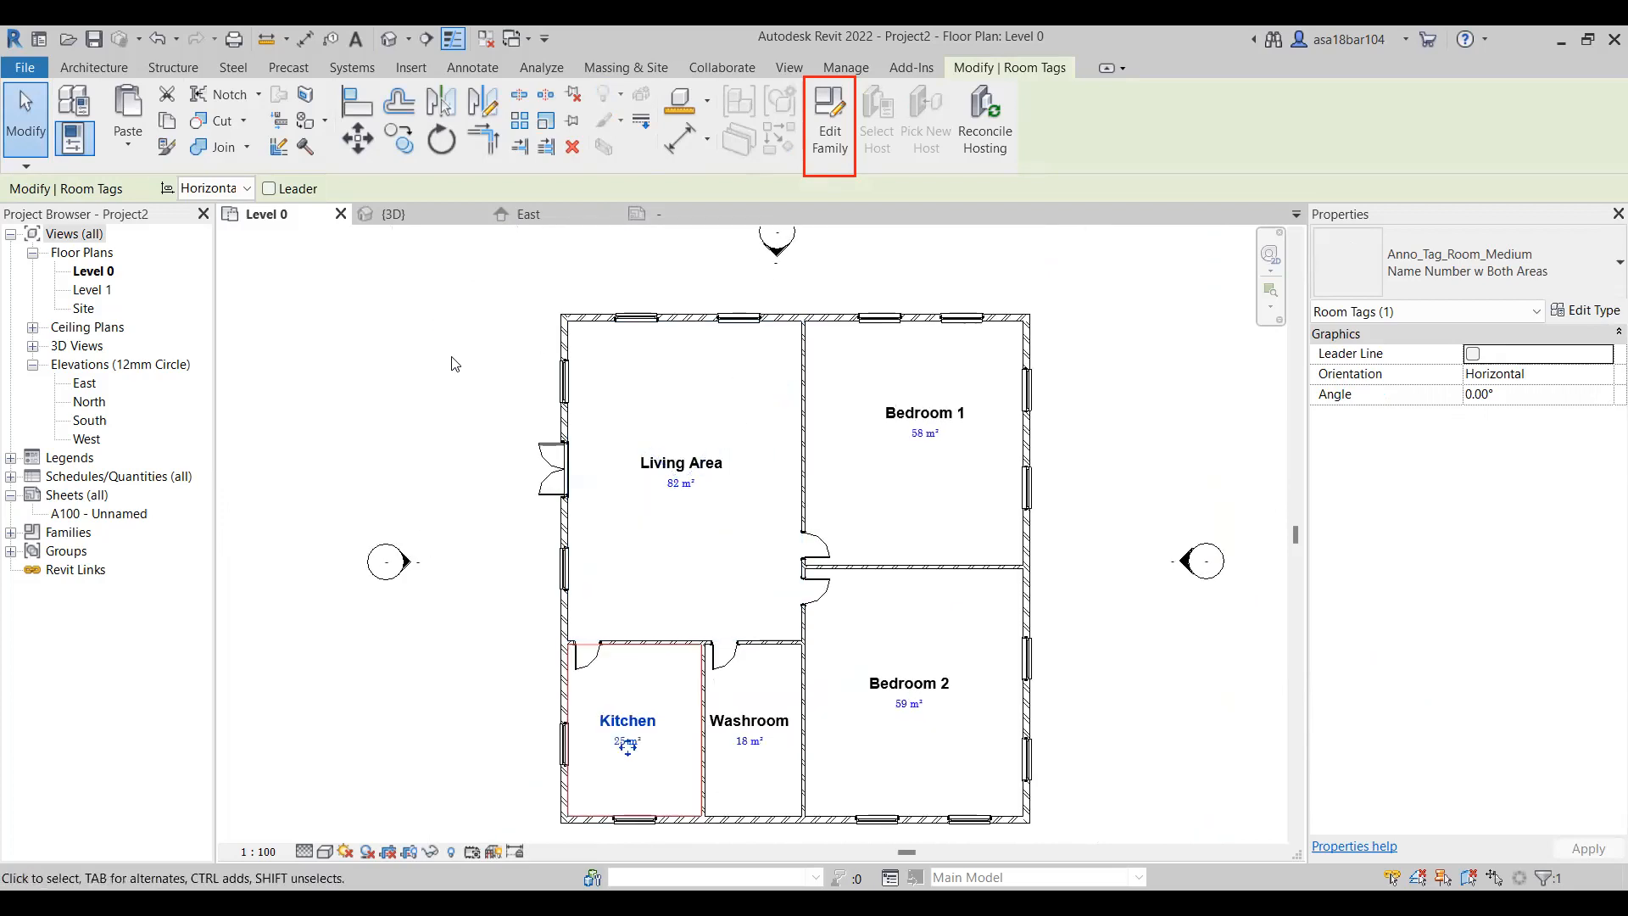
{"action": "scroll", "coordinate": [449, 373], "scroll_direction": "down", "scroll_amount": 1}
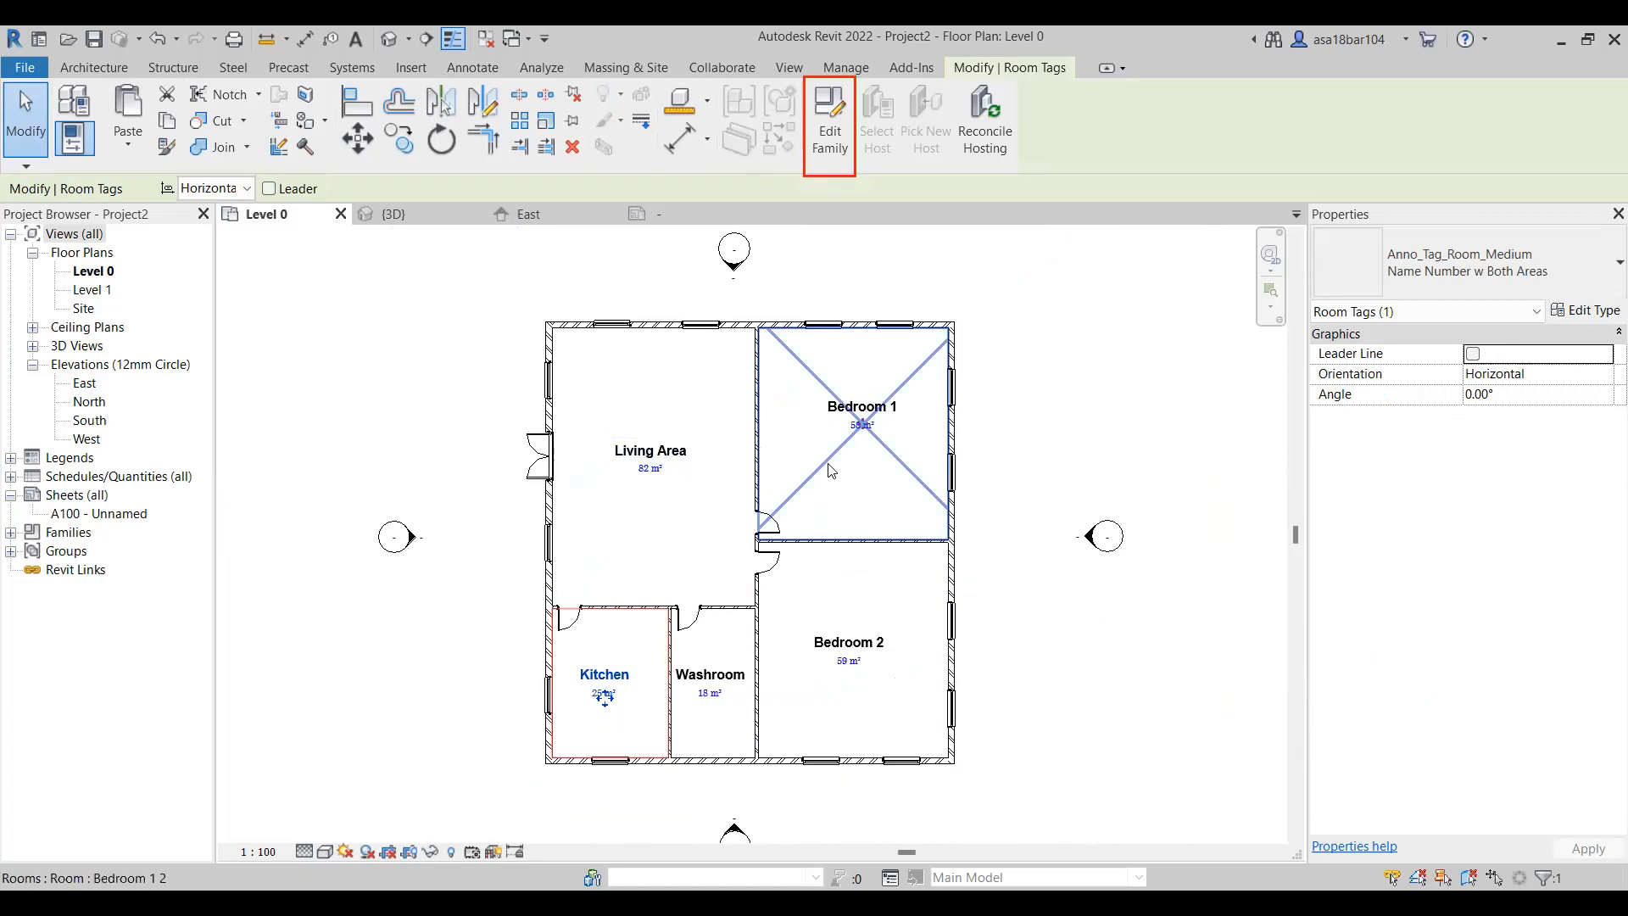
{"action": "scroll", "coordinate": [831, 470], "scroll_direction": "up", "scroll_amount": 1}
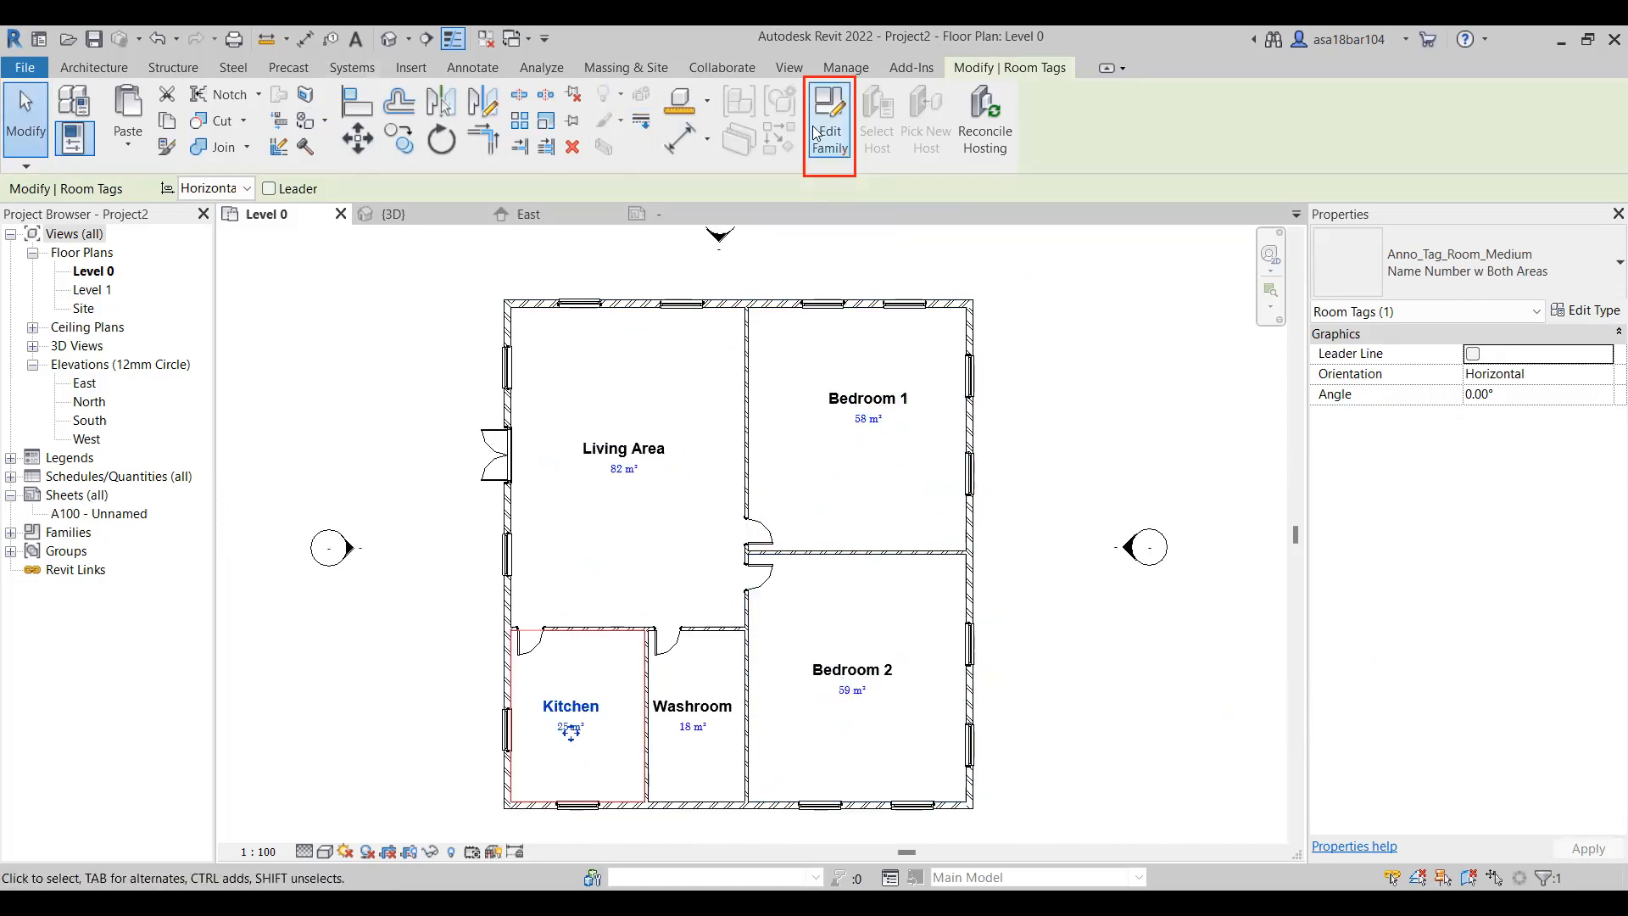
Place an aligned dimension of the Living Area's inner width above the plan, using Wall faces as references
{"action": "left_click", "coordinate": [709, 146]}
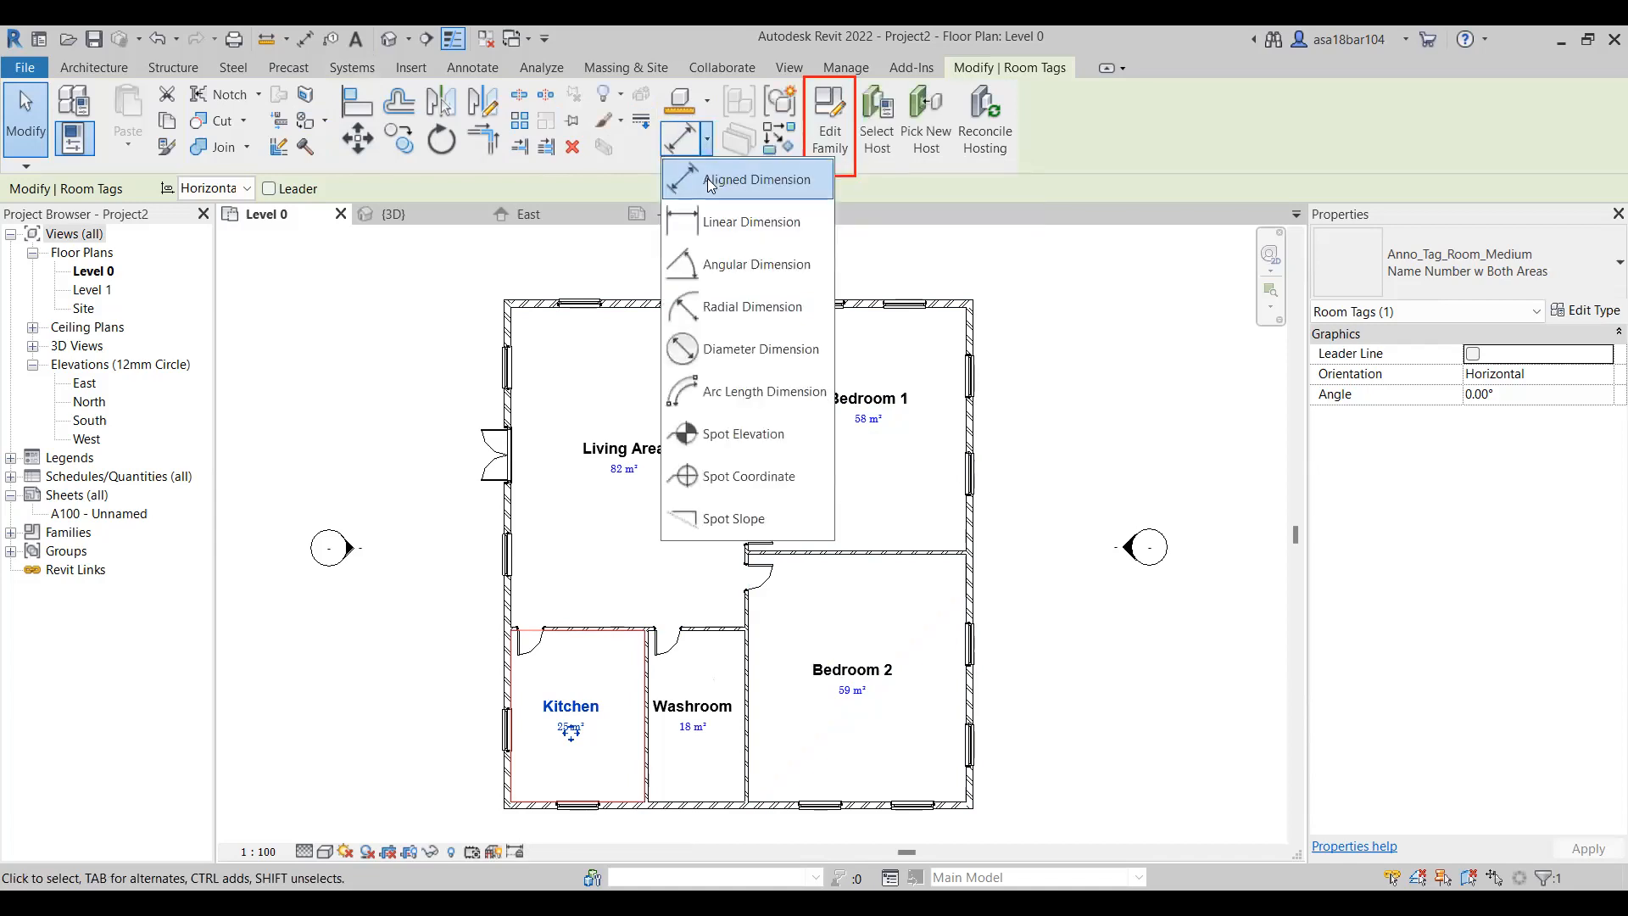
{"action": "left_click", "coordinate": [735, 180]}
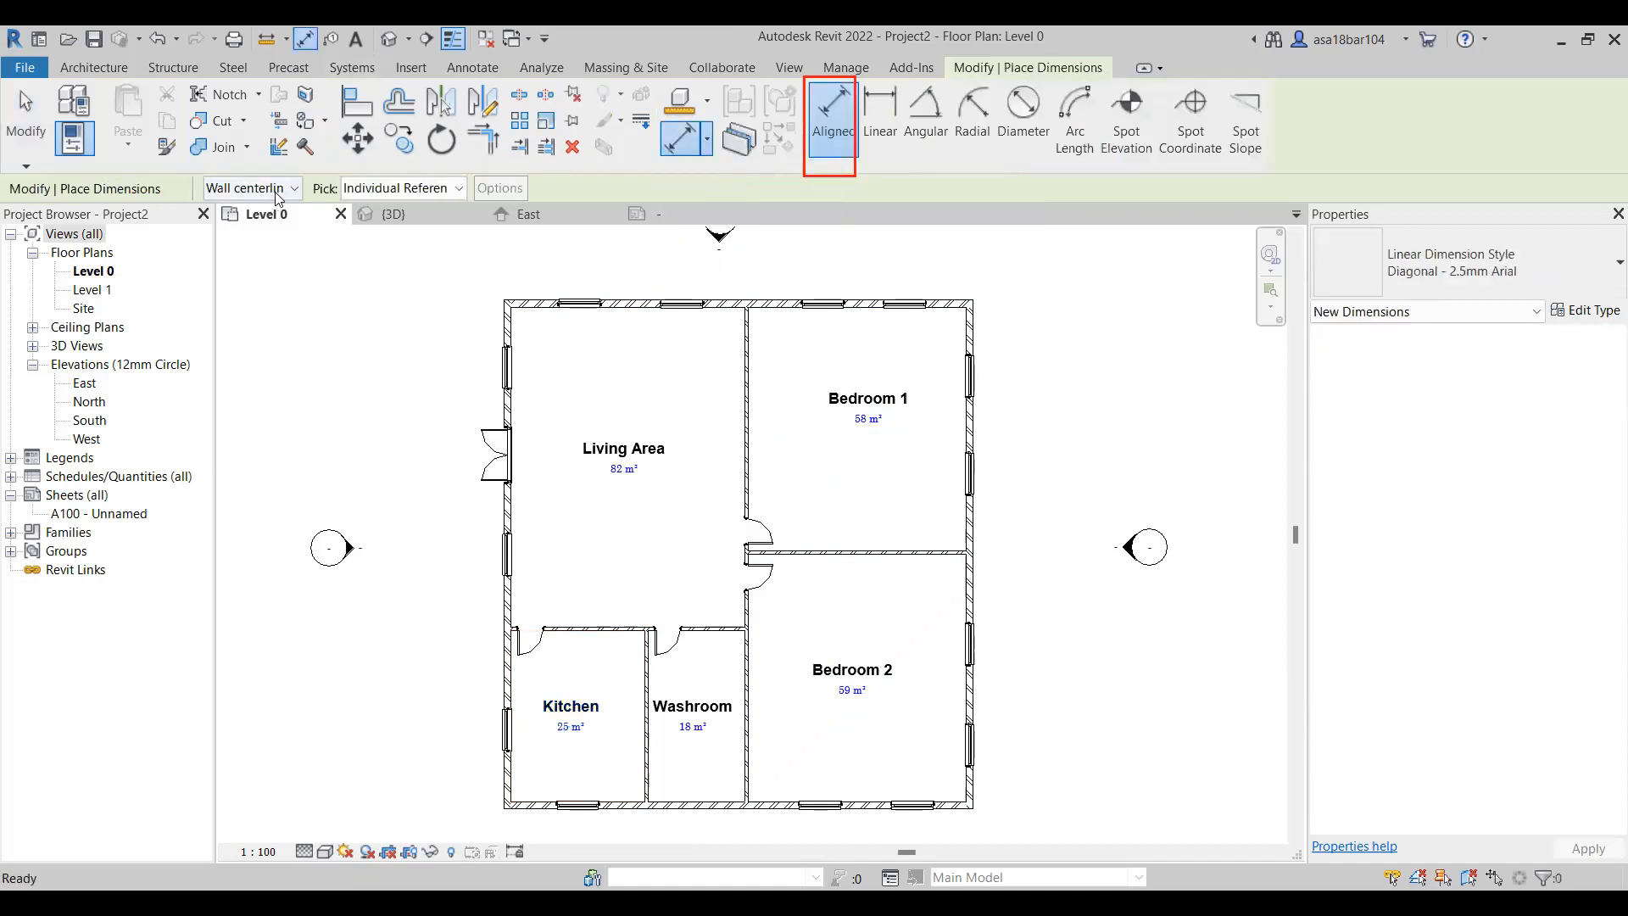
{"action": "left_click", "coordinate": [295, 190]}
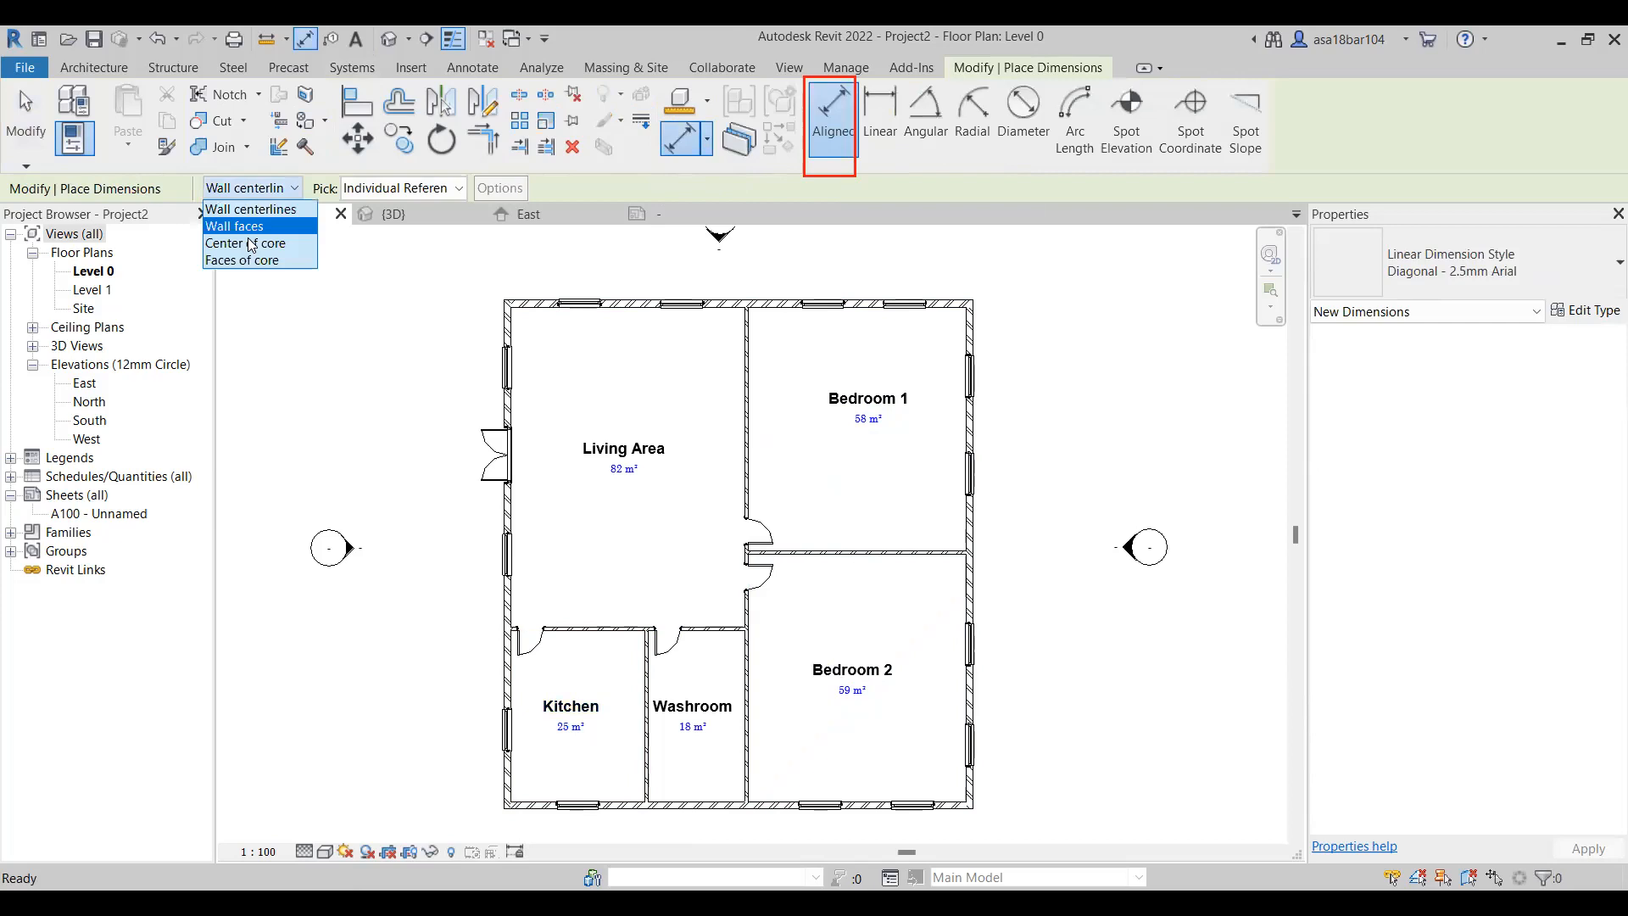
{"action": "left_click", "coordinate": [251, 226]}
{"action": "scroll", "coordinate": [591, 303], "scroll_direction": "up", "scroll_amount": 2}
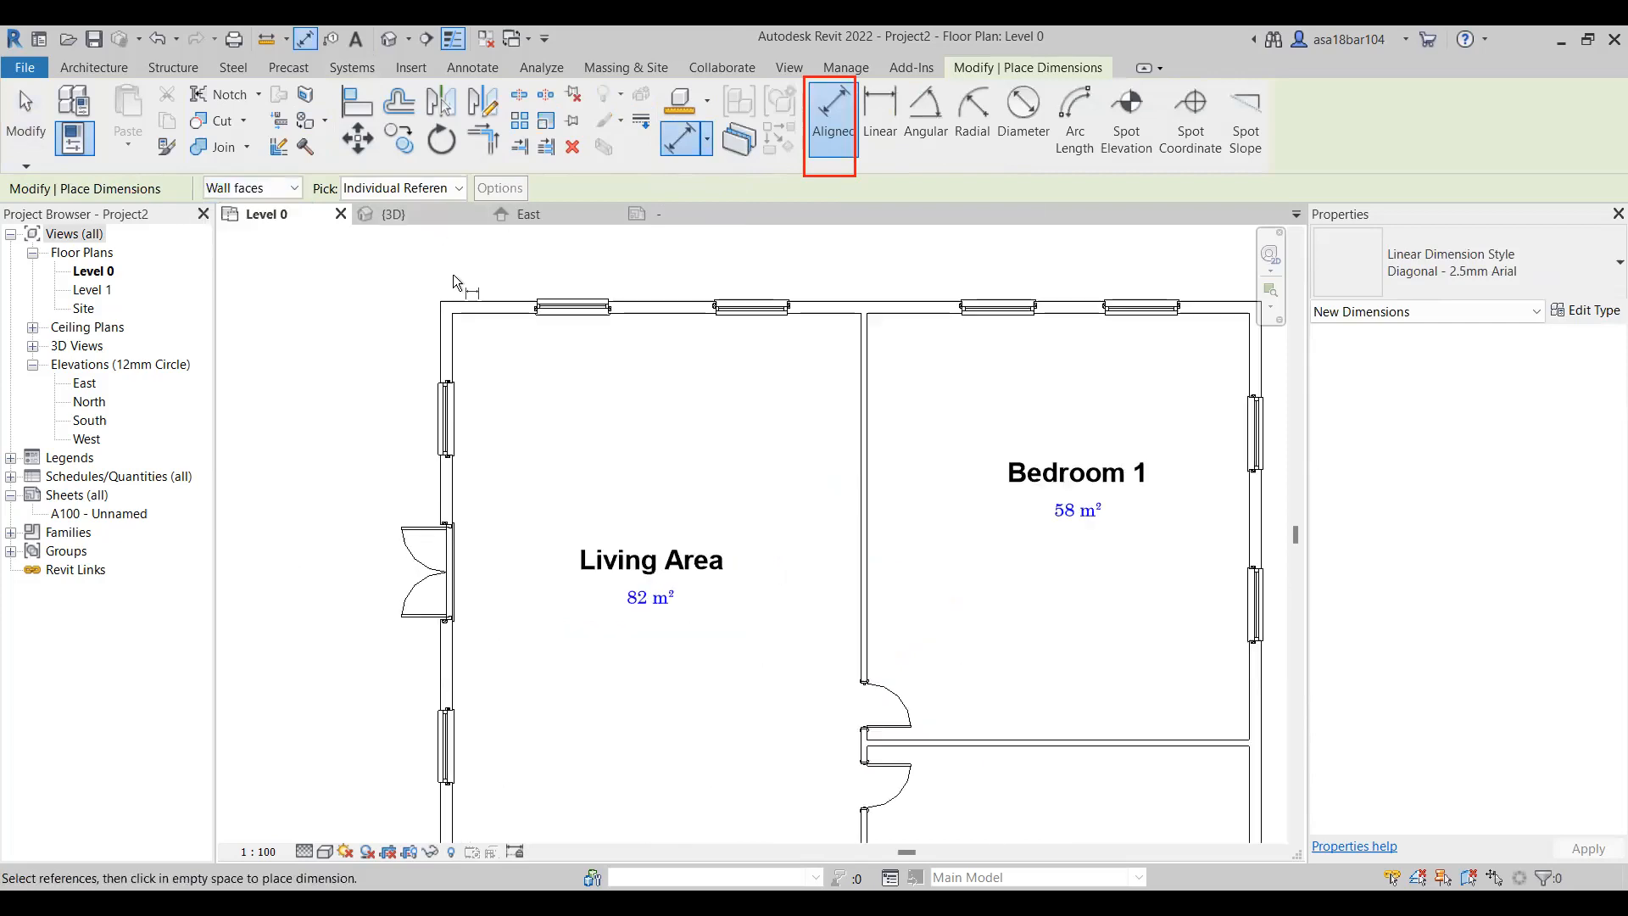
{"action": "left_click", "coordinate": [458, 343]}
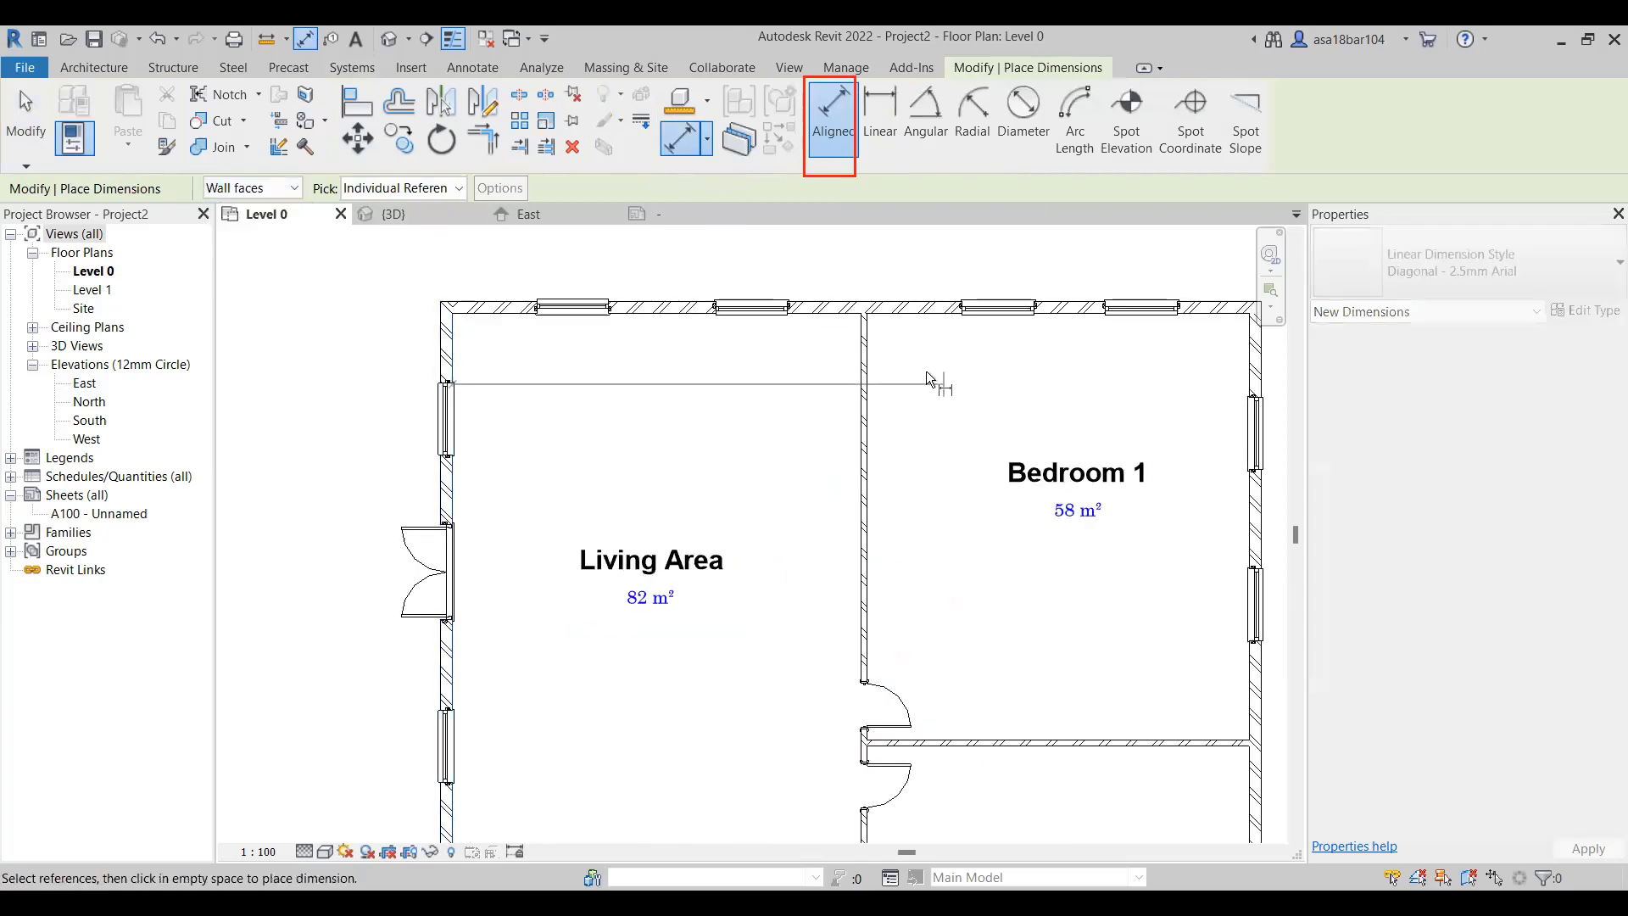
{"action": "left_click", "coordinate": [861, 365]}
{"action": "scroll", "coordinate": [693, 492], "scroll_direction": "down", "scroll_amount": 1}
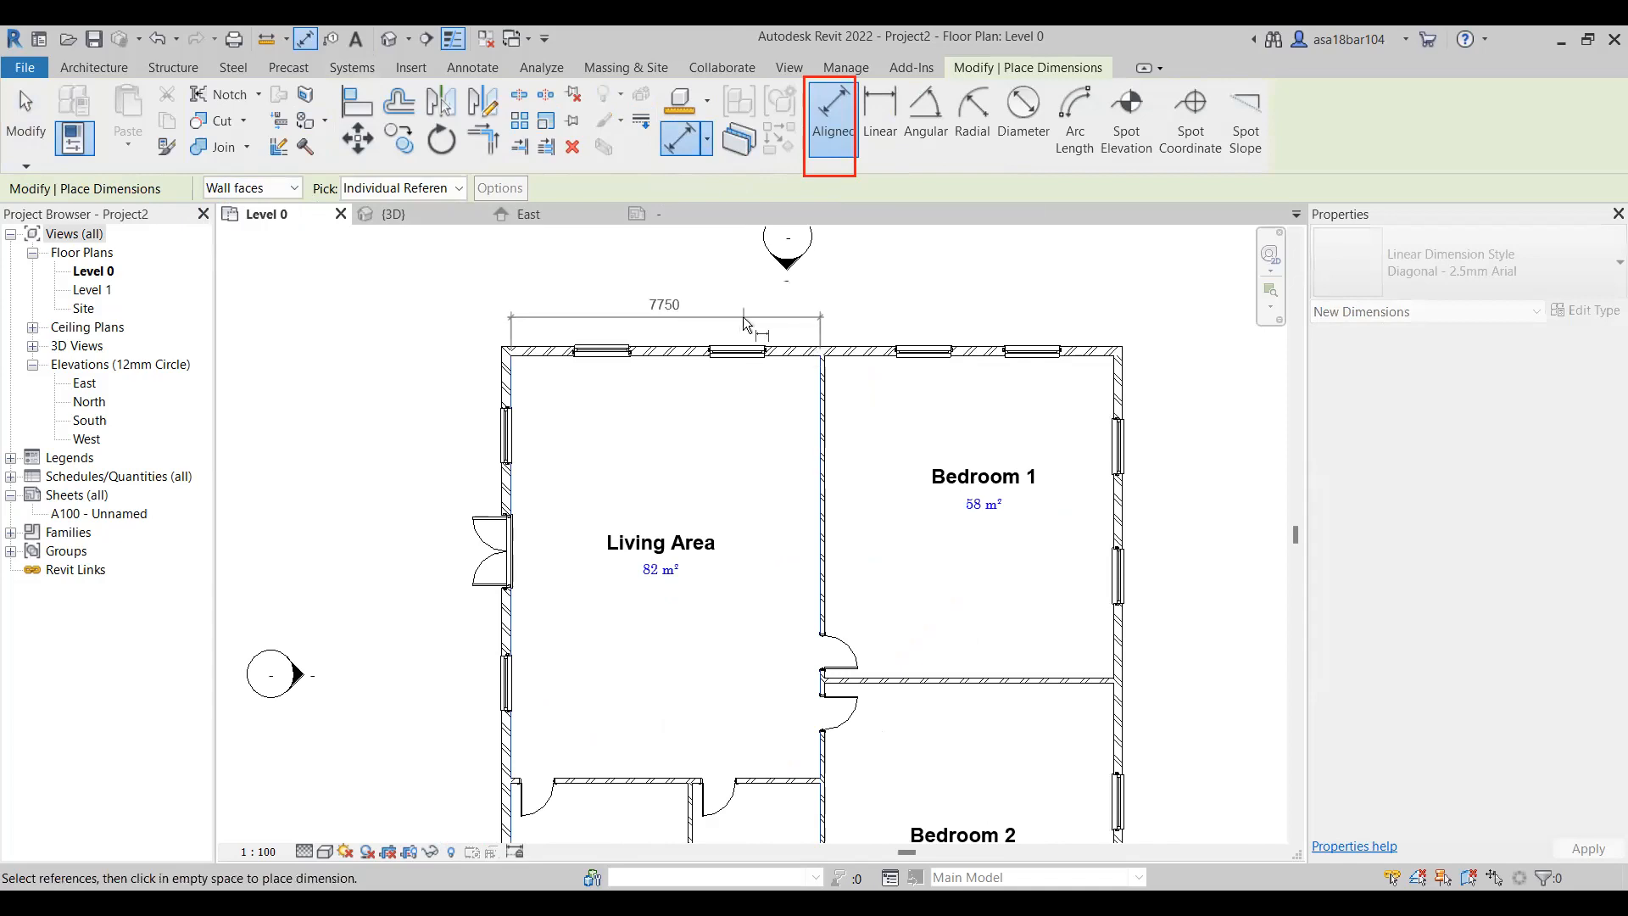
{"action": "left_click", "coordinate": [746, 295]}
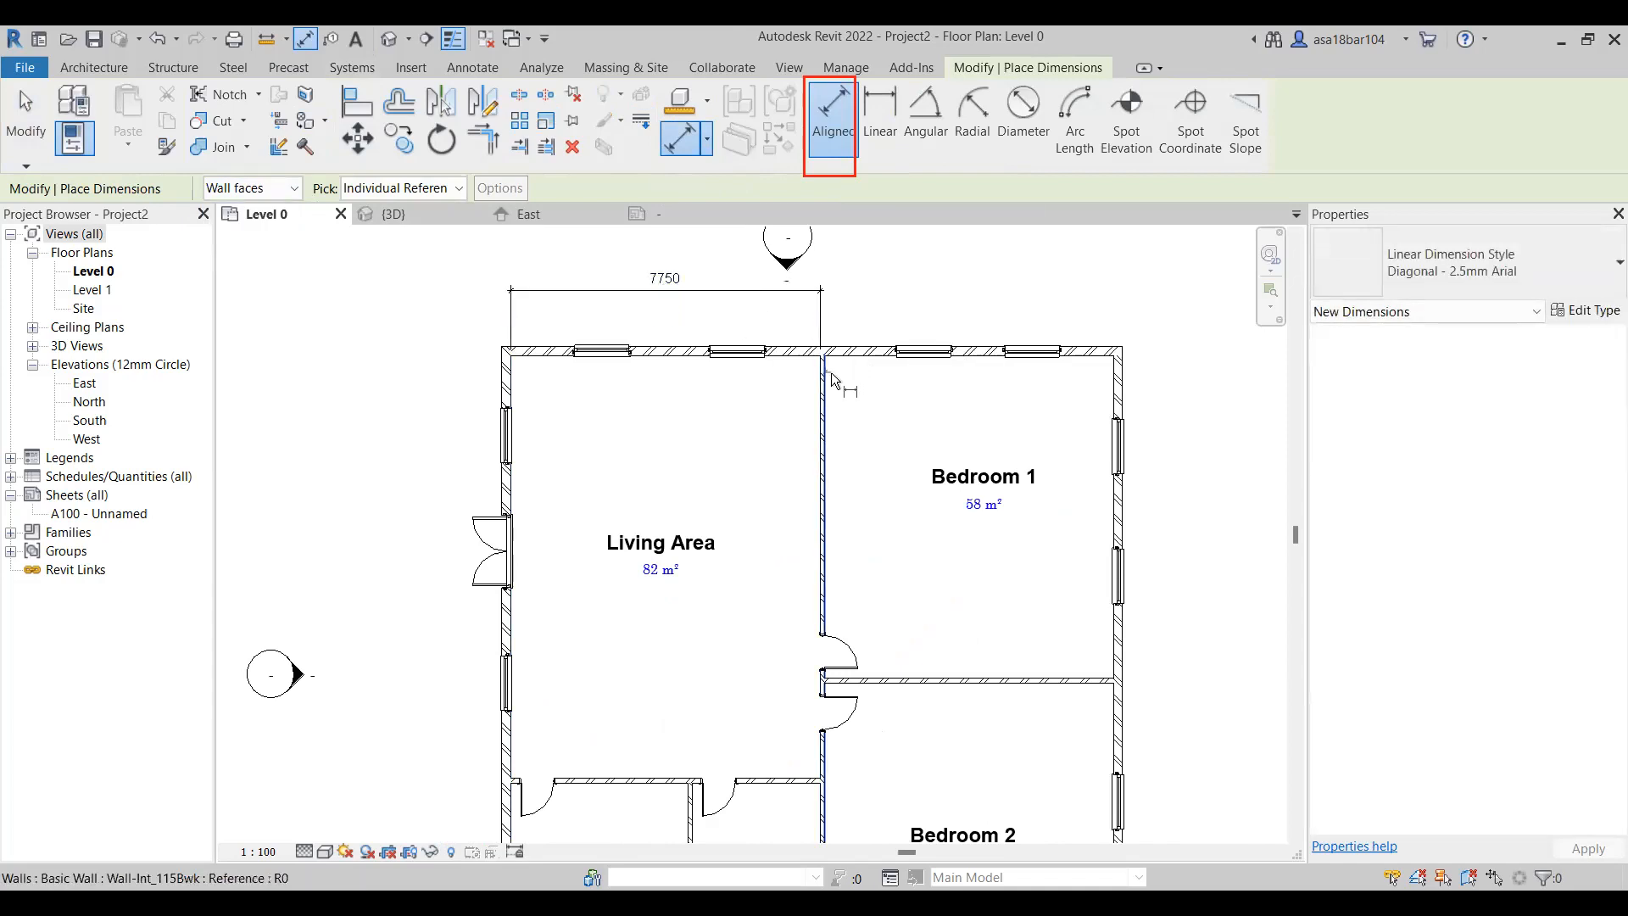
Dimension Bedroom 1's inner width above the plan, in line with the Living Area dimension
{"action": "left_click", "coordinate": [825, 373]}
{"action": "left_click", "coordinate": [1107, 377]}
{"action": "left_click", "coordinate": [814, 286]}
Dimension the Living Area's inner length from the top exterior wall to the Kitchen partition, placed outside the left wall
{"action": "scroll", "coordinate": [813, 271], "scroll_direction": "down", "scroll_amount": 1}
{"action": "scroll", "coordinate": [780, 413], "scroll_direction": "up", "scroll_amount": 1}
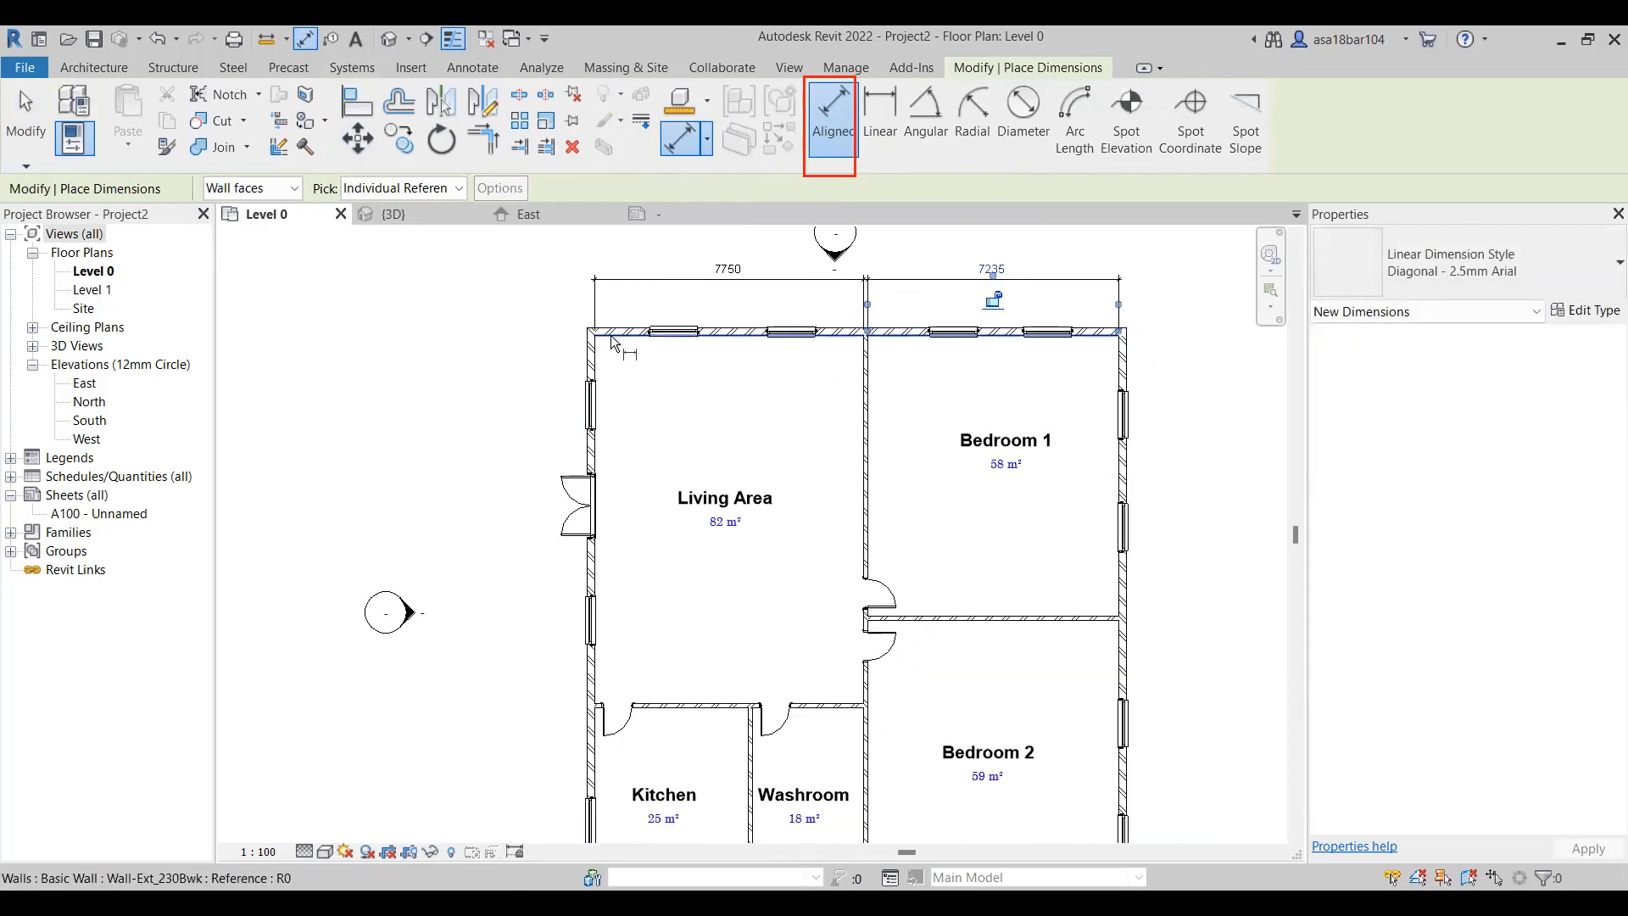
{"action": "left_click", "coordinate": [653, 720]}
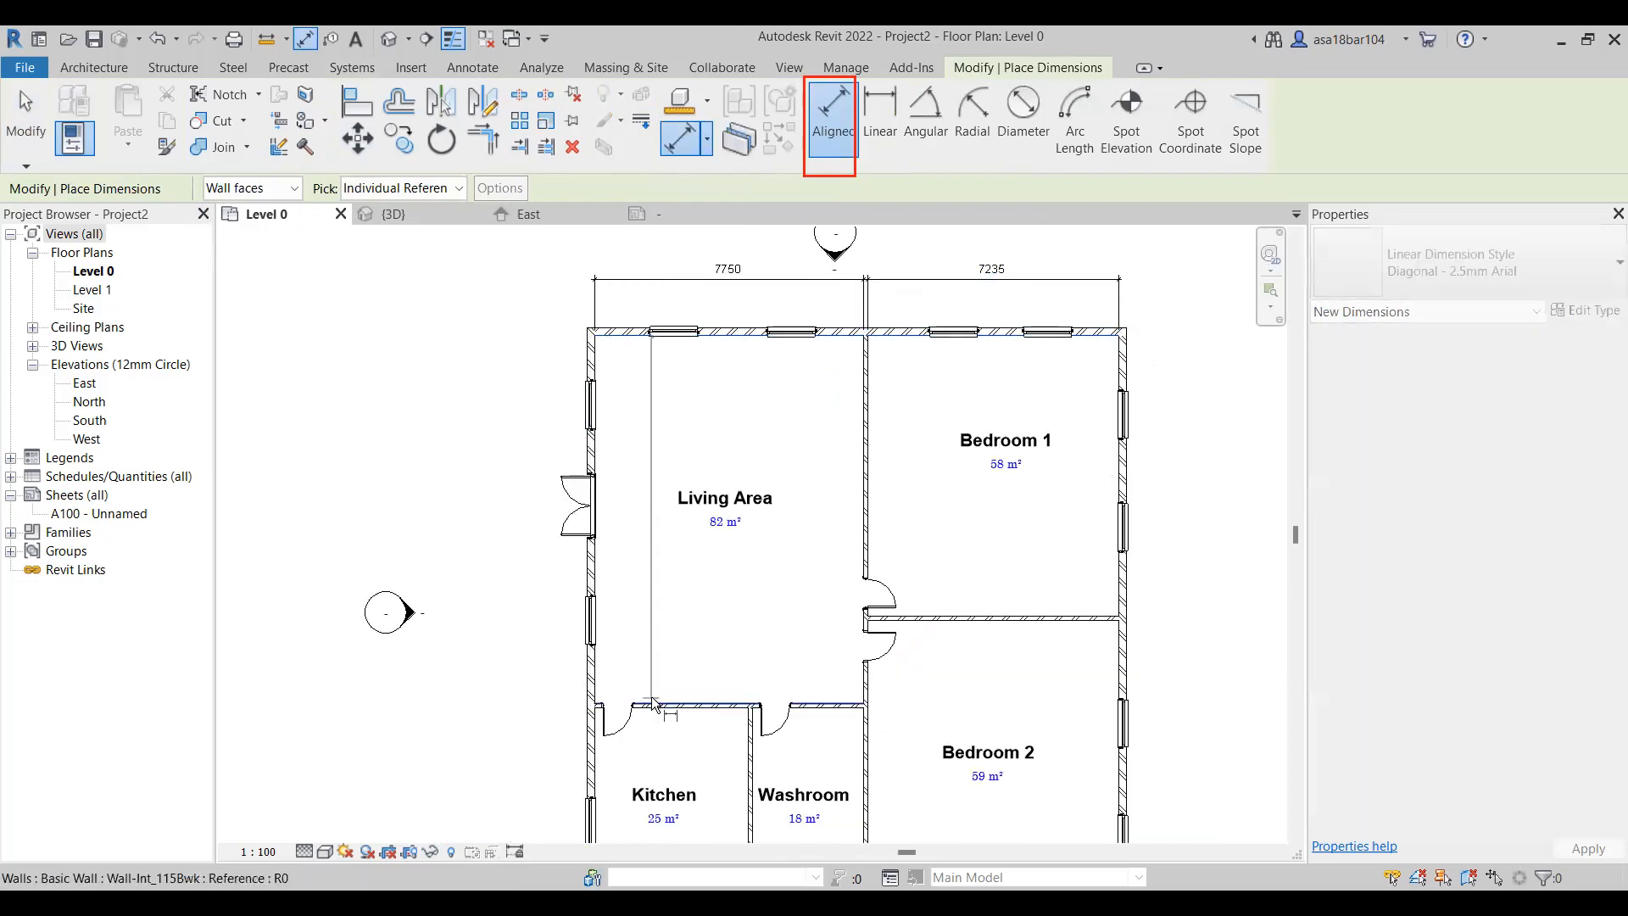
{"action": "left_click", "coordinate": [508, 679]}
Dimension the Kitchen's inner length outside the left wall, in line with the Living Area length dimension
{"action": "scroll", "coordinate": [601, 557], "scroll_direction": "down", "scroll_amount": 2}
{"action": "scroll", "coordinate": [611, 709], "scroll_direction": "up", "scroll_amount": 3}
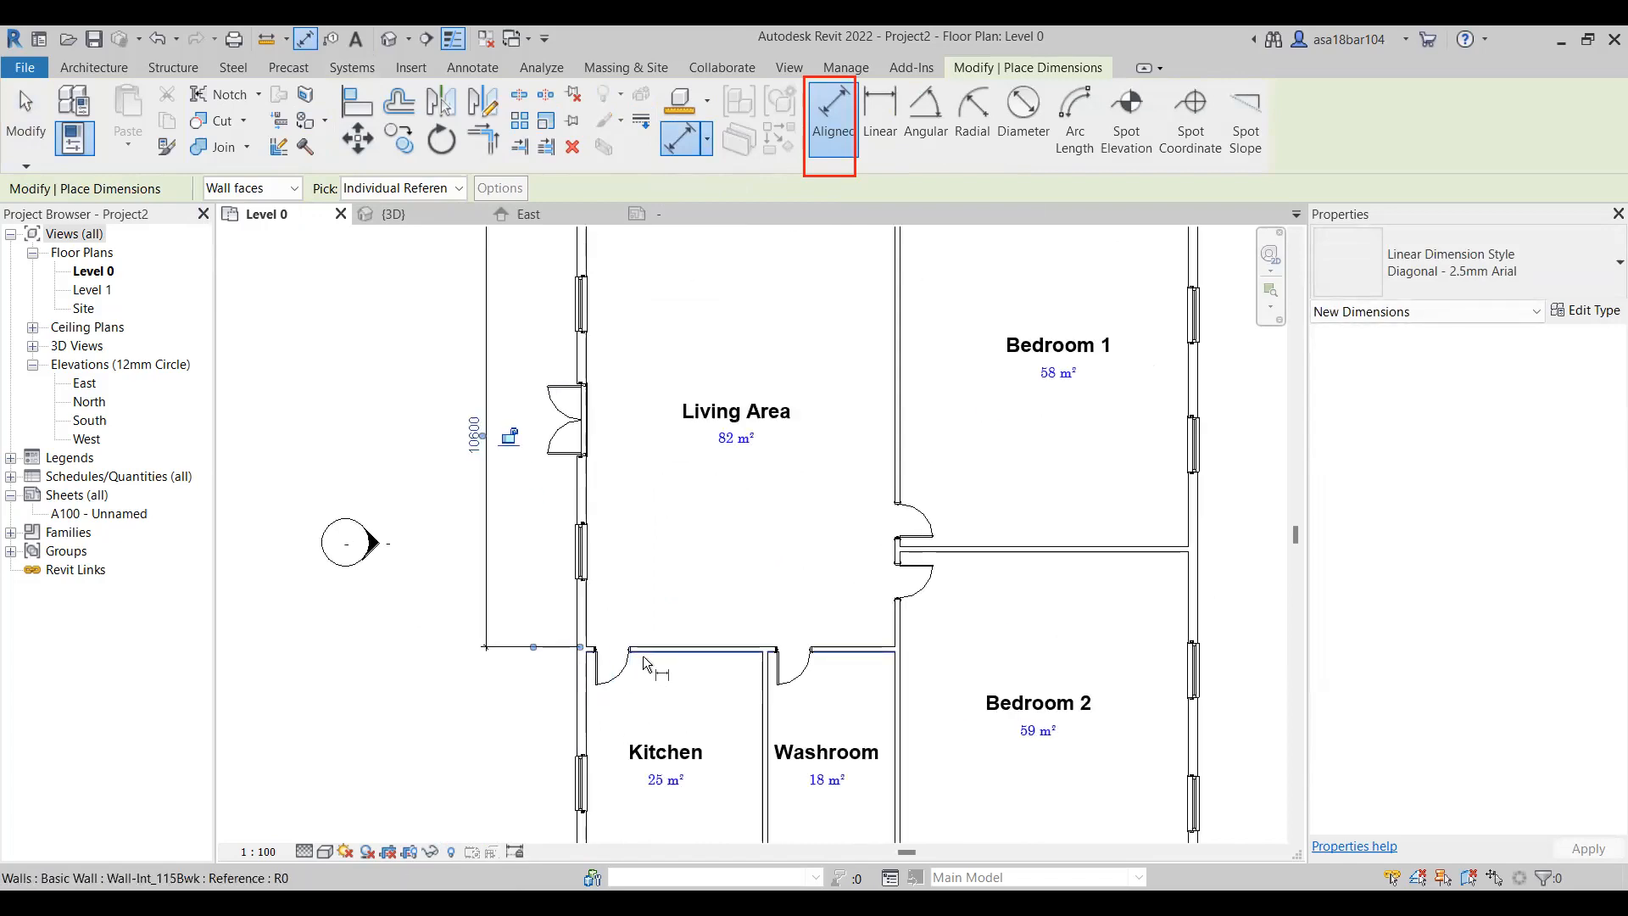
{"action": "left_click", "coordinate": [647, 653]}
{"action": "scroll", "coordinate": [655, 614], "scroll_direction": "down", "scroll_amount": 3}
{"action": "scroll", "coordinate": [636, 767], "scroll_direction": "up", "scroll_amount": 1}
{"action": "left_click", "coordinate": [637, 787]}
{"action": "left_click", "coordinate": [520, 745]}
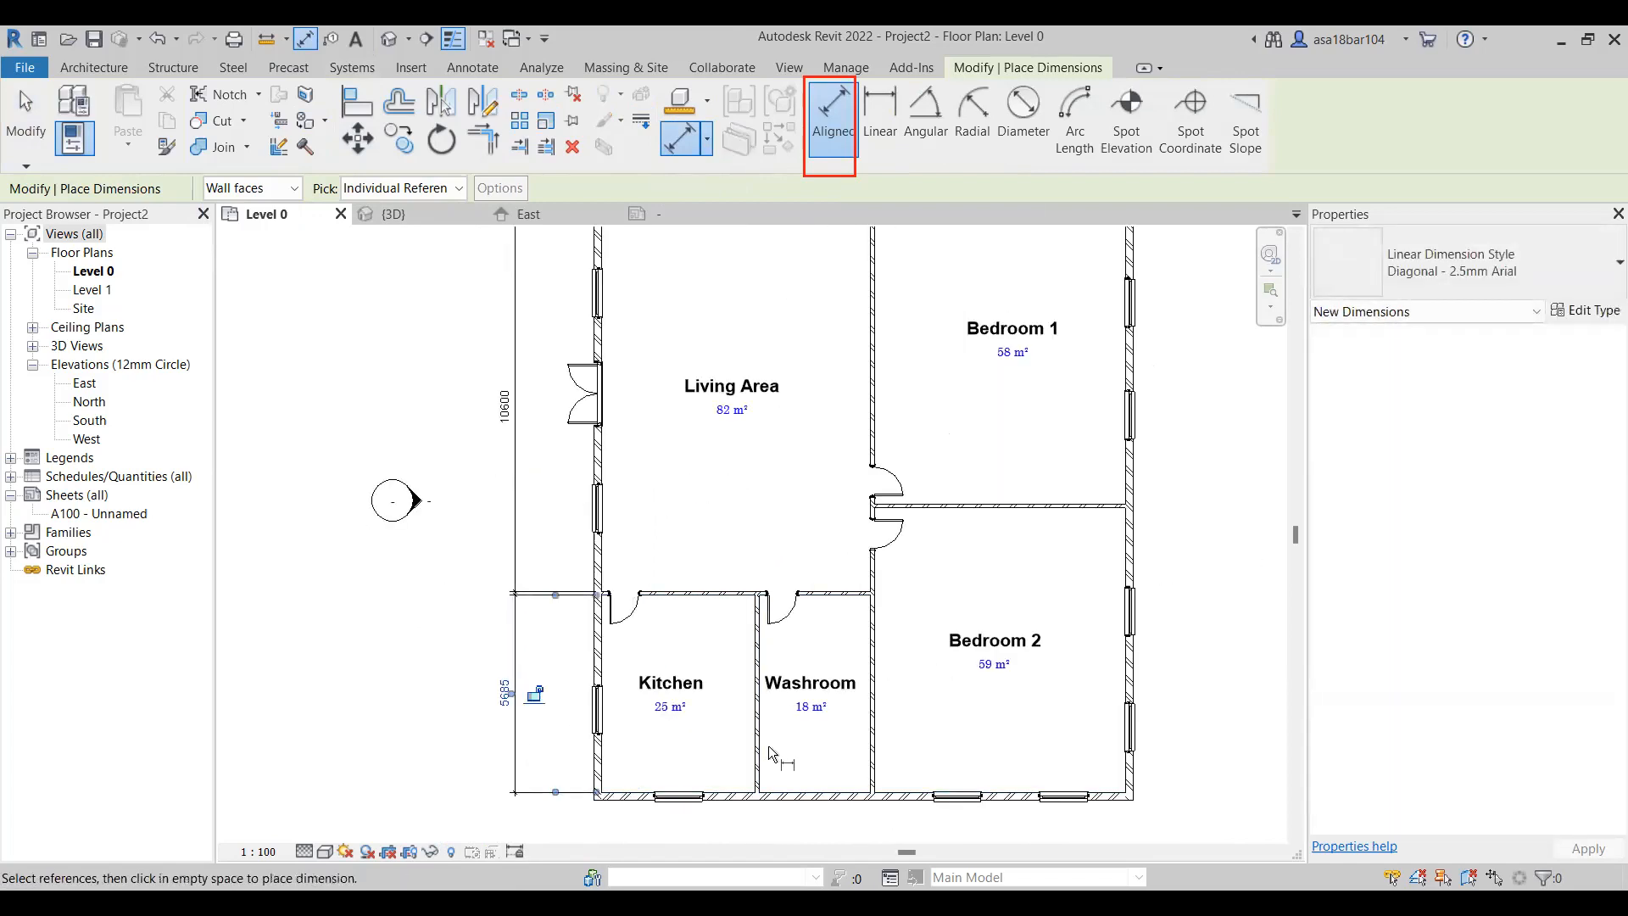
Dimension the Kitchen's inner width between its side walls, placed below the plan
{"action": "left_click", "coordinate": [593, 769]}
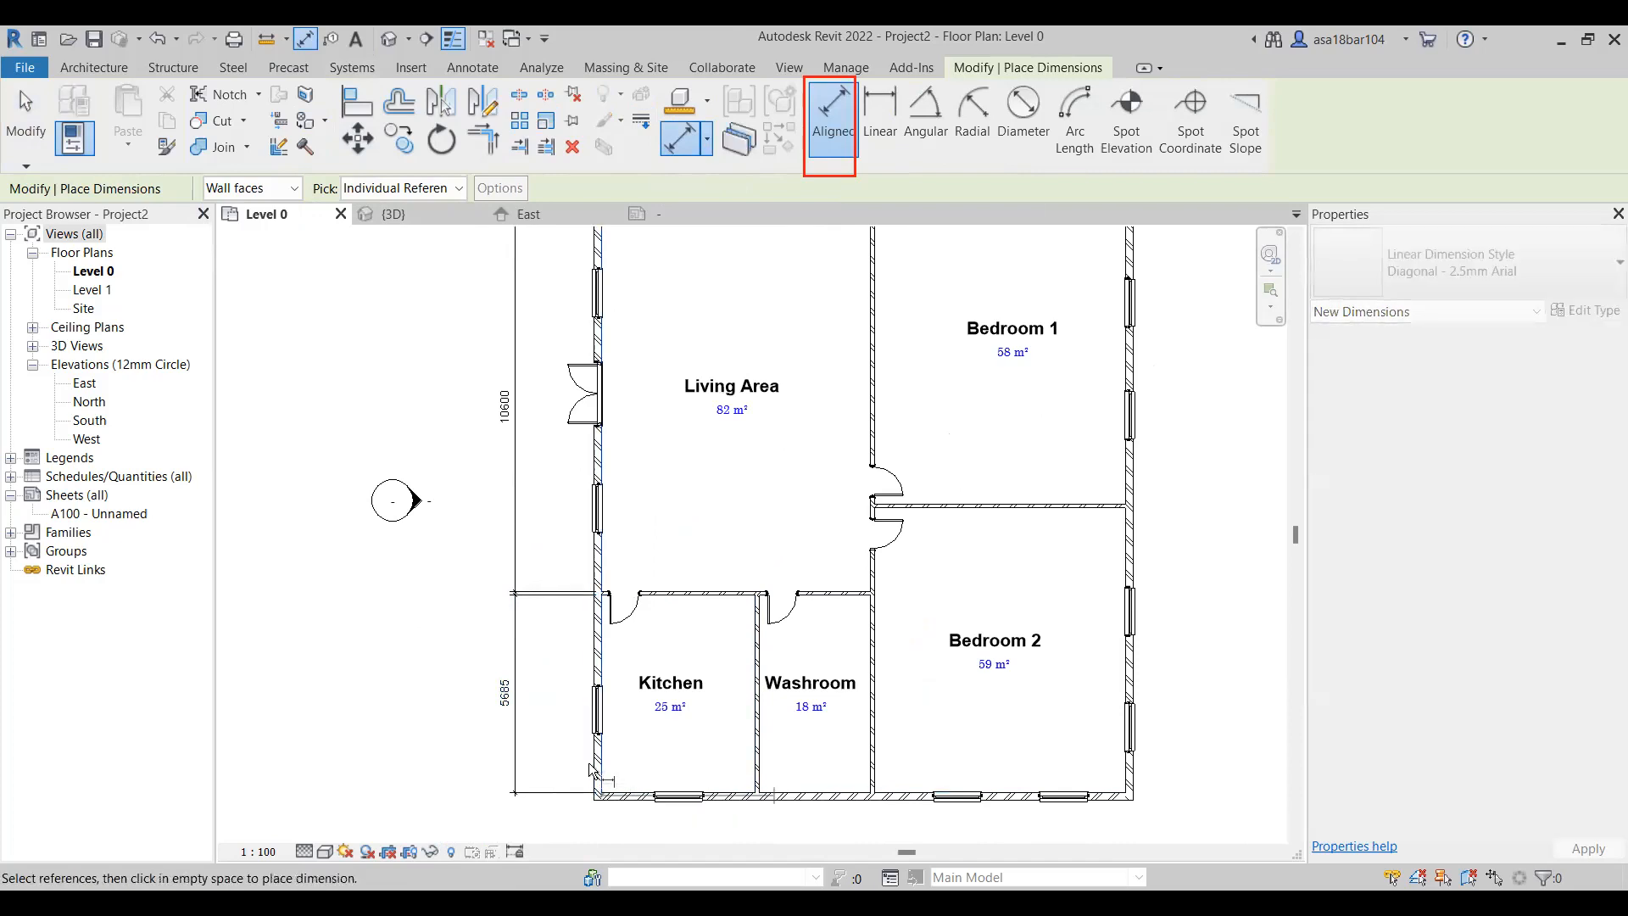
{"action": "left_click", "coordinate": [753, 760]}
{"action": "scroll", "coordinate": [715, 678], "scroll_direction": "down", "scroll_amount": 2}
{"action": "scroll", "coordinate": [687, 785], "scroll_direction": "up", "scroll_amount": 2}
{"action": "left_click", "coordinate": [707, 762]}
Dimension the Washroom's inner width below the plan, in line with the Kitchen width dimension
{"action": "left_click", "coordinate": [776, 689]}
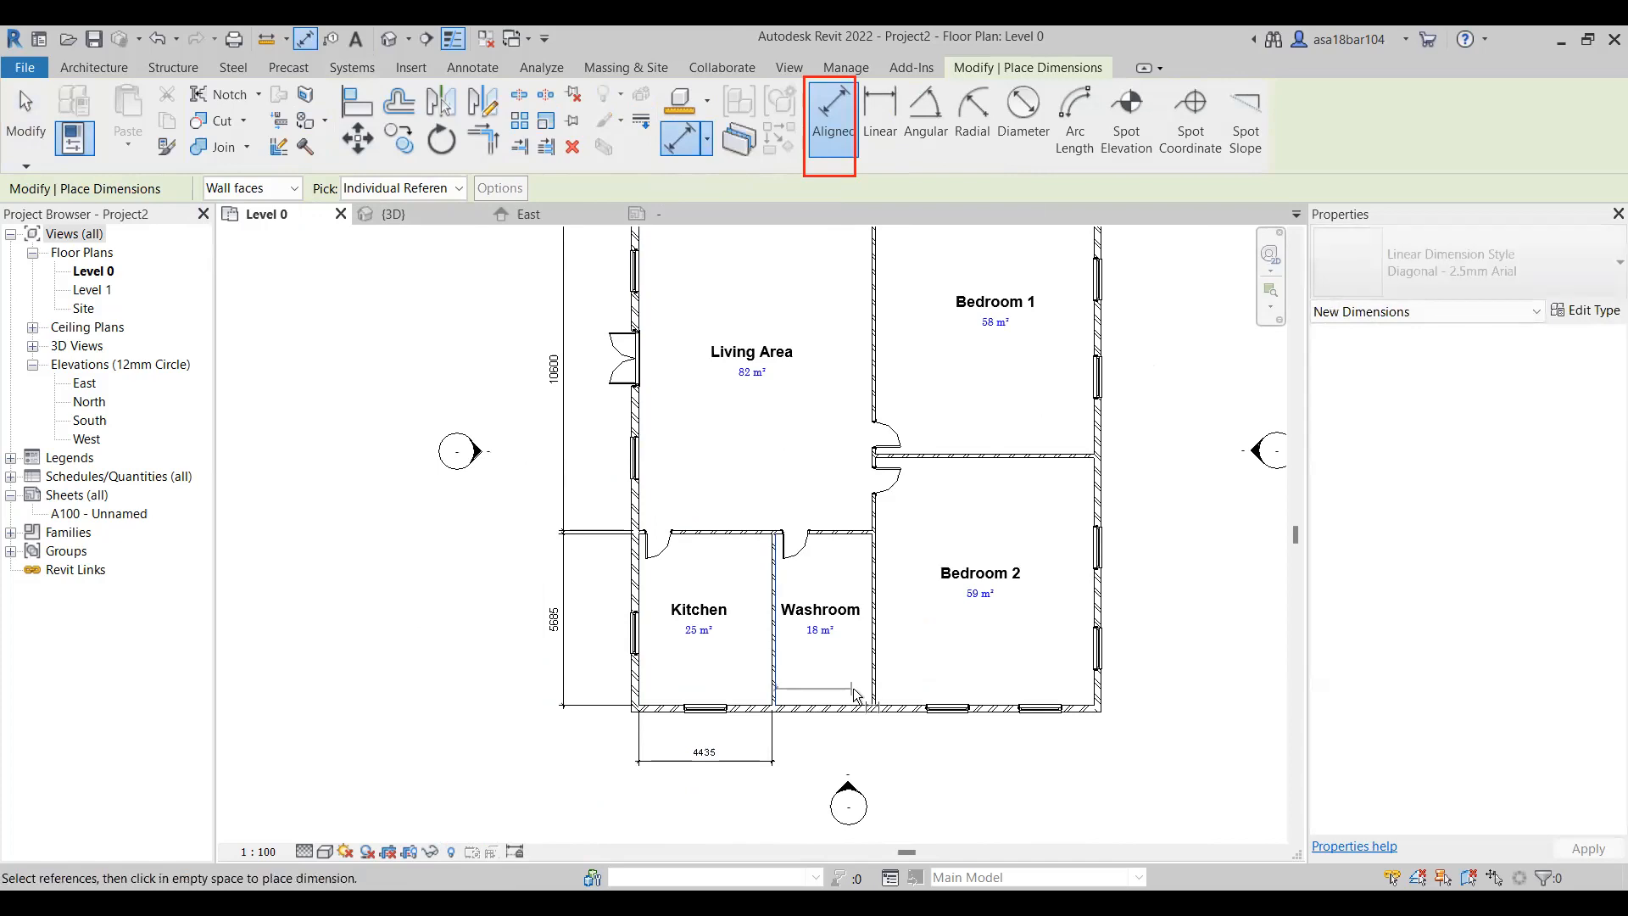
{"action": "left_click", "coordinate": [873, 689]}
{"action": "left_click", "coordinate": [820, 763]}
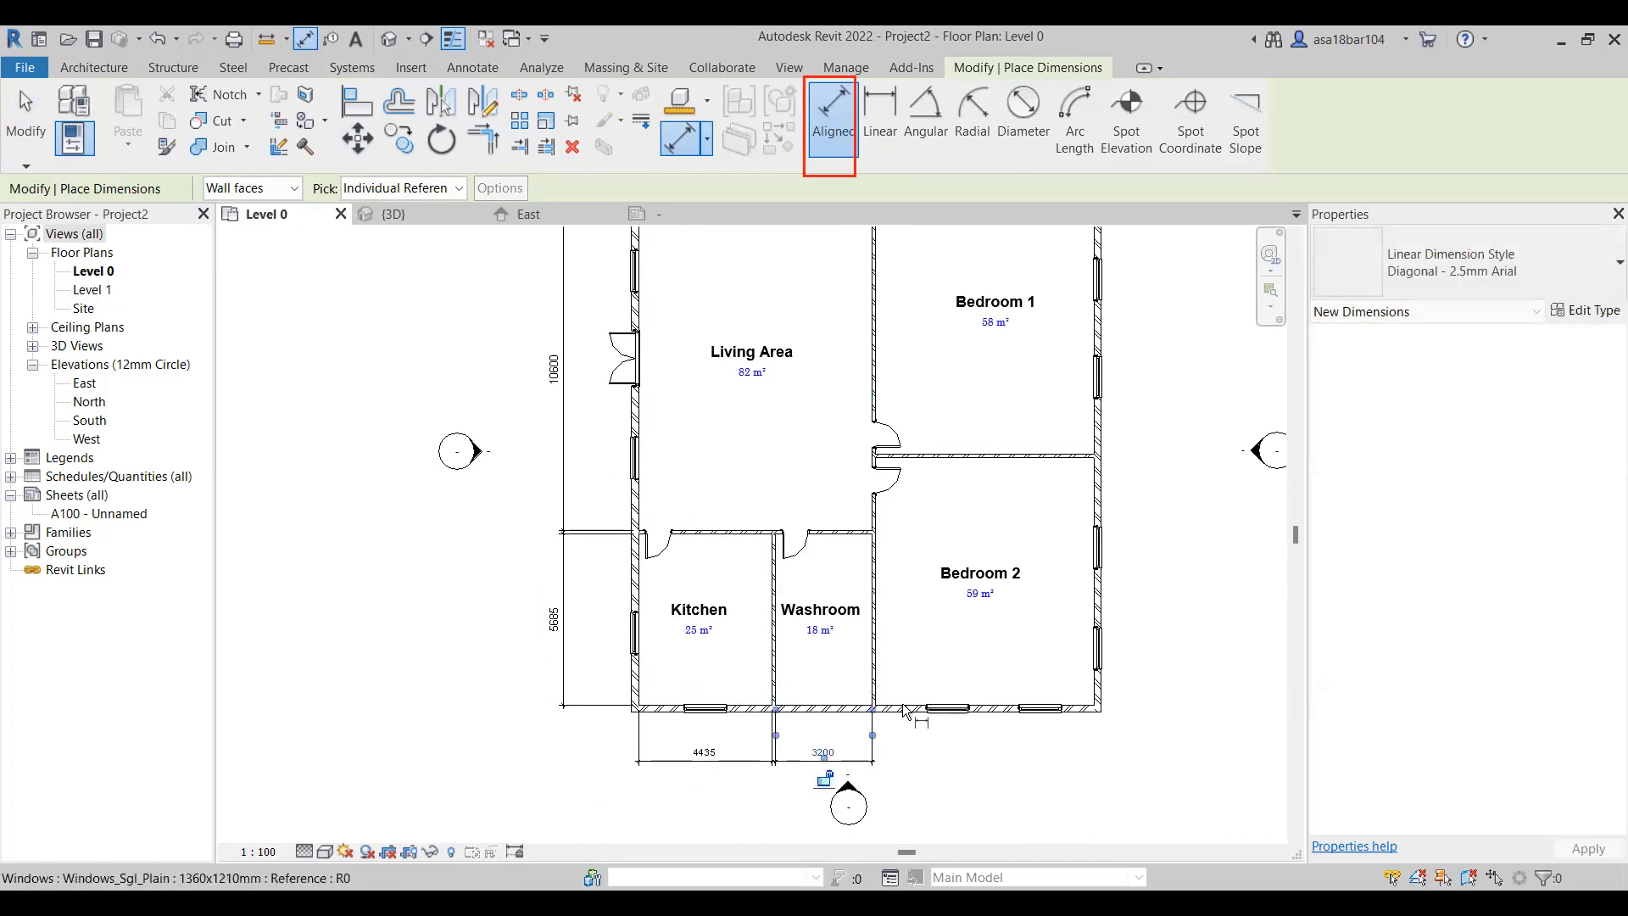
Dimension Bedroom 2's inner width between its side walls, placed below the plan in line with the Washroom width dimension
{"action": "left_click", "coordinate": [874, 685]}
{"action": "left_click", "coordinate": [1093, 687]}
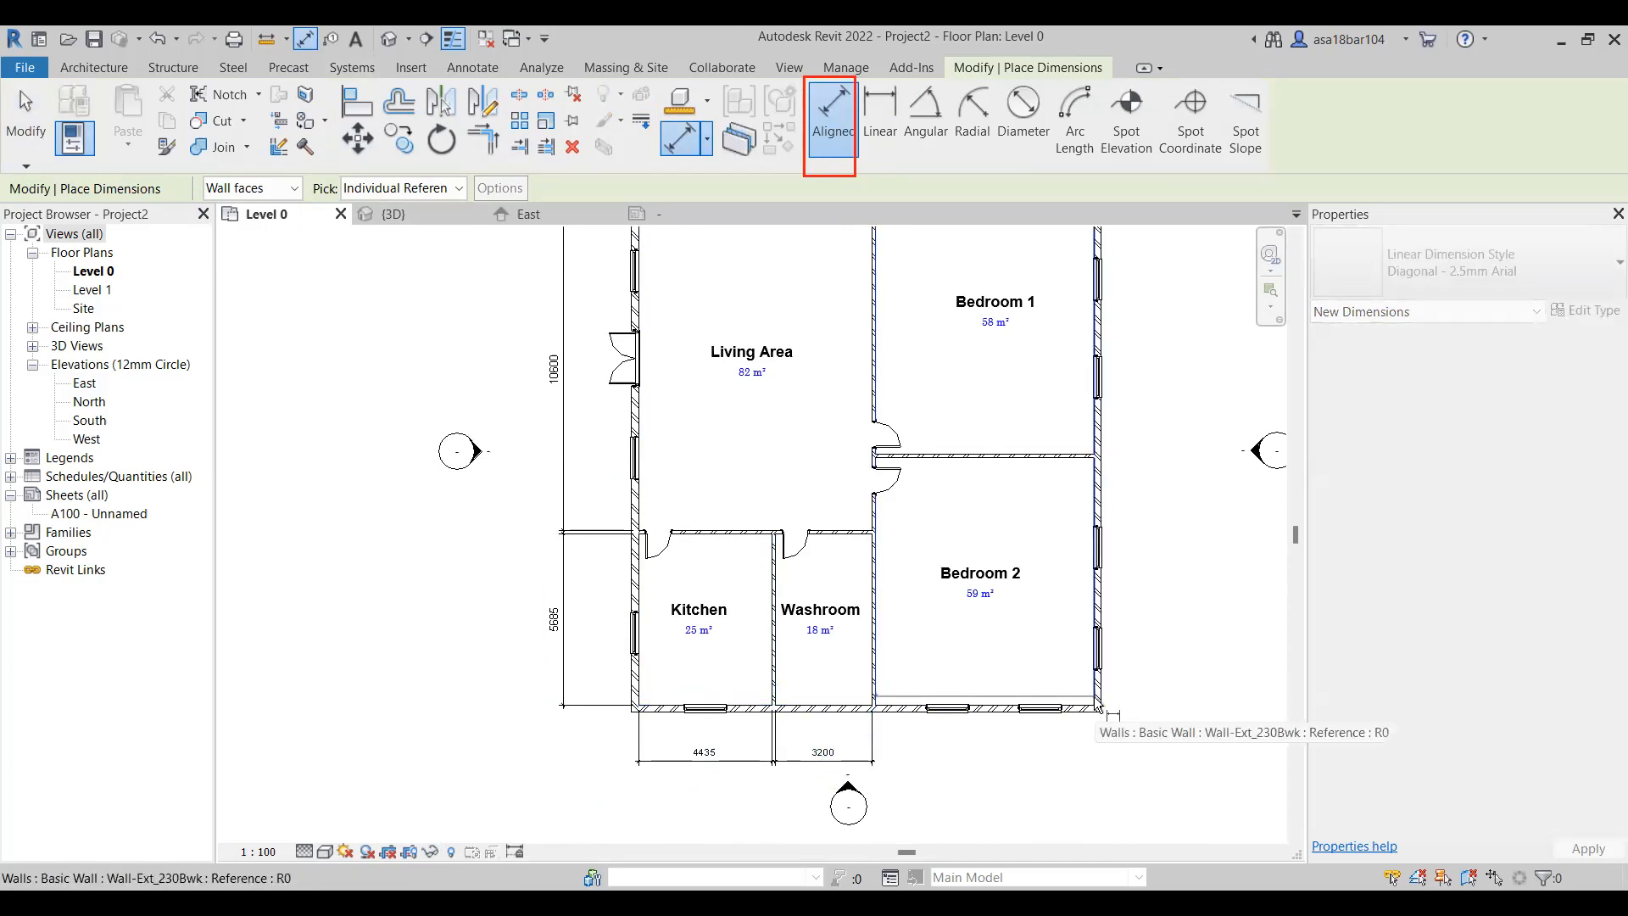
{"action": "left_click", "coordinate": [1066, 731]}
{"action": "left_click", "coordinate": [1073, 459]}
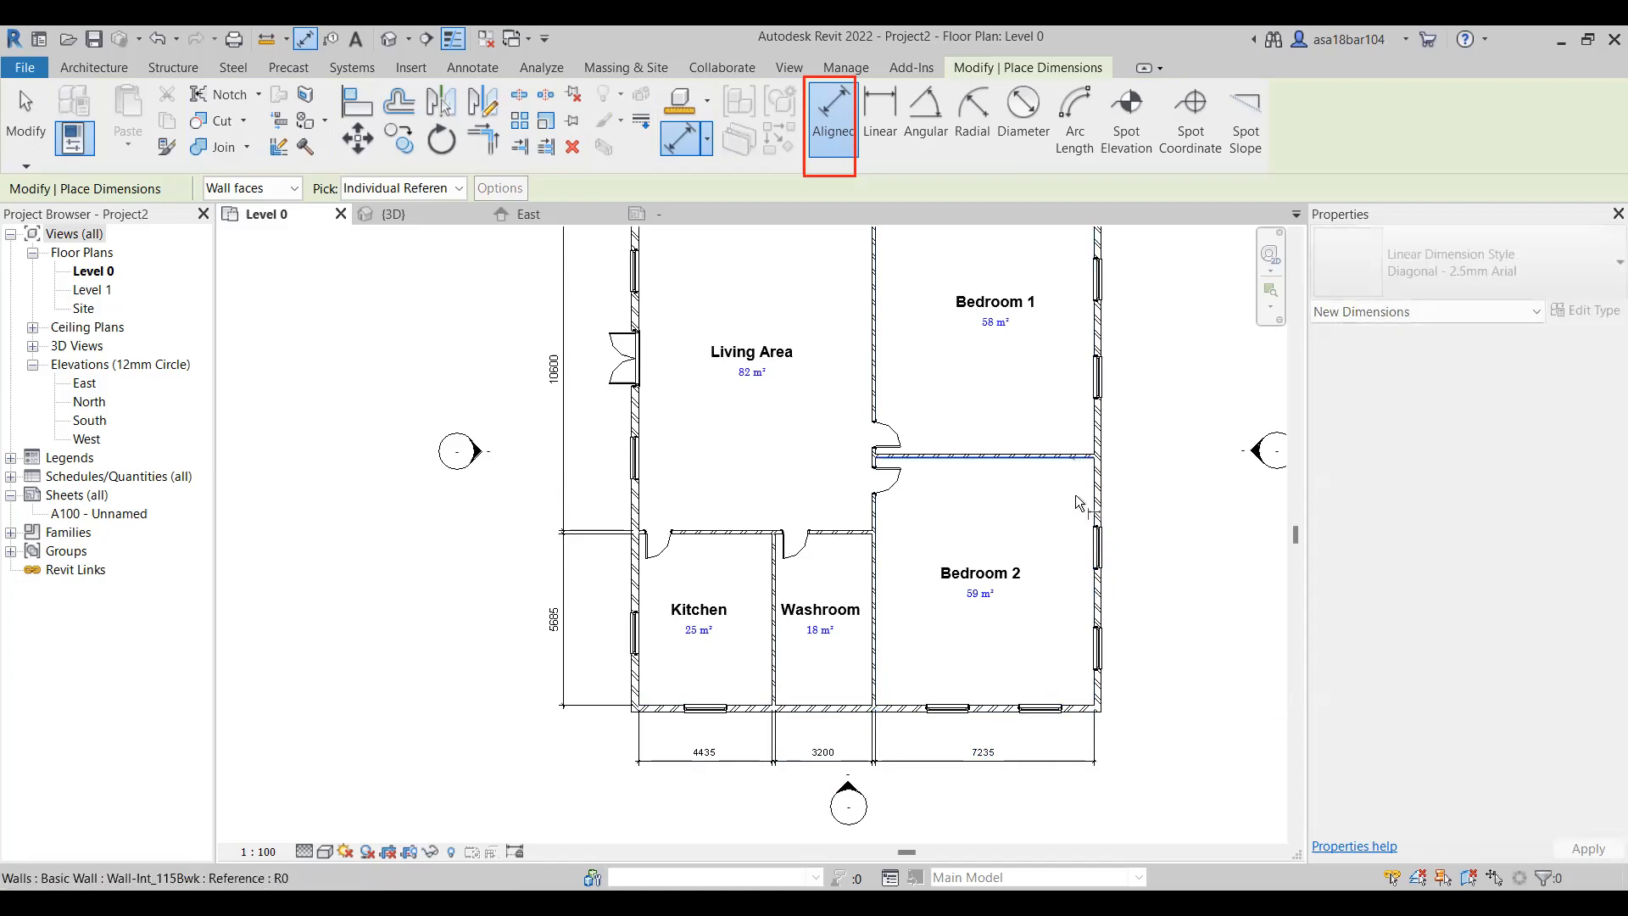
{"action": "left_click", "coordinate": [1071, 706]}
{"action": "key", "text": "Escape"}
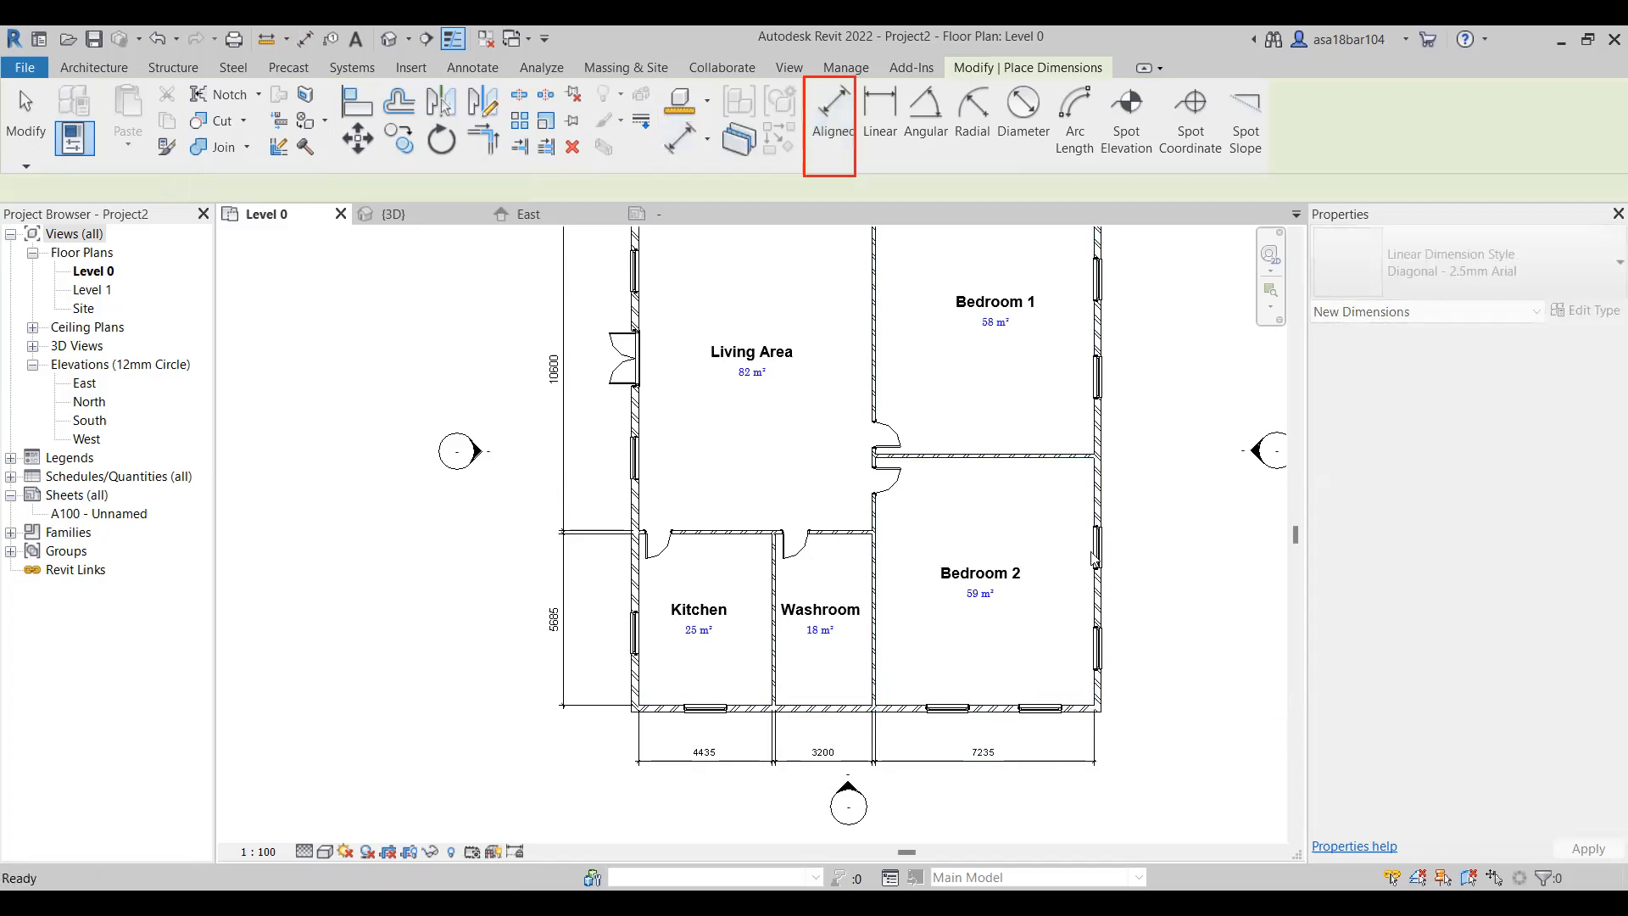
Dimension Bedroom 2's inner length from the bedroom partition to the bottom exterior wall, placed outside the right wall
{"action": "left_click", "coordinate": [1080, 458]}
{"action": "left_click", "coordinate": [1080, 708]}
{"action": "left_click", "coordinate": [1161, 682]}
Dimension Bedroom 1's inner length outside the right wall, in line with the Bedroom 2 length dimension, and end dimensioning
{"action": "scroll", "coordinate": [932, 717], "scroll_direction": "down", "scroll_amount": 2}
{"action": "scroll", "coordinate": [1136, 424], "scroll_direction": "up", "scroll_amount": 2}
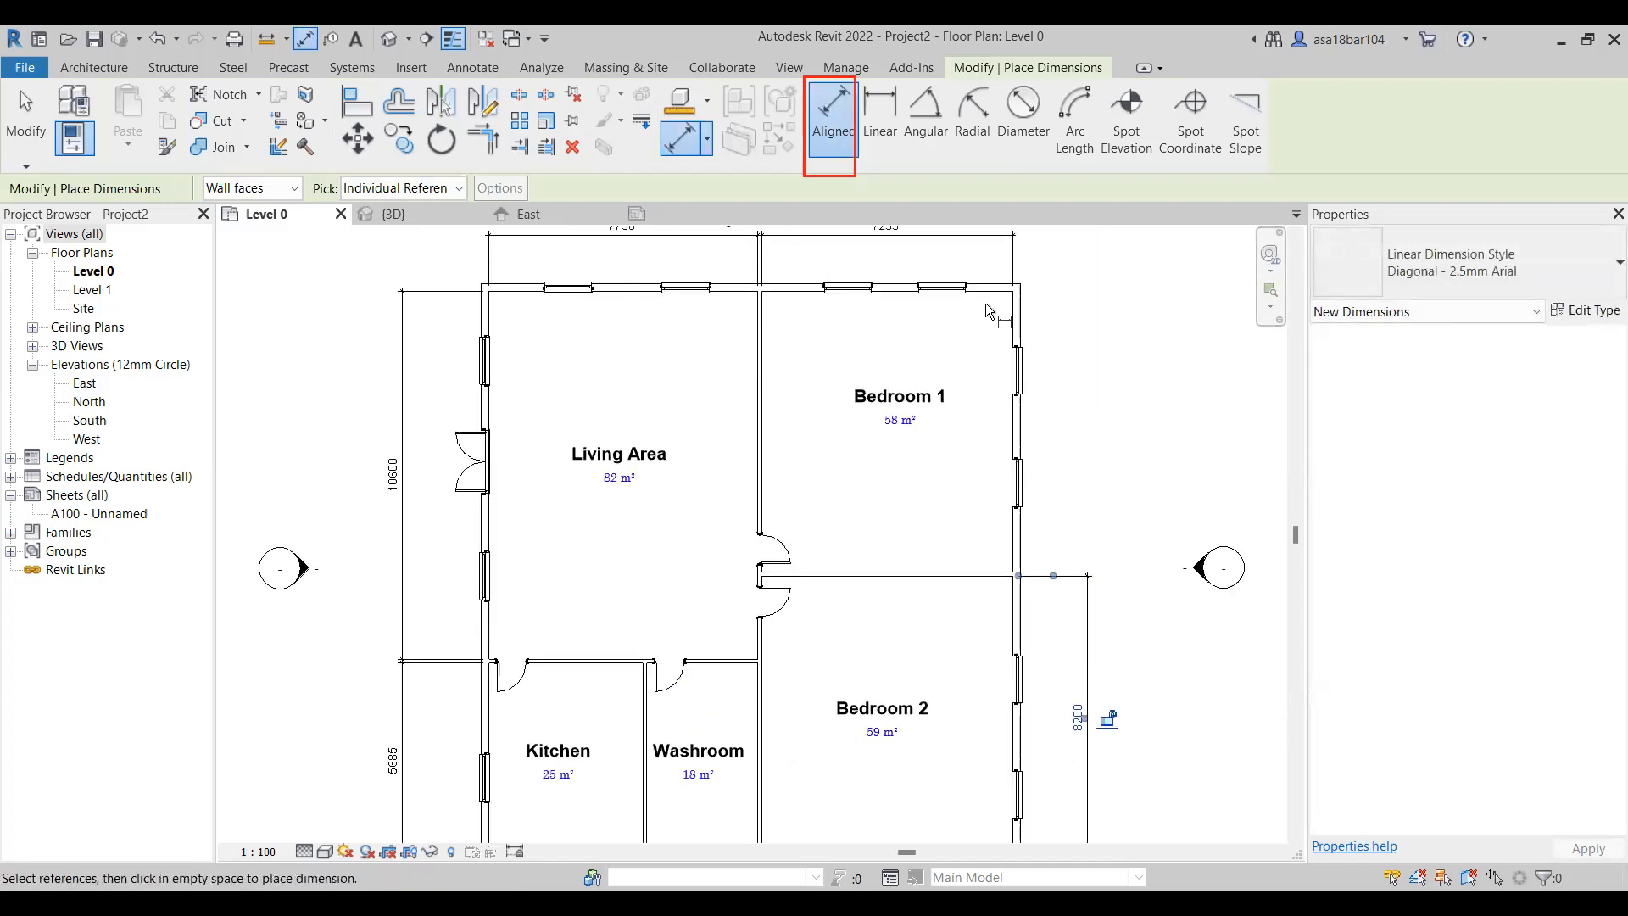
{"action": "left_click", "coordinate": [996, 576]}
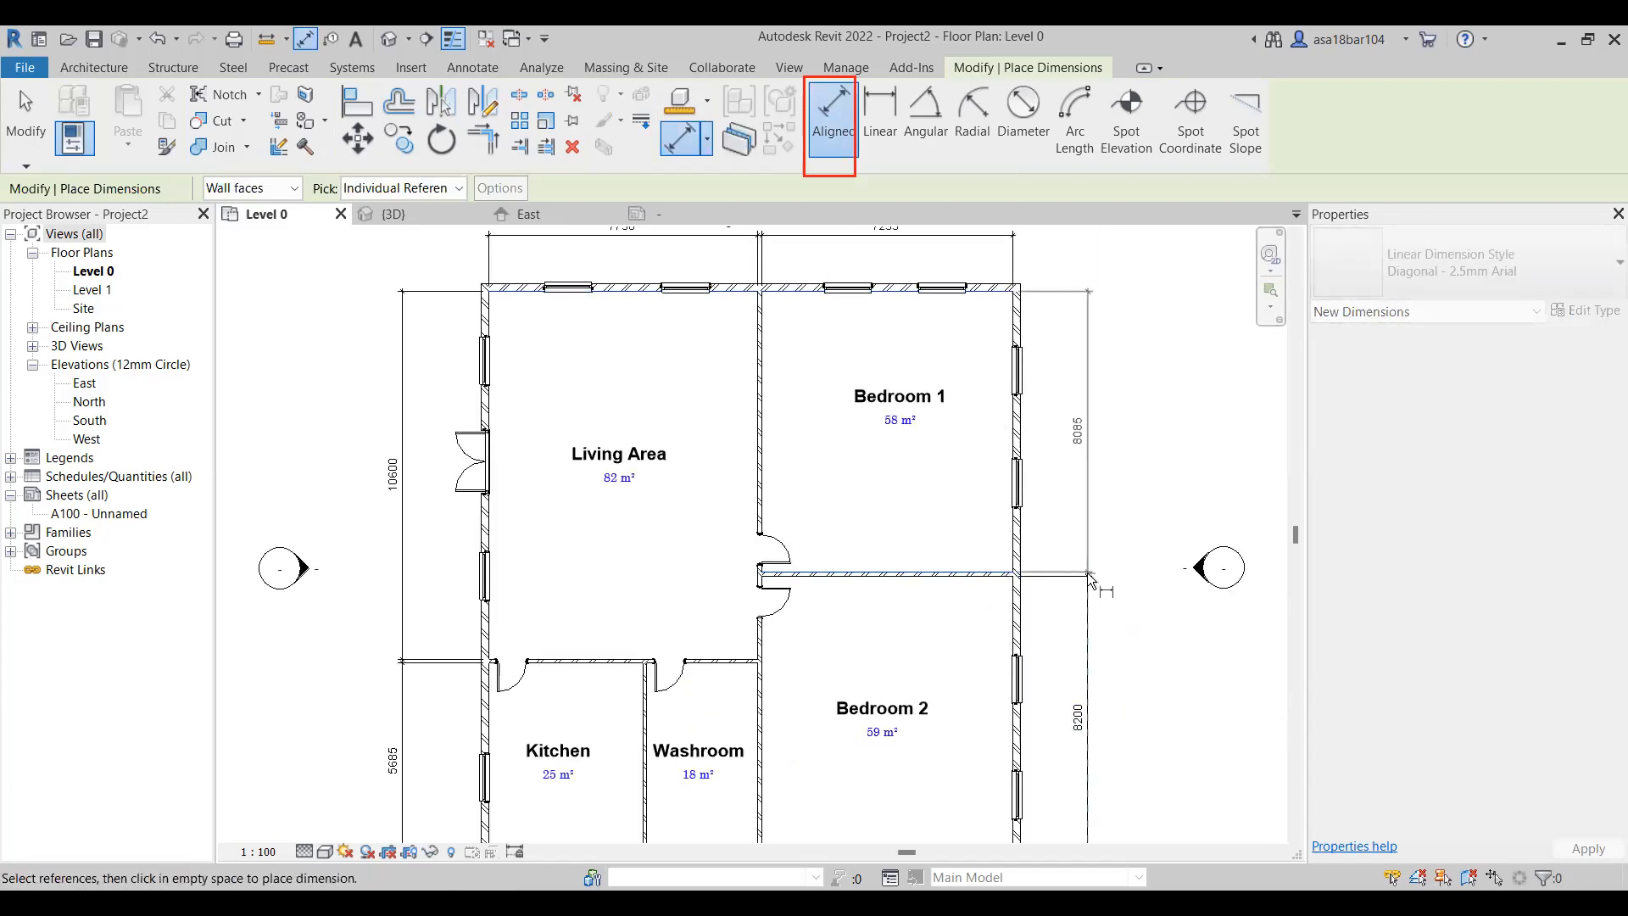
{"action": "left_click", "coordinate": [1100, 430]}
{"action": "scroll", "coordinate": [805, 547], "scroll_direction": "down", "scroll_amount": 2}
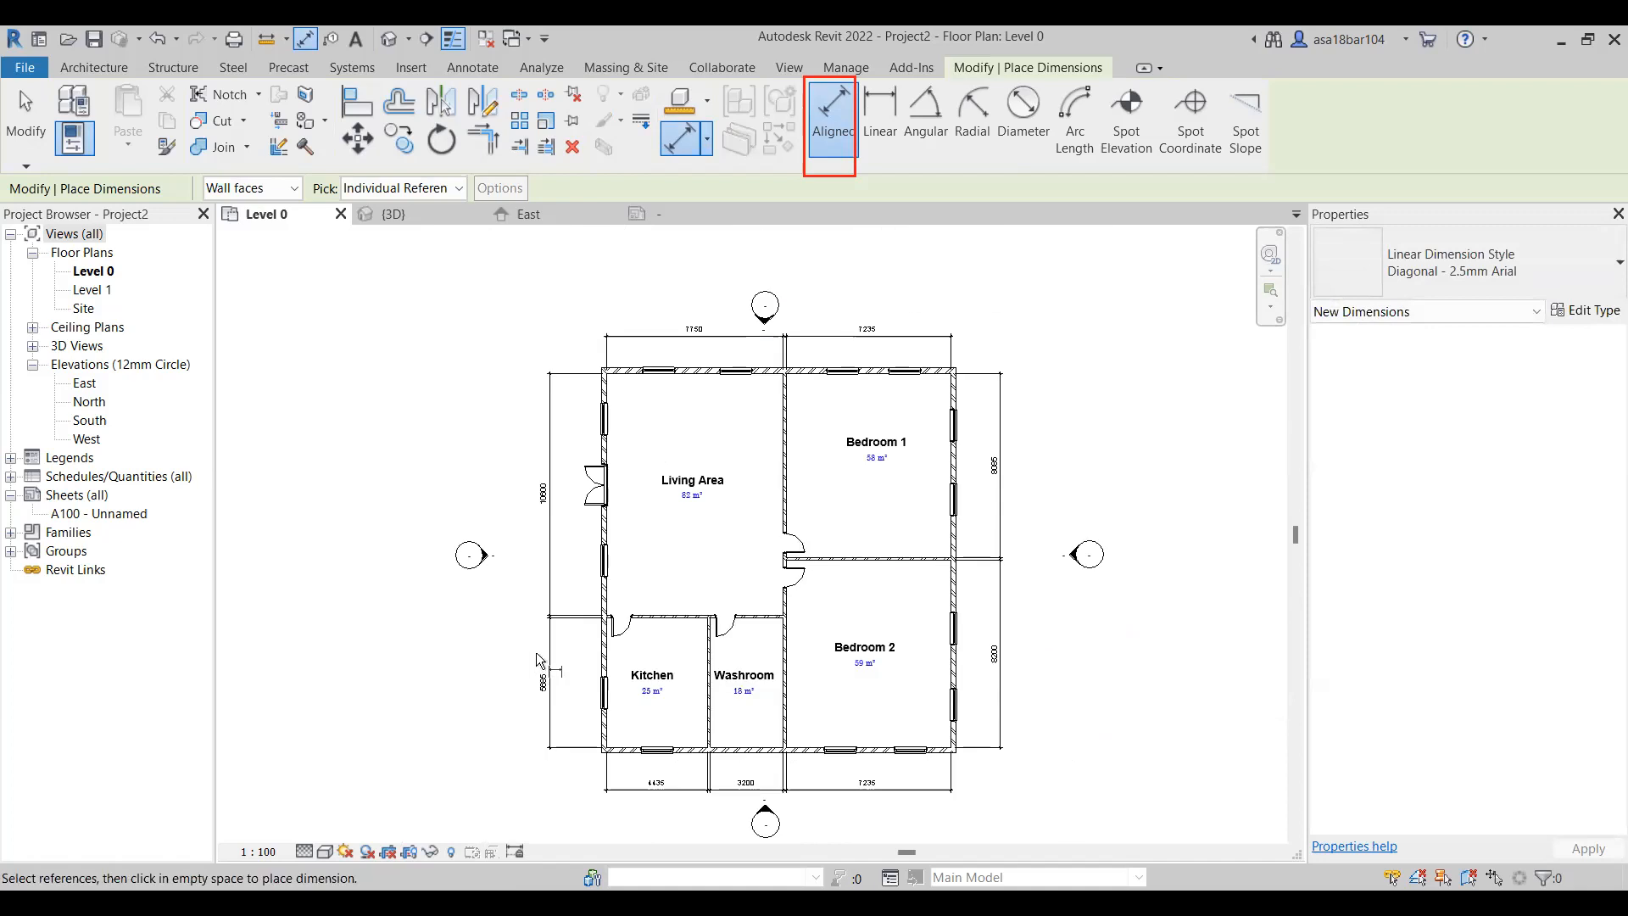
{"action": "scroll", "coordinate": [542, 516], "scroll_direction": "down", "scroll_amount": 1}
{"action": "key", "text": "Escape"}
Change the color of the Diagonal - 2.5mm Arial dimension type to Red
{"action": "scroll", "coordinate": [542, 509], "scroll_direction": "up", "scroll_amount": 2}
{"action": "middle_click_drag", "start_coordinate": [580, 433], "coordinate": [482, 394]}
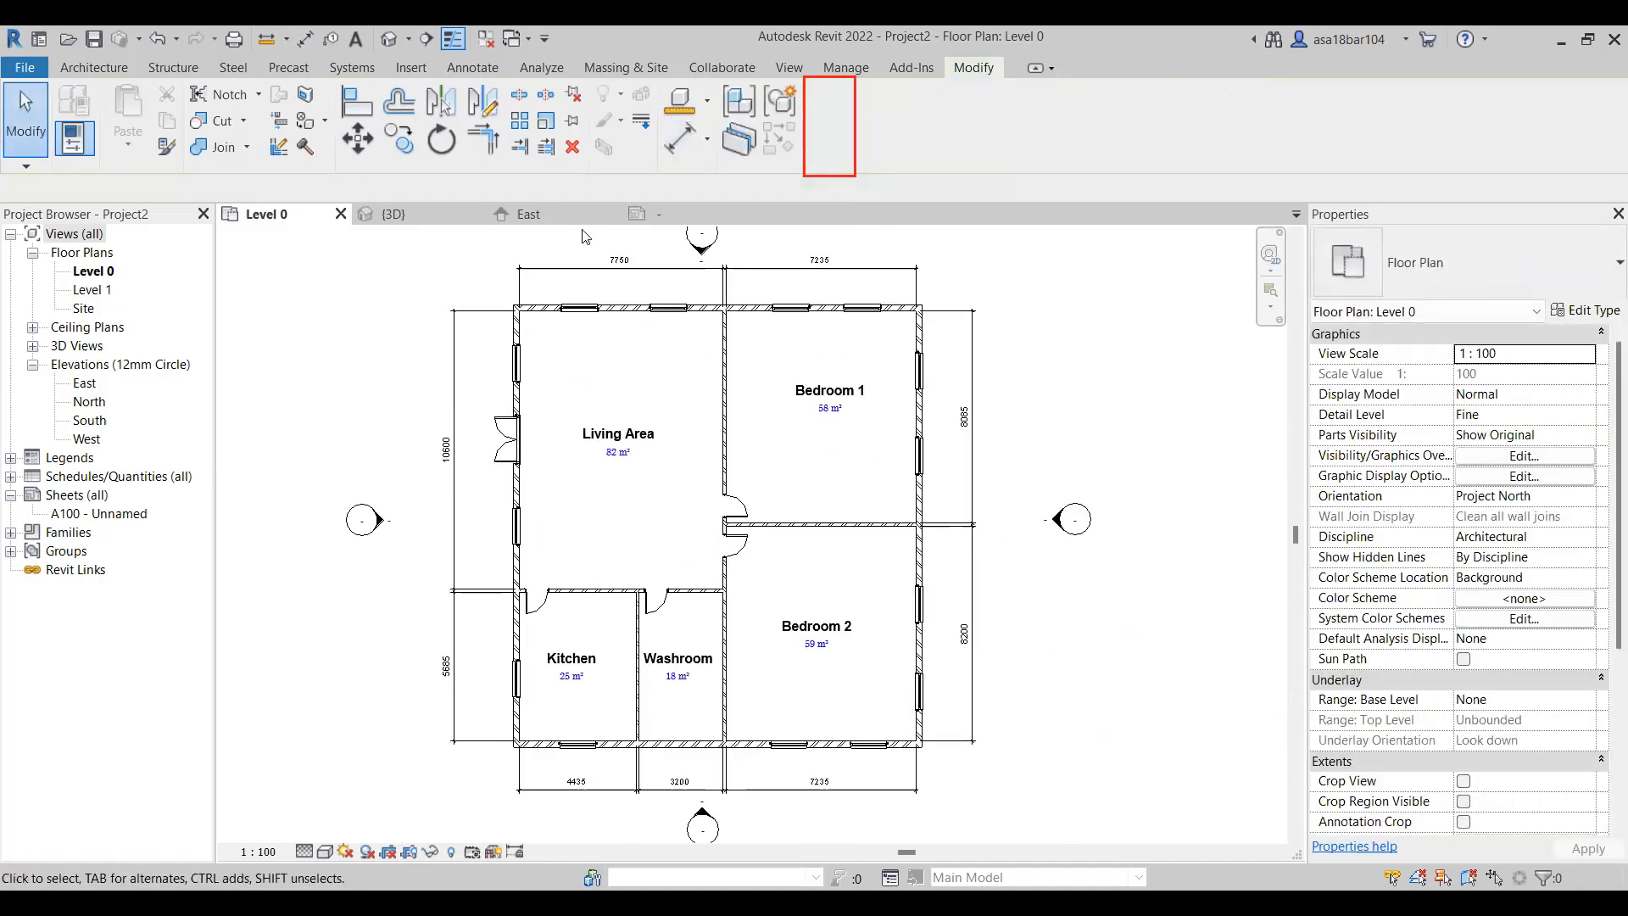
{"action": "left_click", "coordinate": [585, 266]}
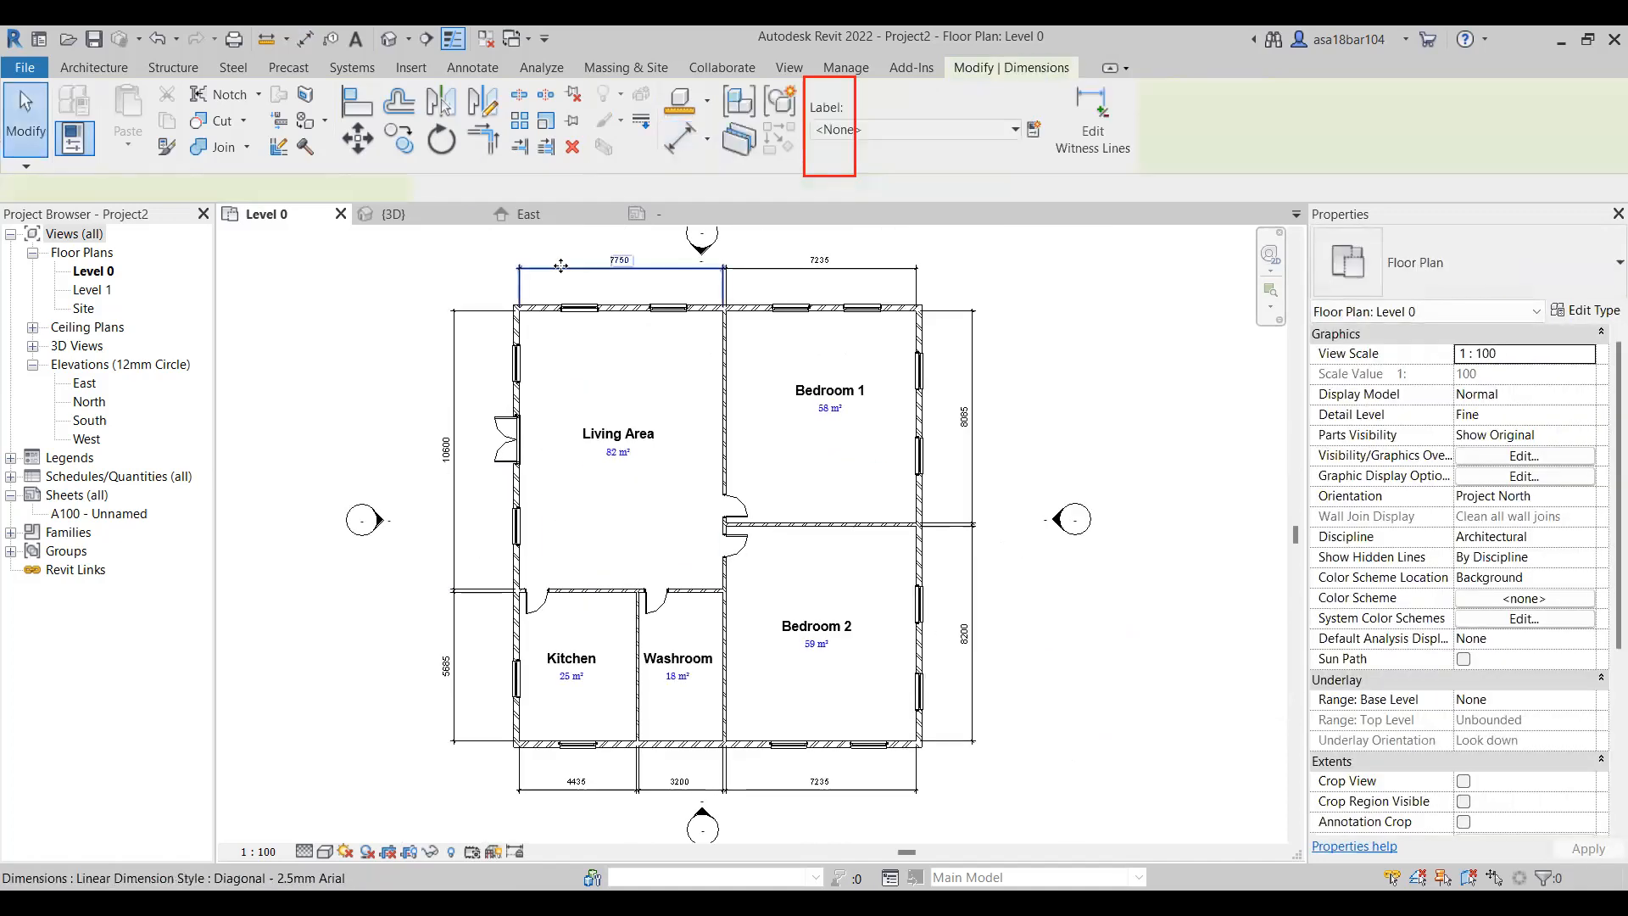
{"action": "left_click", "coordinate": [1584, 310]}
{"action": "left_click", "coordinate": [1189, 393]}
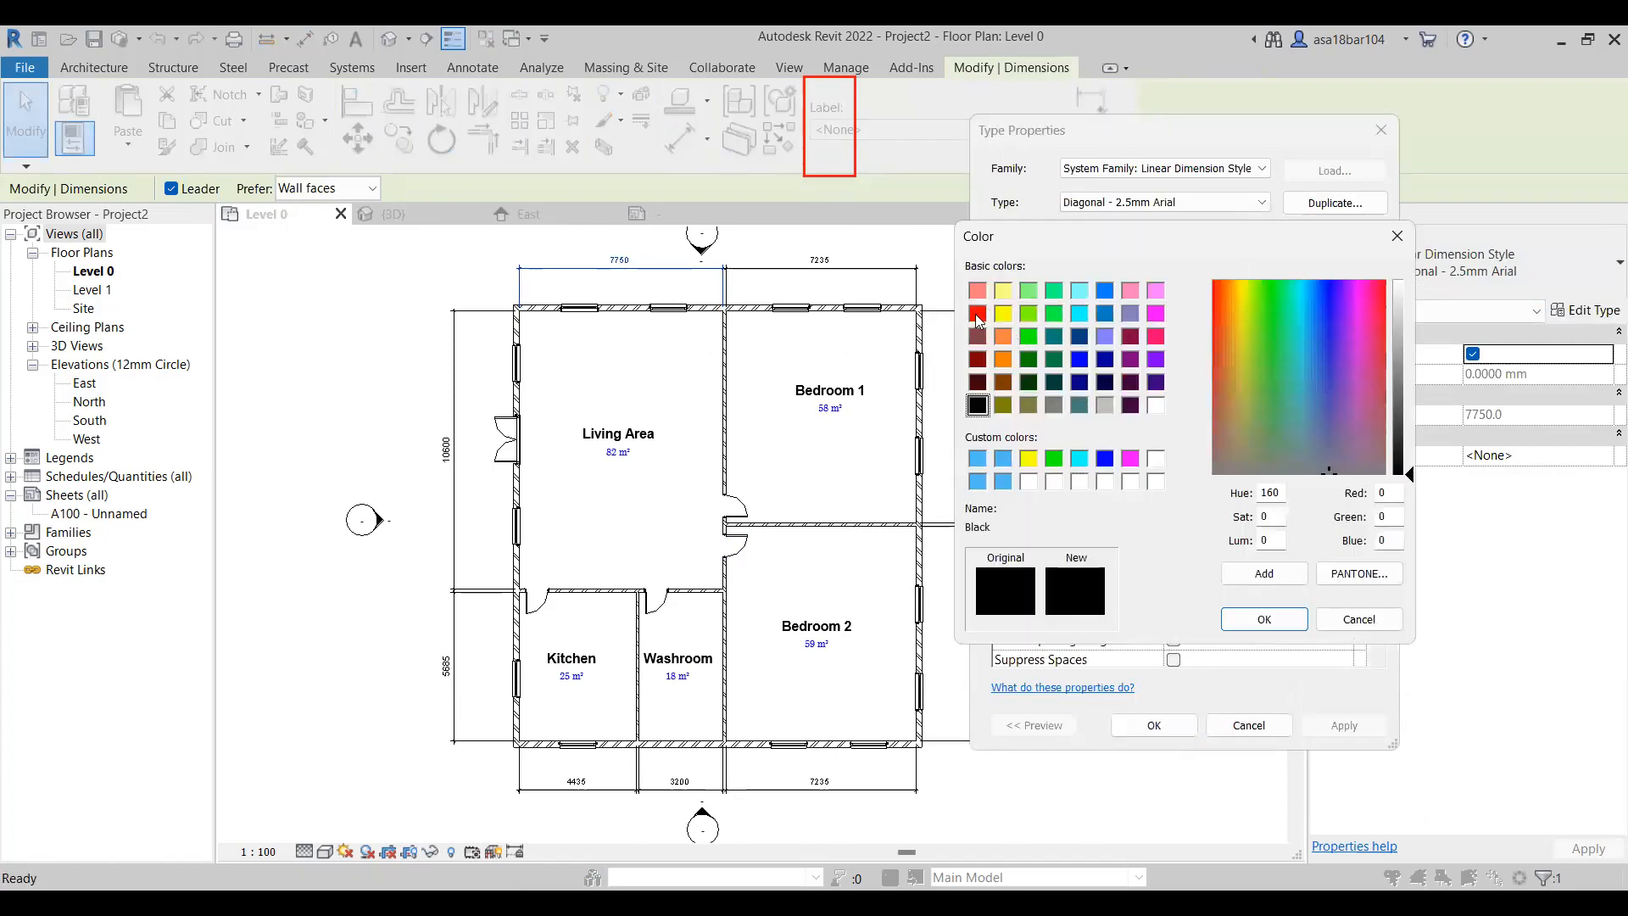
{"action": "left_click", "coordinate": [976, 313]}
{"action": "left_click", "coordinate": [1280, 623]}
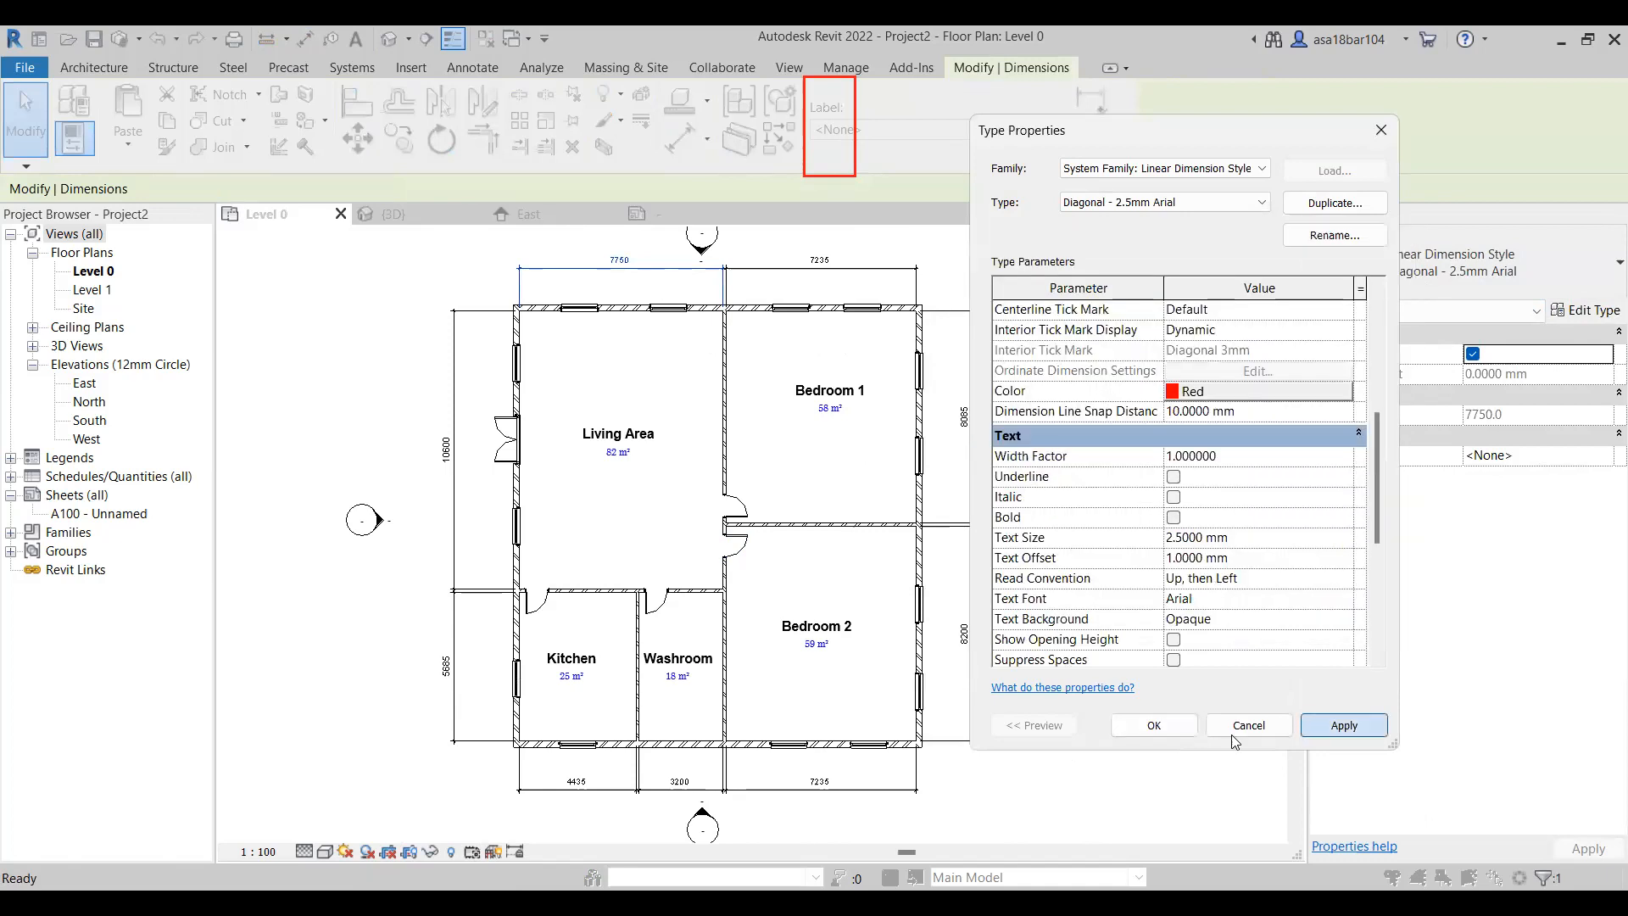
{"action": "left_click", "coordinate": [1159, 723]}
{"action": "left_click", "coordinate": [1009, 303]}
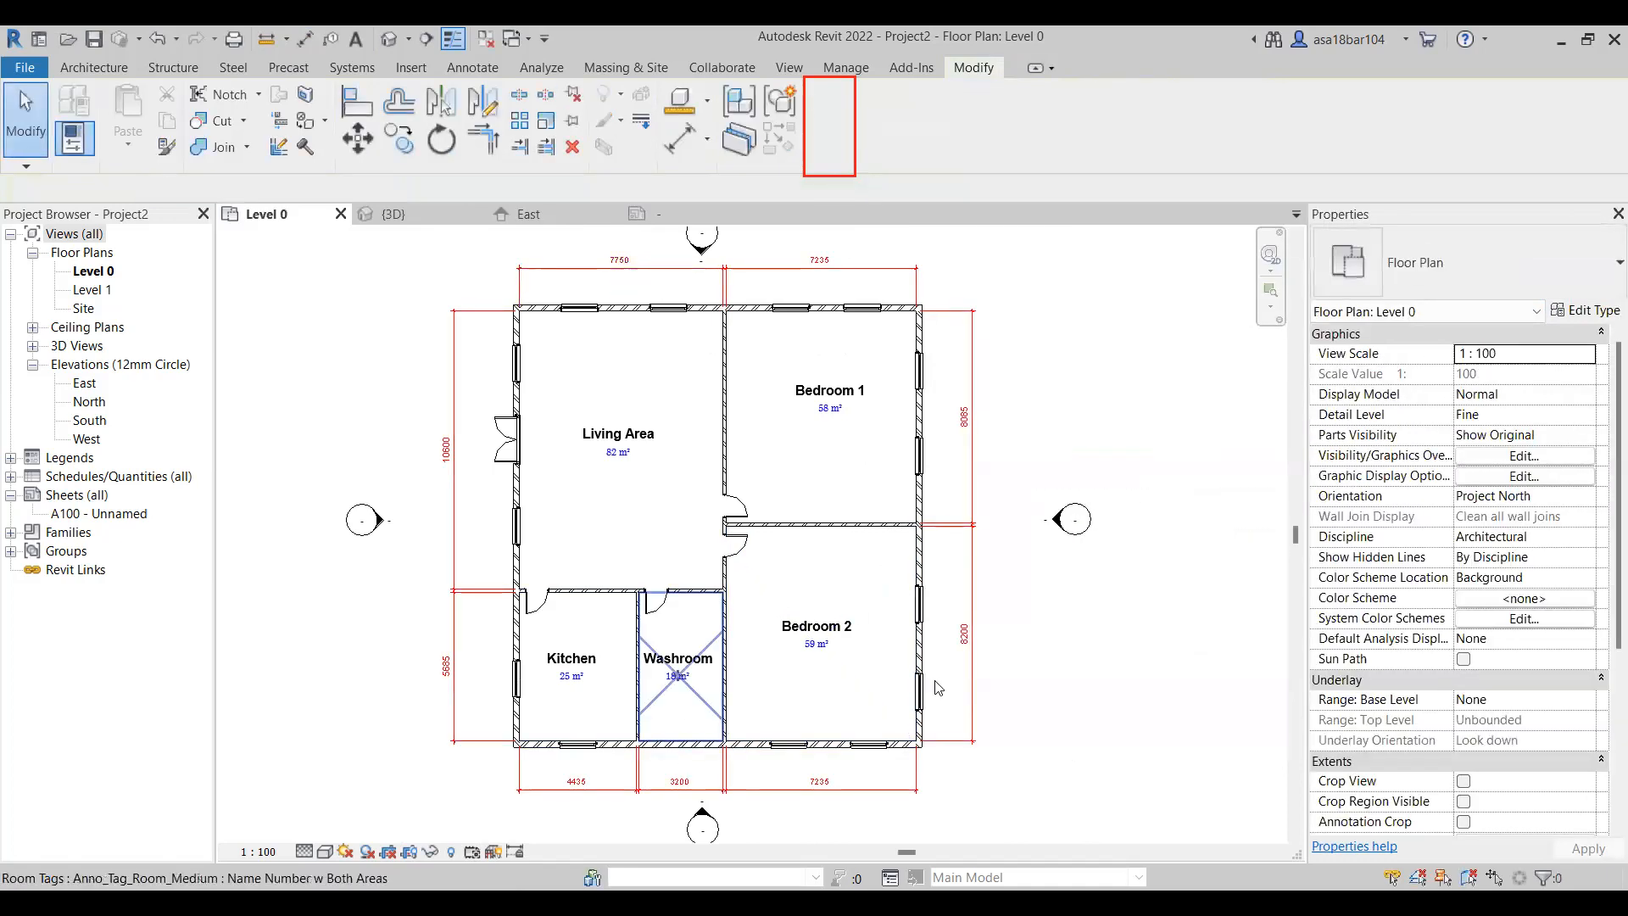
{"action": "scroll", "coordinate": [871, 414], "scroll_direction": "down", "scroll_amount": 1}
{"action": "scroll", "coordinate": [750, 522], "scroll_direction": "up", "scroll_amount": 1}
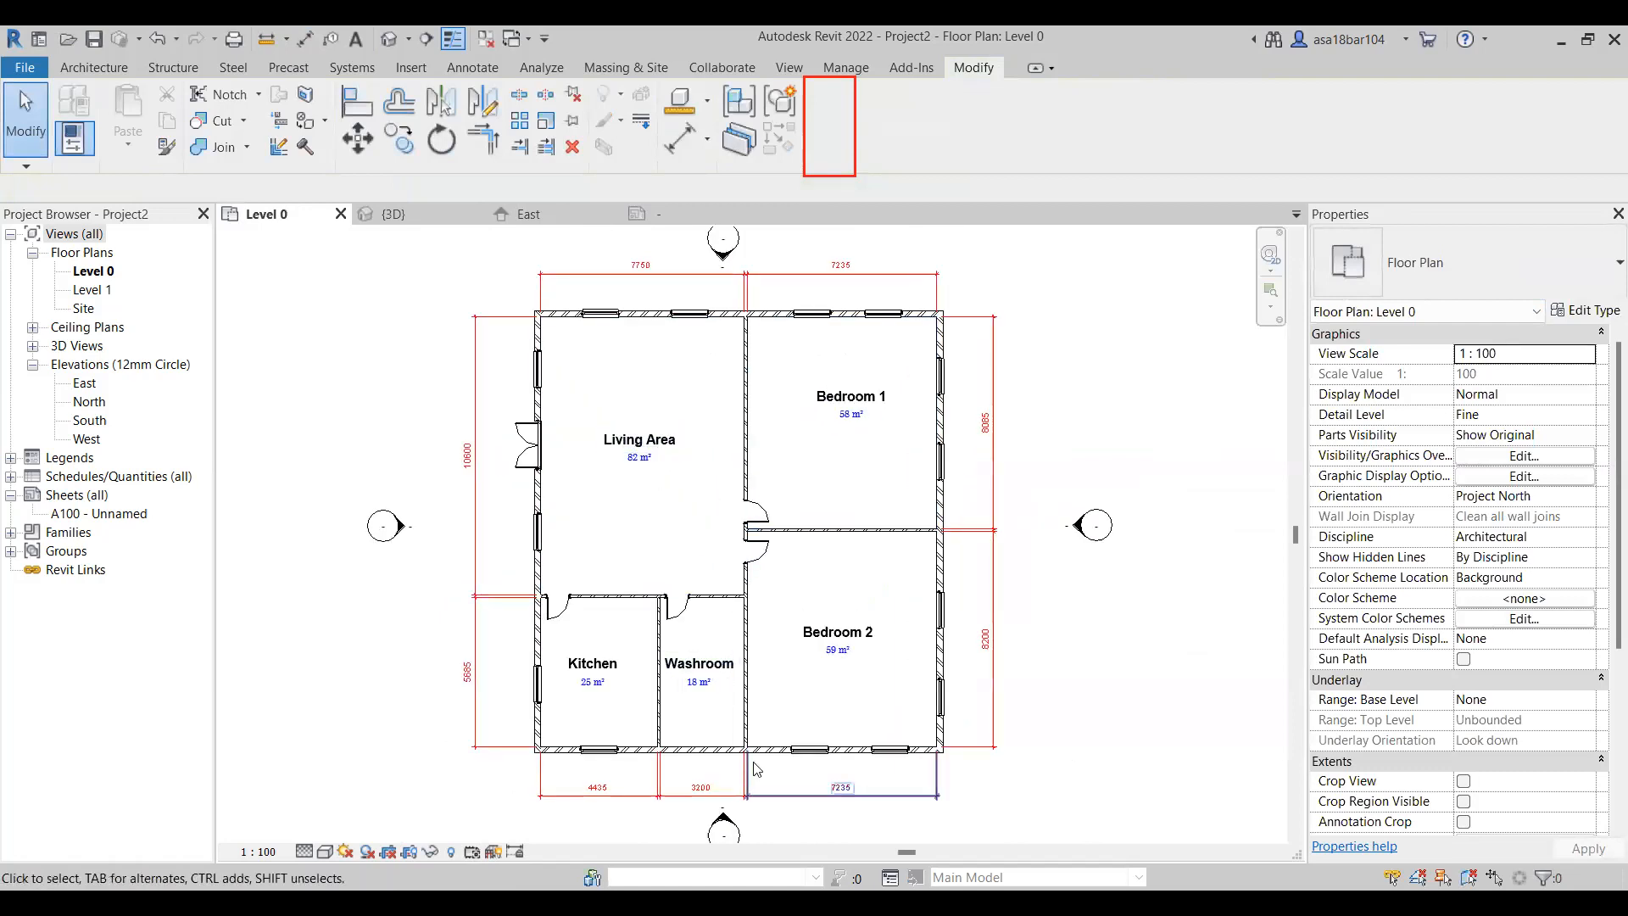
{"action": "scroll", "coordinate": [757, 769], "scroll_direction": "down", "scroll_amount": 1}
{"action": "scroll", "coordinate": [976, 577], "scroll_direction": "up", "scroll_amount": 1}
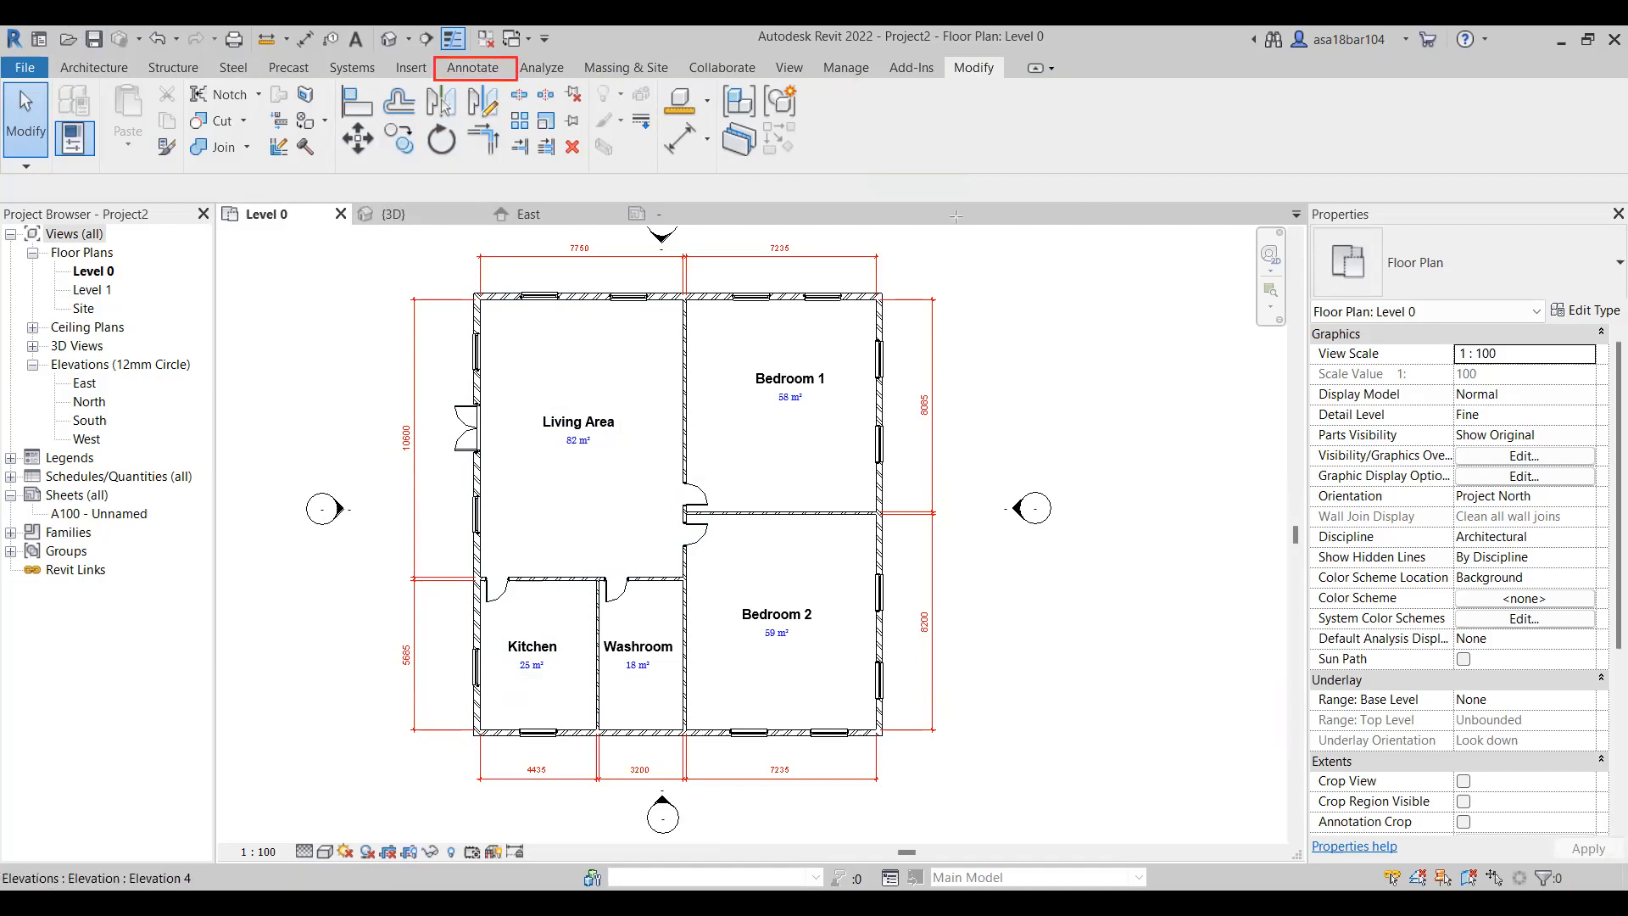
Tag all untagged doors in the current view with the Anno_Tag_Door : Number only tag
{"action": "left_click", "coordinate": [490, 72]}
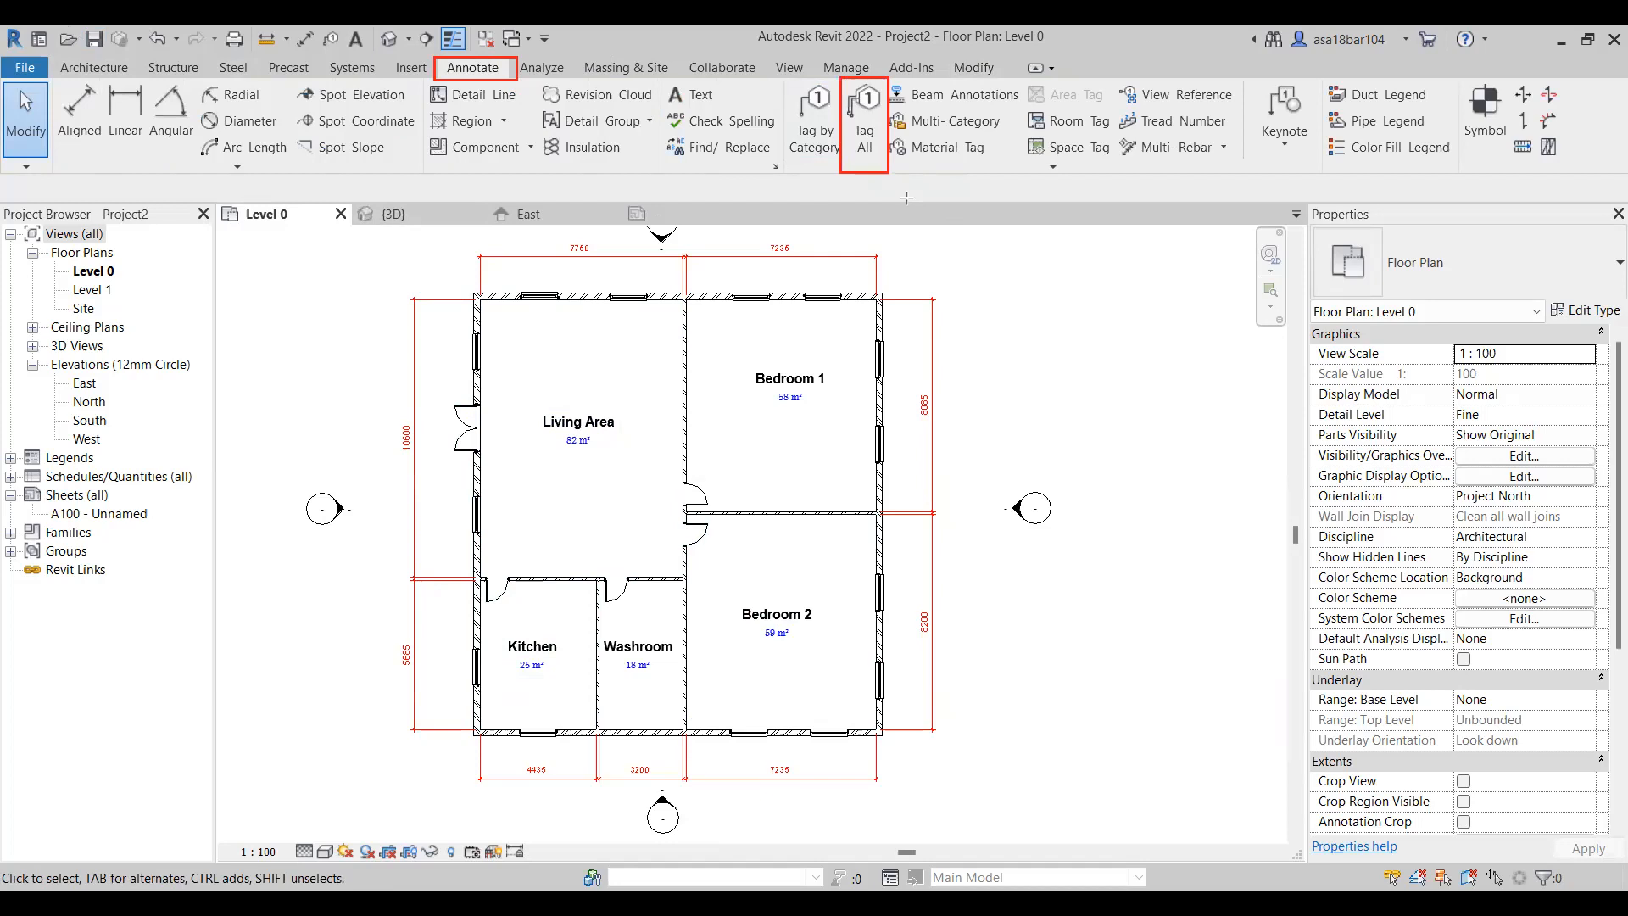
{"action": "left_click", "coordinate": [866, 146]}
{"action": "left_click", "coordinate": [997, 307]}
{"action": "scroll", "coordinate": [1068, 360], "scroll_direction": "down", "scroll_amount": 1}
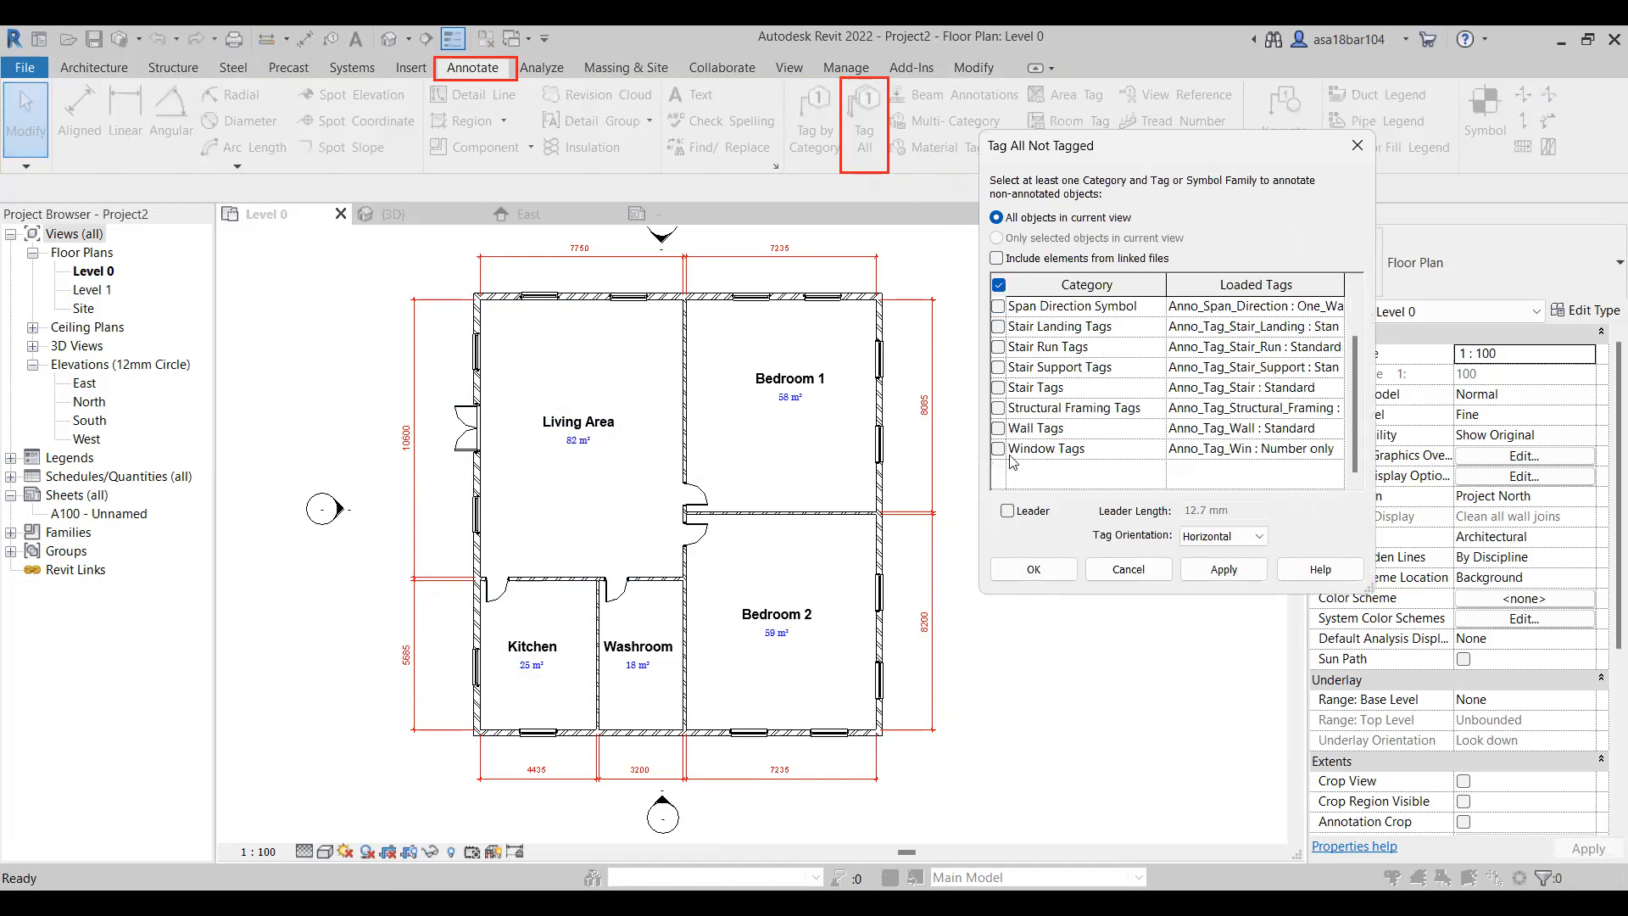
{"action": "scroll", "coordinate": [1011, 462], "scroll_direction": "up", "scroll_amount": 1}
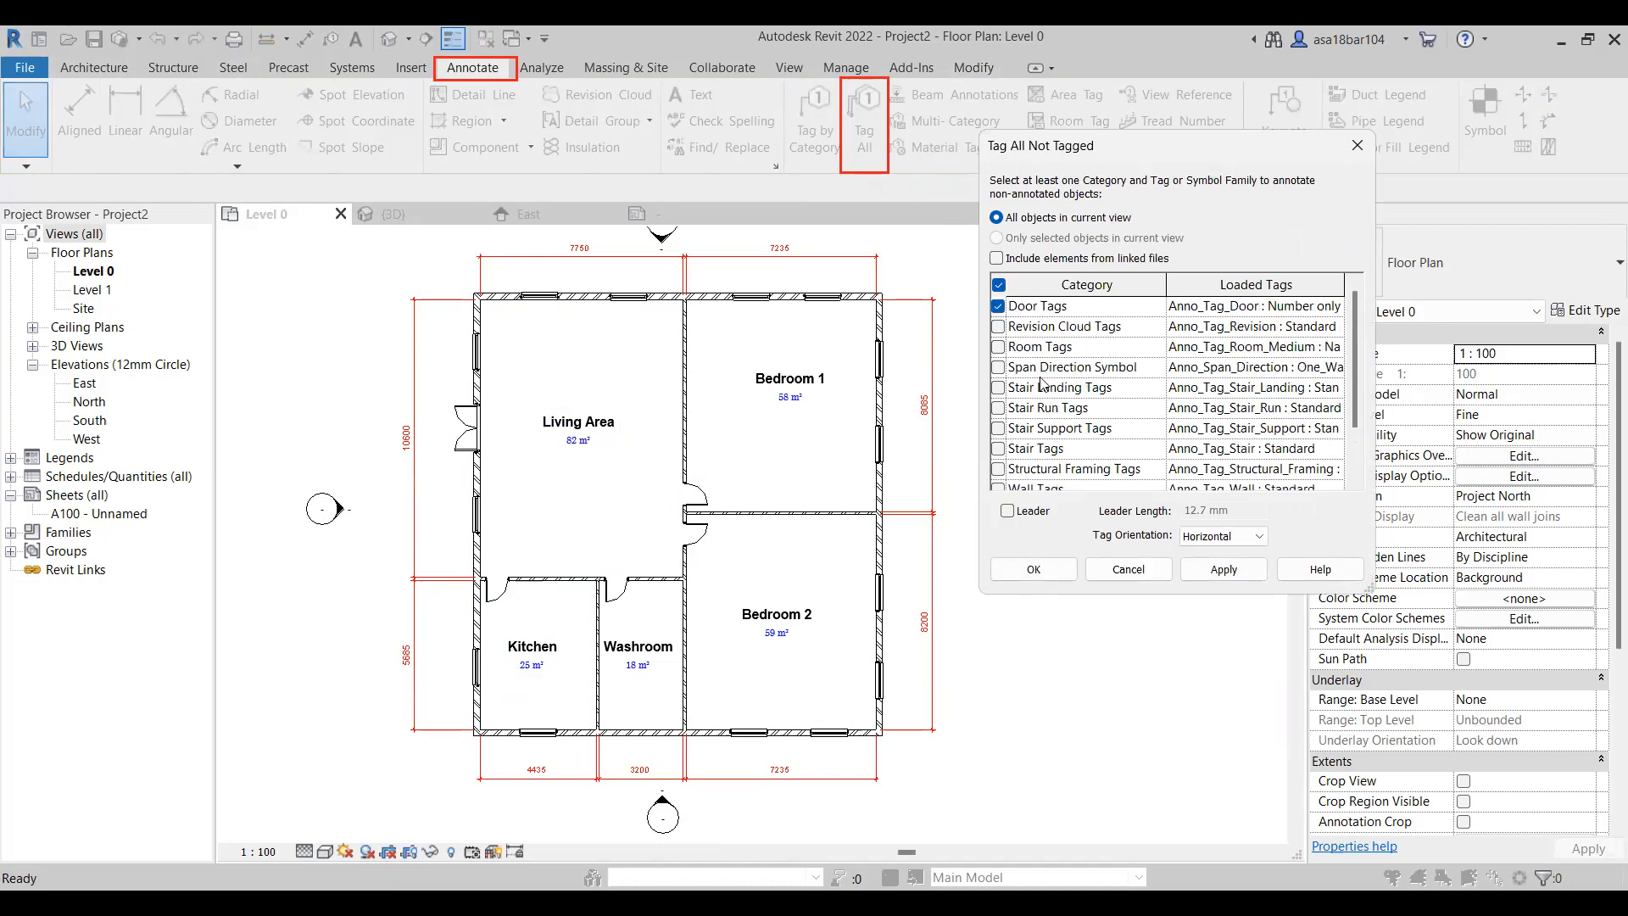
{"action": "left_click", "coordinate": [1033, 569]}
{"action": "scroll", "coordinate": [470, 581], "scroll_direction": "up", "scroll_amount": 2}
{"action": "scroll", "coordinate": [526, 255], "scroll_direction": "up", "scroll_amount": 2}
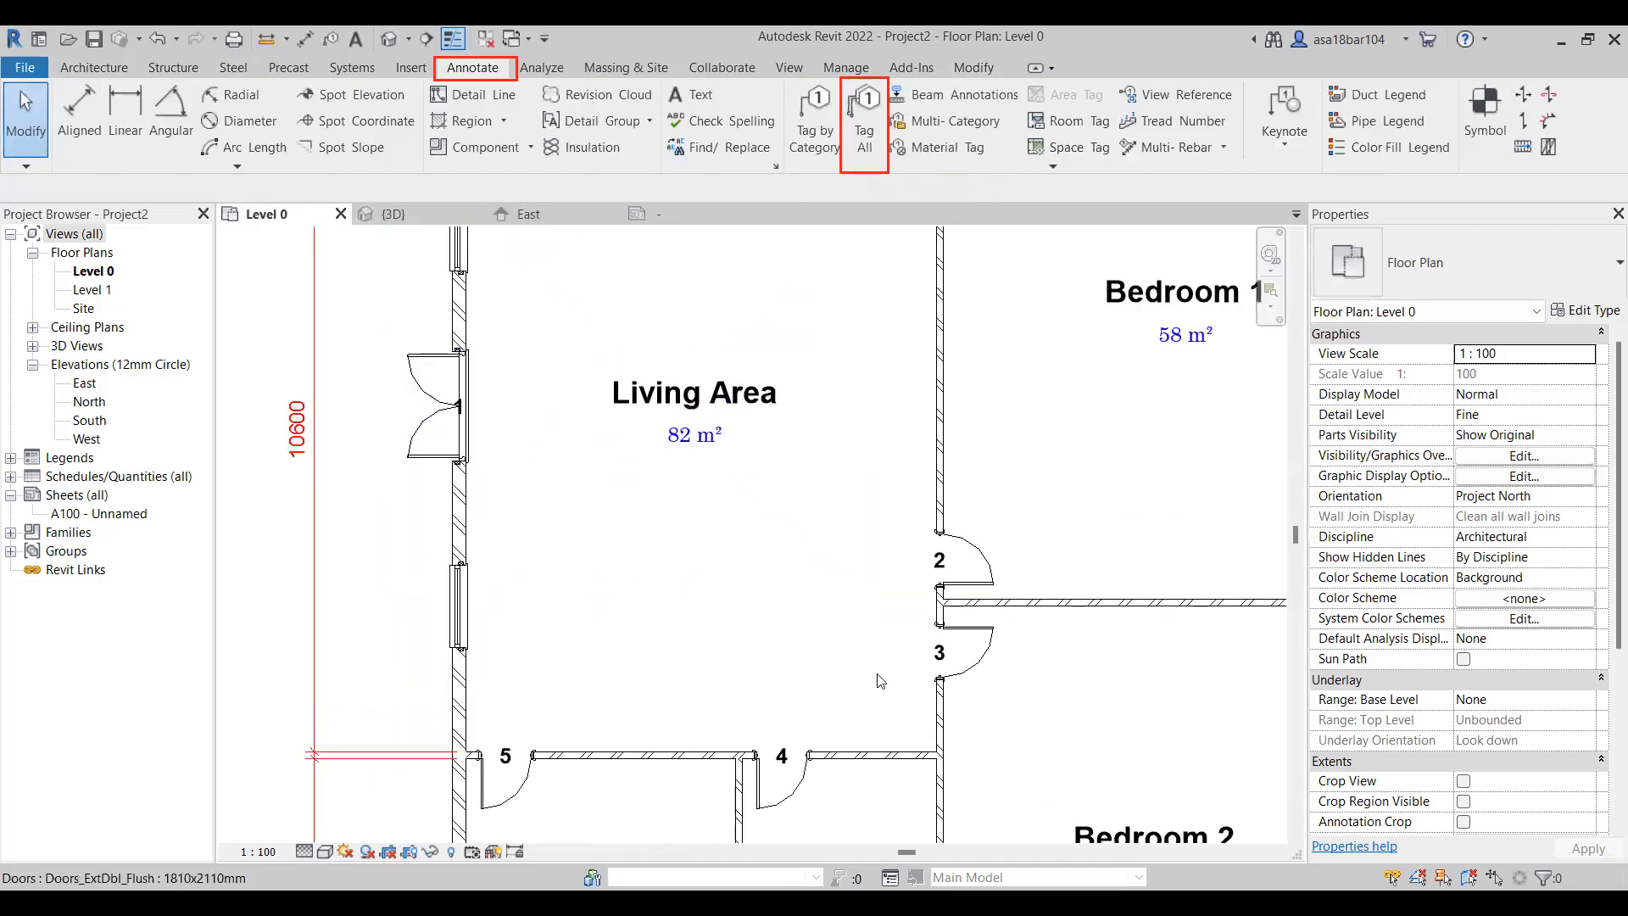
{"action": "scroll", "coordinate": [659, 338], "scroll_direction": "down", "scroll_amount": 4}
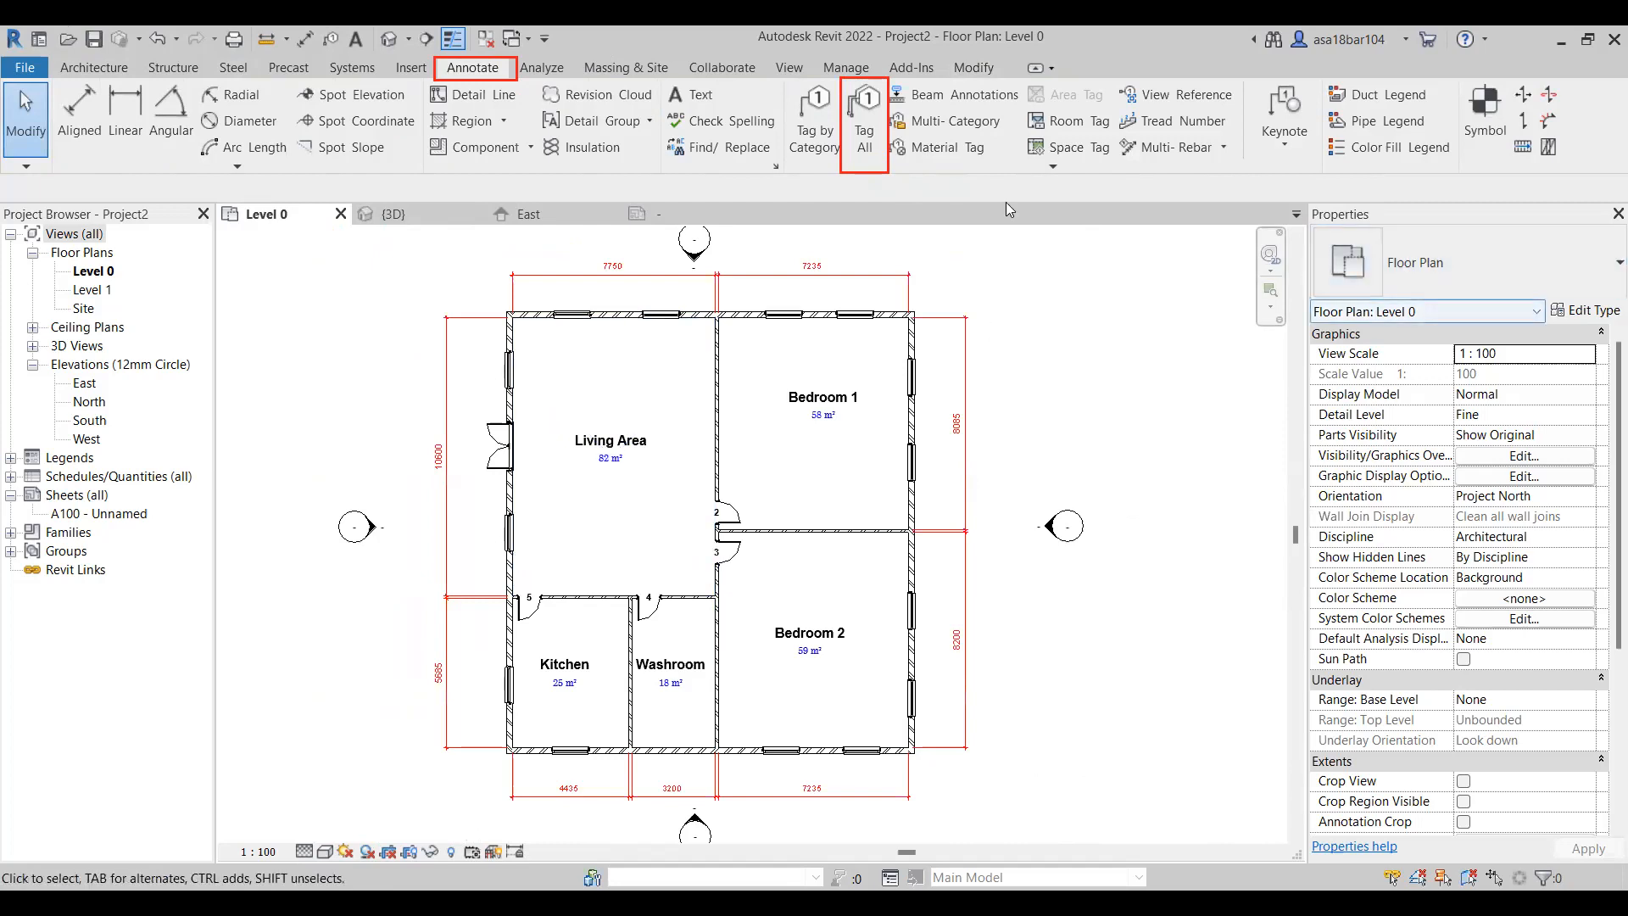
Tag all untagged windows in the current view with the Anno_Tag_Win : Number only tag
{"action": "left_click", "coordinate": [876, 132]}
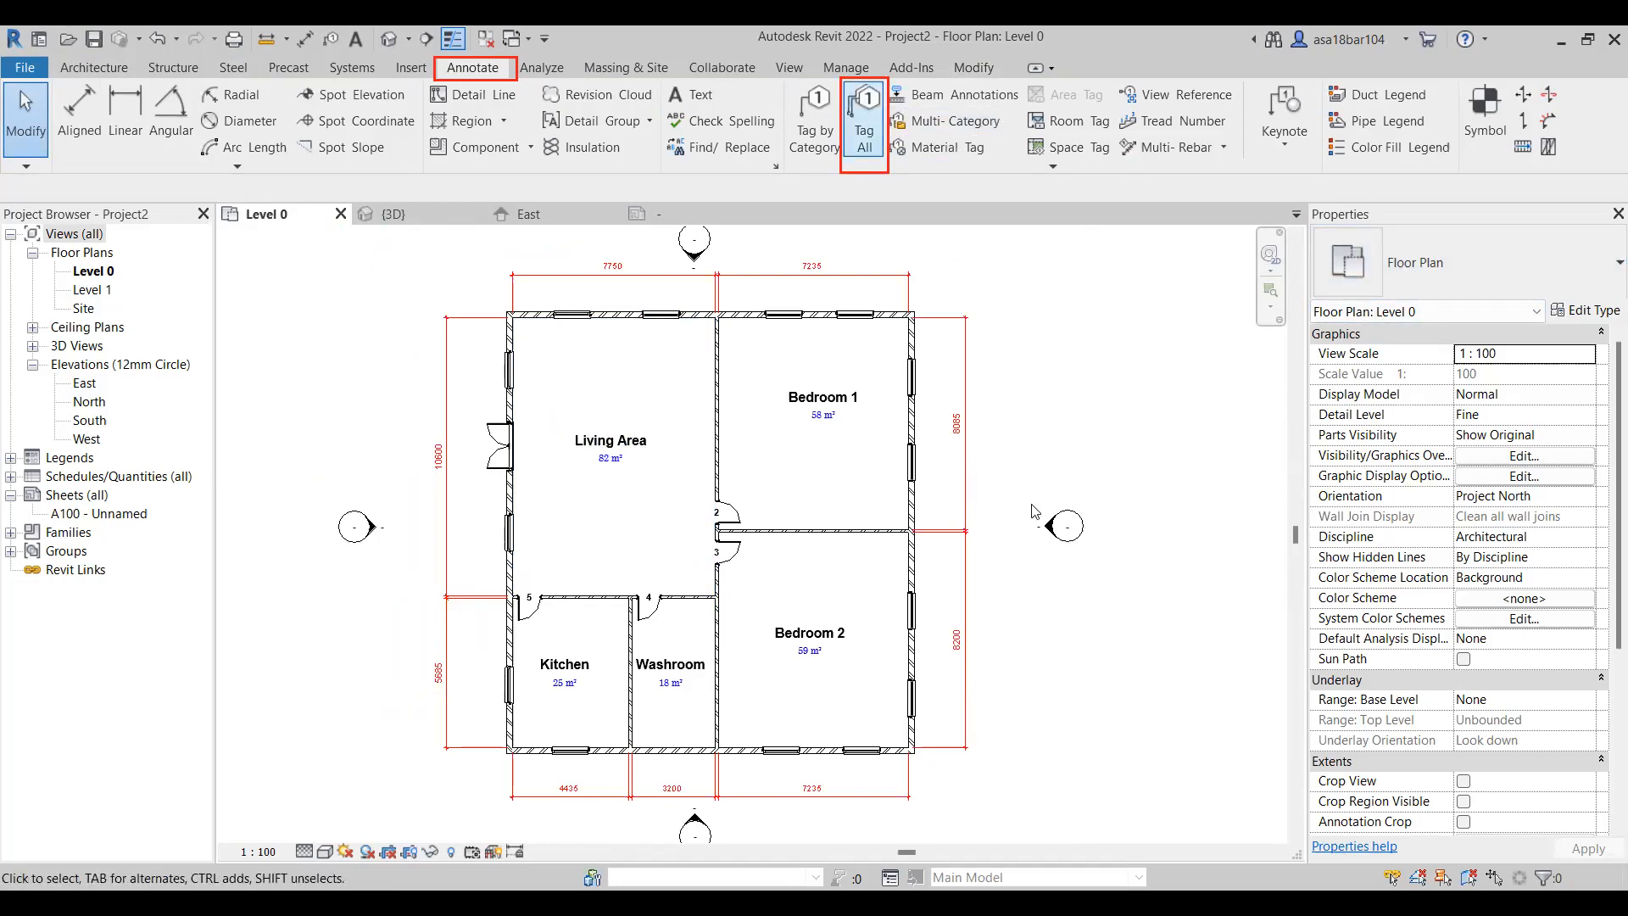
{"action": "left_click", "coordinate": [1027, 448]}
{"action": "left_click", "coordinate": [1223, 569]}
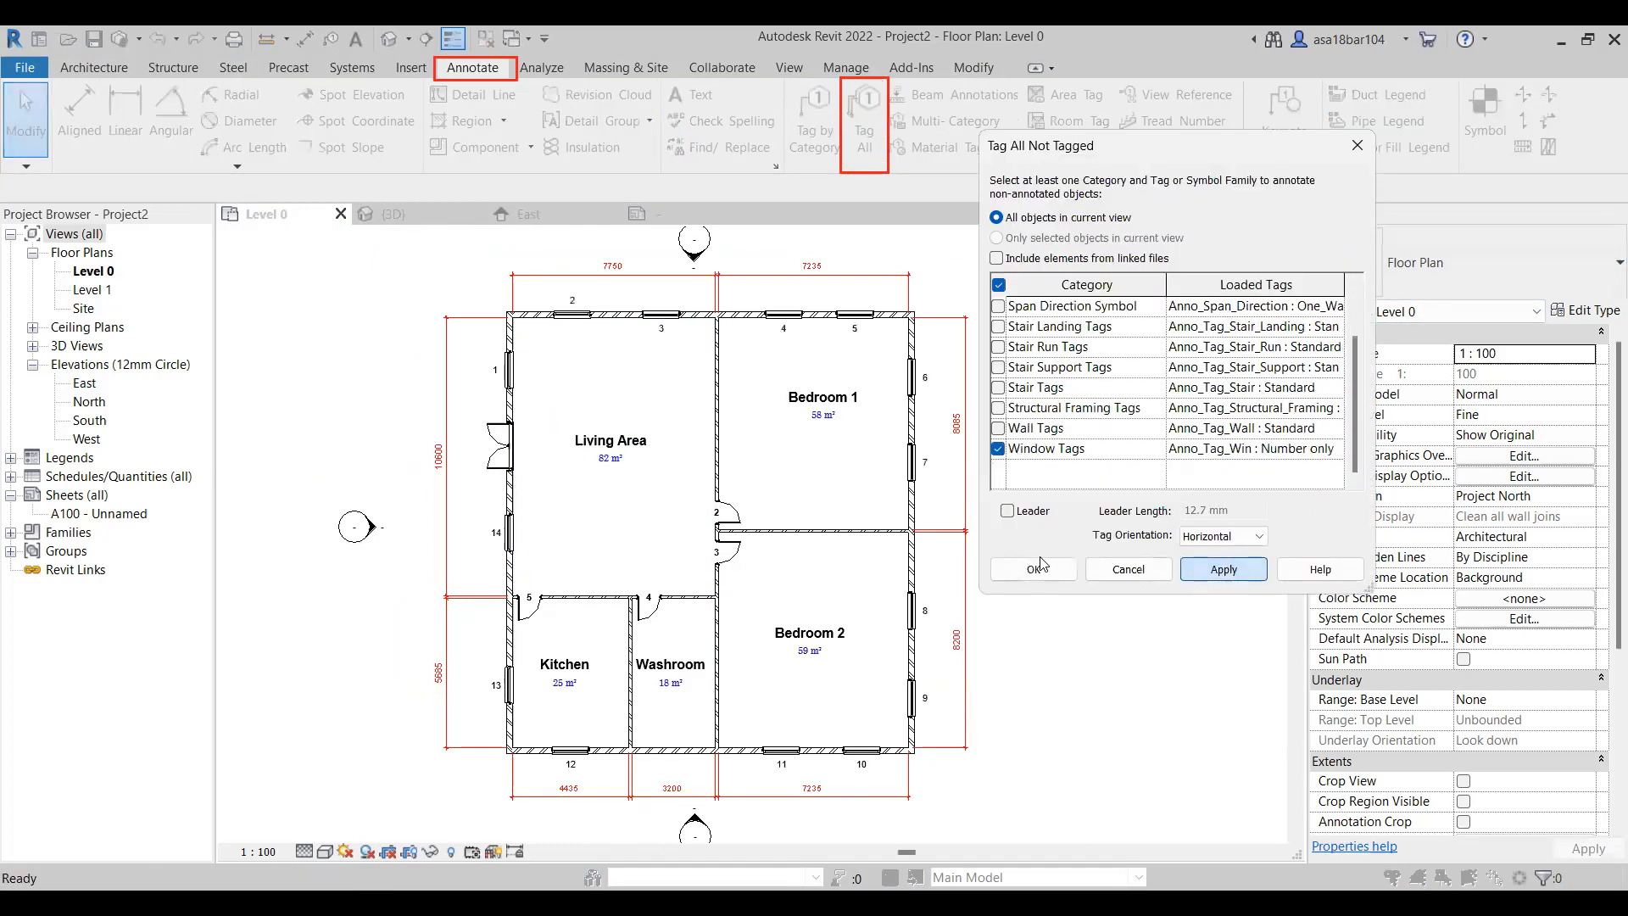
{"action": "left_click", "coordinate": [1033, 569]}
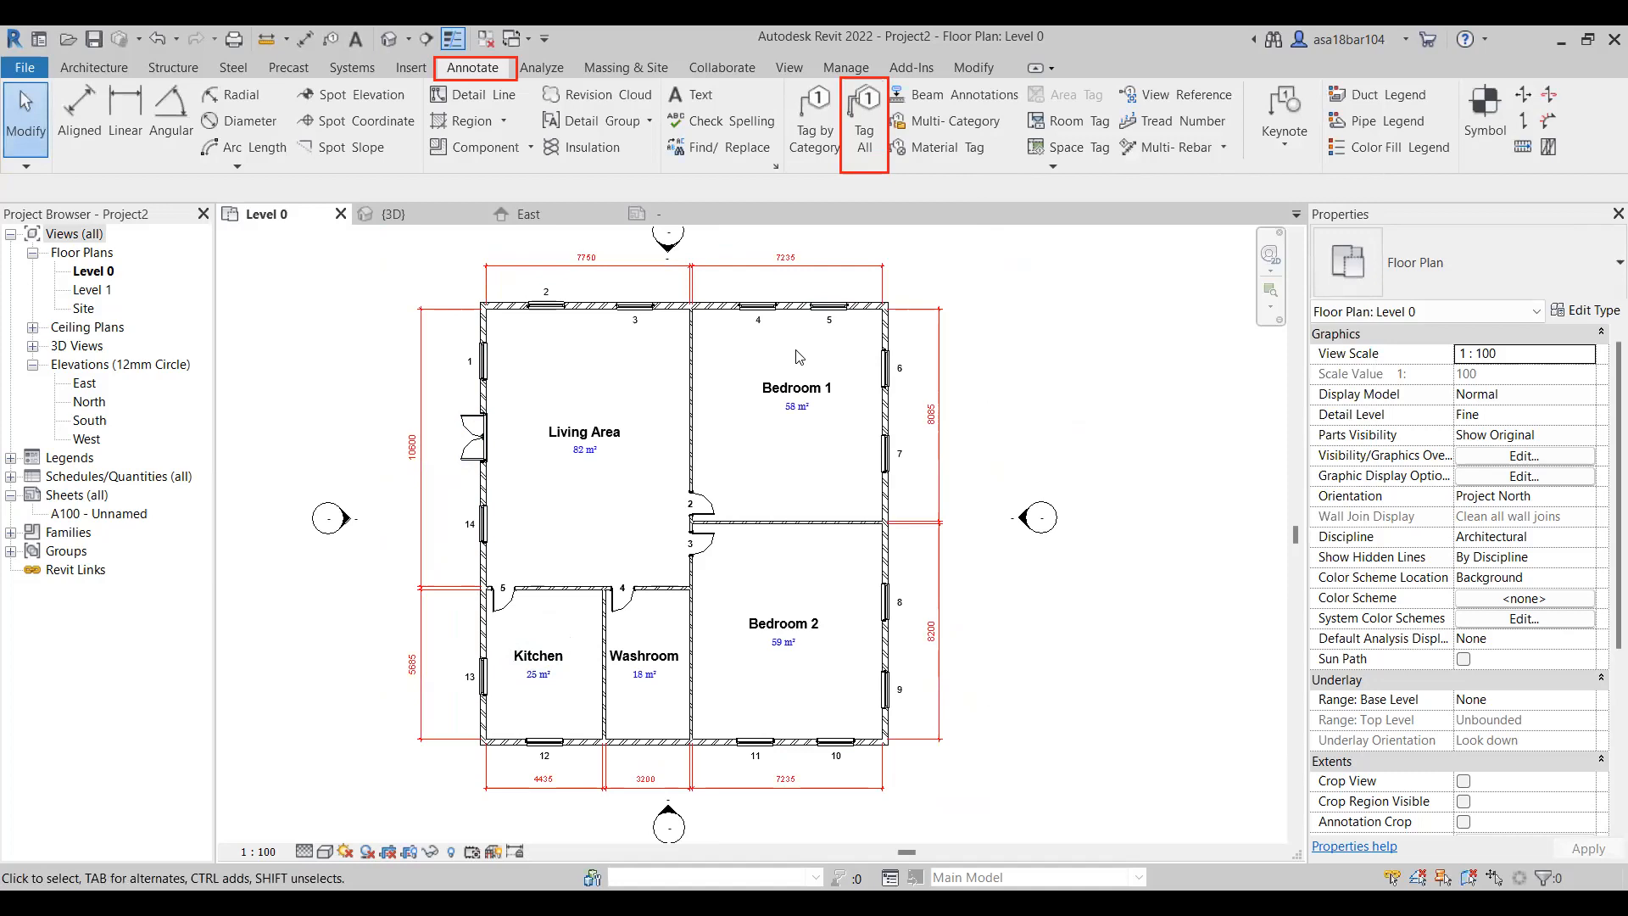
Turn on Vis Boxed Surround for the Anno_Tag_Win : Number only window tag type
{"action": "left_click", "coordinate": [758, 322]}
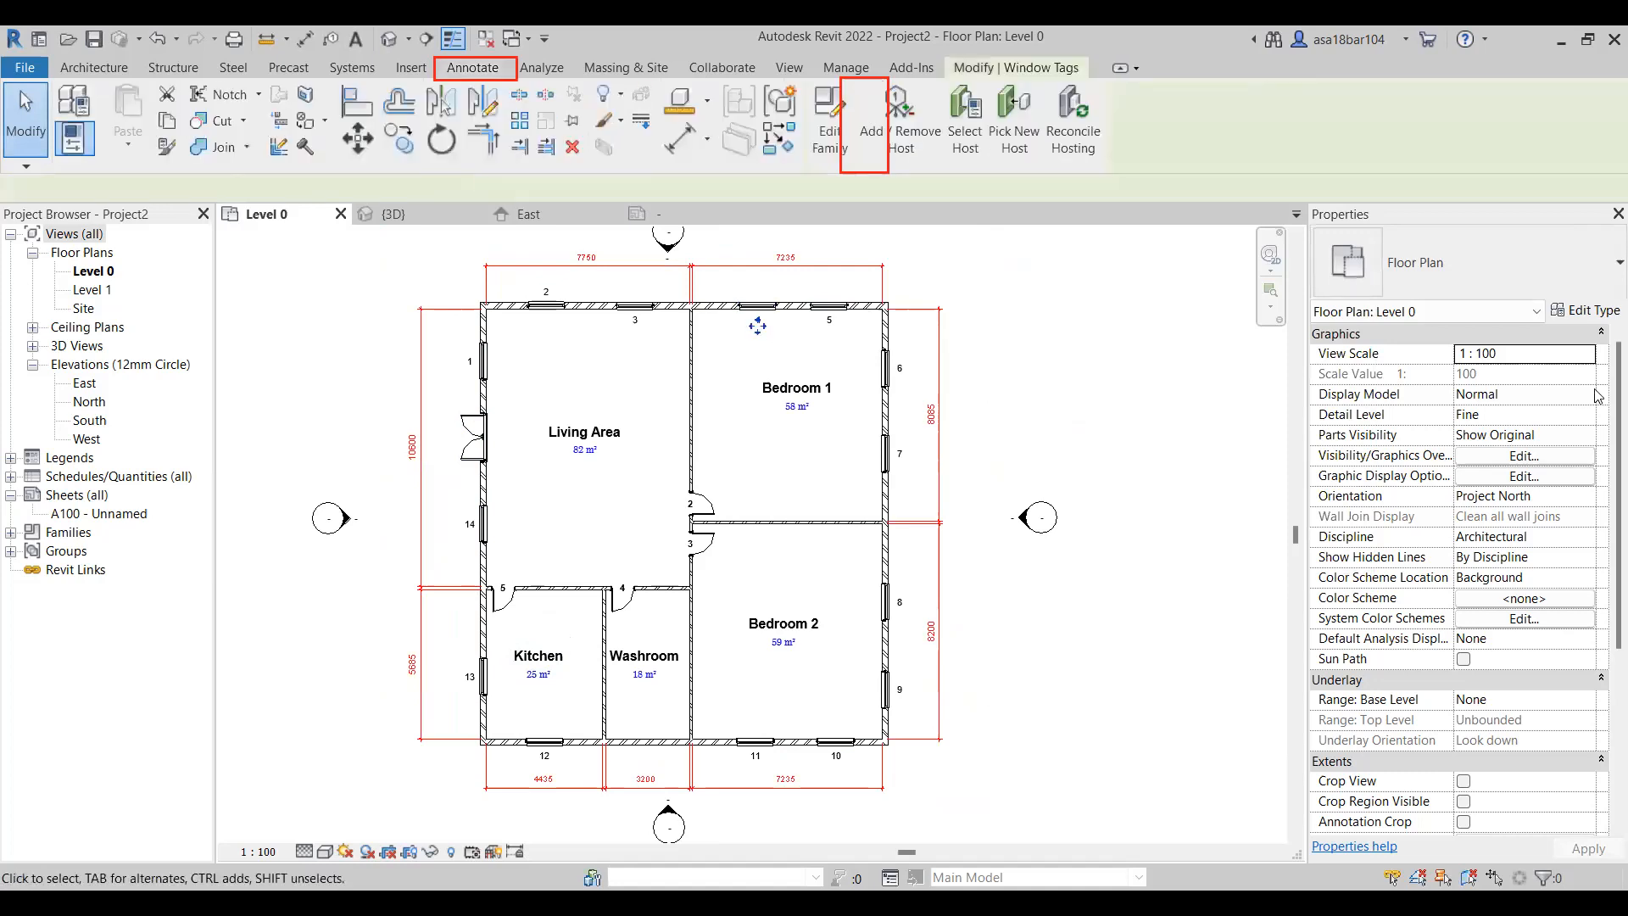
{"action": "left_click", "coordinate": [1587, 312]}
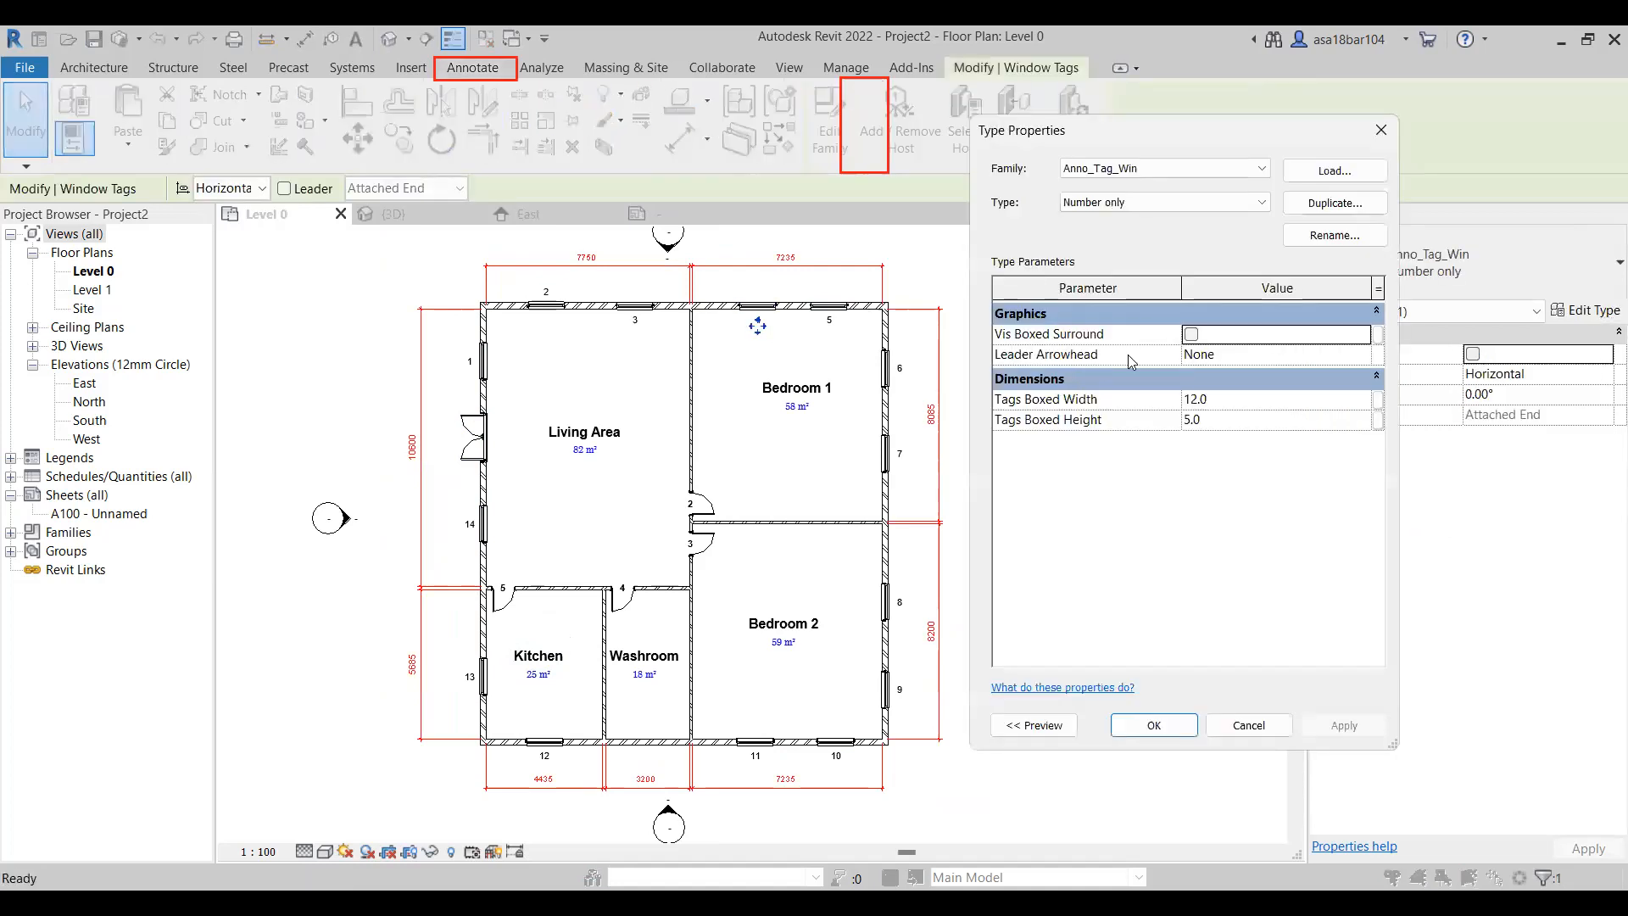
{"action": "left_click", "coordinate": [1193, 334]}
{"action": "left_click", "coordinate": [1348, 725]}
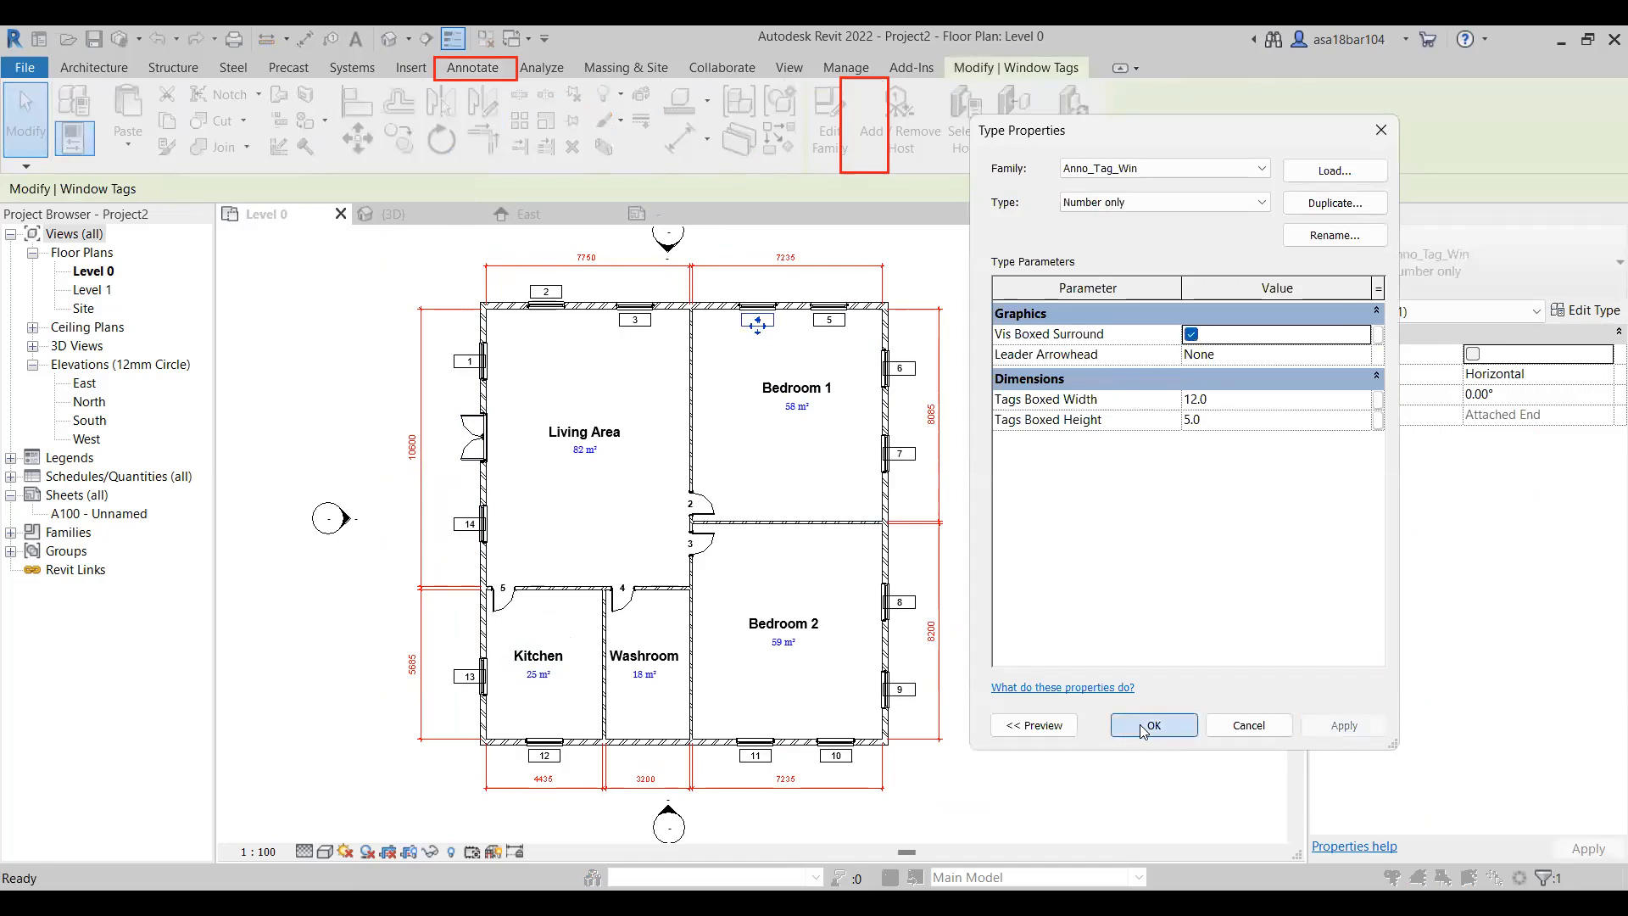
{"action": "left_click", "coordinate": [1145, 726]}
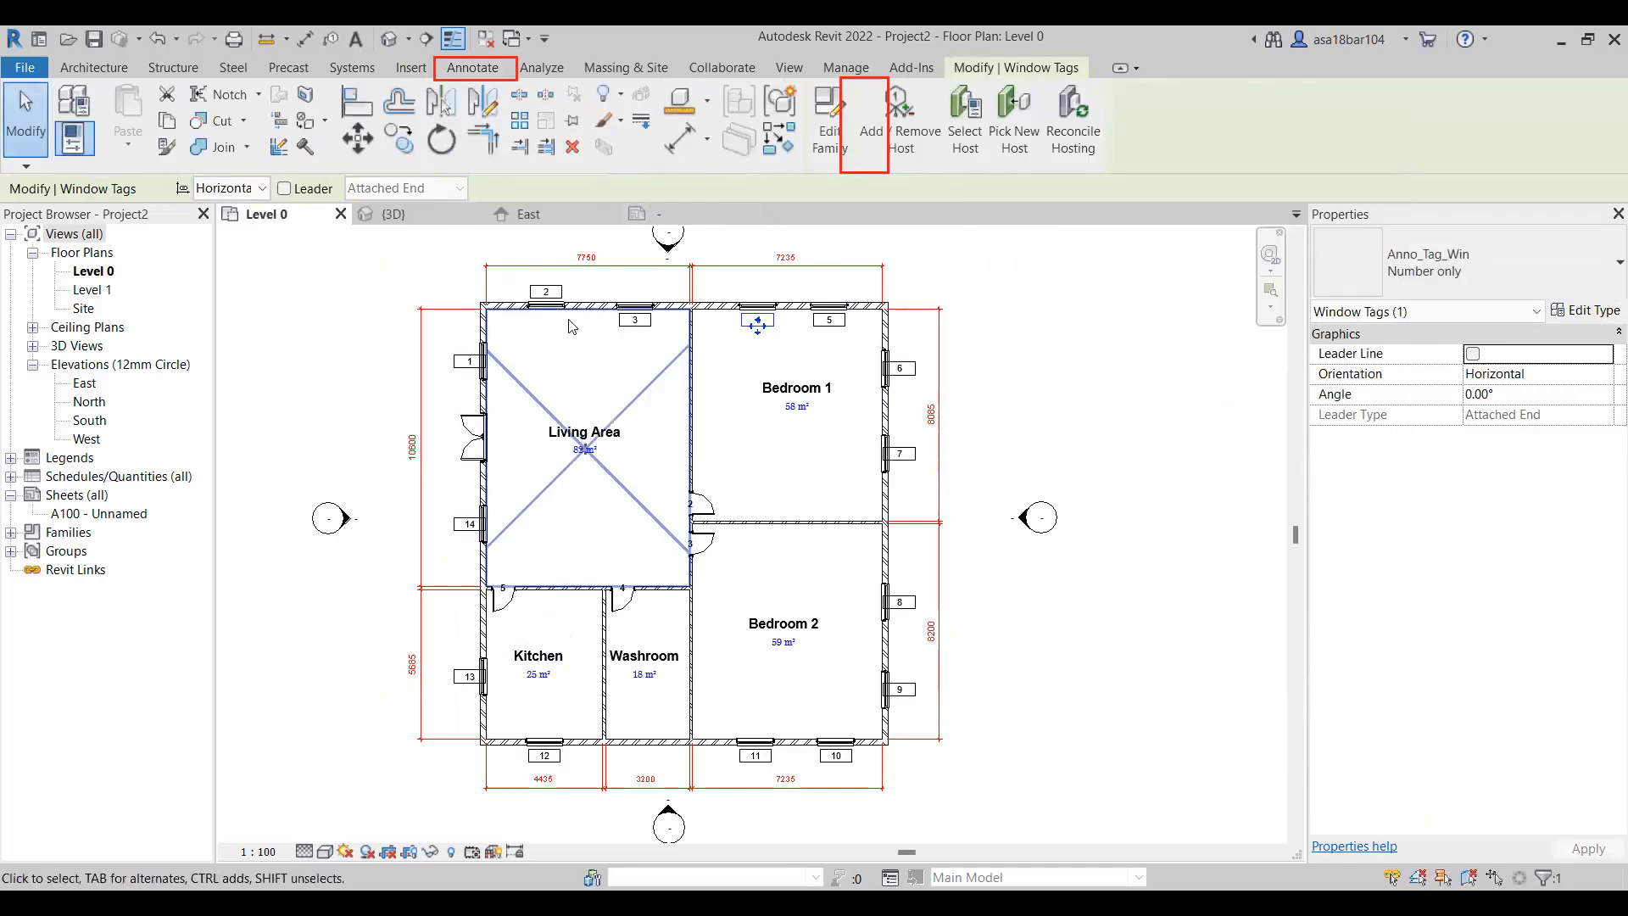
{"action": "left_click", "coordinate": [1084, 443]}
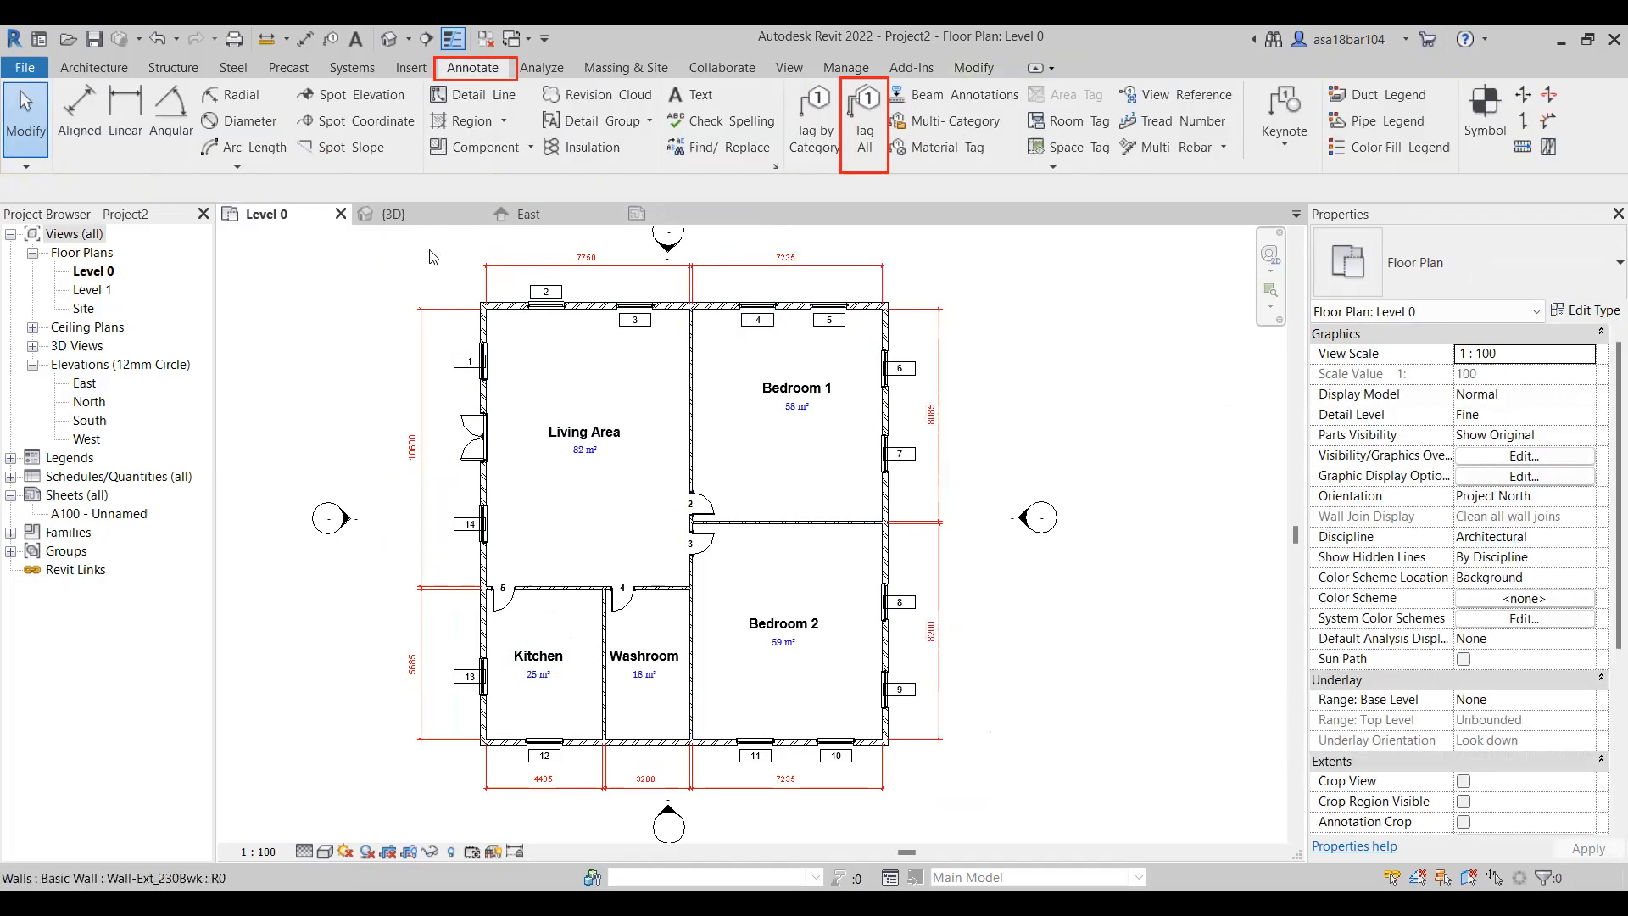
Move window tags 3, 4 and 5 outside the building above the top wall, in line with tag 2
{"action": "scroll", "coordinate": [593, 323], "scroll_direction": "up", "scroll_amount": 1}
{"action": "left_click", "coordinate": [661, 337]}
{"action": "left_click_drag", "start_coordinate": [663, 344], "coordinate": [661, 307]}
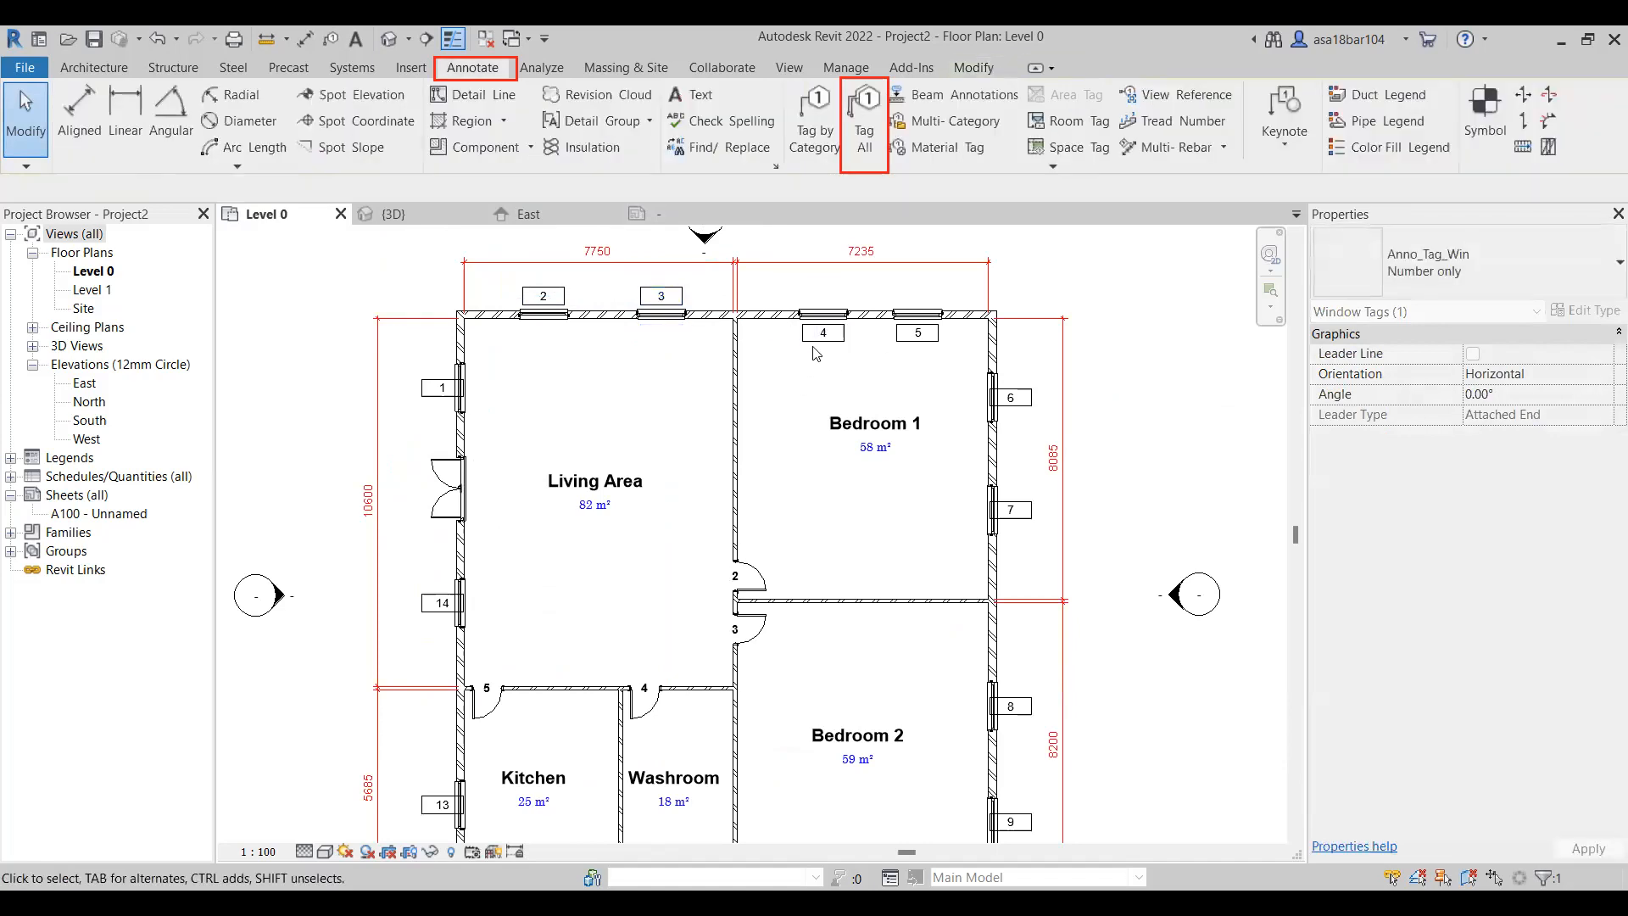
{"action": "left_click", "coordinate": [822, 332]}
{"action": "left_click", "coordinate": [822, 333]}
{"action": "mouse_move", "coordinate": [824, 333]}
{"action": "left_mouse_down"}
{"action": "mouse_move", "coordinate": [841, 284]}
{"action": "mouse_move", "coordinate": [908, 332]}
{"action": "mouse_move", "coordinate": [909, 305]}
{"action": "left_mouse_up"}
{"action": "left_click", "coordinate": [873, 428]}
{"action": "key", "text": "Escape"}
{"action": "scroll", "coordinate": [735, 349], "scroll_direction": "down", "scroll_amount": 2}
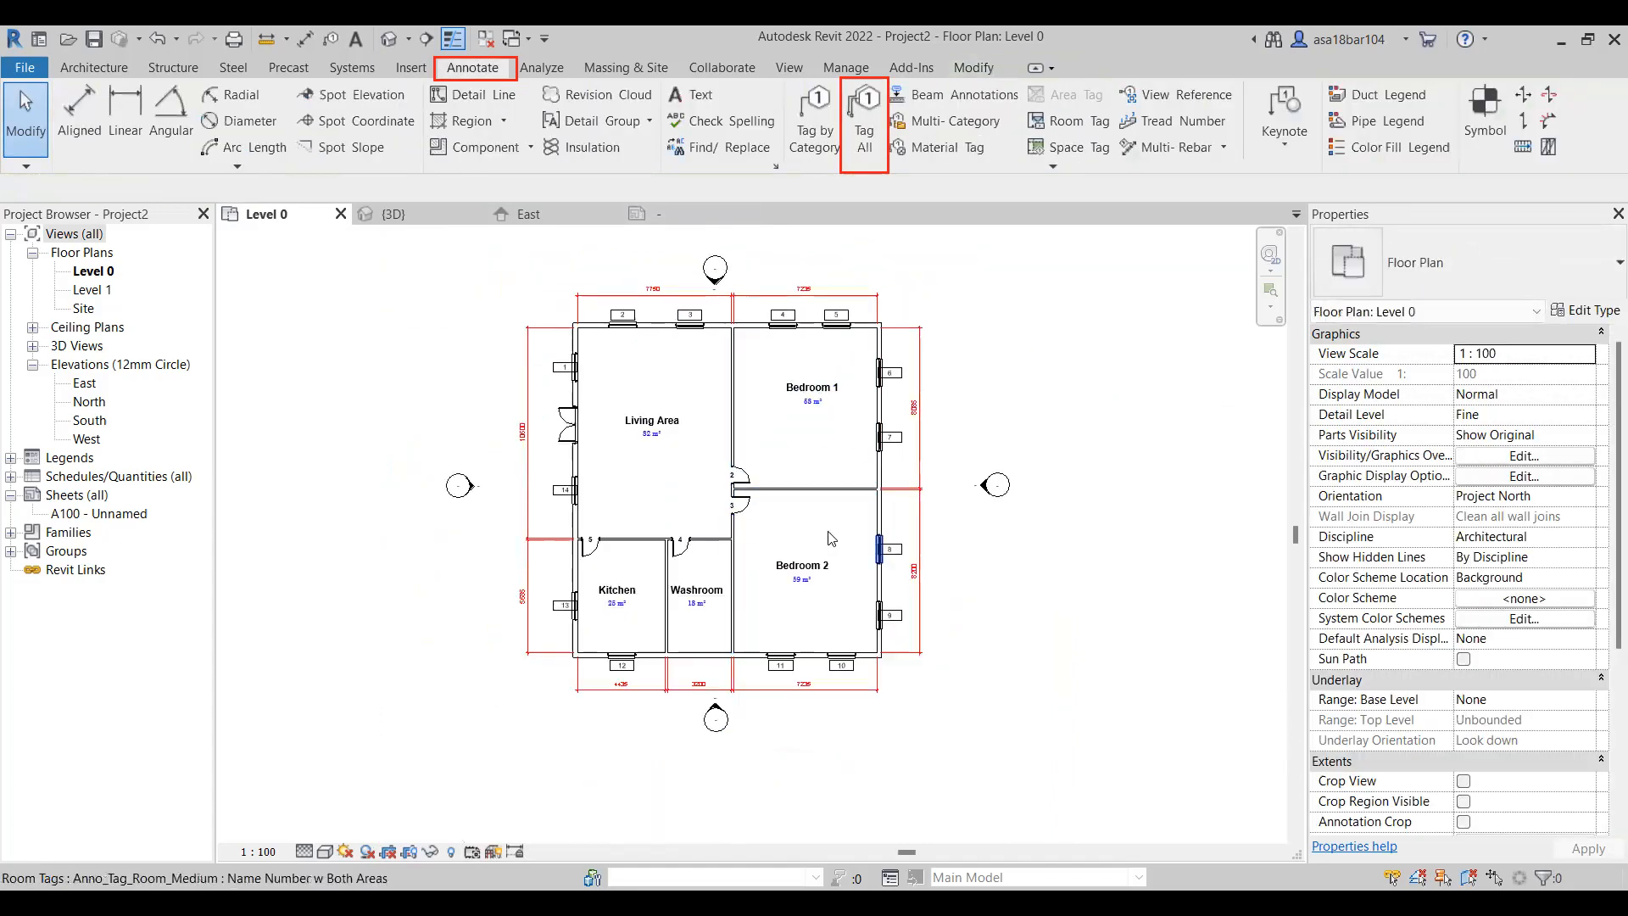
{"action": "scroll", "coordinate": [755, 593], "scroll_direction": "up", "scroll_amount": 1}
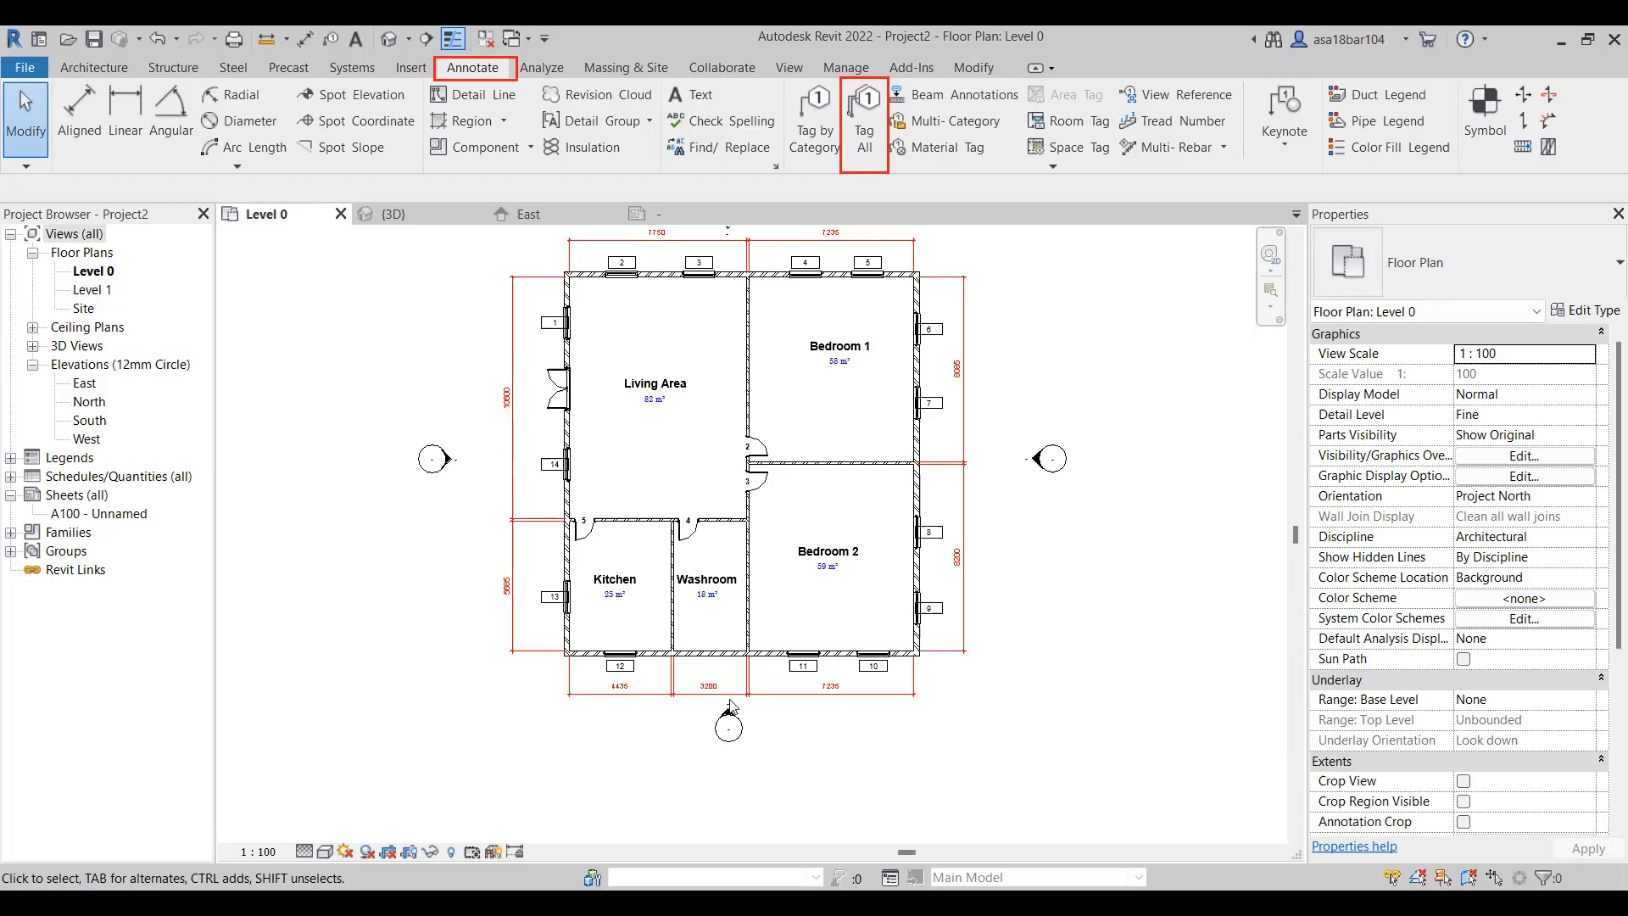
{"action": "scroll", "coordinate": [693, 490], "scroll_direction": "down", "scroll_amount": 1}
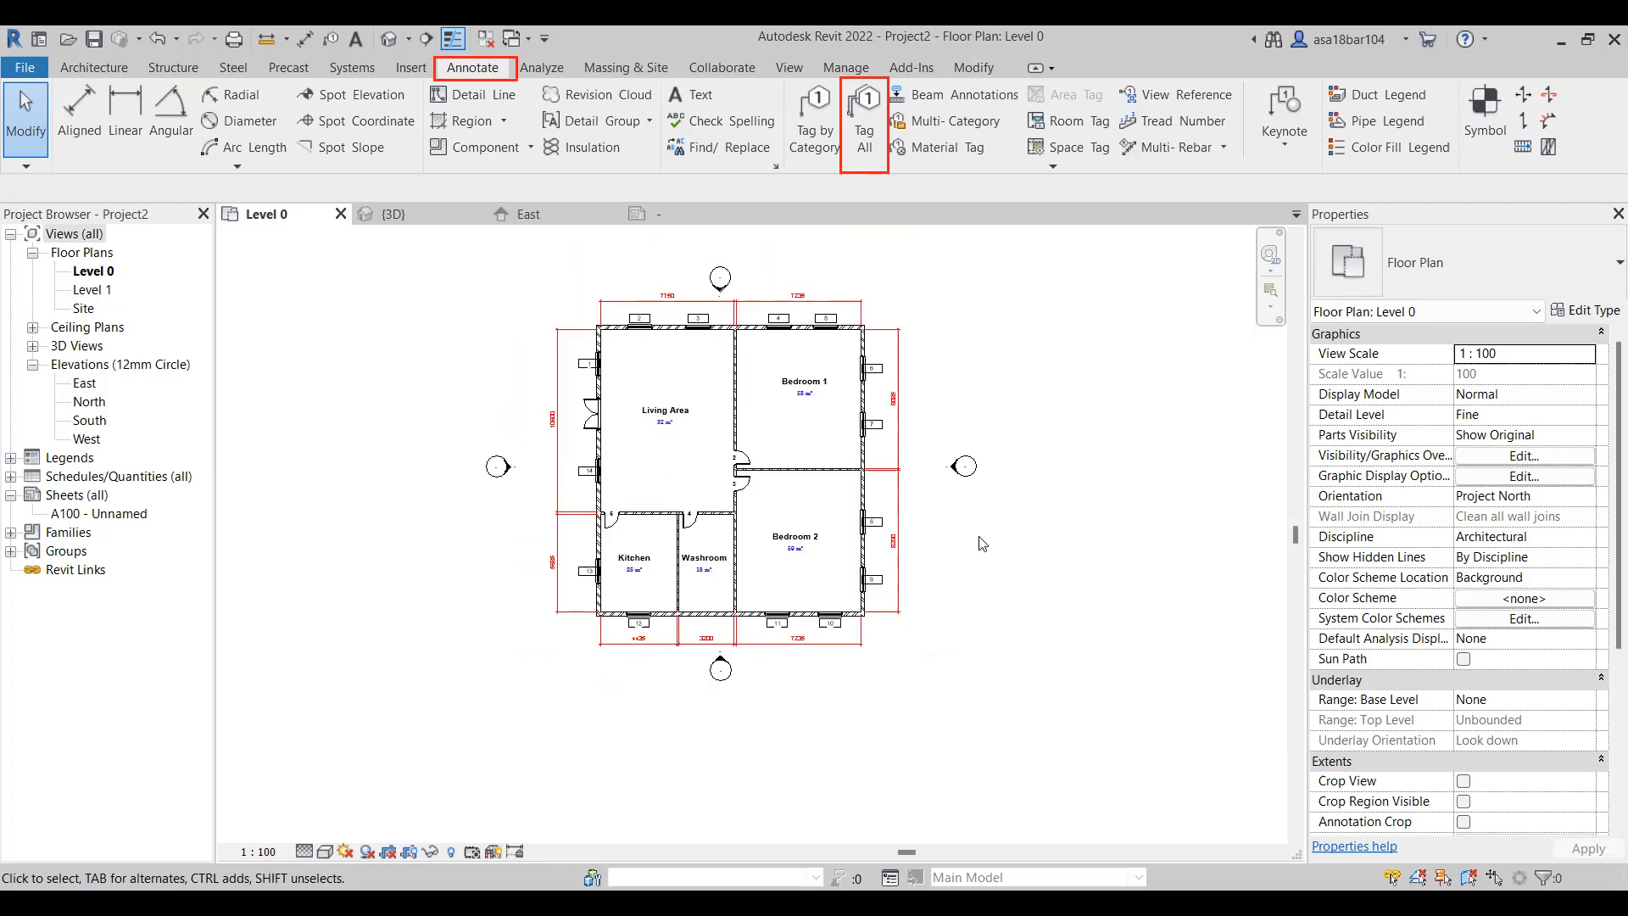
{"action": "scroll", "coordinate": [785, 398], "scroll_direction": "up", "scroll_amount": 2}
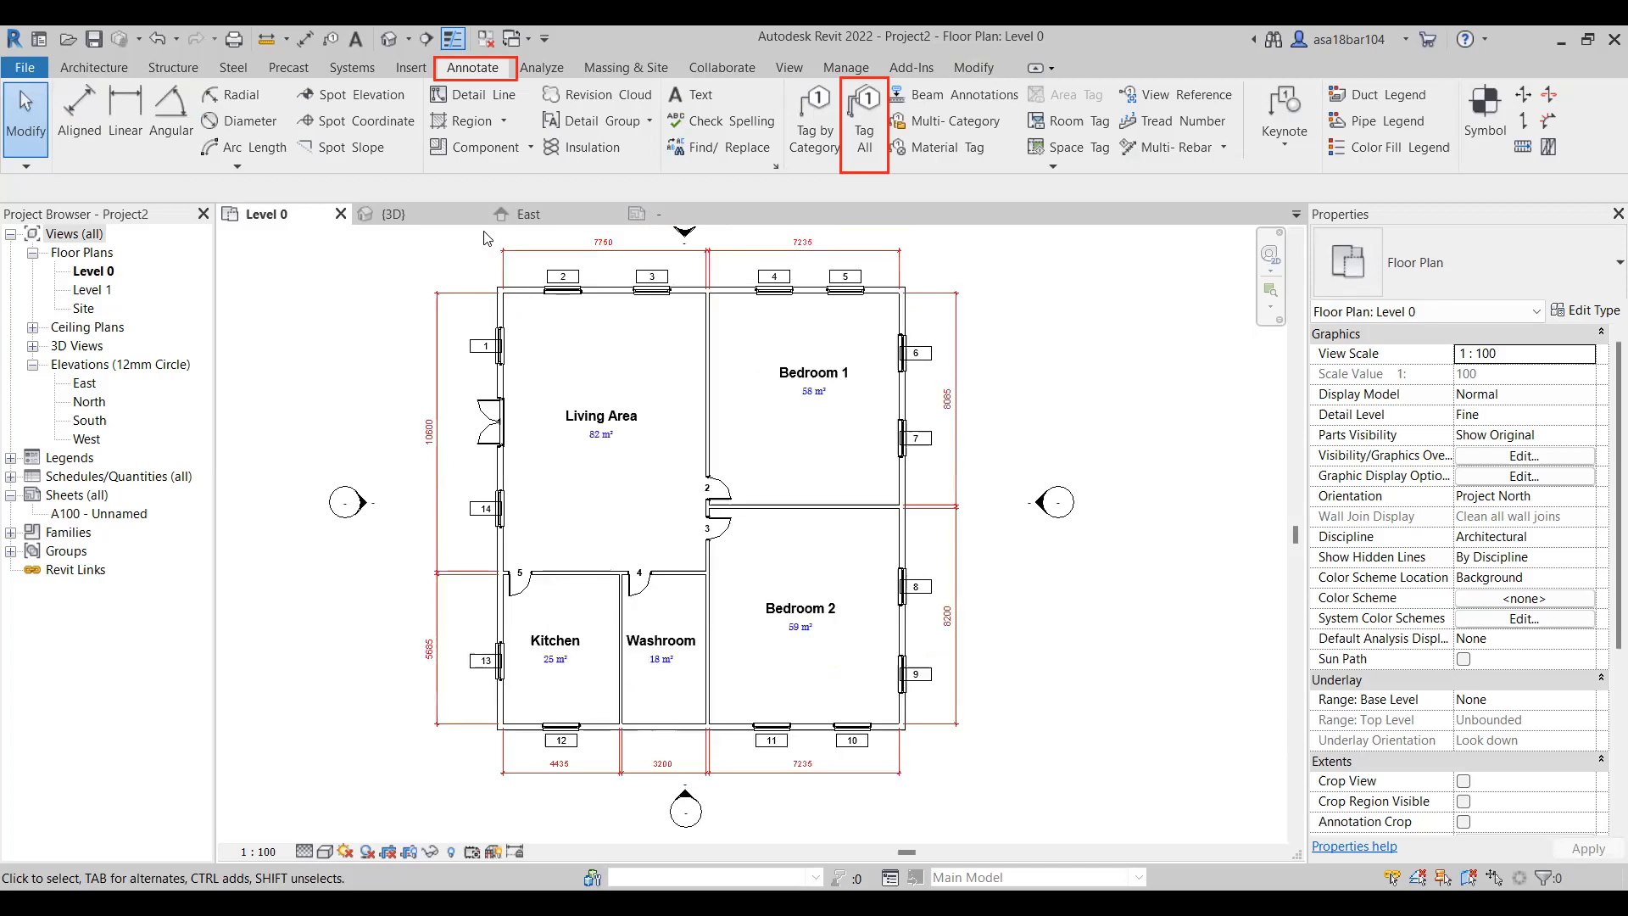
{"action": "scroll", "coordinate": [574, 436], "scroll_direction": "down", "scroll_amount": 1}
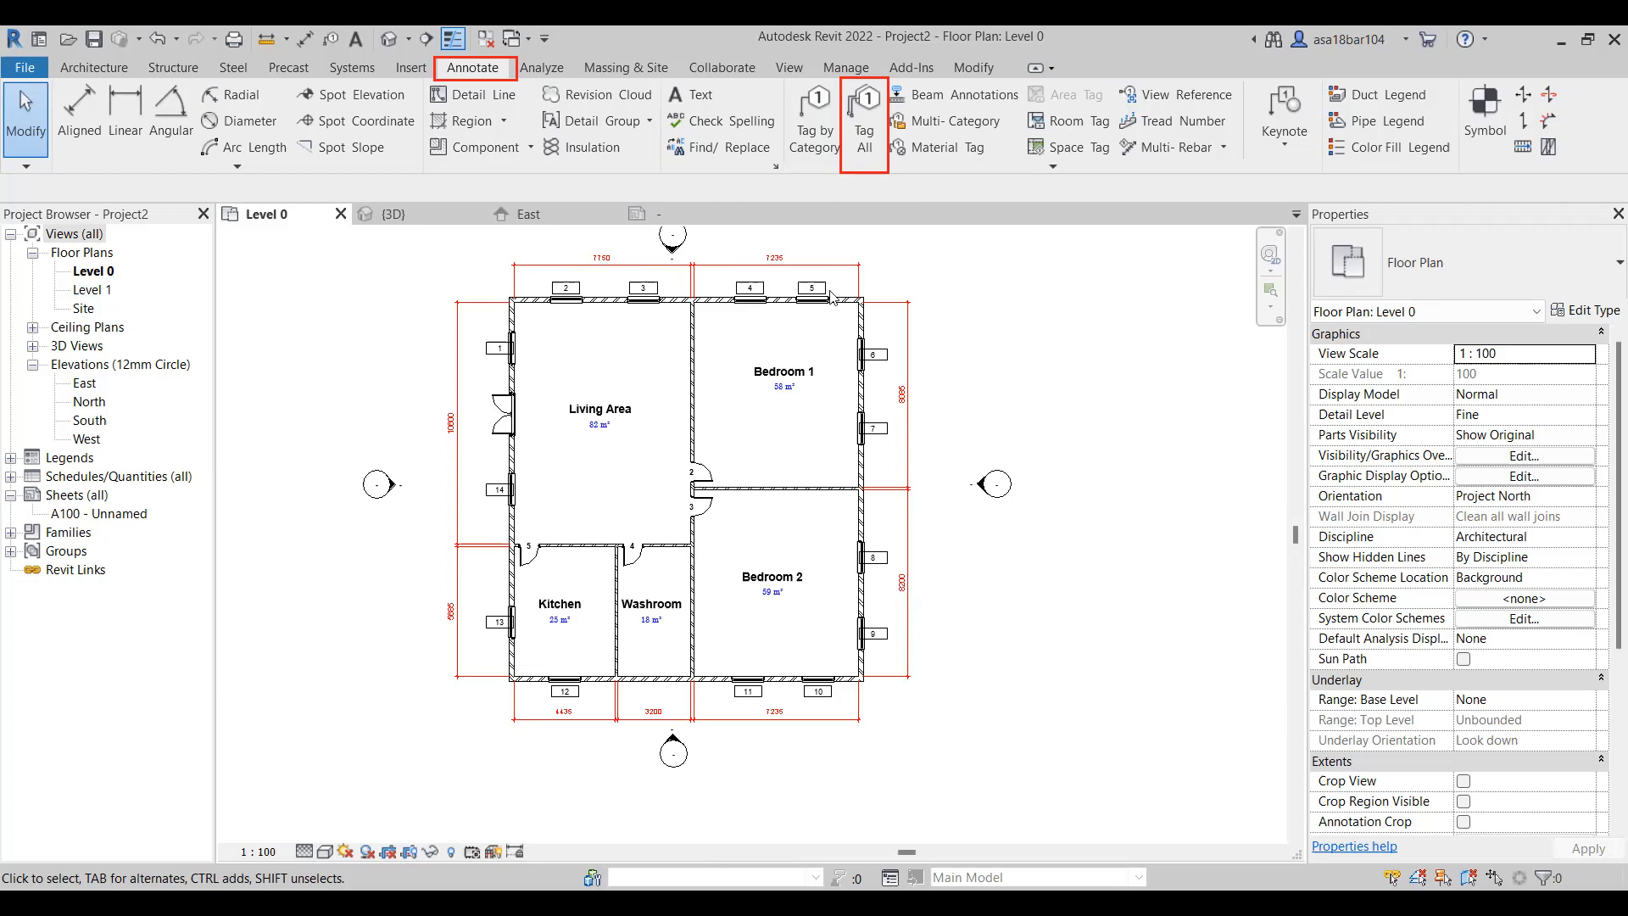
{"action": "scroll", "coordinate": [520, 390], "scroll_direction": "up", "scroll_amount": 1}
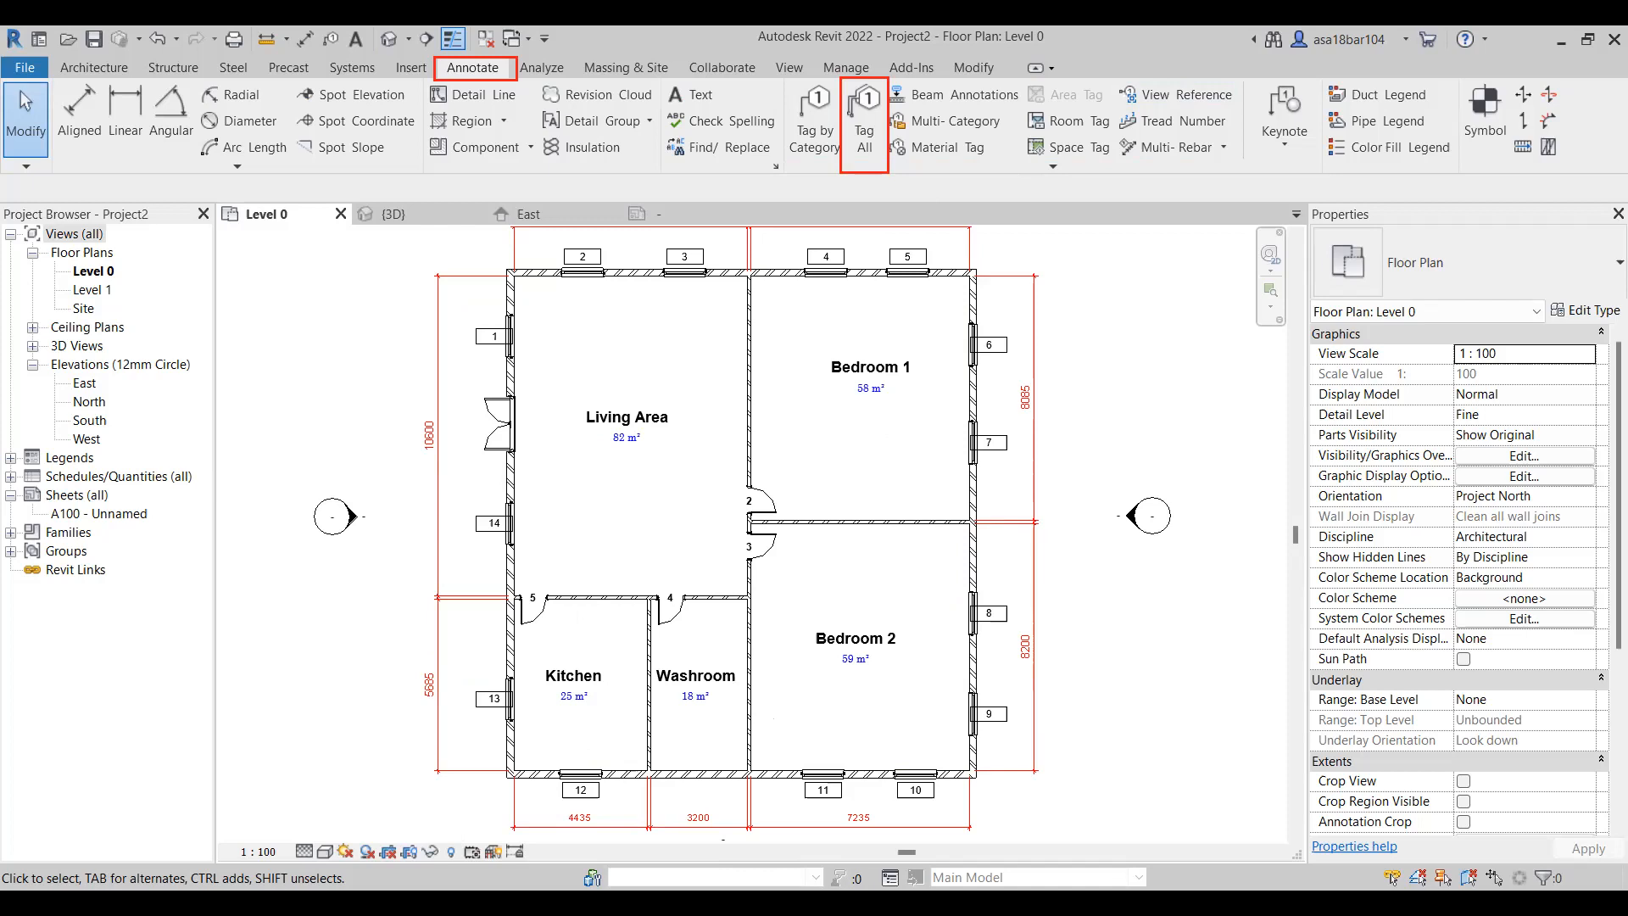
{"action": "scroll", "coordinate": [714, 579], "scroll_direction": "down", "scroll_amount": 3}
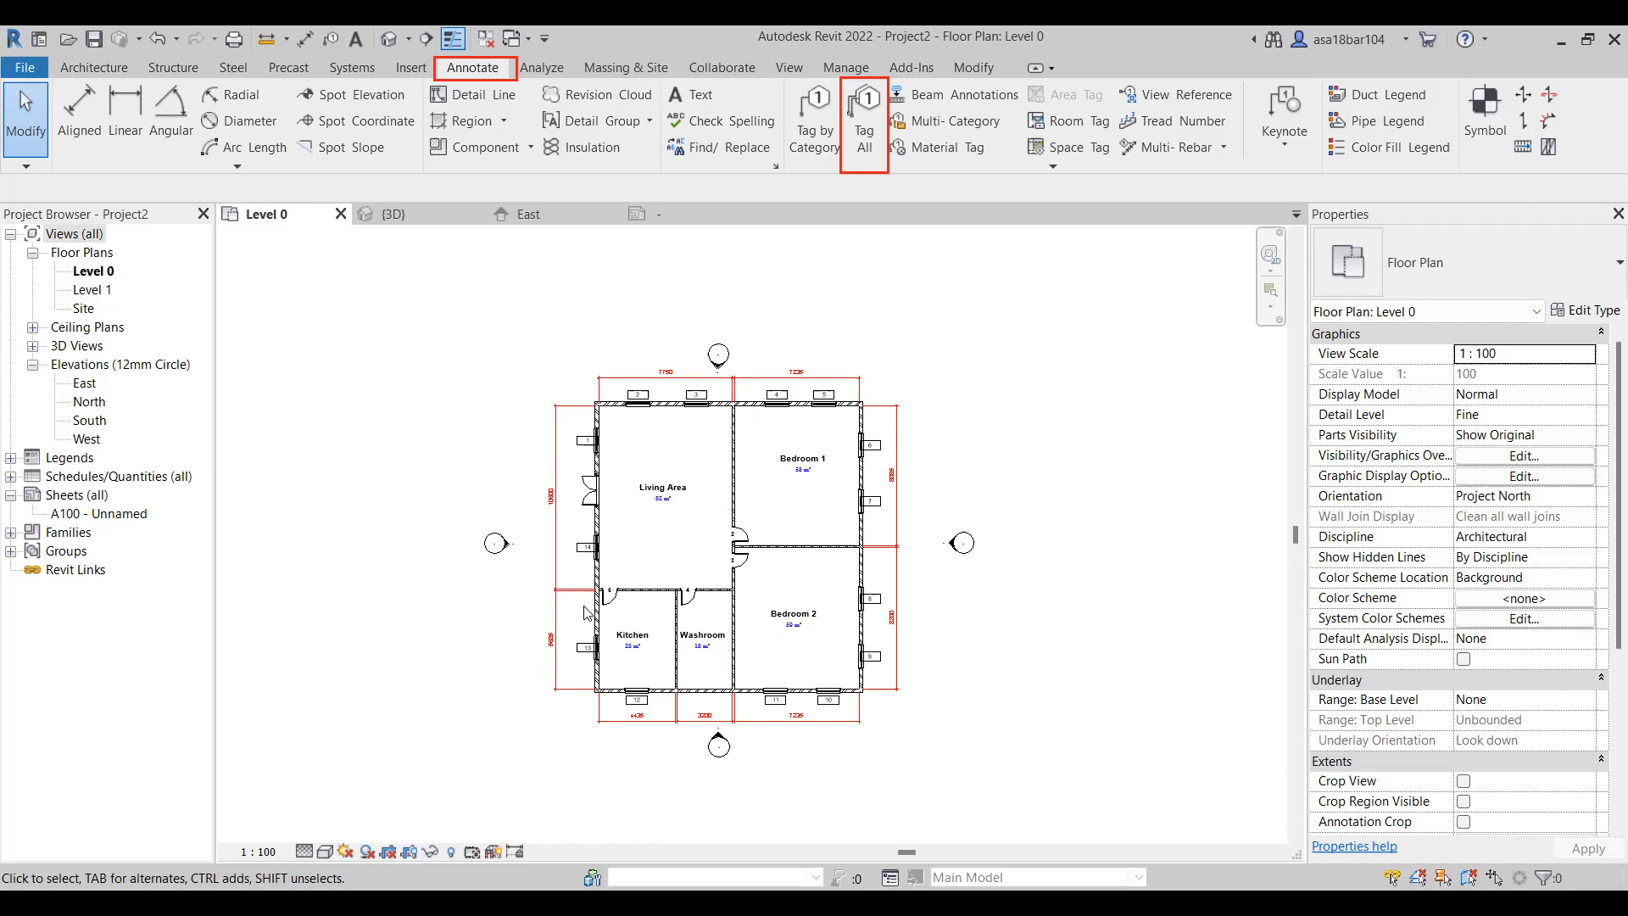
{"action": "scroll", "coordinate": [928, 522], "scroll_direction": "up", "scroll_amount": 1}
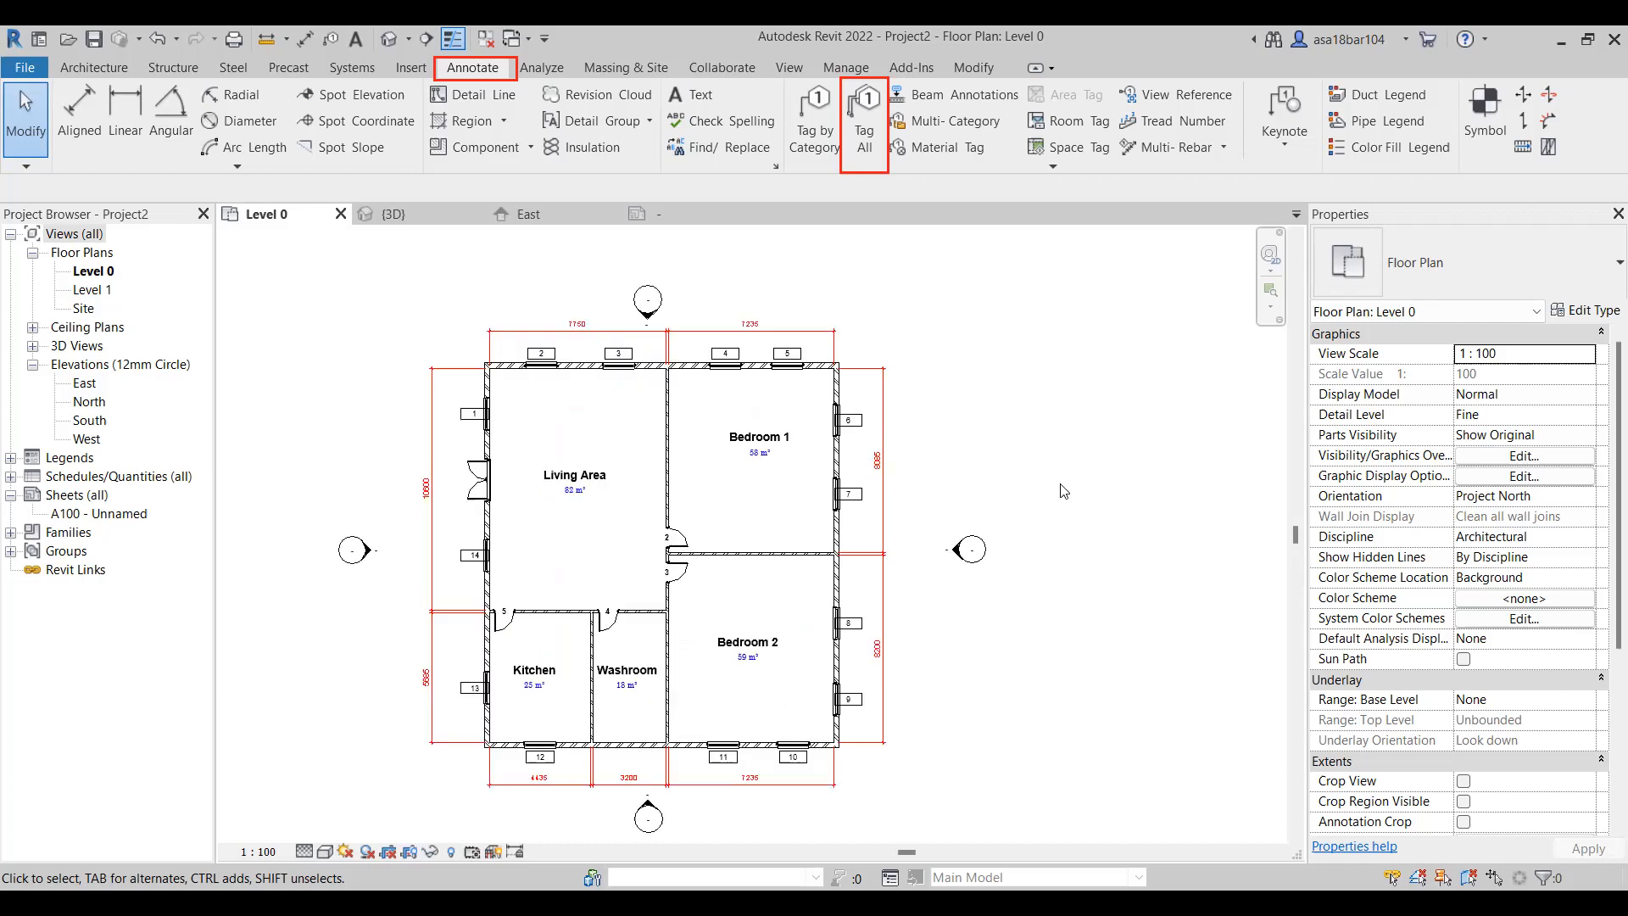
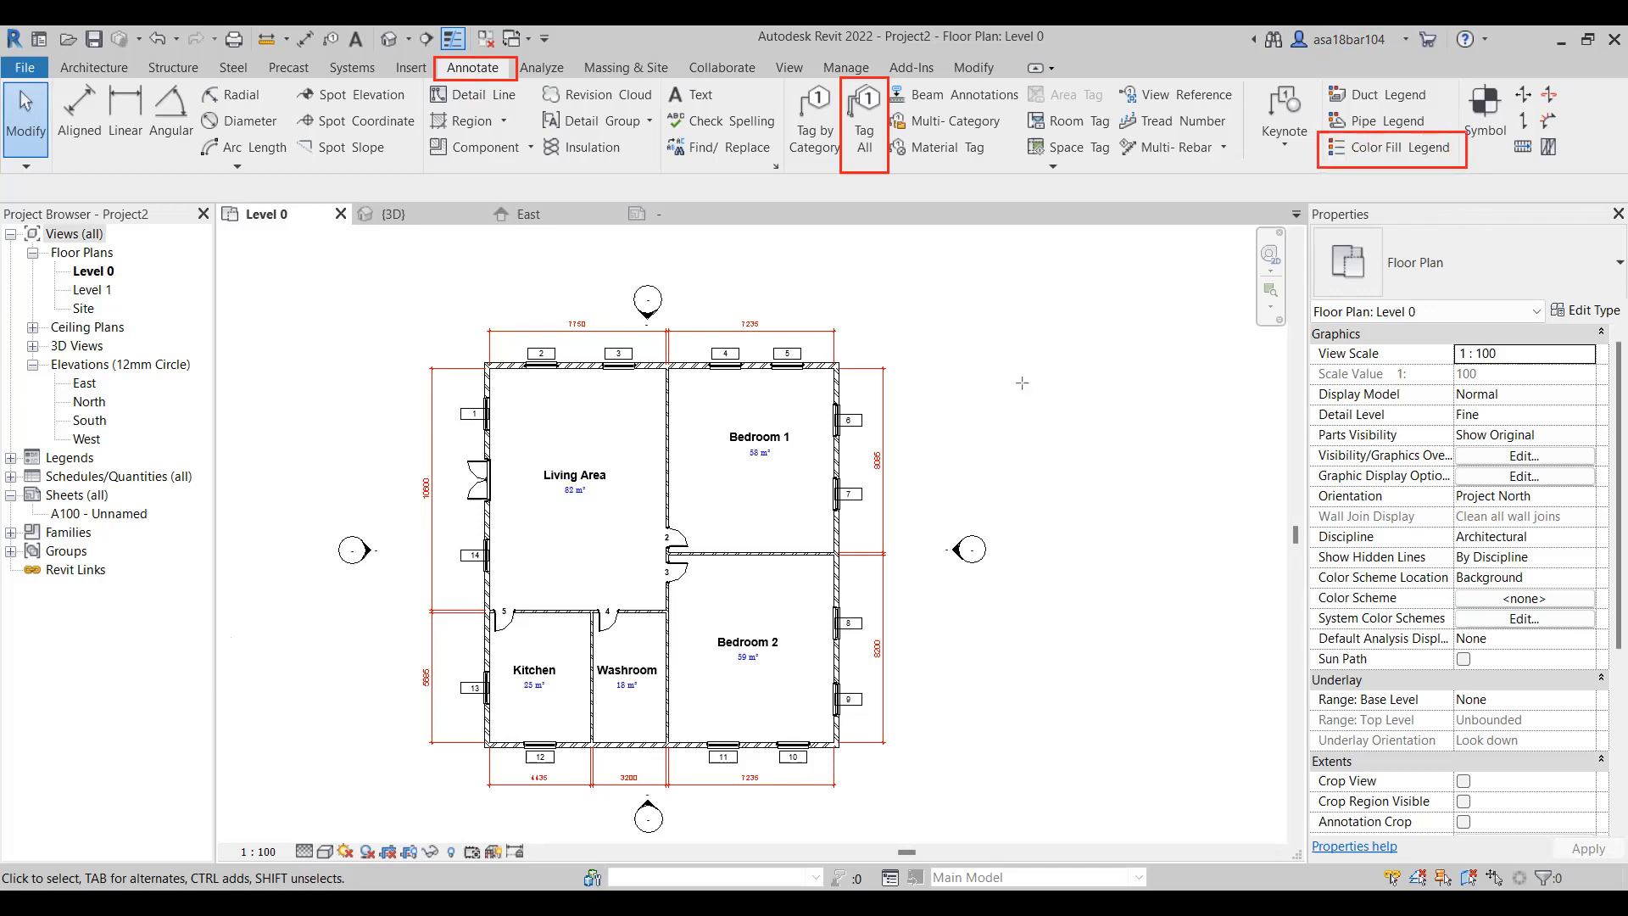
Place a color fill legend beside the plan near Bedroom 1, with space type Rooms and color scheme By Room Name
{"action": "left_click", "coordinate": [1387, 151]}
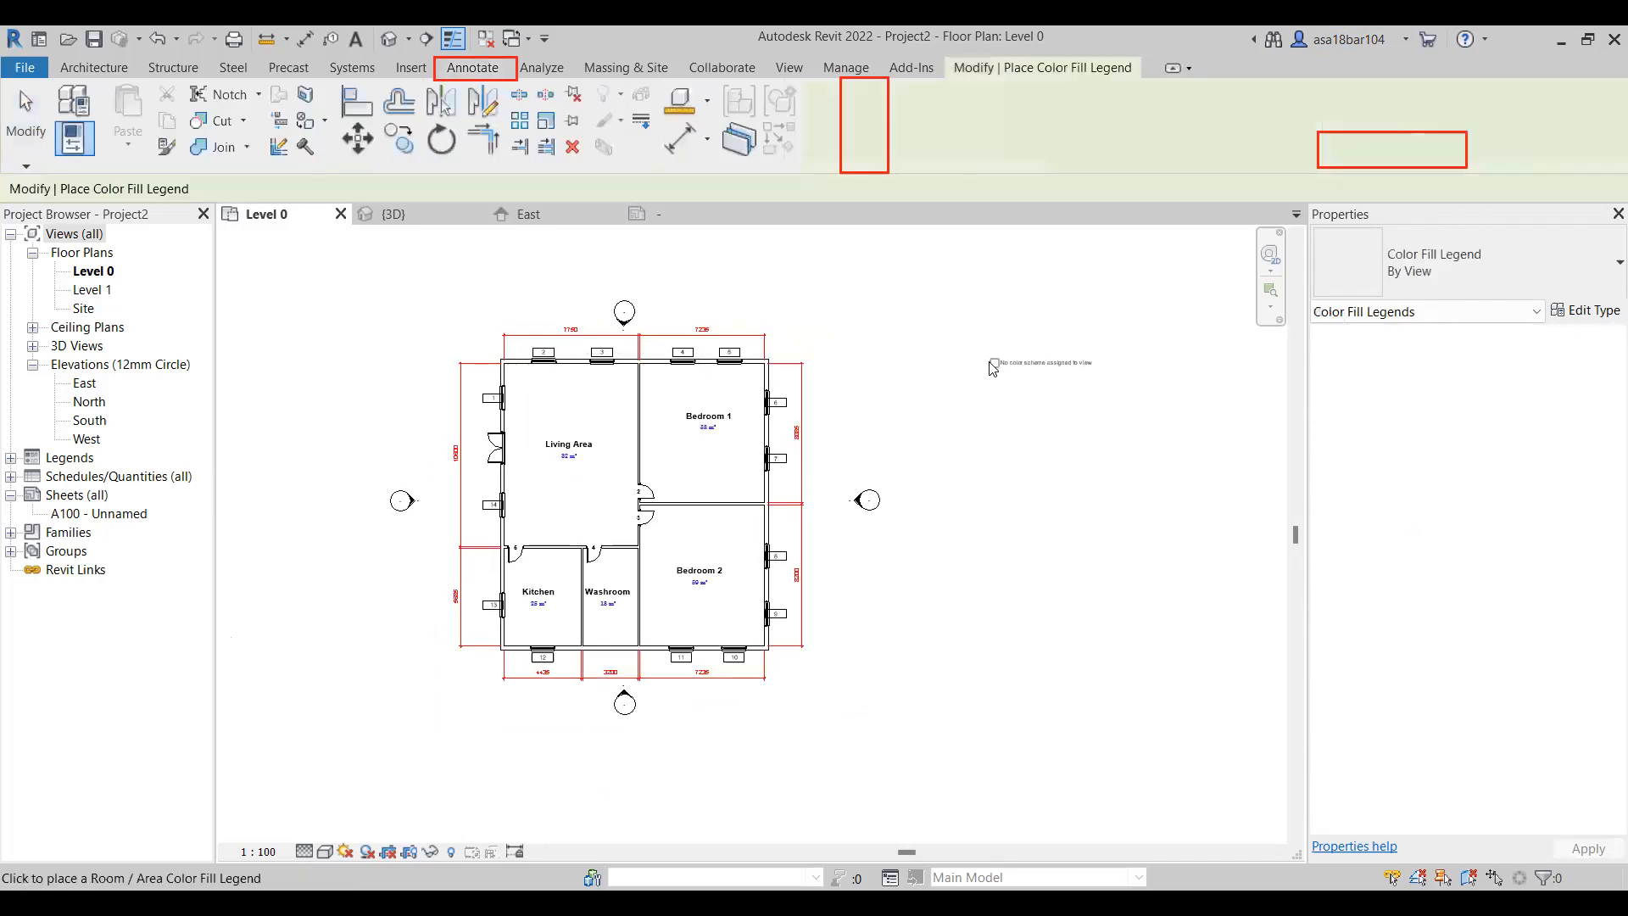
{"action": "middle_click_drag", "start_coordinate": [988, 366], "coordinate": [847, 362]}
{"action": "left_click", "coordinate": [823, 376]}
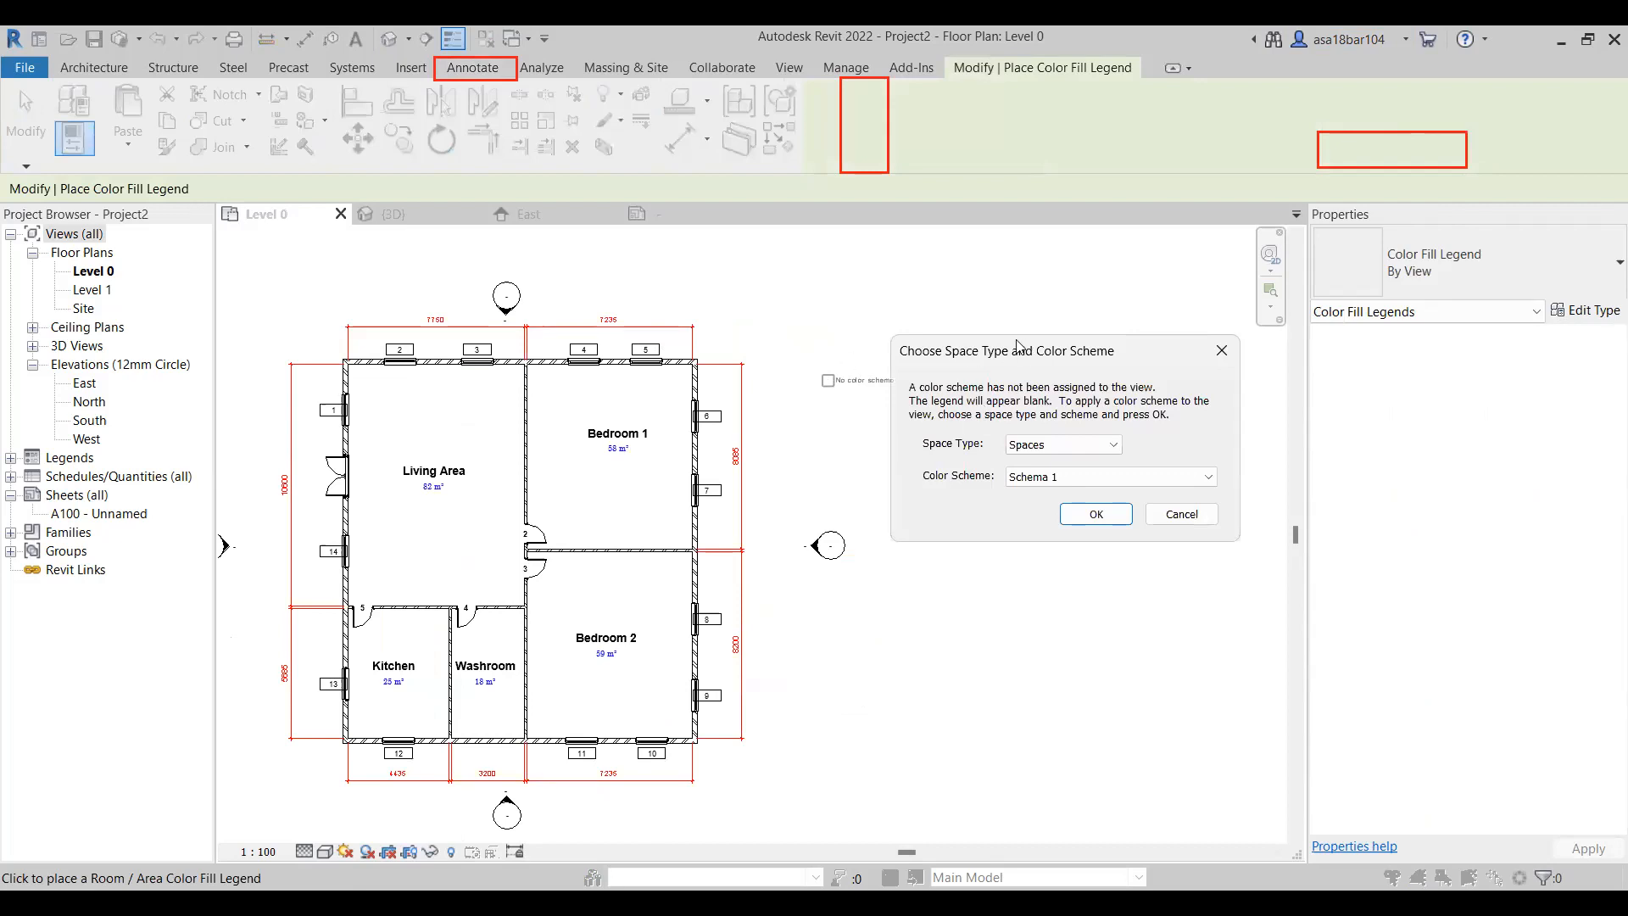
{"action": "left_click_drag", "start_coordinate": [947, 361], "coordinate": [816, 317]}
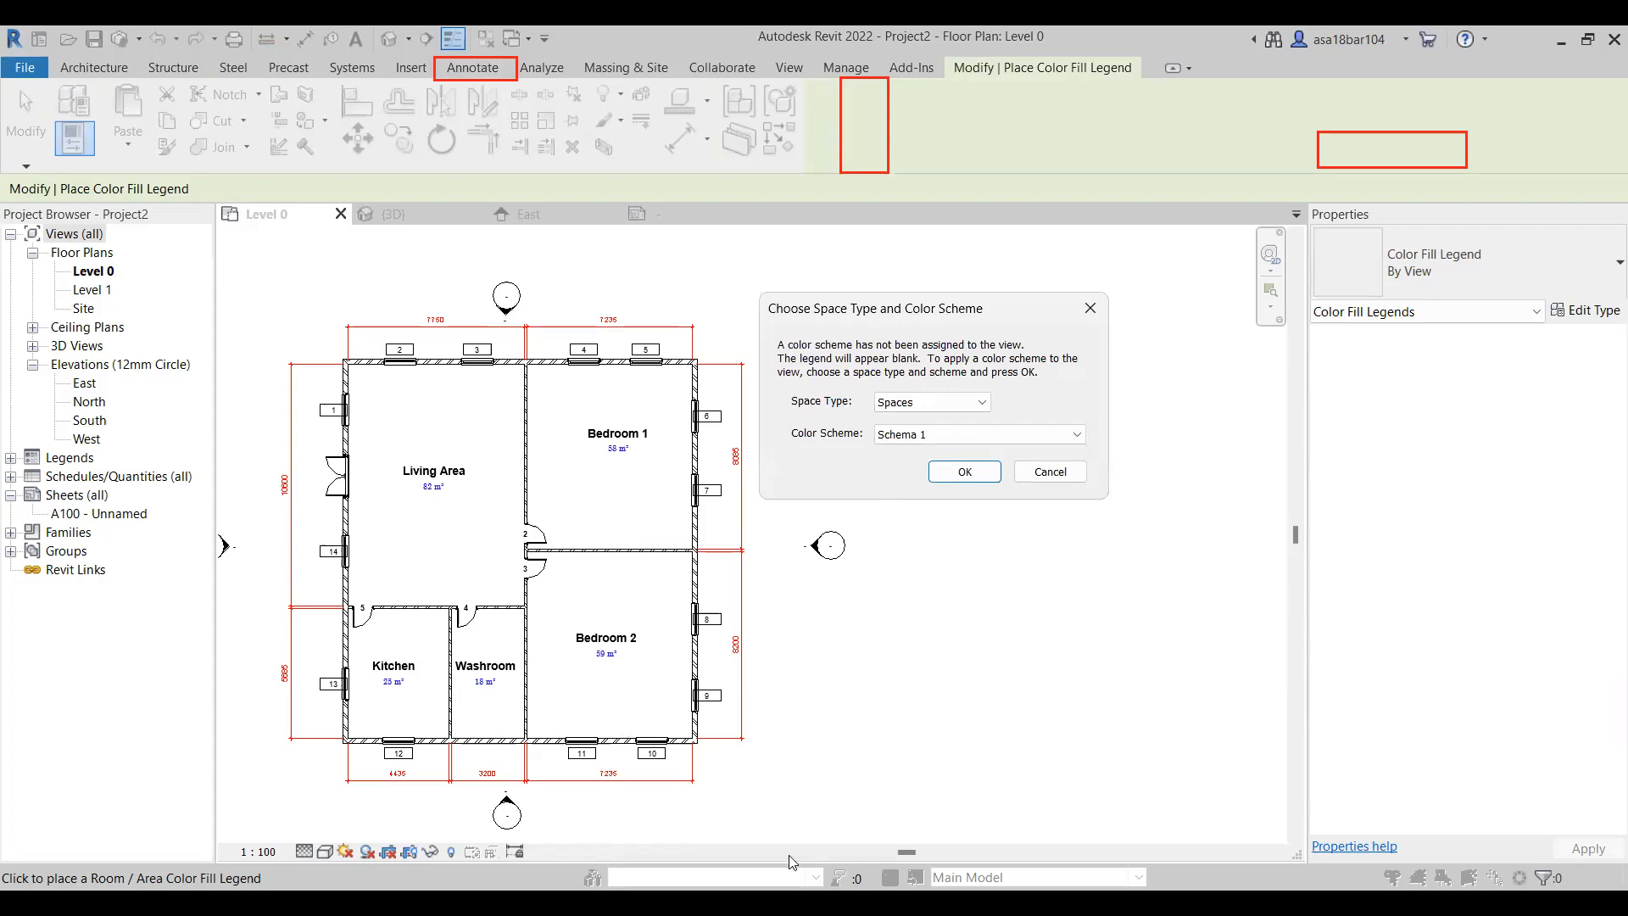
{"action": "left_click", "coordinate": [928, 403]}
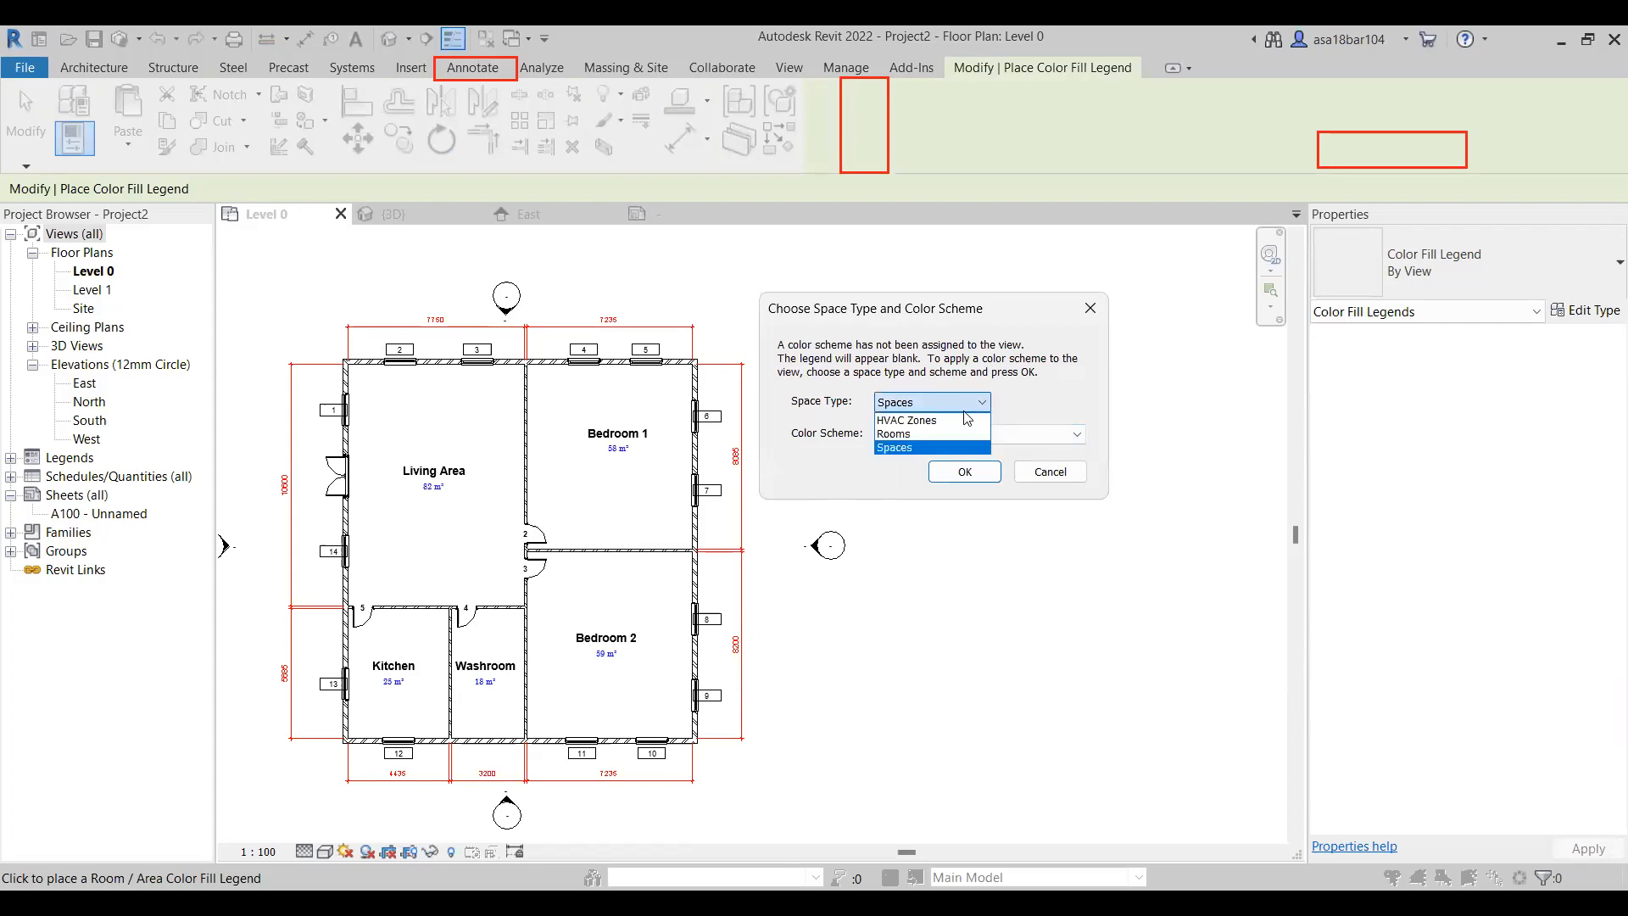
{"action": "left_click", "coordinate": [924, 434]}
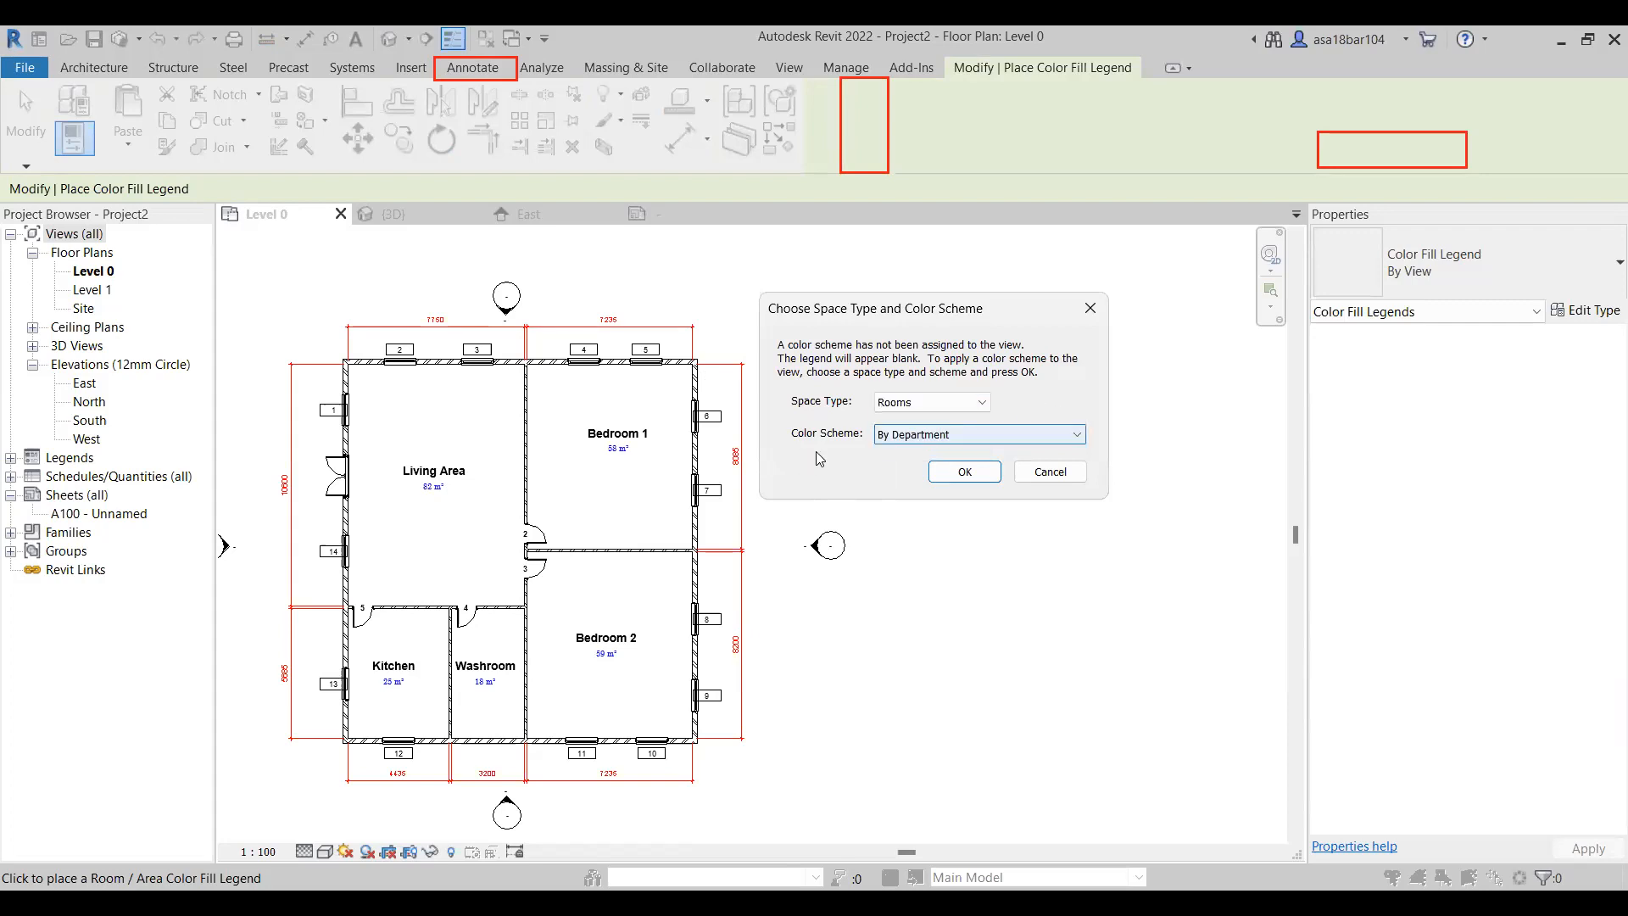
{"action": "left_click", "coordinate": [912, 438]}
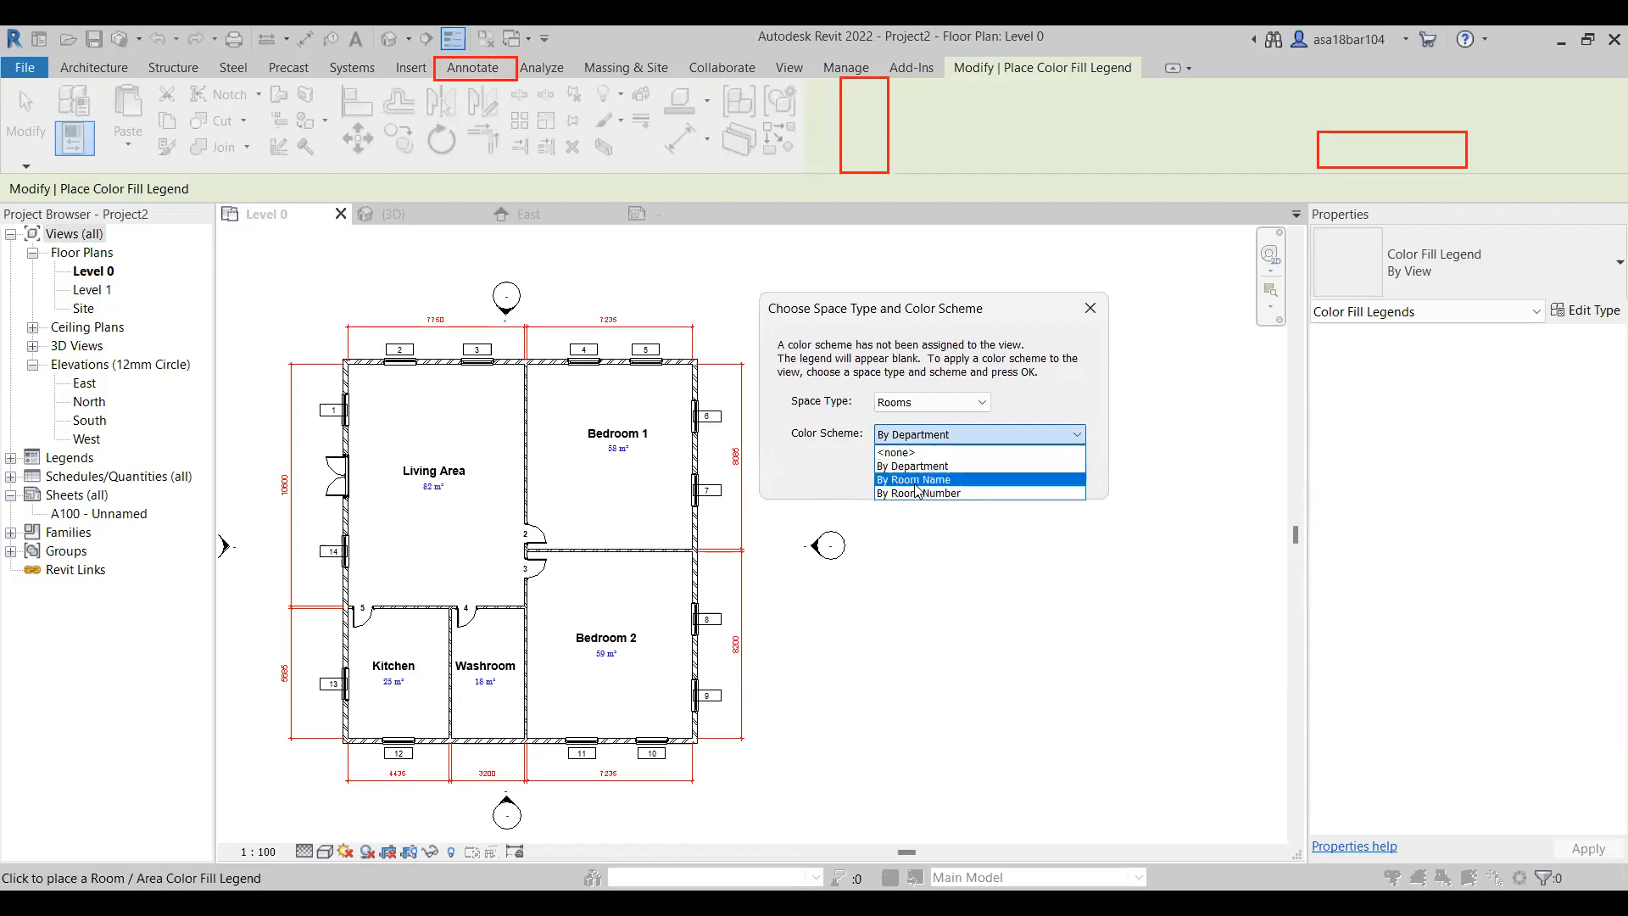
{"action": "left_click", "coordinate": [914, 484]}
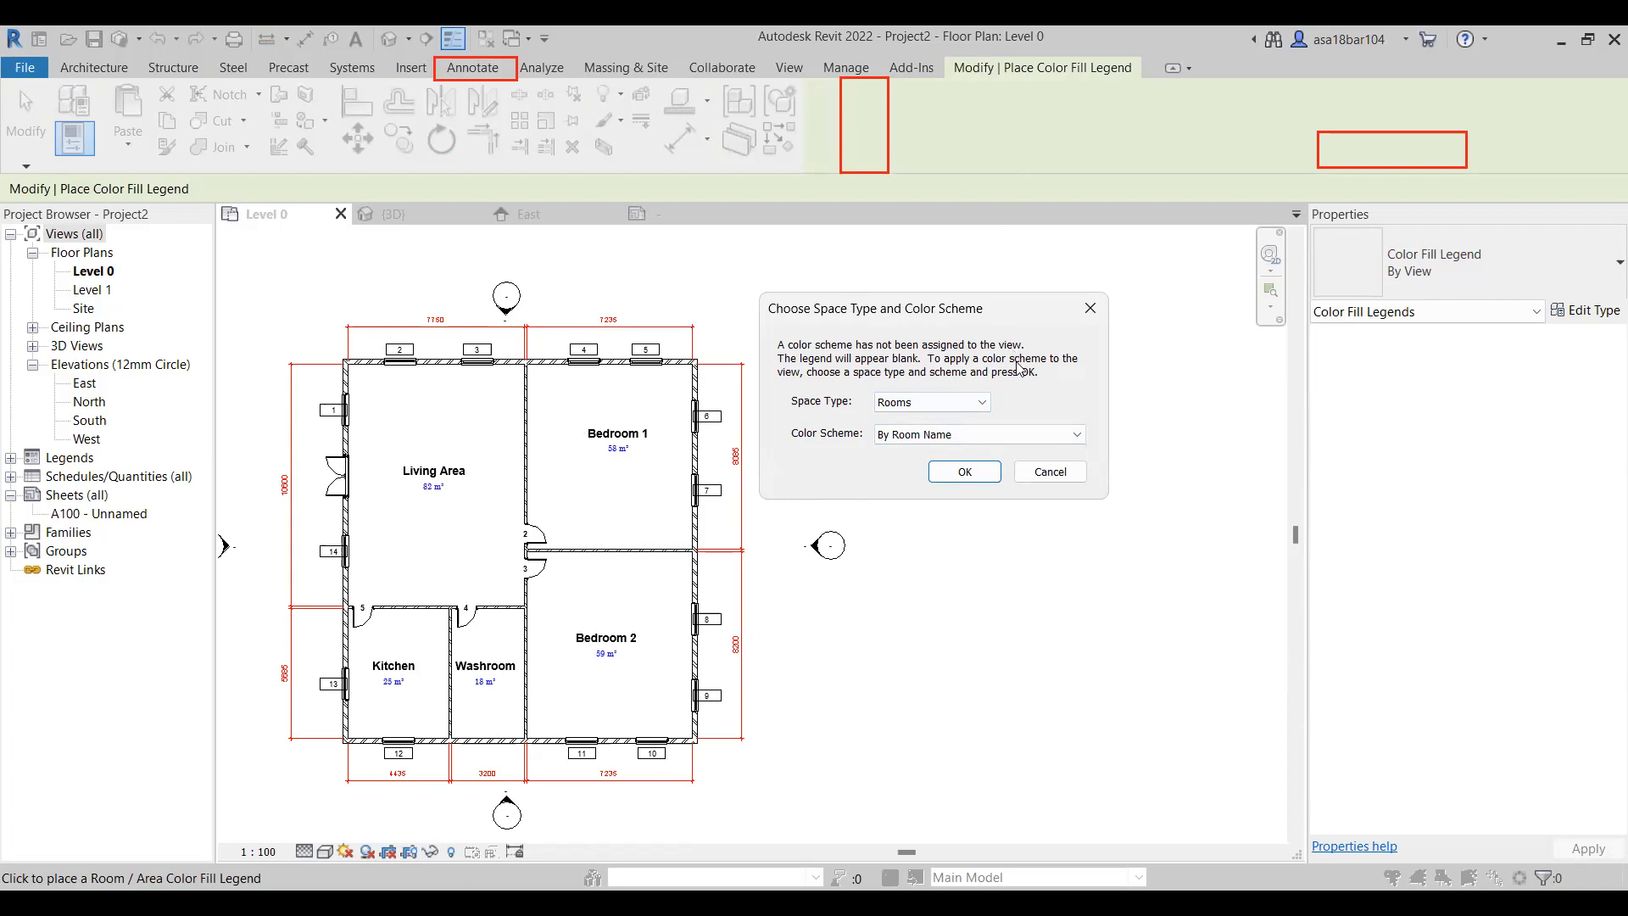
{"action": "left_click", "coordinate": [941, 477]}
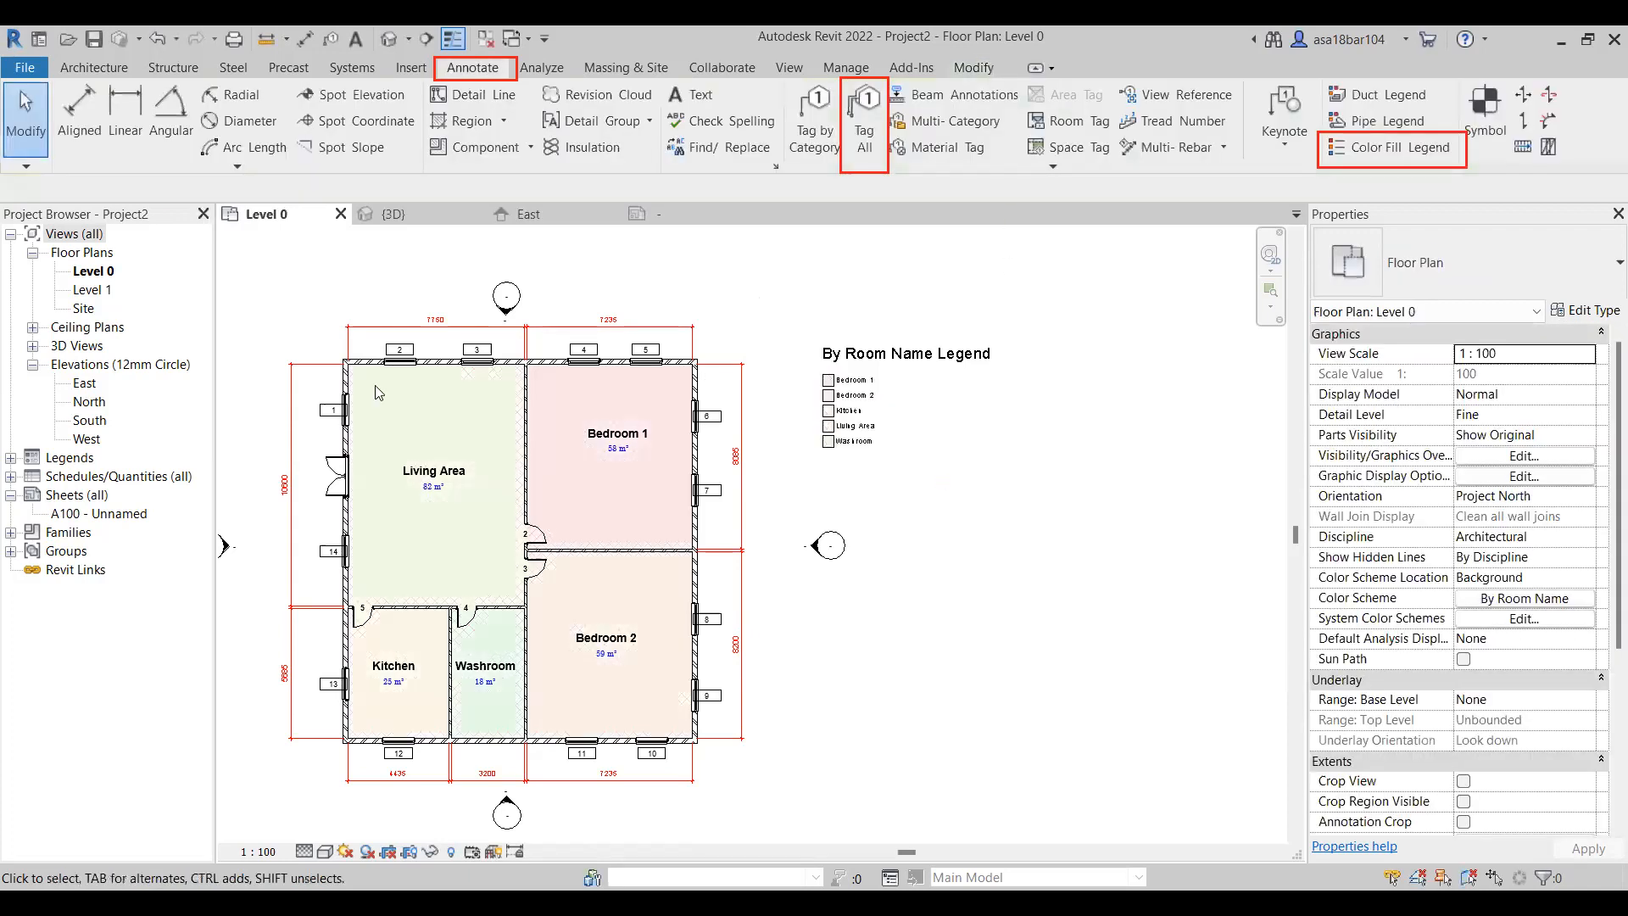
Move the room name legend closer to the building, beside Bedroom 1
{"action": "scroll", "coordinate": [721, 509], "scroll_direction": "down", "scroll_amount": 1}
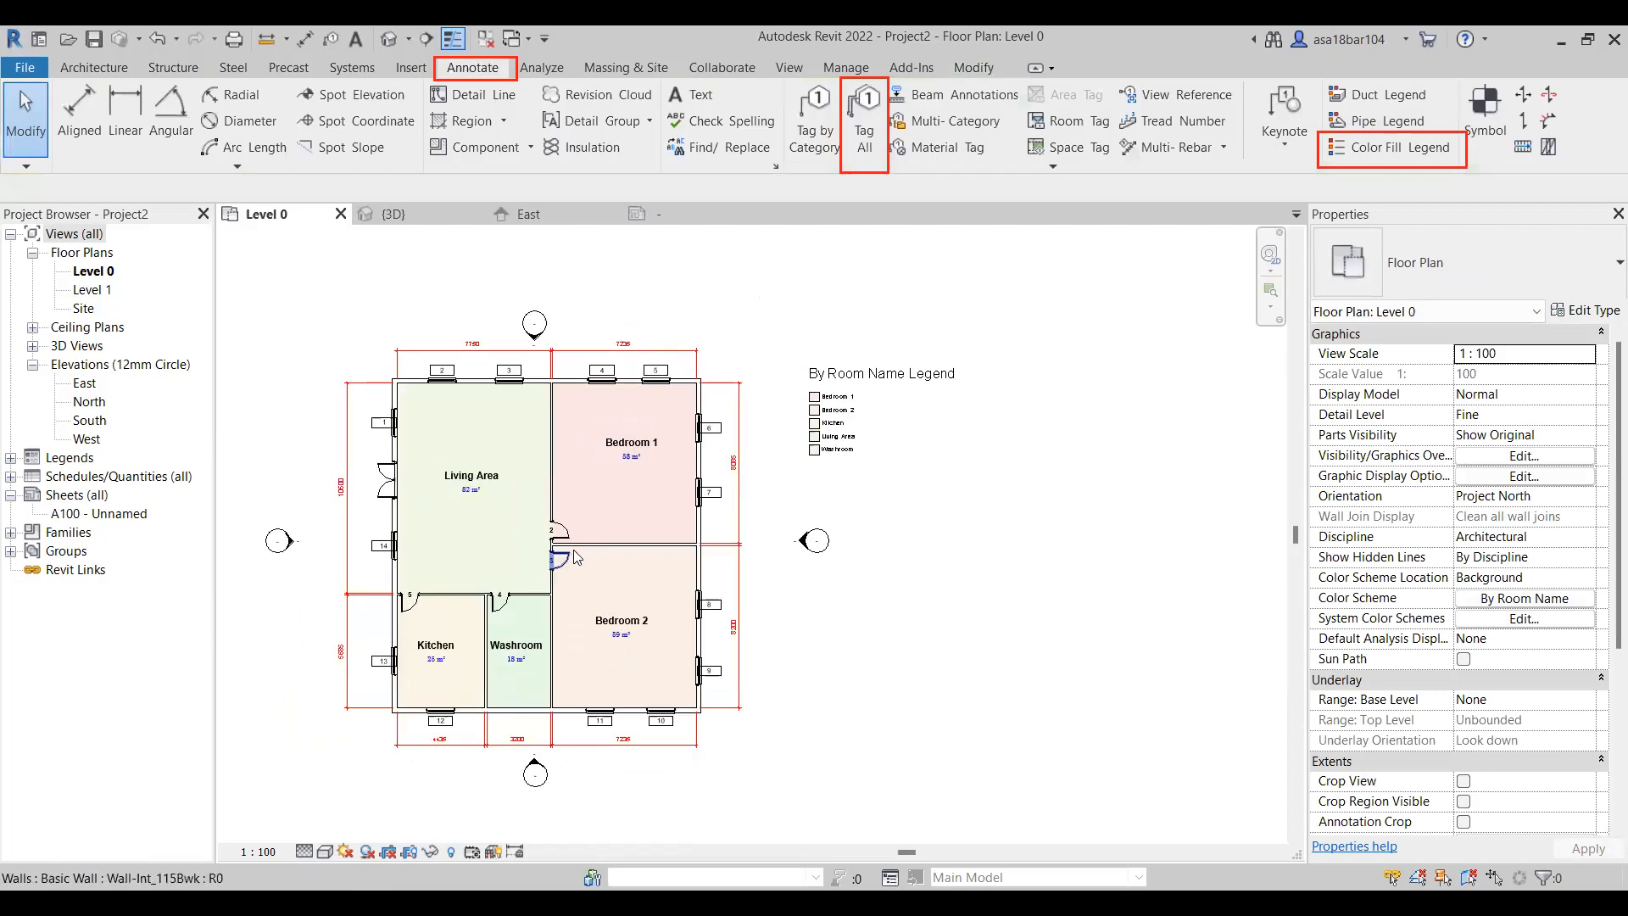
{"action": "scroll", "coordinate": [568, 550], "scroll_direction": "up", "scroll_amount": 2}
{"action": "left_click", "coordinate": [983, 349]}
{"action": "mouse_move", "coordinate": [988, 306]}
{"action": "left_mouse_down"}
{"action": "mouse_move", "coordinate": [918, 351]}
{"action": "mouse_move", "coordinate": [936, 332]}
{"action": "left_mouse_up"}
{"action": "left_click", "coordinate": [1053, 454]}
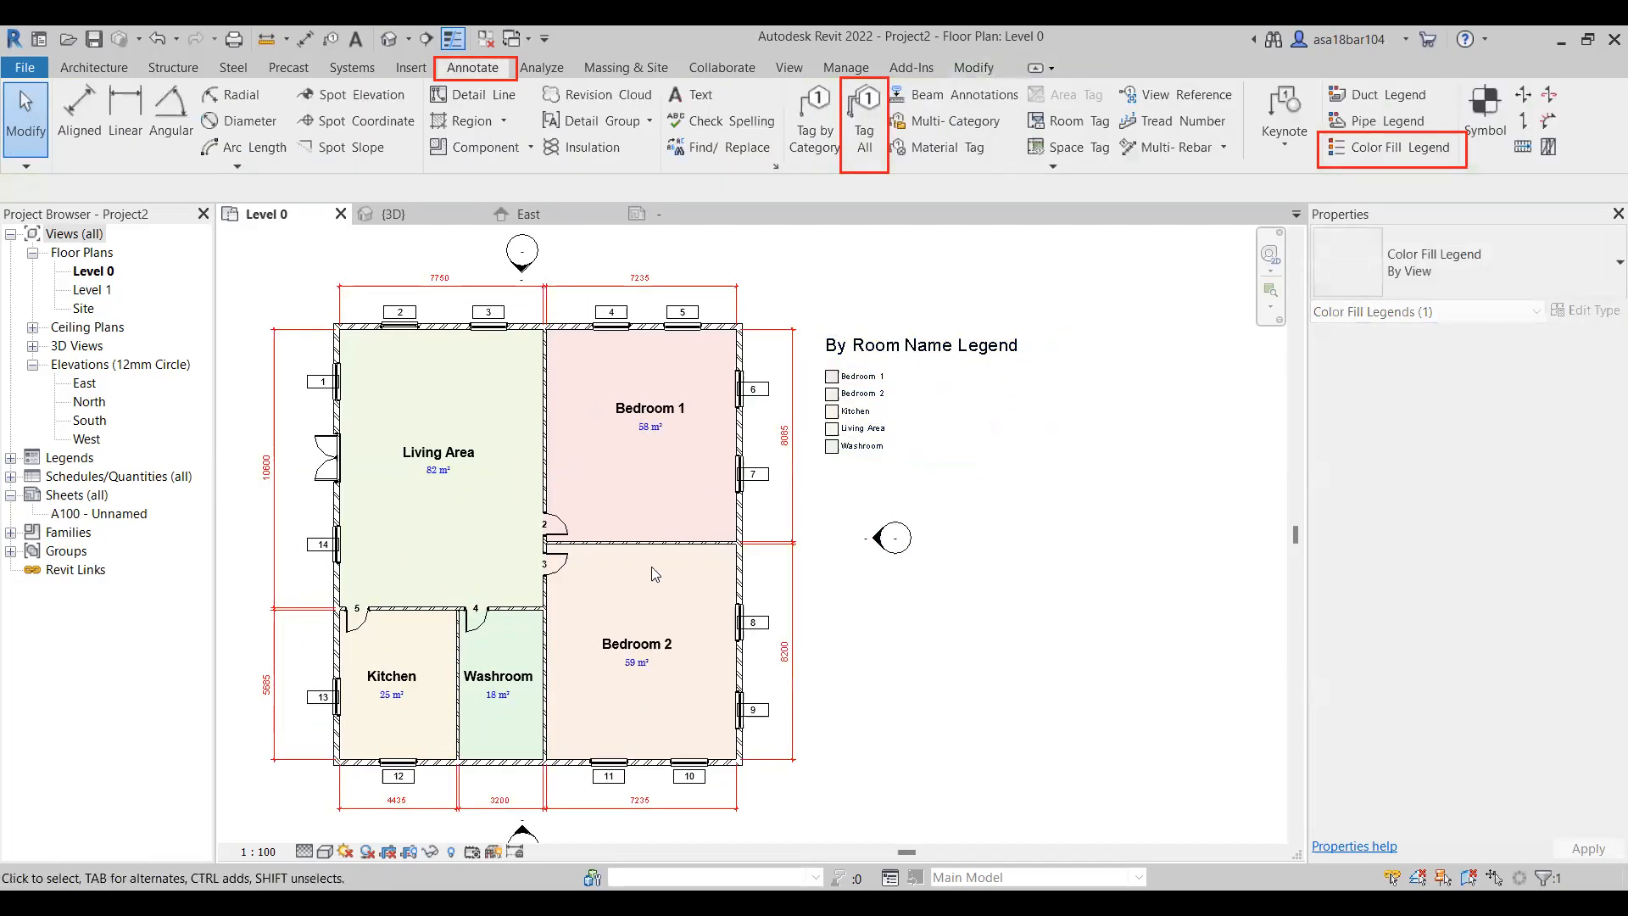
{"action": "scroll", "coordinate": [593, 574], "scroll_direction": "up", "scroll_amount": 2}
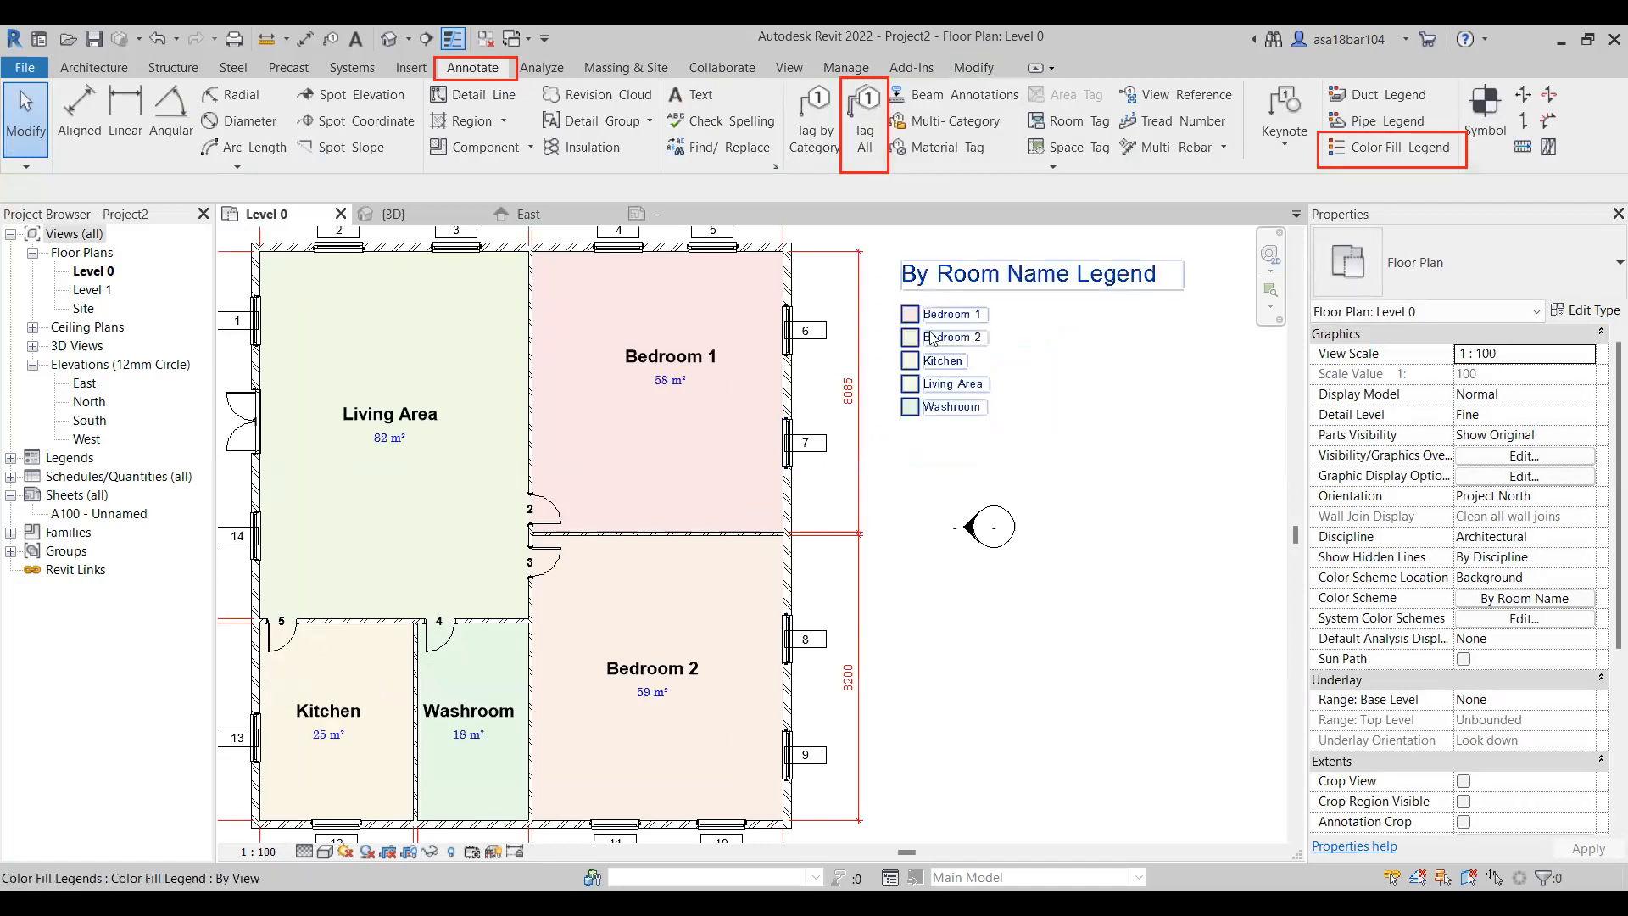
{"action": "scroll", "coordinate": [912, 525], "scroll_direction": "down", "scroll_amount": 2}
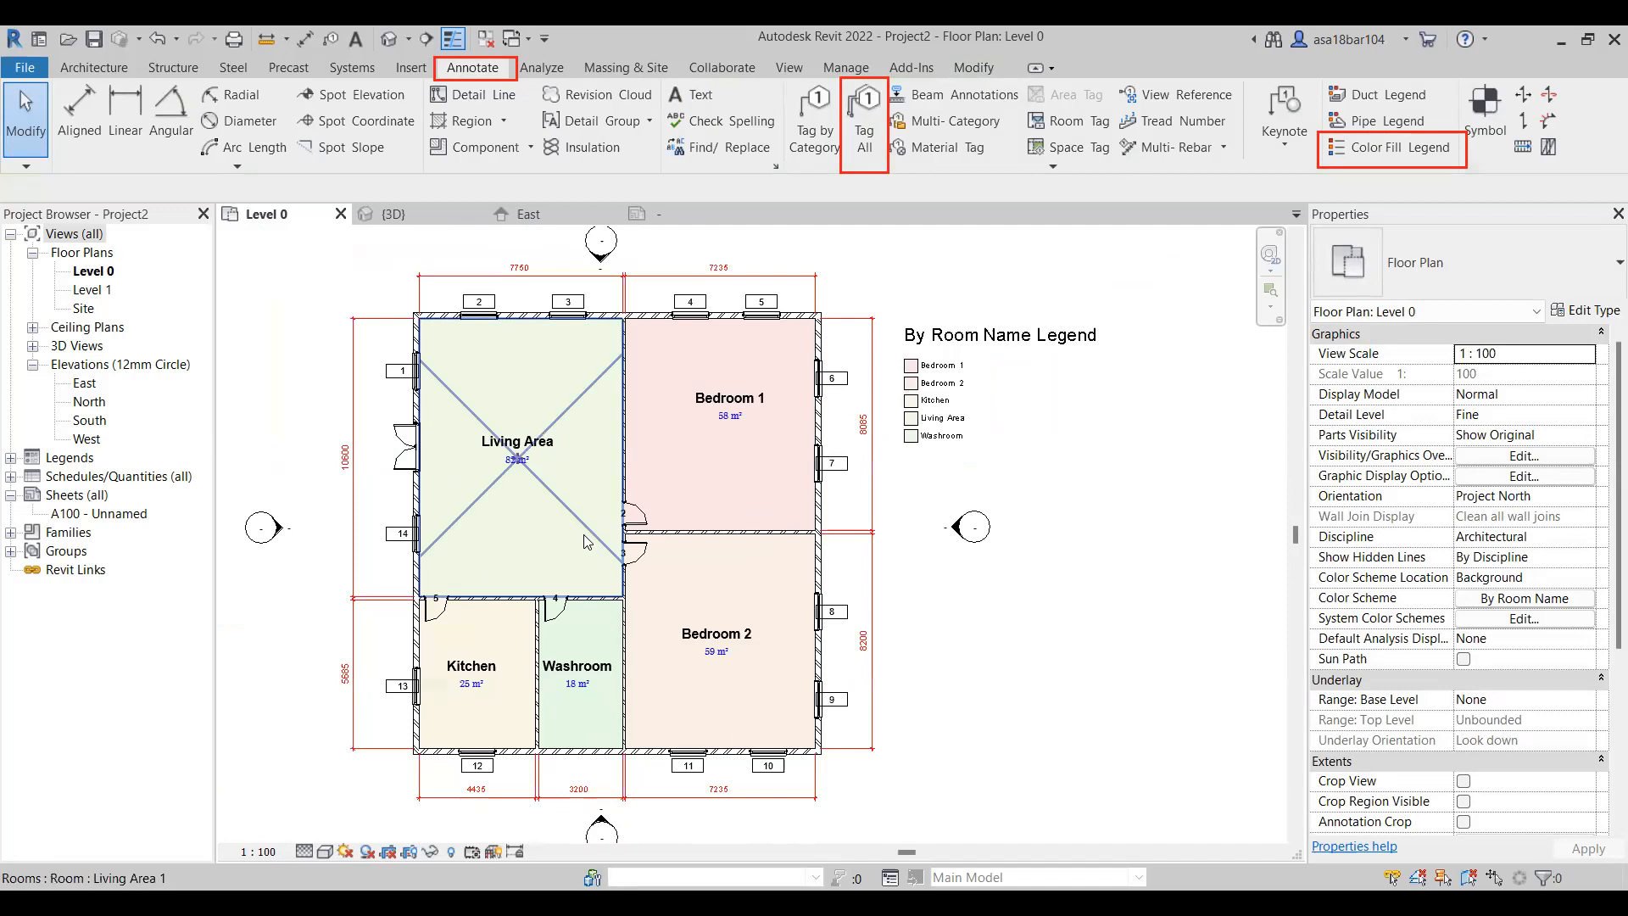
{"action": "scroll", "coordinate": [585, 543], "scroll_direction": "down", "scroll_amount": 1}
{"action": "scroll", "coordinate": [790, 480], "scroll_direction": "up", "scroll_amount": 1}
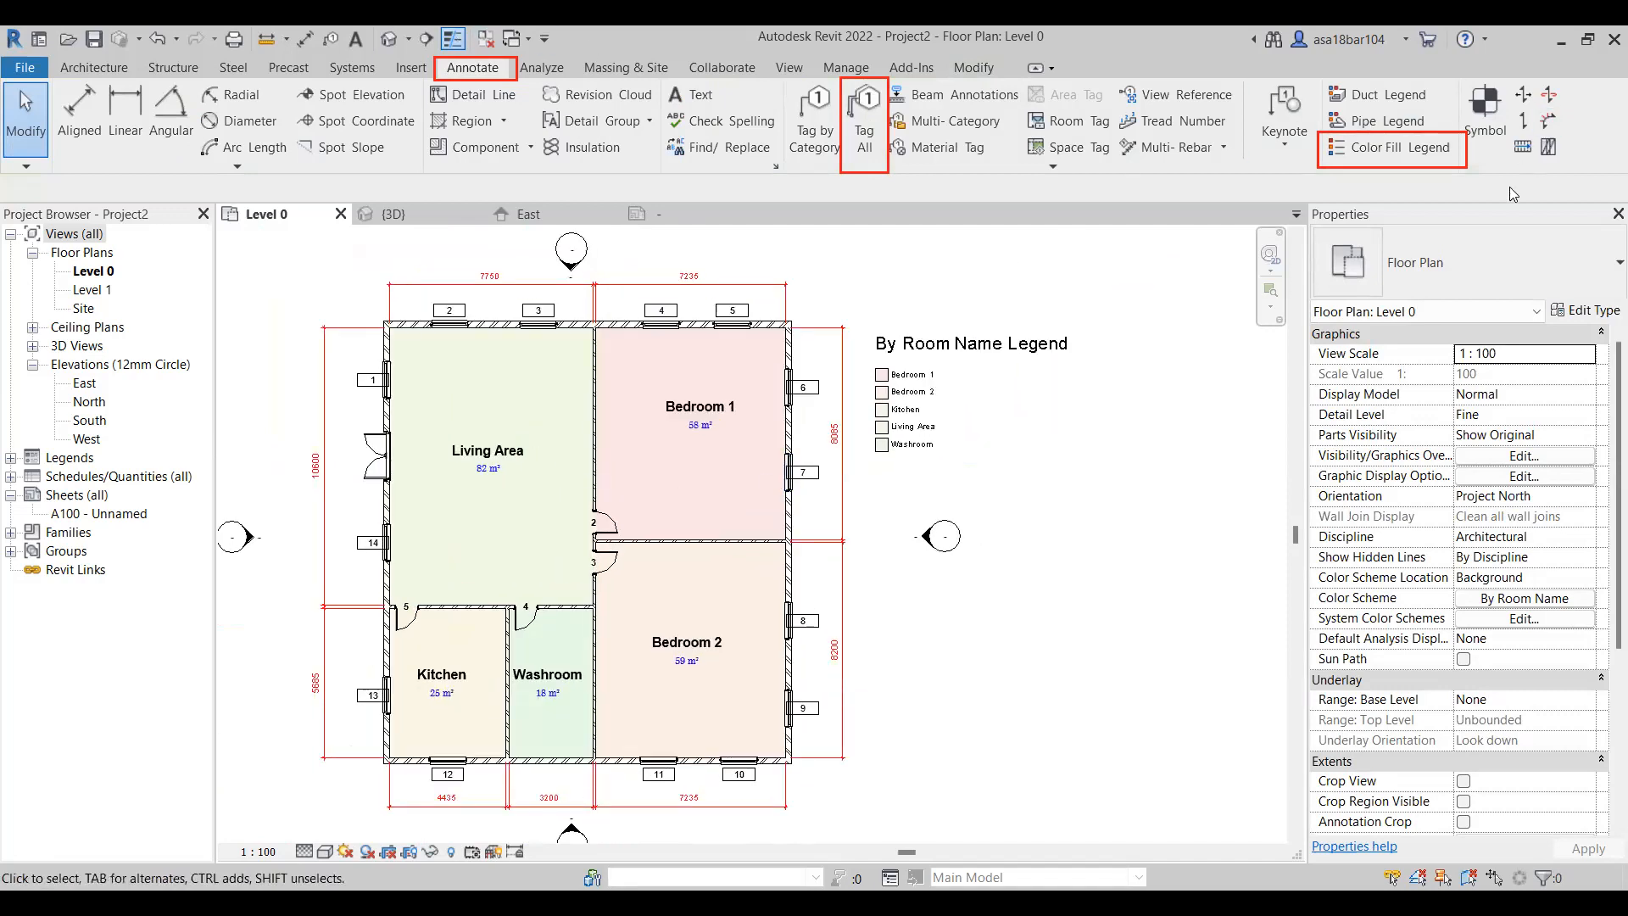
Place a second color fill legend farther from the plan, and undo its placement
{"action": "left_click", "coordinate": [1424, 148]}
{"action": "scroll", "coordinate": [605, 250], "scroll_direction": "down", "scroll_amount": 1}
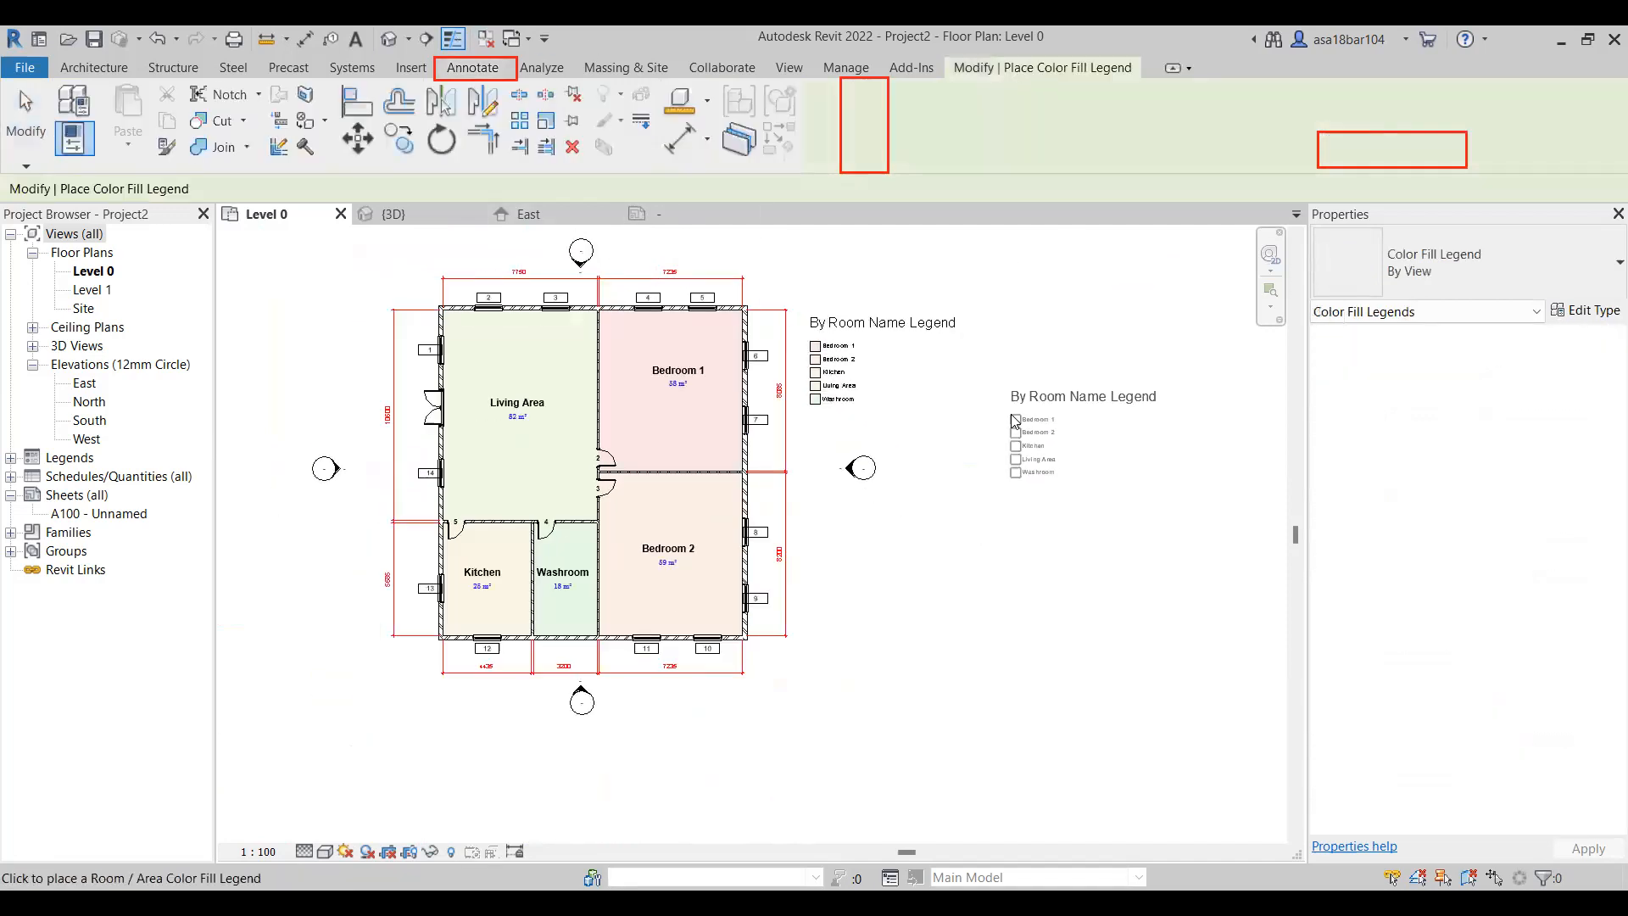
{"action": "left_click", "coordinate": [1014, 395]}
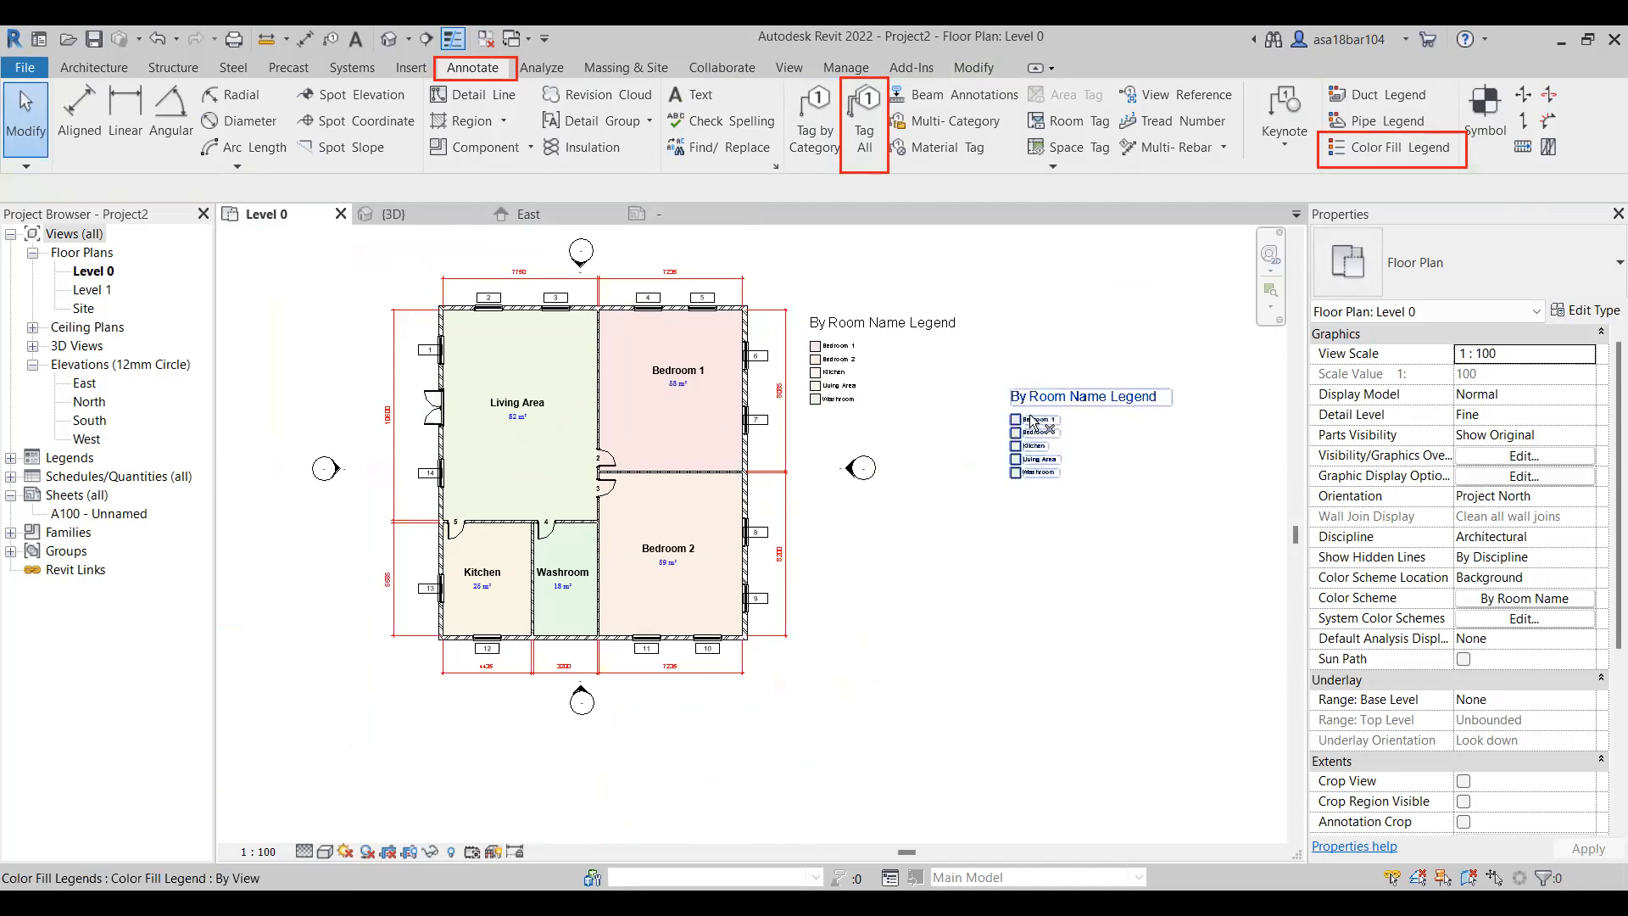
{"action": "key", "text": "ctrl+z"}
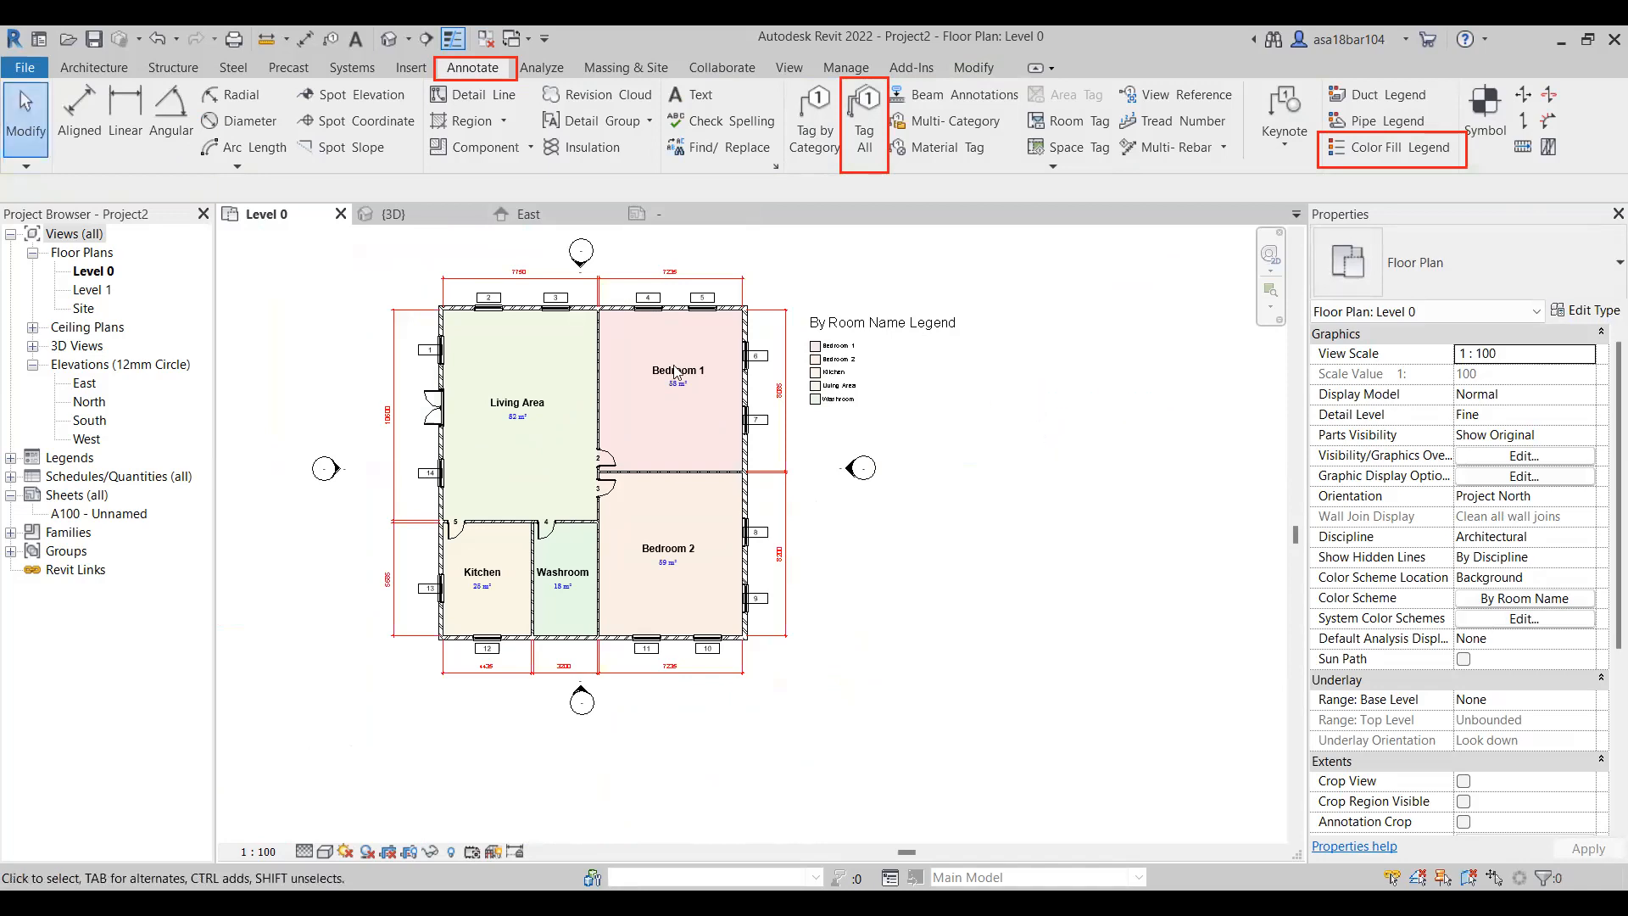
{"action": "scroll", "coordinate": [790, 328], "scroll_direction": "up", "scroll_amount": 1}
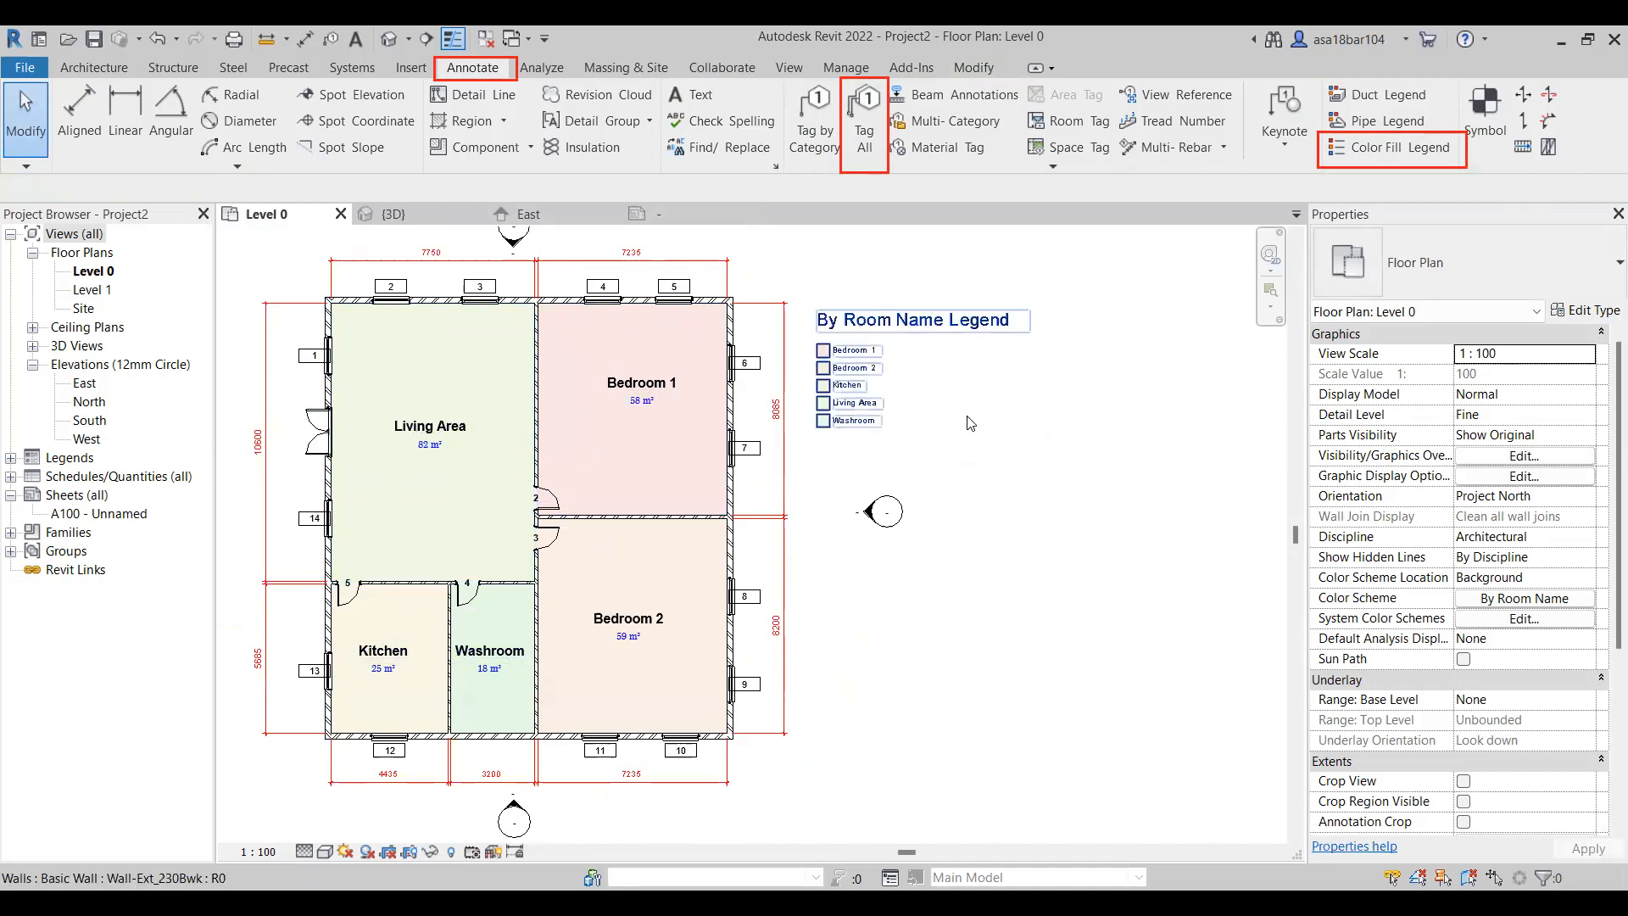
{"action": "scroll", "coordinate": [865, 381], "scroll_direction": "up", "scroll_amount": 1}
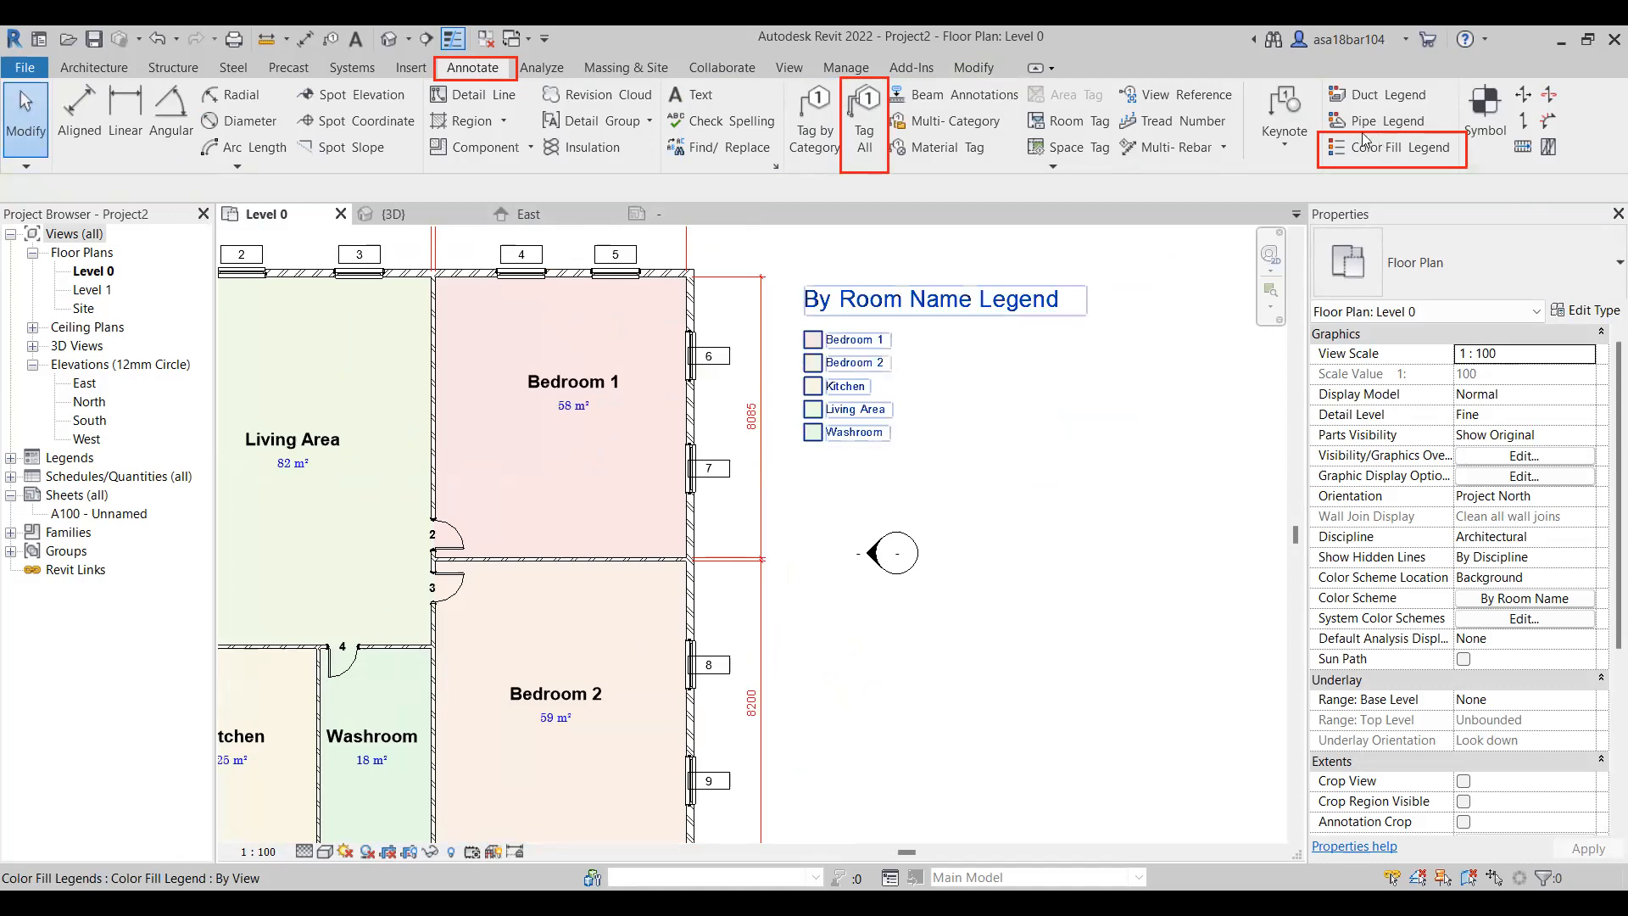
{"action": "scroll", "coordinate": [1072, 425], "scroll_direction": "down", "scroll_amount": 2}
{"action": "scroll", "coordinate": [607, 567], "scroll_direction": "down", "scroll_amount": 2}
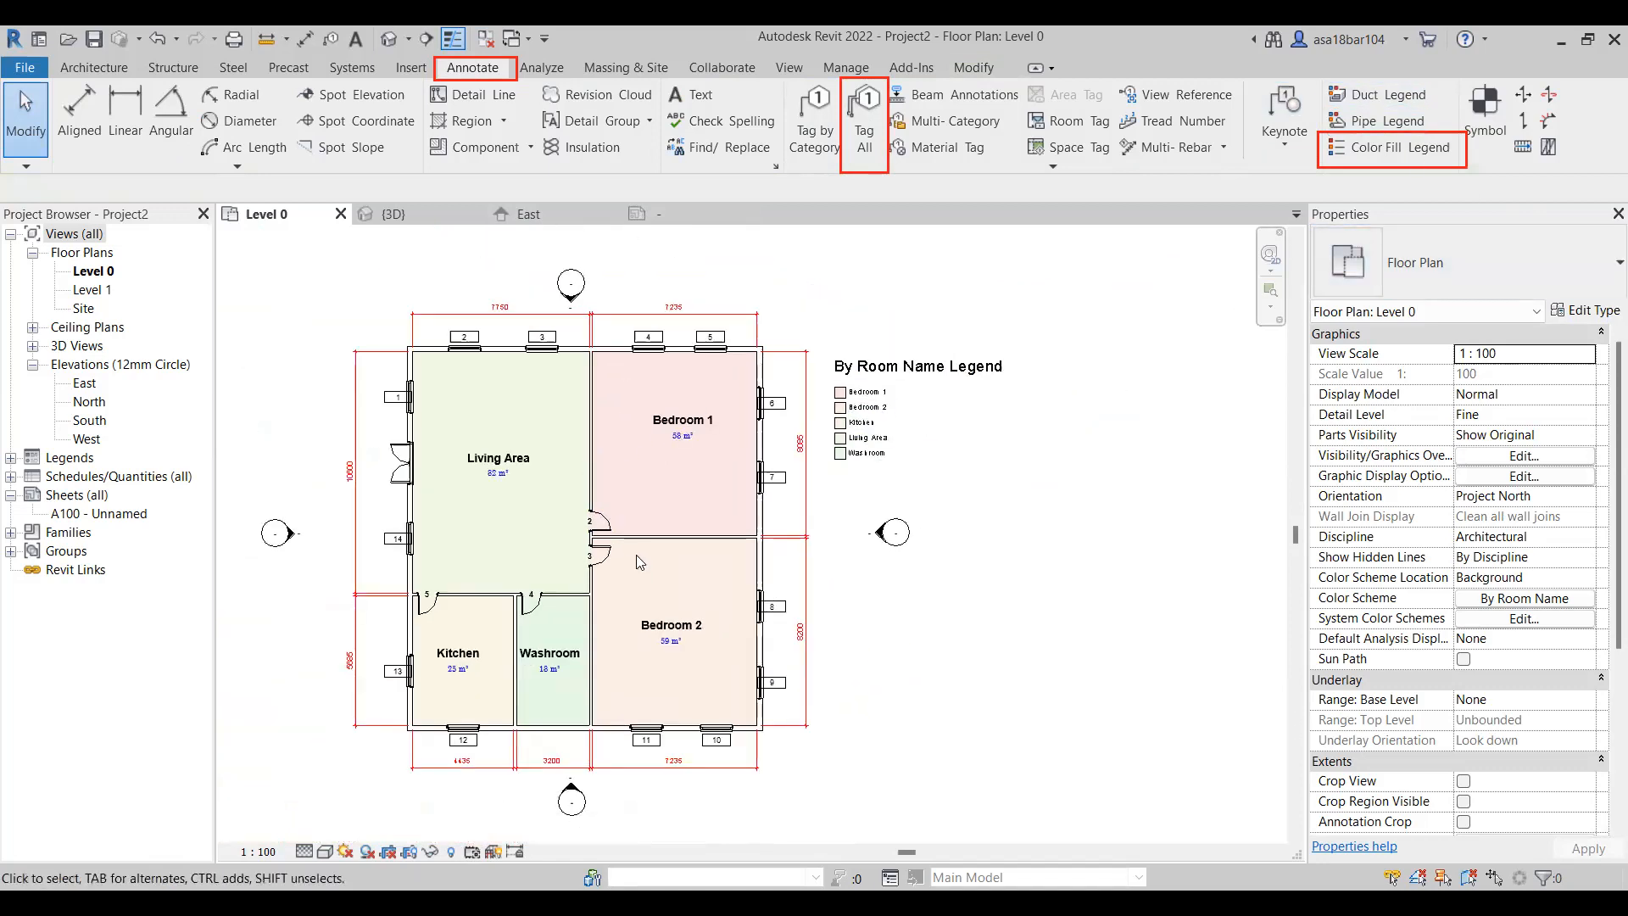
{"action": "scroll", "coordinate": [640, 462], "scroll_direction": "up", "scroll_amount": 1}
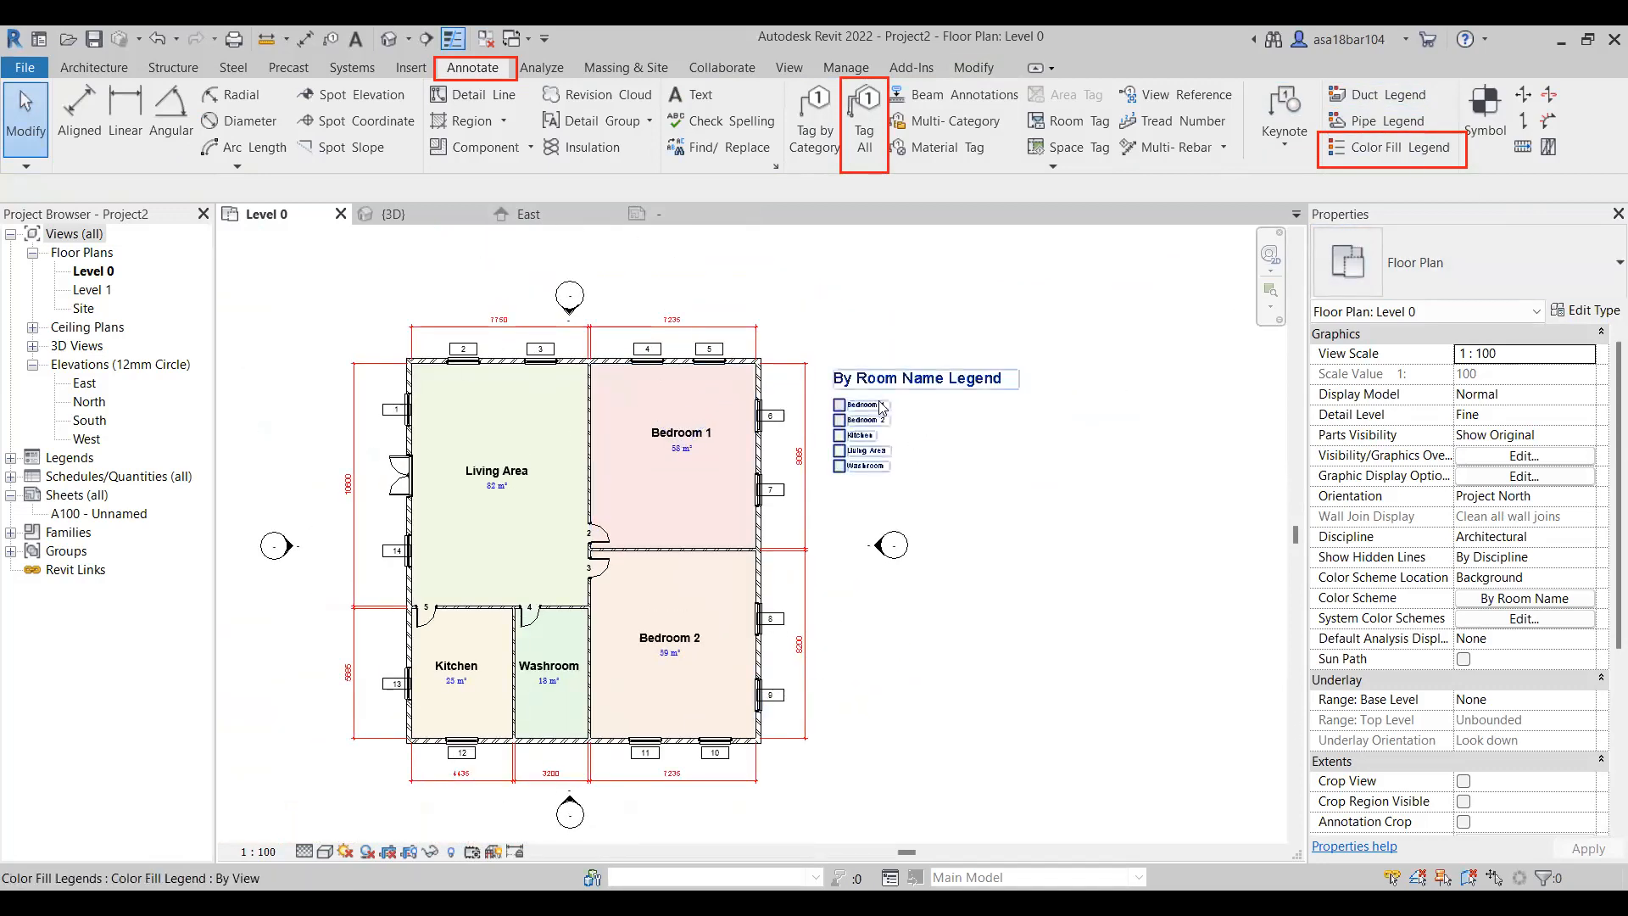
Edit the room name legend's color scheme and apply the darker pink RGB 245-209-209 to Bedroom 1
{"action": "left_click", "coordinate": [912, 448]}
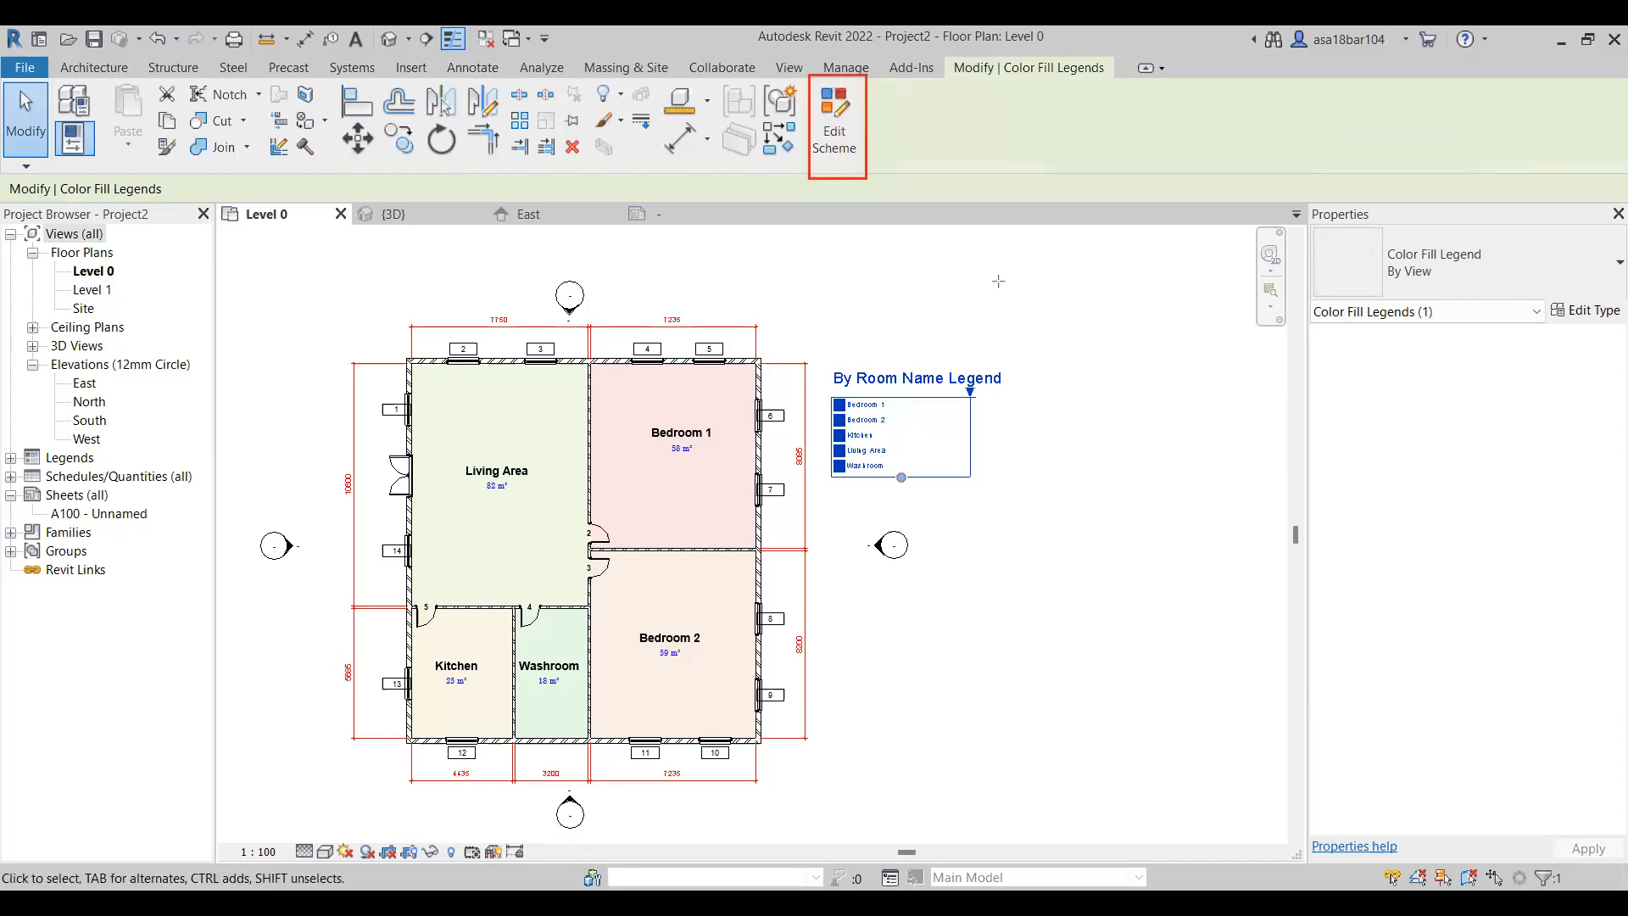
{"action": "left_click", "coordinate": [848, 123]}
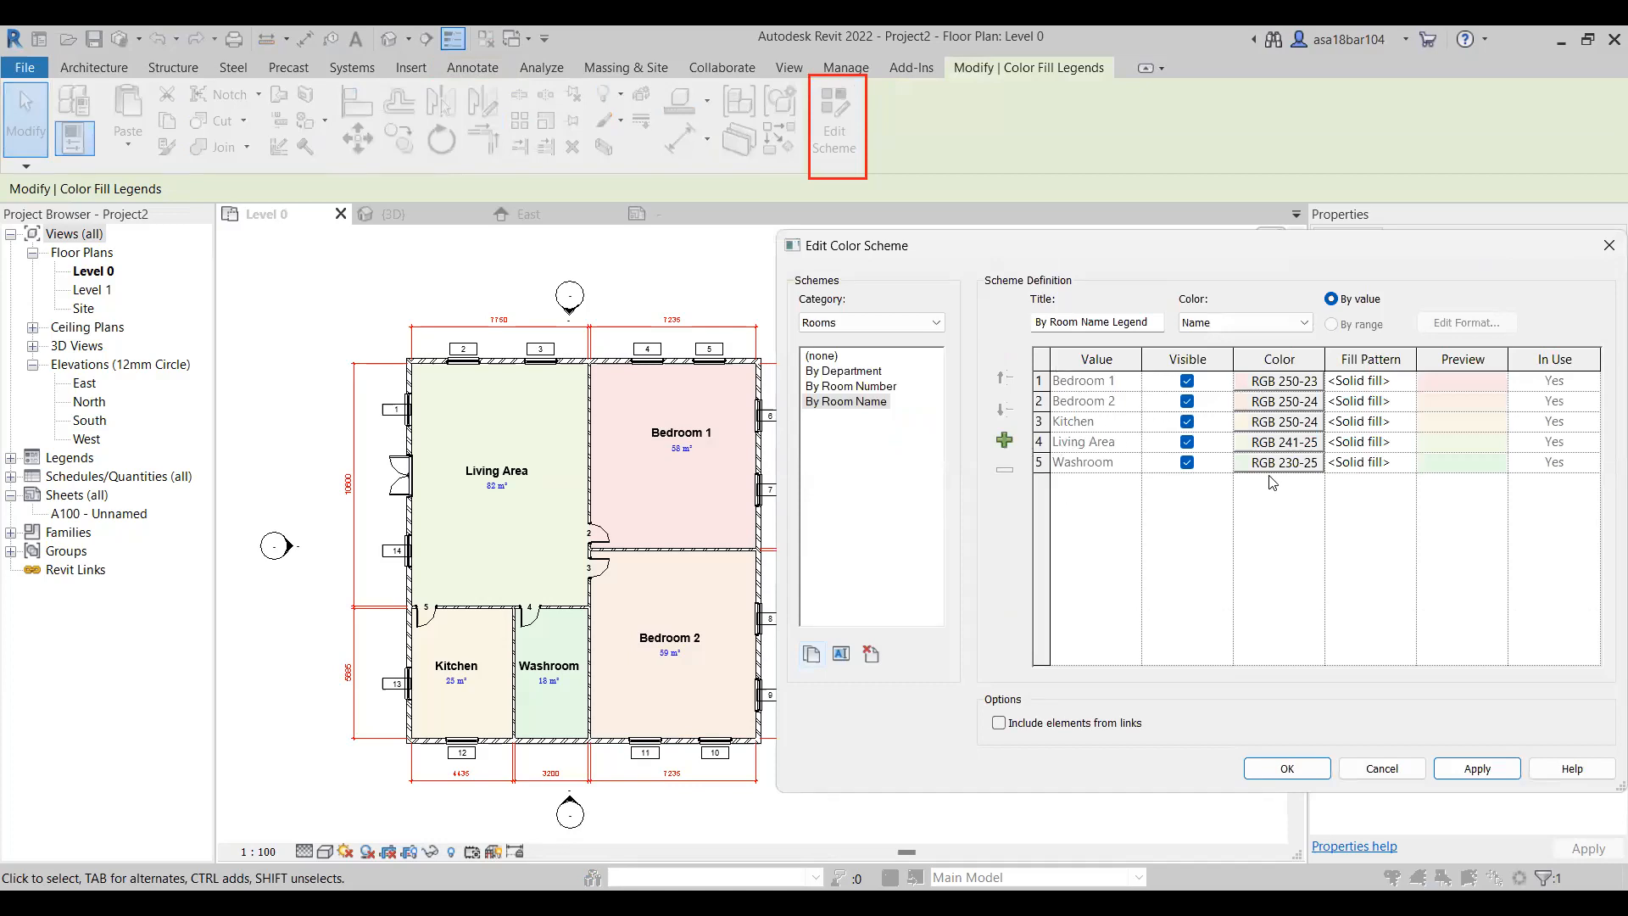
{"action": "left_click", "coordinate": [1304, 380]}
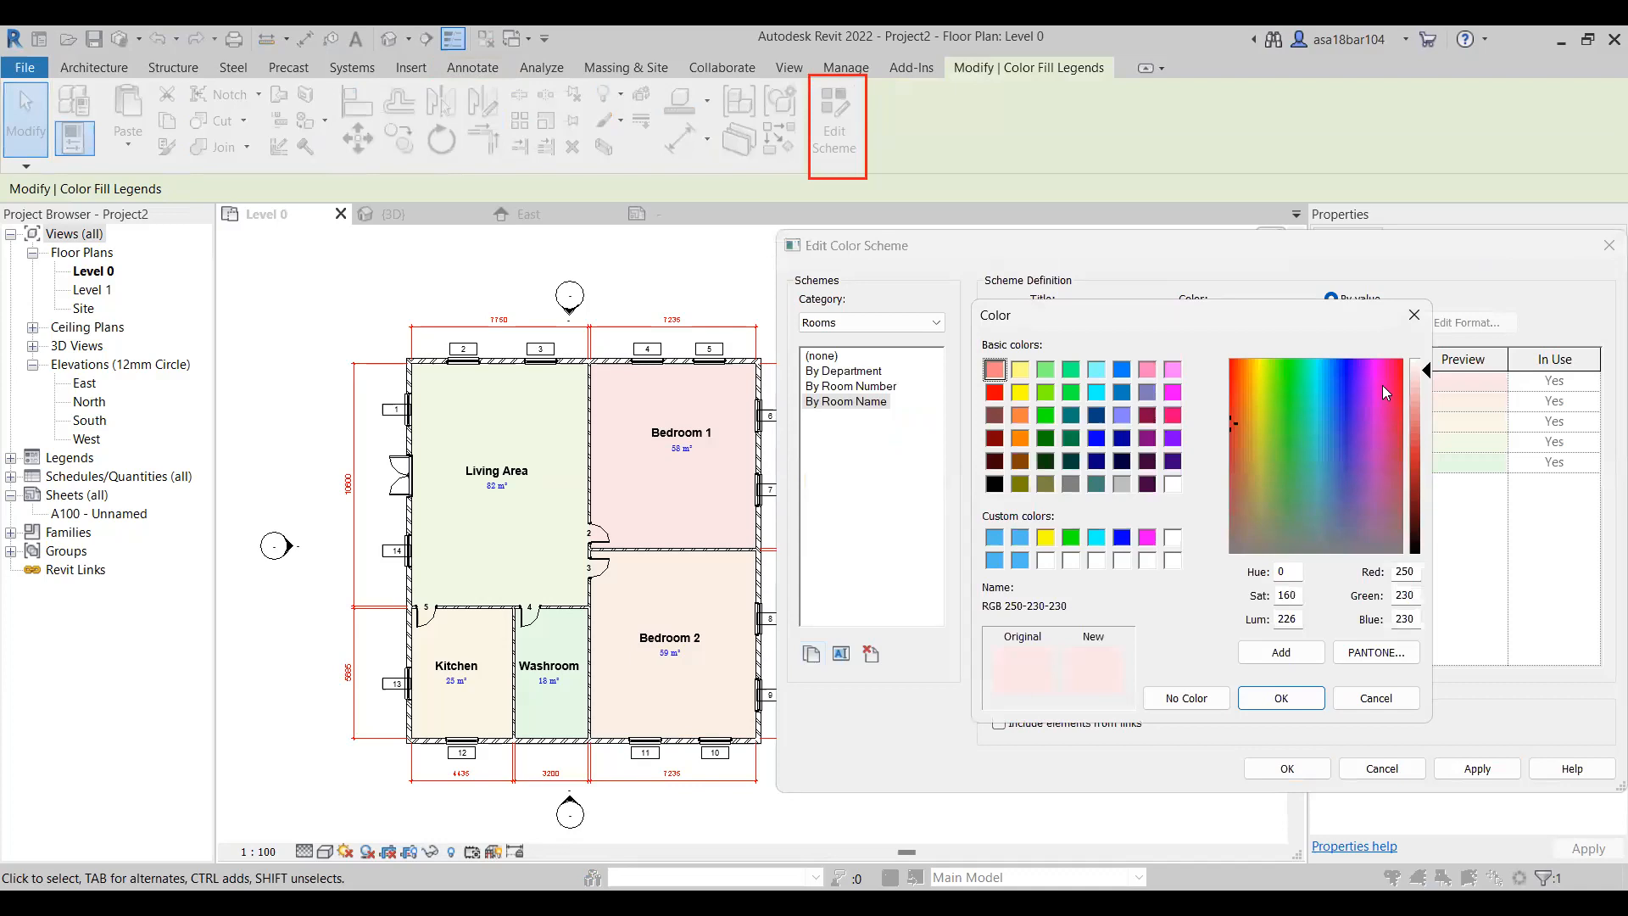
{"action": "left_click", "coordinate": [1421, 381]}
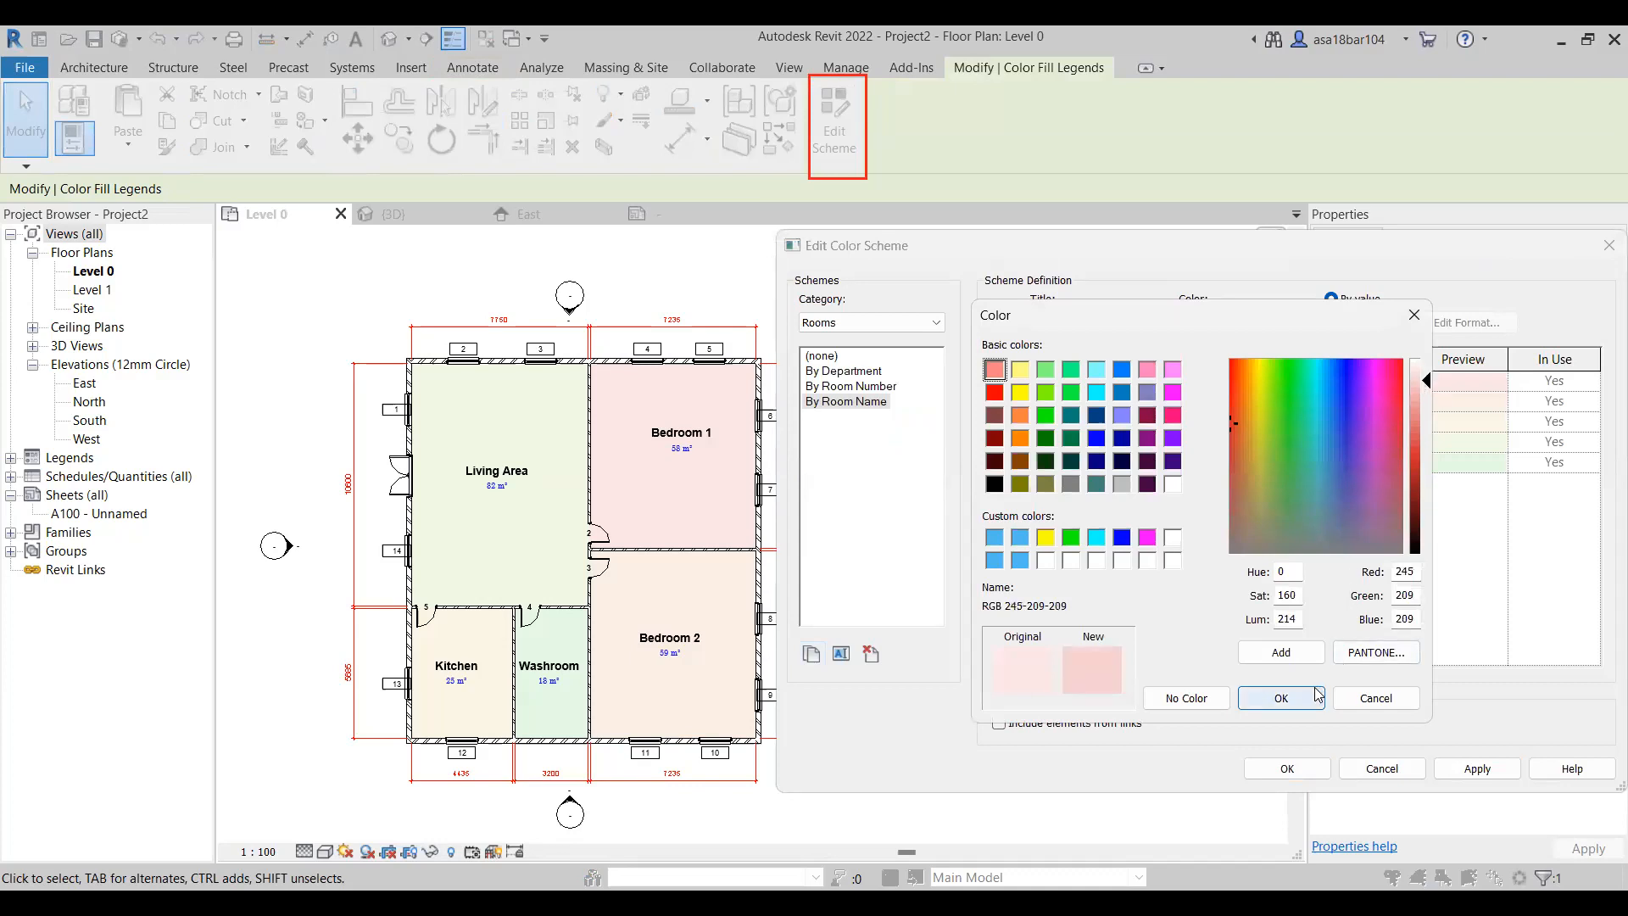
{"action": "left_click", "coordinate": [1280, 697]}
{"action": "left_click", "coordinate": [1479, 768]}
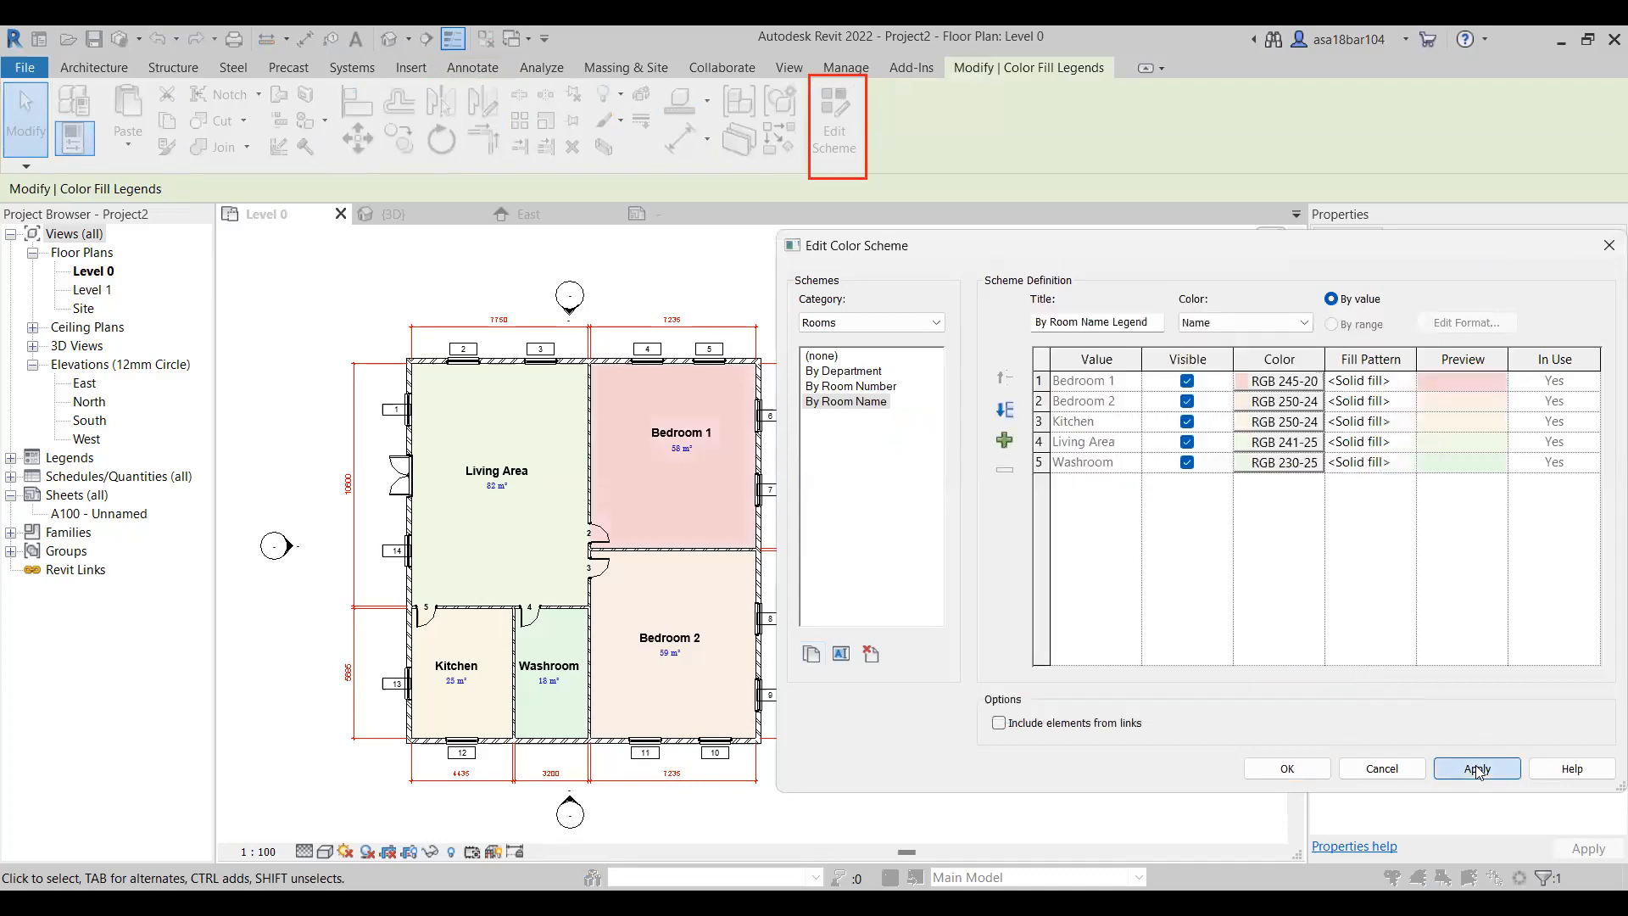
Set Bedroom 2's color in the scheme to the darker orange RGB 245-227-209 and apply it
{"action": "left_click", "coordinate": [1284, 400]}
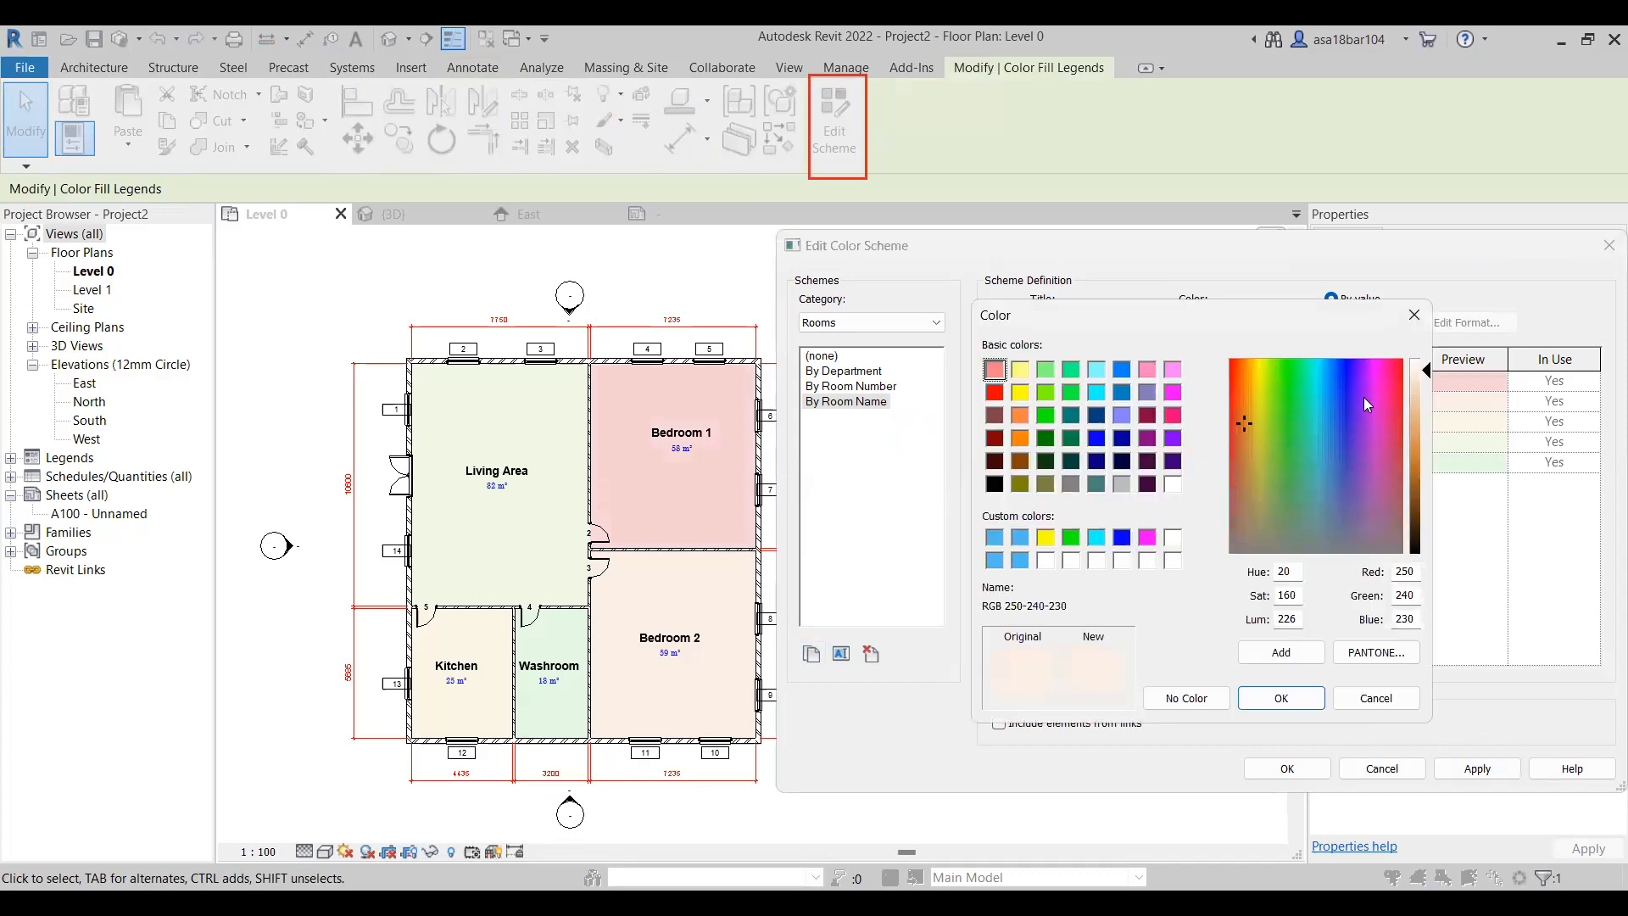
{"action": "left_click", "coordinate": [1413, 315]}
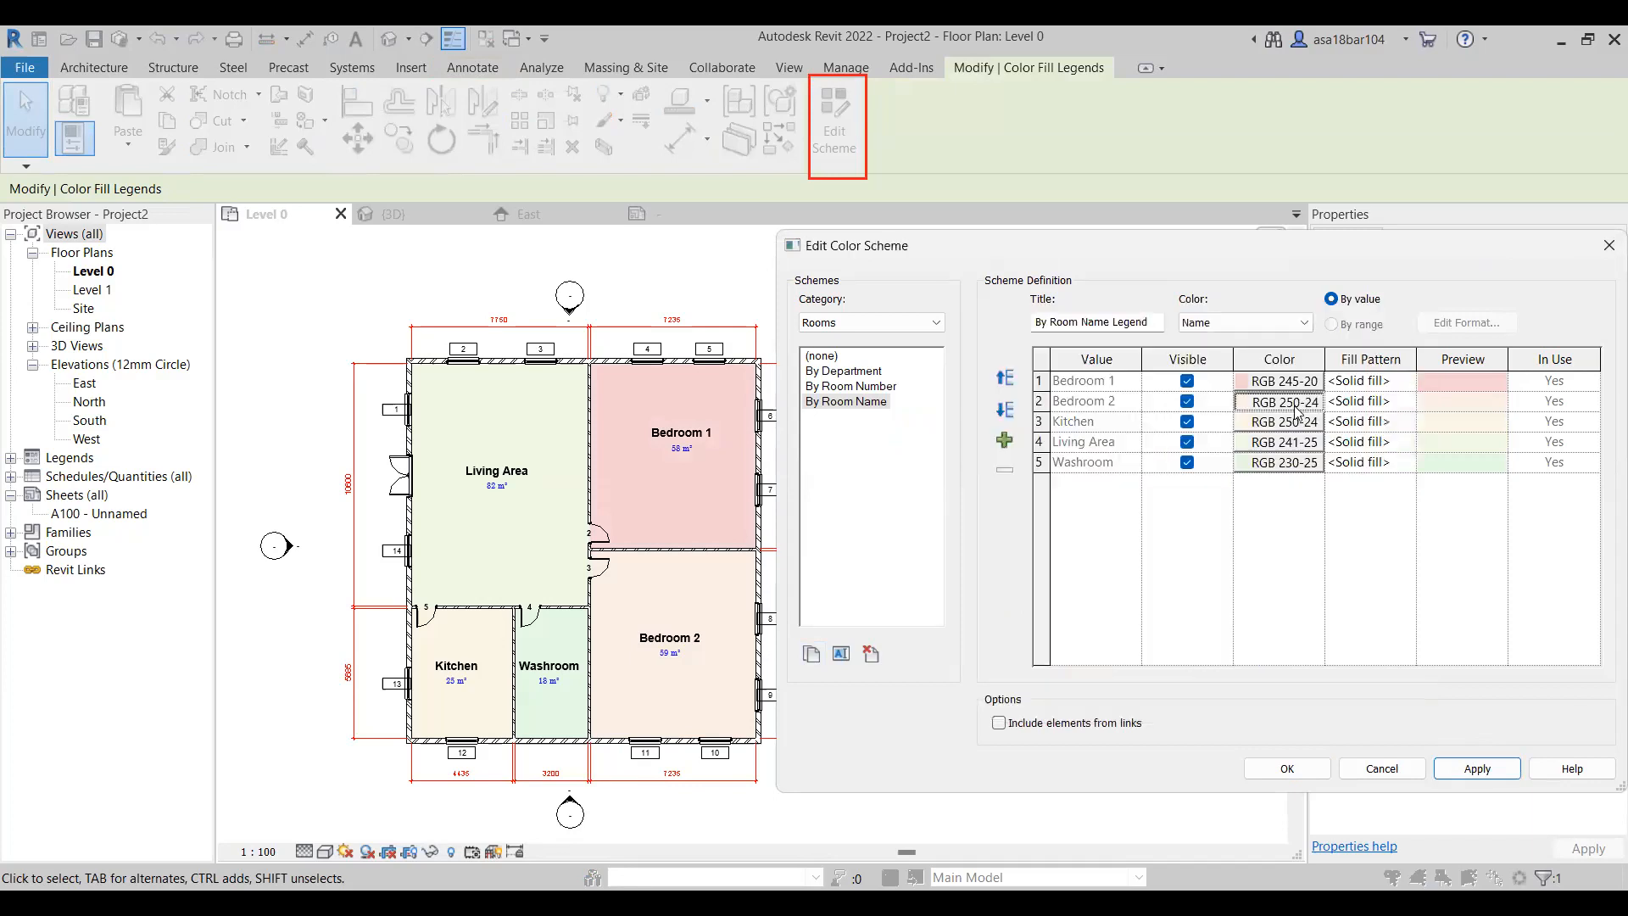
{"action": "left_click", "coordinate": [1295, 406]}
{"action": "left_click_drag", "start_coordinate": [1415, 366], "coordinate": [1419, 381]}
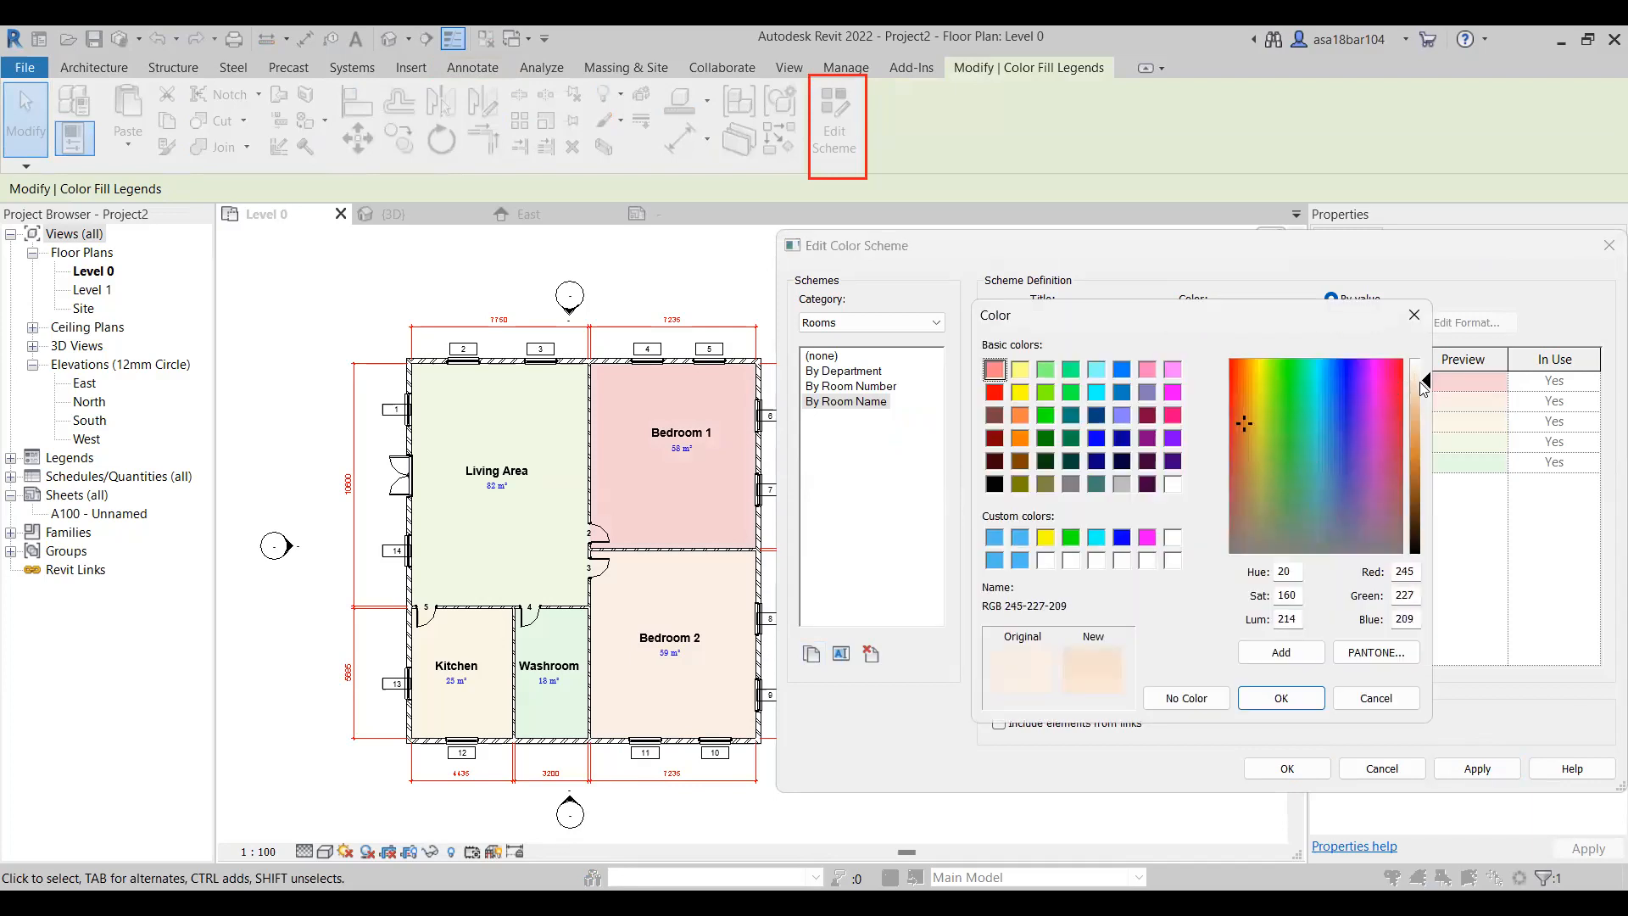
{"action": "left_click", "coordinate": [1282, 700]}
{"action": "left_click", "coordinate": [1477, 768]}
Set the Washroom's color in the scheme to light blue RGB 225-249-255 and apply it
{"action": "left_click", "coordinate": [1269, 462]}
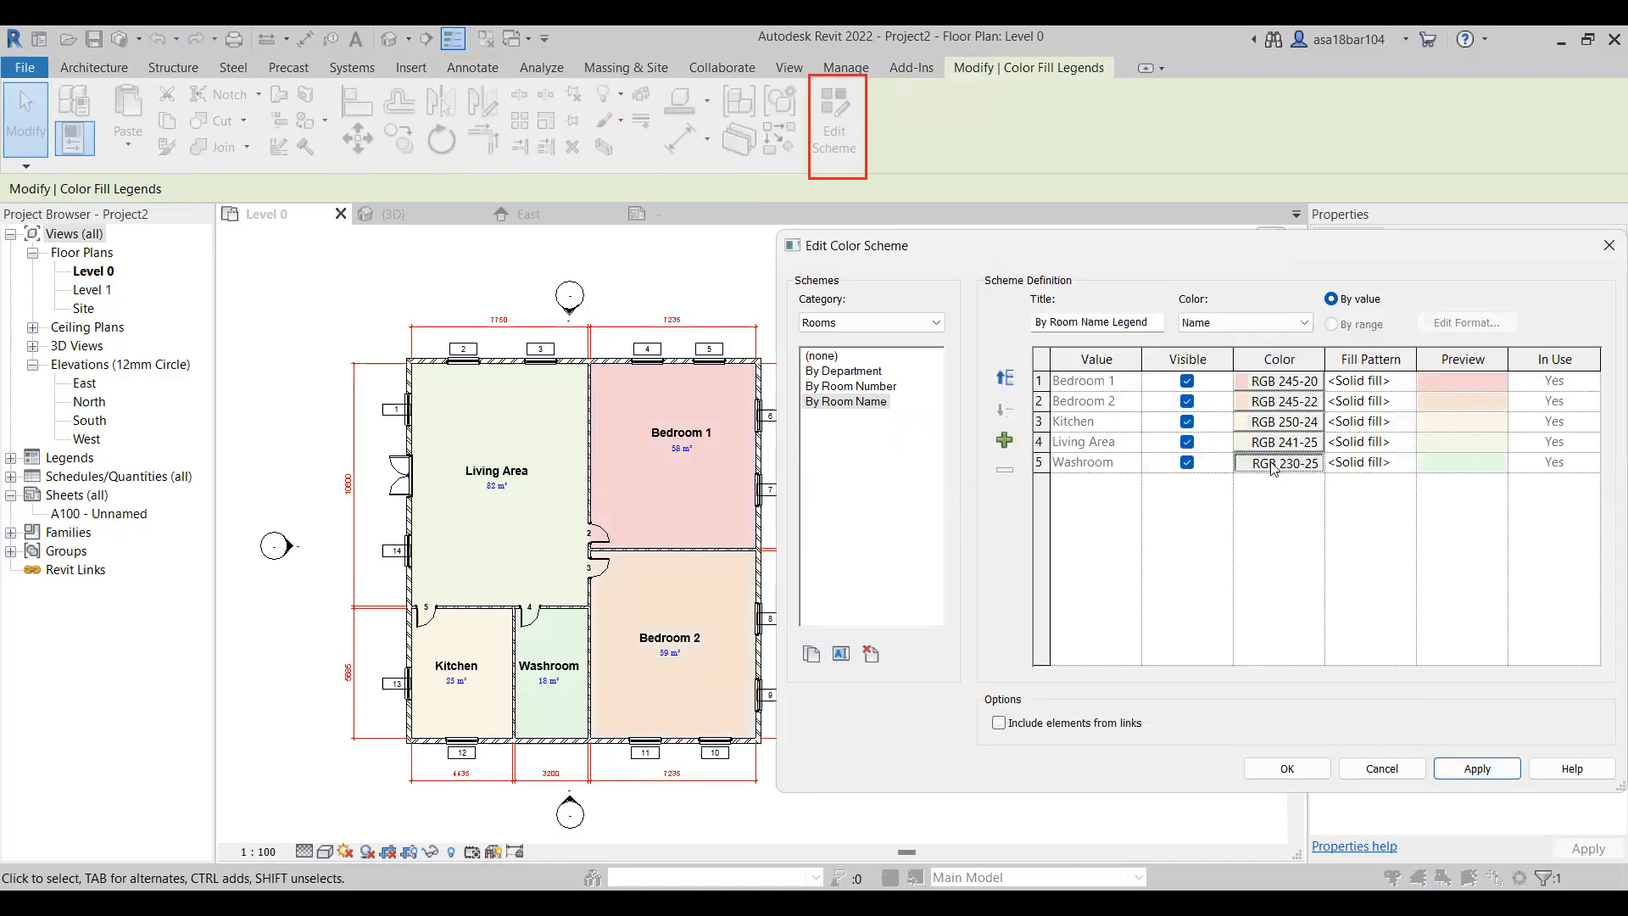
{"action": "left_click_drag", "start_coordinate": [1316, 378], "coordinate": [1323, 366]}
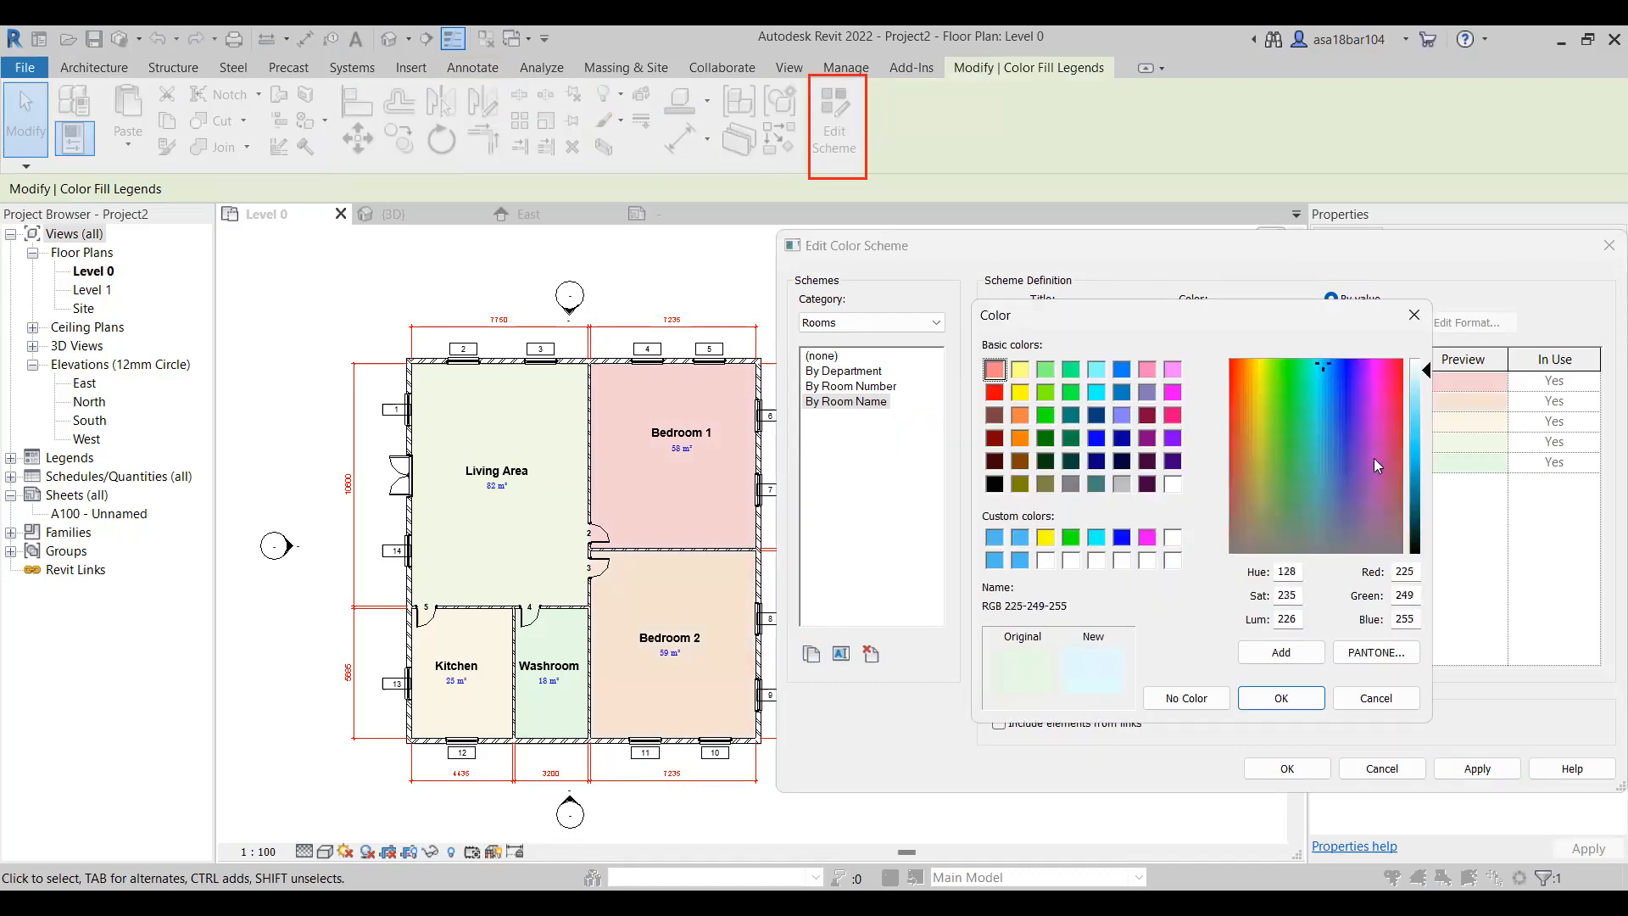
{"action": "left_click", "coordinate": [1281, 700]}
{"action": "left_click", "coordinate": [1474, 768]}
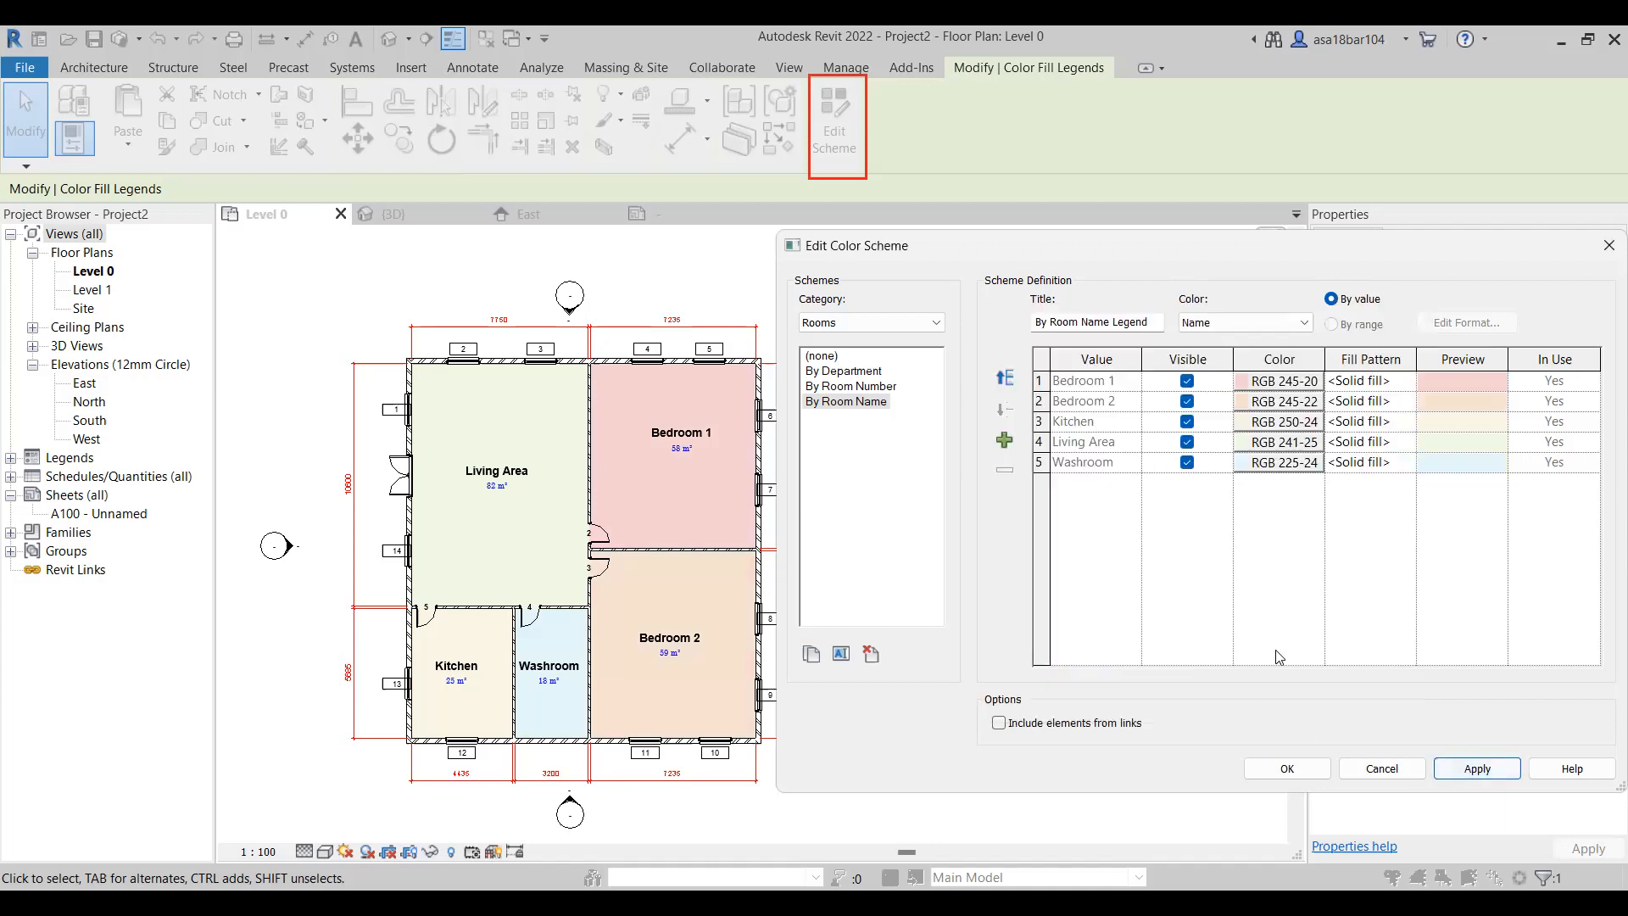
Set the Living Area's color in the scheme to beige RGB 227-225-200
{"action": "left_click", "coordinate": [1276, 443]}
{"action": "left_click", "coordinate": [1257, 489]}
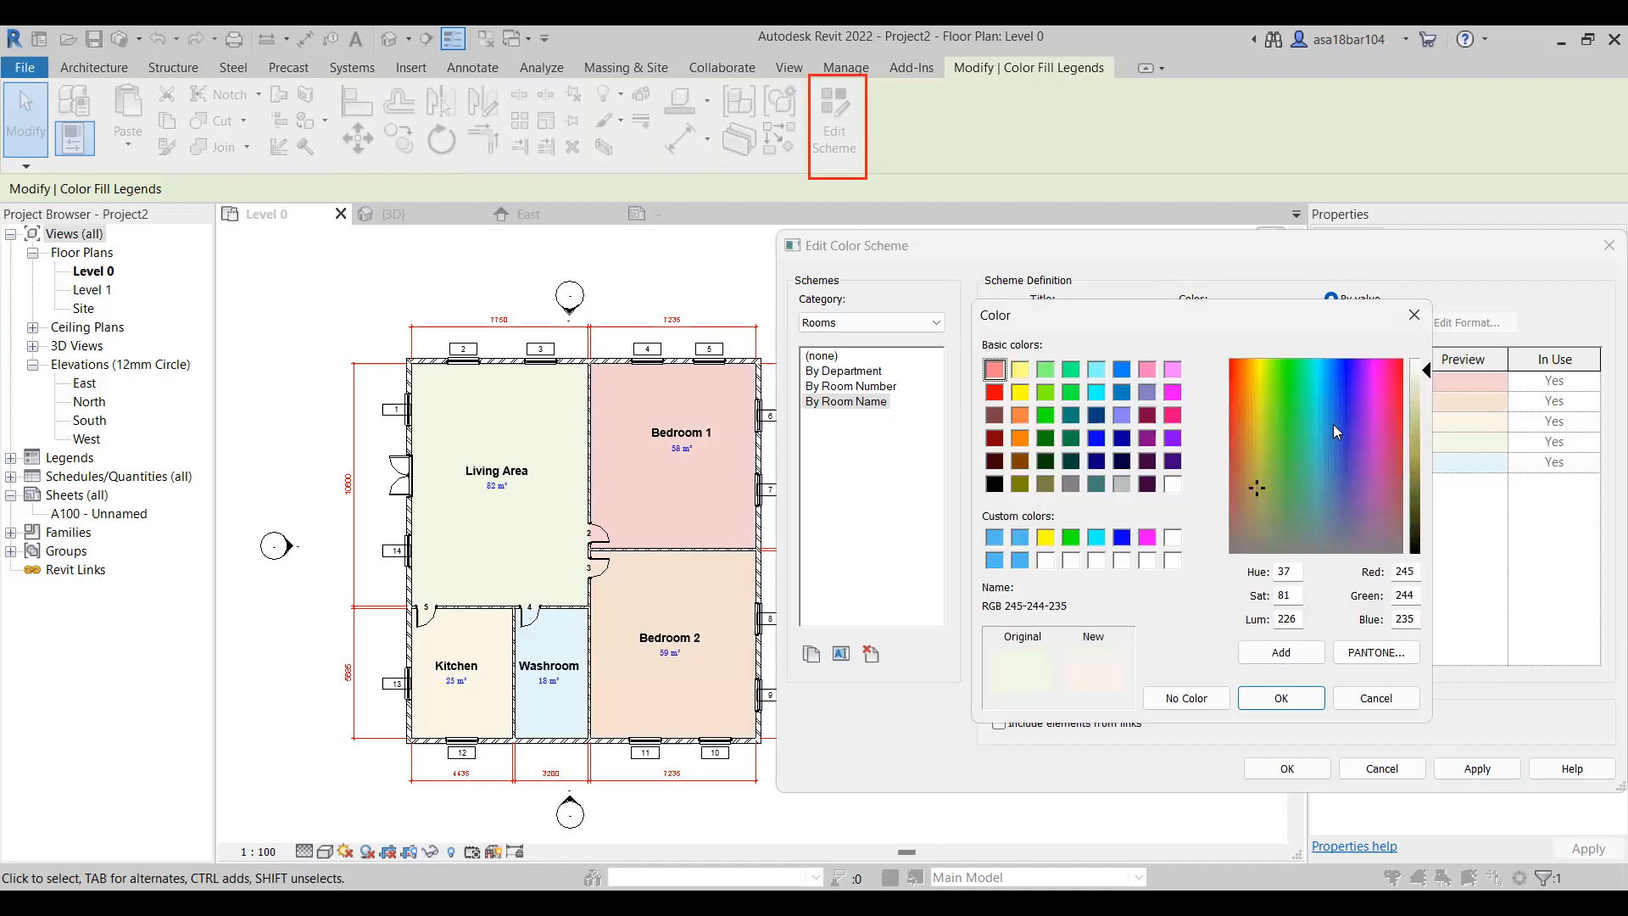
{"action": "left_click", "coordinate": [1409, 392]}
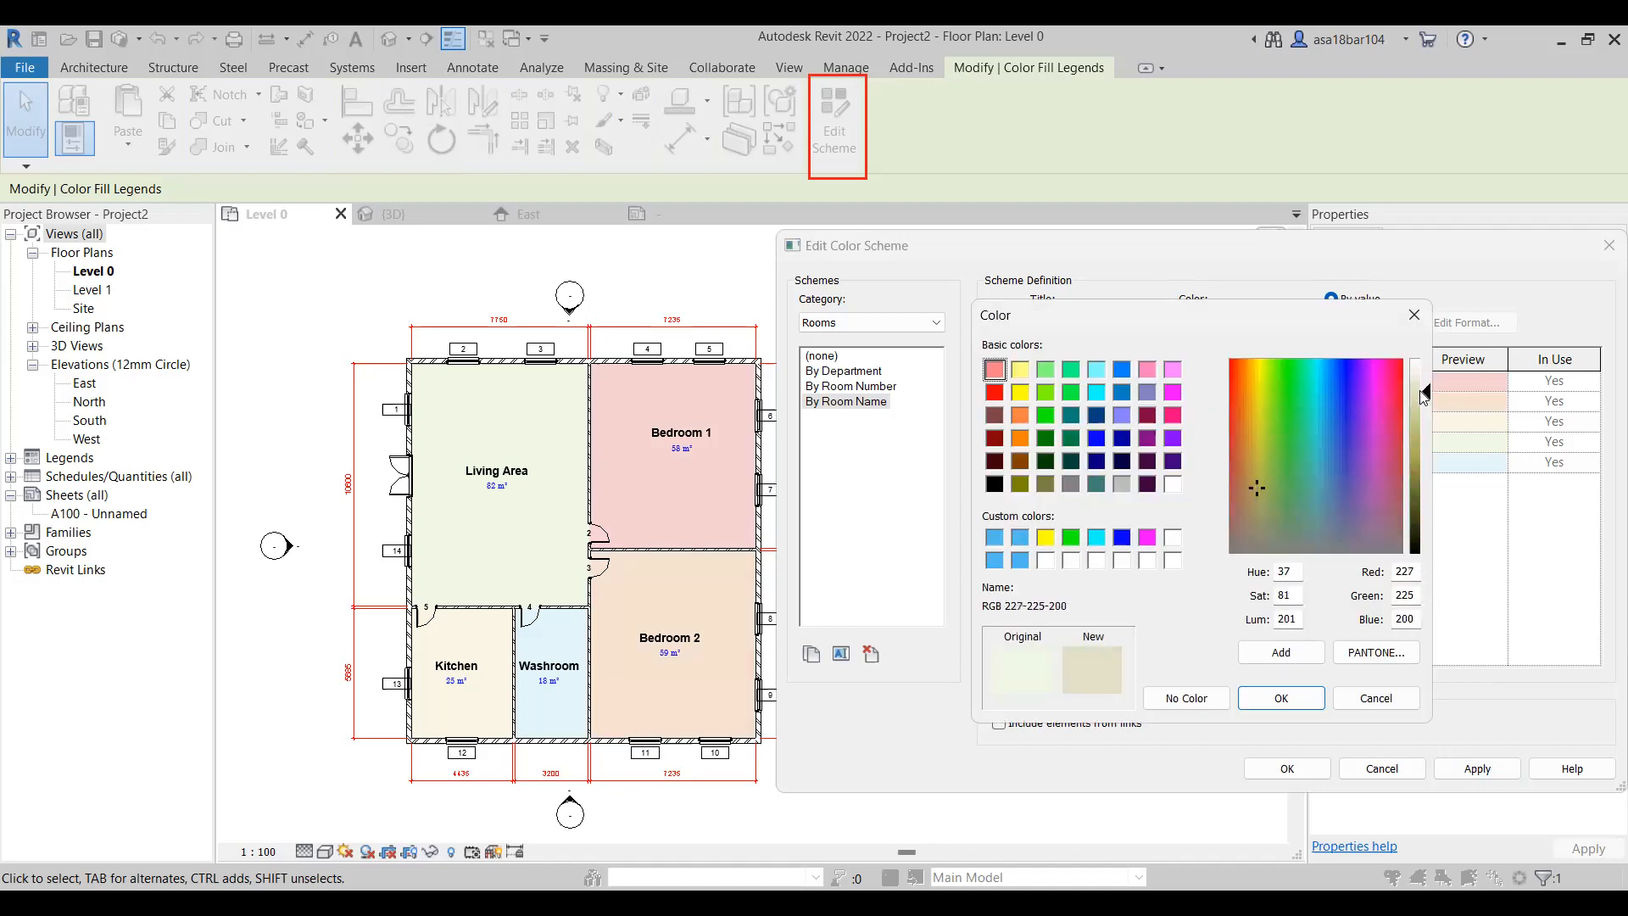
{"action": "left_click", "coordinate": [1281, 698]}
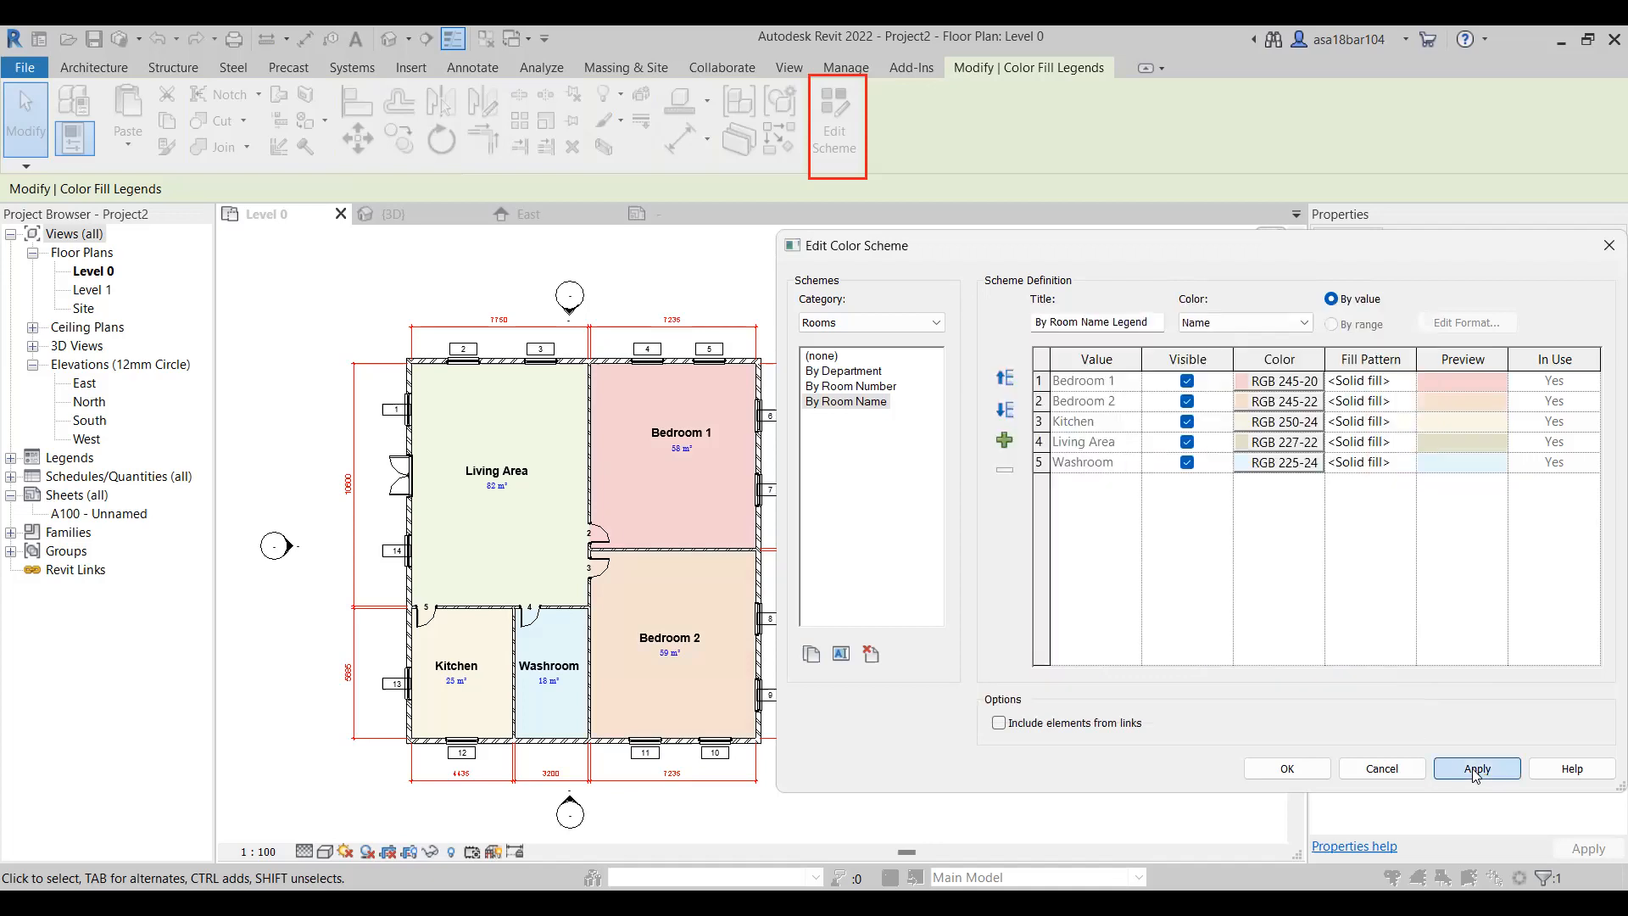
Apply the Living Area color, then change Bedroom 1's fill pattern to Diagonal crosshatch 10mm and apply it
{"action": "left_click", "coordinate": [1477, 768]}
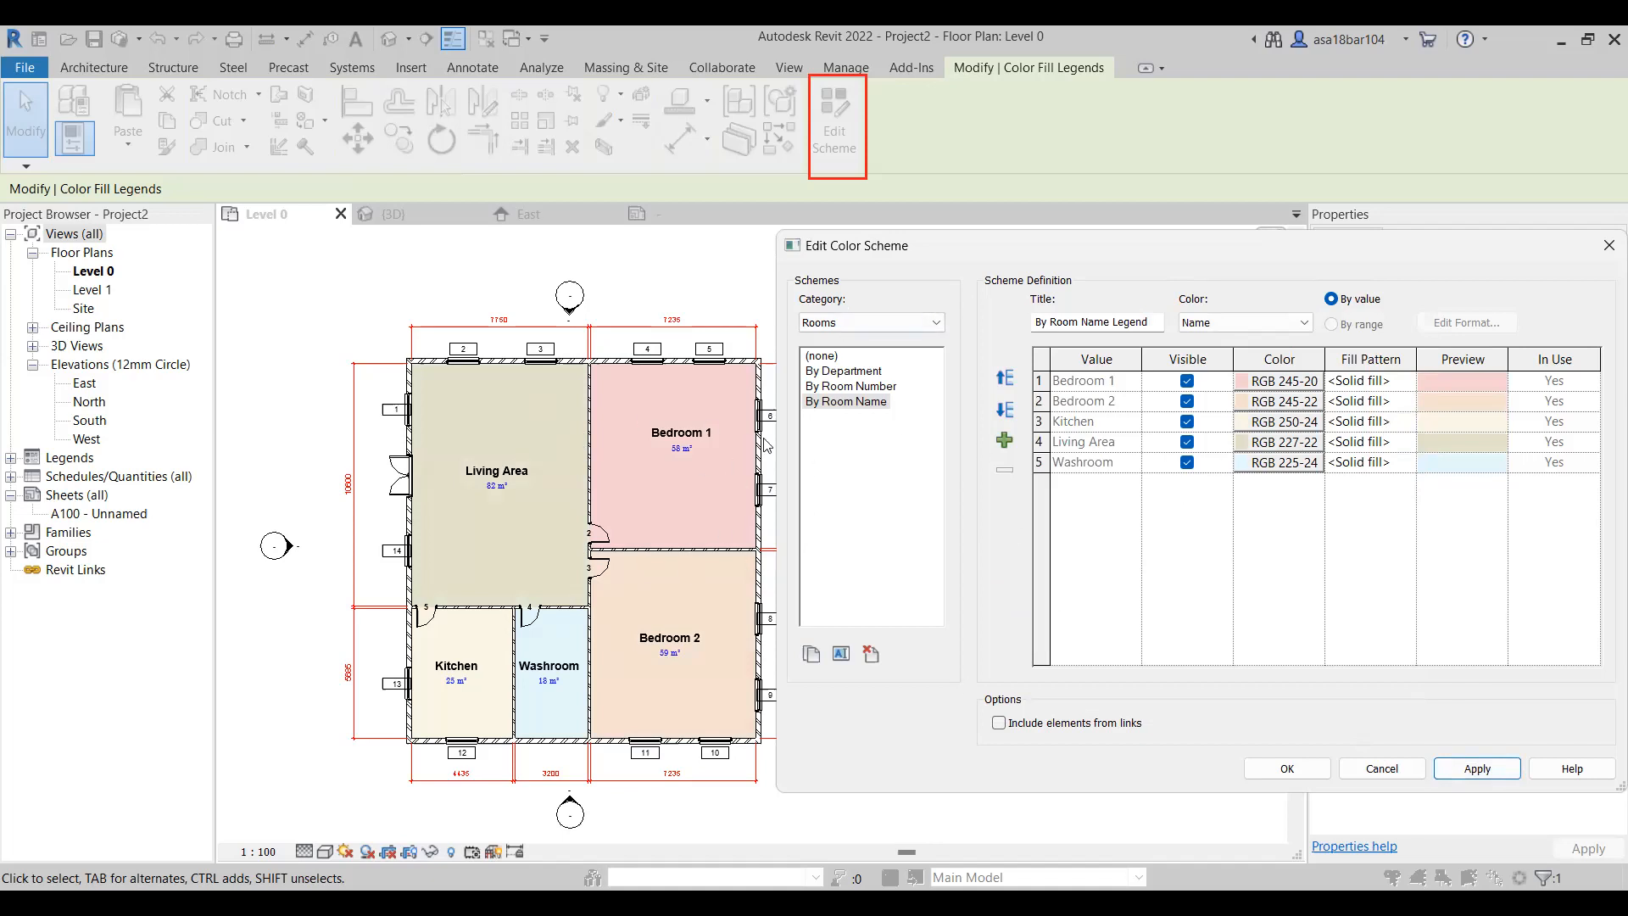
{"action": "left_click", "coordinate": [1376, 381]}
{"action": "left_click", "coordinate": [1375, 380]}
{"action": "scroll", "coordinate": [1359, 464], "scroll_direction": "down", "scroll_amount": 3}
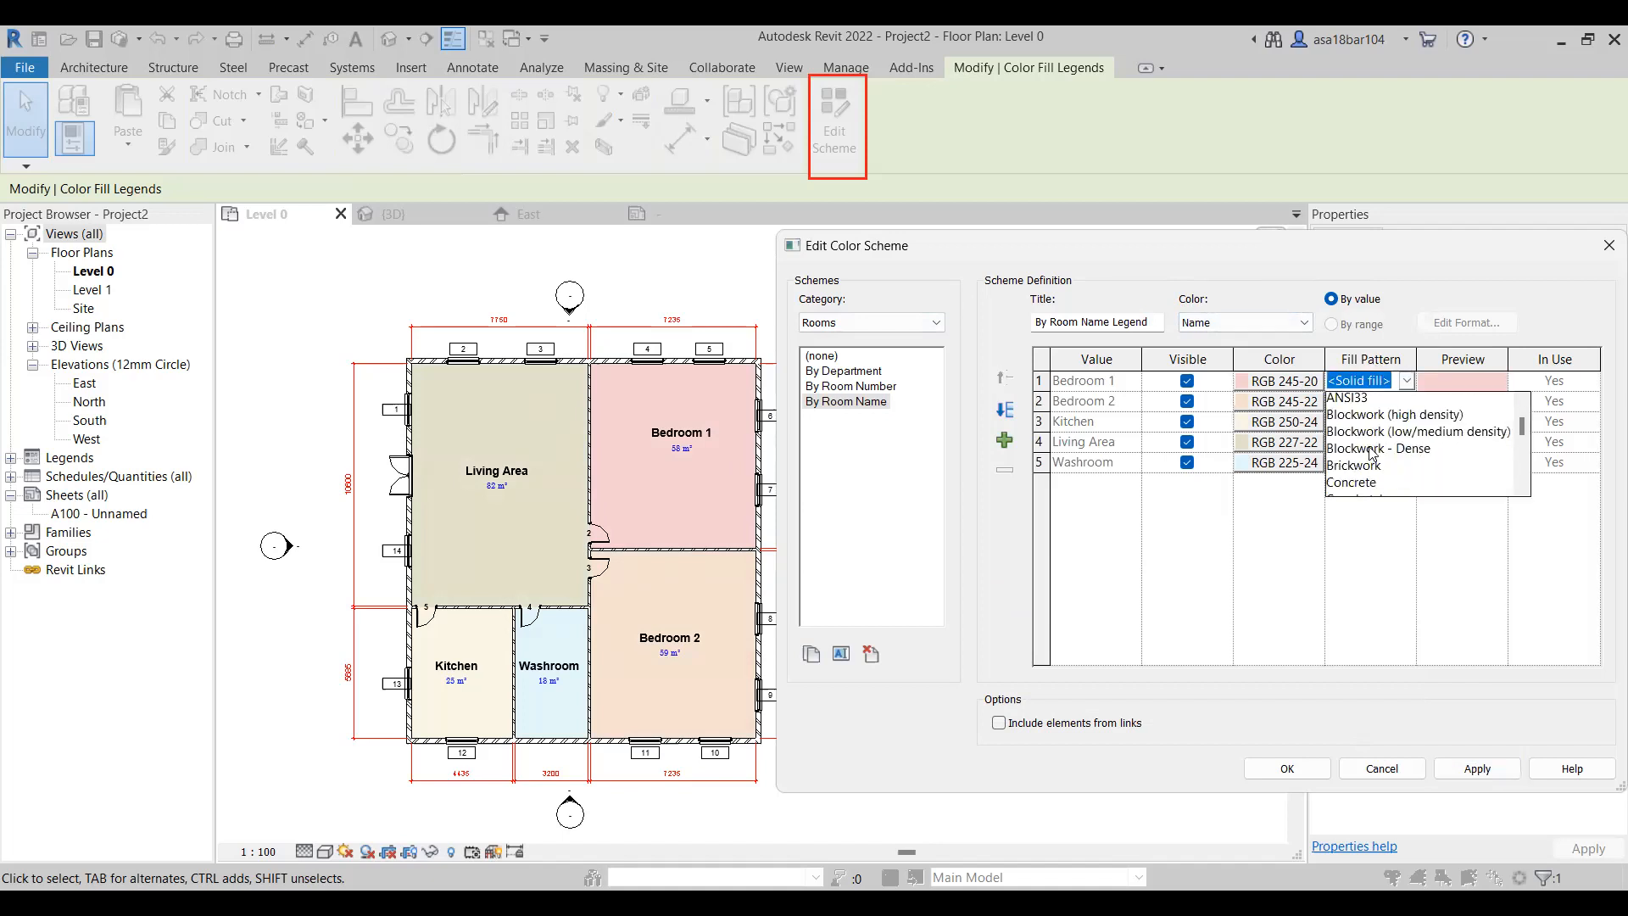
{"action": "scroll", "coordinate": [1368, 471], "scroll_direction": "down", "scroll_amount": 1}
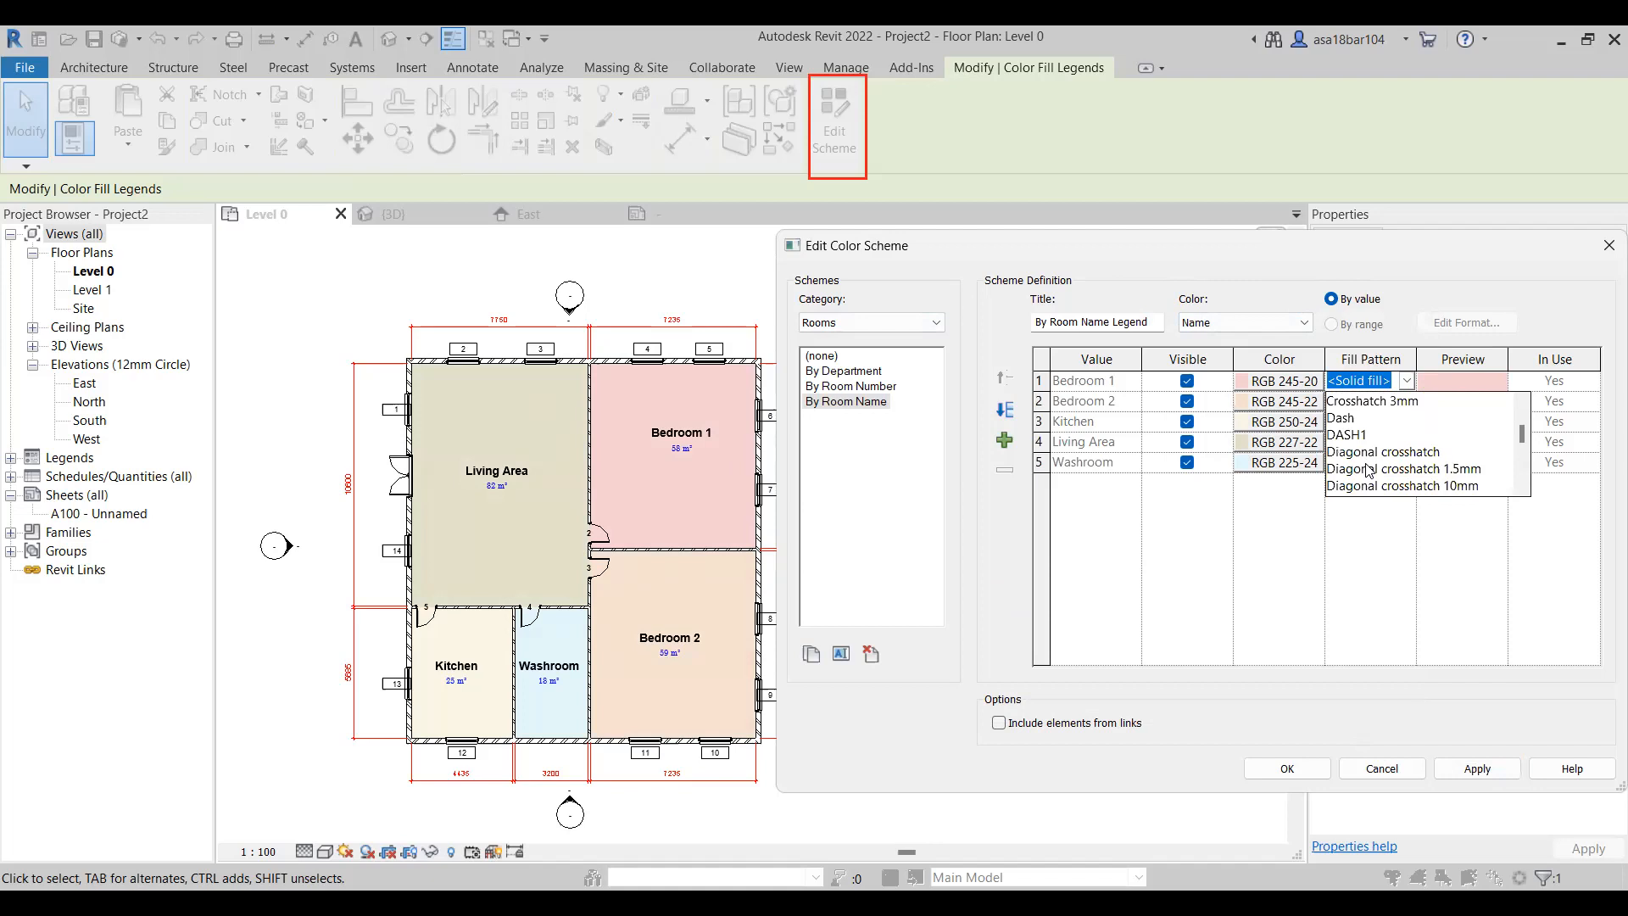
{"action": "scroll", "coordinate": [1367, 458], "scroll_direction": "down", "scroll_amount": 1}
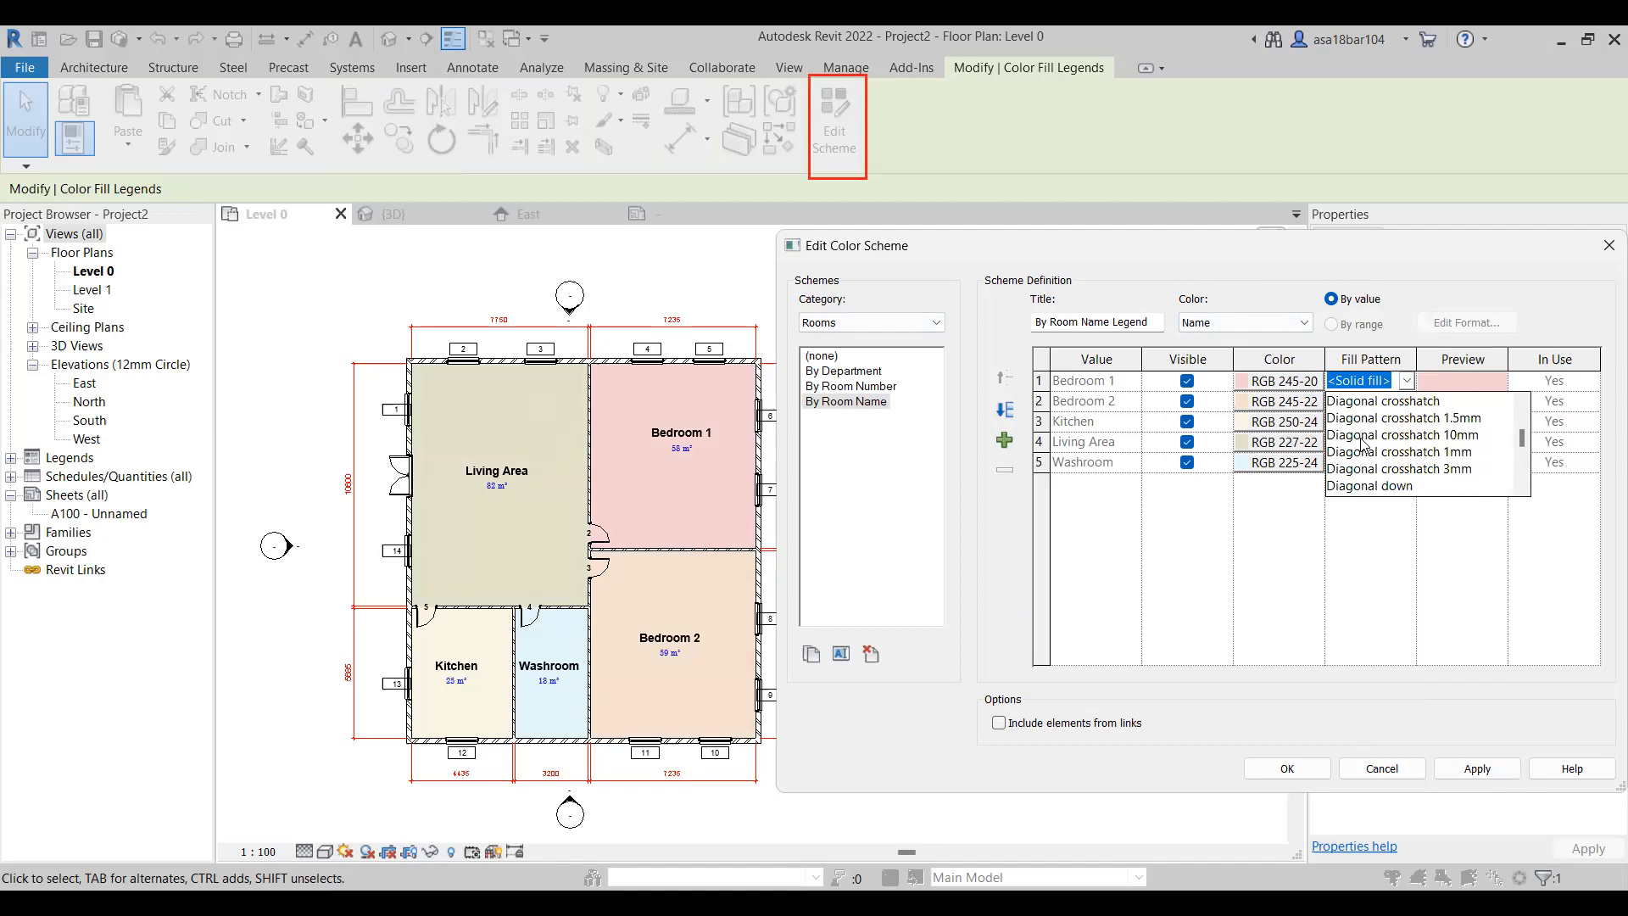
{"action": "left_click", "coordinate": [1361, 436]}
{"action": "left_click", "coordinate": [1483, 776]}
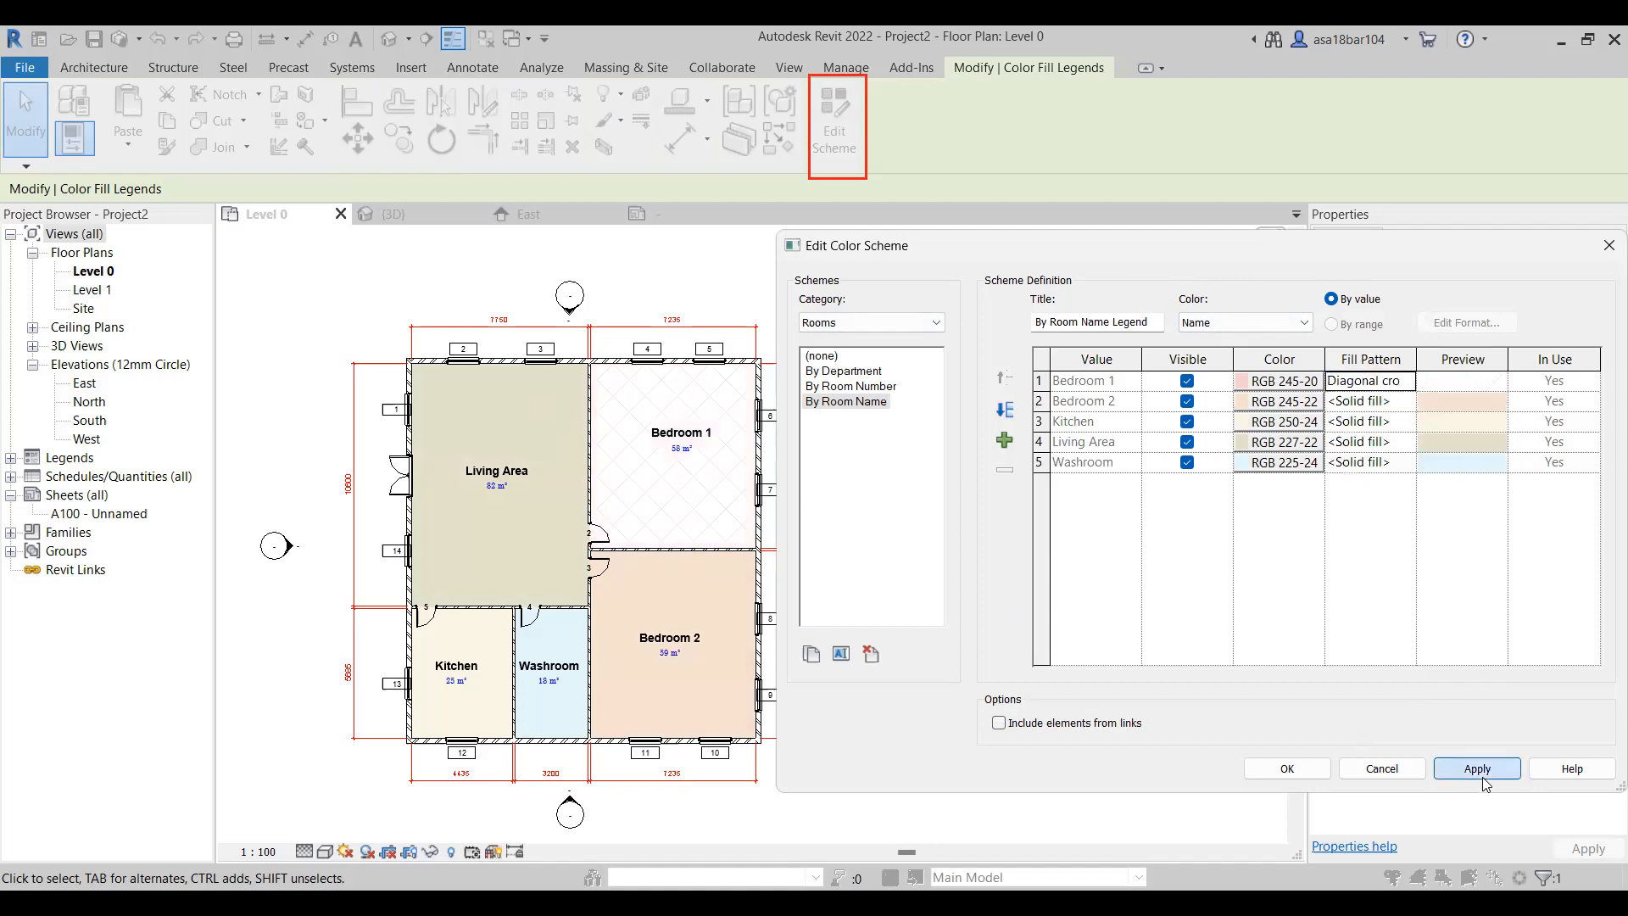
Set Bedroom 1's pattern color to the darker red RGB 211-056-056 and apply it
{"action": "left_click", "coordinate": [1284, 381]}
{"action": "left_click", "coordinate": [1415, 451]}
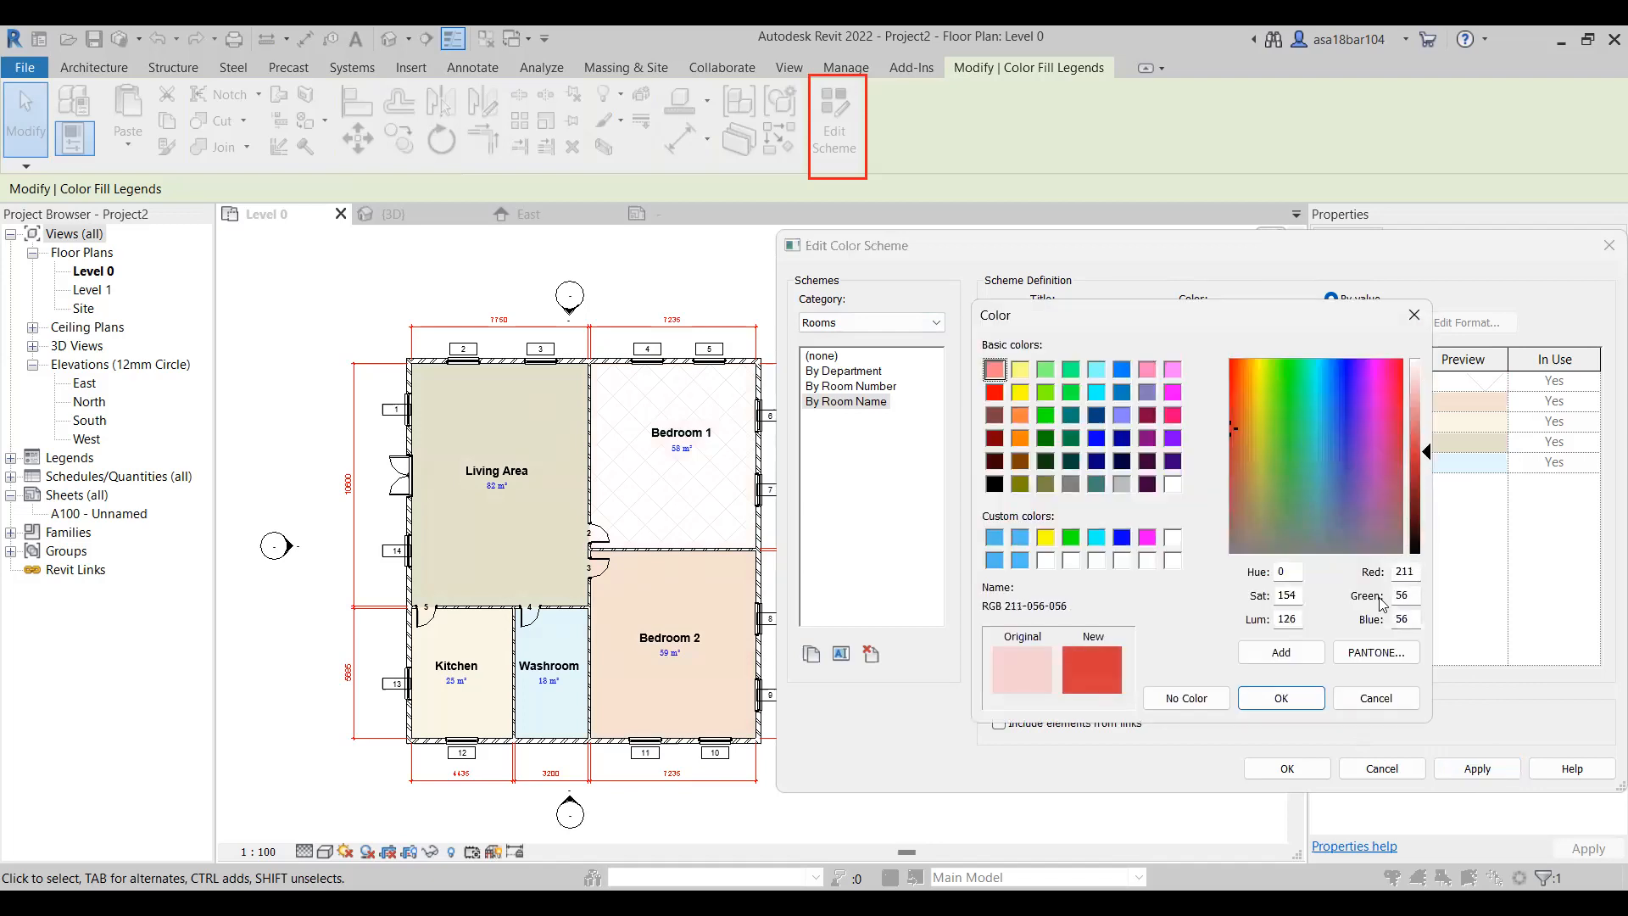
{"action": "key", "text": "Return"}
{"action": "left_click", "coordinate": [1456, 769]}
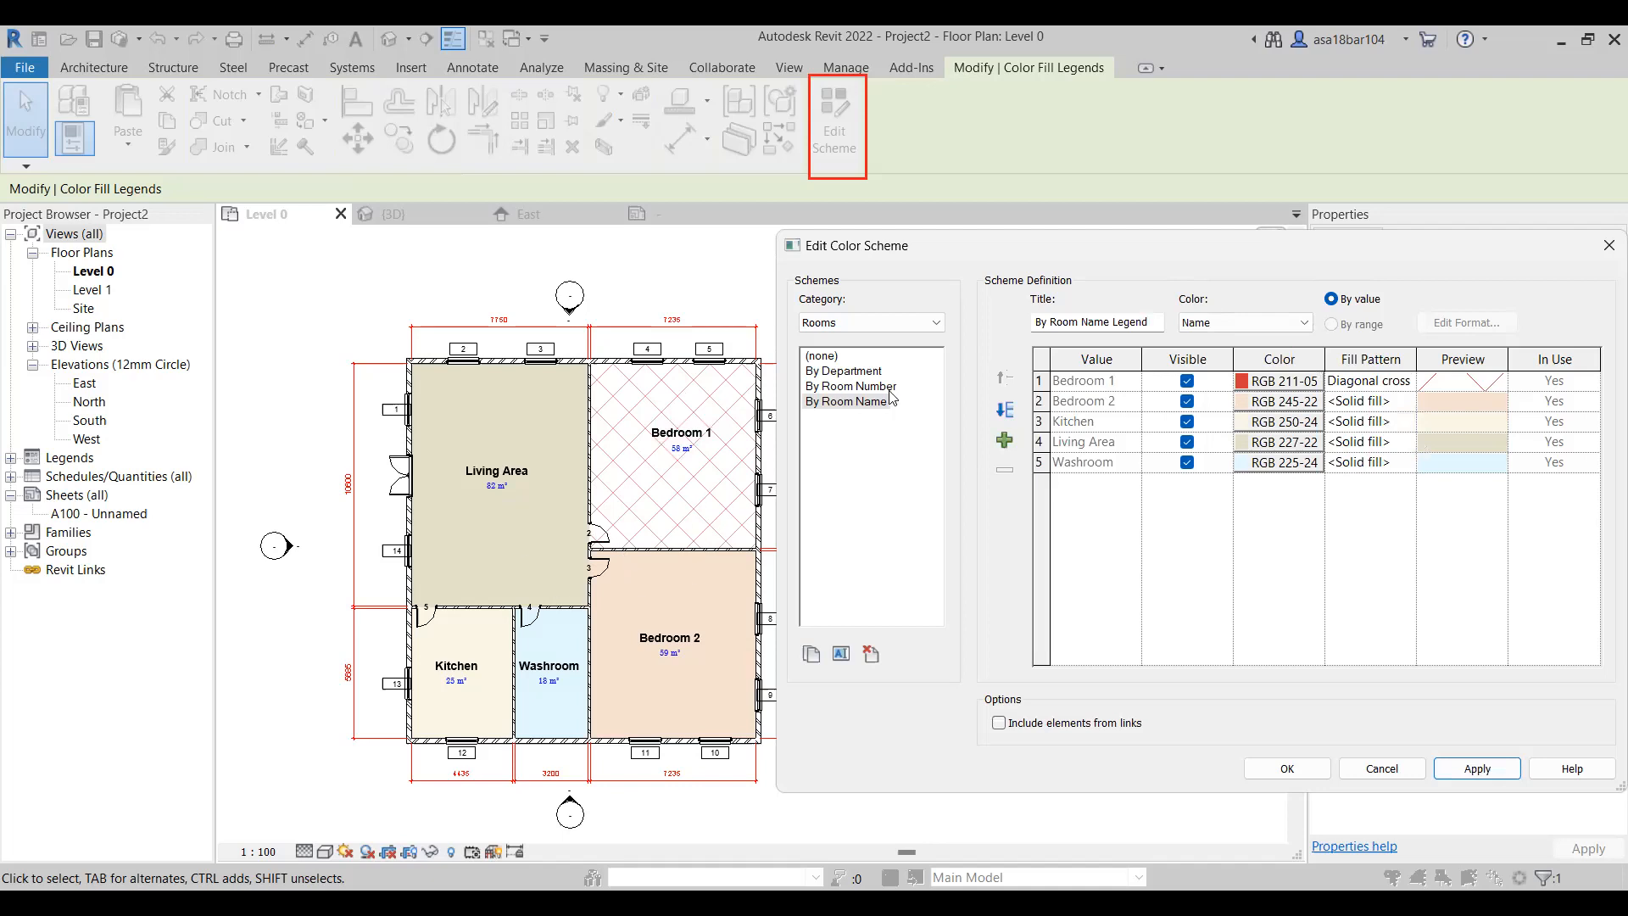
Set Bedroom 1 to a solid fill in RGB 239-186-186, apply it and accept the edited color scheme
{"action": "left_click", "coordinate": [1365, 386]}
{"action": "left_click", "coordinate": [1365, 385]}
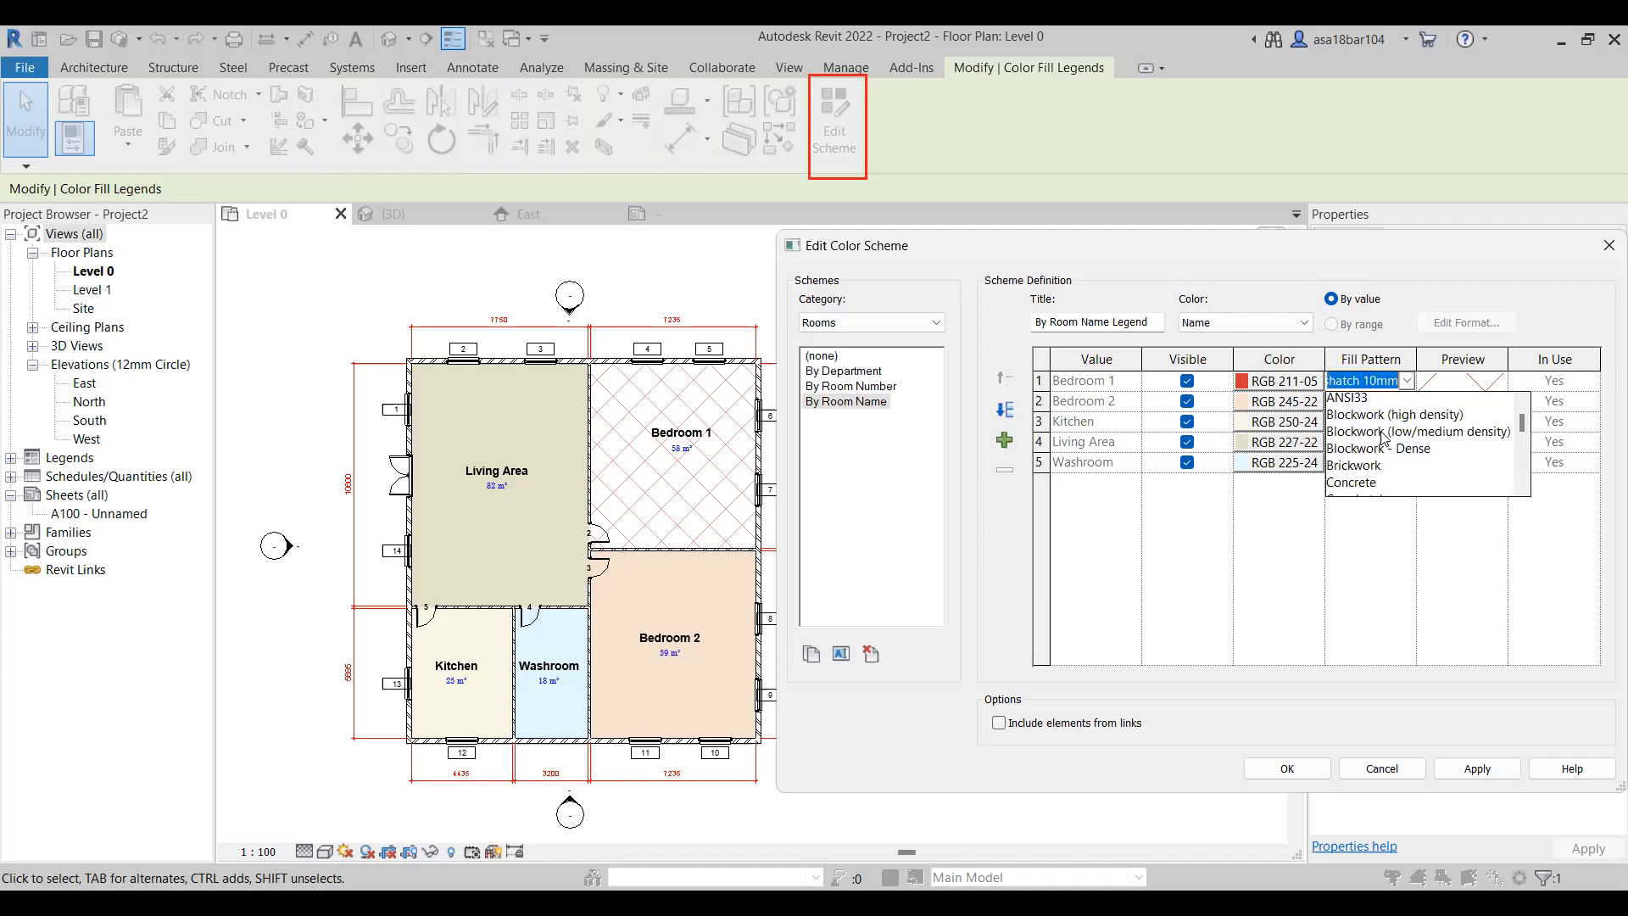
{"action": "left_click", "coordinate": [1361, 418]}
{"action": "left_click", "coordinate": [1310, 381]}
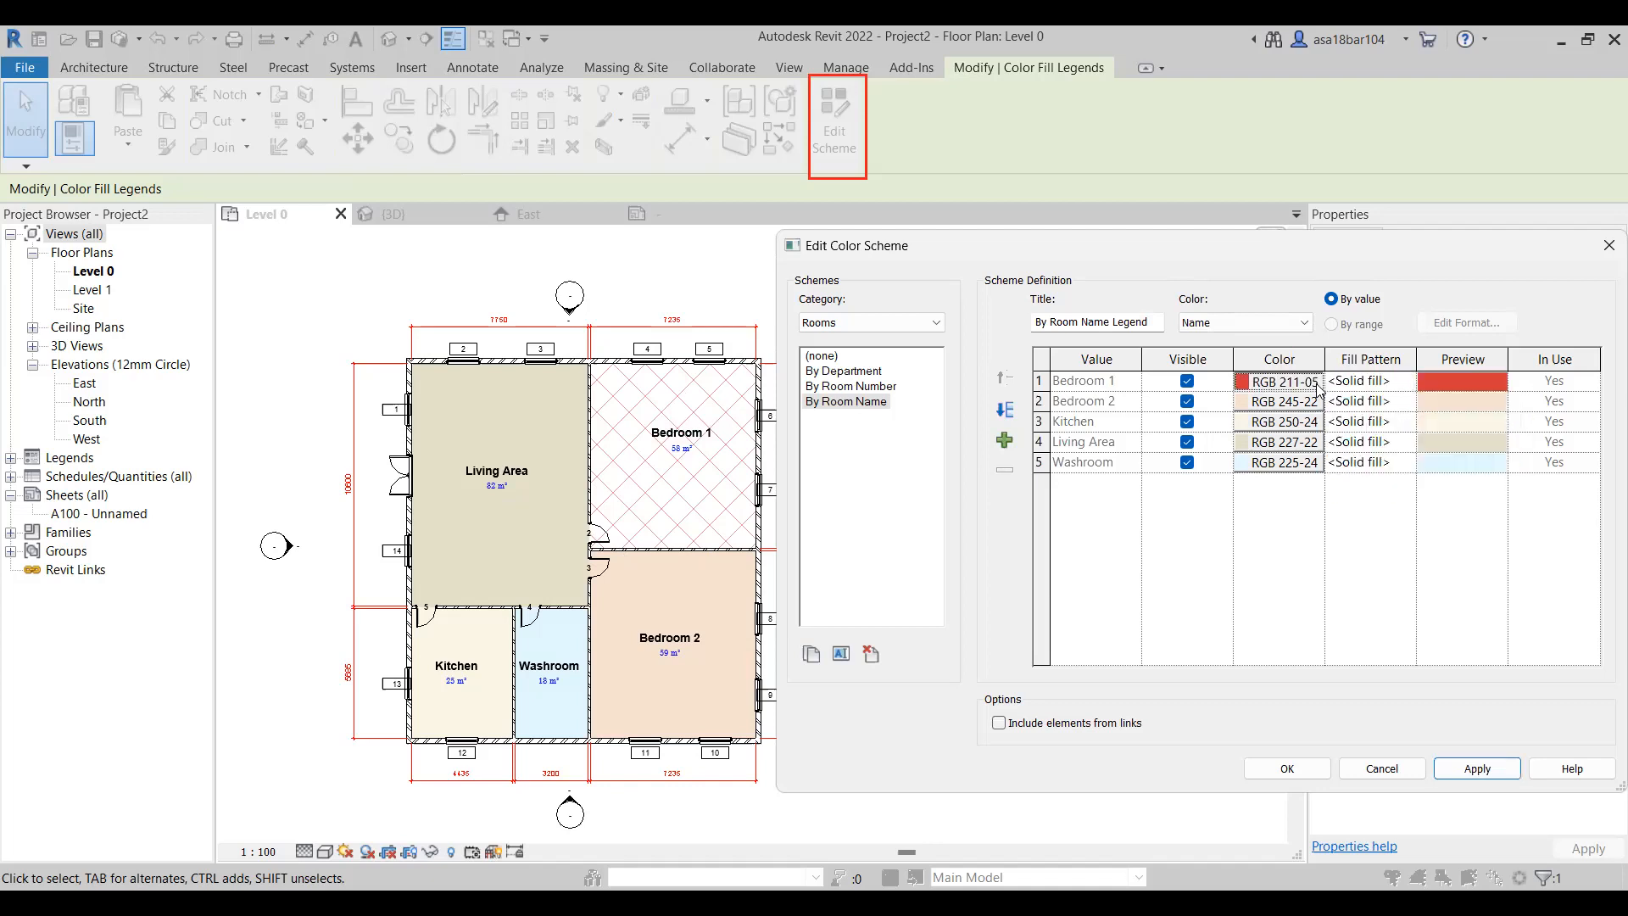
{"action": "left_click_drag", "start_coordinate": [1421, 388], "coordinate": [1424, 392]}
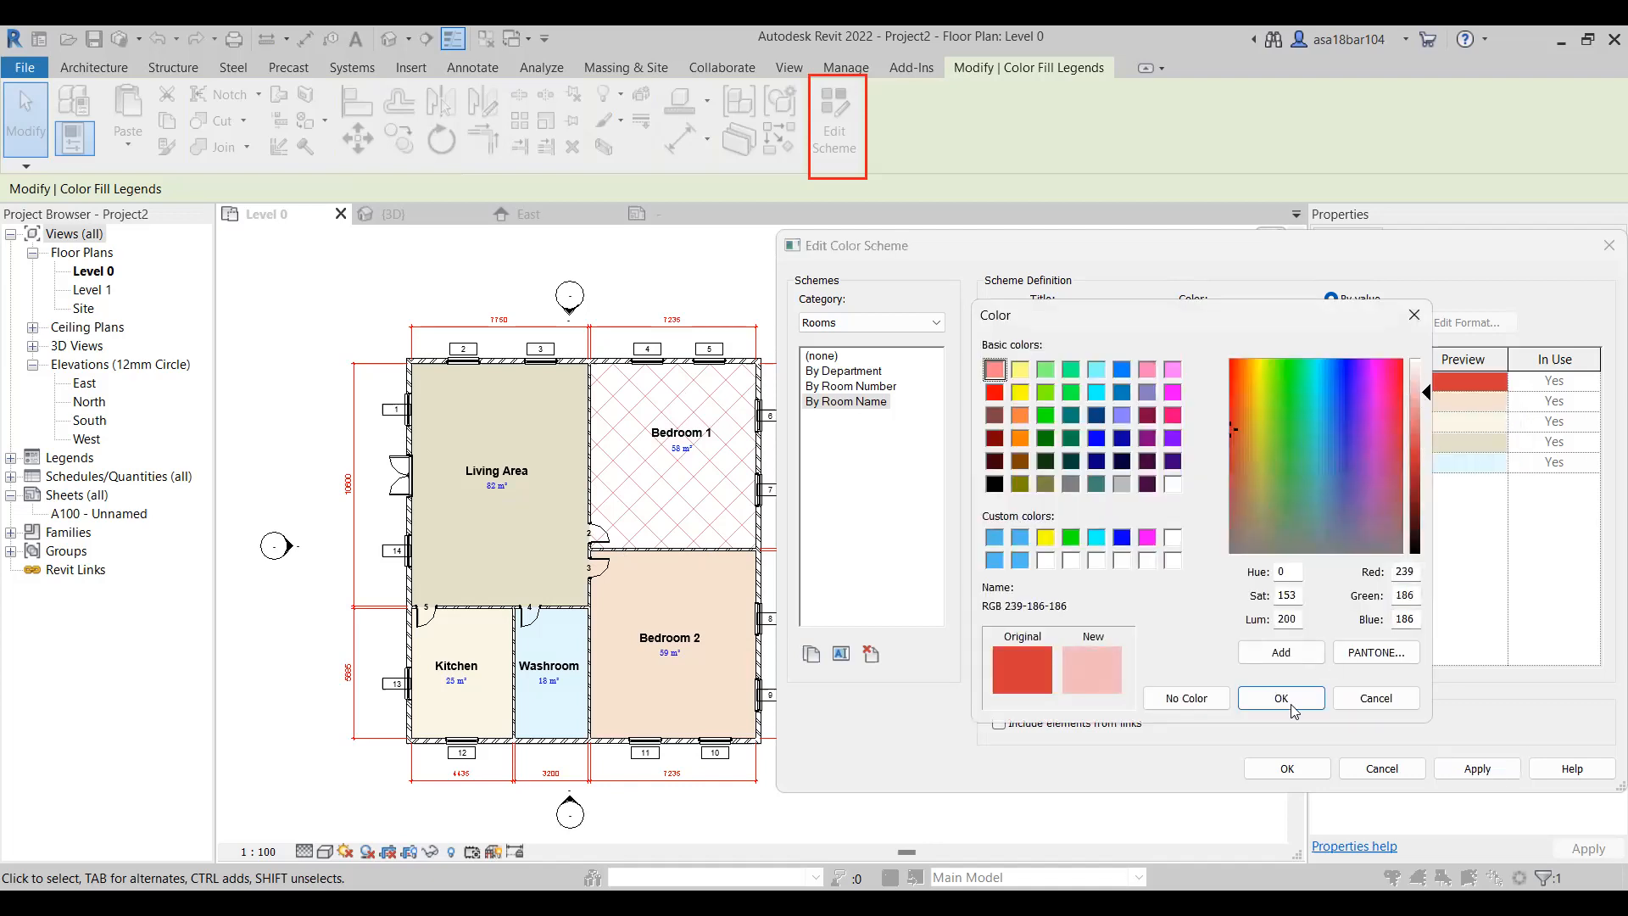
{"action": "key", "text": "Return"}
{"action": "left_click", "coordinate": [1483, 774]}
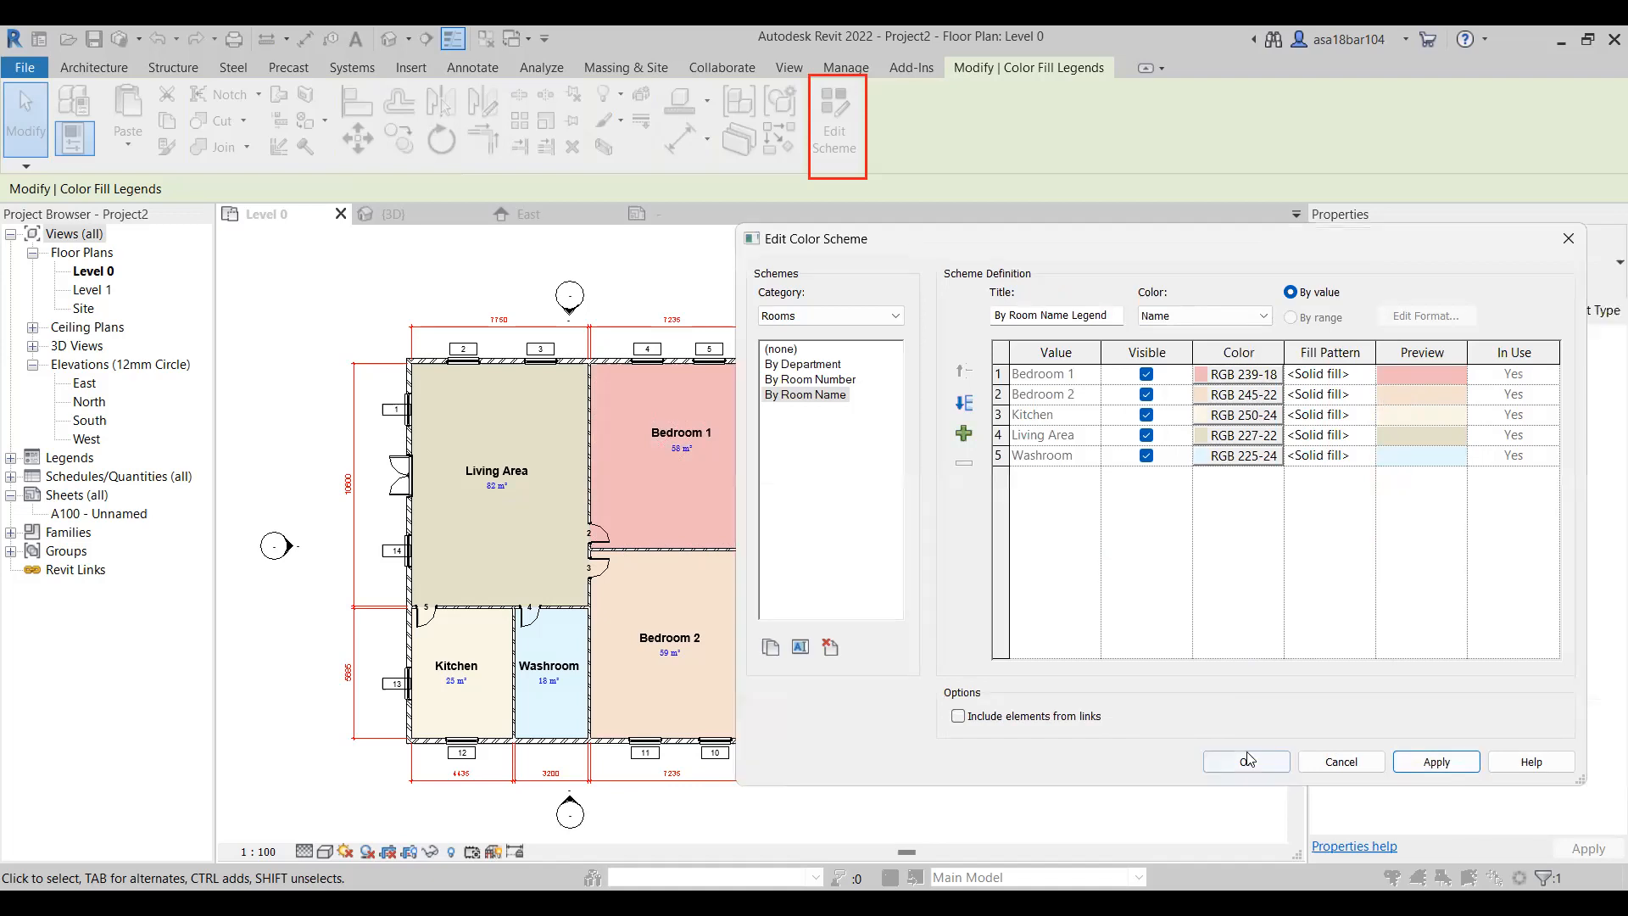
{"action": "left_click", "coordinate": [1247, 755]}
{"action": "left_click", "coordinate": [1024, 735]}
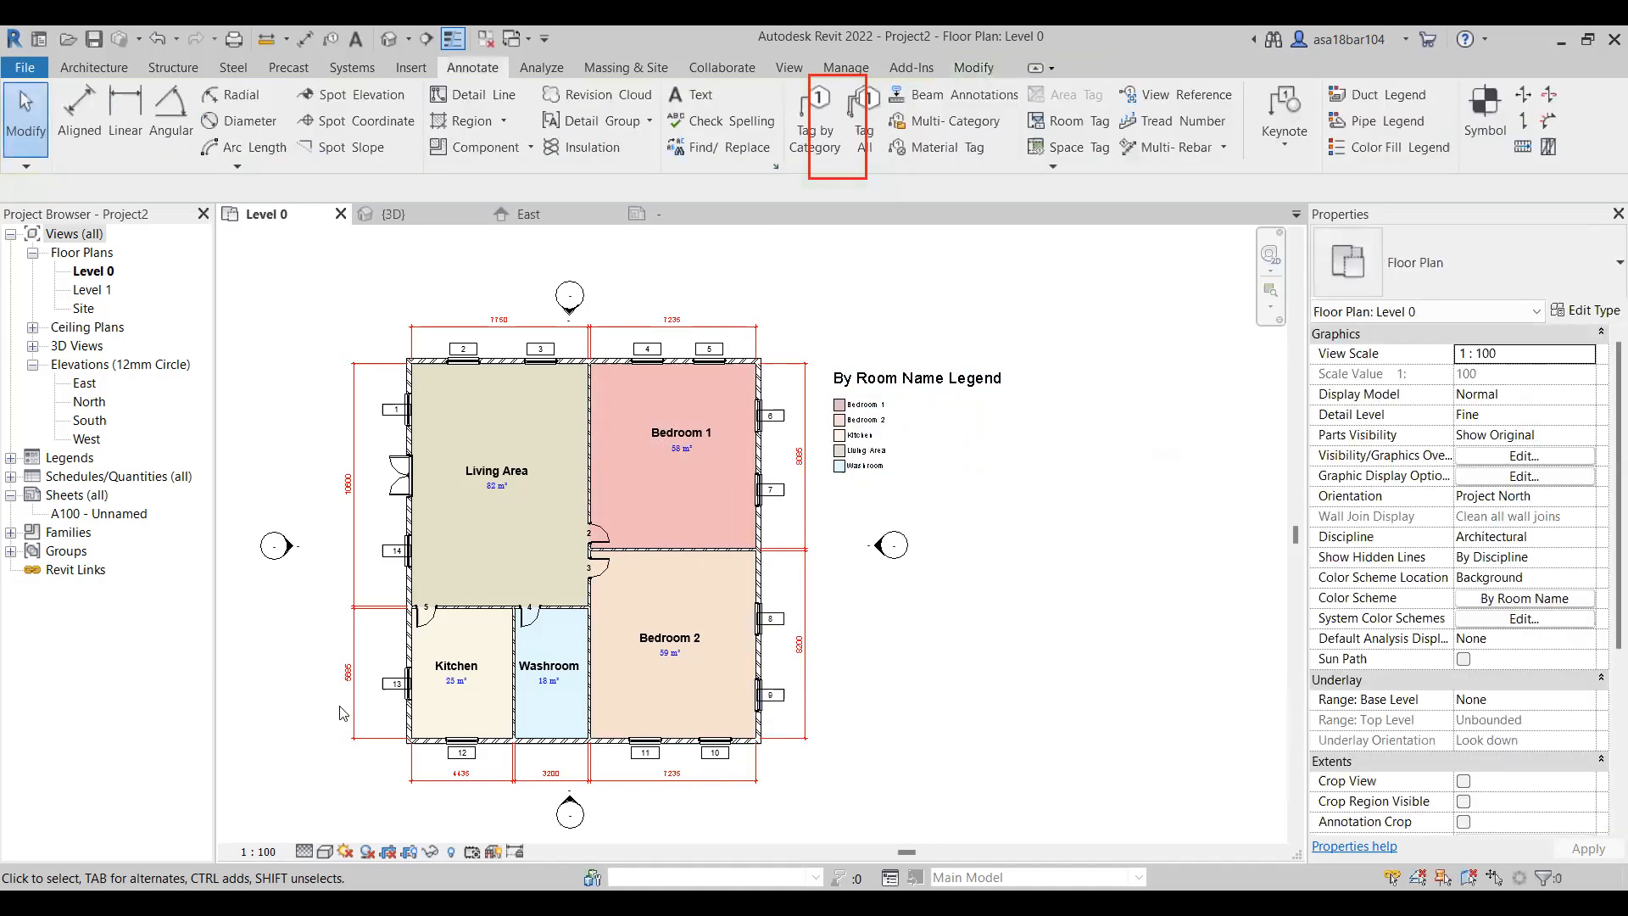
Shorten the wall between the Living Area and Kitchen back to the Washroom partition and delete the redundant room
{"action": "scroll", "coordinate": [343, 711], "scroll_direction": "up", "scroll_amount": 1}
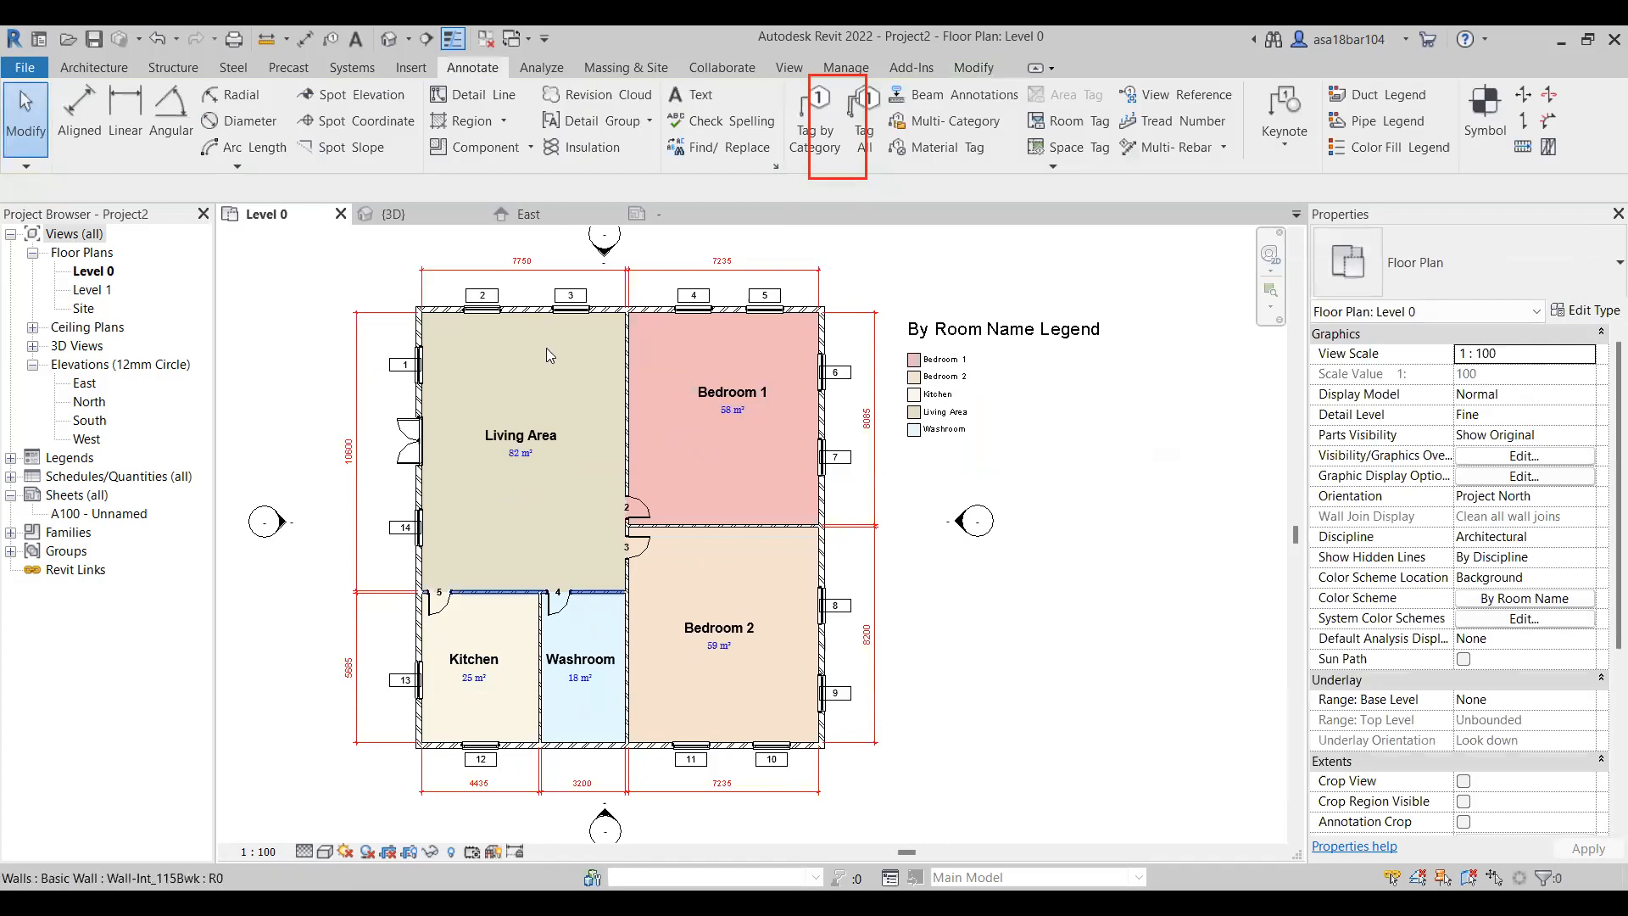
{"action": "scroll", "coordinate": [480, 543], "scroll_direction": "up", "scroll_amount": 1}
{"action": "scroll", "coordinate": [474, 549], "scroll_direction": "down", "scroll_amount": 1}
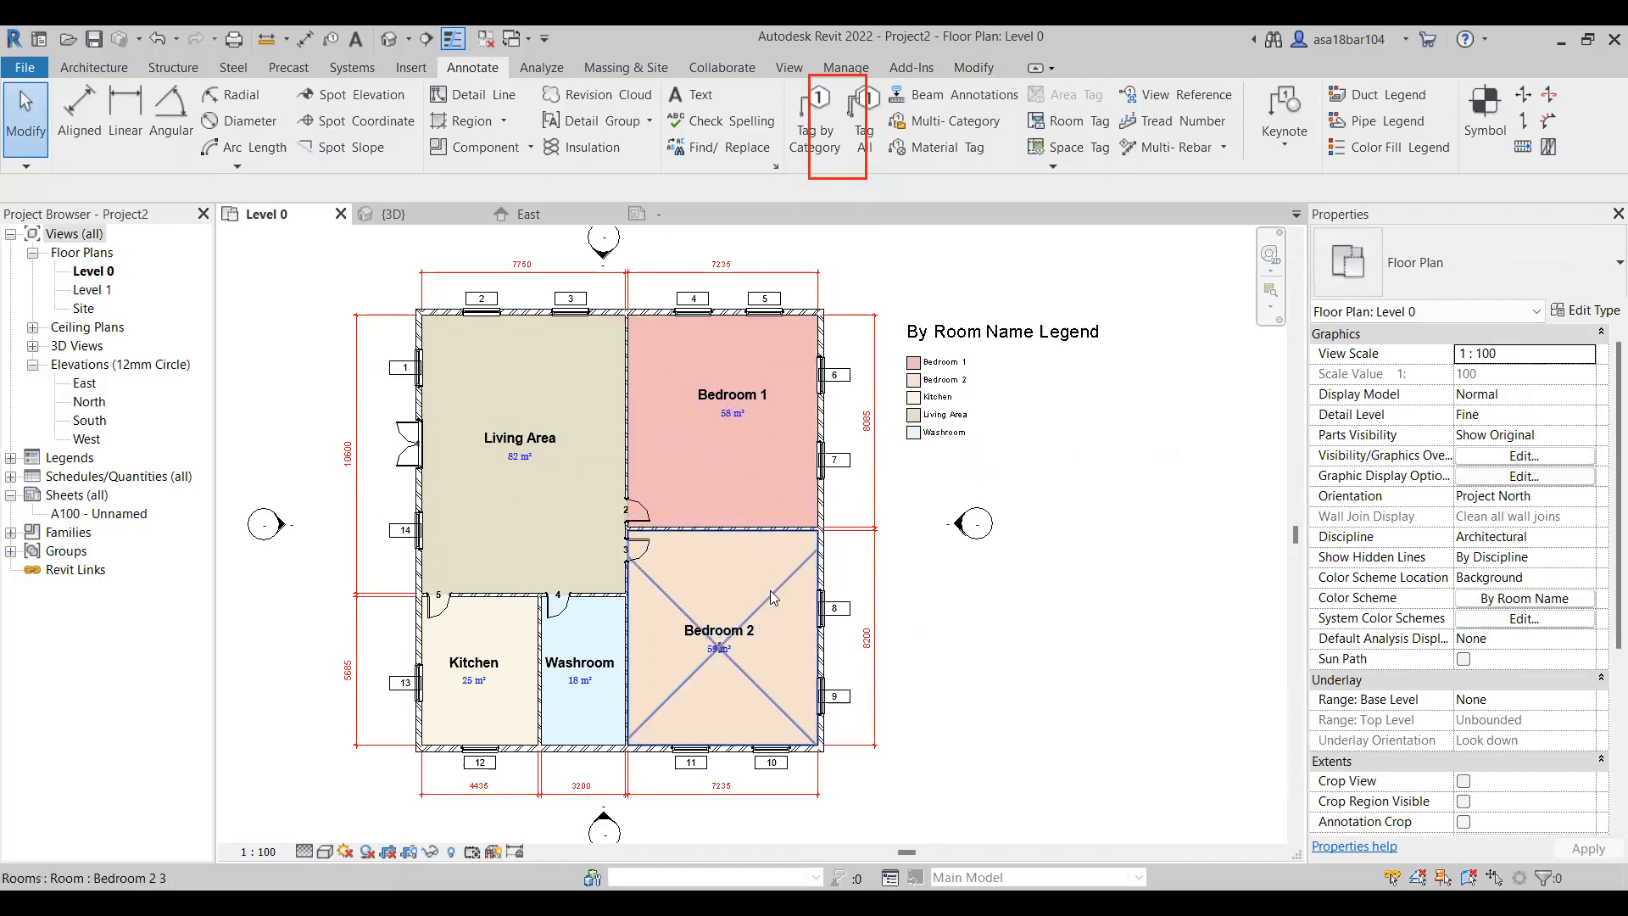
{"action": "scroll", "coordinate": [464, 702], "scroll_direction": "up", "scroll_amount": 3}
{"action": "scroll", "coordinate": [420, 542], "scroll_direction": "up", "scroll_amount": 2}
{"action": "left_click", "coordinate": [451, 506]}
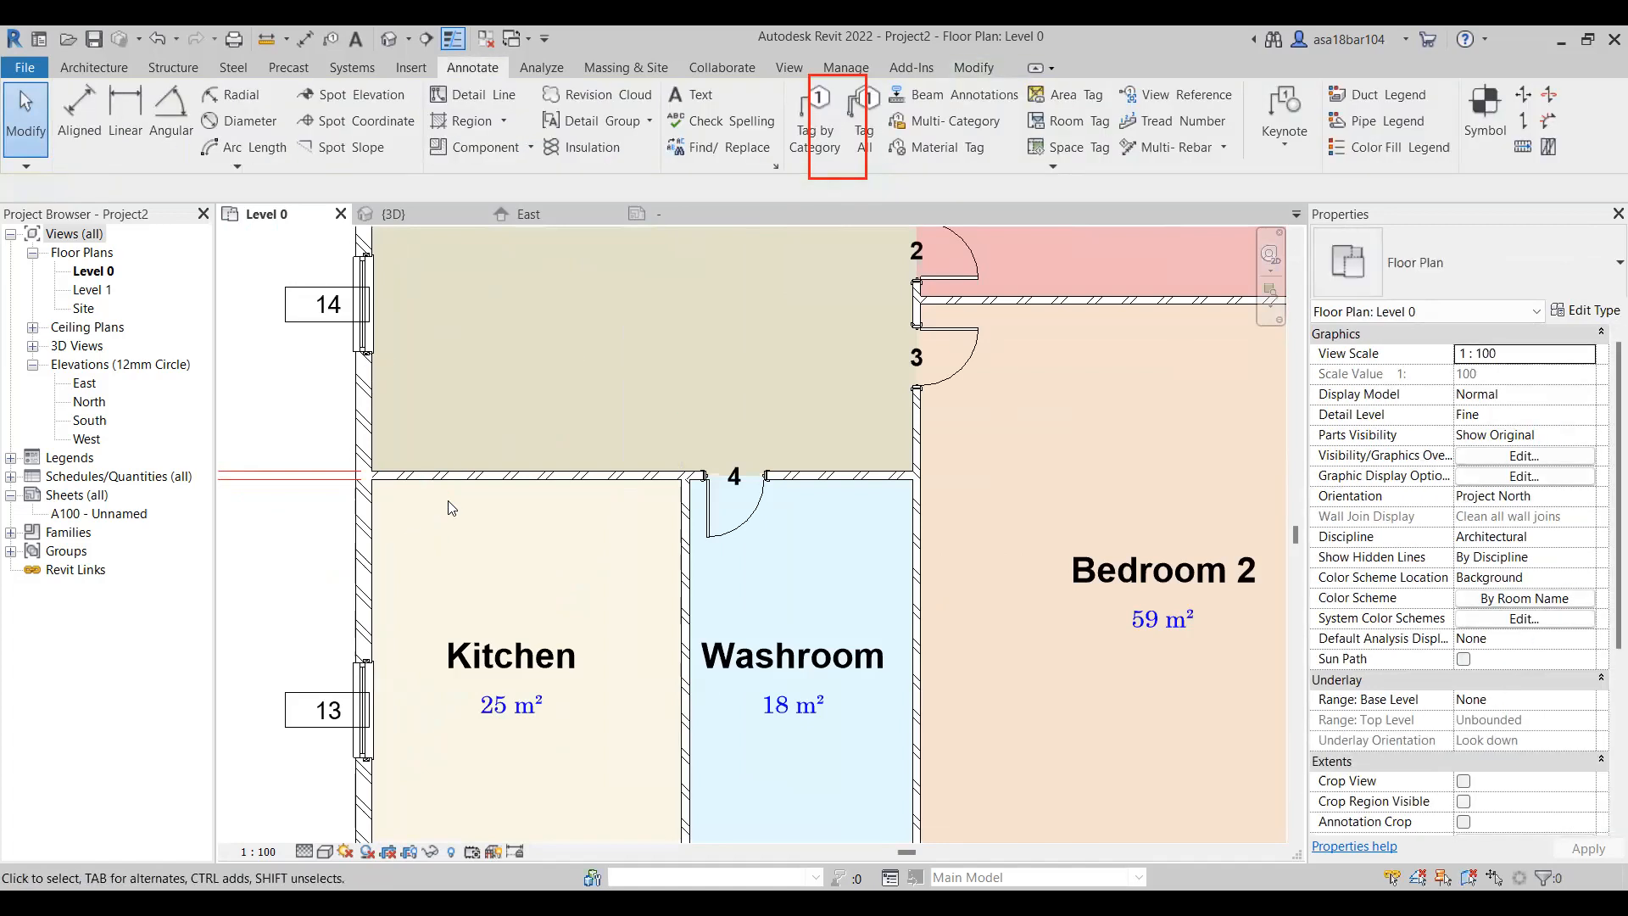
{"action": "left_click", "coordinate": [476, 473]}
{"action": "left_click_drag", "start_coordinate": [366, 474], "coordinate": [678, 481]}
{"action": "scroll", "coordinate": [679, 481], "scroll_direction": "up", "scroll_amount": 3}
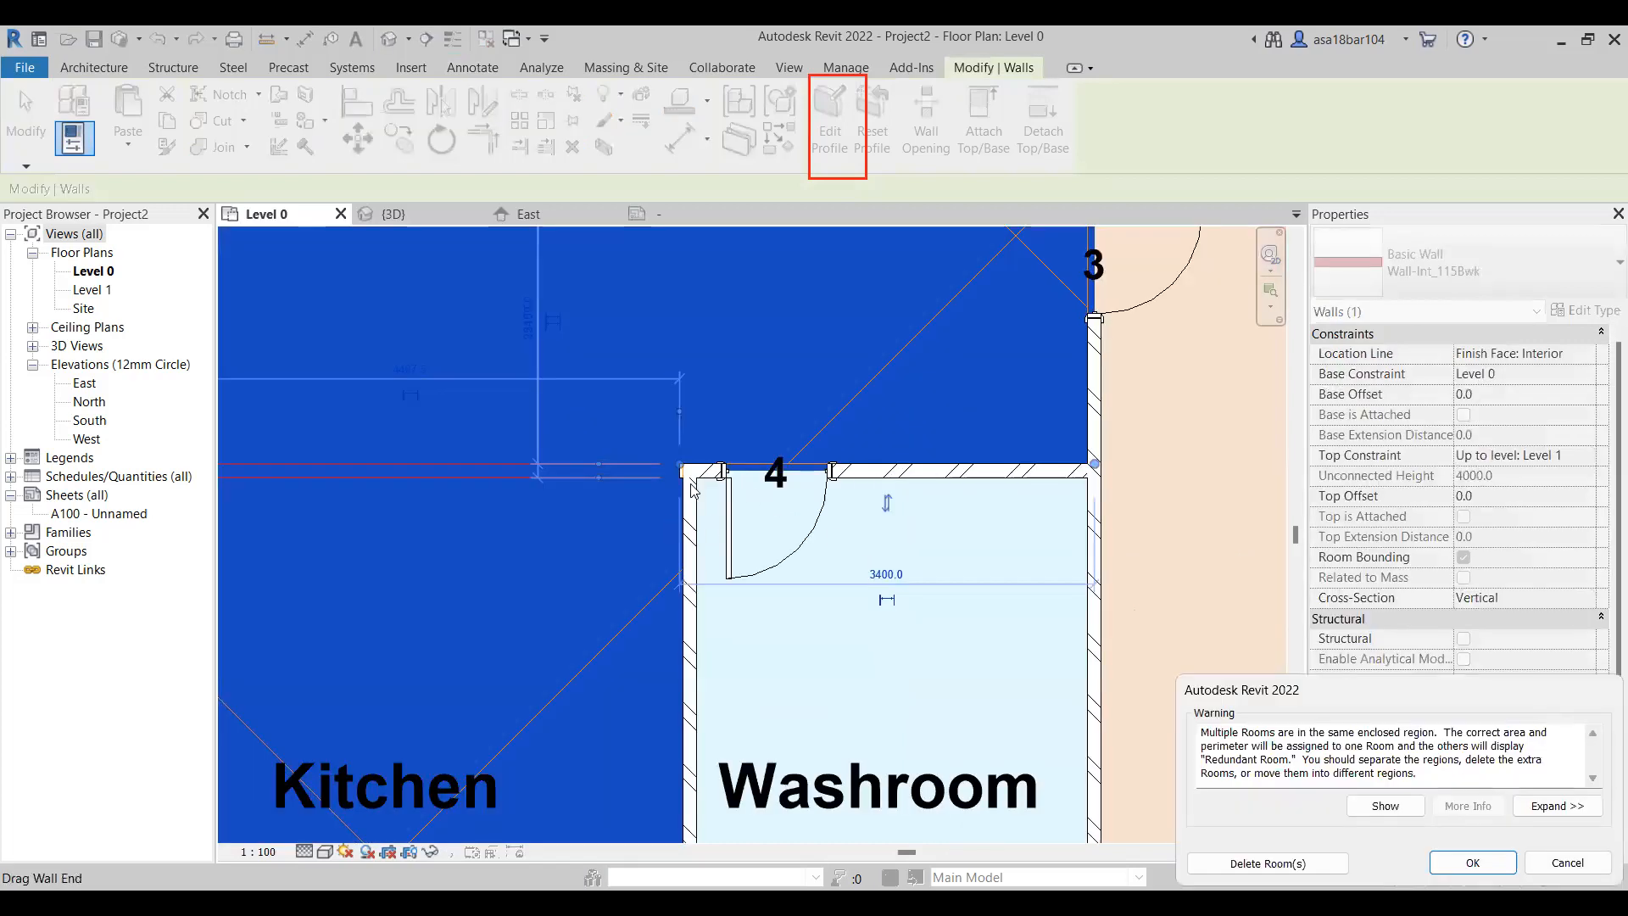
{"action": "scroll", "coordinate": [653, 445], "scroll_direction": "up", "scroll_amount": 4}
{"action": "left_click", "coordinate": [674, 424]}
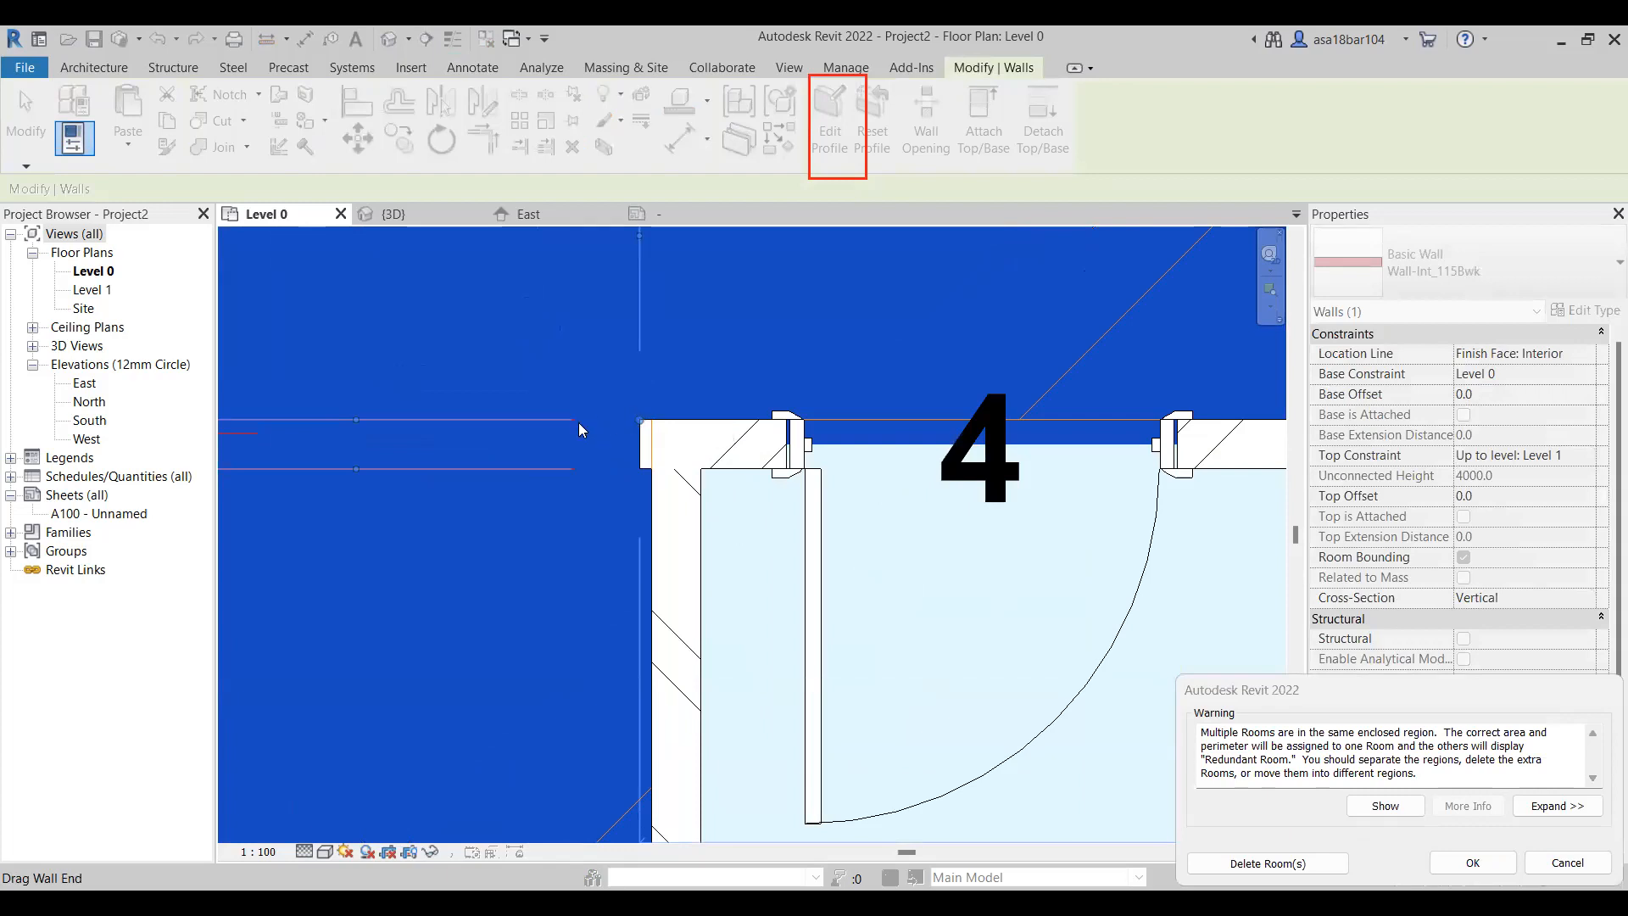
{"action": "left_click", "coordinate": [1221, 863]}
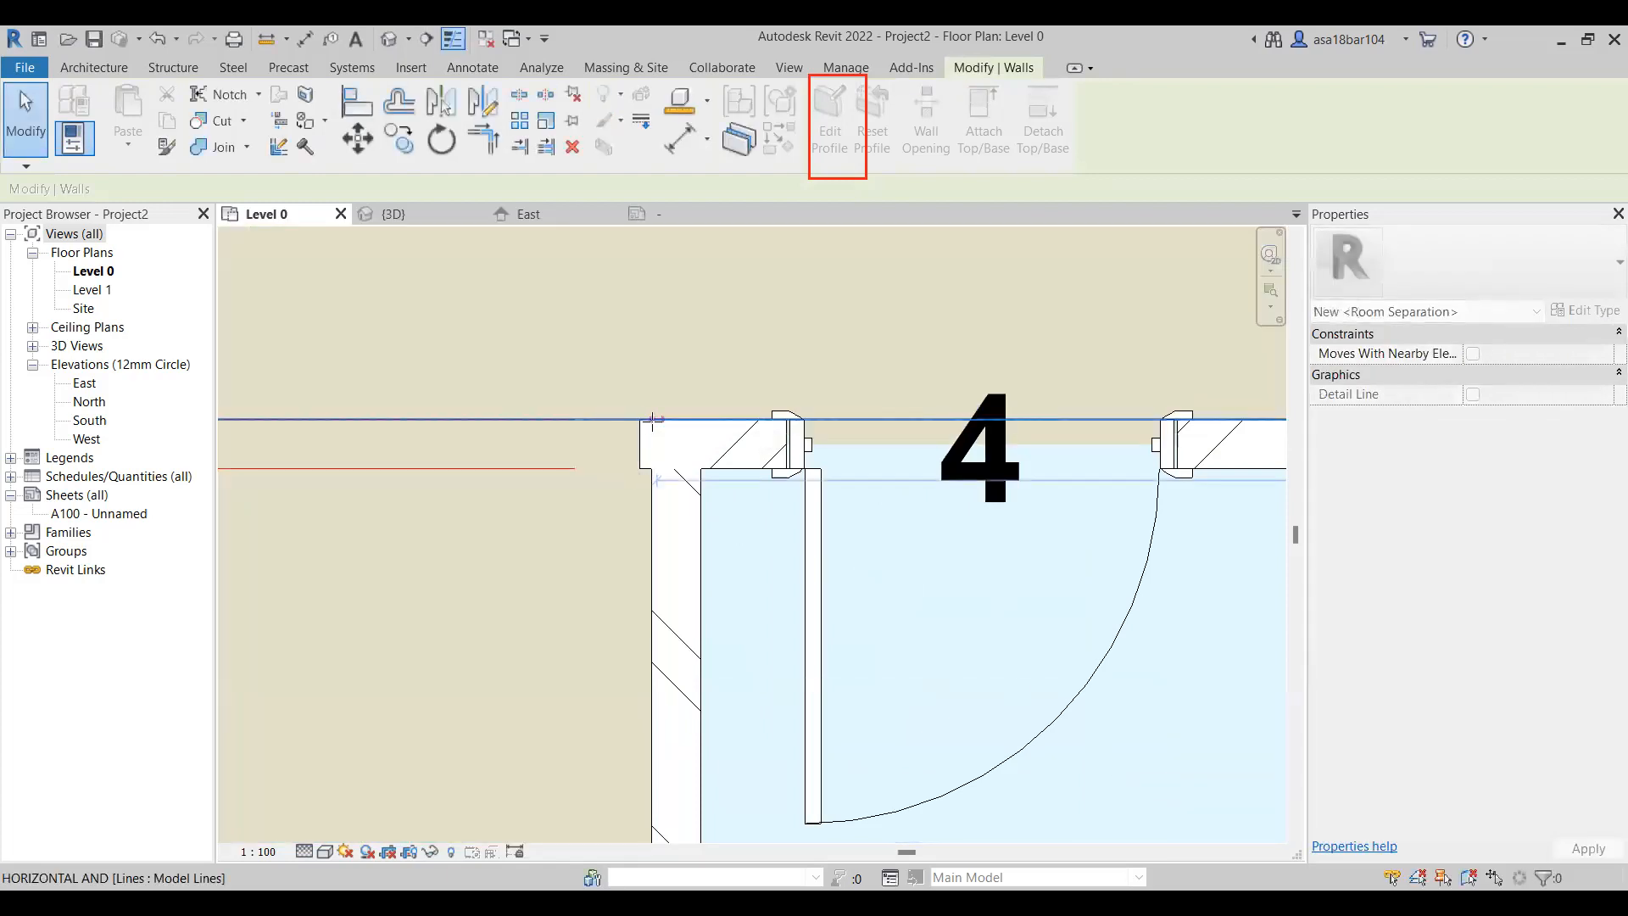
Extend the shortened wall's free end toward the Washroom partition's outer face, to a length of about 3370 mm, and check the corner
{"action": "left_click", "coordinate": [653, 419]}
{"action": "scroll", "coordinate": [652, 424], "scroll_direction": "up", "scroll_amount": 4}
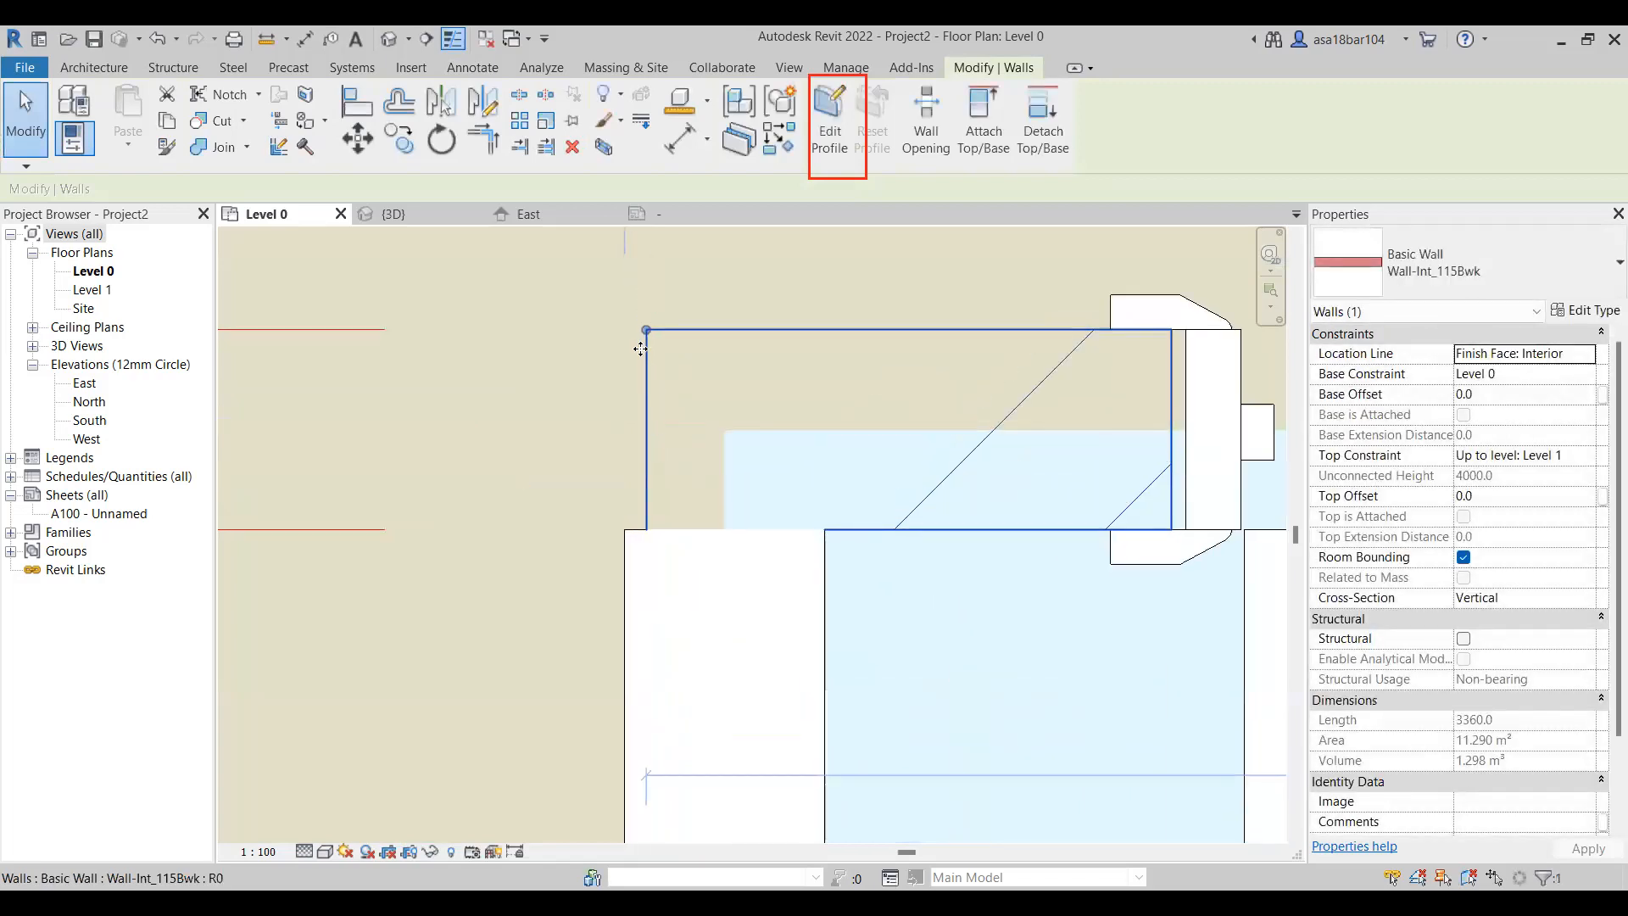
{"action": "left_click_drag", "start_coordinate": [646, 329], "coordinate": [626, 331]}
{"action": "scroll", "coordinate": [608, 399], "scroll_direction": "down", "scroll_amount": 5}
{"action": "scroll", "coordinate": [674, 464], "scroll_direction": "down", "scroll_amount": 1}
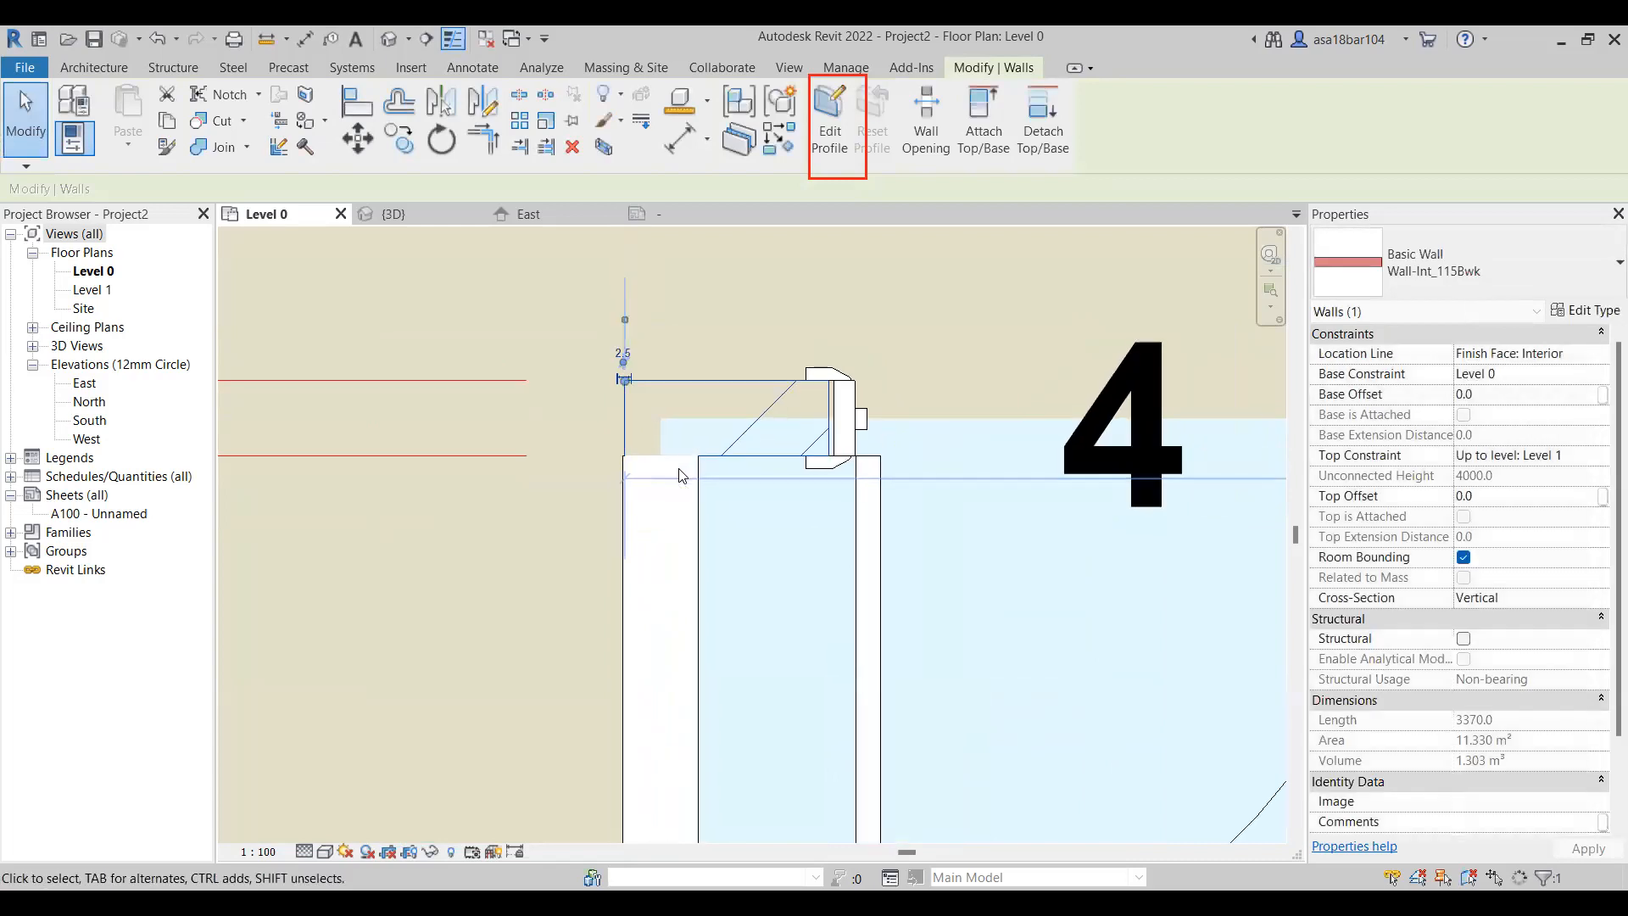
{"action": "left_click", "coordinate": [669, 474]}
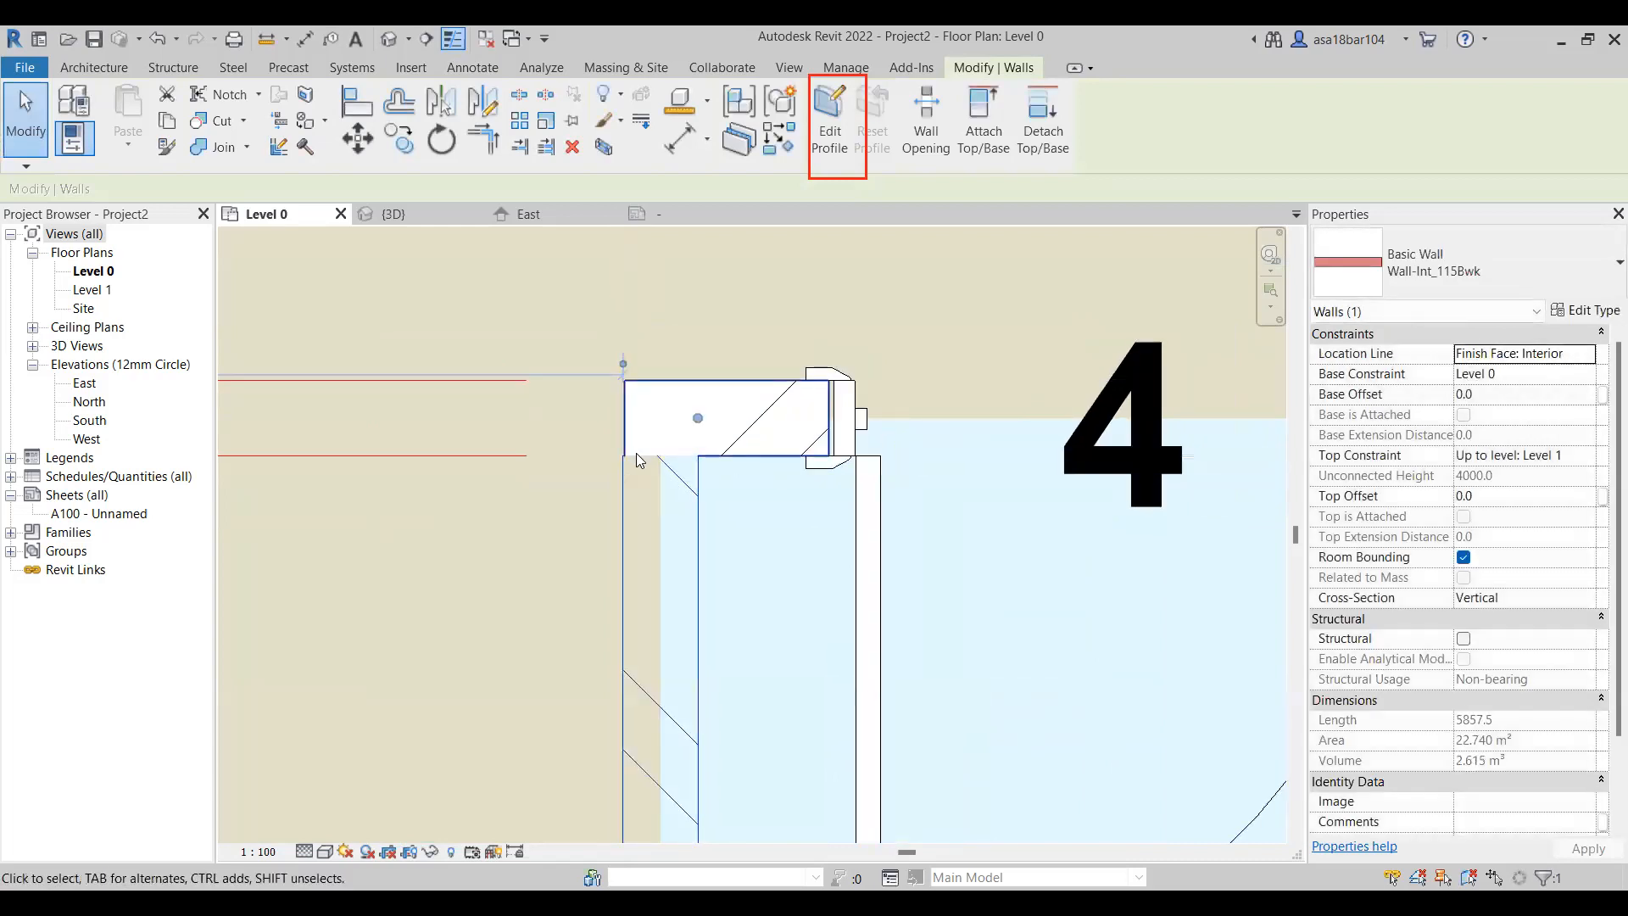
{"action": "scroll", "coordinate": [653, 468], "scroll_direction": "down", "scroll_amount": 2}
{"action": "scroll", "coordinate": [683, 522], "scroll_direction": "down", "scroll_amount": 4}
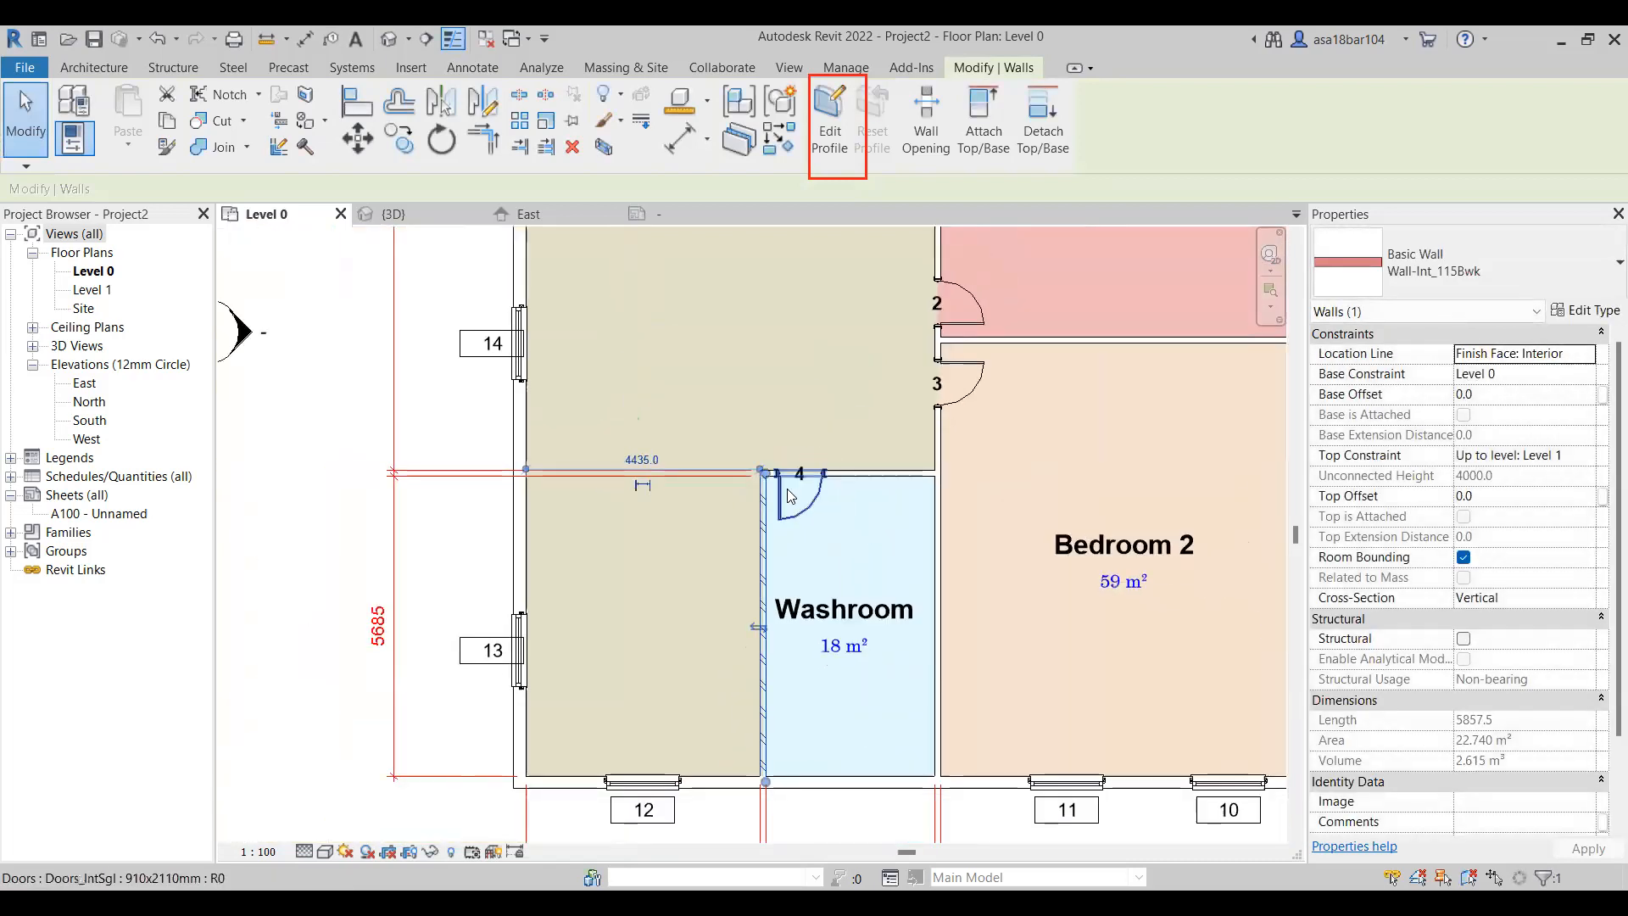
{"action": "scroll", "coordinate": [771, 528], "scroll_direction": "up", "scroll_amount": 2}
{"action": "scroll", "coordinate": [746, 473], "scroll_direction": "up", "scroll_amount": 2}
{"action": "scroll", "coordinate": [745, 380], "scroll_direction": "up", "scroll_amount": 2}
{"action": "left_click_drag", "start_coordinate": [745, 368], "coordinate": [745, 370]}
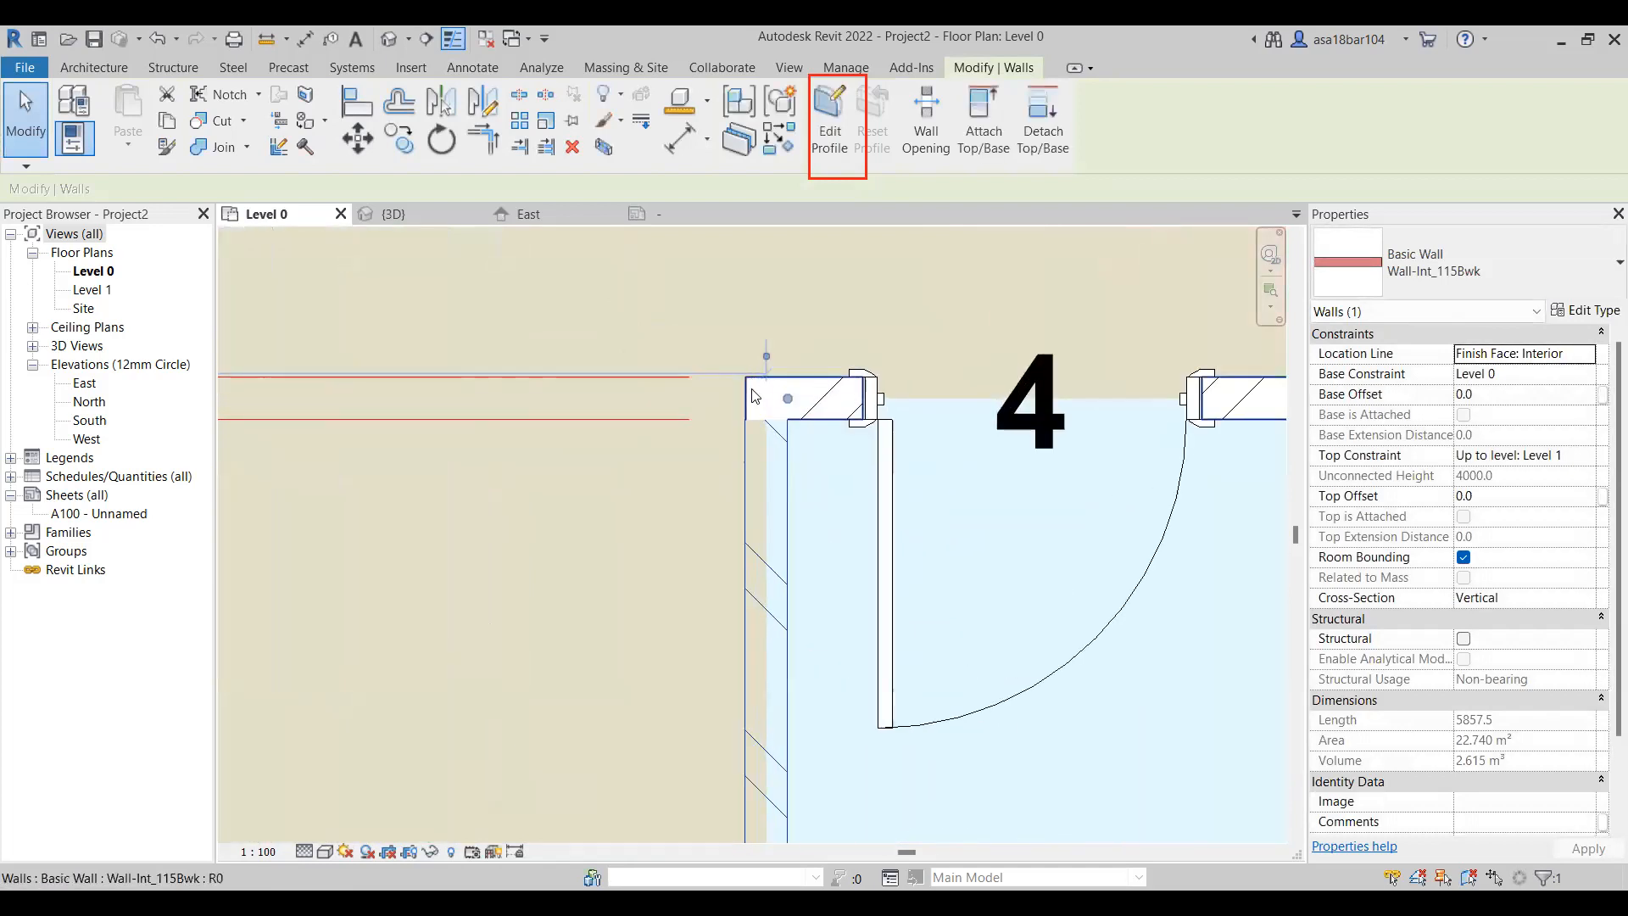
Delete the vertical dimensions along the left side of the floor plan
{"action": "scroll", "coordinate": [757, 391], "scroll_direction": "down", "scroll_amount": 3}
{"action": "scroll", "coordinate": [759, 399], "scroll_direction": "down", "scroll_amount": 3}
{"action": "left_click", "coordinate": [565, 415]}
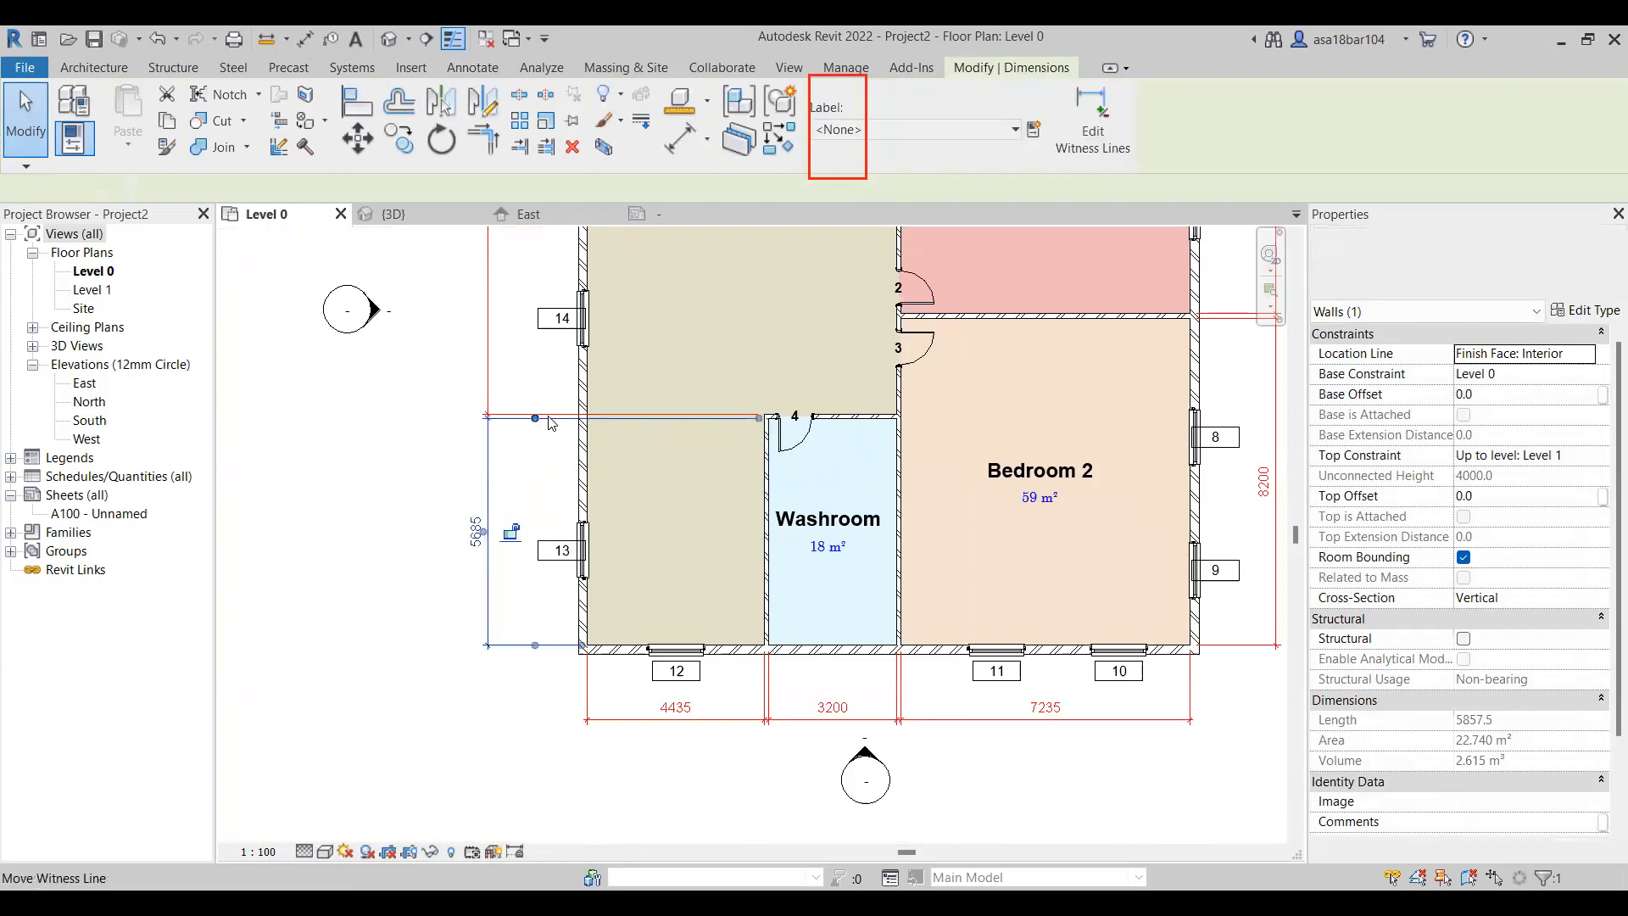
{"action": "key", "text": "Escape"}
Align the Washroom's upper wall end flush with the partition's outer face, for a wall length of 3375 mm
{"action": "scroll", "coordinate": [768, 412], "scroll_direction": "up", "scroll_amount": 5}
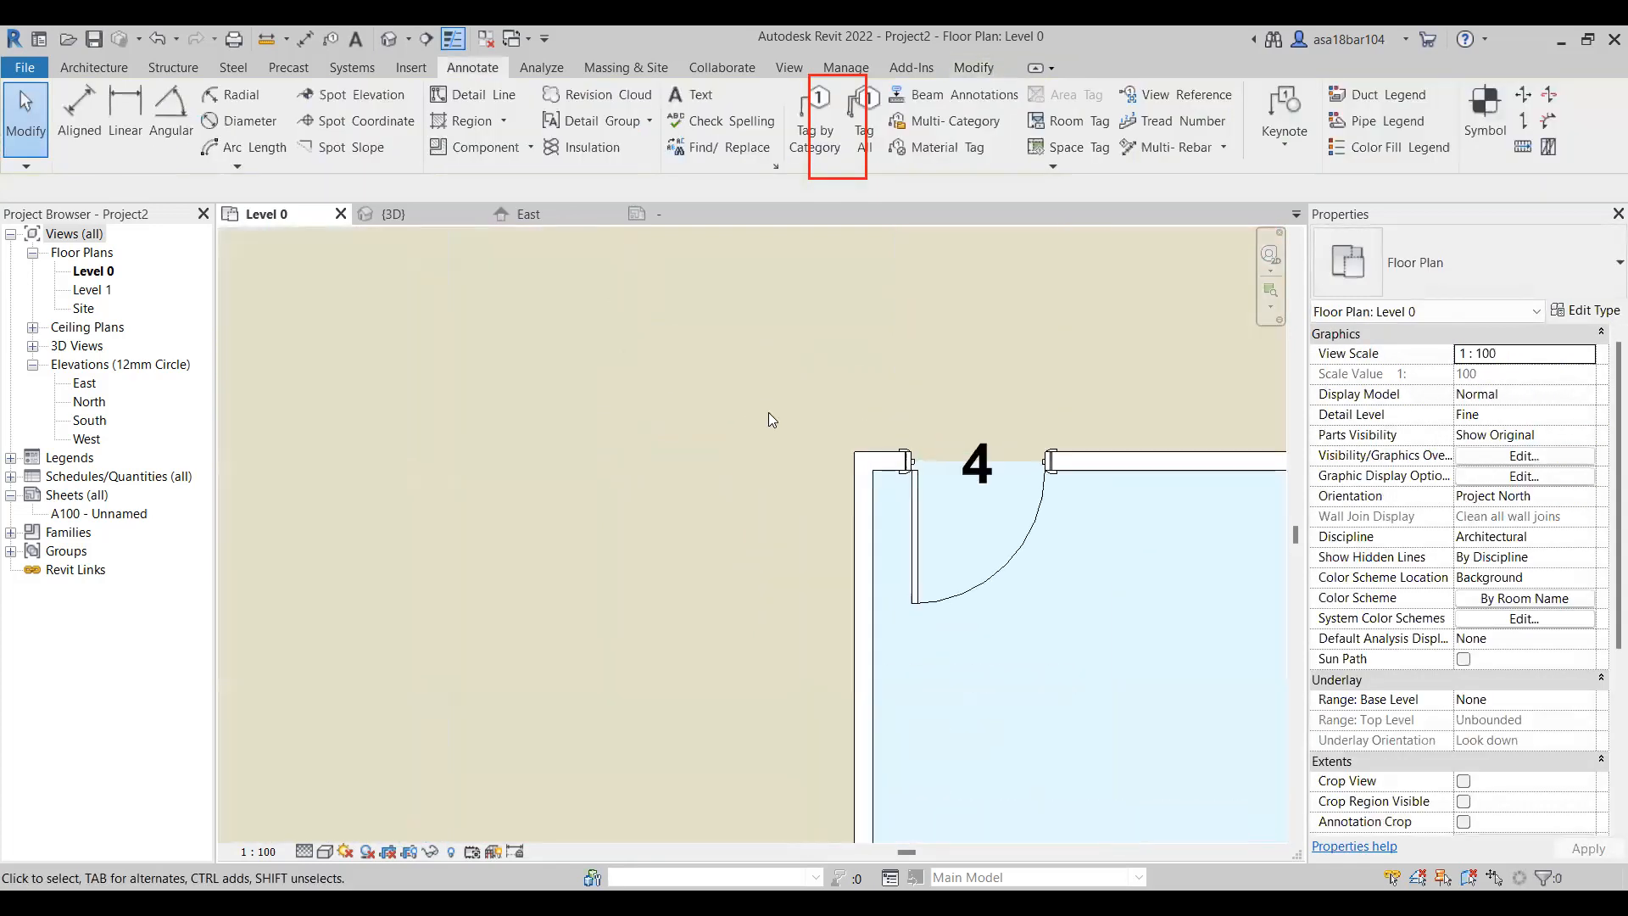
{"action": "left_click", "coordinate": [865, 460]}
{"action": "scroll", "coordinate": [848, 462], "scroll_direction": "up", "scroll_amount": 5}
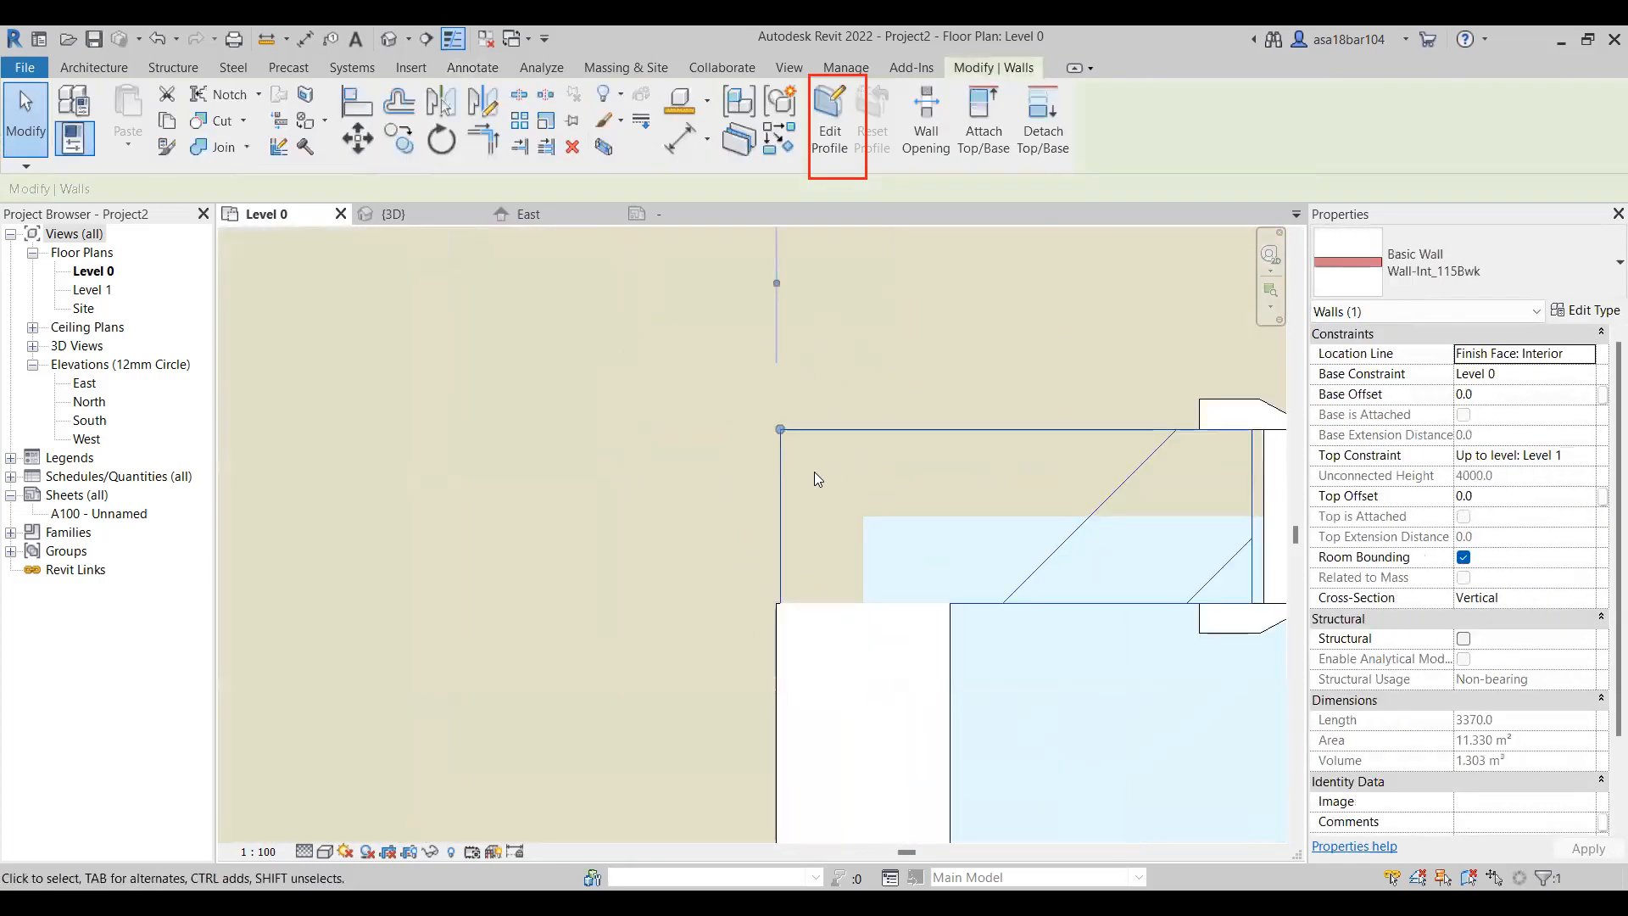
{"action": "key", "text": "r"}
{"action": "key", "text": "s"}
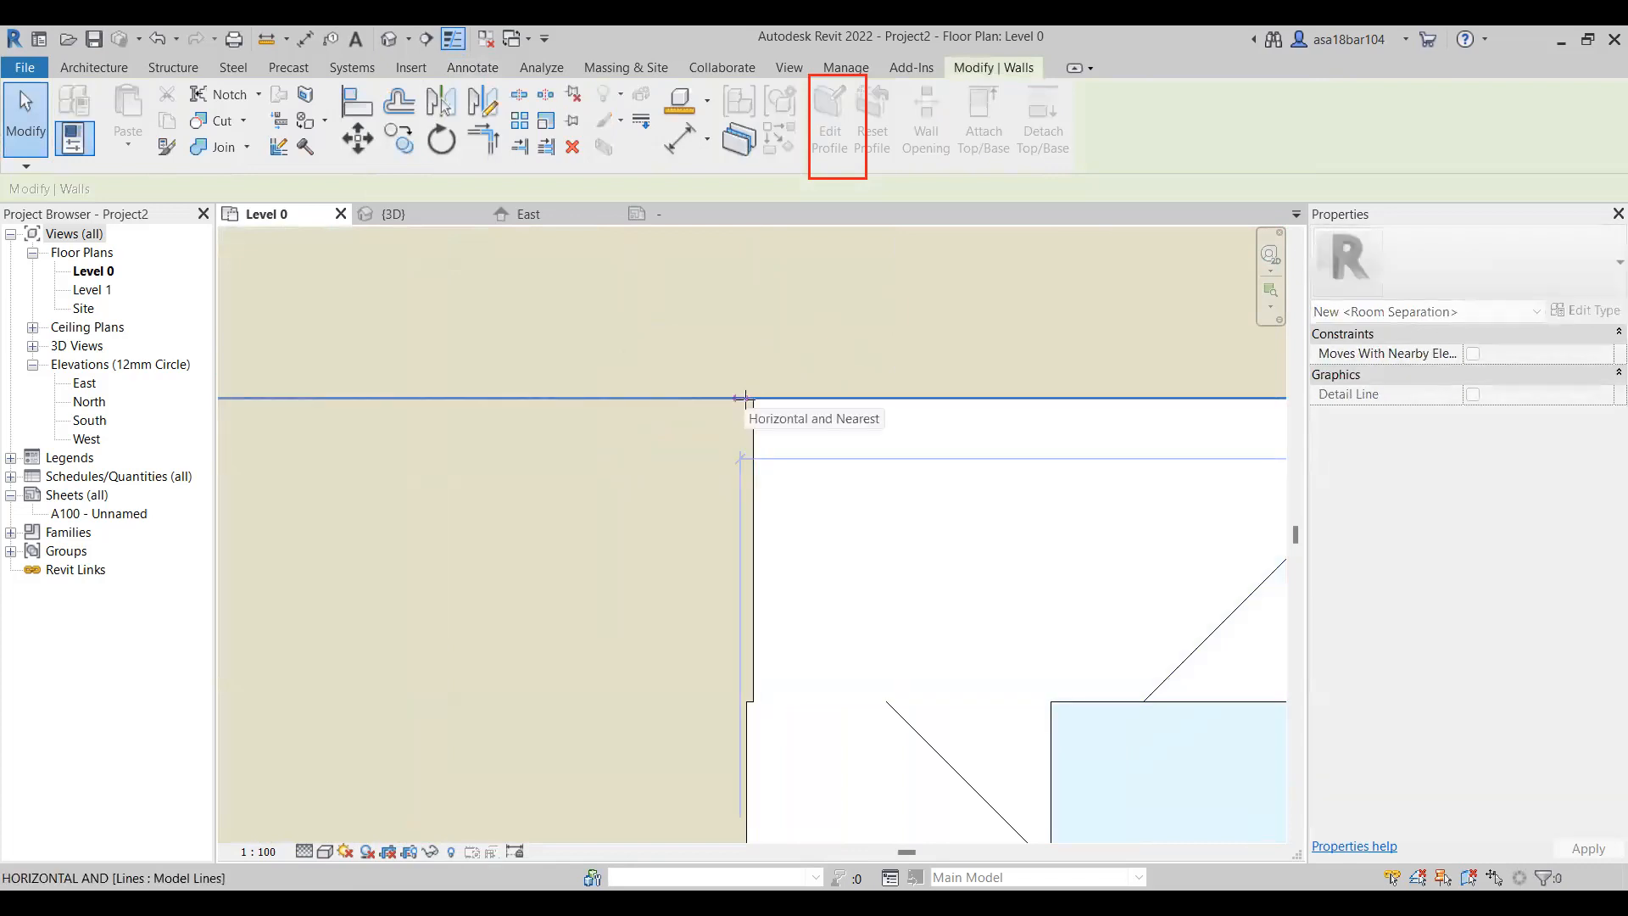
{"action": "left_click_drag", "start_coordinate": [746, 400], "coordinate": [744, 407]}
{"action": "scroll", "coordinate": [744, 409], "scroll_direction": "down", "scroll_amount": 5}
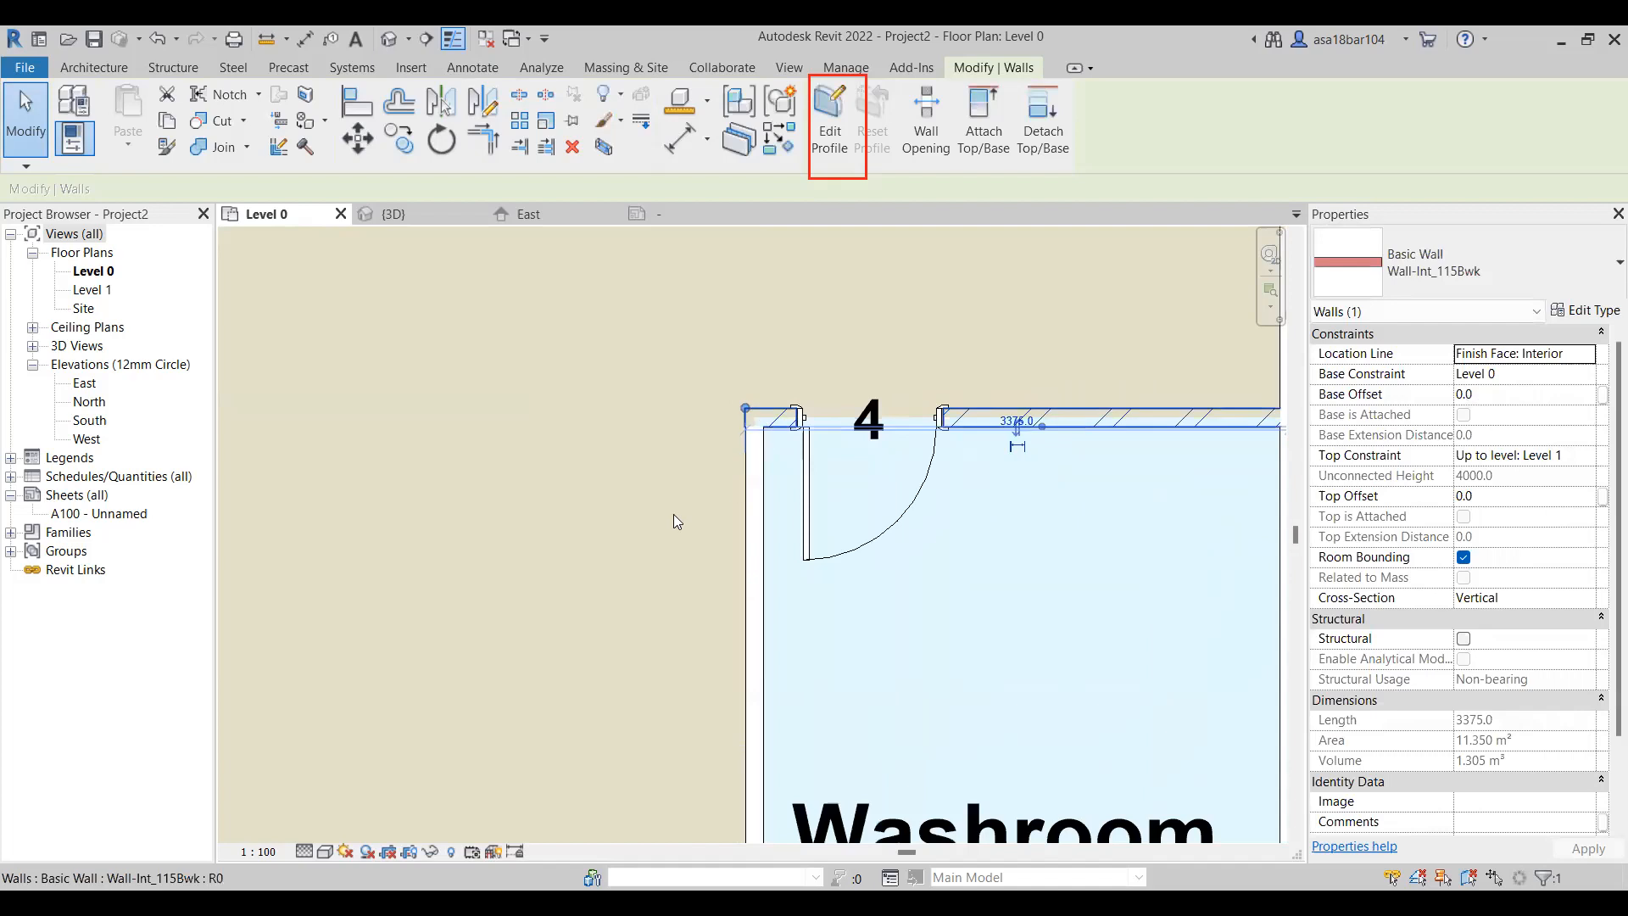
{"action": "left_click", "coordinate": [676, 502]}
{"action": "scroll", "coordinate": [676, 502], "scroll_direction": "down", "scroll_amount": 3}
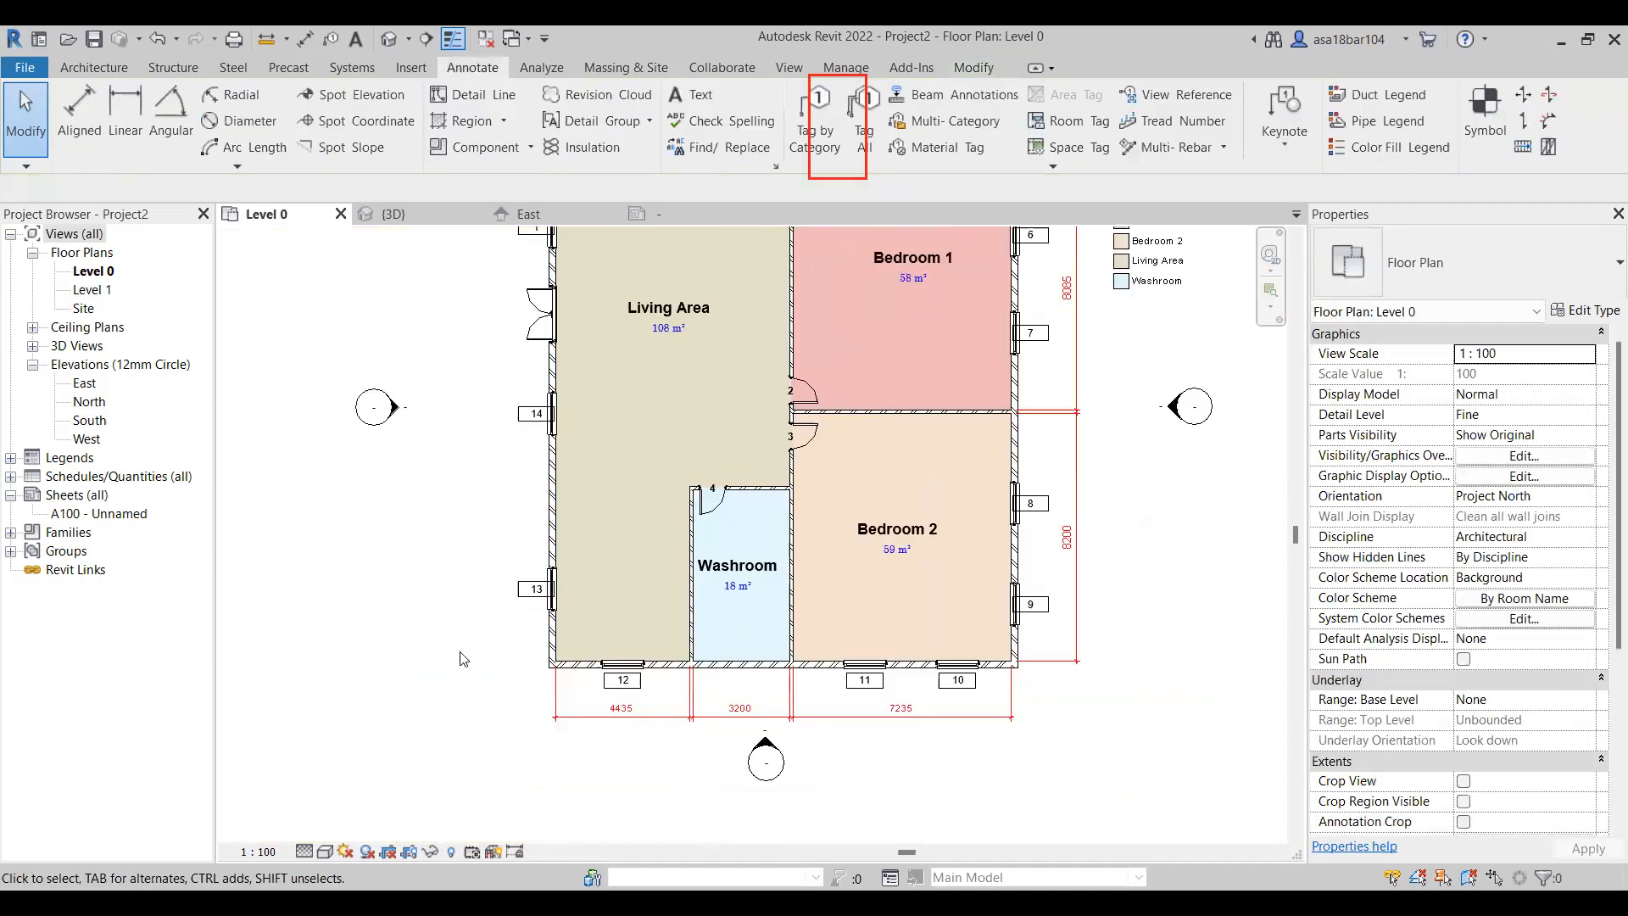
Select the Living Area room to examine its extent and color fill around the Washroom, then clear the selection
{"action": "scroll", "coordinate": [522, 593], "scroll_direction": "up", "scroll_amount": 1}
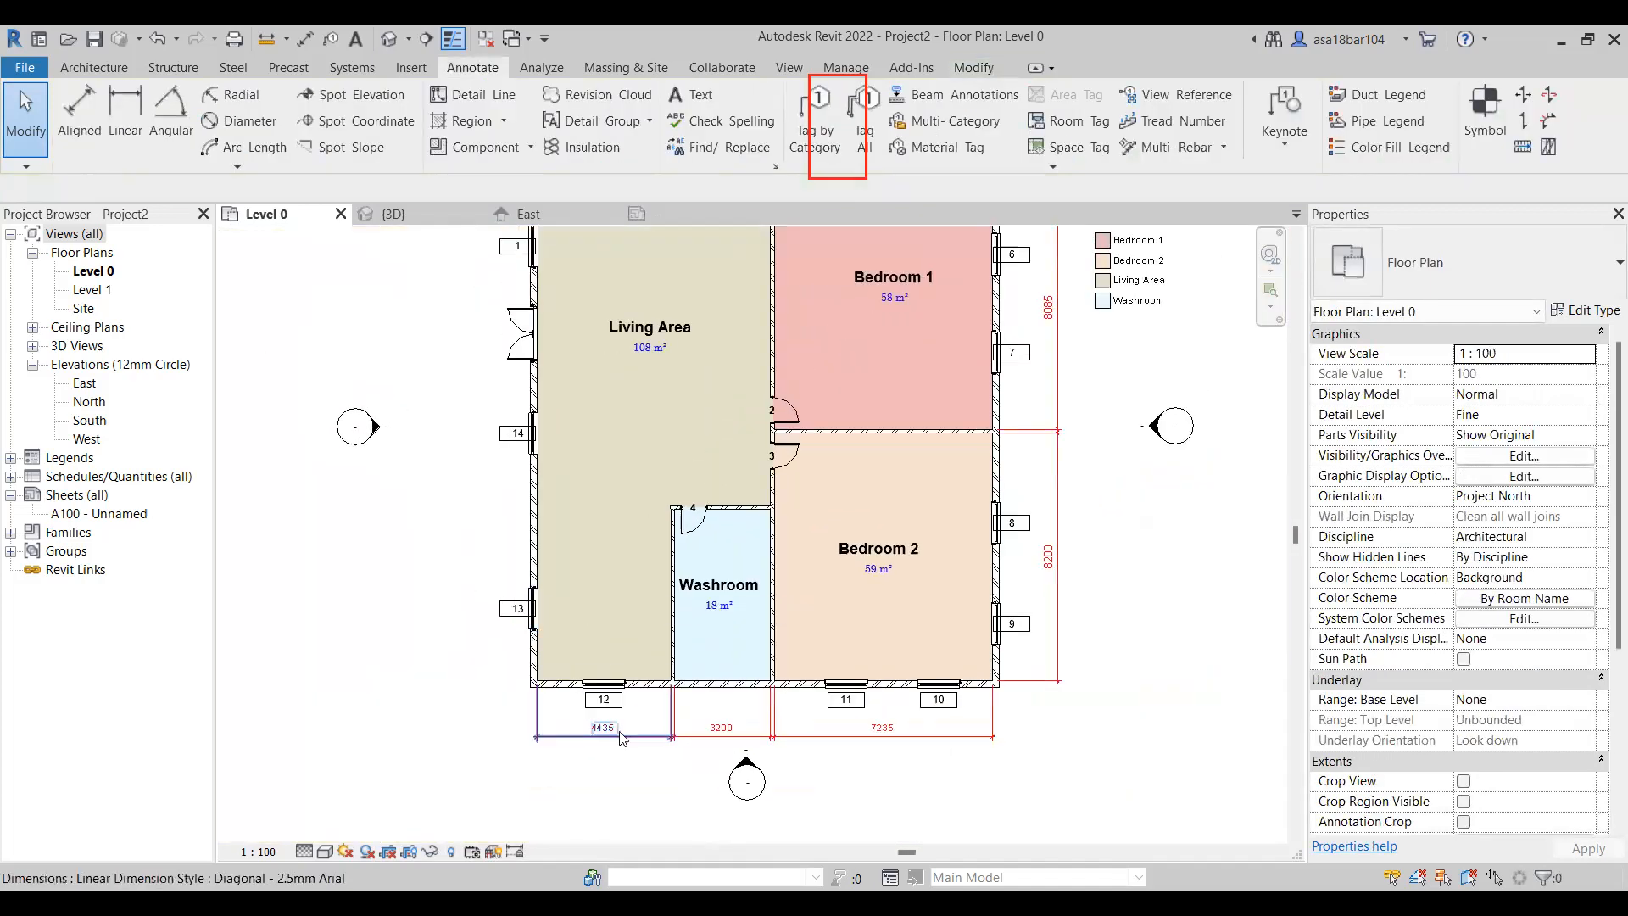
{"action": "scroll", "coordinate": [608, 768], "scroll_direction": "down", "scroll_amount": 1}
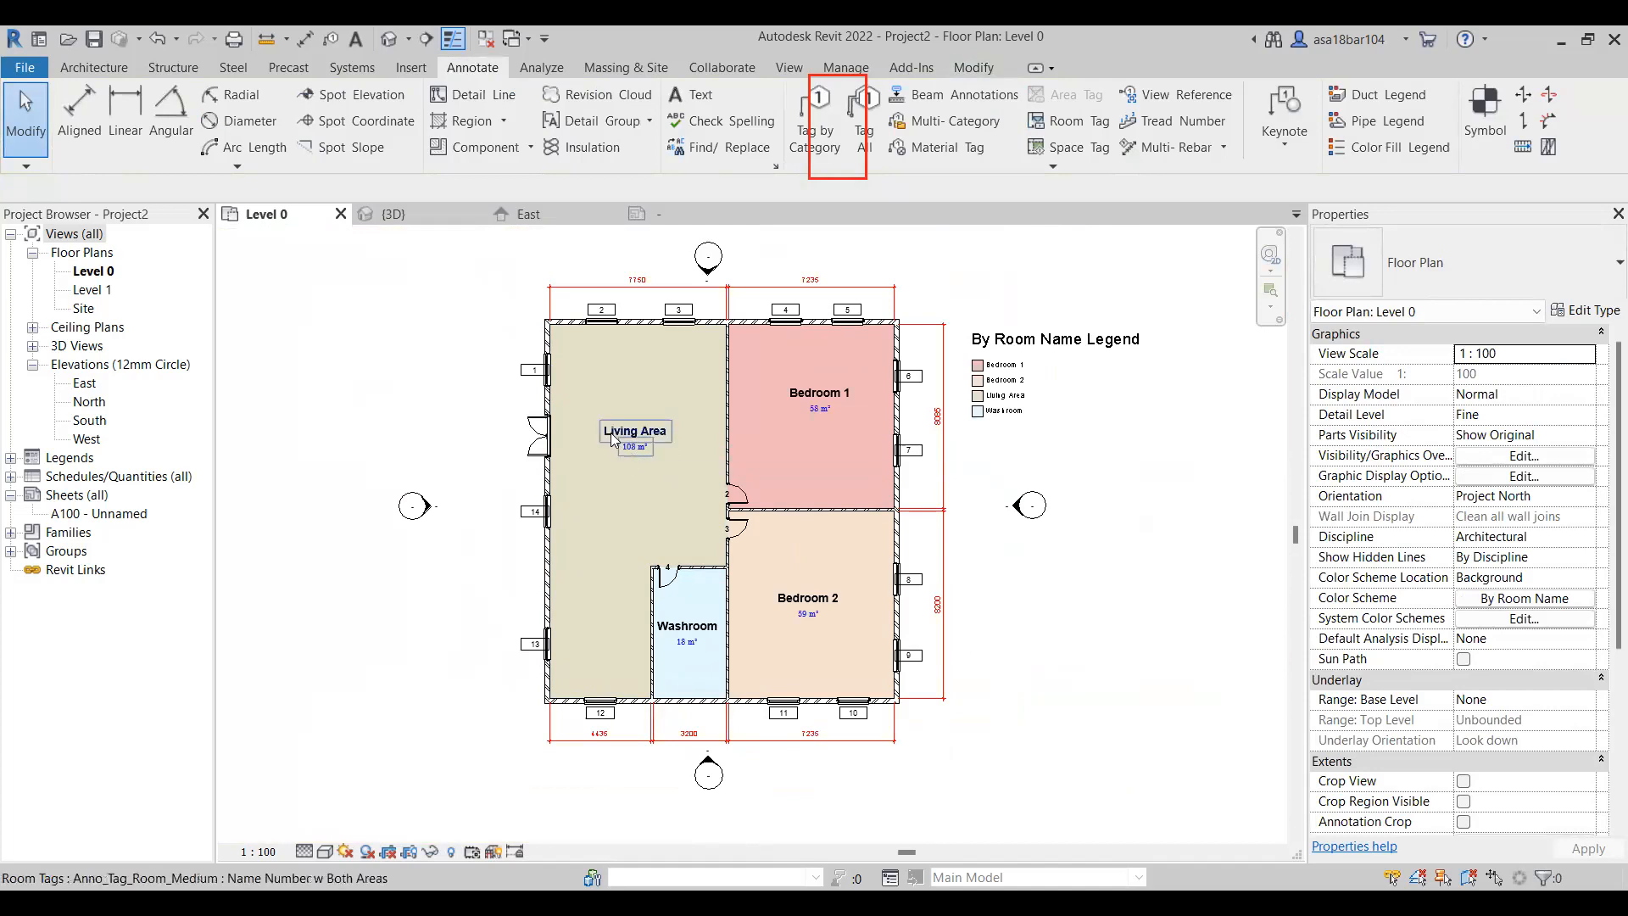
{"action": "left_click", "coordinate": [622, 467]}
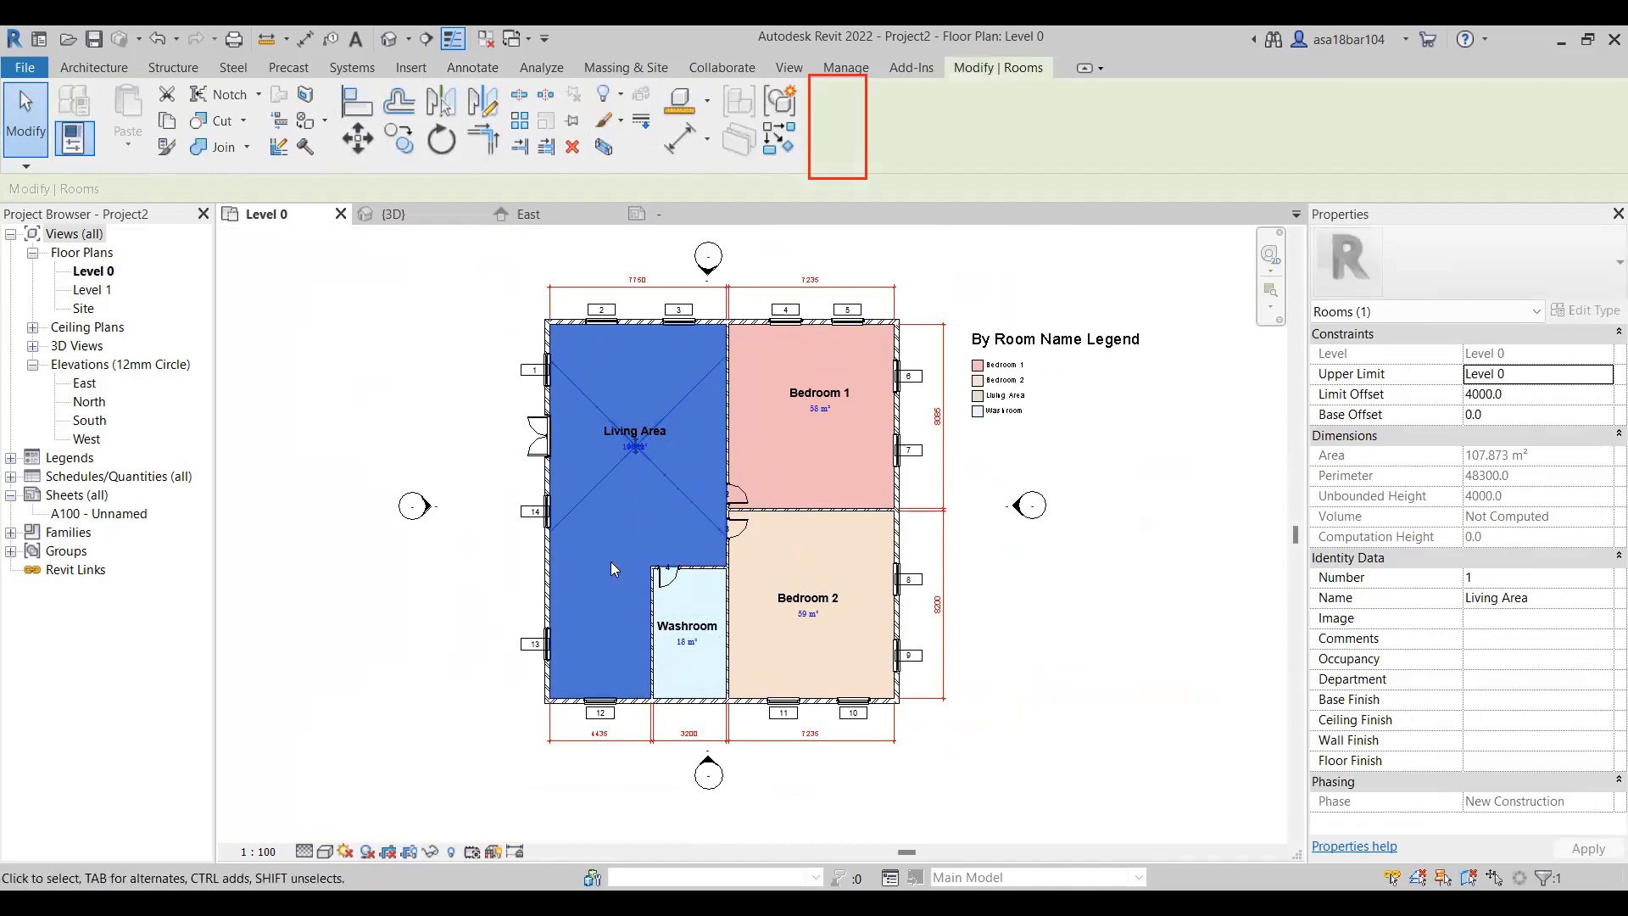
{"action": "scroll", "coordinate": [612, 564], "scroll_direction": "up", "scroll_amount": 2}
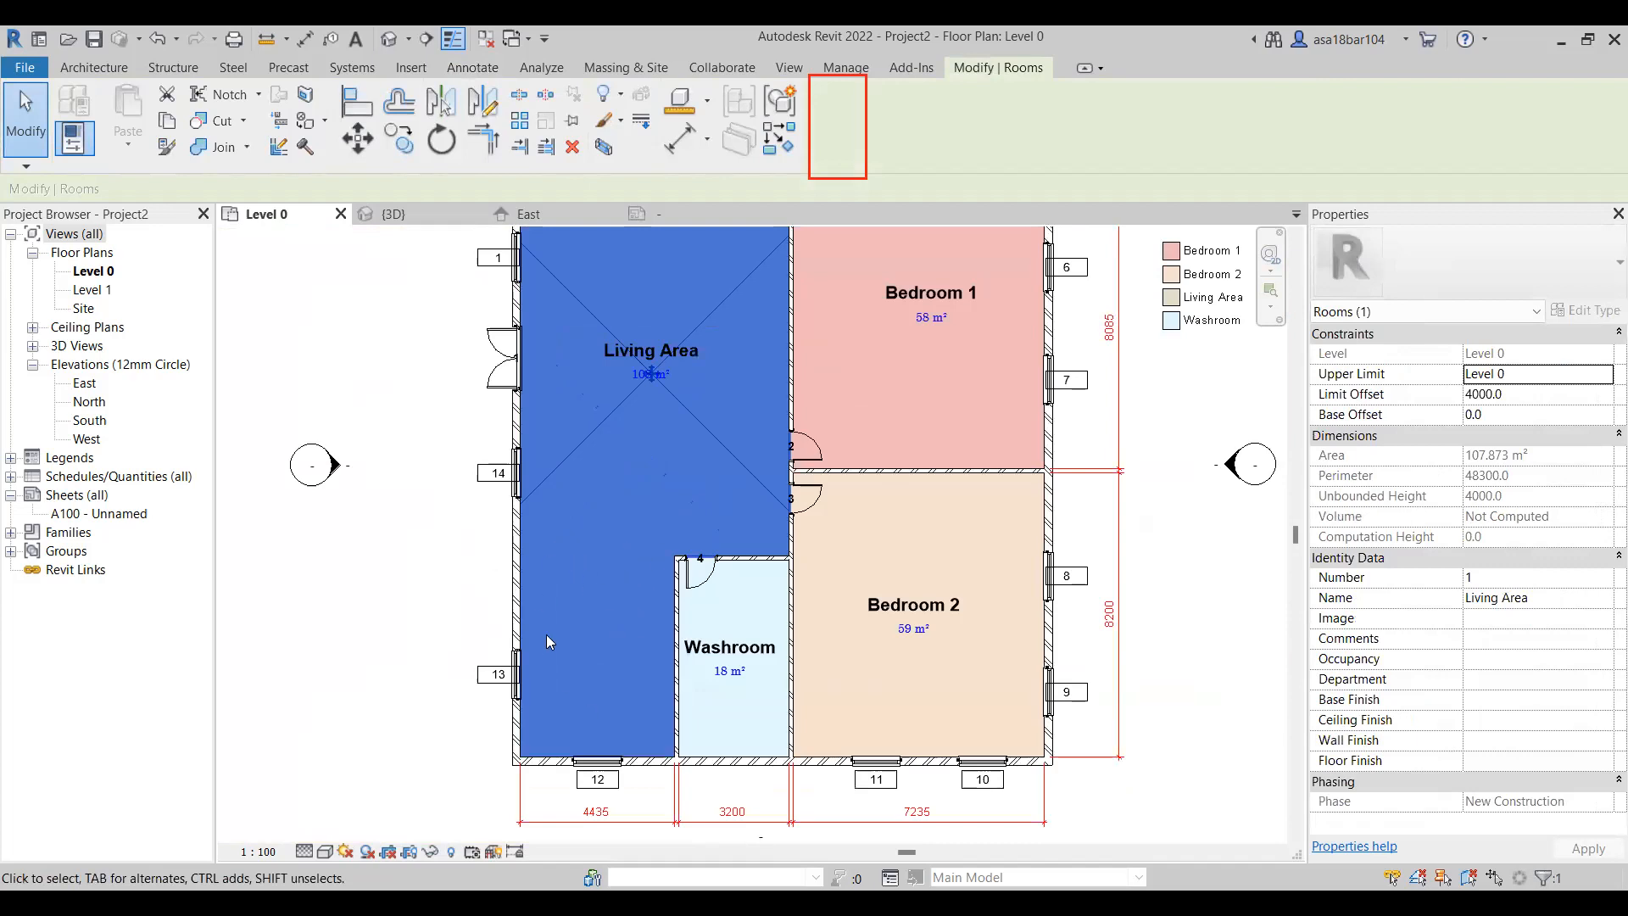
{"action": "scroll", "coordinate": [546, 634], "scroll_direction": "down", "scroll_amount": 1}
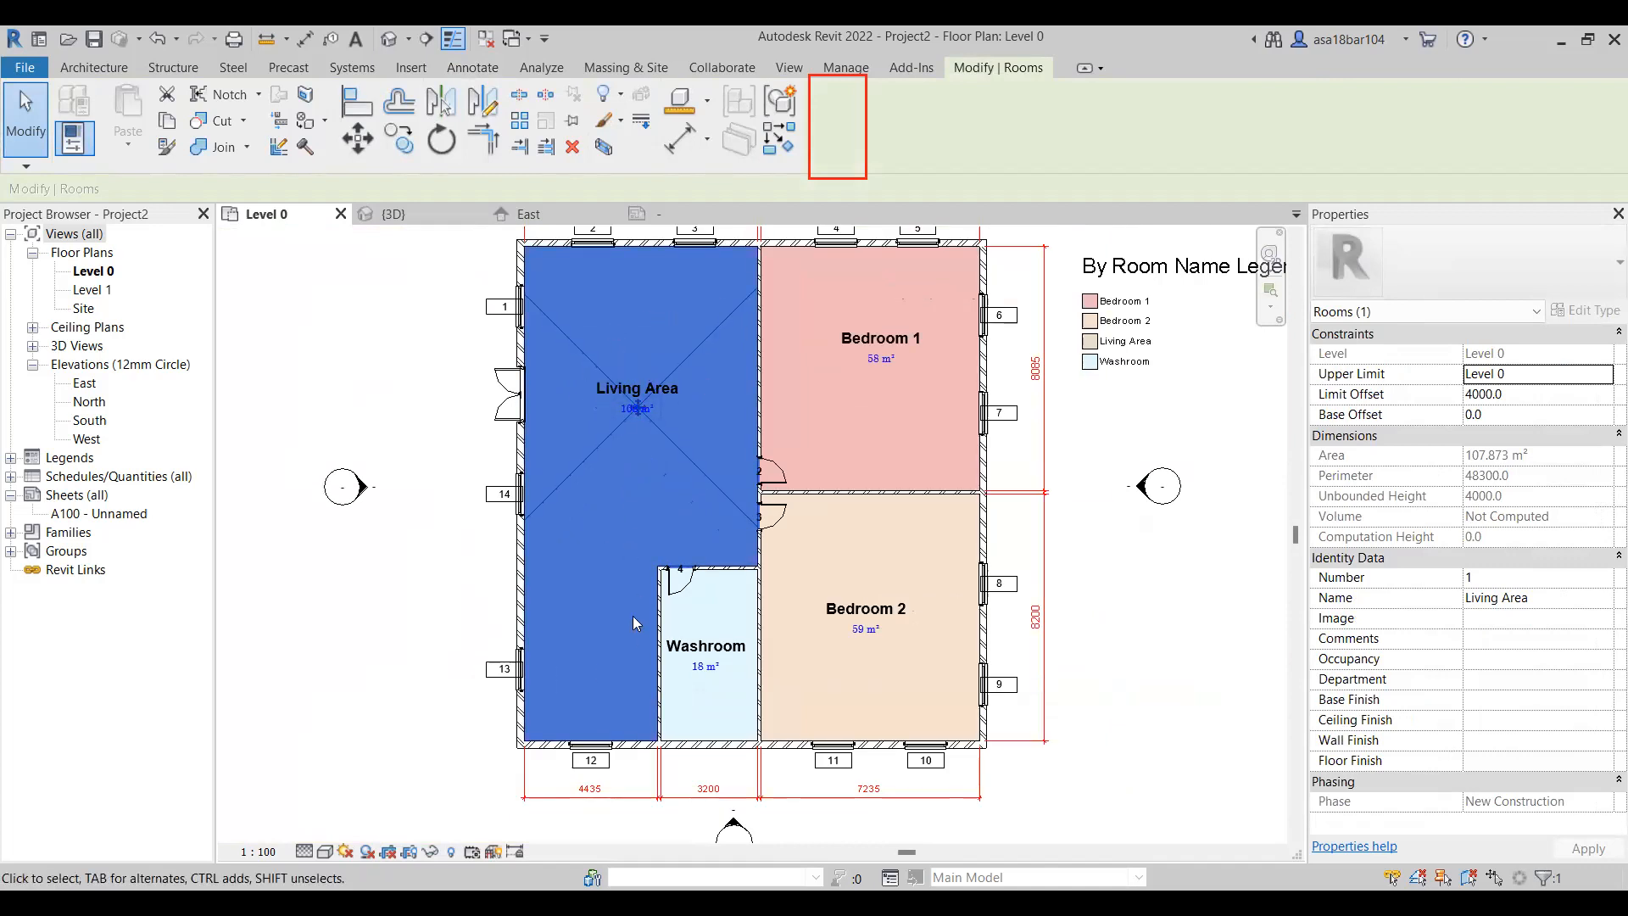
{"action": "left_click", "coordinate": [351, 607]}
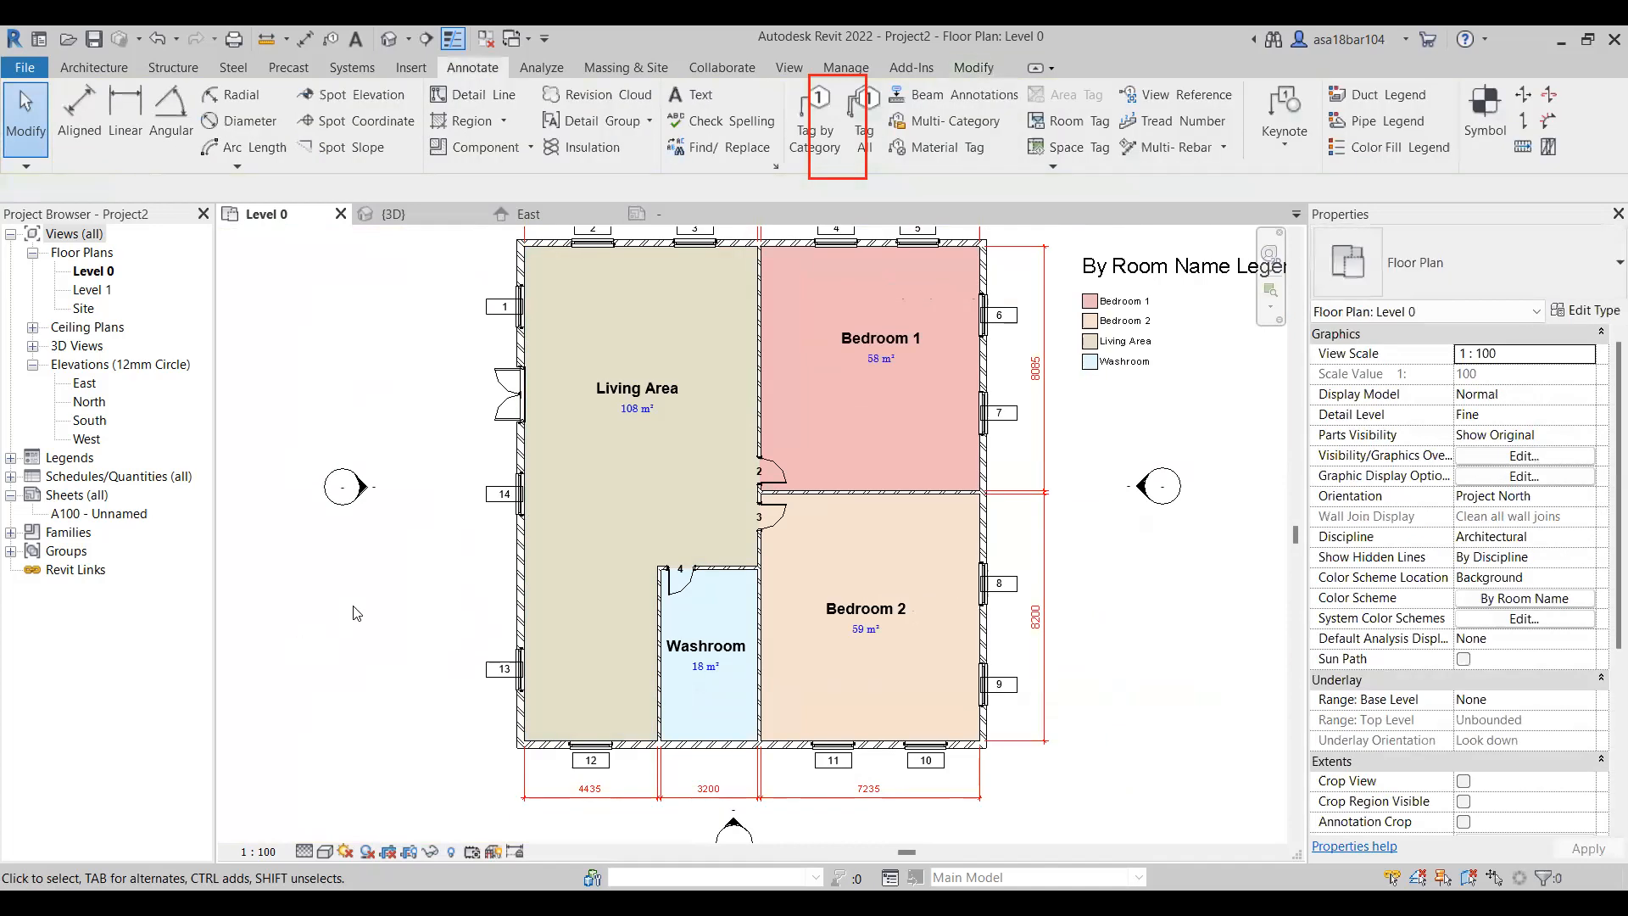
Draw a horizontal room separation line about 4432.5 mm long from the Washroom's upper outer corner to the exterior wall's inner face
{"action": "scroll", "coordinate": [592, 590], "scroll_direction": "up", "scroll_amount": 2}
{"action": "scroll", "coordinate": [488, 618], "scroll_direction": "down", "scroll_amount": 2}
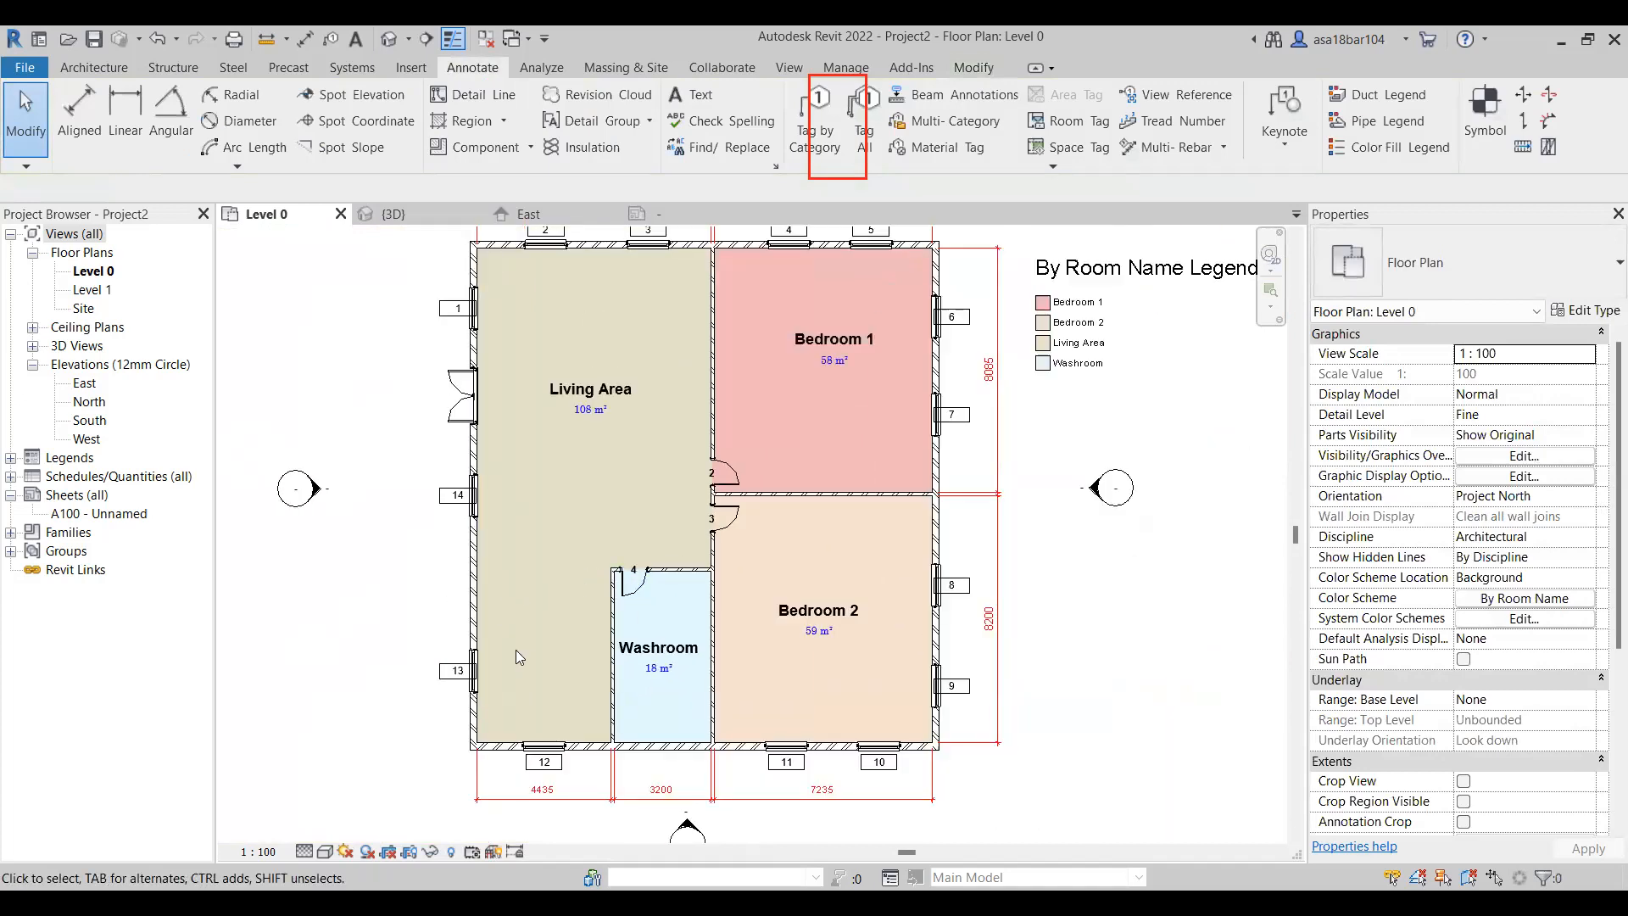
{"action": "scroll", "coordinate": [515, 650], "scroll_direction": "down", "scroll_amount": 1}
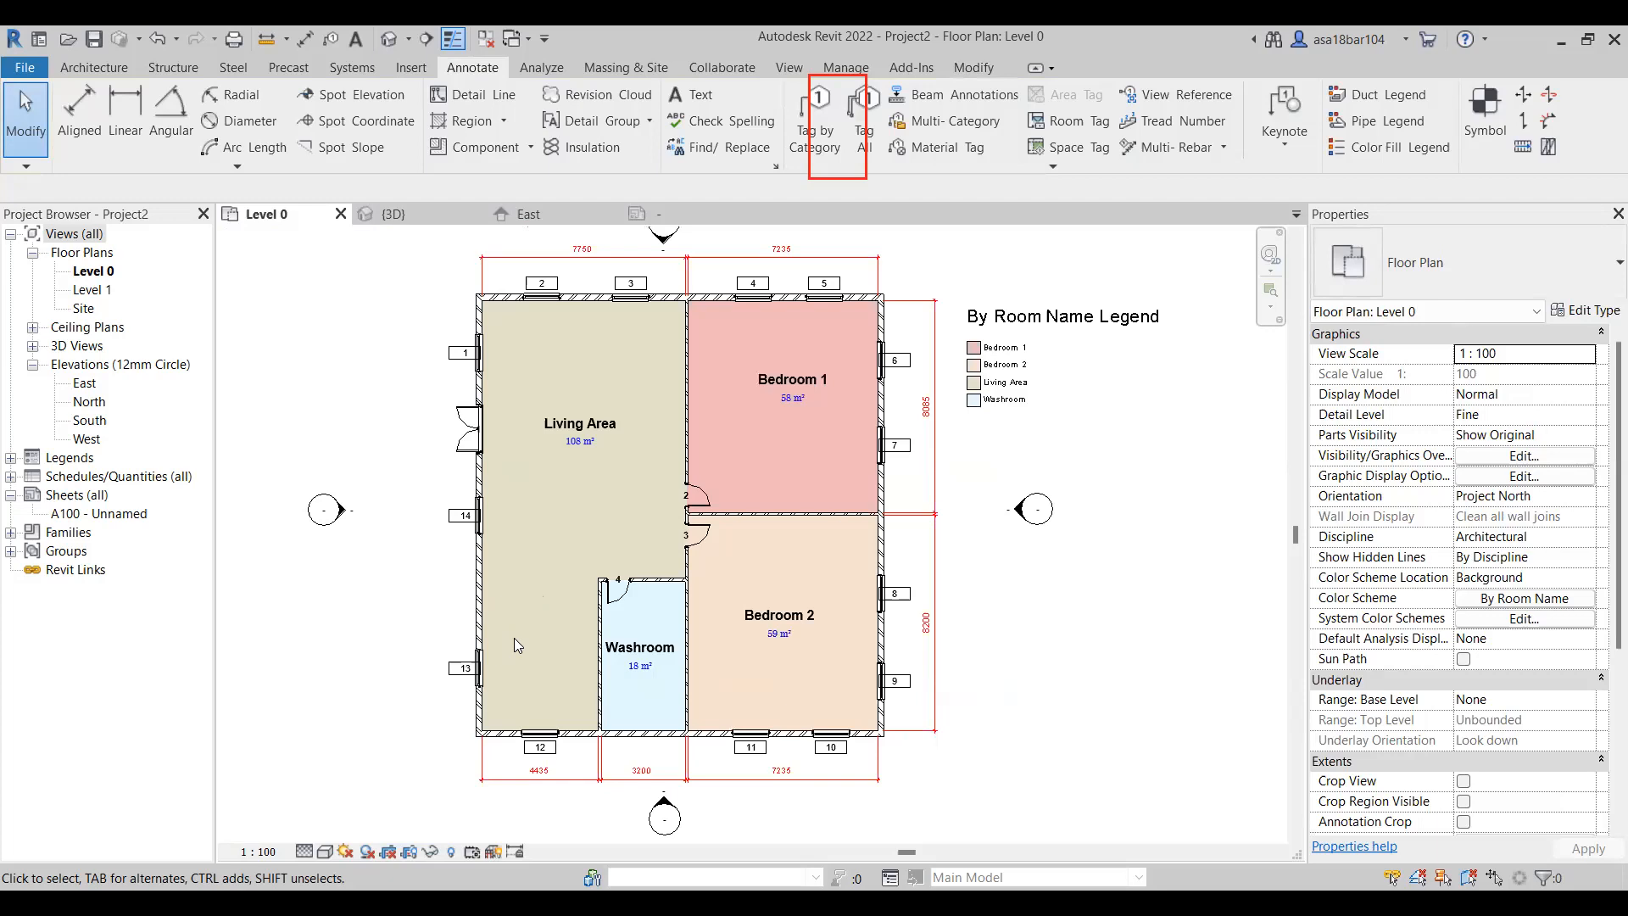
{"action": "scroll", "coordinate": [519, 613], "scroll_direction": "up", "scroll_amount": 1}
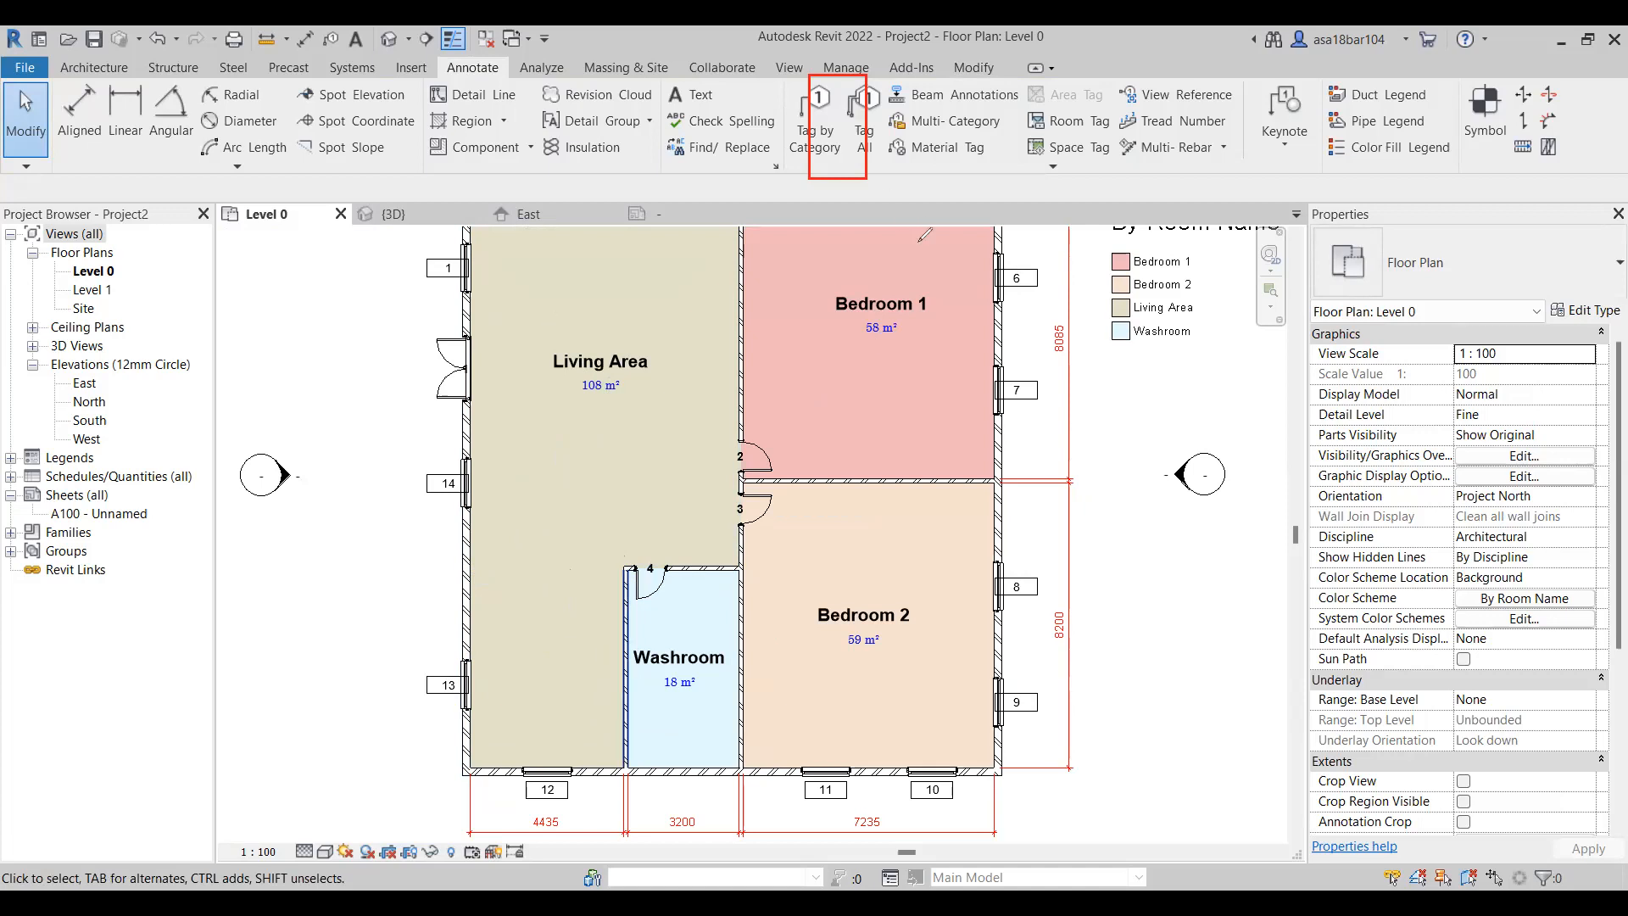
{"action": "left_click", "coordinate": [110, 68]}
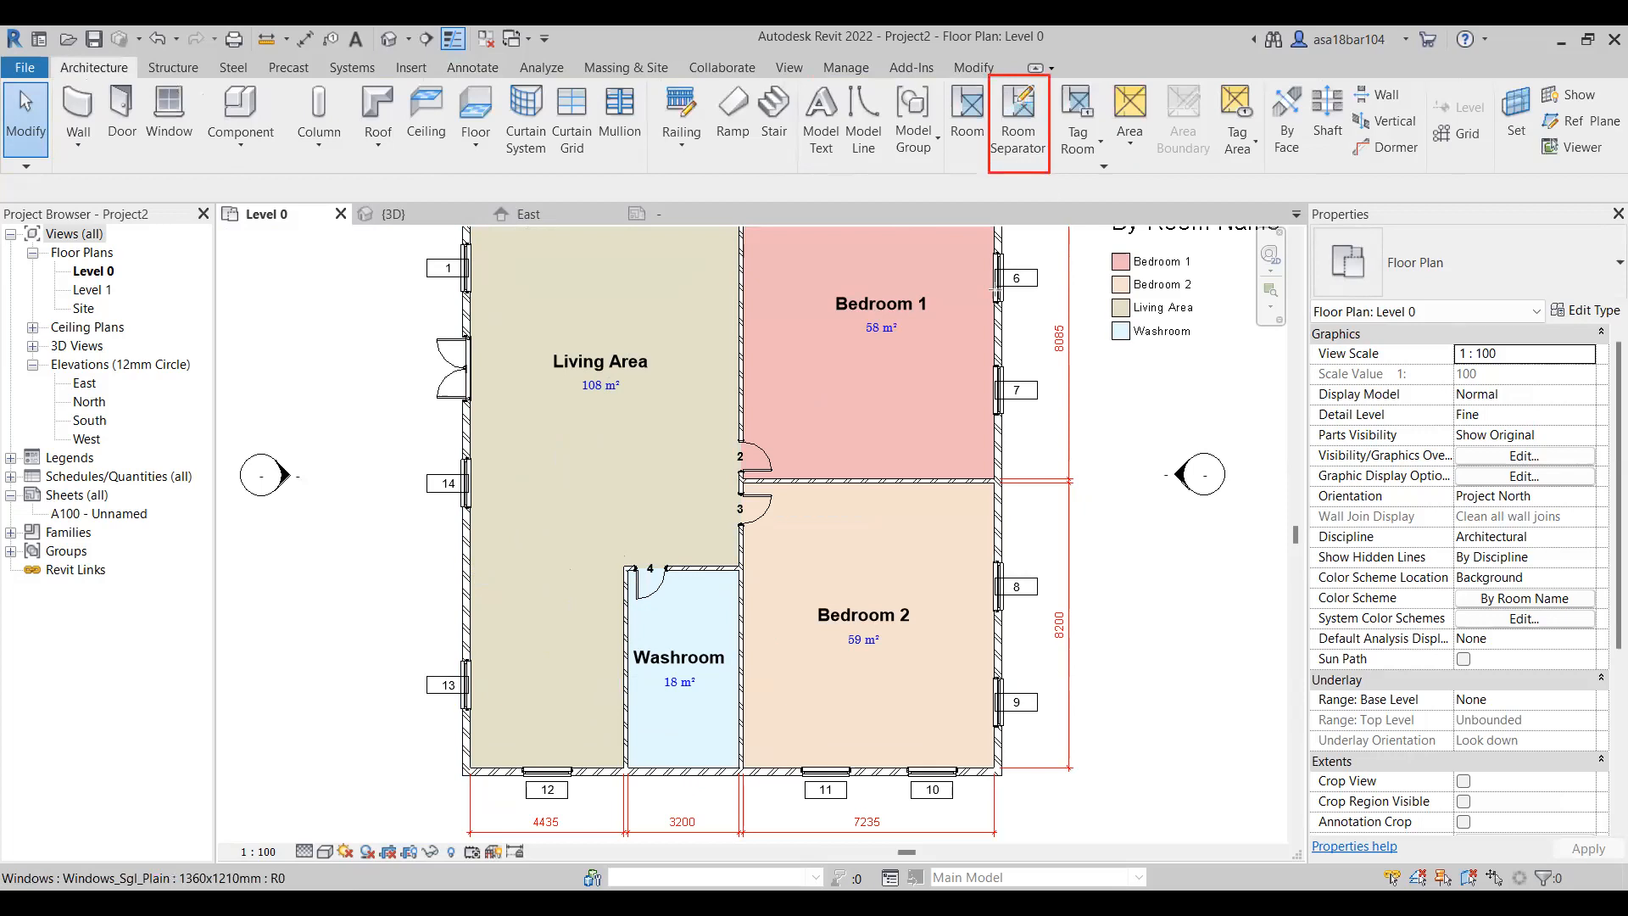
{"action": "scroll", "coordinate": [598, 599], "scroll_direction": "up", "scroll_amount": 8}
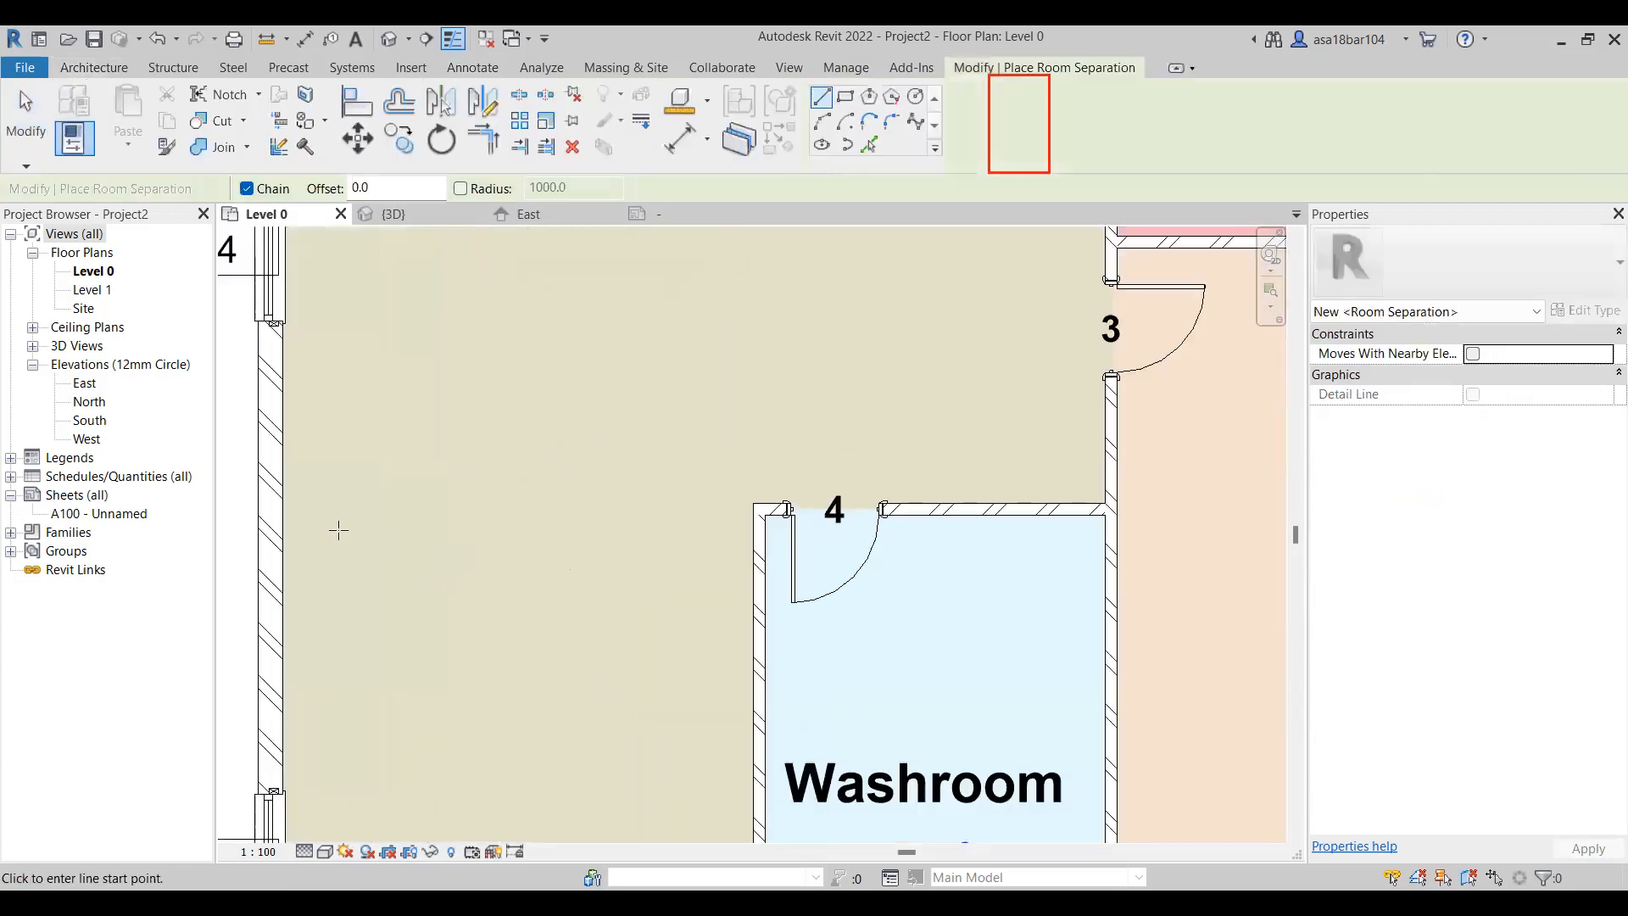
{"action": "scroll", "coordinate": [583, 604], "scroll_direction": "down", "scroll_amount": 5}
{"action": "scroll", "coordinate": [597, 539], "scroll_direction": "up", "scroll_amount": 4}
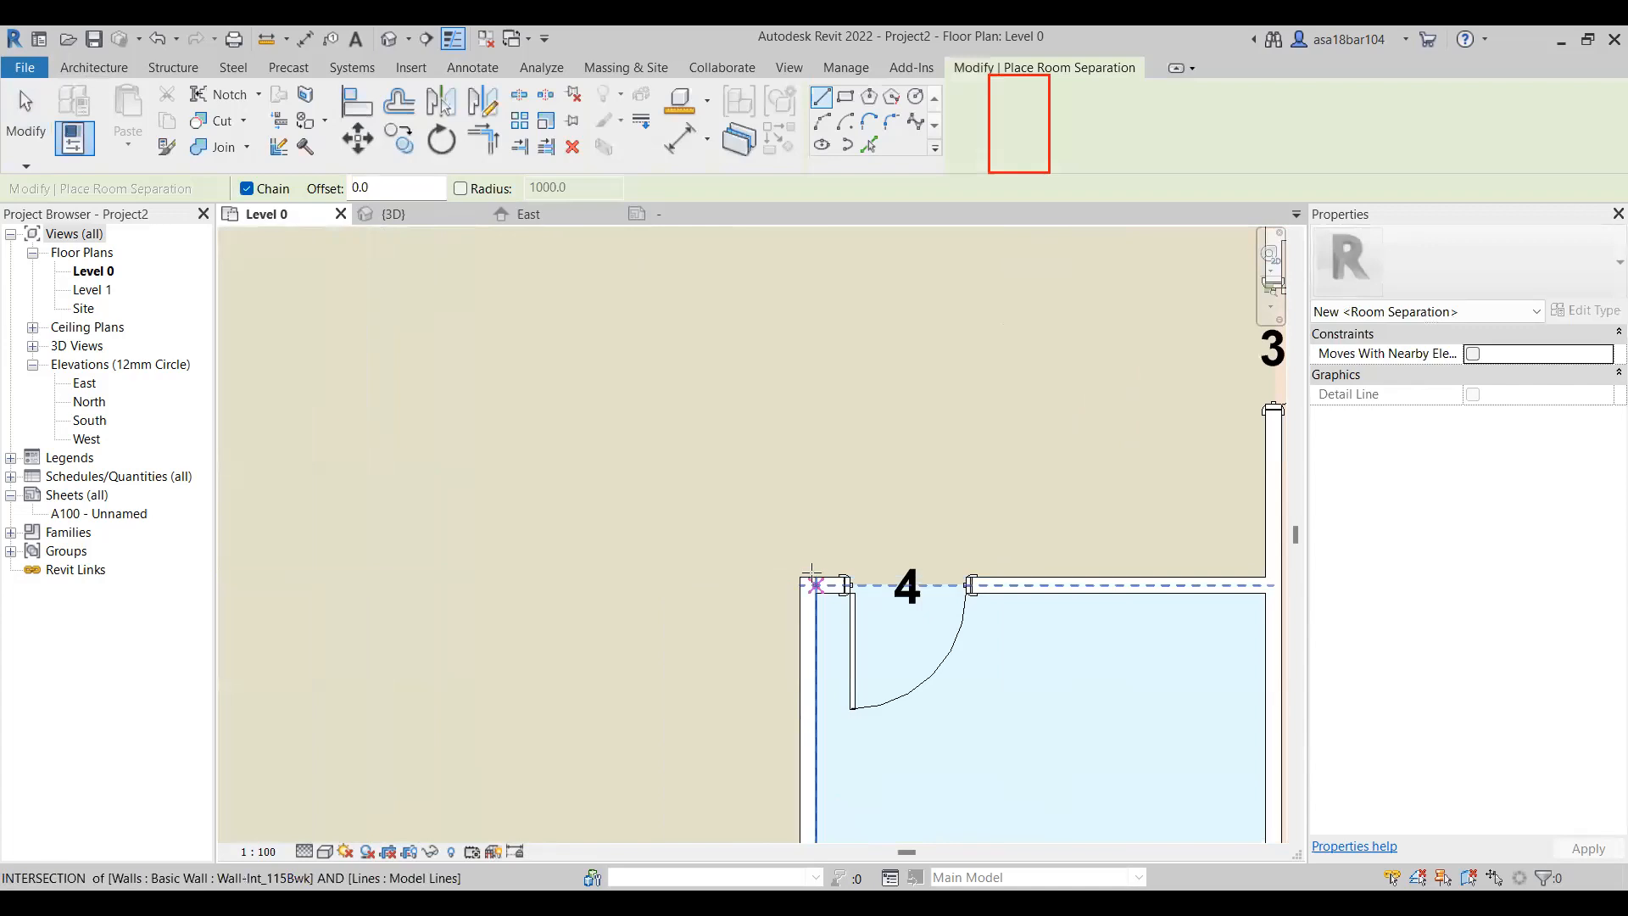
{"action": "scroll", "coordinate": [803, 570], "scroll_direction": "up", "scroll_amount": 1}
{"action": "left_click", "coordinate": [803, 575]}
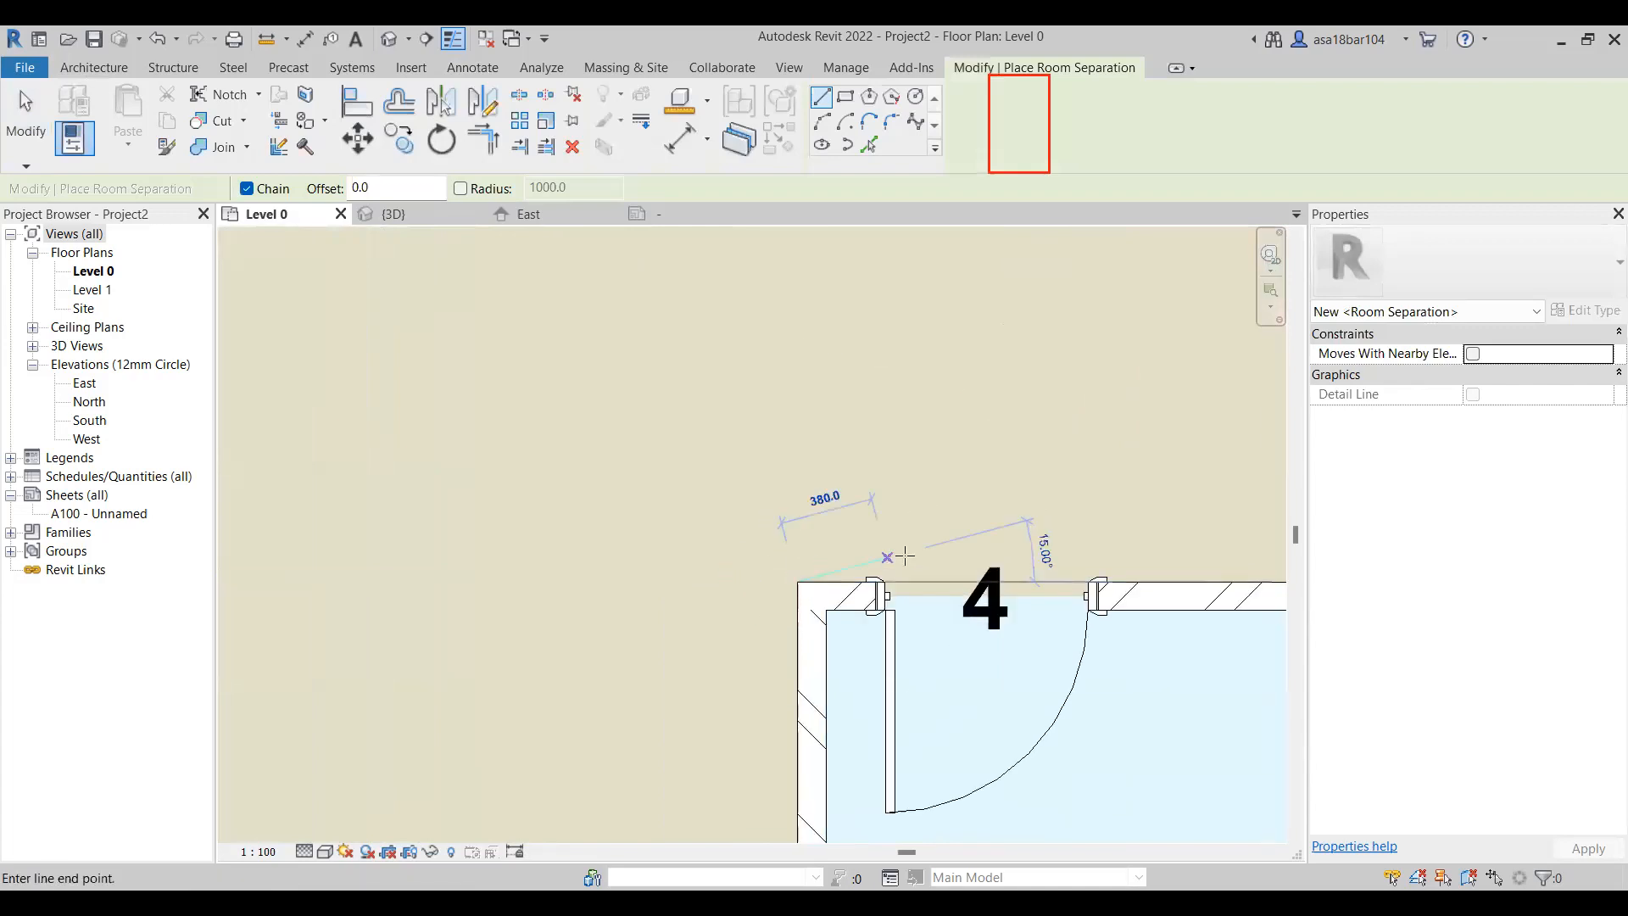
{"action": "scroll", "coordinate": [563, 563], "scroll_direction": "down", "scroll_amount": 3}
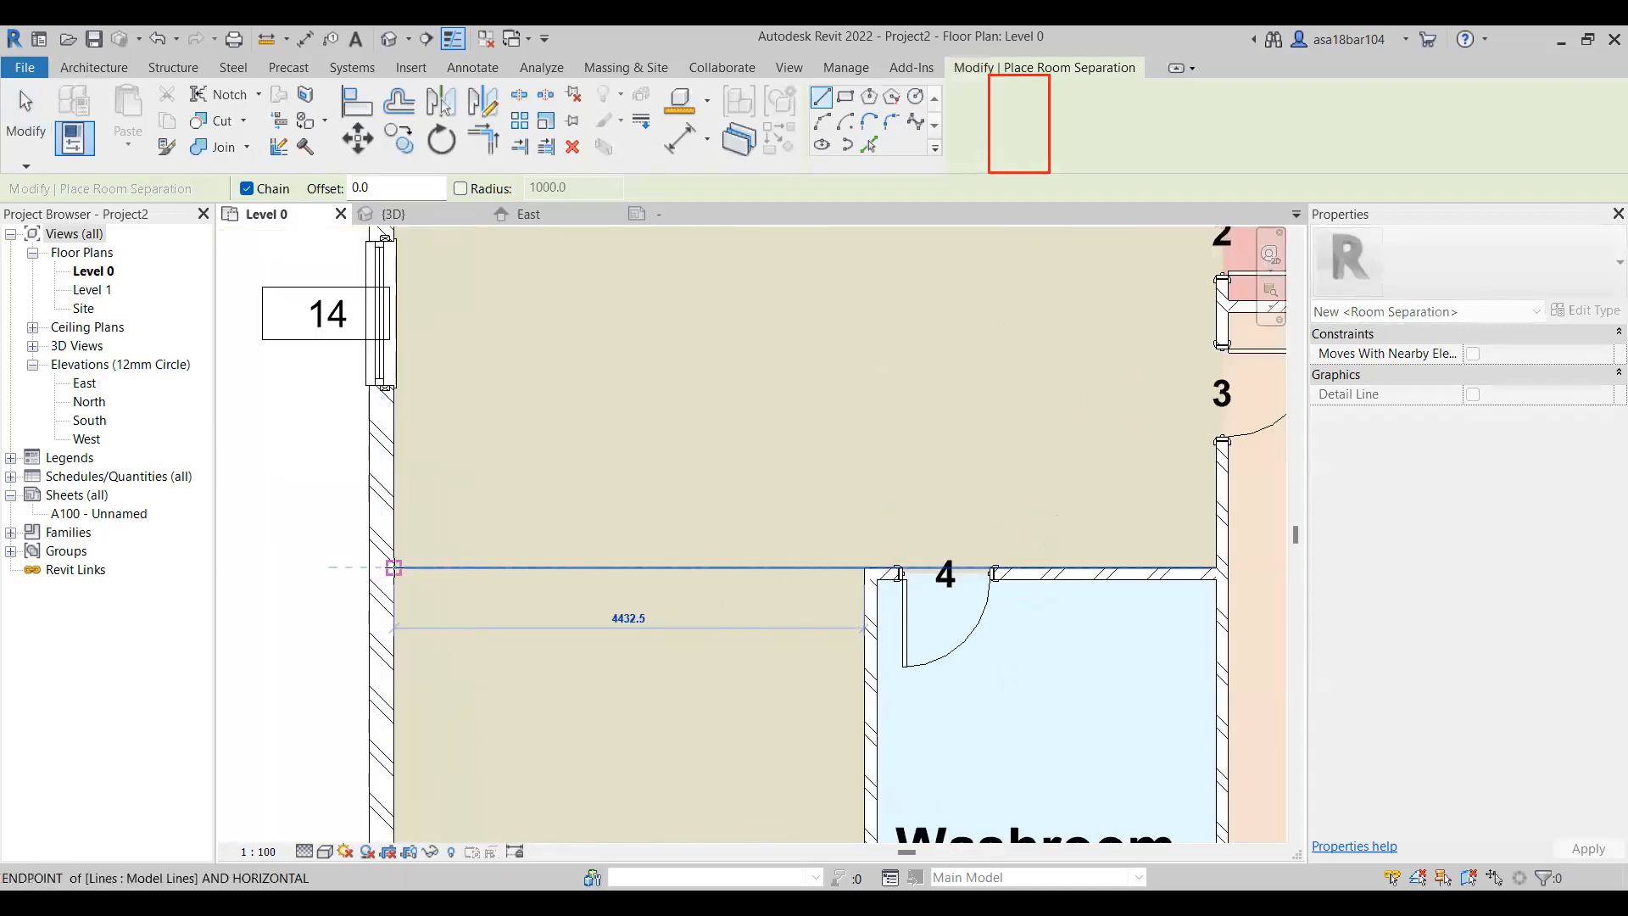
{"action": "left_click", "coordinate": [393, 567]}
{"action": "scroll", "coordinate": [599, 563], "scroll_direction": "down", "scroll_amount": 4}
{"action": "key", "text": "Escape"}
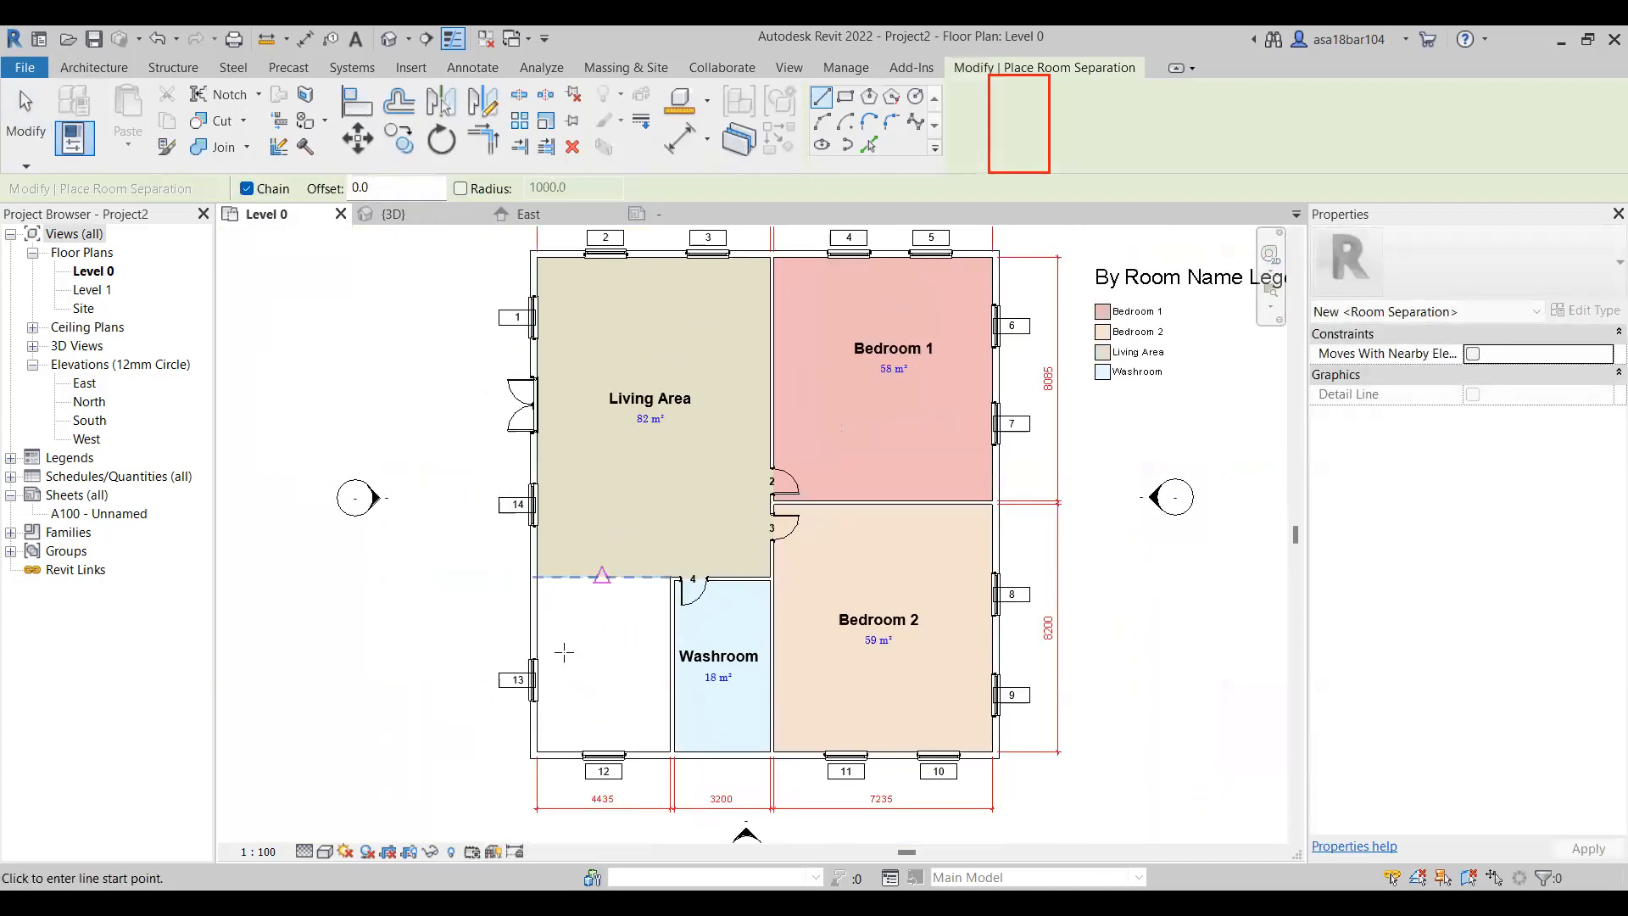
{"action": "key", "text": "Escape"}
Select the Living Area room to examine its extent along the separation line, and clear the selection
{"action": "scroll", "coordinate": [619, 628], "scroll_direction": "up", "scroll_amount": 2}
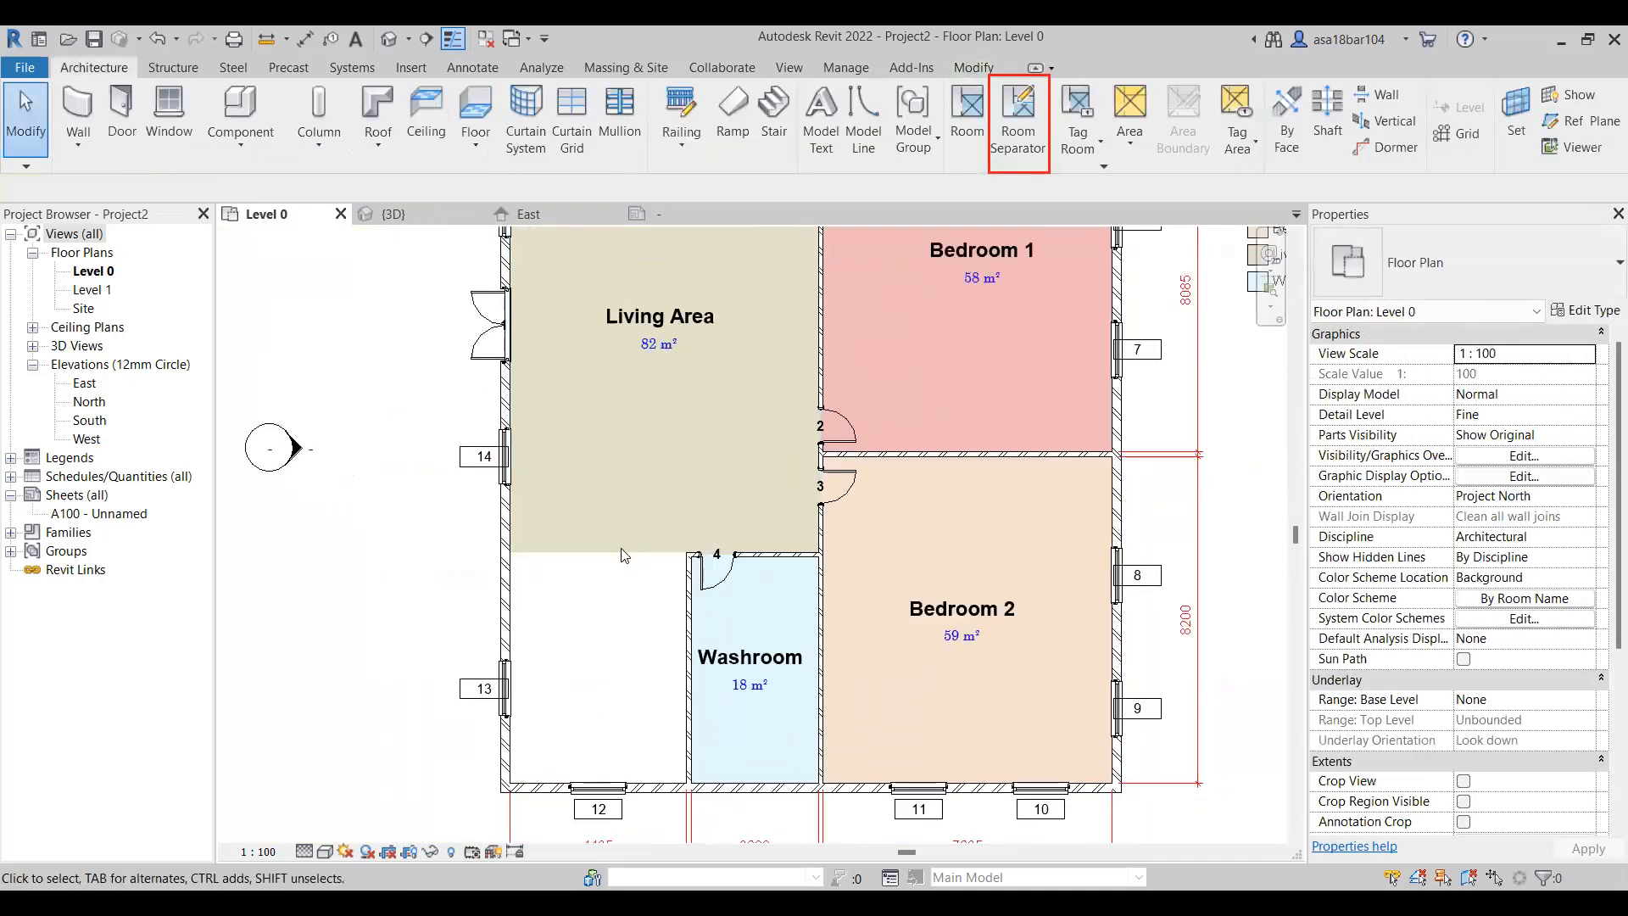
{"action": "left_click", "coordinate": [623, 551]}
{"action": "scroll", "coordinate": [594, 435], "scroll_direction": "down", "scroll_amount": 1}
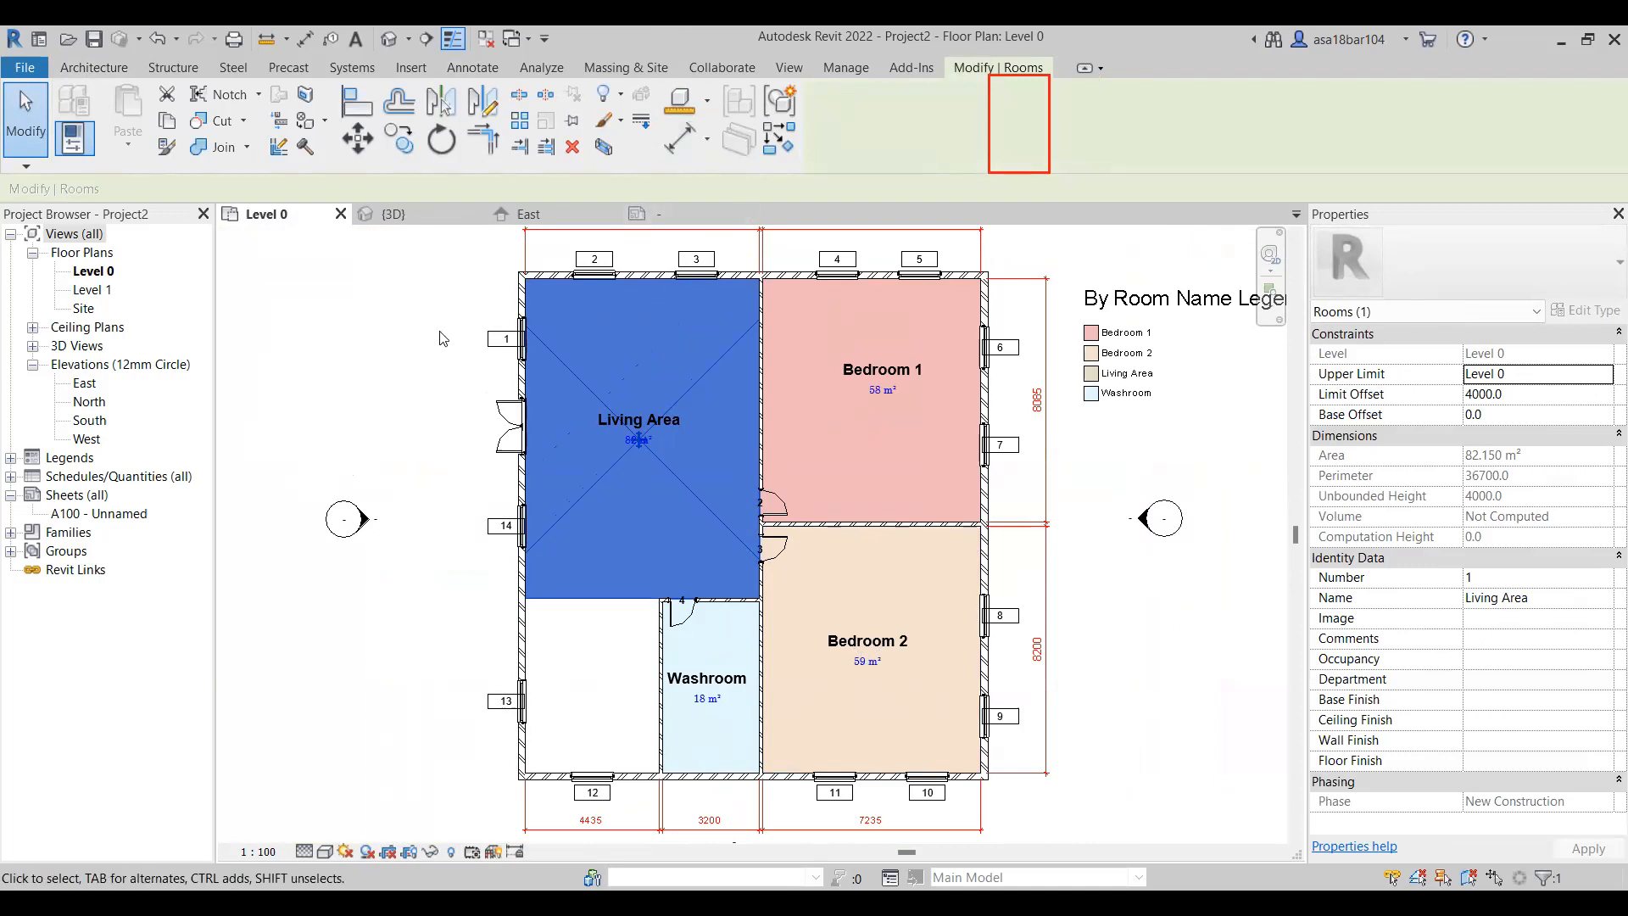
{"action": "left_click", "coordinate": [584, 665]}
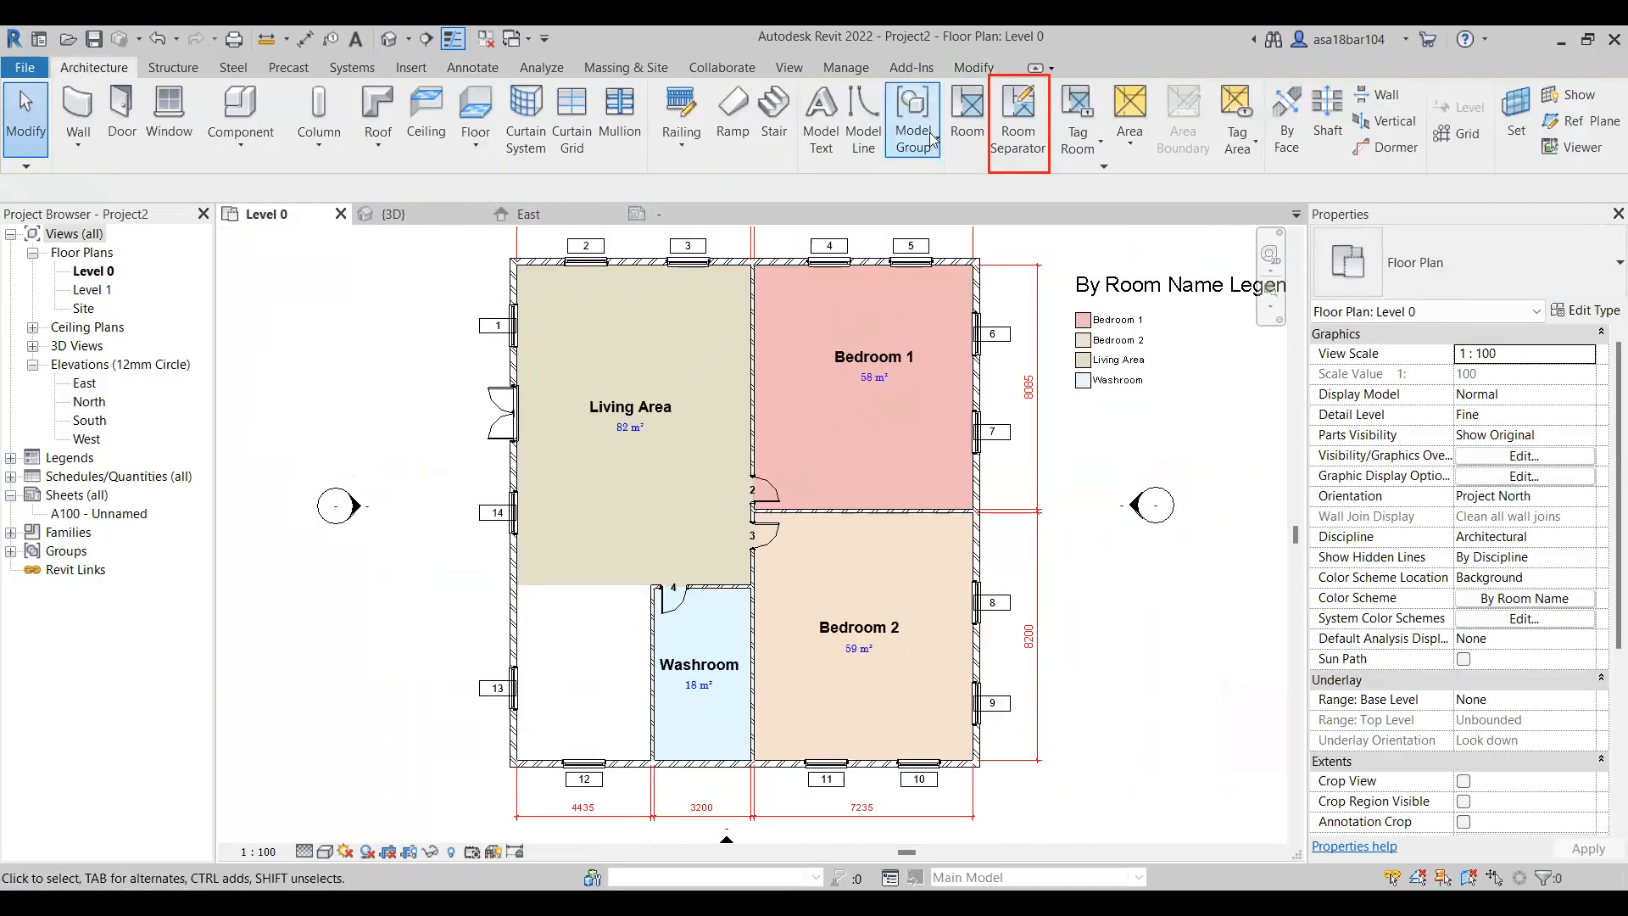
Place a tagged room in the unfilled space between the exterior wall and the Washroom
{"action": "left_click", "coordinate": [967, 114]}
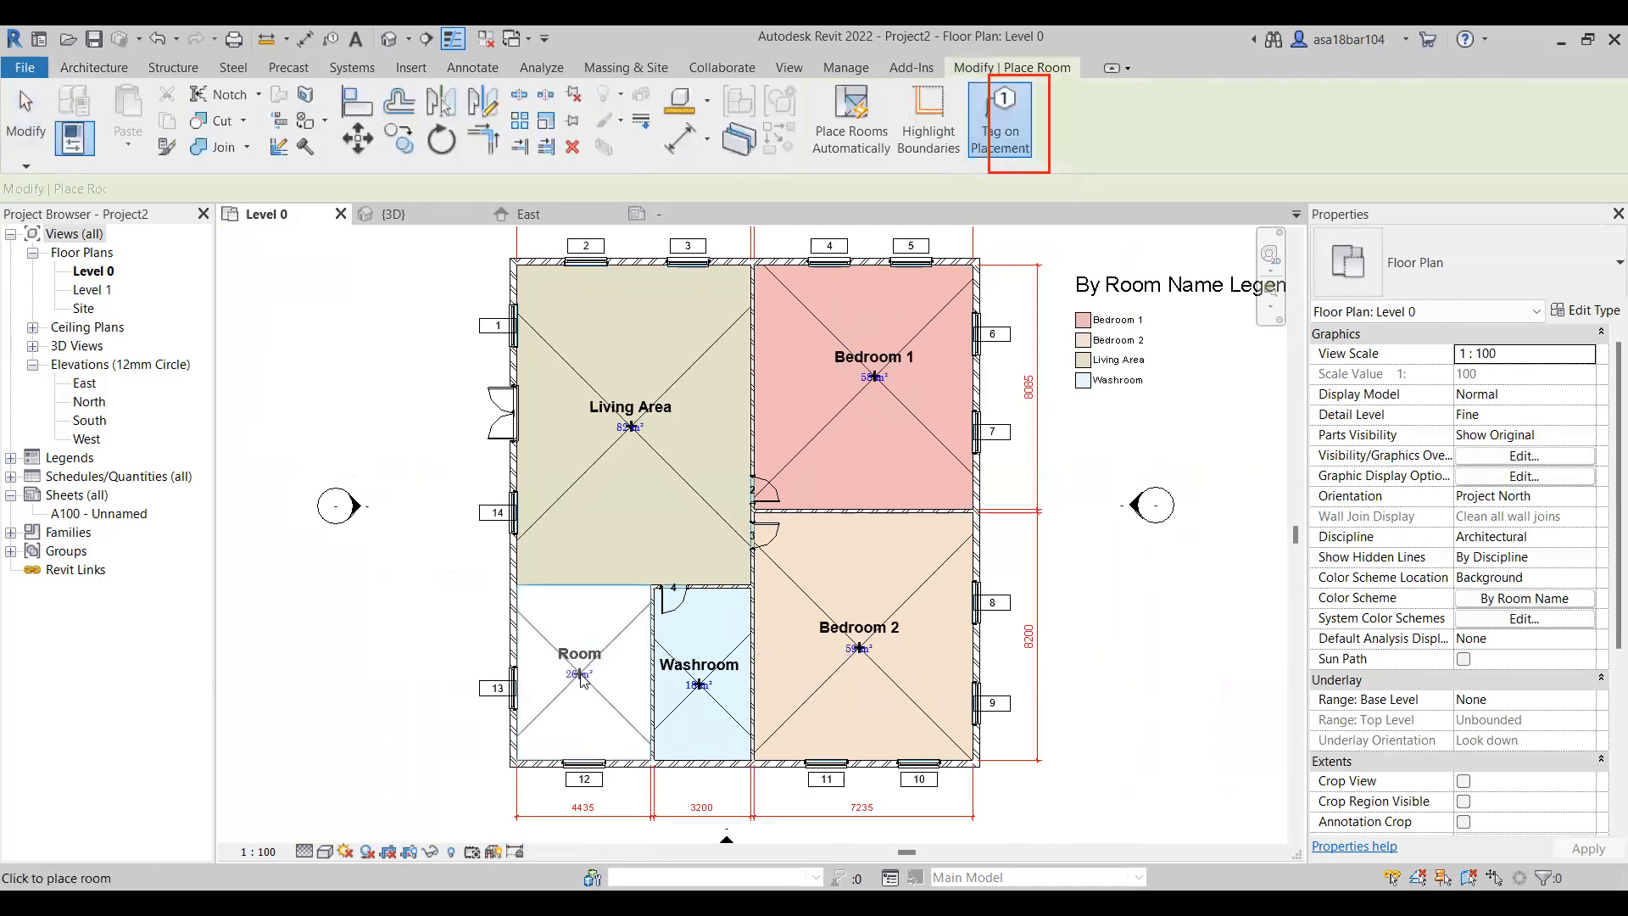
{"action": "left_click", "coordinate": [585, 695]}
{"action": "key", "text": "Escape"}
{"action": "key", "text": "Escape"}
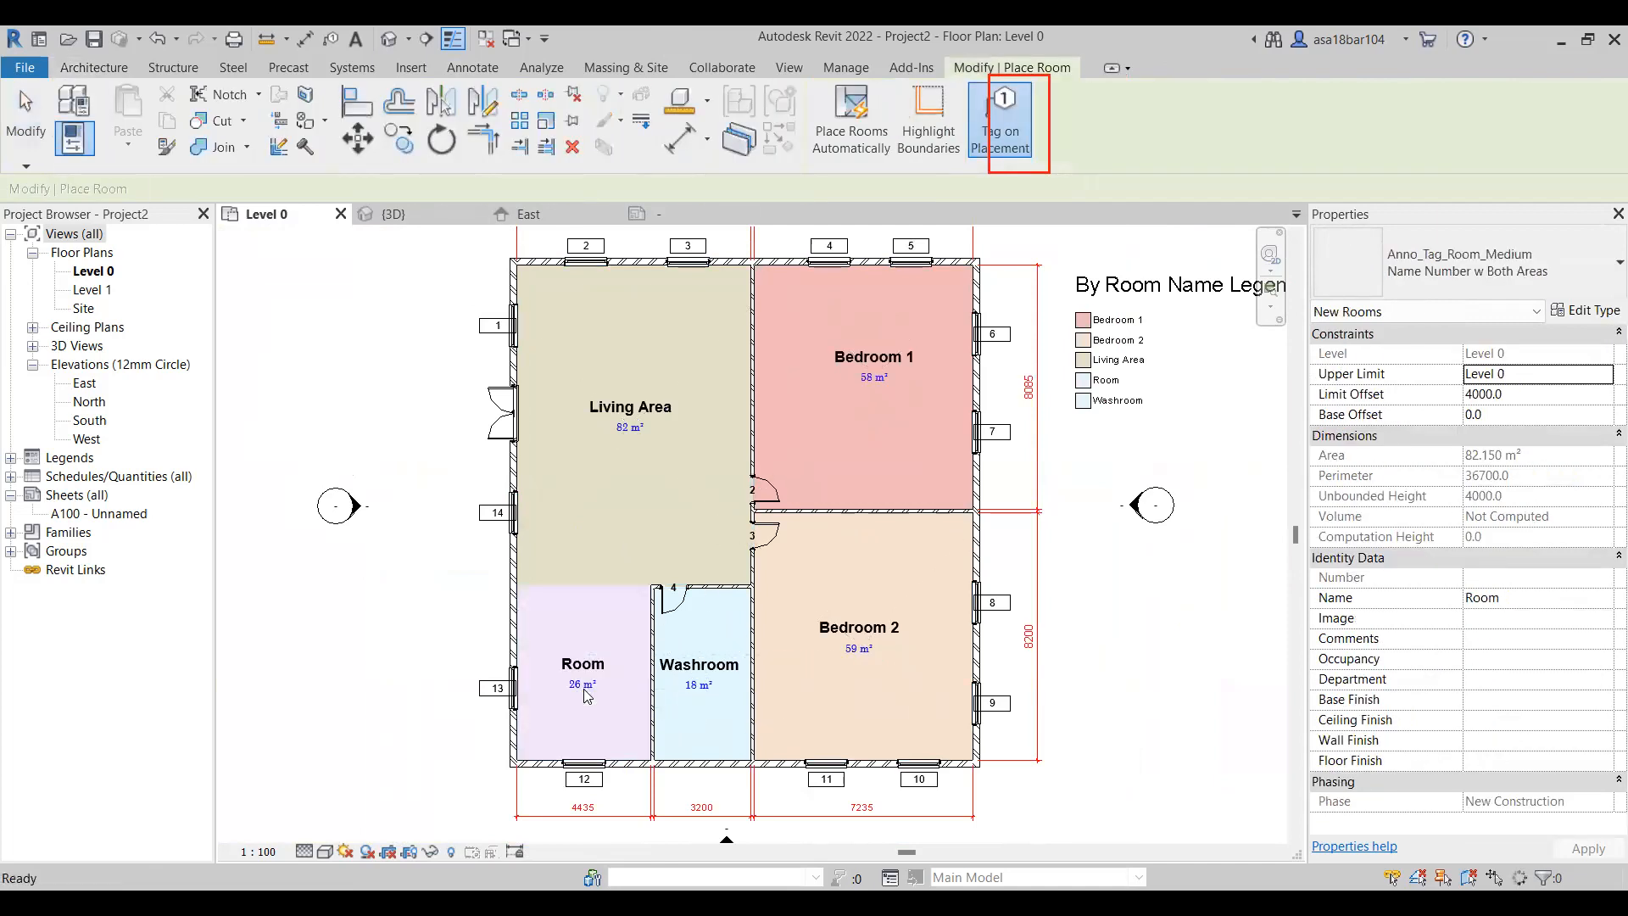
Rename the new room beside the Washroom as Kitchen
{"action": "double_click", "coordinate": [583, 661]}
{"action": "type", "text": "Ki"}
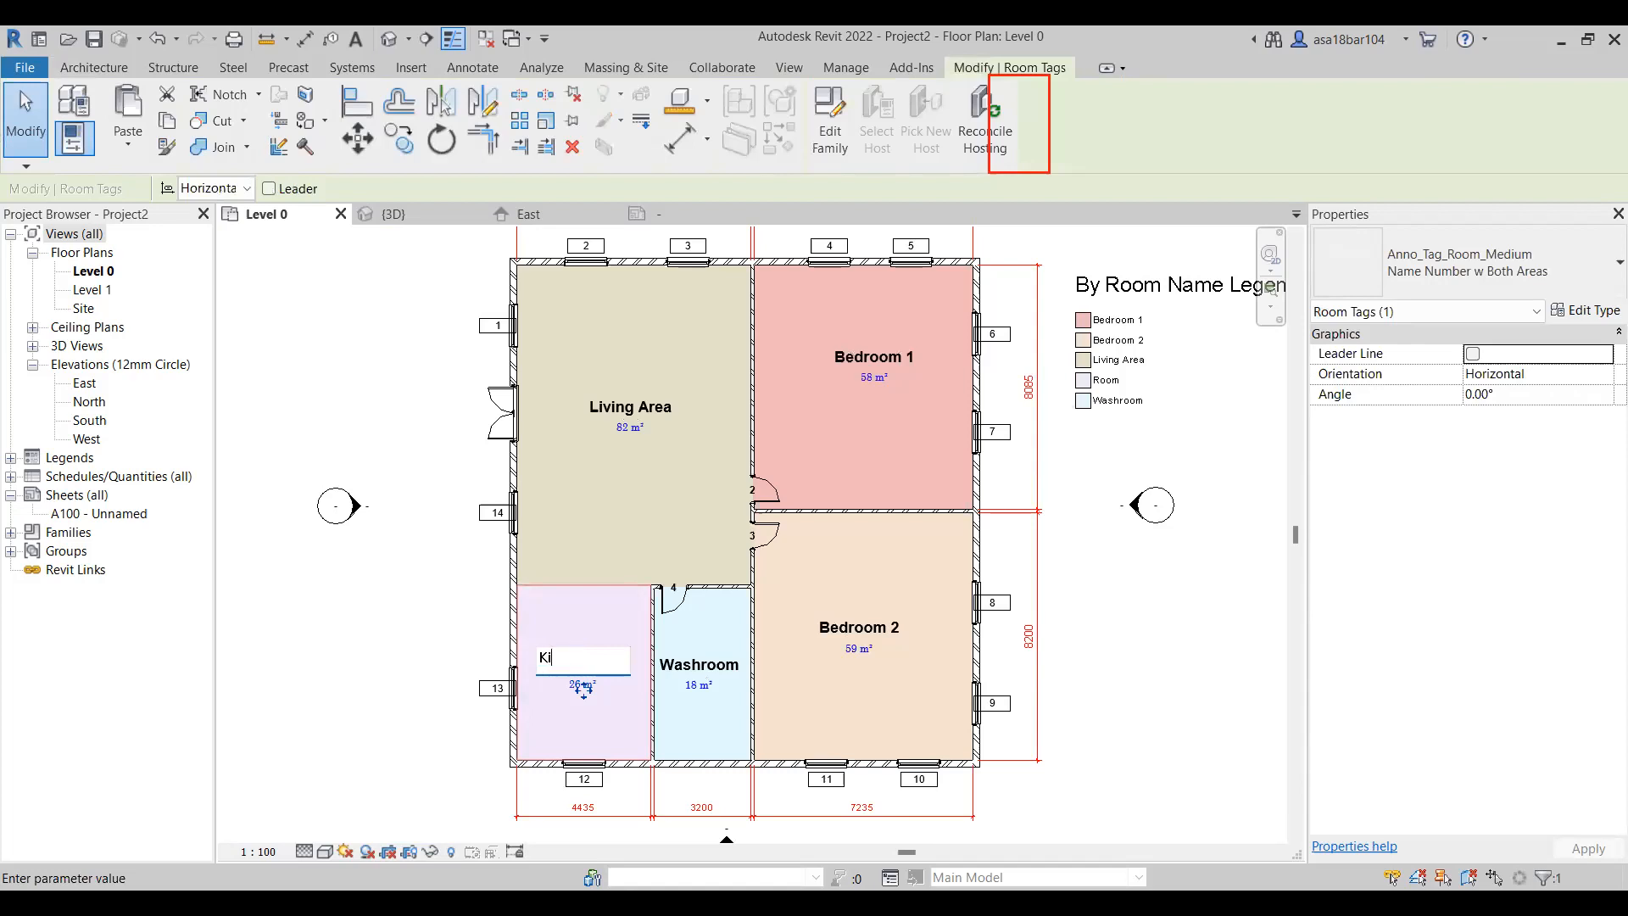
{"action": "key", "text": "Return"}
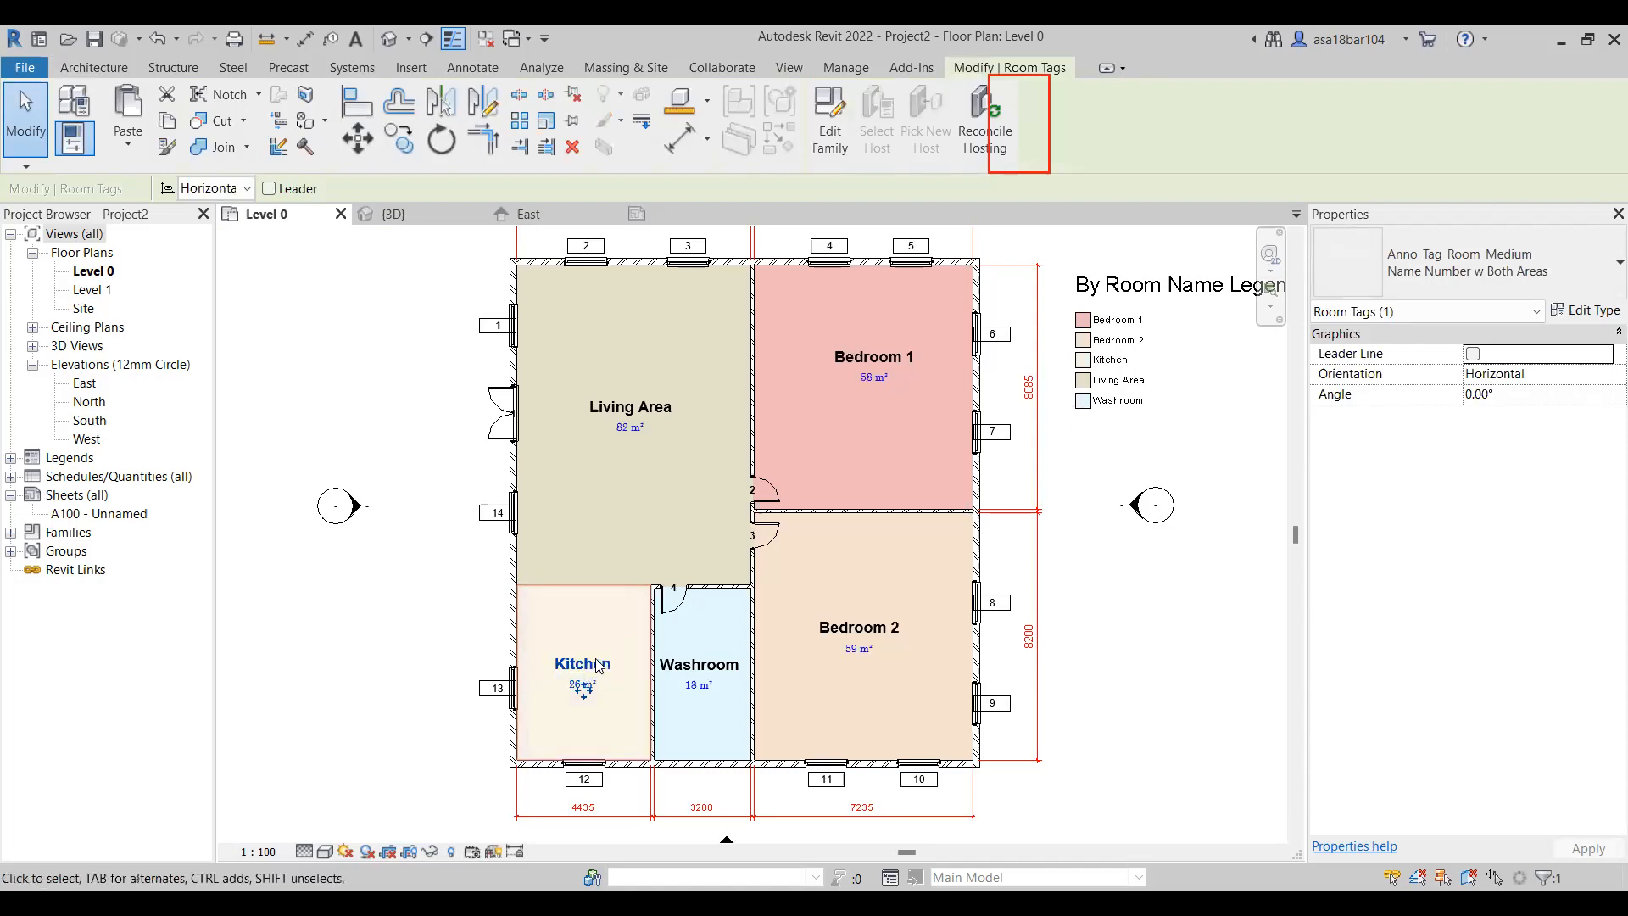
{"action": "scroll", "coordinate": [538, 612], "scroll_direction": "down", "scroll_amount": 1}
{"action": "left_click", "coordinate": [472, 610]}
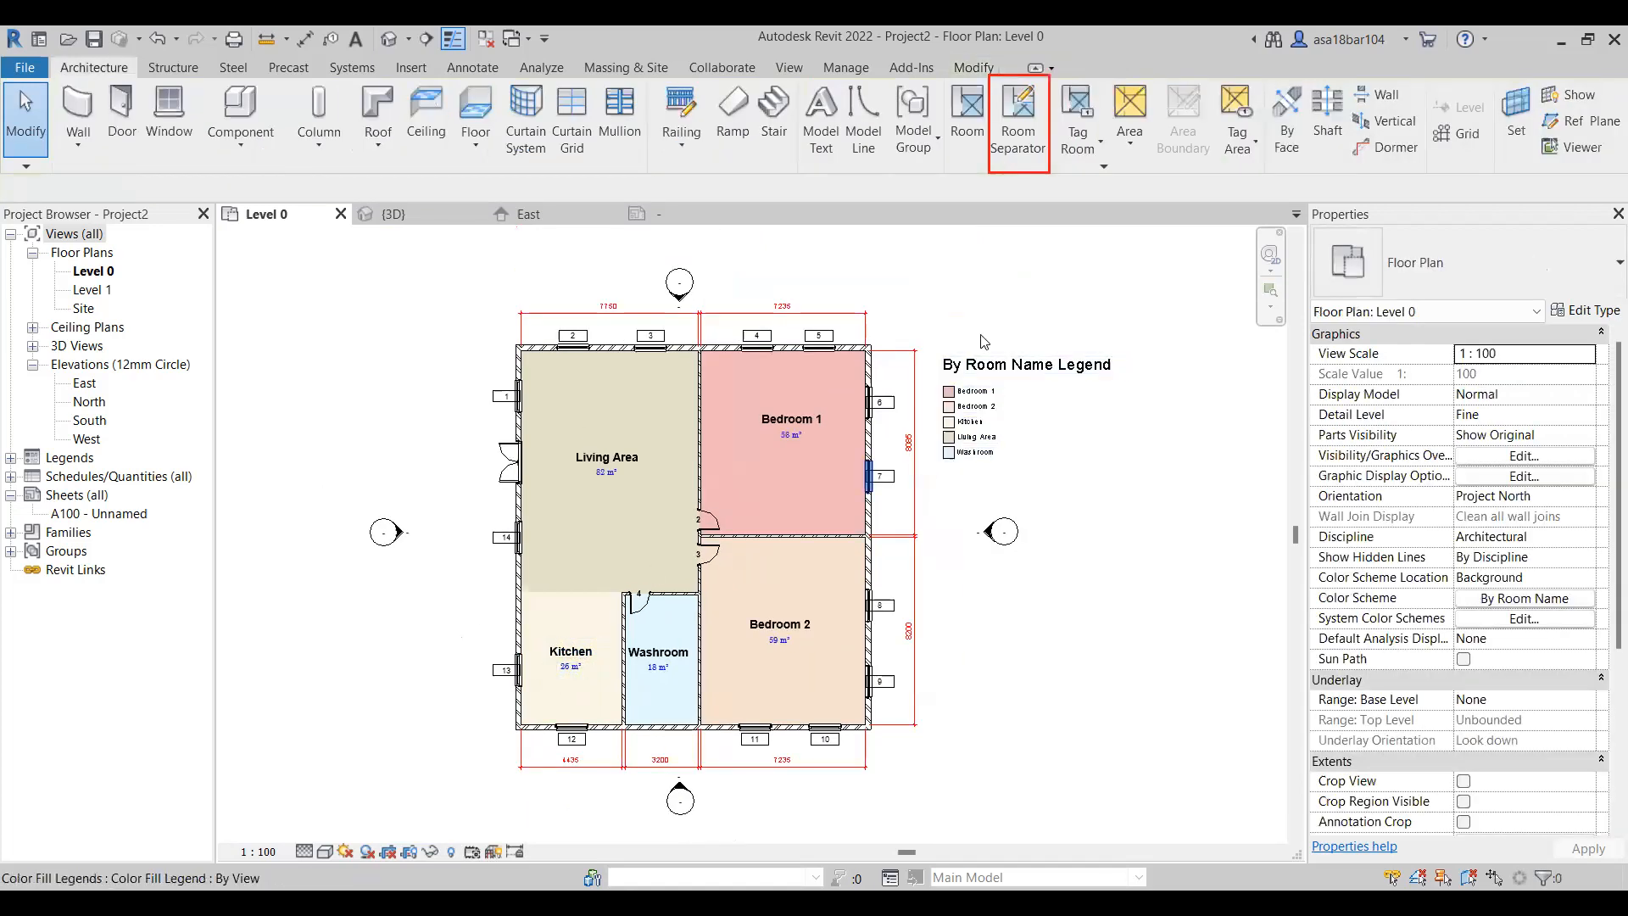
Examine the room name legend against the room color fills, and review the Color Fill Legend and Room Separator commands
{"action": "scroll", "coordinate": [983, 426], "scroll_direction": "up", "scroll_amount": 2}
{"action": "scroll", "coordinate": [986, 440], "scroll_direction": "up", "scroll_amount": 1}
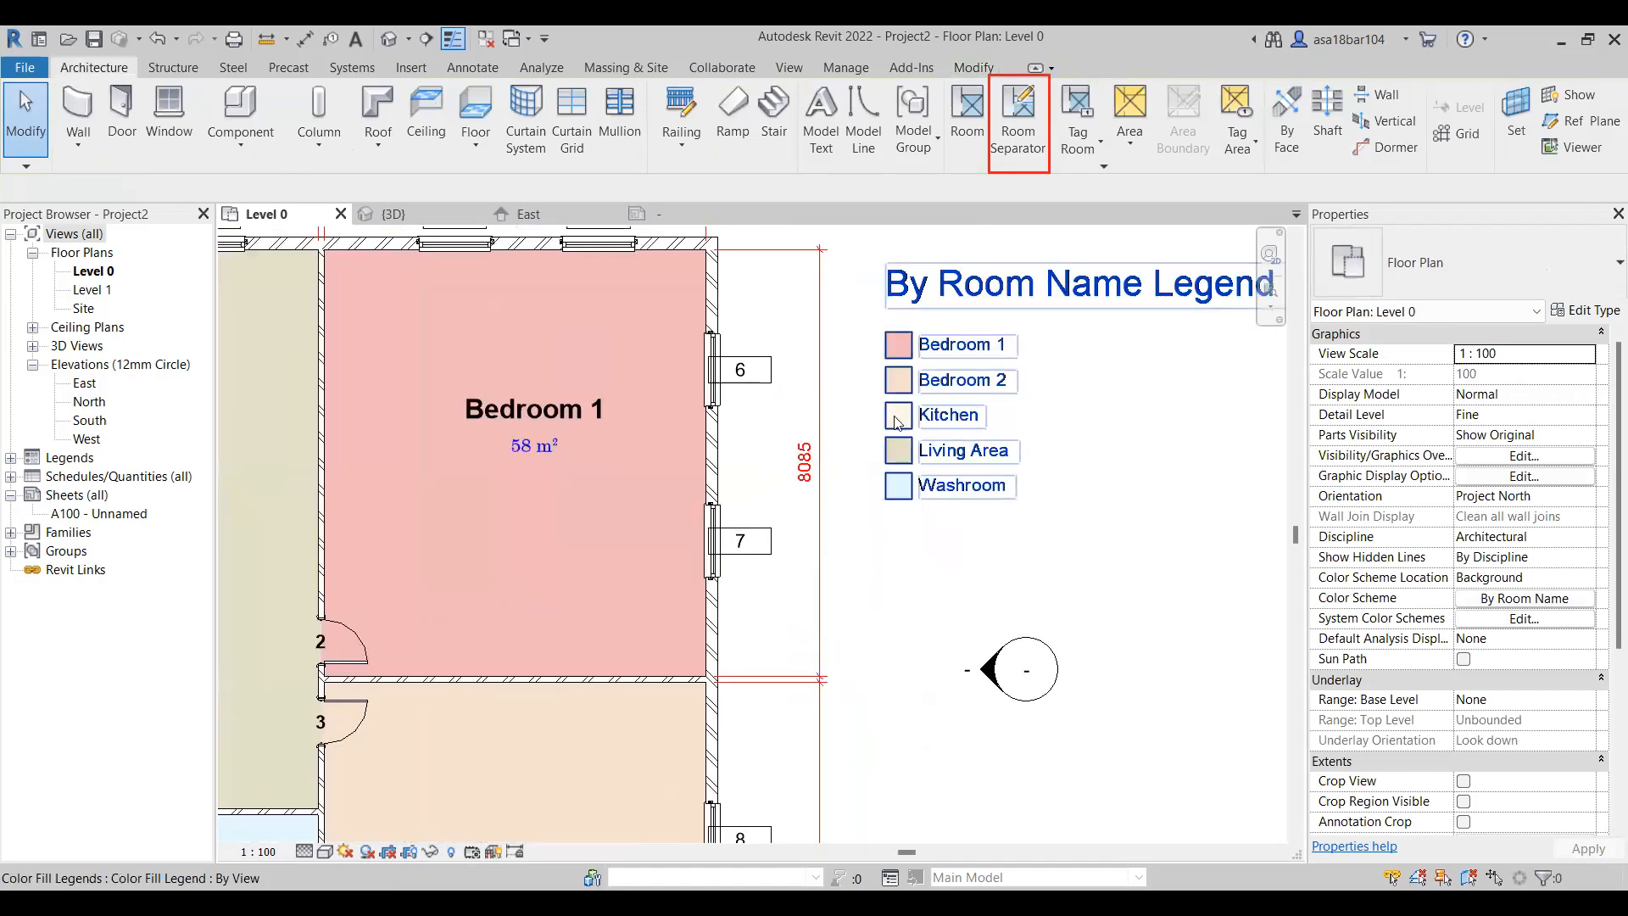
{"action": "scroll", "coordinate": [914, 416], "scroll_direction": "down", "scroll_amount": 3}
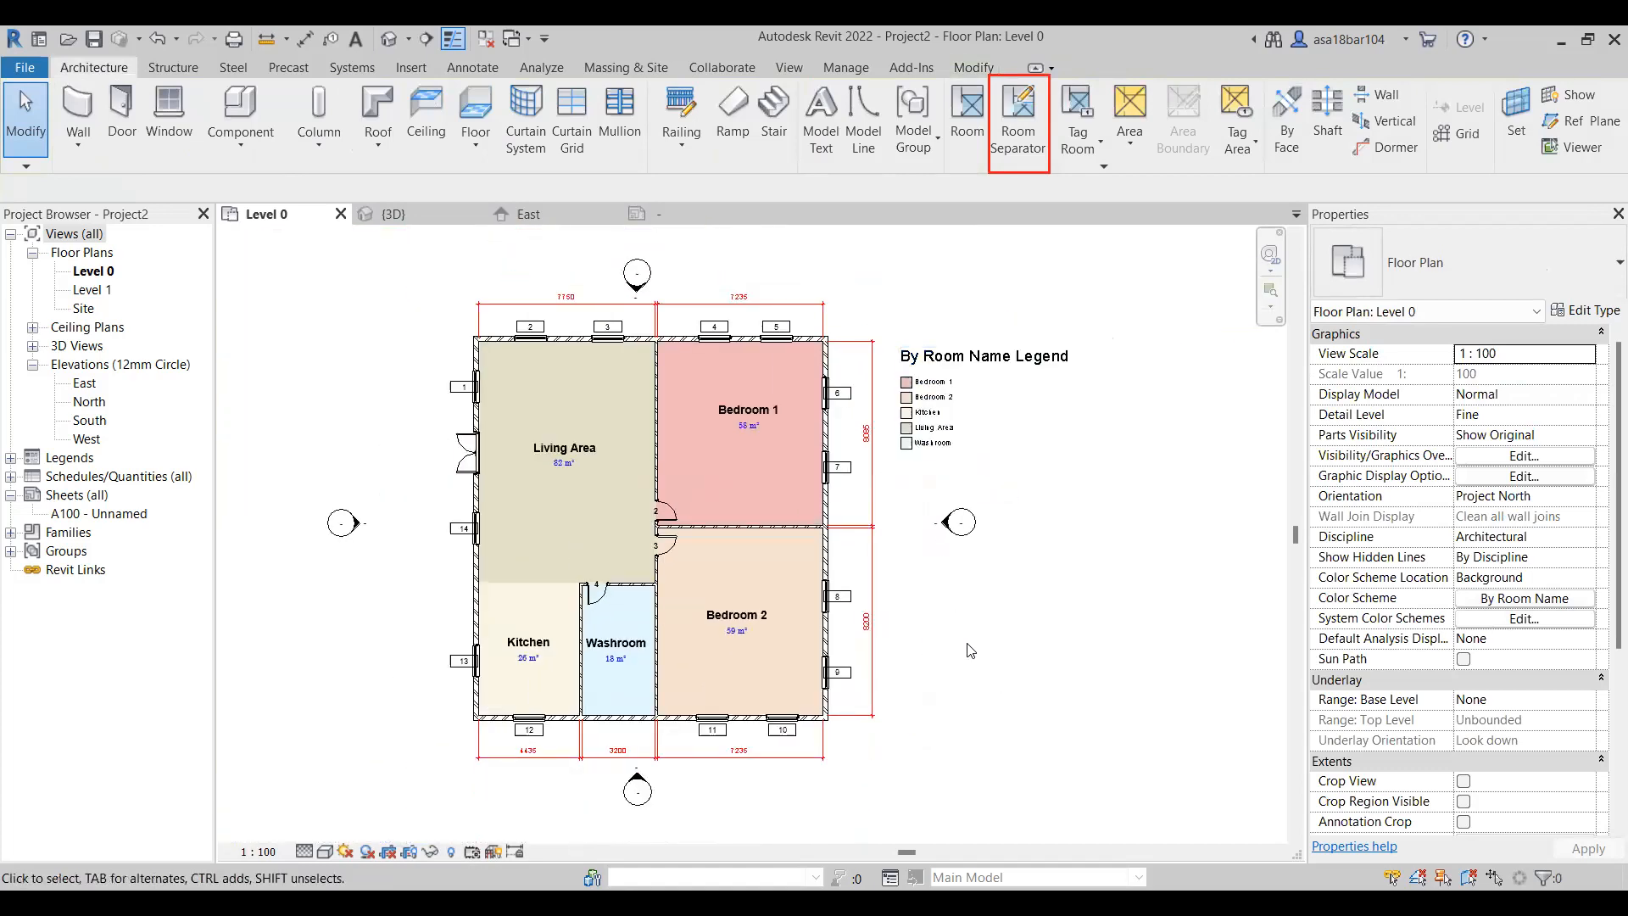
{"action": "scroll", "coordinate": [897, 623], "scroll_direction": "up", "scroll_amount": 2}
{"action": "scroll", "coordinate": [835, 712], "scroll_direction": "down", "scroll_amount": 2}
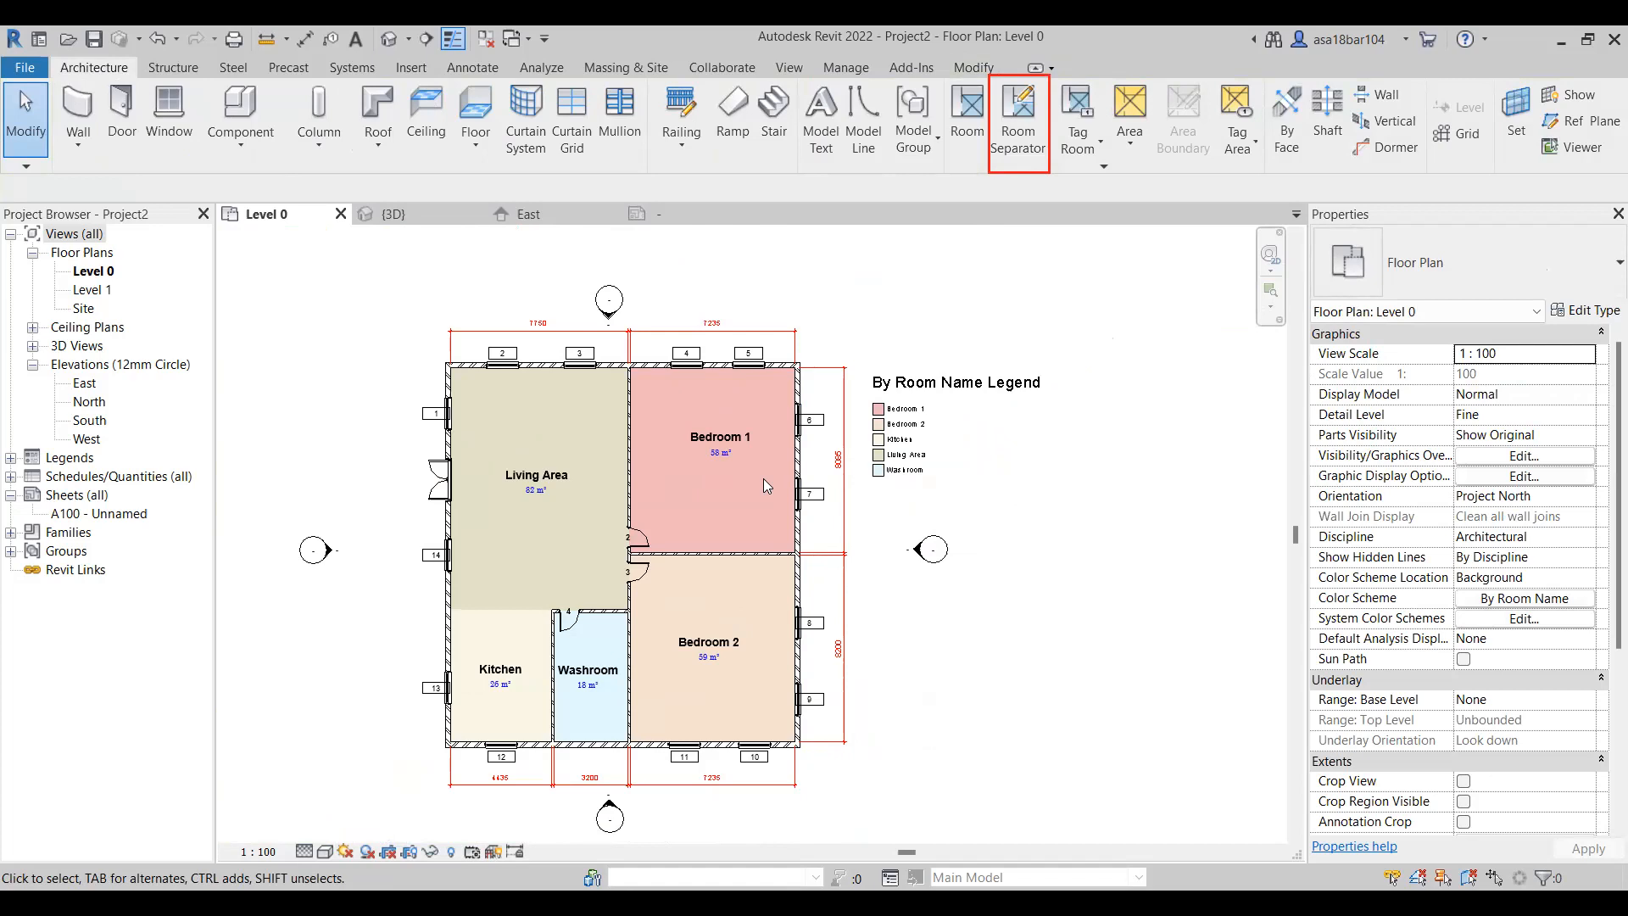
{"action": "scroll", "coordinate": [751, 469], "scroll_direction": "up", "scroll_amount": 1}
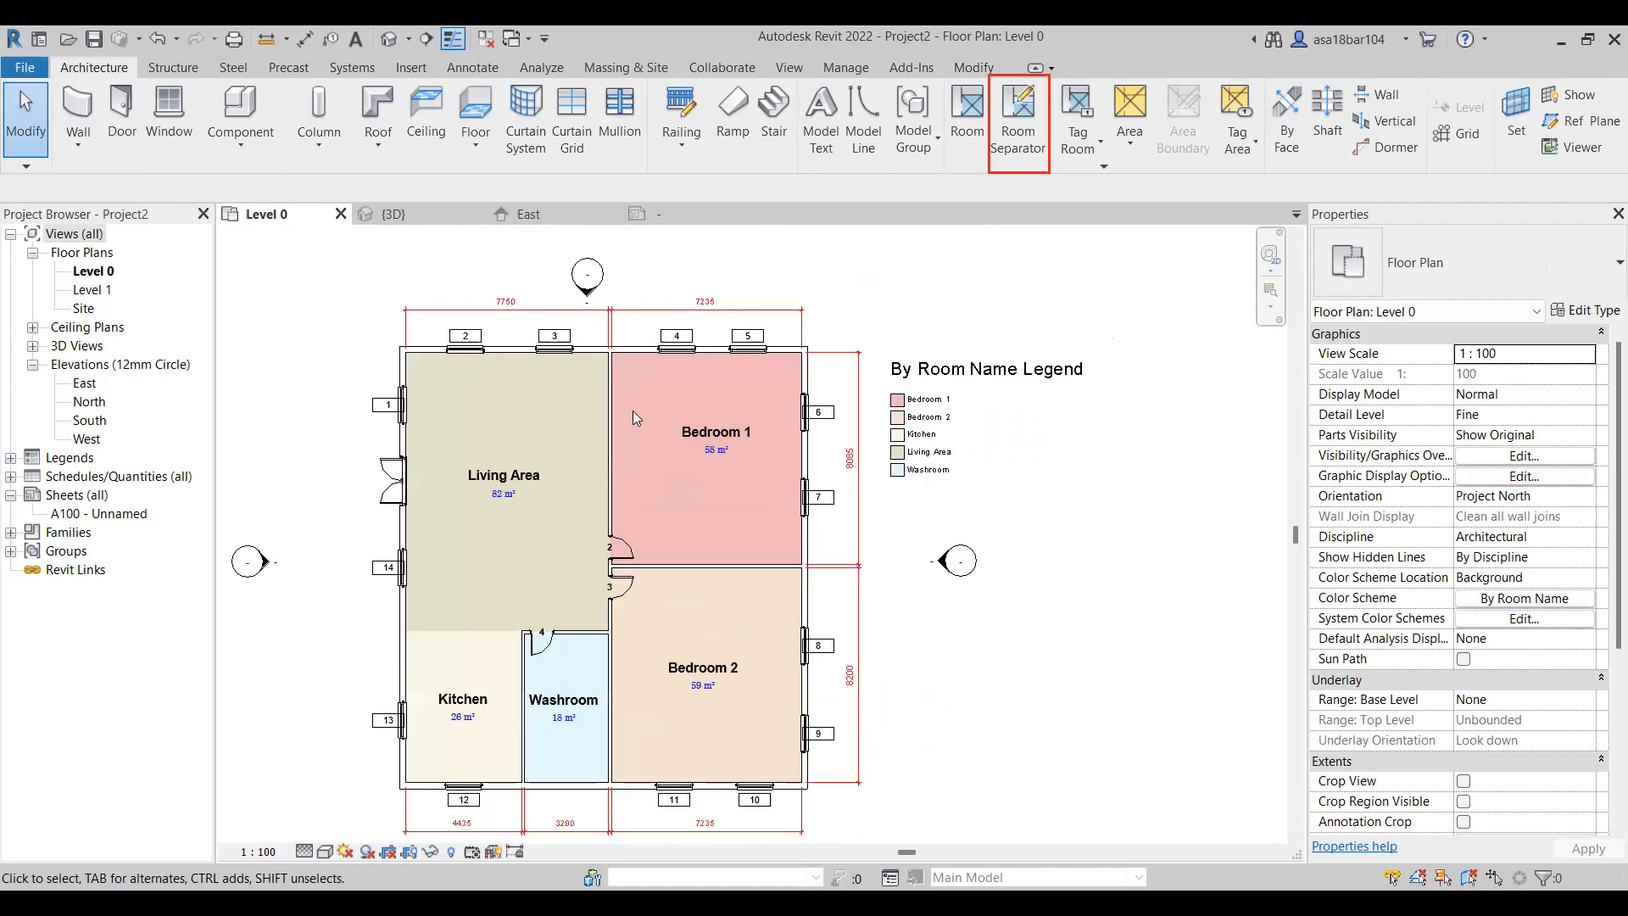
{"action": "scroll", "coordinate": [632, 410], "scroll_direction": "down", "scroll_amount": 2}
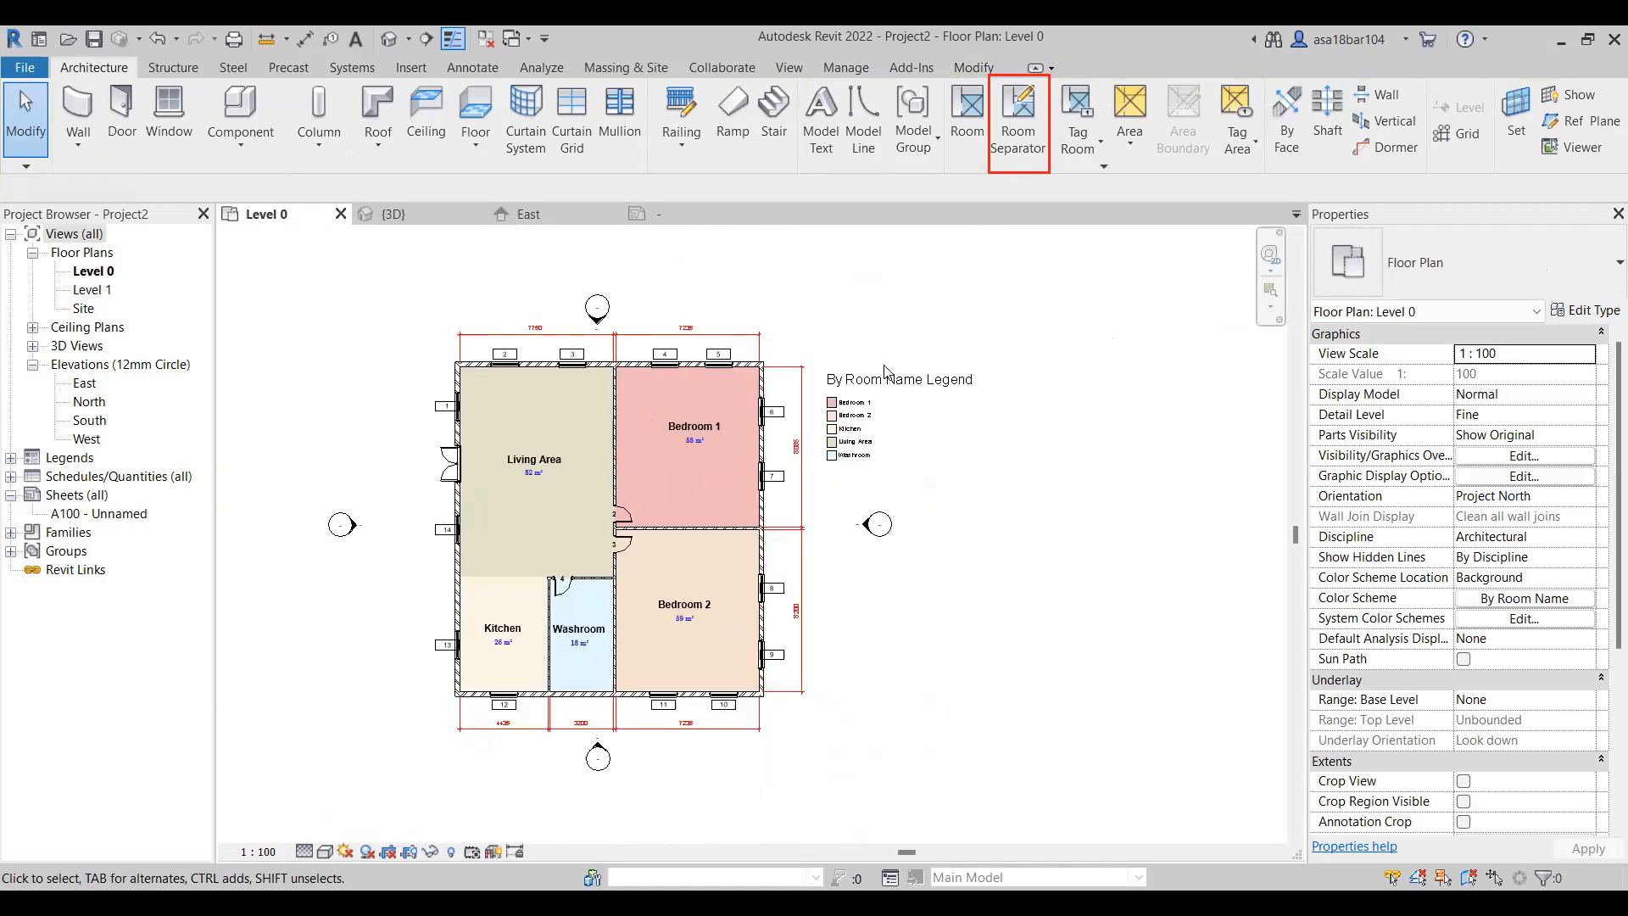
{"action": "left_click", "coordinate": [492, 71]}
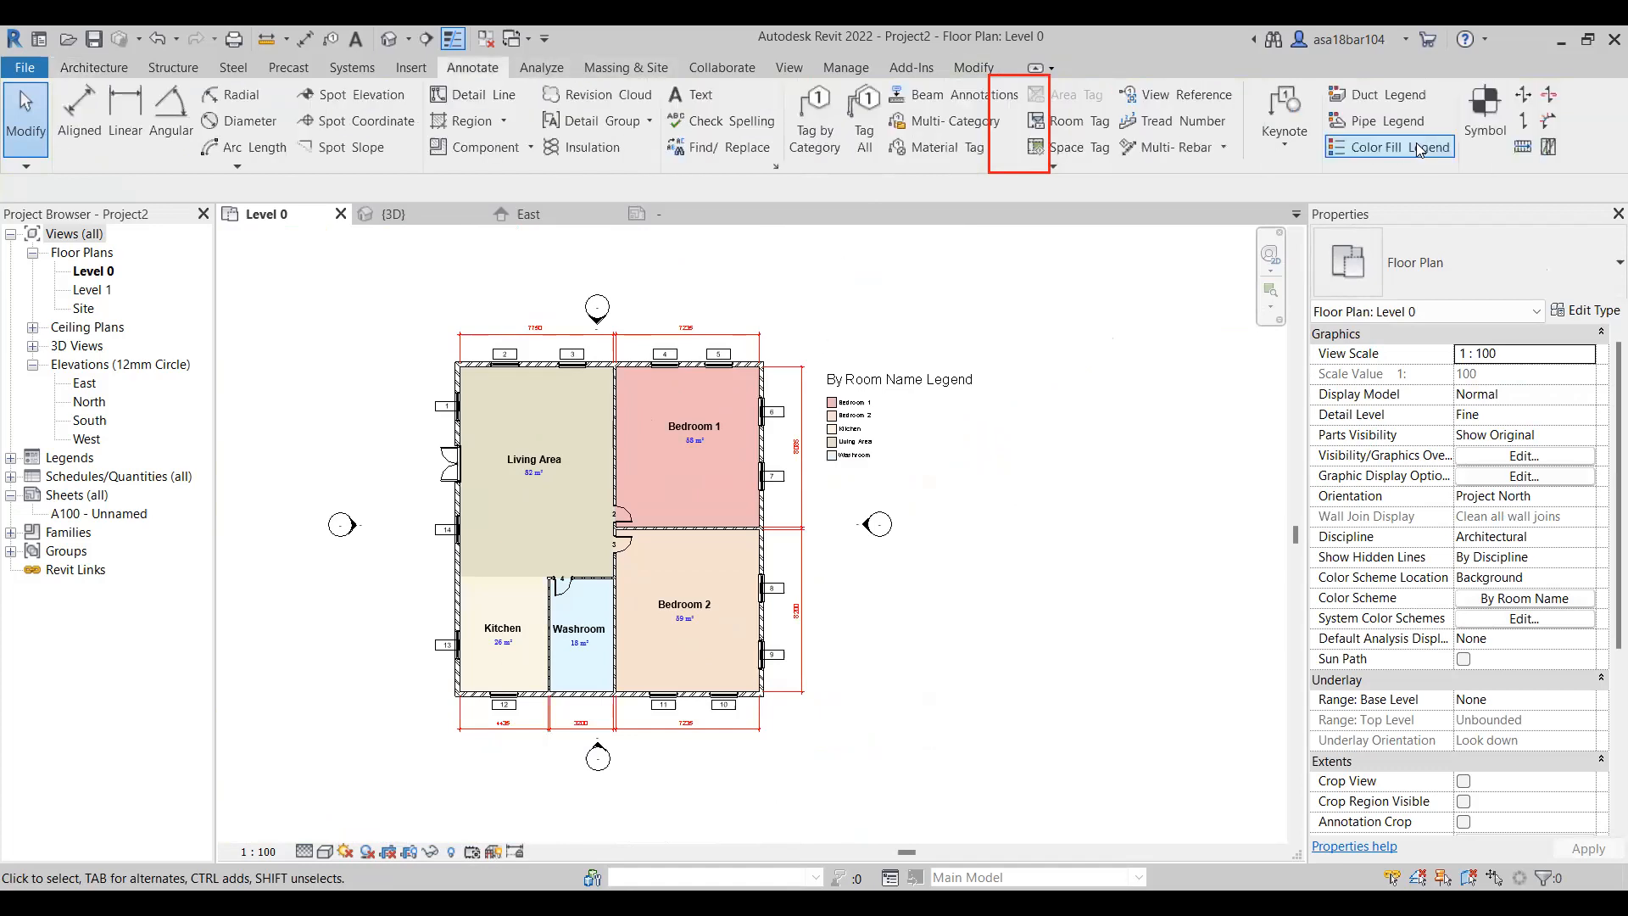
{"action": "left_click", "coordinate": [75, 69]}
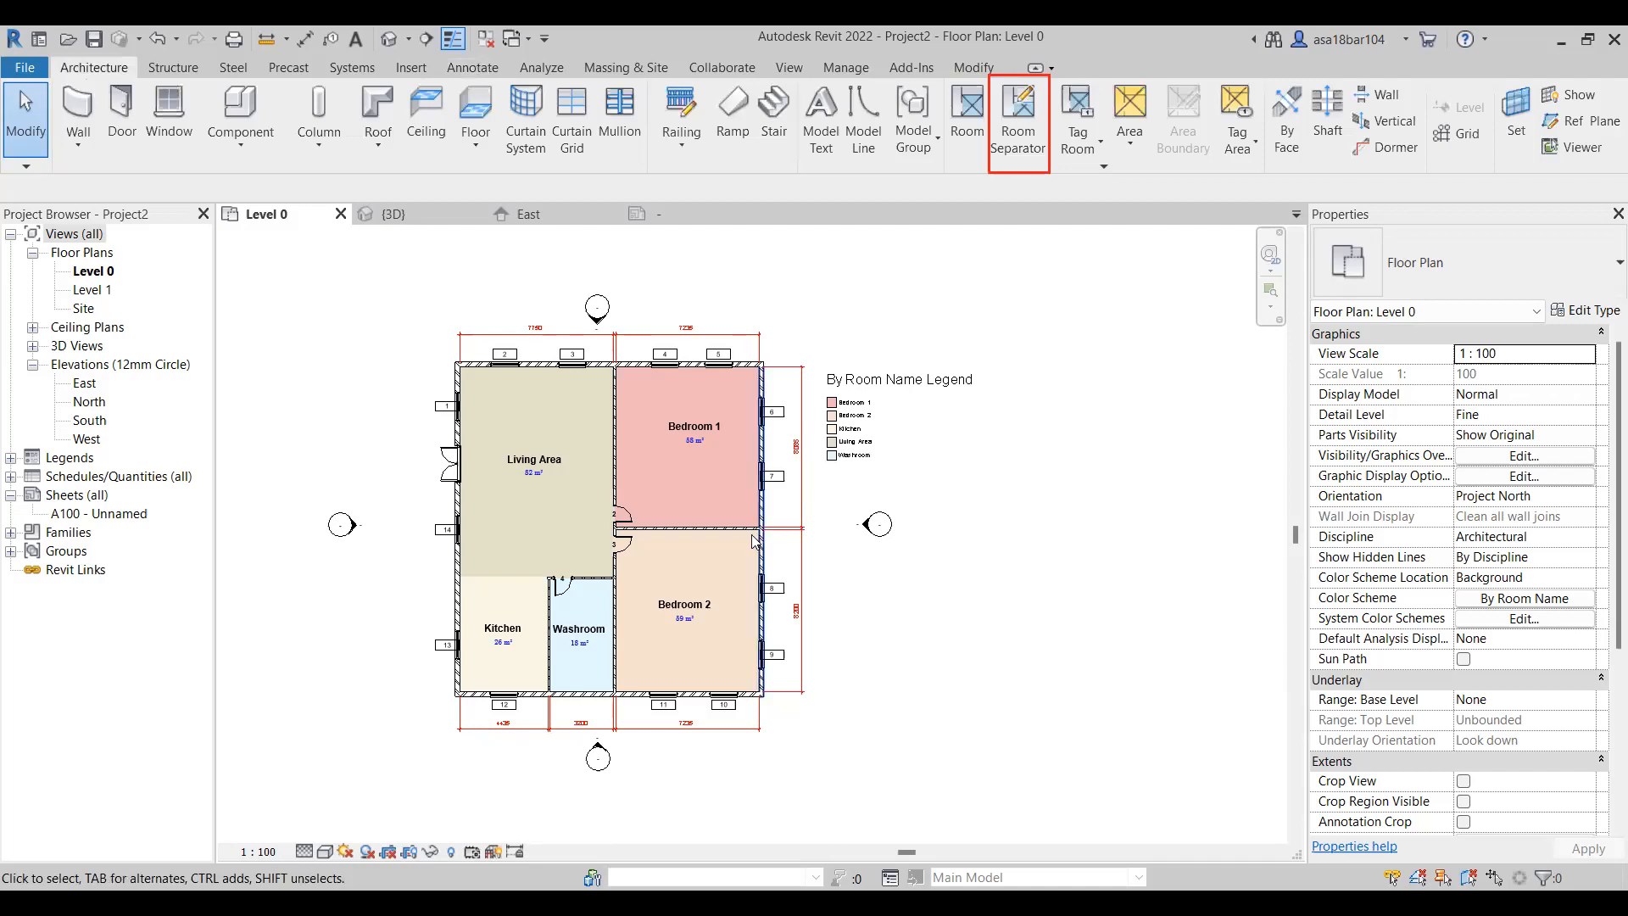
{"action": "scroll", "coordinate": [763, 534], "scroll_direction": "up", "scroll_amount": 2}
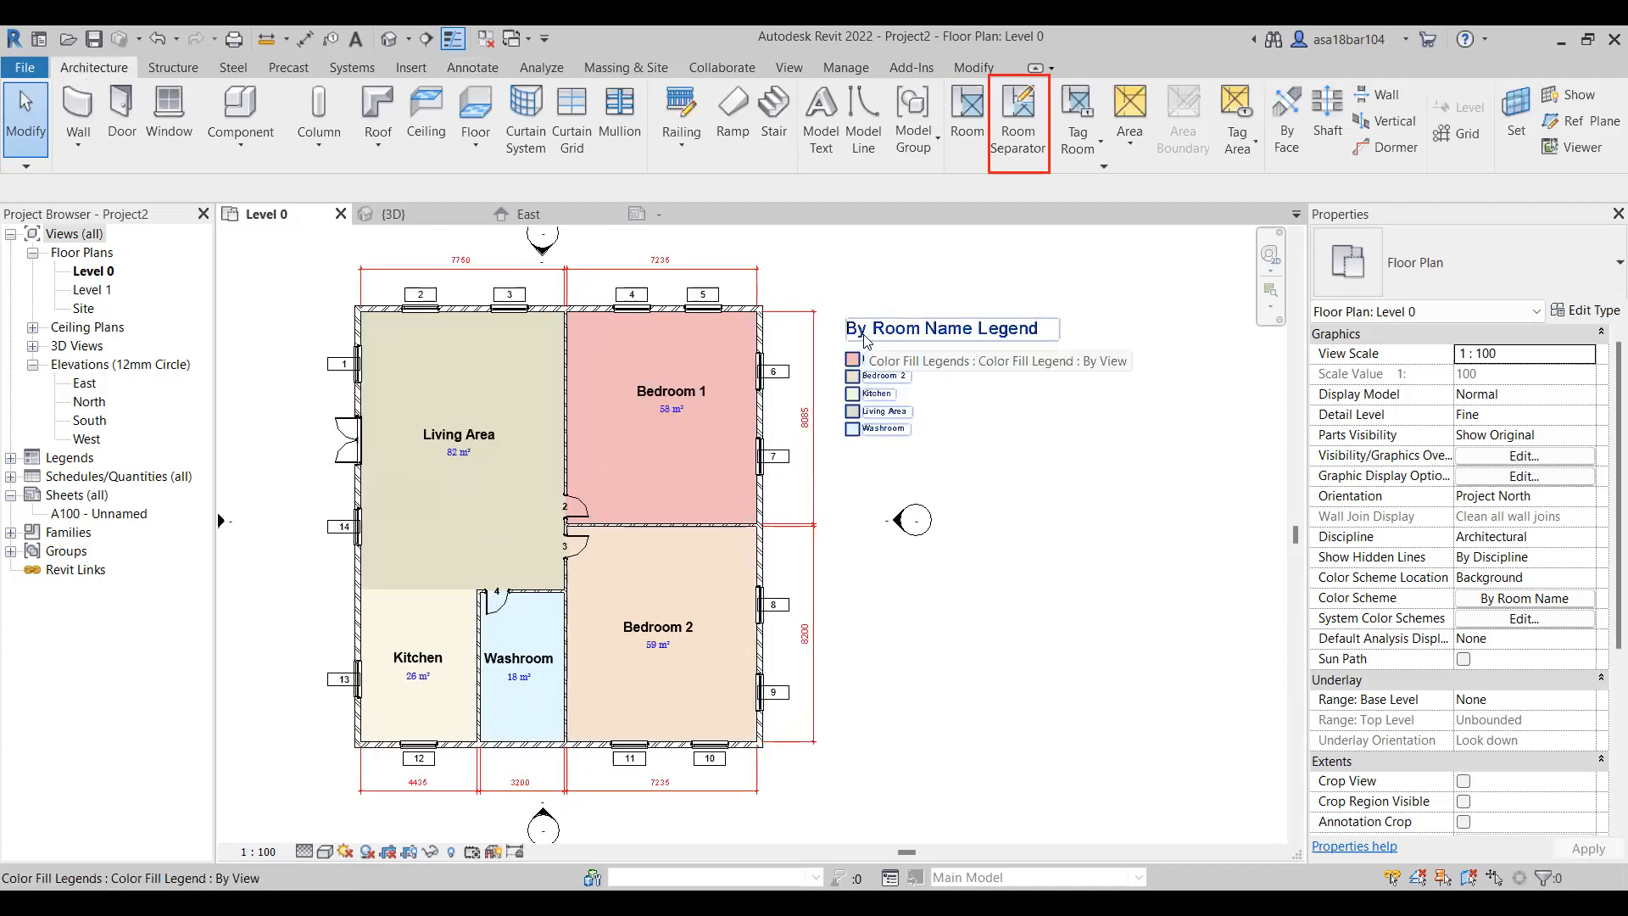
{"action": "scroll", "coordinate": [841, 555], "scroll_direction": "down", "scroll_amount": 1}
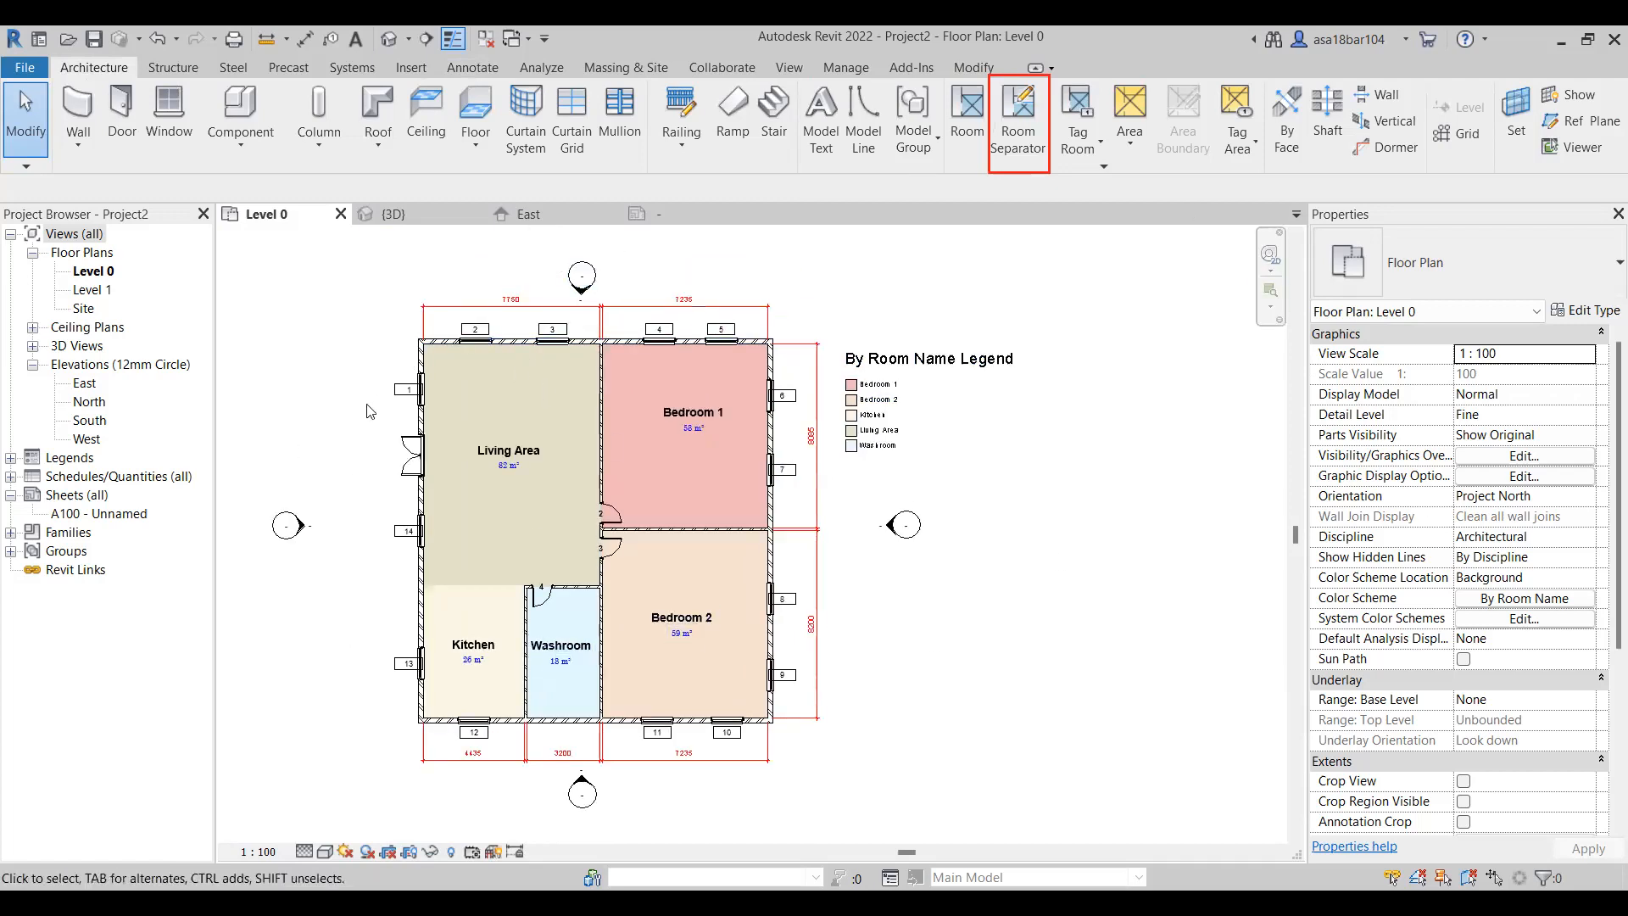
{"action": "scroll", "coordinate": [761, 368], "scroll_direction": "down", "scroll_amount": 1}
{"action": "scroll", "coordinate": [761, 369], "scroll_direction": "up", "scroll_amount": 1}
{"action": "scroll", "coordinate": [511, 494], "scroll_direction": "up", "scroll_amount": 1}
{"action": "scroll", "coordinate": [511, 494], "scroll_direction": "down", "scroll_amount": 1}
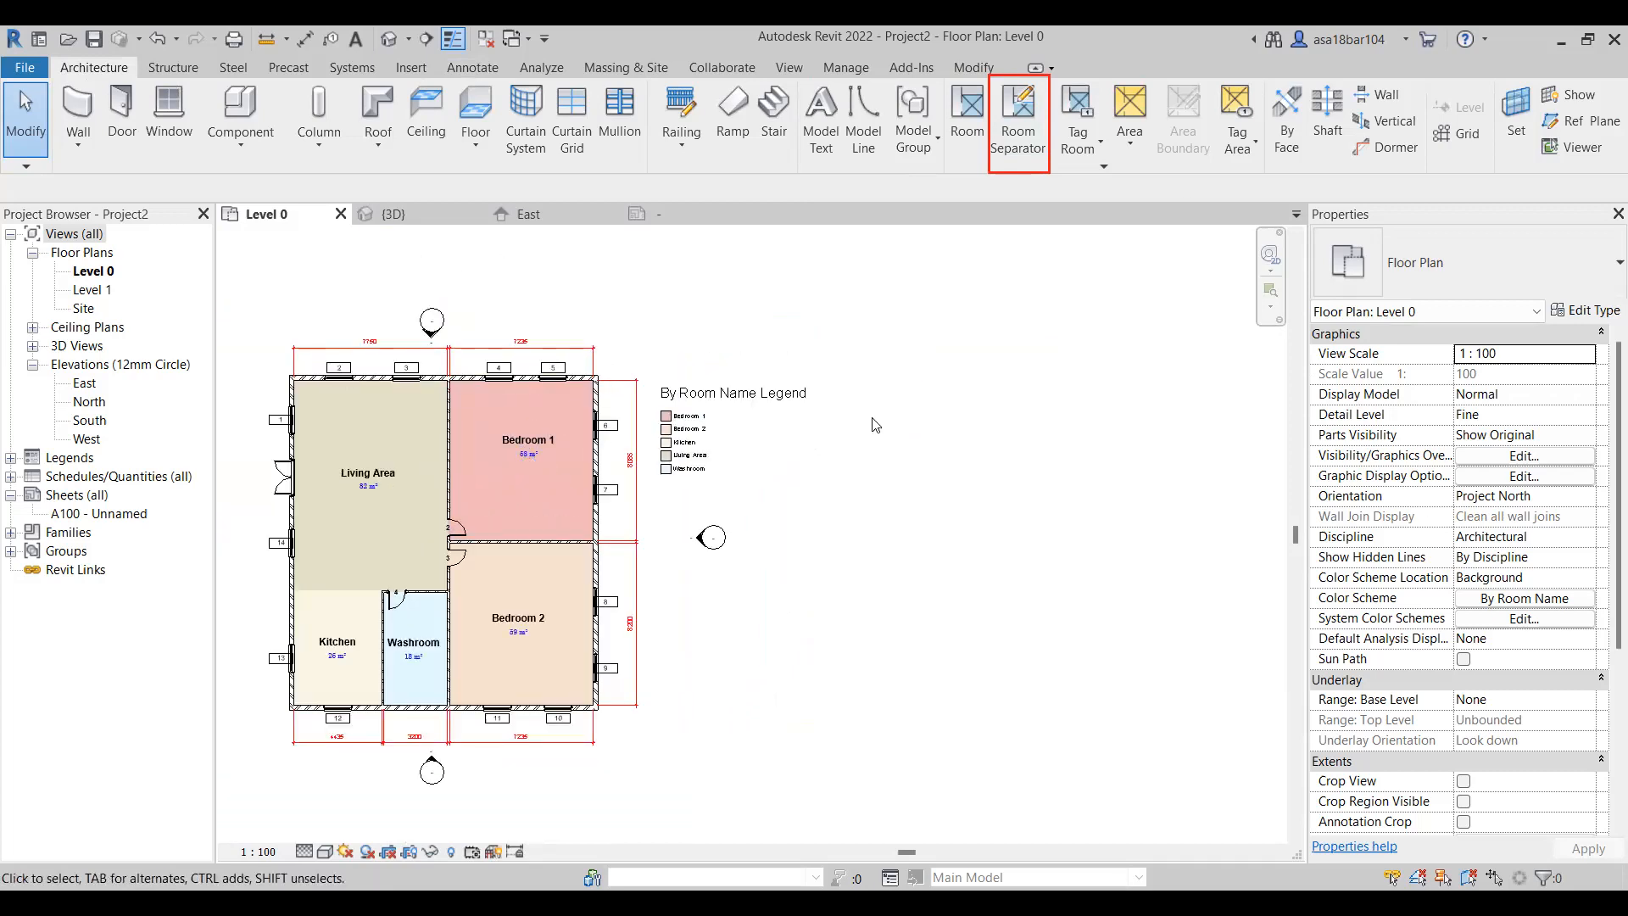
{"action": "scroll", "coordinate": [464, 556], "scroll_direction": "down", "scroll_amount": 1}
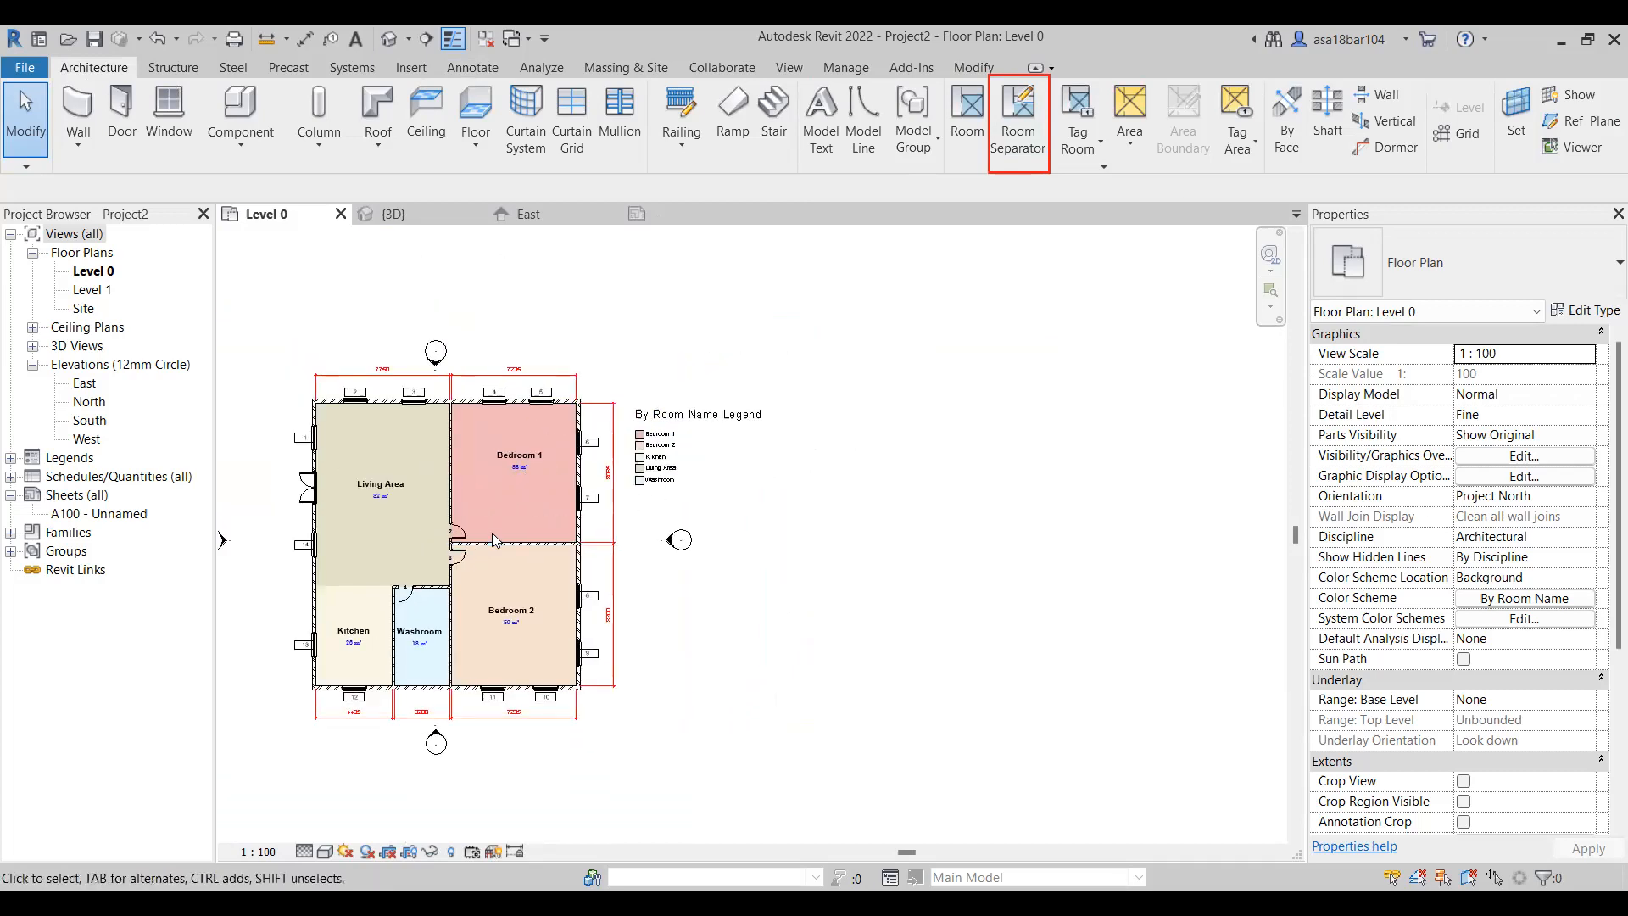
{"action": "scroll", "coordinate": [465, 543], "scroll_direction": "down", "scroll_amount": 1}
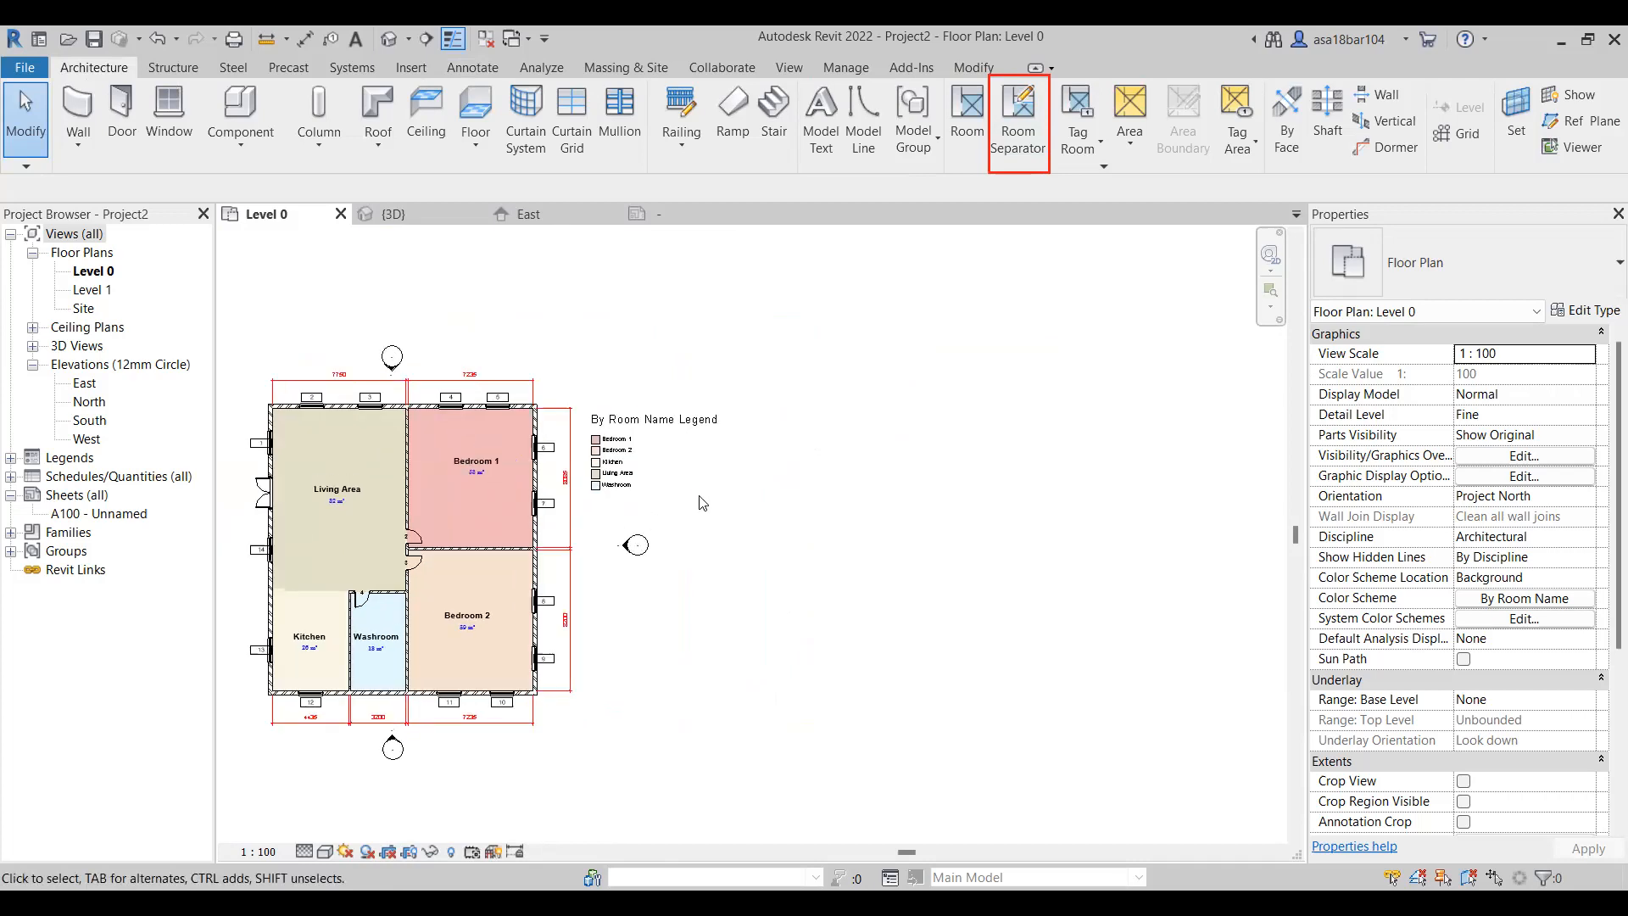
{"action": "scroll", "coordinate": [434, 560], "scroll_direction": "down", "scroll_amount": 1}
{"action": "scroll", "coordinate": [604, 504], "scroll_direction": "up", "scroll_amount": 1}
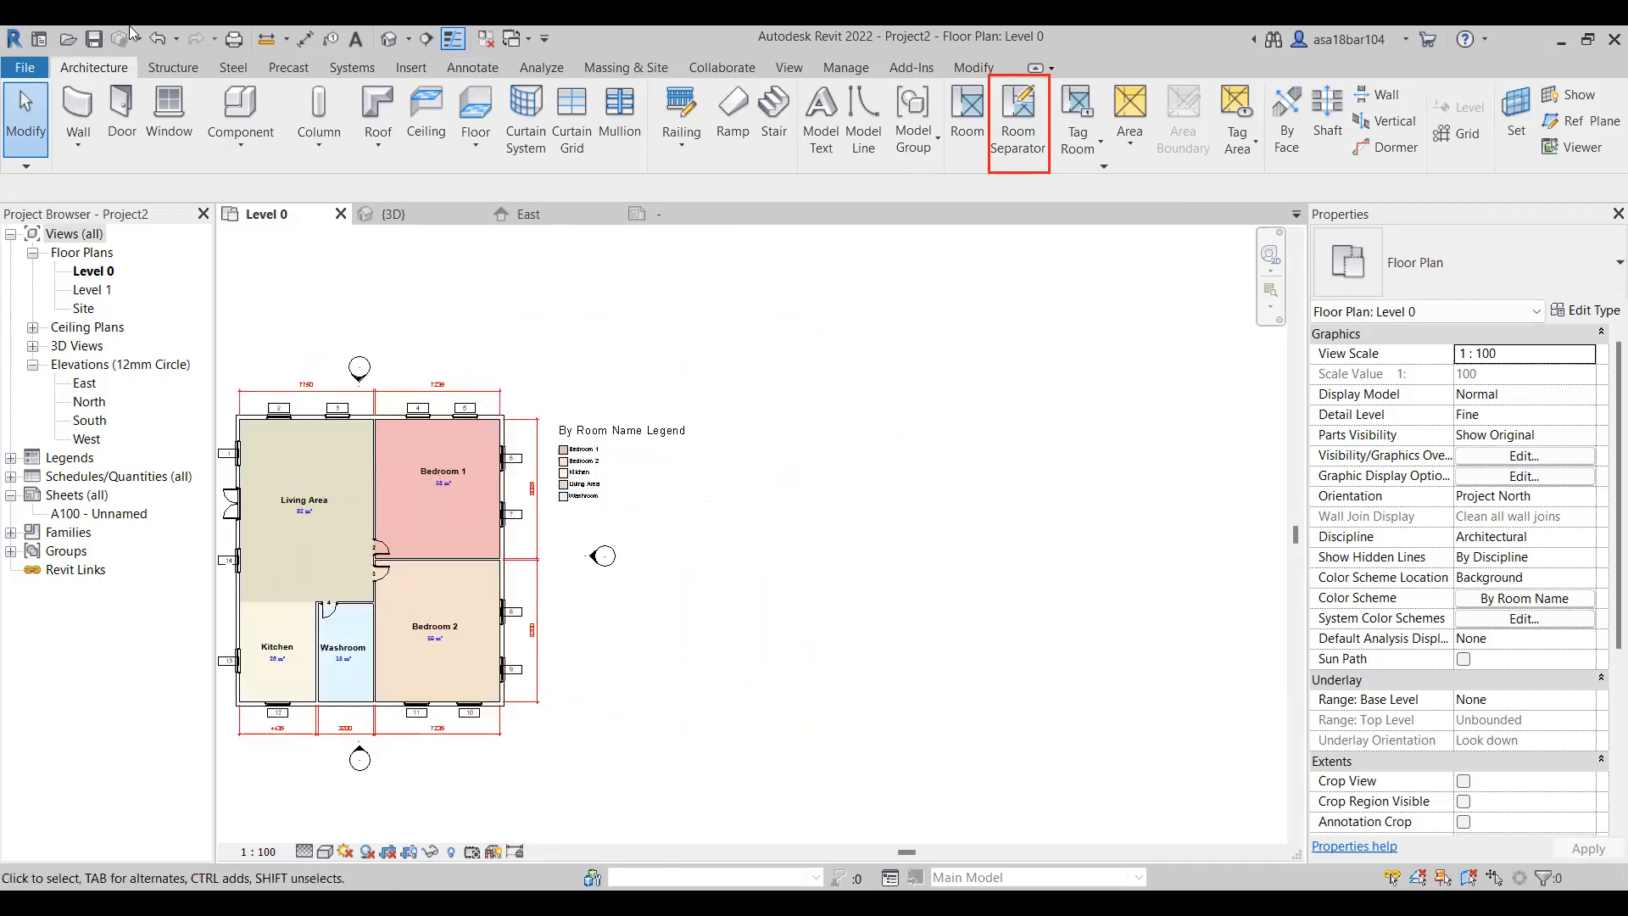
Place a 450x600mm rectangular architectural column in the empty area outside the building, beyond the room name legend
{"action": "scroll", "coordinate": [448, 399], "scroll_direction": "down", "scroll_amount": 1}
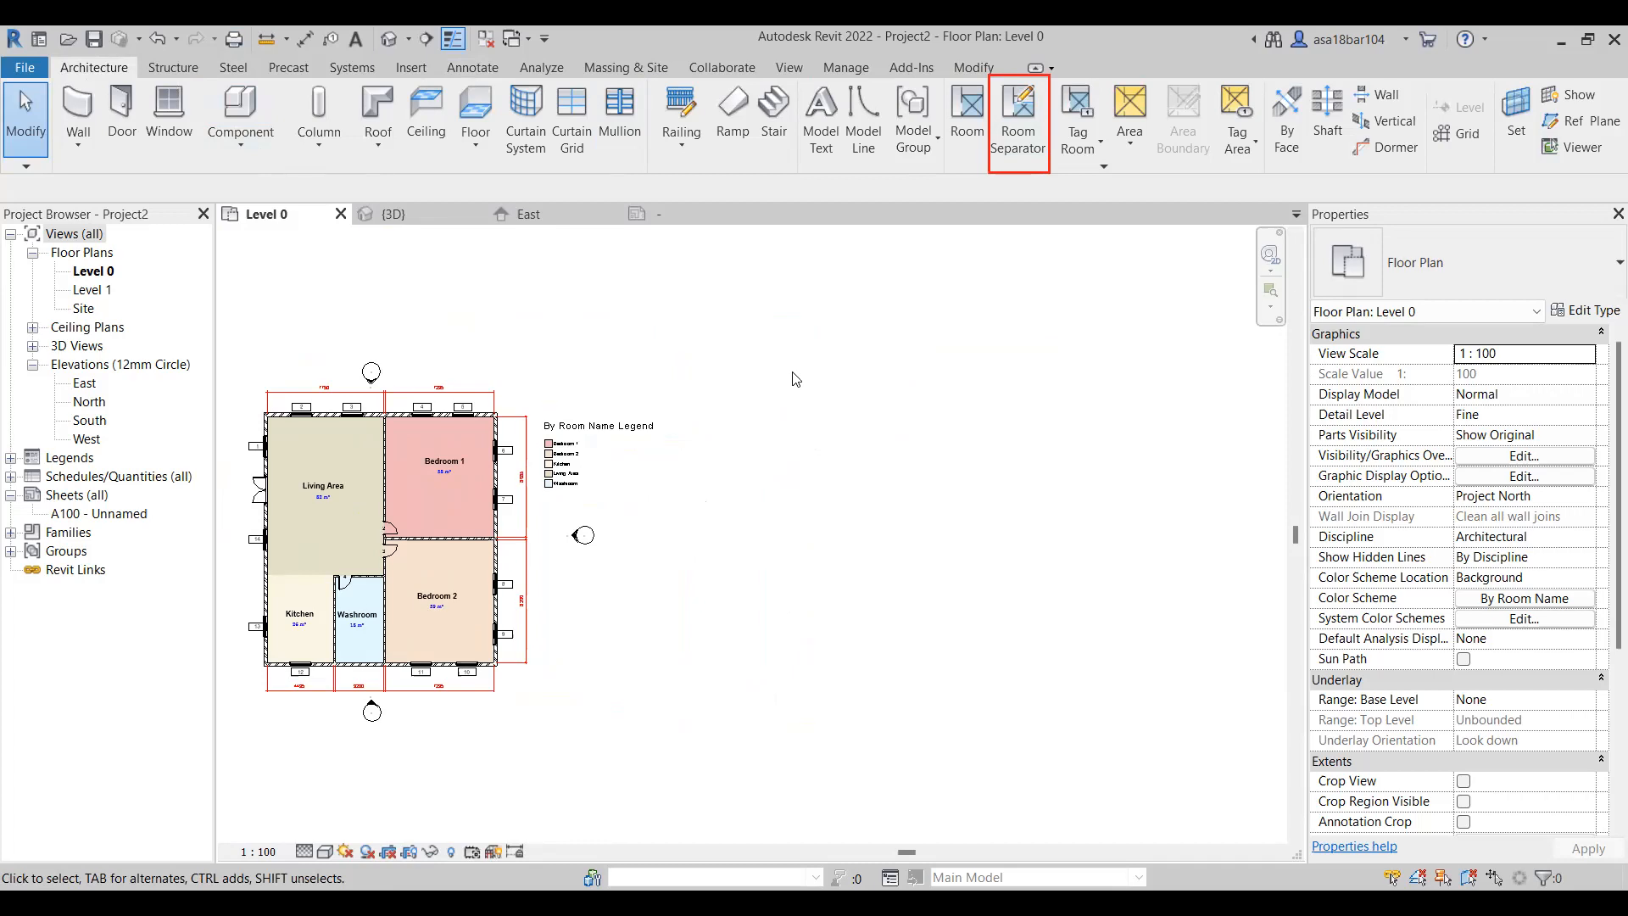
{"action": "left_click", "coordinate": [319, 145]}
{"action": "left_click", "coordinate": [361, 219]}
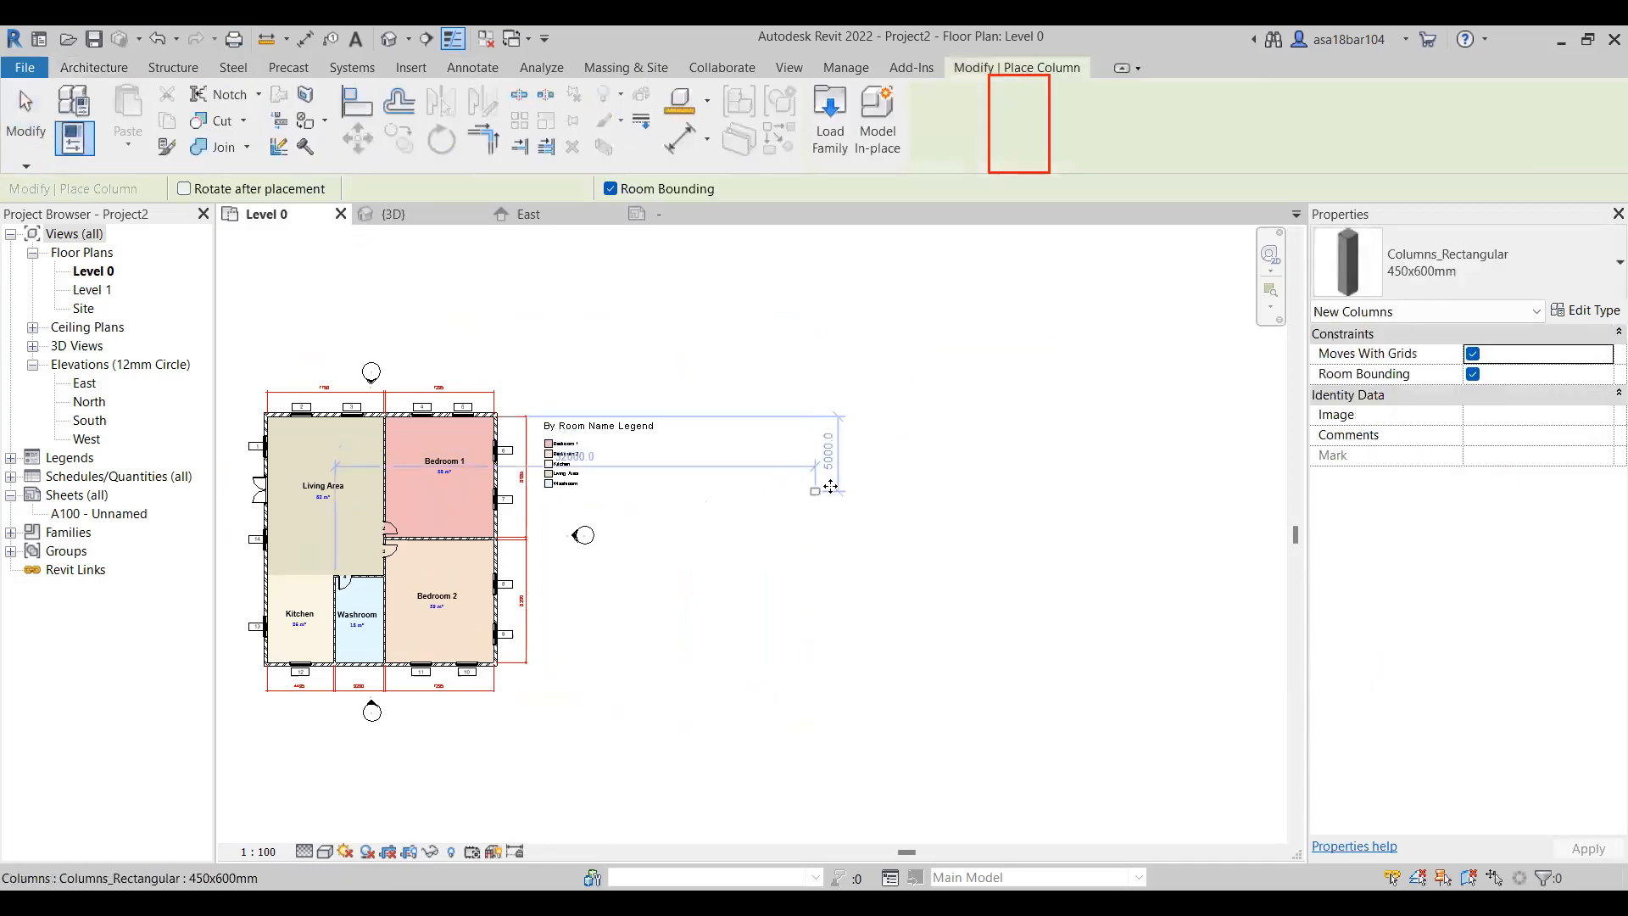
{"action": "scroll", "coordinate": [819, 490], "scroll_direction": "up", "scroll_amount": 2}
{"action": "key", "text": "Escape"}
{"action": "scroll", "coordinate": [789, 475], "scroll_direction": "up", "scroll_amount": 3}
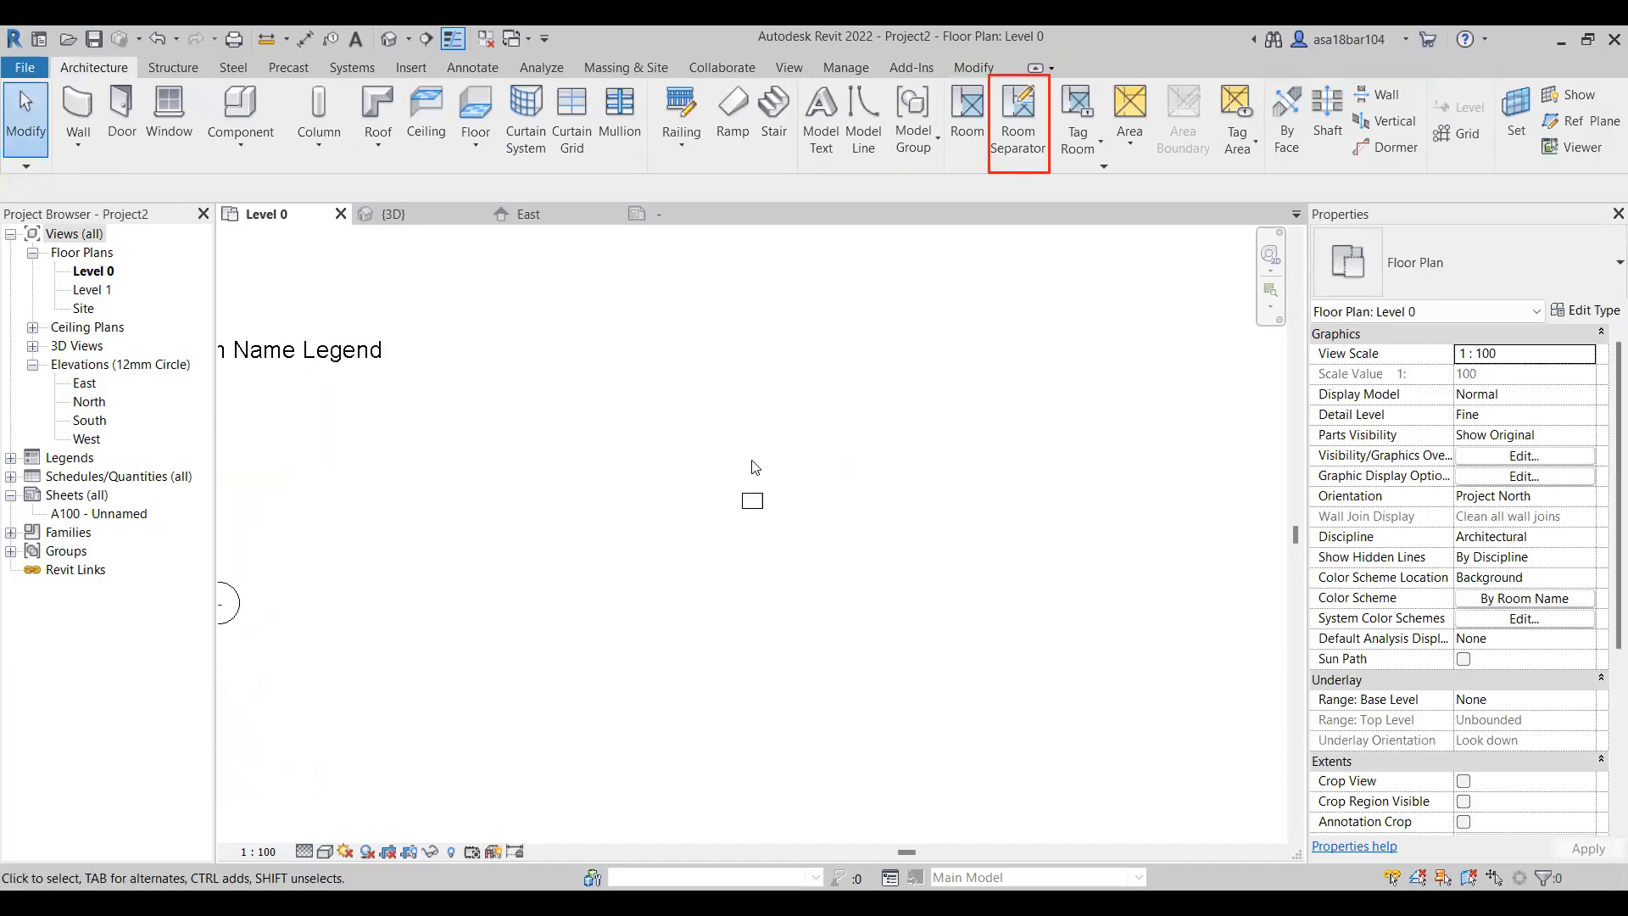
Copy the column with Multiple and Constrain enabled, placing three copies in a horizontal row and two vertically below the last one
{"action": "left_click", "coordinate": [746, 504]}
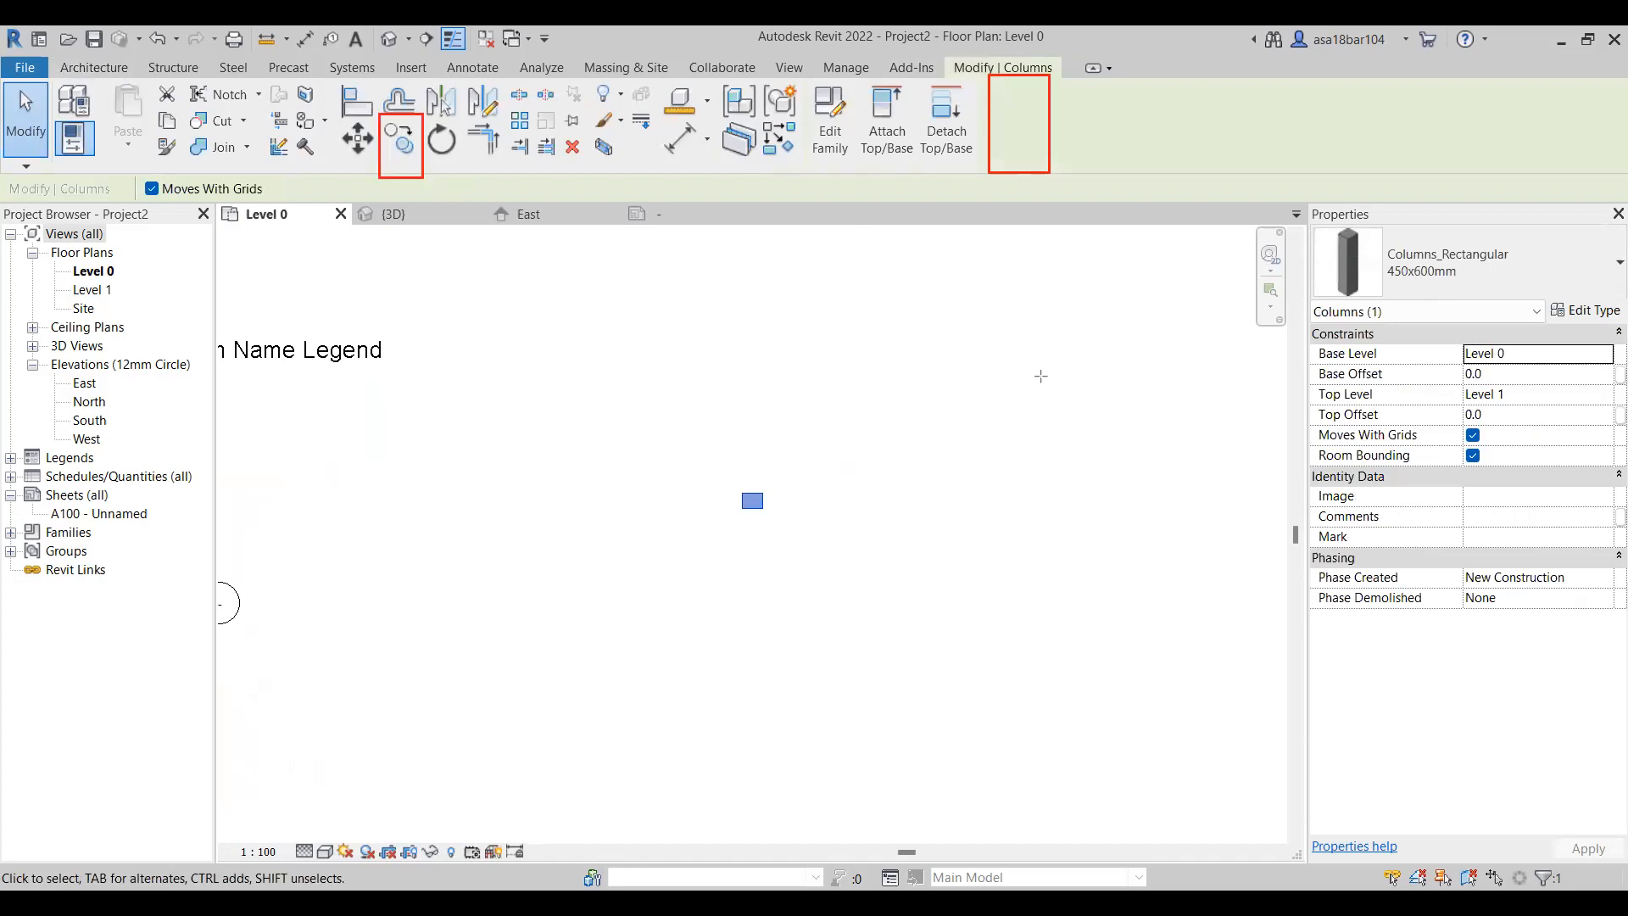
{"action": "left_click", "coordinate": [401, 144]}
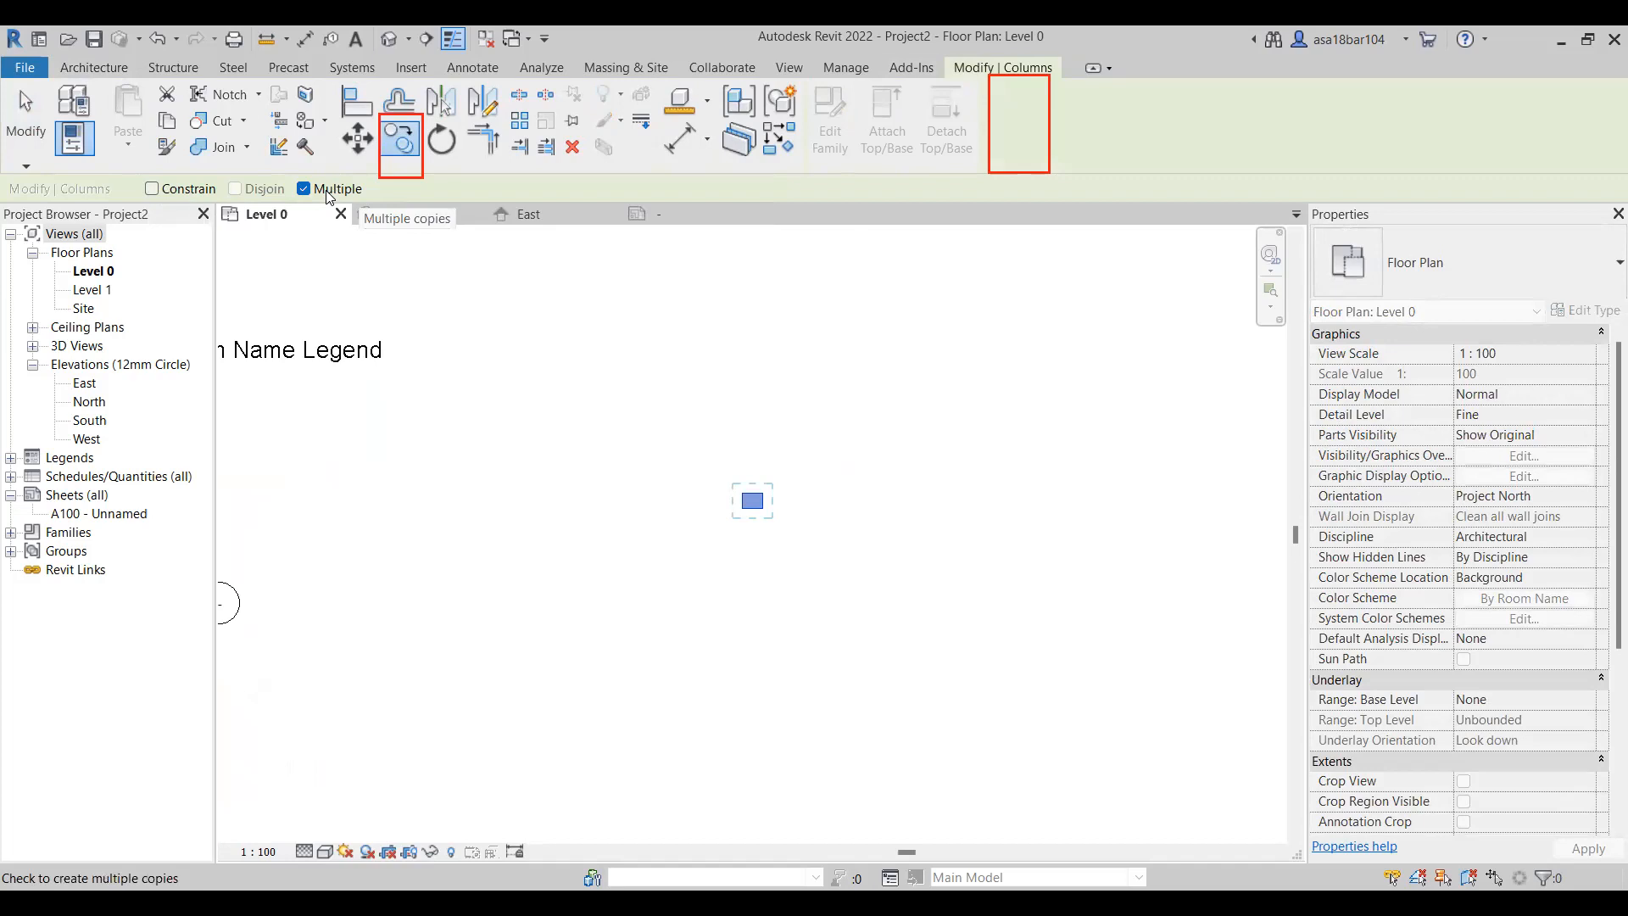
{"action": "left_click", "coordinate": [152, 189]}
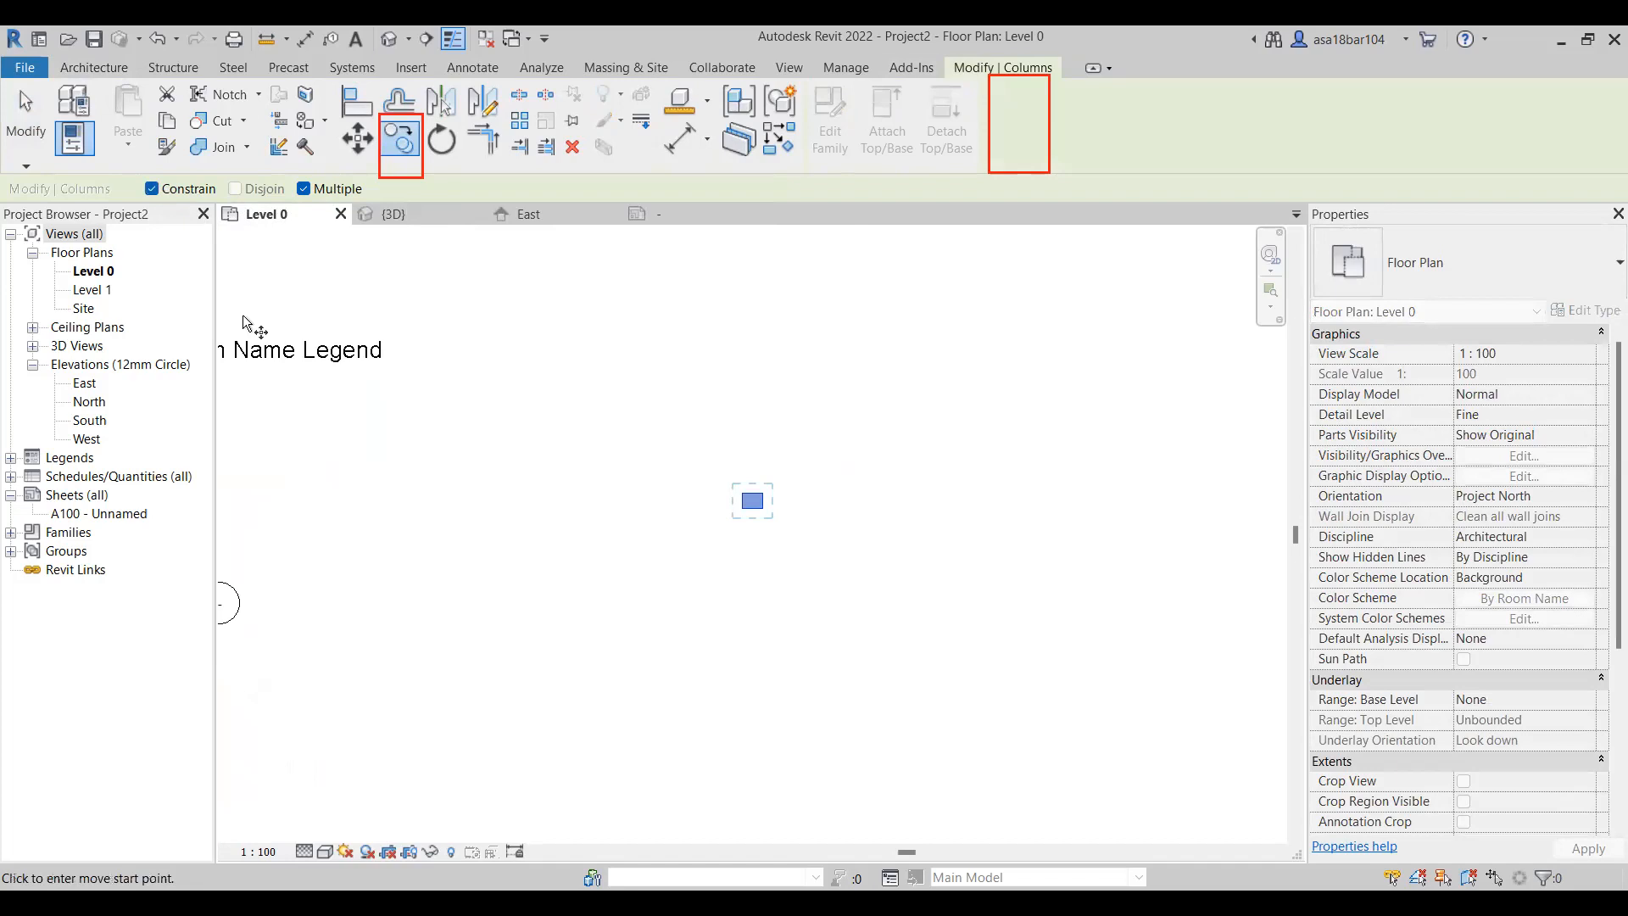
{"action": "scroll", "coordinate": [729, 501], "scroll_direction": "up", "scroll_amount": 3}
{"action": "left_click", "coordinate": [729, 509]}
{"action": "left_click", "coordinate": [801, 502]}
{"action": "left_click", "coordinate": [869, 497]}
{"action": "left_click", "coordinate": [947, 499]}
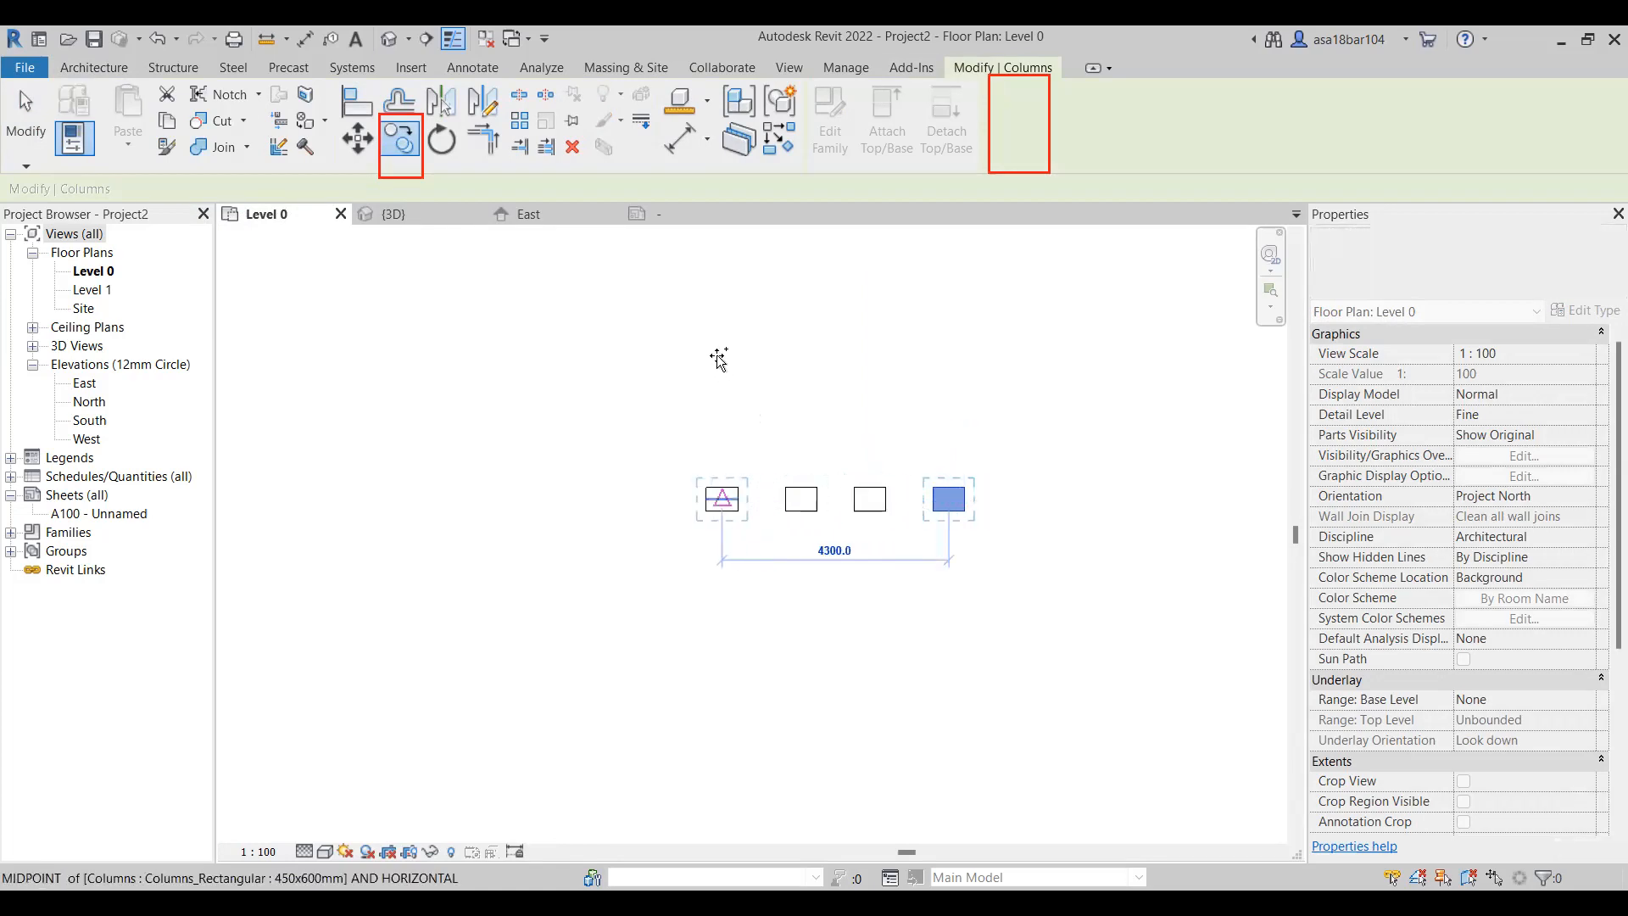
{"action": "left_click", "coordinate": [947, 499]}
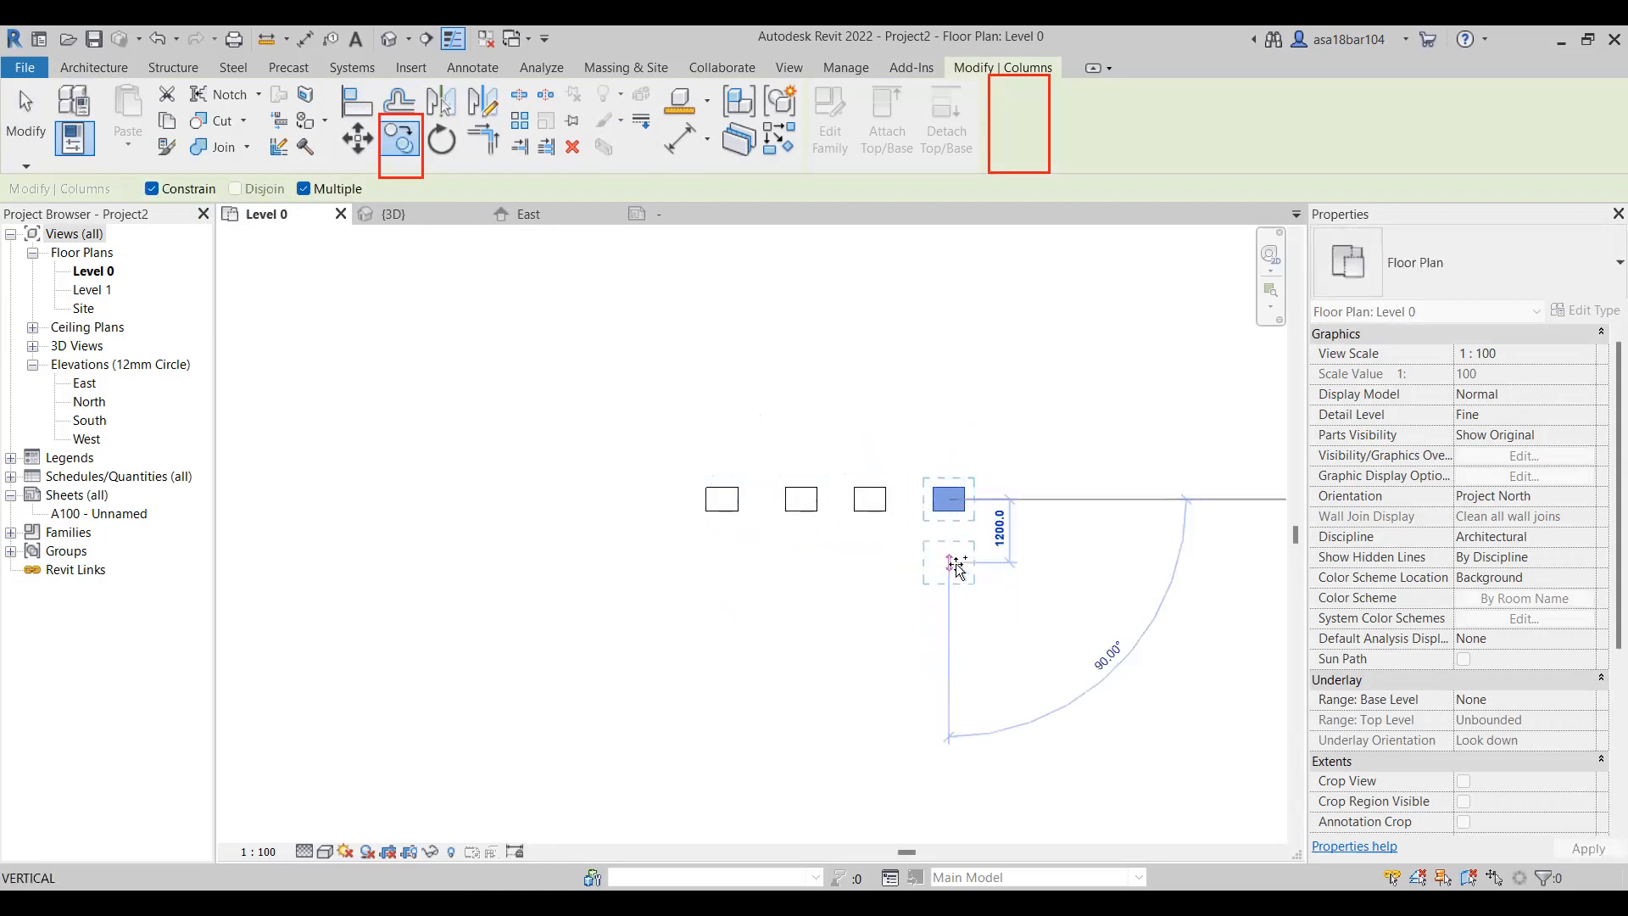
{"action": "left_click", "coordinate": [957, 563]}
{"action": "left_click", "coordinate": [949, 626]}
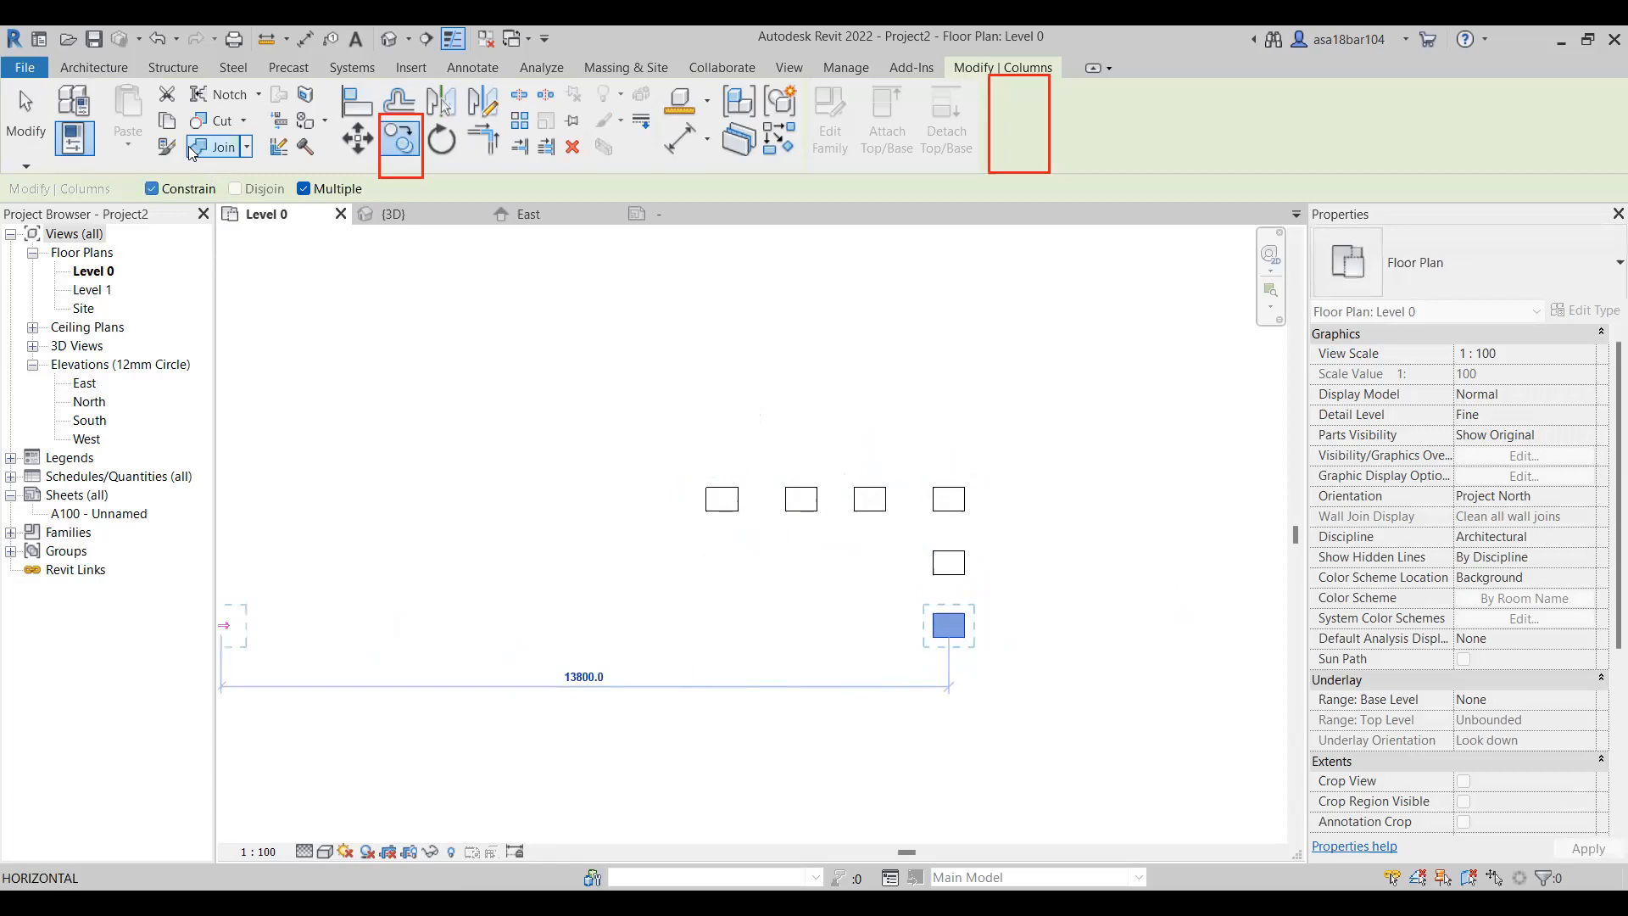
Disable Constrain and place nine more column copies freely at scattered points around the existing columns
{"action": "left_click", "coordinate": [152, 188]}
{"action": "left_click", "coordinate": [885, 563]}
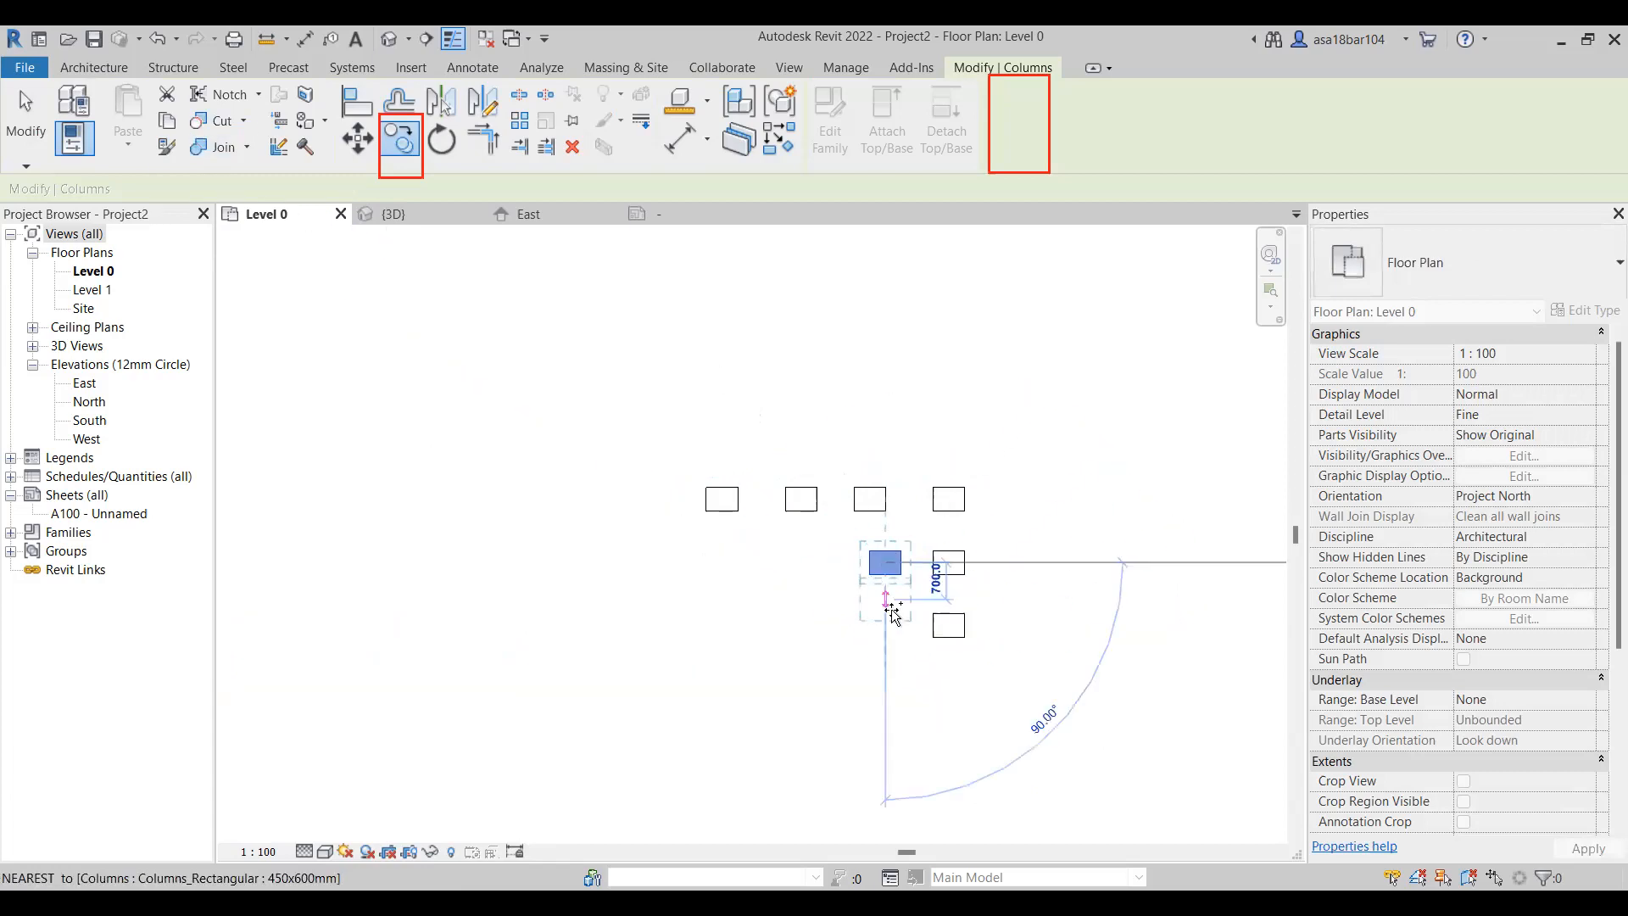
{"action": "left_click", "coordinate": [812, 614]}
{"action": "left_click", "coordinate": [877, 413]}
{"action": "left_click", "coordinate": [745, 413]}
{"action": "left_click", "coordinate": [794, 547]}
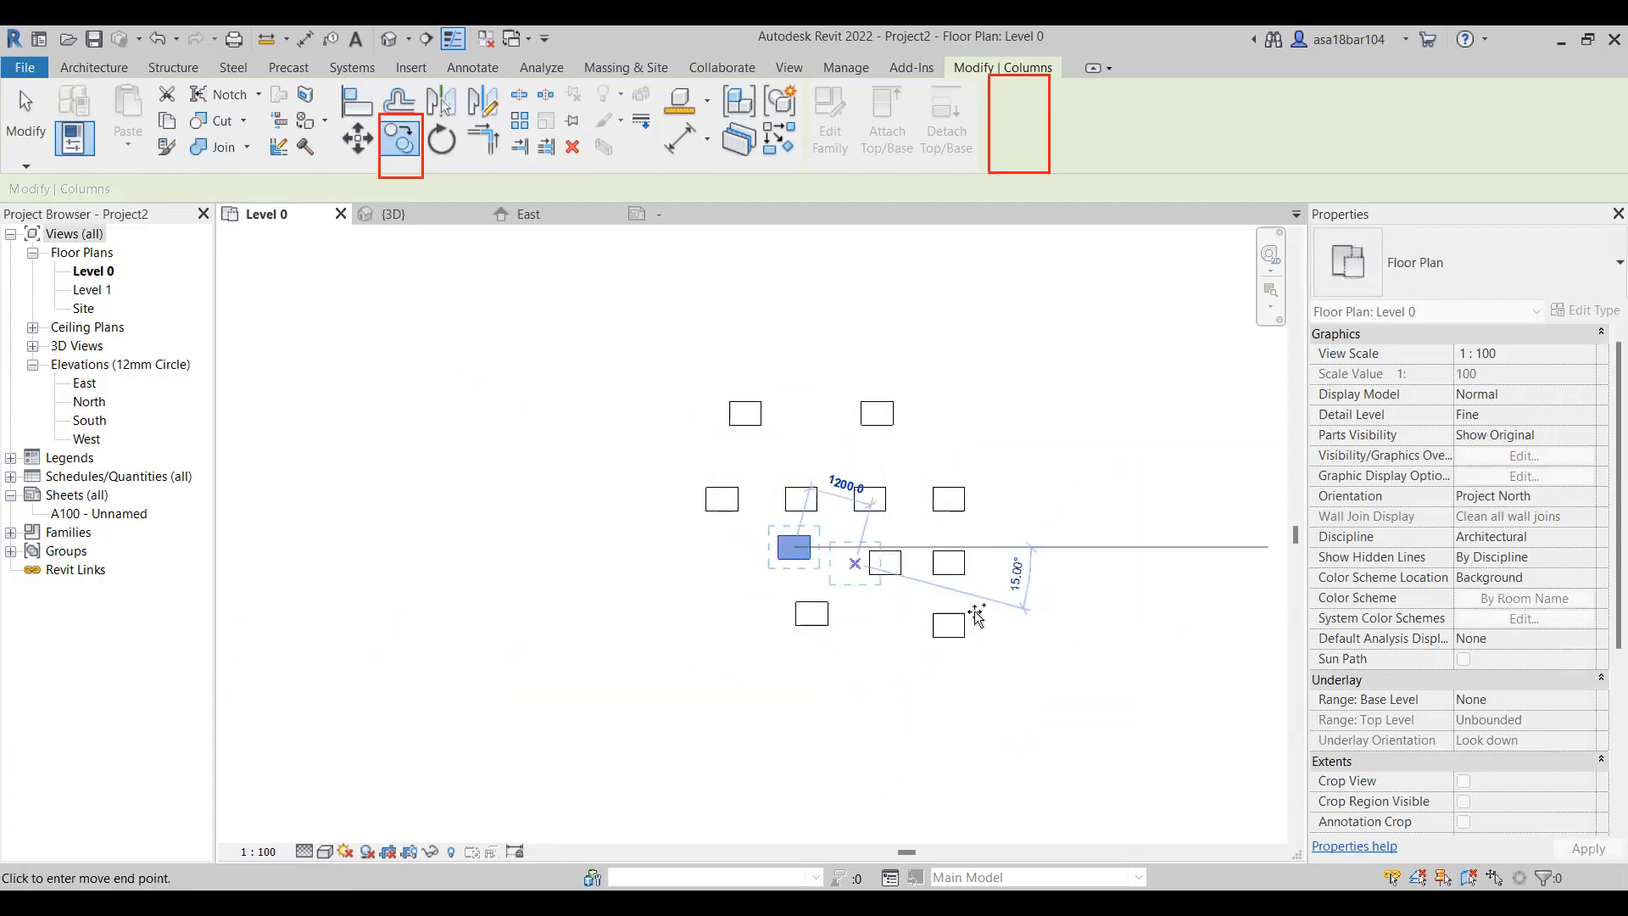
{"action": "left_click", "coordinate": [868, 621]}
{"action": "left_click", "coordinate": [741, 587]}
{"action": "left_click", "coordinate": [925, 456]}
{"action": "left_click", "coordinate": [805, 424]}
{"action": "key", "text": "Escape"}
{"action": "key", "text": "Escape"}
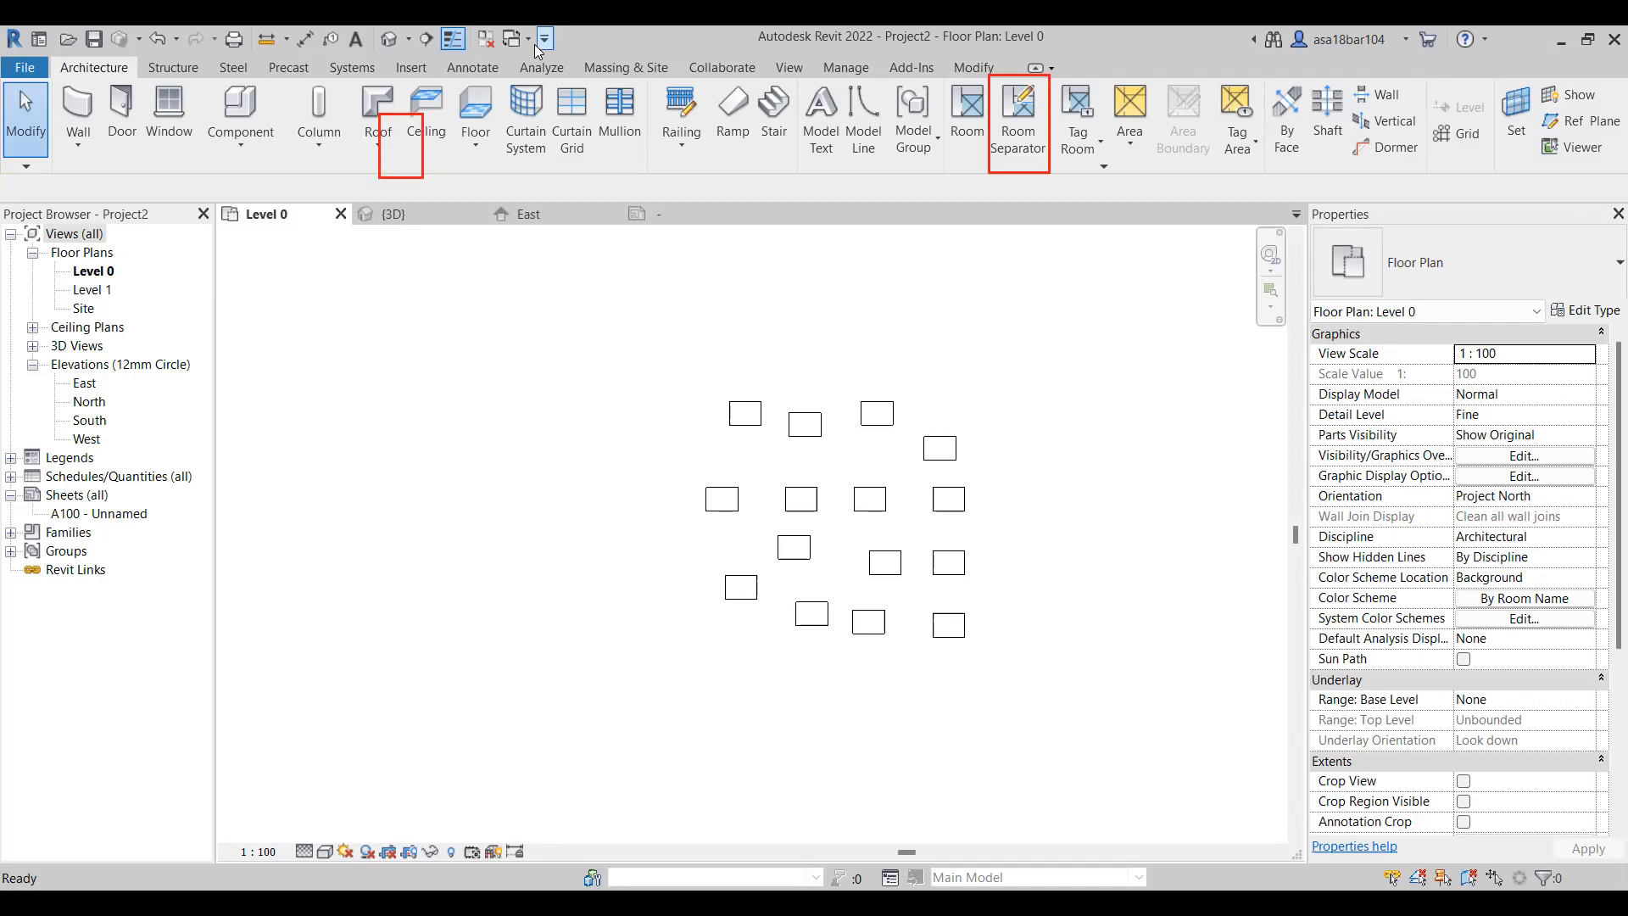
Group all 15 columns into a model group named columns
{"action": "scroll", "coordinate": [504, 441], "scroll_direction": "down", "scroll_amount": 1}
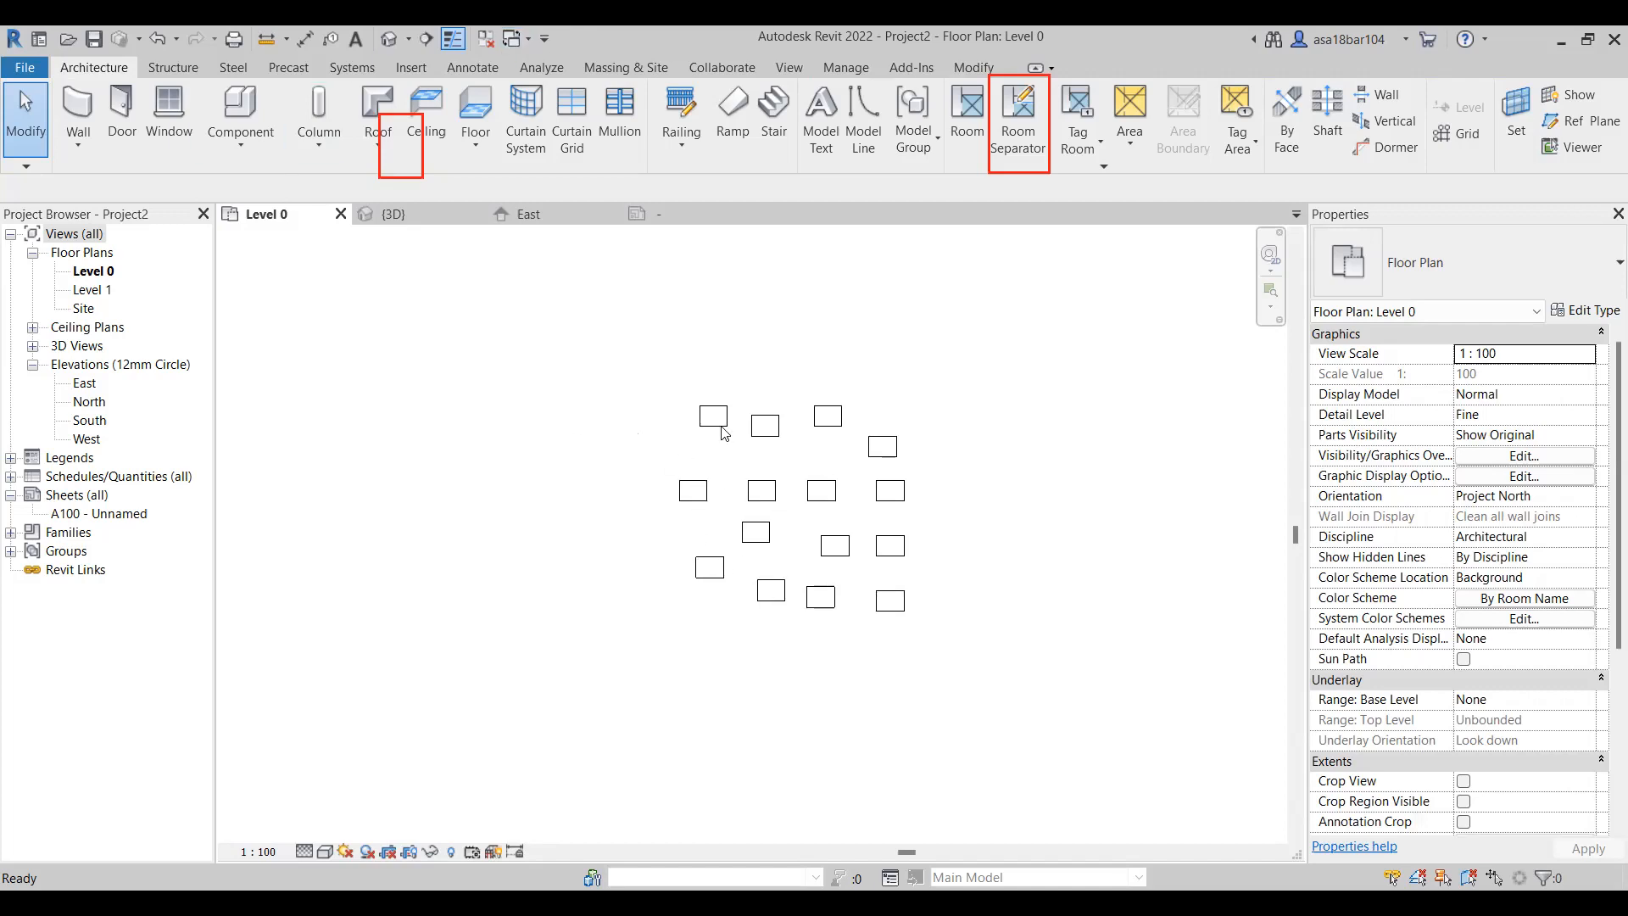
{"action": "left_click", "coordinate": [758, 440]}
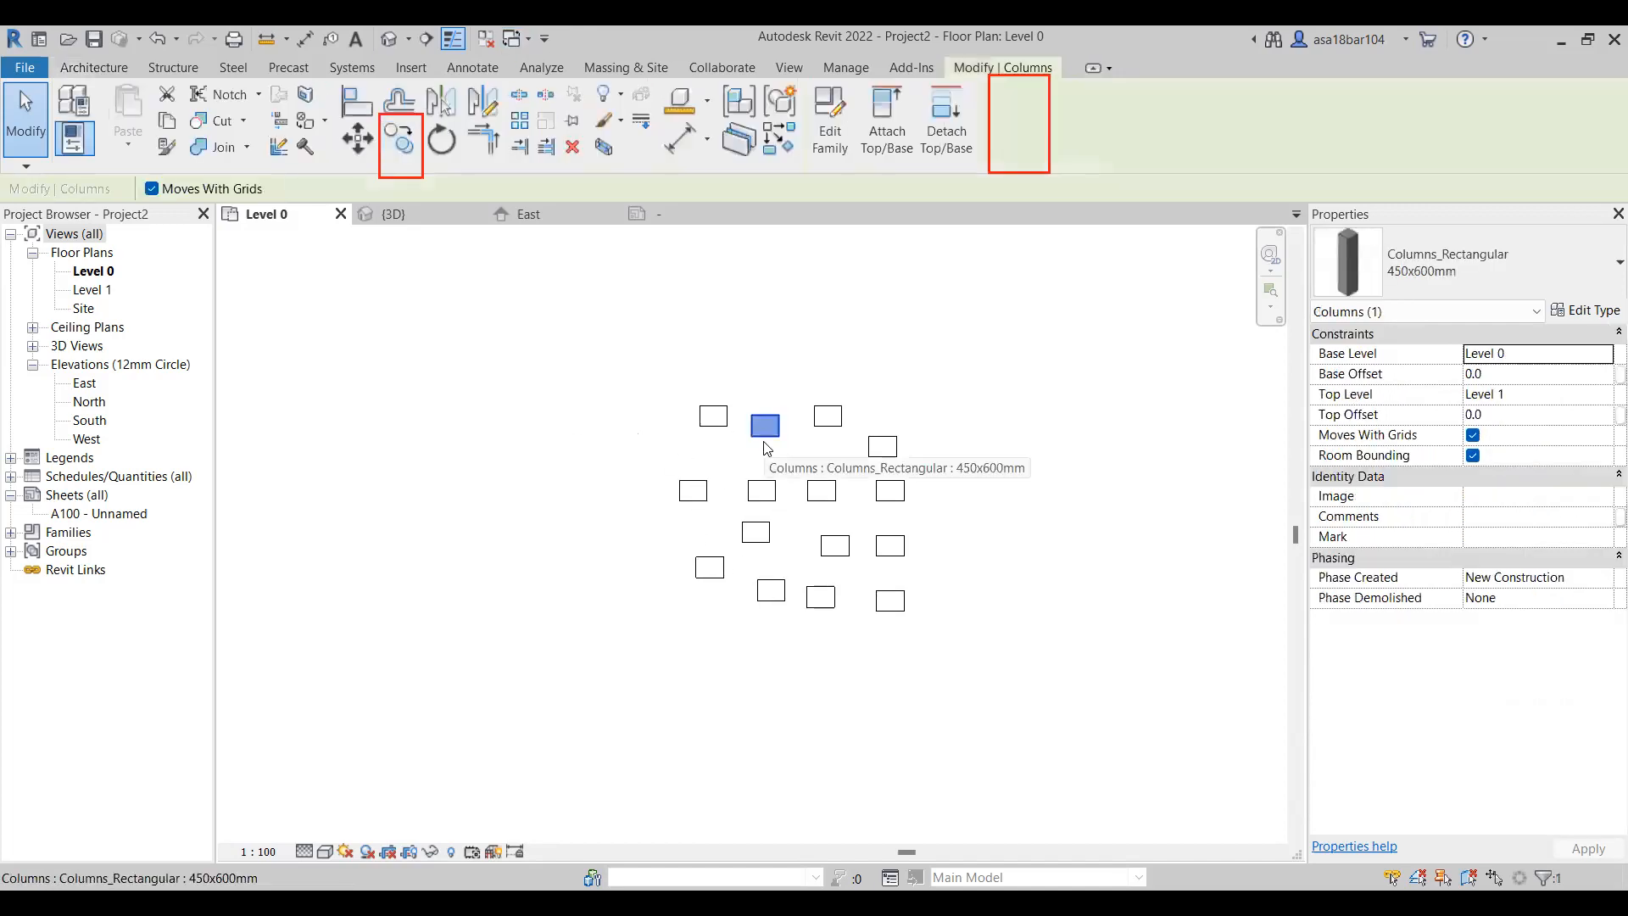
{"action": "scroll", "coordinate": [601, 418], "scroll_direction": "down", "scroll_amount": 1}
{"action": "left_click_drag", "start_coordinate": [923, 333], "coordinate": [634, 638]}
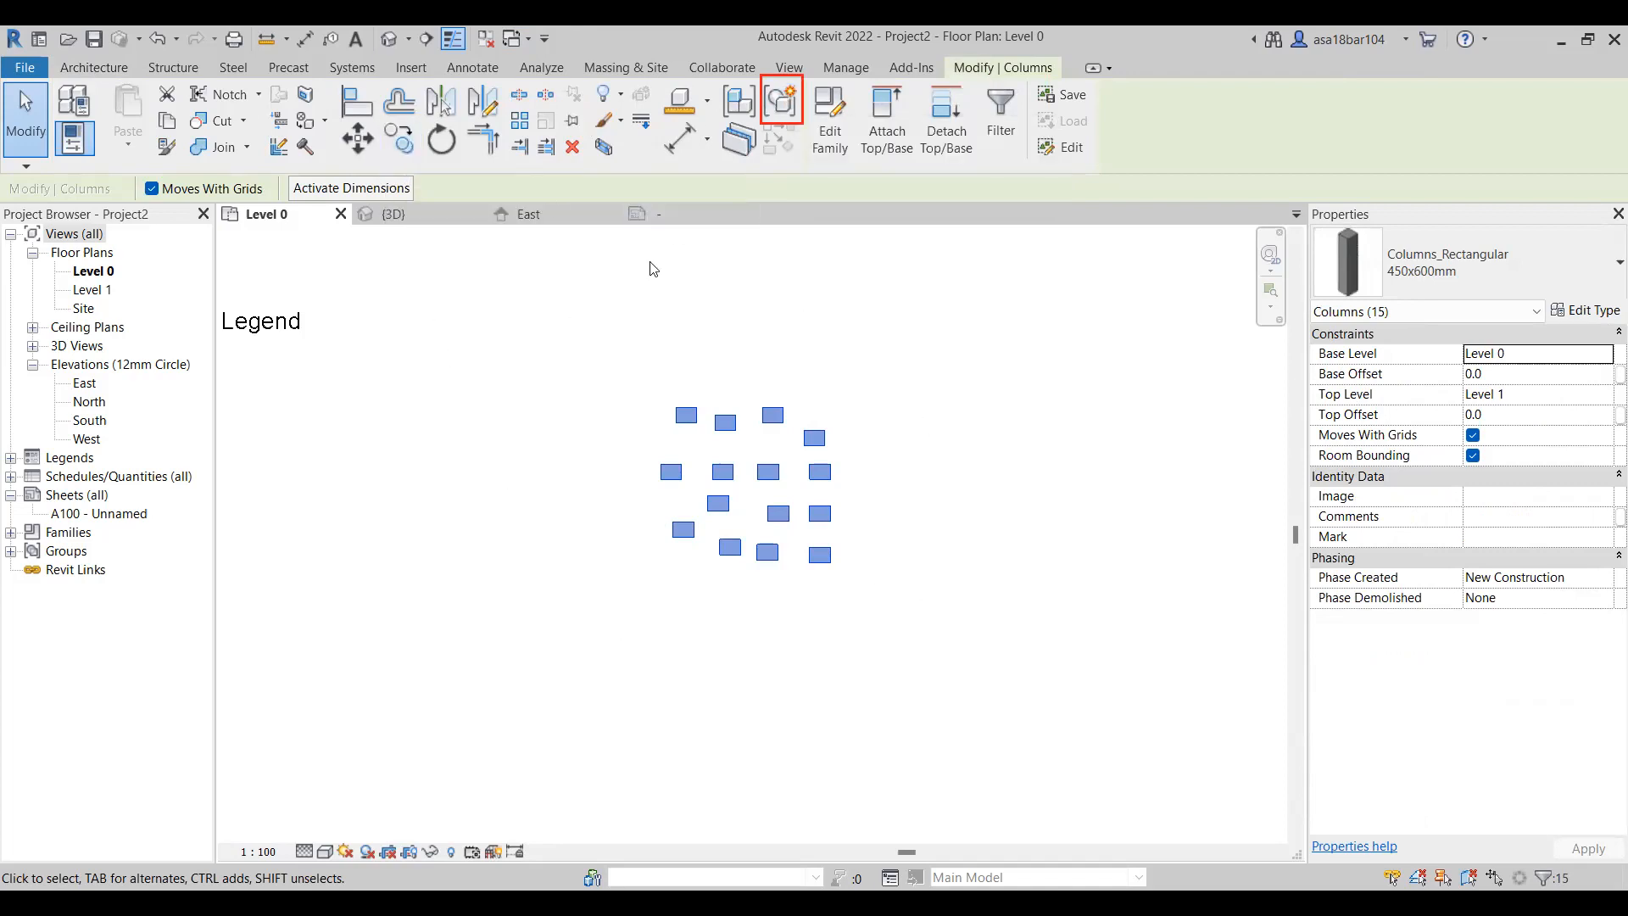
{"action": "left_click", "coordinate": [785, 114]}
{"action": "type", "text": "column"}
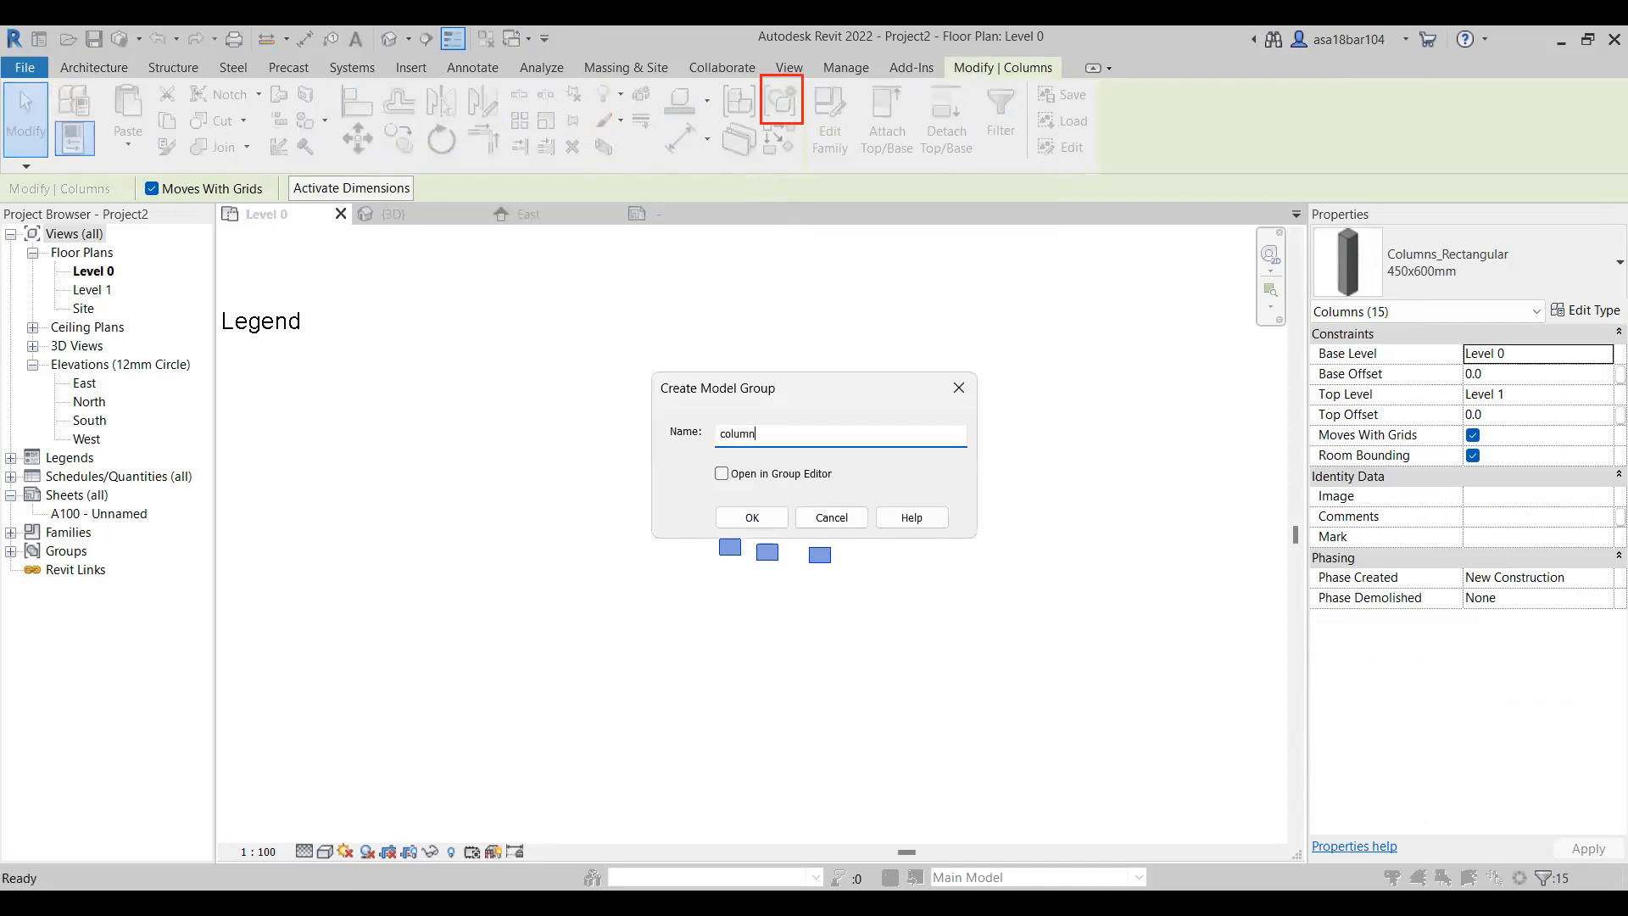
{"action": "type", "text": "as"}
{"action": "key", "text": "Return"}
Move the columns group horizontally closer to the room name legend and ungroup it
{"action": "left_click", "coordinate": [968, 368]}
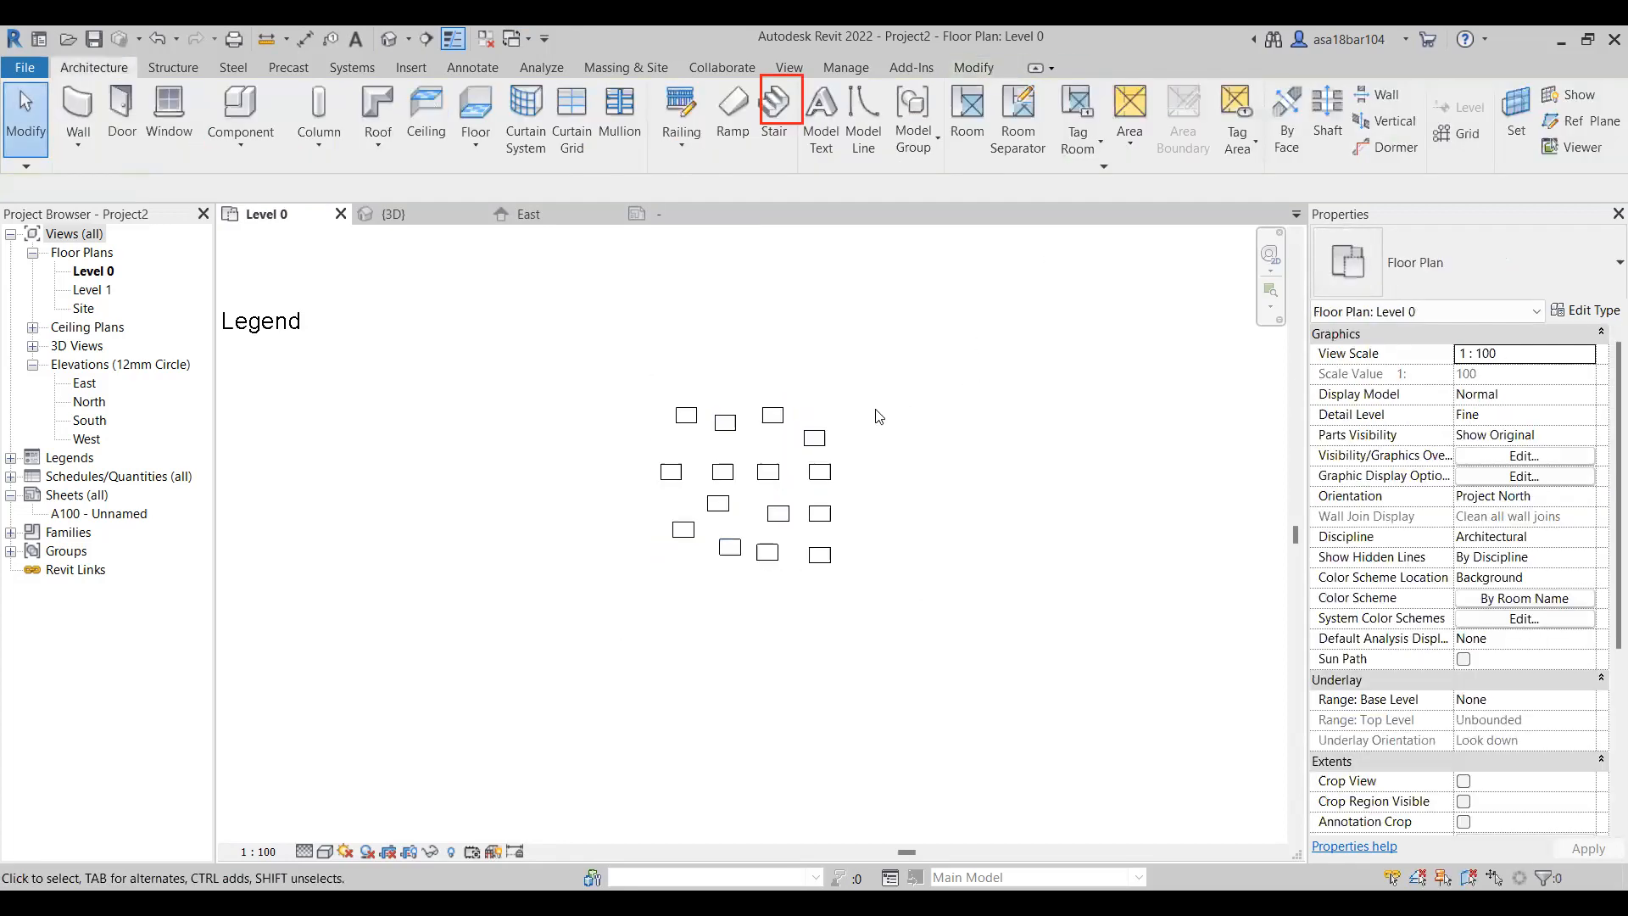
{"action": "left_click", "coordinate": [829, 439]}
{"action": "key", "text": "Escape"}
{"action": "left_click", "coordinate": [742, 432]}
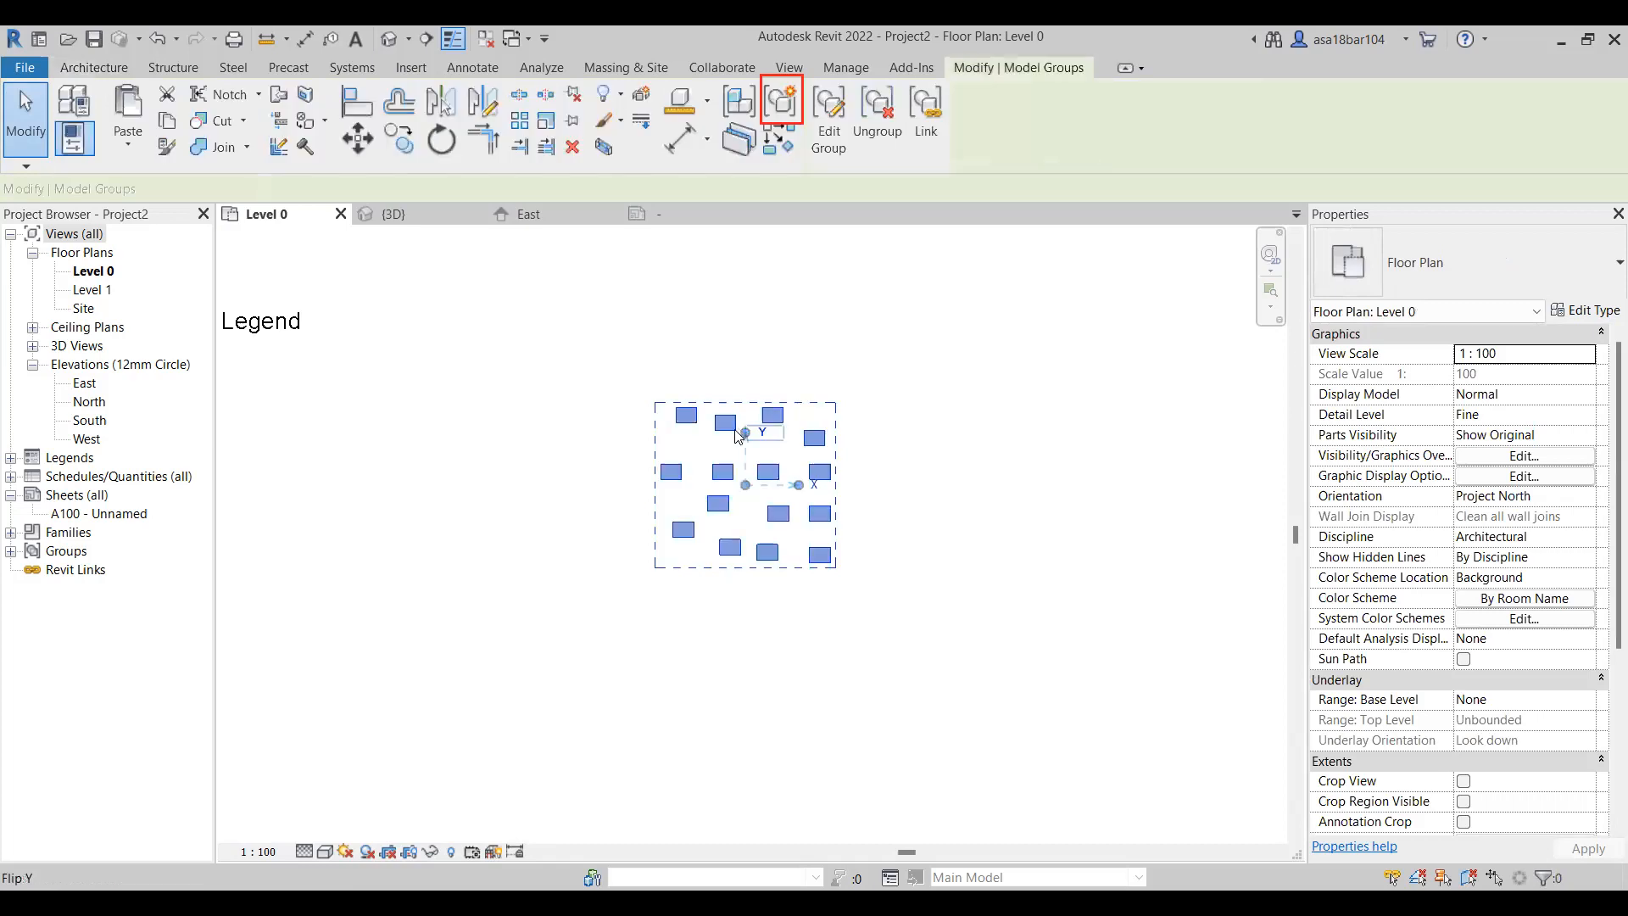
{"action": "left_click_drag", "start_coordinate": [742, 432], "coordinate": [532, 425]}
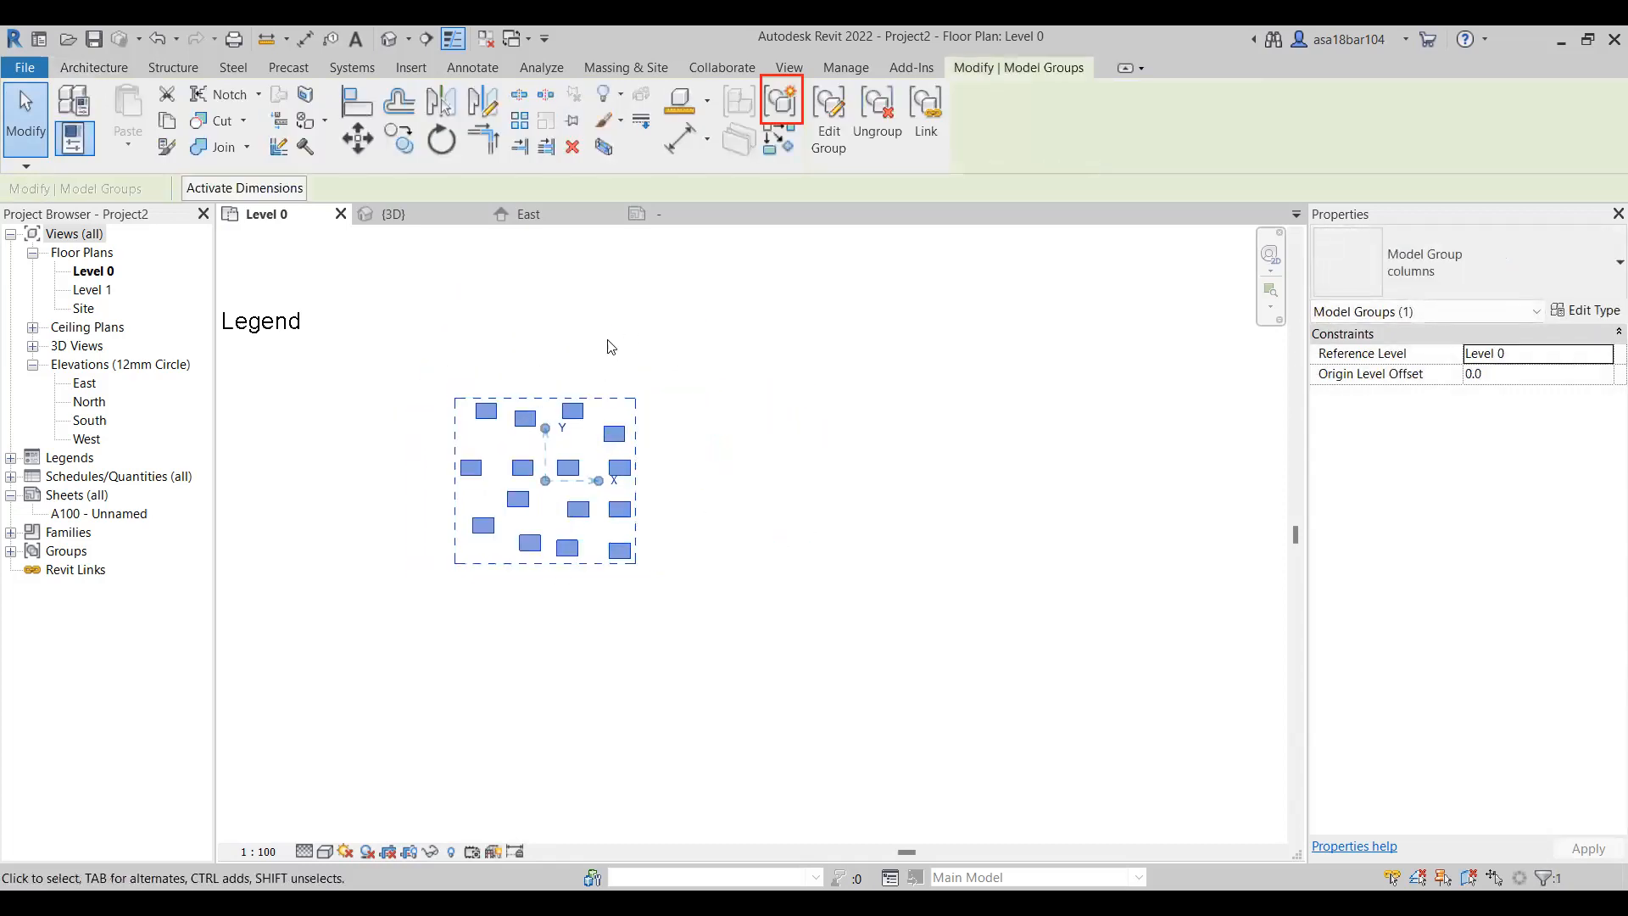
{"action": "left_click", "coordinate": [880, 136]}
{"action": "left_click", "coordinate": [748, 610]}
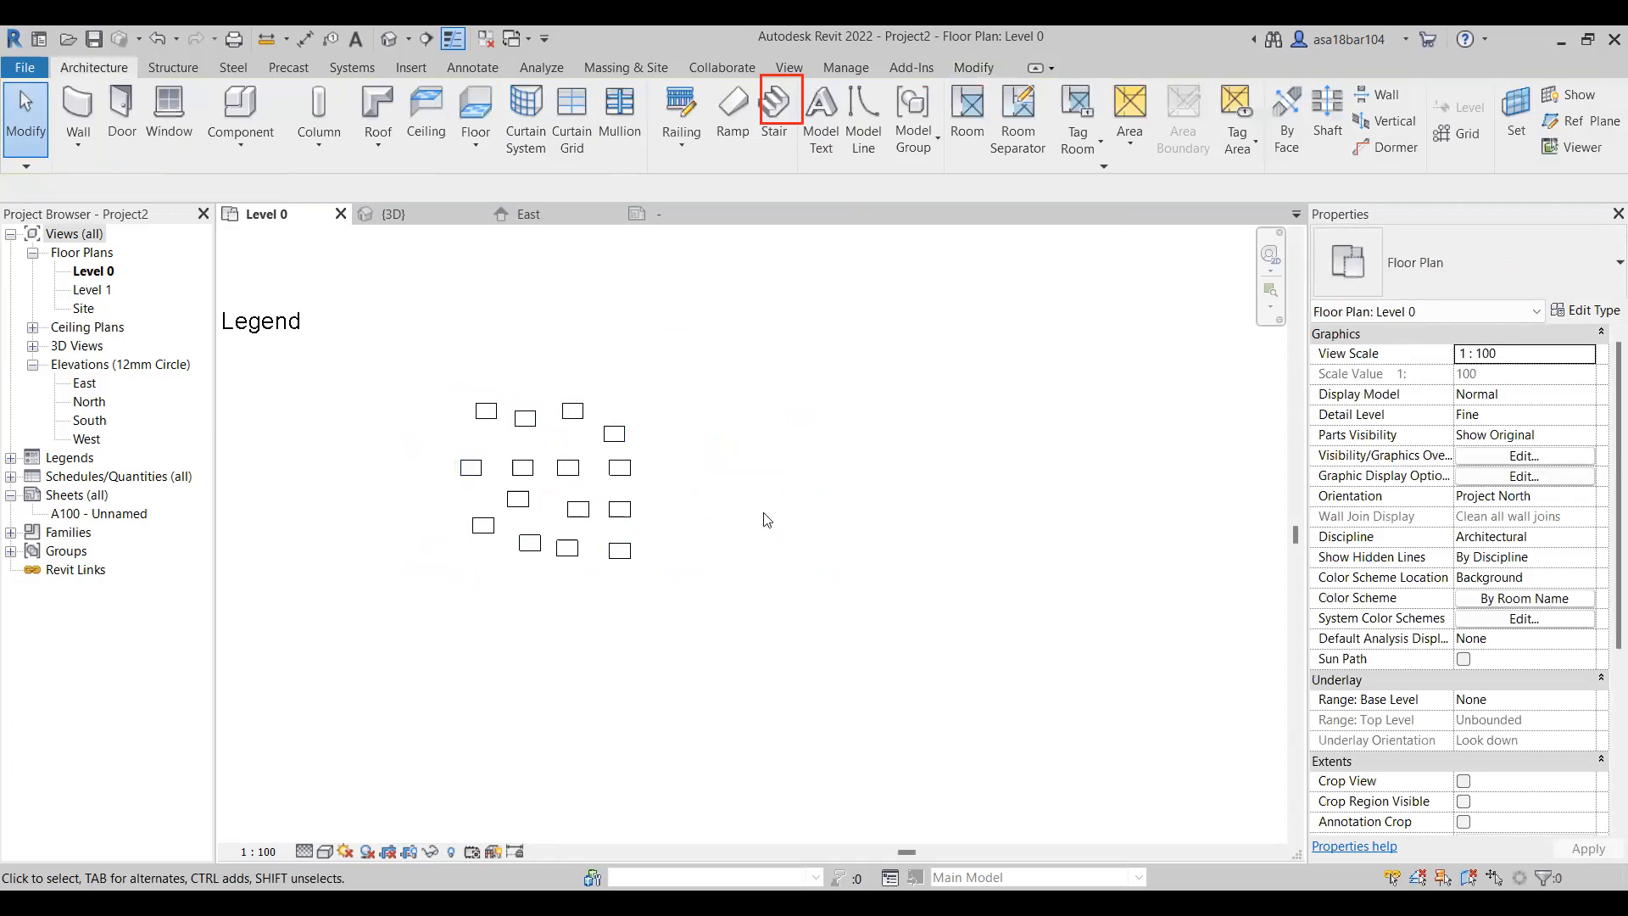
Move the cluster's lowest corner column, on the side away from the legend, out into the empty area
{"action": "scroll", "coordinate": [760, 499], "scroll_direction": "up", "scroll_amount": 2}
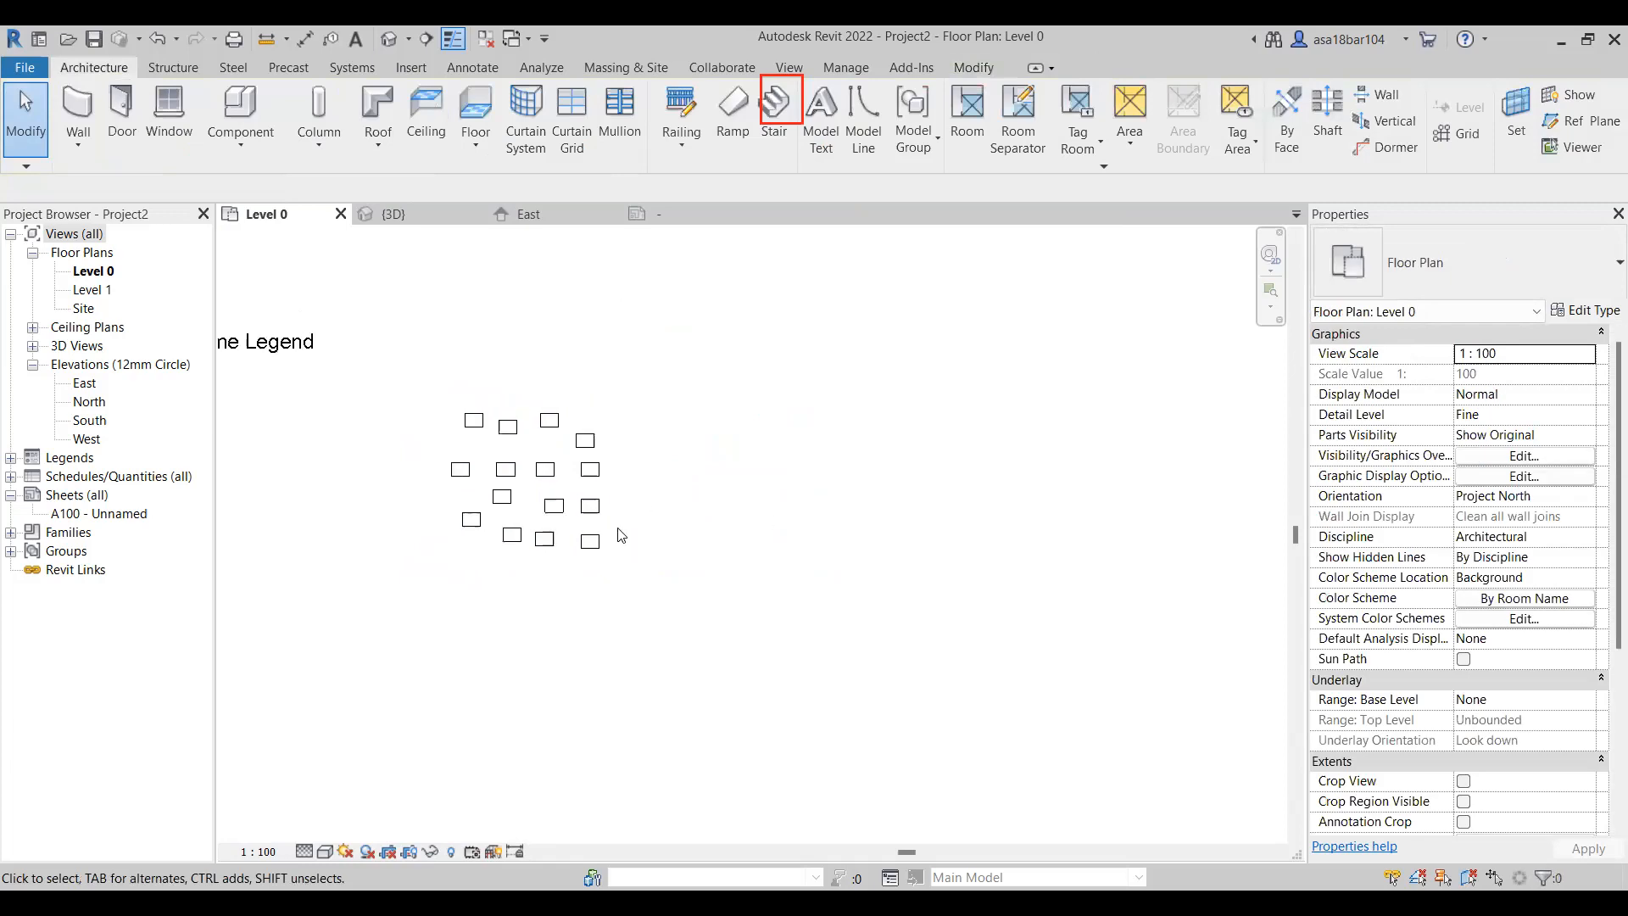
{"action": "left_click", "coordinate": [591, 534]}
{"action": "scroll", "coordinate": [585, 551], "scroll_direction": "down", "scroll_amount": 1}
{"action": "scroll", "coordinate": [613, 552], "scroll_direction": "up", "scroll_amount": 2}
{"action": "left_click_drag", "start_coordinate": [799, 488], "coordinate": [986, 417]}
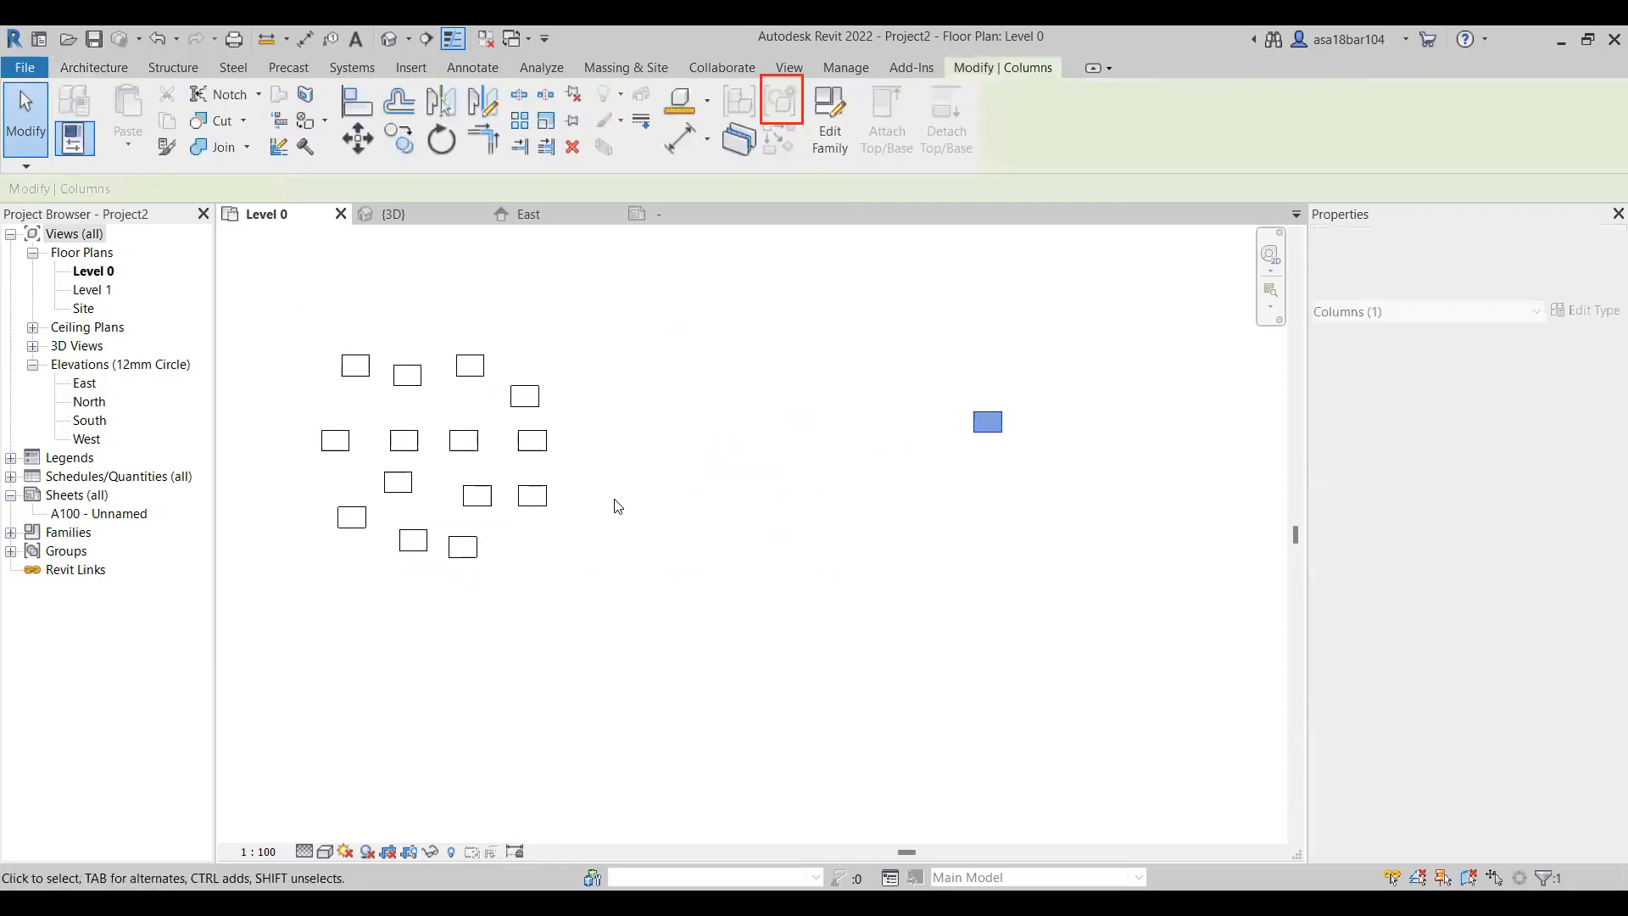
{"action": "scroll", "coordinate": [618, 504], "scroll_direction": "down", "scroll_amount": 2}
{"action": "scroll", "coordinate": [793, 473], "scroll_direction": "up", "scroll_amount": 3}
{"action": "key", "text": "Left"}
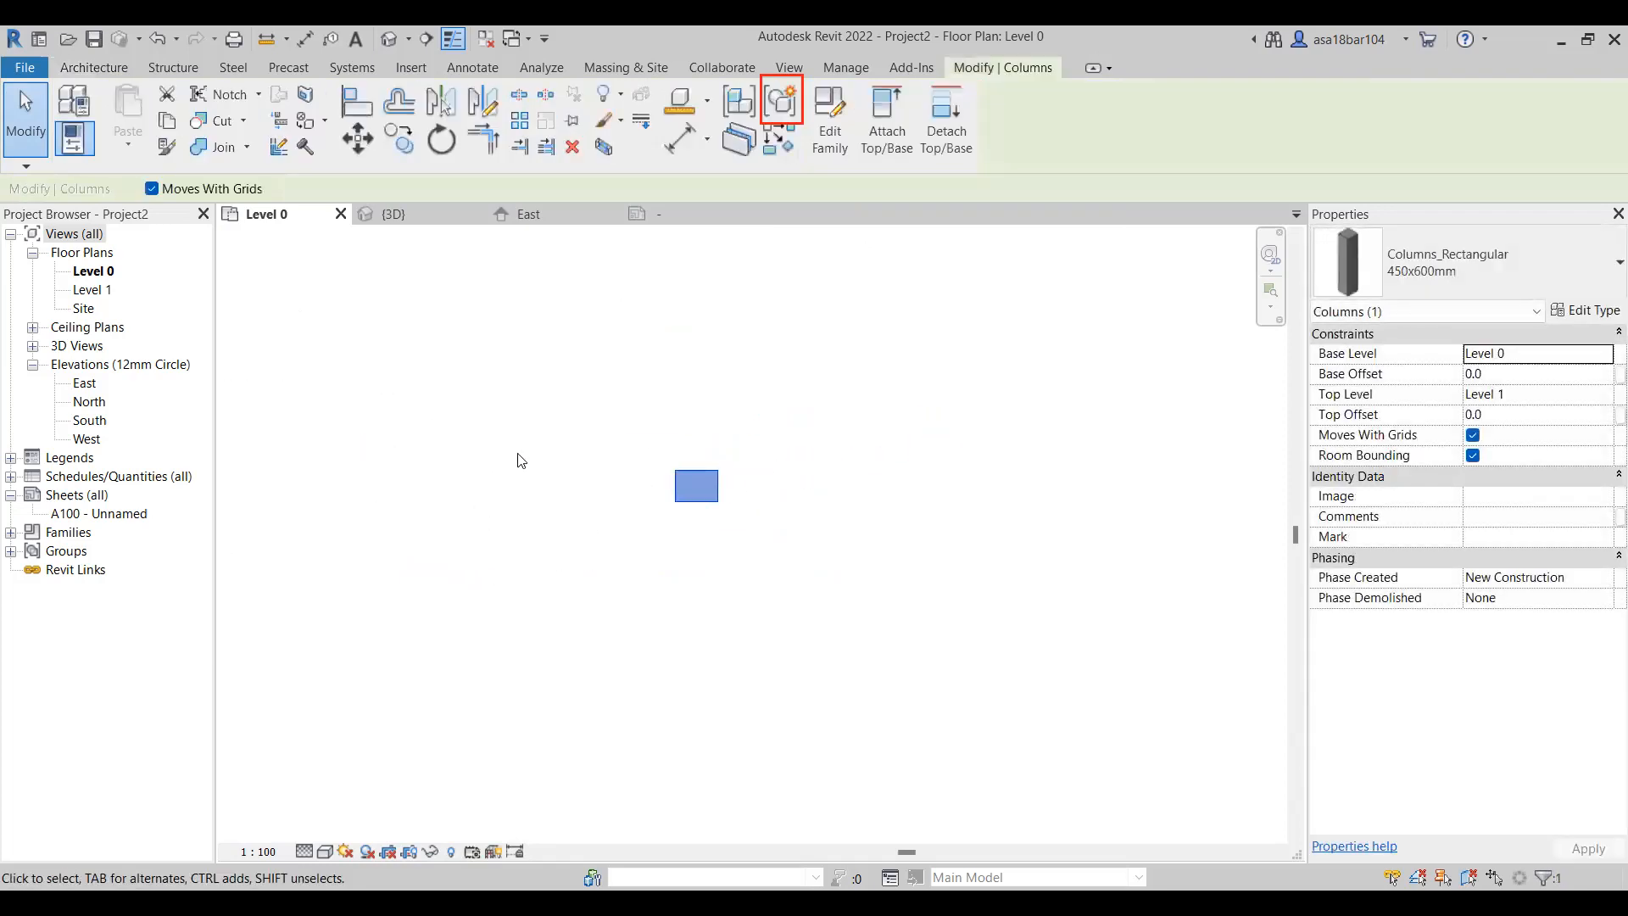
{"action": "key", "text": "Left"}
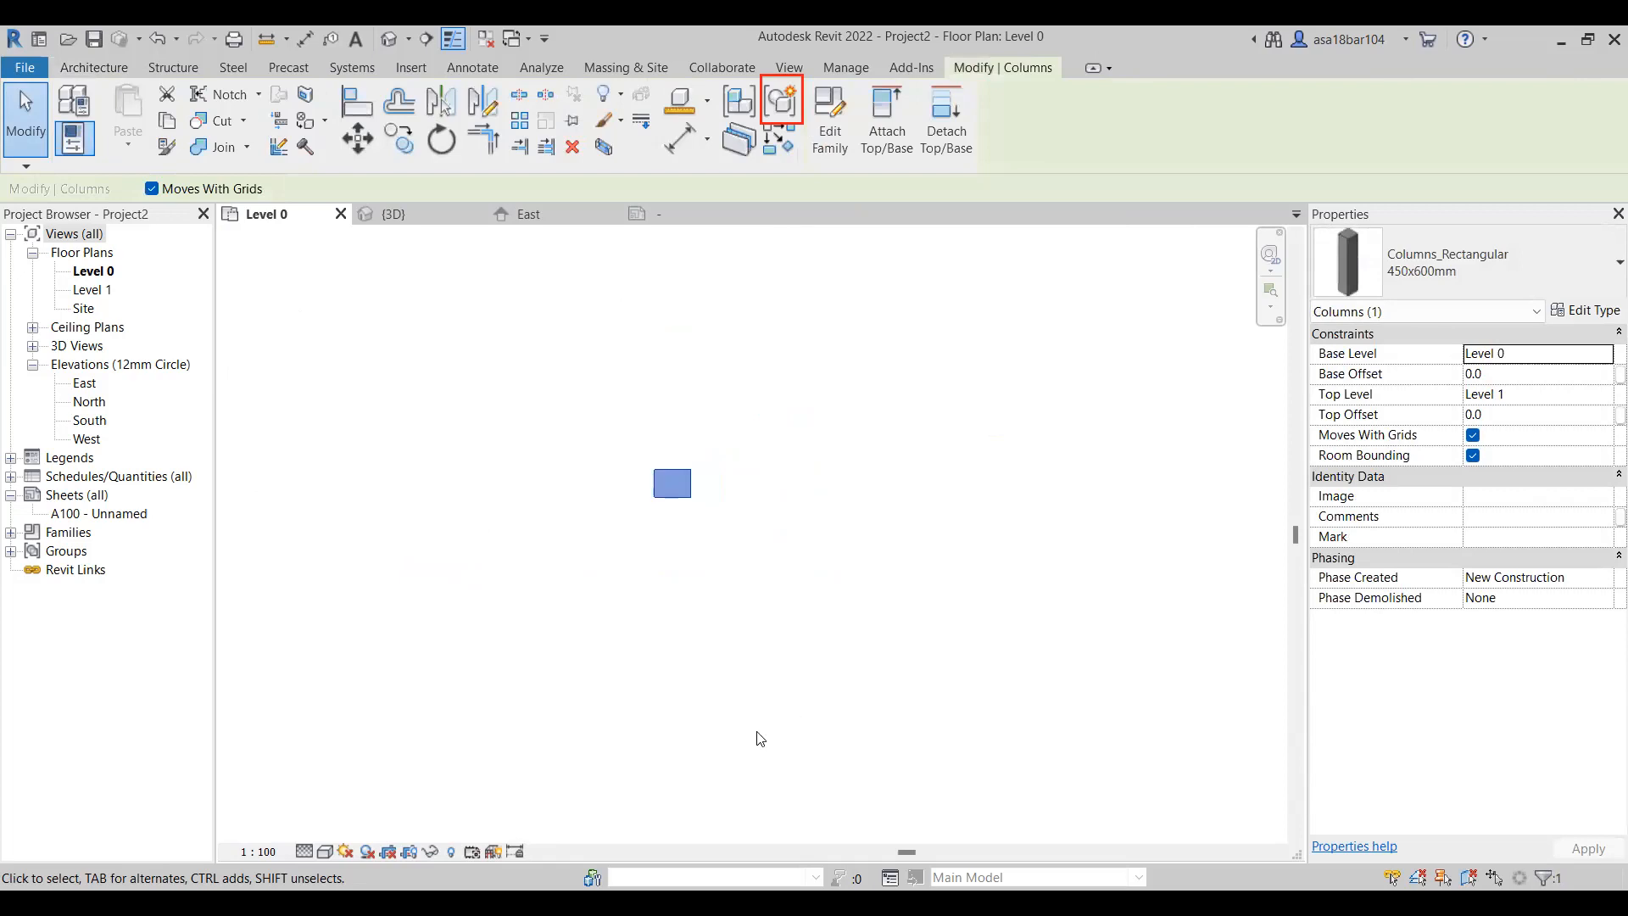
{"action": "key", "text": "Escape"}
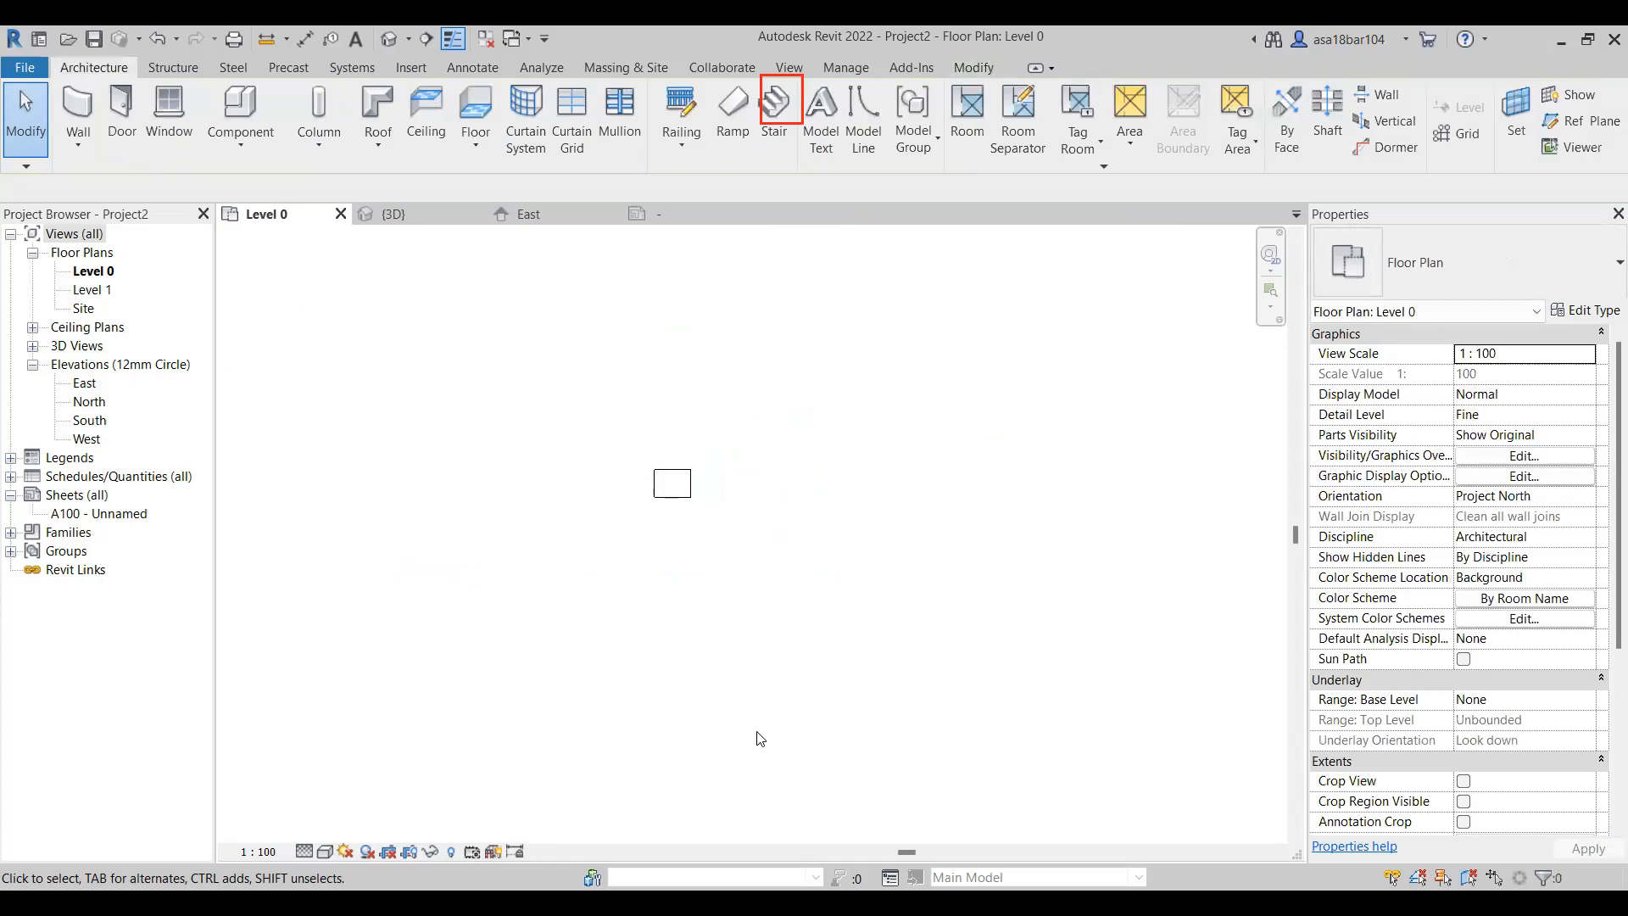
Array the isolated column linearly with Group and Associate, Constrain and Move To 2nd, placing the second column horizontally beside it
{"action": "left_click", "coordinate": [662, 501]}
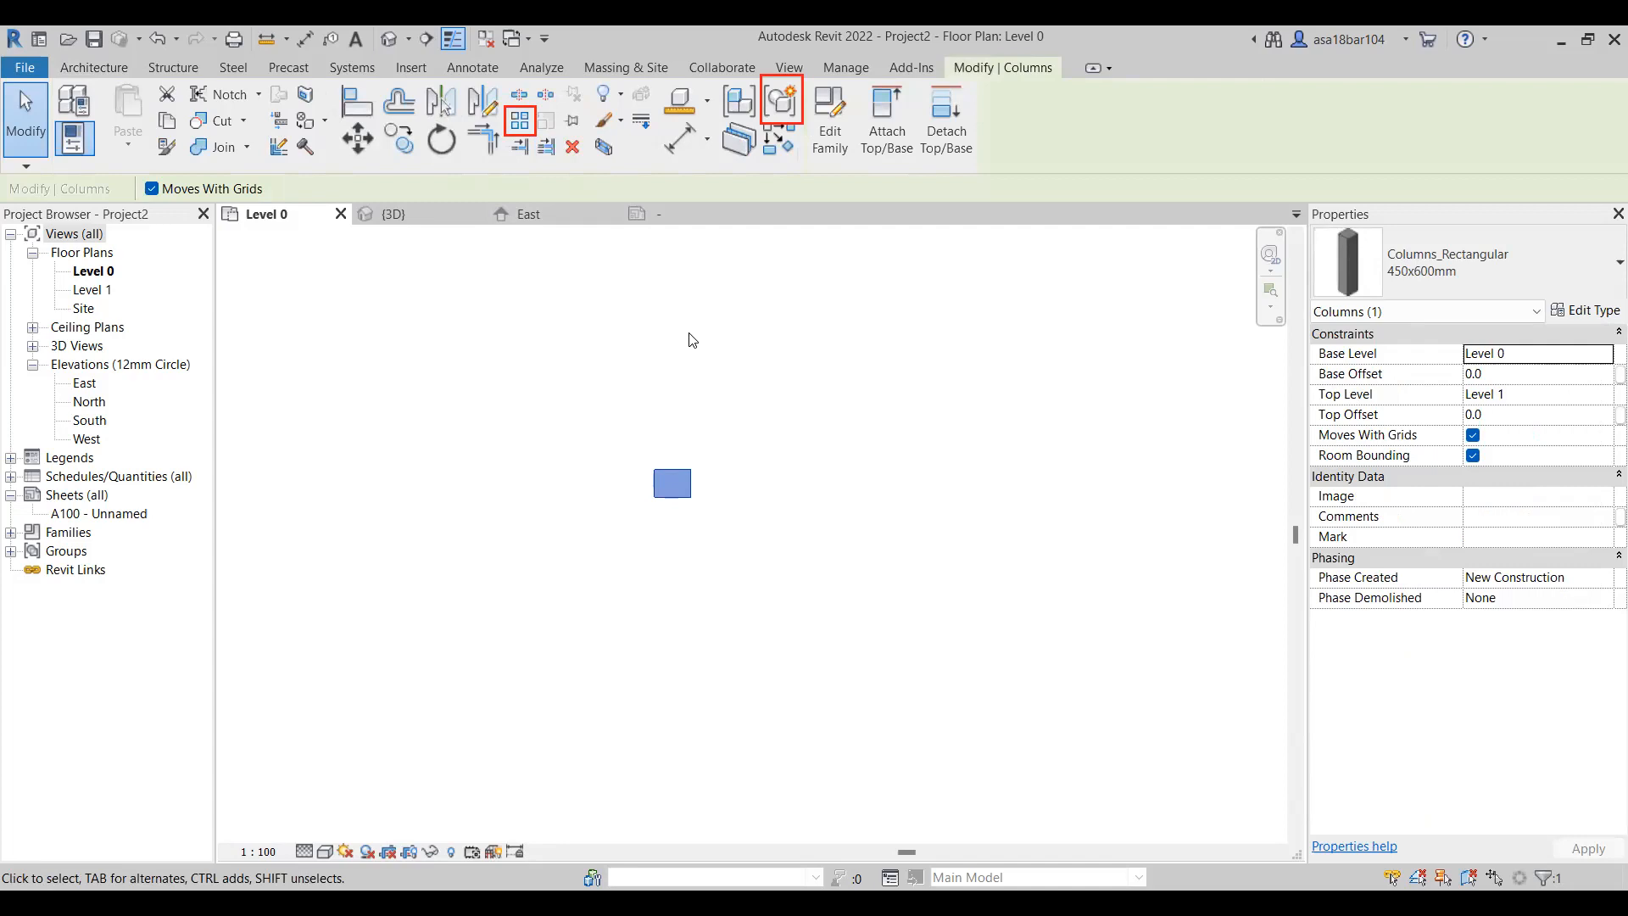
{"action": "left_click", "coordinate": [522, 122]}
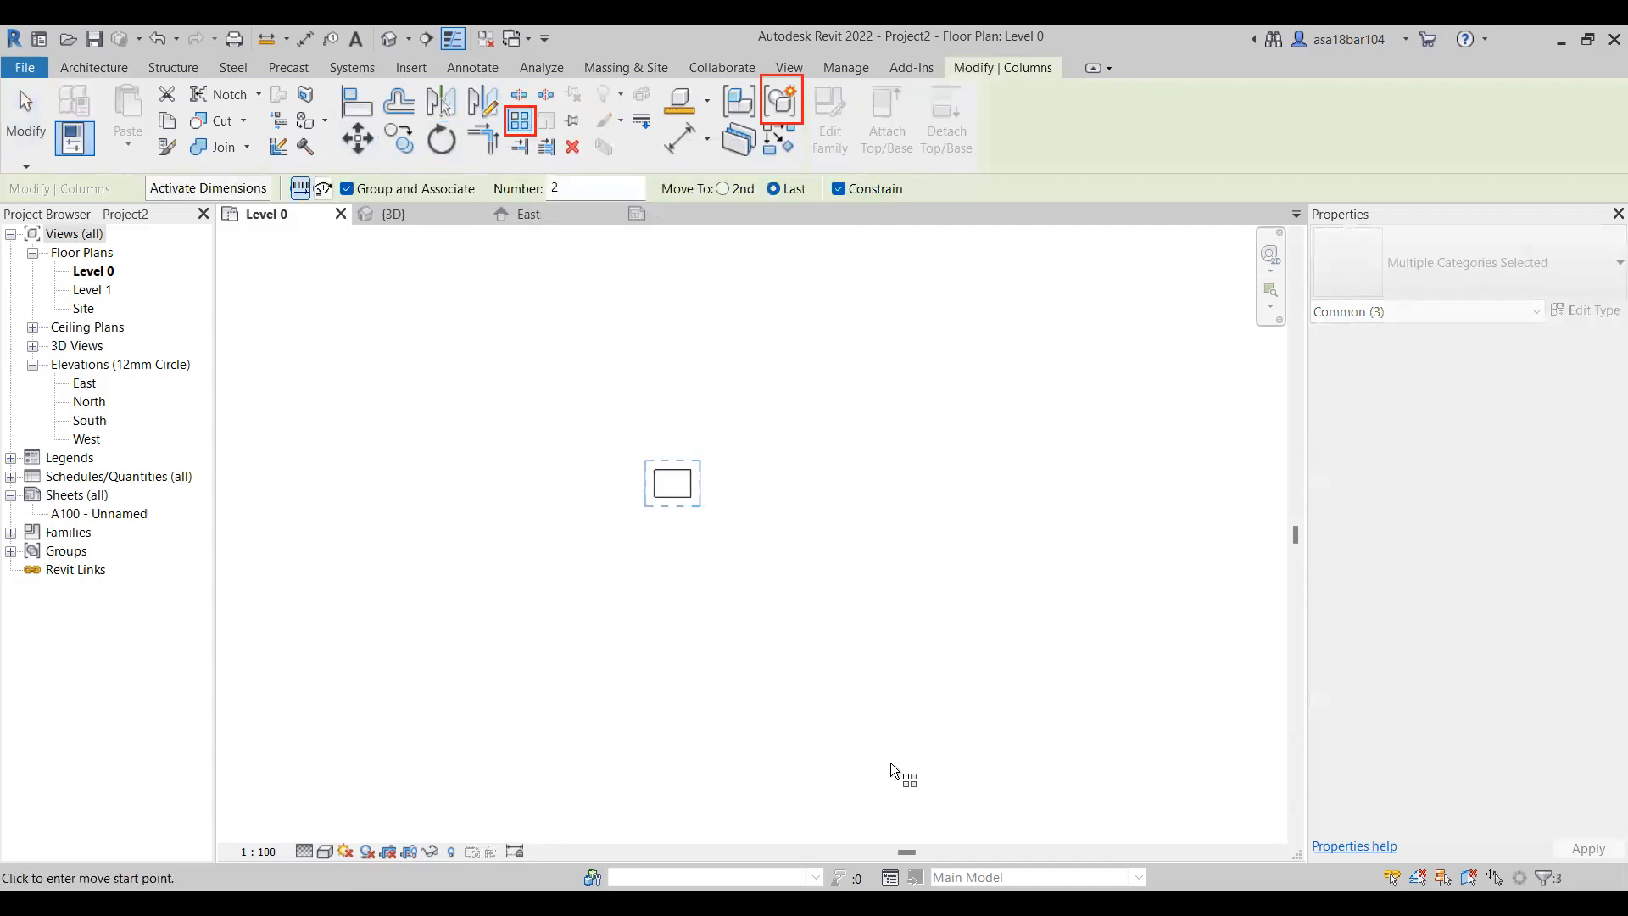
{"action": "left_click", "coordinate": [301, 190]}
{"action": "left_click", "coordinate": [723, 189]}
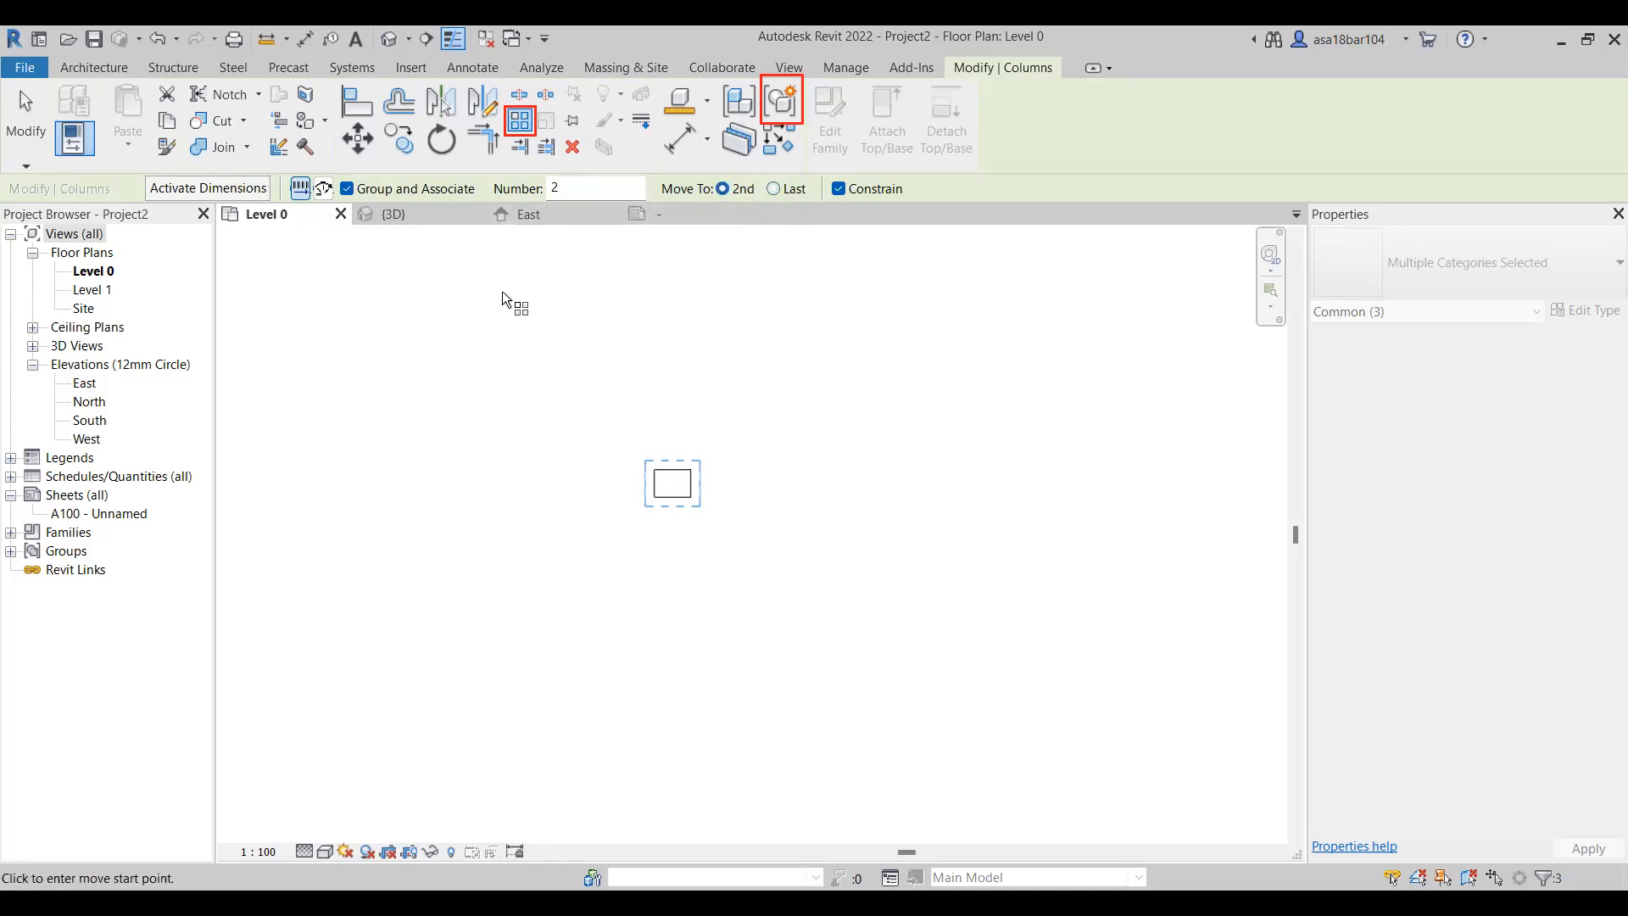
{"action": "scroll", "coordinate": [474, 298], "scroll_direction": "down", "scroll_amount": 1}
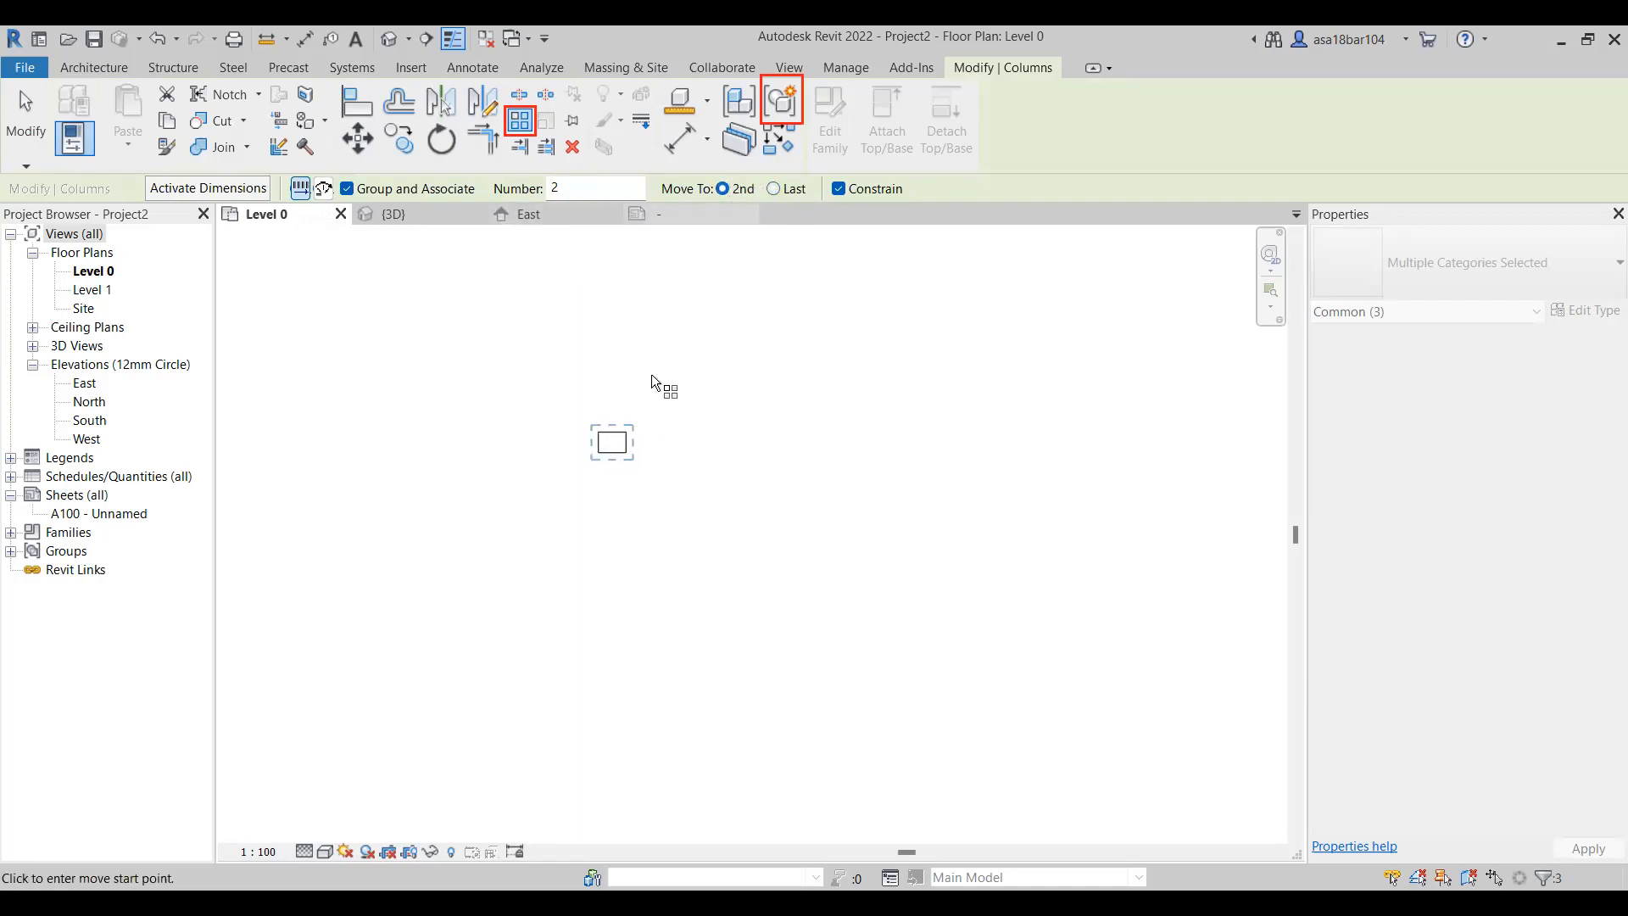
{"action": "scroll", "coordinate": [634, 428], "scroll_direction": "up", "scroll_amount": 2}
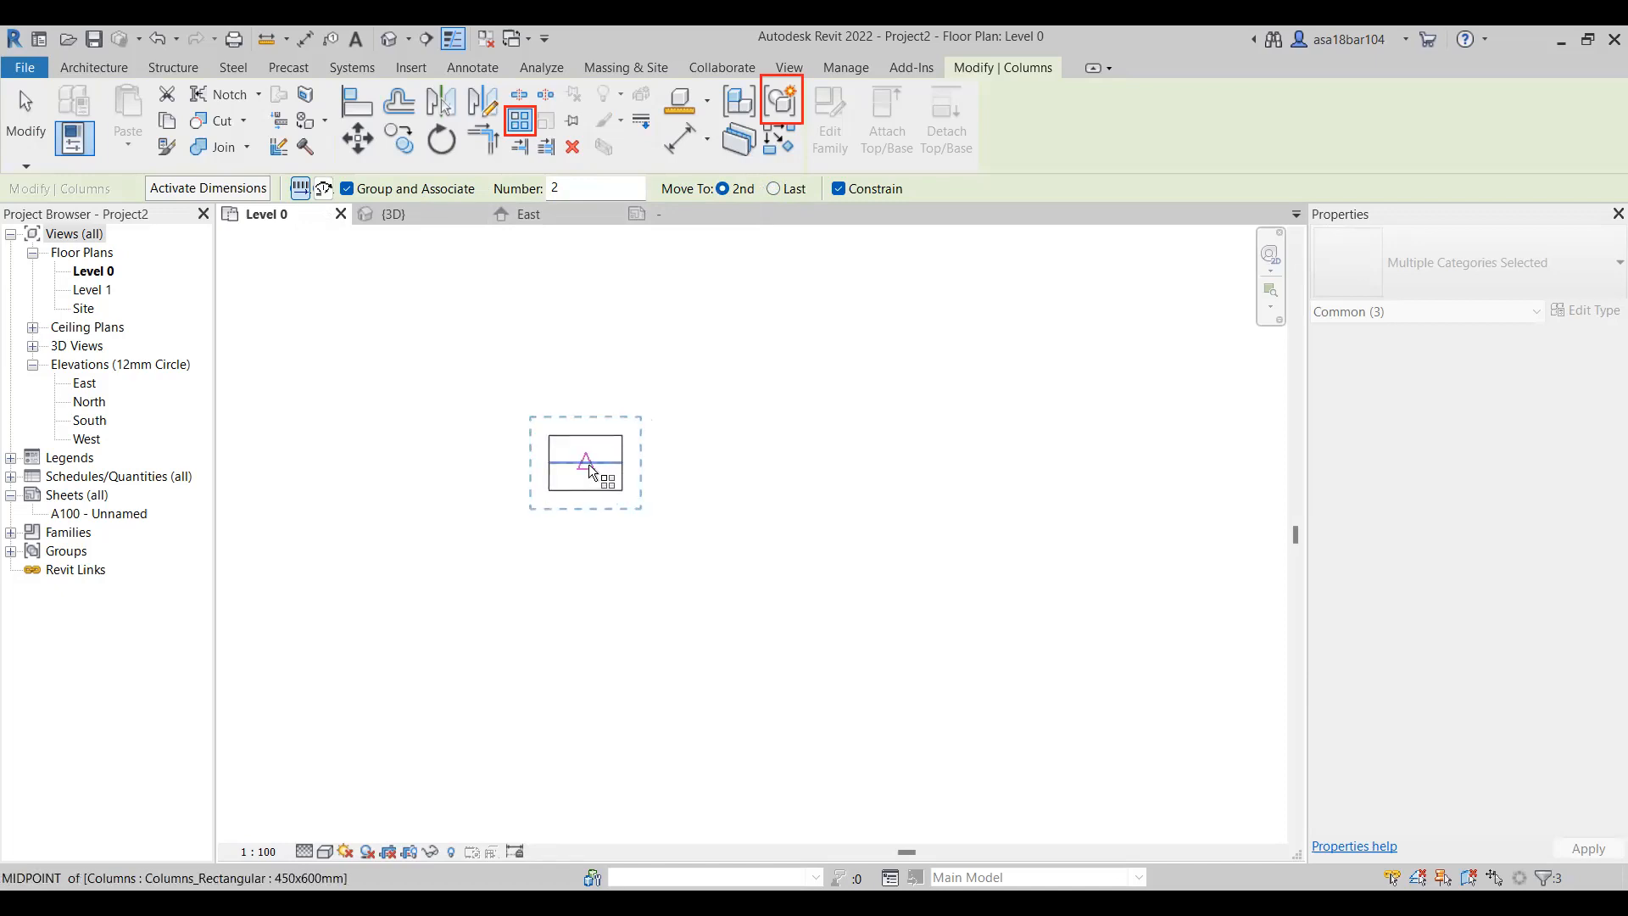
{"action": "left_click", "coordinate": [591, 472]}
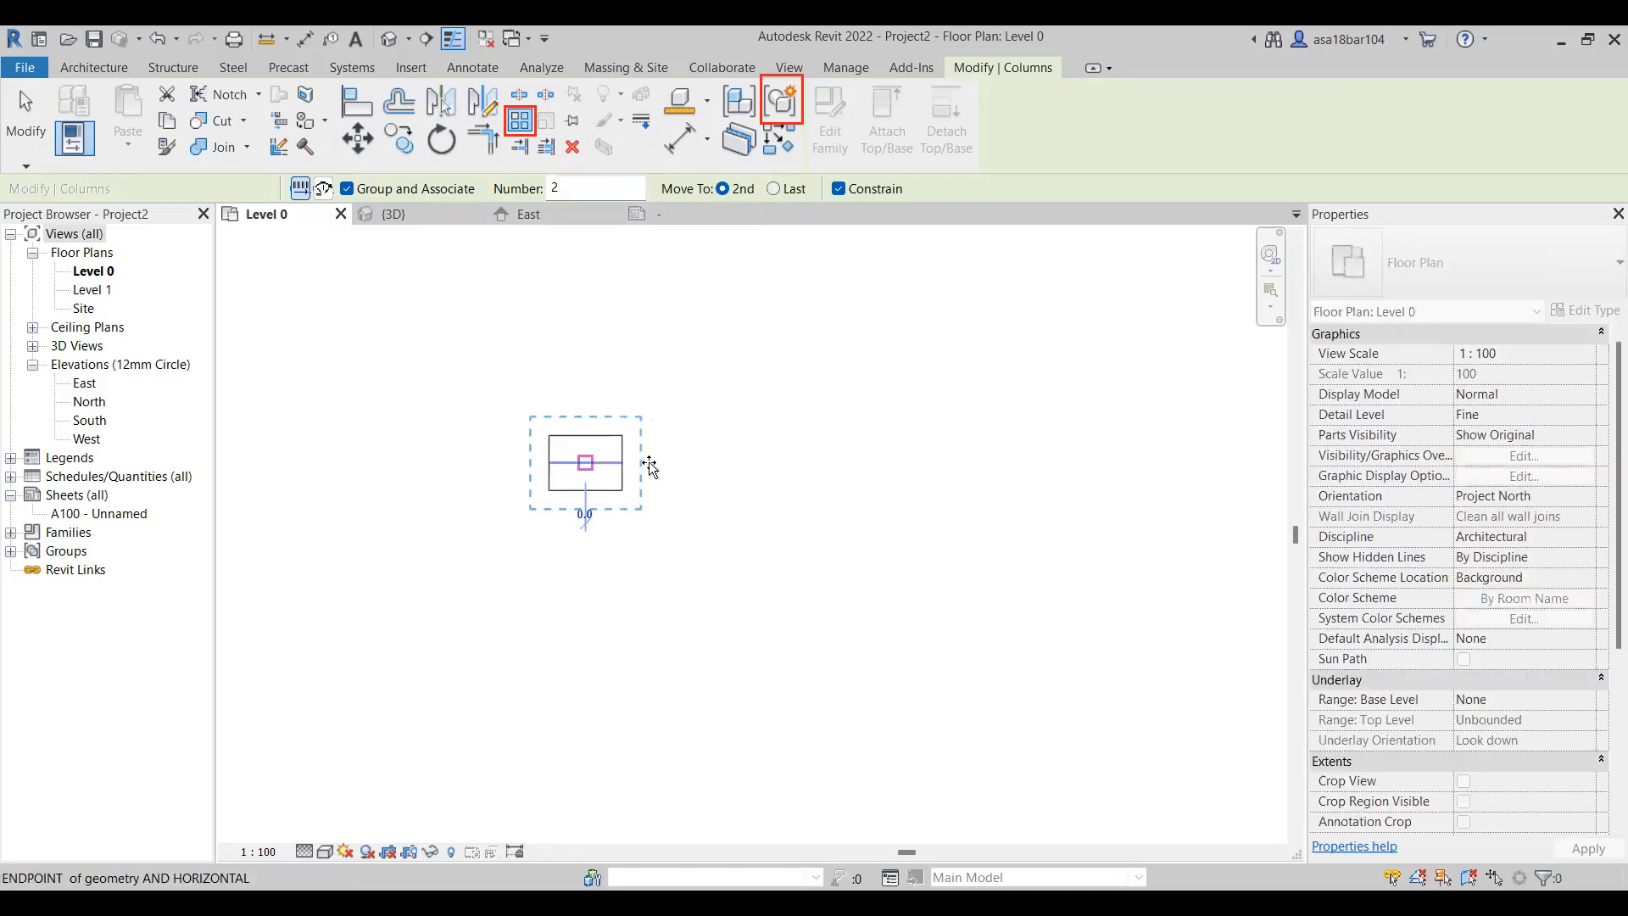
{"action": "left_click", "coordinate": [707, 465]}
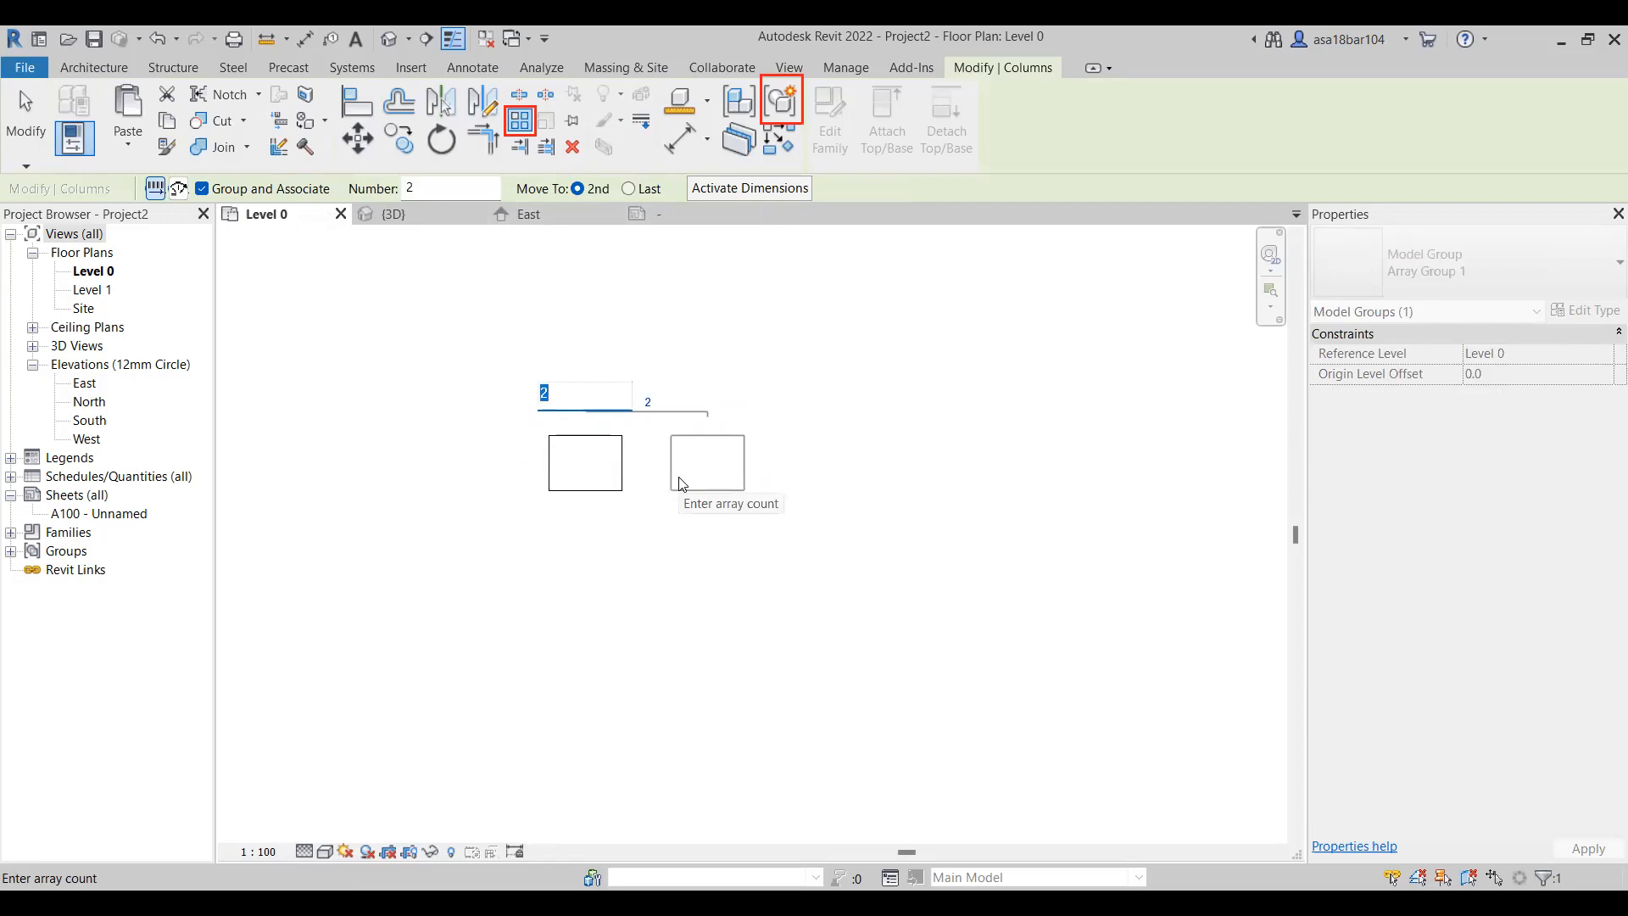
Set the column array count to 20 and check the full row of columns
{"action": "type", "text": "20"}
{"action": "key", "text": "Return"}
{"action": "scroll", "coordinate": [472, 447], "scroll_direction": "down", "scroll_amount": 3}
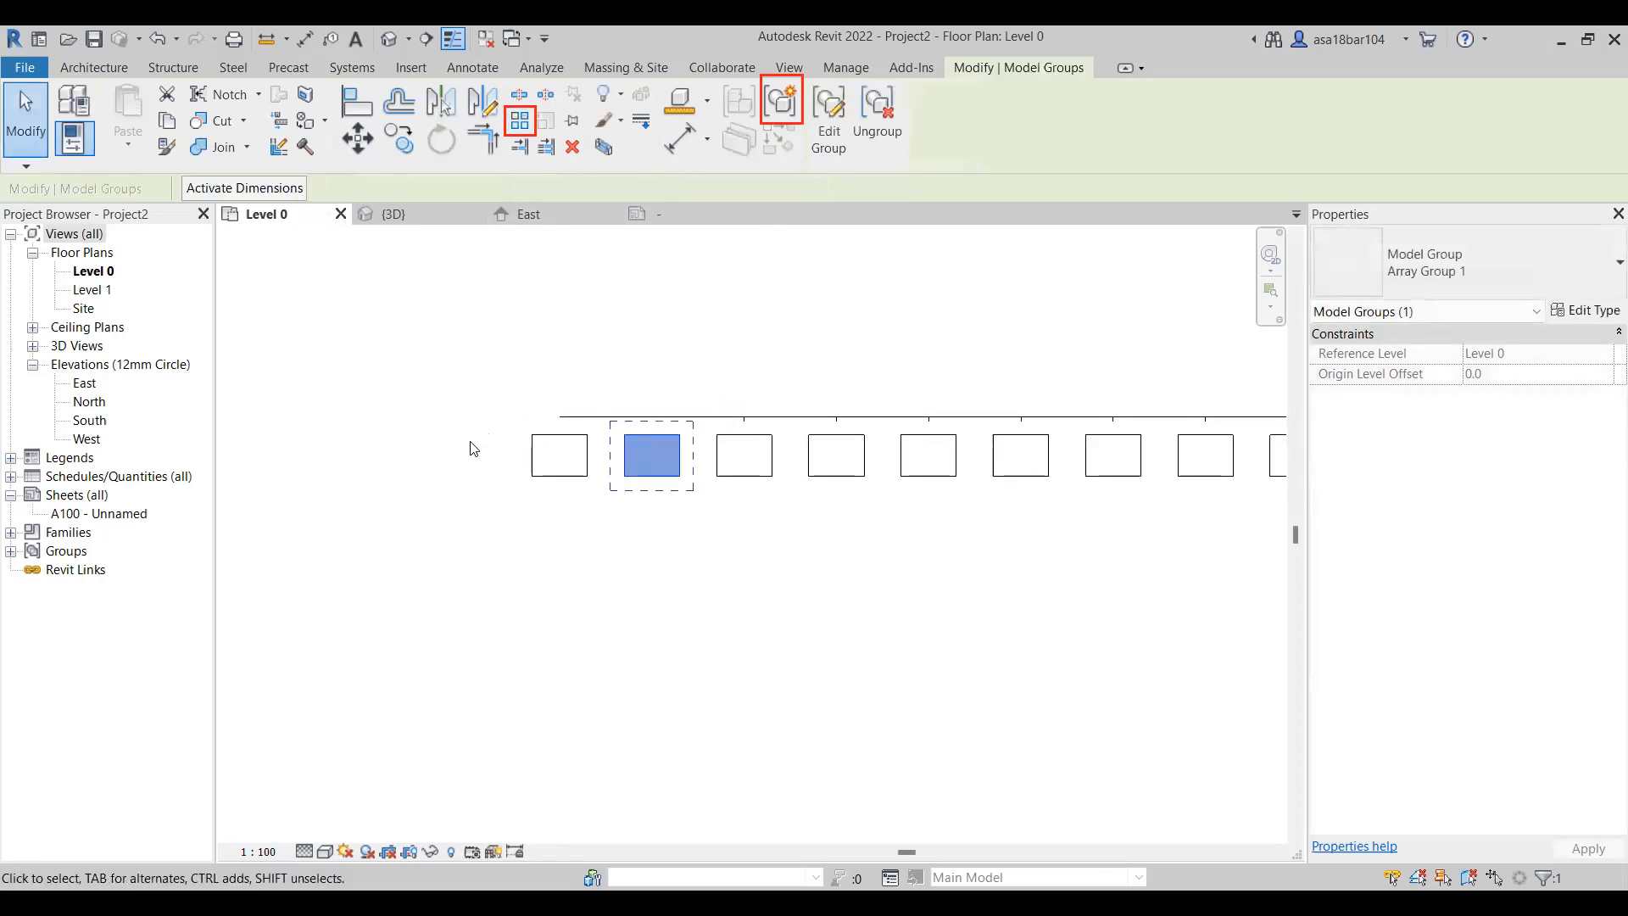
{"action": "scroll", "coordinate": [473, 455], "scroll_direction": "down", "scroll_amount": 2}
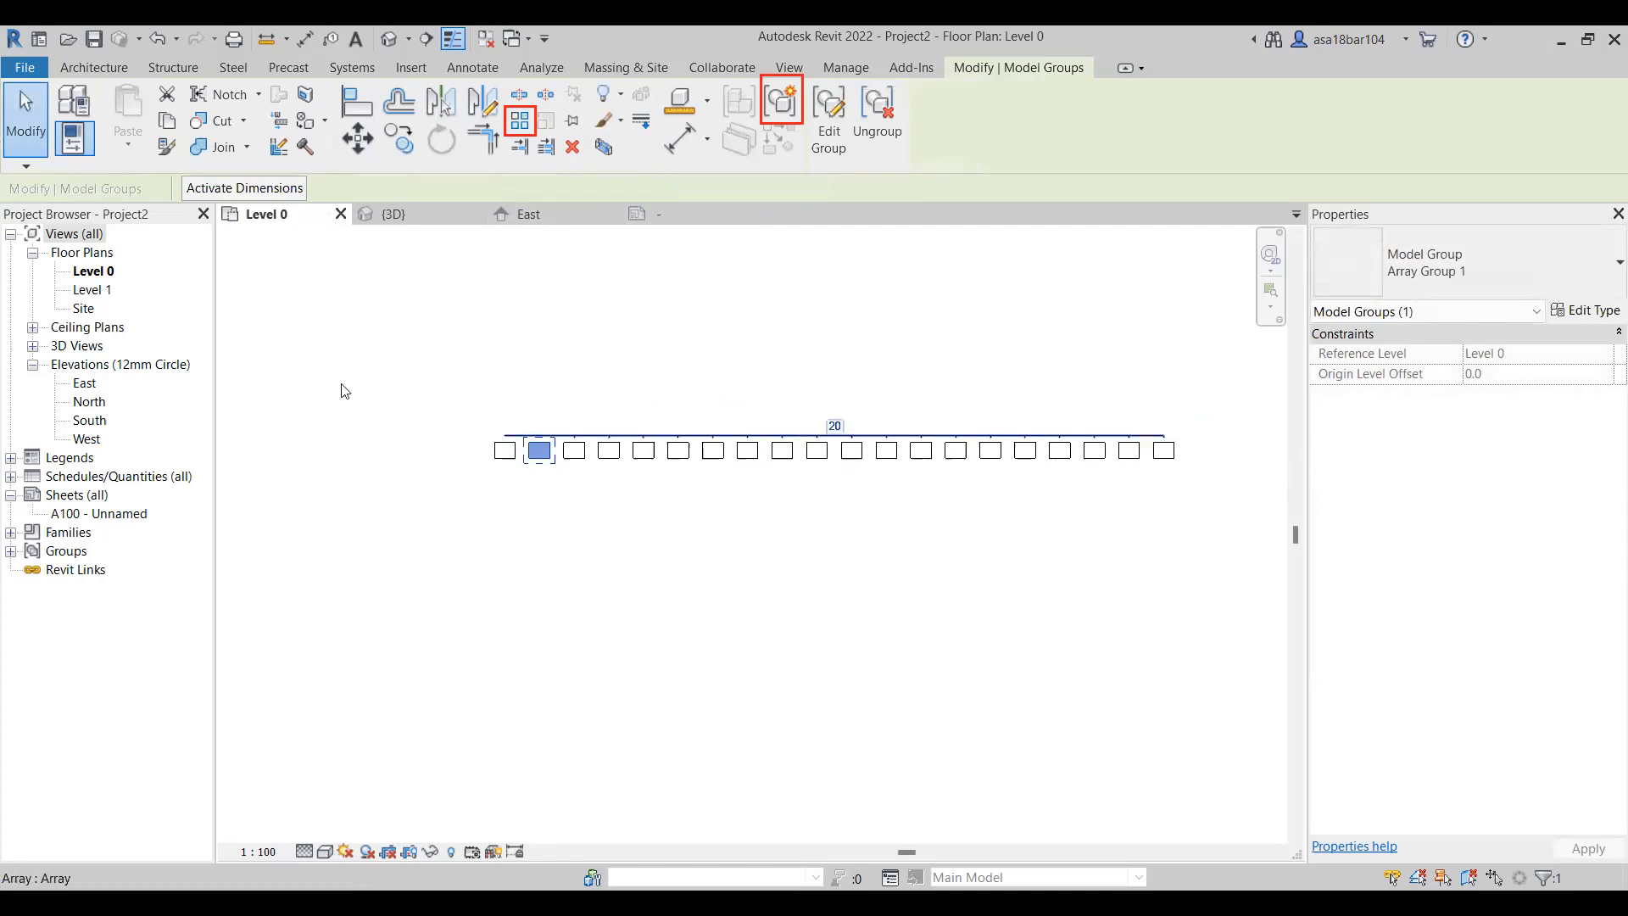
{"action": "scroll", "coordinate": [564, 474], "scroll_direction": "up", "scroll_amount": 4}
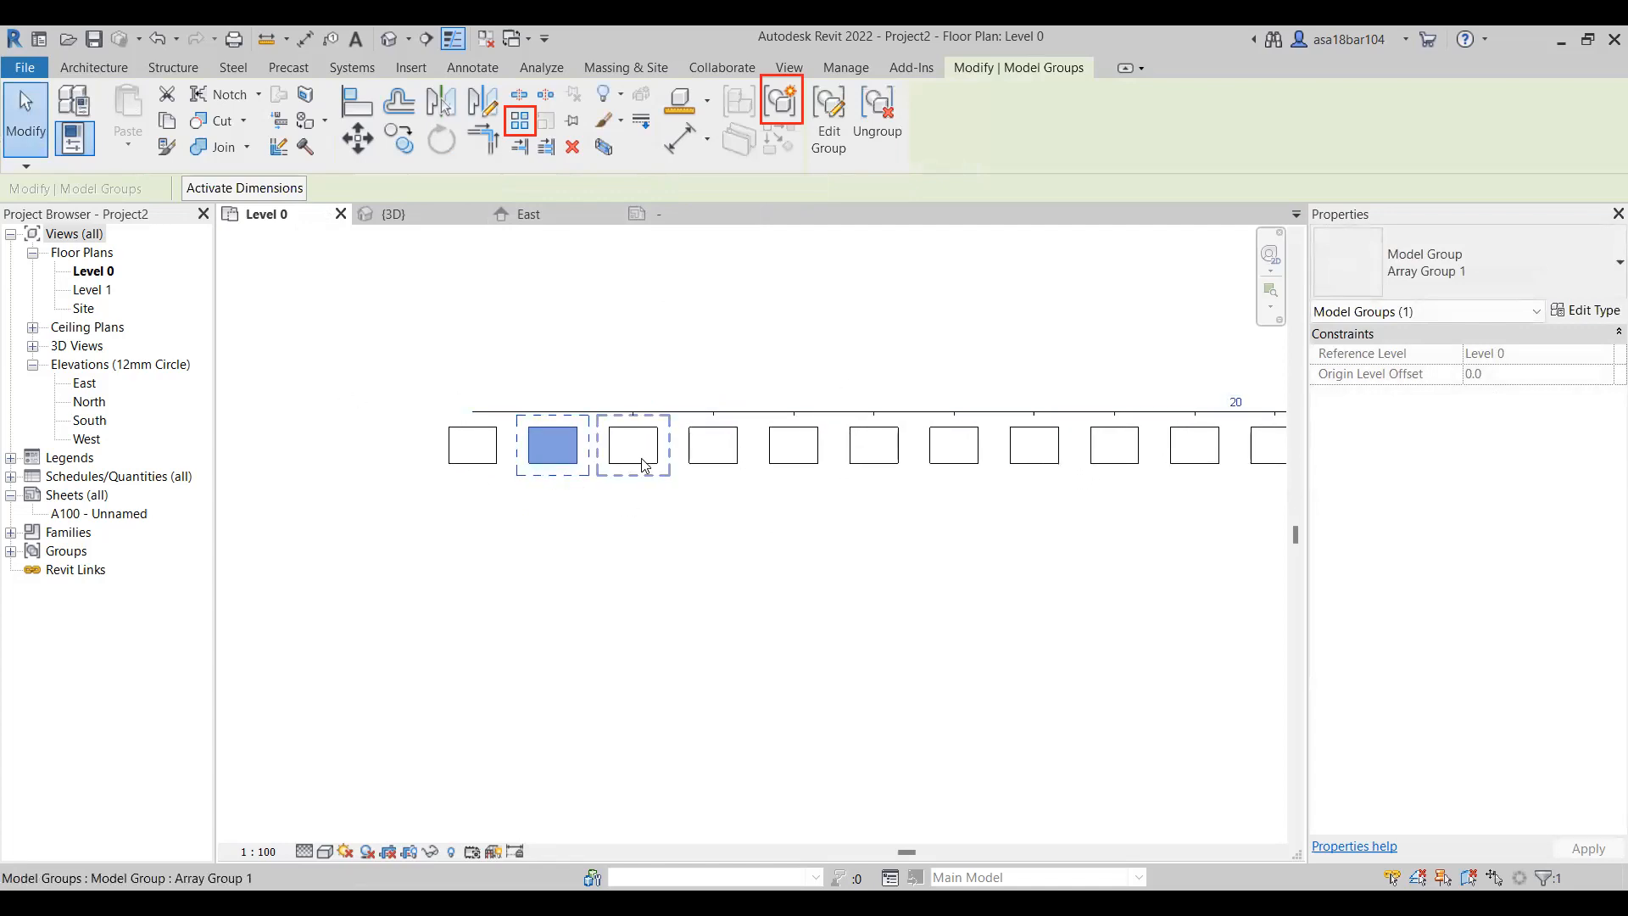
{"action": "scroll", "coordinate": [560, 437], "scroll_direction": "down", "scroll_amount": 2}
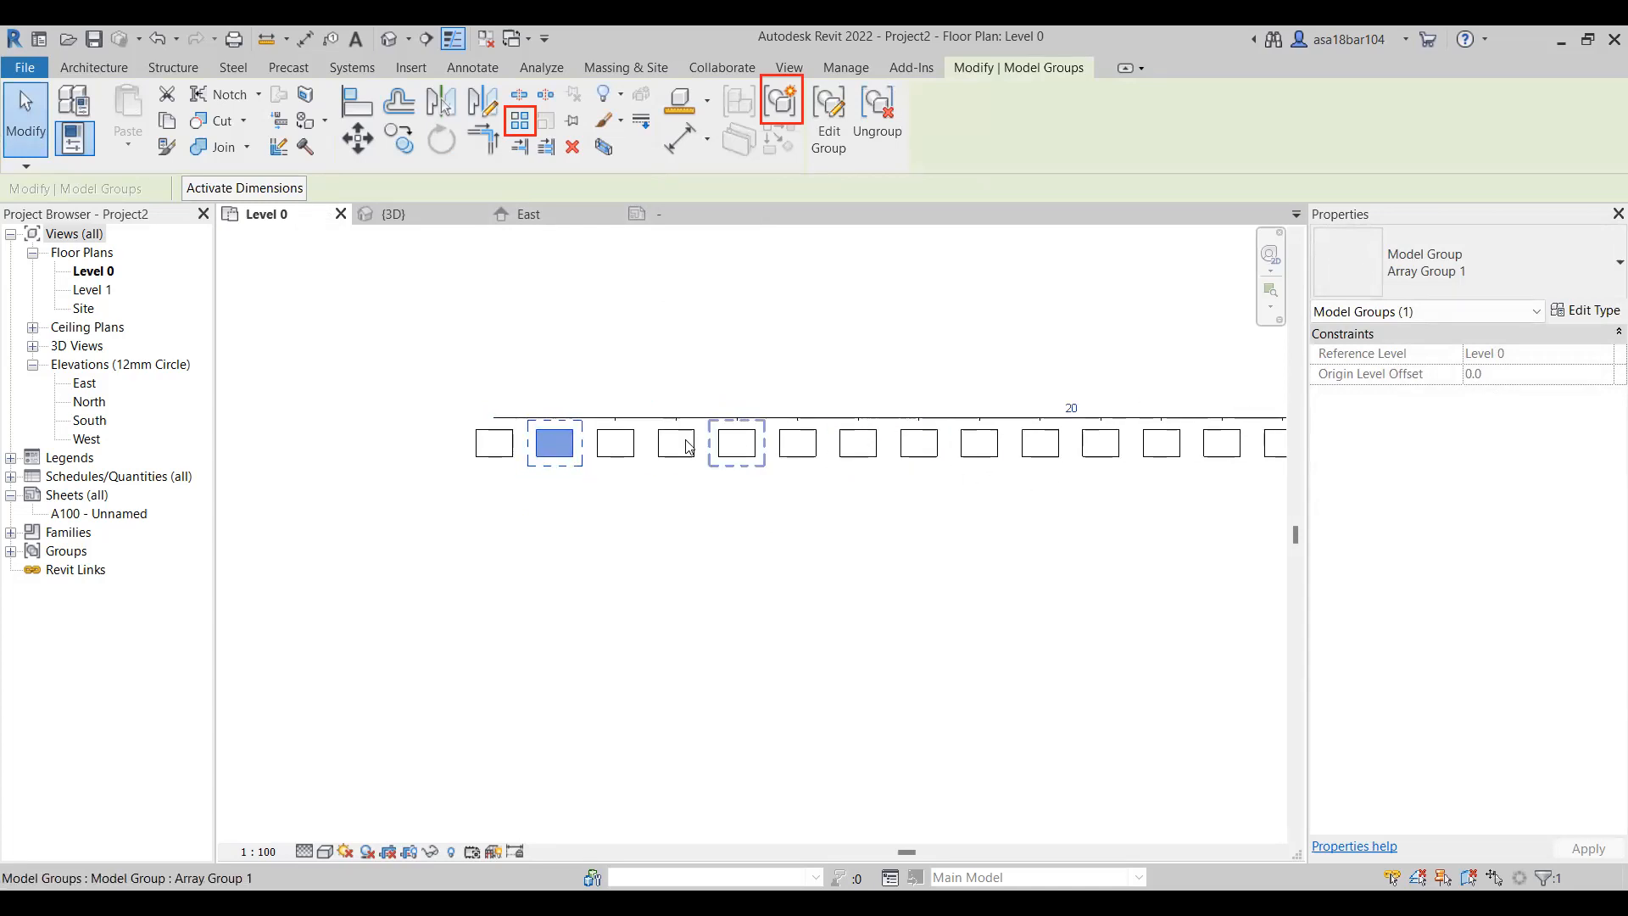
{"action": "scroll", "coordinate": [1076, 479], "scroll_direction": "down", "scroll_amount": 2}
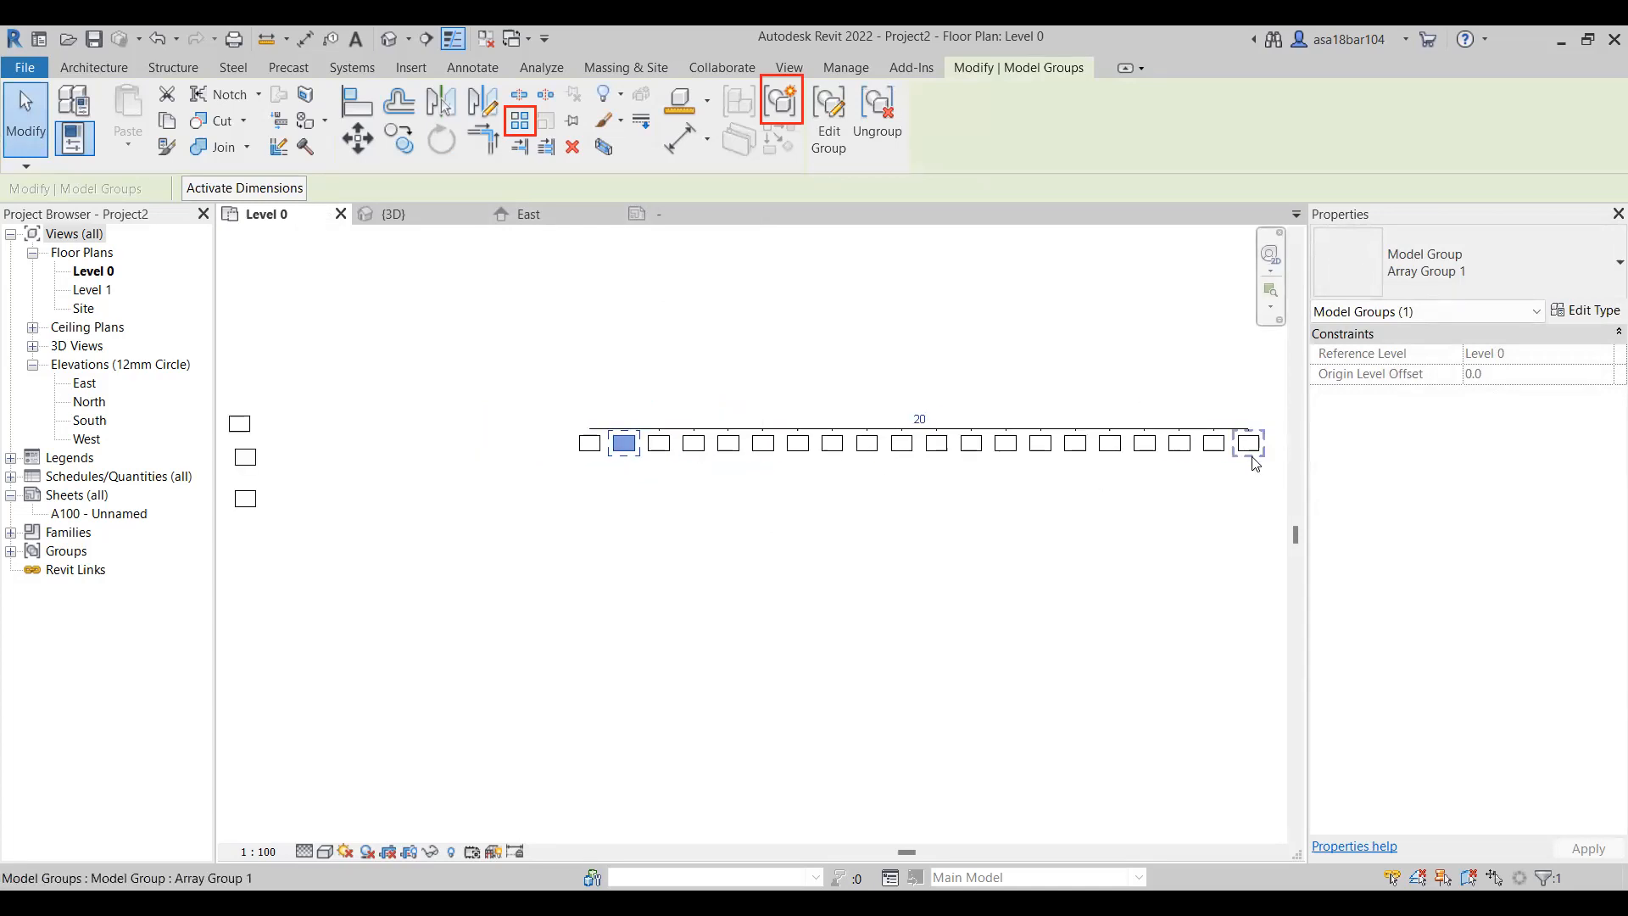
{"action": "left_click", "coordinate": [1195, 489]}
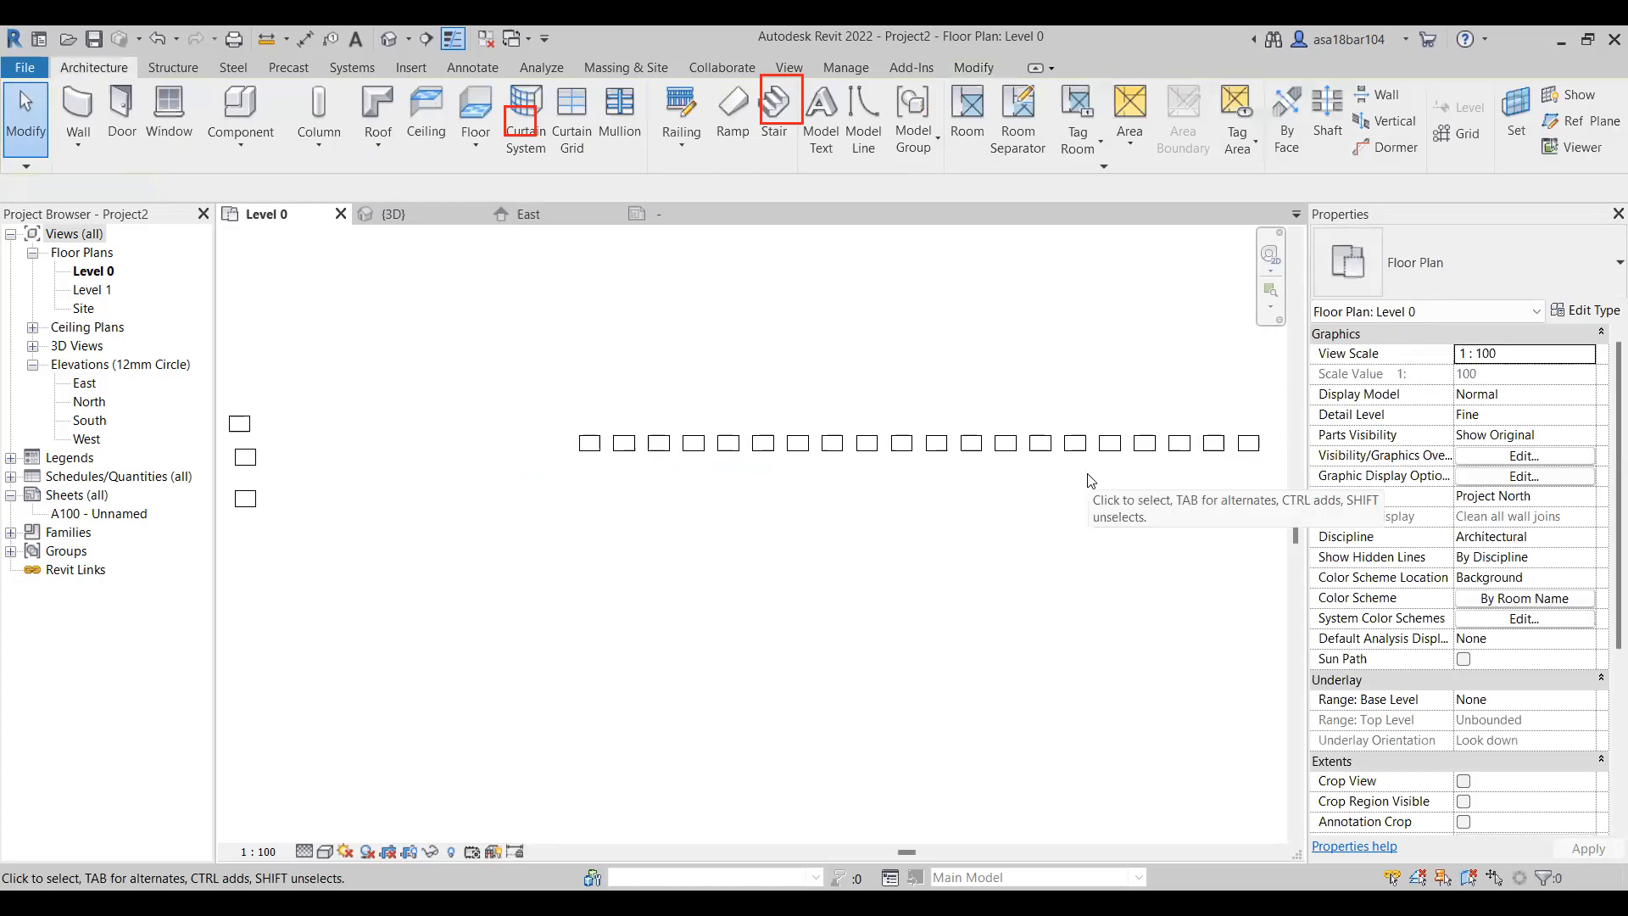
Place an aligned dimension between the centers of the first two columns, above the arrayed row
{"action": "left_click", "coordinate": [974, 67]}
{"action": "left_click", "coordinate": [683, 139]}
{"action": "scroll", "coordinate": [609, 407], "scroll_direction": "up", "scroll_amount": 5}
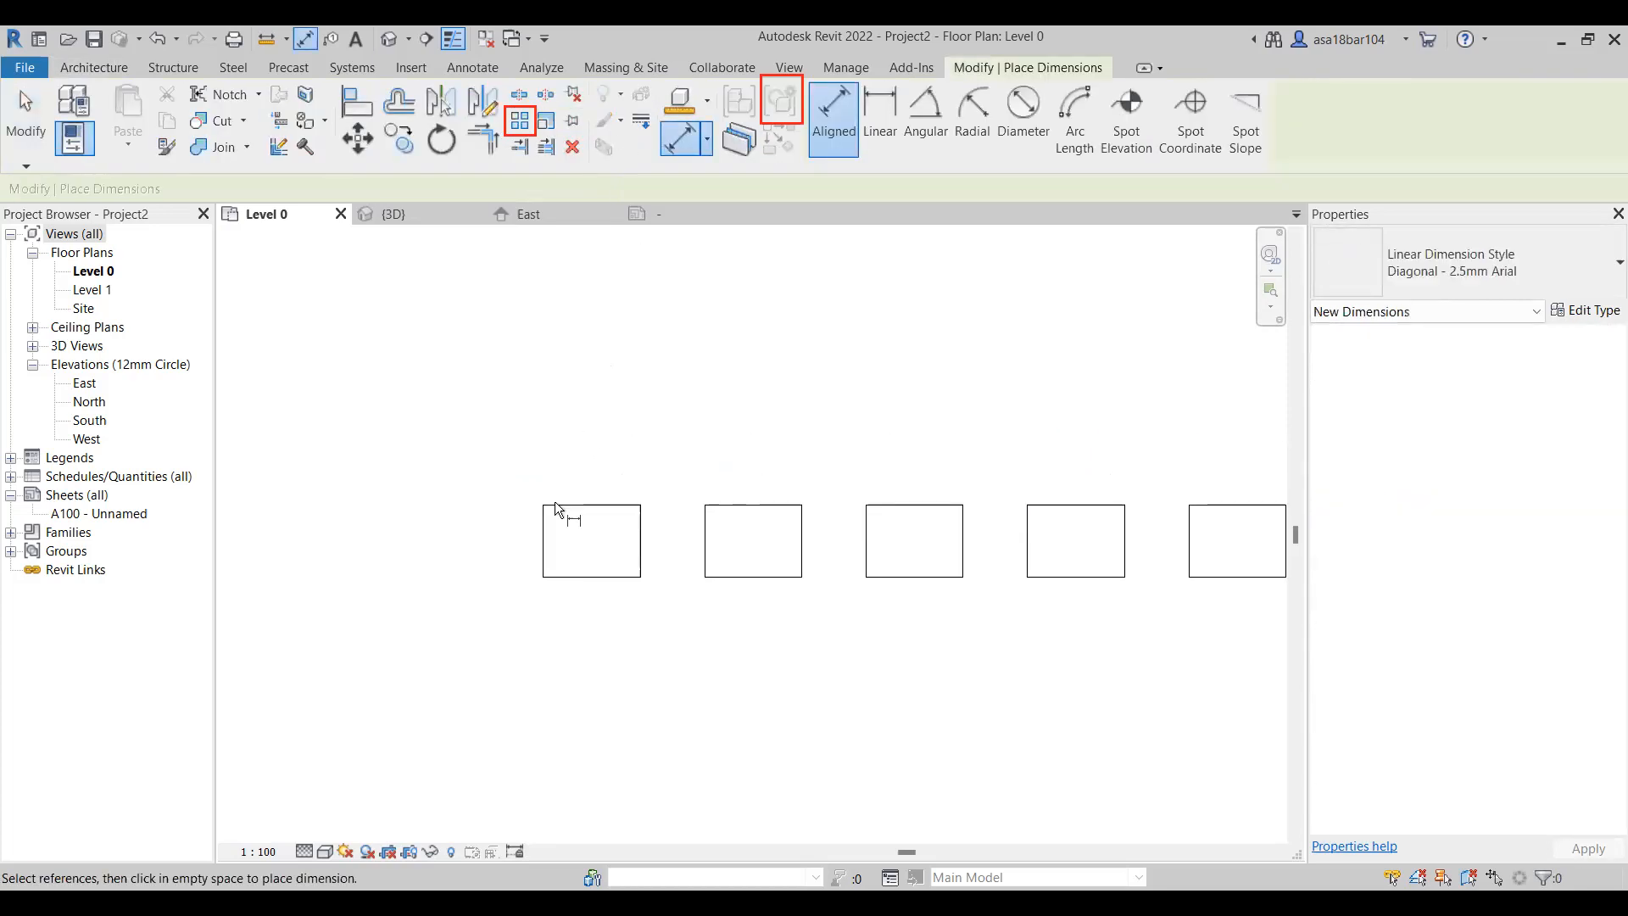
{"action": "left_click", "coordinate": [588, 536]}
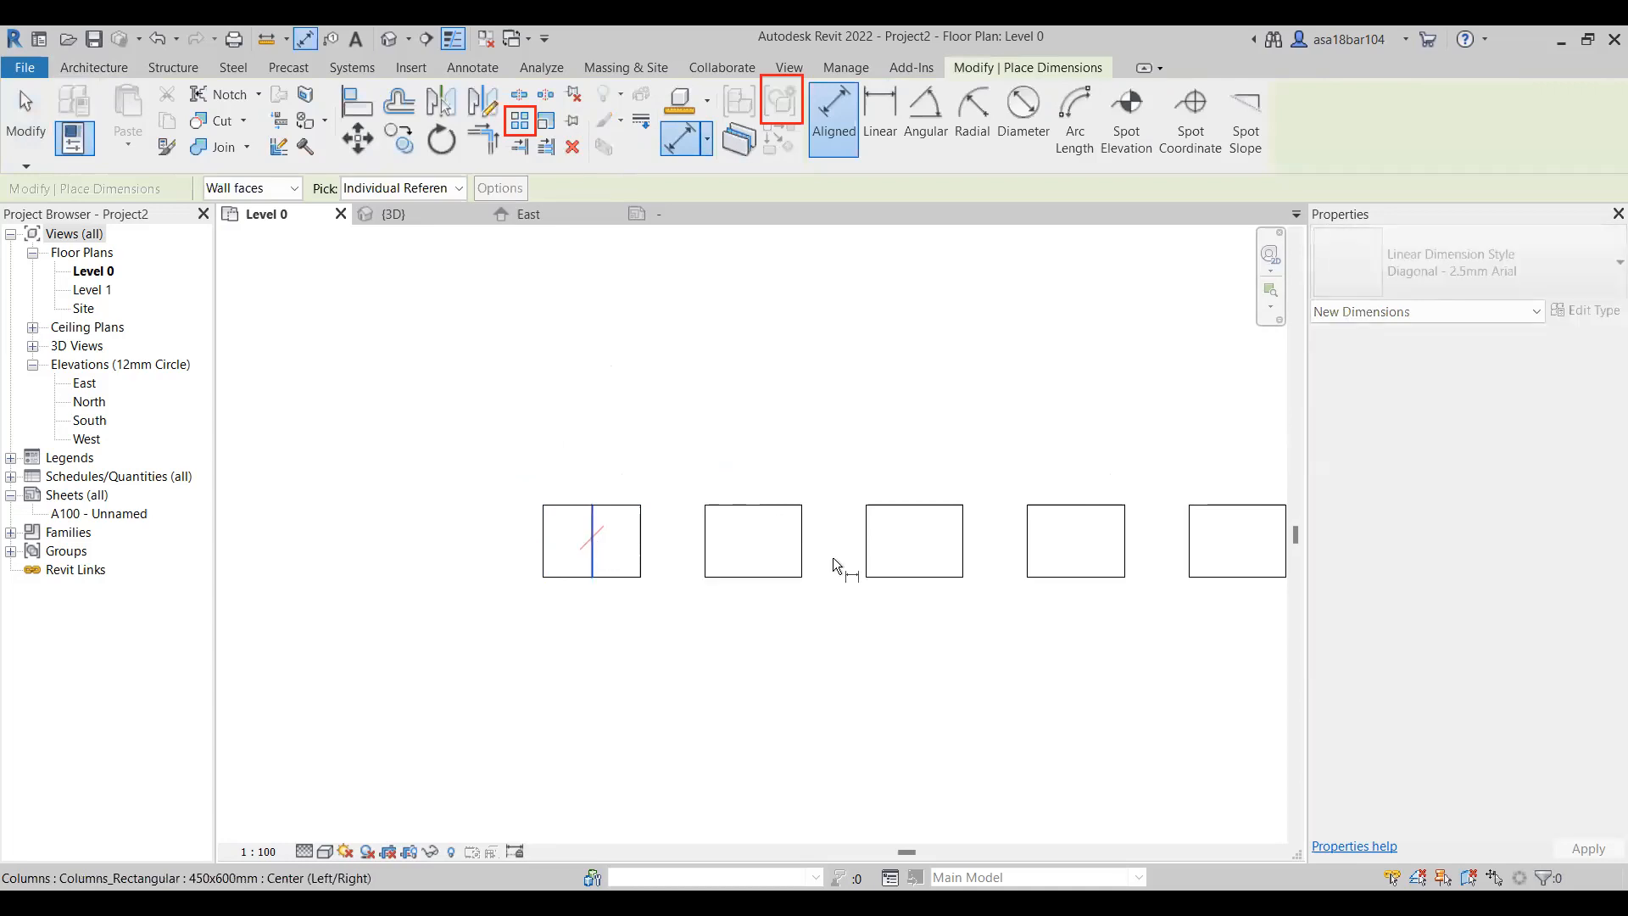
{"action": "left_click", "coordinate": [755, 539]}
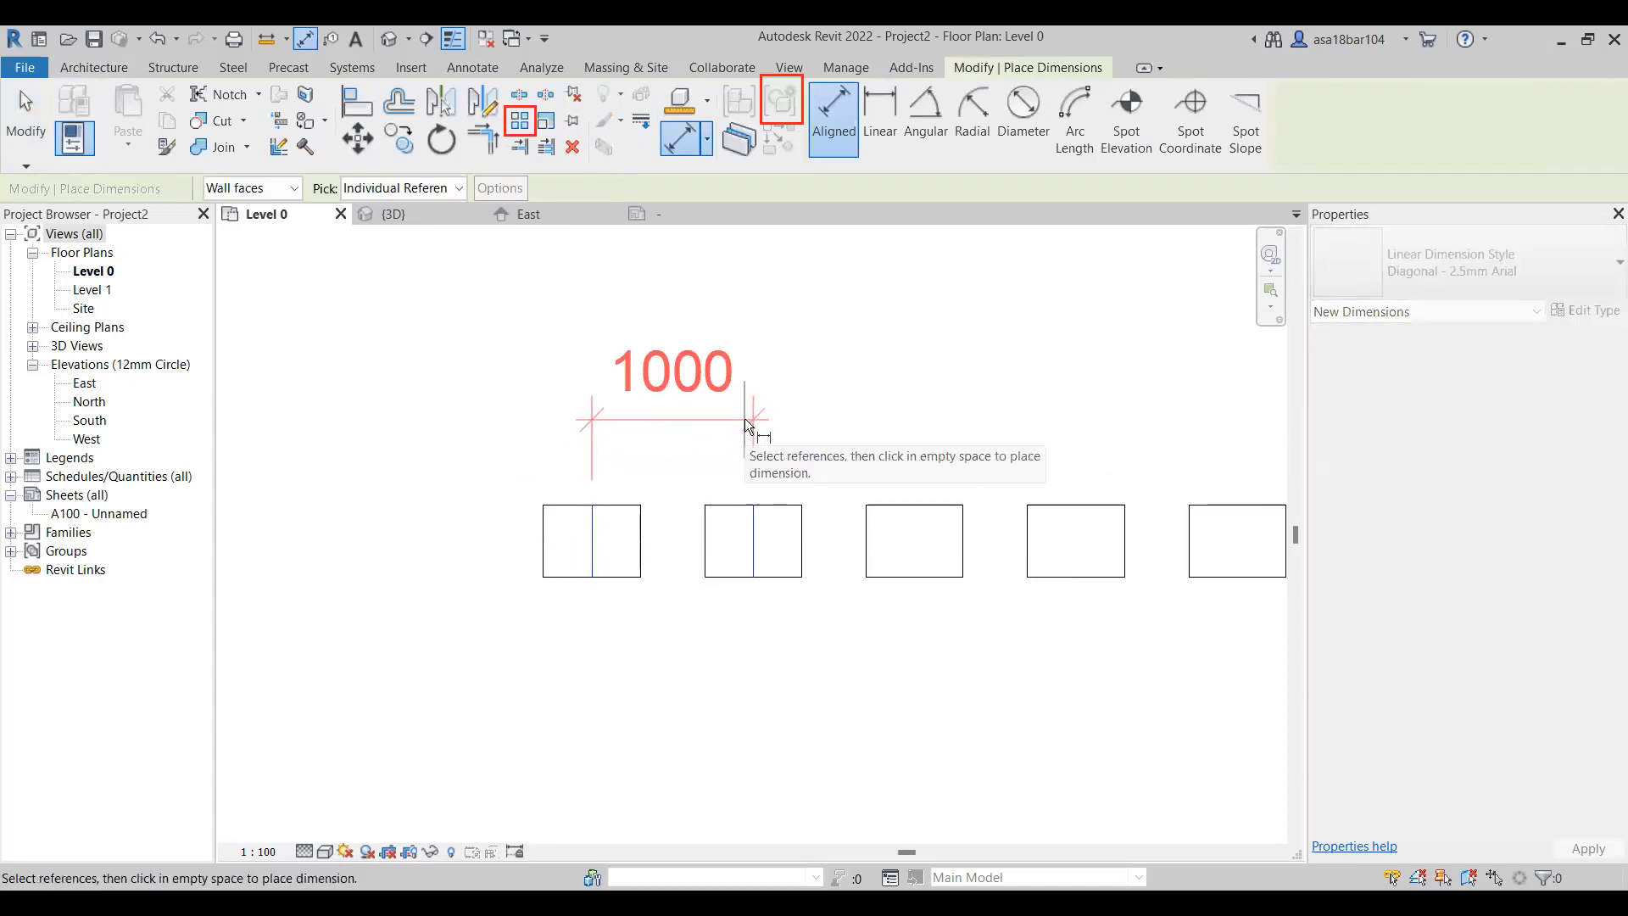
{"action": "left_click", "coordinate": [747, 419]}
Add an aligned dimension between the centers of the second and third columns, in line with the previous dimension
{"action": "left_click", "coordinate": [753, 542]}
{"action": "left_click", "coordinate": [914, 546]}
{"action": "left_click", "coordinate": [892, 427]}
{"action": "scroll", "coordinate": [523, 540], "scroll_direction": "down", "scroll_amount": 3}
{"action": "scroll", "coordinate": [248, 312], "scroll_direction": "down", "scroll_amount": 2}
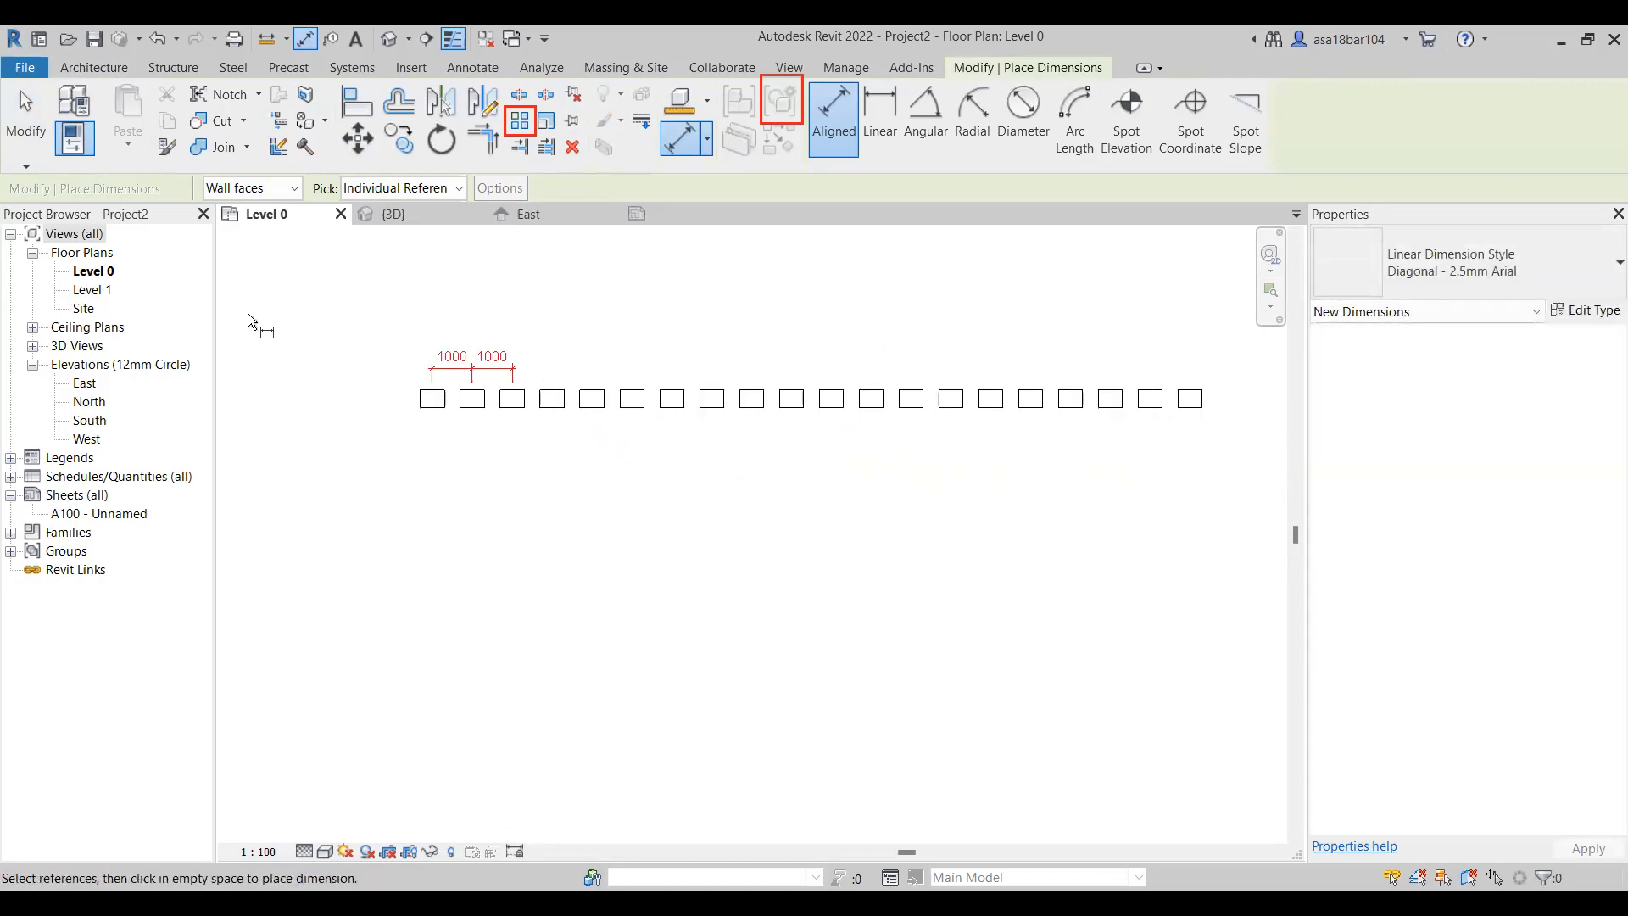
{"action": "key", "text": "Escape"}
{"action": "key", "text": "Escape"}
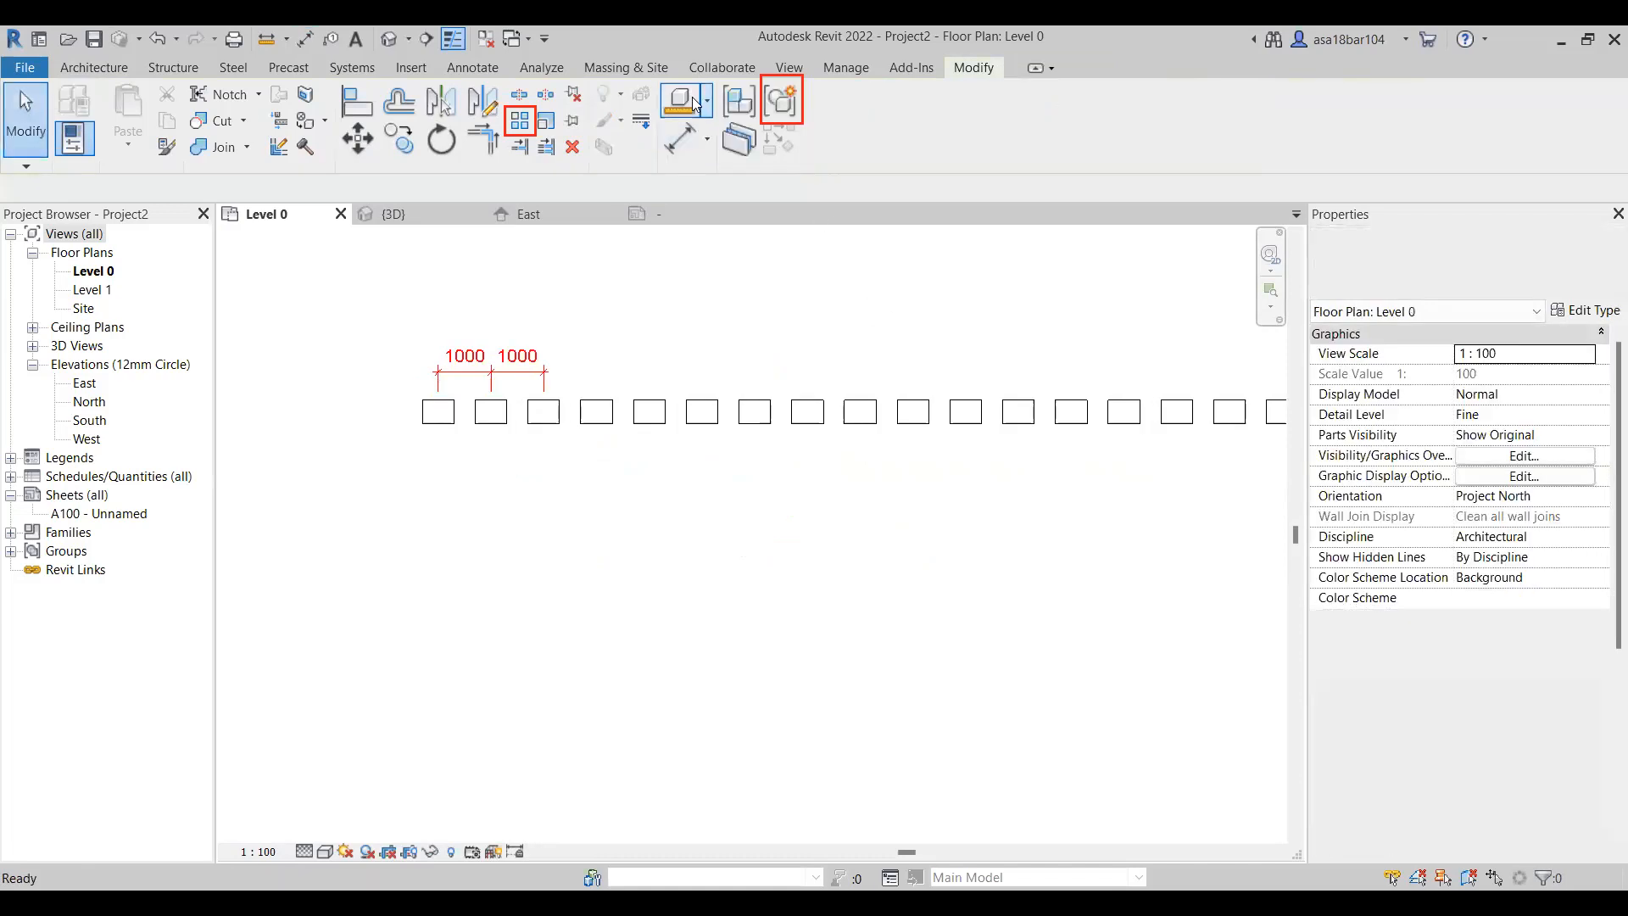
Move the lowest nearby loose column from the cluster to a spot directly below the row's first column
{"action": "scroll", "coordinate": [828, 582], "scroll_direction": "down", "scroll_amount": 2}
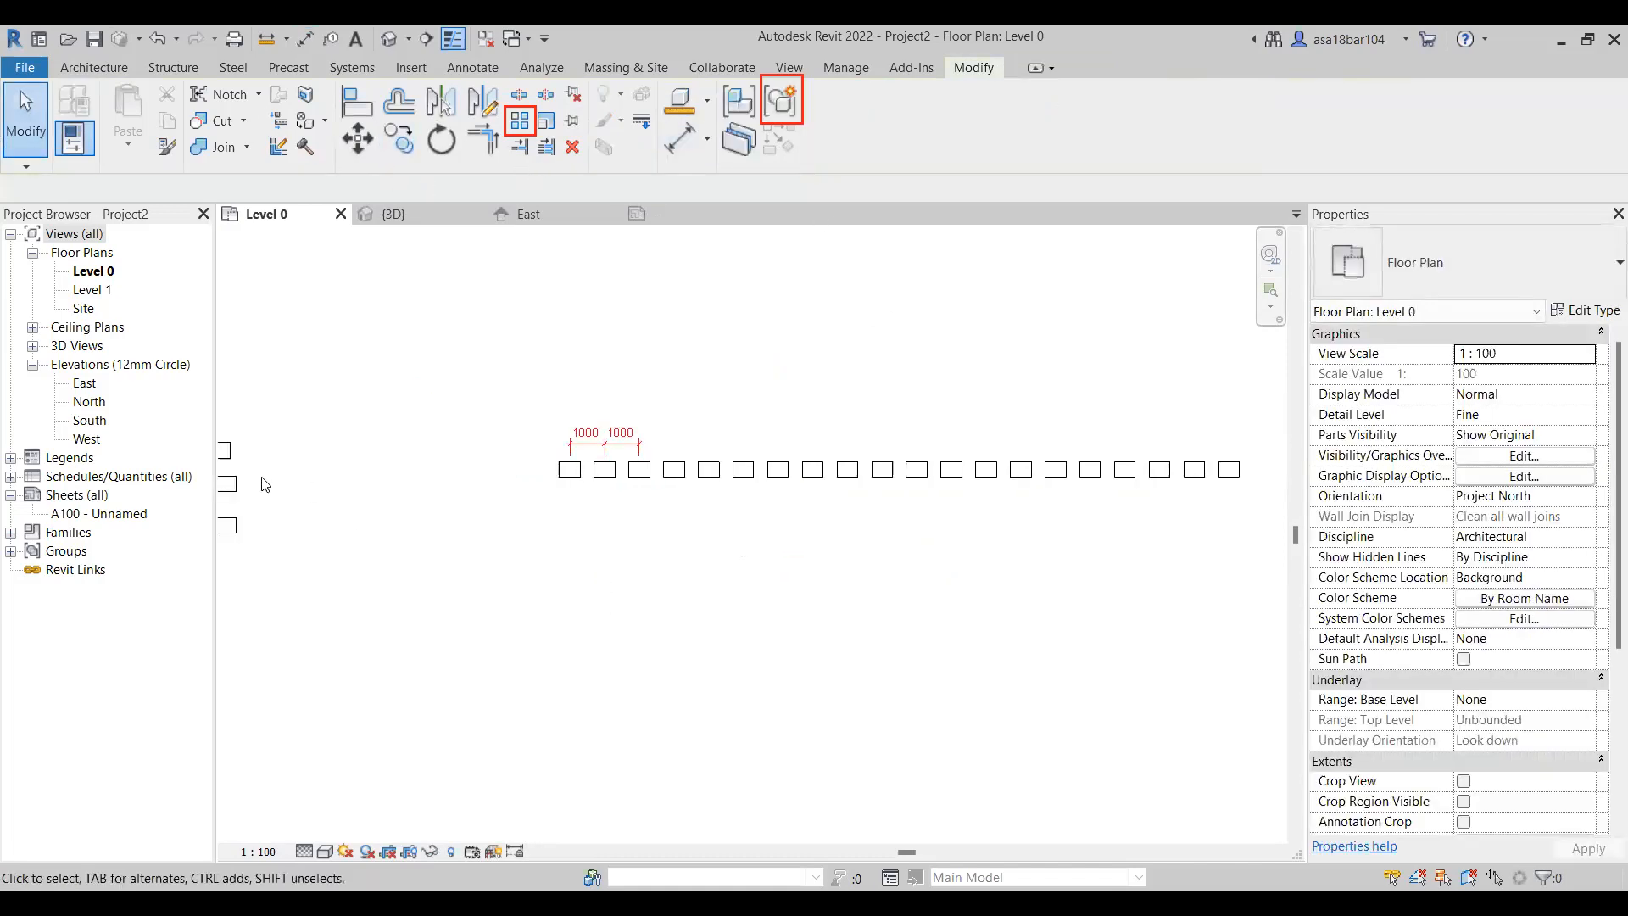
{"action": "left_click", "coordinate": [228, 526]}
{"action": "left_click_drag", "start_coordinate": [227, 526], "coordinate": [568, 547]}
{"action": "scroll", "coordinate": [527, 566], "scroll_direction": "up", "scroll_amount": 1}
Array this column linearly with Group and Associate, Constrain and Move To Last, placing the last column horizontally about 17000 mm away
{"action": "left_click", "coordinate": [520, 120]}
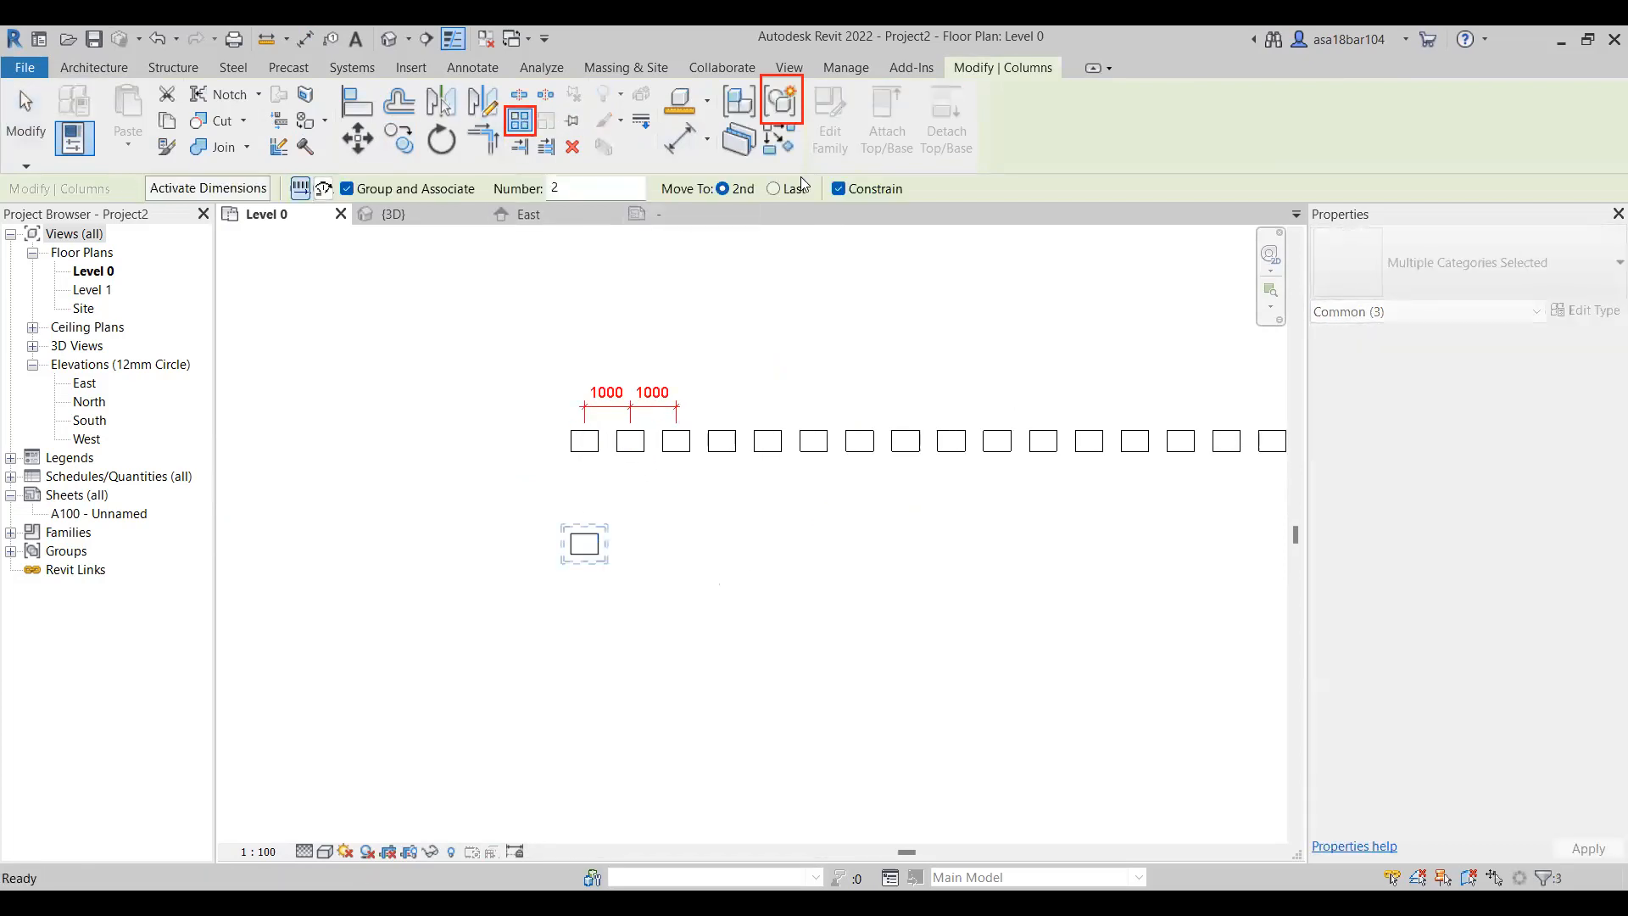
{"action": "left_click", "coordinate": [774, 190]}
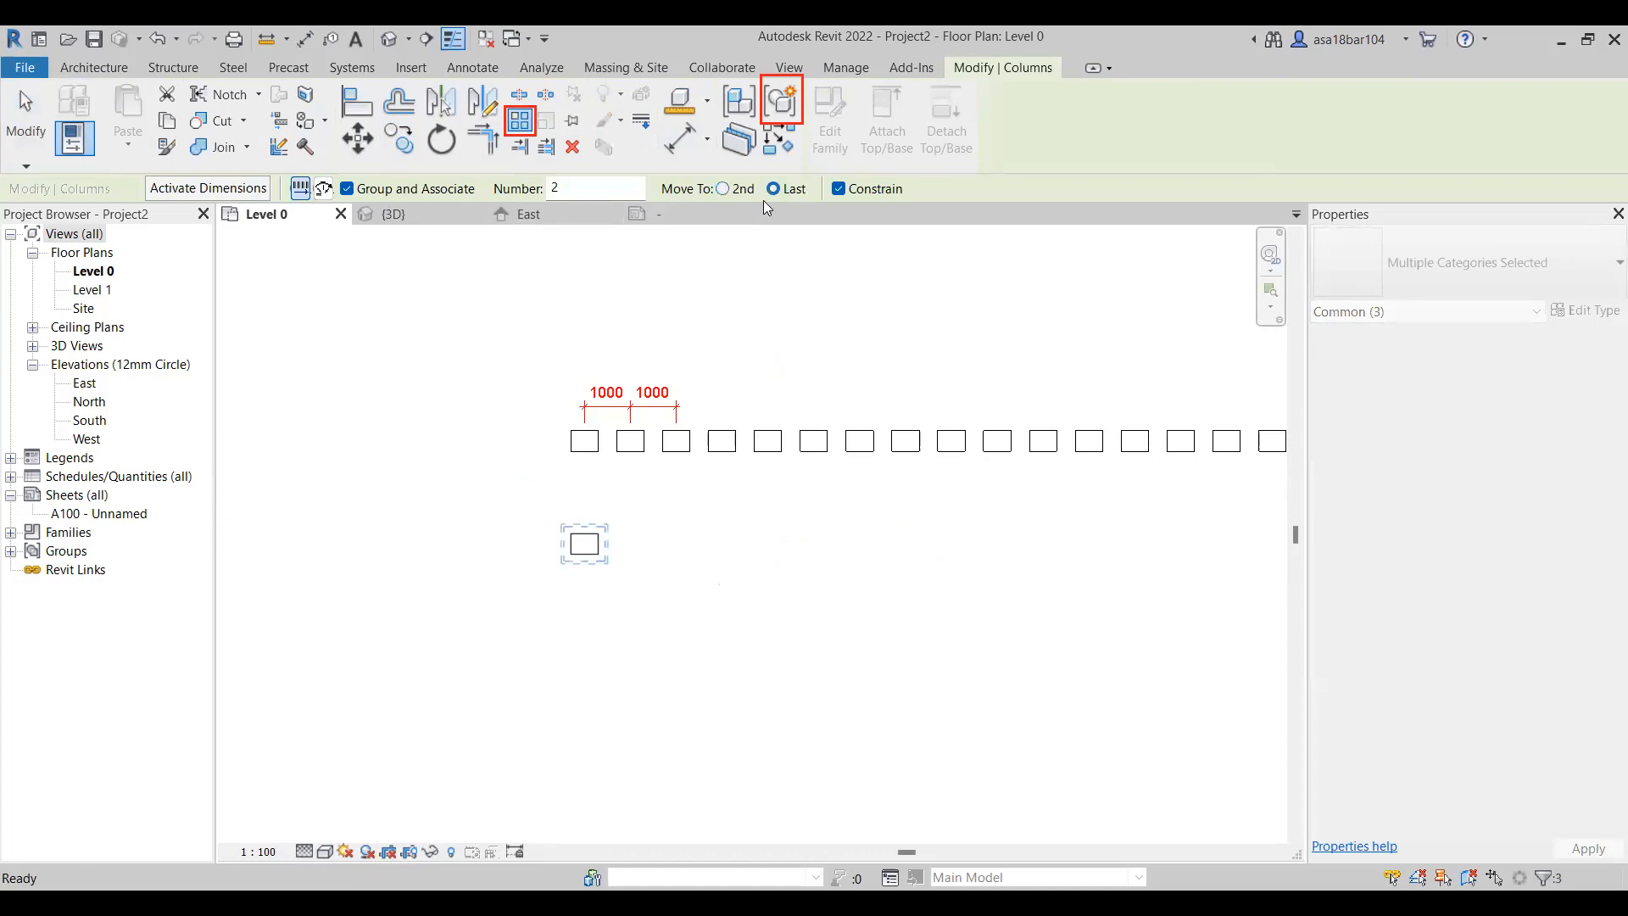
{"action": "scroll", "coordinate": [574, 547], "scroll_direction": "up", "scroll_amount": 1}
{"action": "left_click", "coordinate": [573, 544]}
{"action": "scroll", "coordinate": [573, 544], "scroll_direction": "down", "scroll_amount": 3}
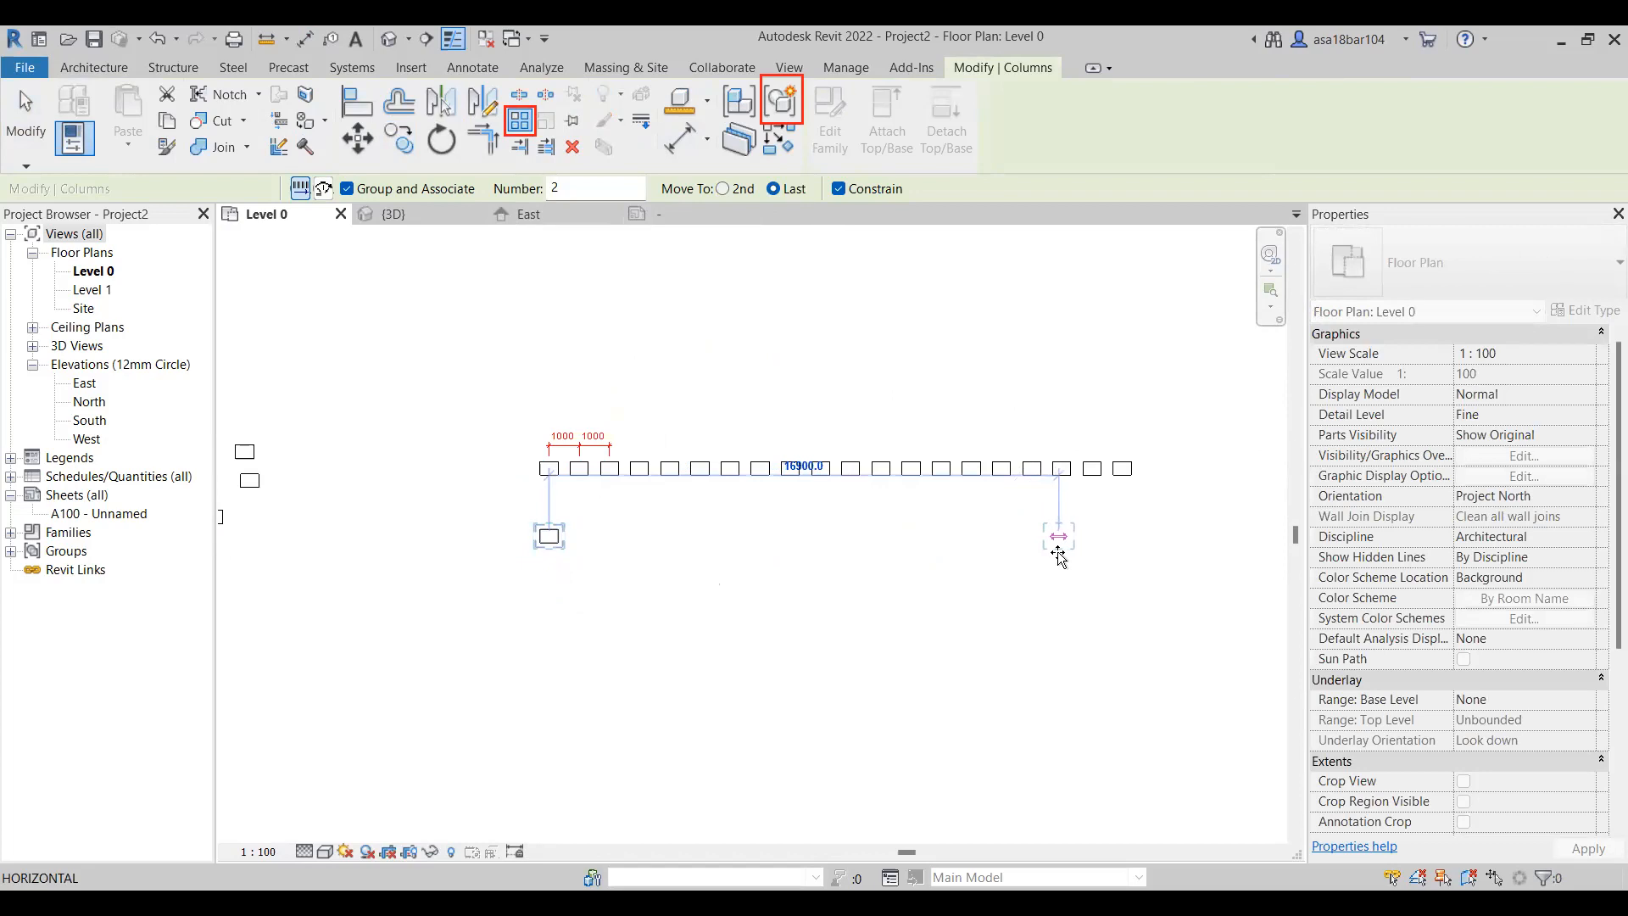
{"action": "left_click", "coordinate": [1065, 558]}
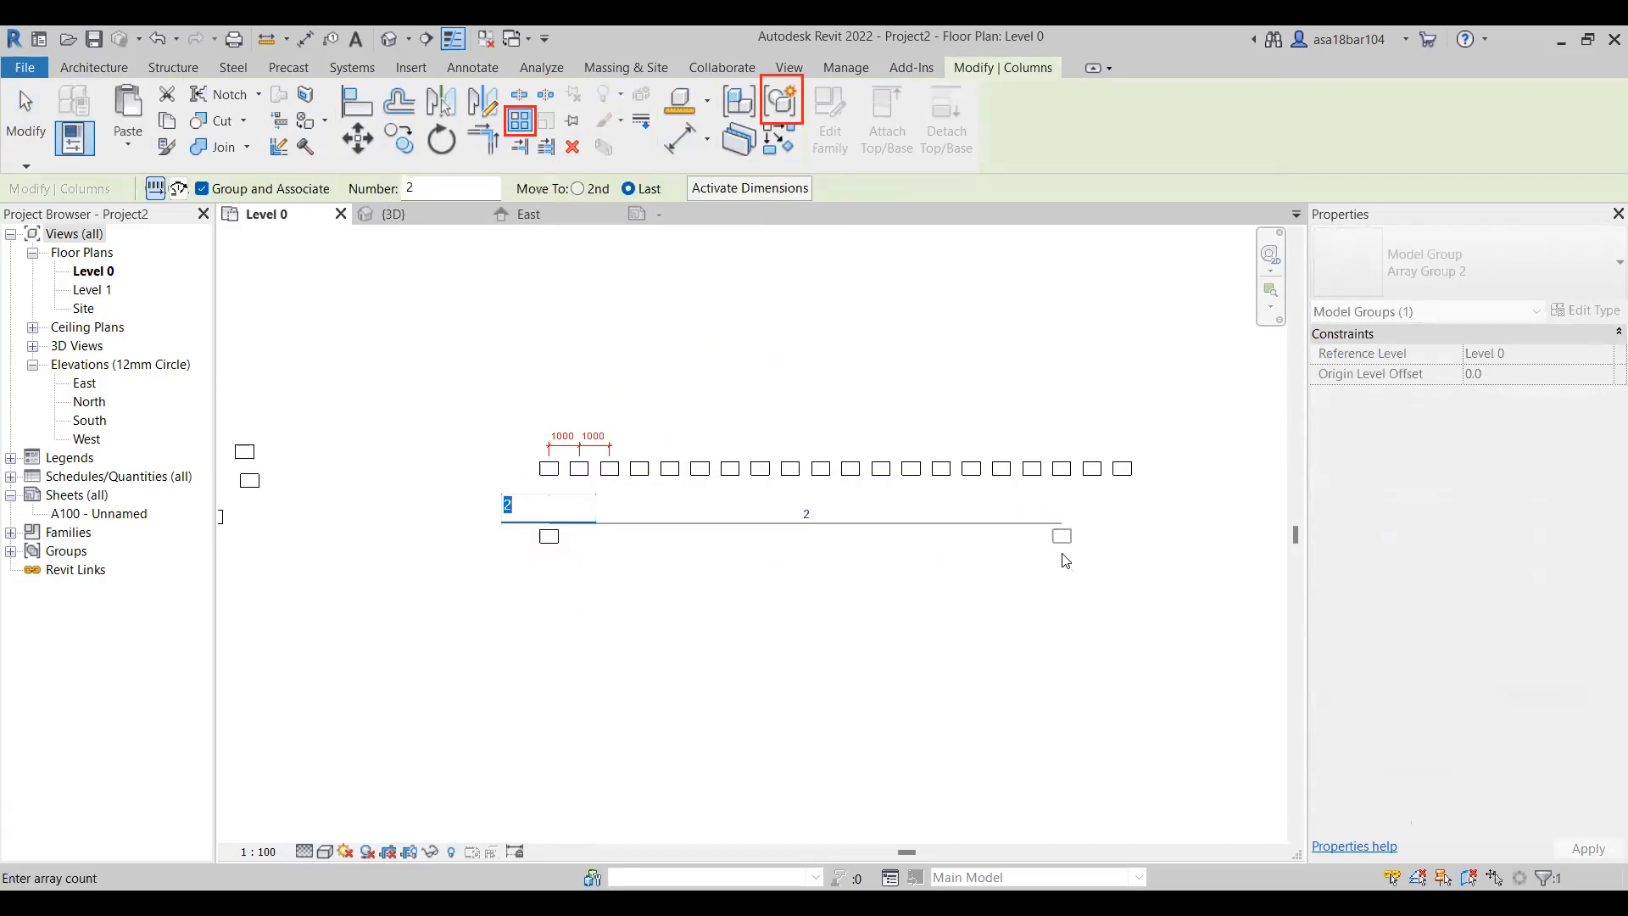
Set the new column array's count to 25 and deselect it
{"action": "type", "text": "25"}
{"action": "key", "text": "Return"}
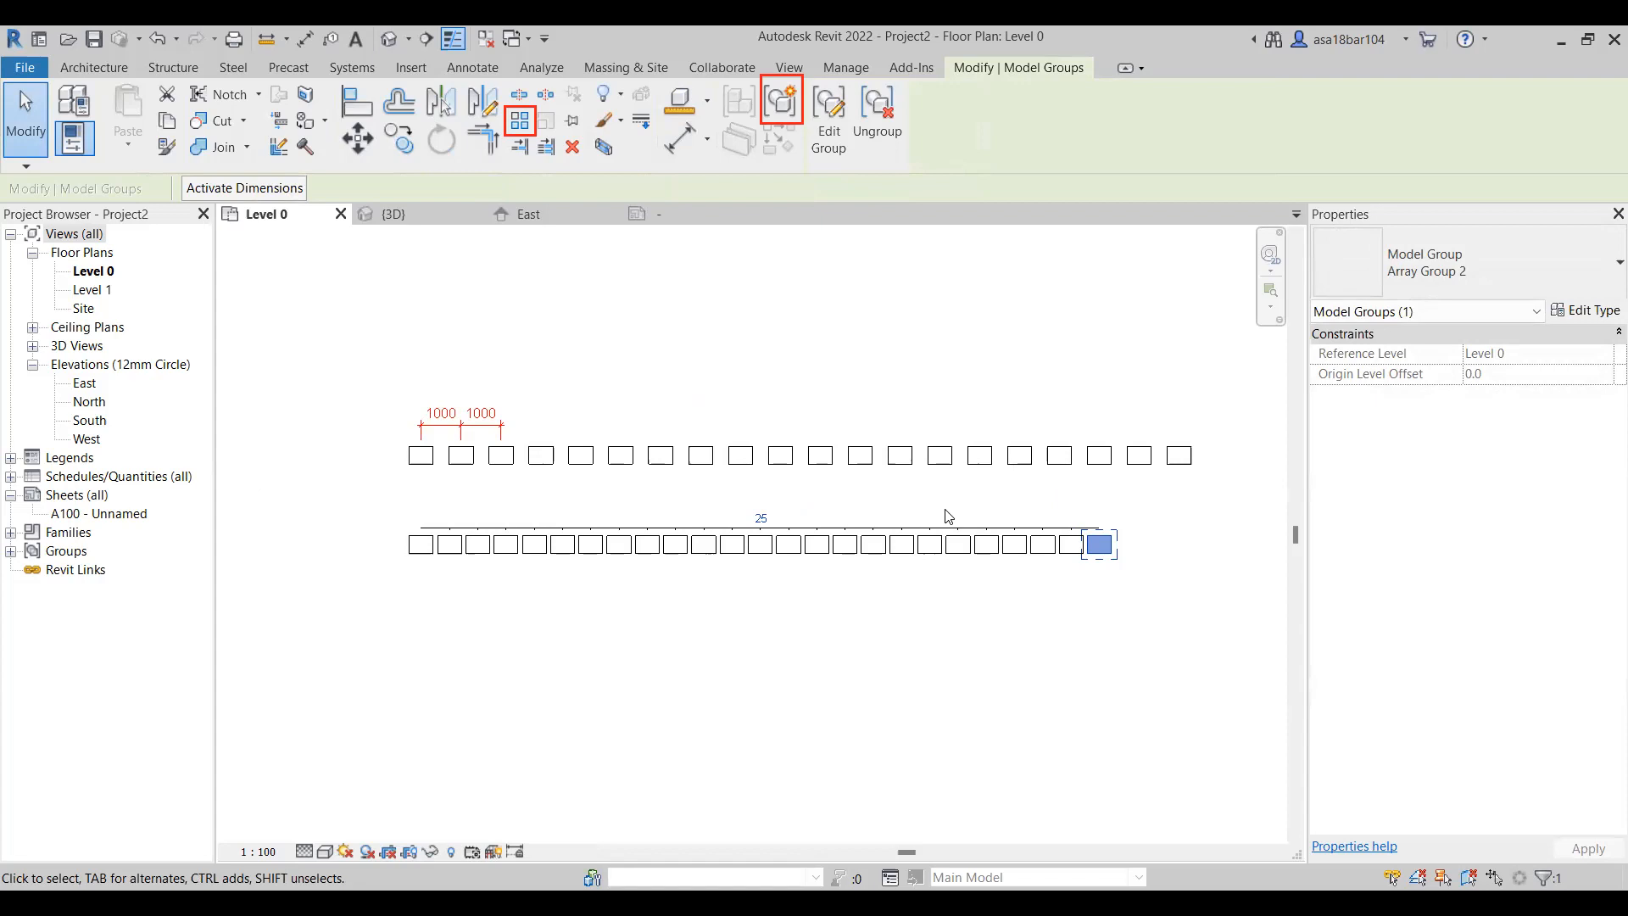
{"action": "left_click", "coordinate": [551, 727]}
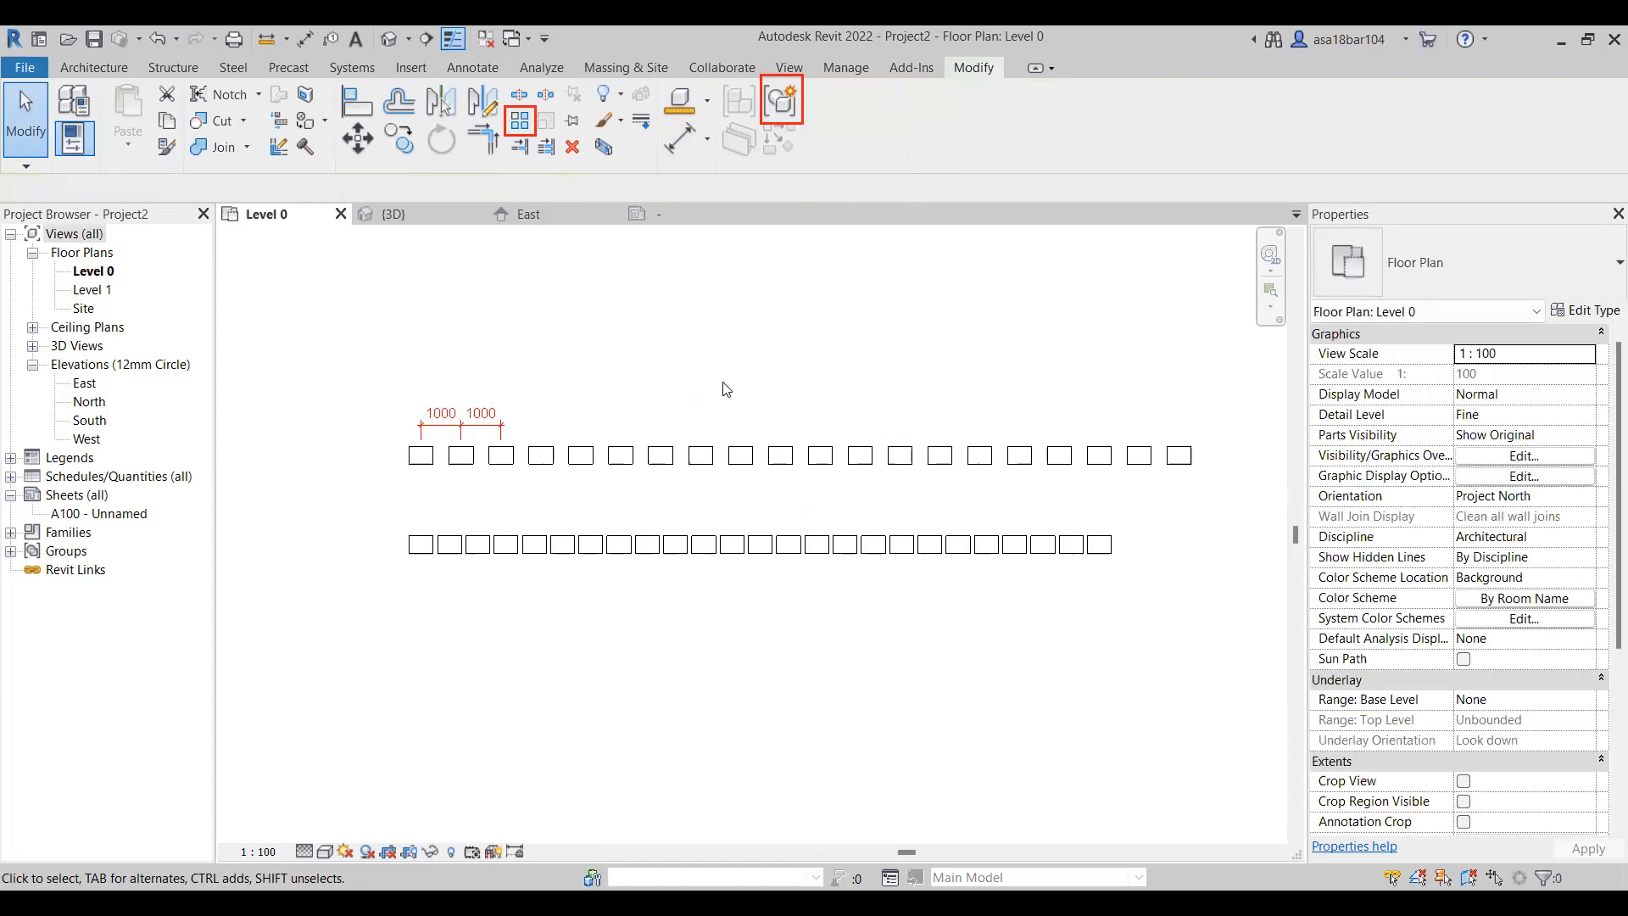
Place an aligned dimension between the centers of the lower row's first and last columns, above that row
{"action": "left_click", "coordinate": [683, 142]}
{"action": "scroll", "coordinate": [405, 536], "scroll_direction": "up", "scroll_amount": 2}
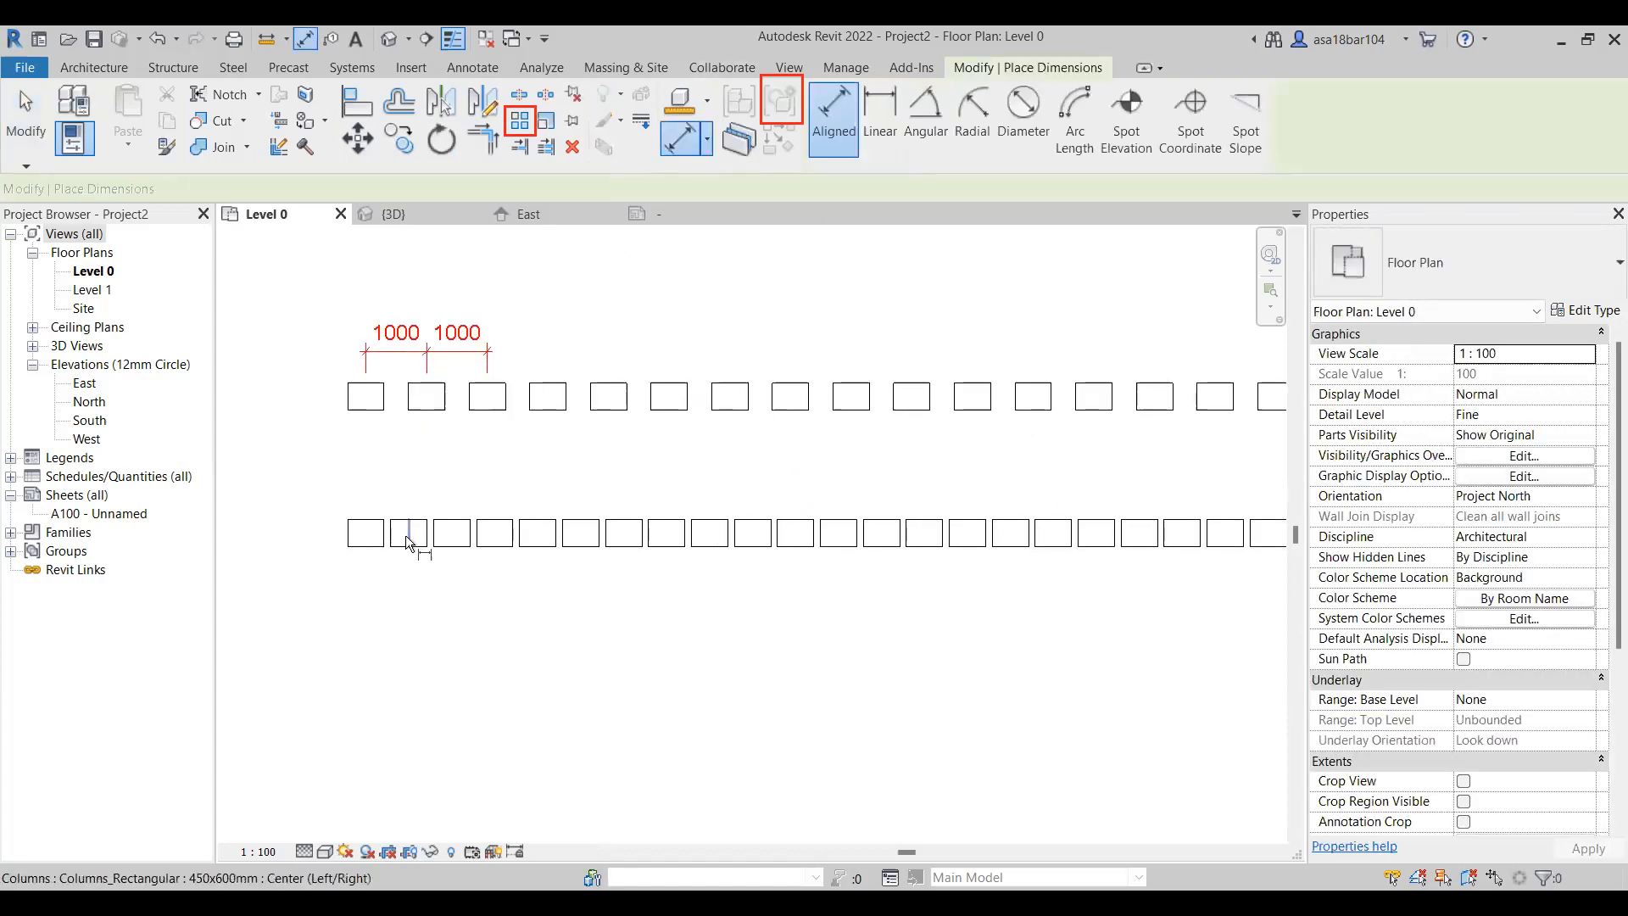
{"action": "left_click", "coordinate": [366, 533]}
{"action": "left_click", "coordinate": [1263, 534]}
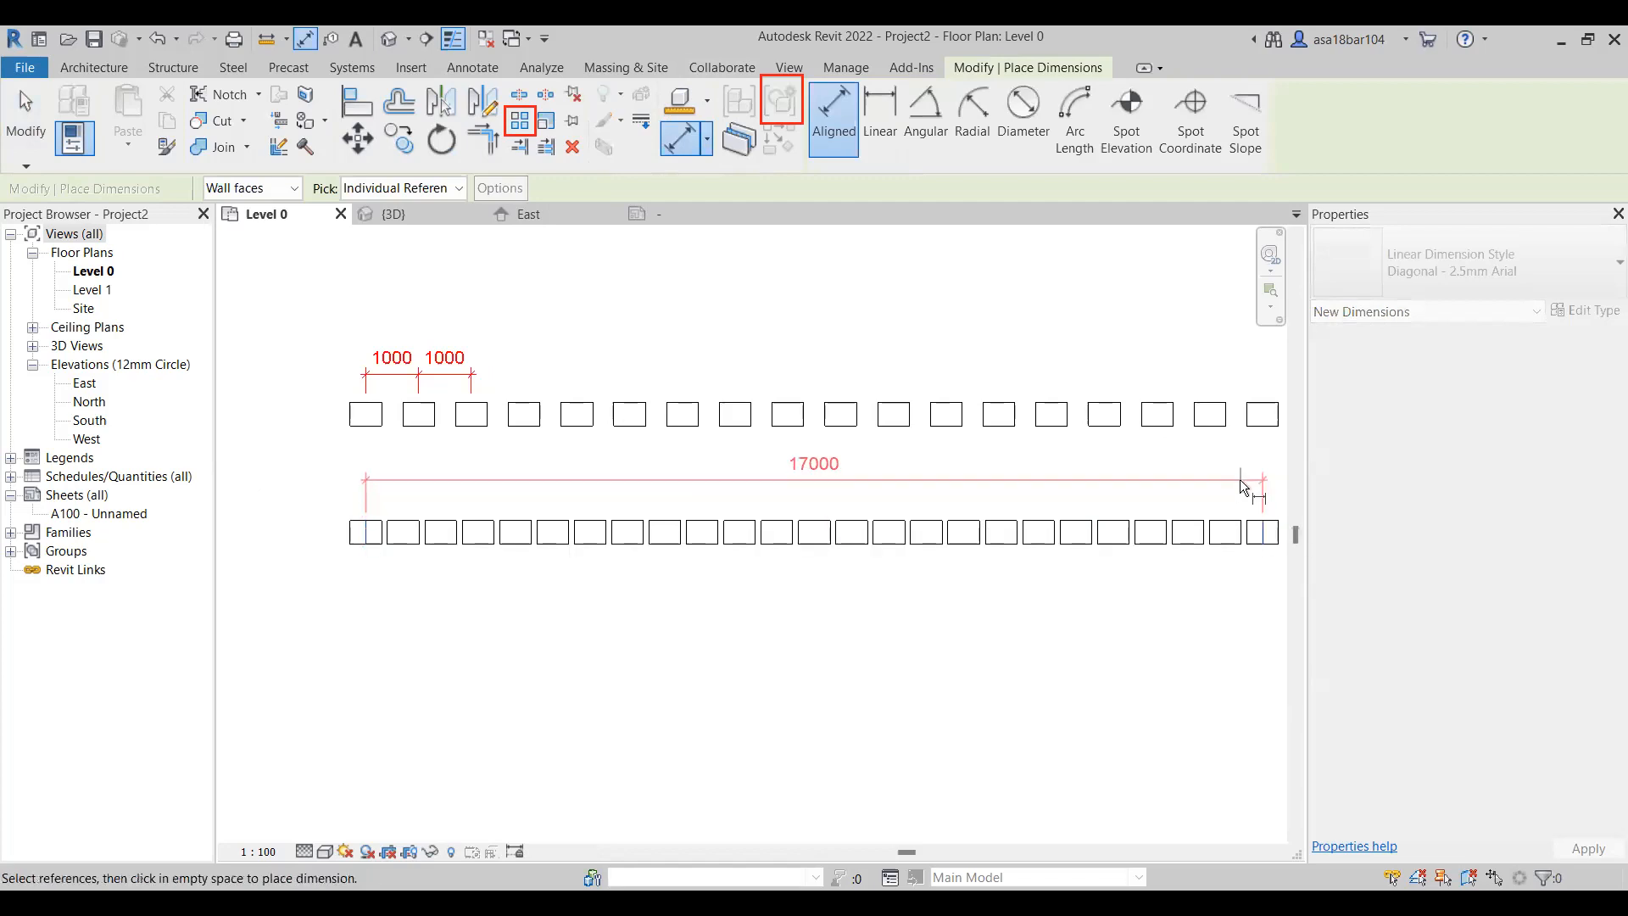
{"action": "left_click", "coordinate": [1240, 490]}
{"action": "scroll", "coordinate": [550, 470], "scroll_direction": "down", "scroll_amount": 1}
{"action": "key", "text": "Escape"}
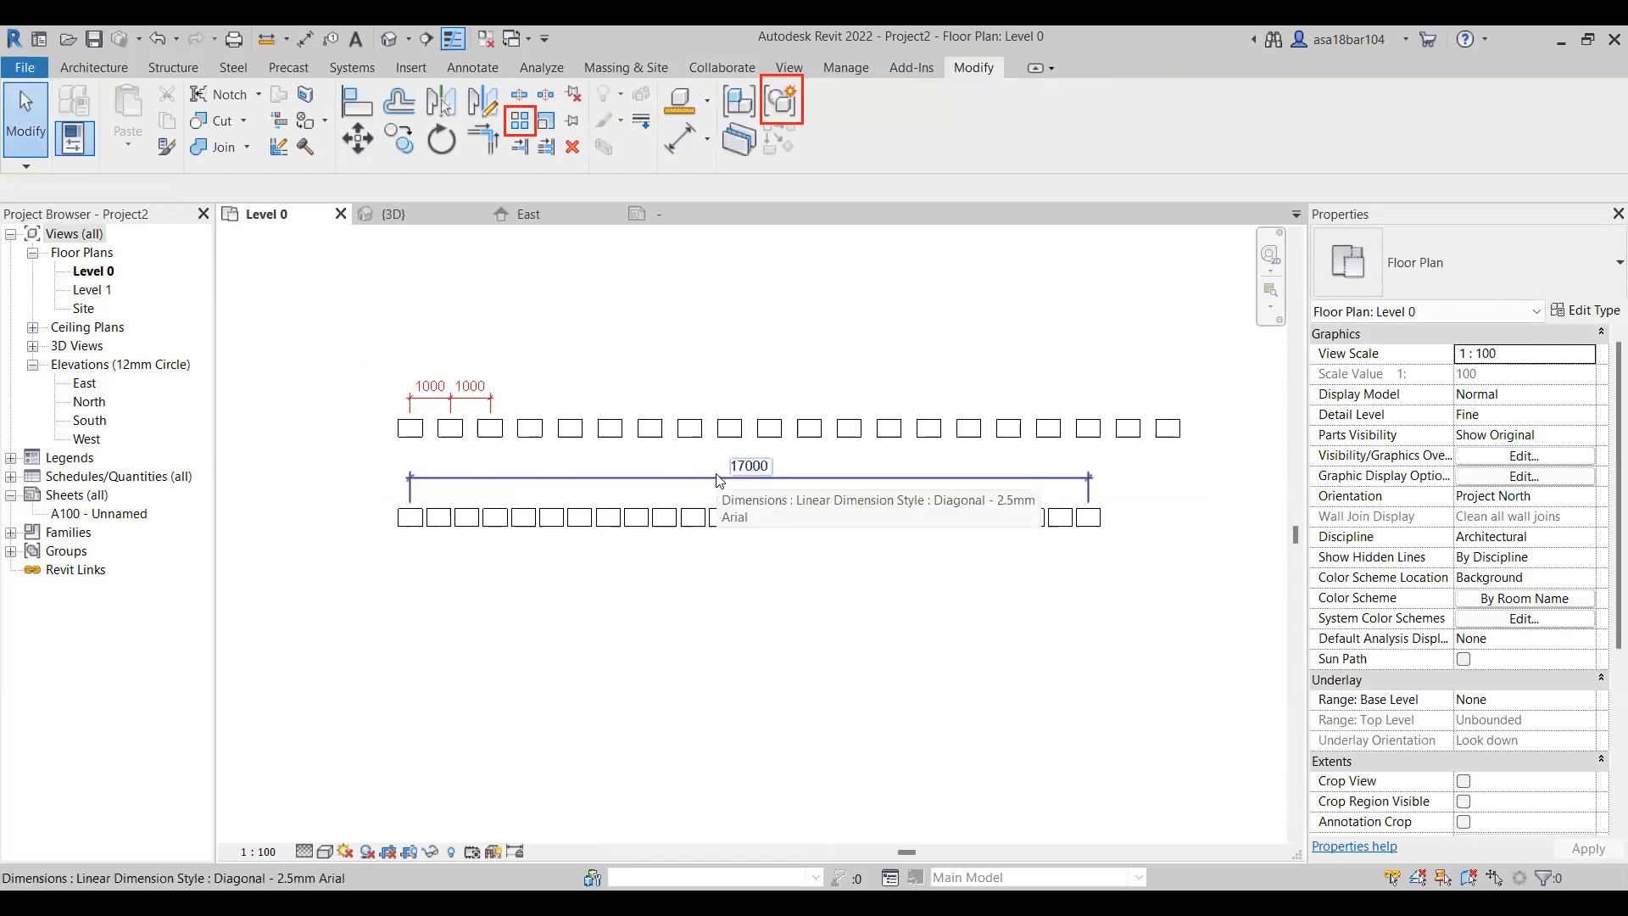
Change the lower row's array count to 20
{"action": "scroll", "coordinate": [717, 481], "scroll_direction": "up", "scroll_amount": 1}
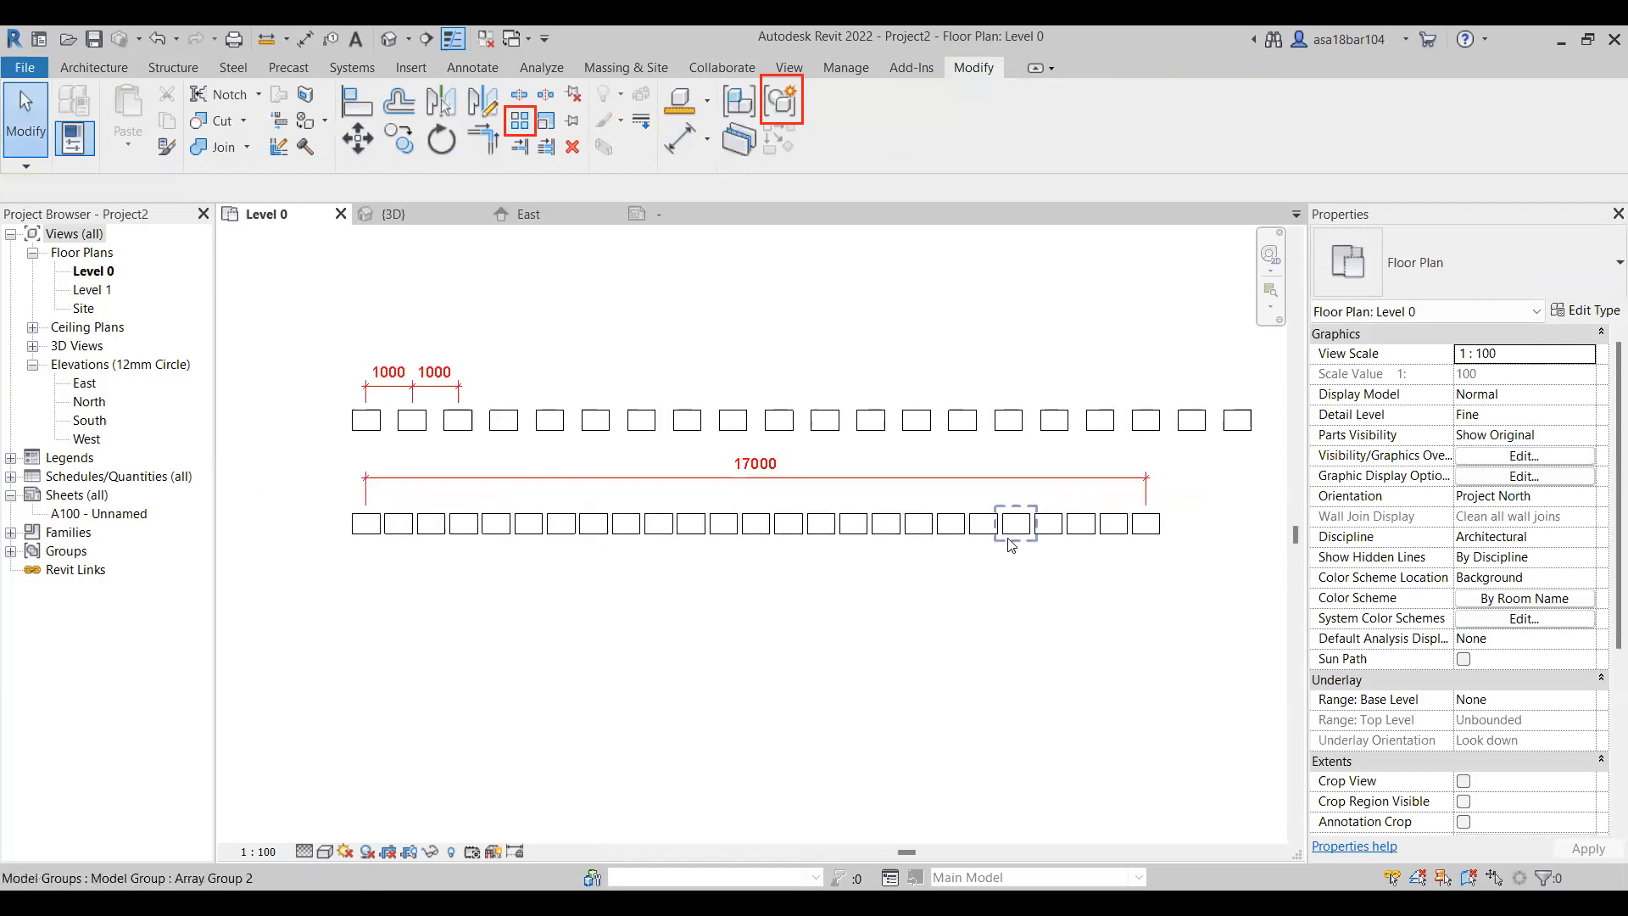
{"action": "left_click", "coordinate": [982, 533]}
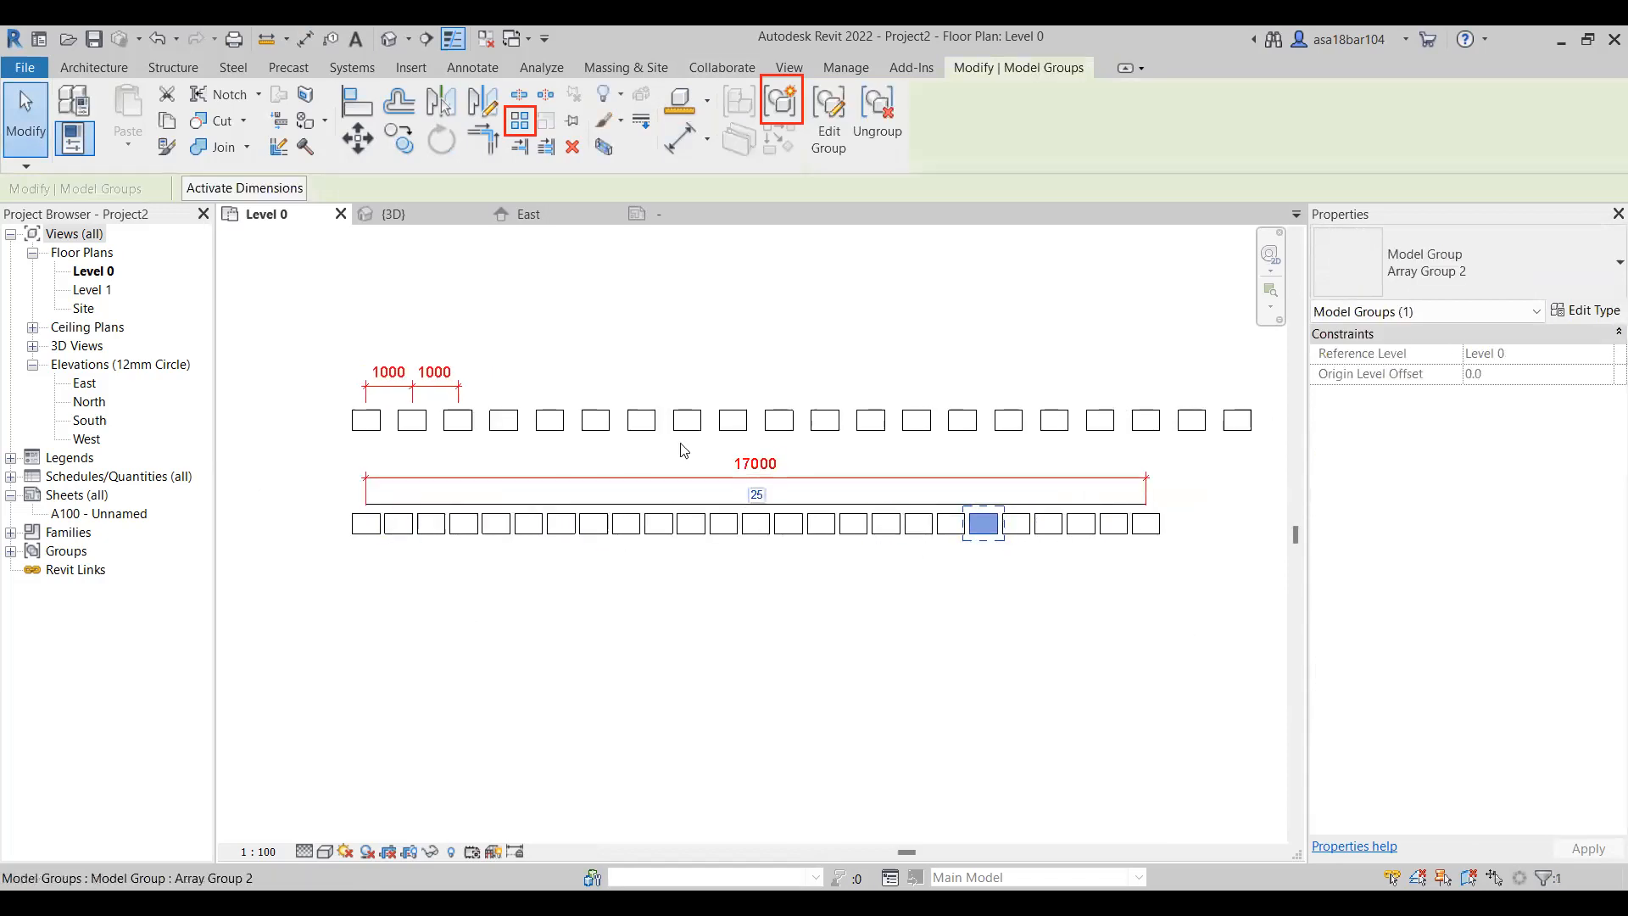
{"action": "left_click", "coordinate": [761, 490]}
{"action": "type", "text": "20"}
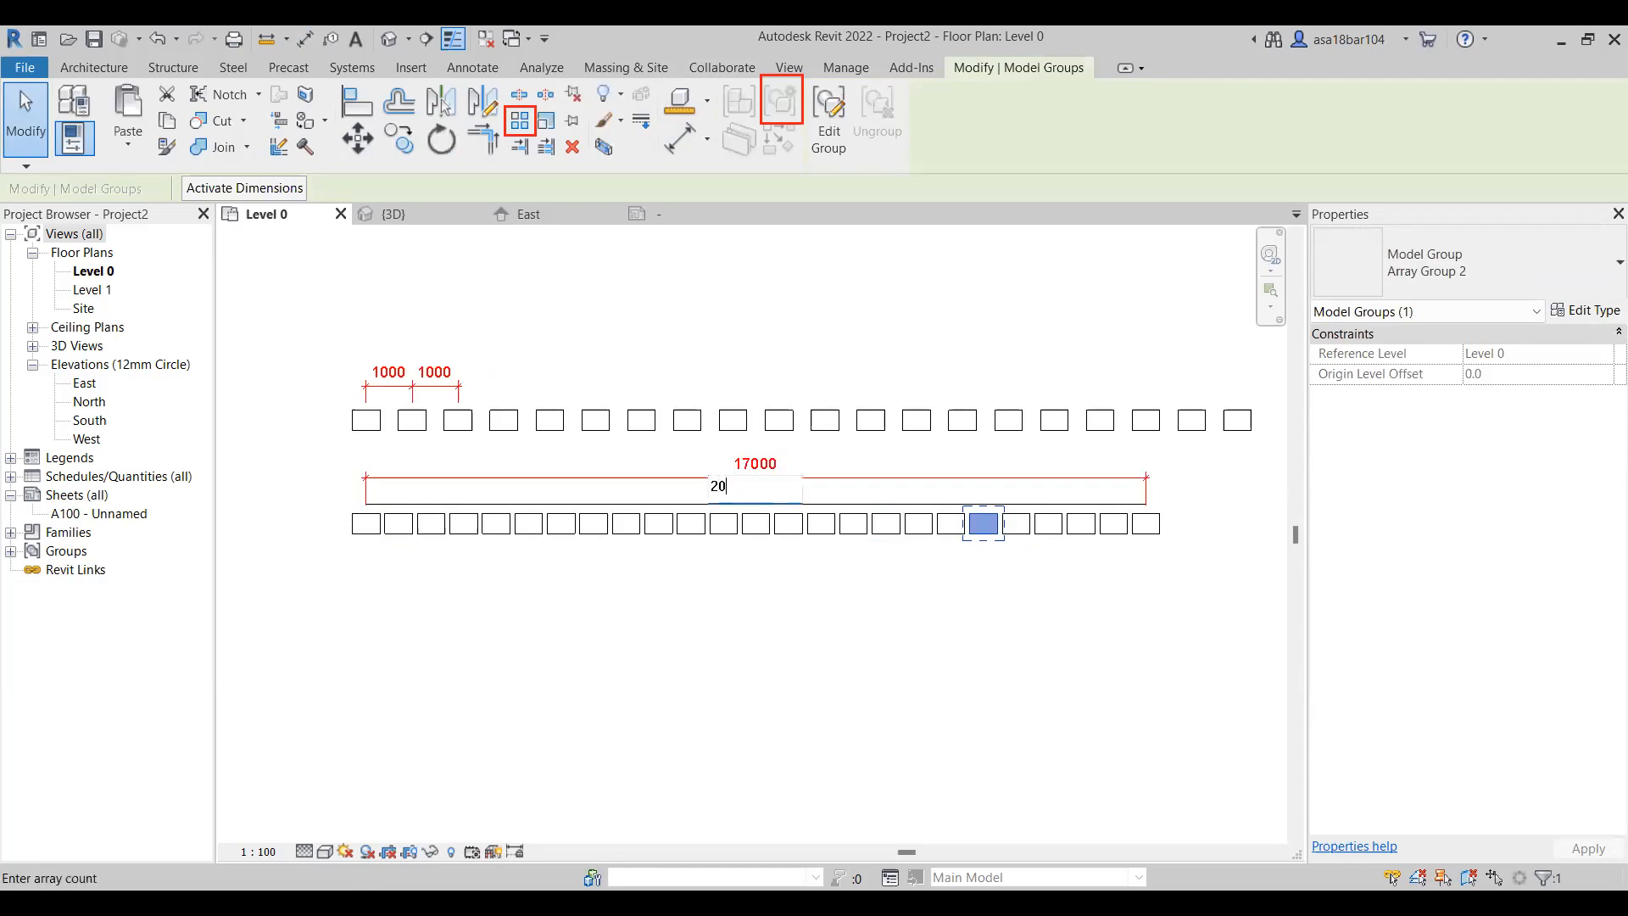
{"action": "key", "text": "Return"}
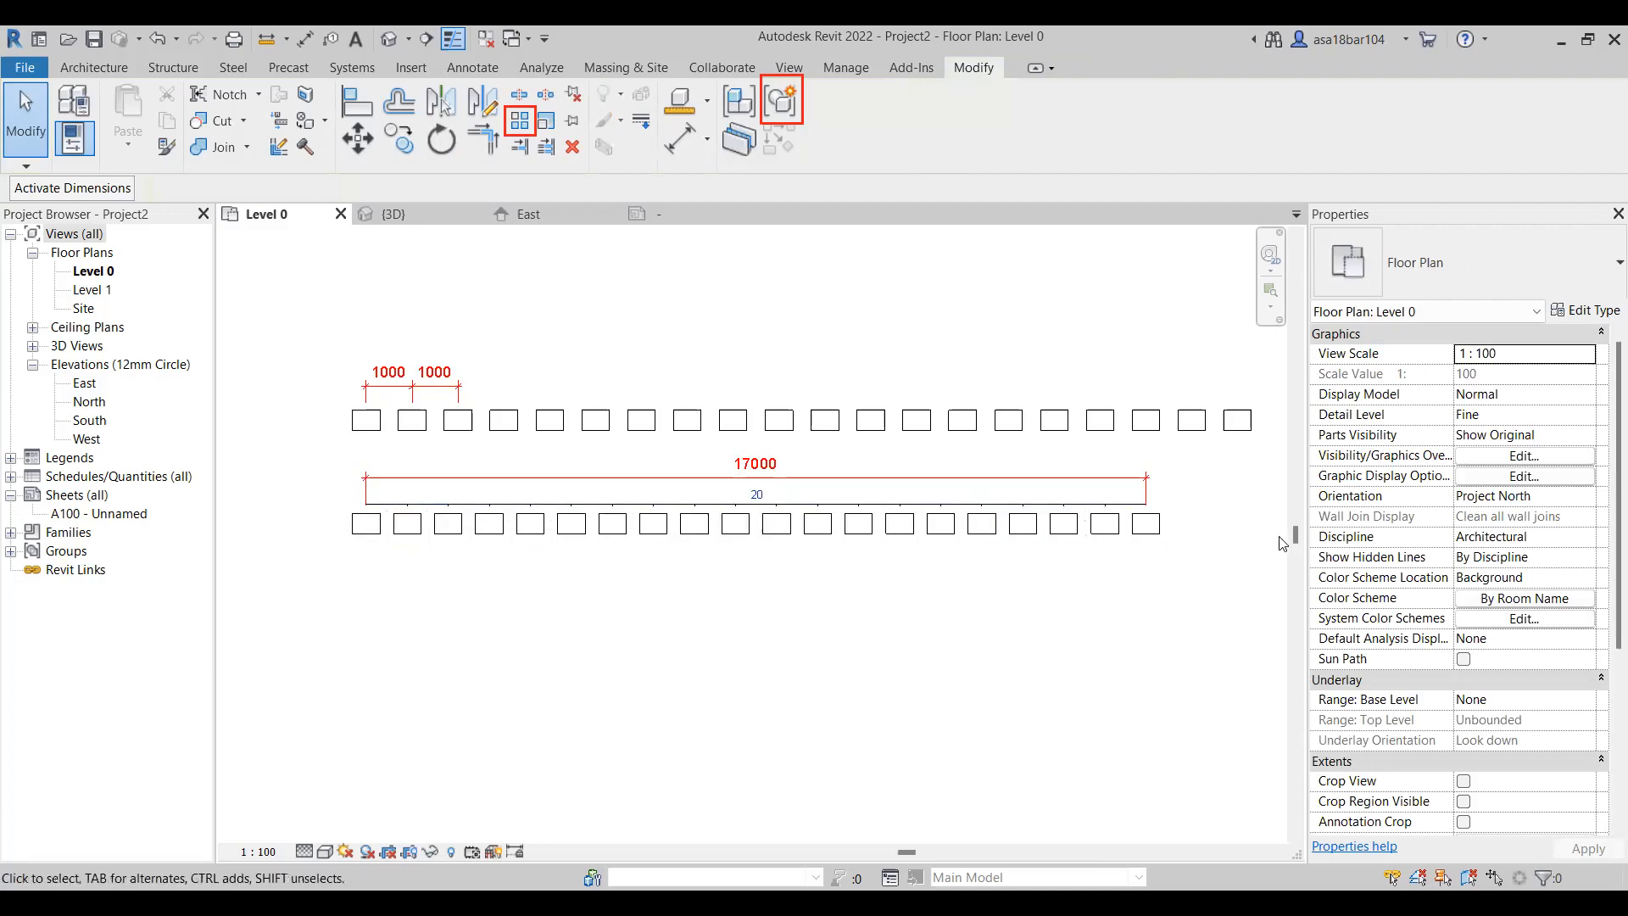
{"action": "scroll", "coordinate": [390, 422], "scroll_direction": "up", "scroll_amount": 1}
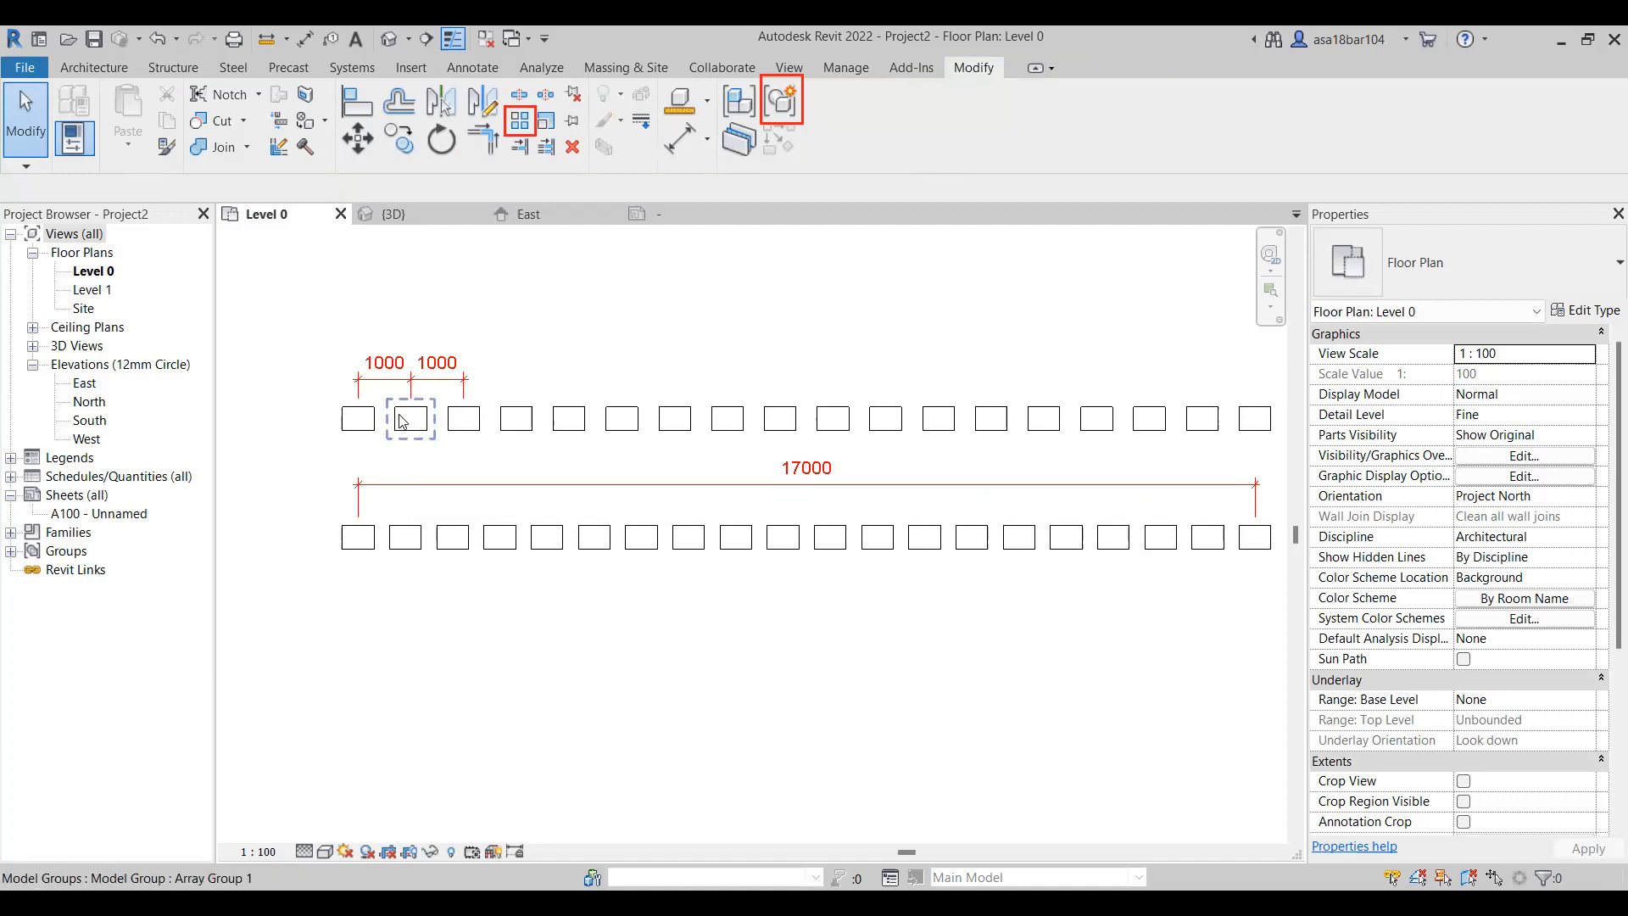
{"action": "scroll", "coordinate": [400, 422], "scroll_direction": "down", "scroll_amount": 1}
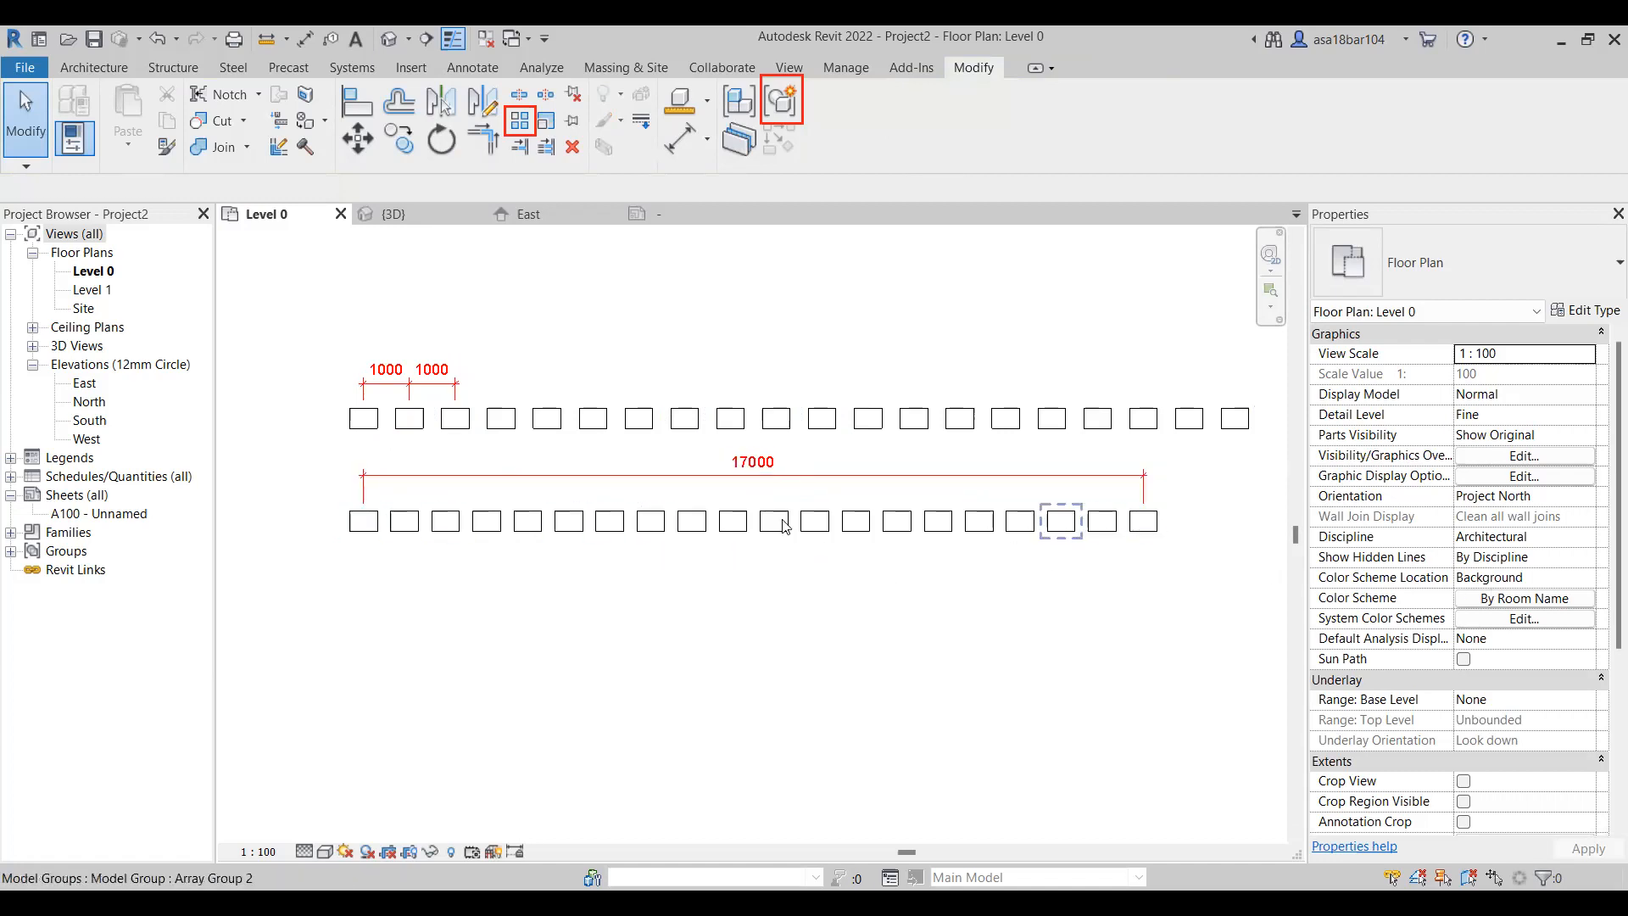
{"action": "scroll", "coordinate": [397, 528], "scroll_direction": "up", "scroll_amount": 2}
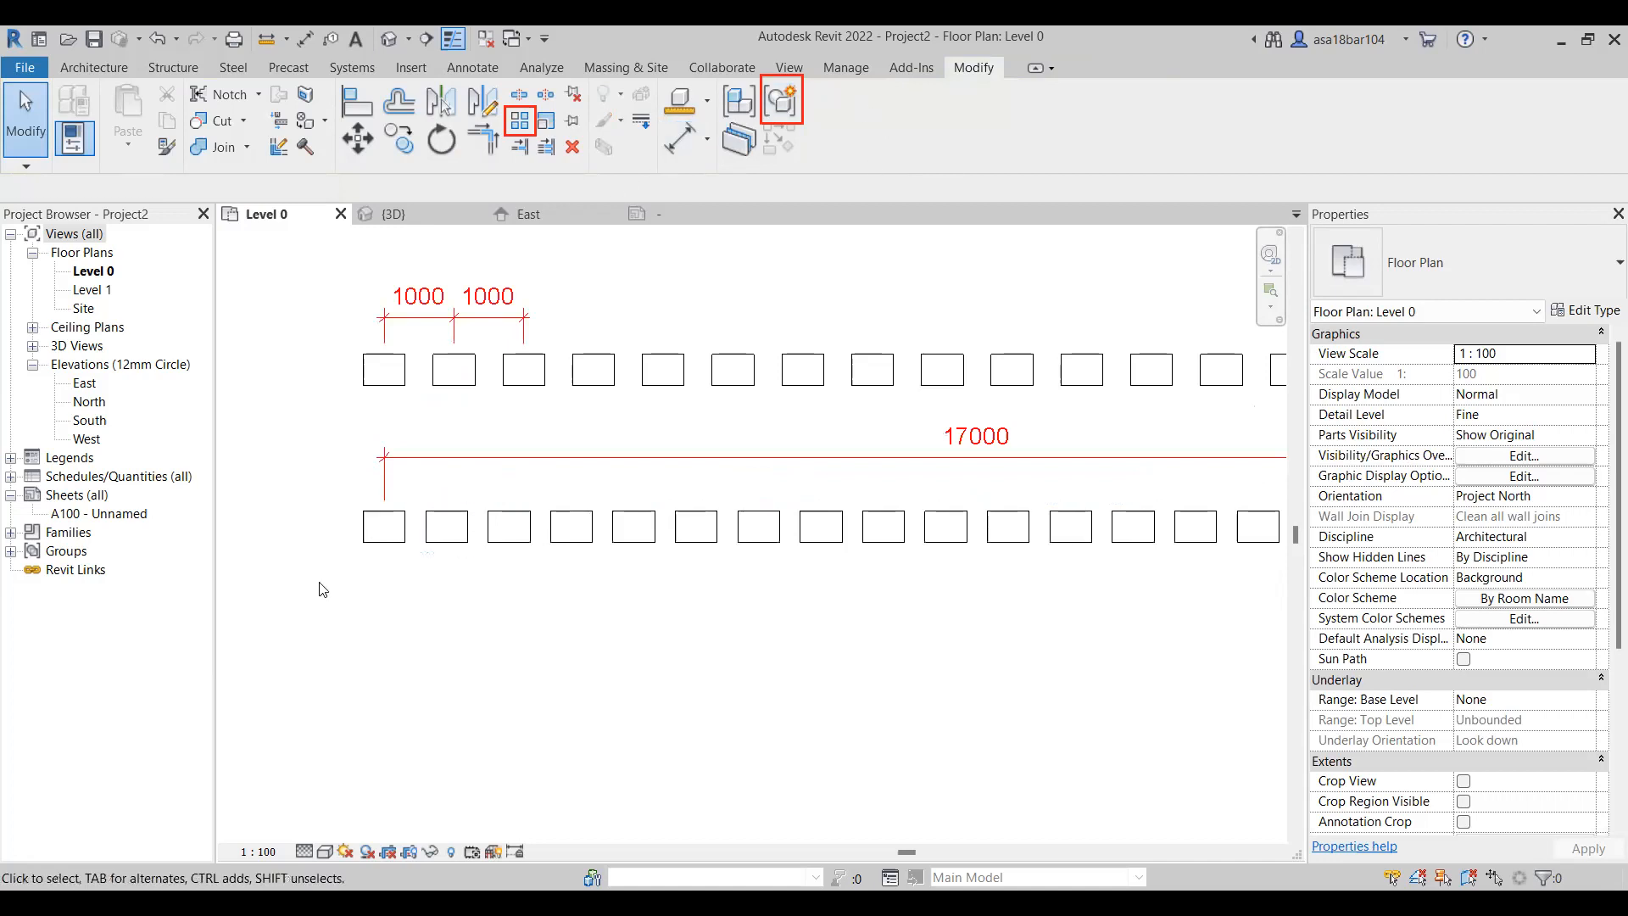
{"action": "scroll", "coordinate": [386, 547], "scroll_direction": "down", "scroll_amount": 2}
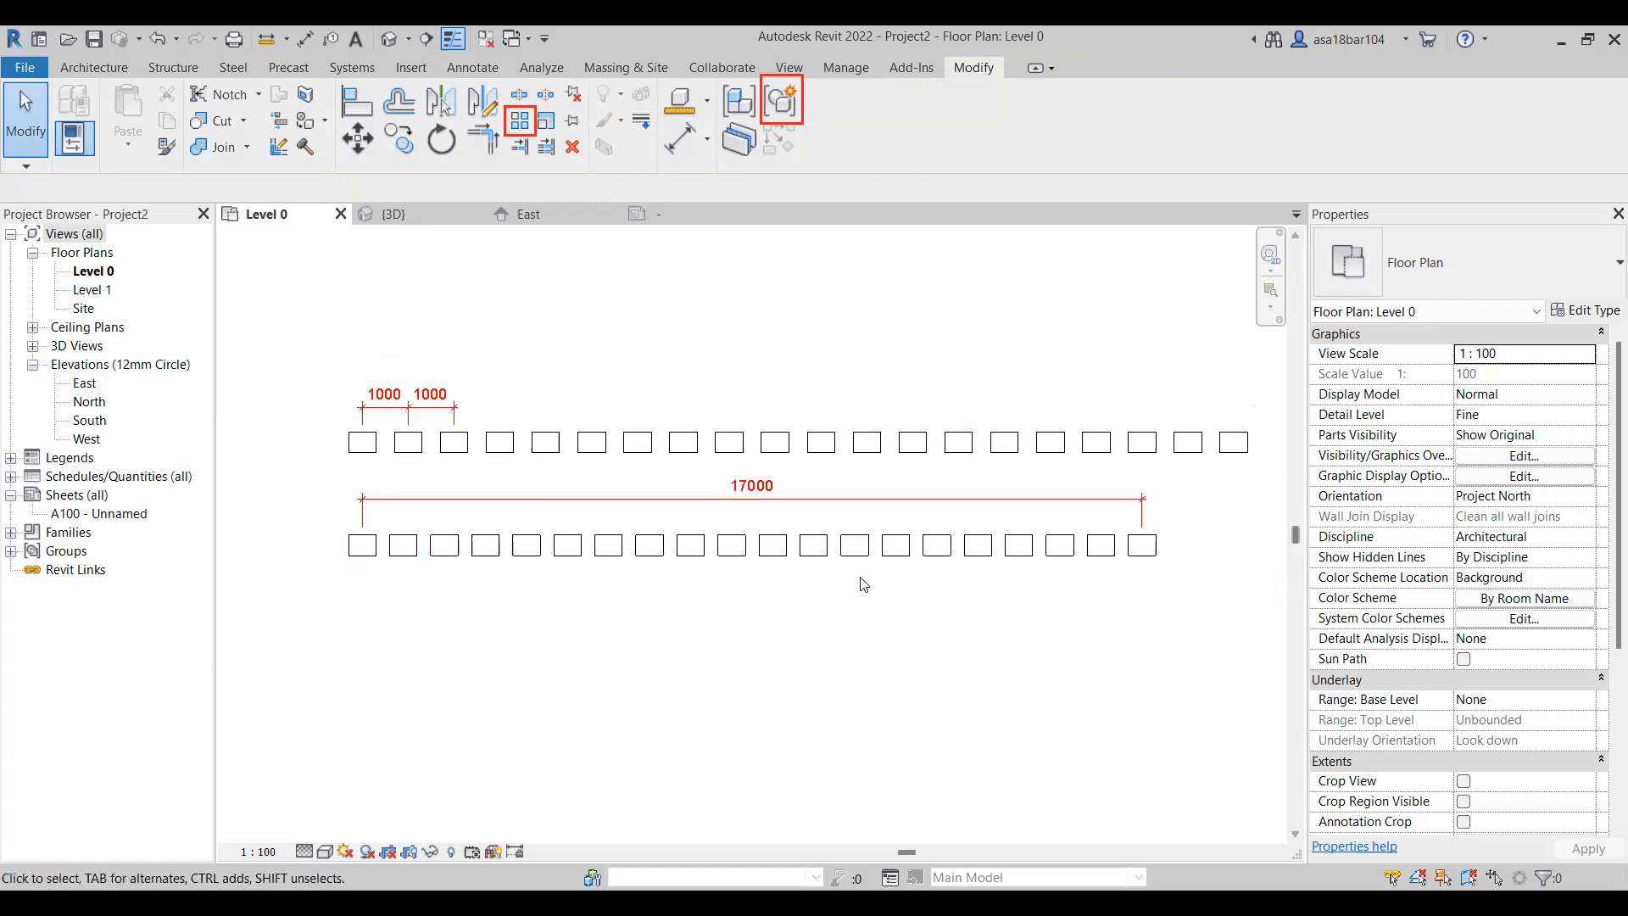
{"action": "scroll", "coordinate": [574, 591], "scroll_direction": "down", "scroll_amount": 1}
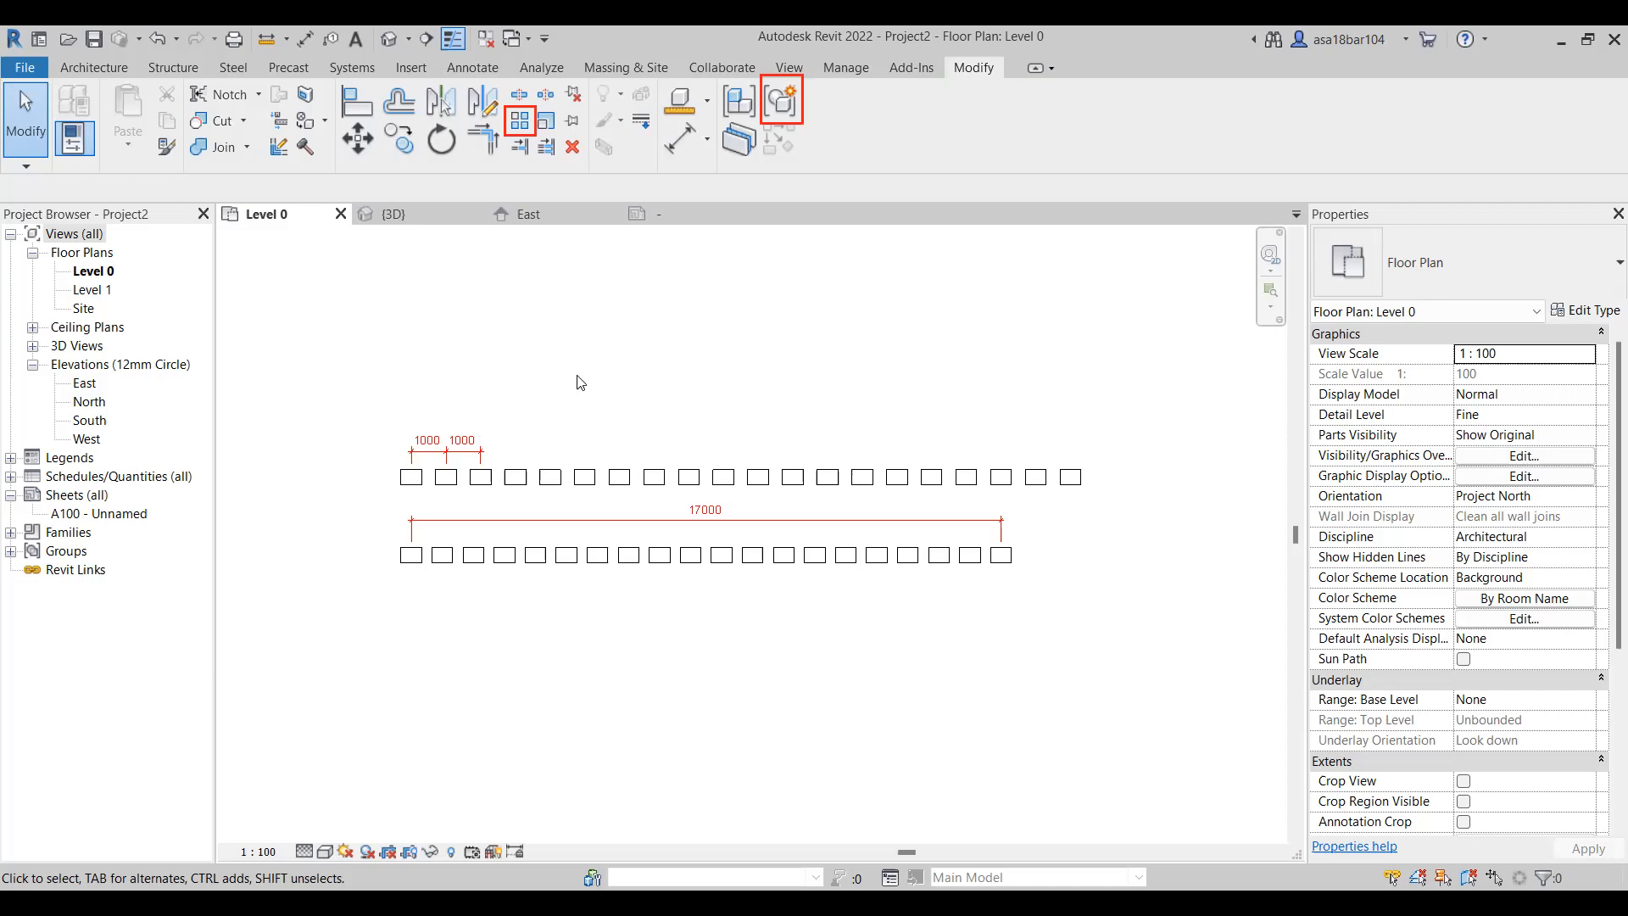
Move another loose column from the cluster into the empty area below the two arrayed rows
{"action": "scroll", "coordinate": [580, 382], "scroll_direction": "down", "scroll_amount": 1}
{"action": "scroll", "coordinate": [857, 376], "scroll_direction": "down", "scroll_amount": 1}
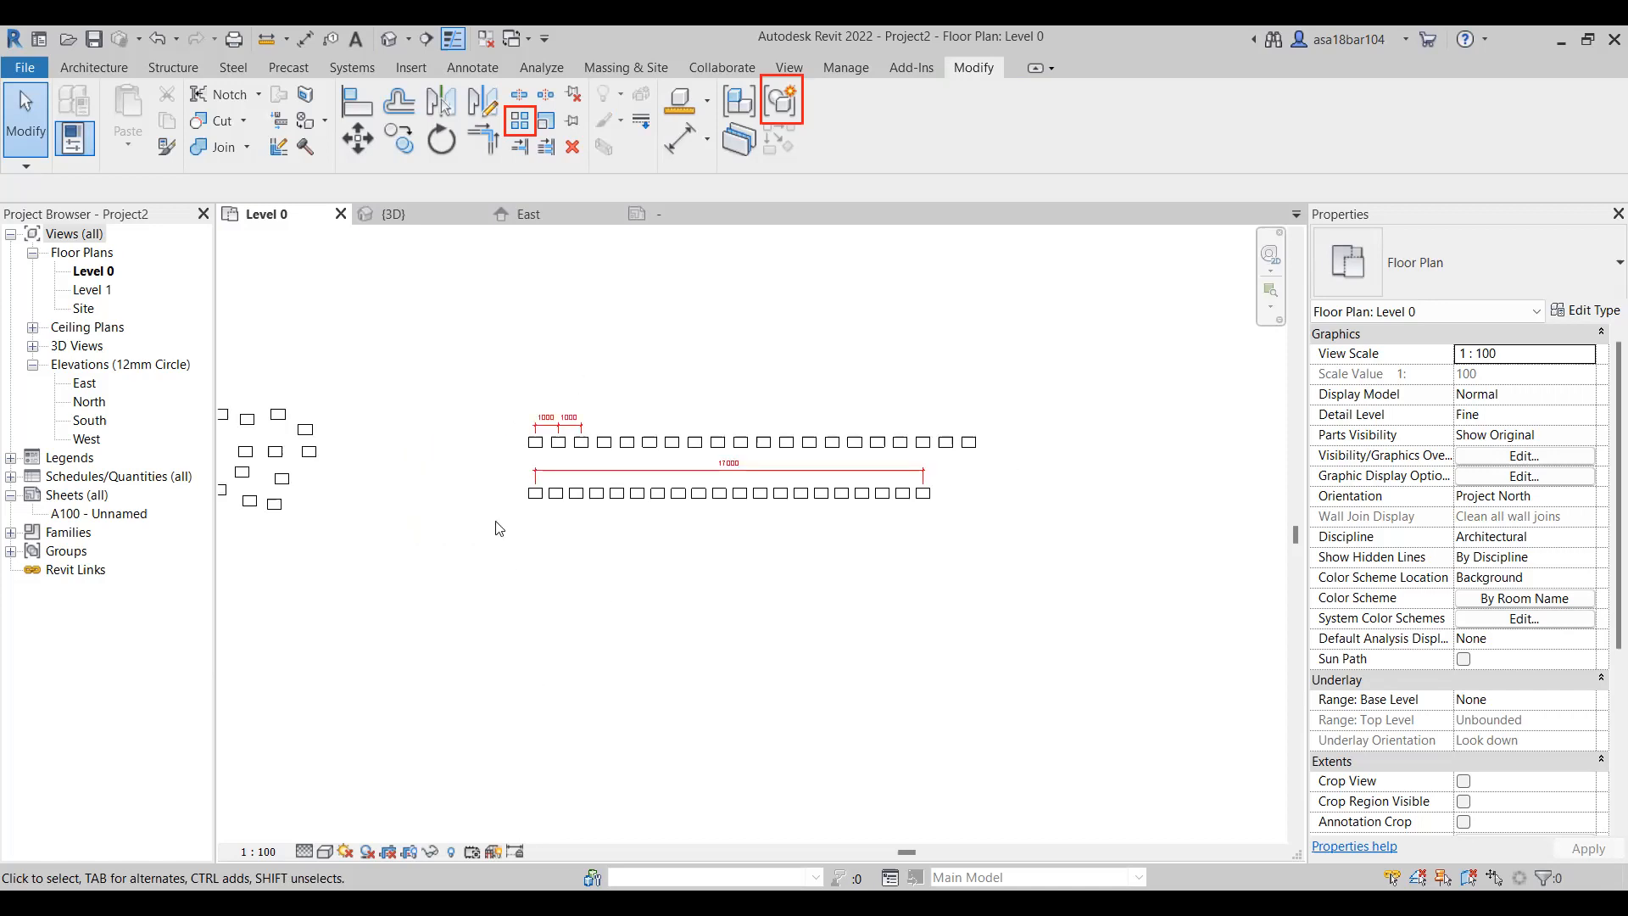
{"action": "left_click_drag", "start_coordinate": [275, 506], "coordinate": [627, 657]}
{"action": "scroll", "coordinate": [636, 669], "scroll_direction": "up", "scroll_amount": 3}
{"action": "left_click", "coordinate": [593, 492]}
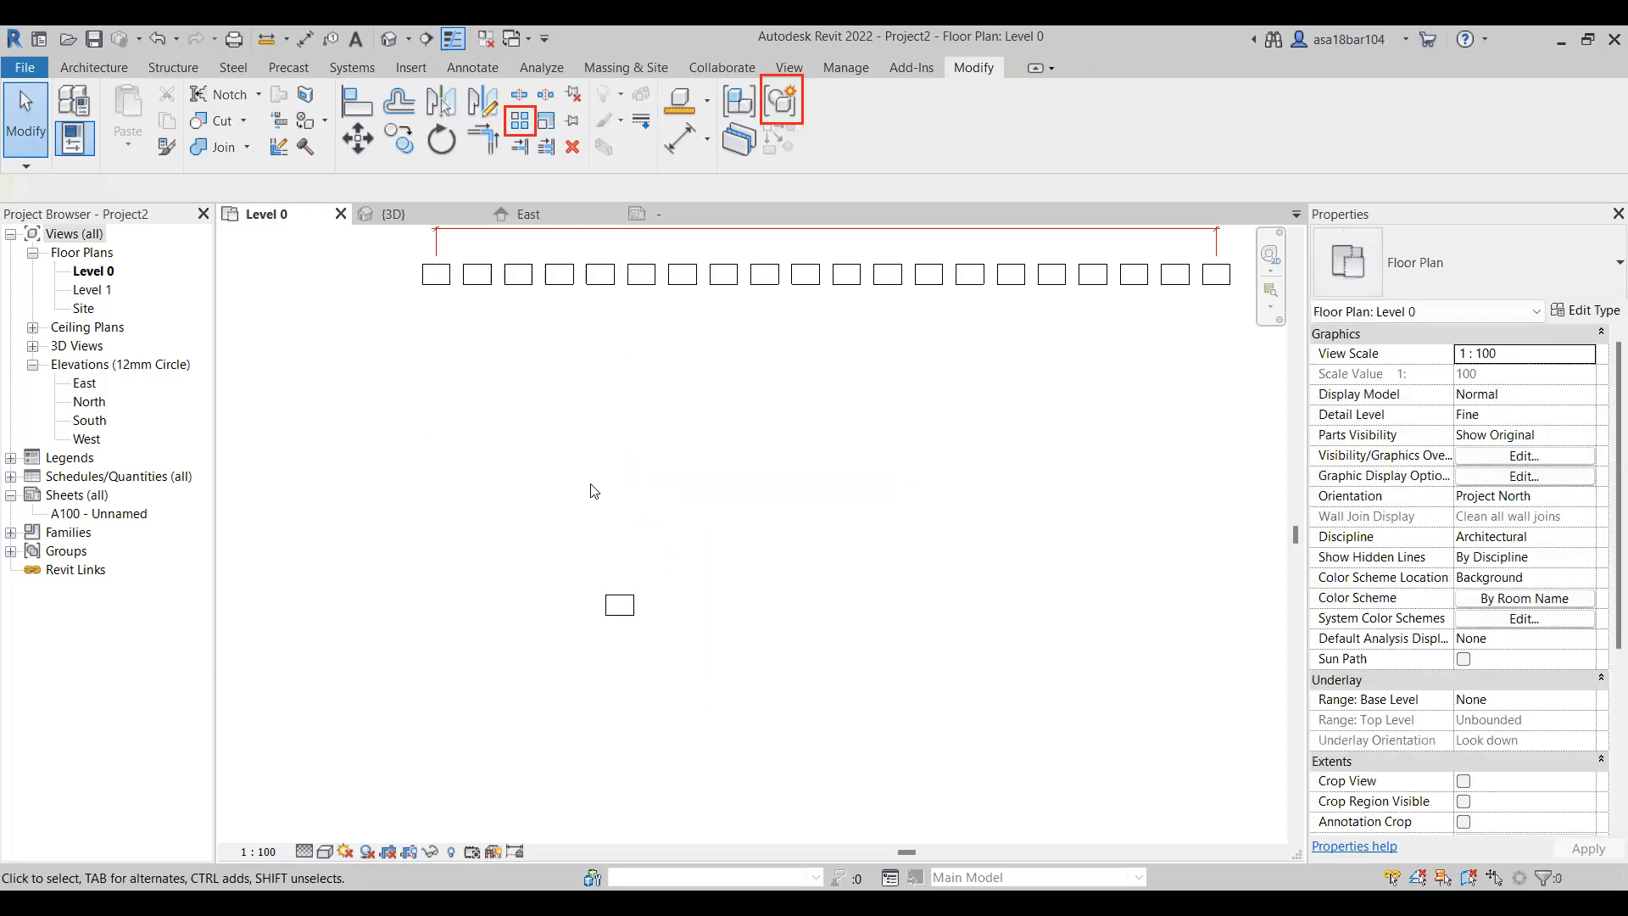
Set up a radial array of this column with Group and Associate and Move To Last, placing its center of rotation level with the column, to its right
{"action": "left_click", "coordinate": [618, 604]}
{"action": "left_click", "coordinate": [520, 120]}
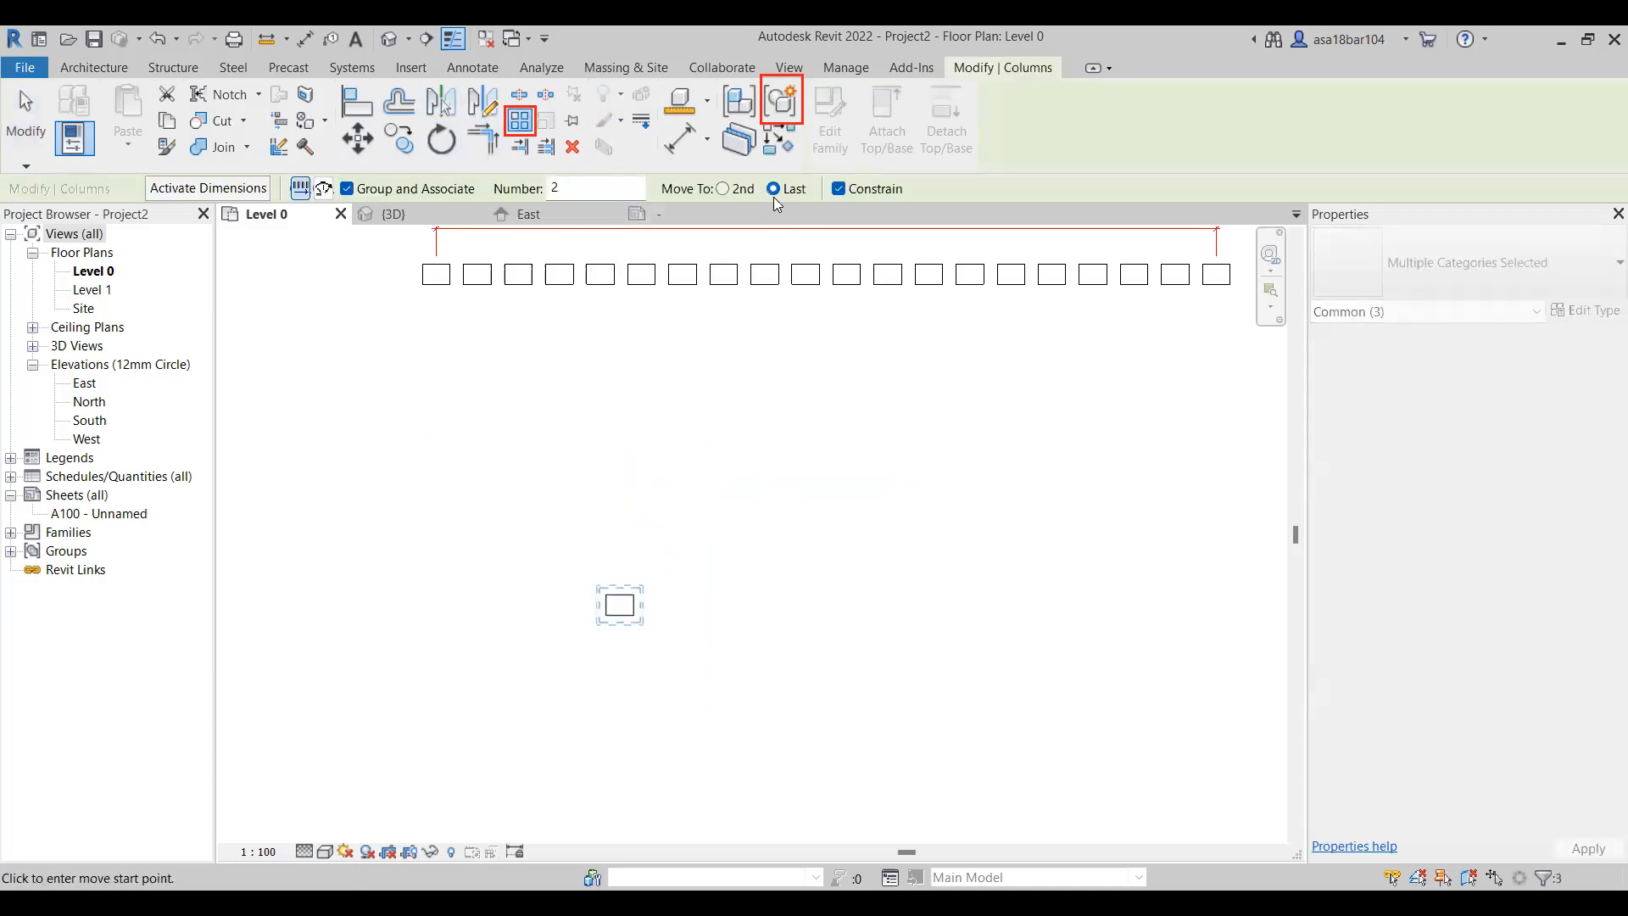
{"action": "left_click", "coordinate": [772, 195]}
{"action": "left_click", "coordinate": [324, 188]}
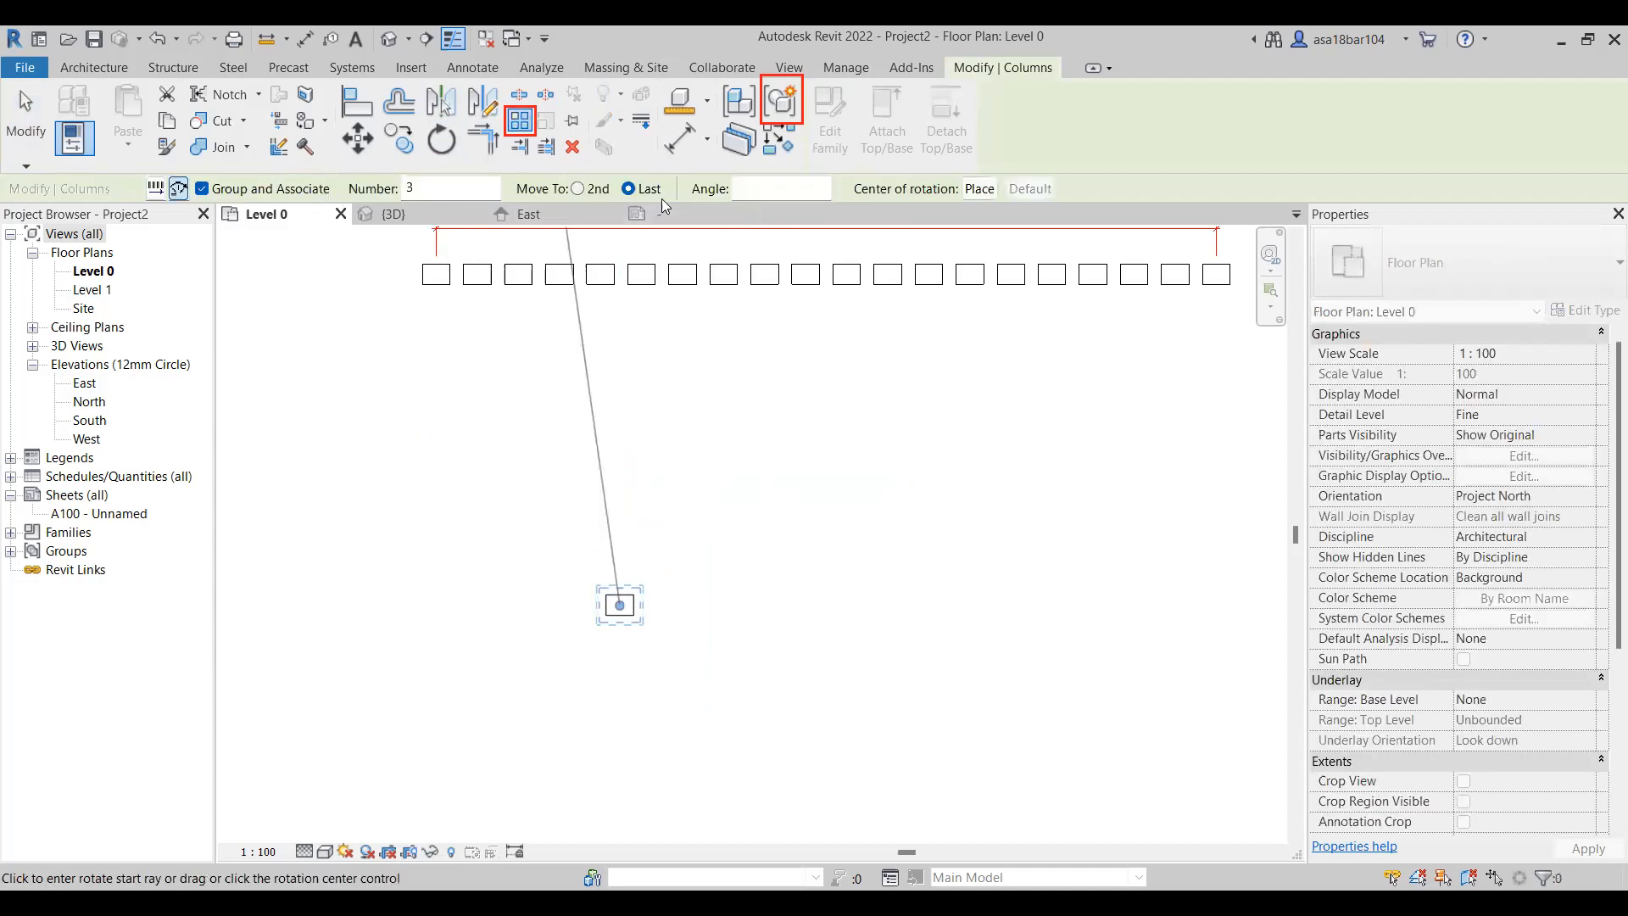
{"action": "left_click", "coordinate": [979, 189]}
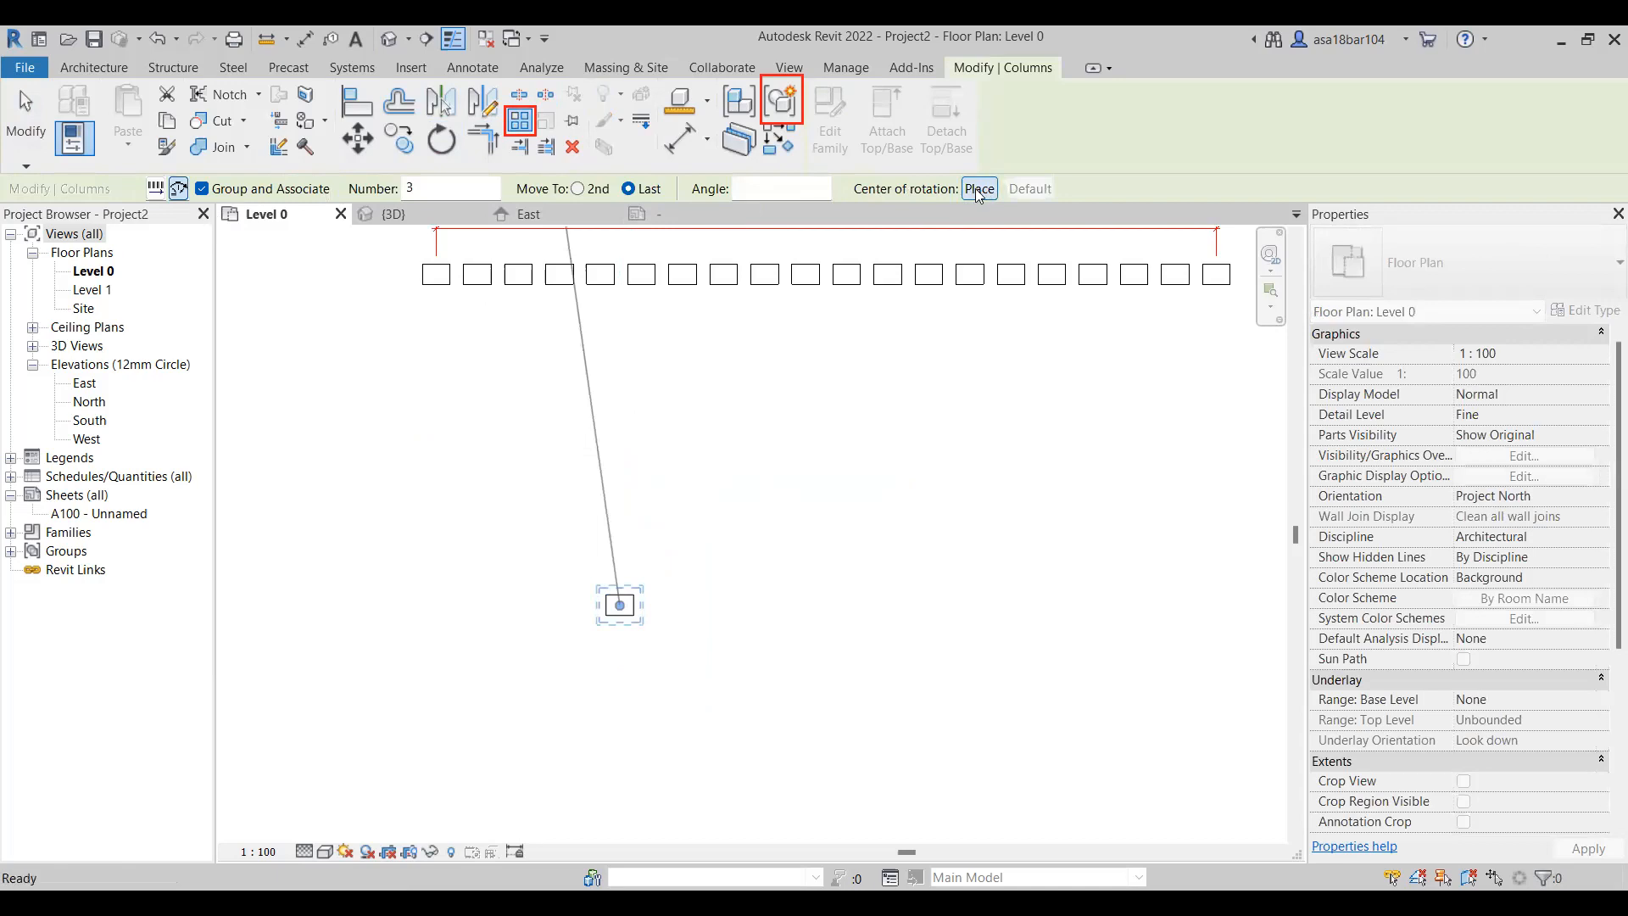
{"action": "scroll", "coordinate": [687, 585], "scroll_direction": "down", "scroll_amount": 1}
{"action": "scroll", "coordinate": [682, 589], "scroll_direction": "up", "scroll_amount": 1}
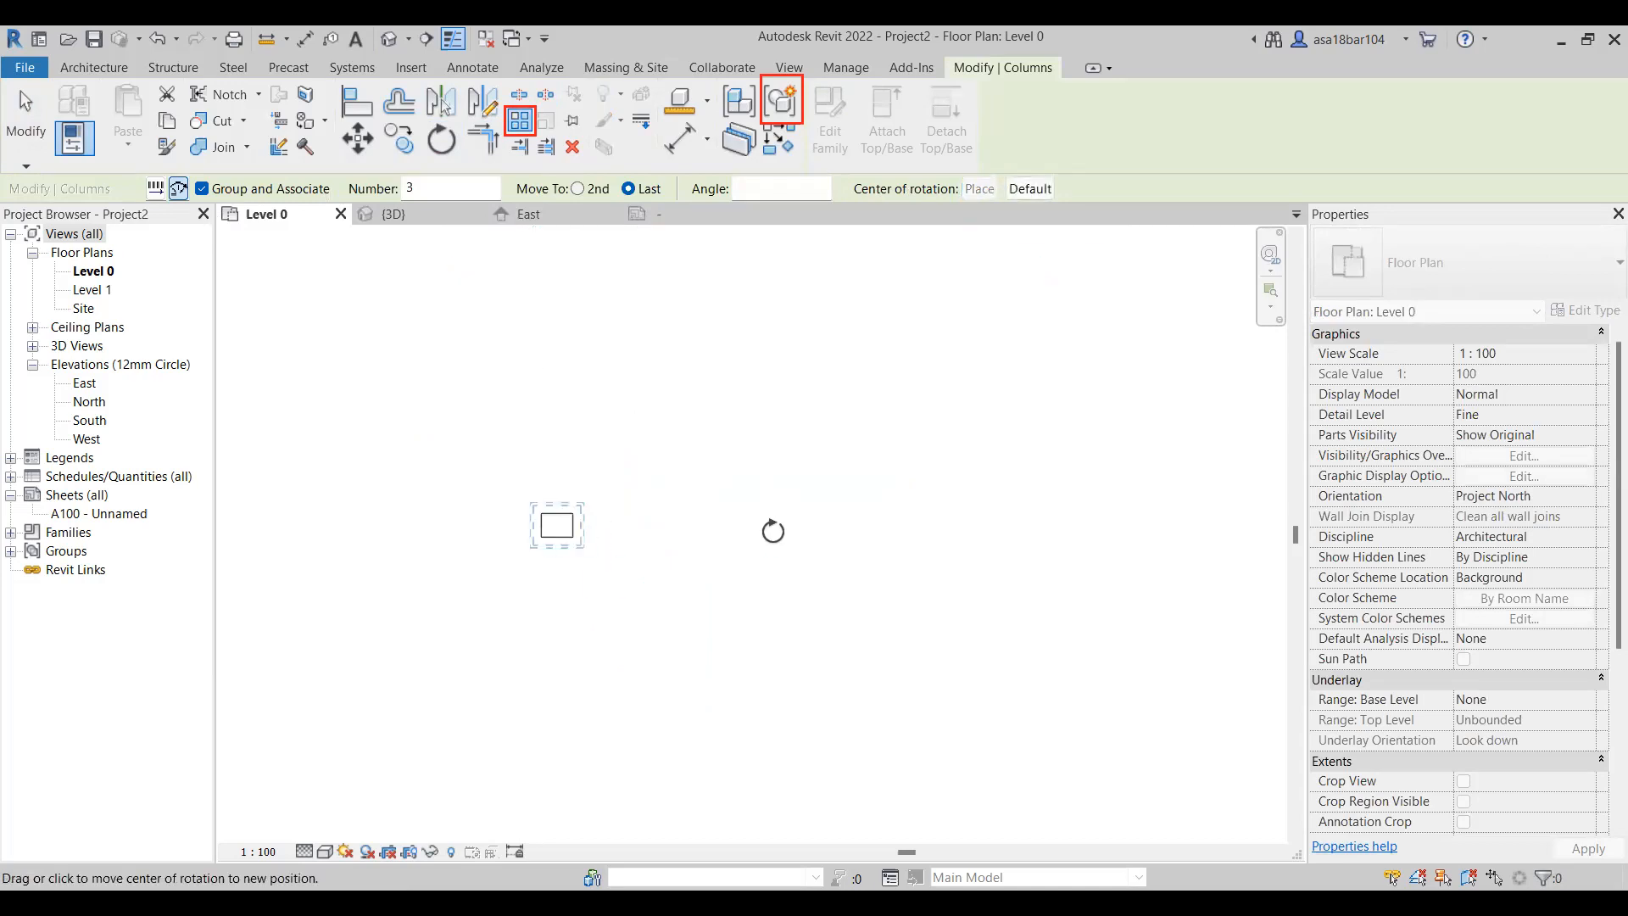
{"action": "left_click", "coordinate": [831, 524]}
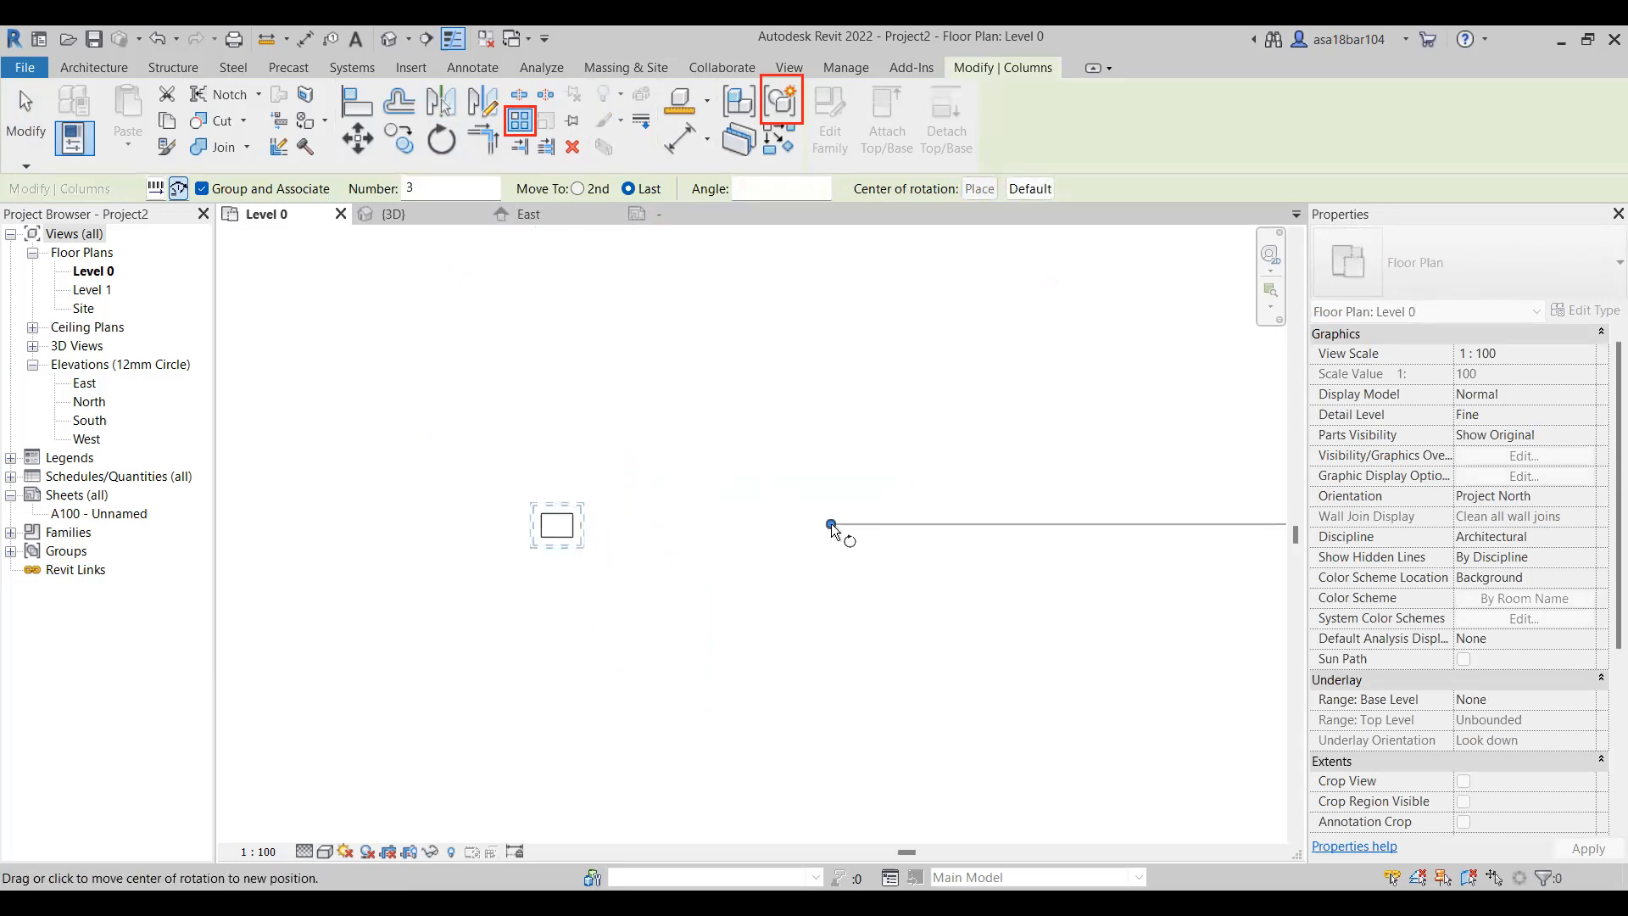
Sweep the radial array 180° clockwise from the column to the opposite side of the center, accepting a count of 3
{"action": "left_click", "coordinate": [466, 523]}
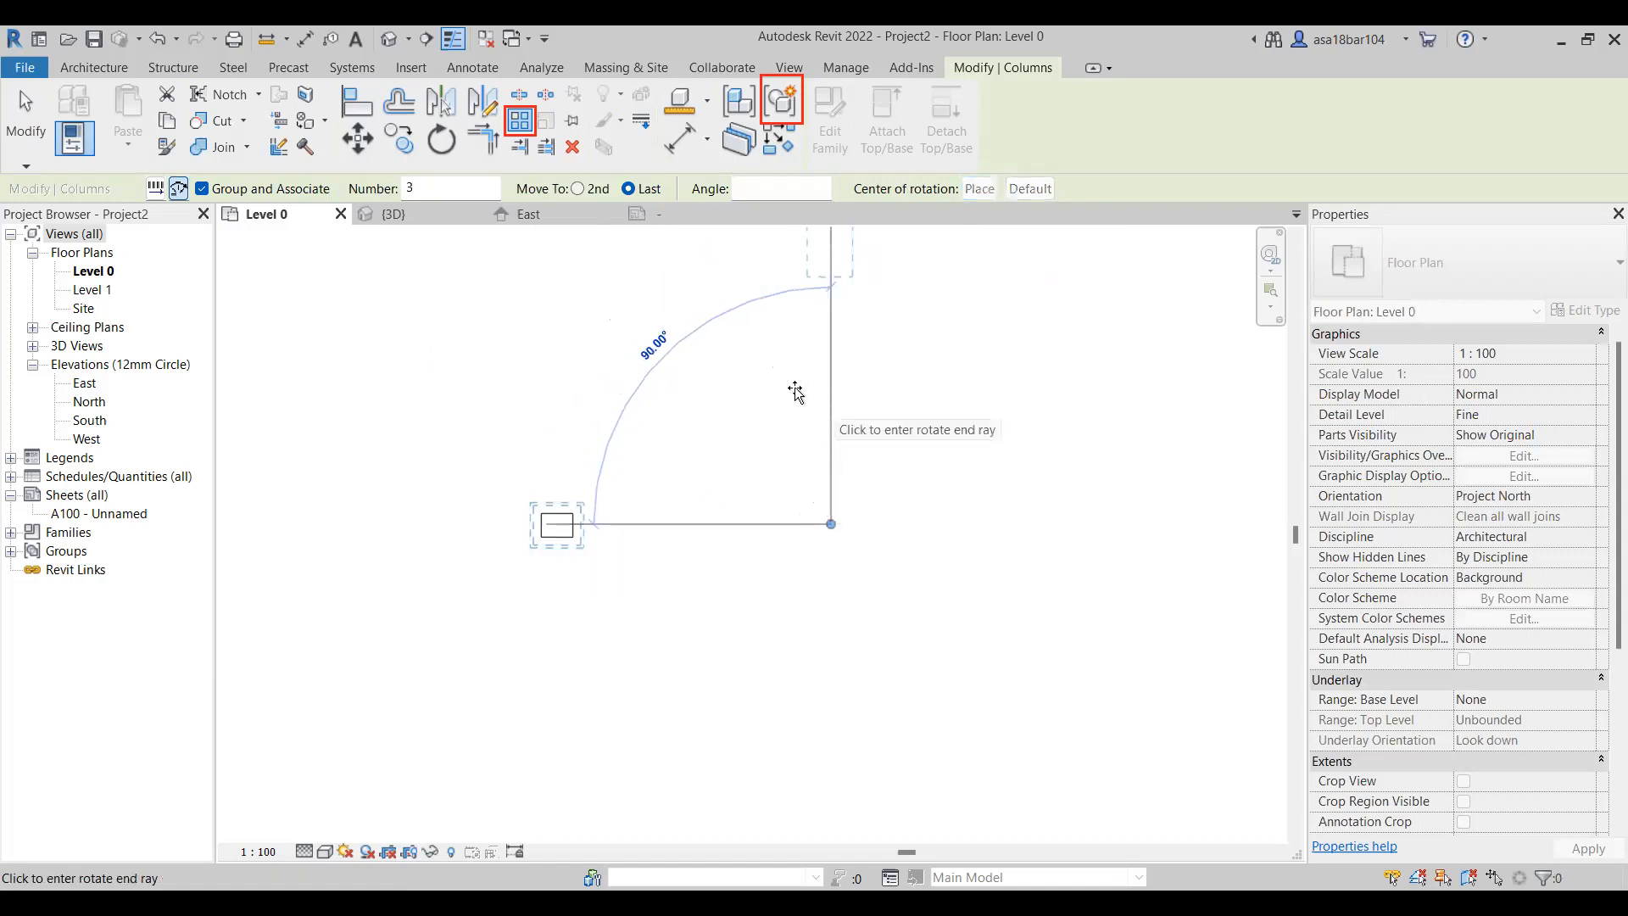
{"action": "scroll", "coordinate": [795, 389], "scroll_direction": "down", "scroll_amount": 1}
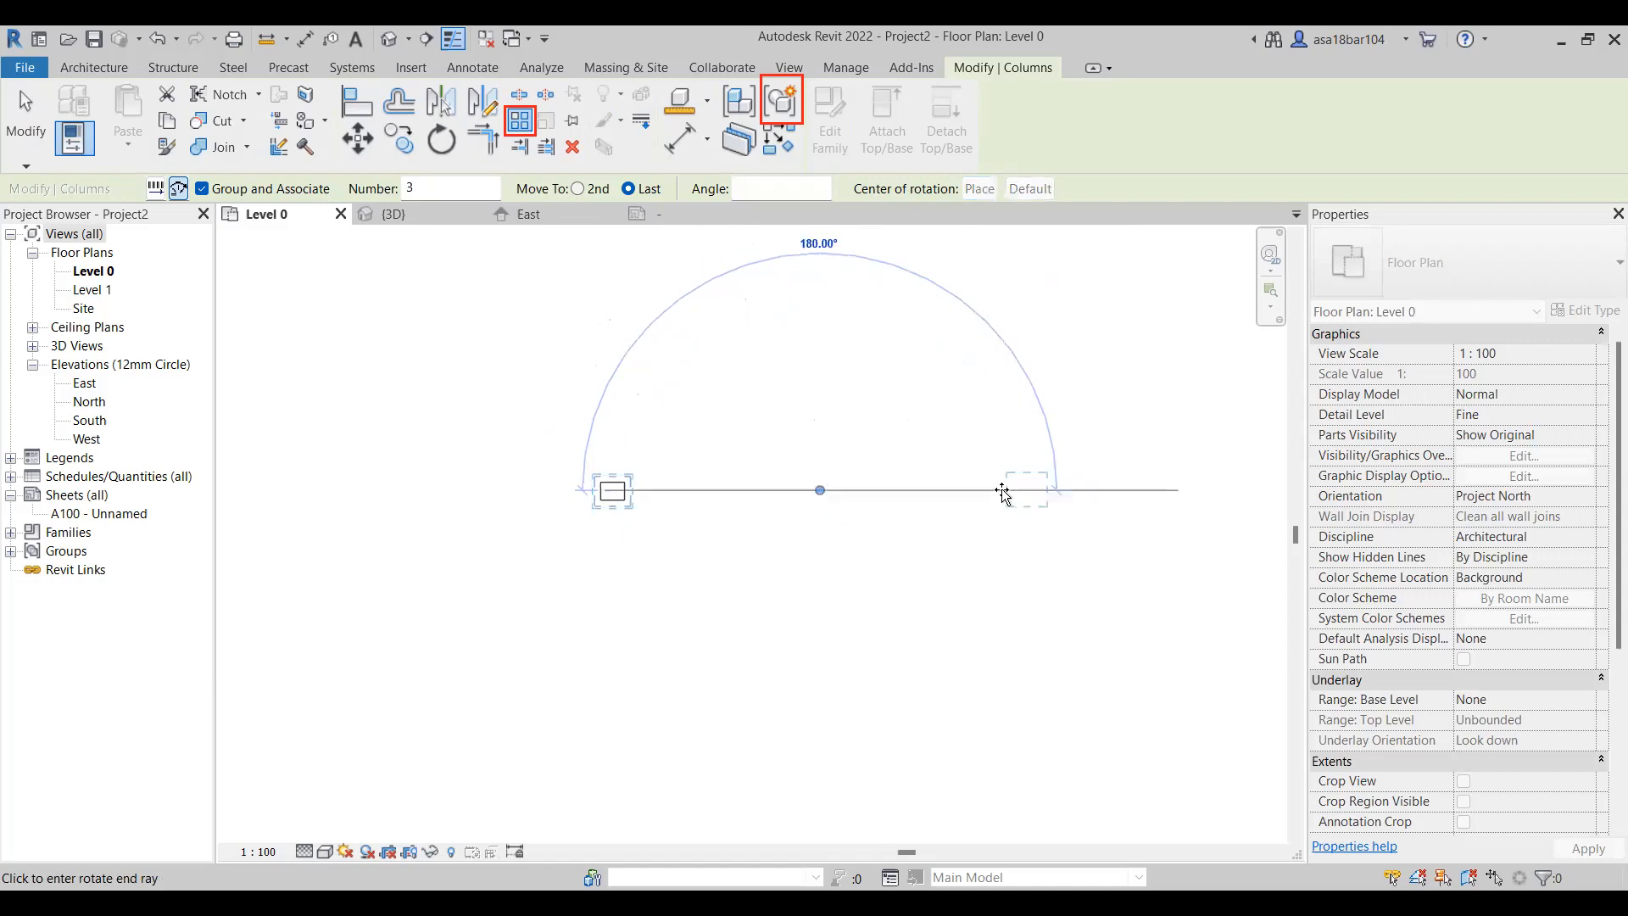
{"action": "left_click", "coordinate": [1003, 493]}
{"action": "scroll", "coordinate": [704, 498], "scroll_direction": "up", "scroll_amount": 2}
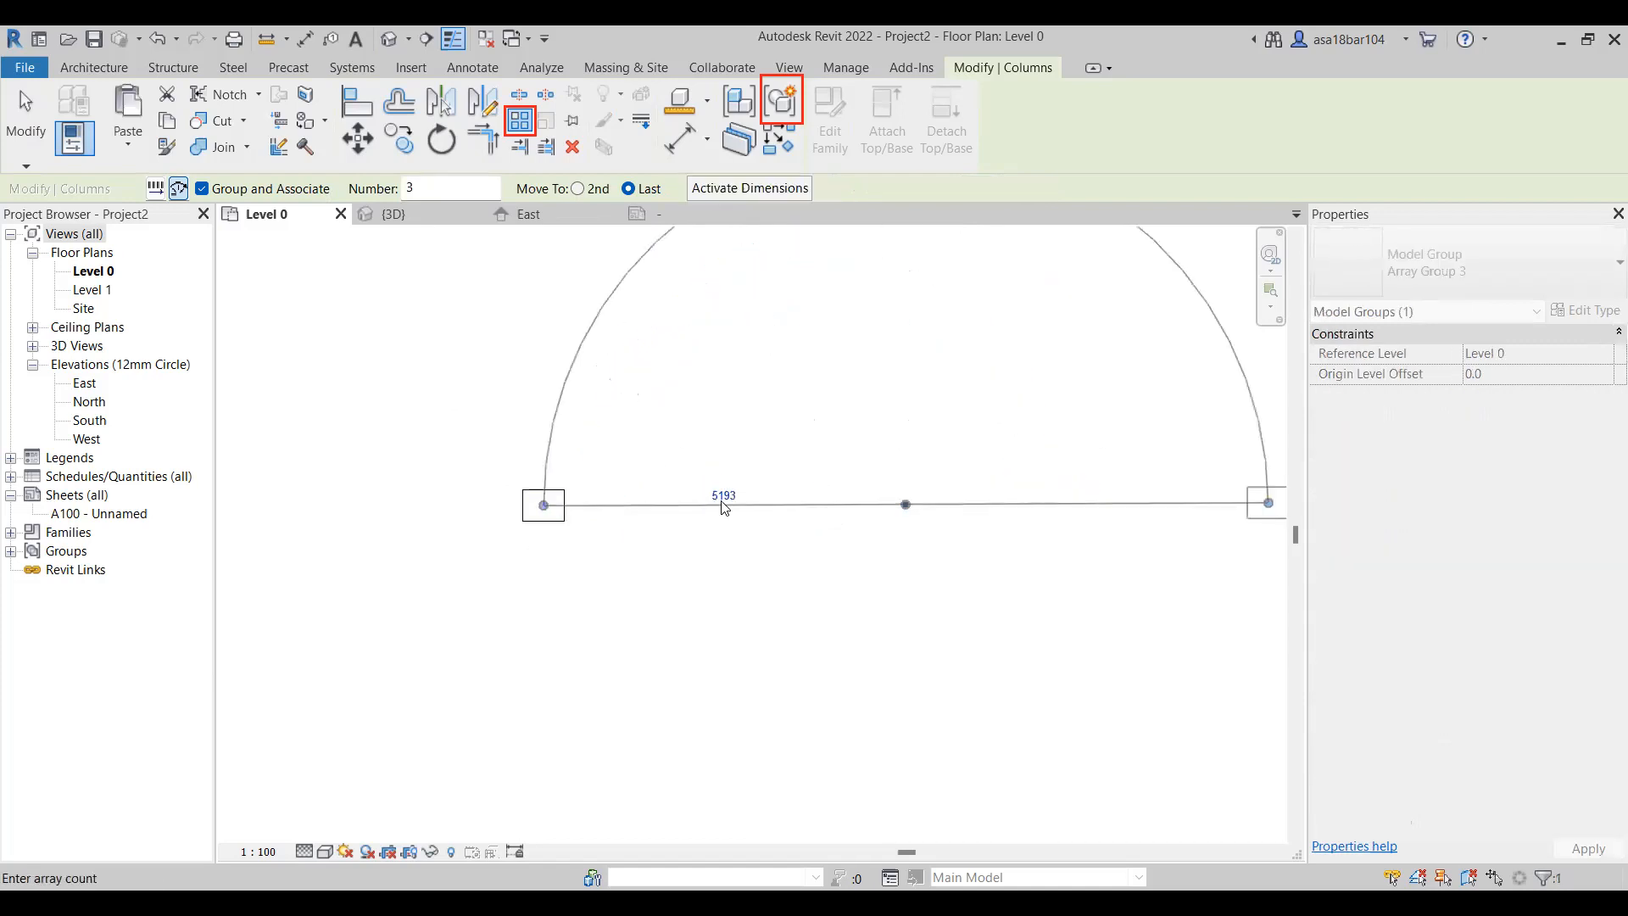
{"action": "key", "text": "Return"}
Set the radius of the radial column array to 3000
{"action": "left_click", "coordinate": [725, 492]}
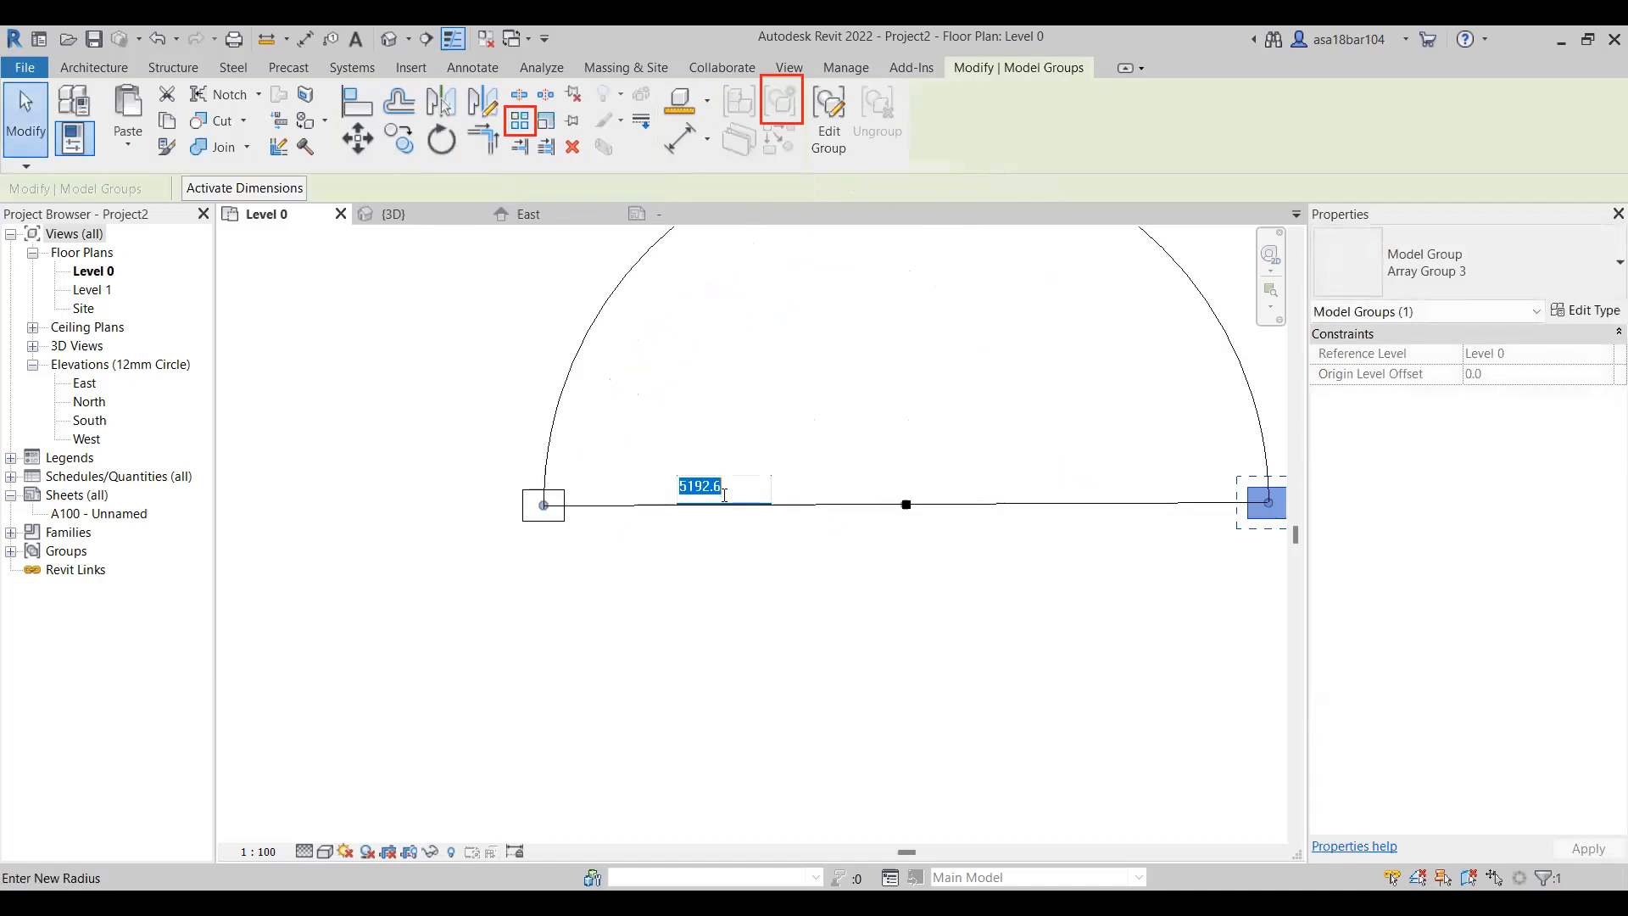
{"action": "type", "text": "3000"}
{"action": "key", "text": "Return"}
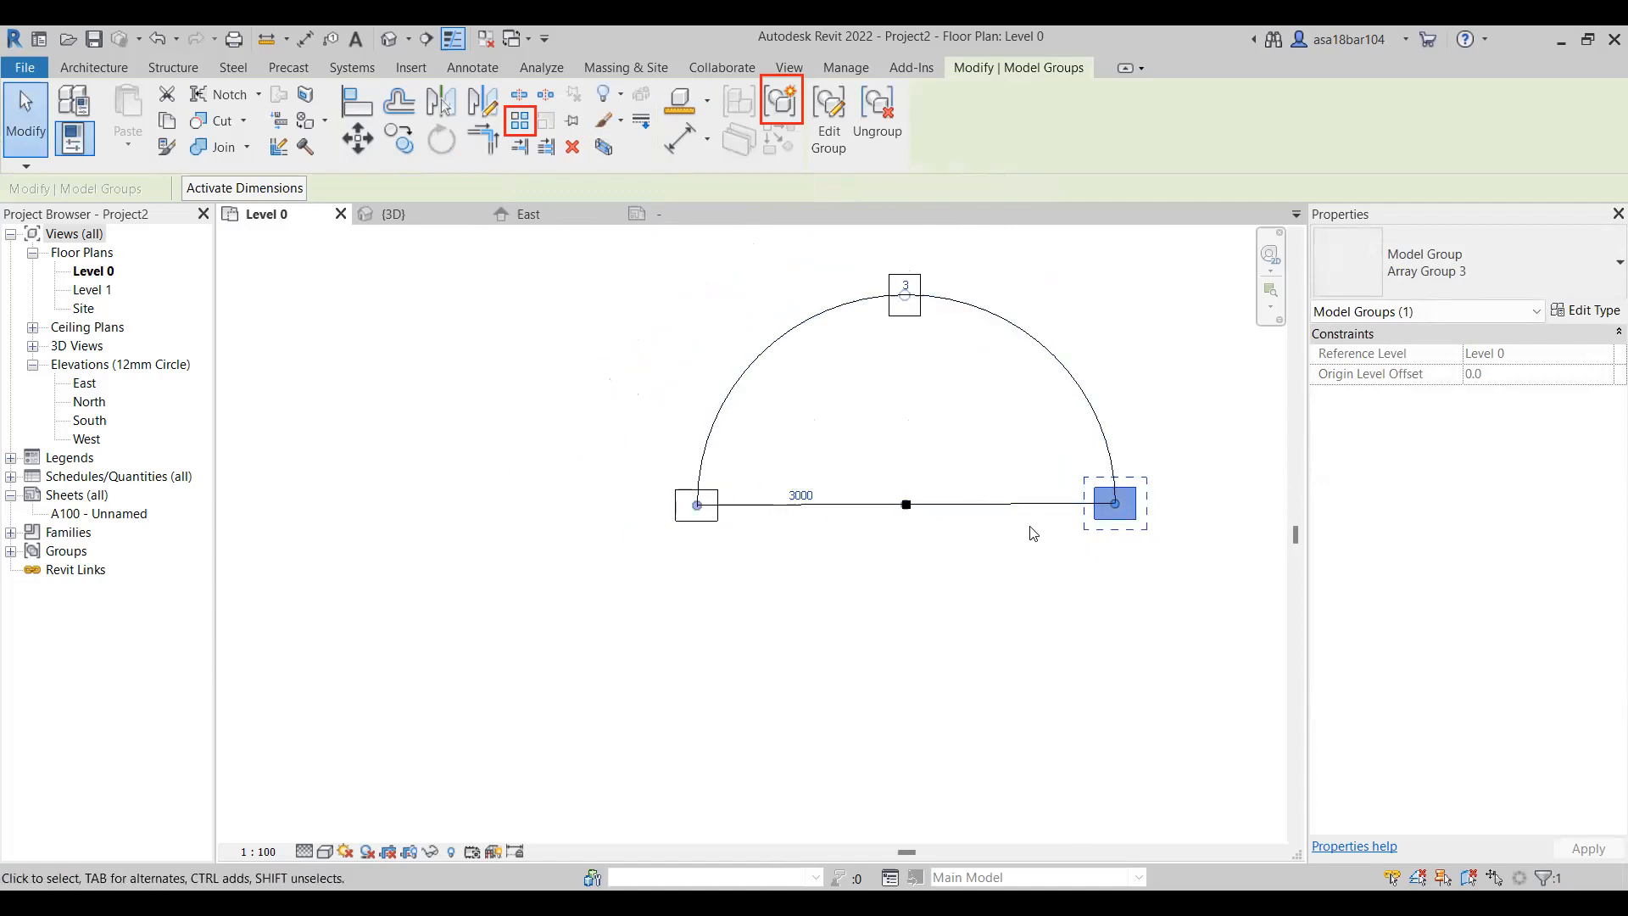
Increase the semicircular column array's count to 15 and deselect it
{"action": "scroll", "coordinate": [924, 258], "scroll_direction": "up", "scroll_amount": 2}
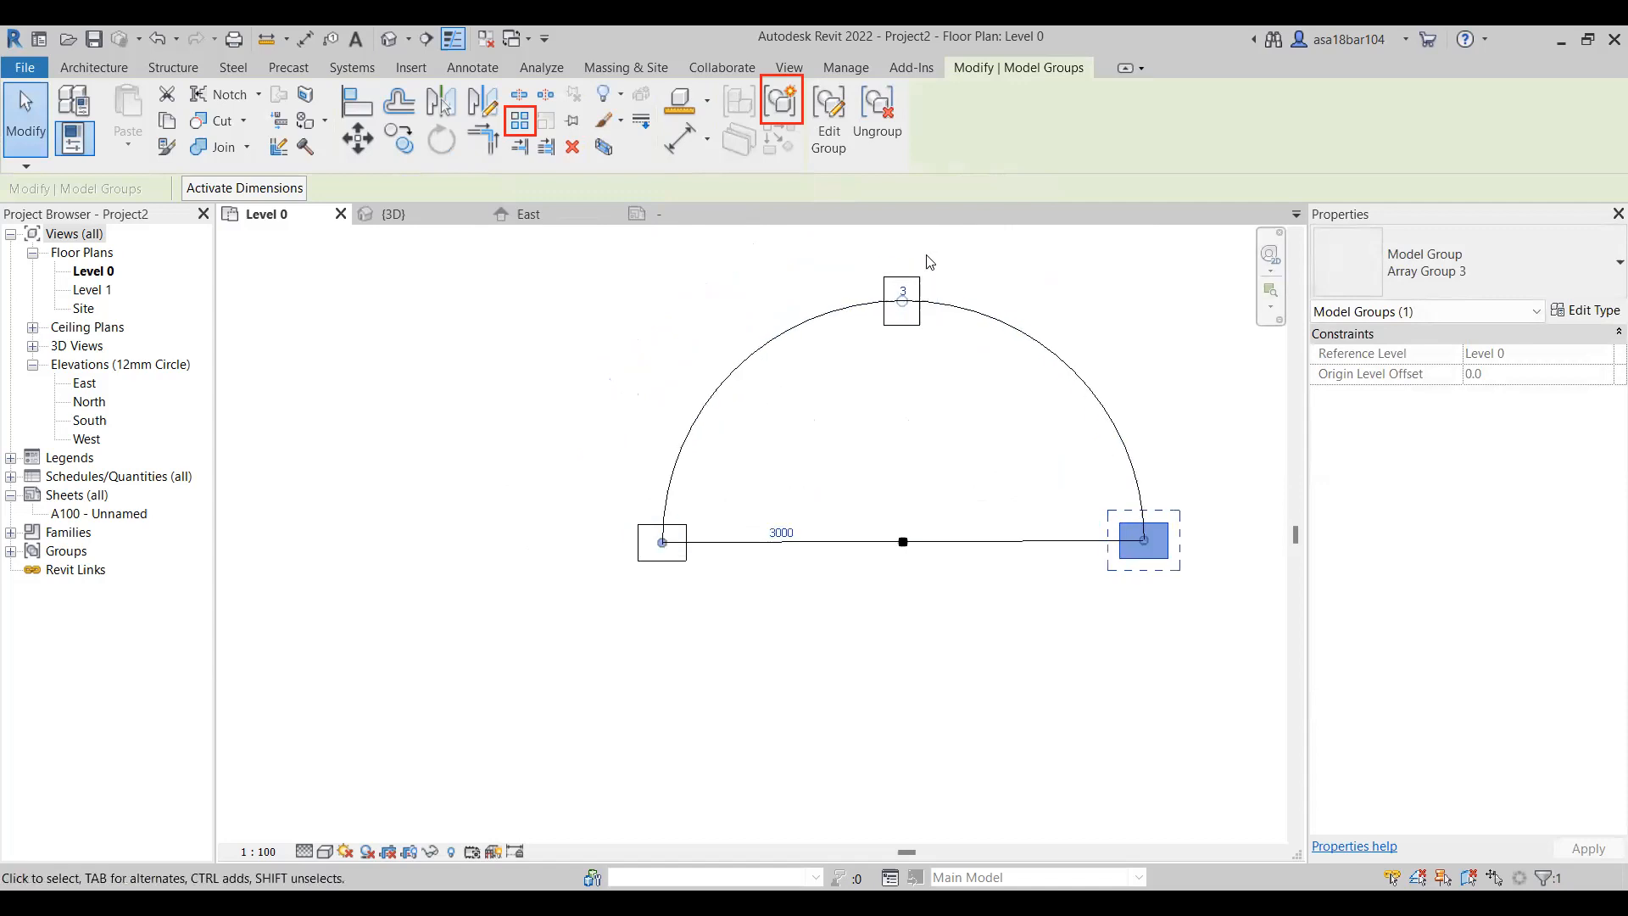
{"action": "left_click", "coordinate": [900, 296]}
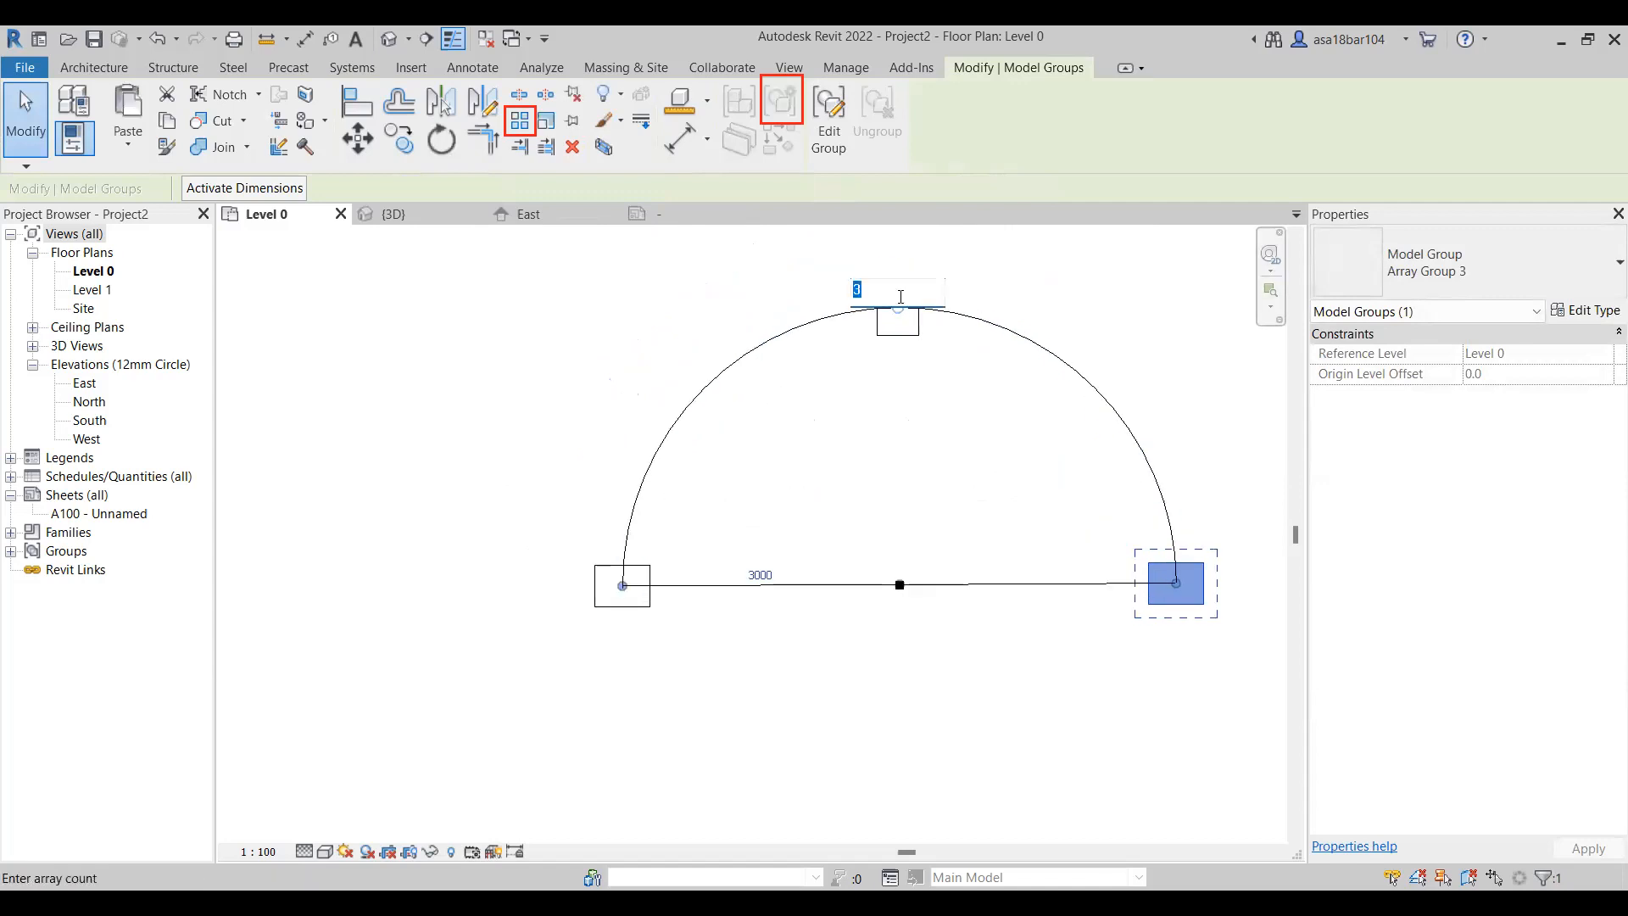
{"action": "type", "text": "15"}
{"action": "key", "text": "Return"}
{"action": "scroll", "coordinate": [636, 462], "scroll_direction": "down", "scroll_amount": 1}
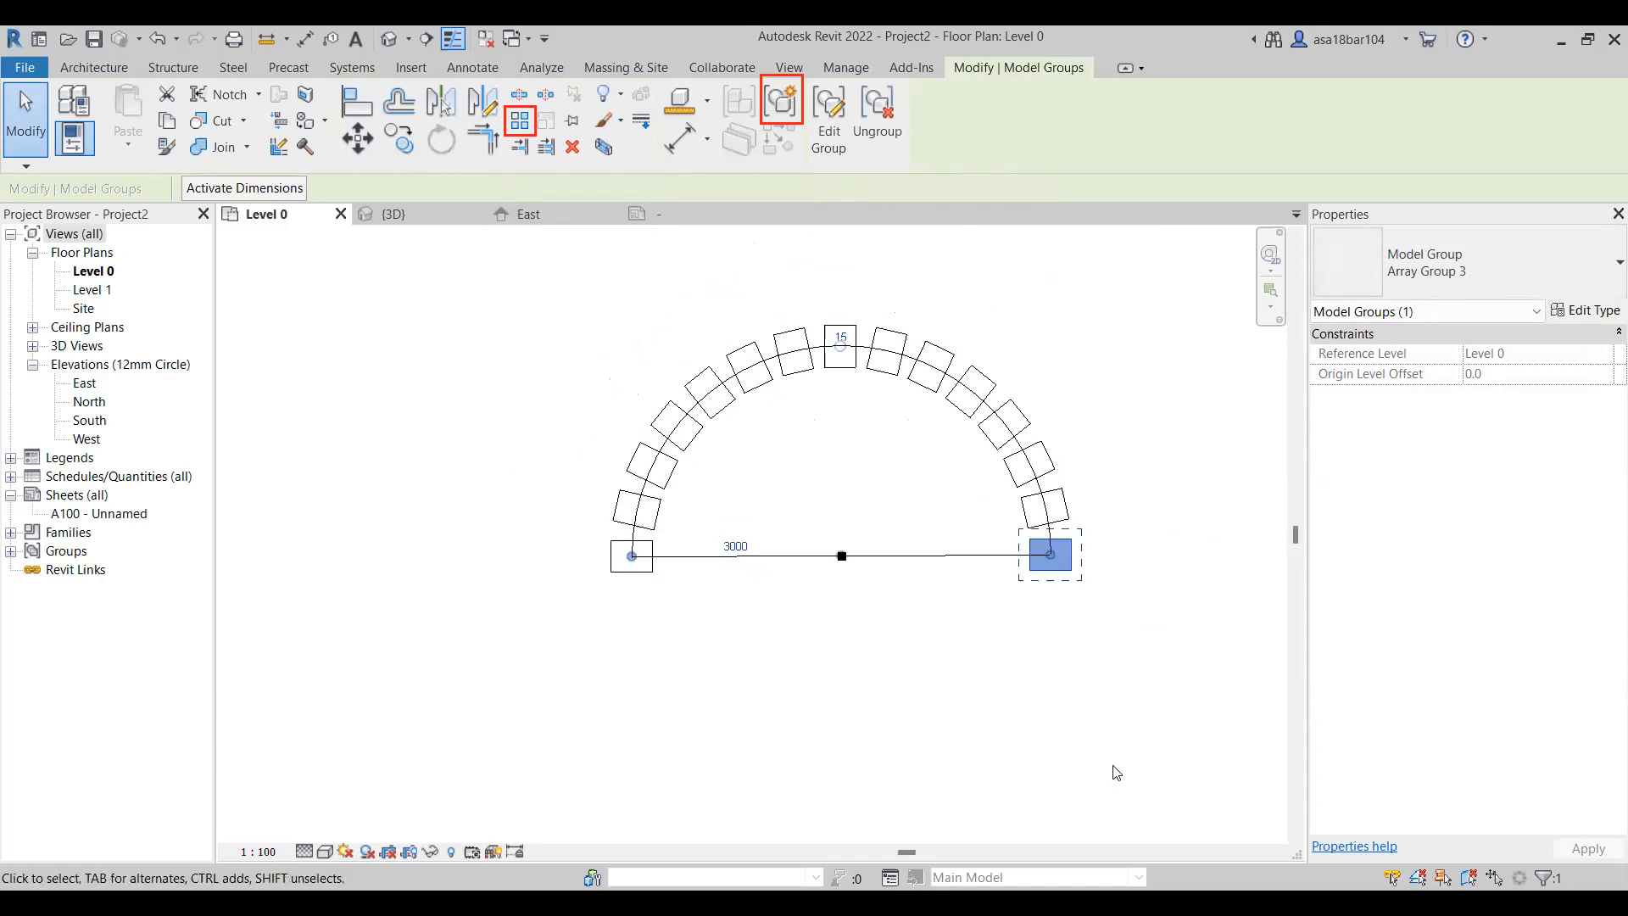
{"action": "left_click", "coordinate": [690, 624]}
{"action": "scroll", "coordinate": [593, 653], "scroll_direction": "down", "scroll_amount": 2}
{"action": "scroll", "coordinate": [456, 617], "scroll_direction": "down", "scroll_amount": 1}
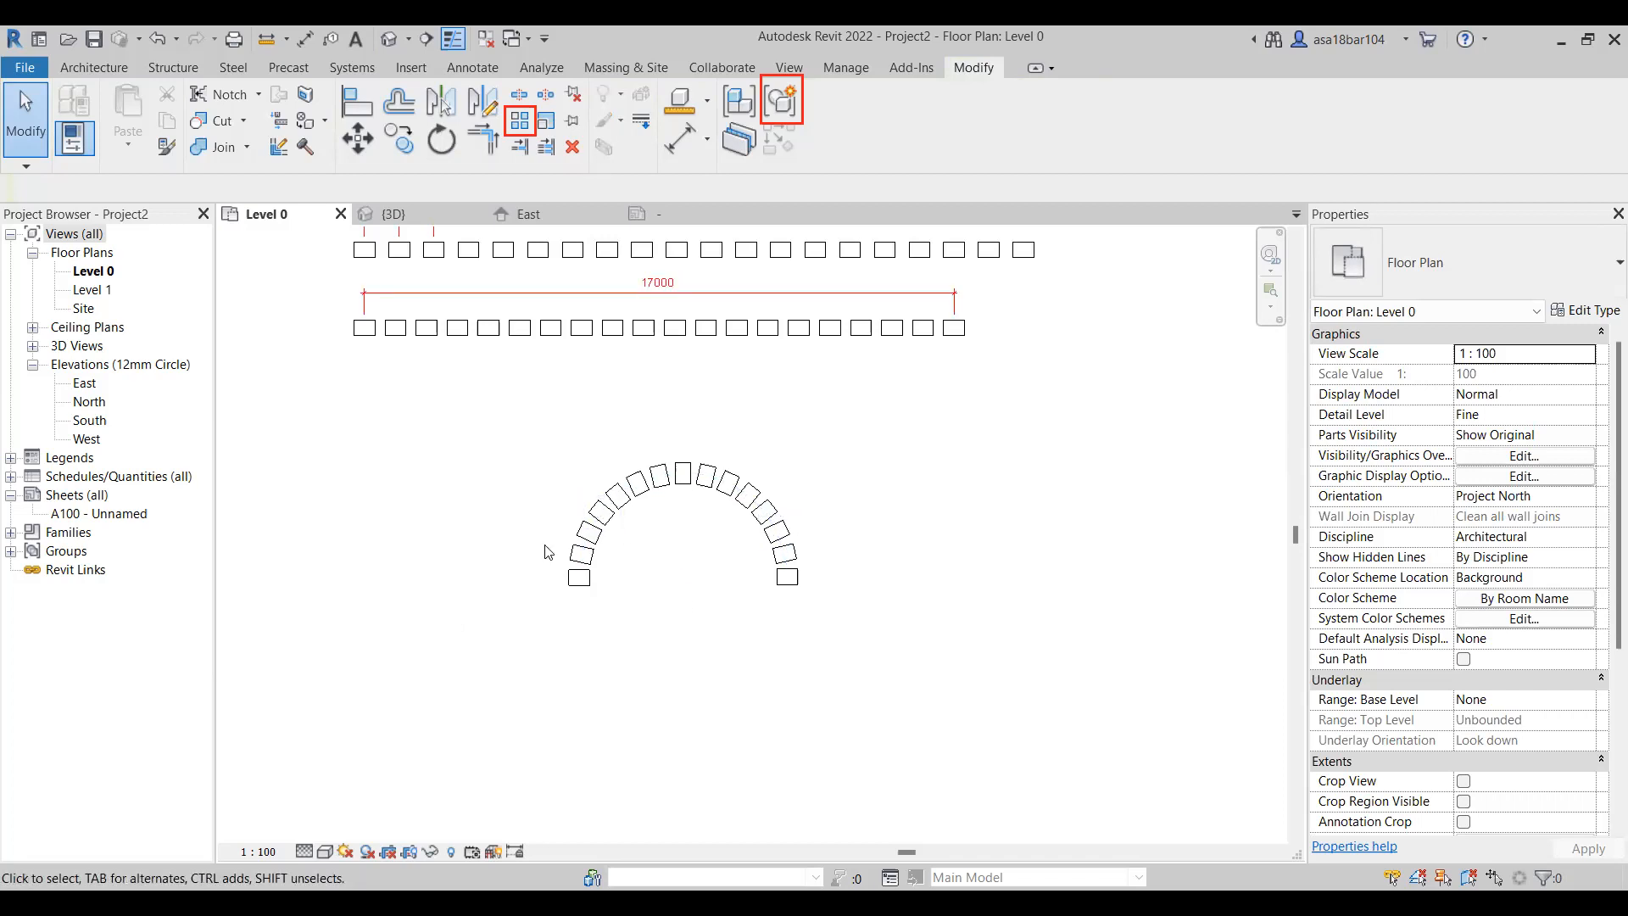
Mirror the whole semicircular column array as a copy across a horizontal axis drawn just below its open ends
{"action": "scroll", "coordinate": [636, 529], "scroll_direction": "up", "scroll_amount": 2}
{"action": "scroll", "coordinate": [528, 451], "scroll_direction": "down", "scroll_amount": 1}
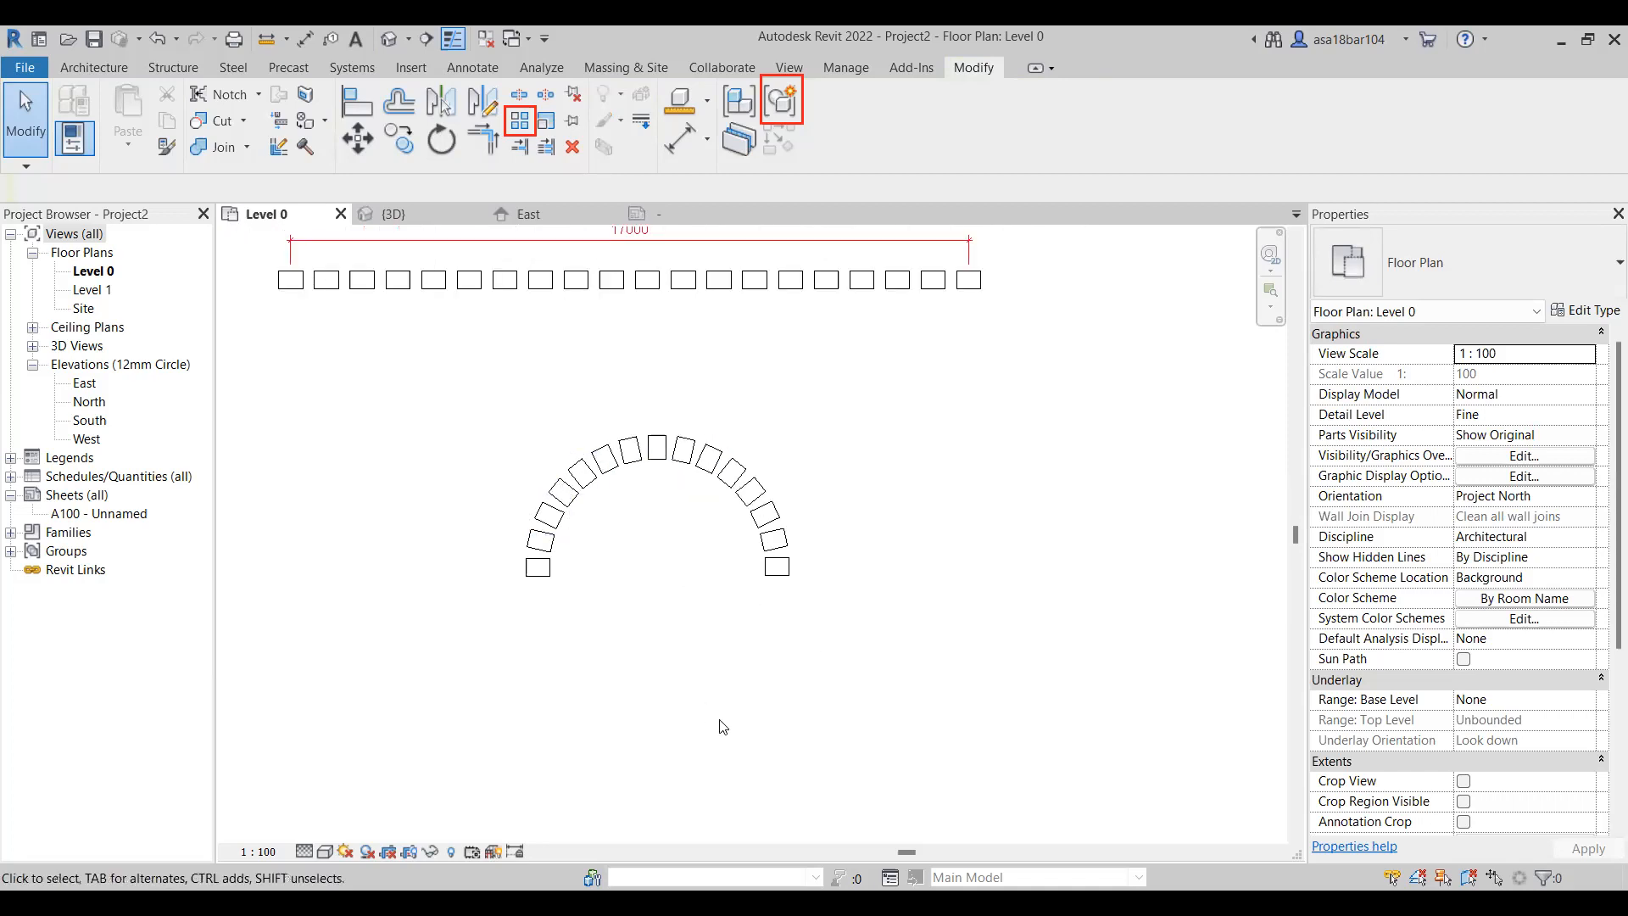
{"action": "left_click_drag", "start_coordinate": [437, 378], "coordinate": [915, 651]}
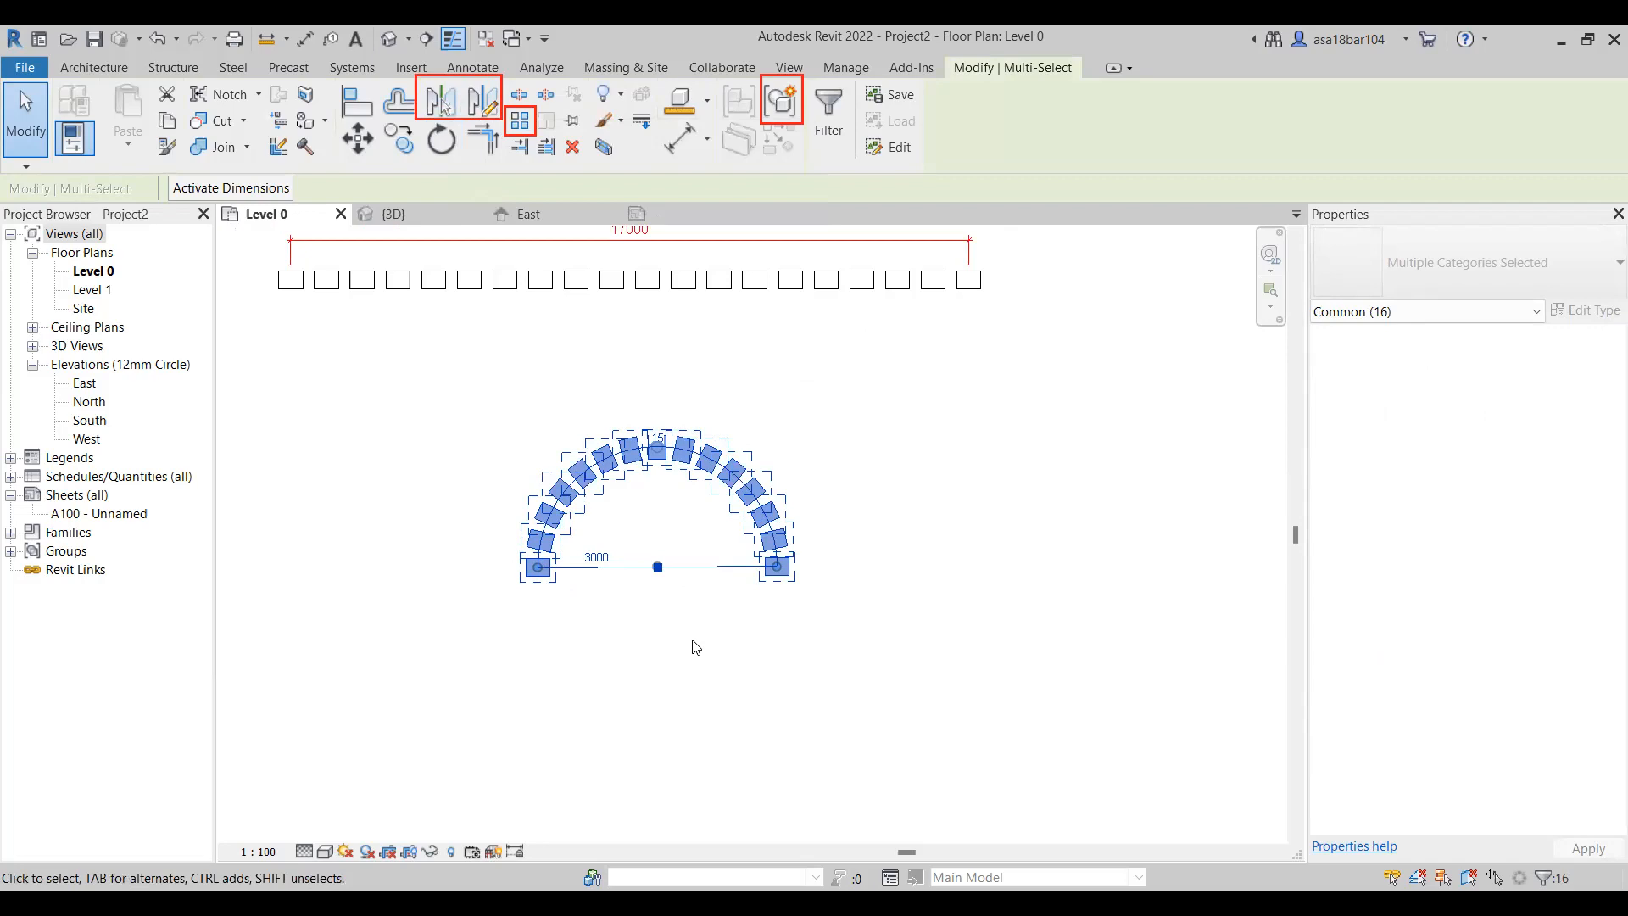
{"action": "left_click", "coordinate": [483, 101]}
{"action": "left_click", "coordinate": [496, 607]}
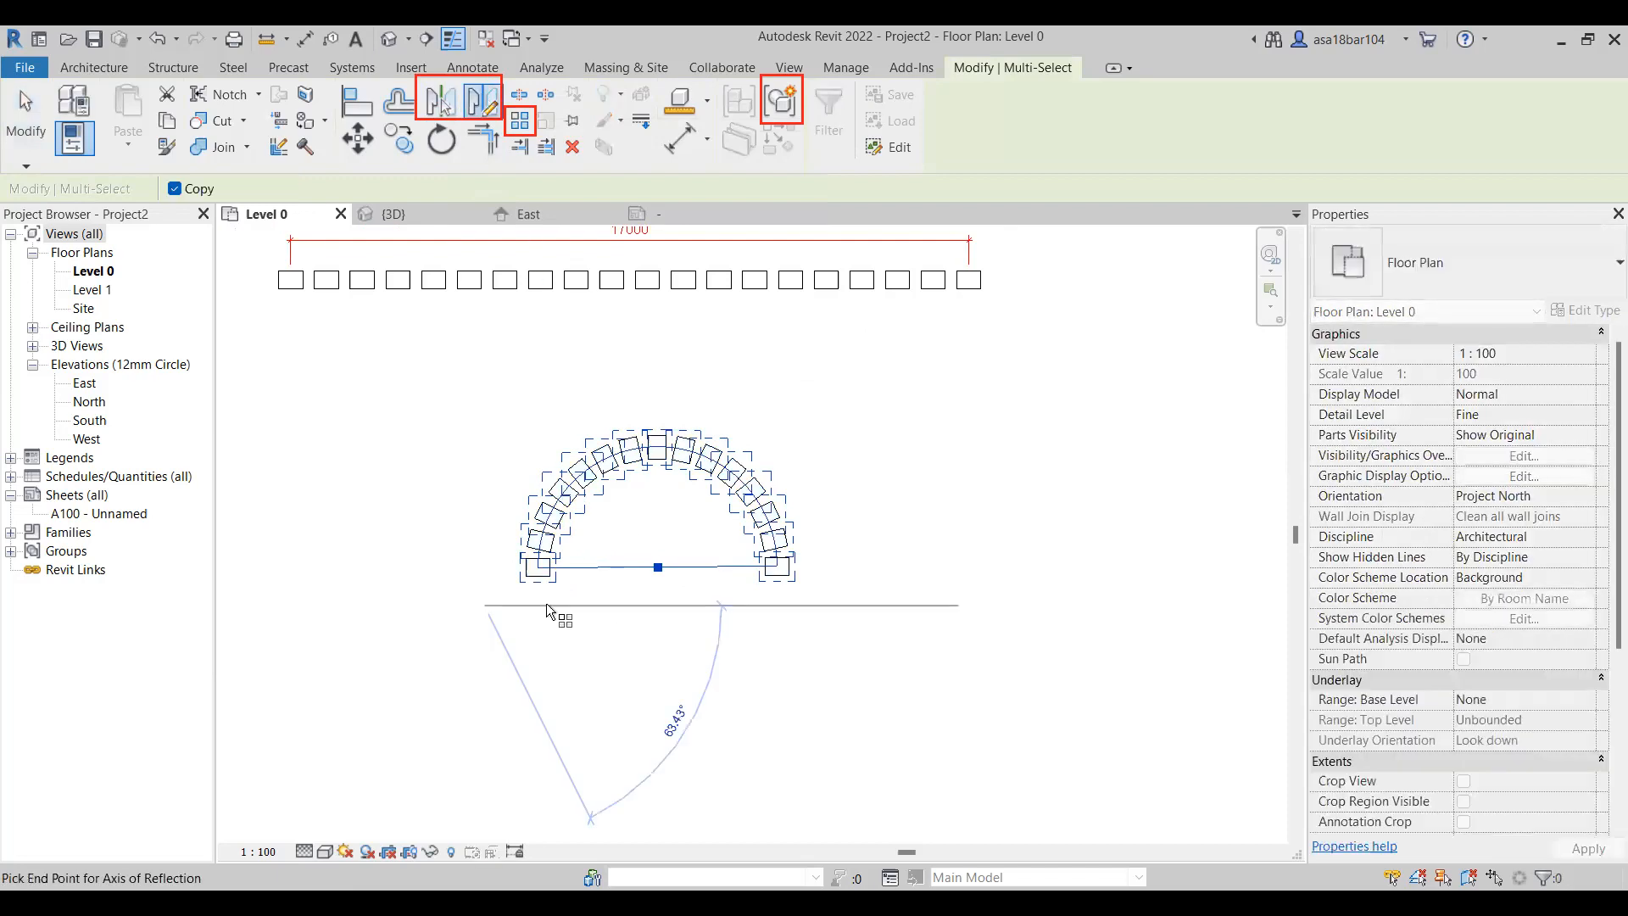
{"action": "left_click", "coordinate": [865, 606]}
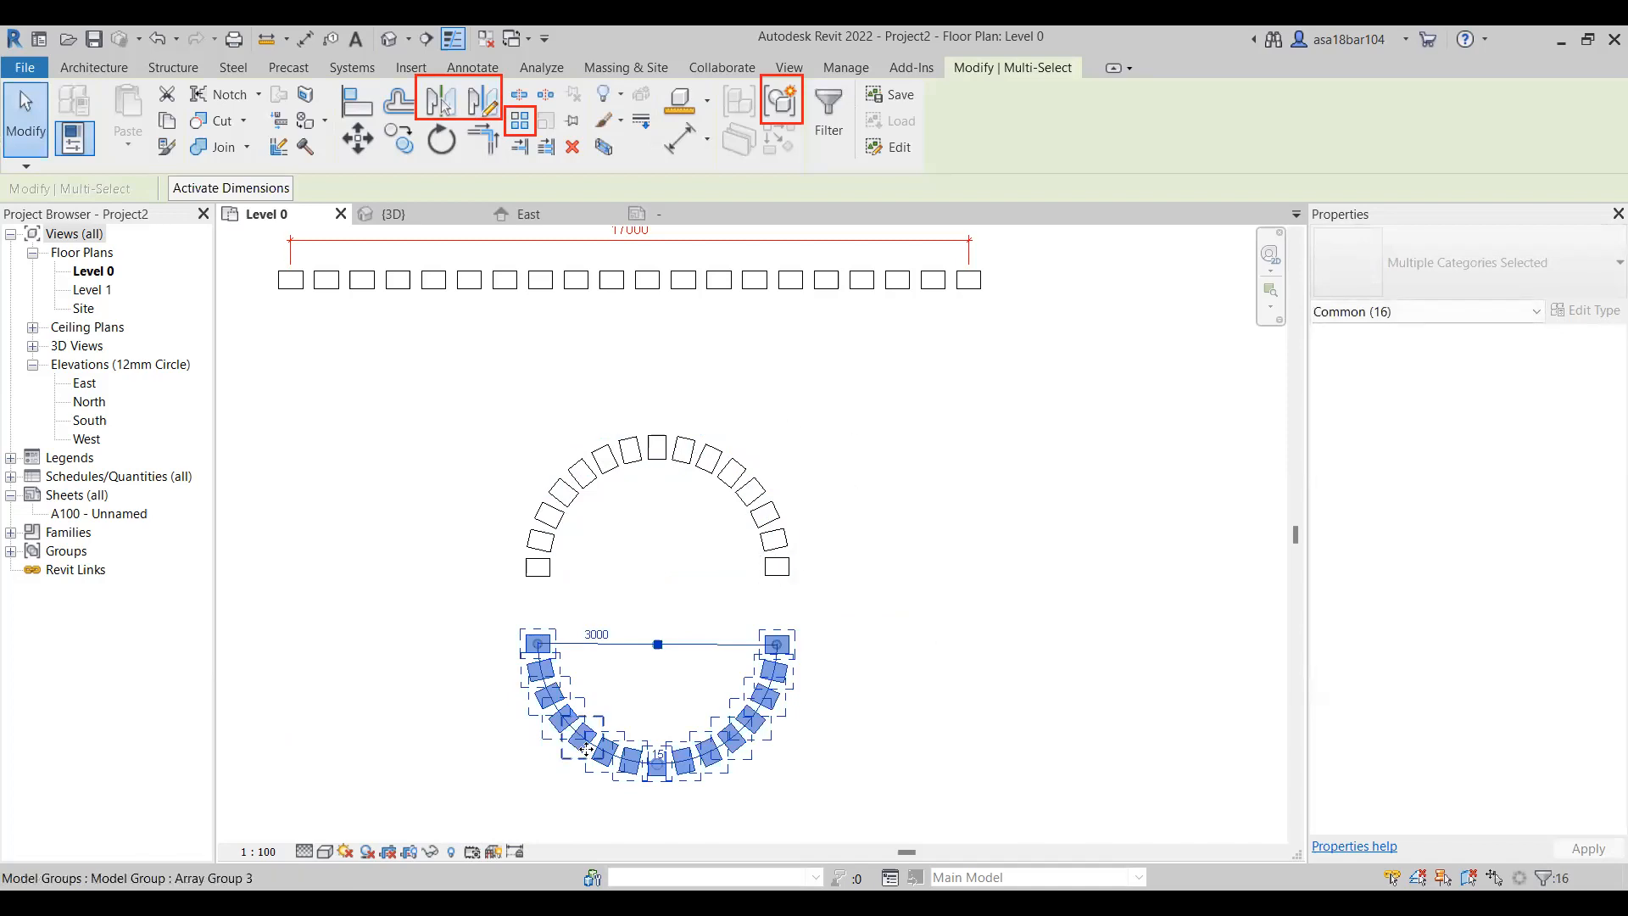
Mirror the lower semicircle of columns as a copy across a vertical axis drawn beside it, opposite the loose columns, and deselect the result
{"action": "scroll", "coordinate": [883, 520], "scroll_direction": "down", "scroll_amount": 2}
{"action": "left_click", "coordinate": [483, 101]}
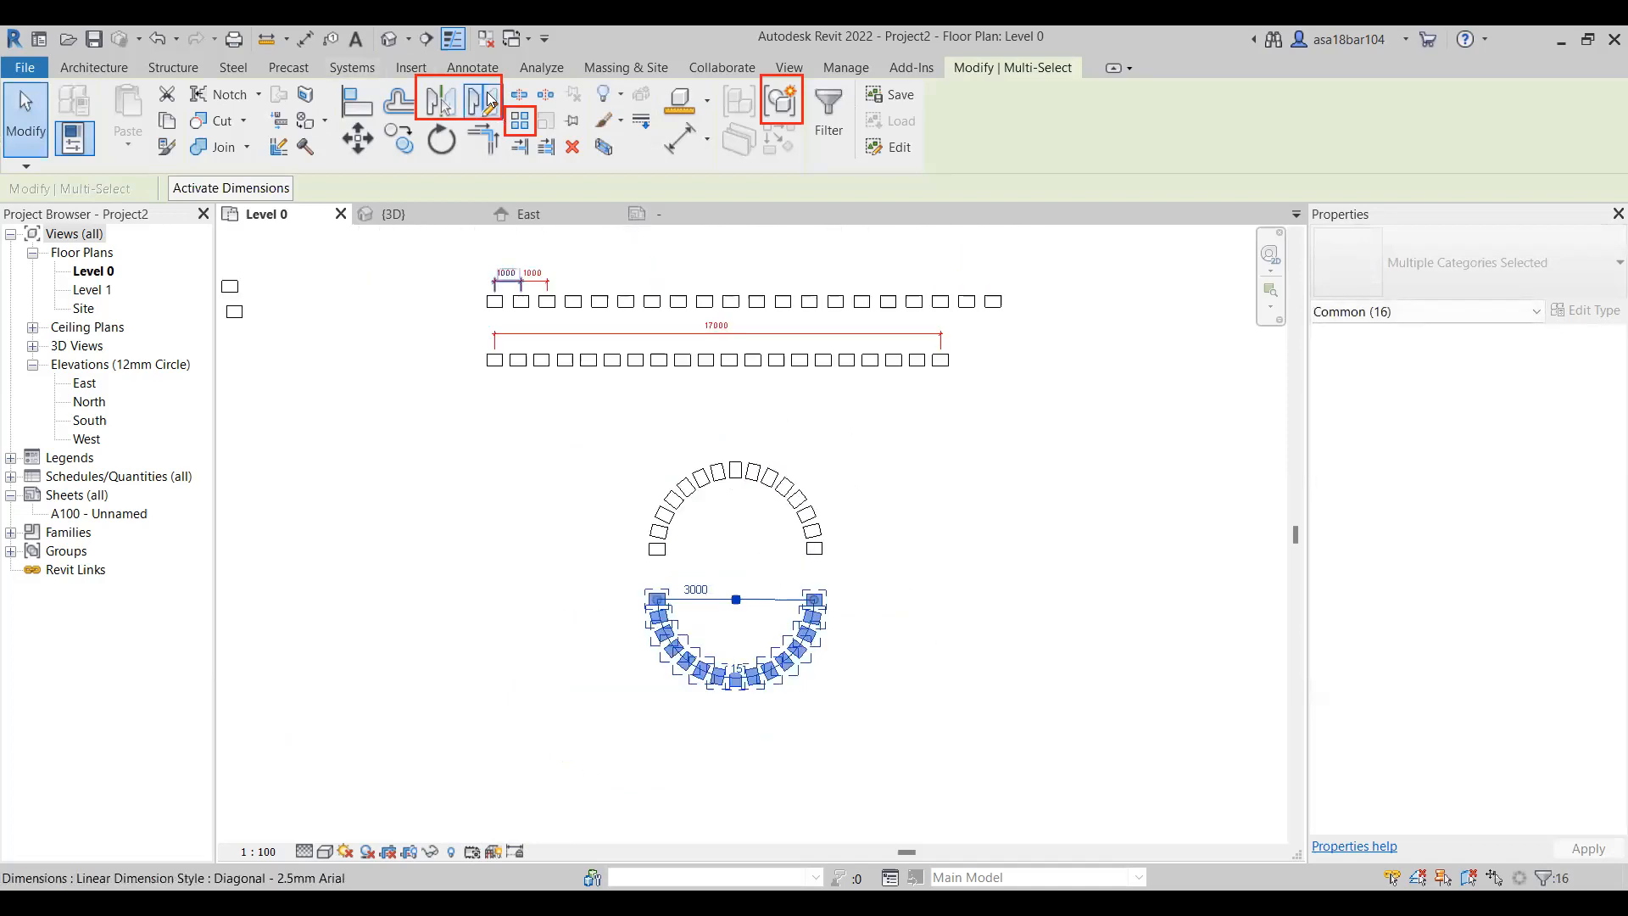
{"action": "left_click", "coordinate": [878, 527]}
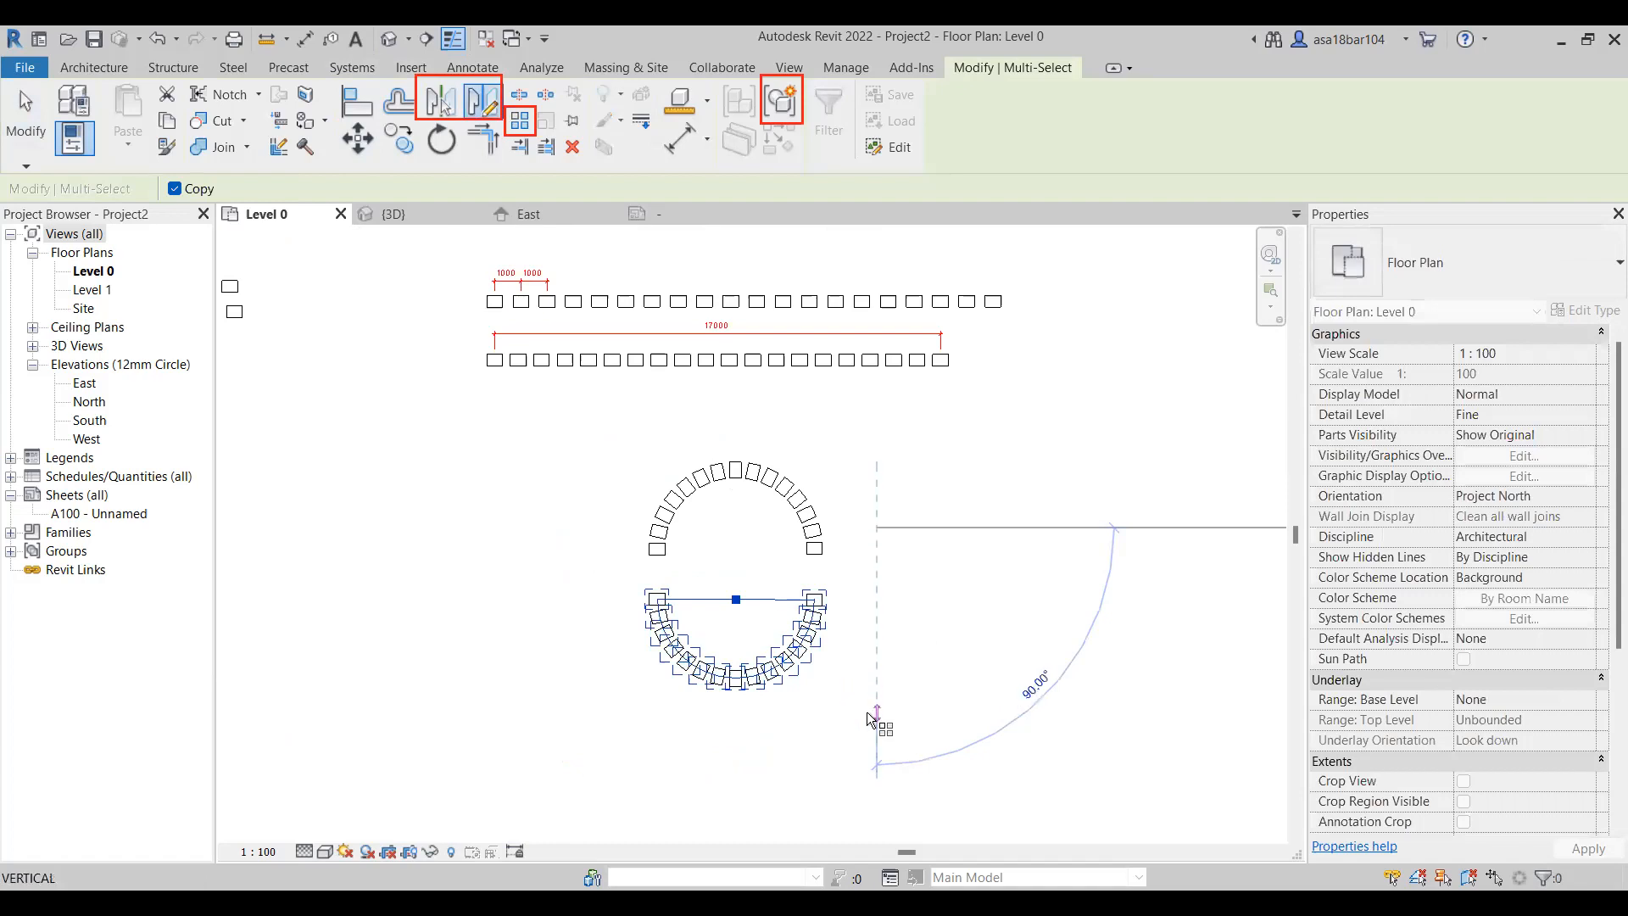
{"action": "left_click", "coordinate": [869, 712]}
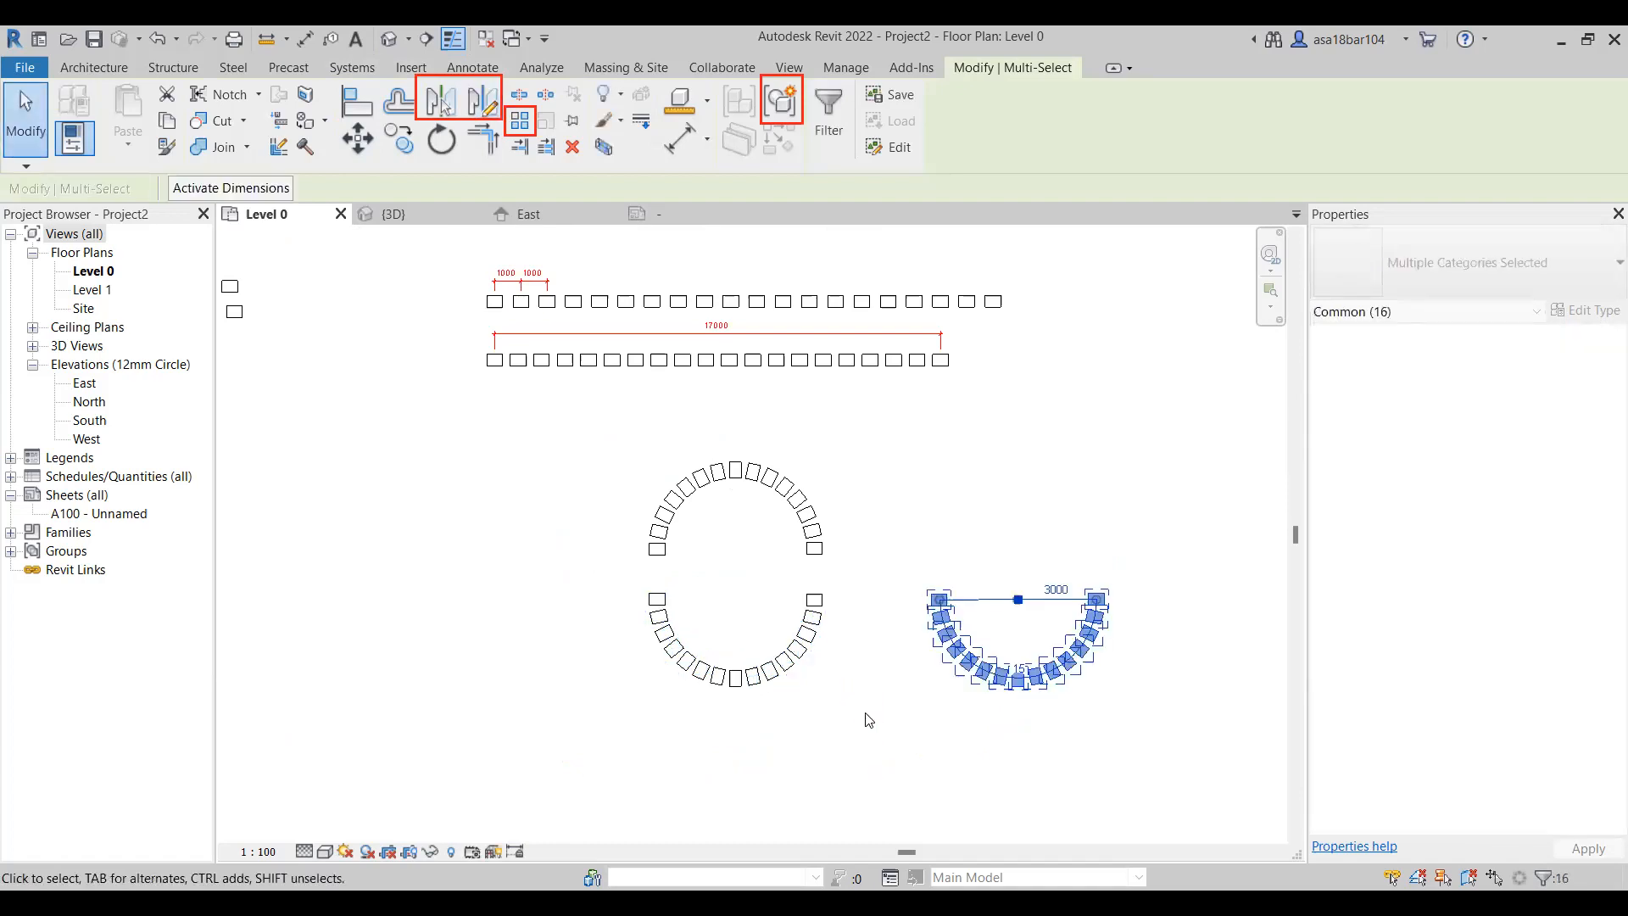
{"action": "left_click", "coordinate": [1193, 711]}
Review the linear, radial and mirrored column arrays alongside the loose columns and the annotated house plan on Level 0
{"action": "scroll", "coordinate": [533, 532], "scroll_direction": "down", "scroll_amount": 3}
{"action": "scroll", "coordinate": [968, 321], "scroll_direction": "up", "scroll_amount": 2}
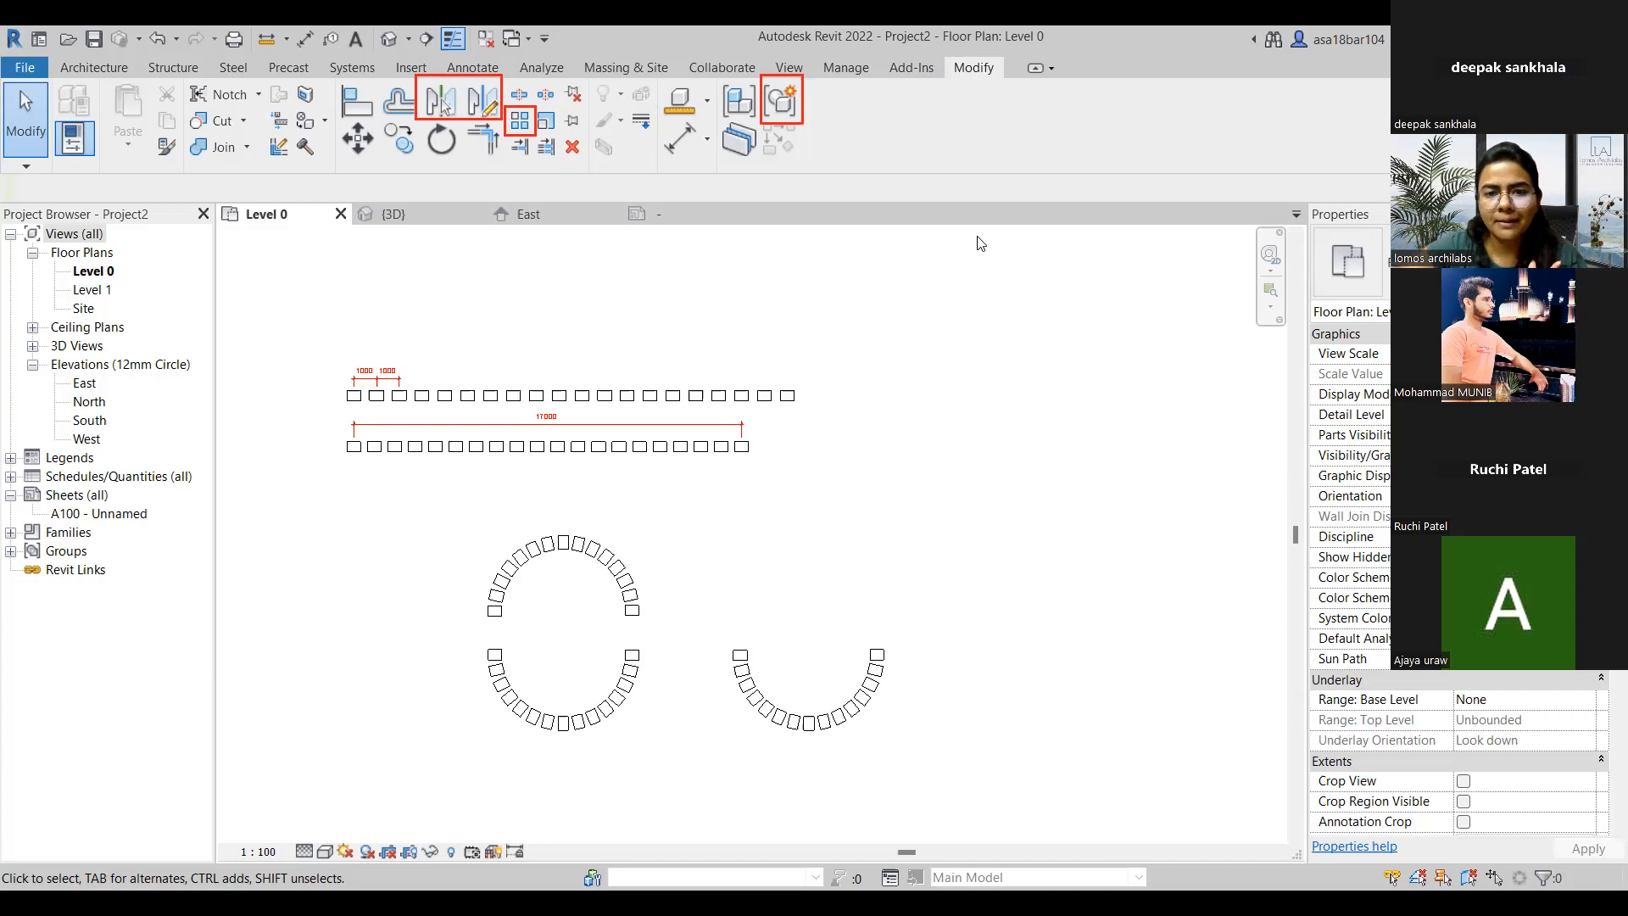
{"action": "scroll", "coordinate": [594, 445], "scroll_direction": "down", "scroll_amount": 3}
{"action": "middle_click_drag", "start_coordinate": [475, 445], "coordinate": [958, 462]}
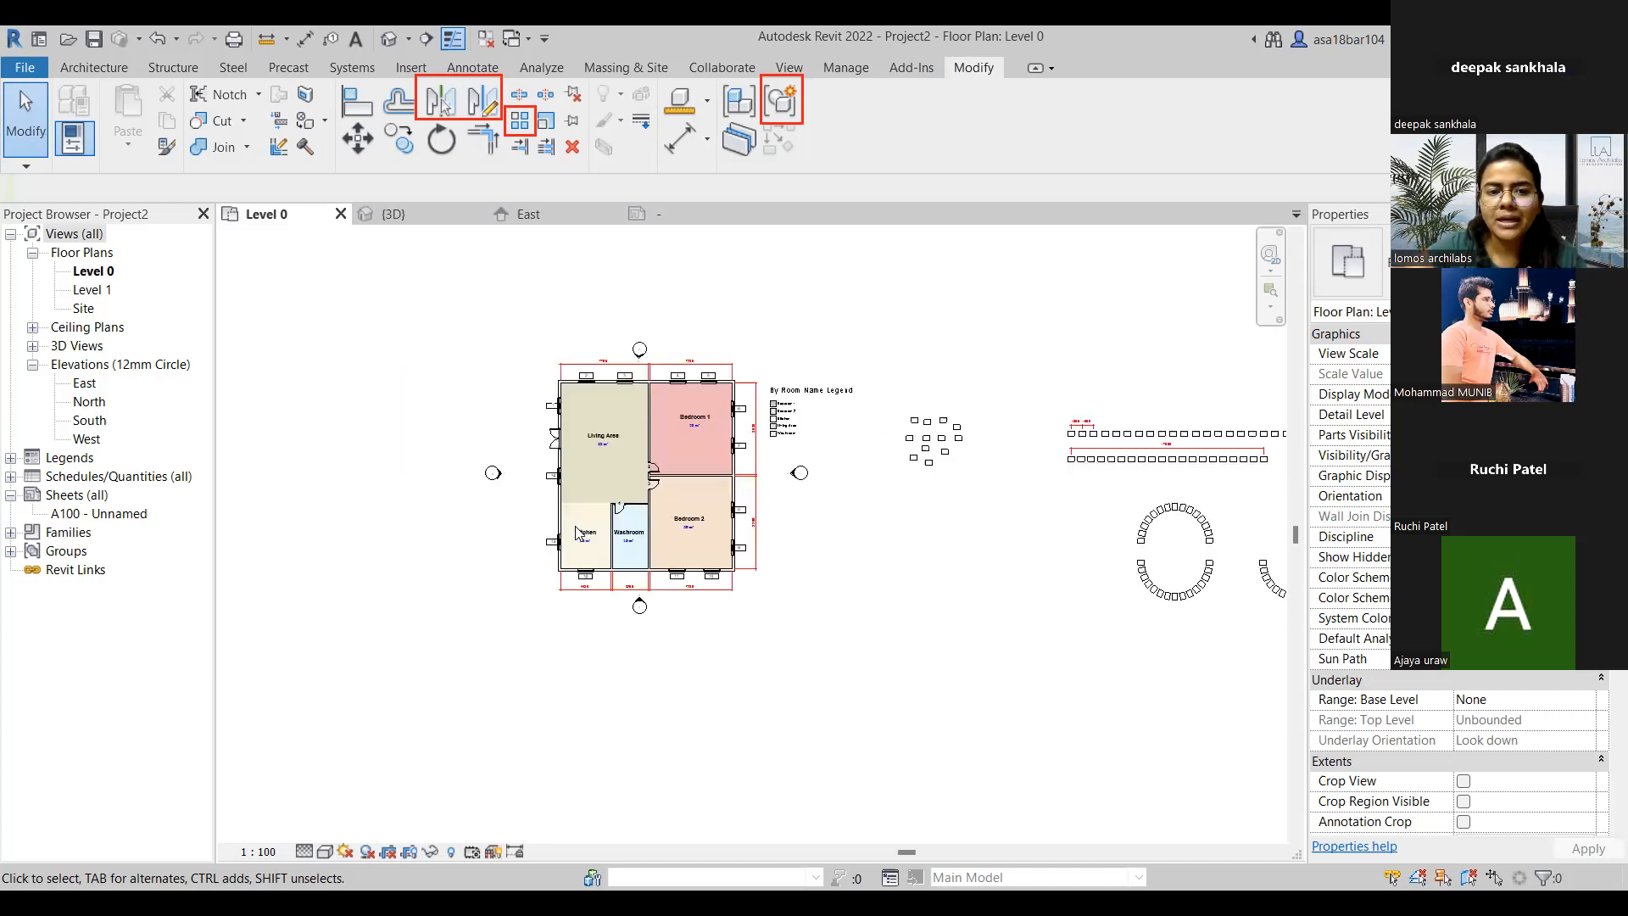
{"action": "scroll", "coordinate": [601, 532], "scroll_direction": "up", "scroll_amount": 2}
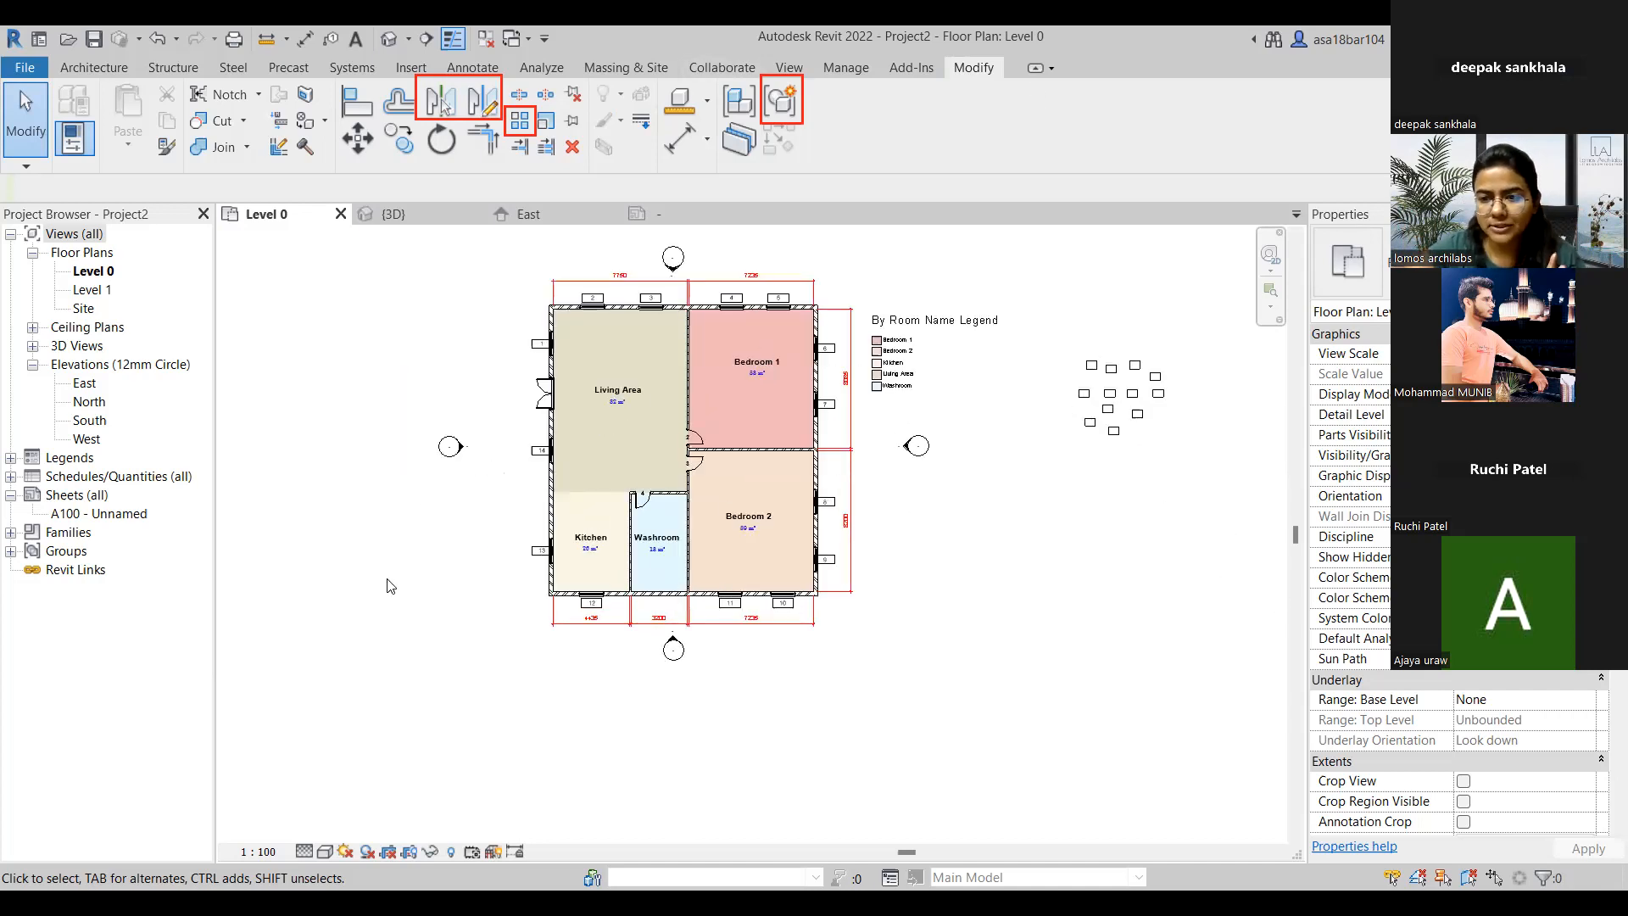
{"action": "scroll", "coordinate": [294, 591], "scroll_direction": "down", "scroll_amount": 2}
{"action": "scroll", "coordinate": [830, 393], "scroll_direction": "up", "scroll_amount": 1}
{"action": "scroll", "coordinate": [424, 362], "scroll_direction": "down", "scroll_amount": 2}
{"action": "scroll", "coordinate": [498, 346], "scroll_direction": "up", "scroll_amount": 2}
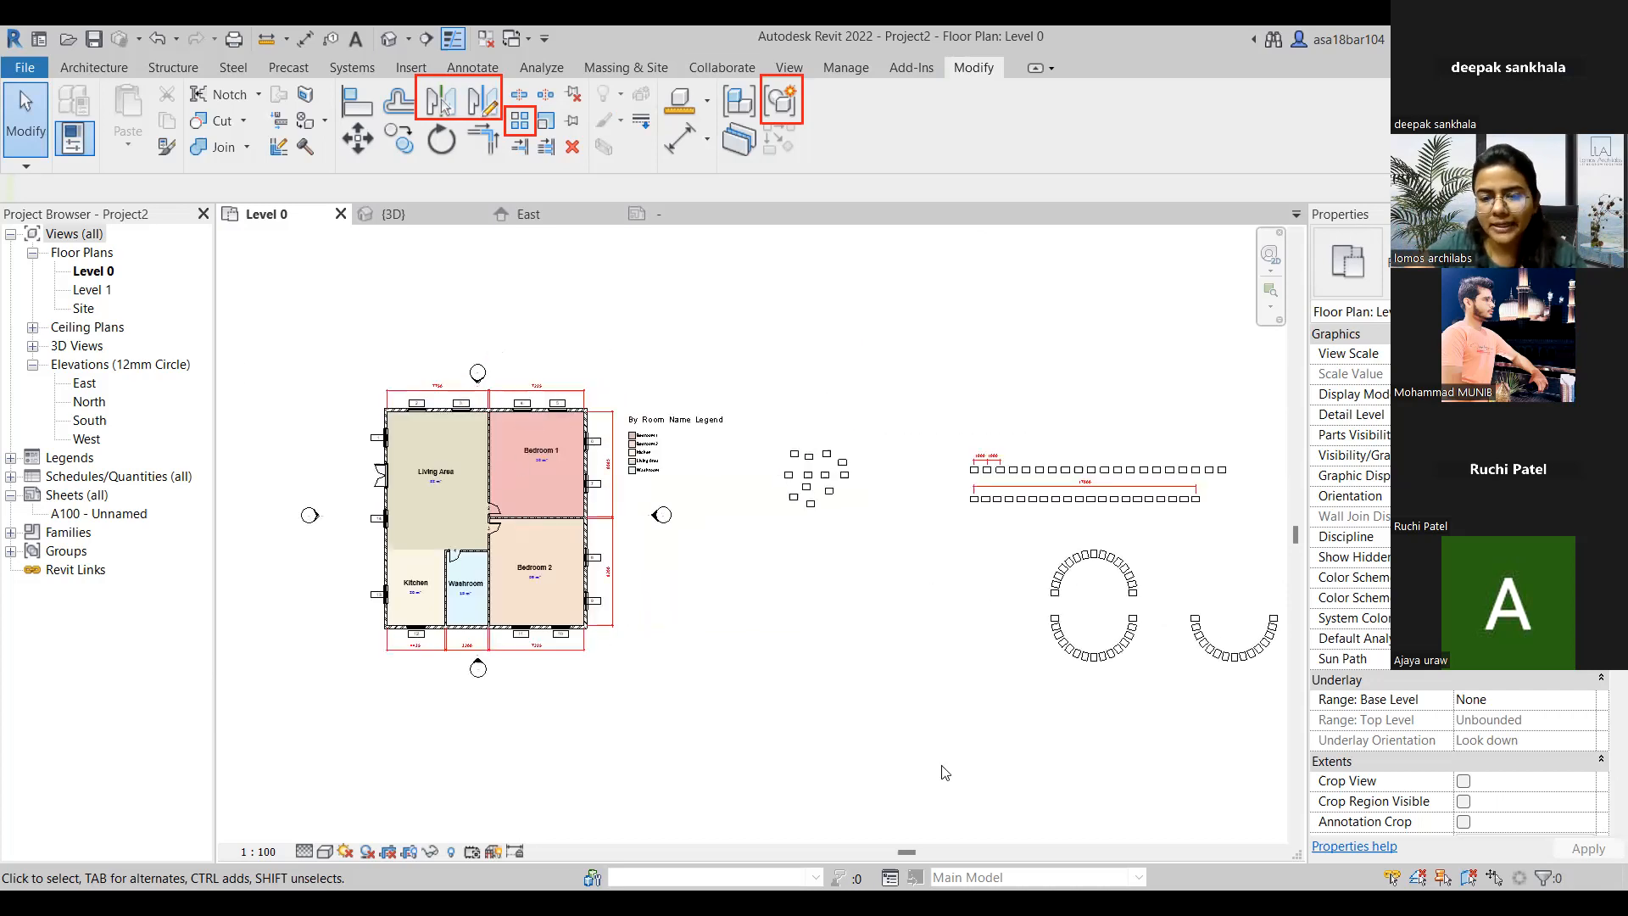
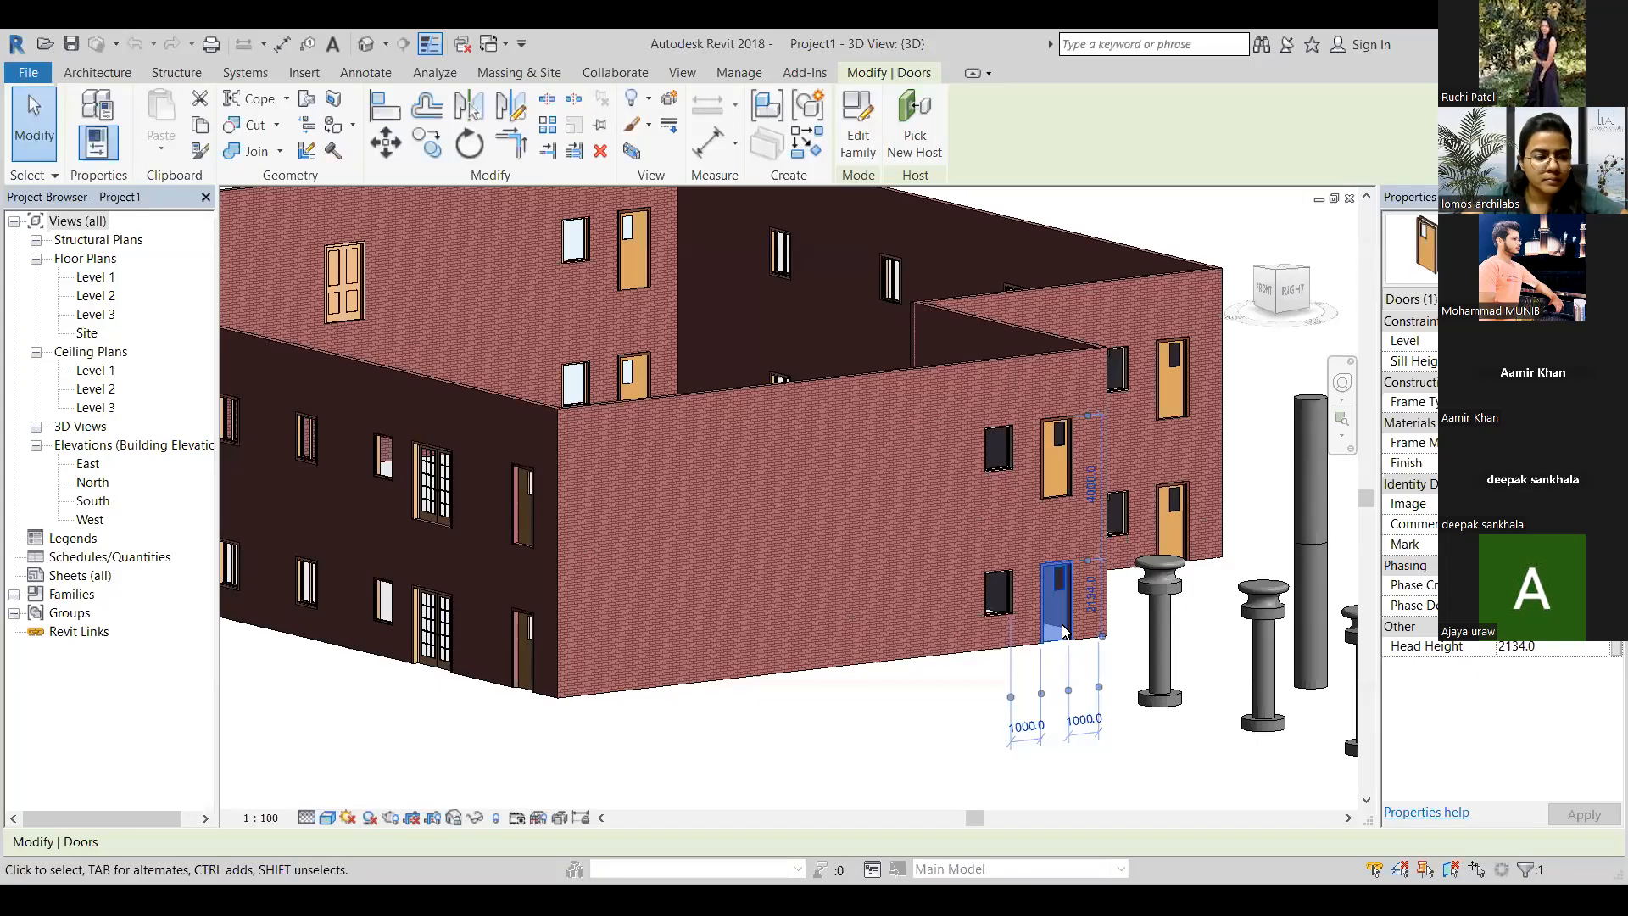
{"action": "scroll", "coordinate": [1033, 678], "scroll_direction": "up", "scroll_amount": 5}
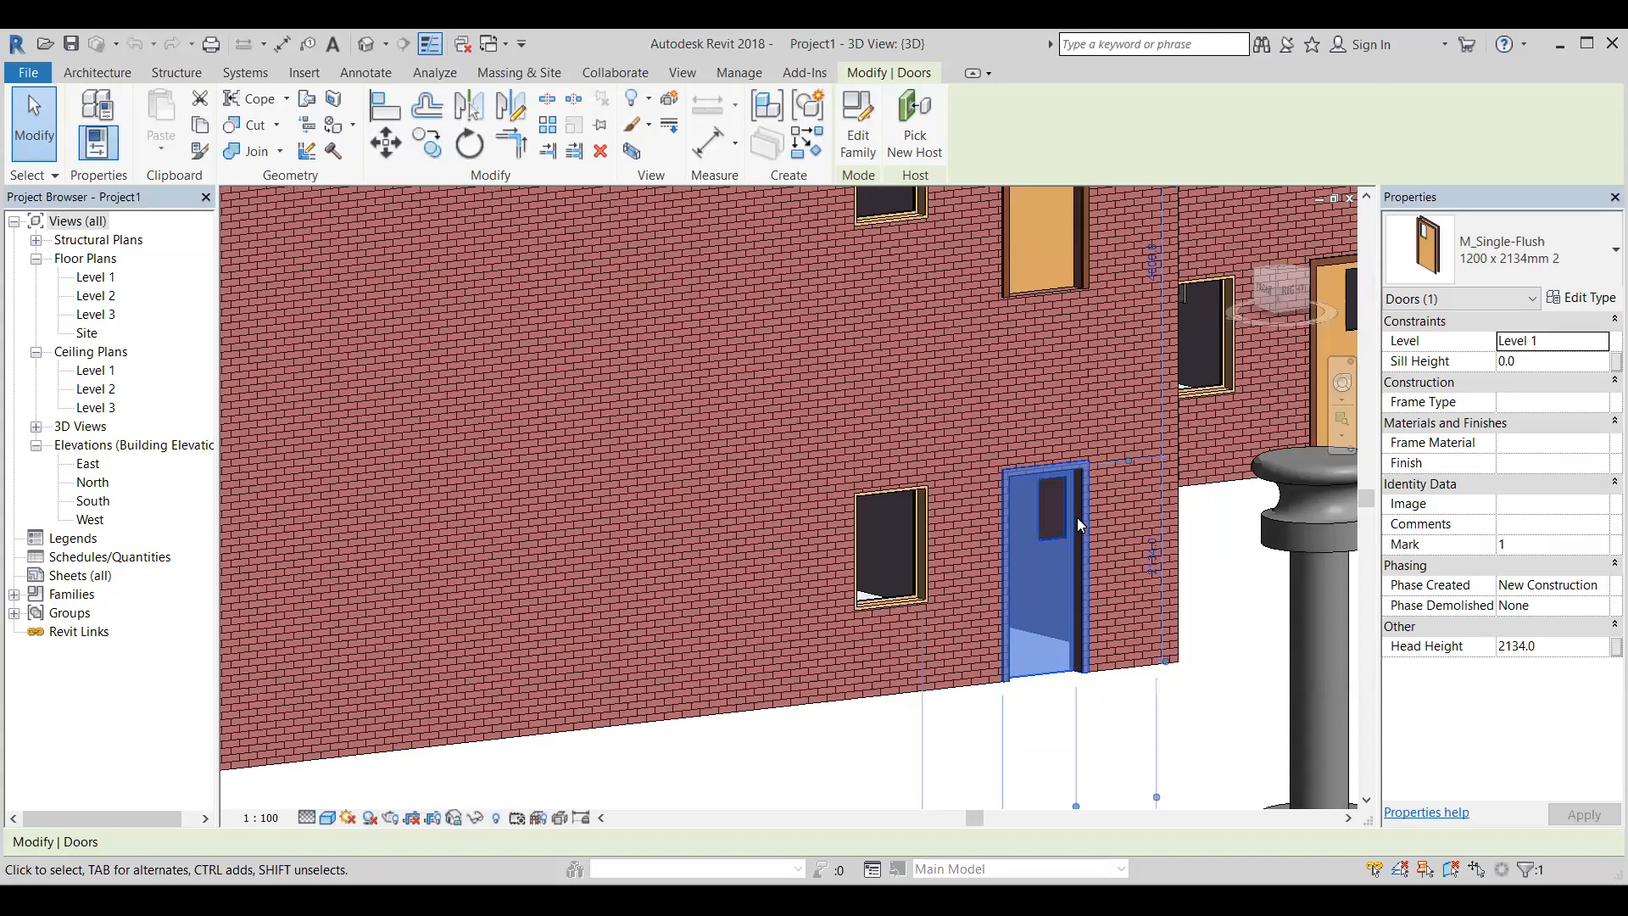
{"action": "scroll", "coordinate": [1043, 611], "scroll_direction": "down", "scroll_amount": 4}
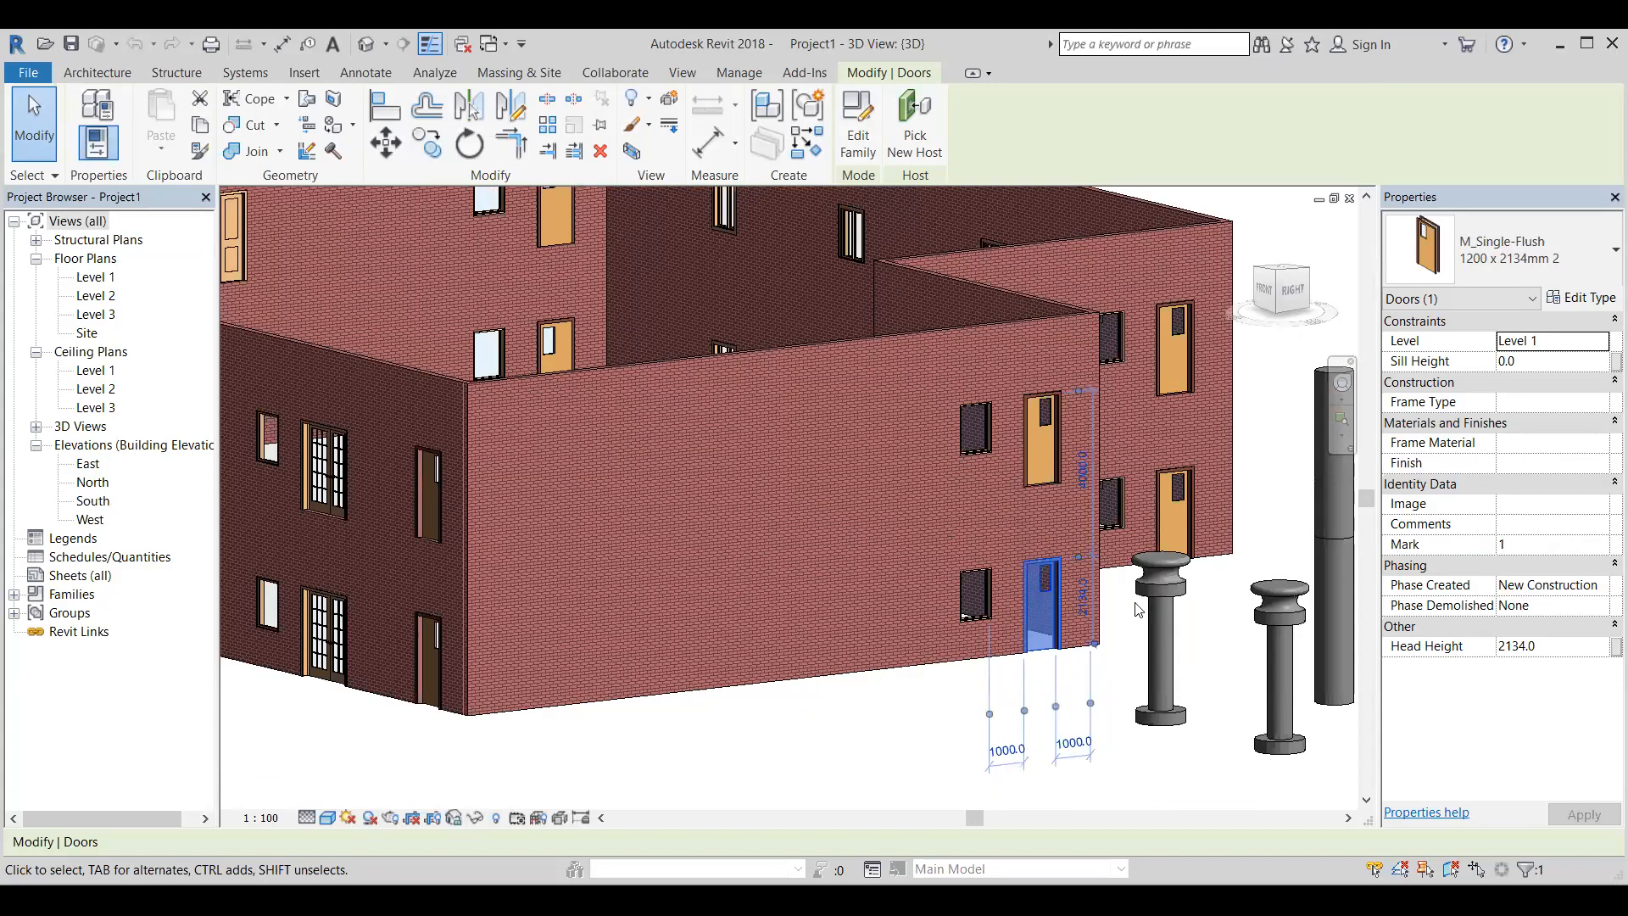
{"action": "scroll", "coordinate": [1038, 673], "scroll_direction": "up", "scroll_amount": 1}
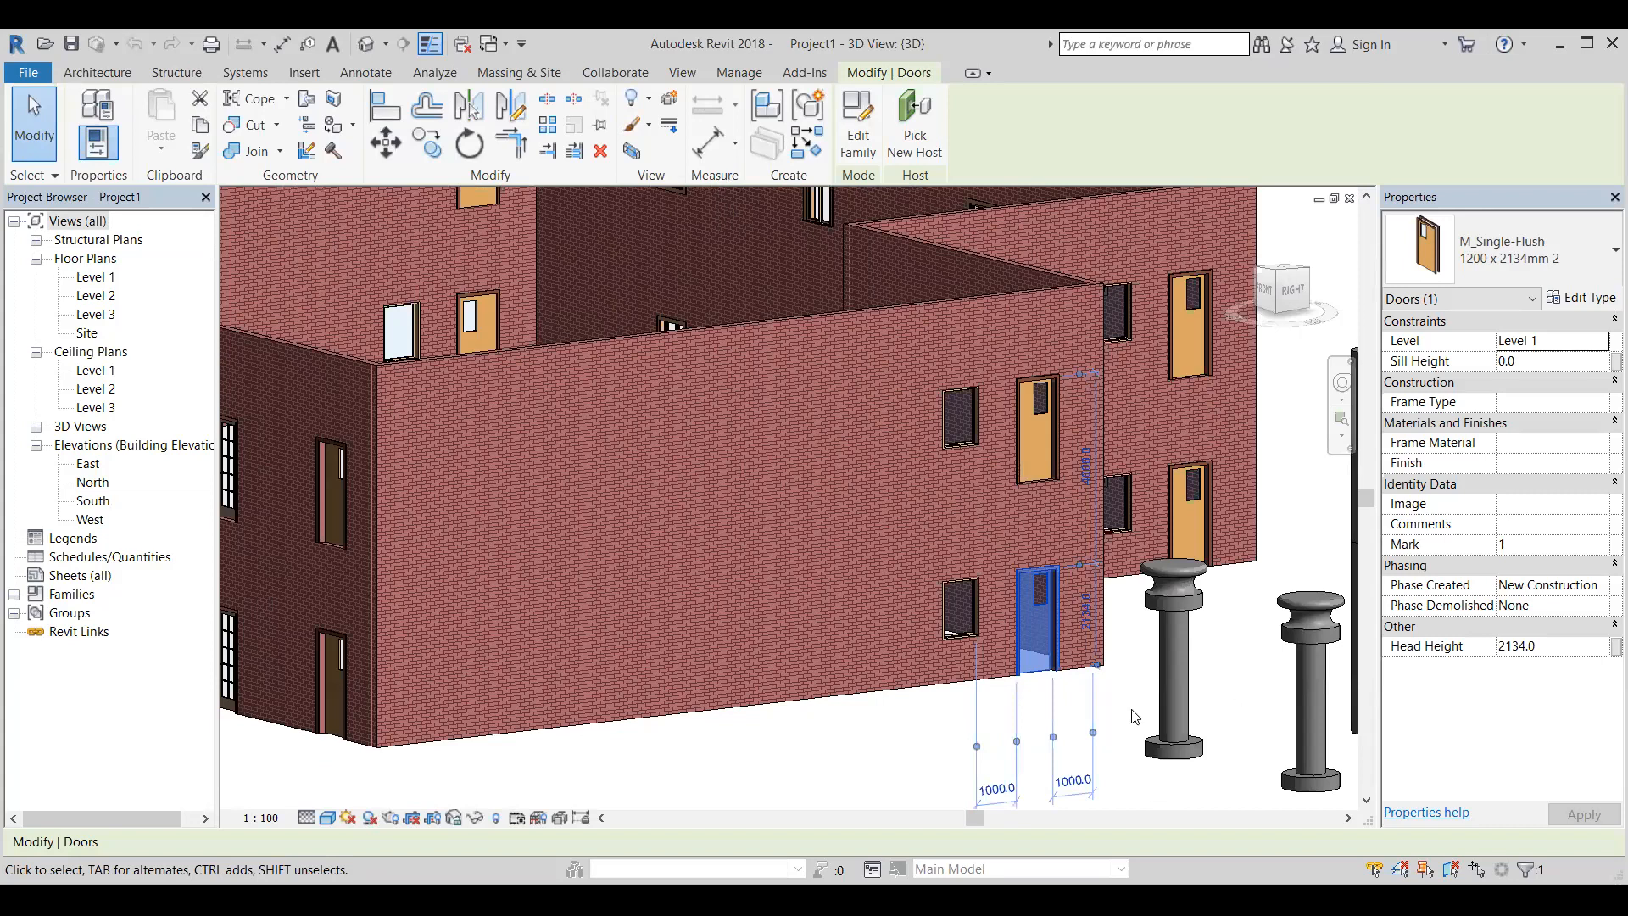
{"action": "left_click", "coordinate": [1156, 771]}
{"action": "scroll", "coordinate": [1155, 770], "scroll_direction": "up", "scroll_amount": 2}
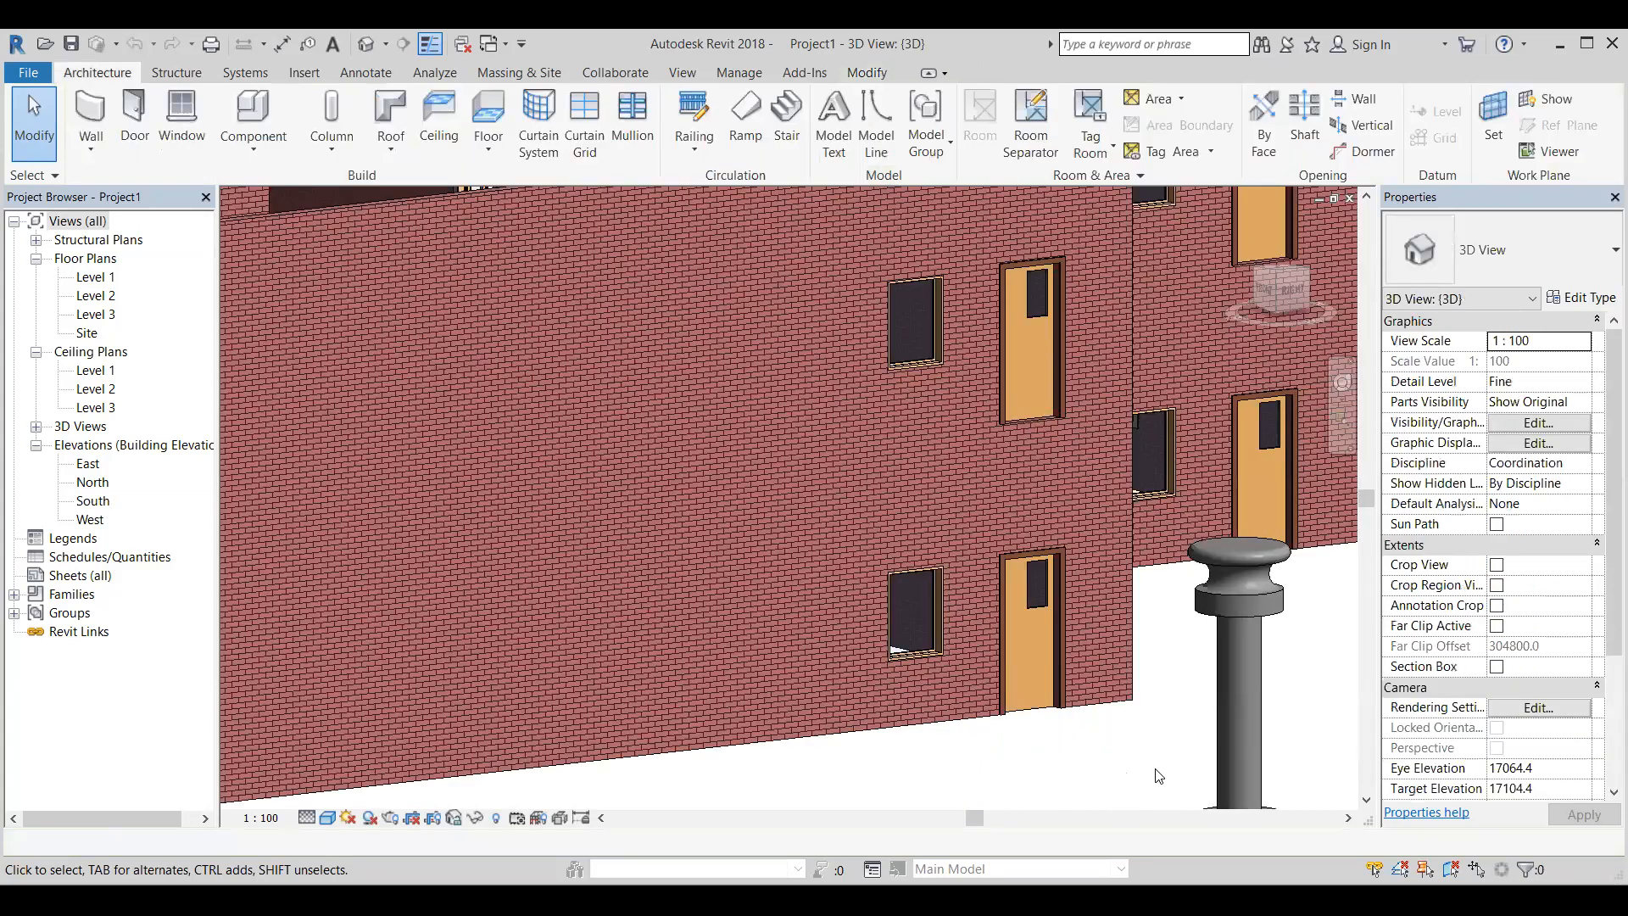
{"action": "double_click", "coordinate": [998, 562]}
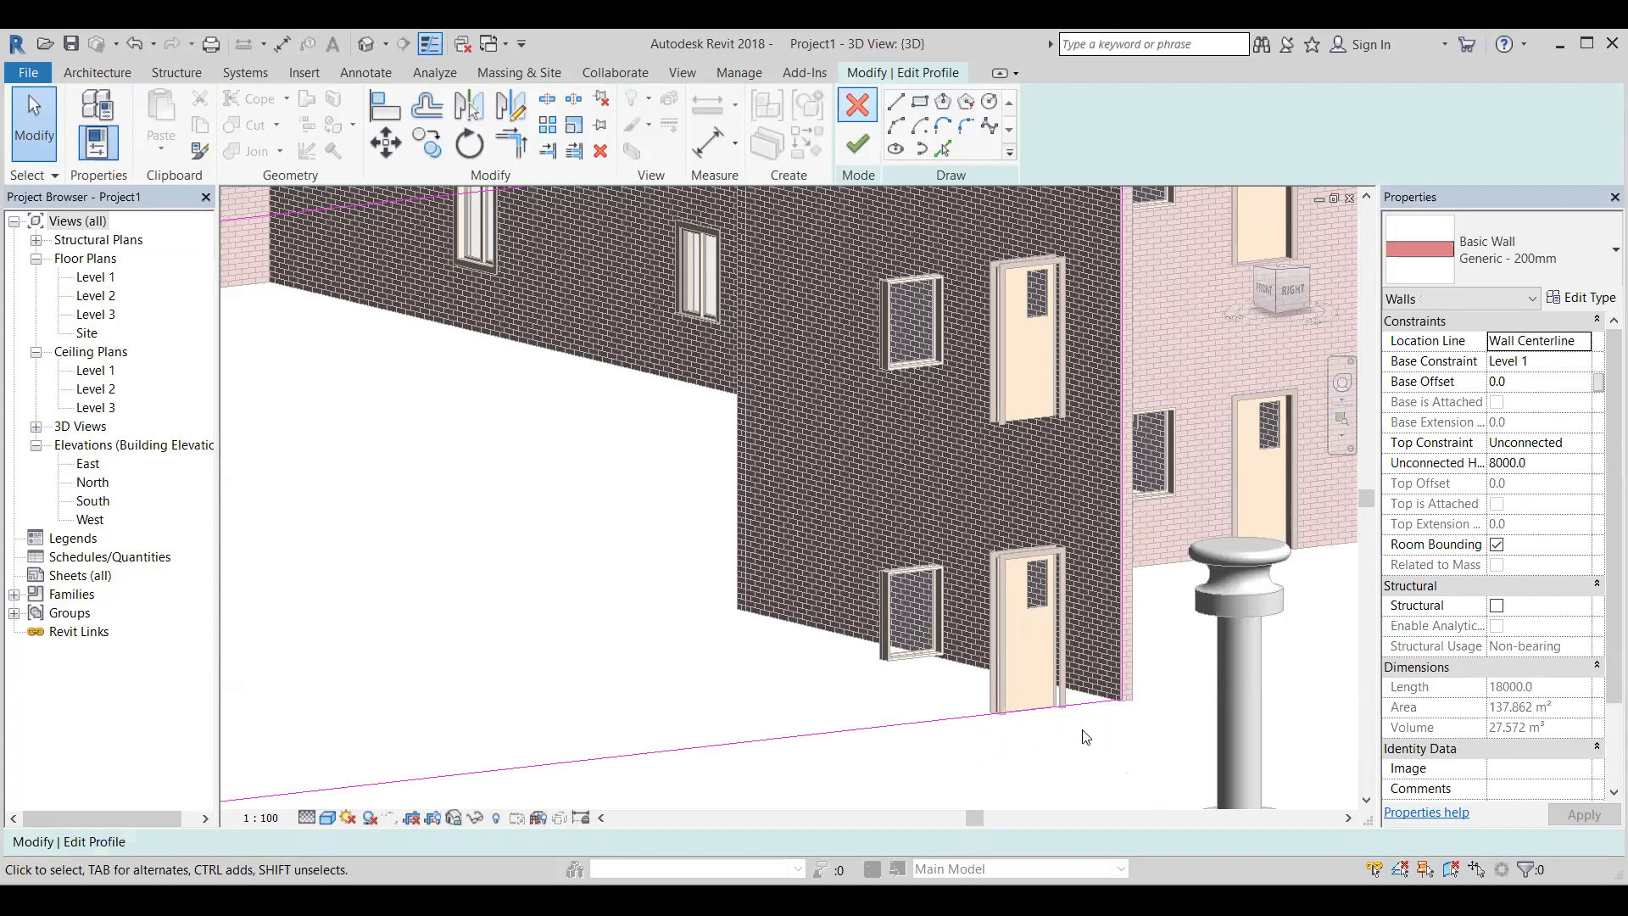
{"action": "left_click", "coordinate": [852, 109]}
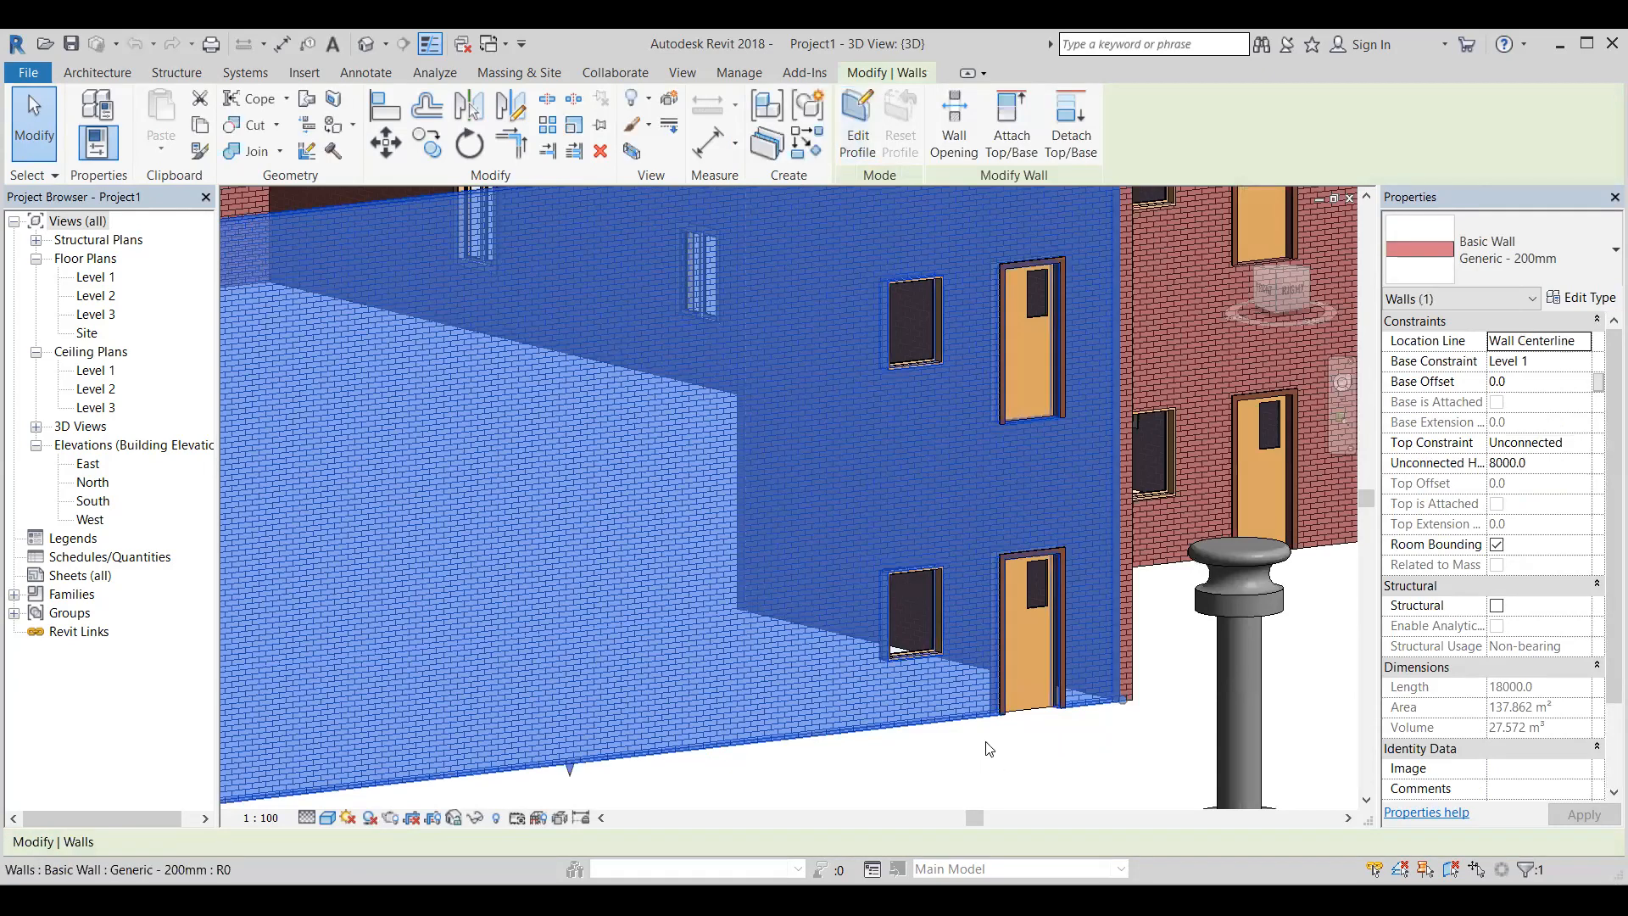
{"action": "left_click", "coordinate": [1017, 769]}
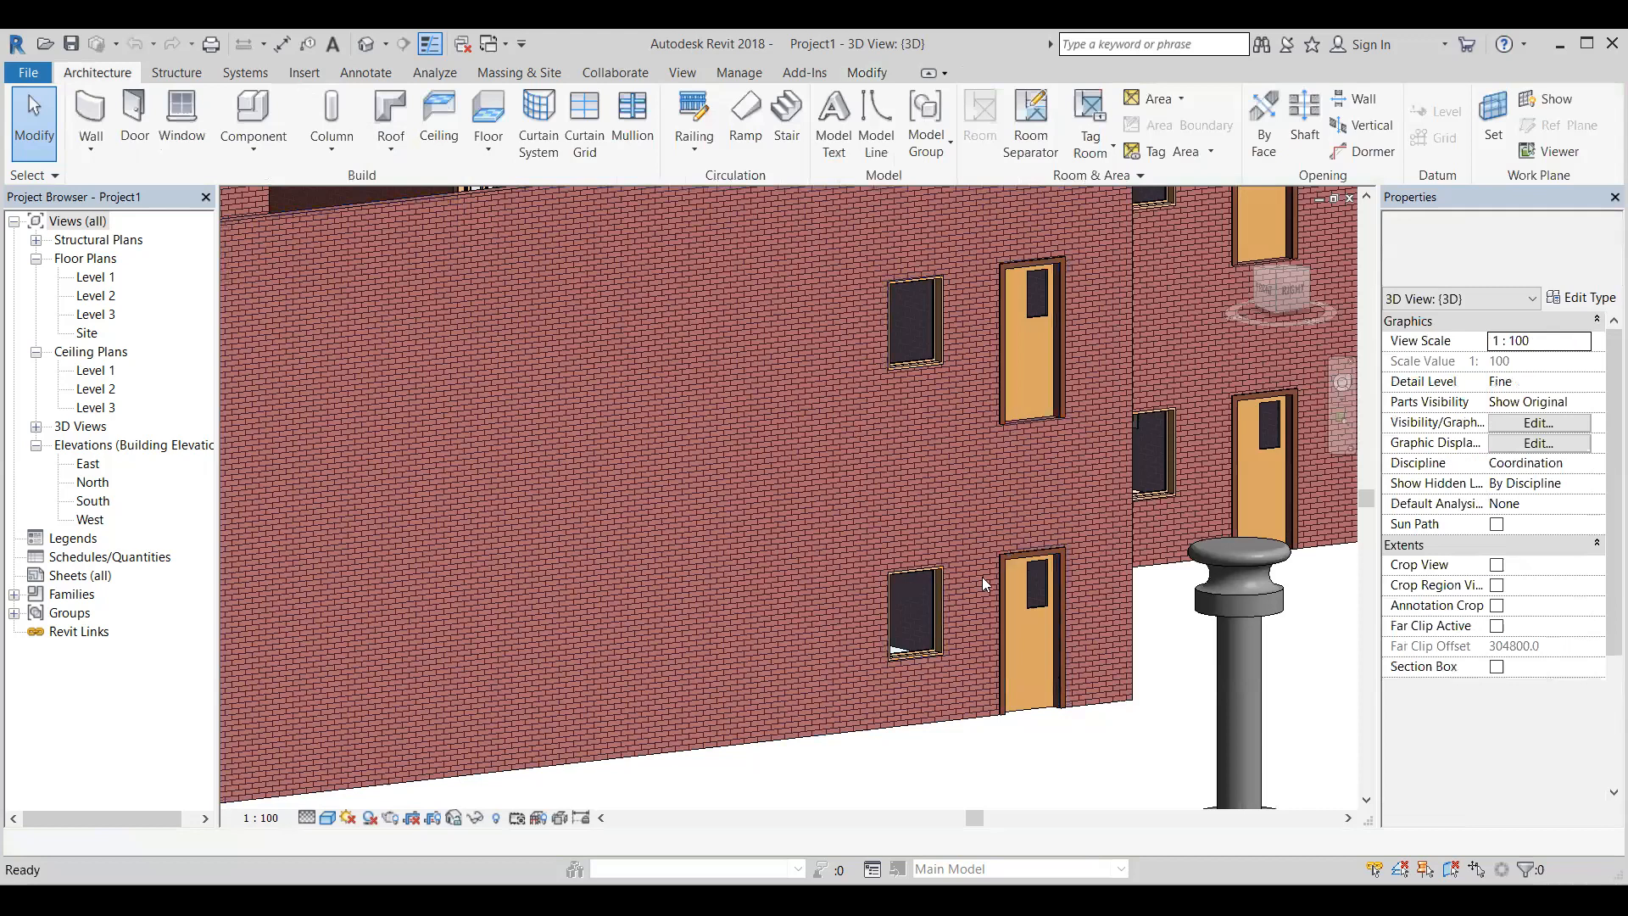
Open the family of the ground-floor M_Single-Flush 1200 x 2134mm 2 door near the brick wall's corner for editing
{"action": "scroll", "coordinate": [984, 575], "scroll_direction": "down", "scroll_amount": 3}
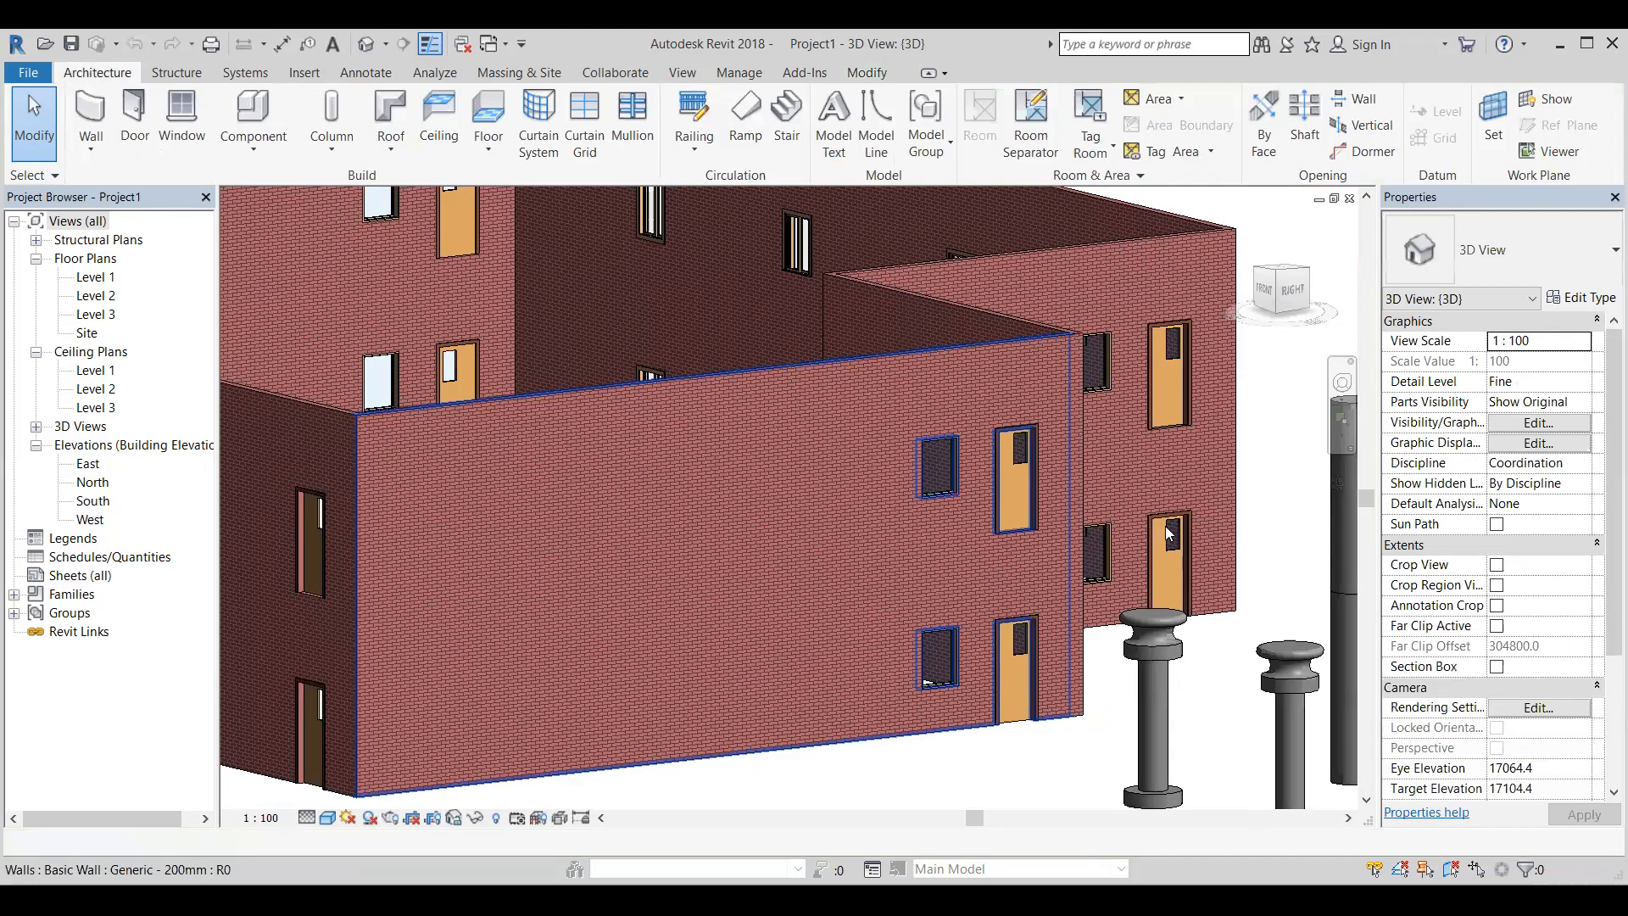
{"action": "scroll", "coordinate": [1169, 532], "scroll_direction": "down", "scroll_amount": 5}
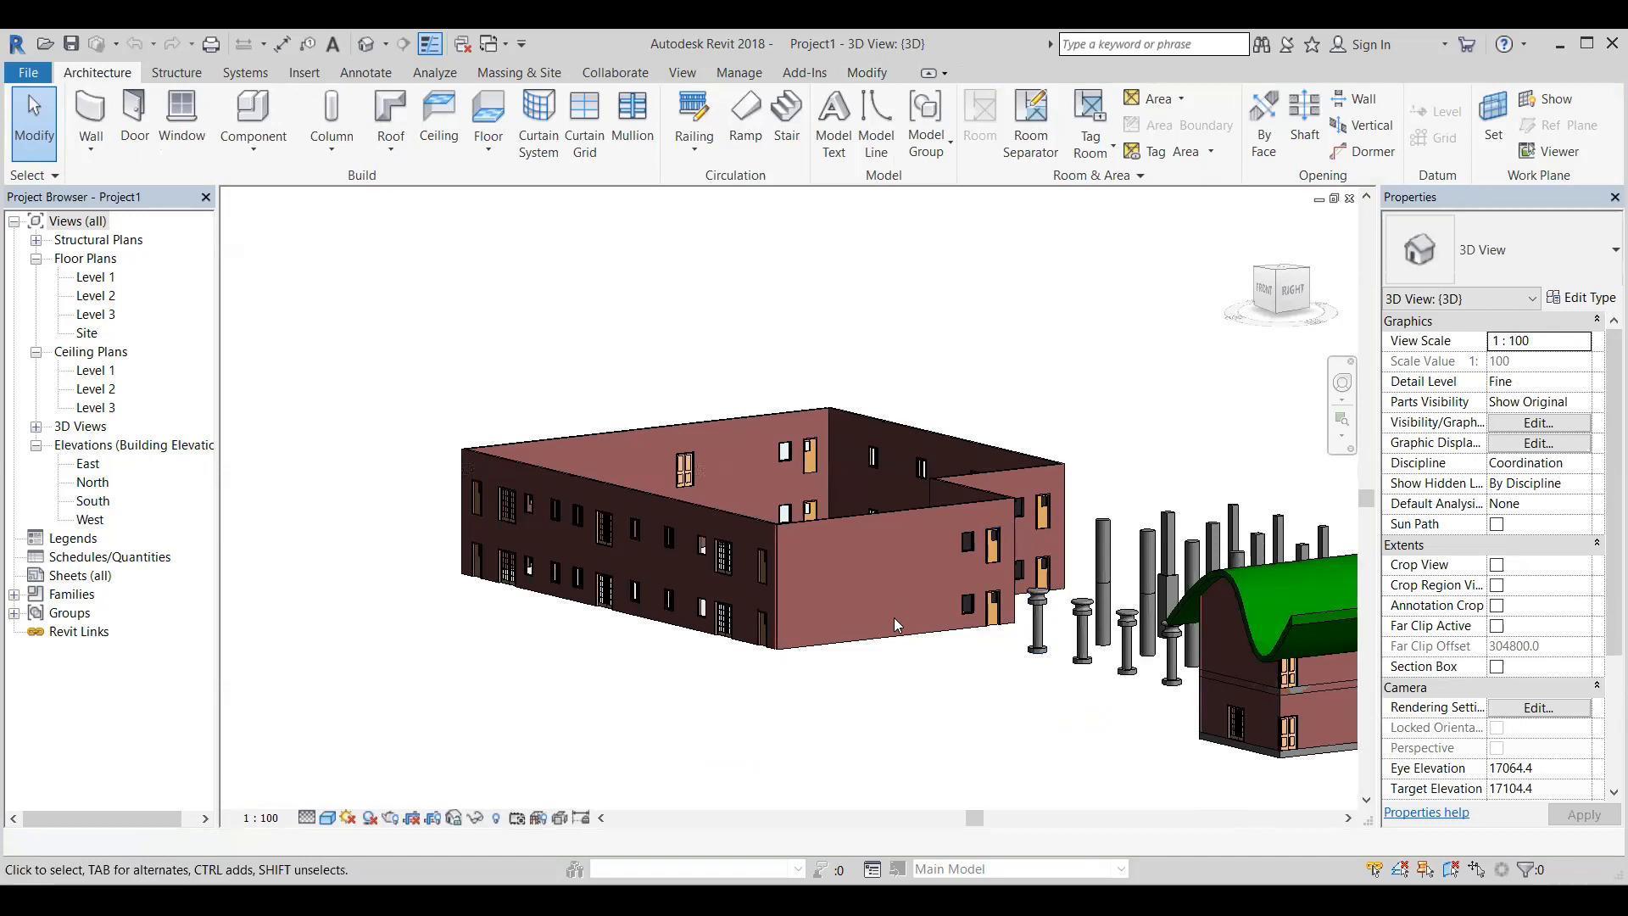
{"action": "scroll", "coordinate": [908, 617], "scroll_direction": "up", "scroll_amount": 2}
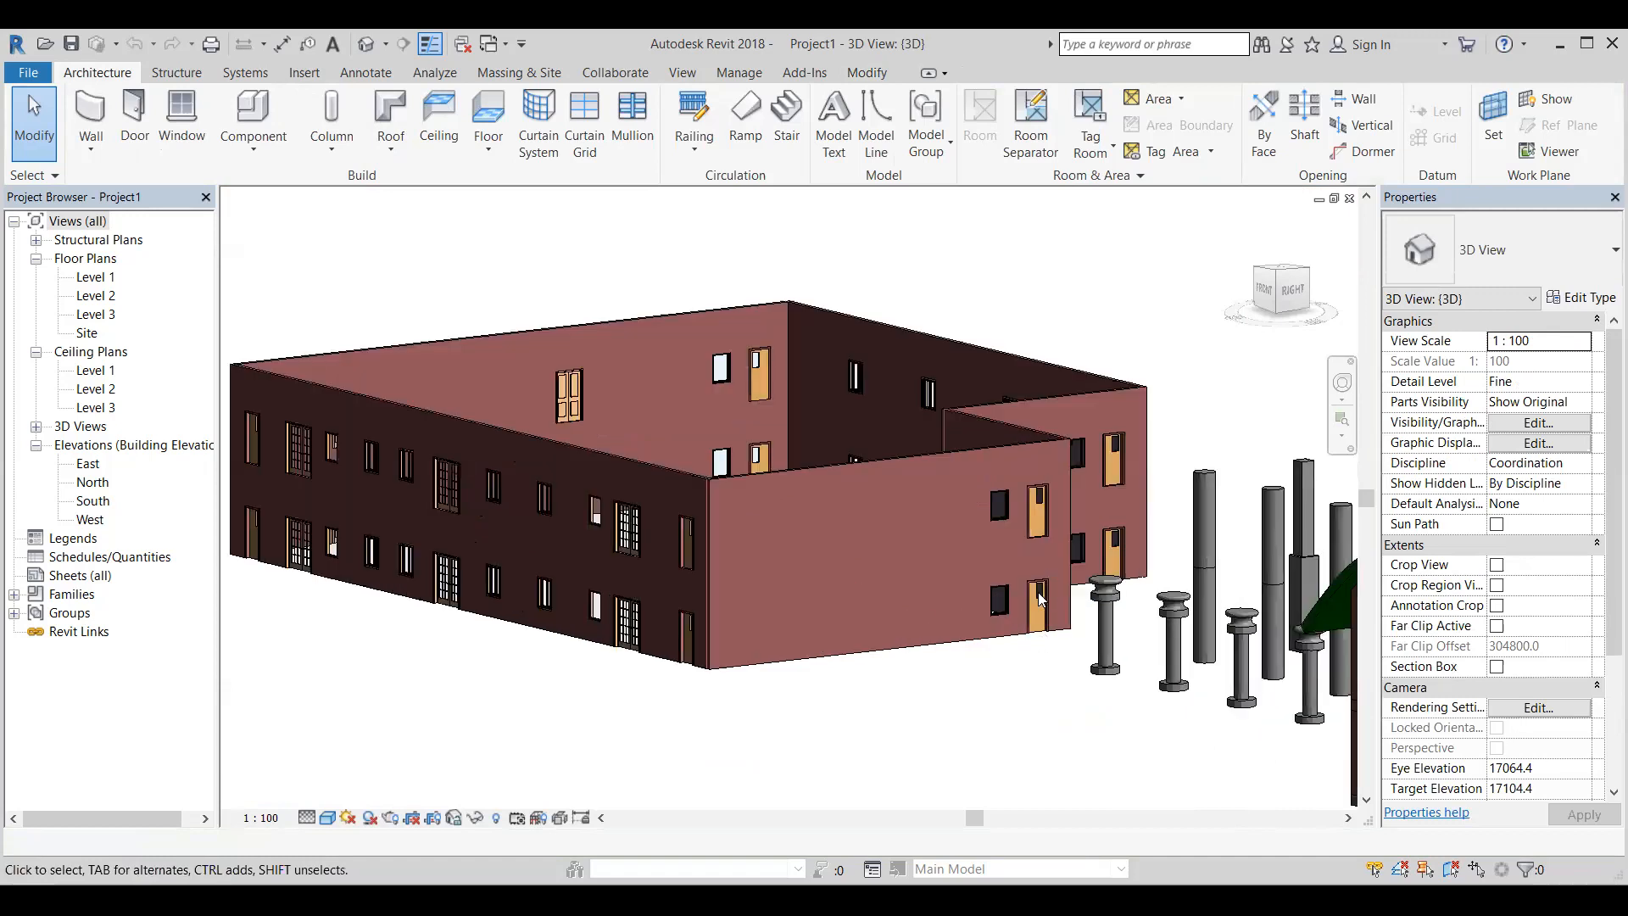
{"action": "scroll", "coordinate": [1039, 602], "scroll_direction": "up", "scroll_amount": 5}
{"action": "middle_click_drag", "start_coordinate": [1038, 605], "coordinate": [1029, 616], "text": "shift"}
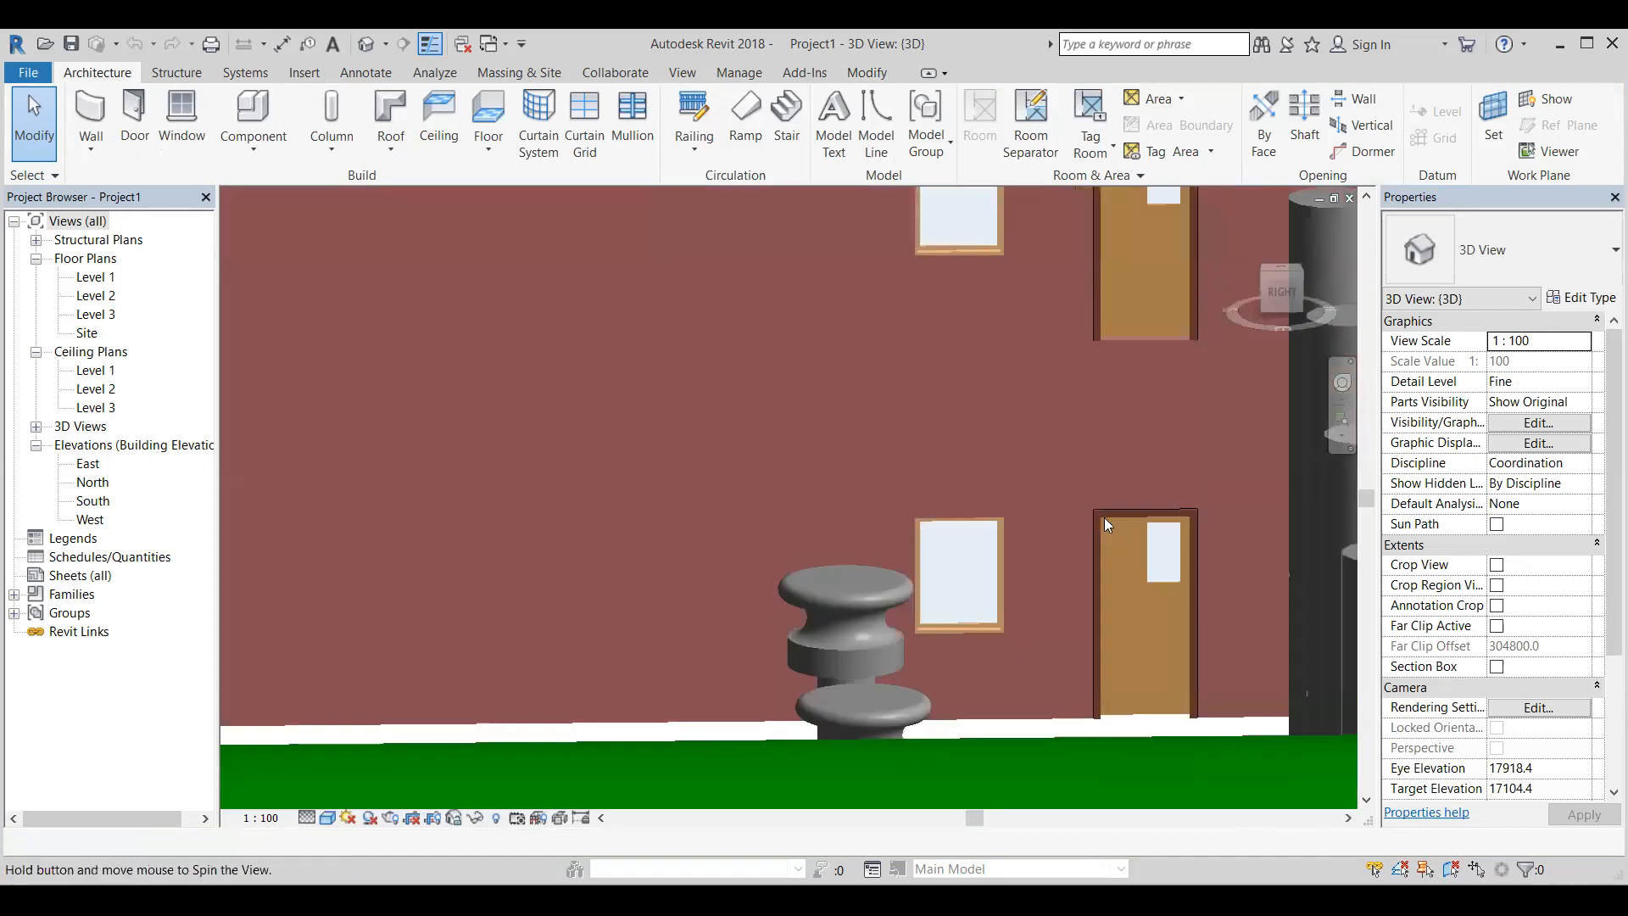
{"action": "middle_click_drag", "start_coordinate": [1104, 518], "coordinate": [861, 459], "text": "shift"}
{"action": "scroll", "coordinate": [1082, 542], "scroll_direction": "up", "scroll_amount": 2}
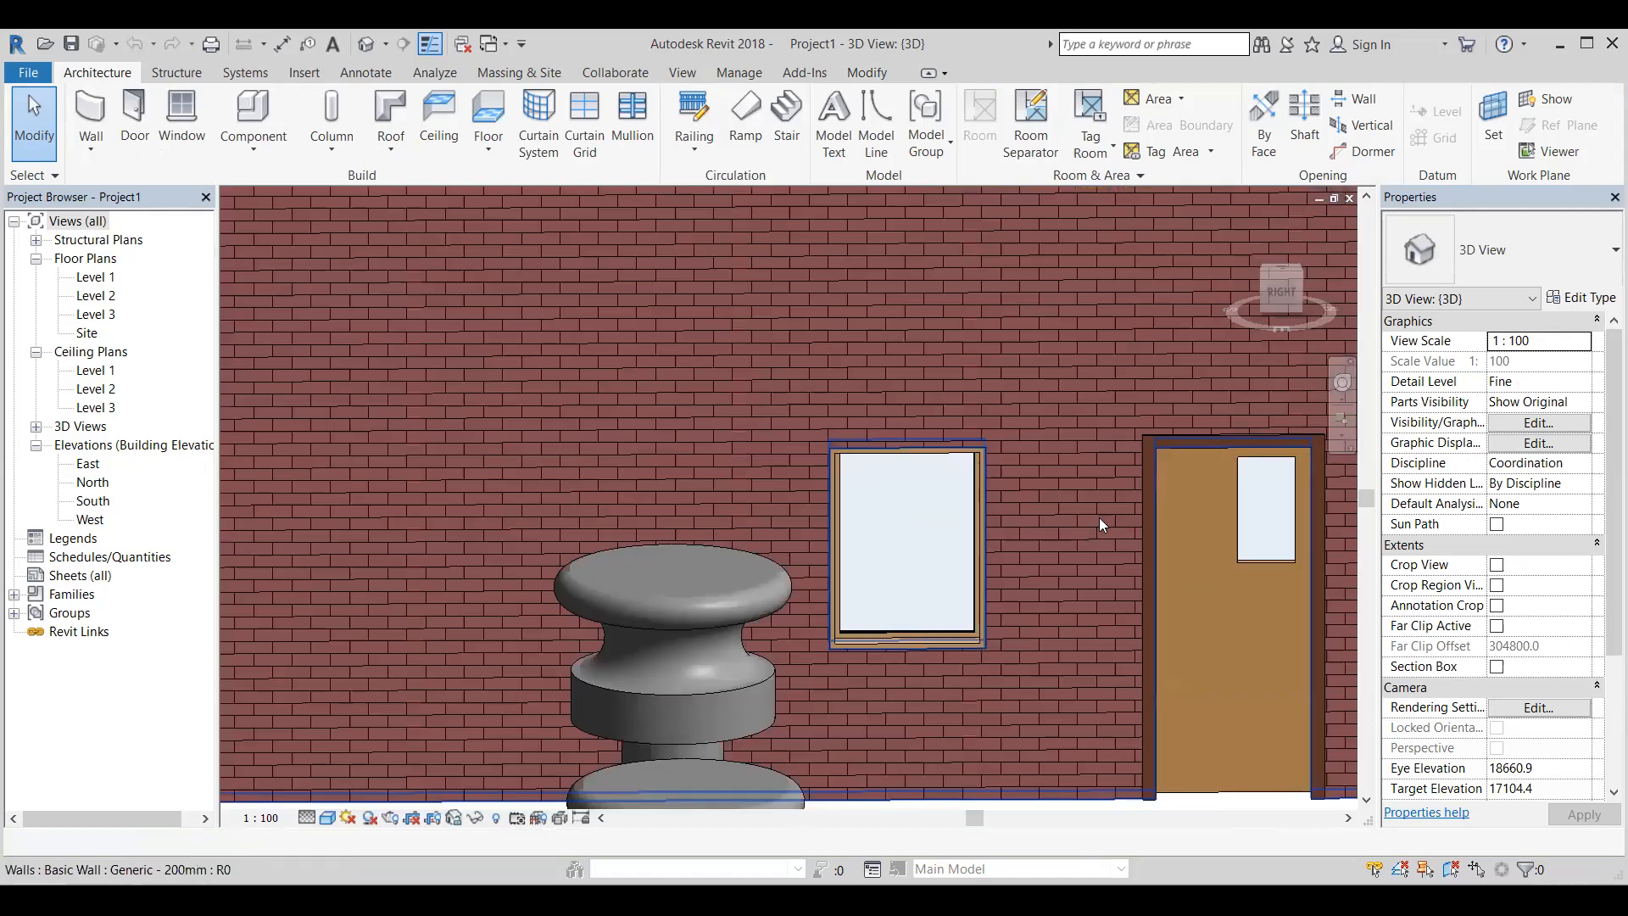
{"action": "scroll", "coordinate": [1318, 536], "scroll_direction": "down", "scroll_amount": 2}
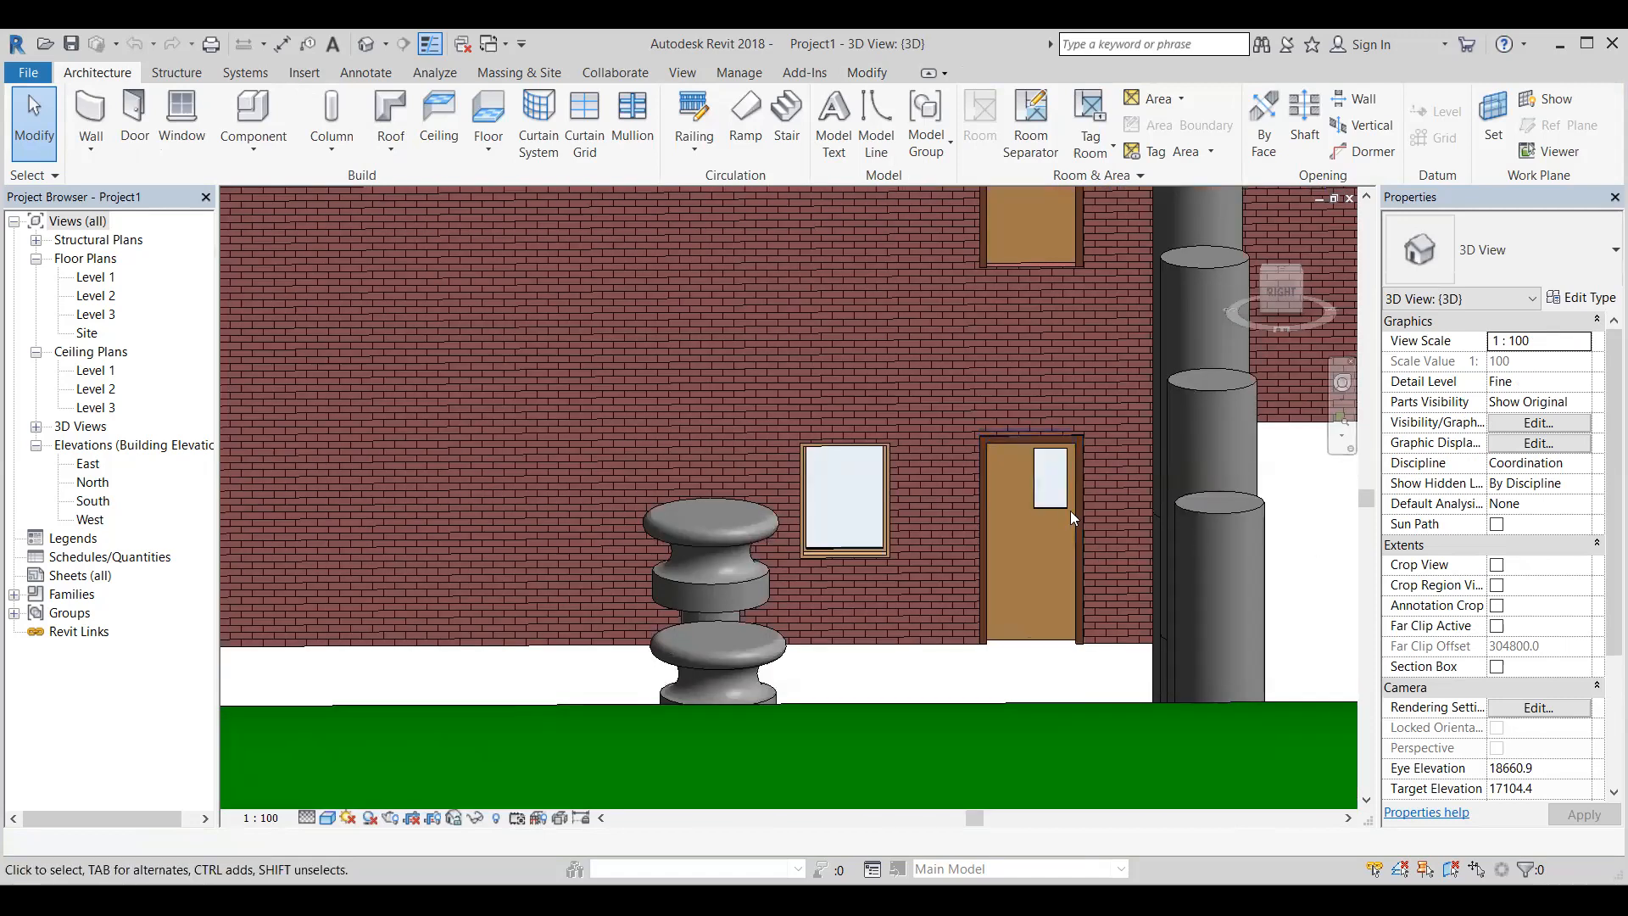
{"action": "left_click", "coordinate": [985, 439]}
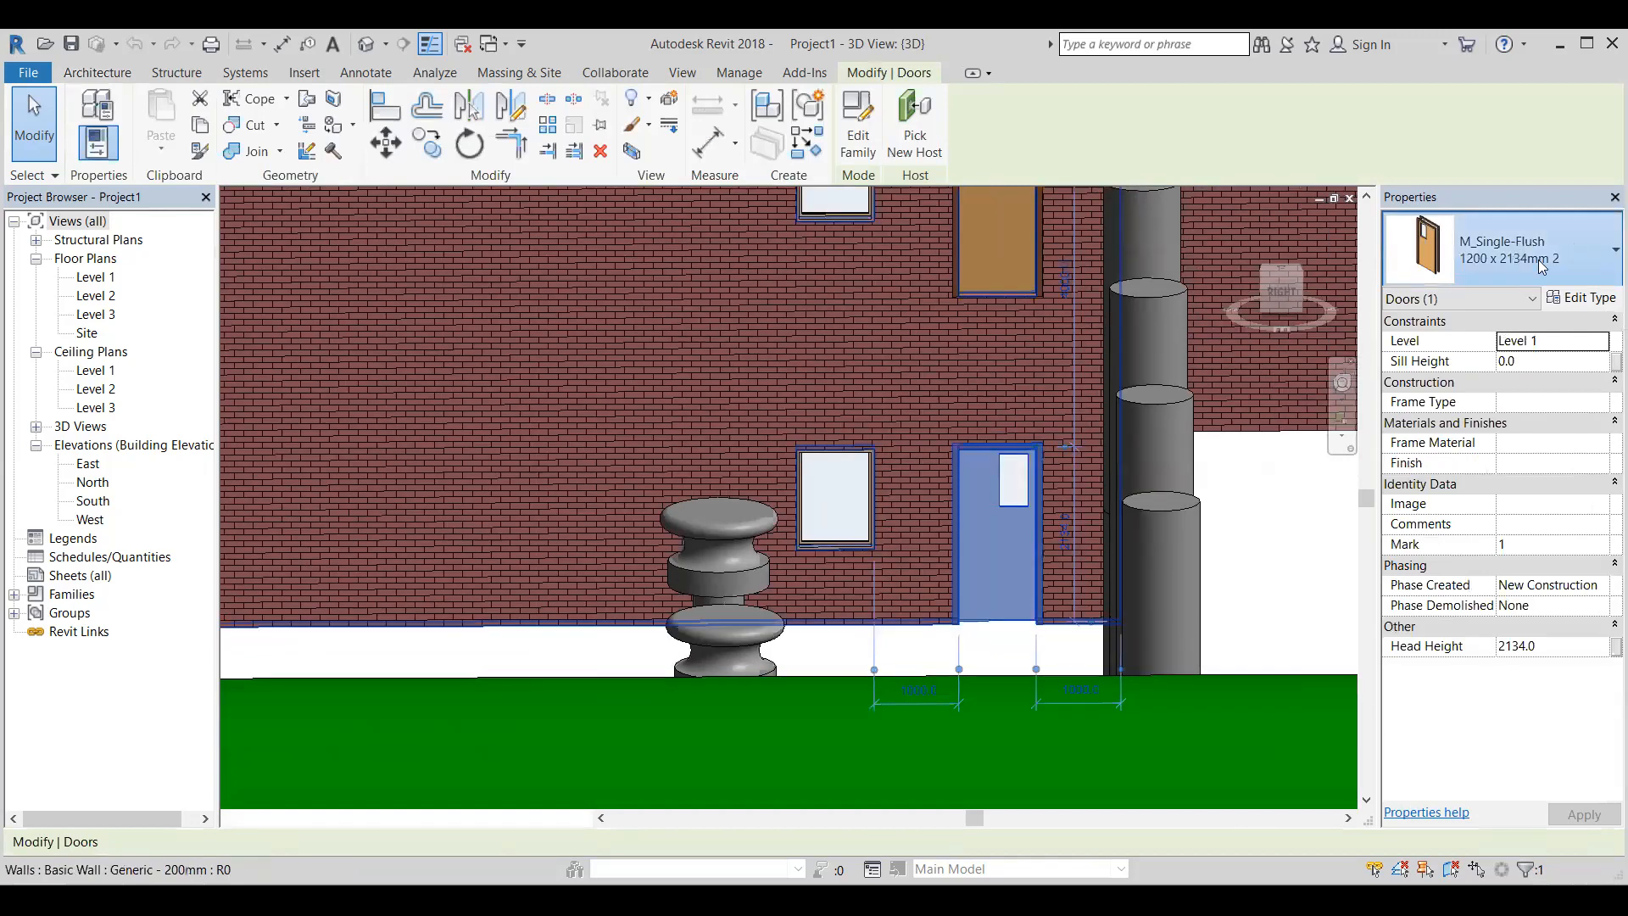
{"action": "left_click", "coordinate": [1546, 265]}
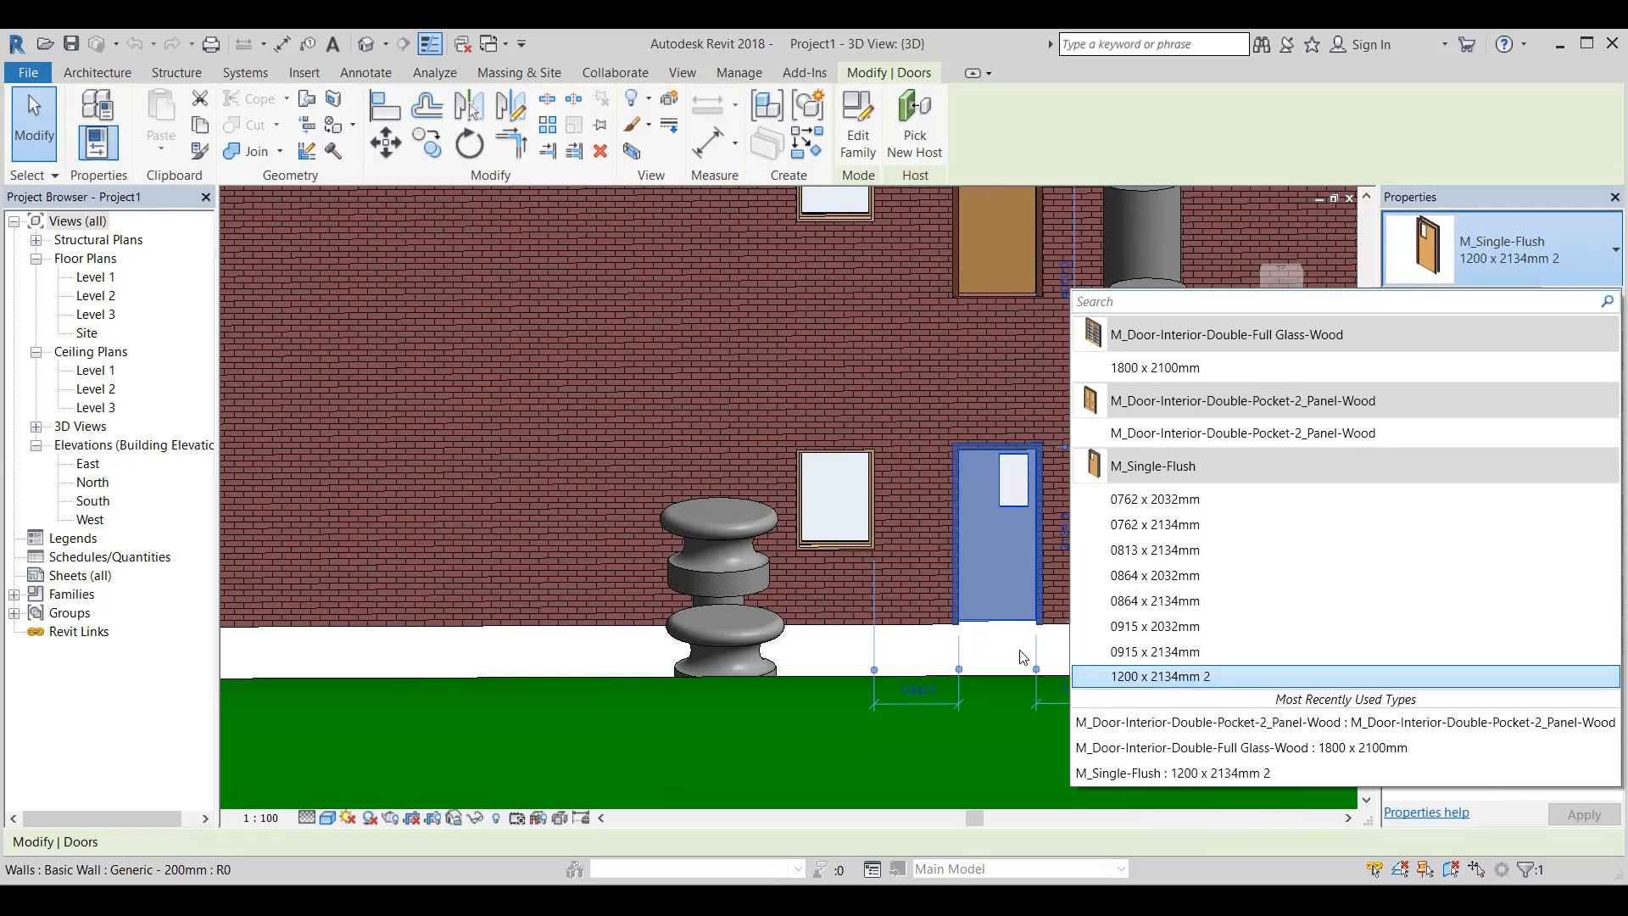
{"action": "left_click", "coordinate": [798, 106]}
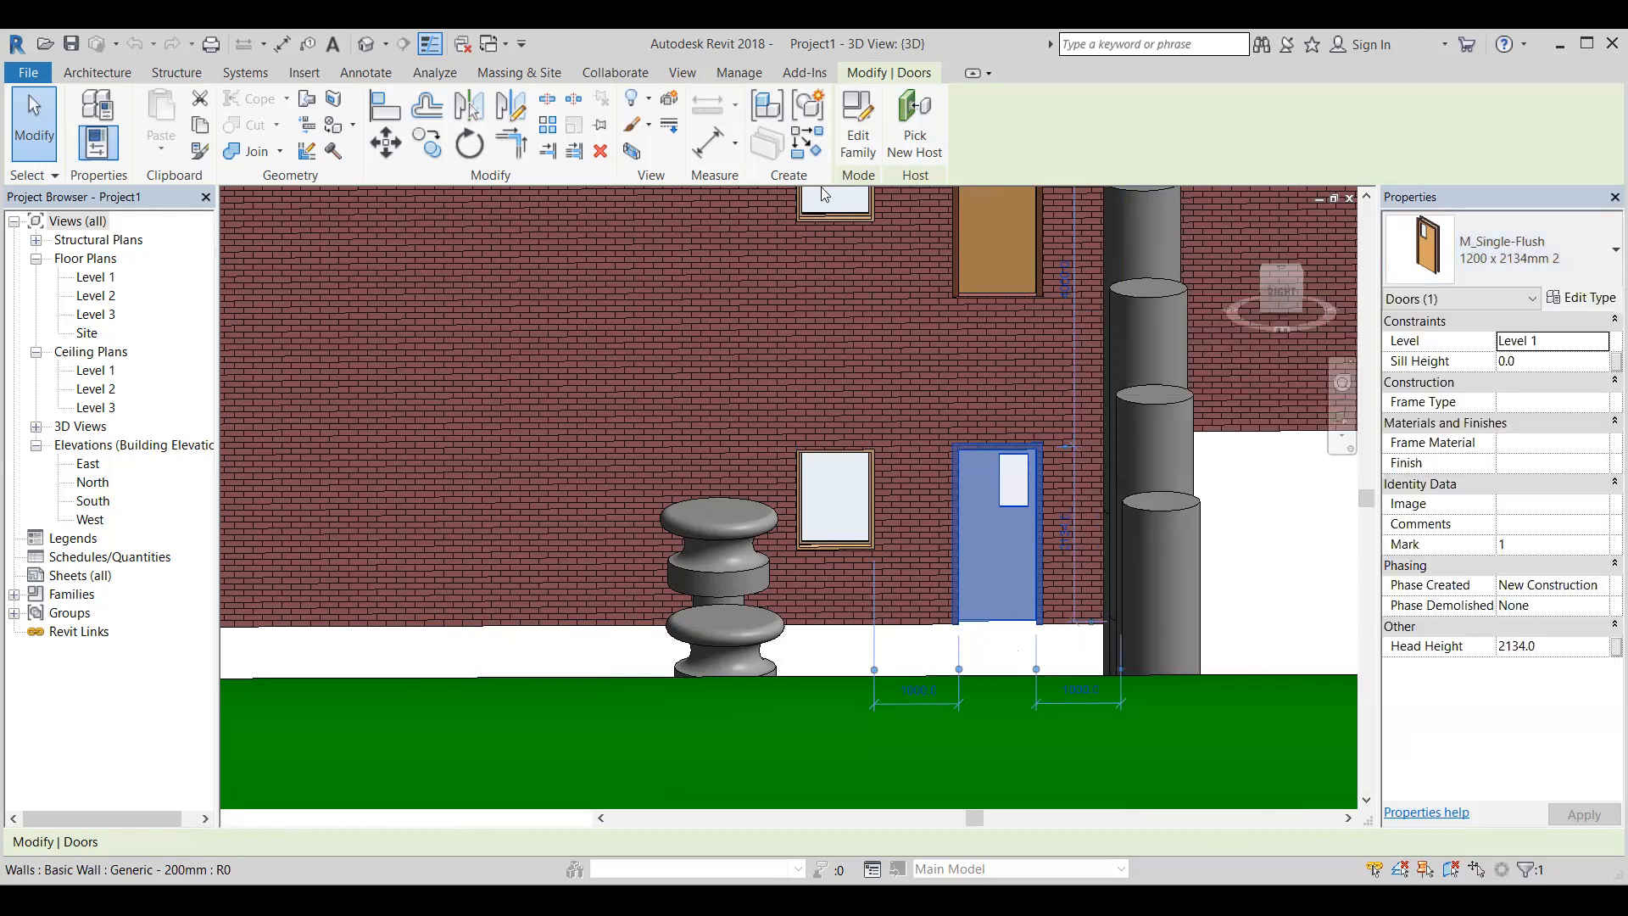
{"action": "left_click", "coordinate": [858, 130]}
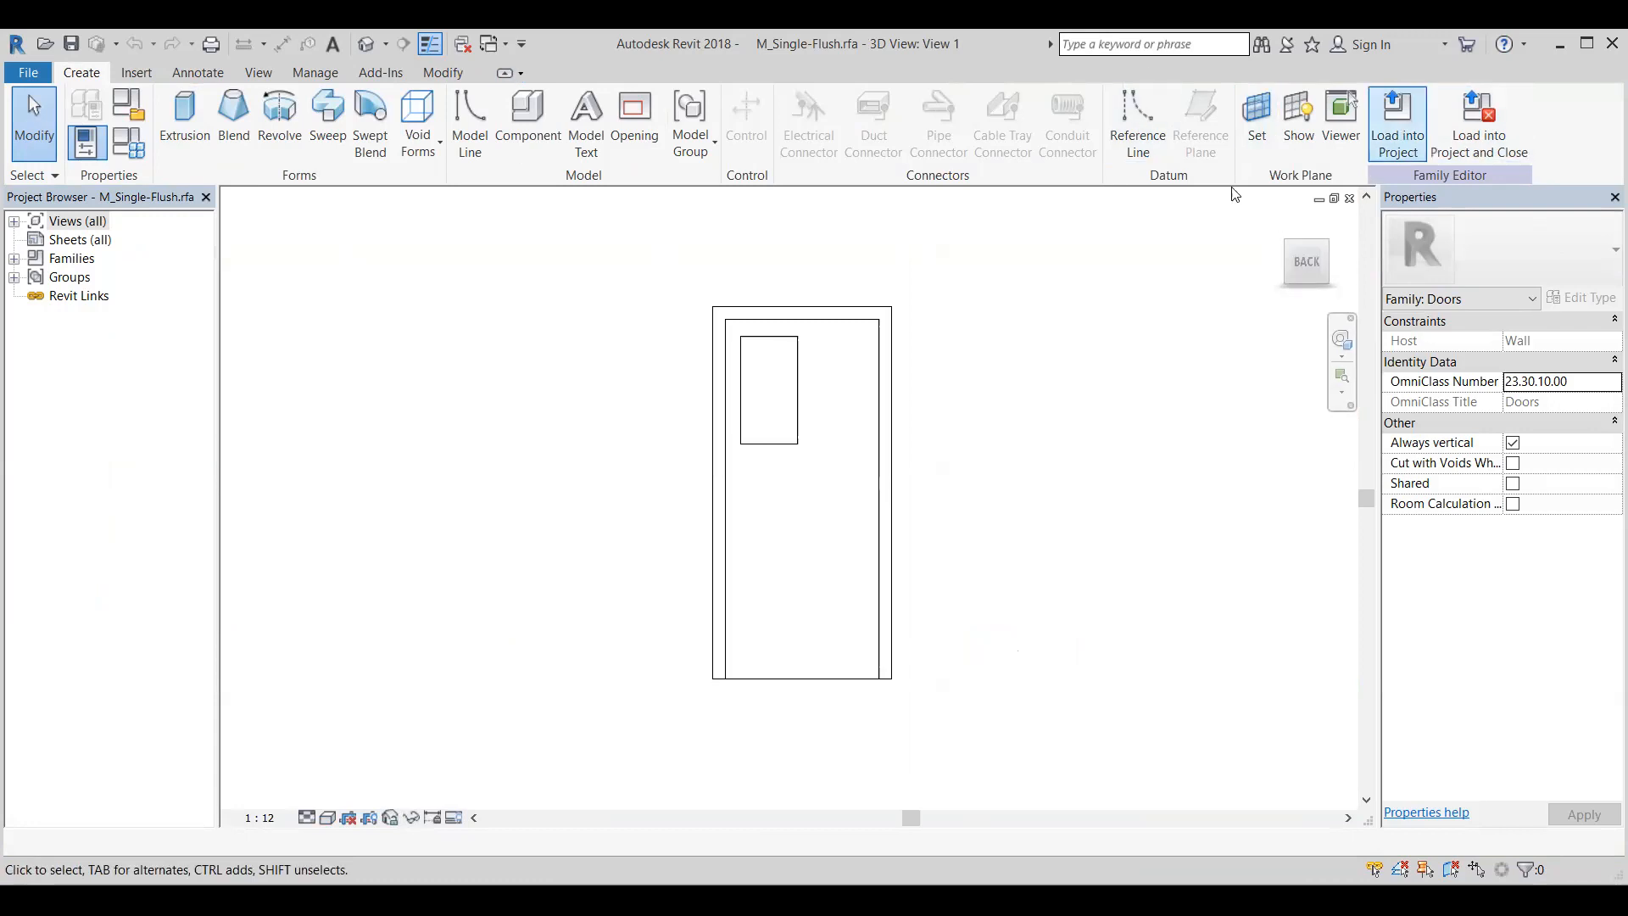
{"action": "left_click", "coordinate": [1400, 138]}
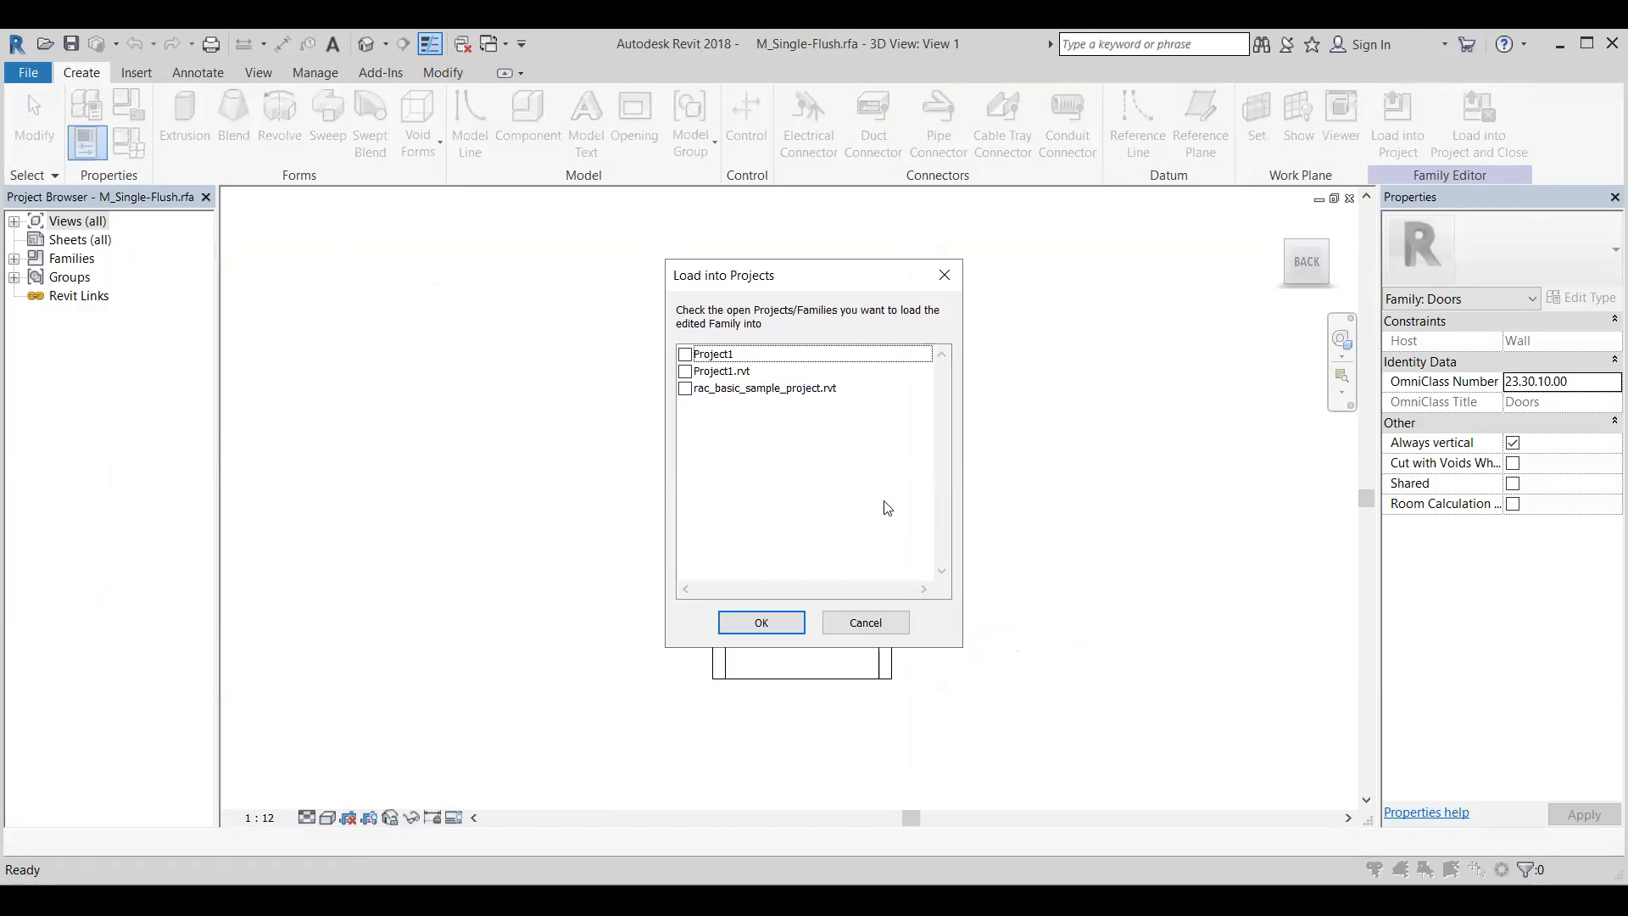
{"action": "left_click", "coordinate": [886, 615]}
{"action": "left_click", "coordinate": [731, 623]}
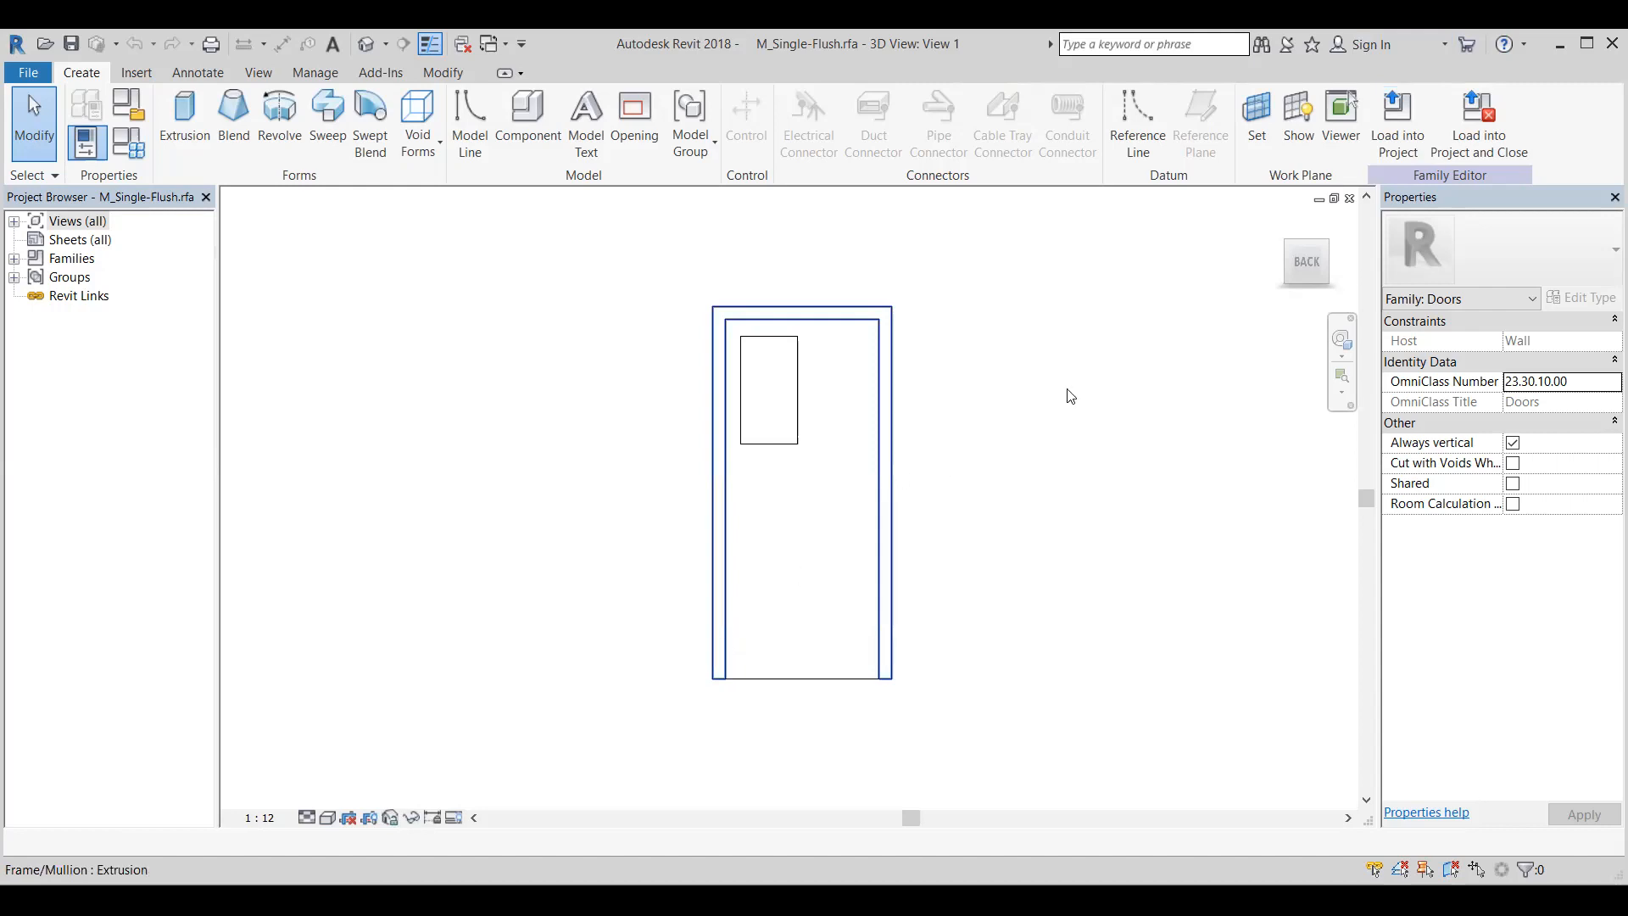
Load the edited M_Single-Flush door family into Project1
{"action": "left_click", "coordinate": [1394, 95]}
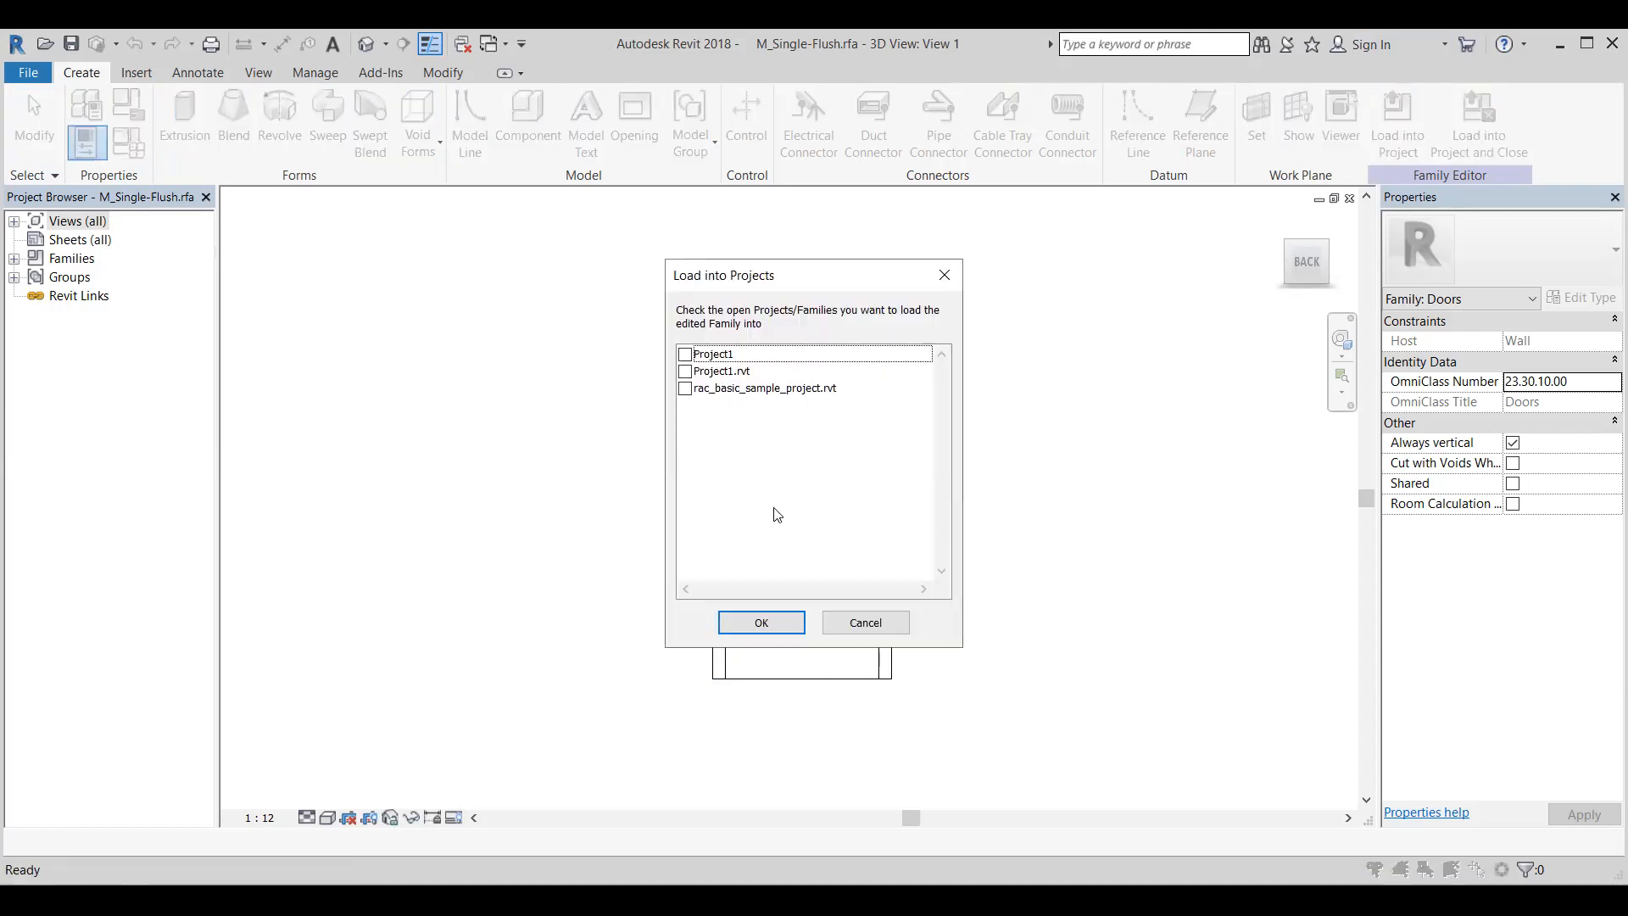
{"action": "left_click", "coordinate": [685, 372]}
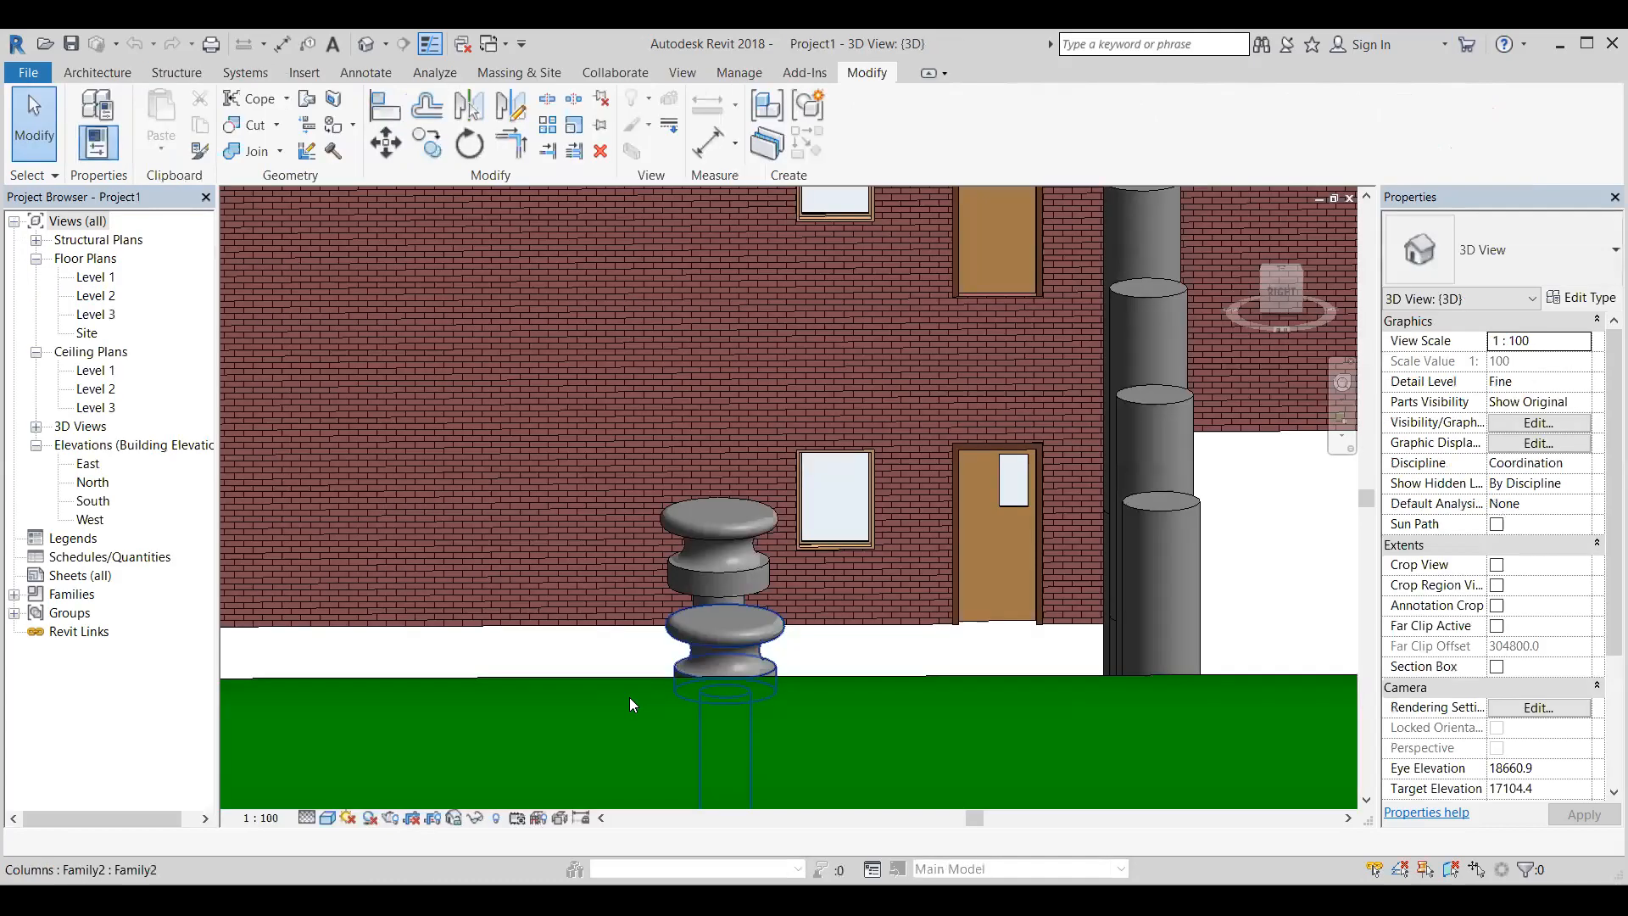
Select the Level 2 M_Single-Flush 0915 x 2134mm door beside the outer corner of the brick wall behind the rectangular columns
{"action": "scroll", "coordinate": [603, 647], "scroll_direction": "down", "scroll_amount": 1}
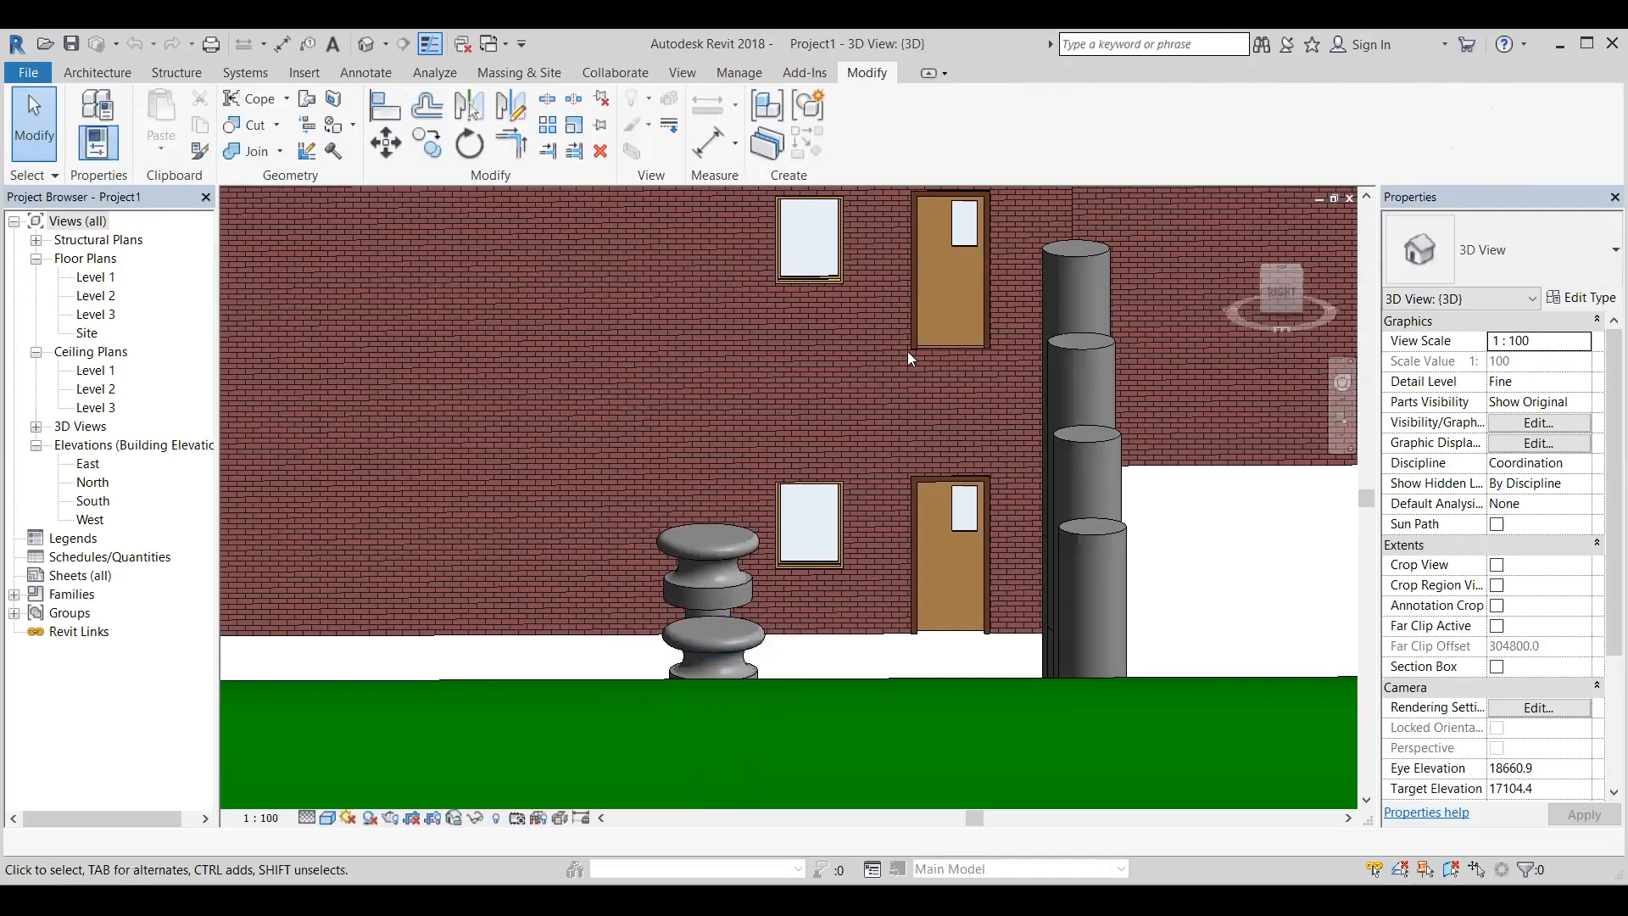
{"action": "scroll", "coordinate": [542, 674], "scroll_direction": "down", "scroll_amount": 5}
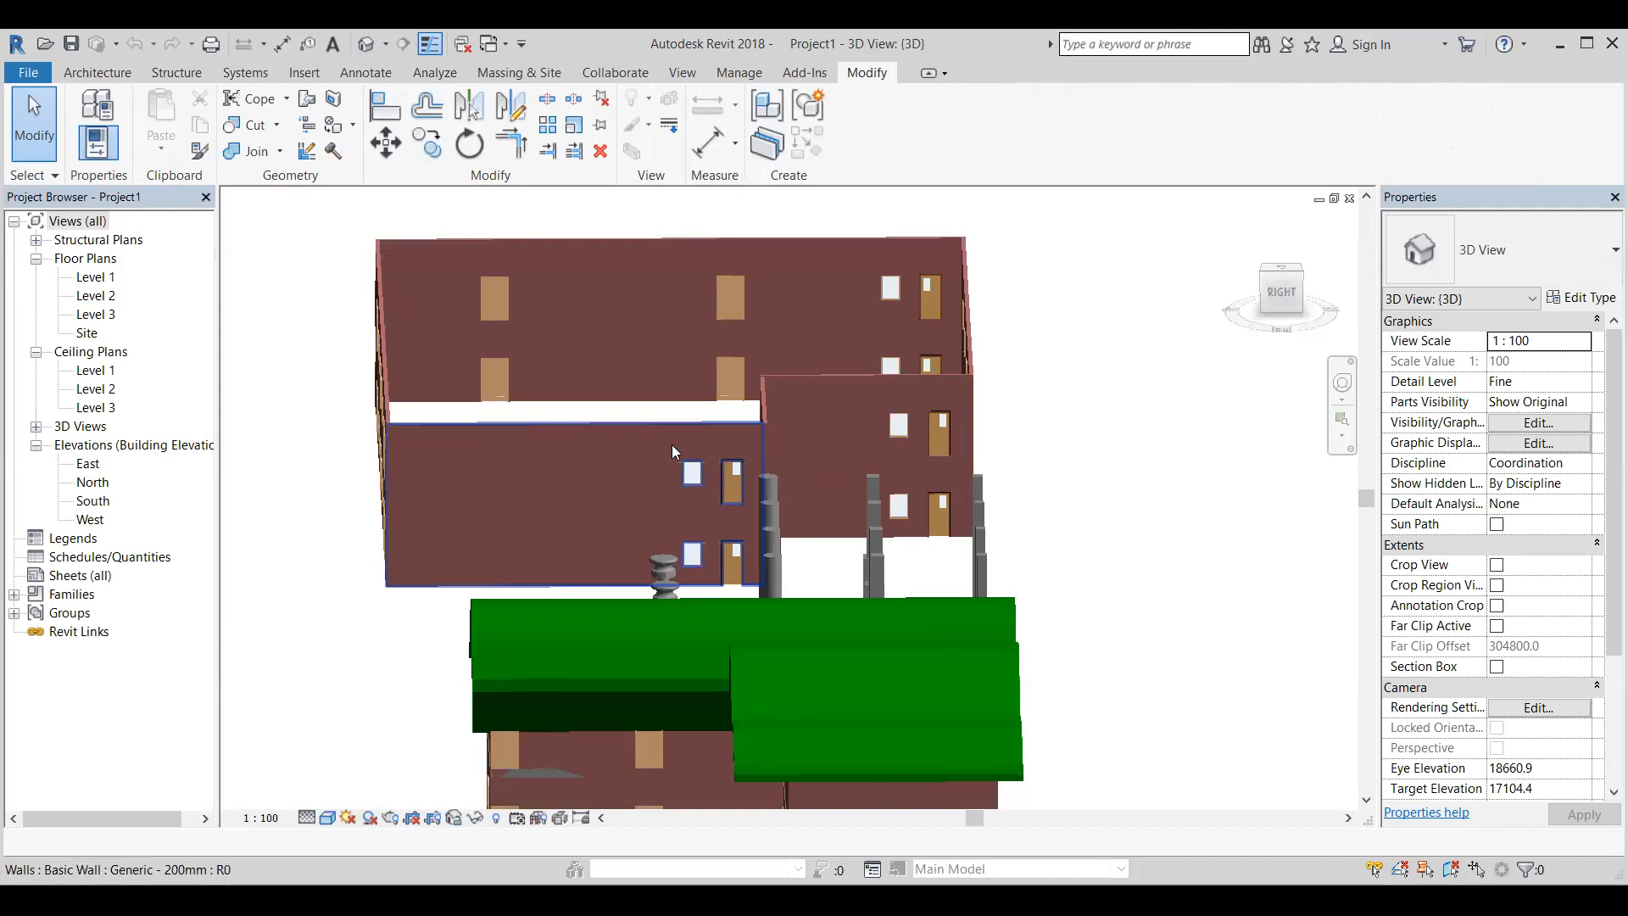
{"action": "scroll", "coordinate": [865, 449], "scroll_direction": "up", "scroll_amount": 1}
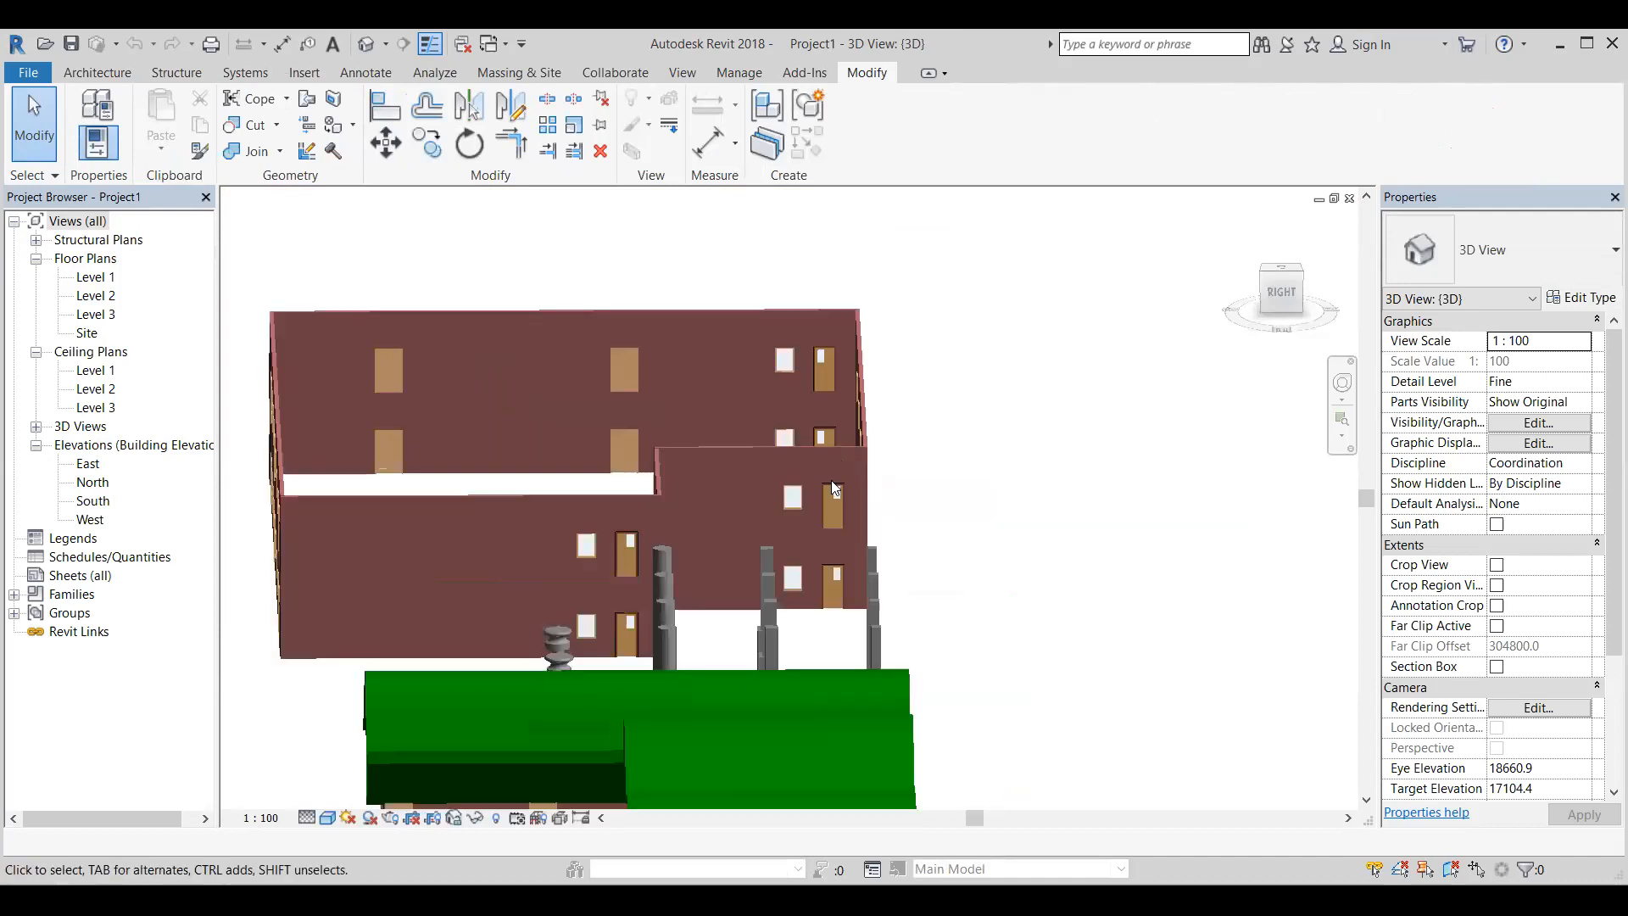
{"action": "scroll", "coordinate": [832, 487], "scroll_direction": "up", "scroll_amount": 2}
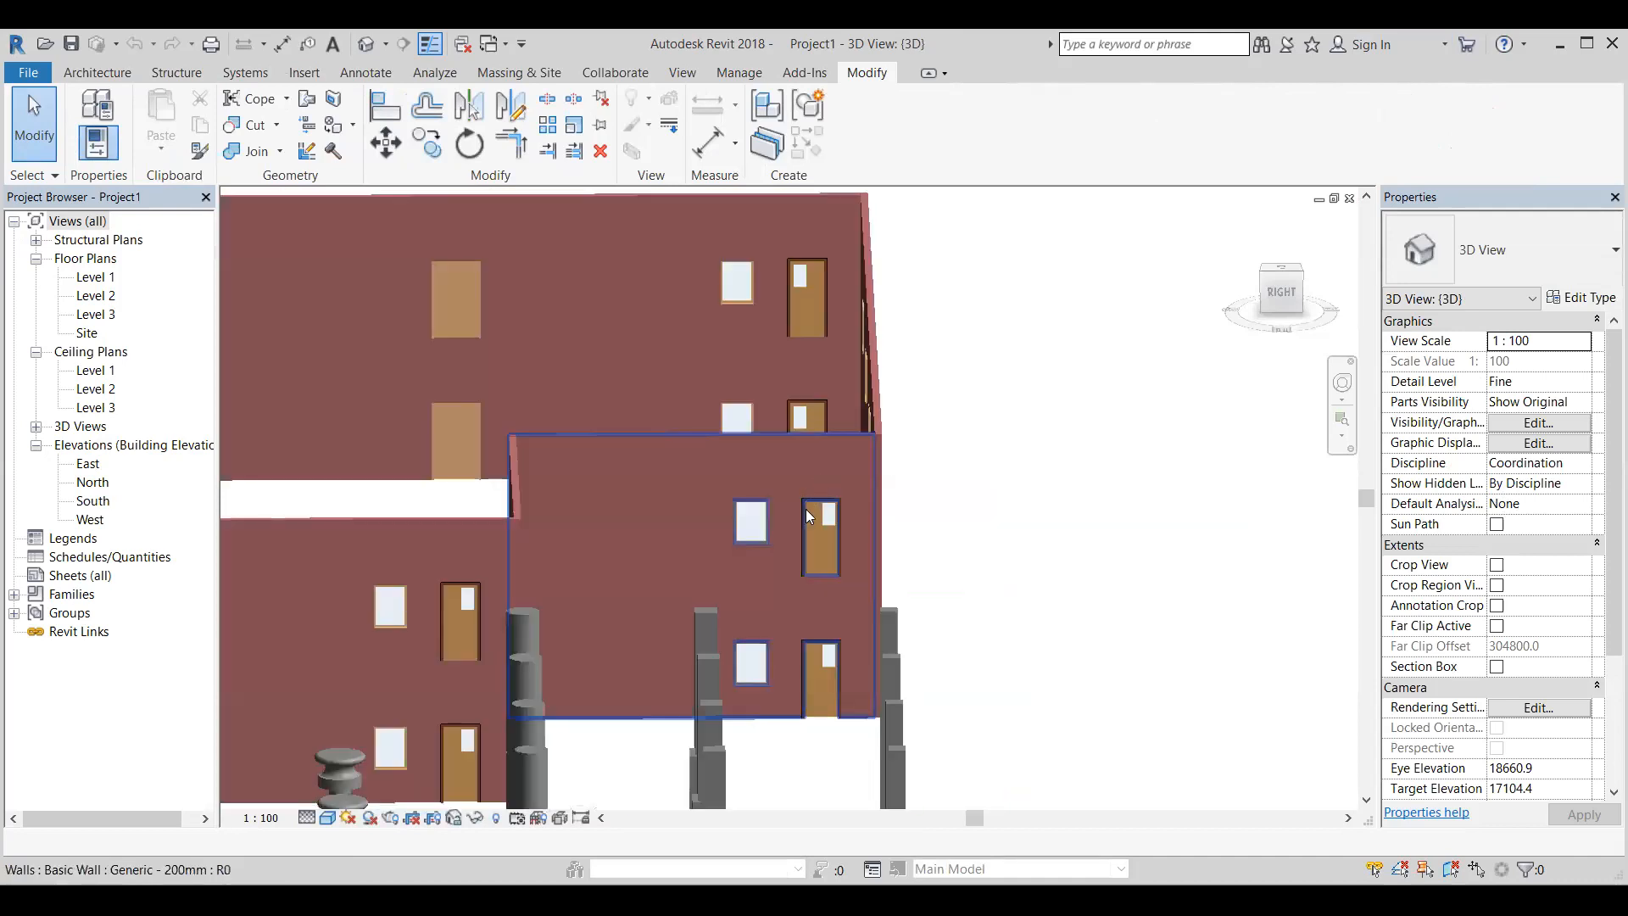
{"action": "scroll", "coordinate": [807, 515], "scroll_direction": "up", "scroll_amount": 1}
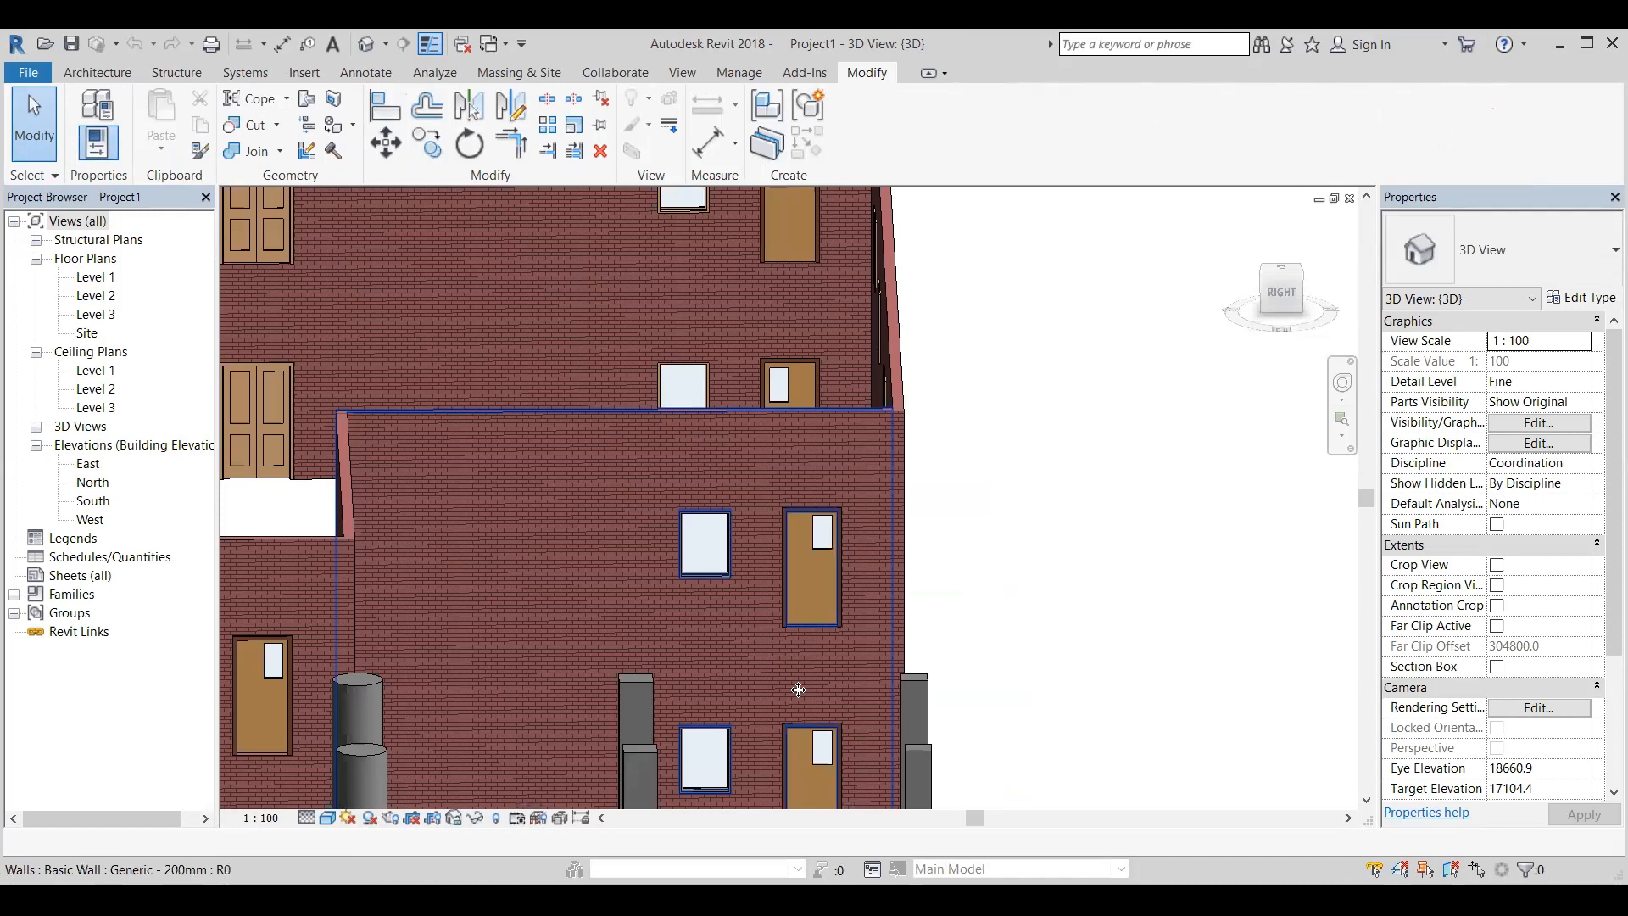
{"action": "left_click", "coordinate": [819, 558]}
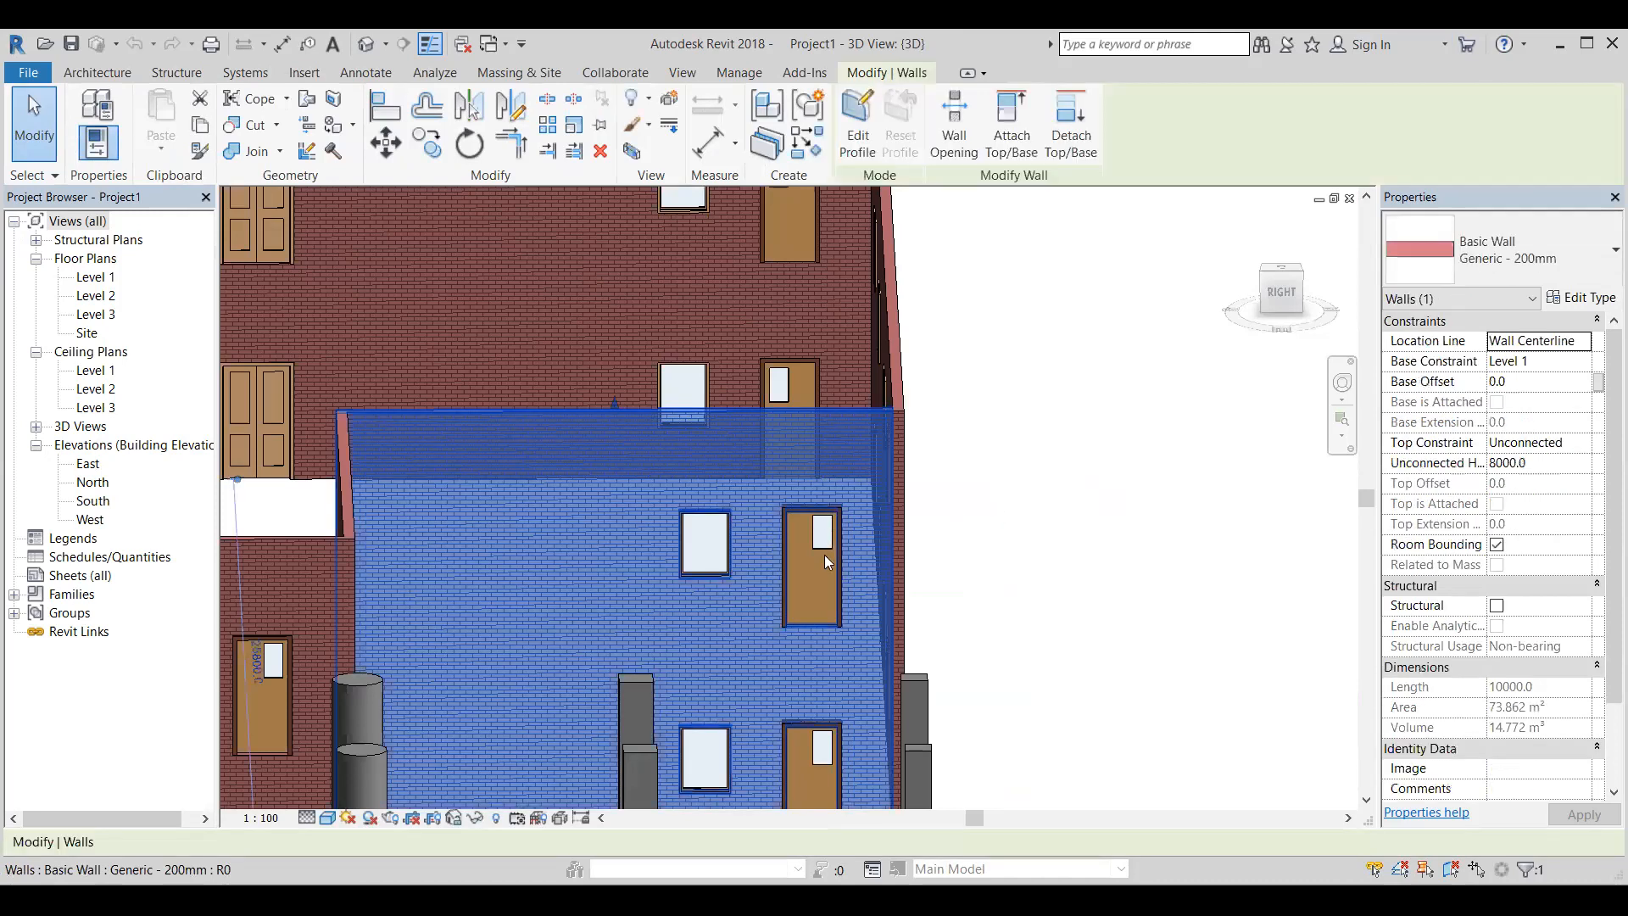
{"action": "key", "text": "Escape"}
{"action": "scroll", "coordinate": [820, 526], "scroll_direction": "up", "scroll_amount": 1}
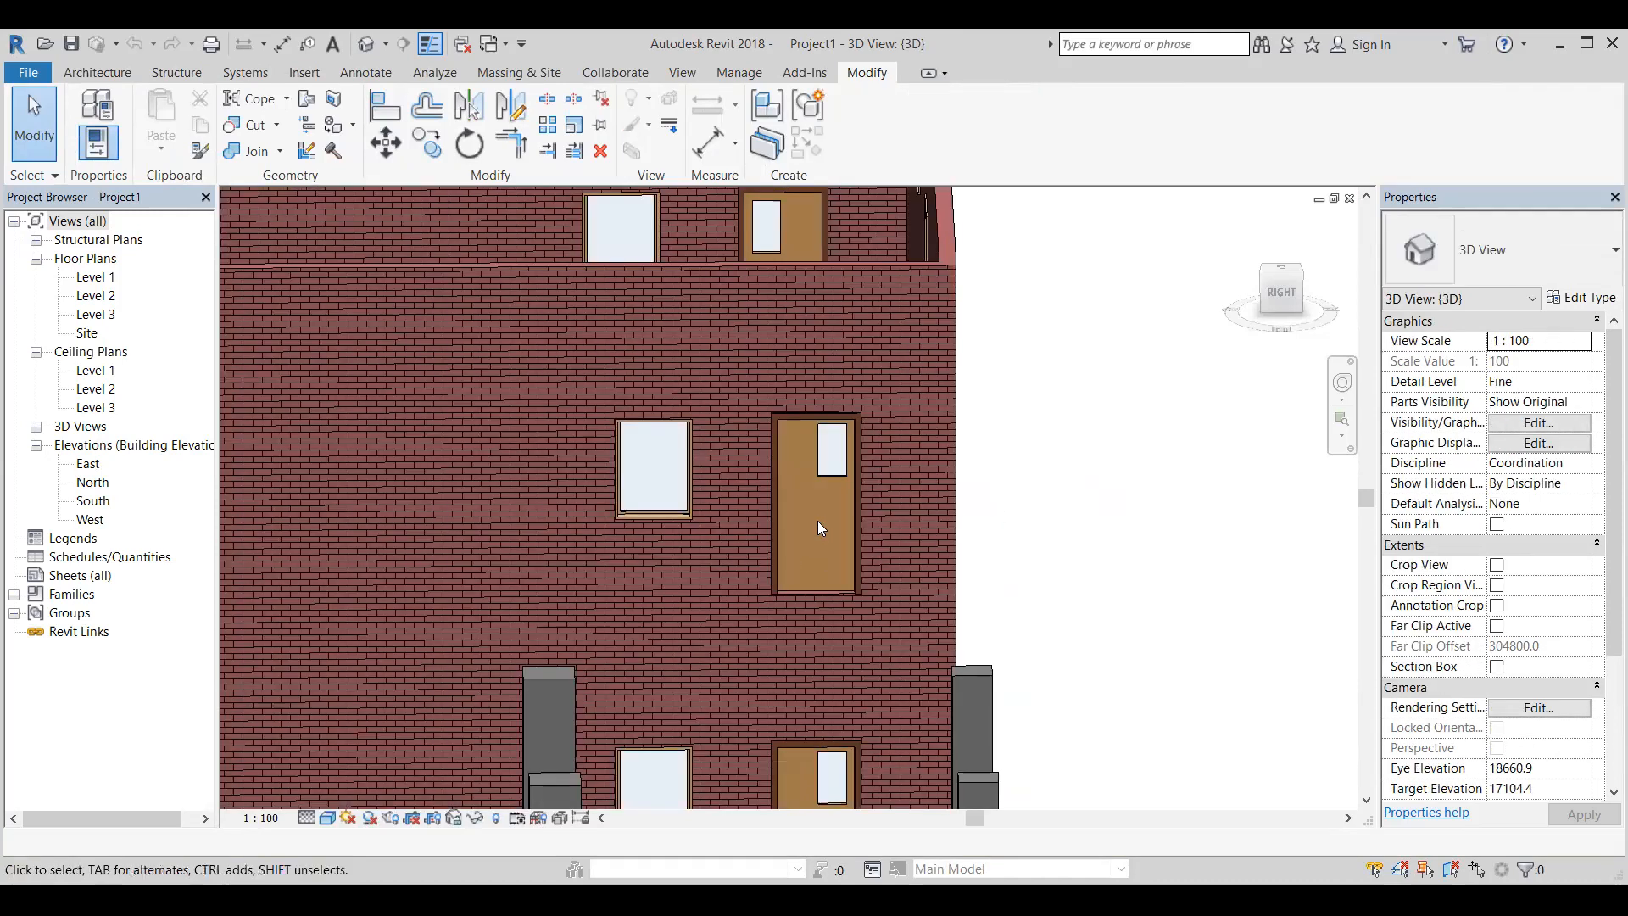
{"action": "left_click", "coordinate": [822, 414]}
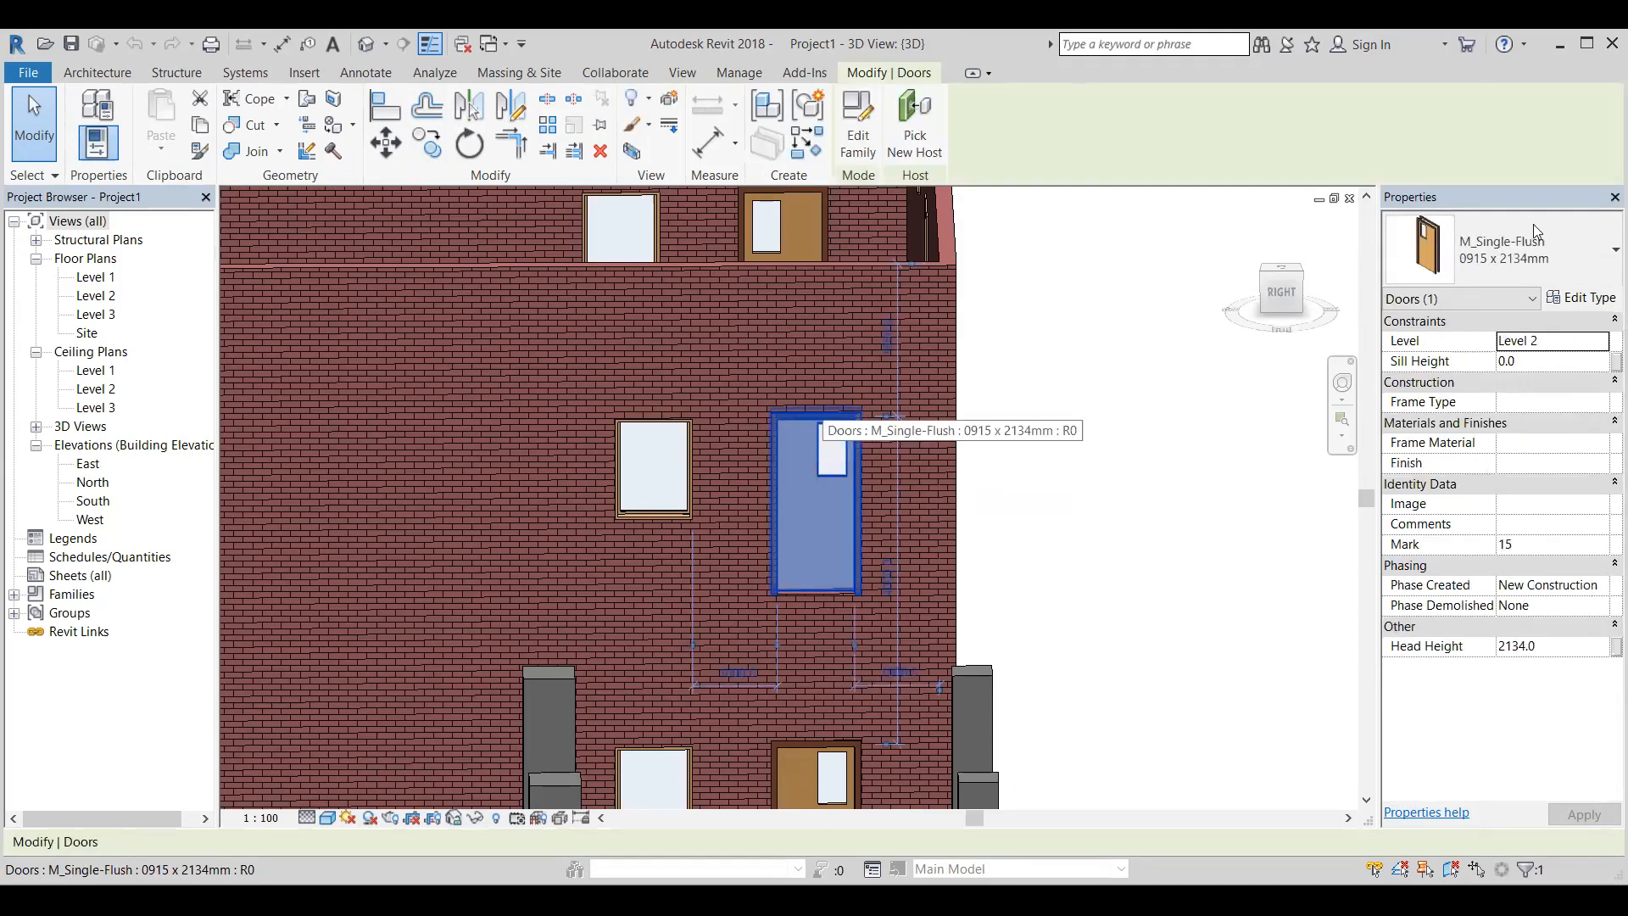